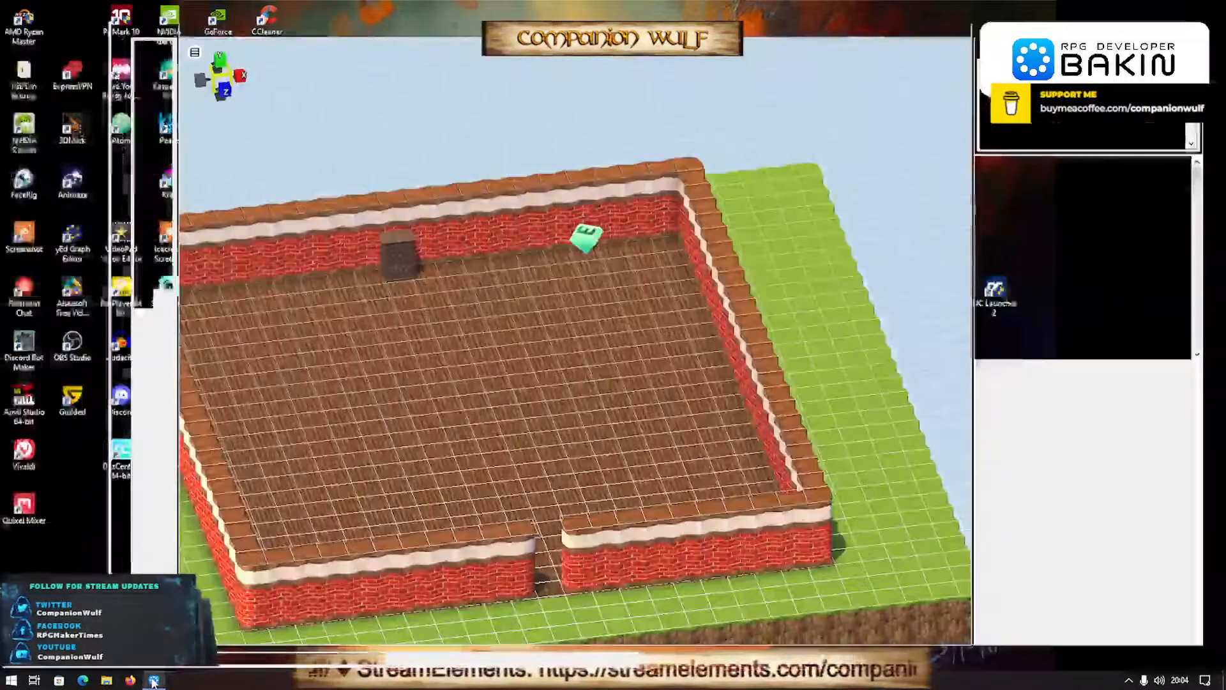
- Examine the brick-walled room map, then switch to SMILE GAME BUILDER and examine the interior of The Explorer's Guild map
click(154, 681)
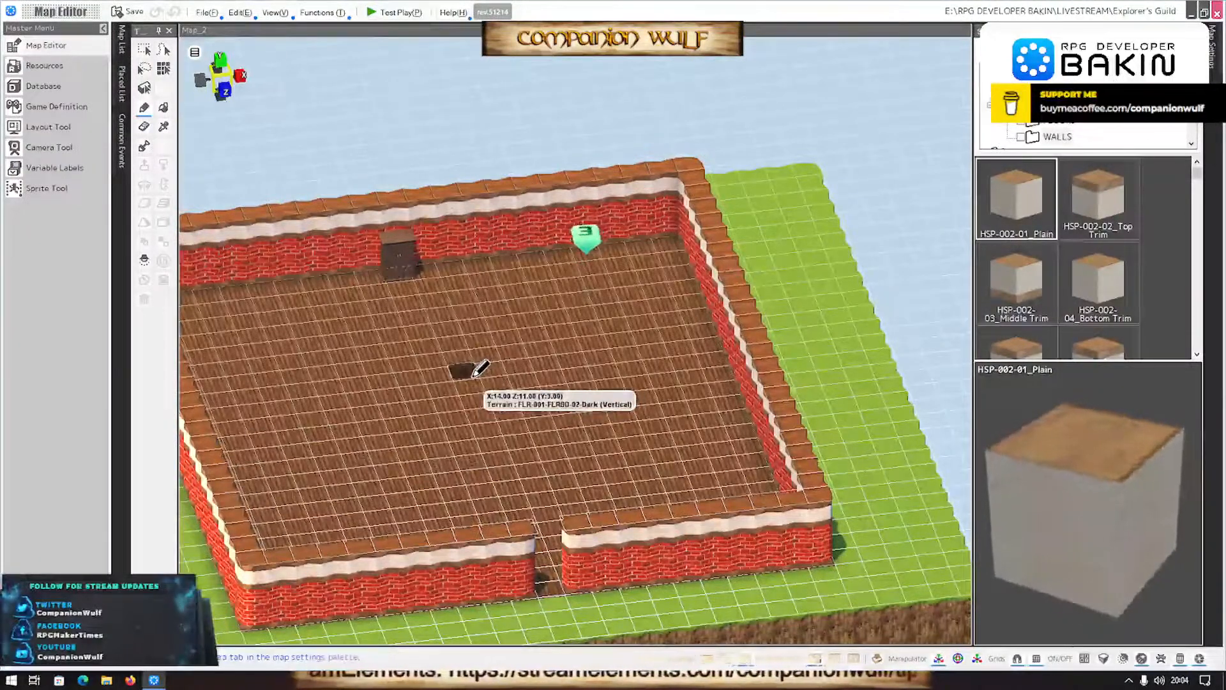
middle_drag(513, 442, 864, 441)
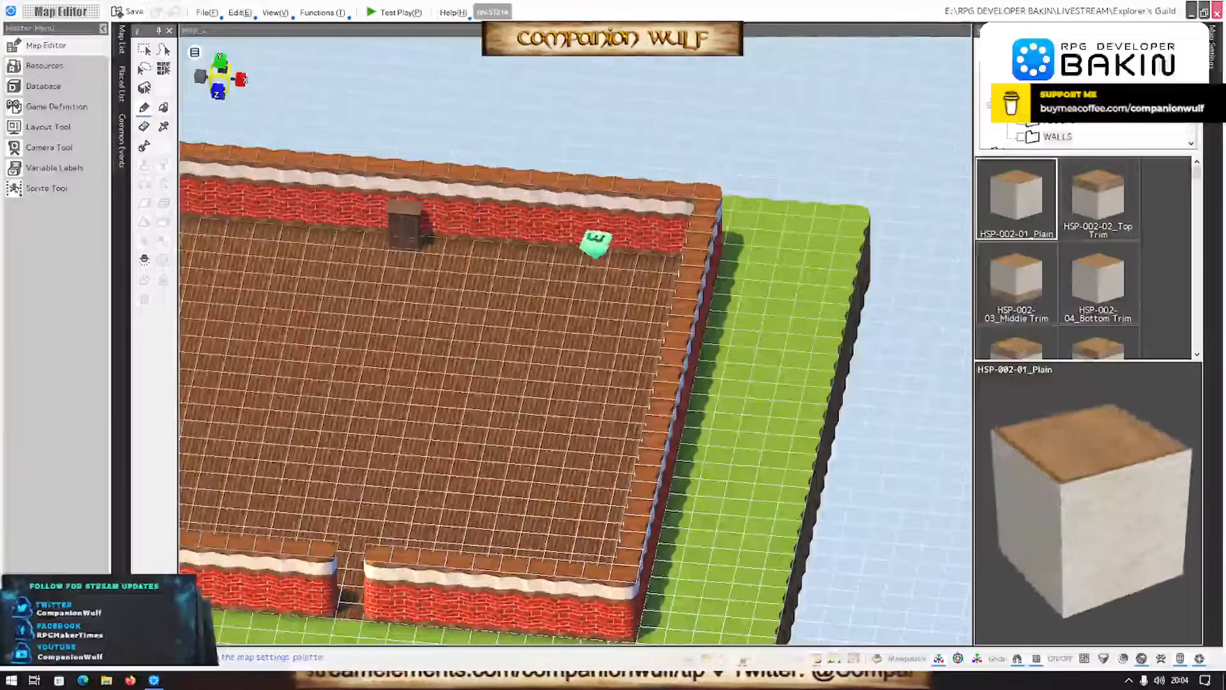
key(alt+Tab)
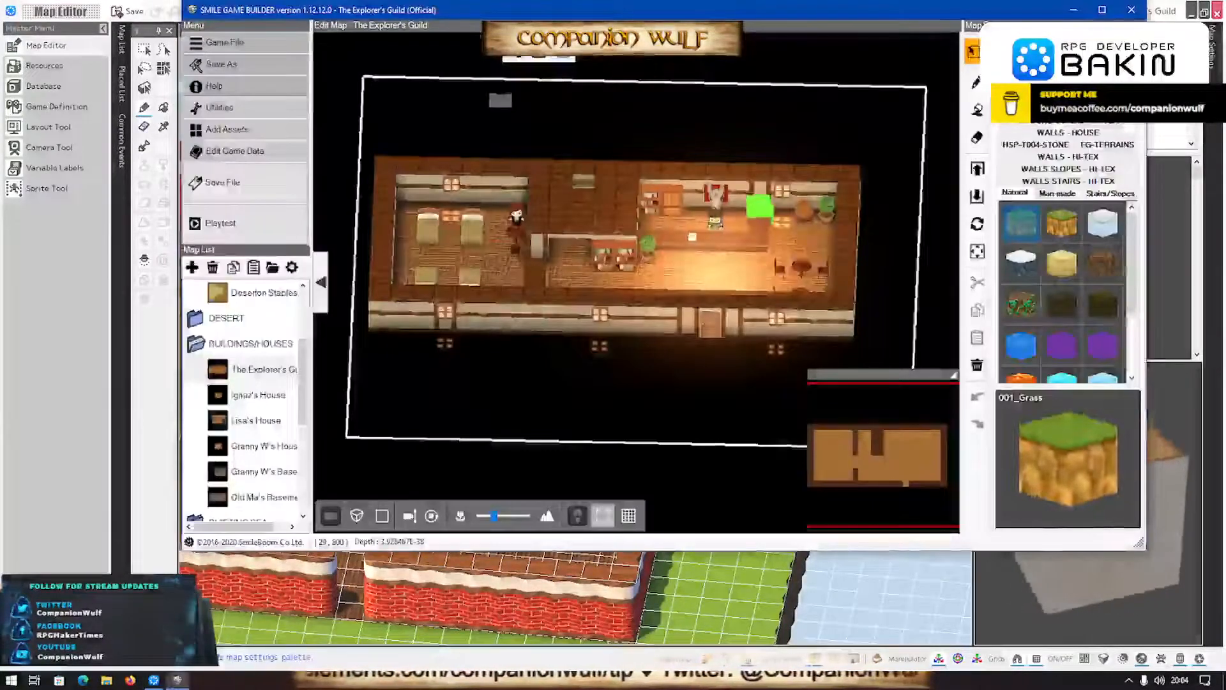
scroll(733, 294, up, 3)
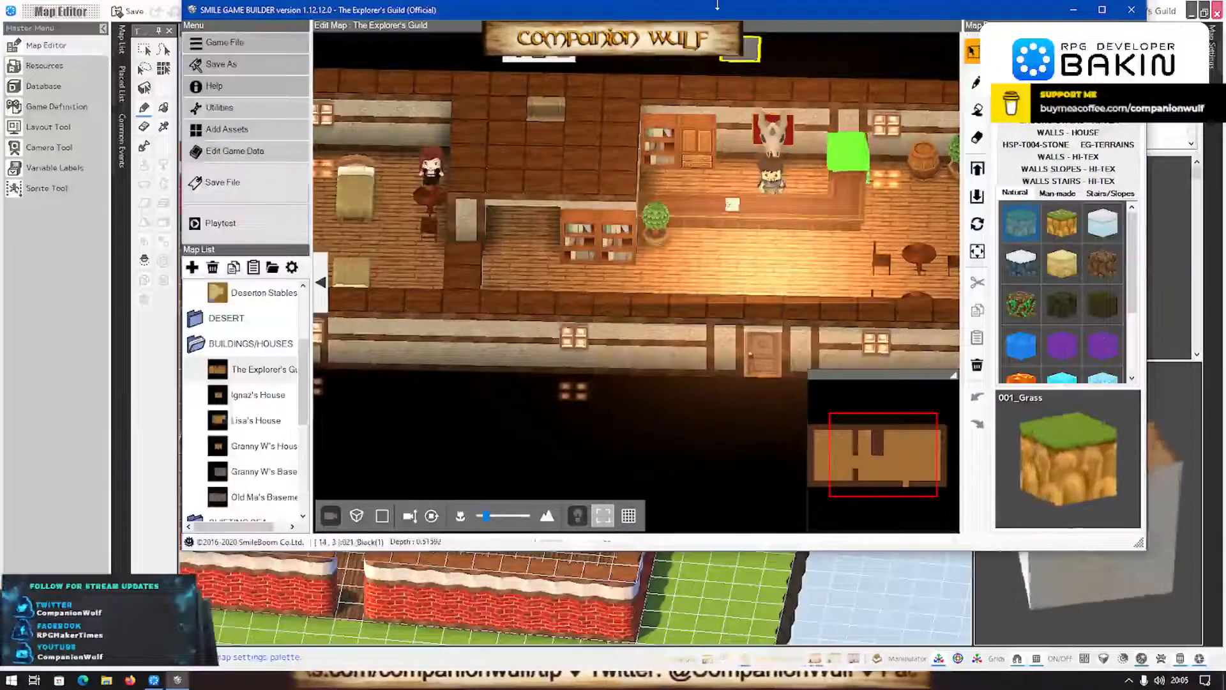
double_click(710, 16)
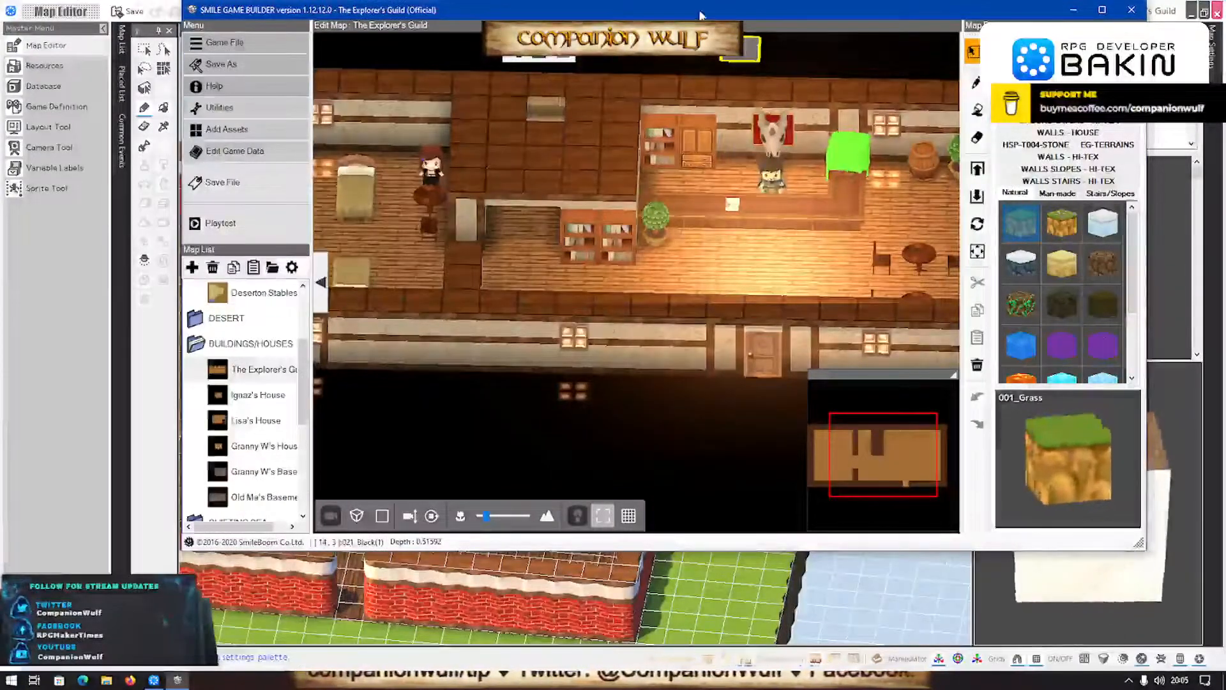
scroll(658, 319, up, 3)
scroll(643, 326, down, 5)
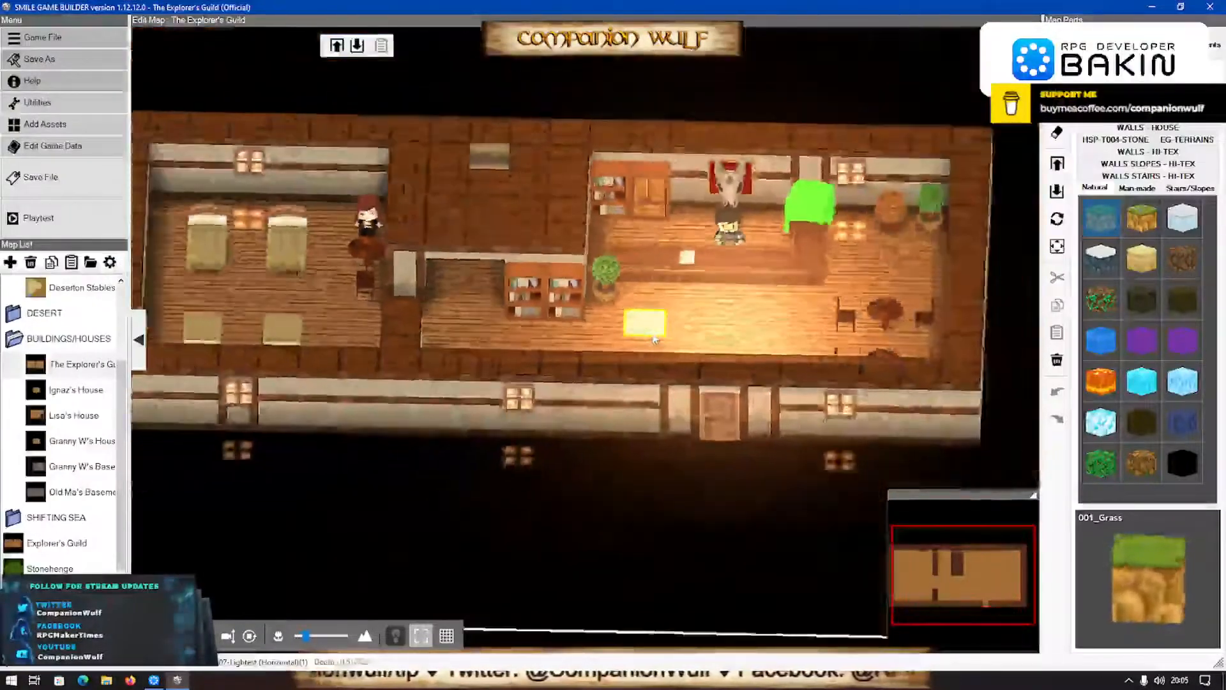
middle_drag(643, 326, 342, 501)
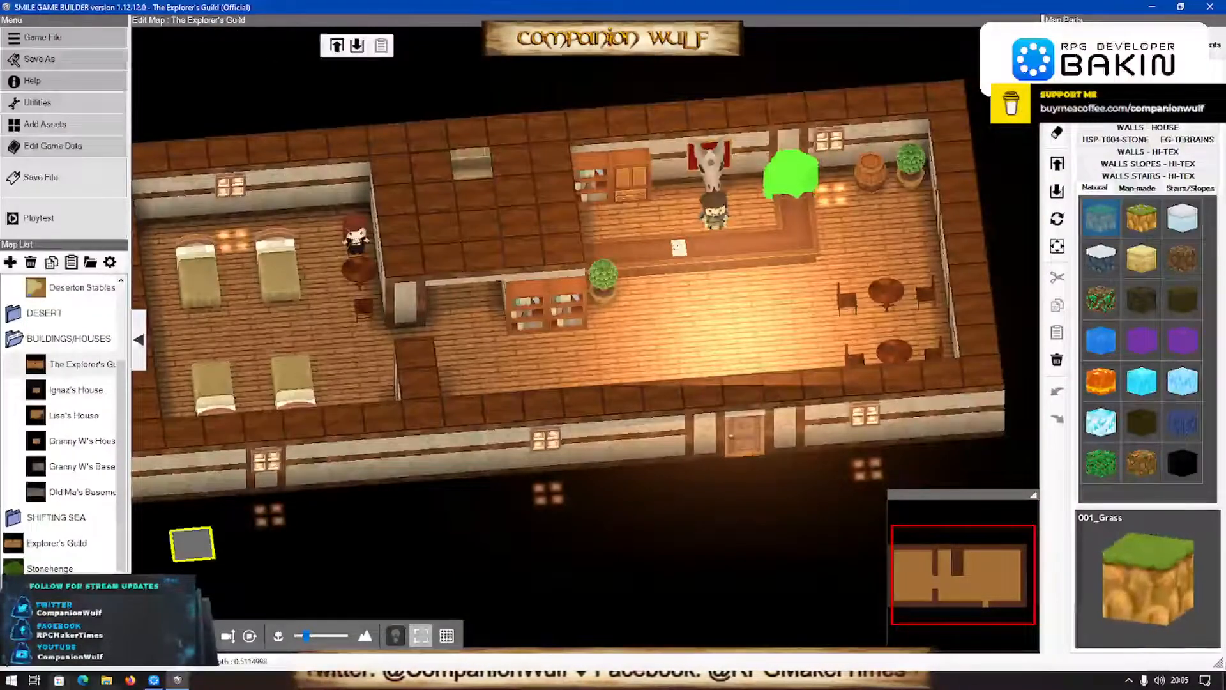
- Switch back to RPG Developer Bakin, open the Layout Tool's Title screen and select its Title layout after viewing Title_1920x1080 (huh?)
click(155, 679)
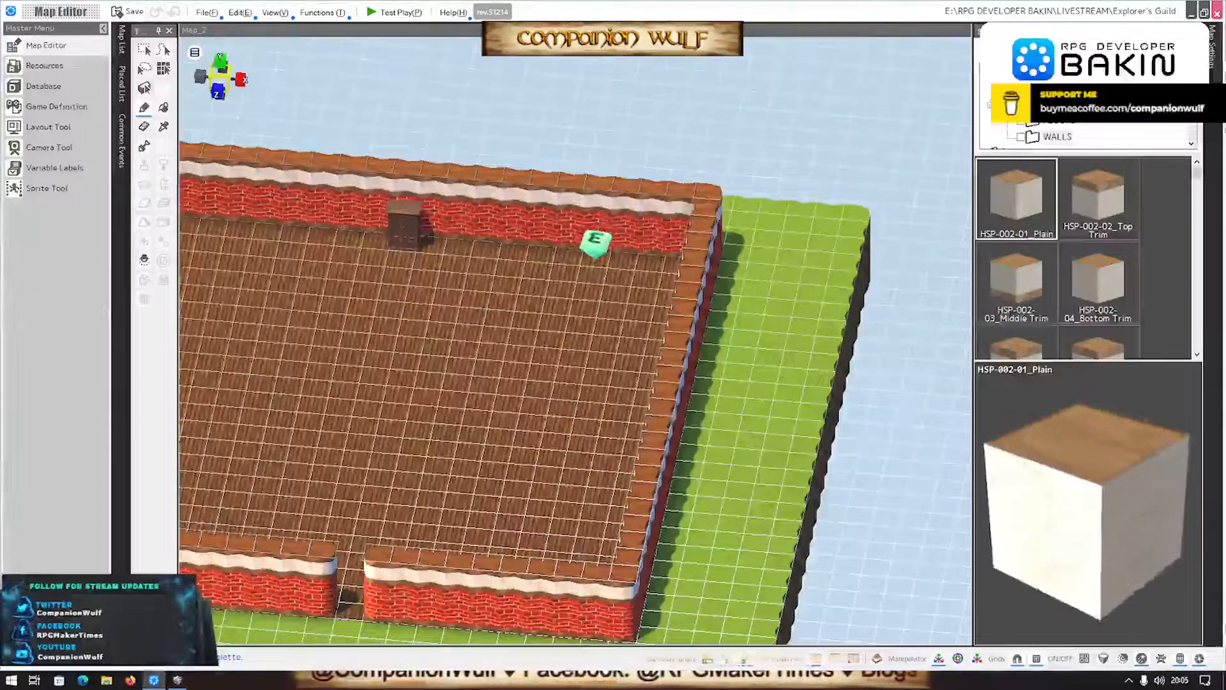
click(44, 126)
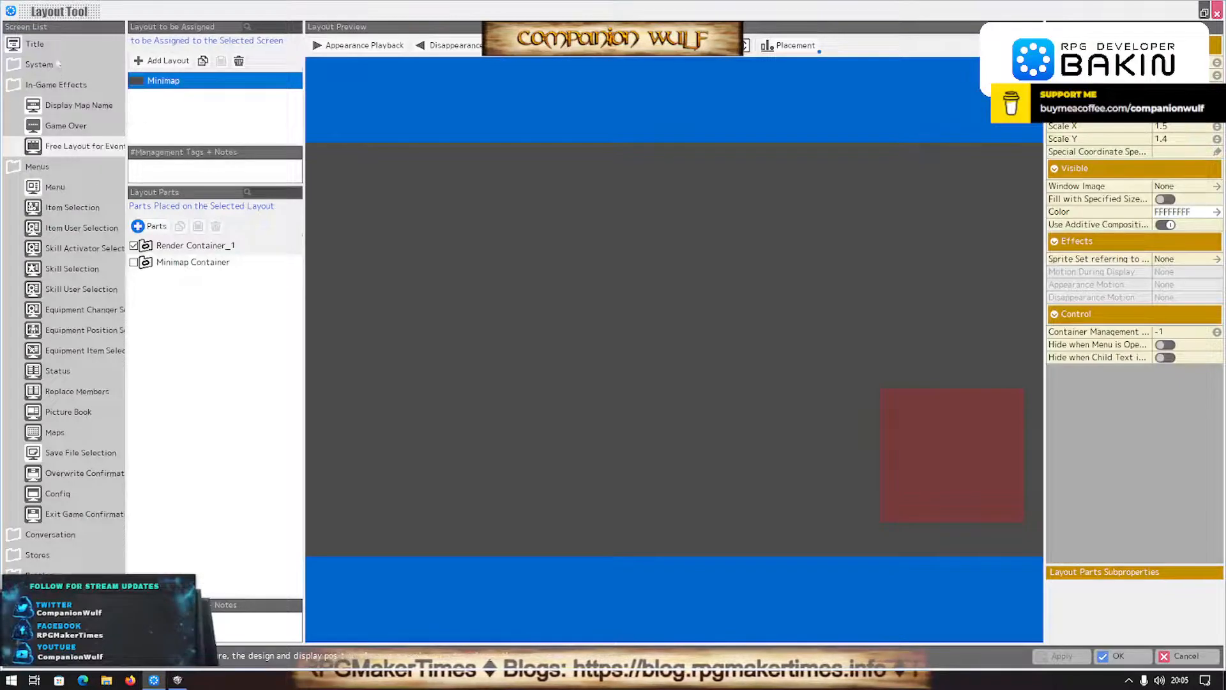
click(35, 43)
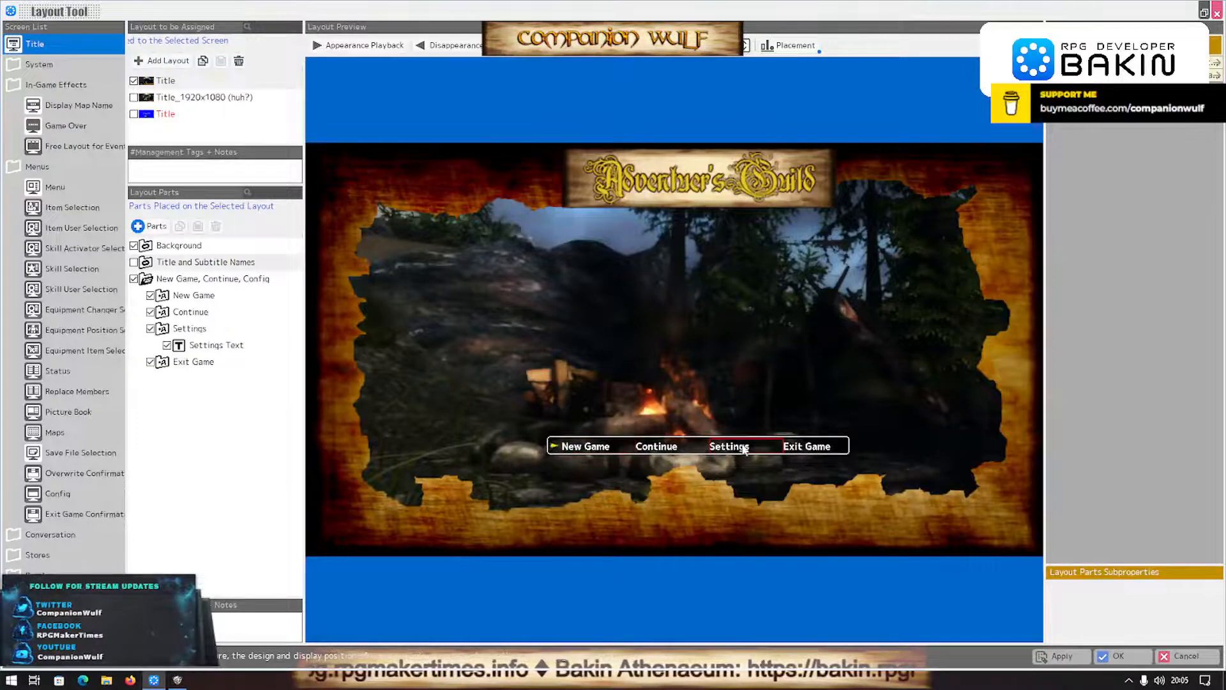
click(215, 97)
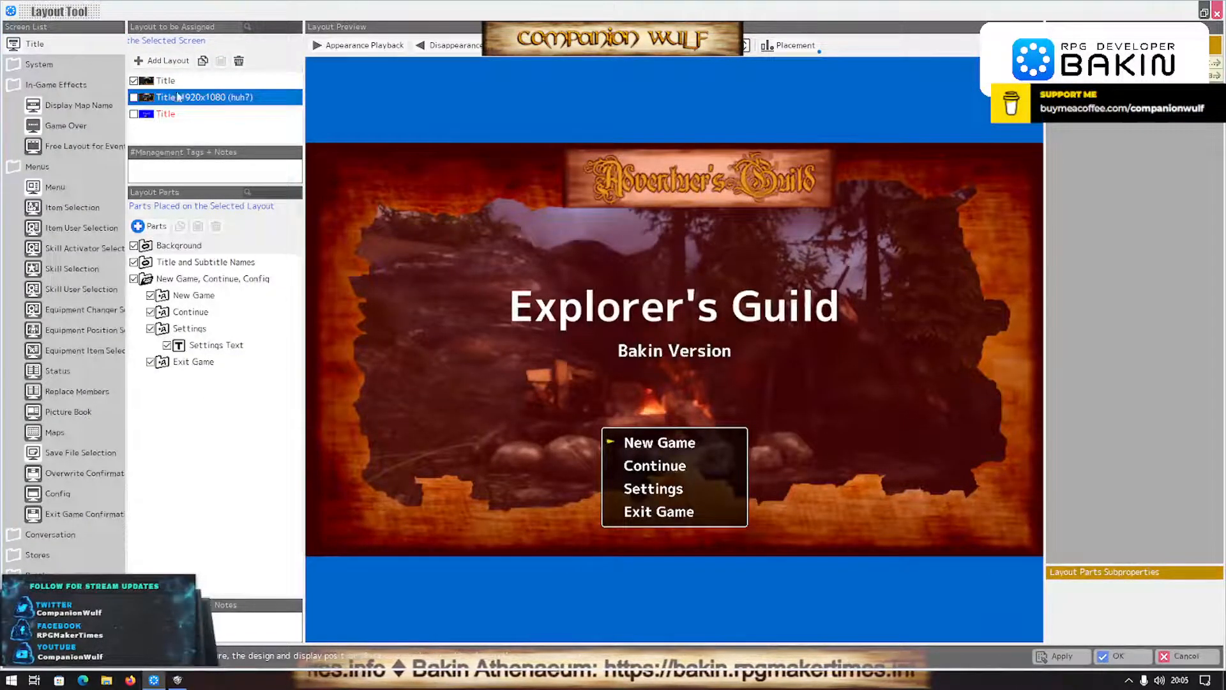
click(156, 82)
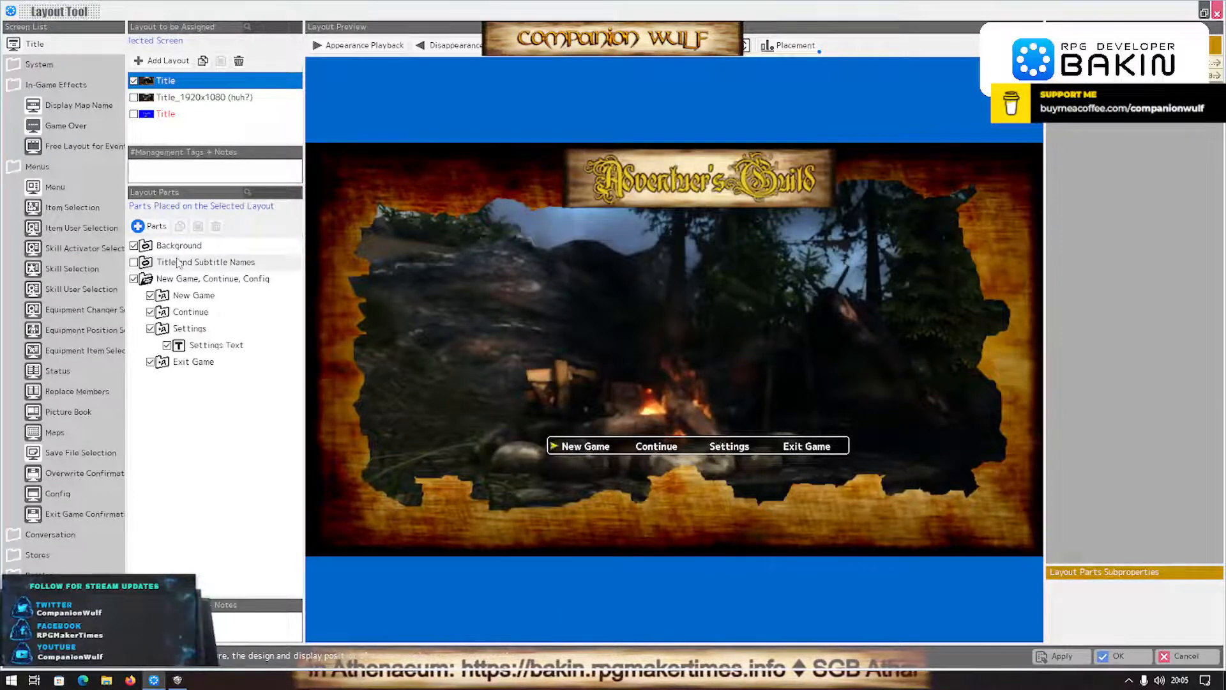
- Duplicate the Settings entry of the title menu and place the copy between Settings and Exit Game
double_click(173, 330)
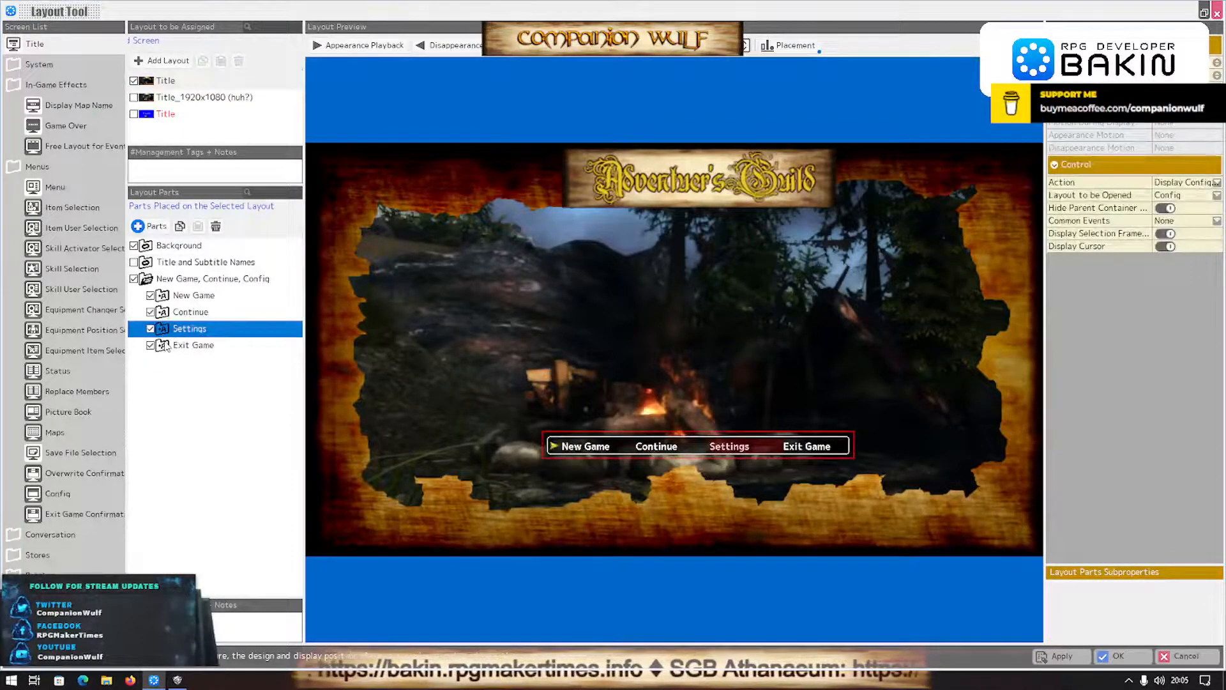
right_click(185, 333)
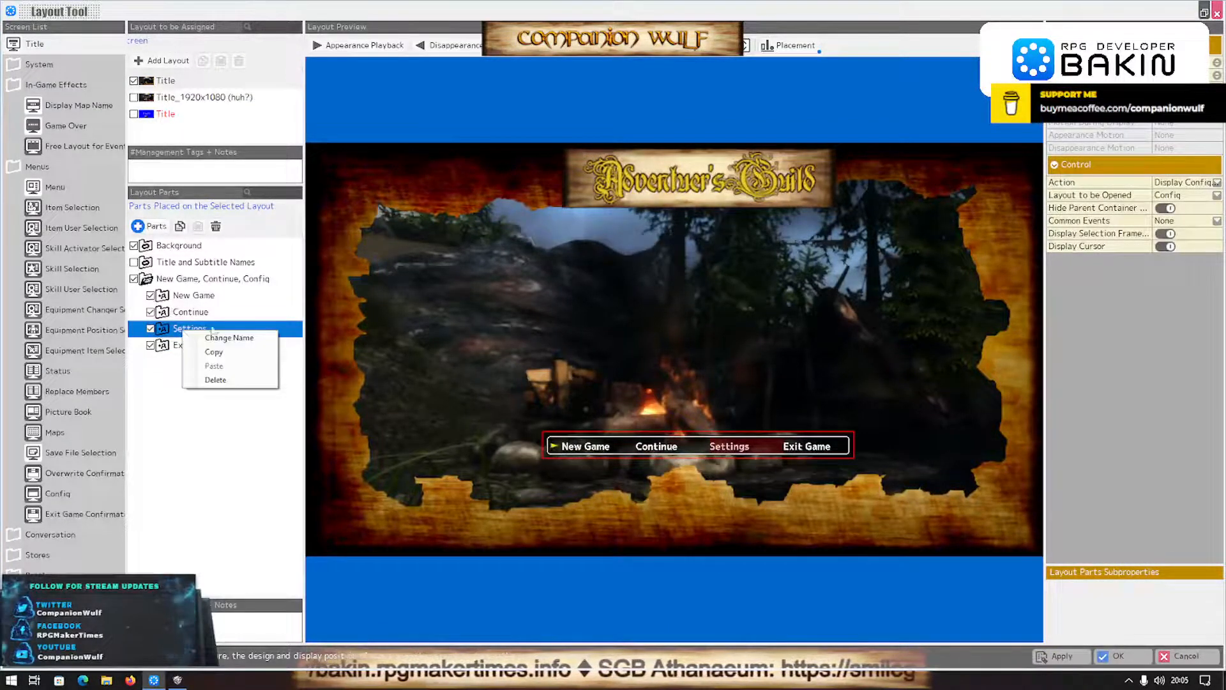
click(214, 351)
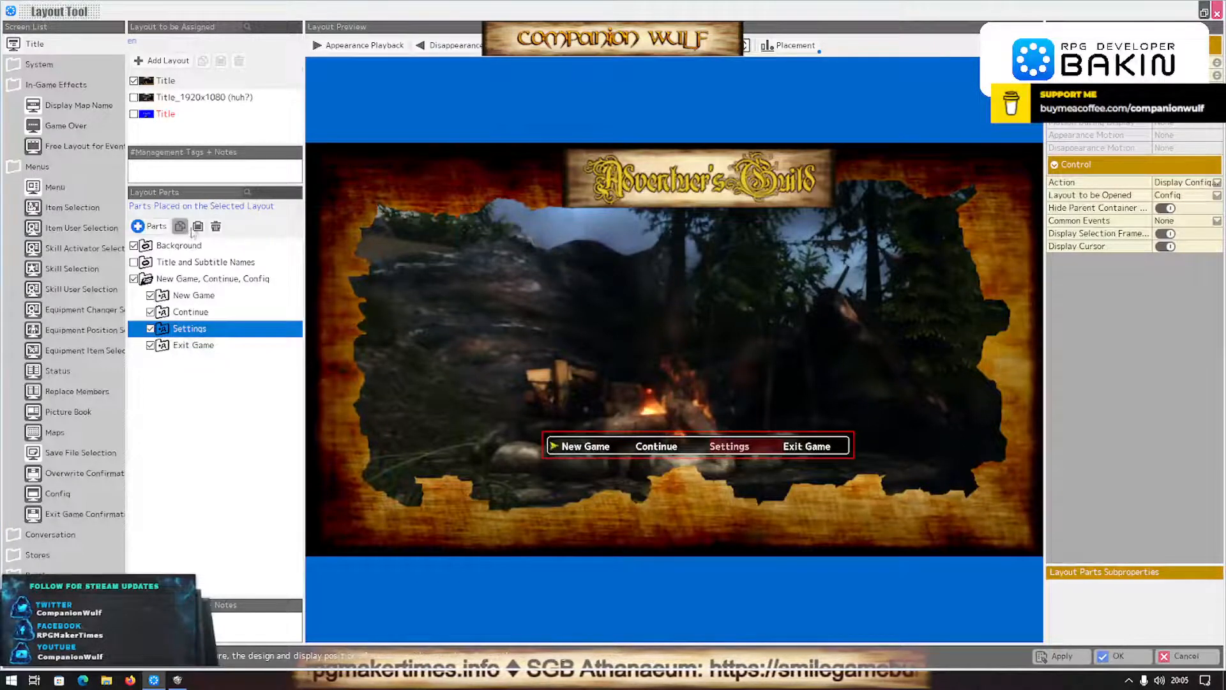
click(198, 226)
drag(202, 363, 193, 345)
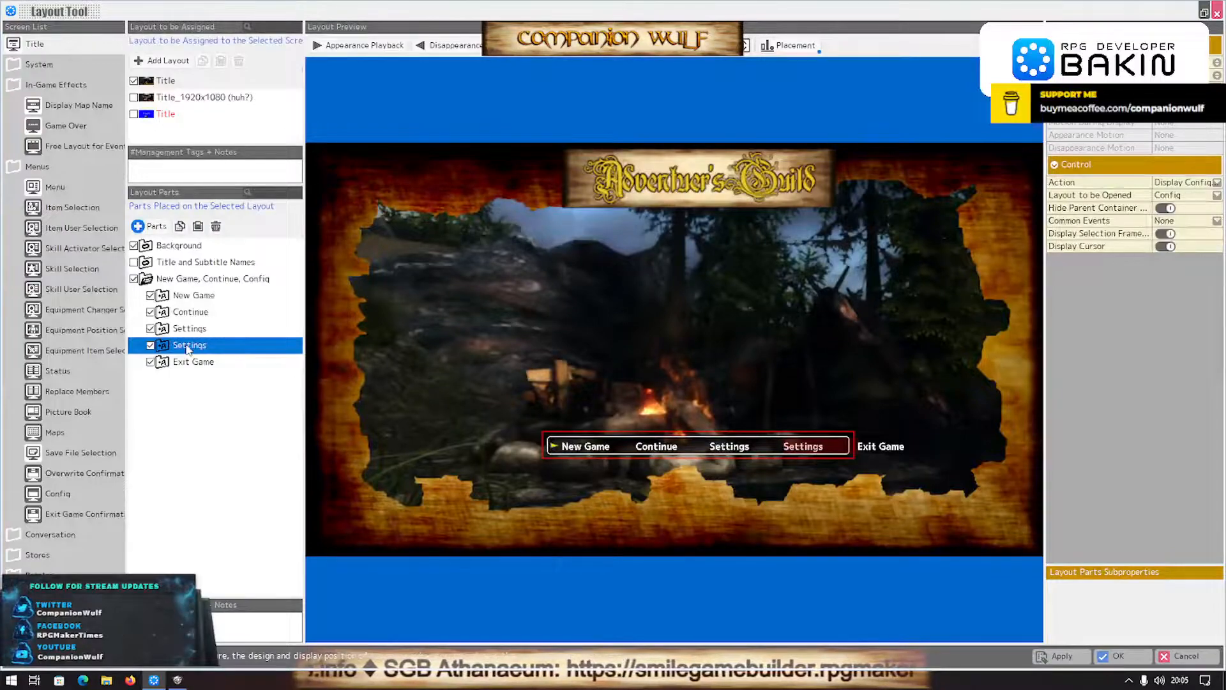
- Widen and recentre the New Game, Continue, Config container so its frame encloses all five menu entries
click(170, 262)
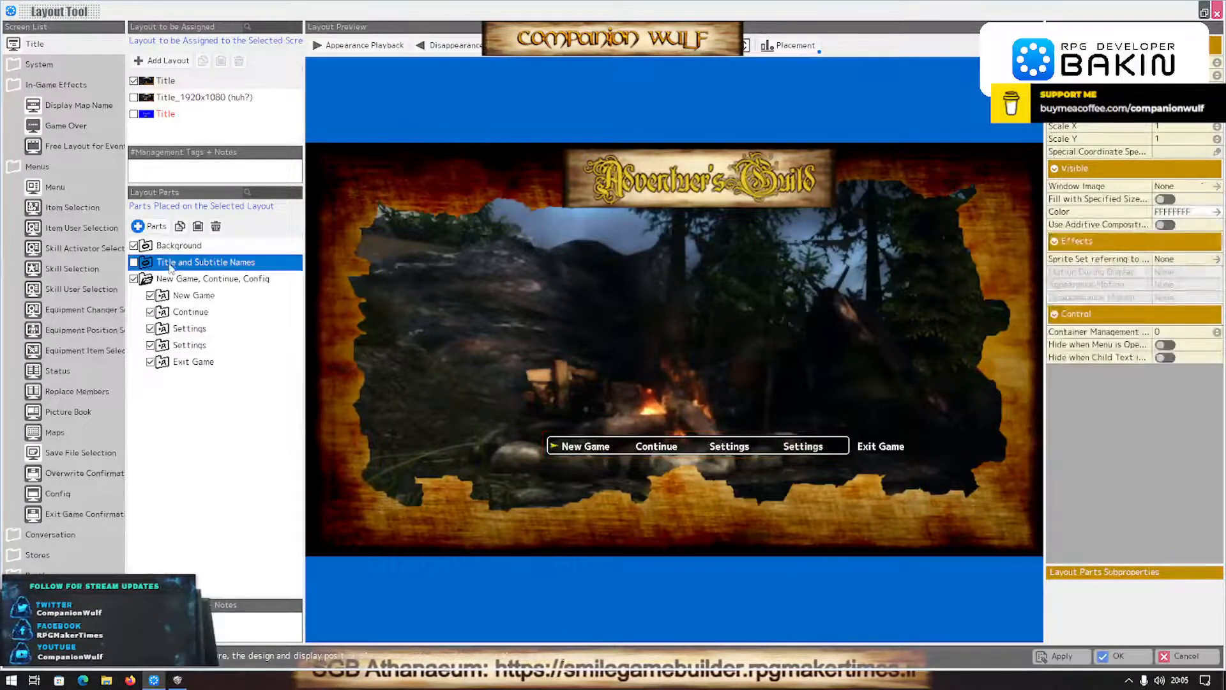
click(171, 278)
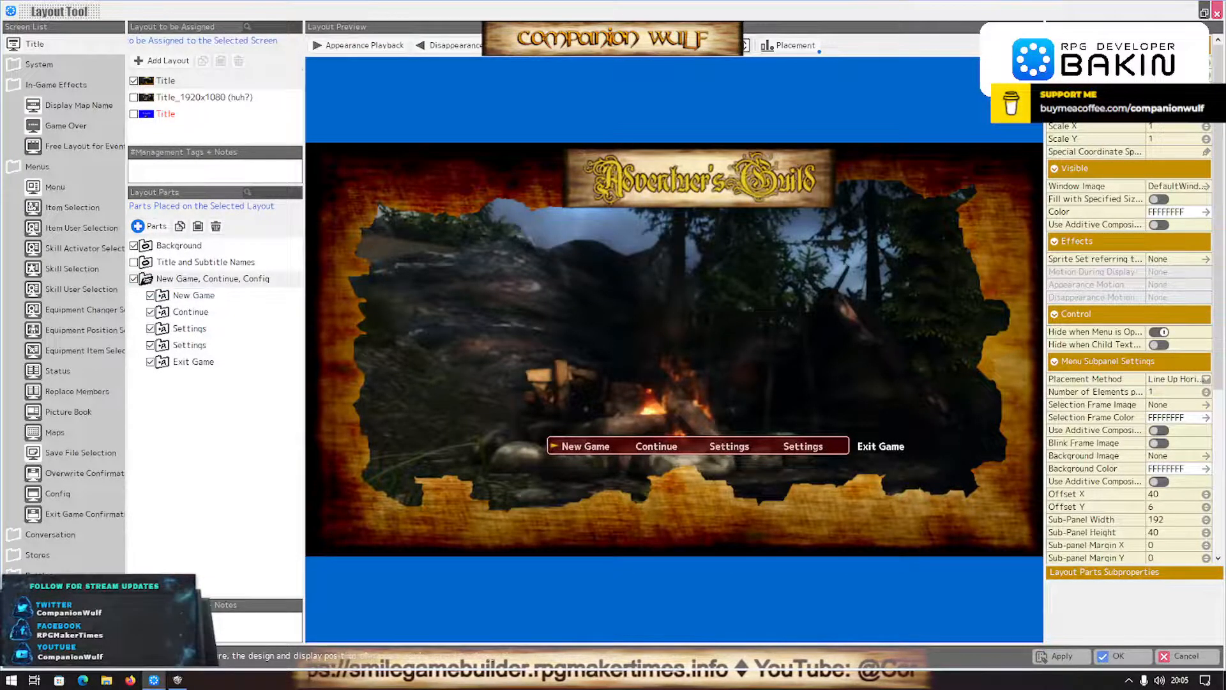
key(Return)
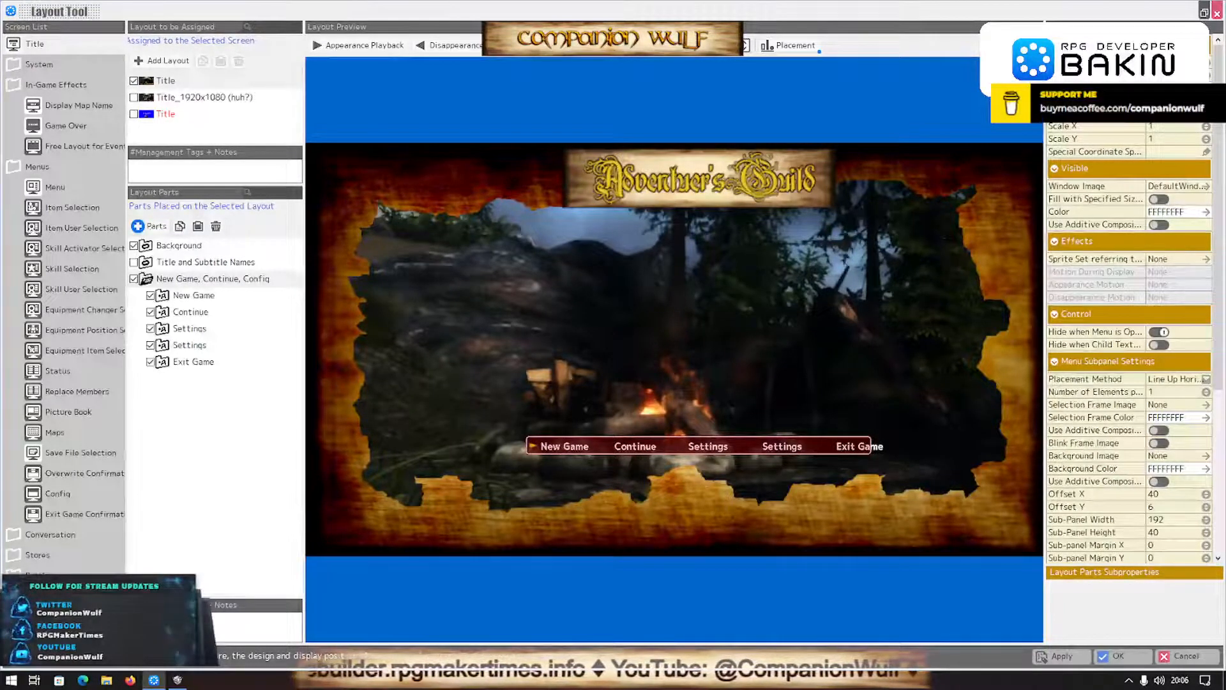
key(Return)
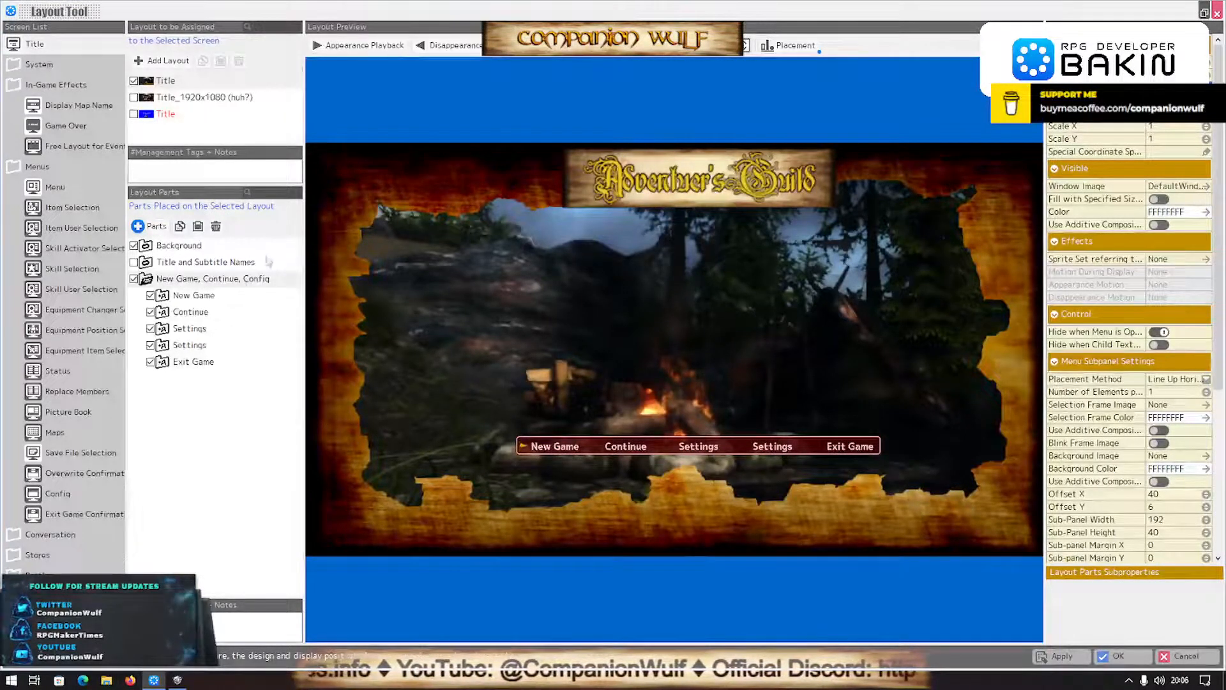
- Rename the duplicated Settings entry as About Info
click(182, 345)
click(183, 347)
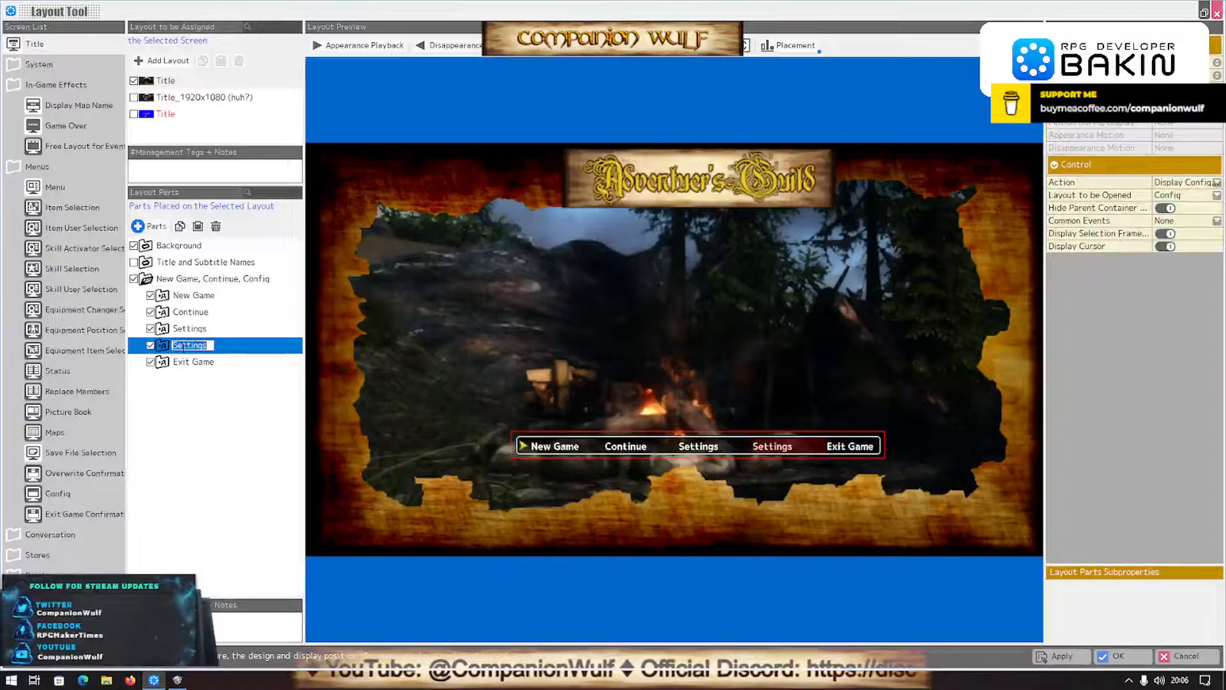
text(Abou)
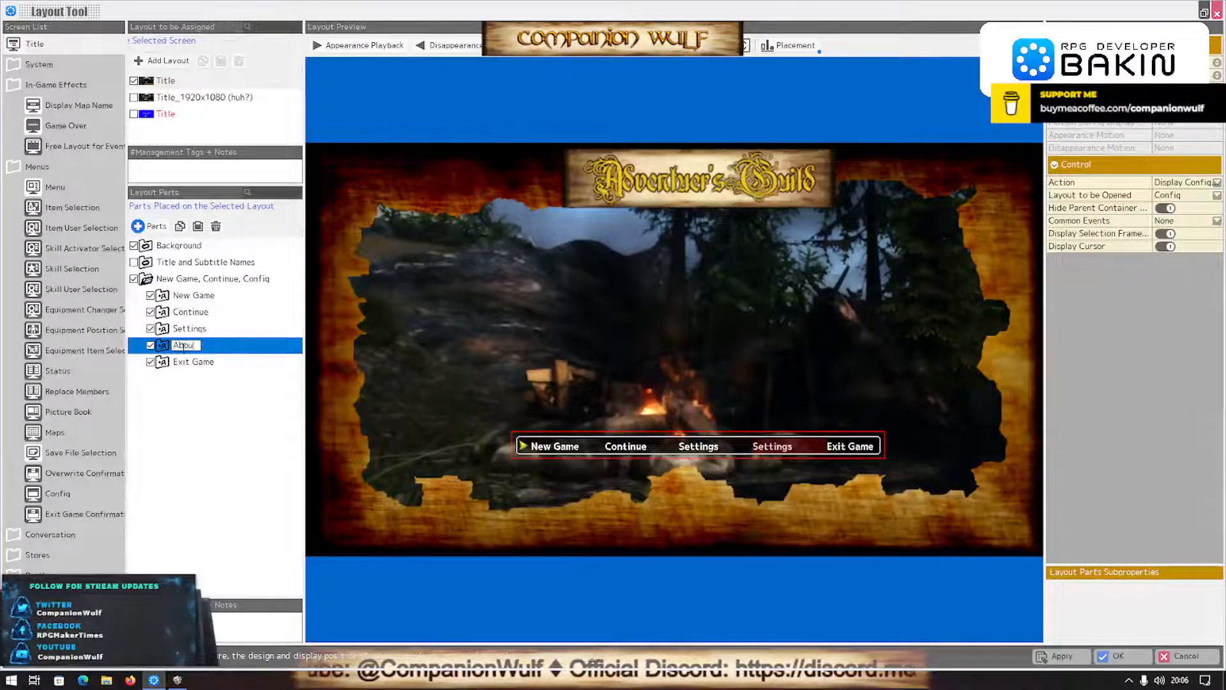
text(t Info)
key(Return)
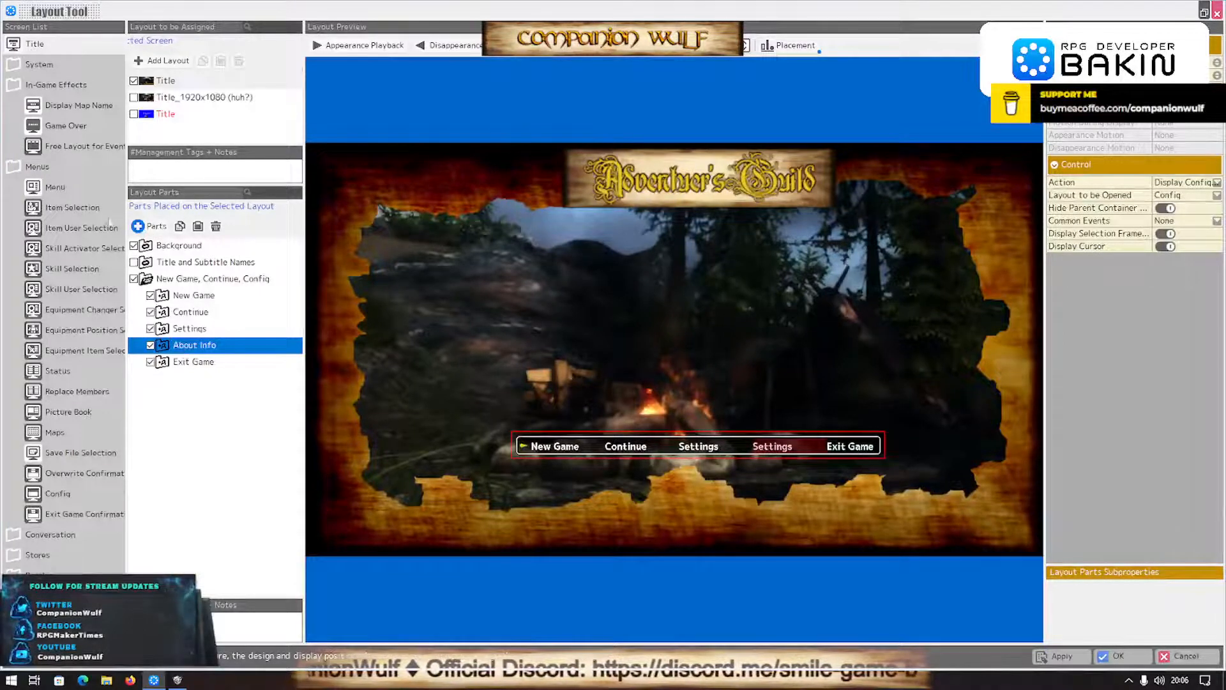
- Expand the About Info entry and select its Settings Text part
click(161, 346)
click(206, 363)
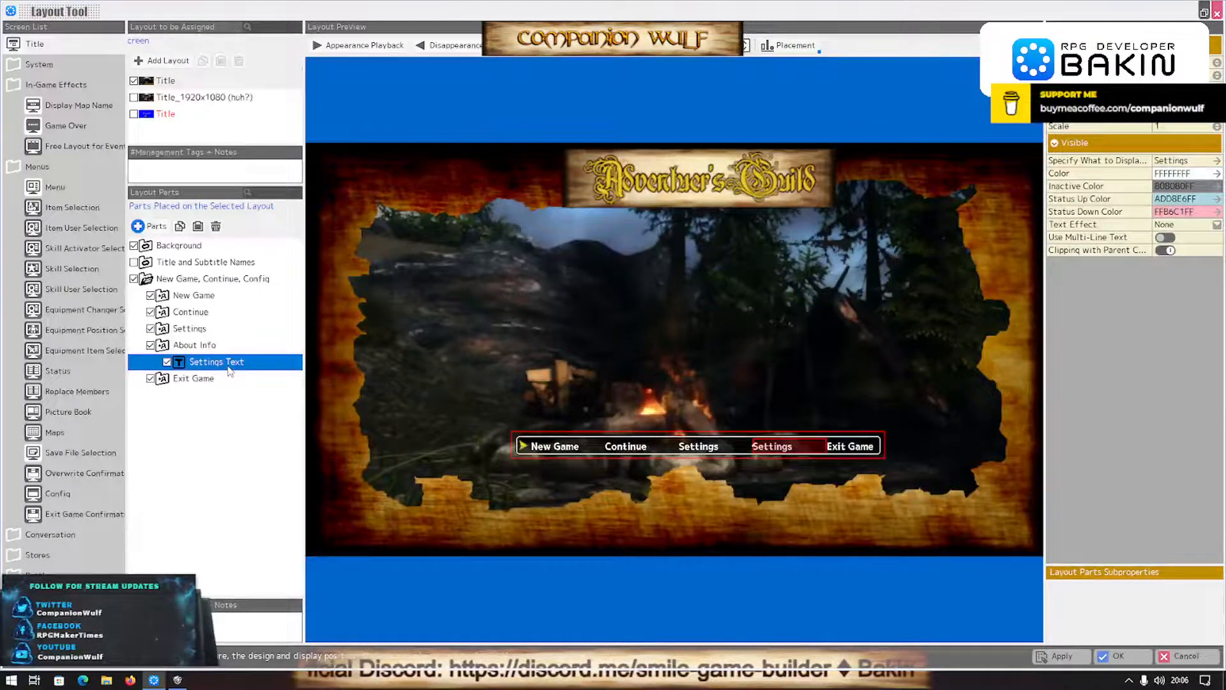
key(shift+Up)
key(space)
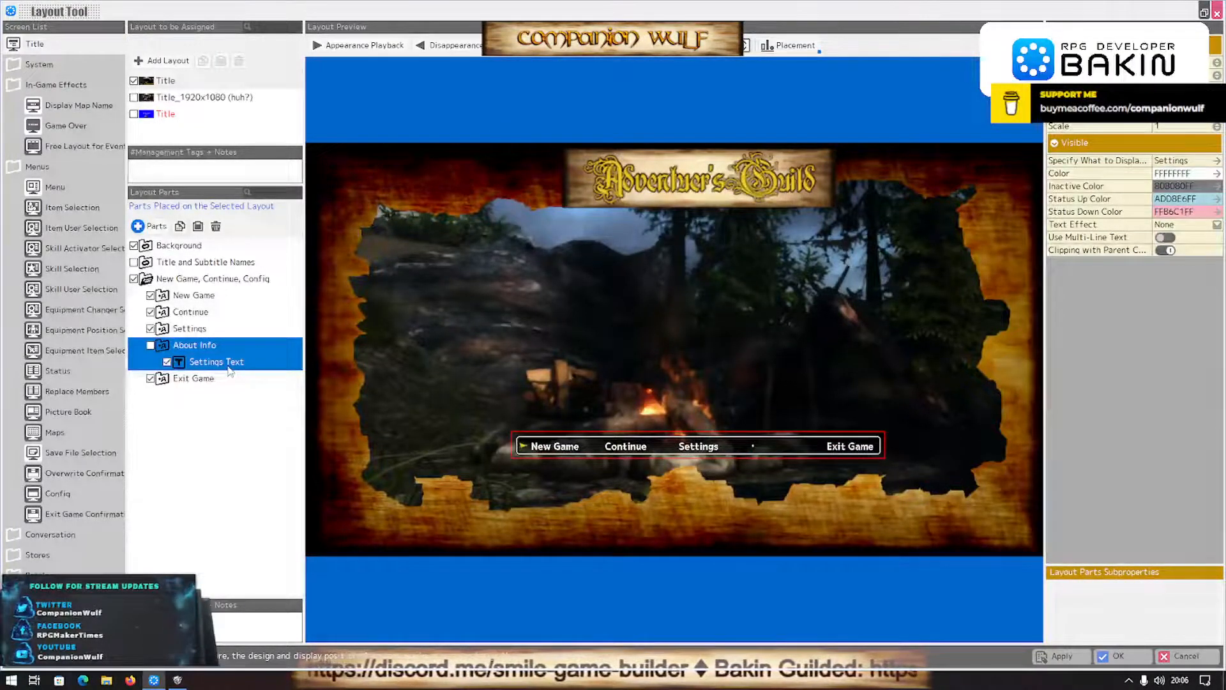
key(ctrl+z)
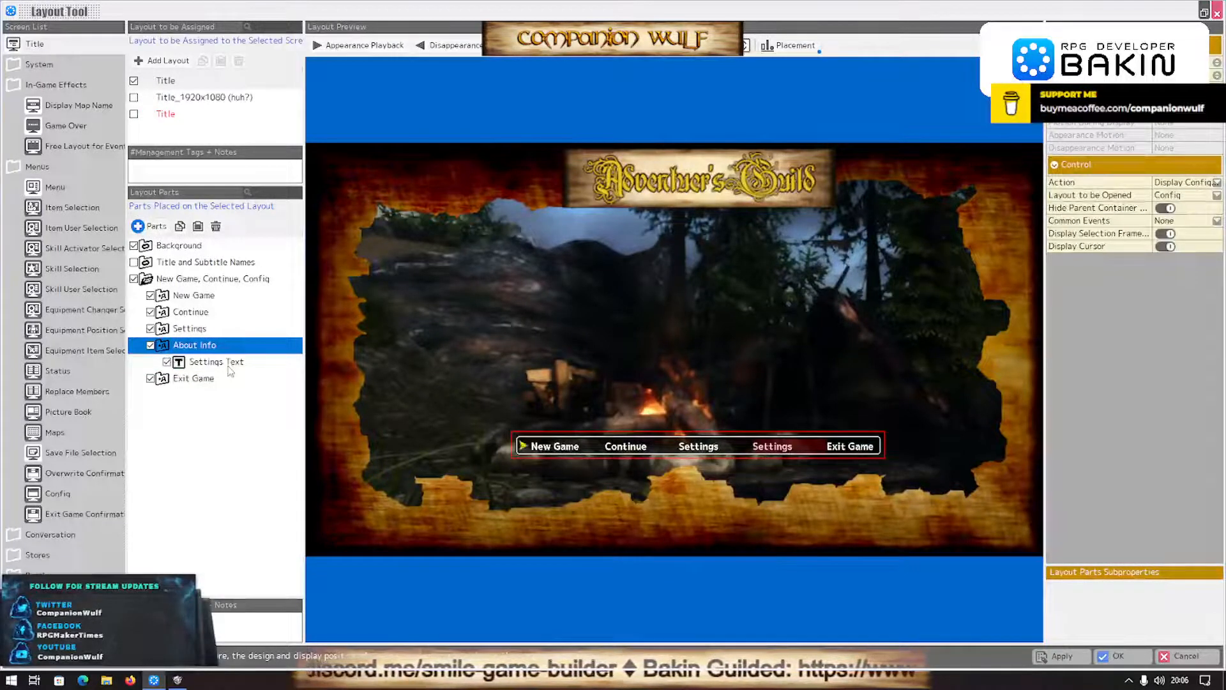
- Rename the Settings Text part inside the About Info entry as About Info Text
click(203, 362)
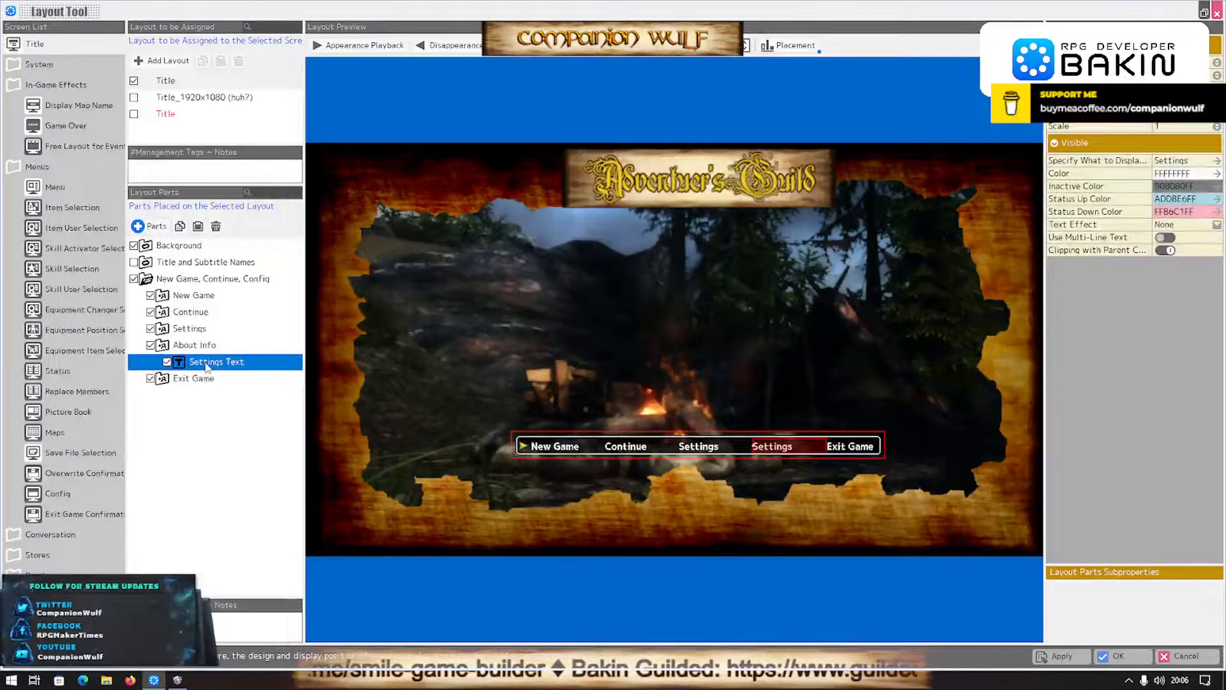
click(206, 362)
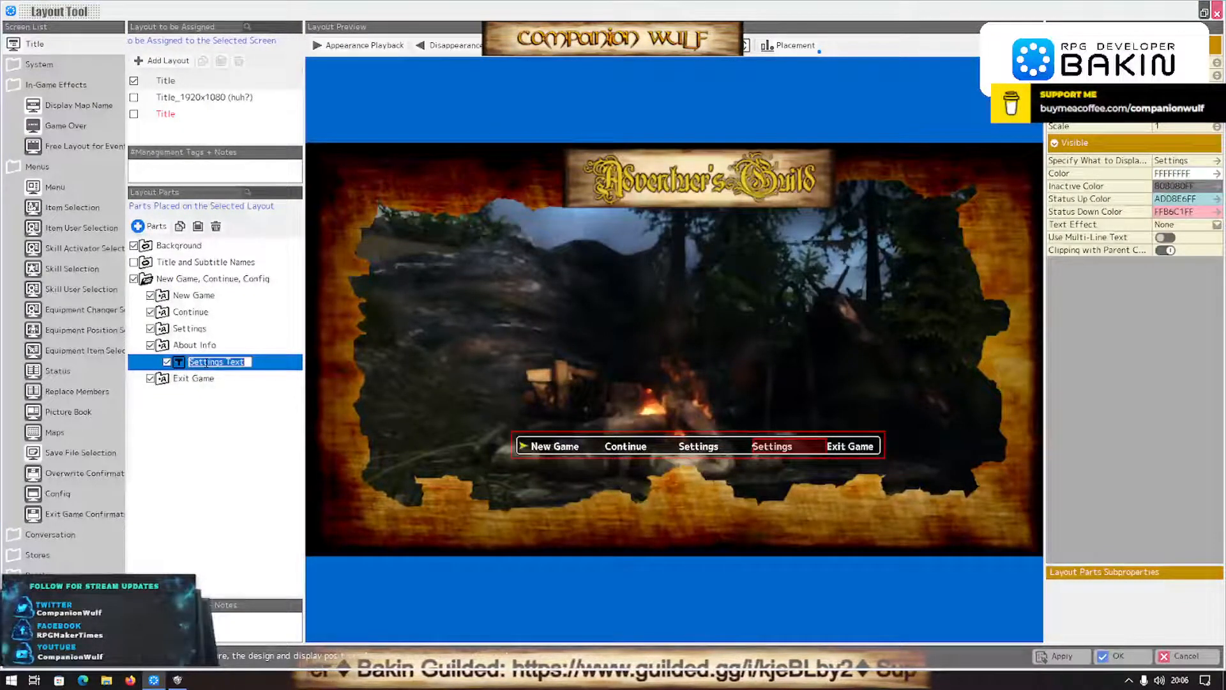
text(About Info )
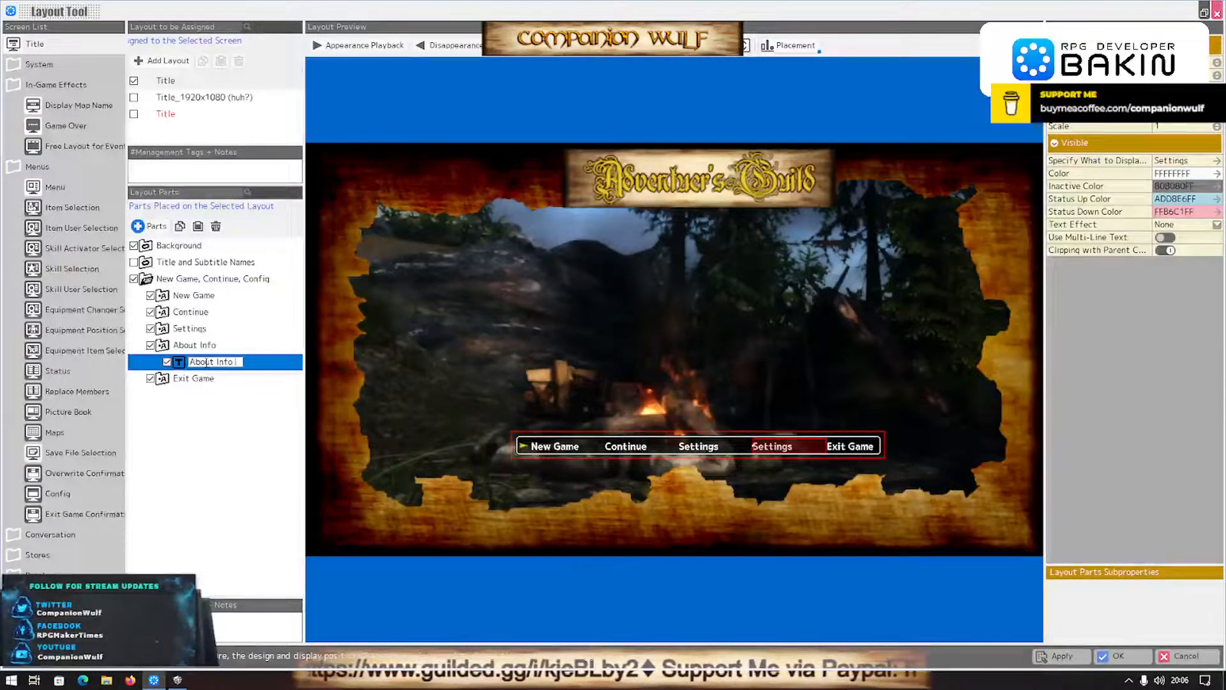
text(Text)
key(Return)
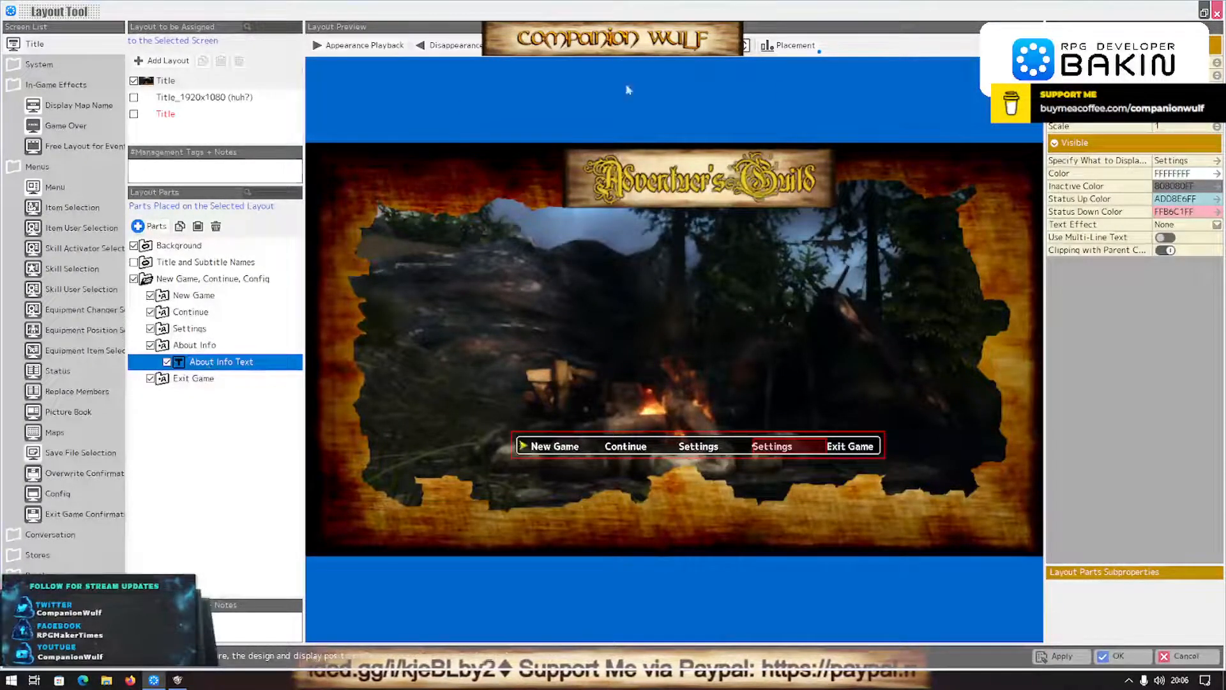
- Set the displayed text of the About Info Text part to About Info
click(1201, 159)
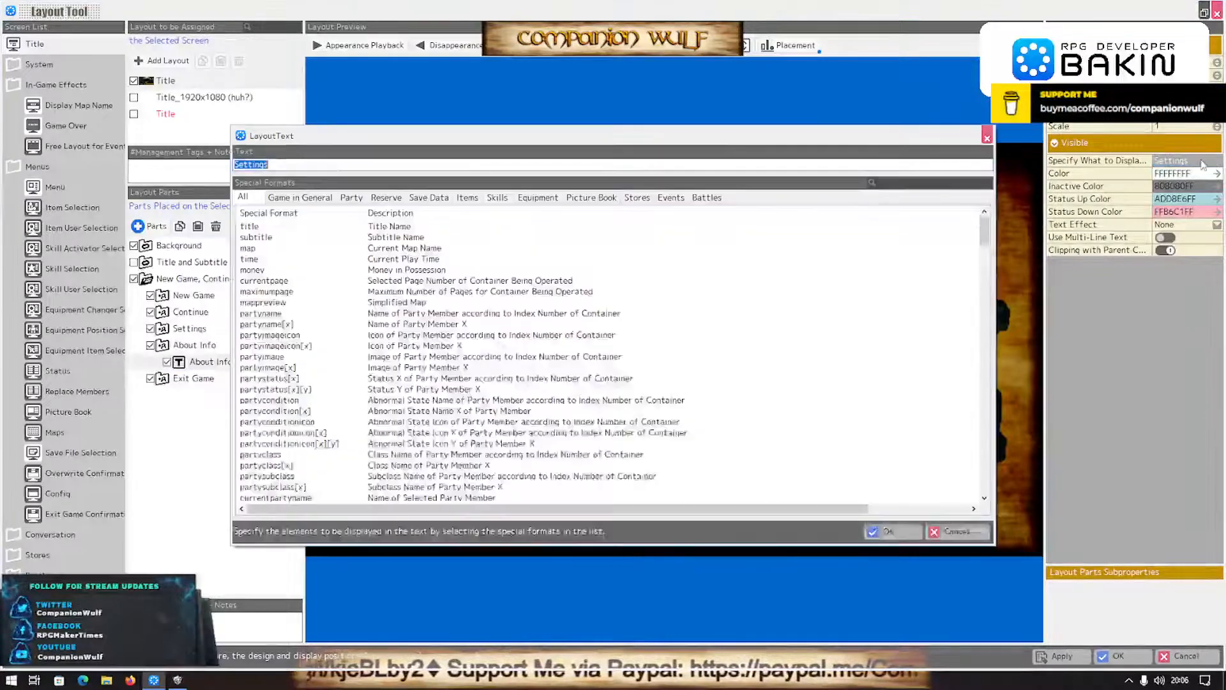
text(About)
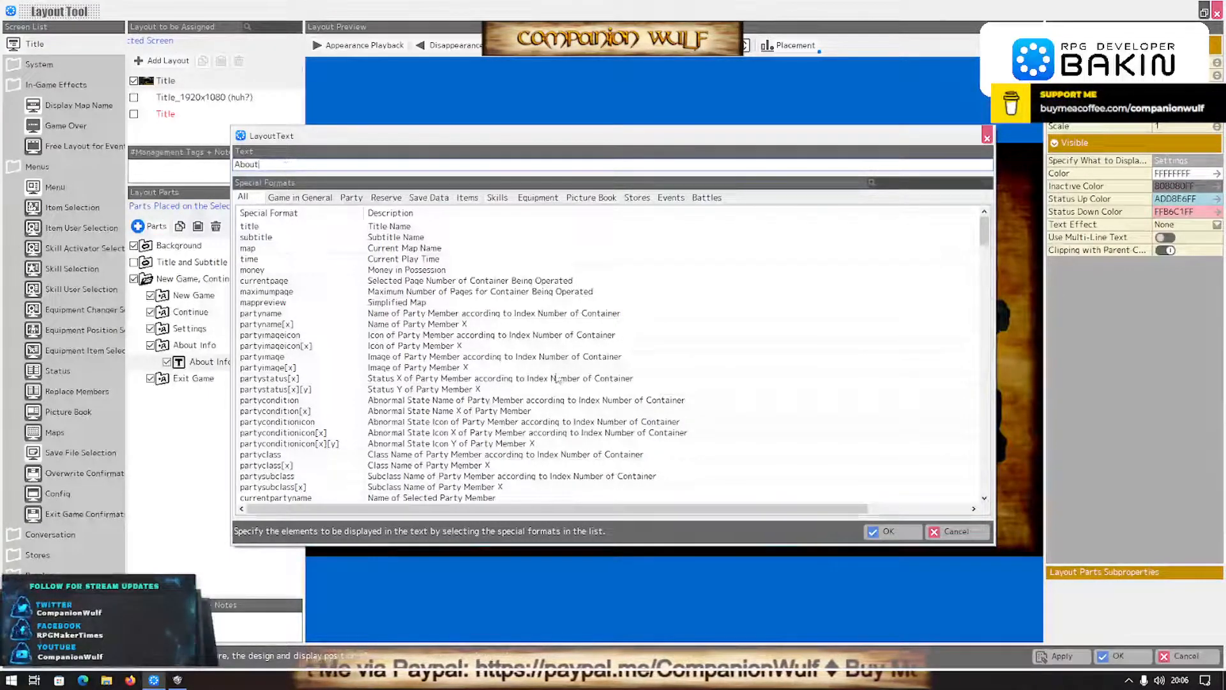
click(888, 531)
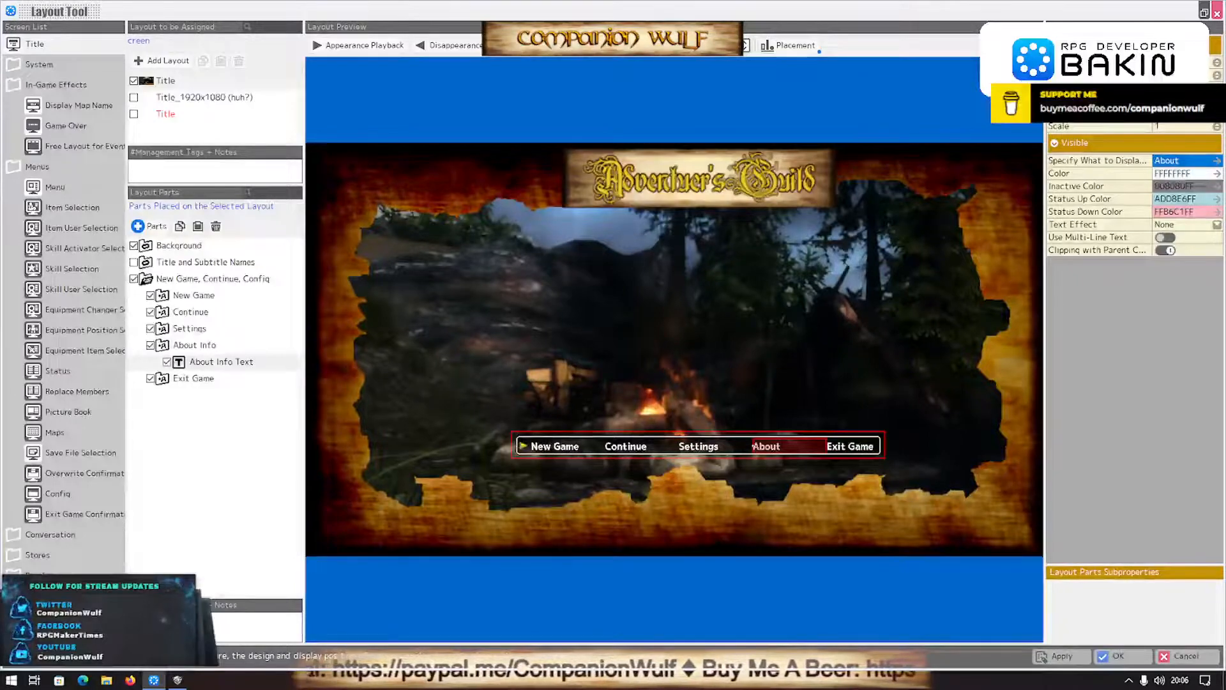
click(1170, 164)
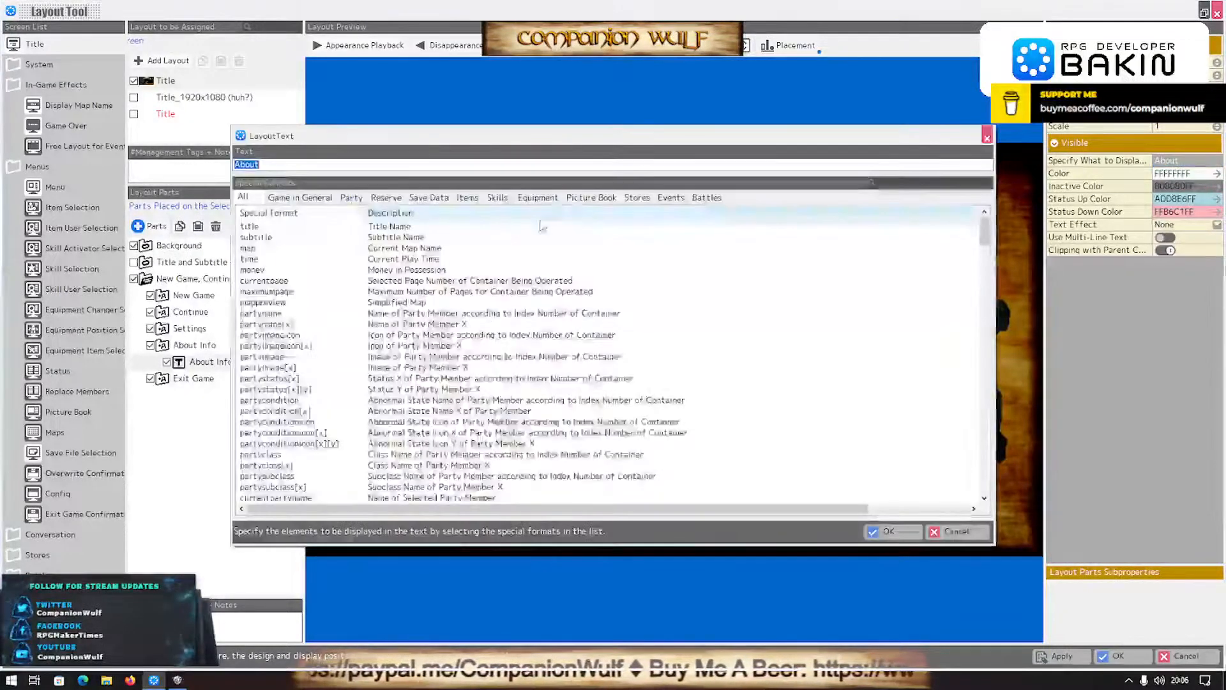
click(345, 165)
text(Ifno)
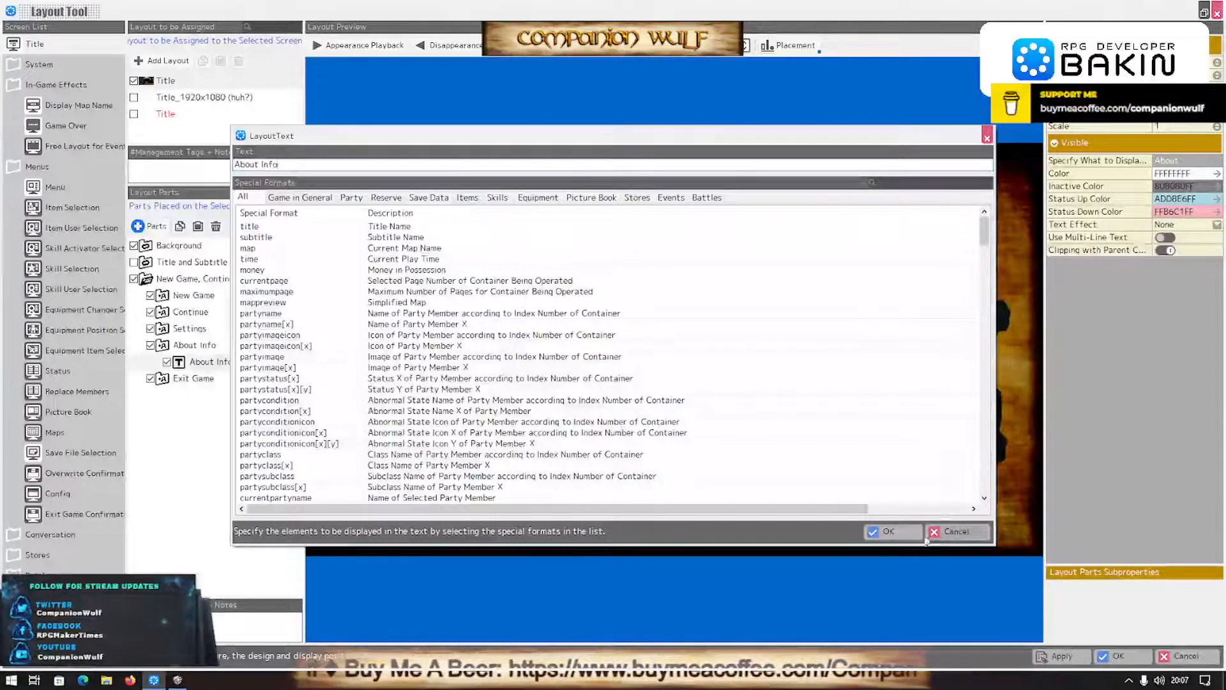
click(891, 530)
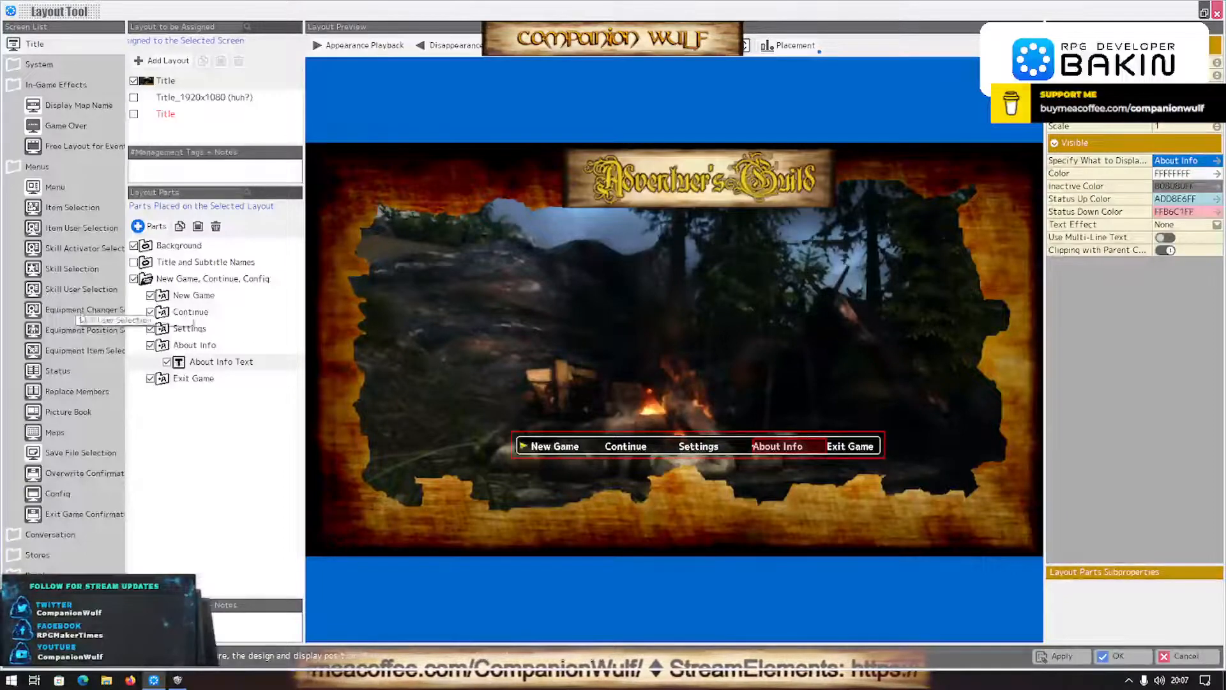
- Review the actions available for the About Info entry, keeping Display Config Screen as its action
click(192, 344)
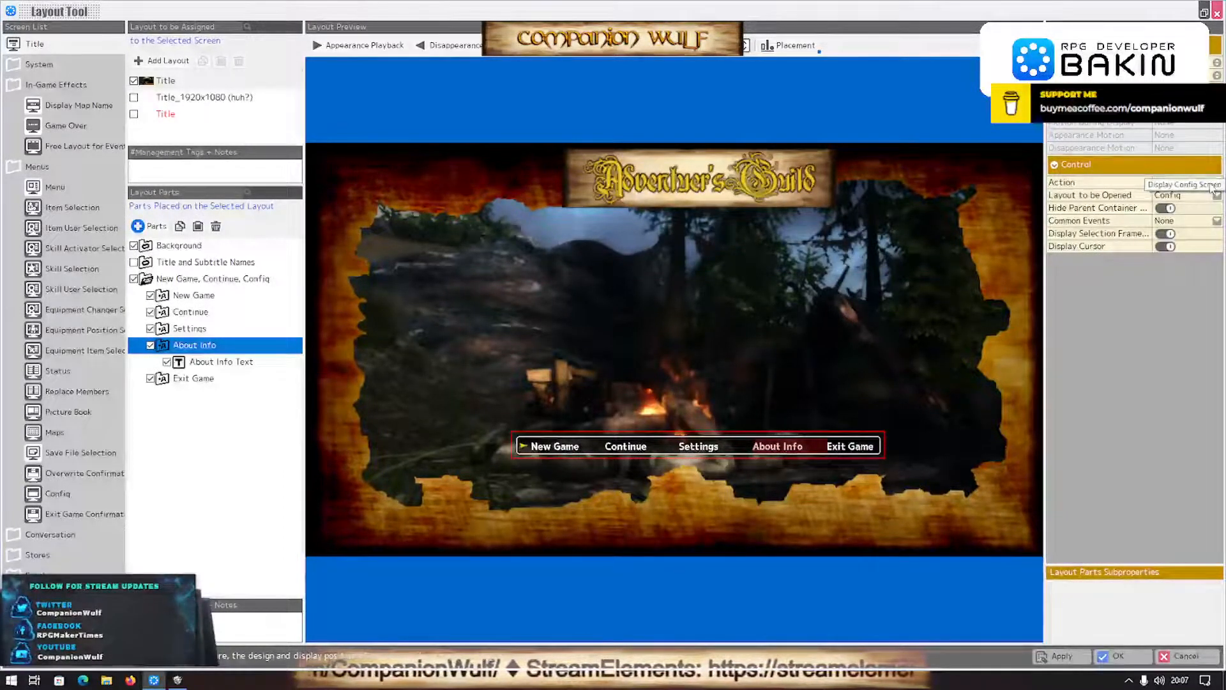
click(1211, 184)
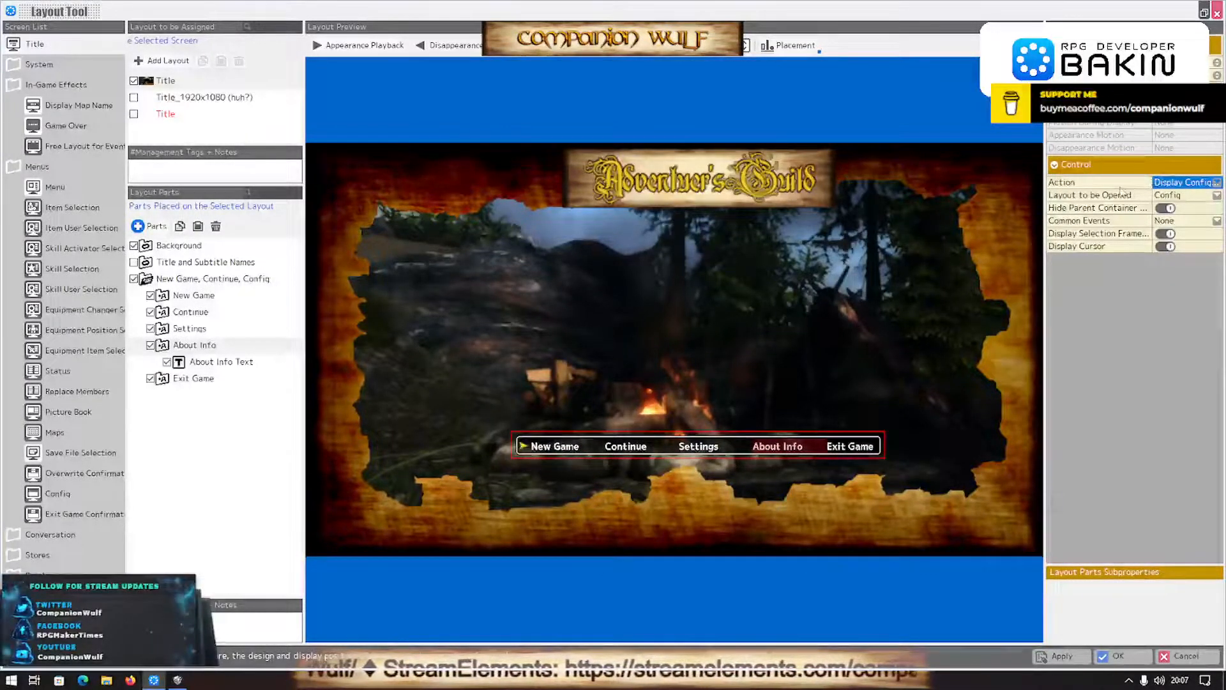
drag(1152, 195, 1080, 195)
click(1216, 183)
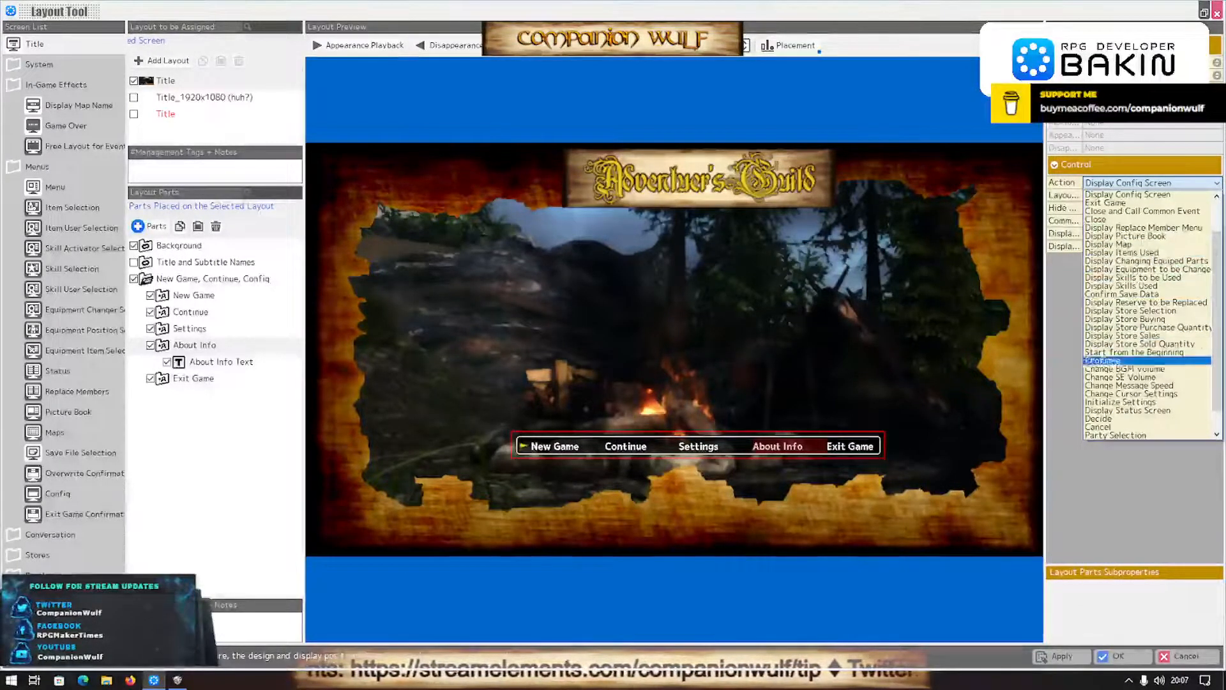
scroll(1127, 358, up, 2)
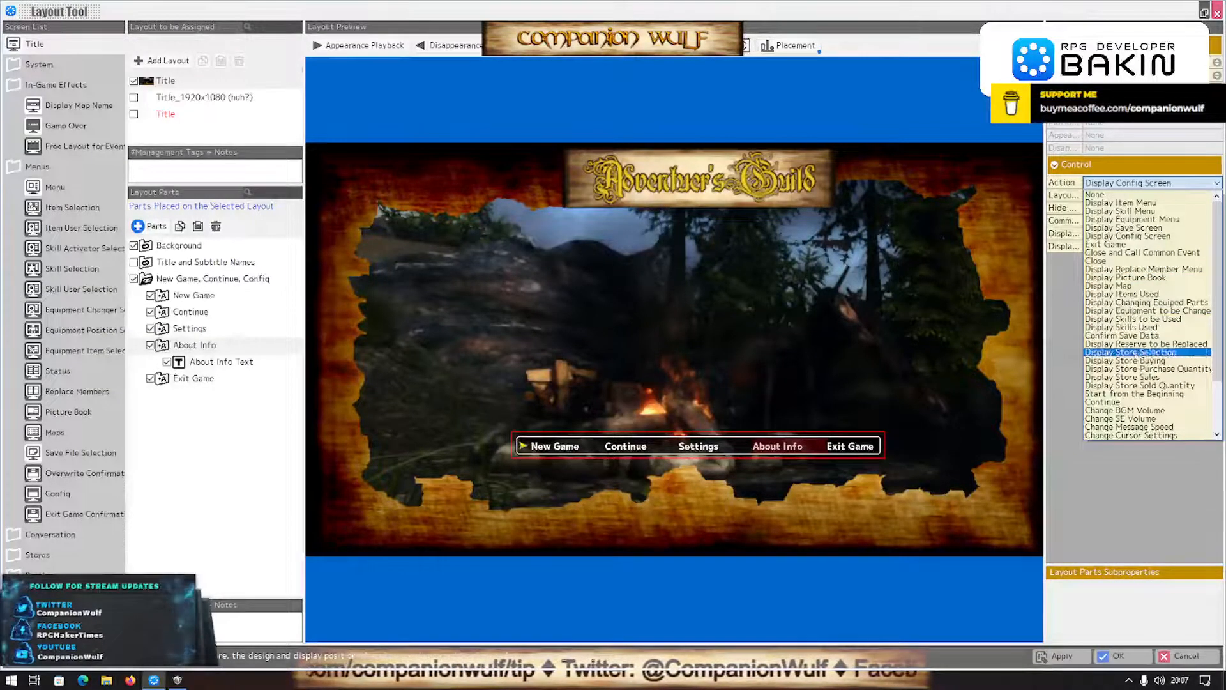
scroll(1135, 396, down, 3)
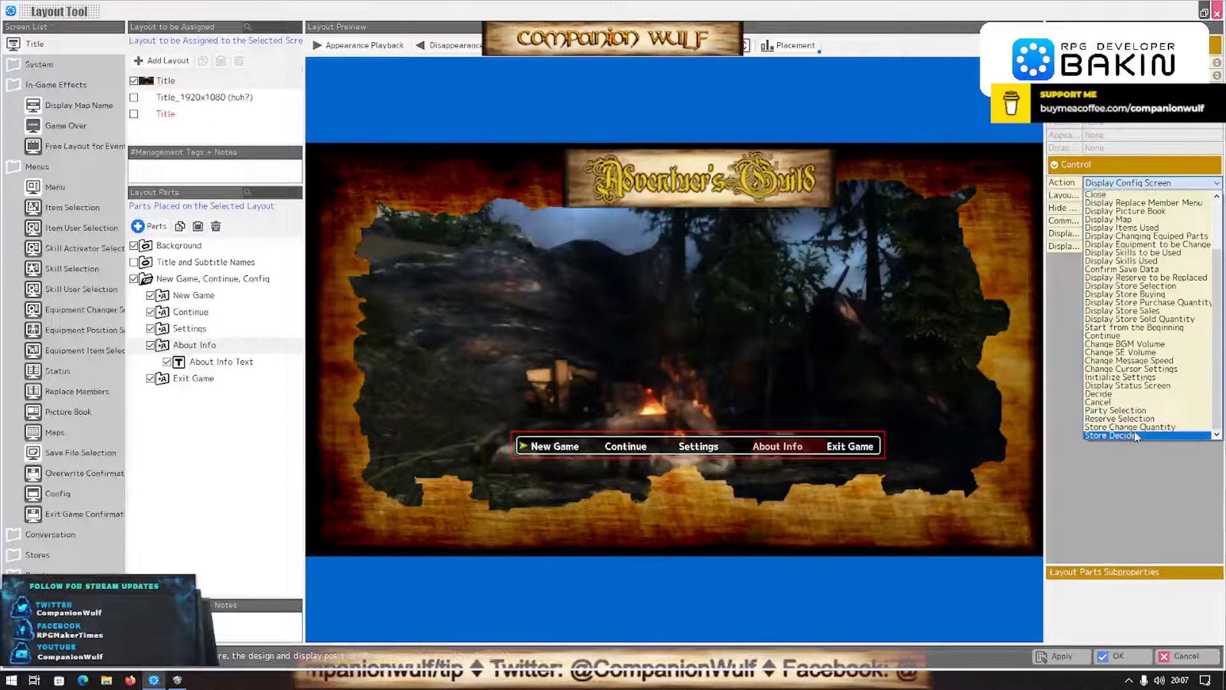
scroll(1137, 440, up, 1)
scroll(1137, 439, down, 1)
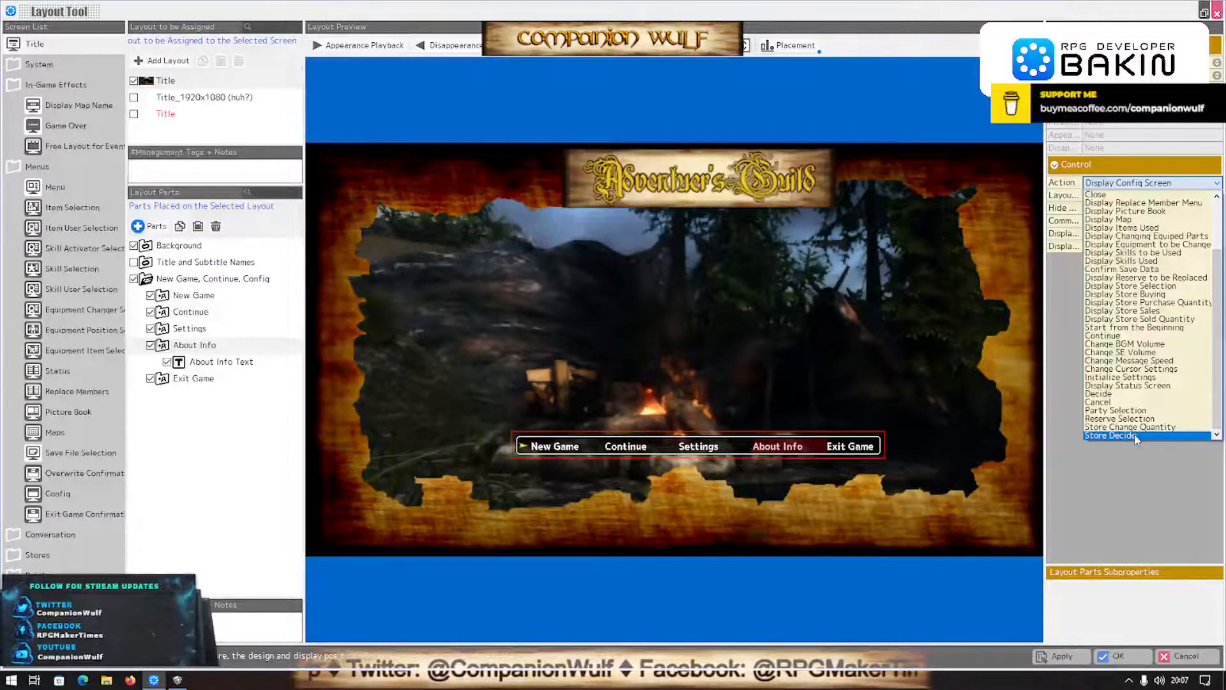
scroll(1135, 438, up, 3)
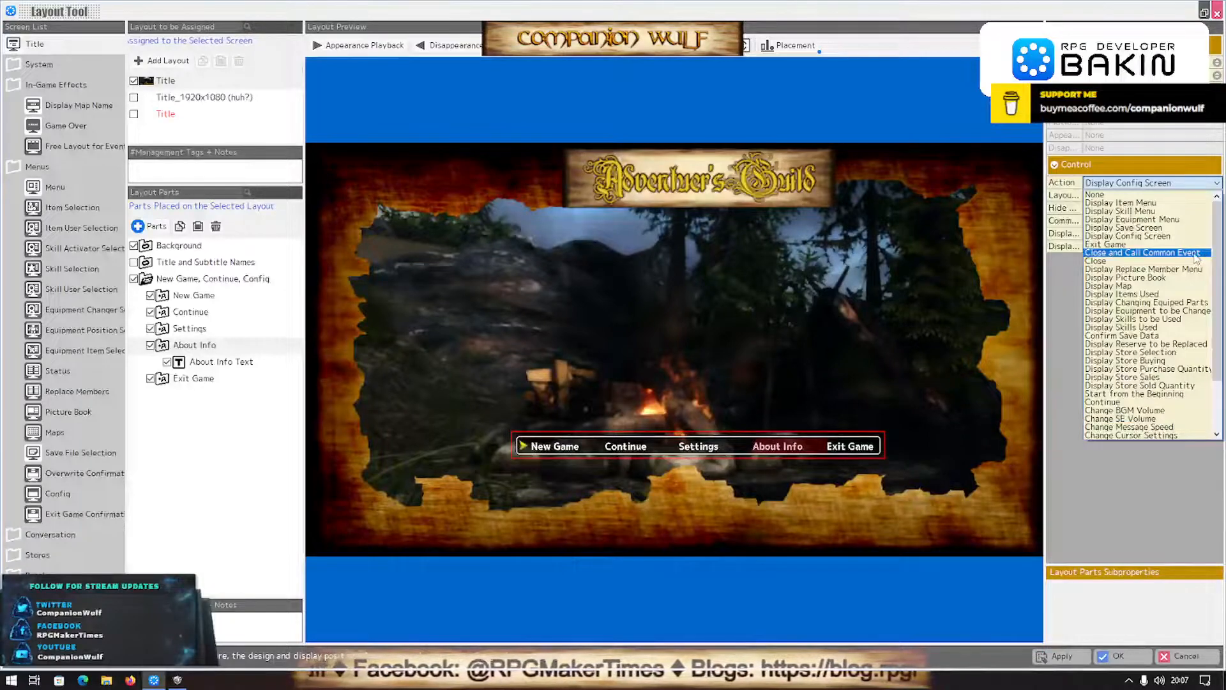
click(1141, 238)
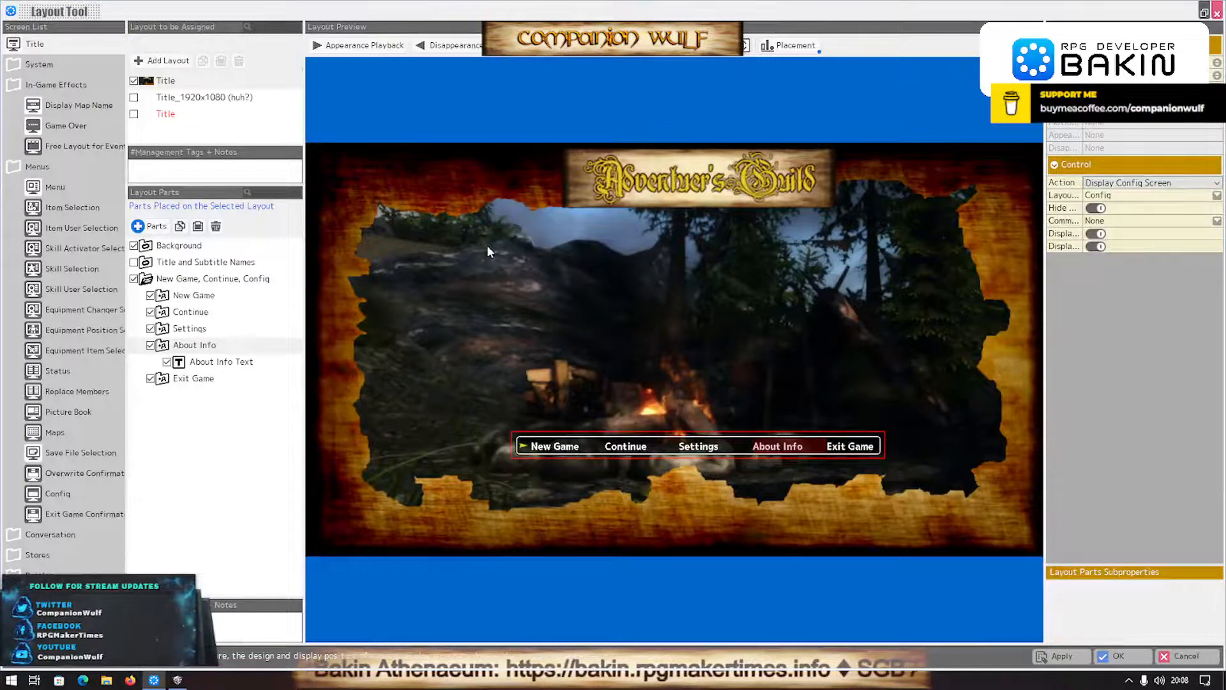
- Add a new layout named About Info to the Config screen
click(57, 493)
click(167, 61)
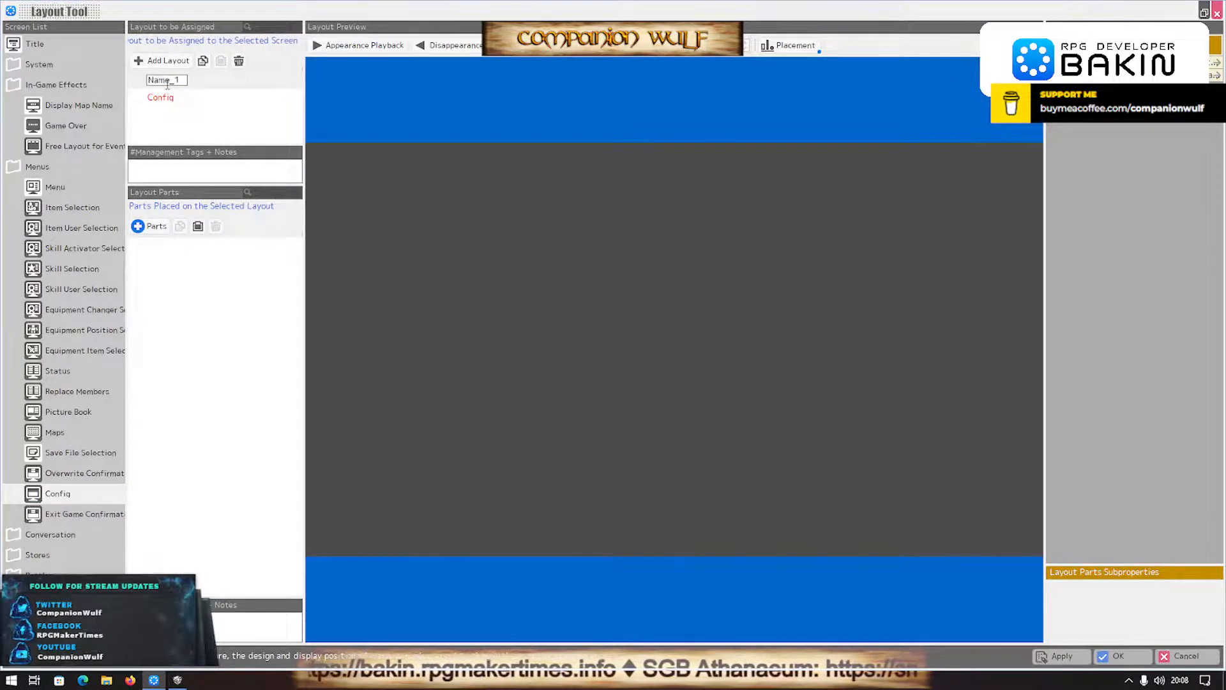
double_click(168, 80)
text(A)
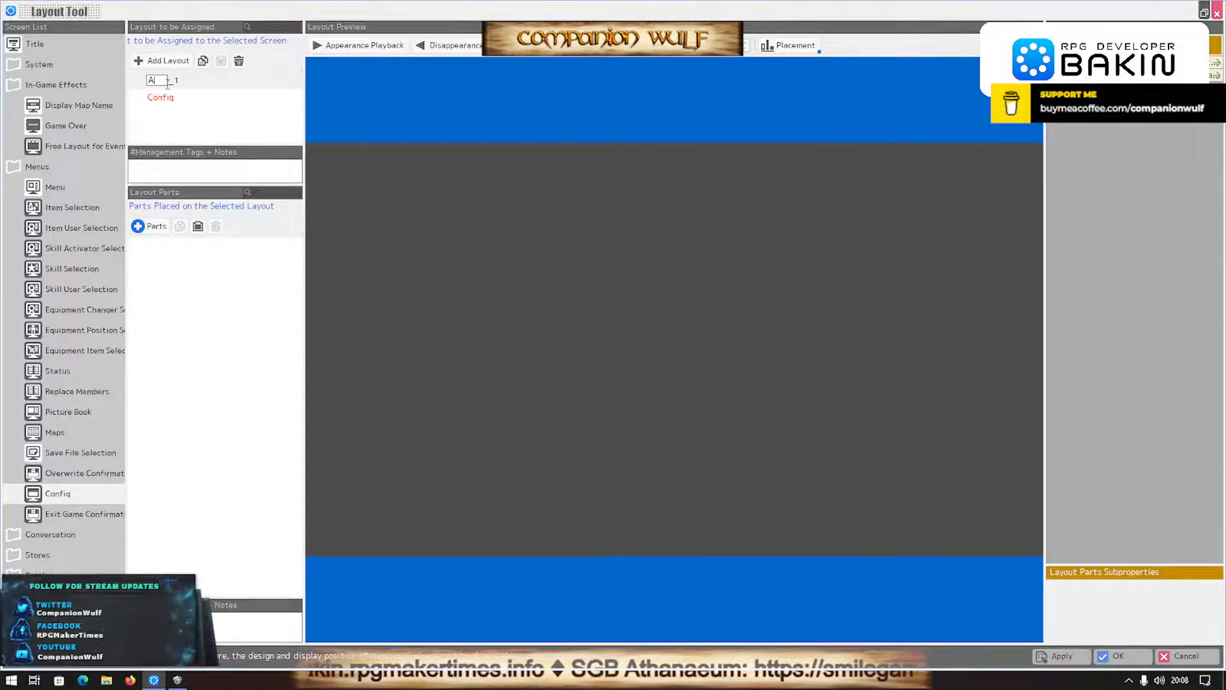
text(bout Info)
key(Return)
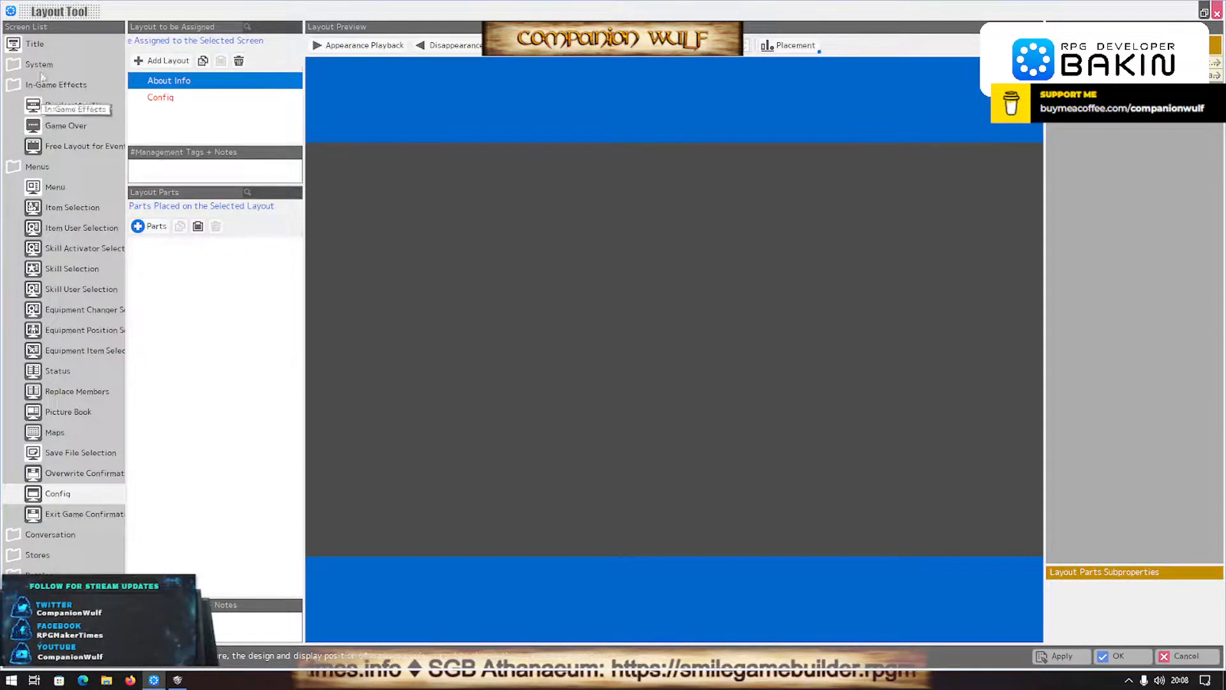
- Set the title screen's About Info entry to open the About Info layout, and apply the change
click(35, 44)
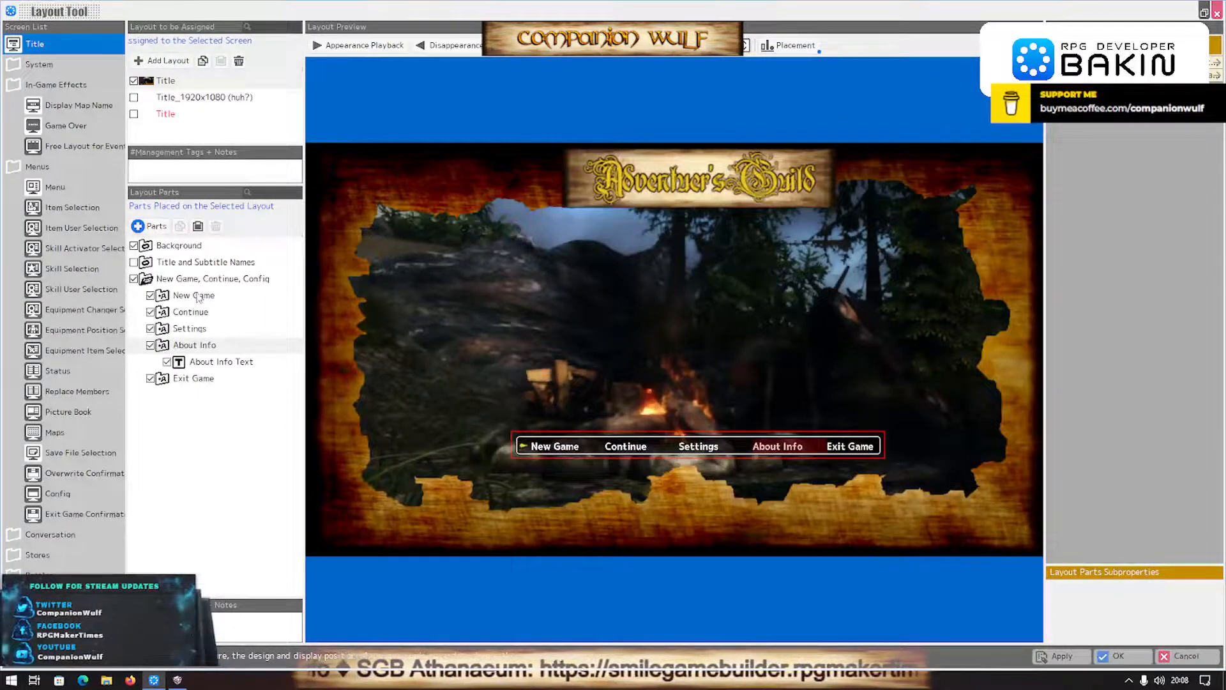
double_click(187, 344)
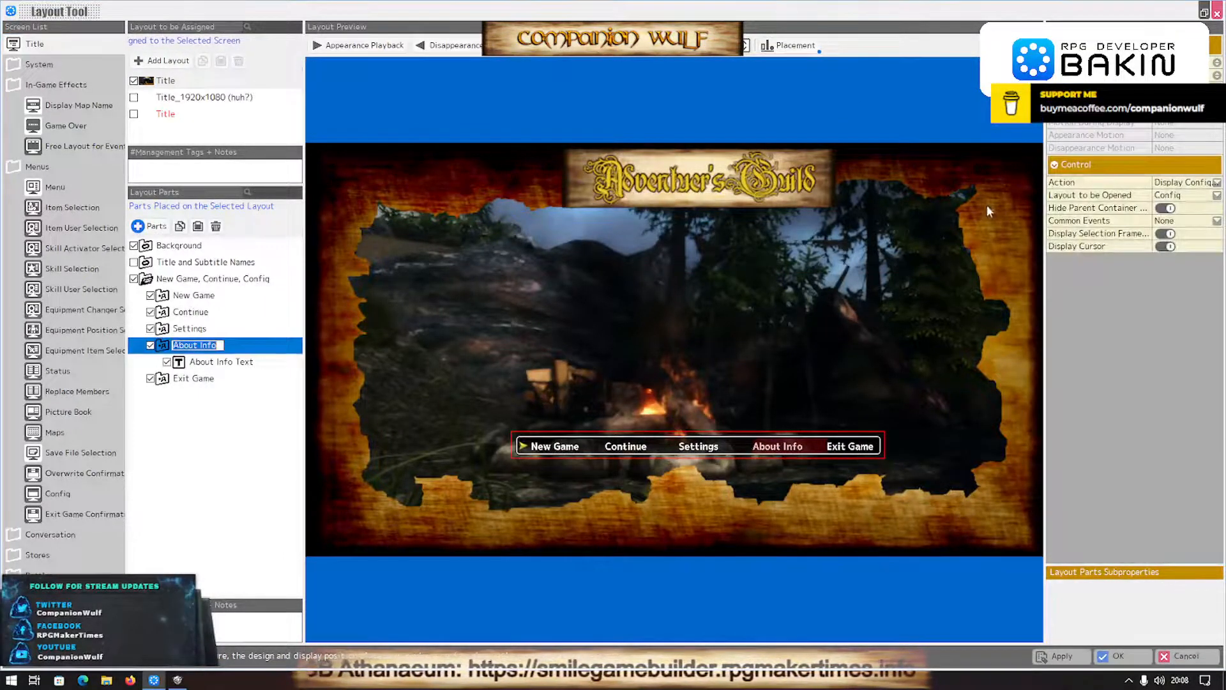
click(1216, 195)
click(1171, 229)
click(1050, 652)
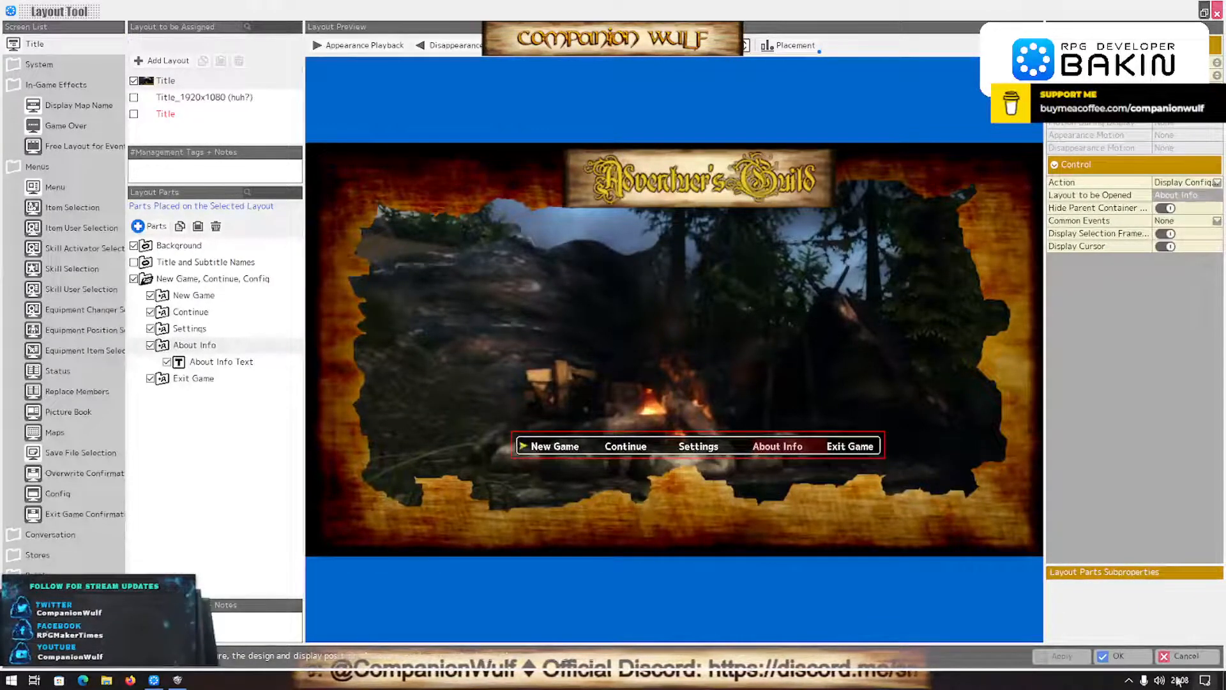
click(1221, 678)
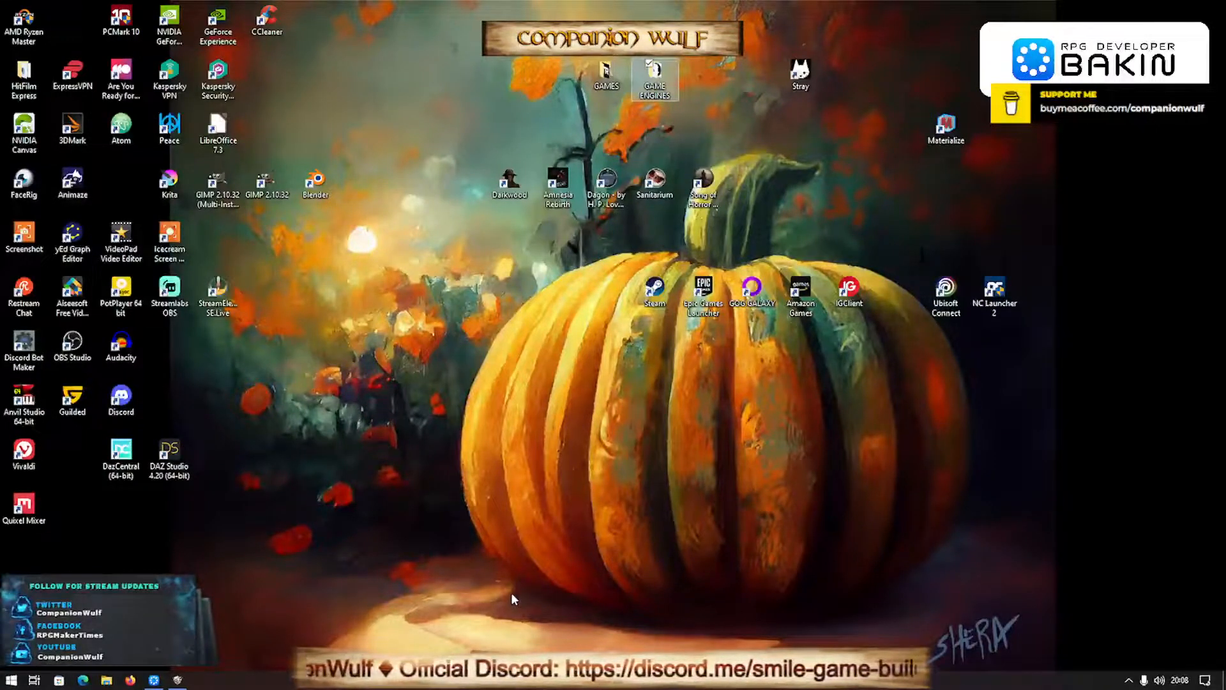
mouse_move(153, 682)
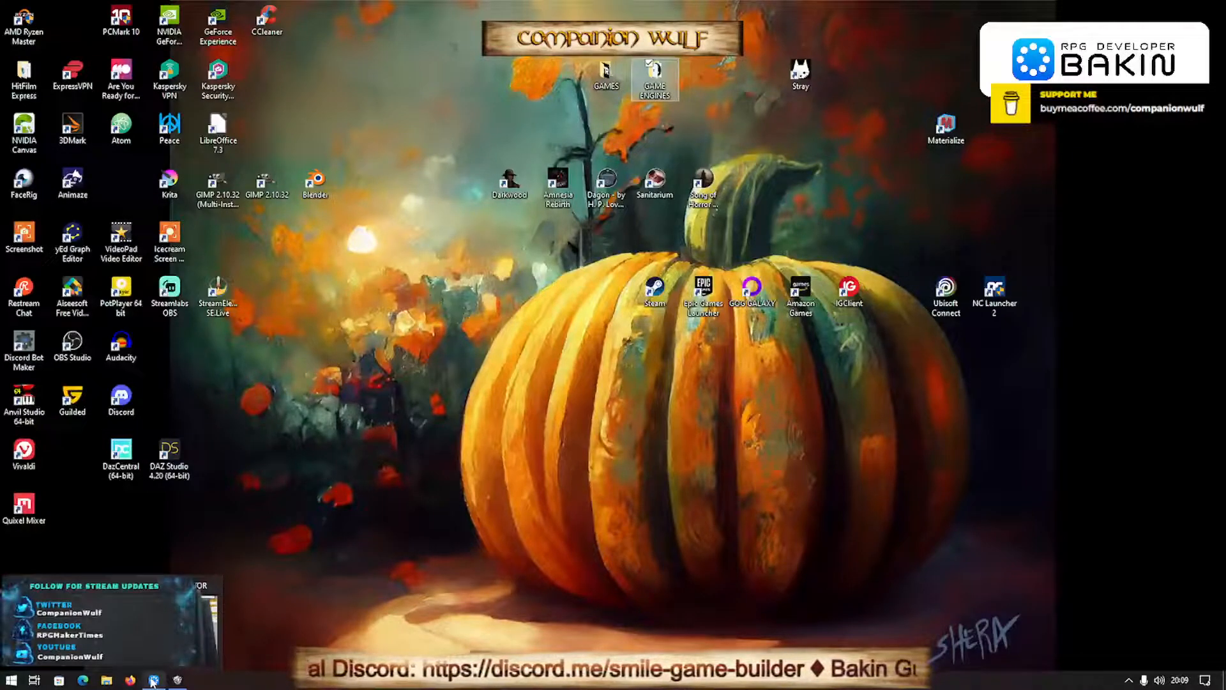
click(153, 680)
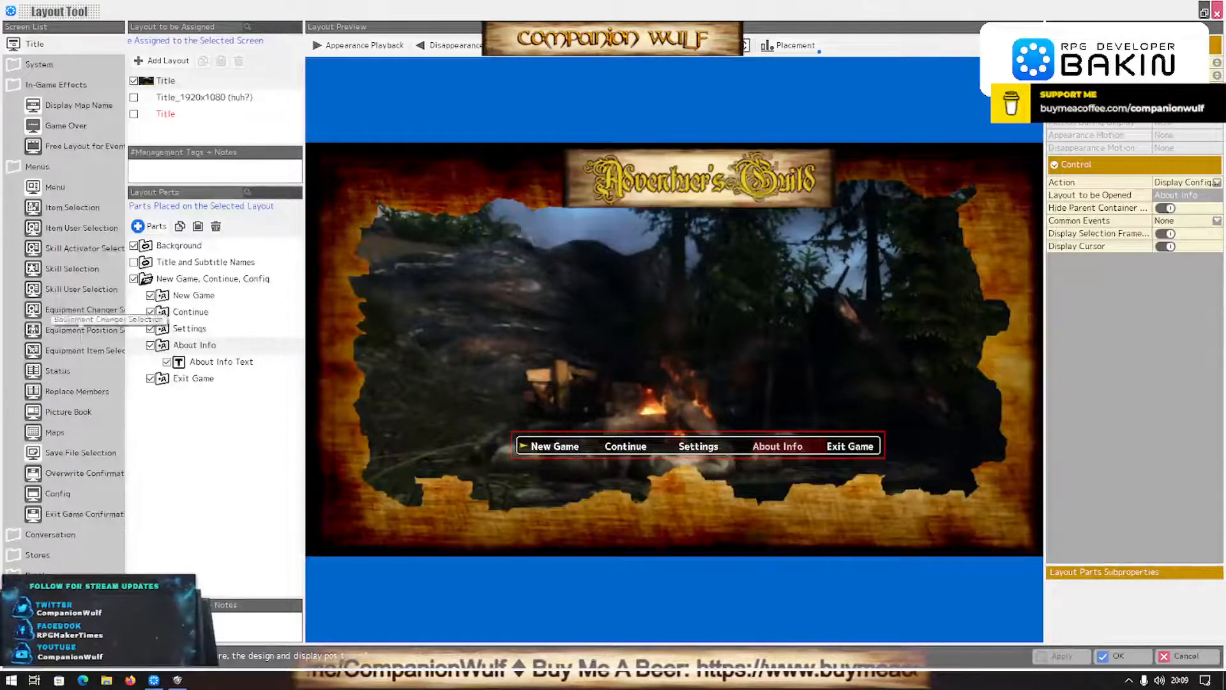
- Add a Container for Entry Selection to the Config screen's About Info layout, keeping its default name
double_click(164, 347)
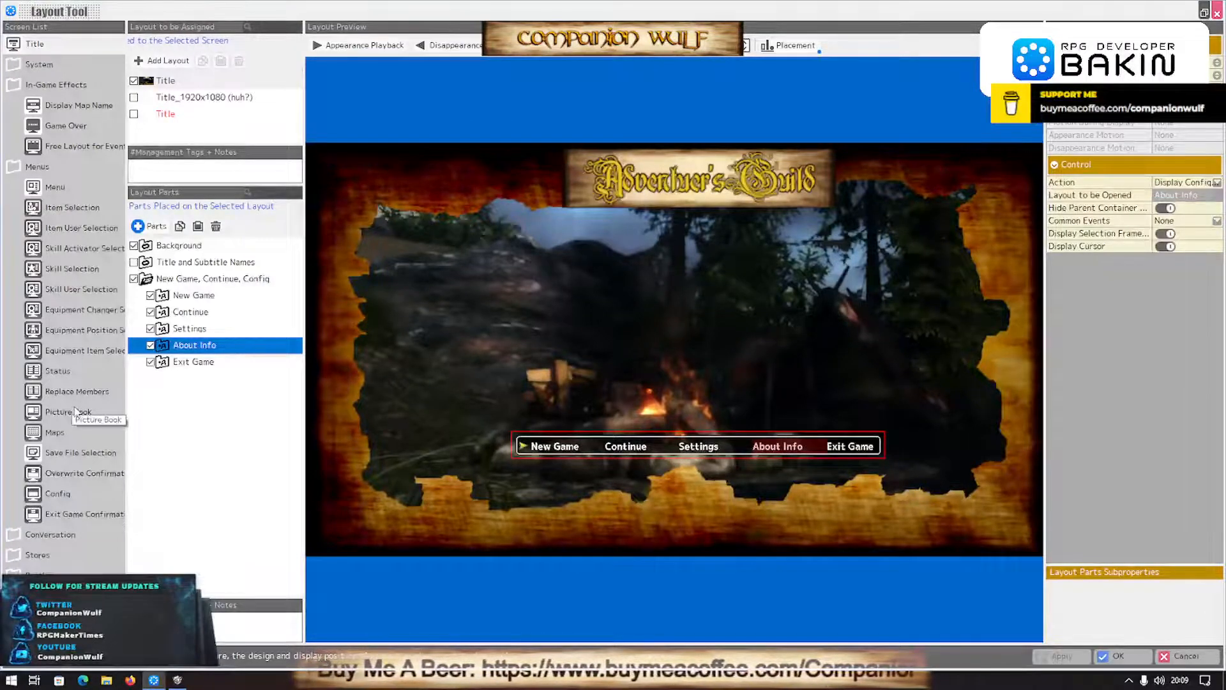
click(36, 498)
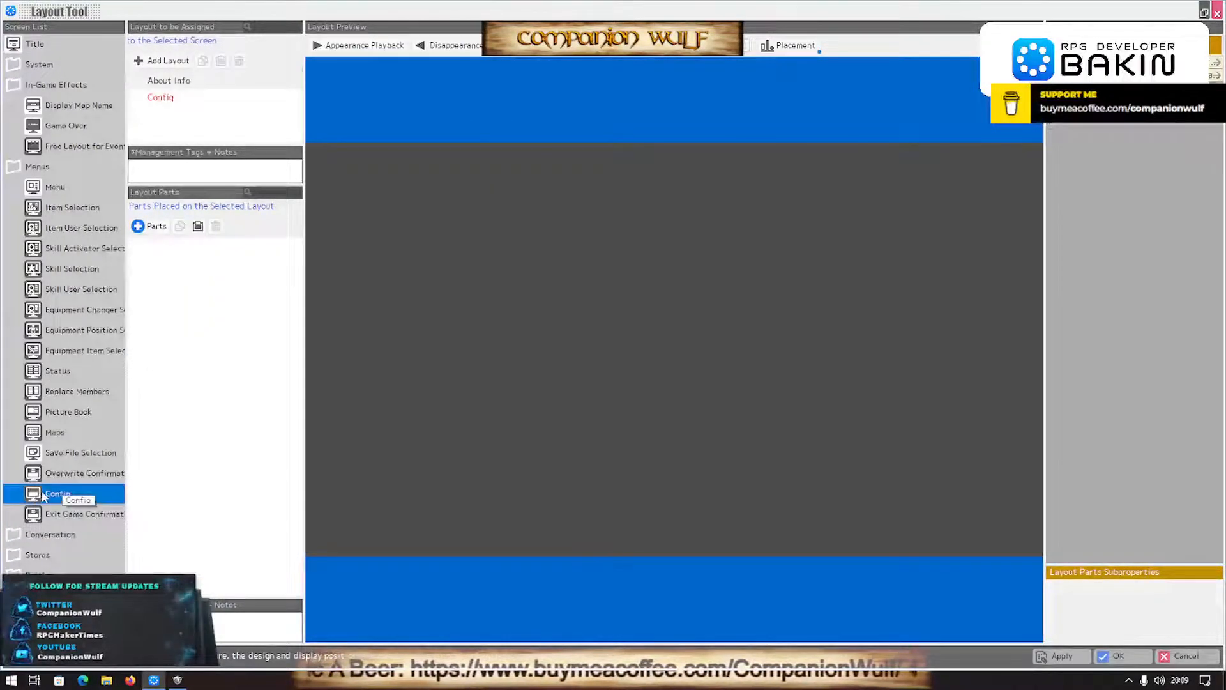
double_click(167, 82)
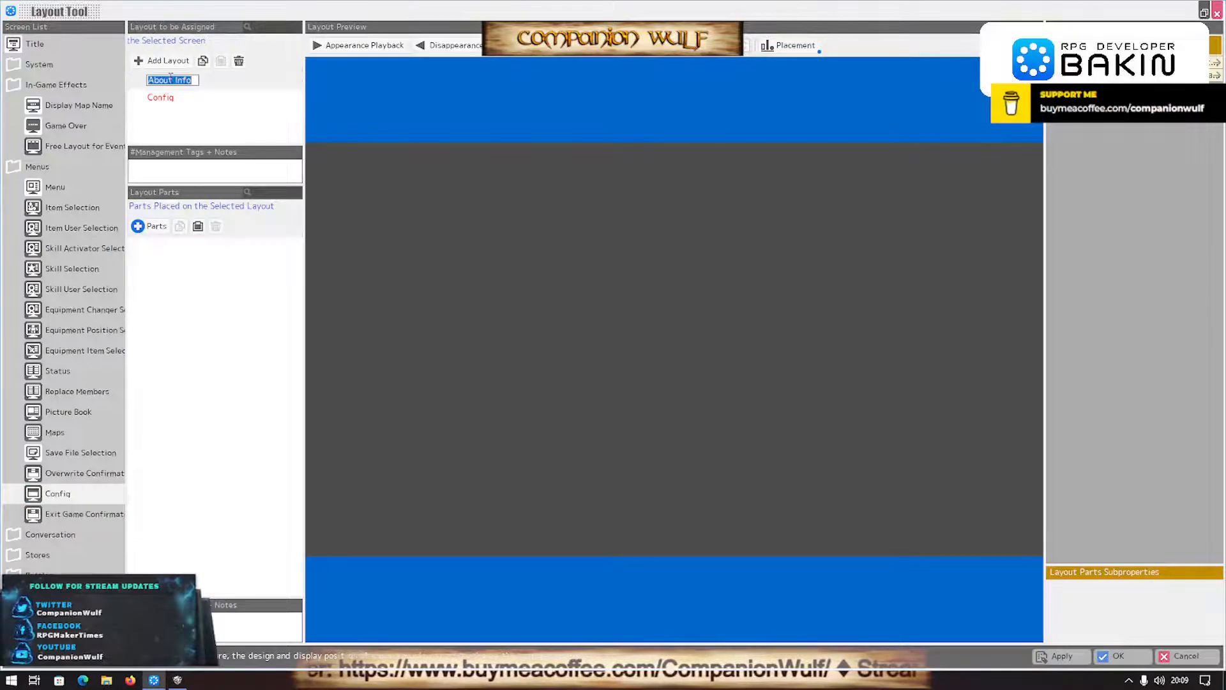
click(151, 226)
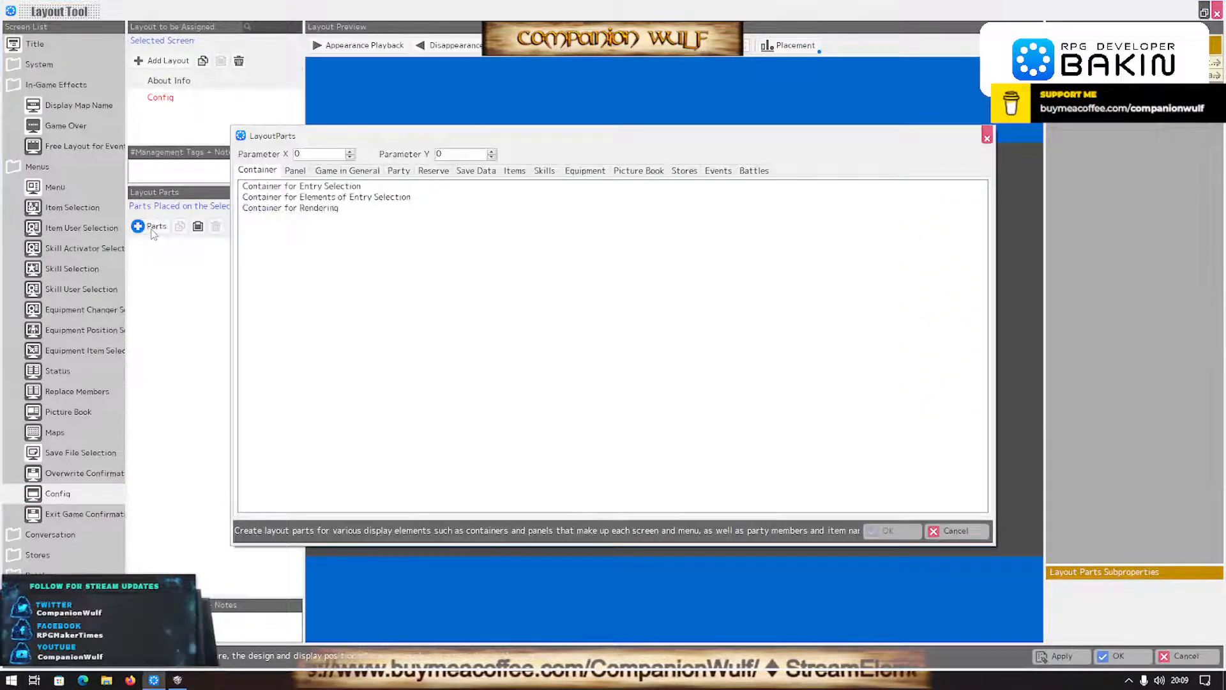
click(325, 186)
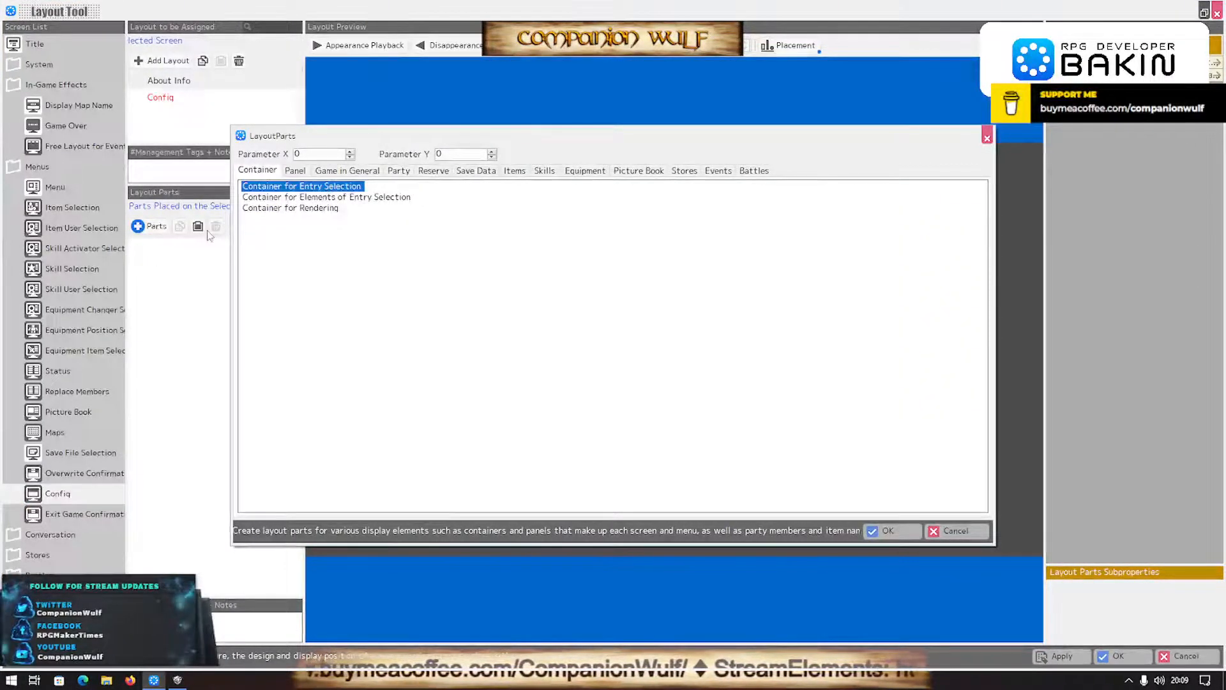
click(886, 532)
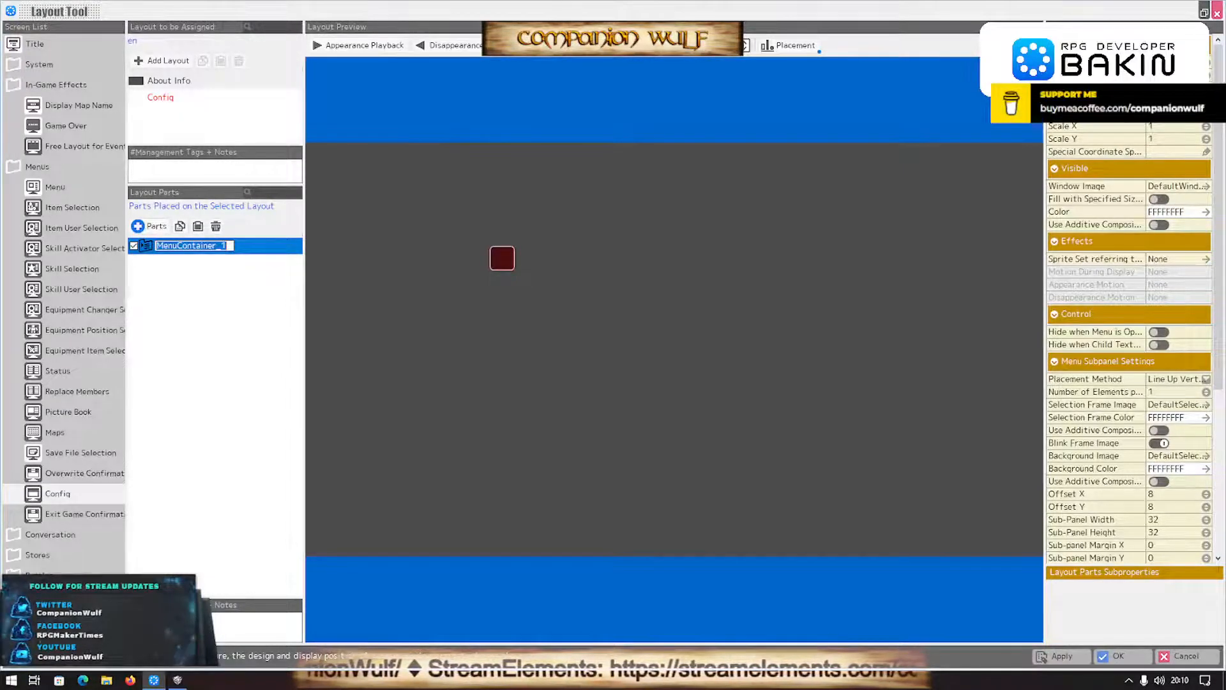
key(Return)
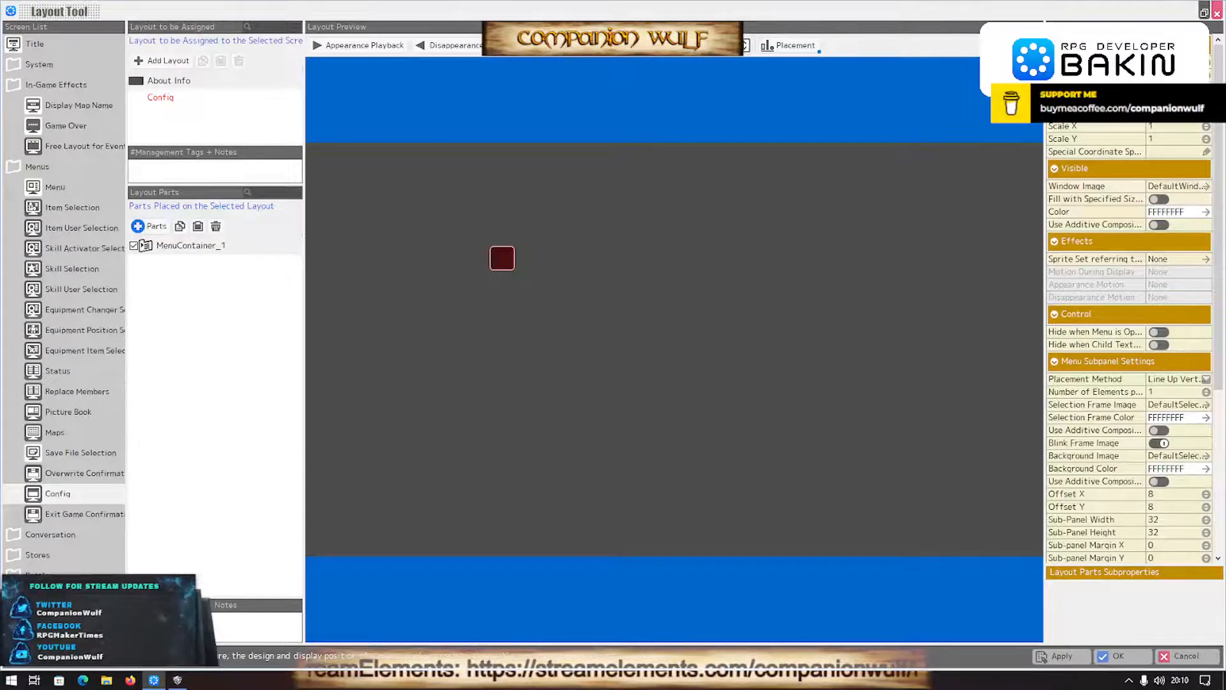
- Enlarge the new menu container in width and height, and move it toward the lower middle of the layout
key(Return)
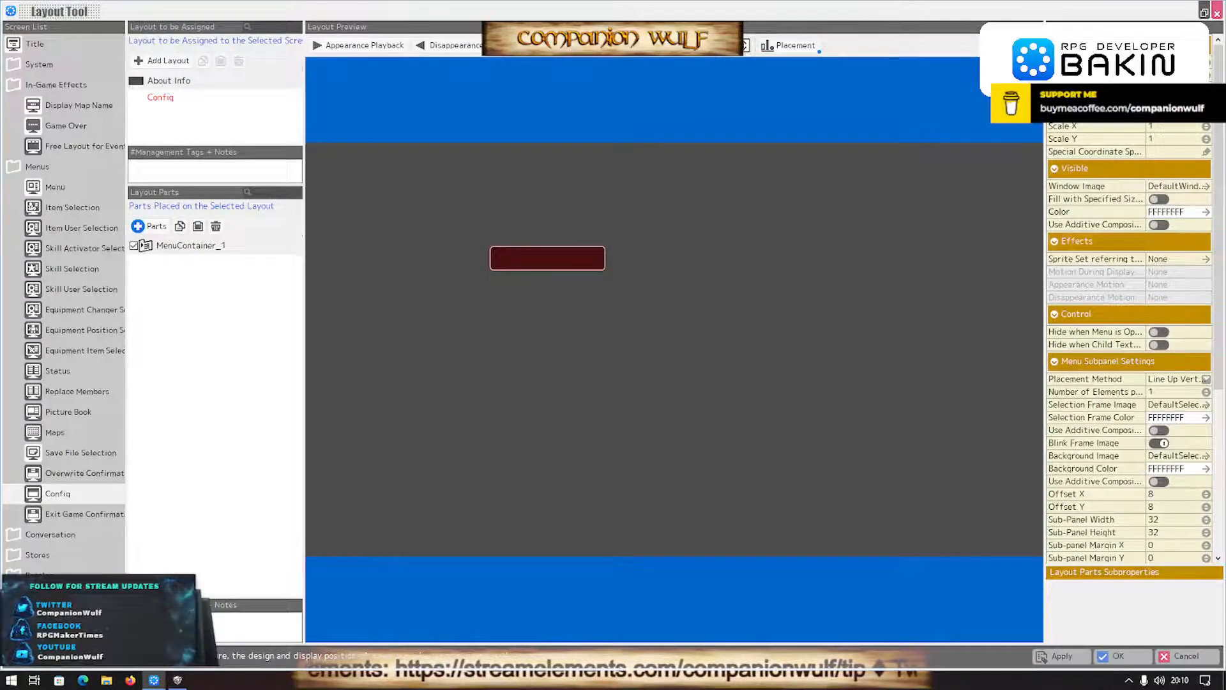
key(Return)
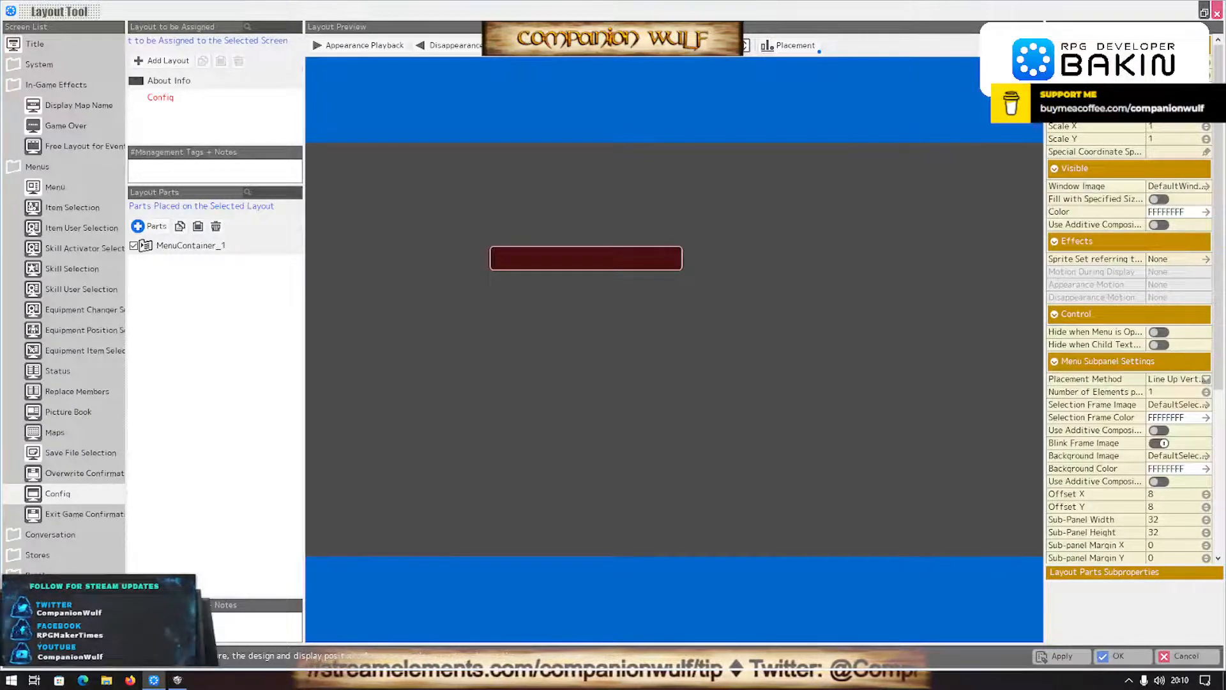
key(Return)
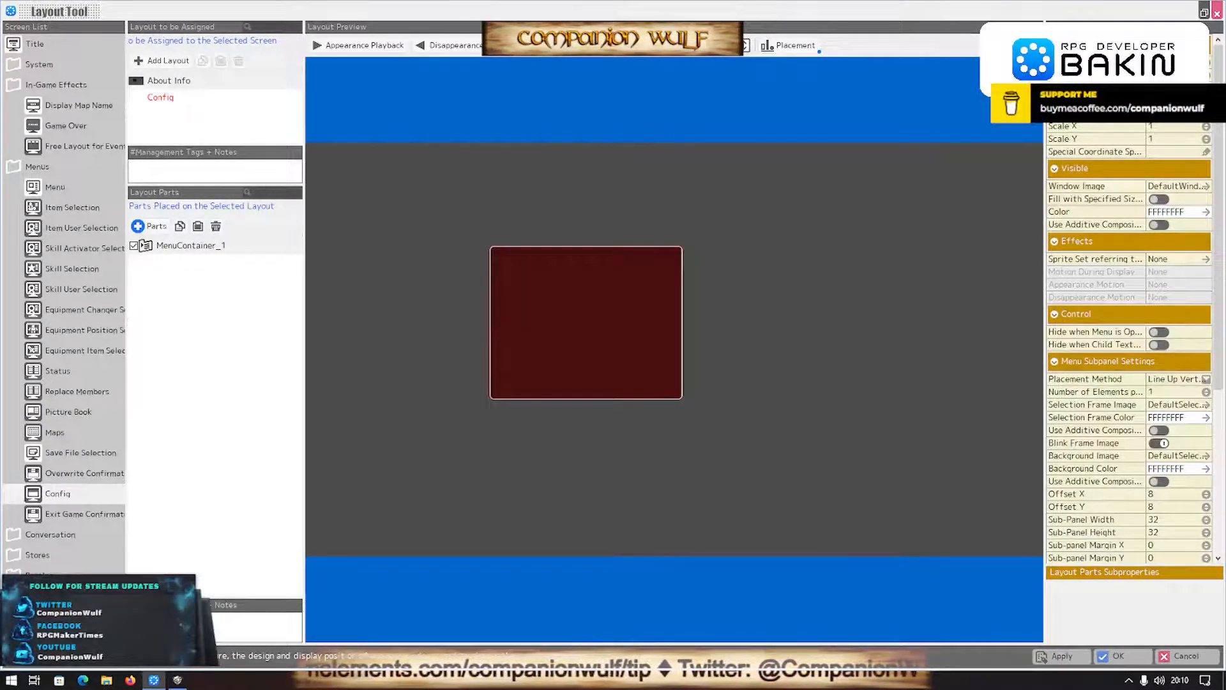
drag(535, 307, 654, 416)
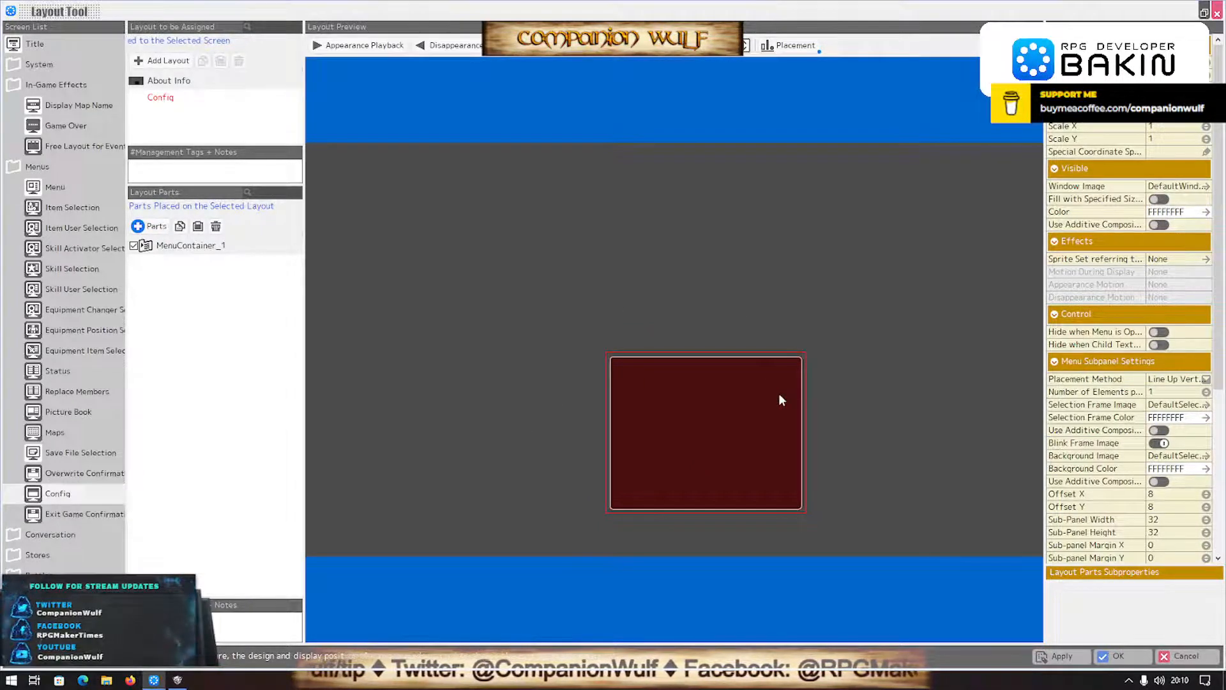
click(1207, 65)
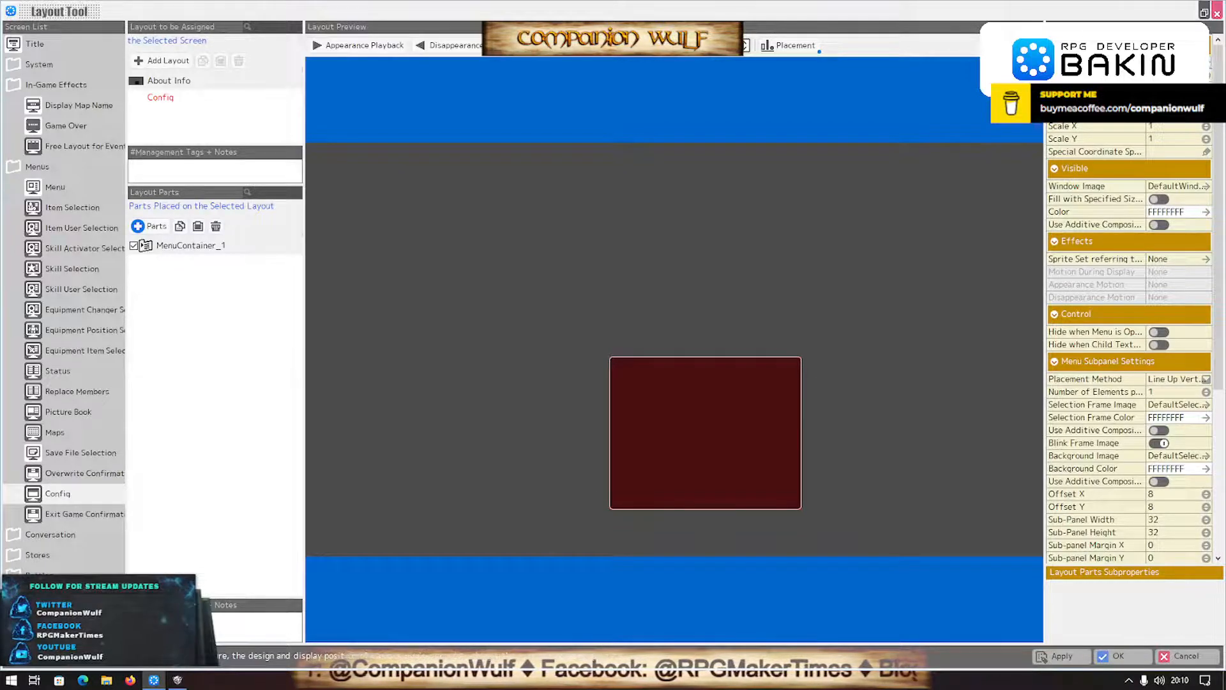
- Center the menu container on its position point and move it to the lower middle of the layout
click(1185, 115)
click(1161, 161)
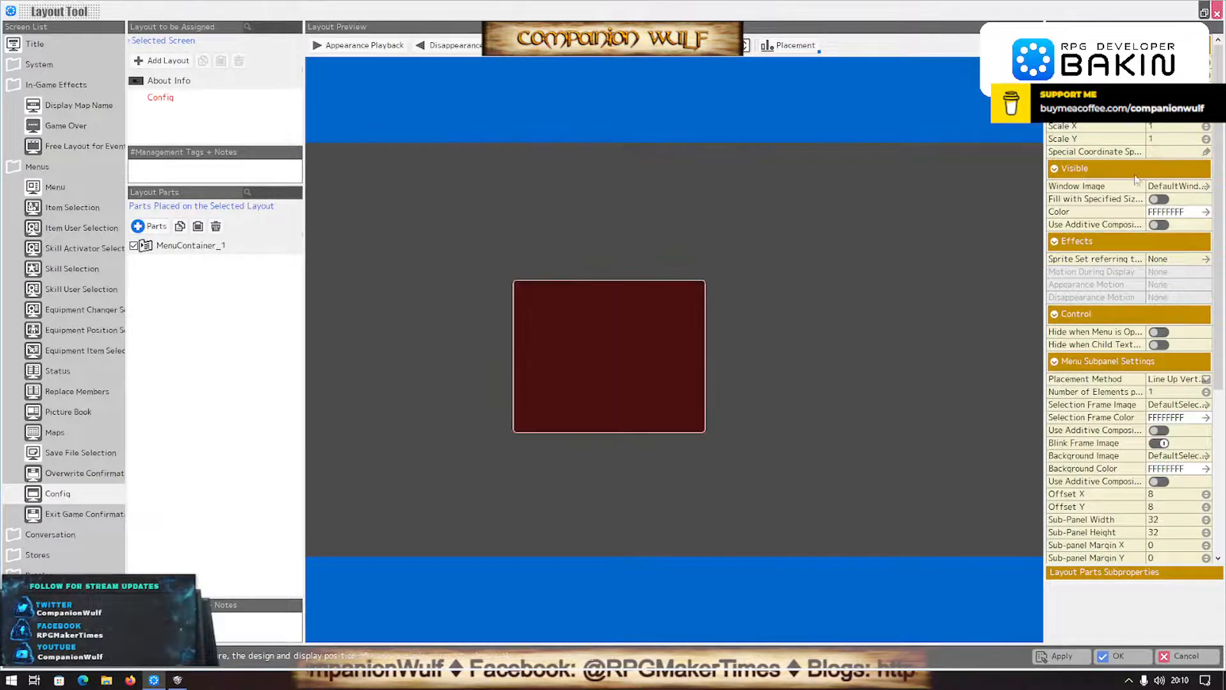
drag(577, 367, 638, 457)
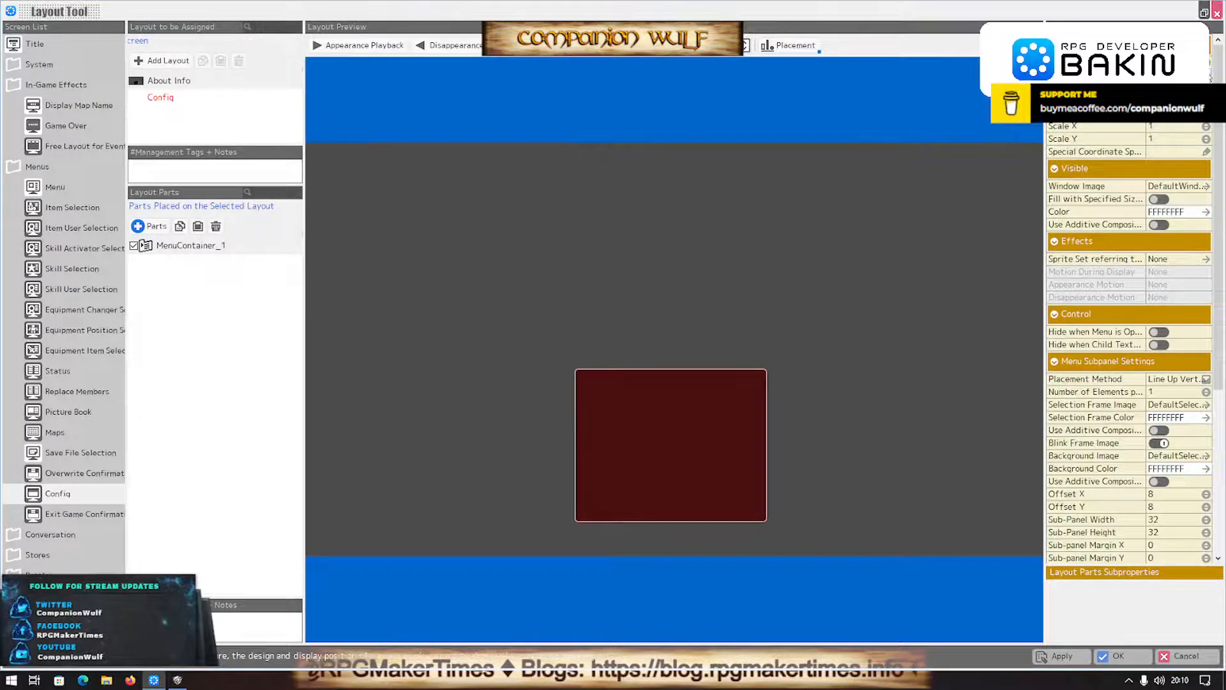
- Add a Panel for Rendering Strings inside the menu container and name it Version No
click(150, 247)
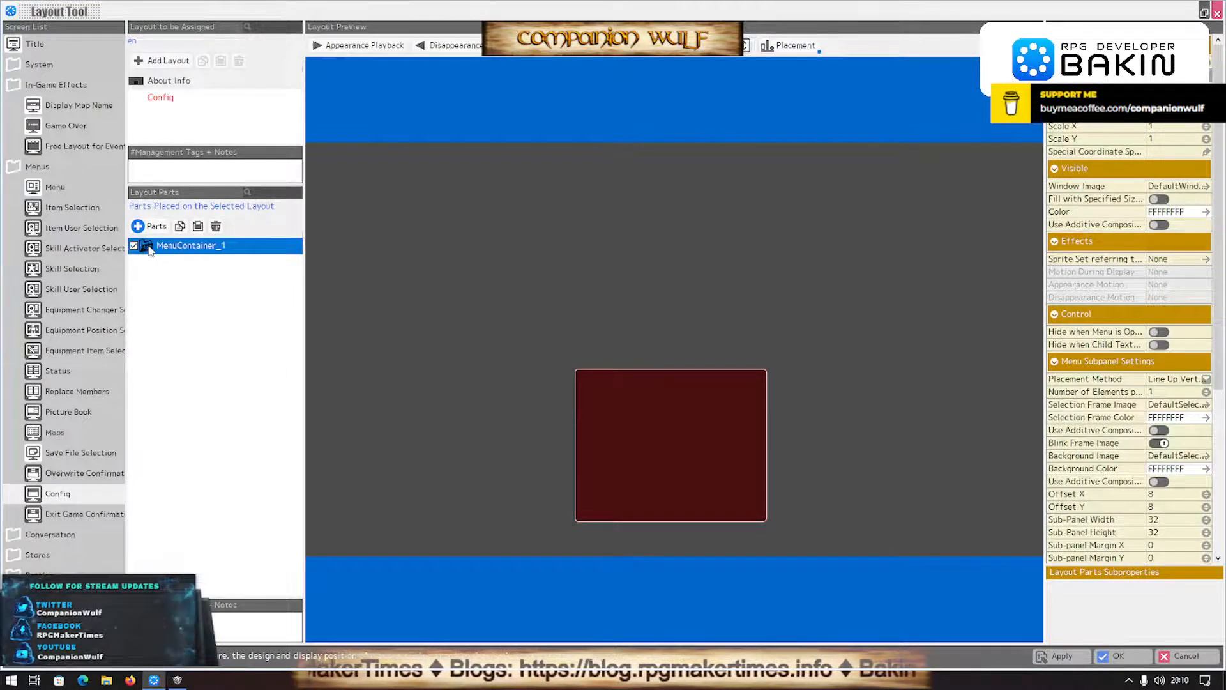
click(145, 227)
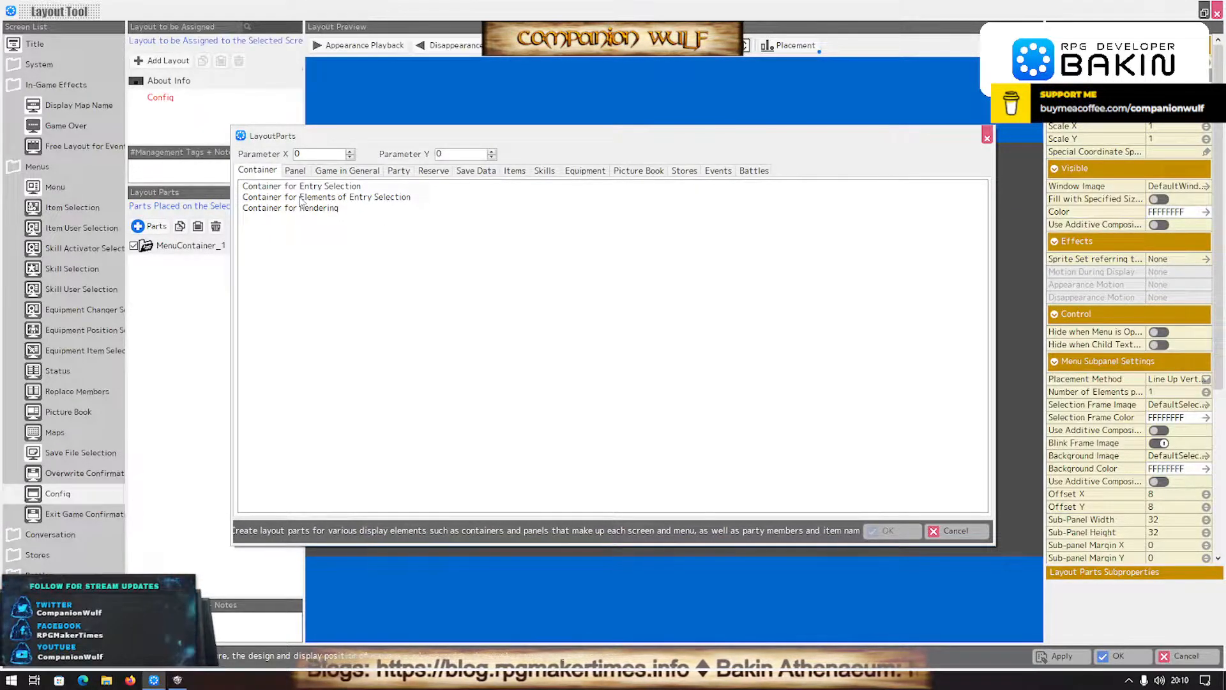
click(301, 171)
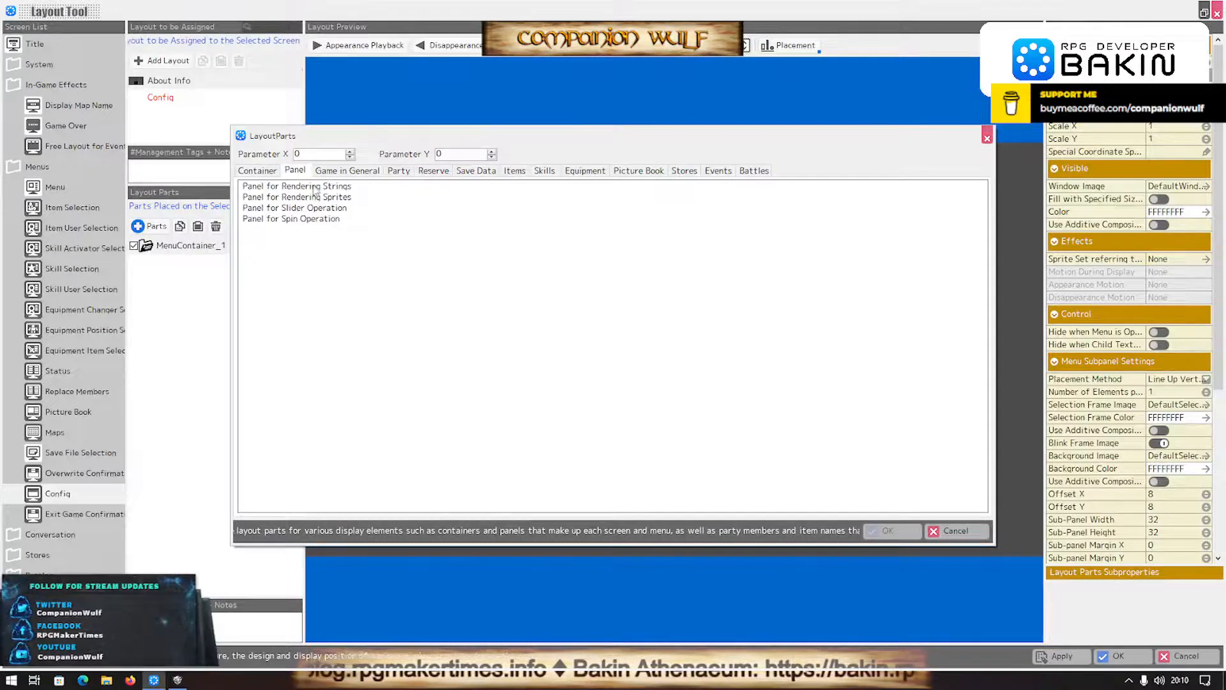
click(314, 187)
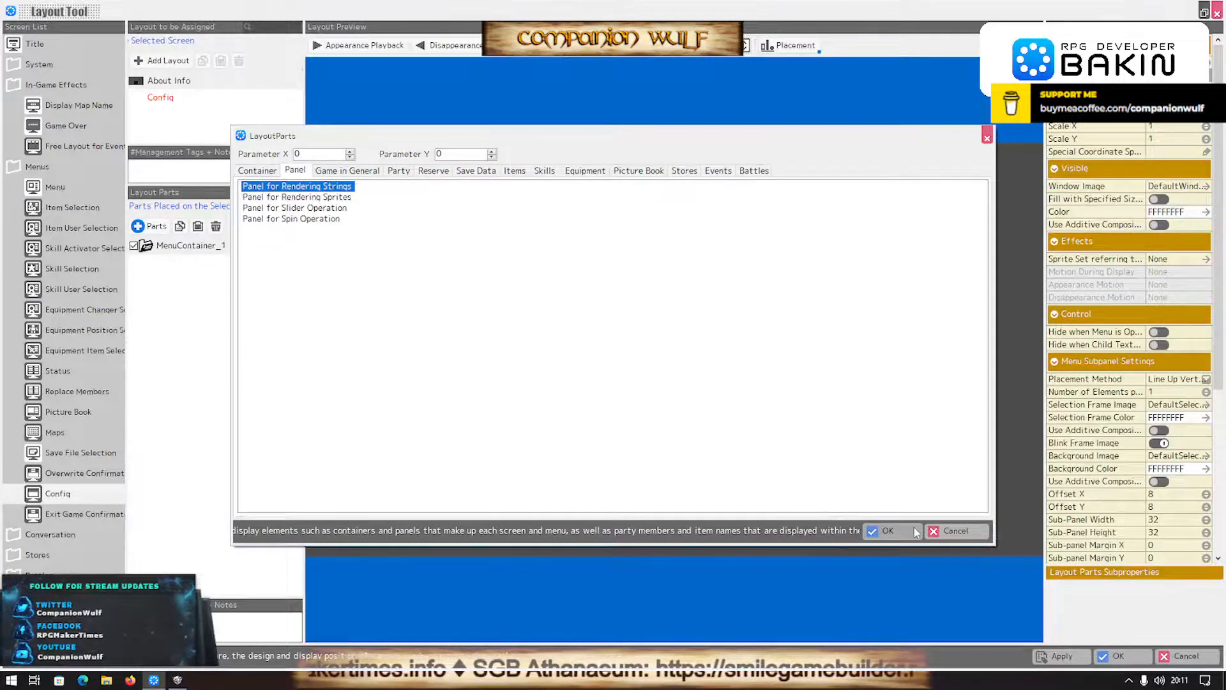
click(888, 531)
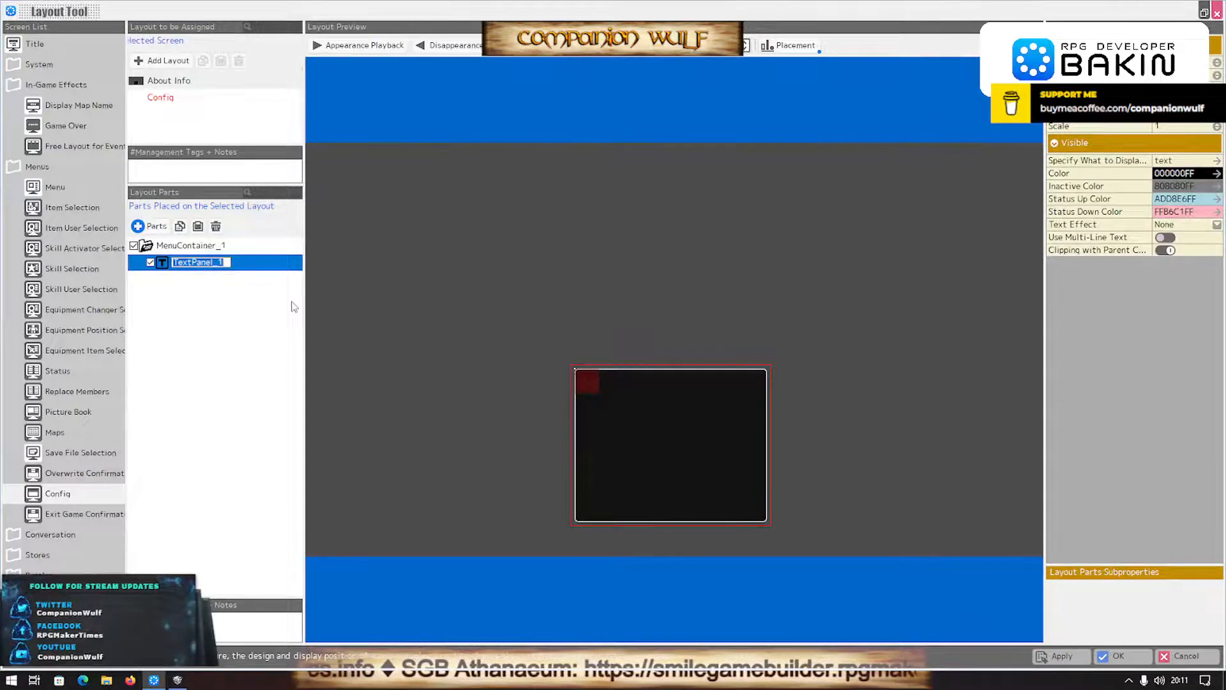
text(M)
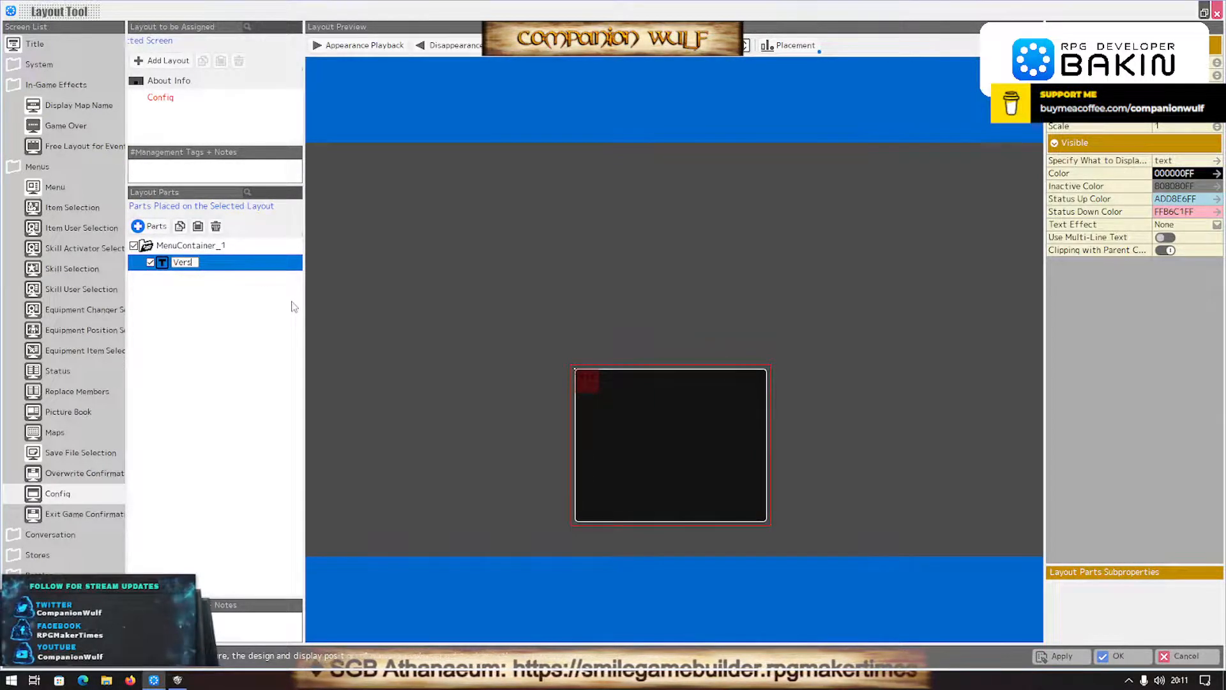
key(Return)
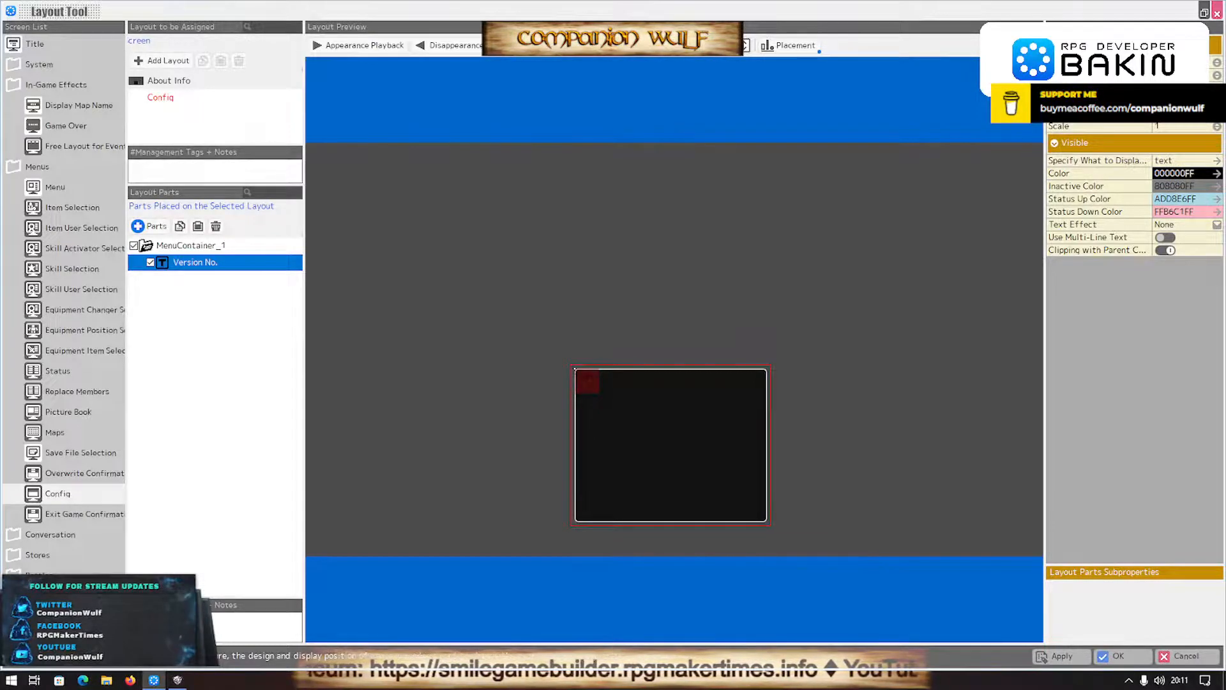
- Widen the Version No. panel to the container's full width and set its displayed text to "Version 0.0.6"
click(1186, 88)
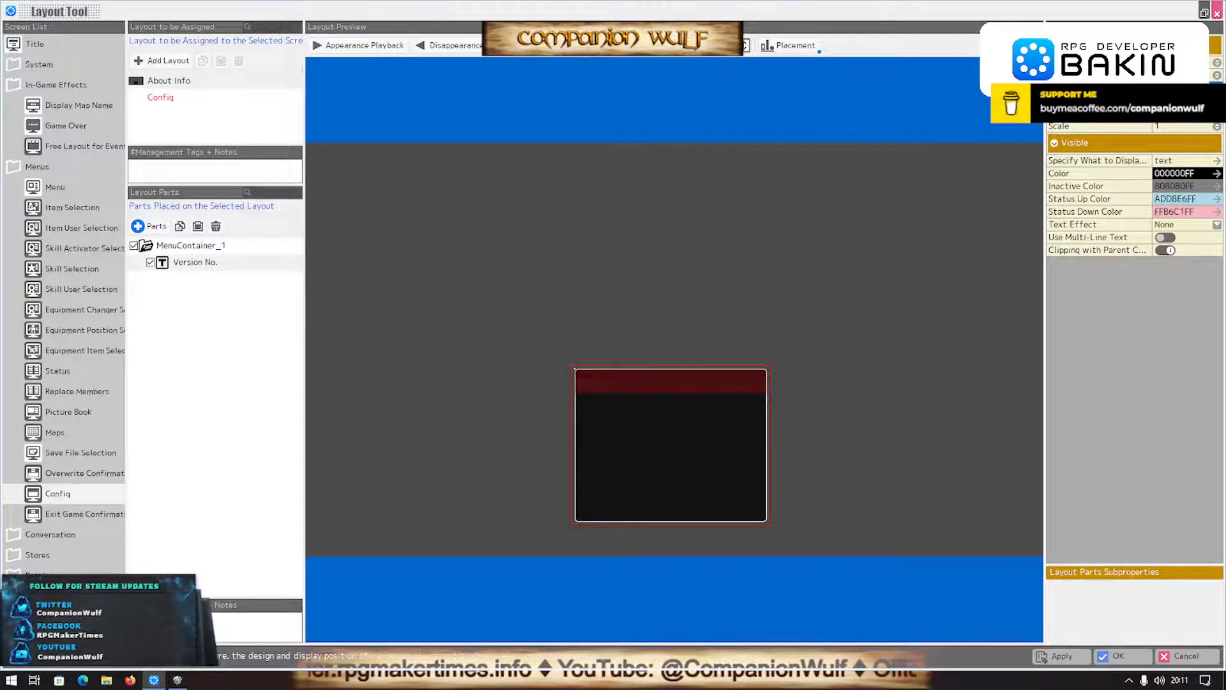
click(1216, 161)
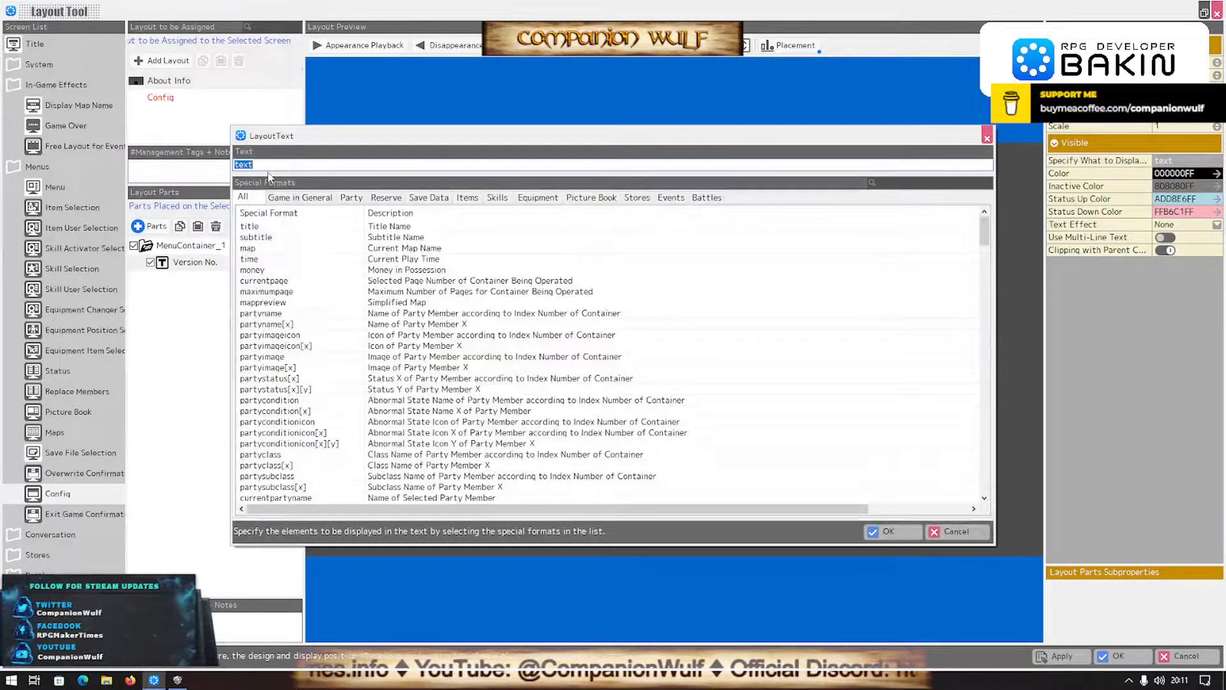
text(Vewr)
key(BackSpace)
key(BackSpace)
text(rsion 0.0.)
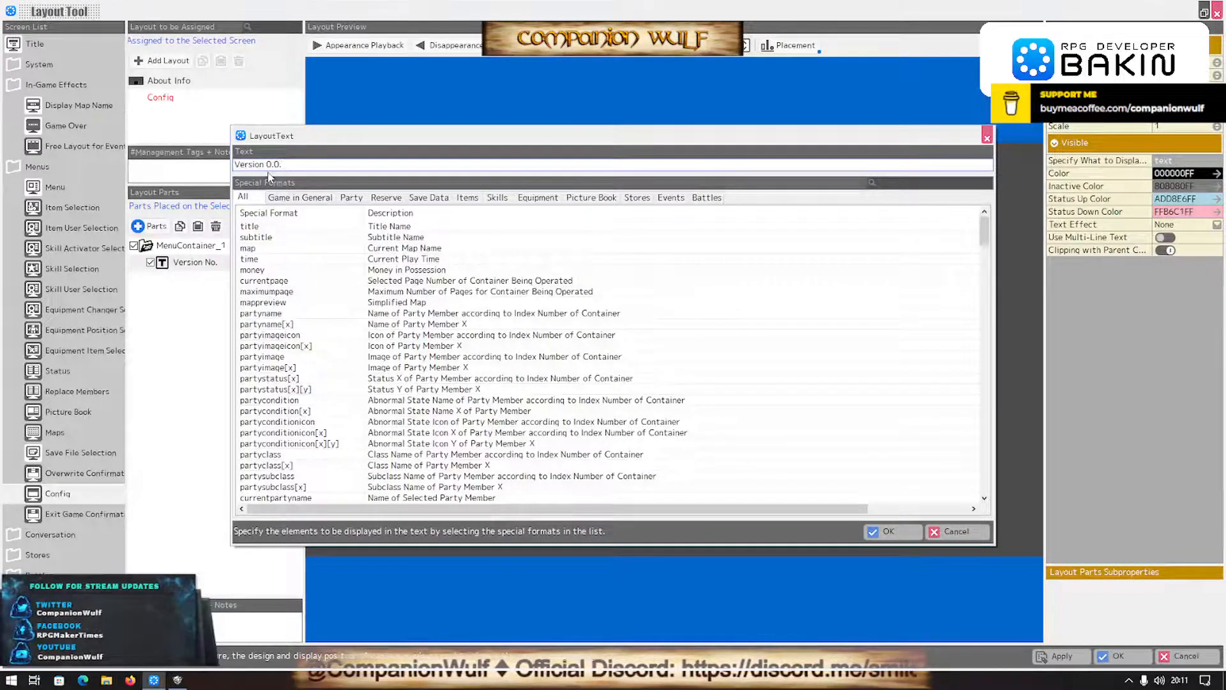
text(6)
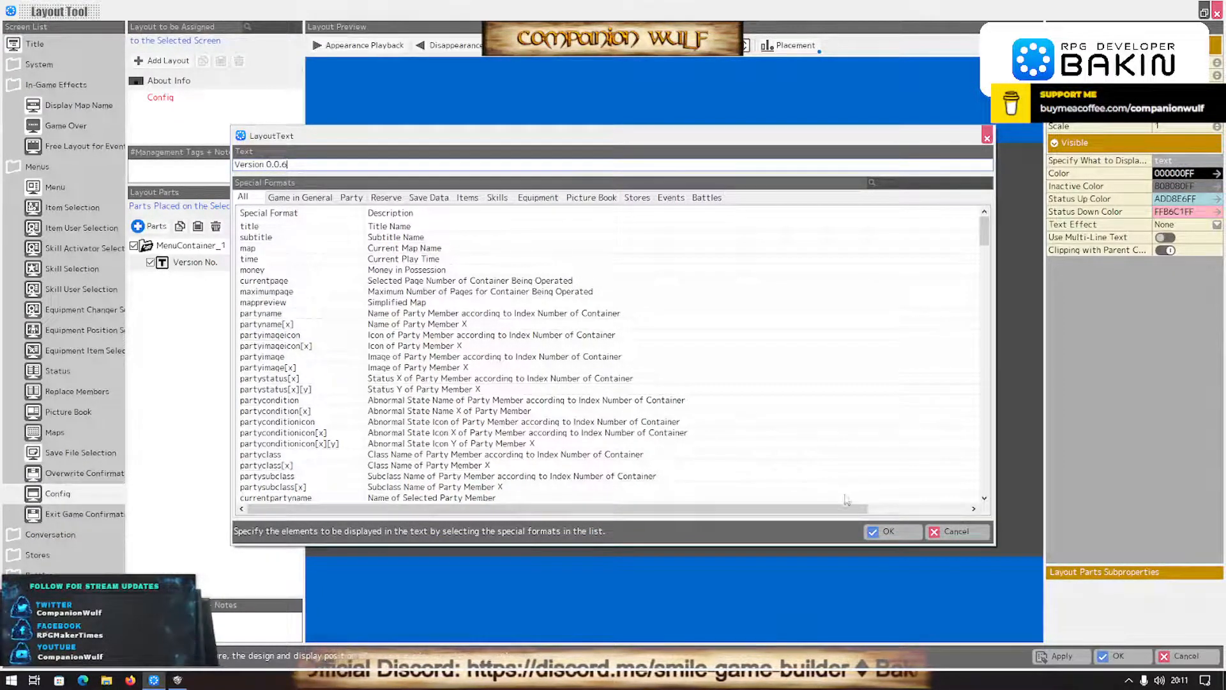
click(888, 530)
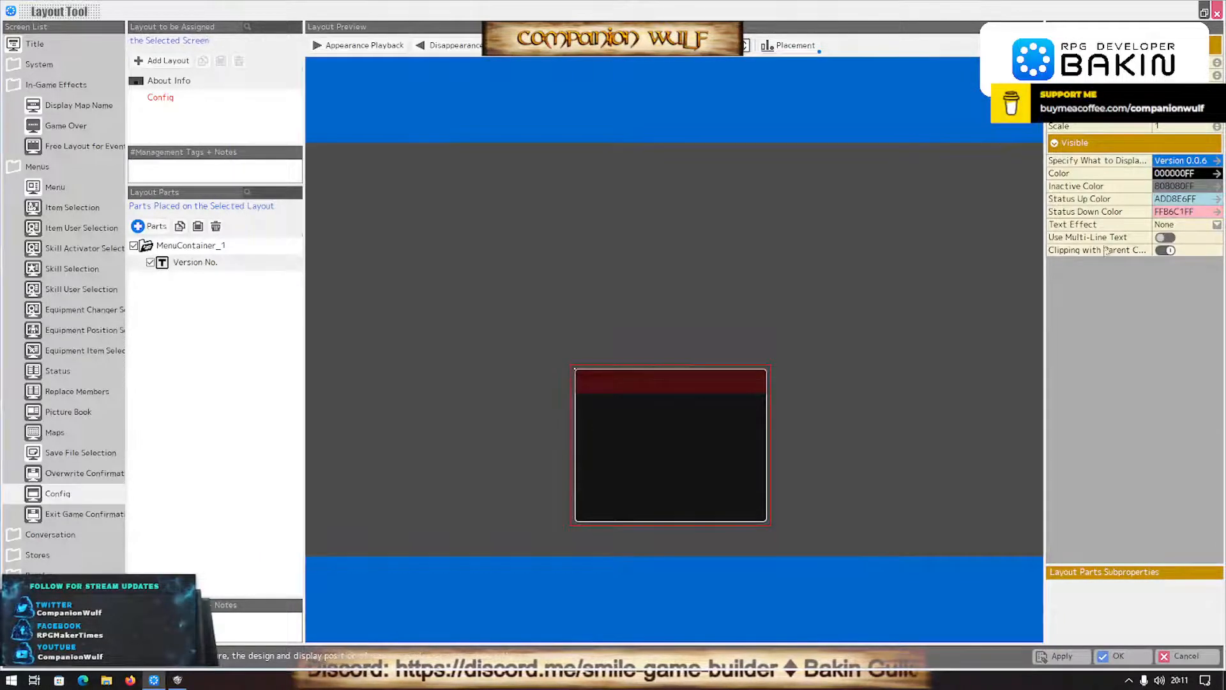
- Set the Version No. text color to white (FFFFFFFF) and center the text within its panel
click(1187, 175)
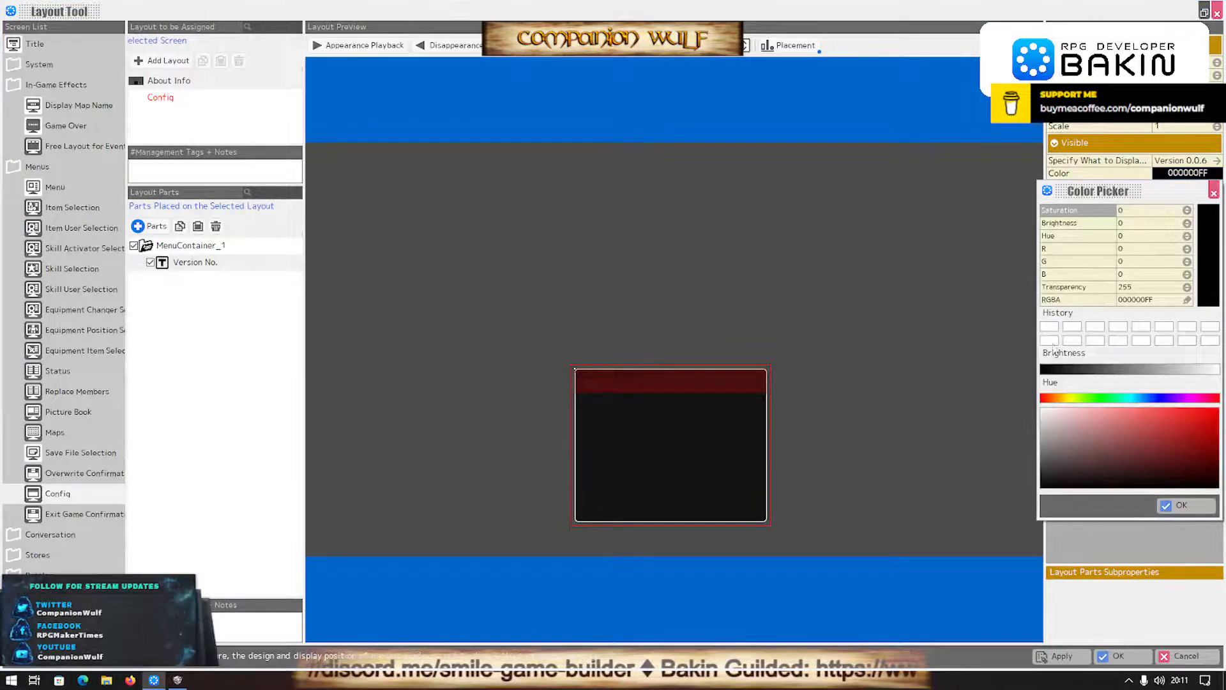
click(1180, 504)
click(1193, 113)
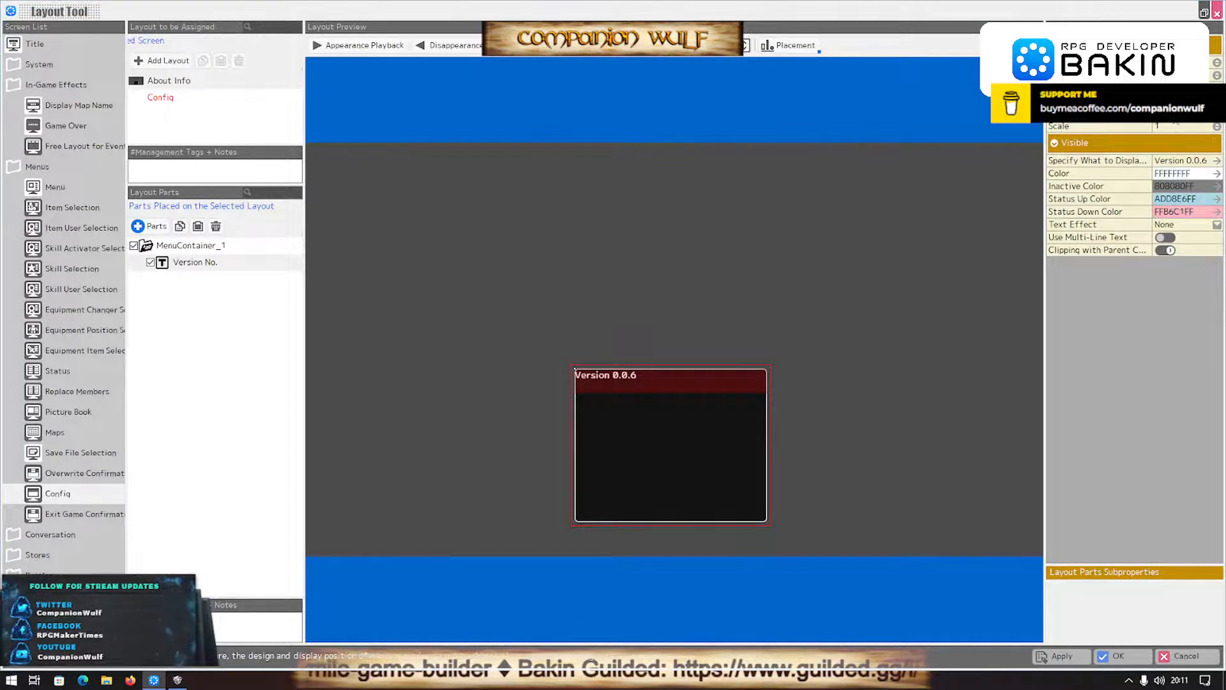
click(1177, 159)
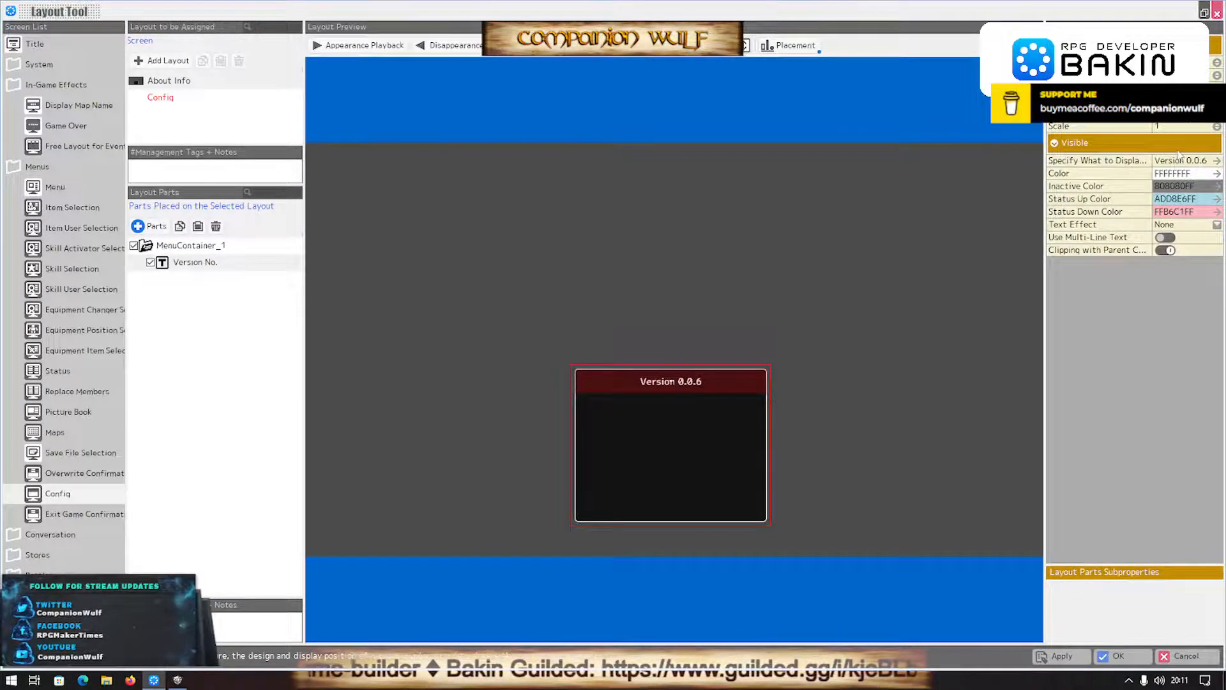
- Increase the scale of the Version No. text to 1.5
click(1218, 123)
click(1218, 123)
click(1218, 123)
click(1218, 123)
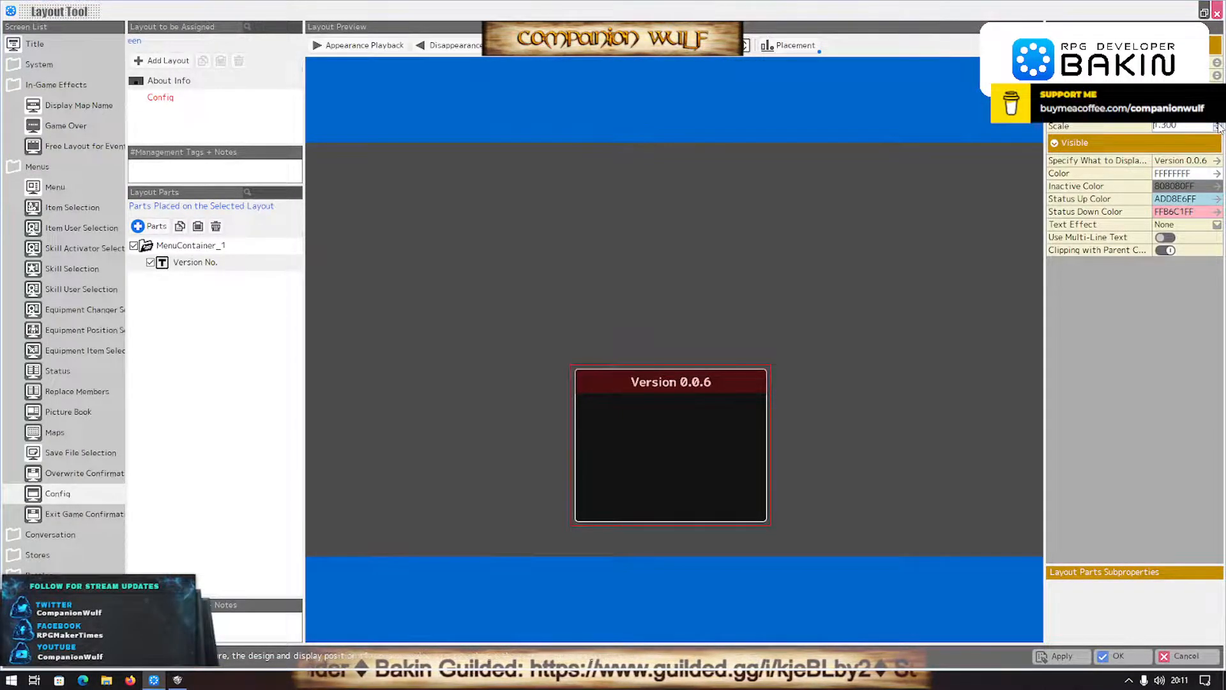
click(1218, 124)
click(1219, 123)
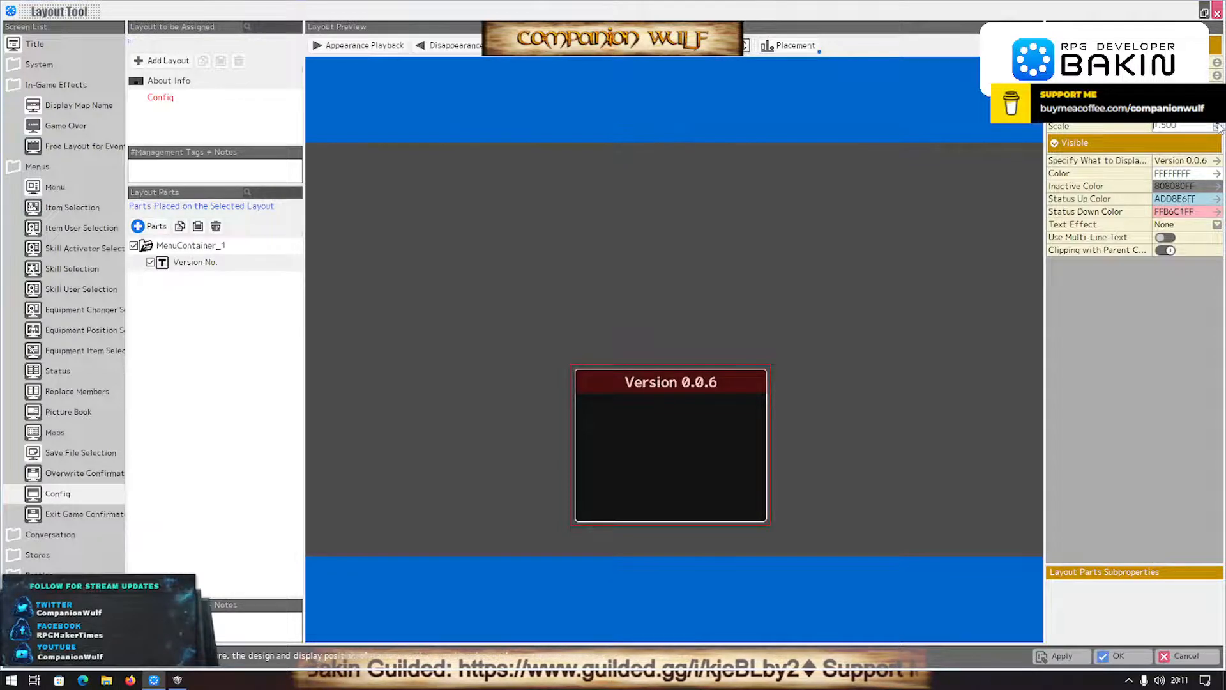
- Add a second Panel for Rendering Strings to the menu container, keeping its default name
click(138, 226)
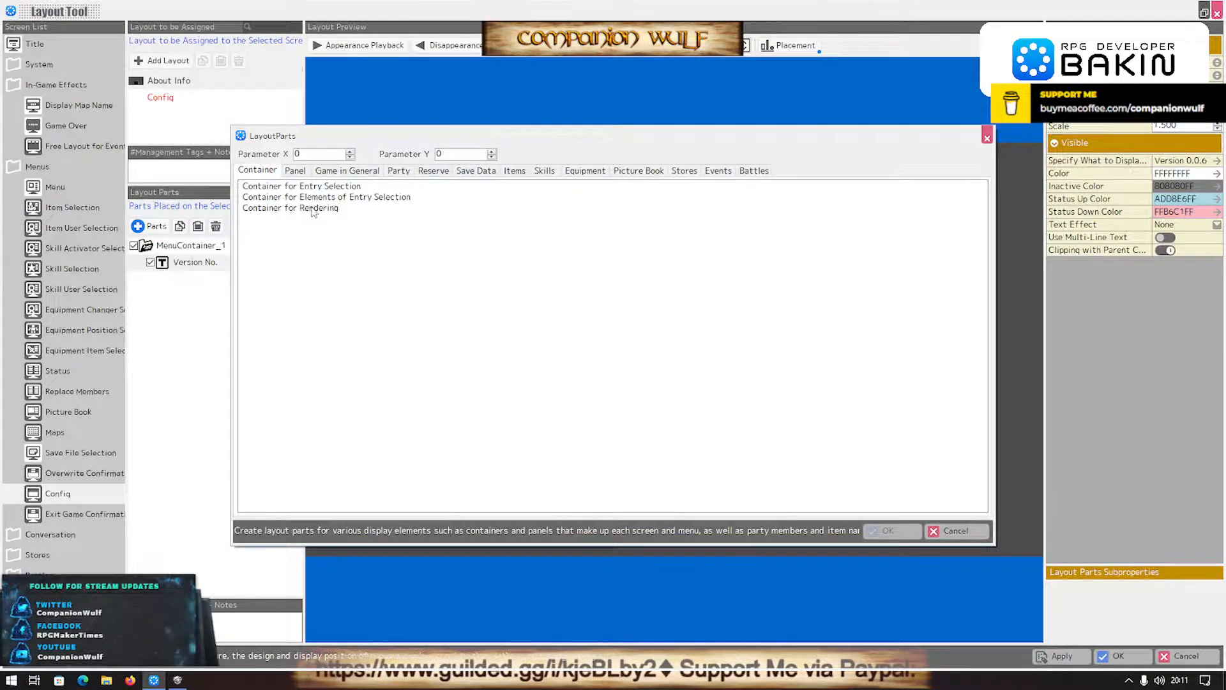
click(300, 186)
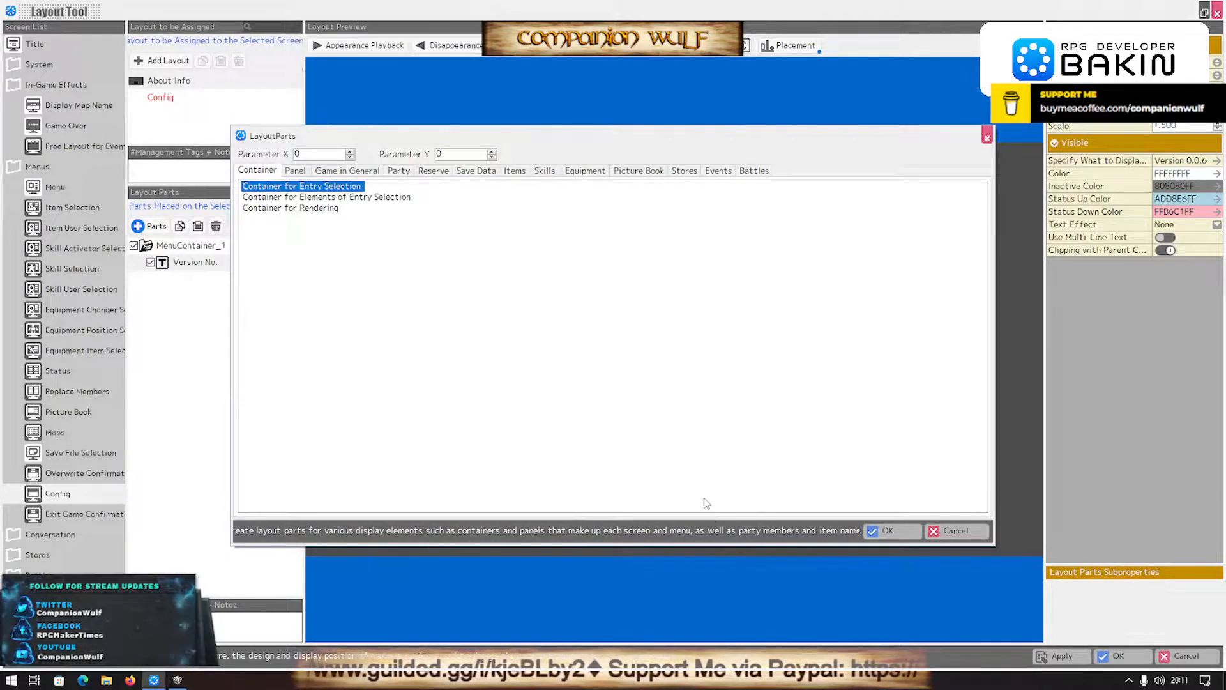
click(295, 170)
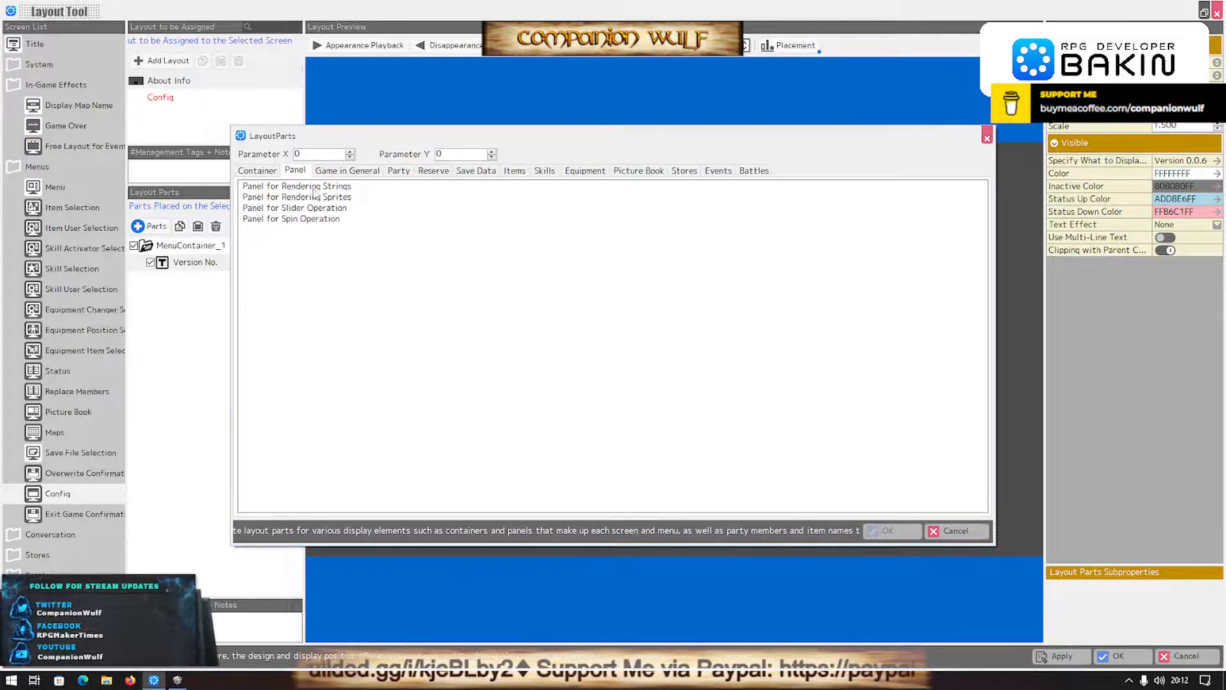
click(297, 186)
click(890, 531)
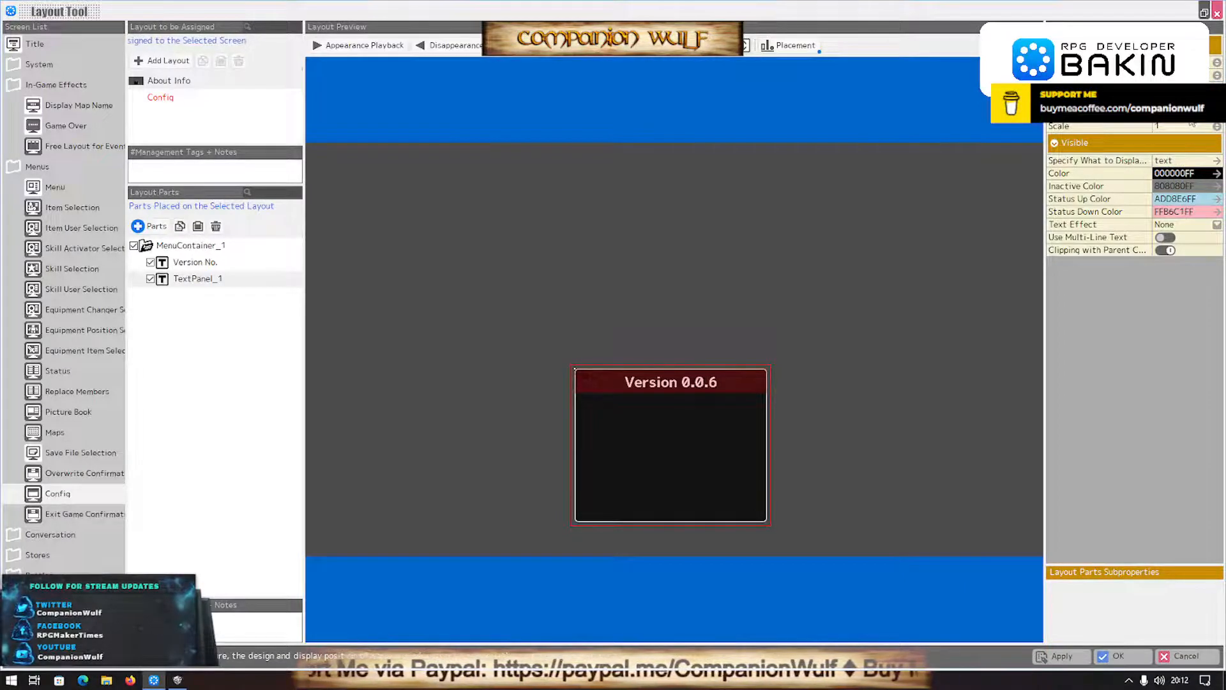
- Try to set the new text panel's color to white (FFFFFFFF)
click(1188, 173)
click(1046, 329)
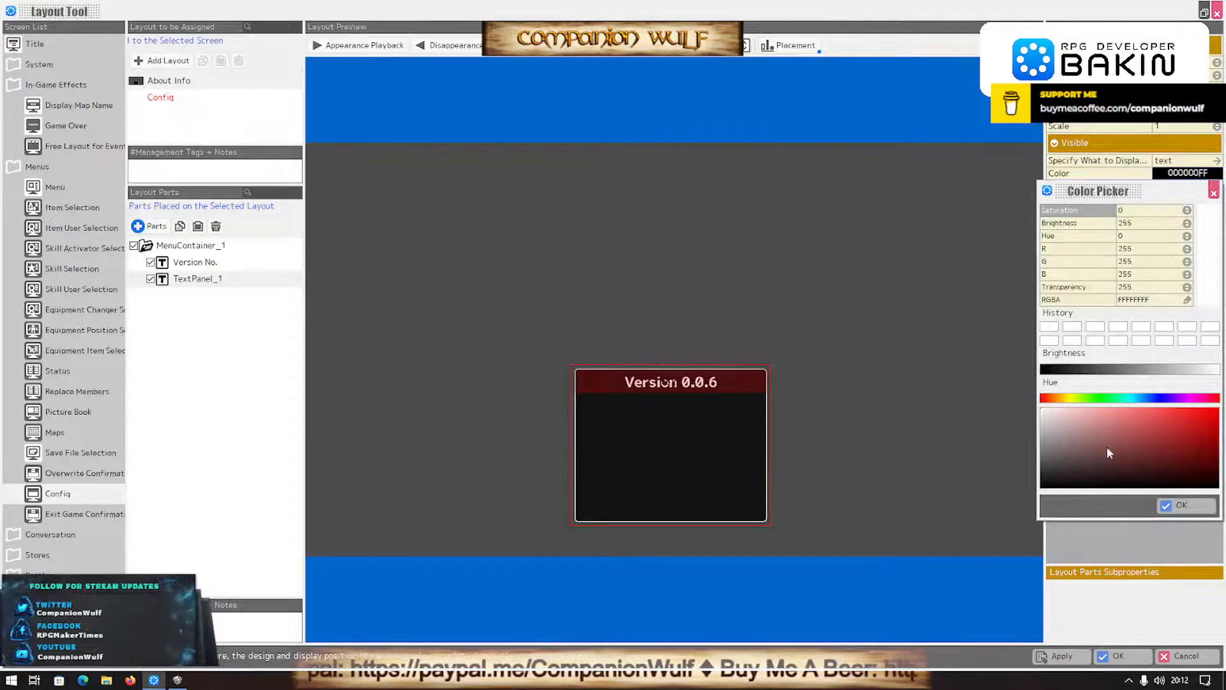
click(1181, 504)
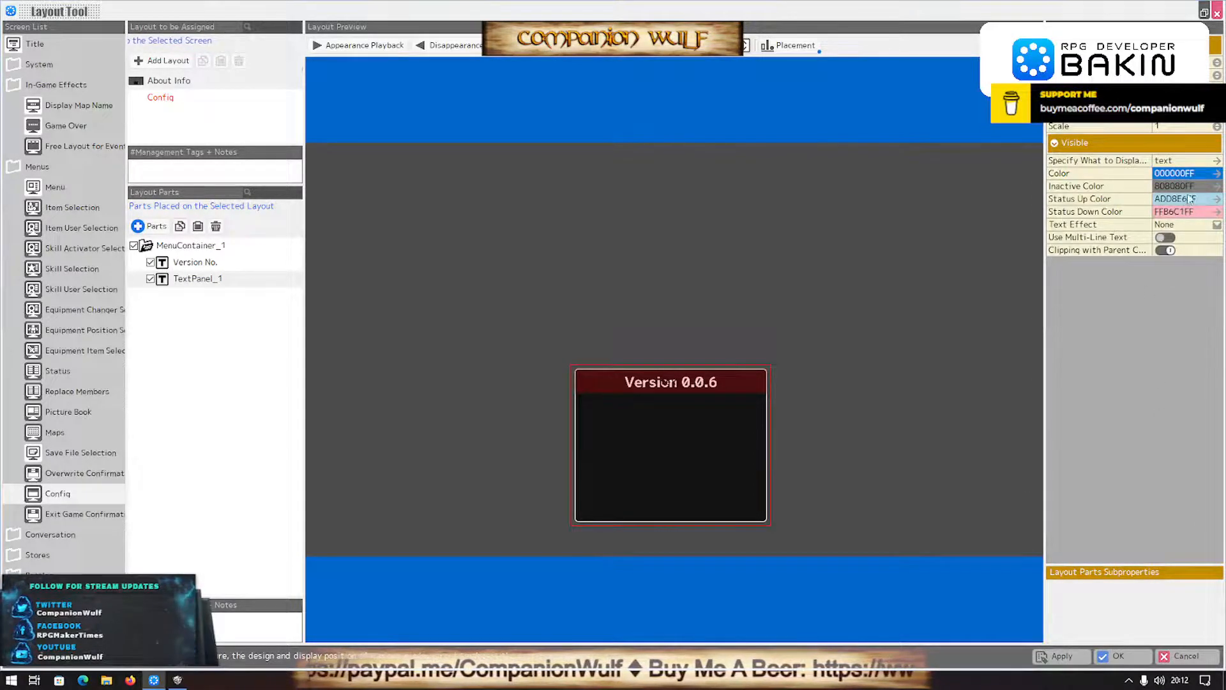
click(1187, 161)
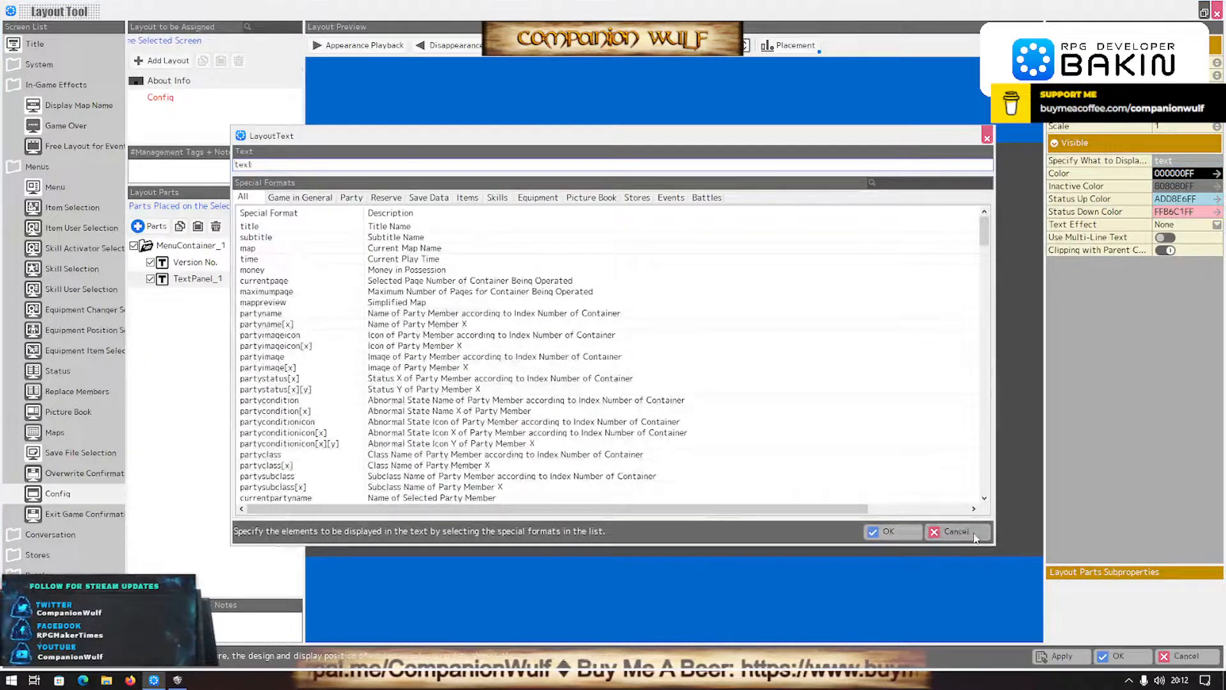
click(974, 536)
- Set TextPanel_1's color to white (FFFFFFFF) and move the panel just below the version text
click(1181, 173)
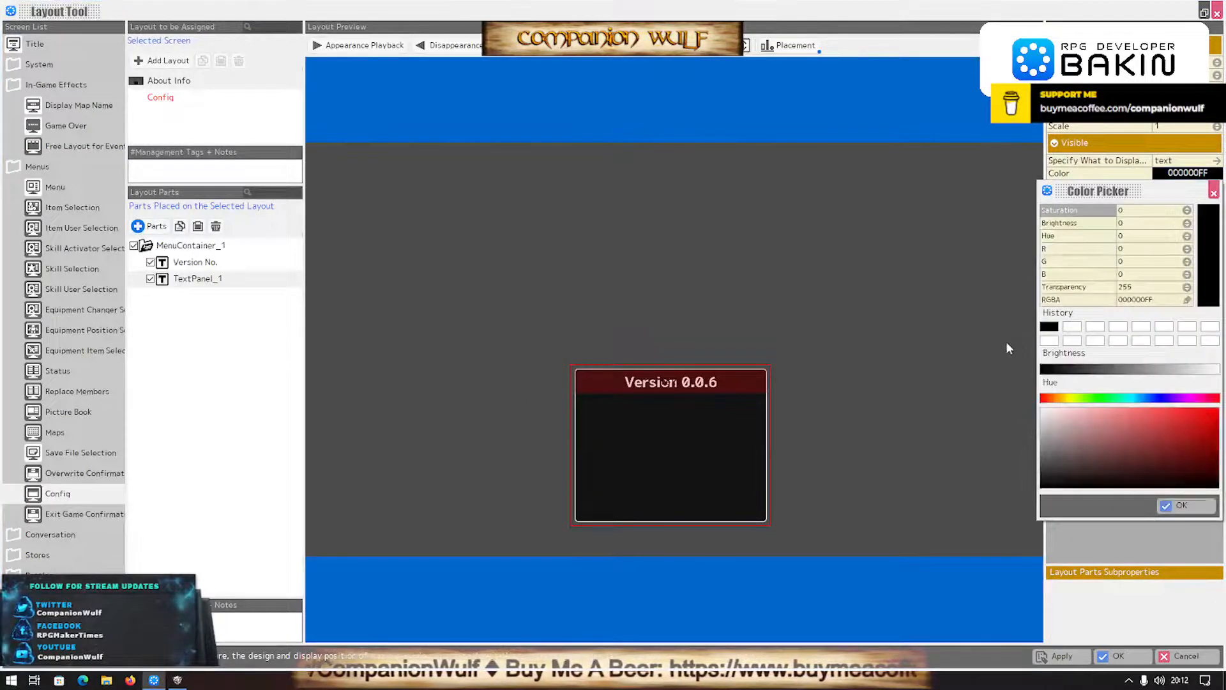
click(1187, 506)
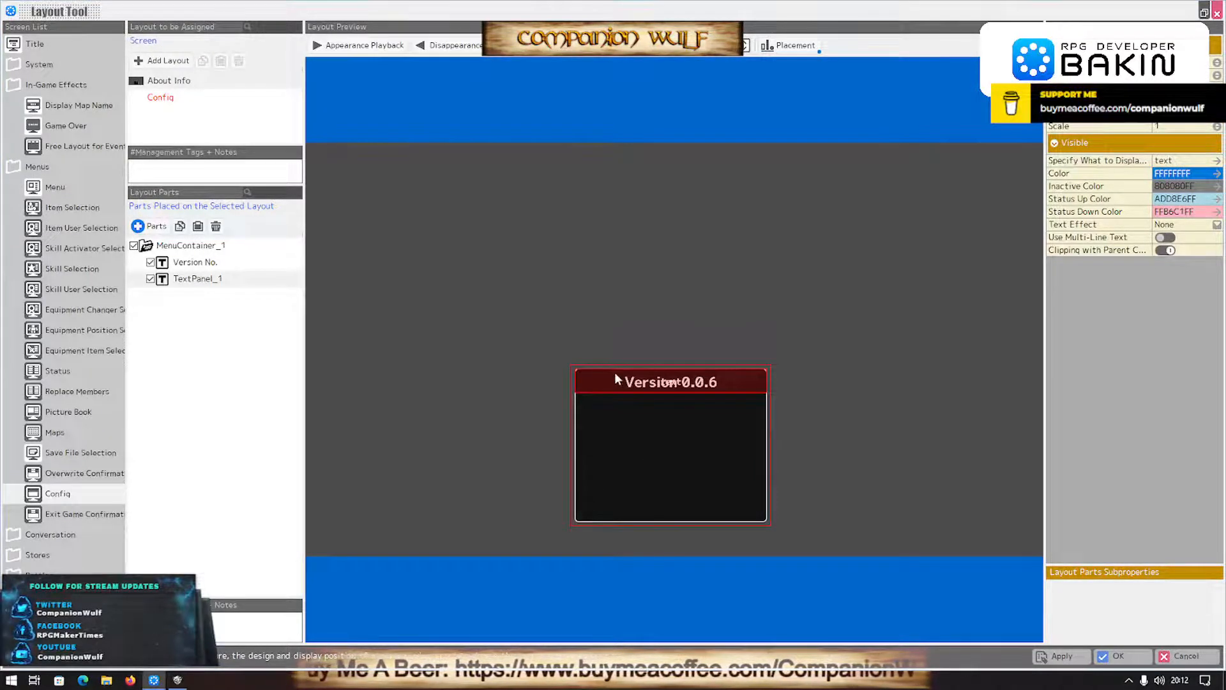
drag(611, 377, 611, 411)
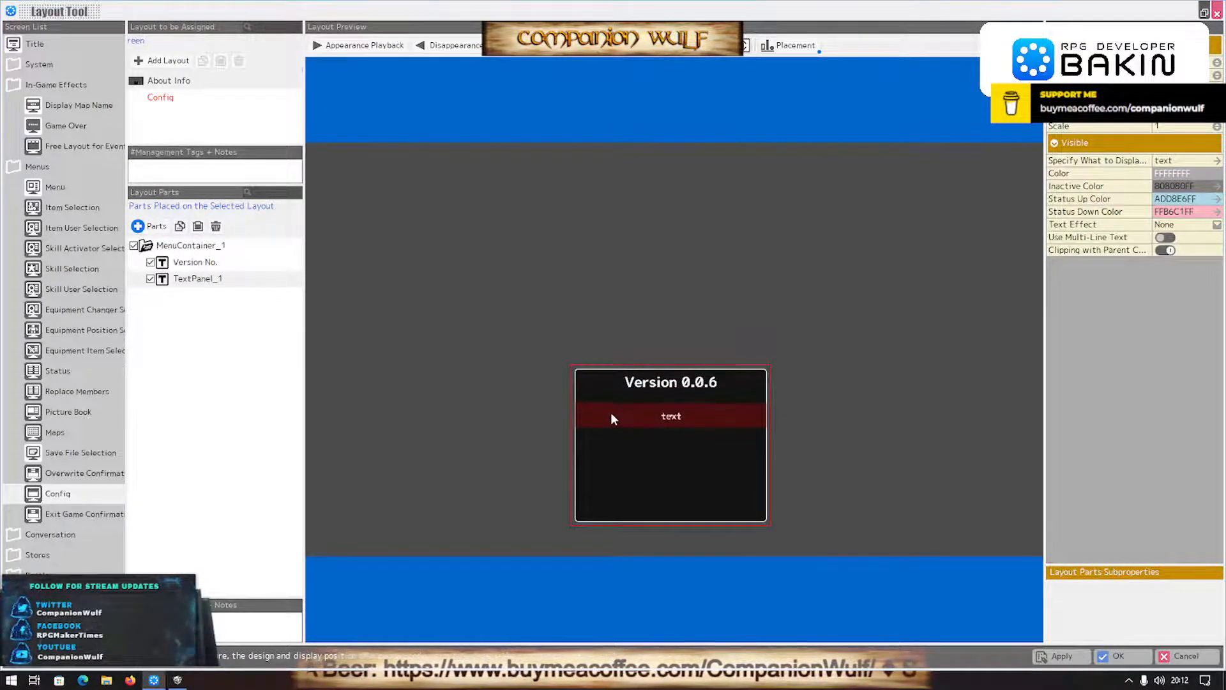
- Set TextPanel_1's text color to yellow with the RGBA value FFFF0000
click(1192, 179)
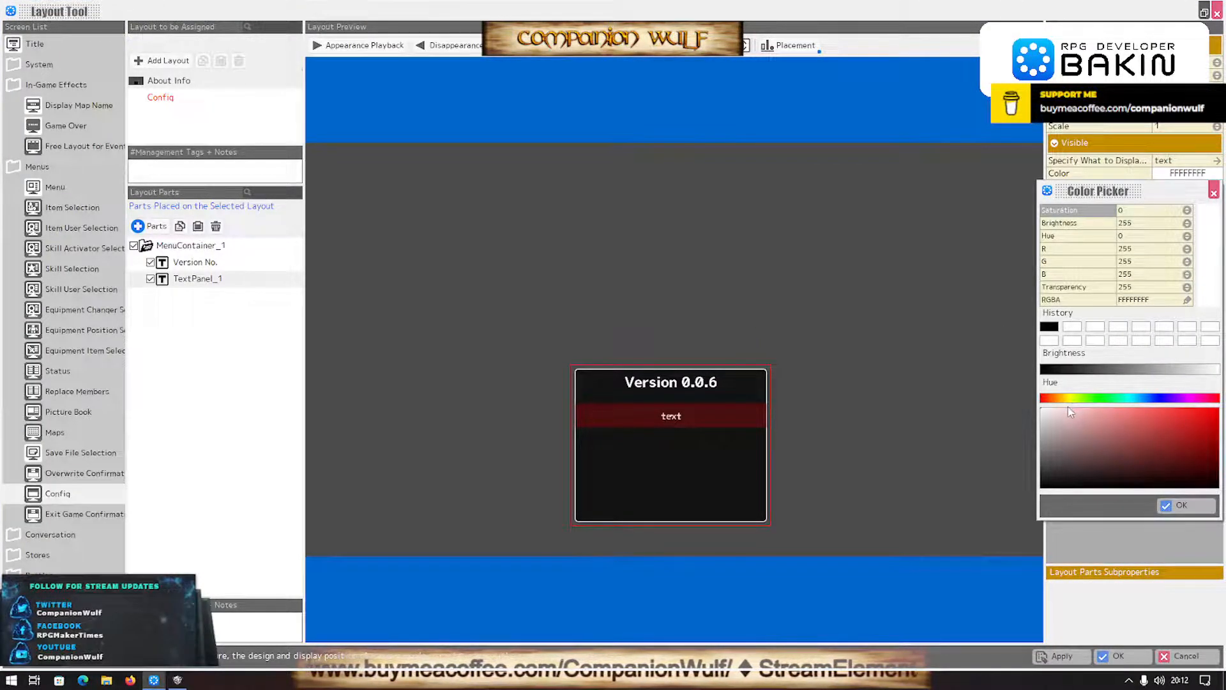
click(1144, 302)
click(1144, 302)
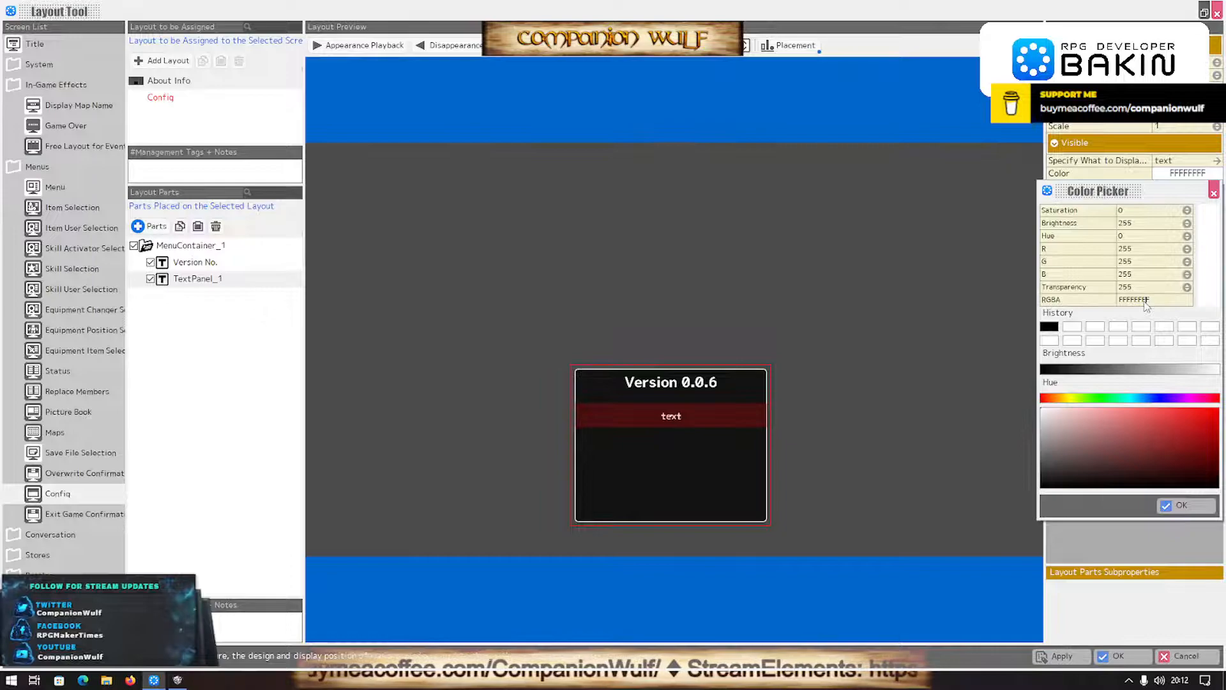
double_click(1137, 300)
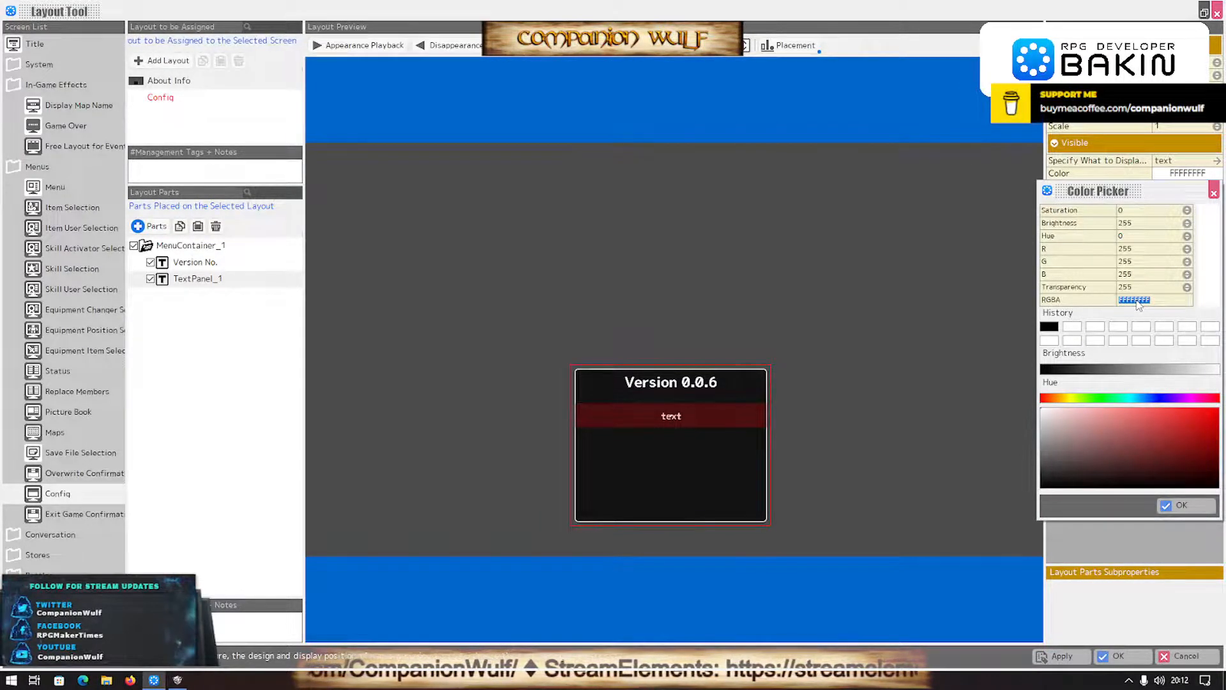
text(FF)
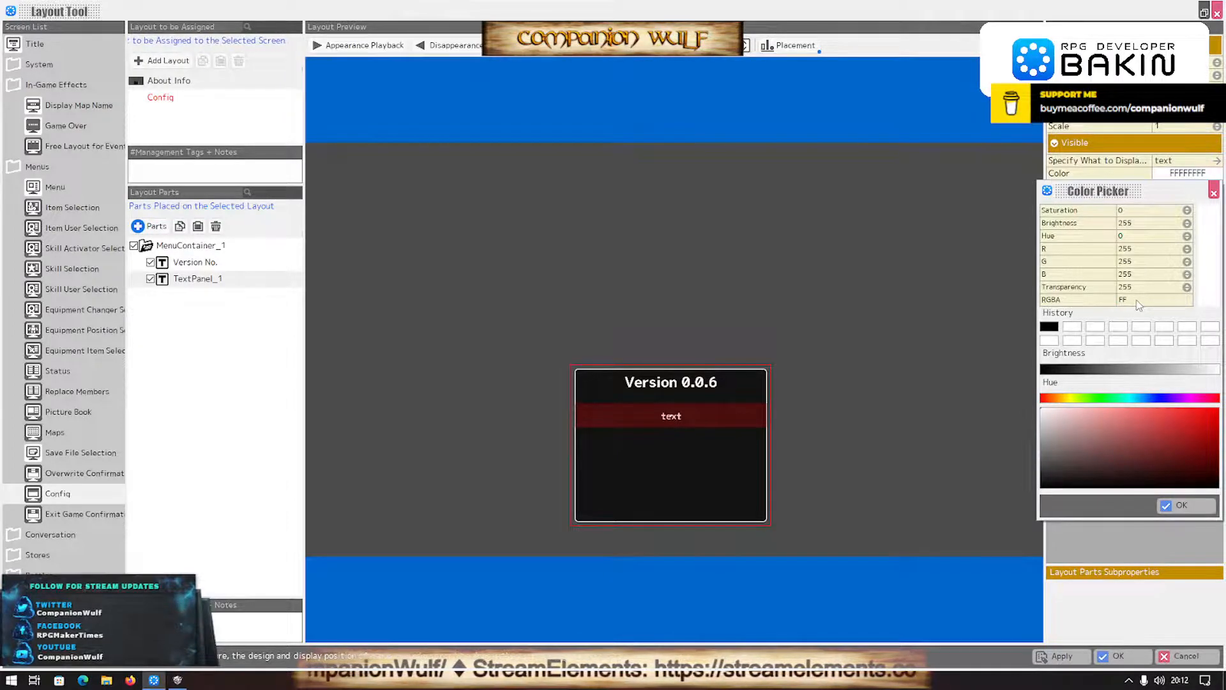
text(FF0000)
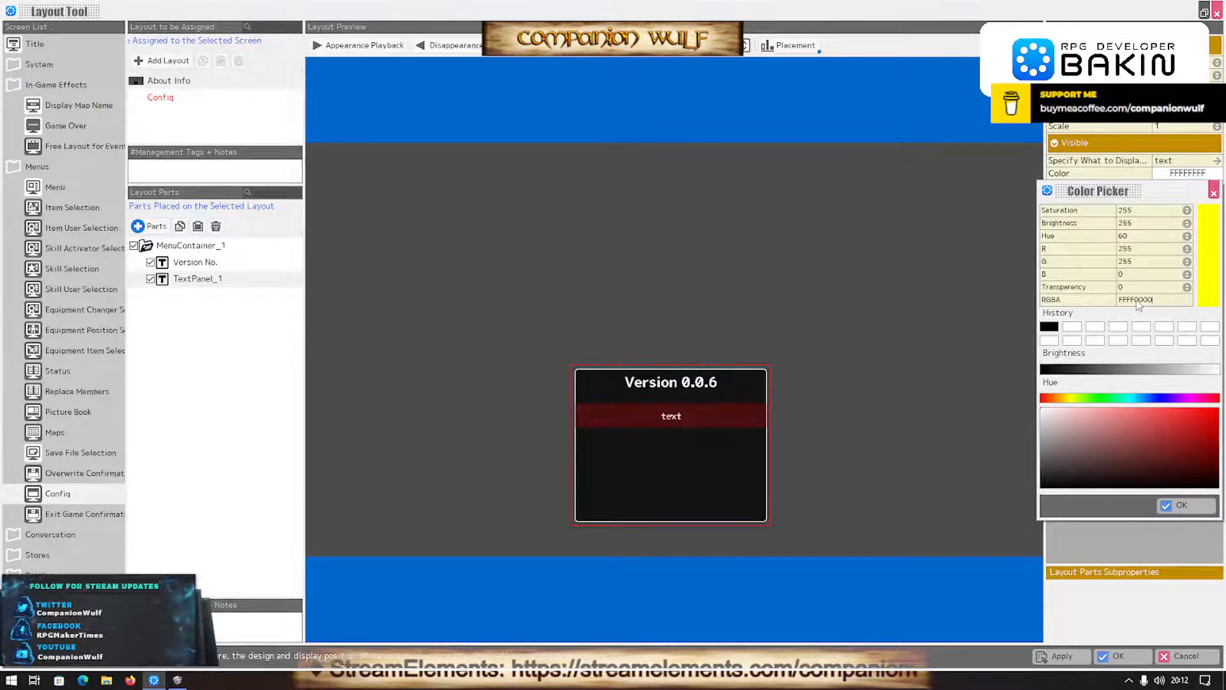
key(Return)
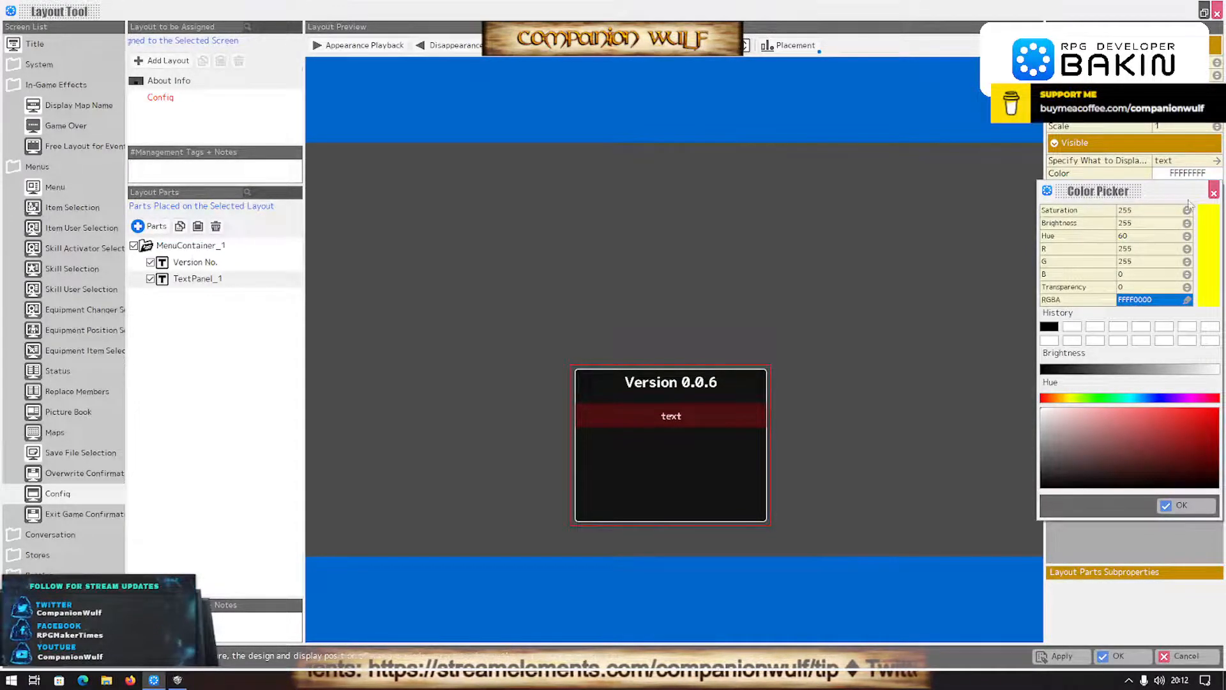
click(1184, 504)
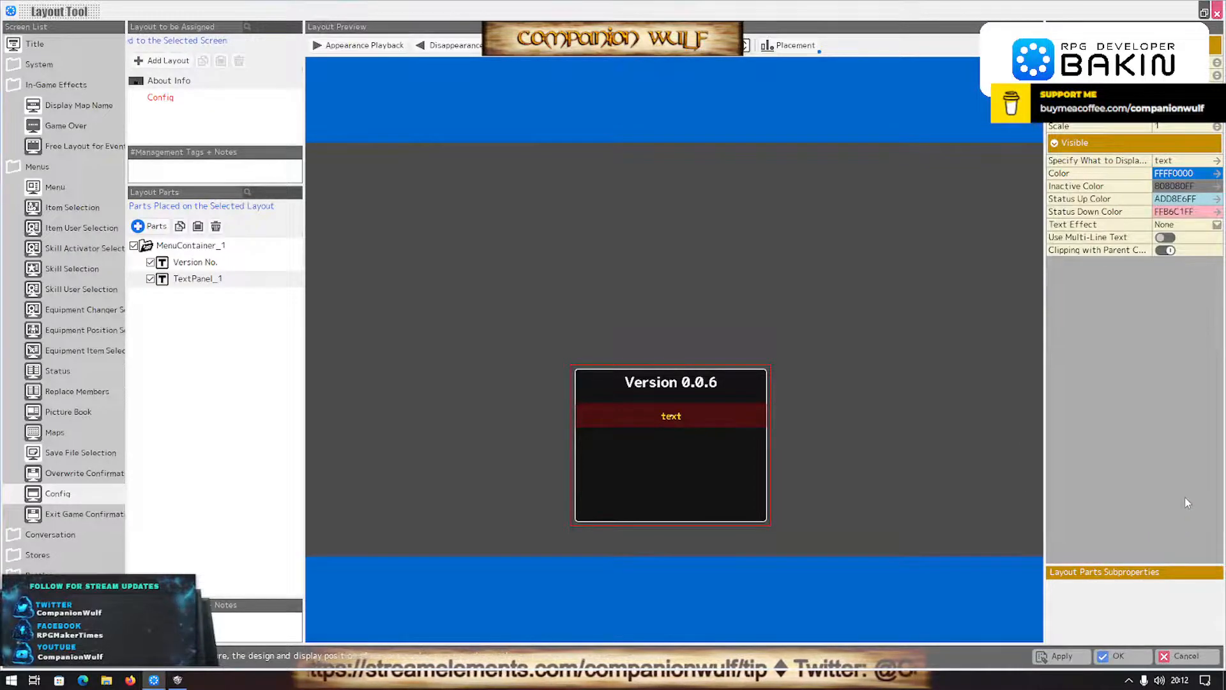
- Change the text displayed by TextPanel_1 to "Create With"
click(1179, 163)
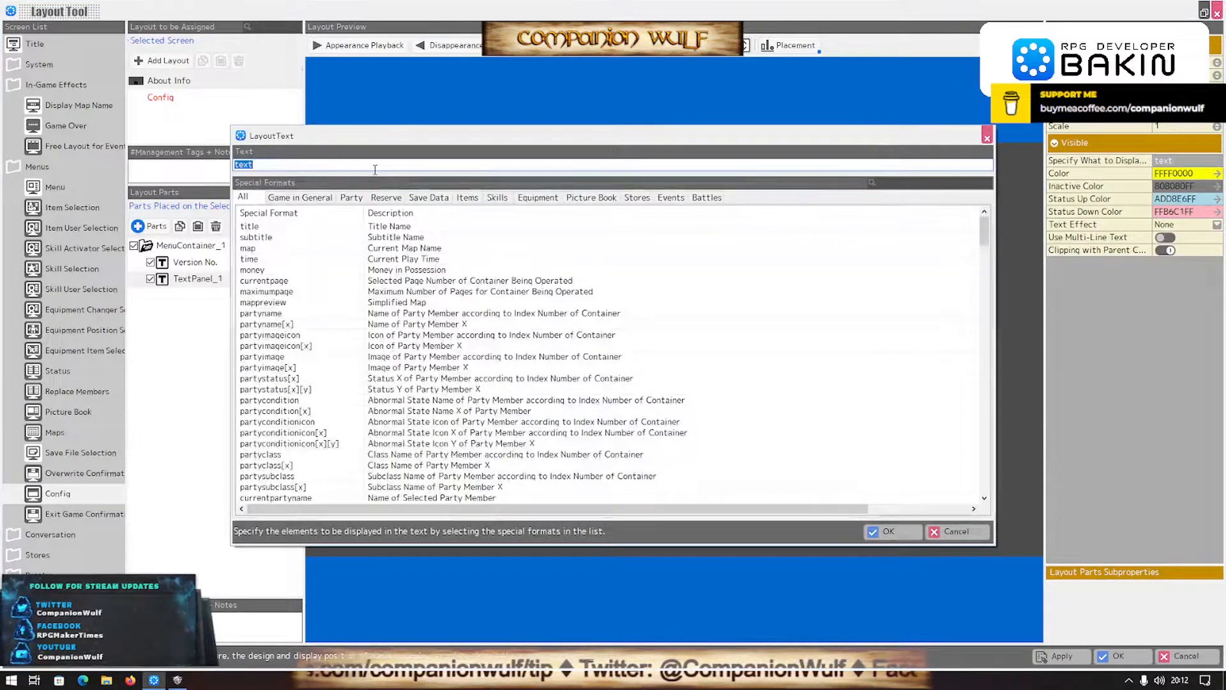
text(Create with)
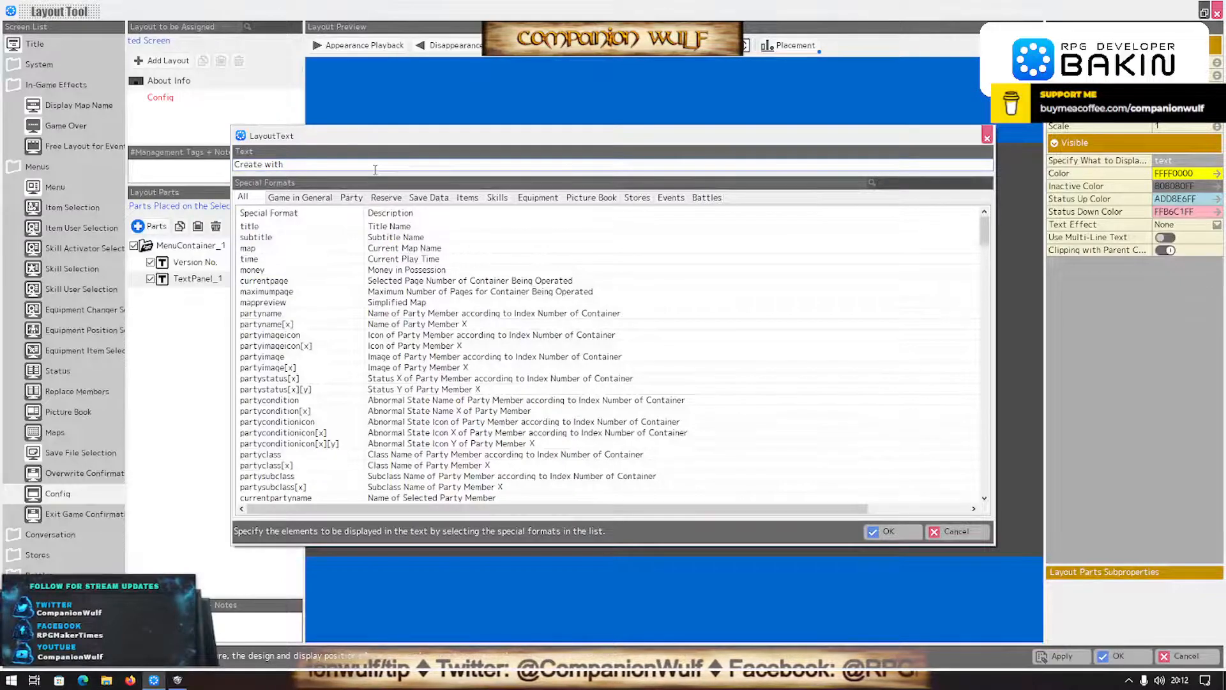
key(BackSpace)
key(BackSpace)
key(BackSpace)
key(BackSpace)
text(Witbq)
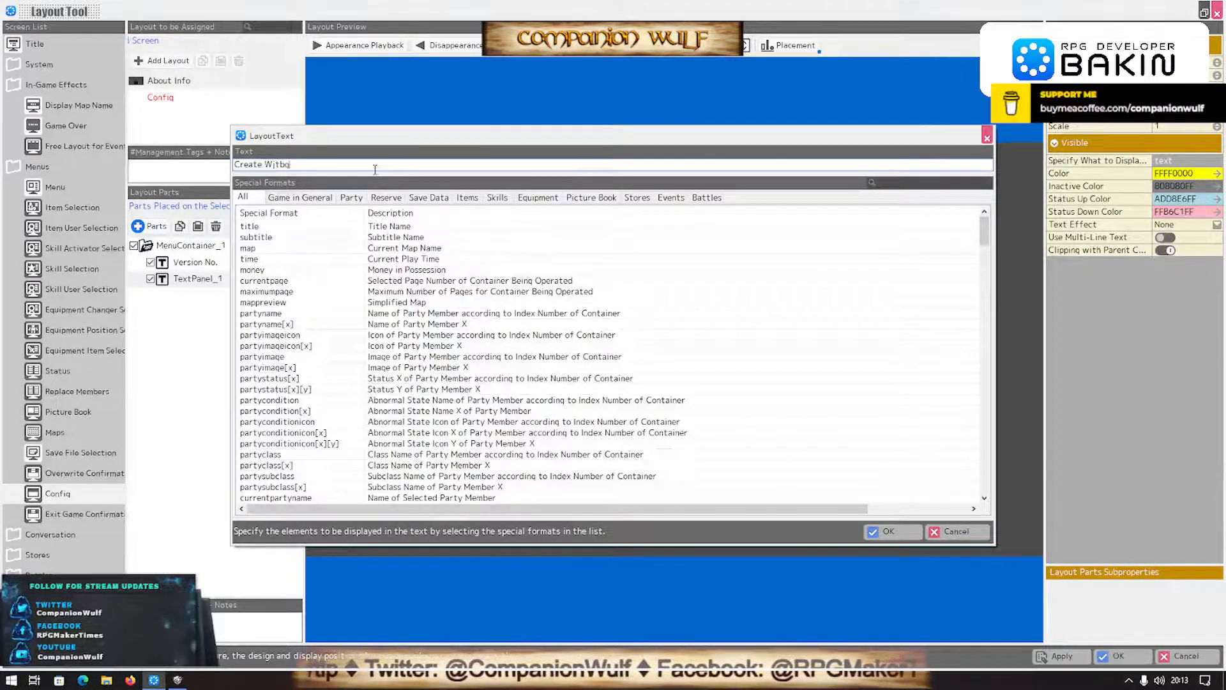
key(BackSpace)
key(BackSpace)
key(BackSpace)
text(th)
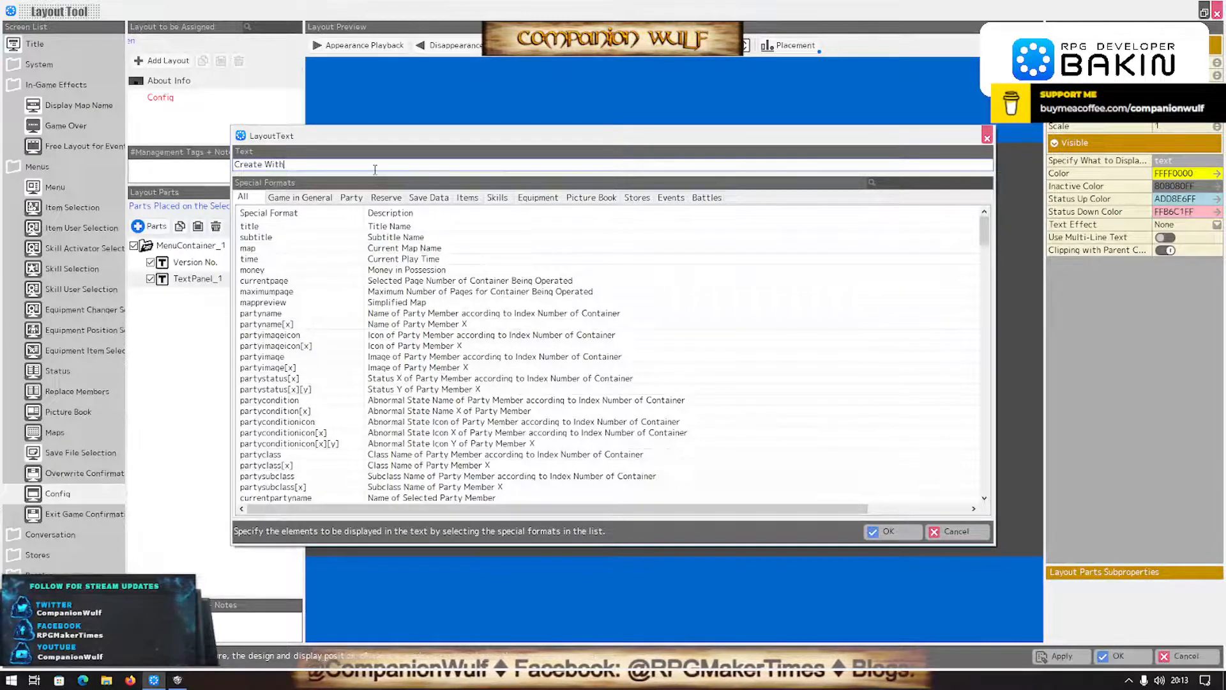
click(891, 531)
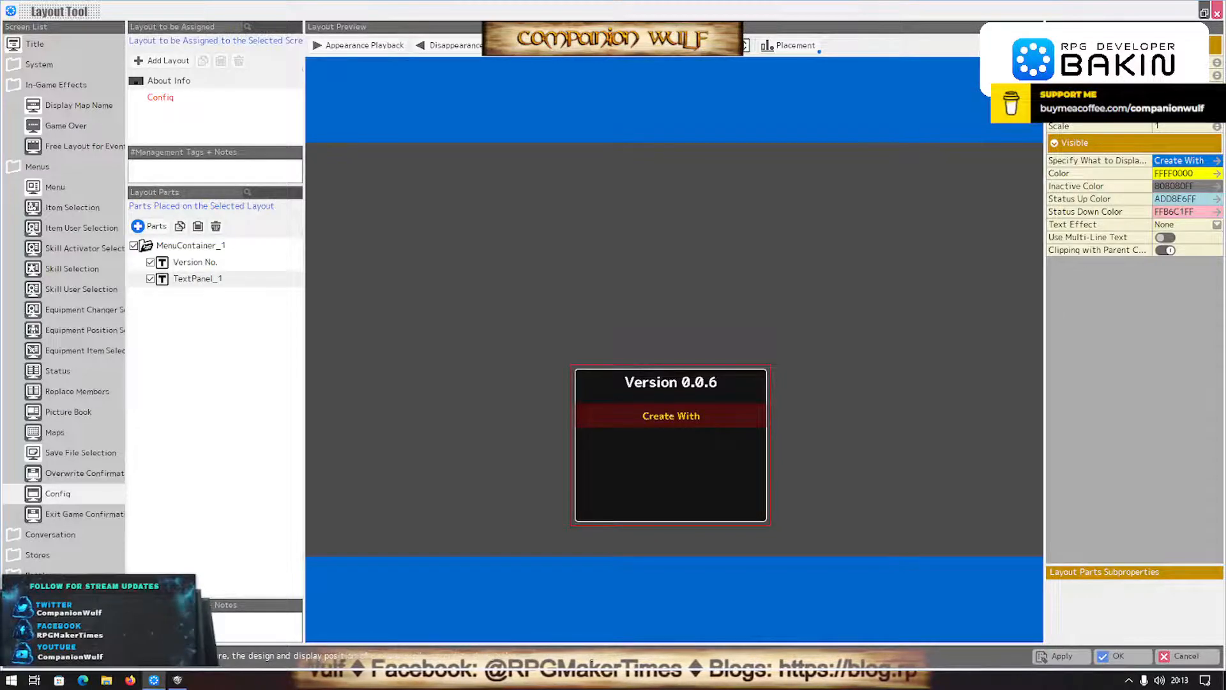
- Increase the scale of the "Create With" text to 1.2
click(1218, 125)
click(1218, 124)
click(1218, 124)
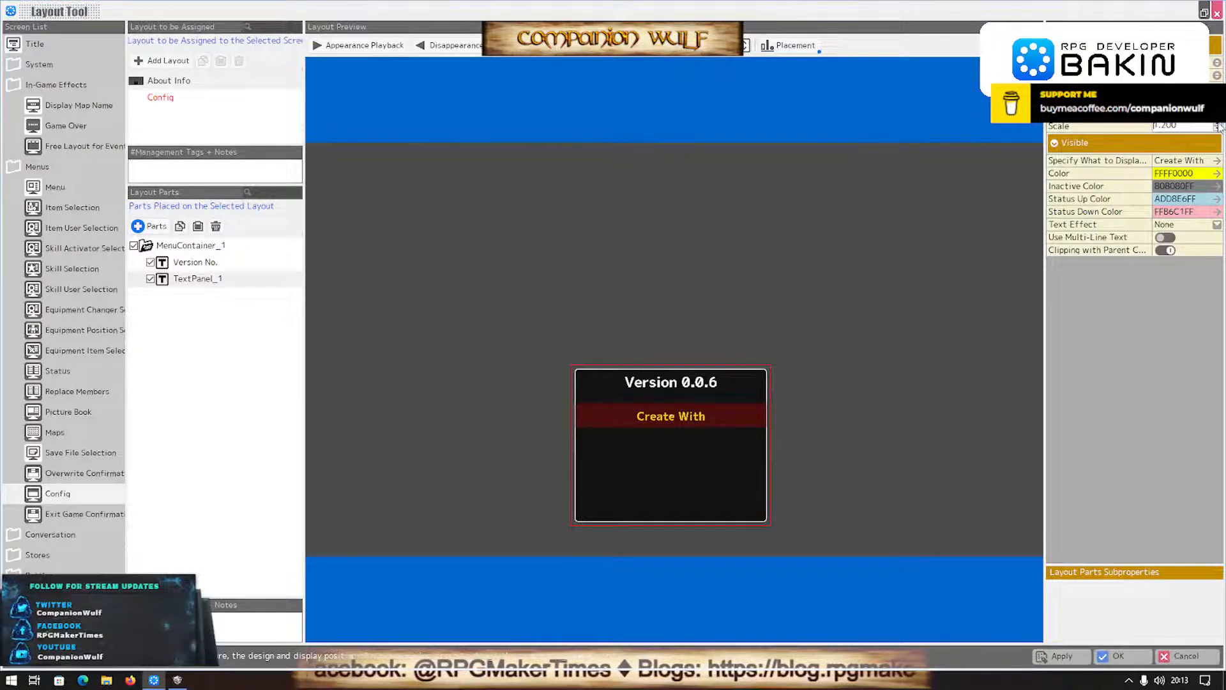
- Add a Container for Rendering to the About Info menu container, keeping its default name
click(152, 227)
click(296, 173)
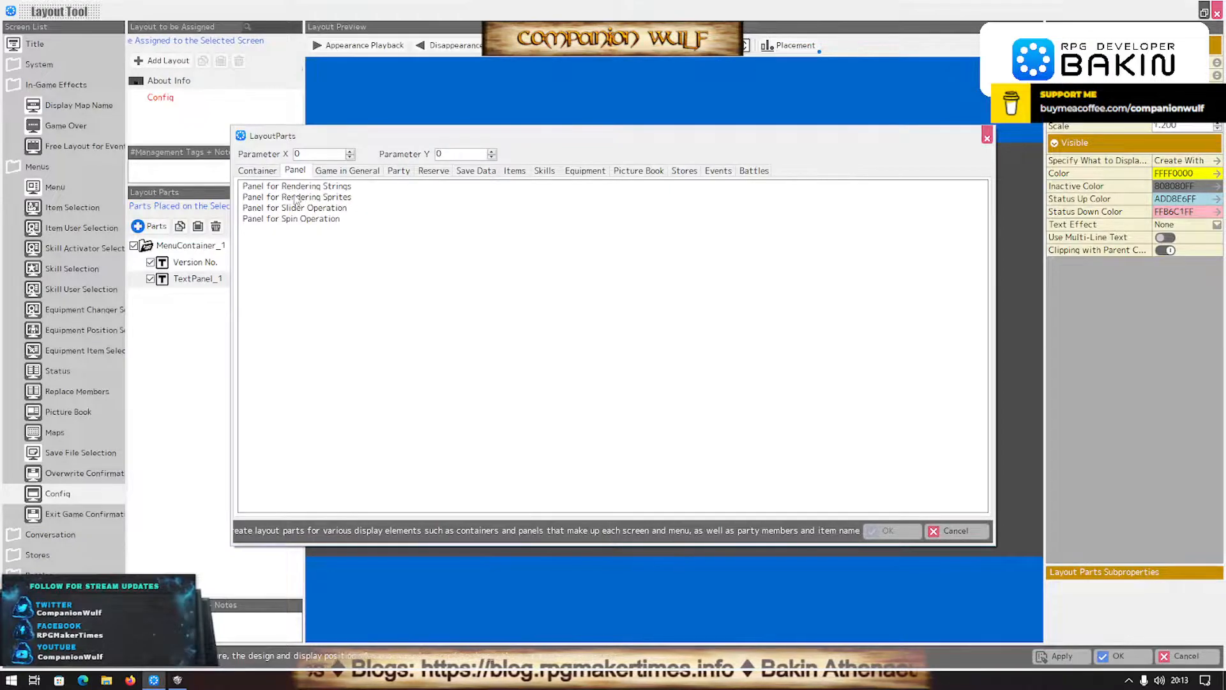
click(261, 171)
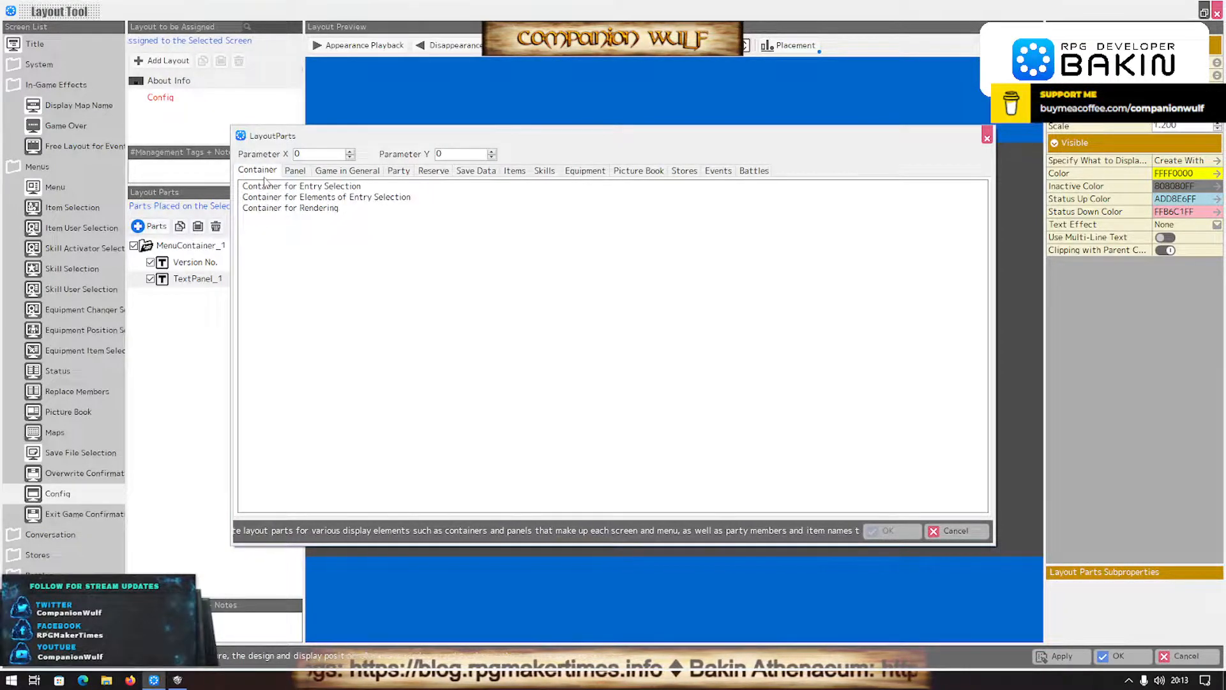
click(300, 208)
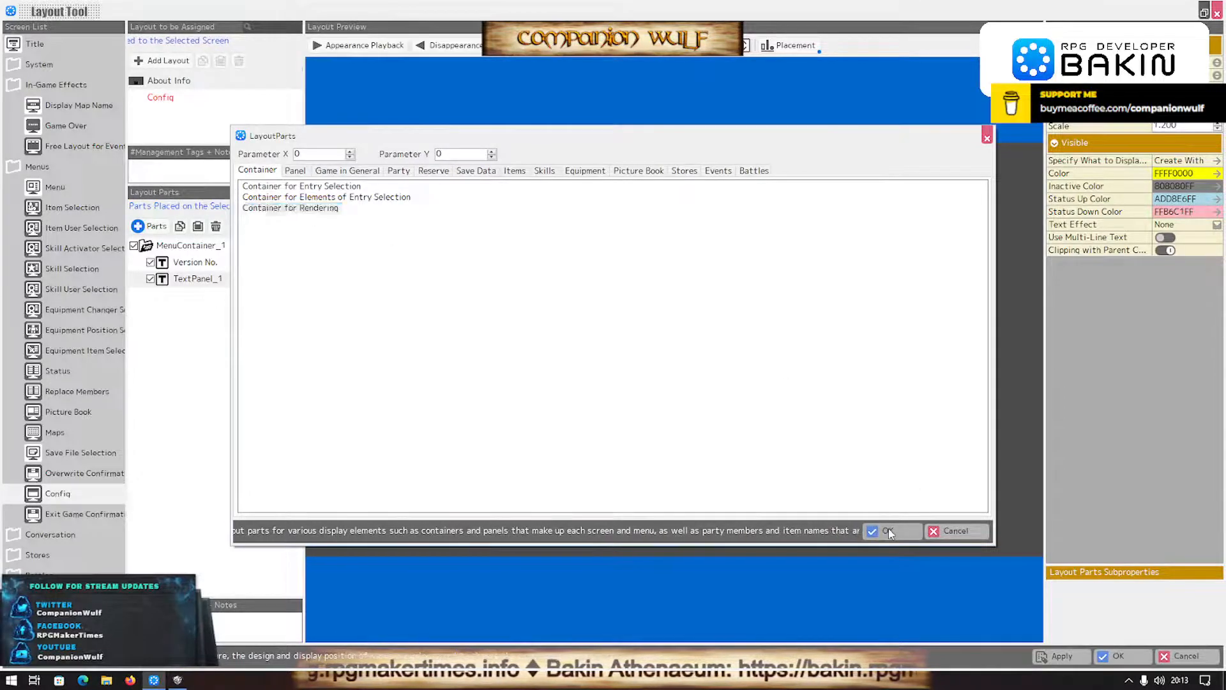
click(888, 531)
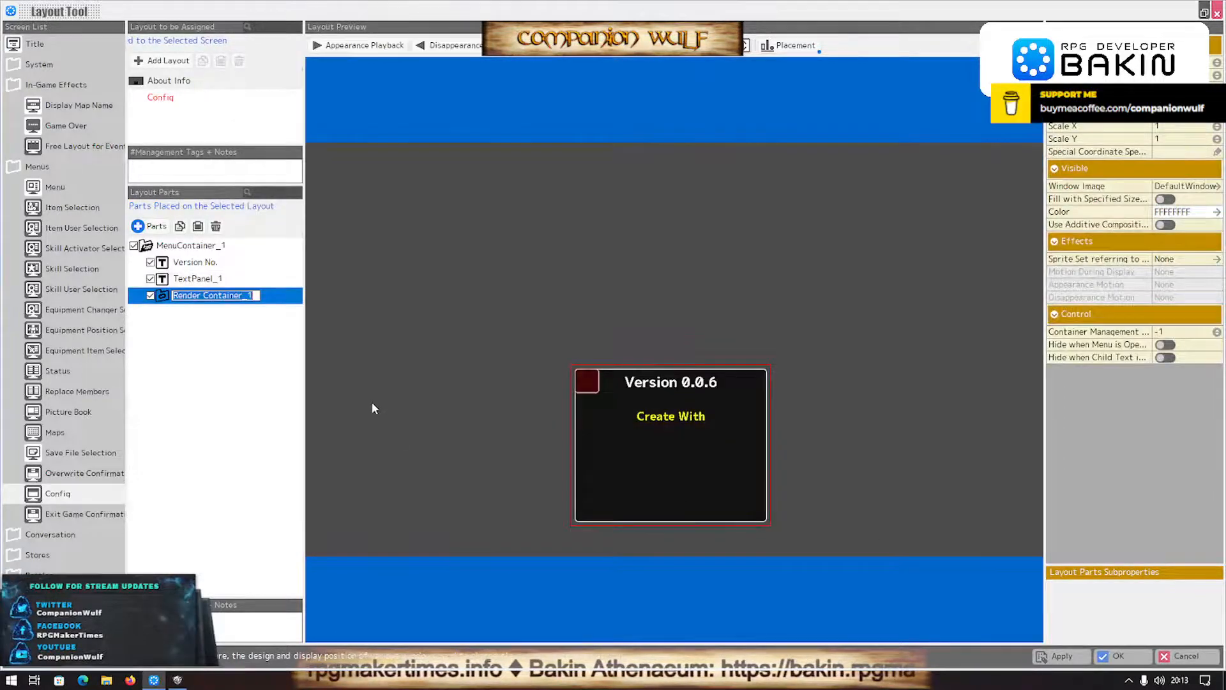
click(1201, 186)
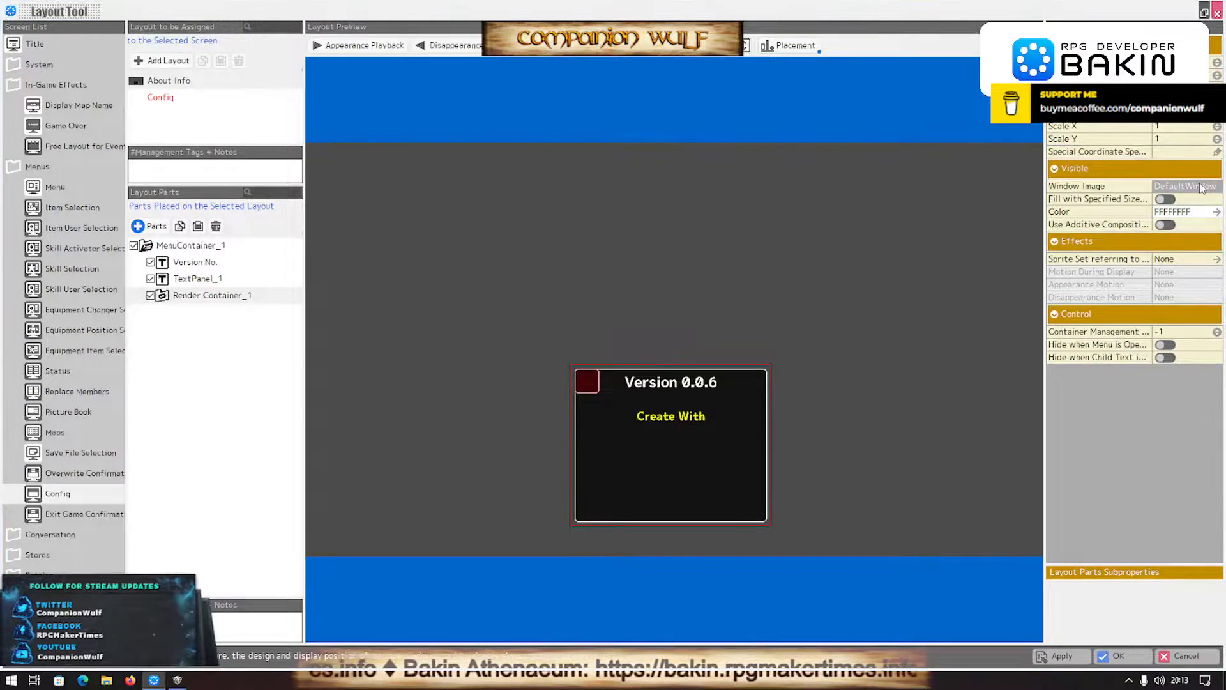
click(1200, 186)
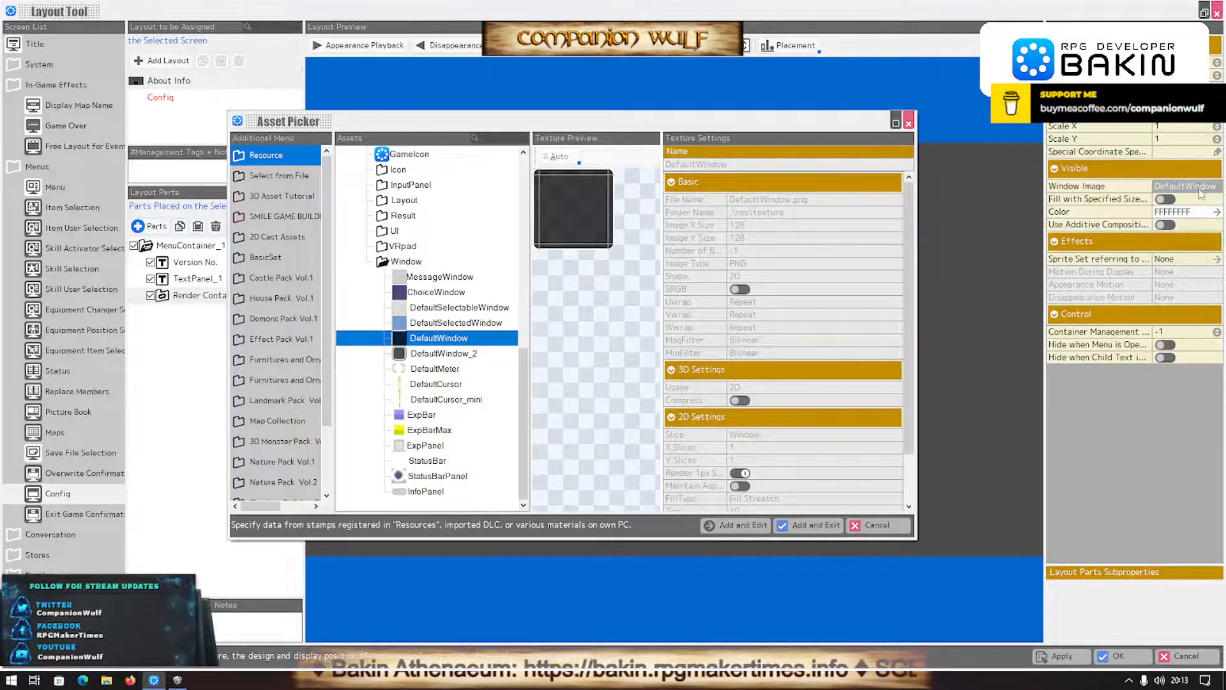
click(875, 525)
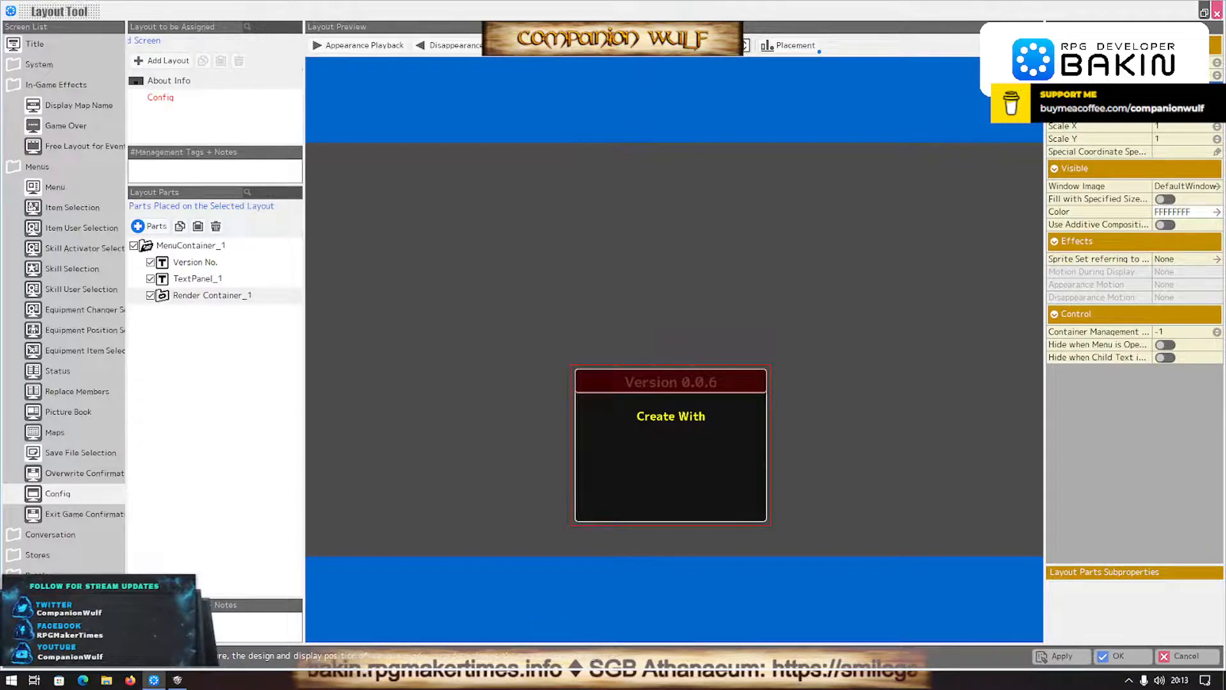
click(1199, 187)
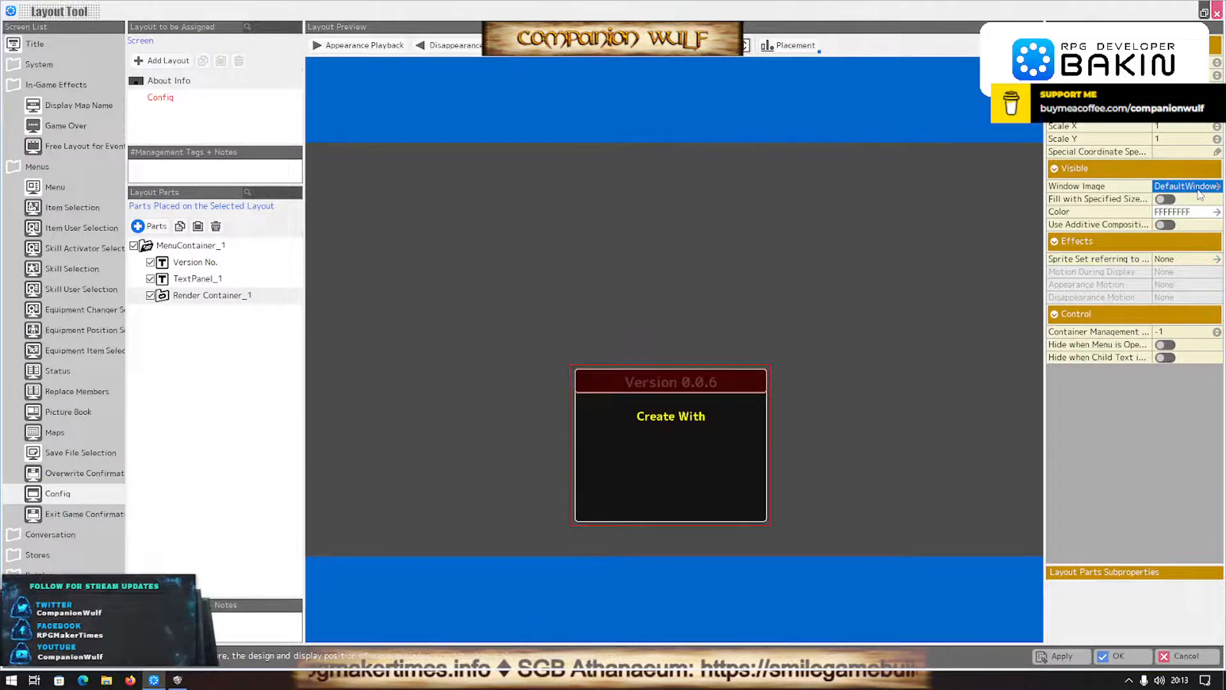
click(1208, 187)
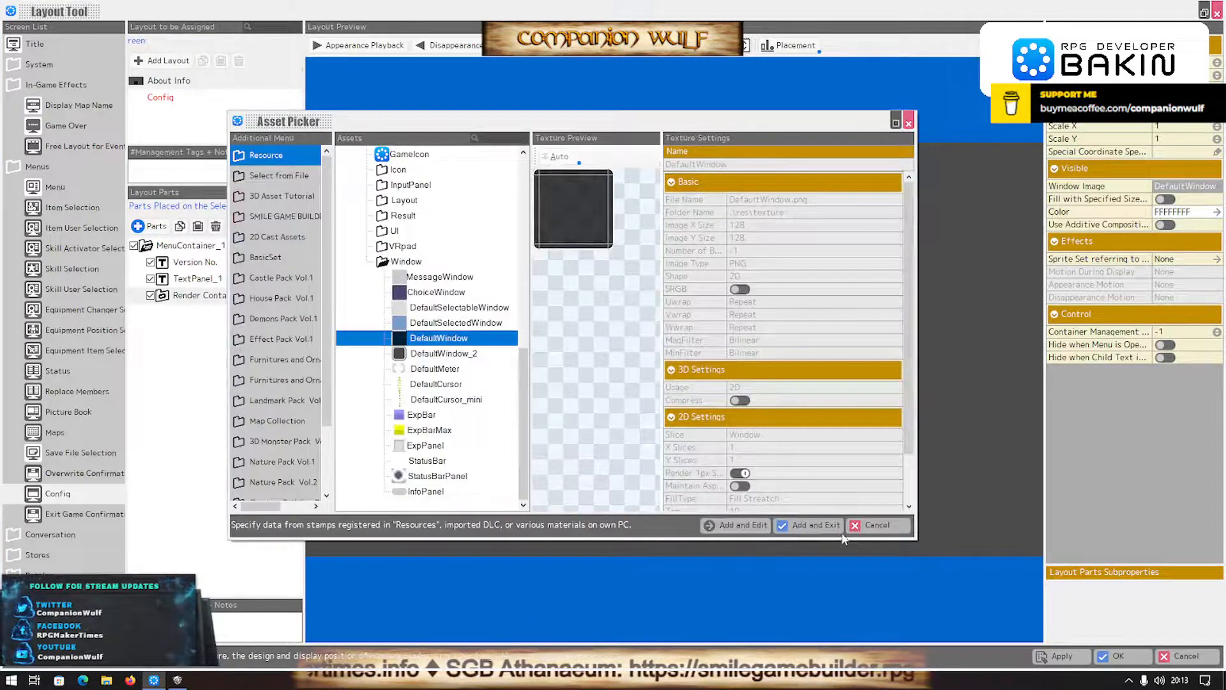
click(872, 525)
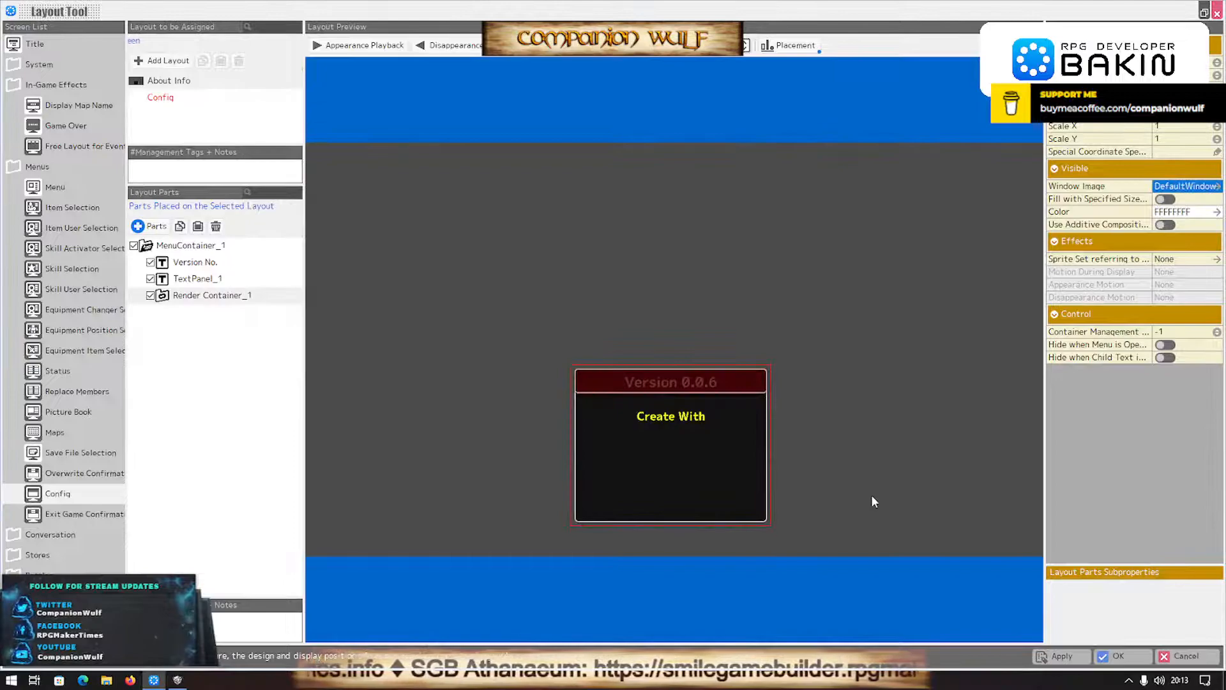
- Hide Render Container_1 in the About Info layout, then save the layout changes and return to the map editor
click(150, 295)
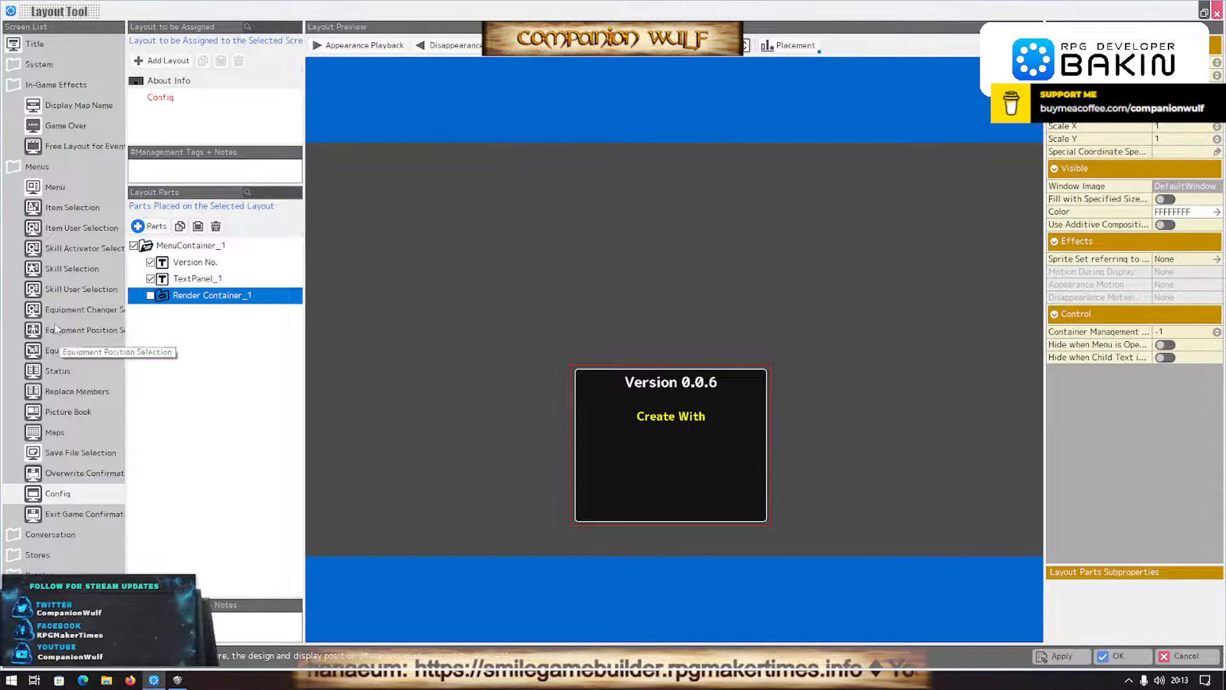
click(45, 43)
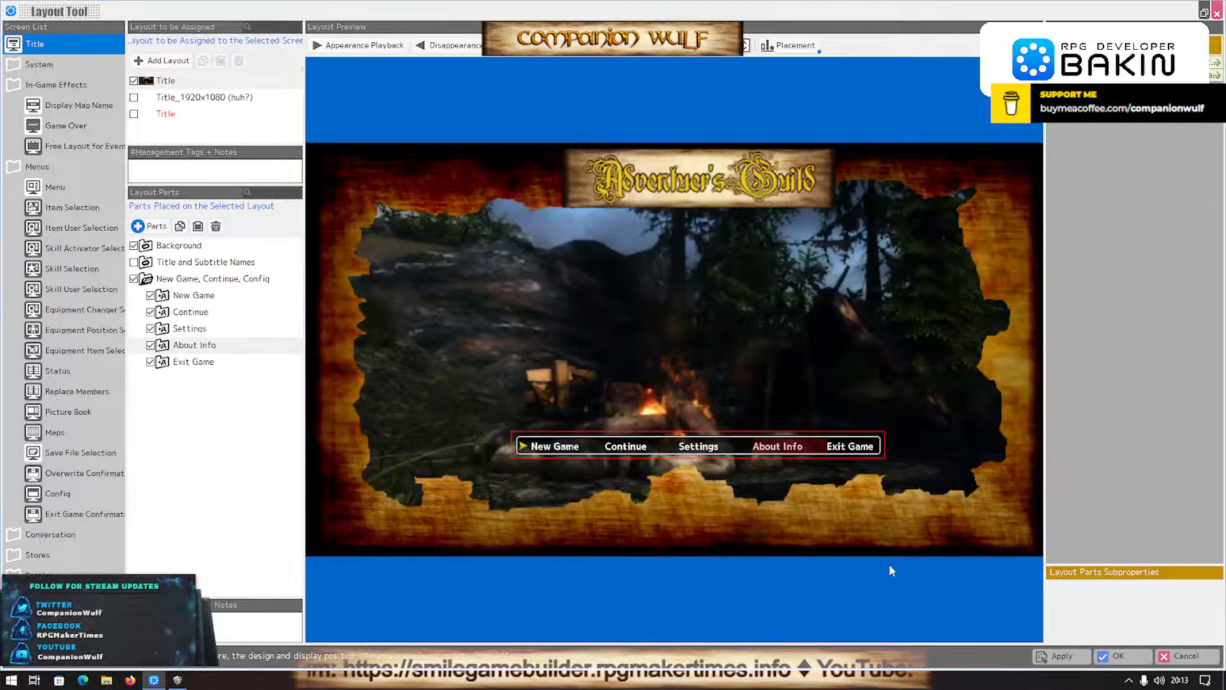
click(1065, 657)
click(1118, 656)
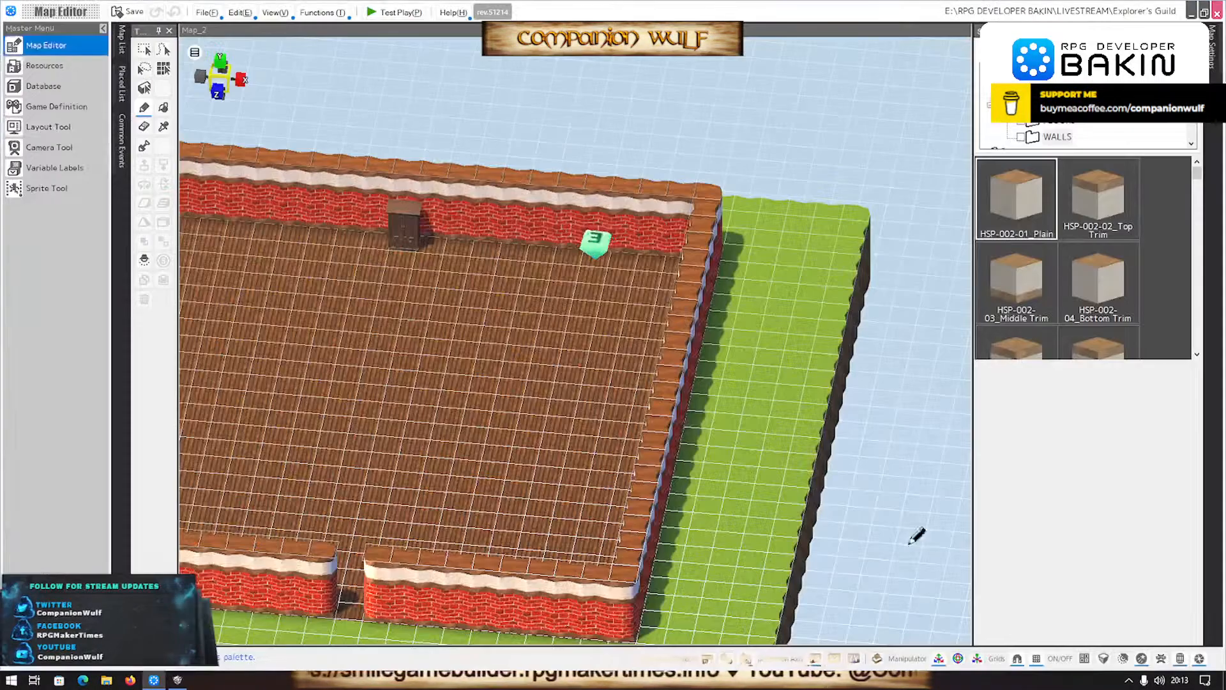
- Test play the game, open About Info from the title menu to check the layout, and end the test
click(396, 13)
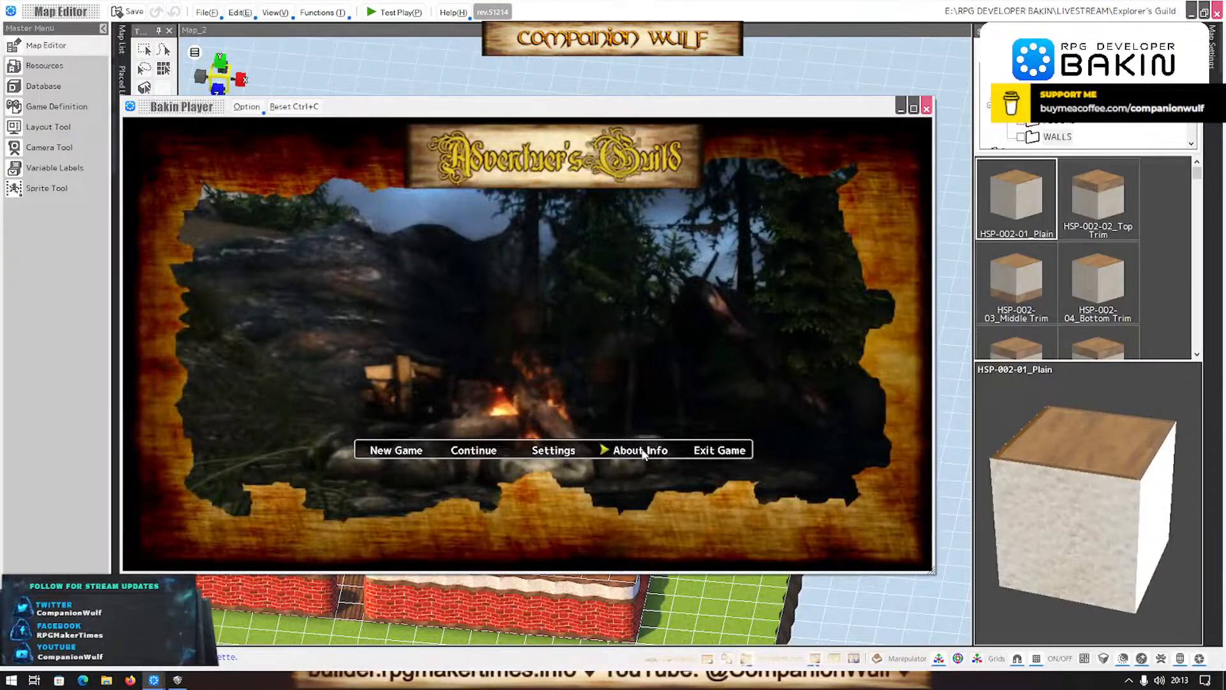
click(642, 450)
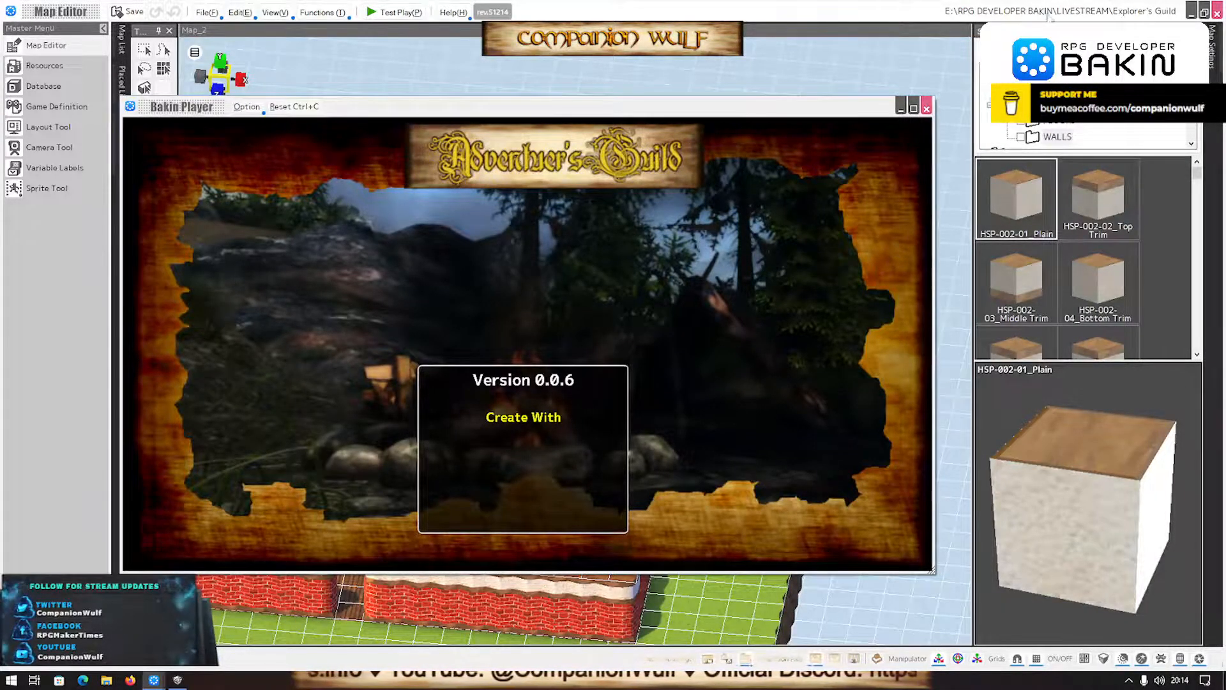
click(927, 109)
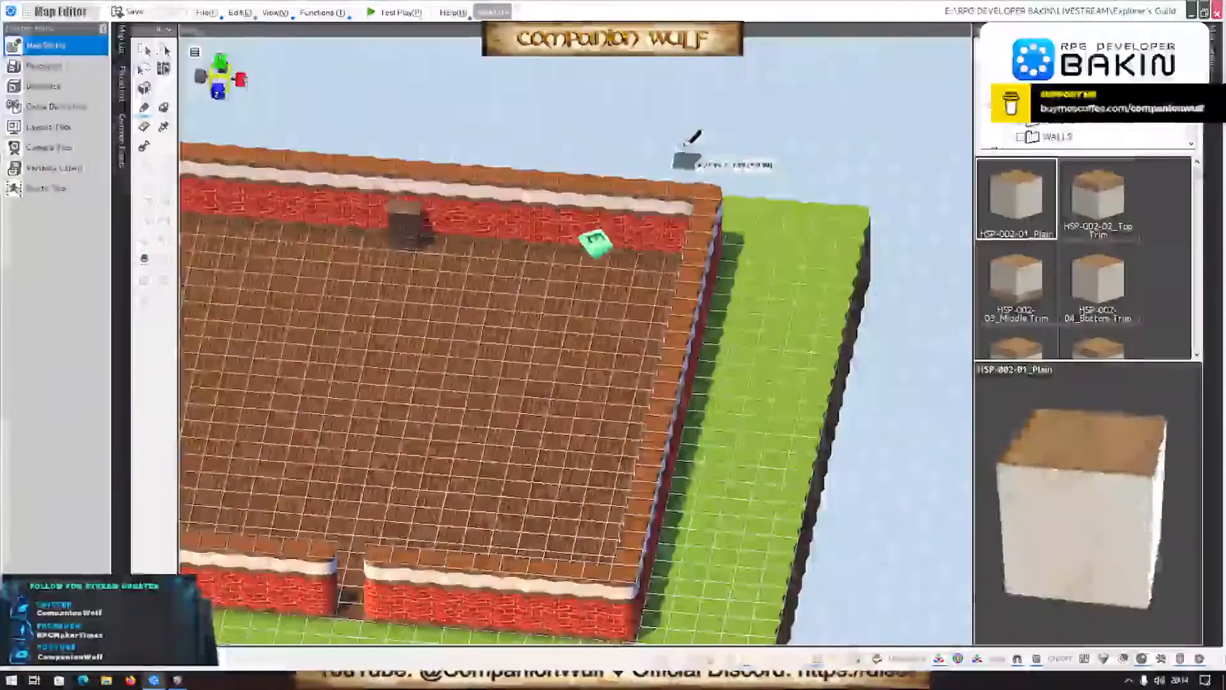
- Reopen the About Info layout in the Layout Tool and make Render Container_1 visible again
click(43, 134)
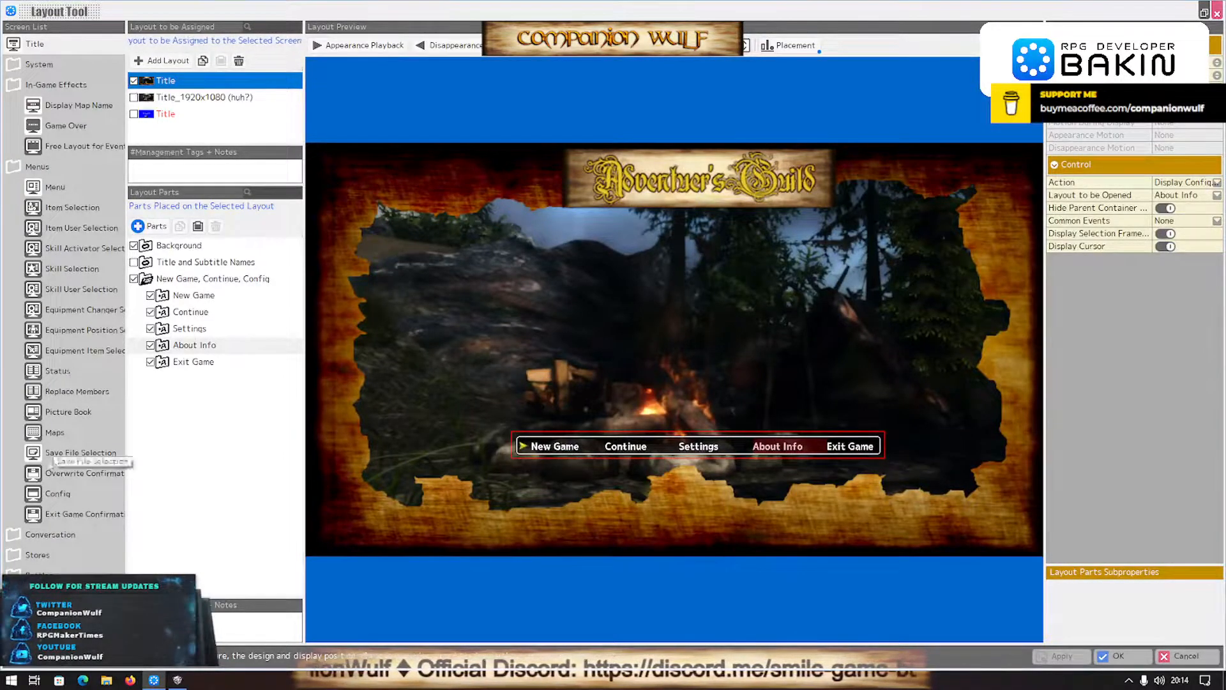
click(56, 494)
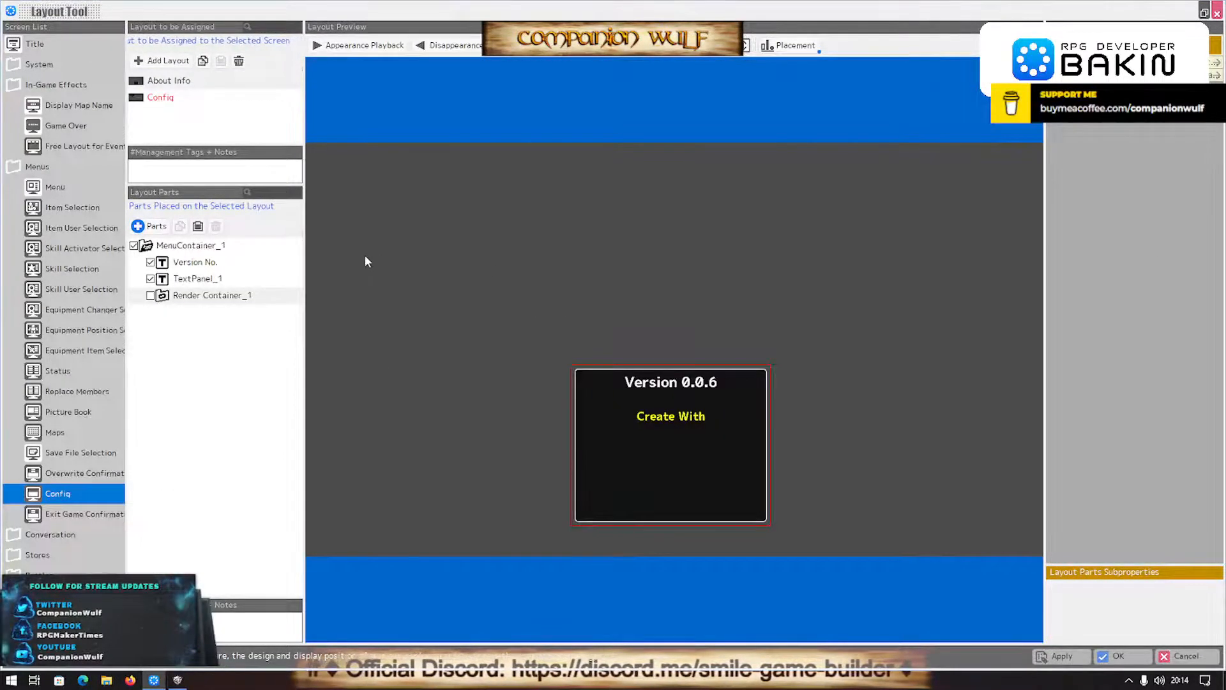
click(151, 296)
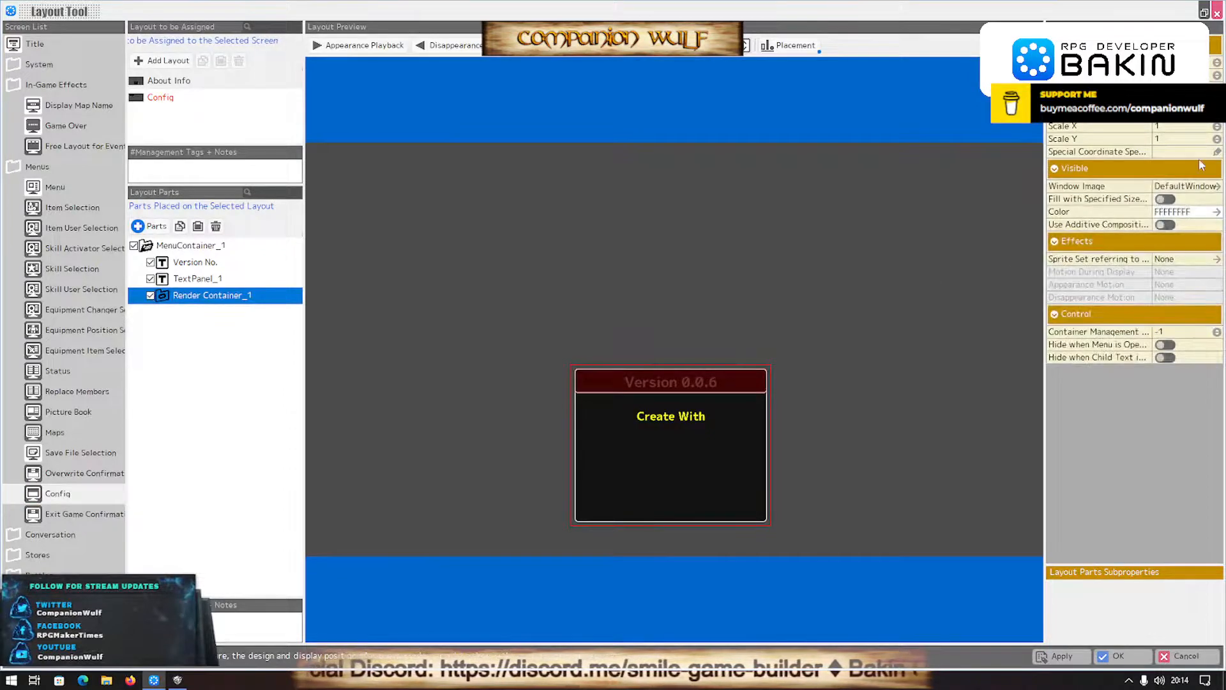
- Start choosing a new window image for Render Container_1 from files on disk
click(1218, 186)
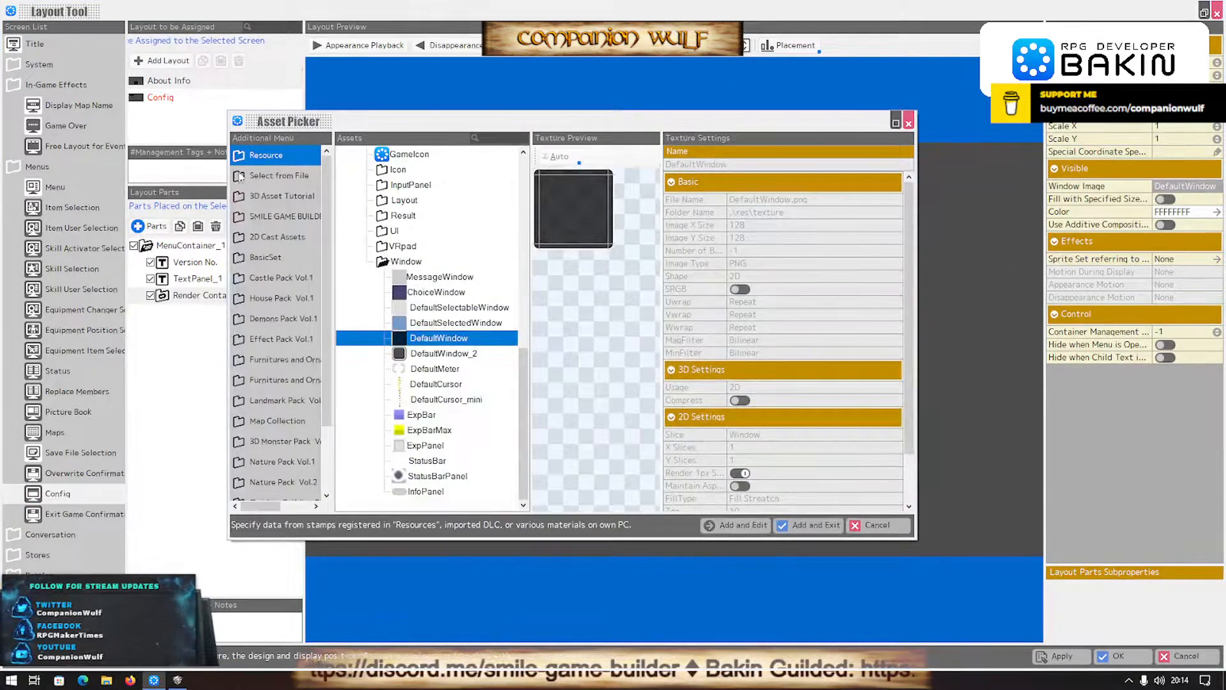
click(250, 176)
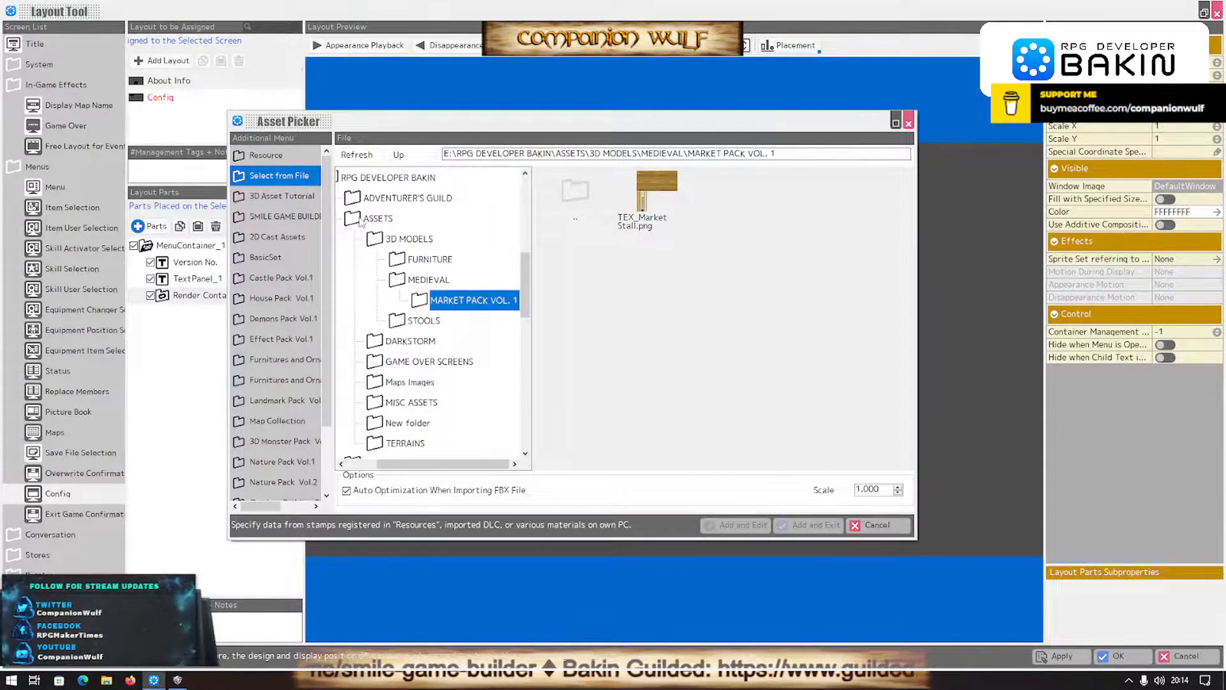
- Browse the RPG DEVELOPER BAKIN asset and tutorial folders for the logo image file
click(374, 237)
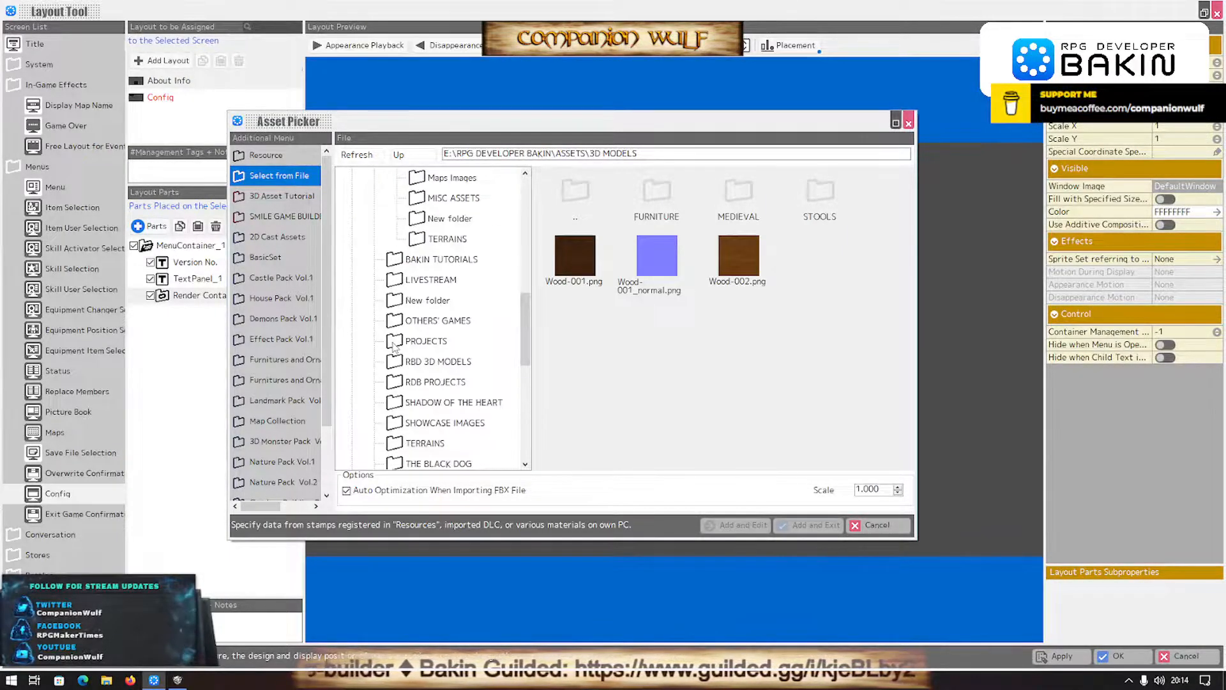
scroll(394, 347, down, 1)
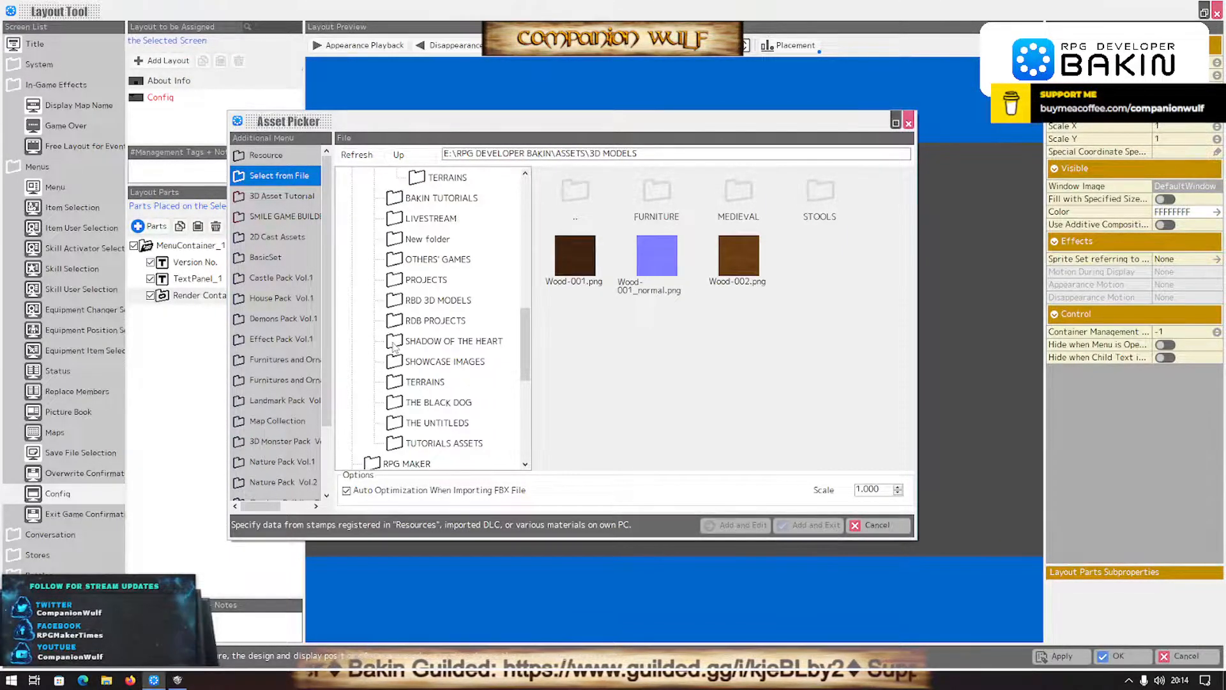
scroll(394, 347, up, 10)
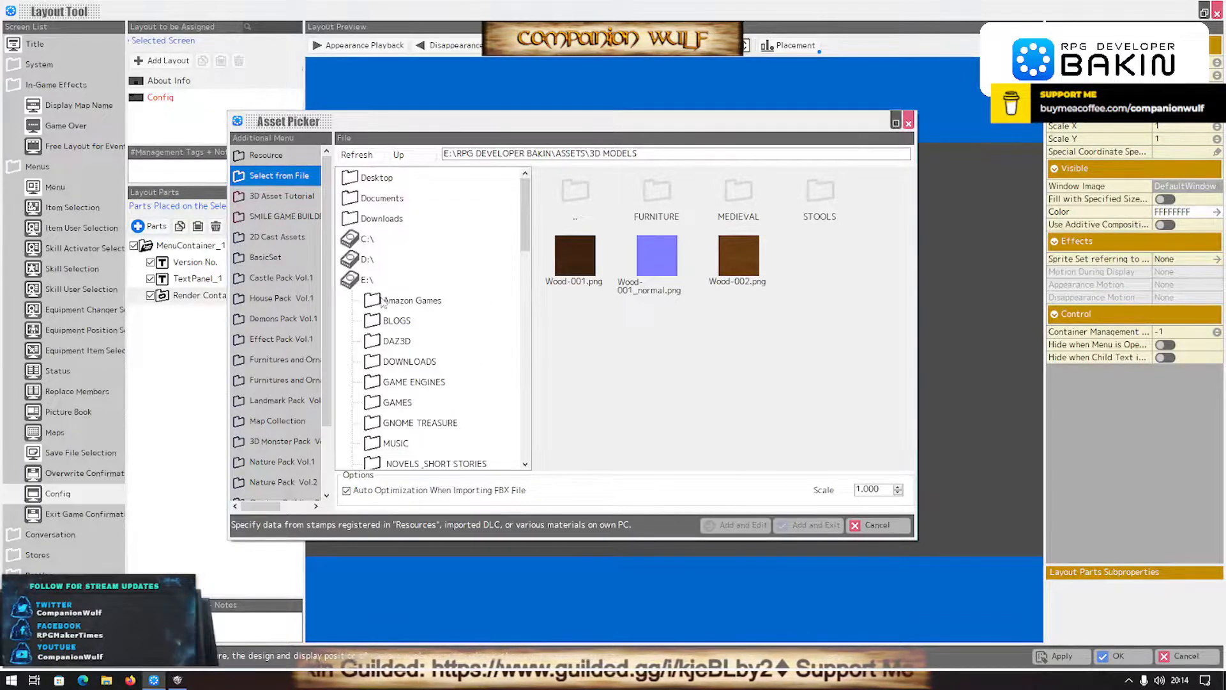
scroll(392, 357, down, 3)
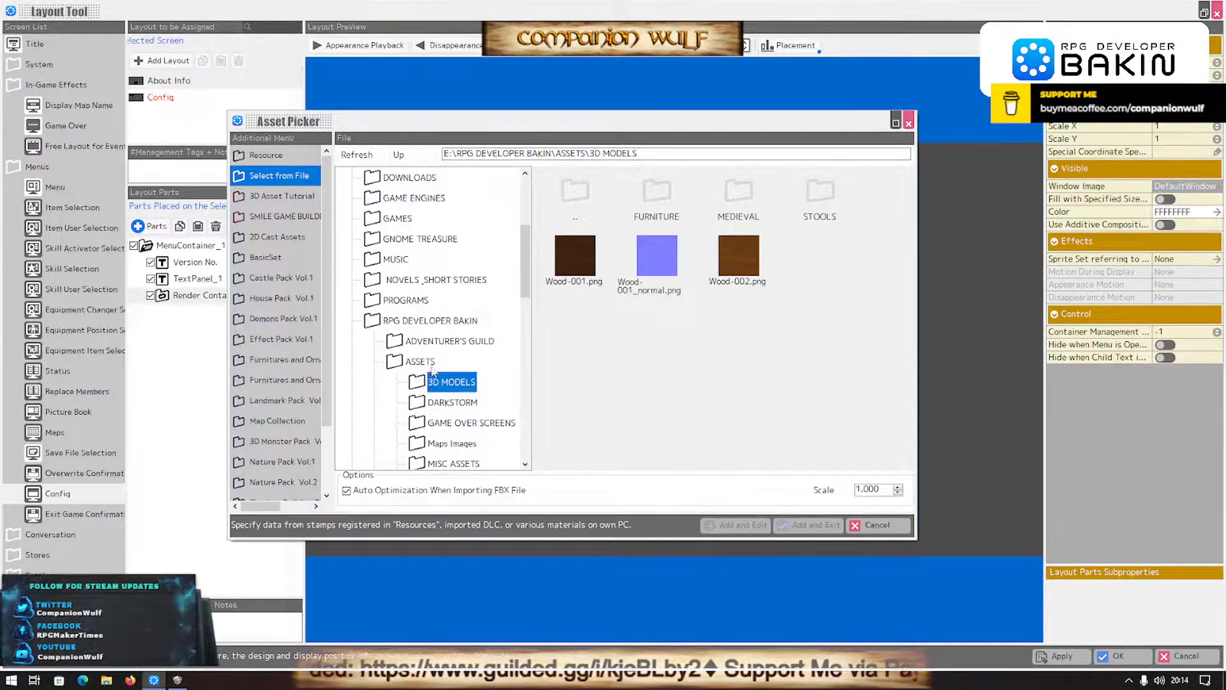
scroll(456, 406, down, 1)
click(456, 403)
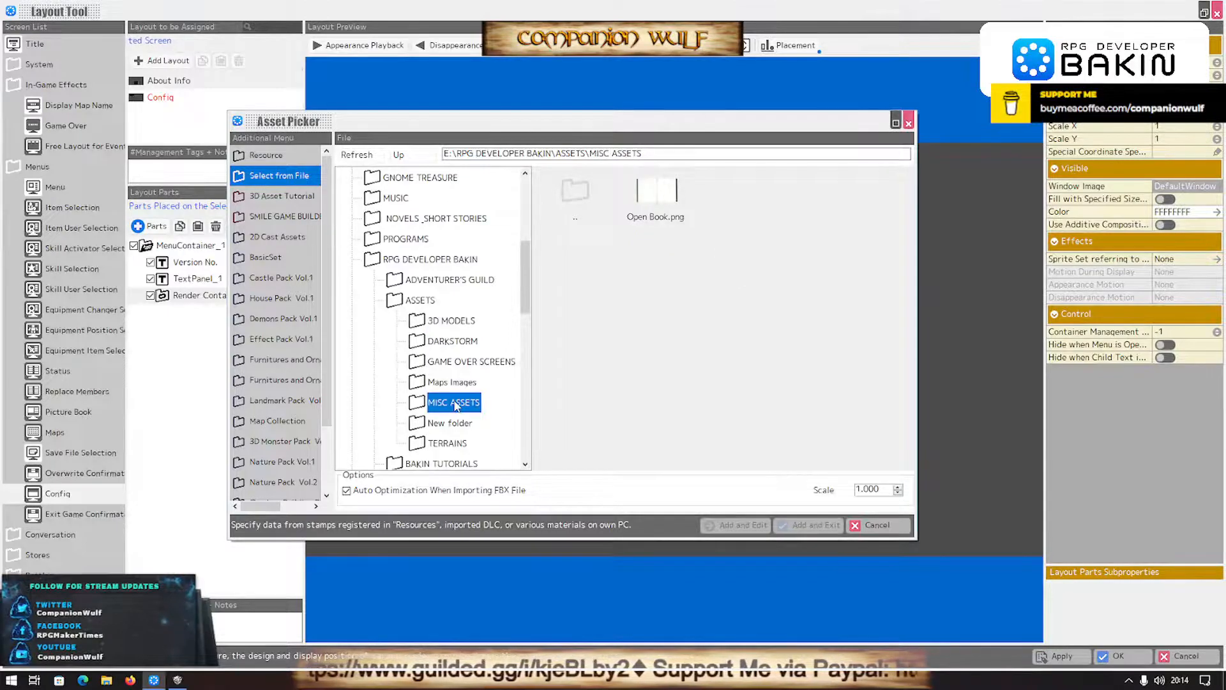
scroll(456, 405, down, 2)
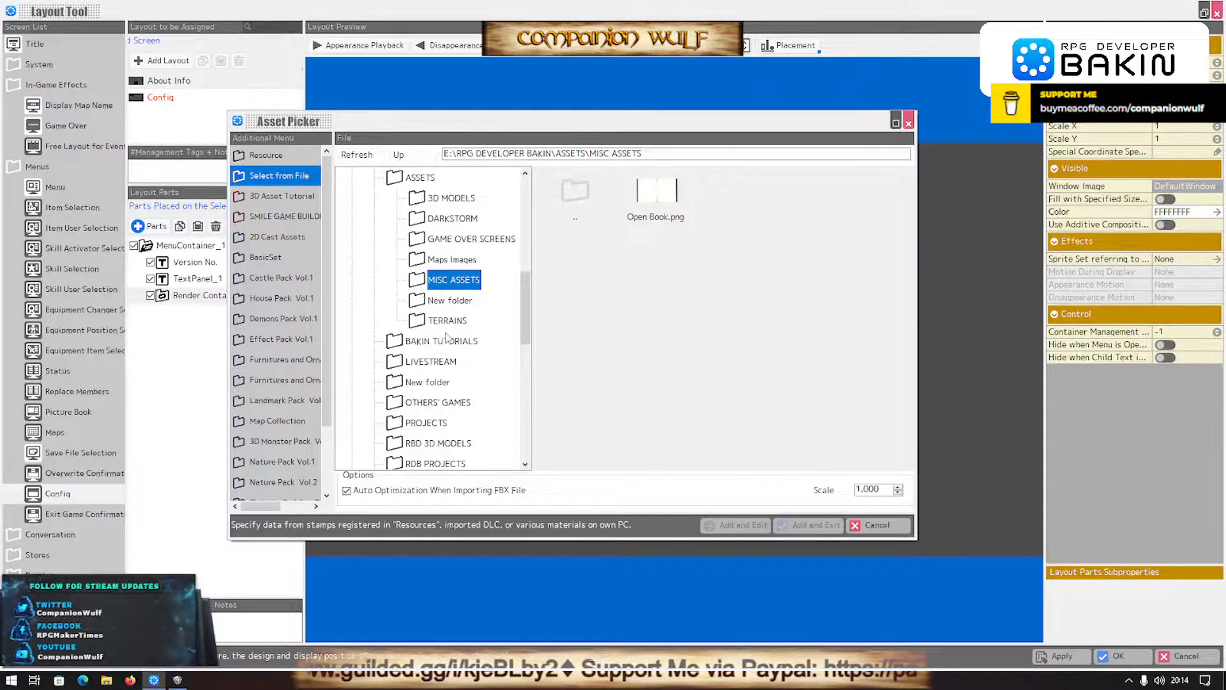
double_click(402, 343)
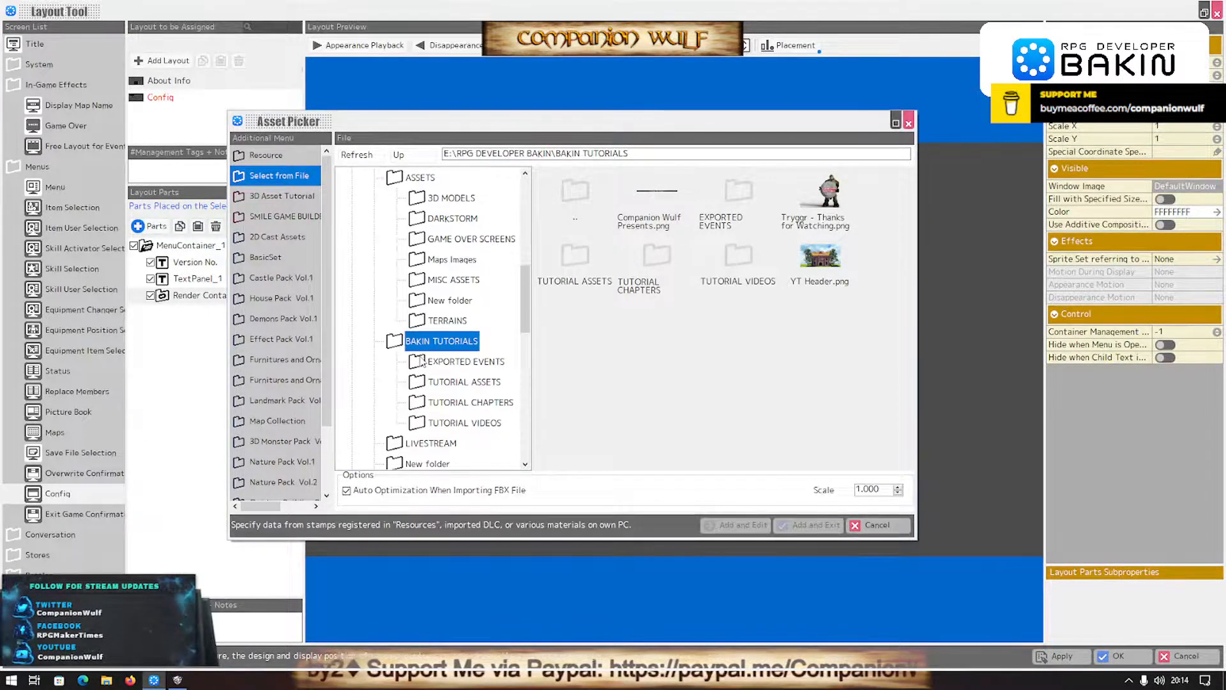
click(443, 362)
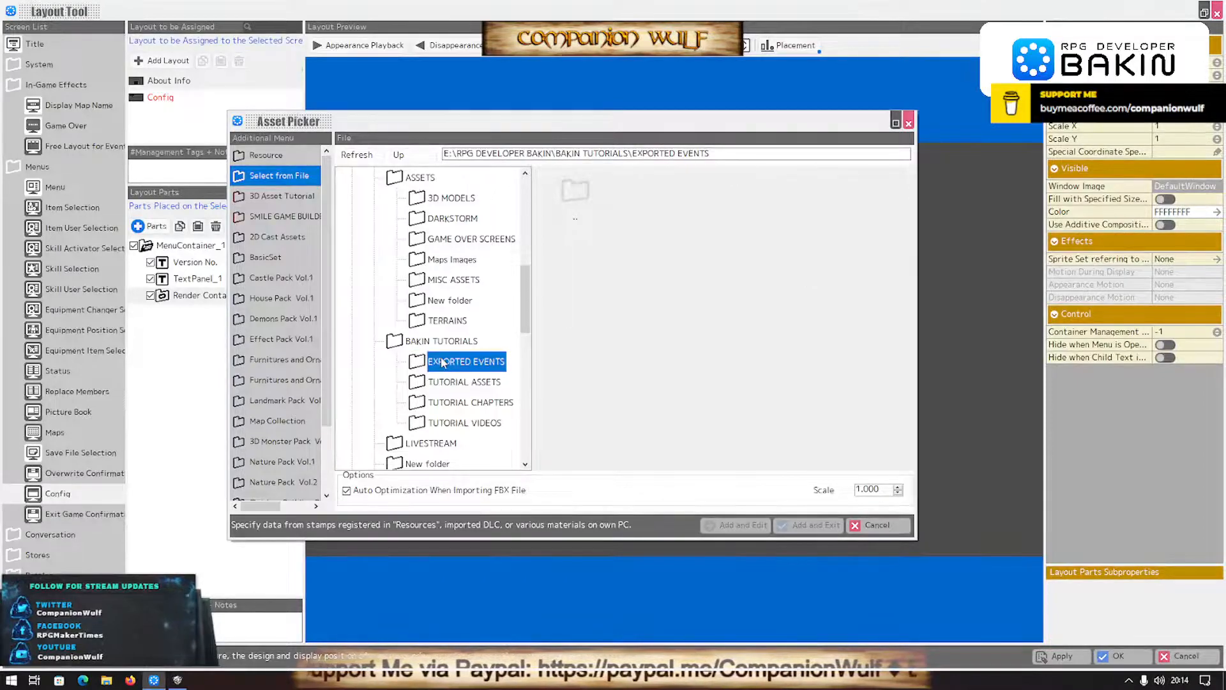
click(444, 383)
click(455, 401)
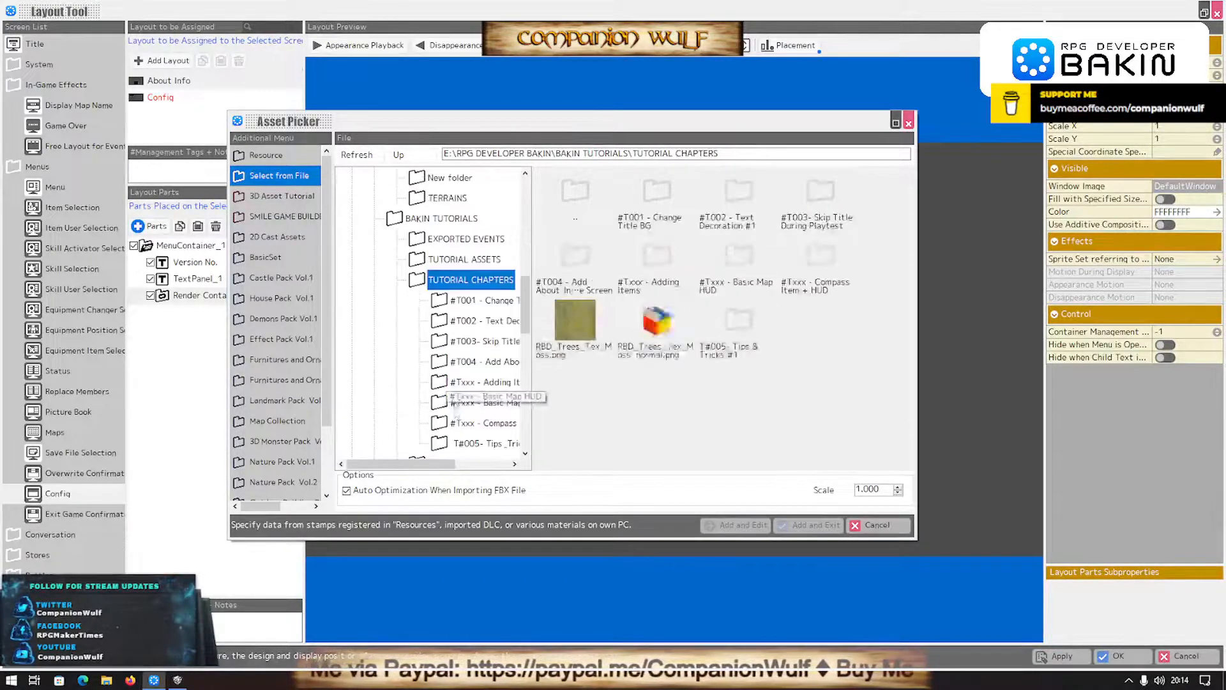
scroll(442, 391, down, 3)
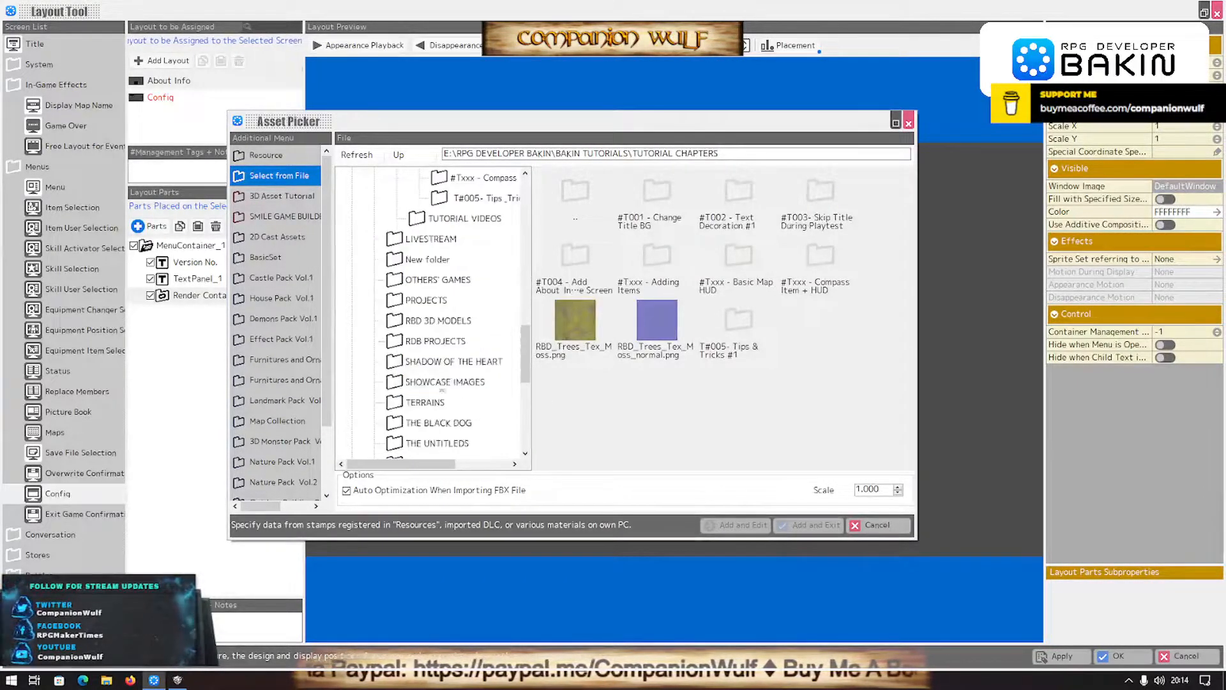
click(442, 219)
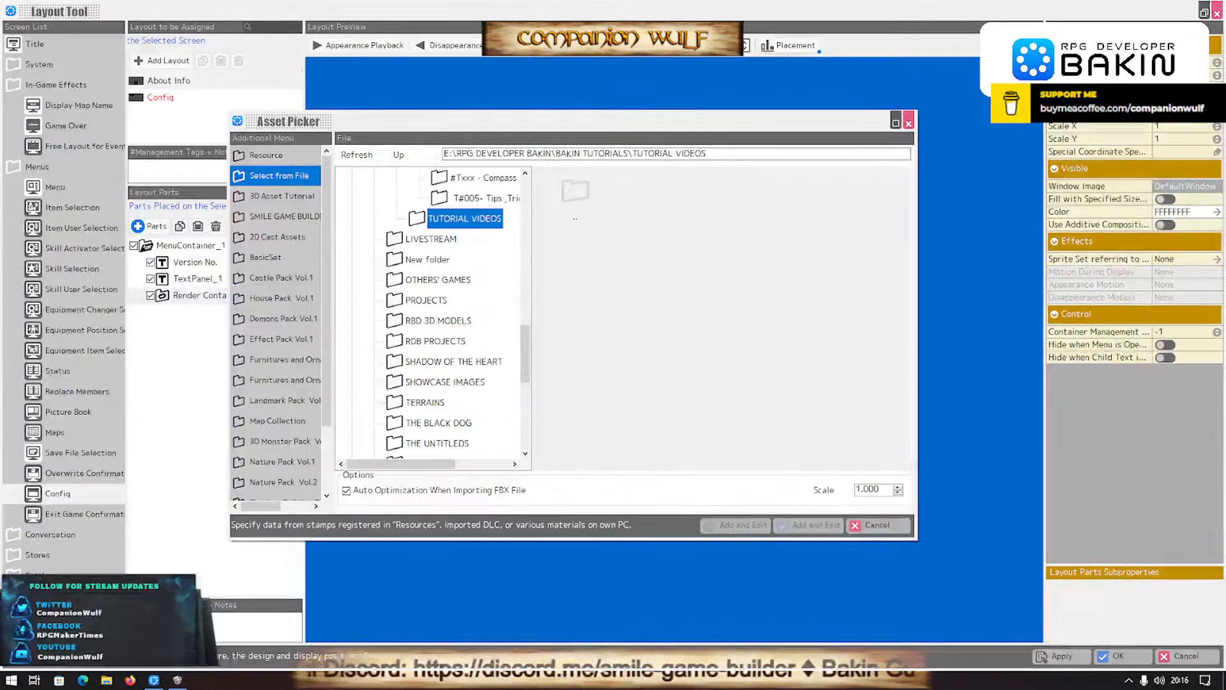
- Switch to the browser to examine the Darkstorm About Info example image, then close it and return to the asset picker
key(alt+Tab)
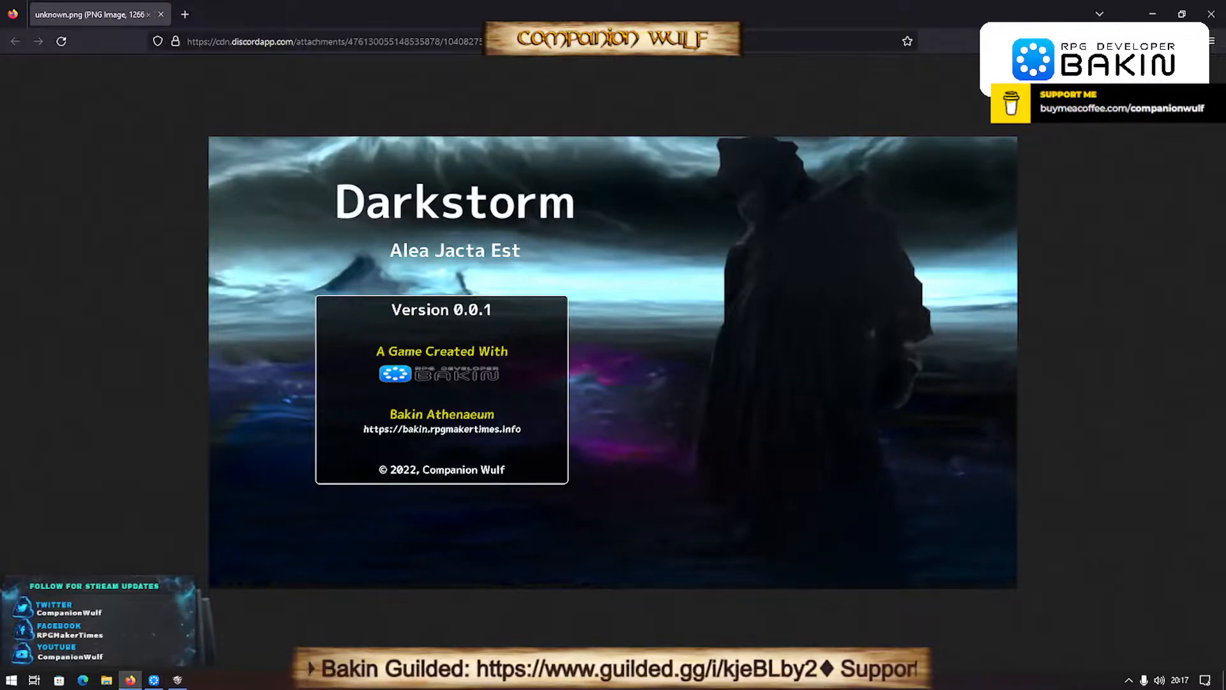
click(163, 15)
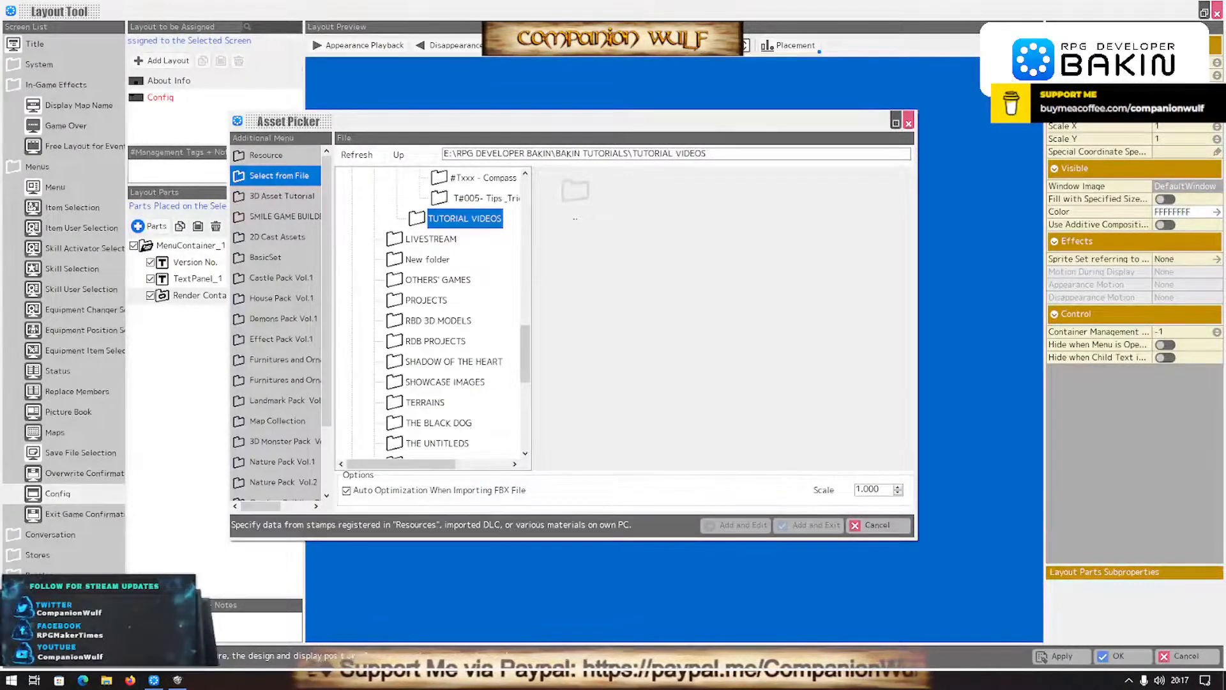
key(super+d)
key(super+d)
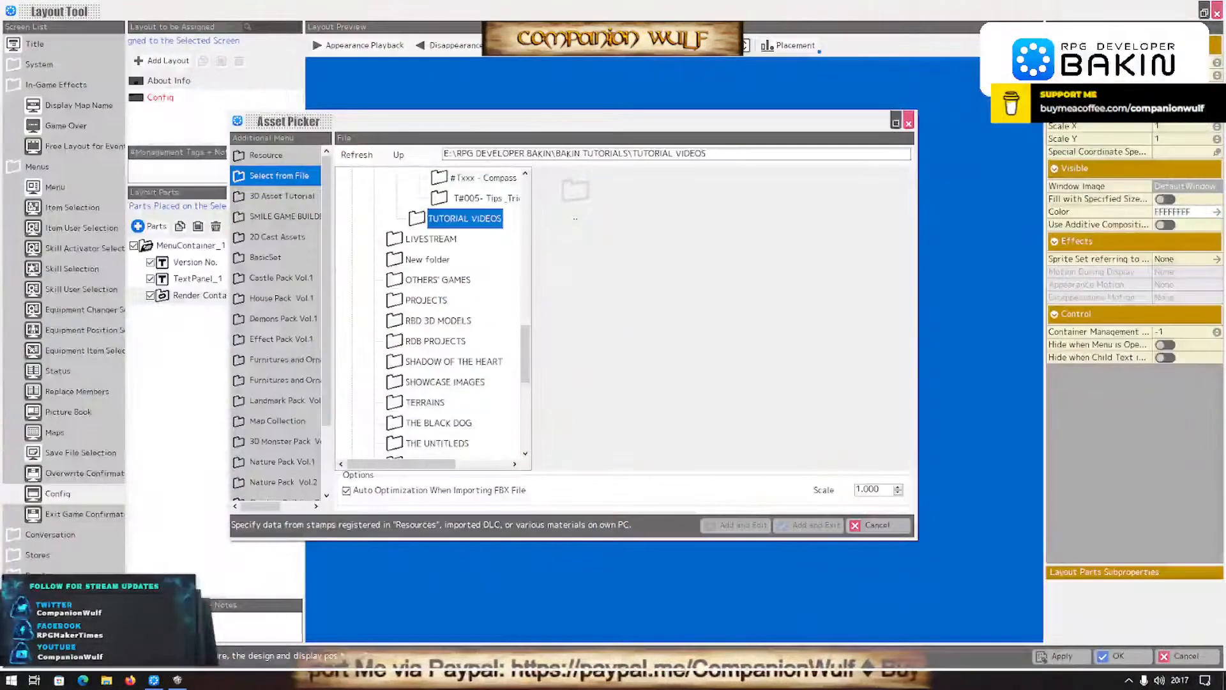
- Set Bakin Logo.png from E:\RPG DEVELOPER BAKIN\ASSETS\DARKSTORM\IMAGES\TITLE as Render Container_1's window image and save the layout
click(760, 153)
key(ctrl+a)
text(E:\RPG DEVELOPER BAKIN\ASSETS\DARKSTORM\IMAGES\TITLE)
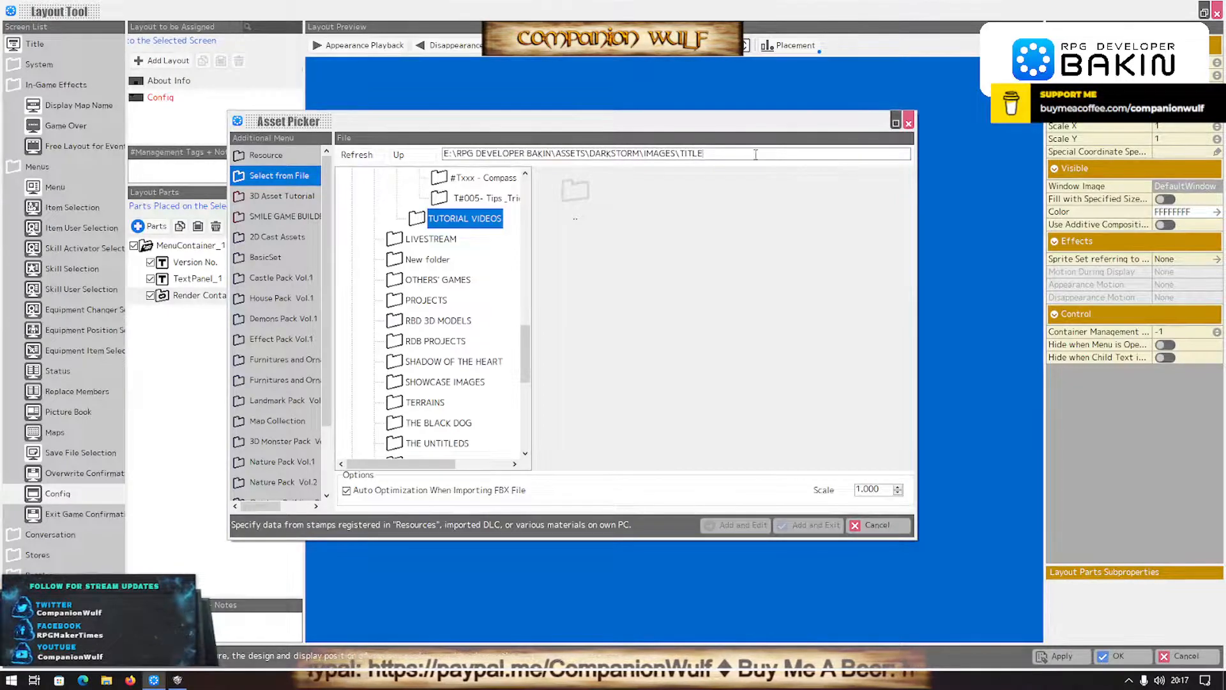
key(Return)
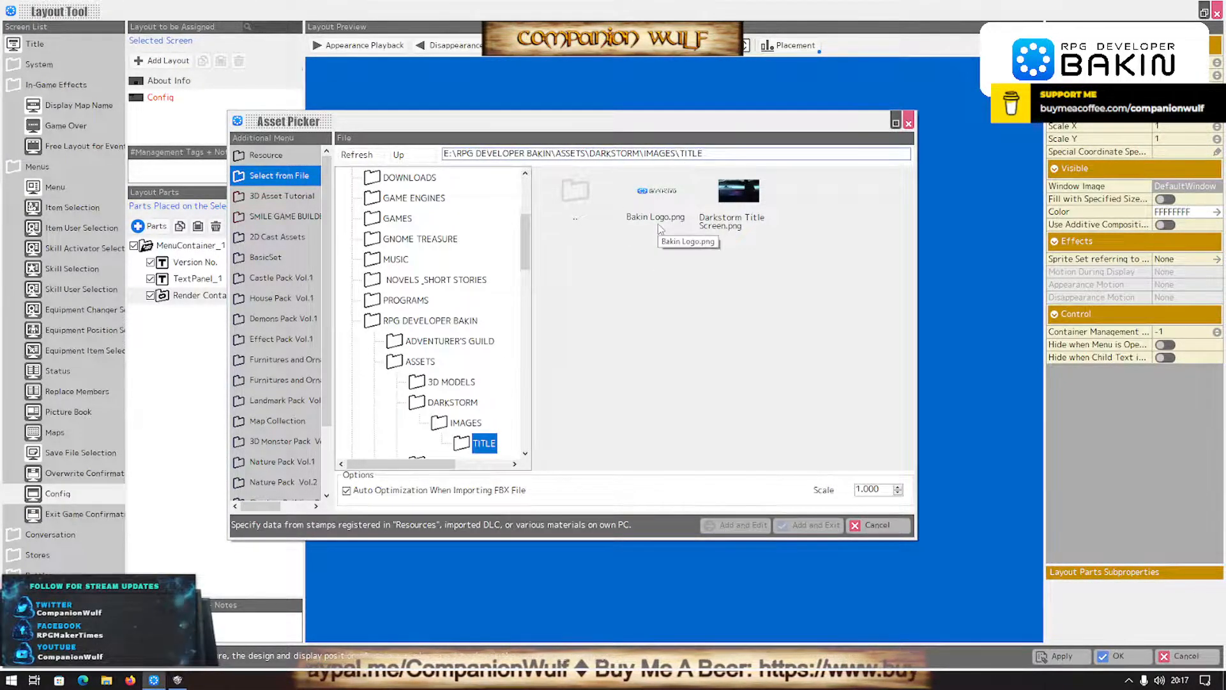
click(657, 201)
double_click(657, 202)
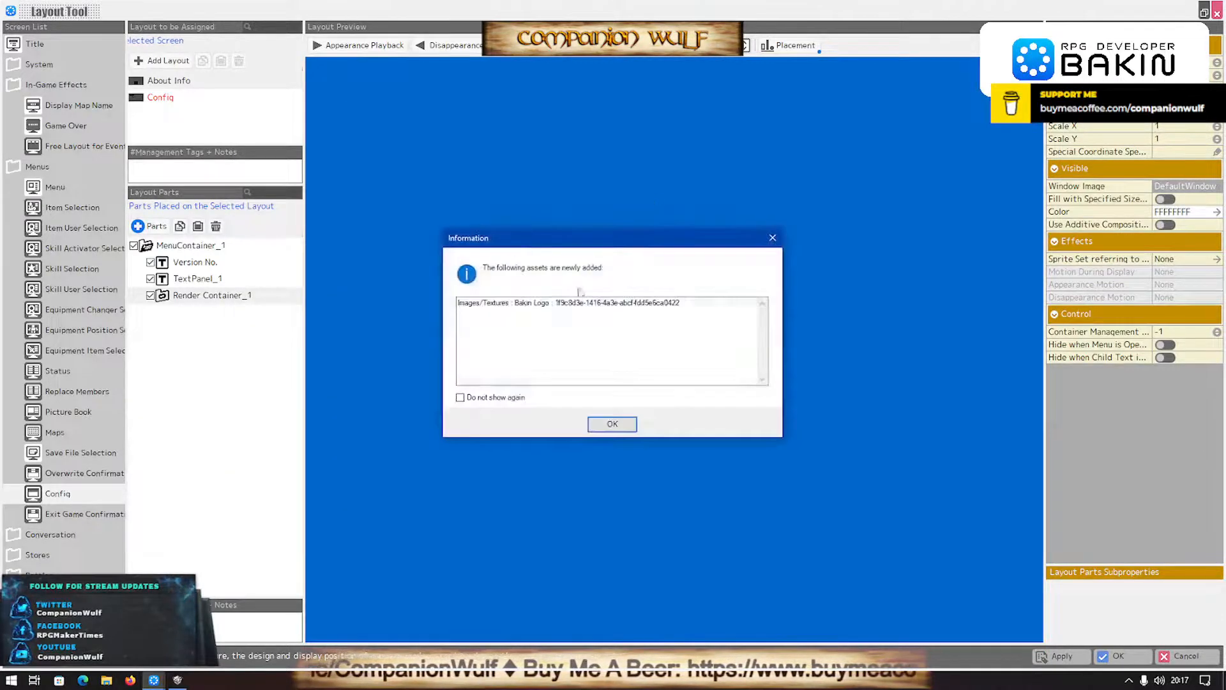
click(618, 426)
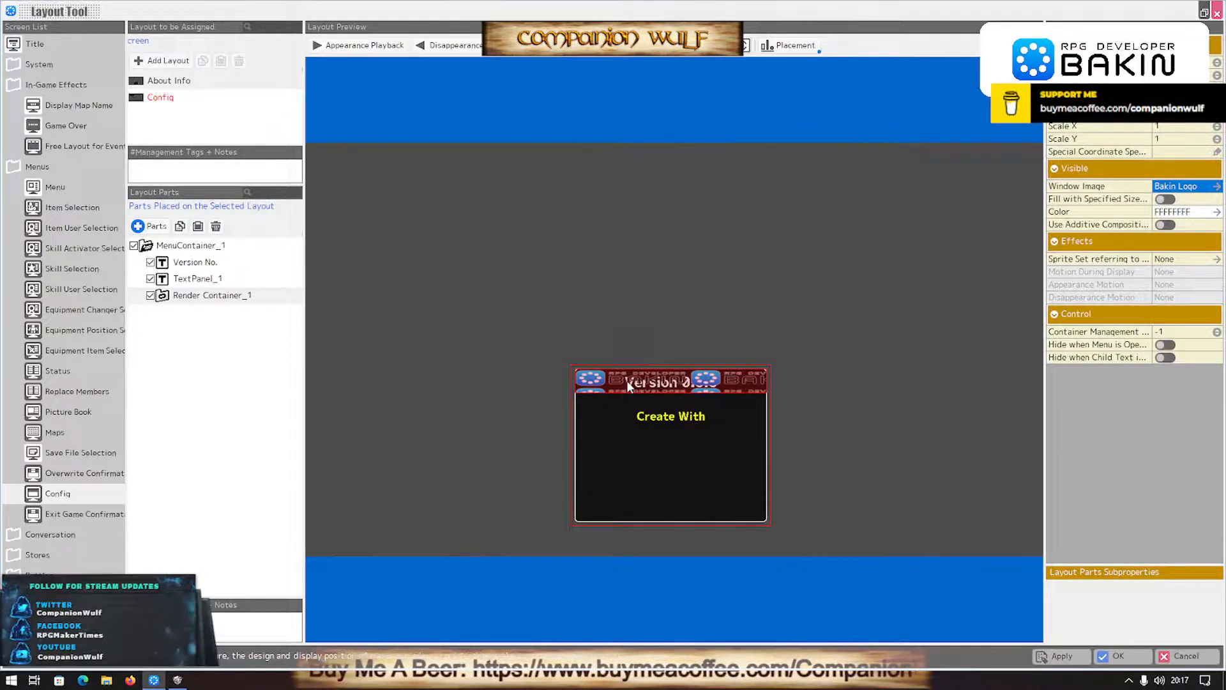
click(1121, 653)
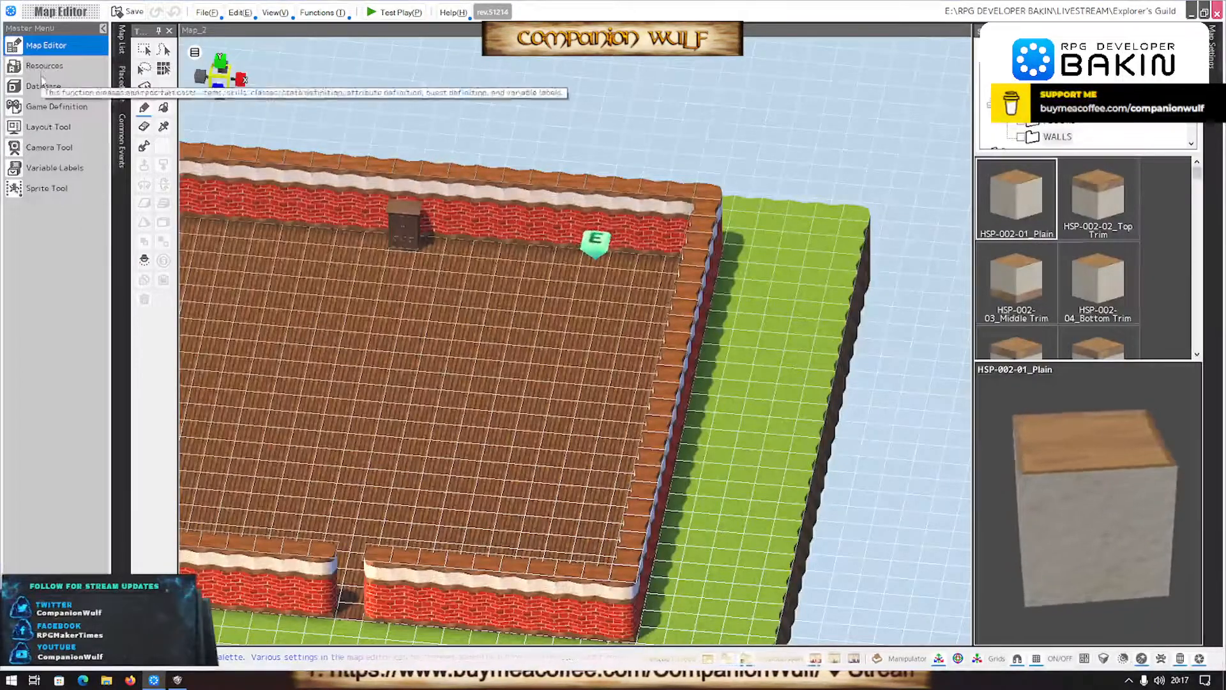
- In the image resources, set the Bakin Logo's FillType to Fill Streatch and save the change
click(42, 66)
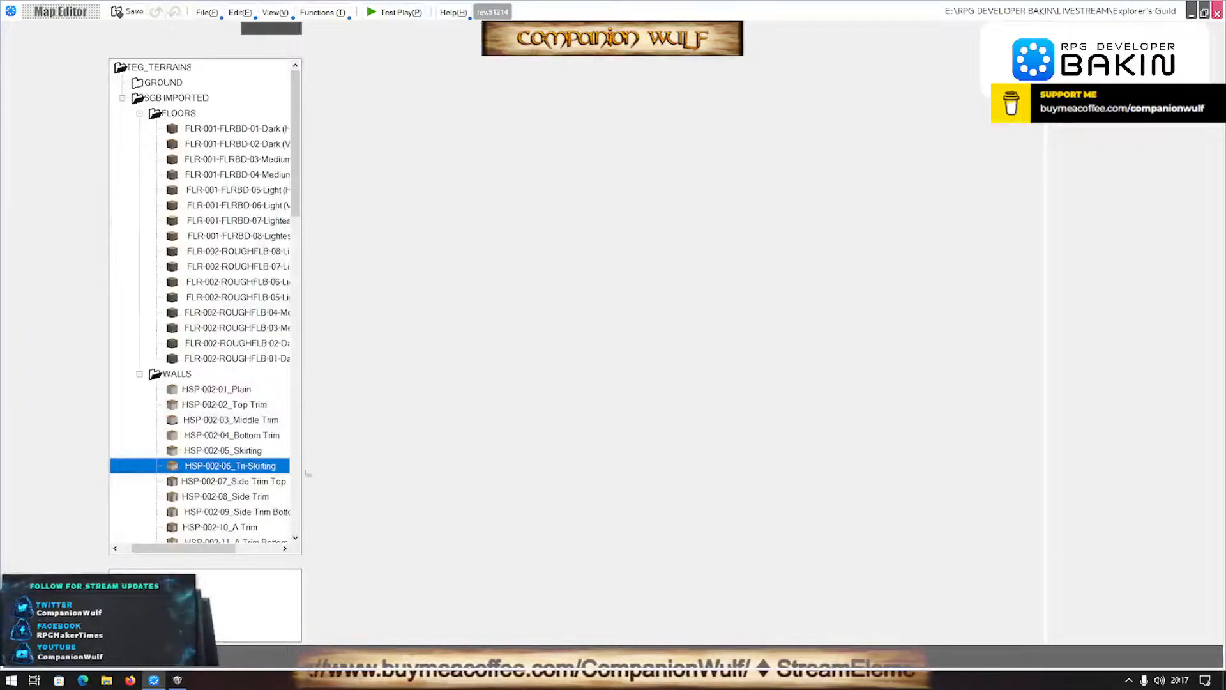
scroll(173, 313, down, 15)
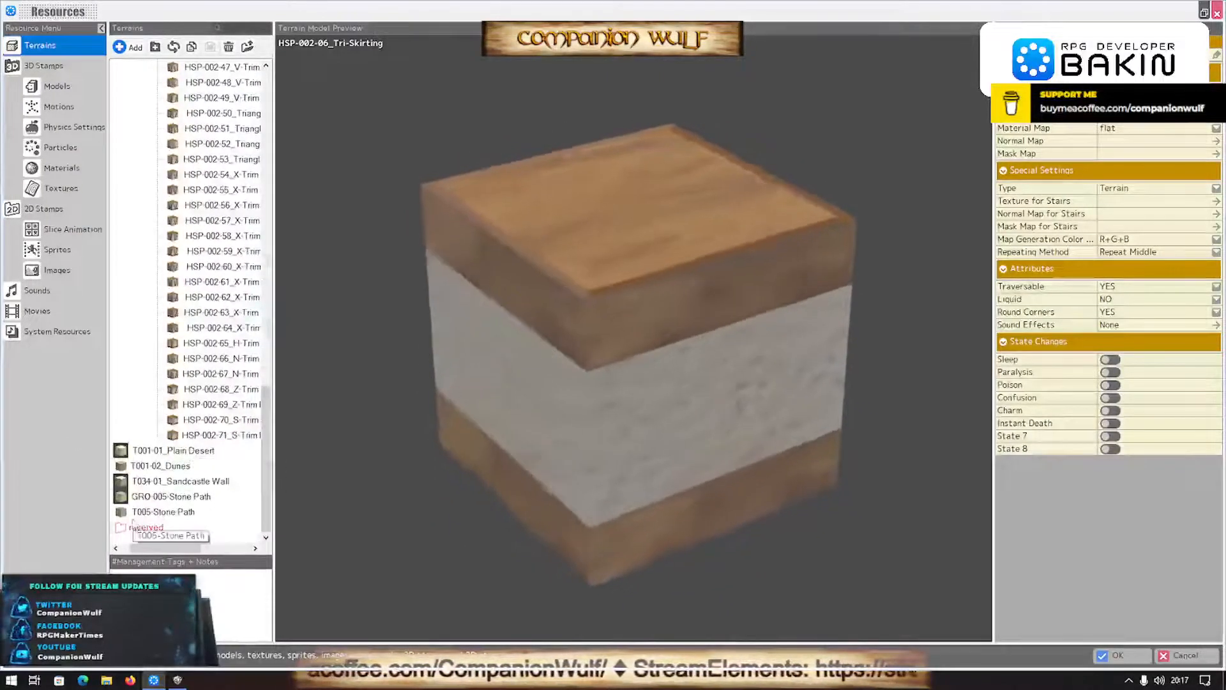
click(38, 273)
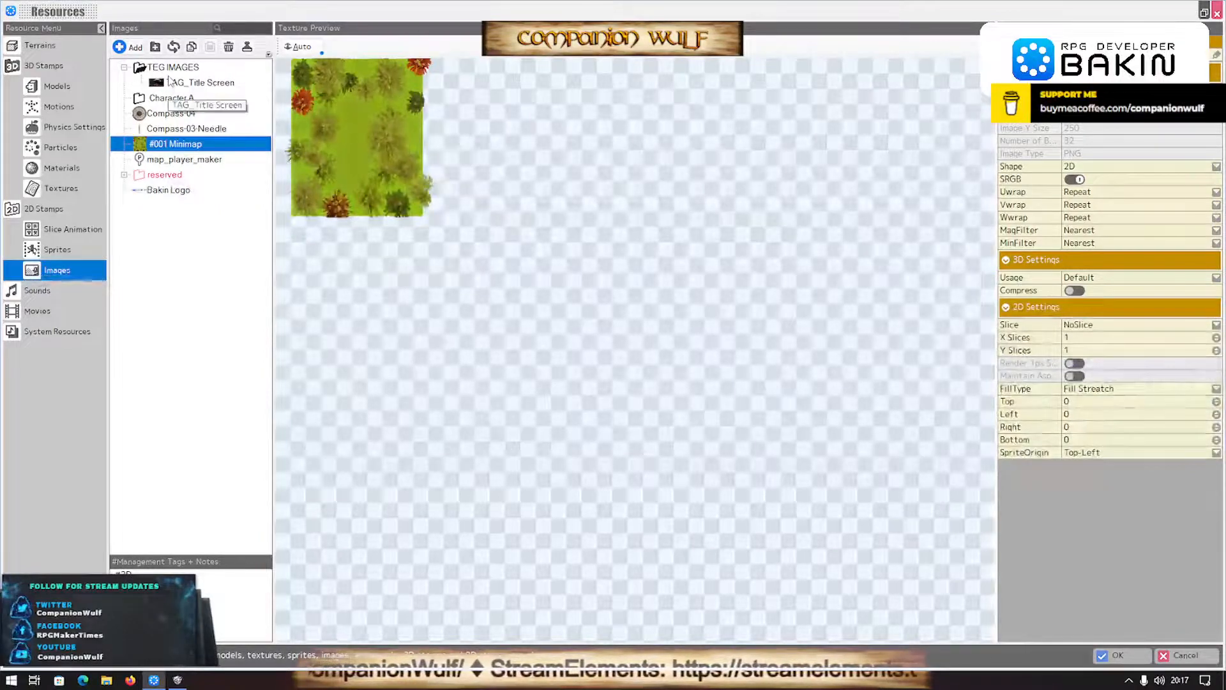
click(168, 189)
click(1137, 389)
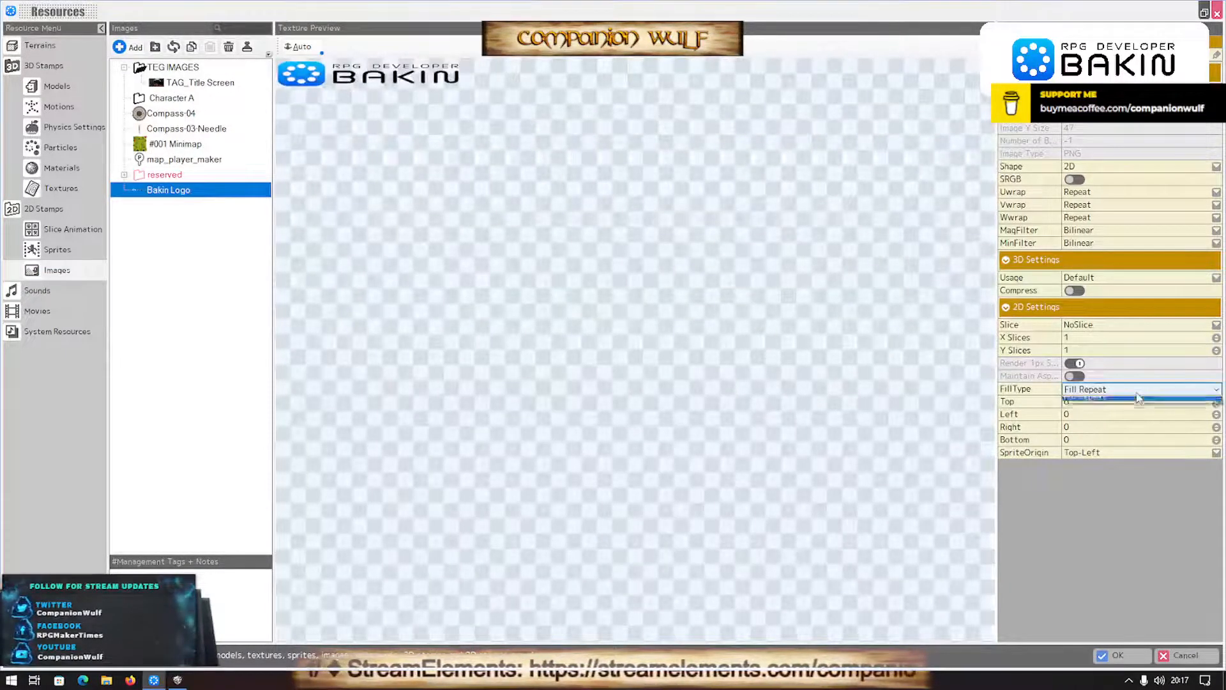
click(1122, 409)
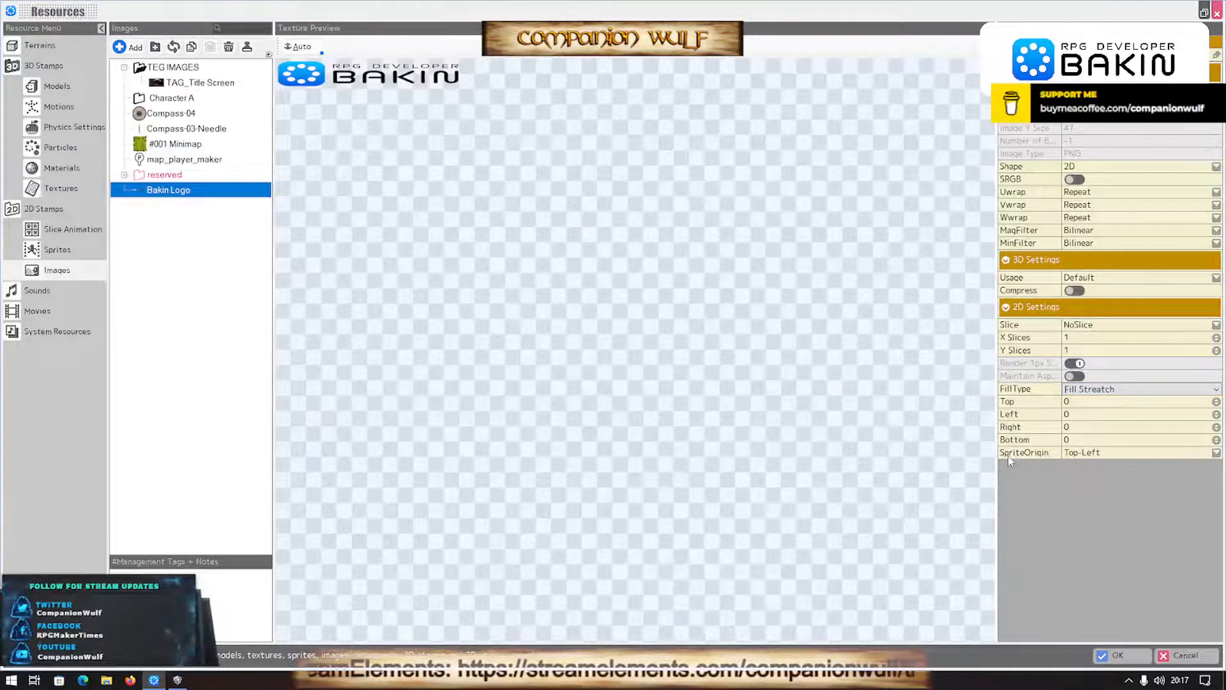
click(1118, 655)
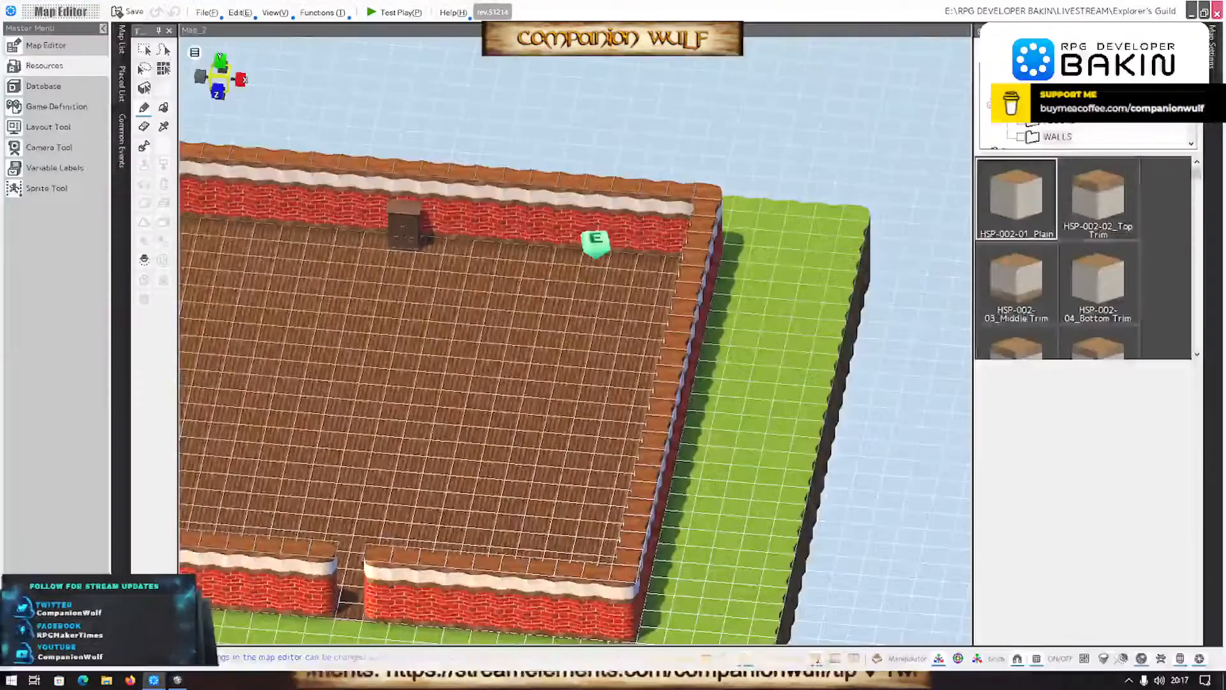
- Reopen the About Info layout, set the logo container's anchor to Center and position it centred beneath the "Create With" text
click(58, 131)
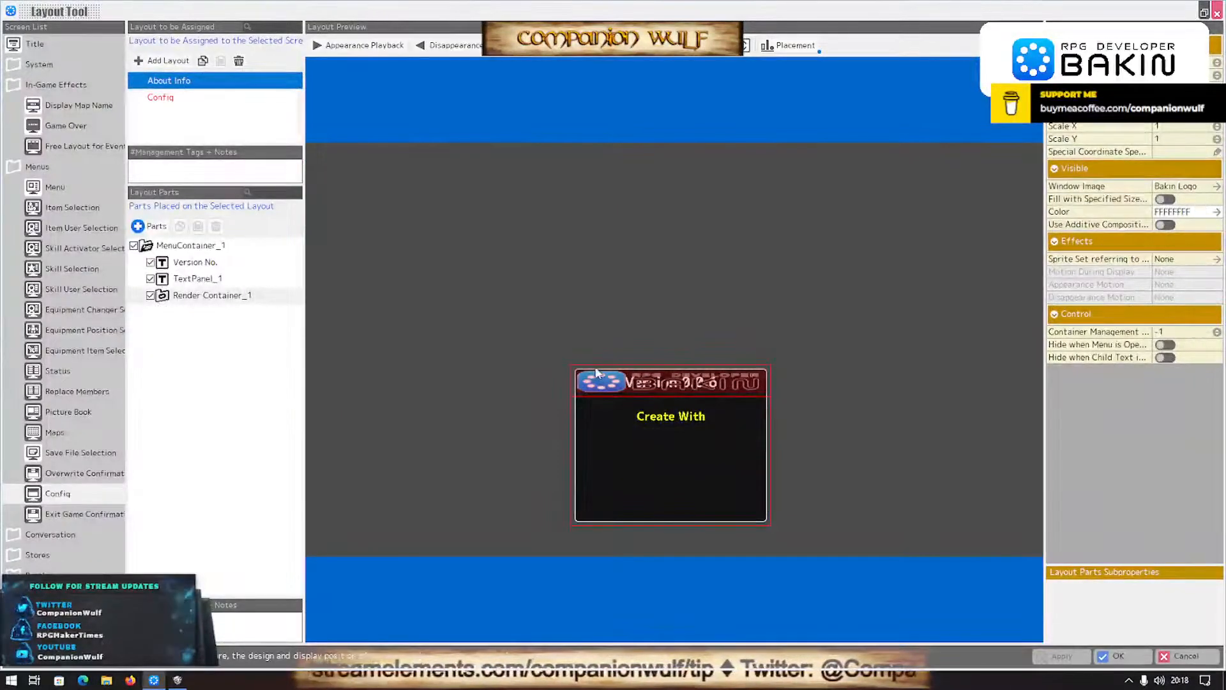
drag(604, 390, 603, 435)
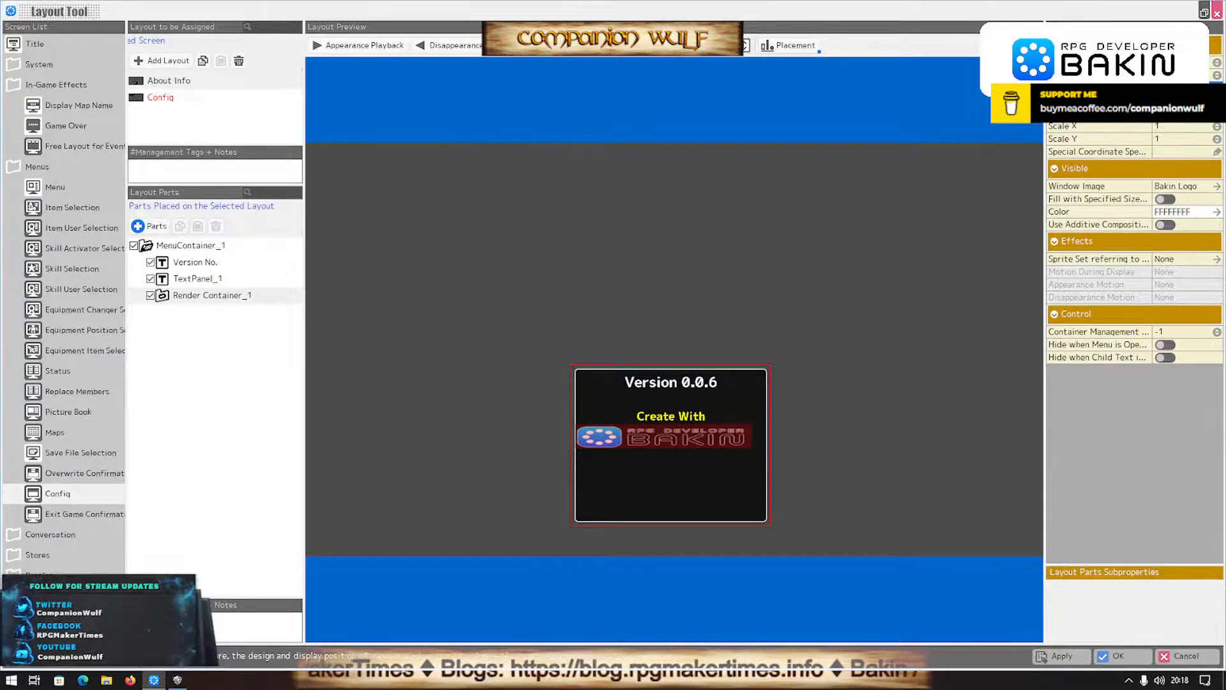
click(1189, 114)
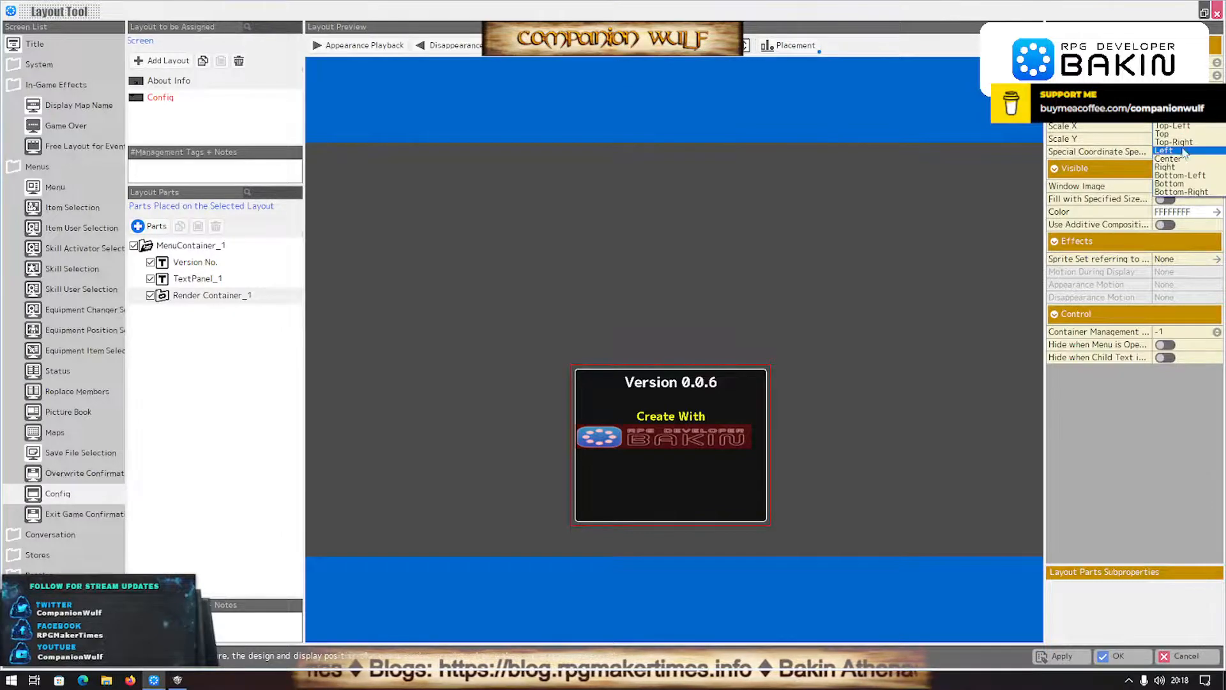
click(1179, 161)
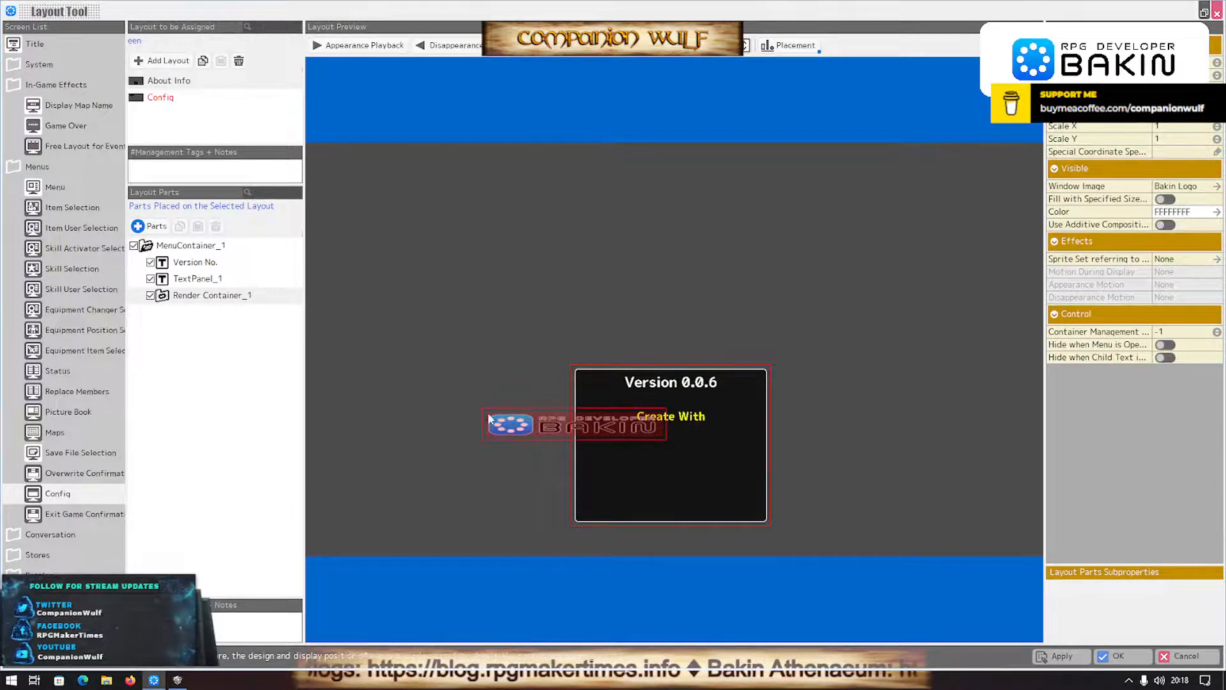
drag(494, 436, 595, 445)
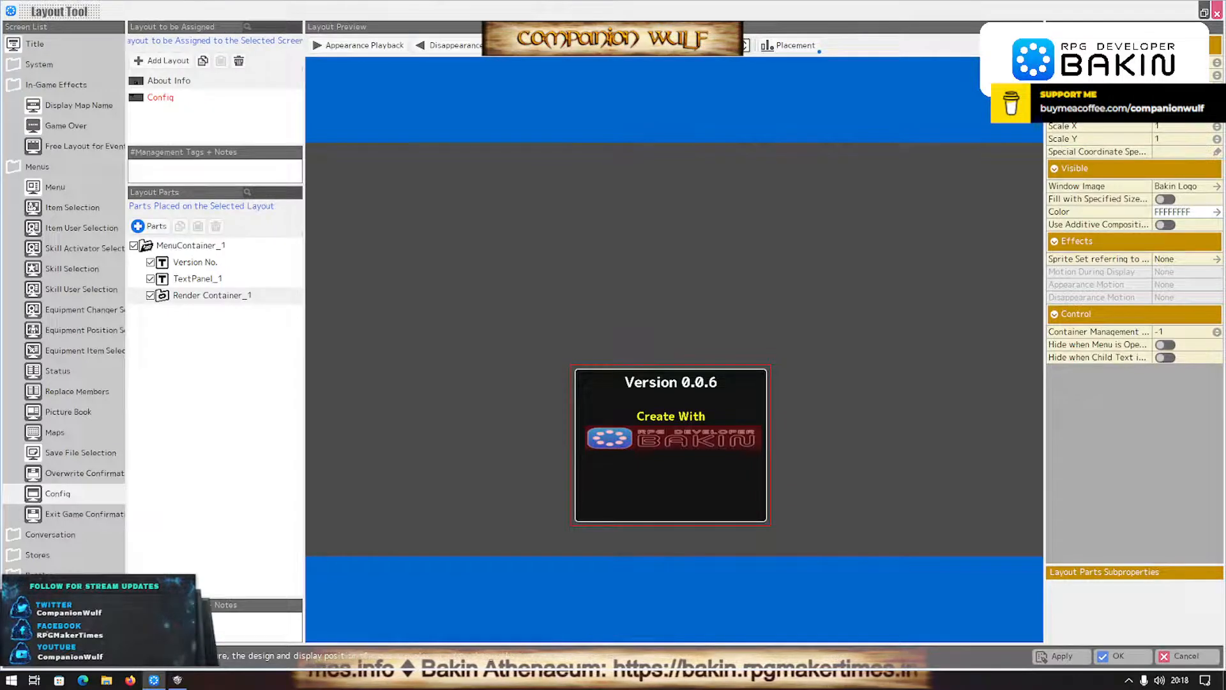
key(Return)
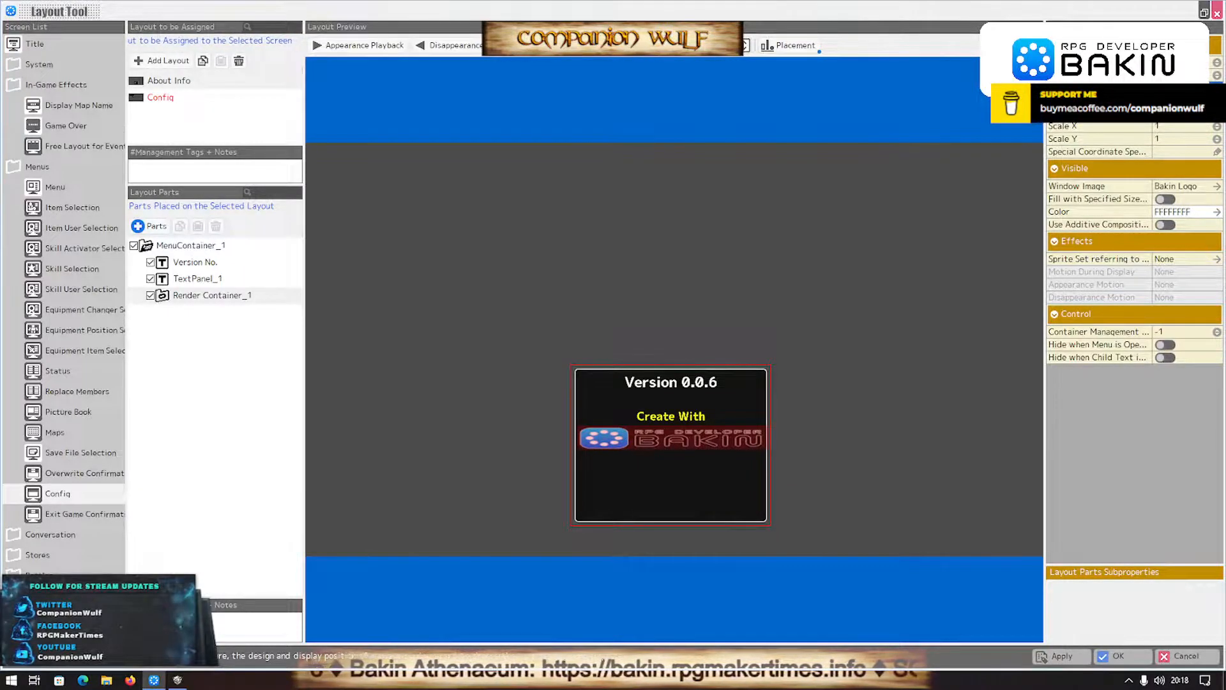
- Reduce the logo container's Scale X to 0.8
click(1216, 132)
click(1217, 132)
click(1216, 132)
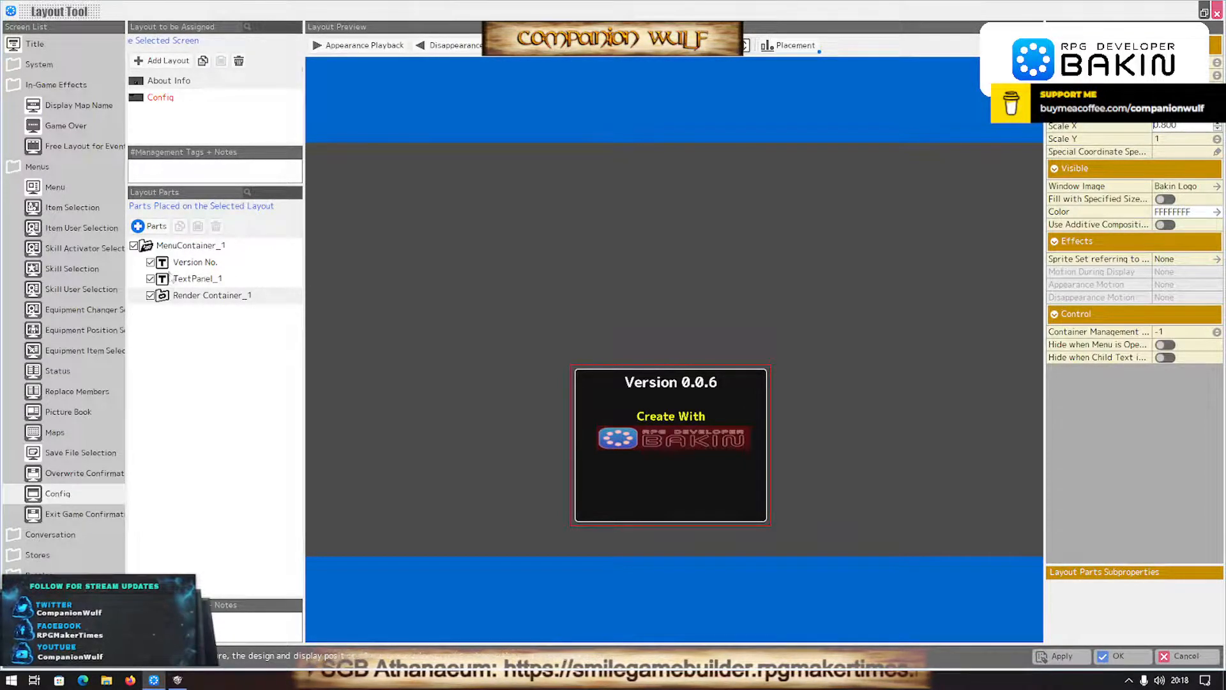
- Add a Panel for Rendering Strings below Render Container_1 in the layout and stretch it across the full window width
click(174, 267)
right_click(173, 267)
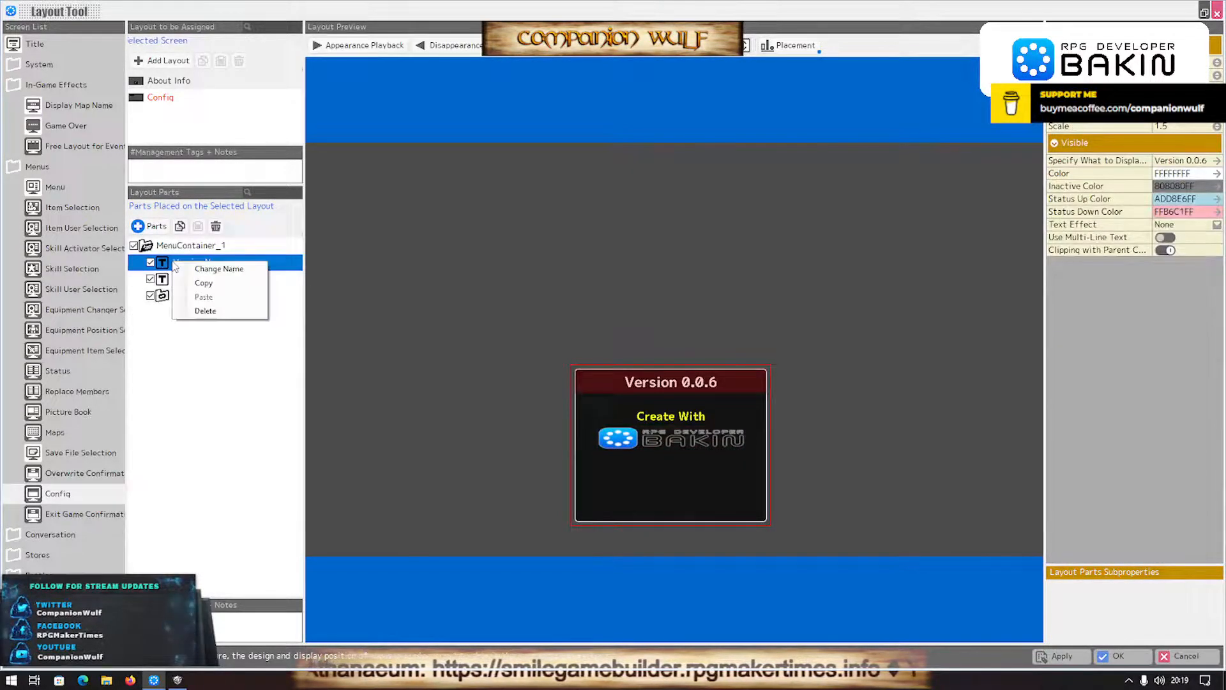
click(150, 227)
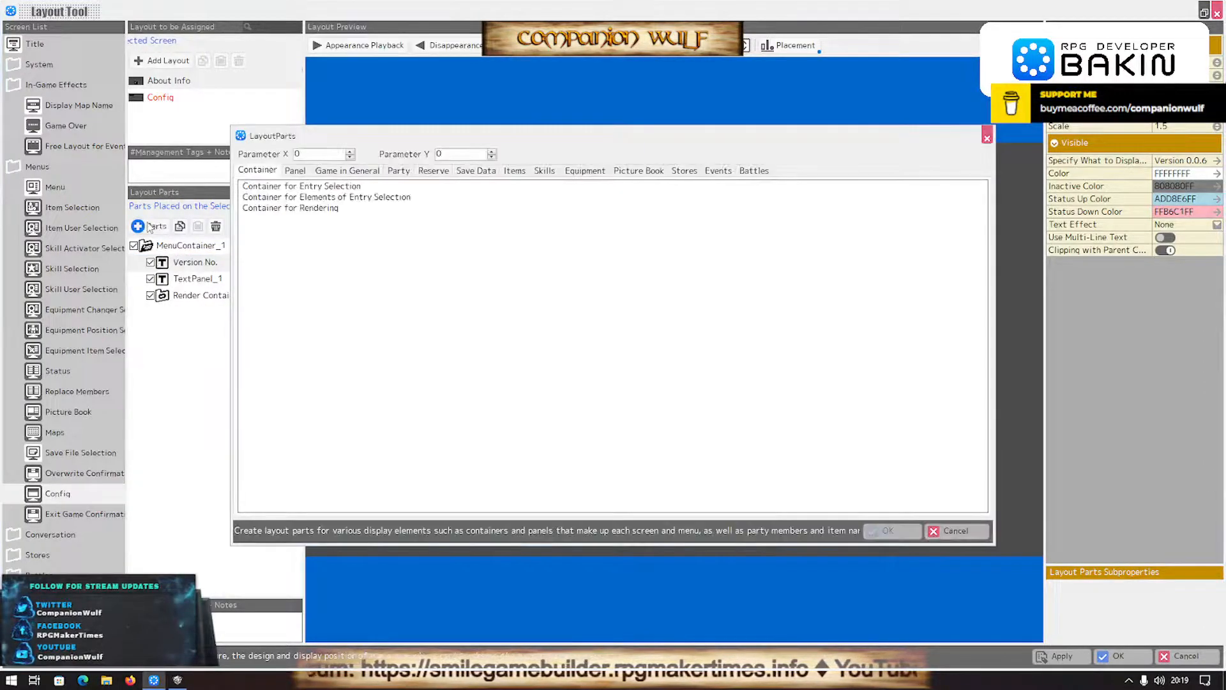
click(294, 171)
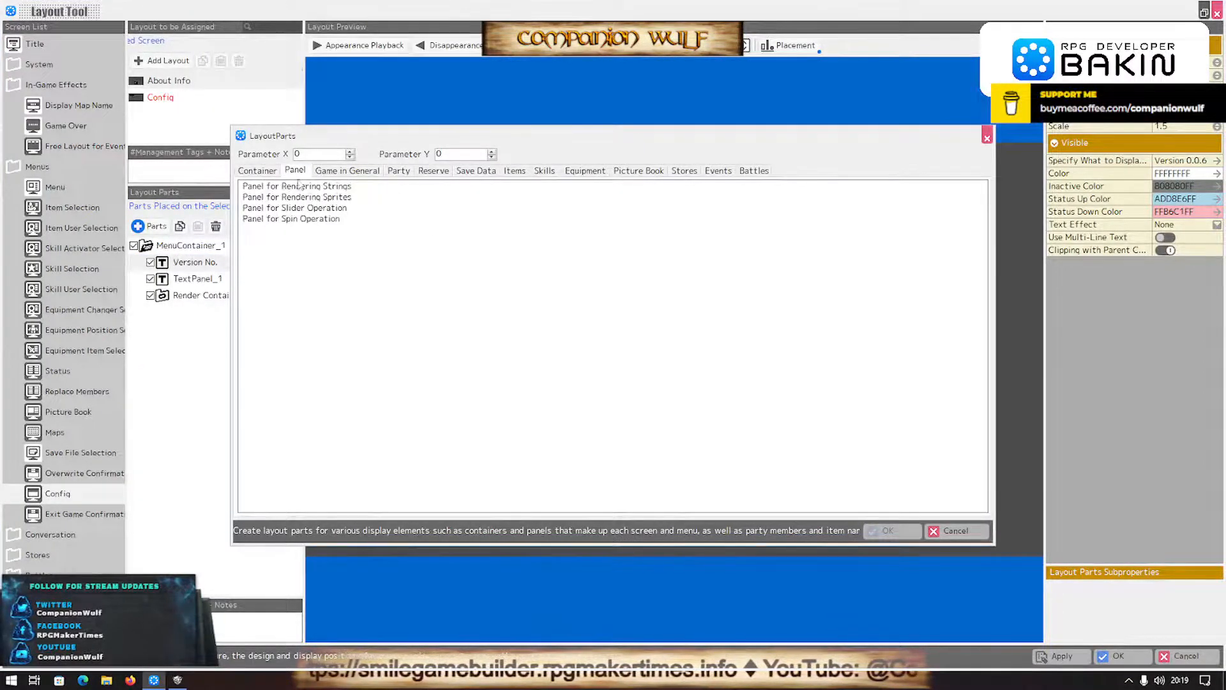
double_click(303, 186)
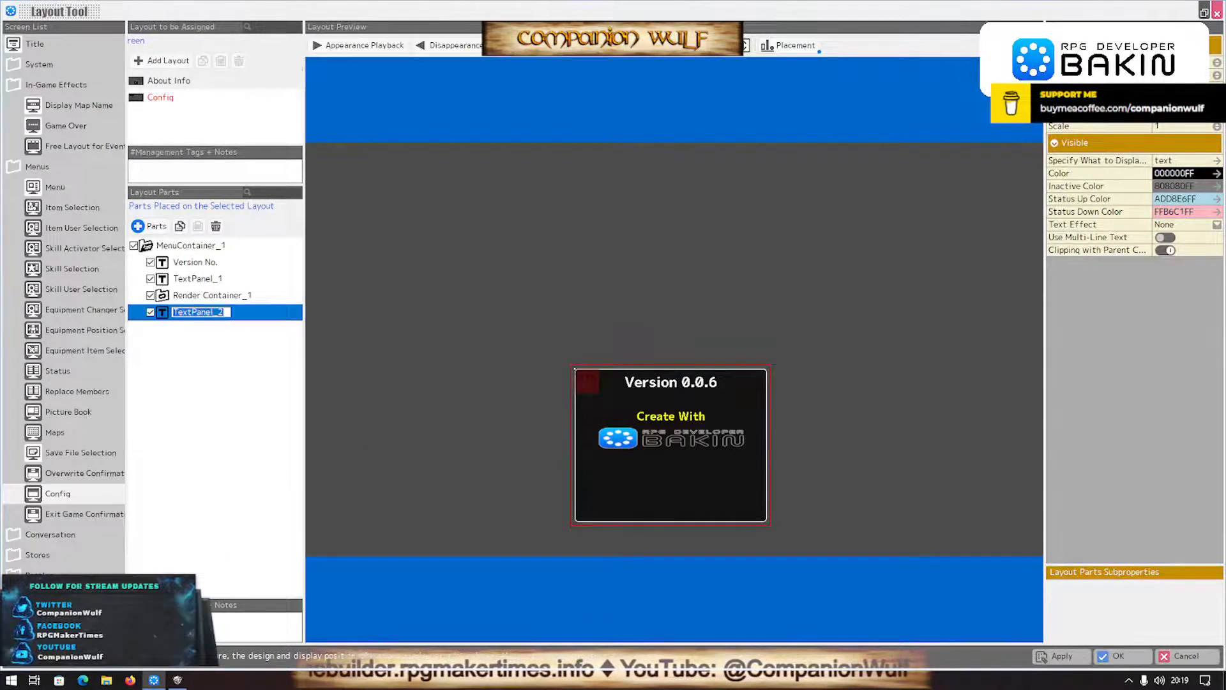
click(1185, 88)
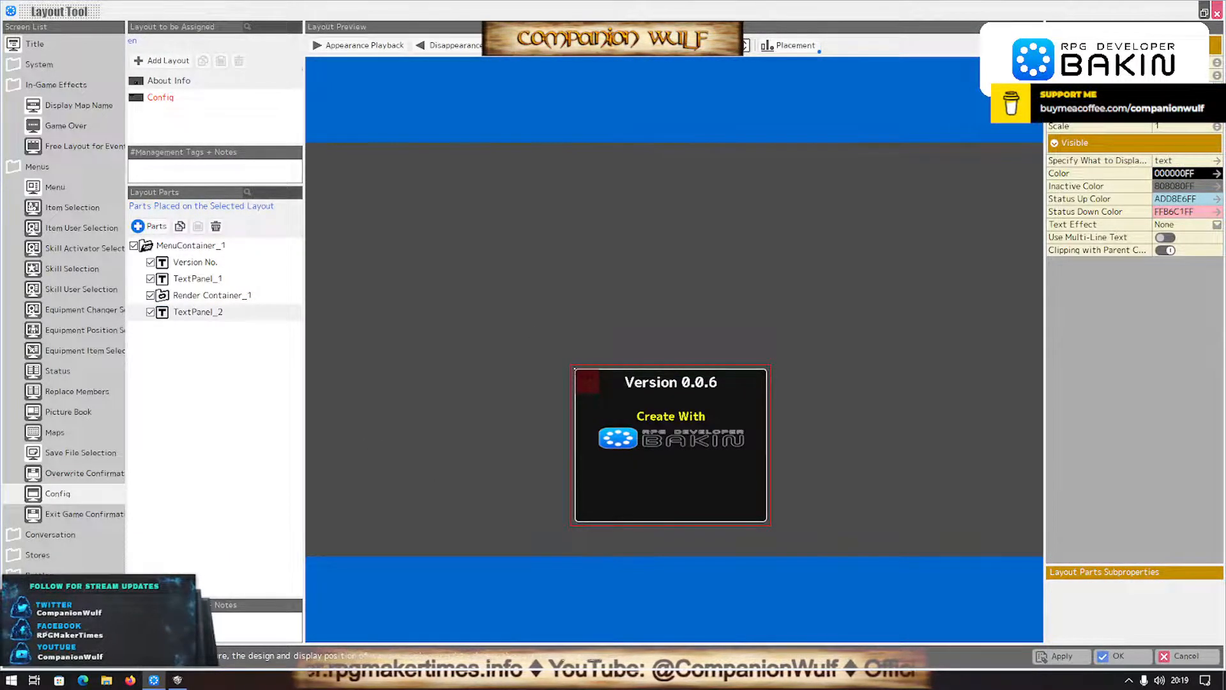
key(Return)
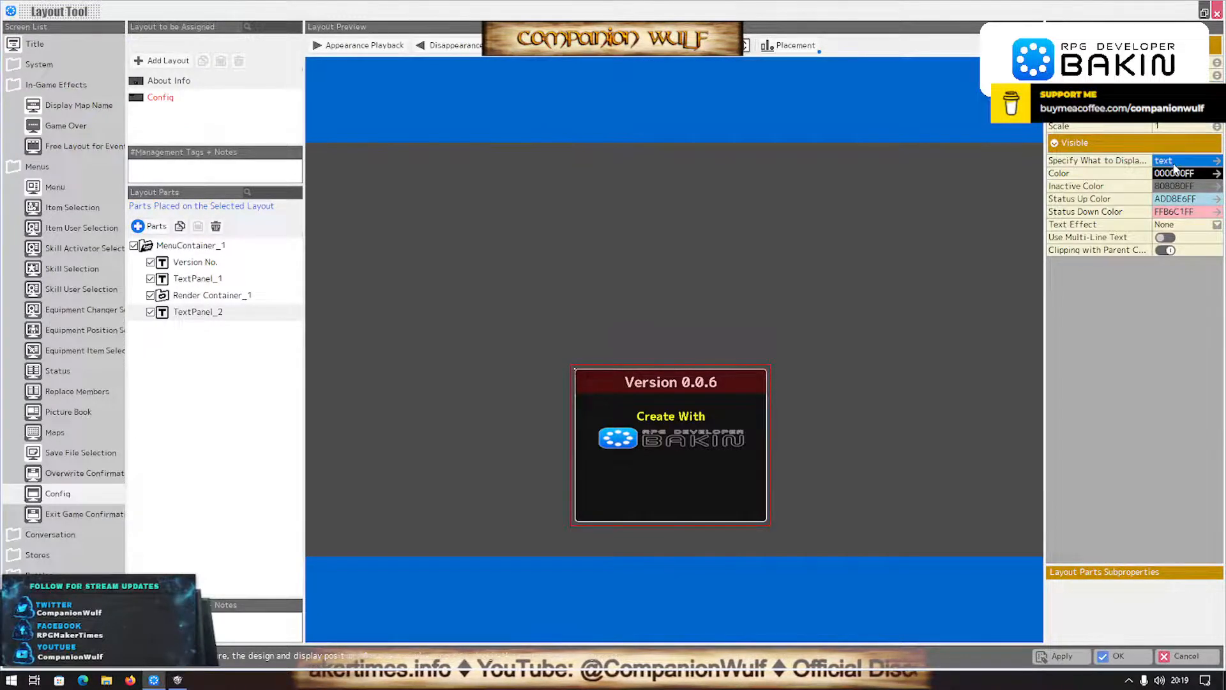
- Set the new text panel's display text to "© 2022, Companion Wulf"
click(1195, 160)
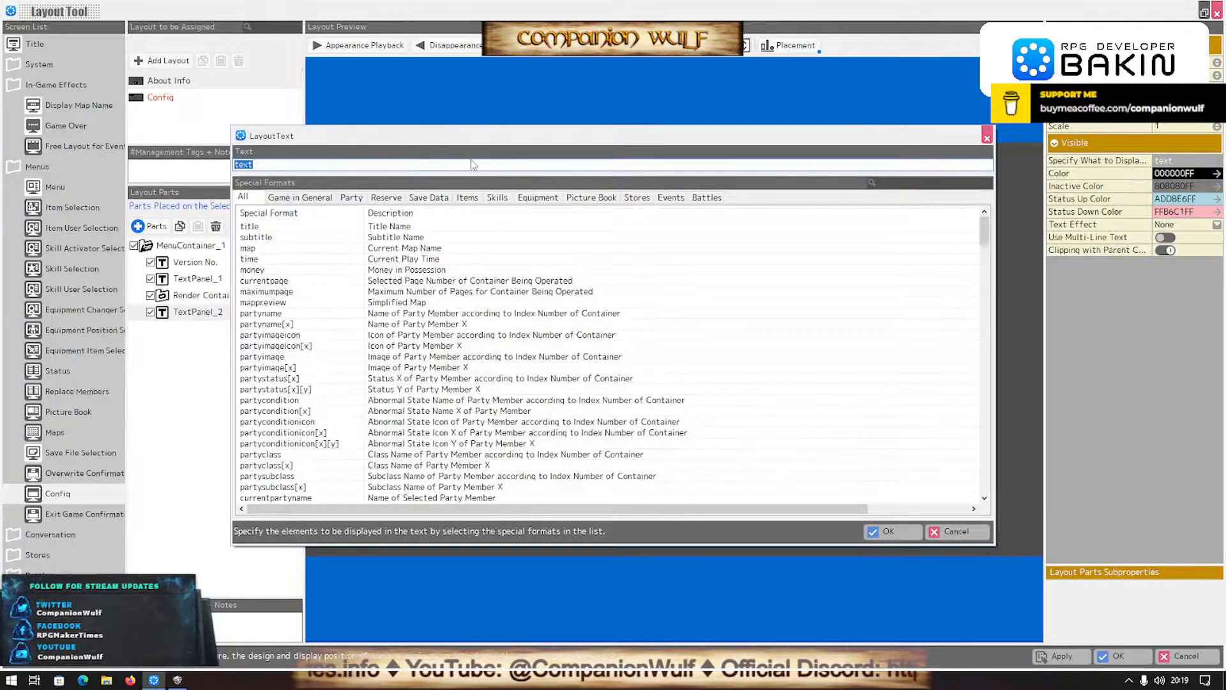
text(© )
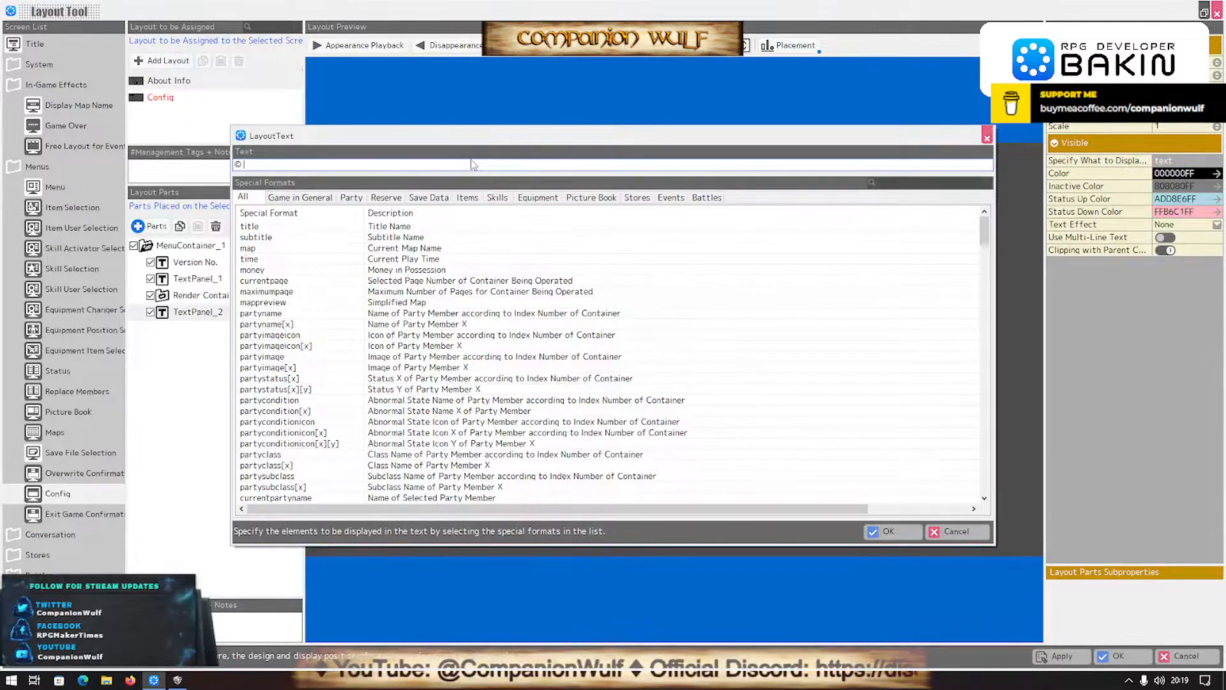
text(2022, )
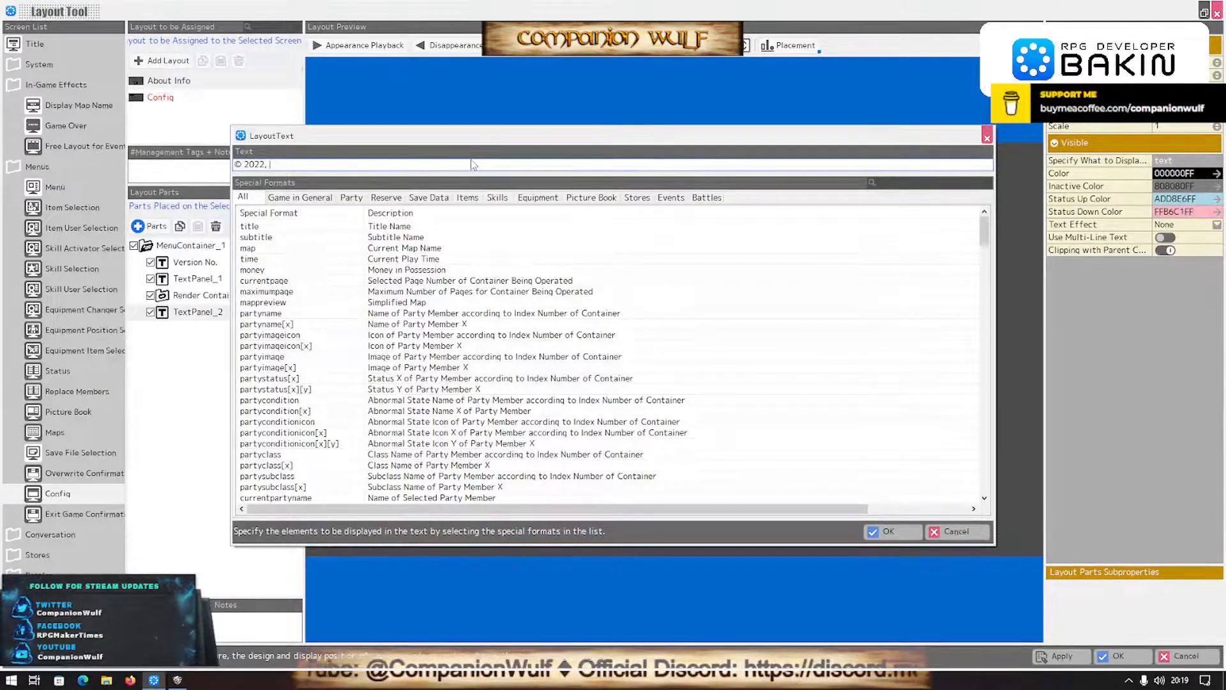
text(Companion Wulf)
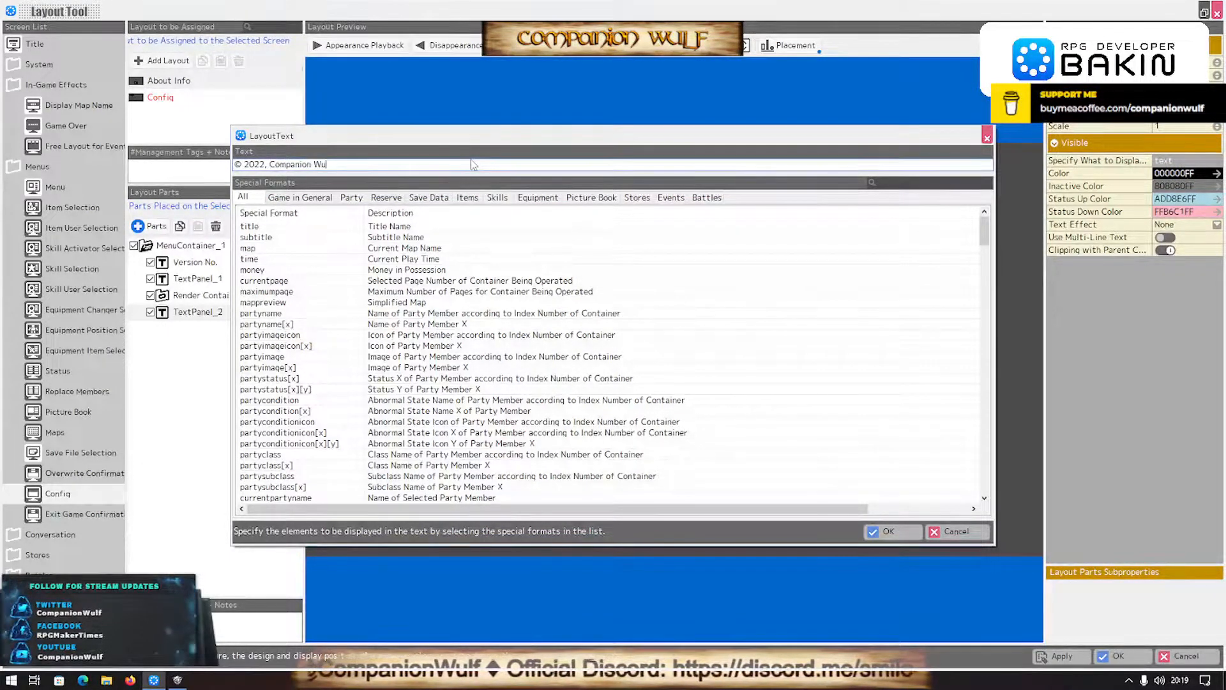
click(890, 531)
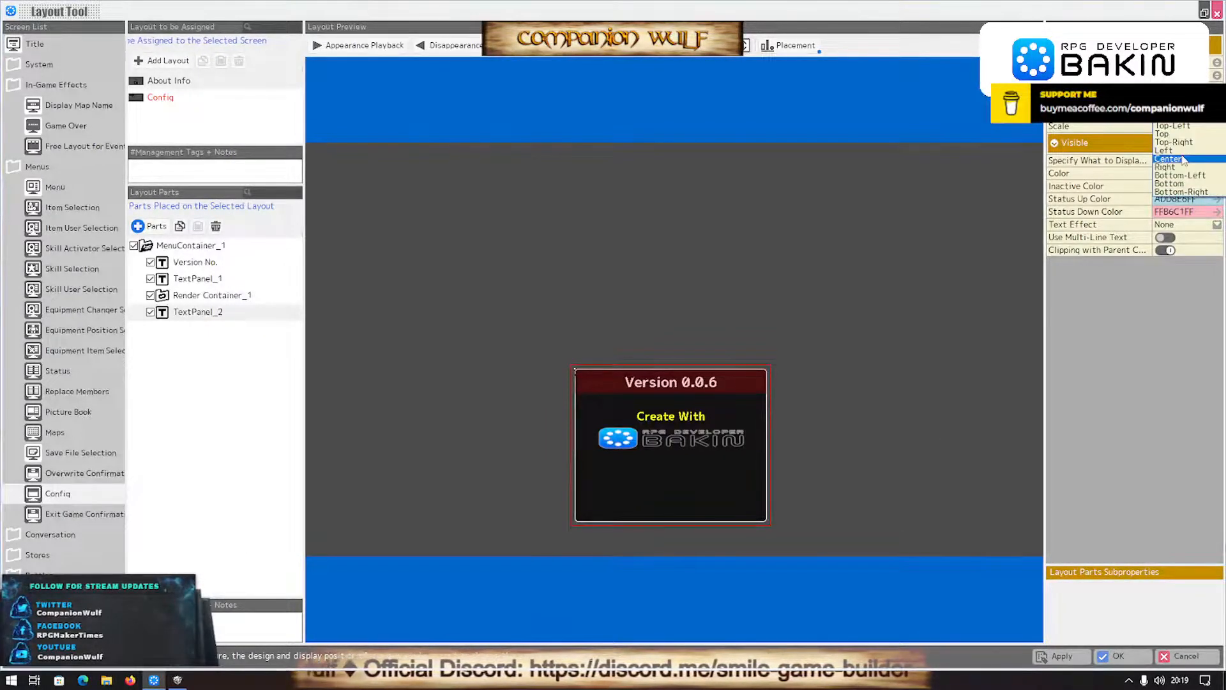
- Color the copyright text white and place it centred along the bottom of the window
click(1216, 174)
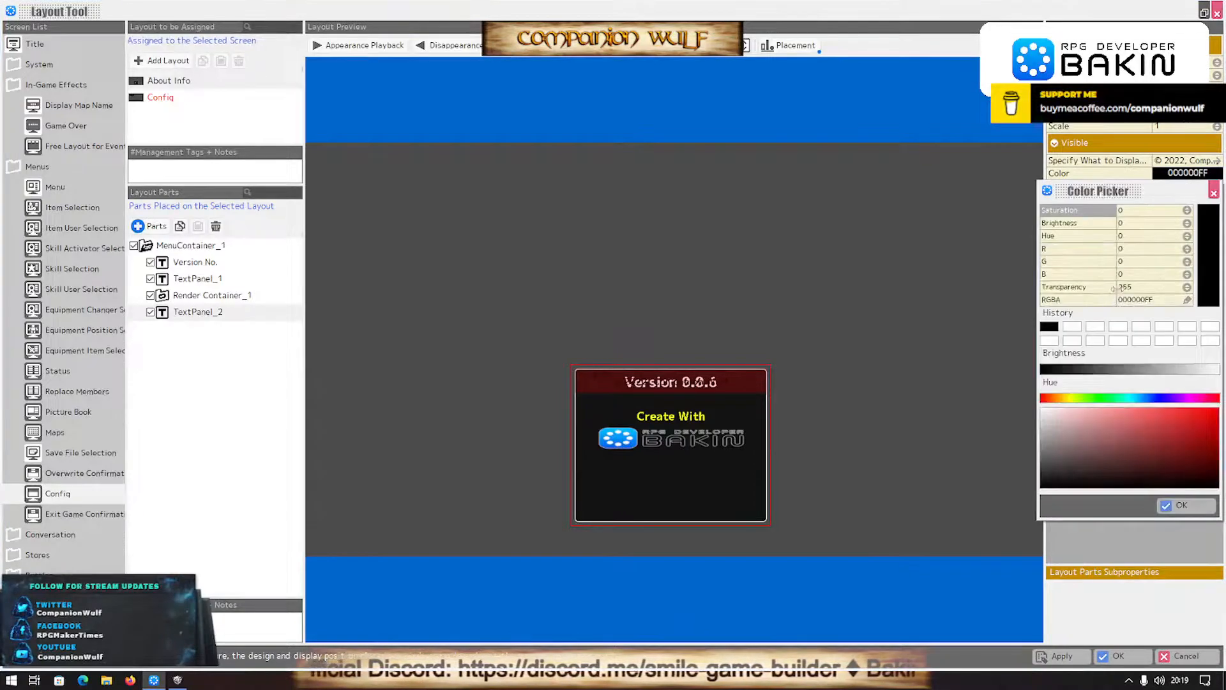
click(1183, 504)
drag(604, 381, 603, 512)
- Move the Bakin logo and the "Create With" text slightly down, and save the layout
click(617, 438)
drag(610, 450, 610, 465)
click(618, 419)
drag(618, 419, 618, 430)
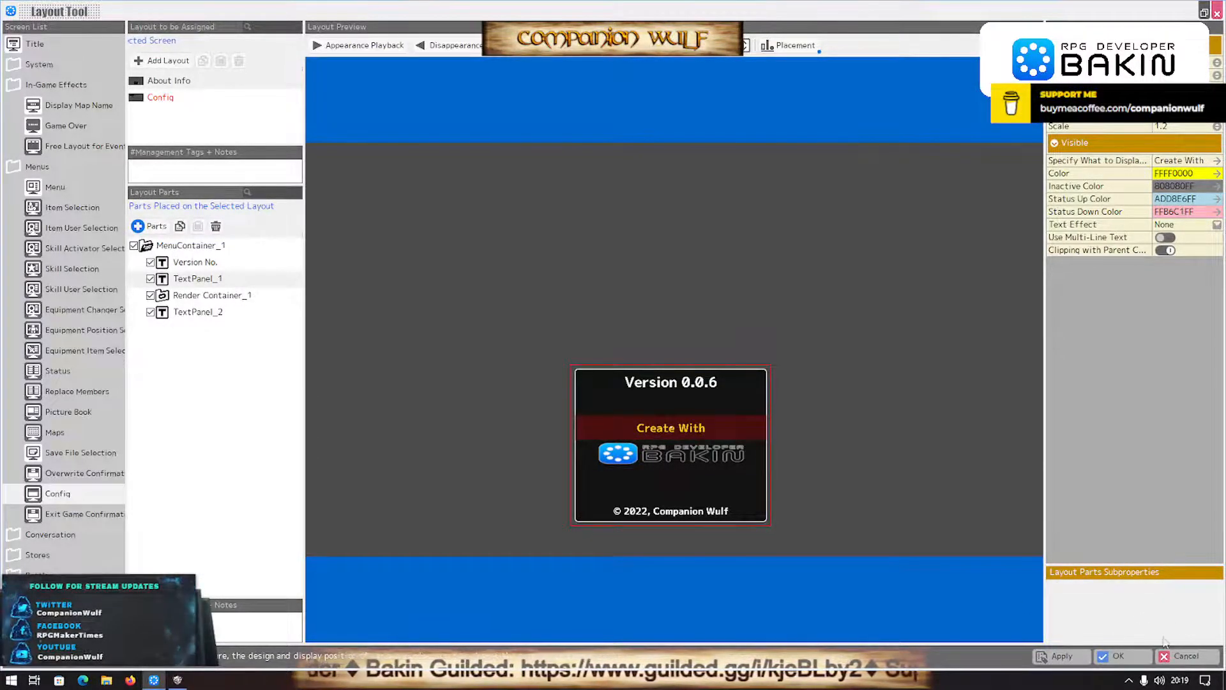
click(1112, 660)
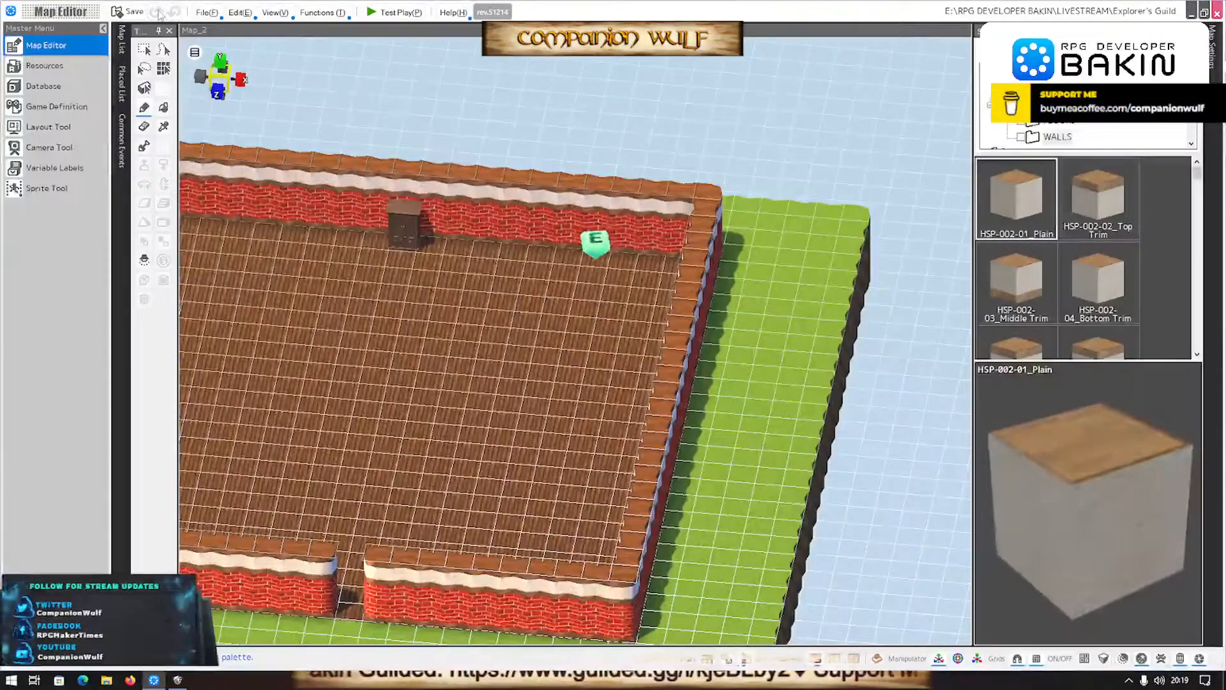
- Test play the game, check the About Info window from the title menu, and close the player
click(386, 19)
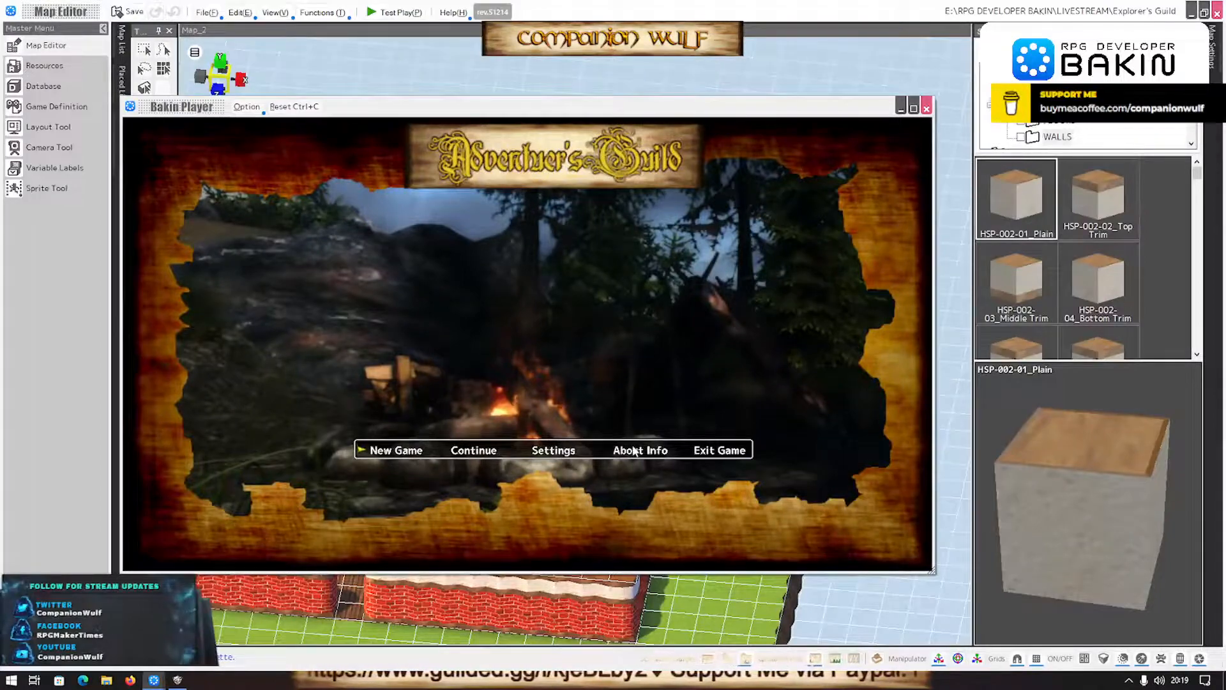
click(634, 451)
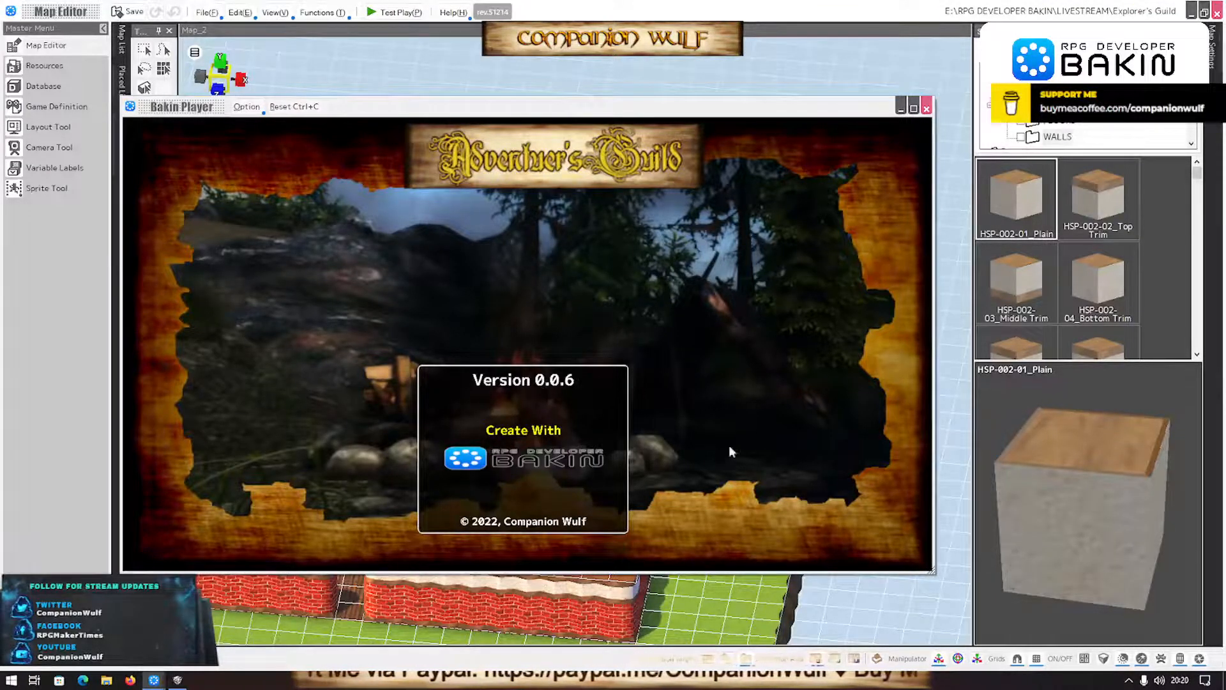
click(926, 109)
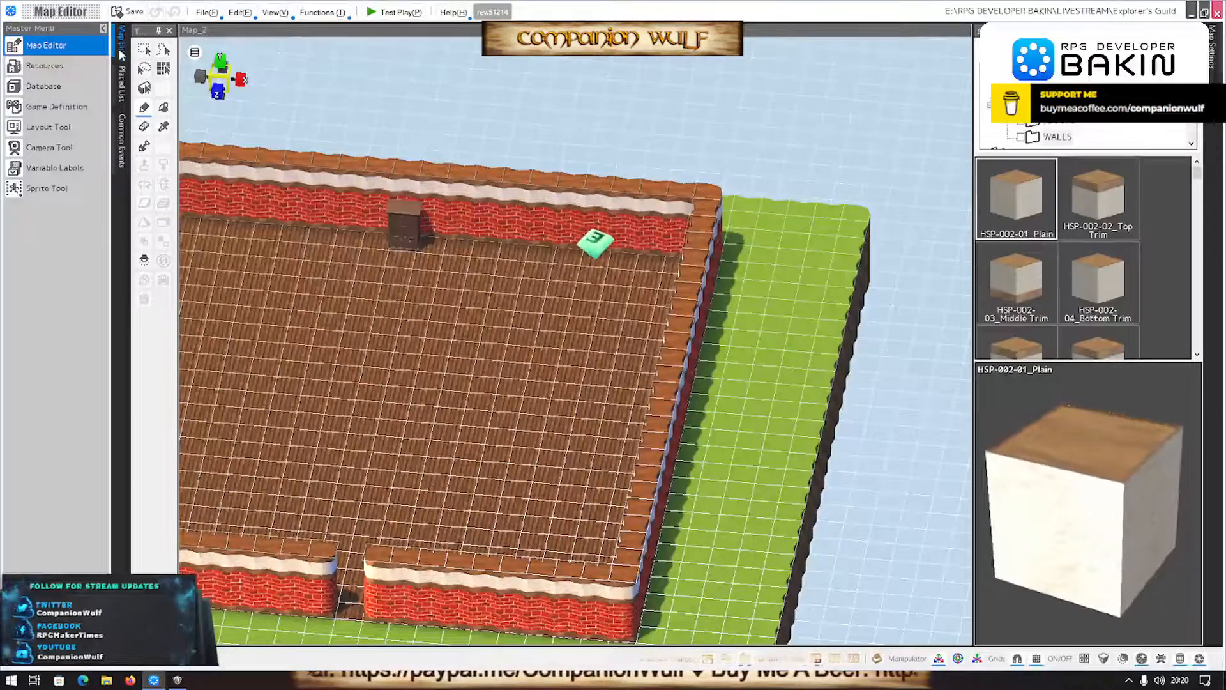
- Open the SYSTEM: Variables Setup common event for editing
click(122, 125)
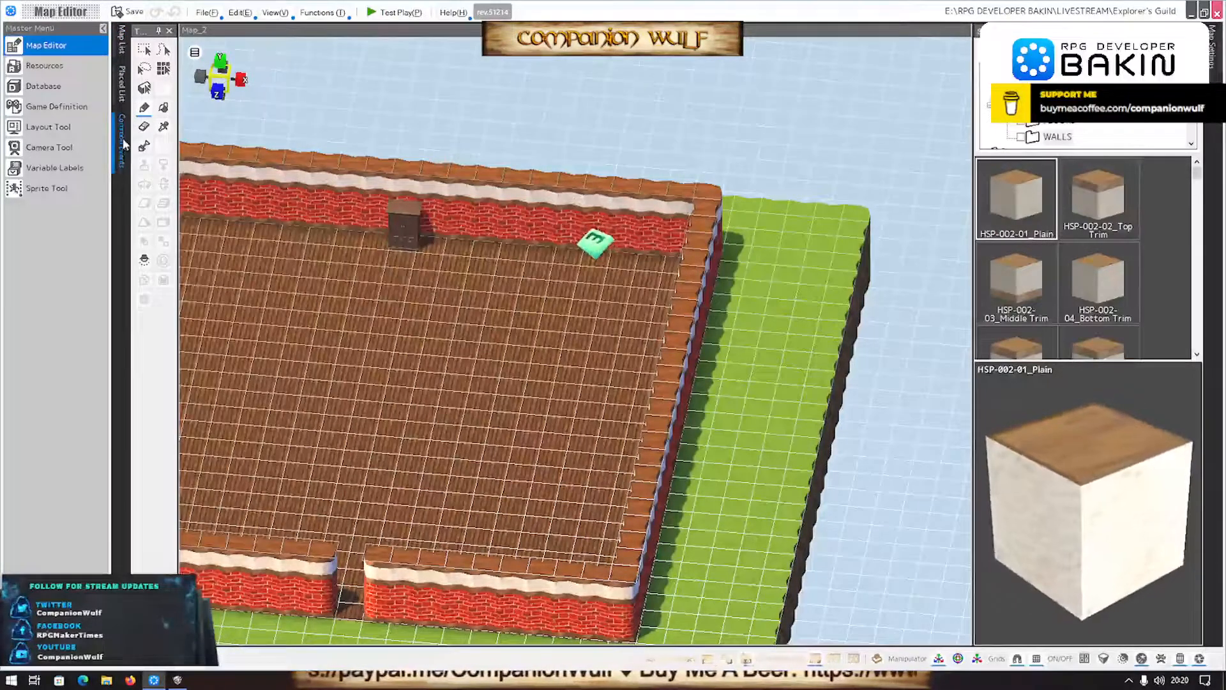
double_click(162, 76)
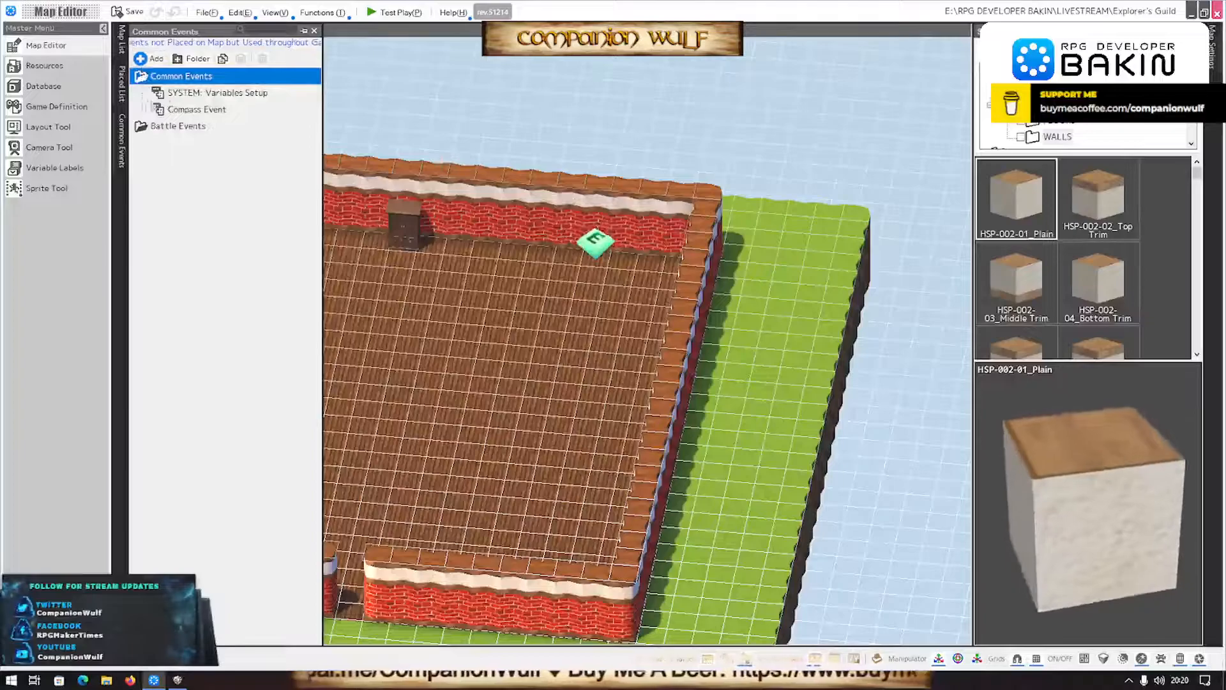
double_click(192, 93)
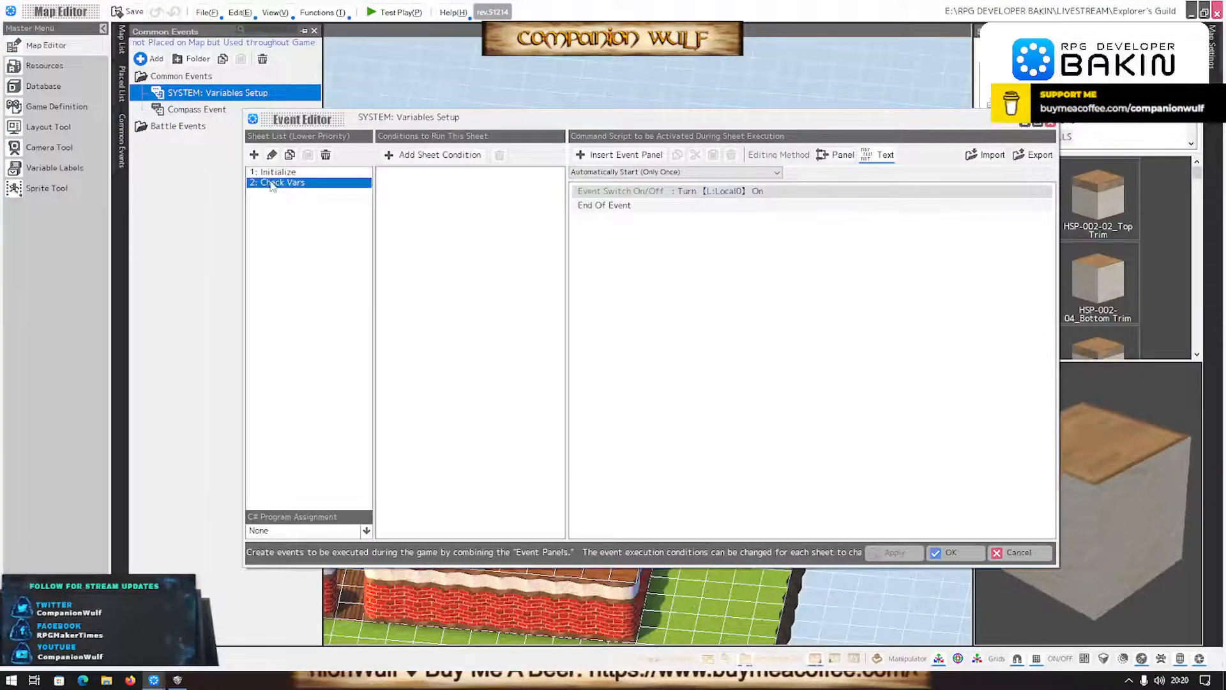
- Create a value variable named Version through a Variable Box Assignment and Calculation command in the Initialize sheet, and discard the command itself
double_click(632, 207)
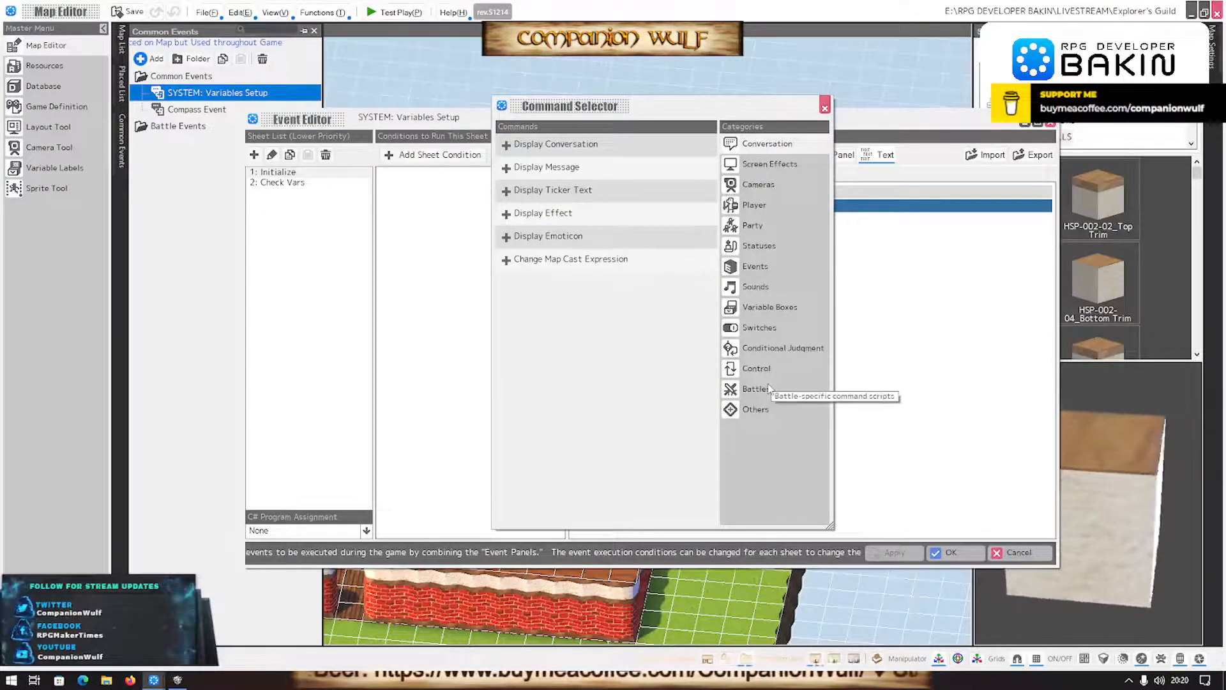
click(765, 309)
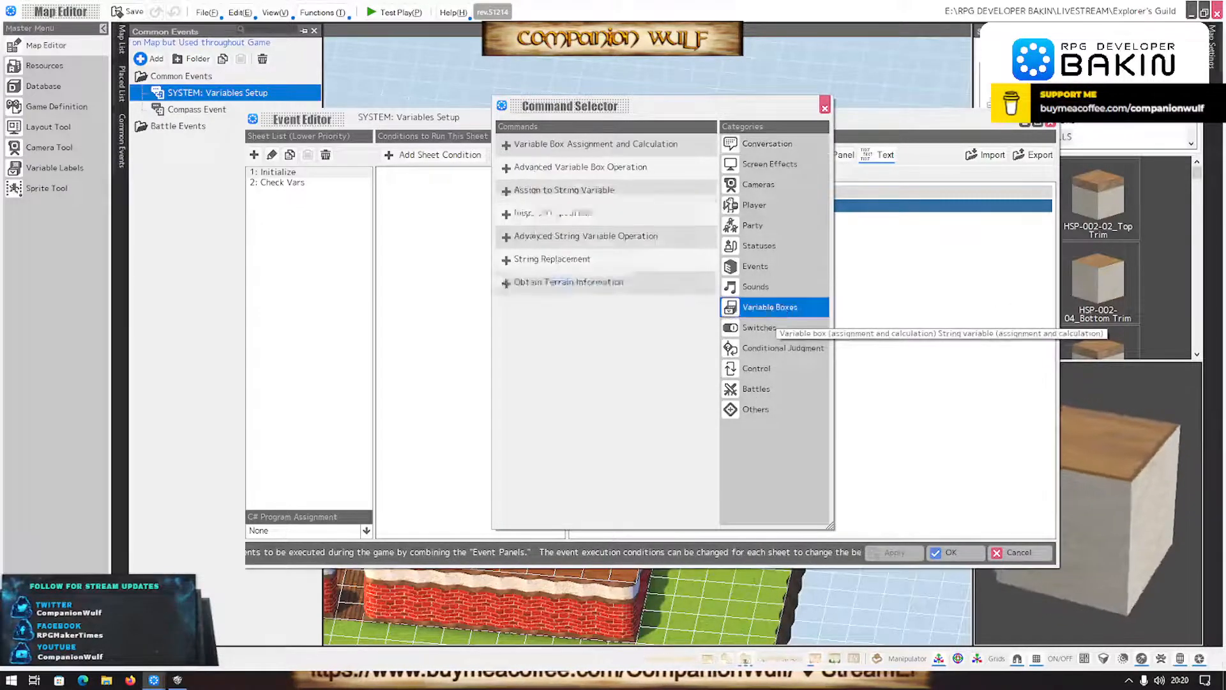
click(575, 145)
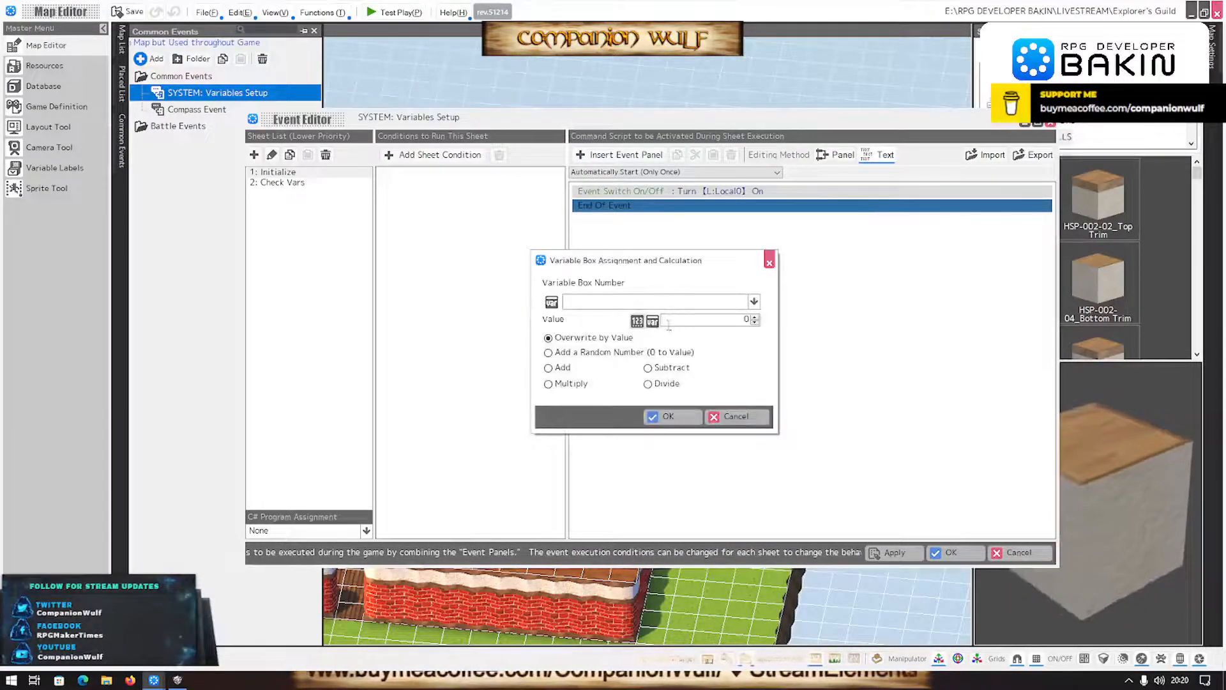
click(695, 303)
click(583, 320)
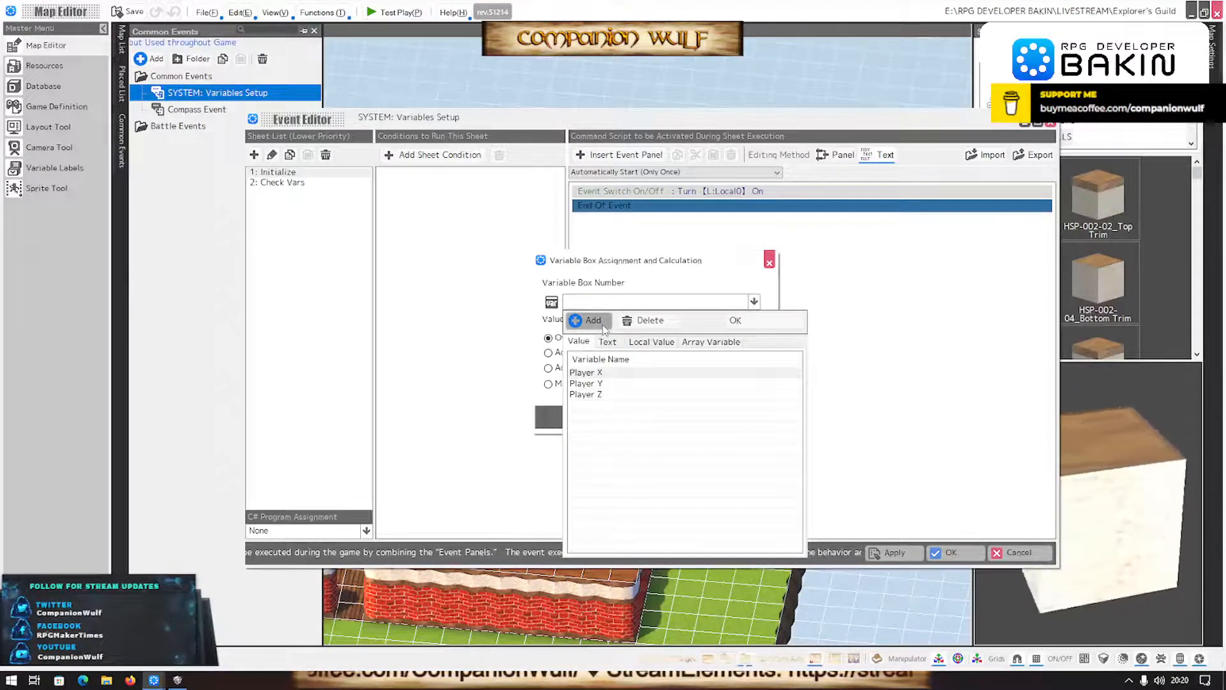
double_click(588, 406)
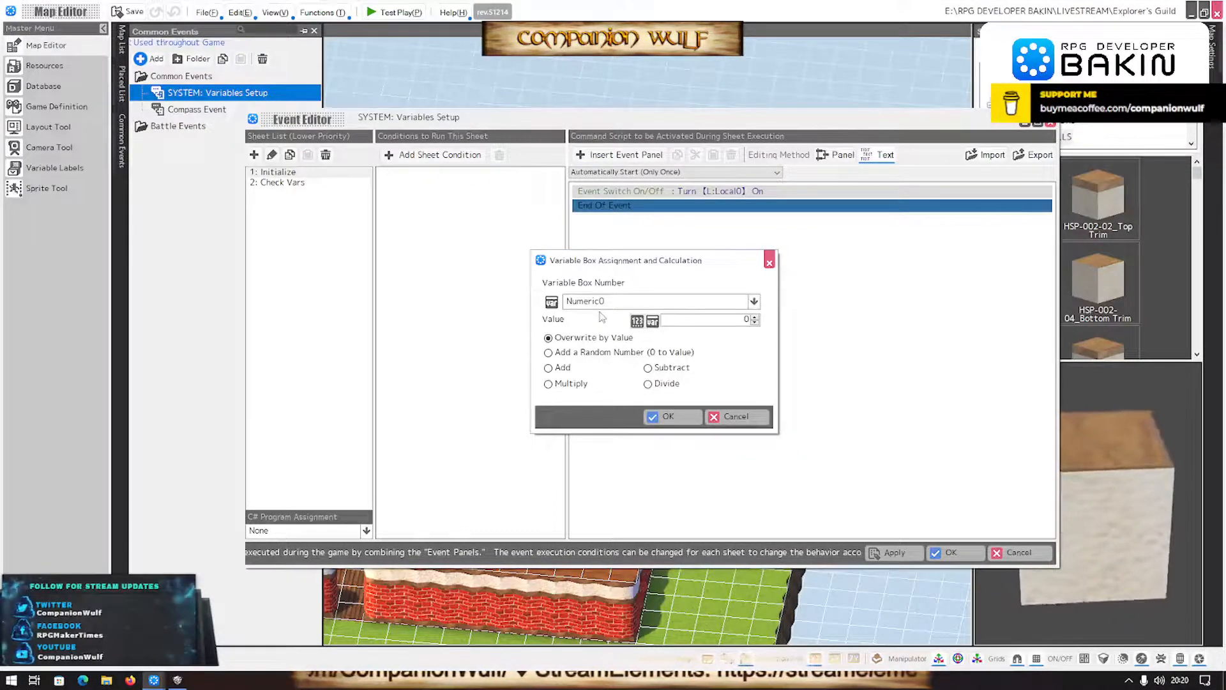
click(621, 302)
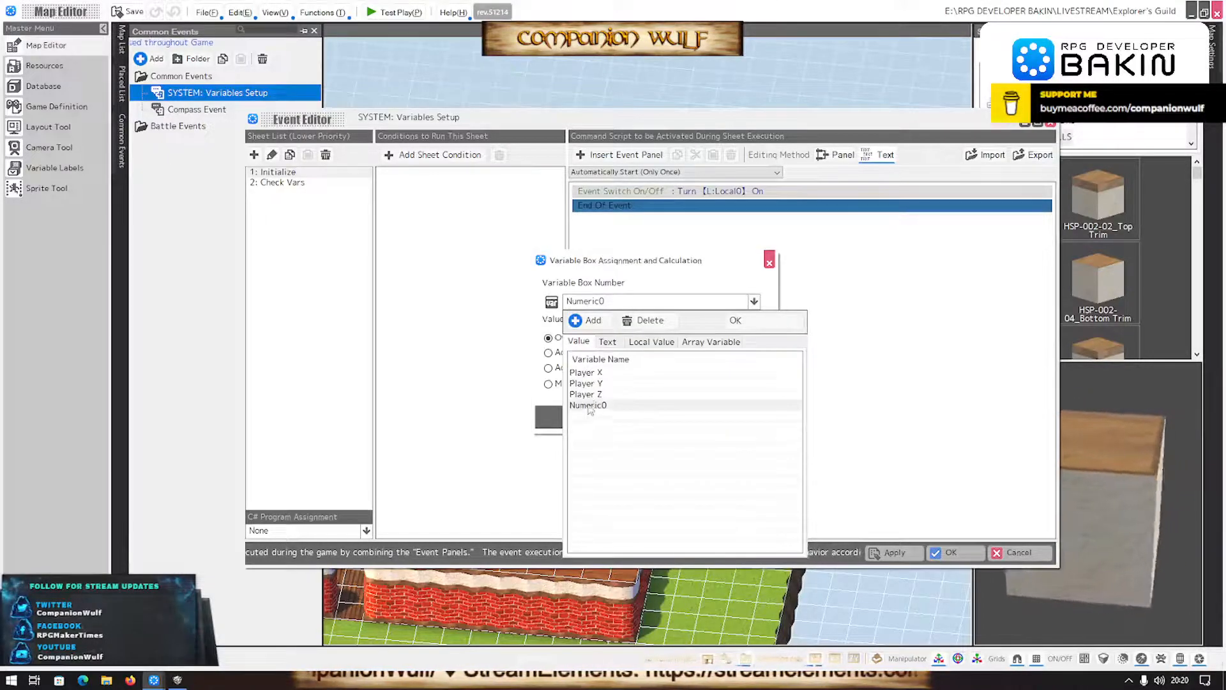
click(587, 405)
click(589, 406)
text(Version)
key(Return)
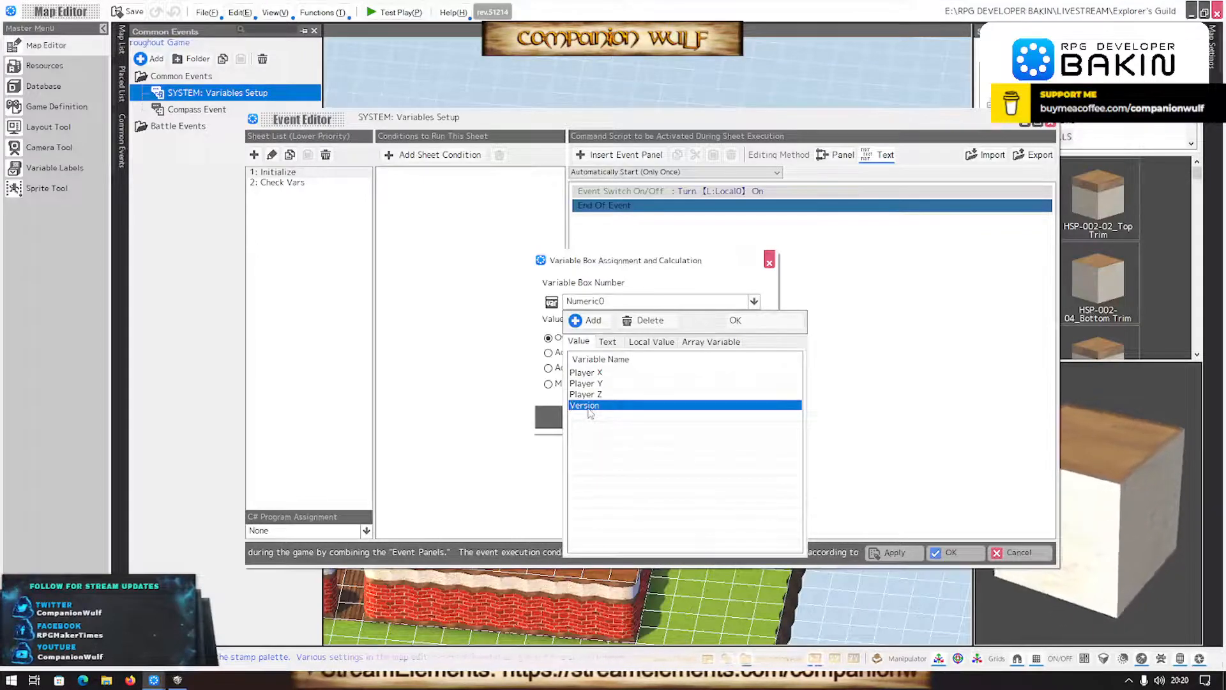
click(734, 319)
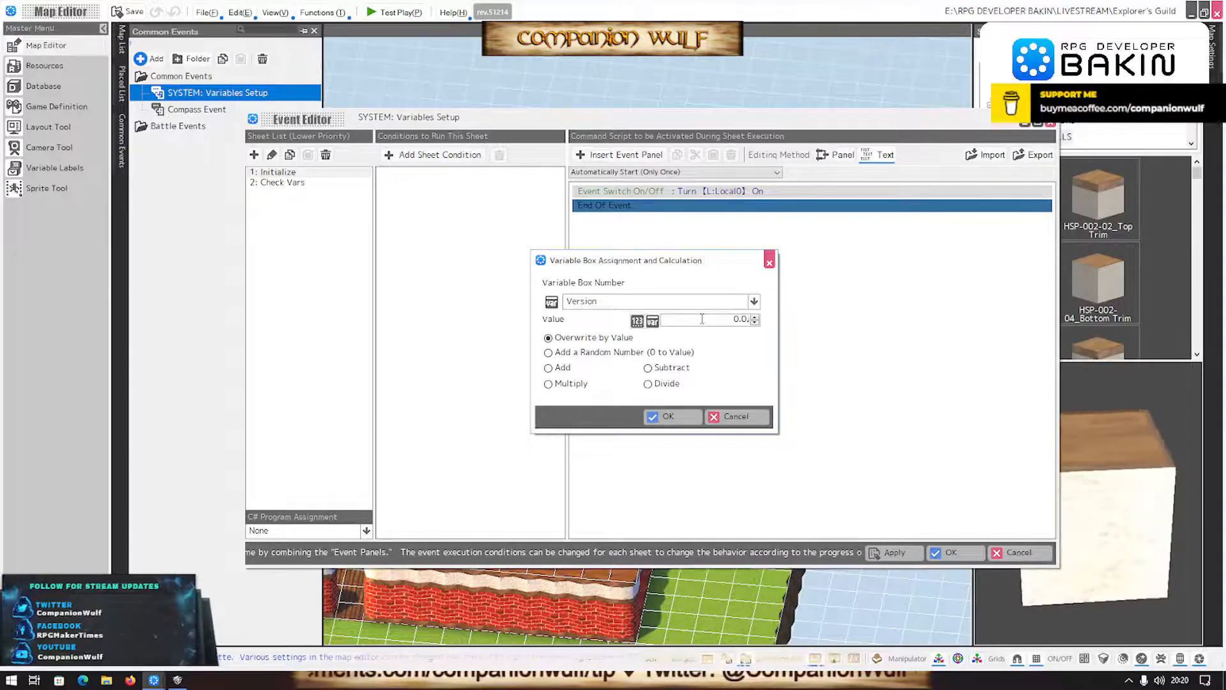
click(737, 415)
- Start an Advanced Variable Box Operation at the end of the Initialize sheet with Version as its target
double_click(668, 224)
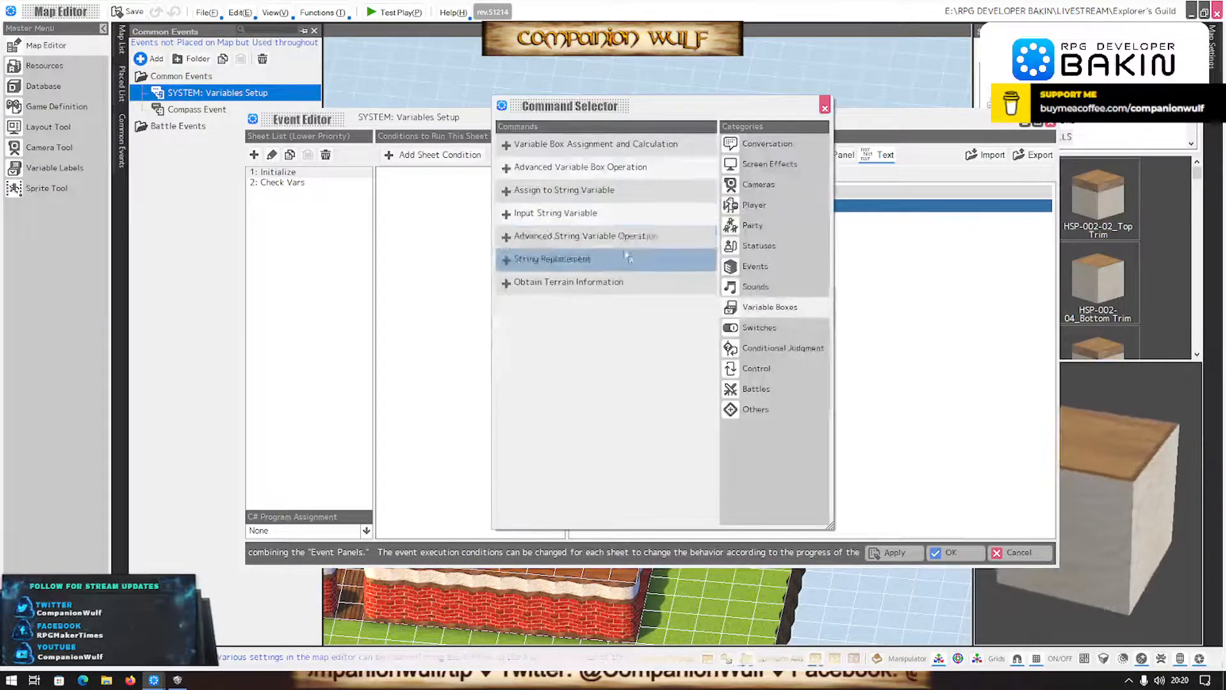
double_click(579, 168)
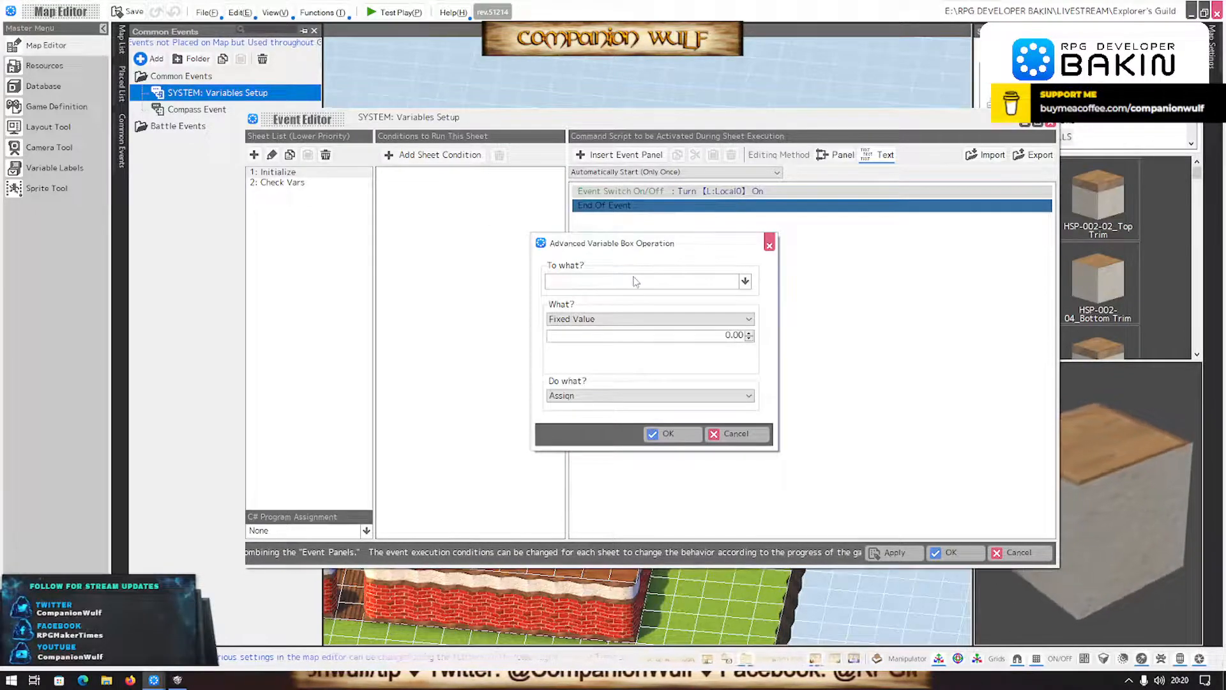
click(636, 281)
click(578, 384)
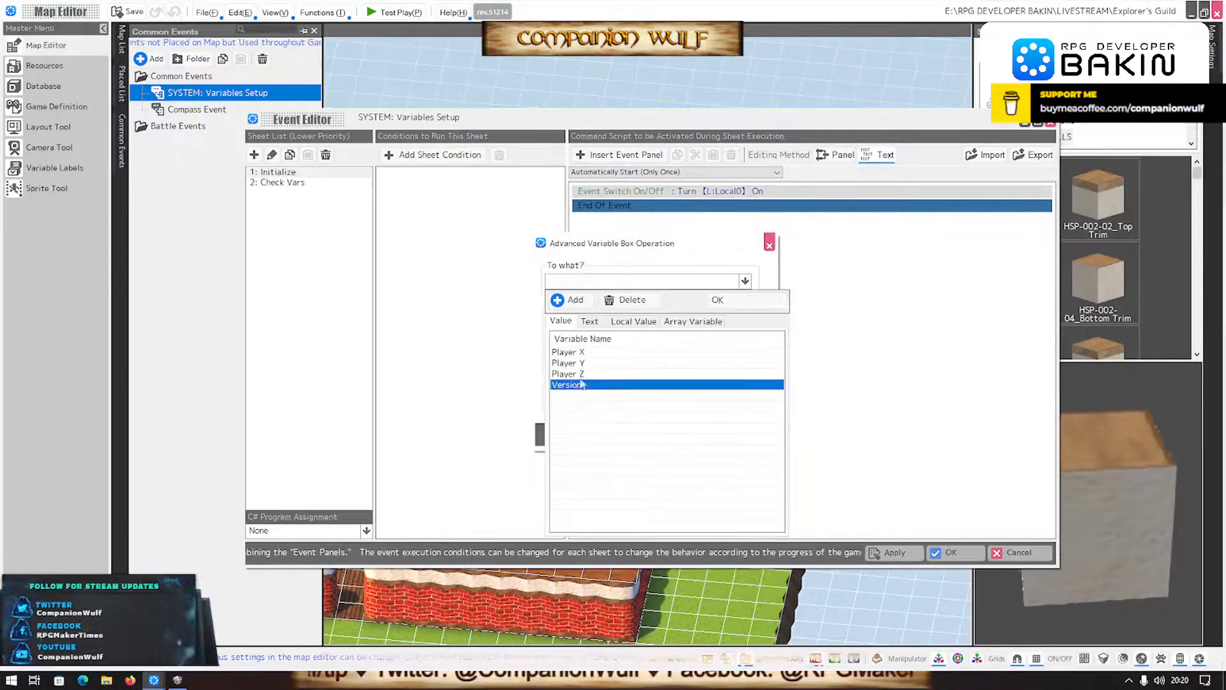
click(715, 300)
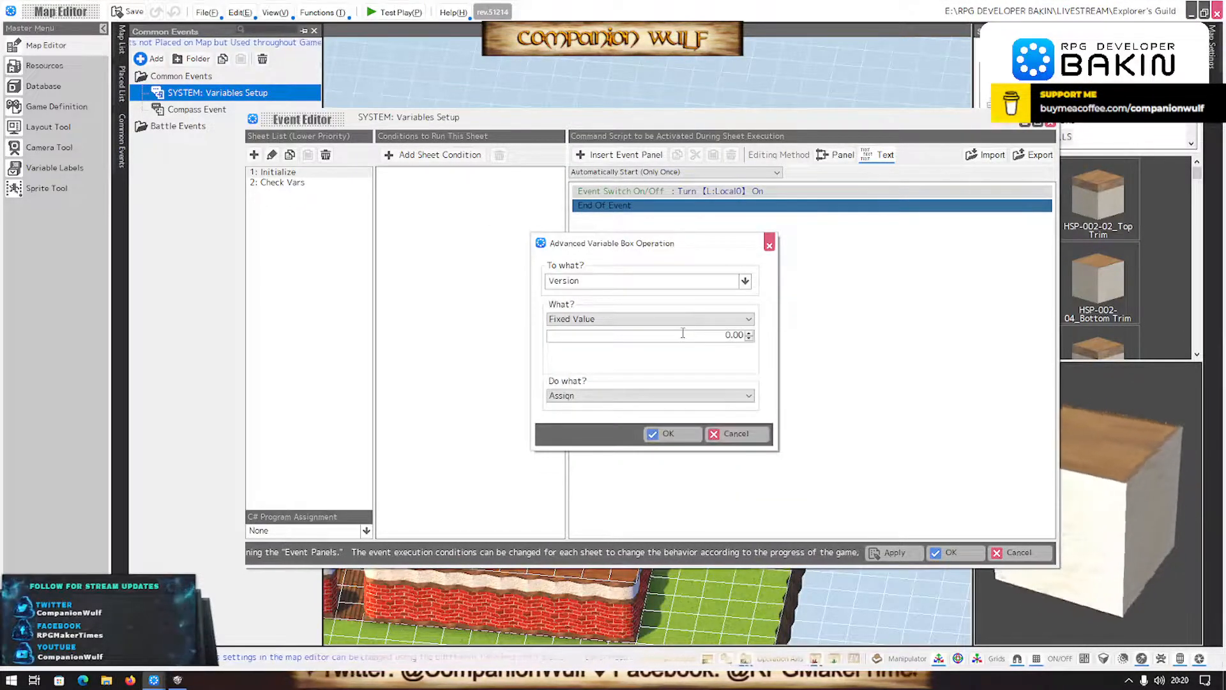
- Assign the fixed value 0.06 to the Version variable and save the common event
double_click(728, 335)
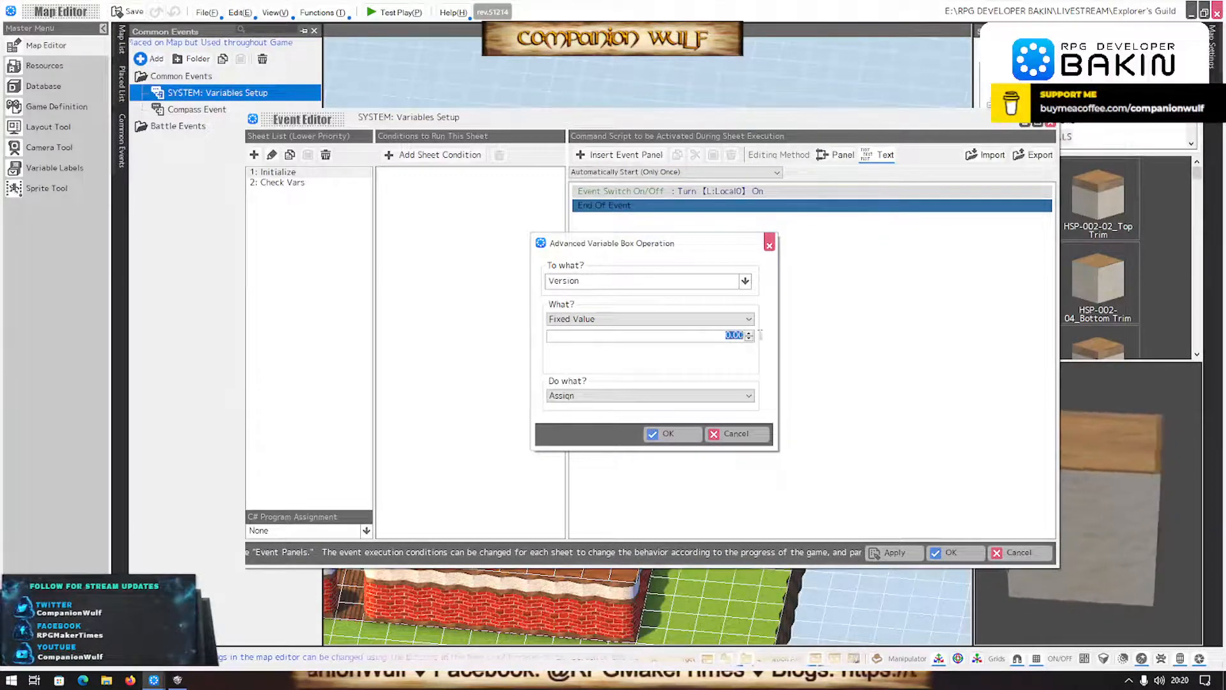
text(1.0)
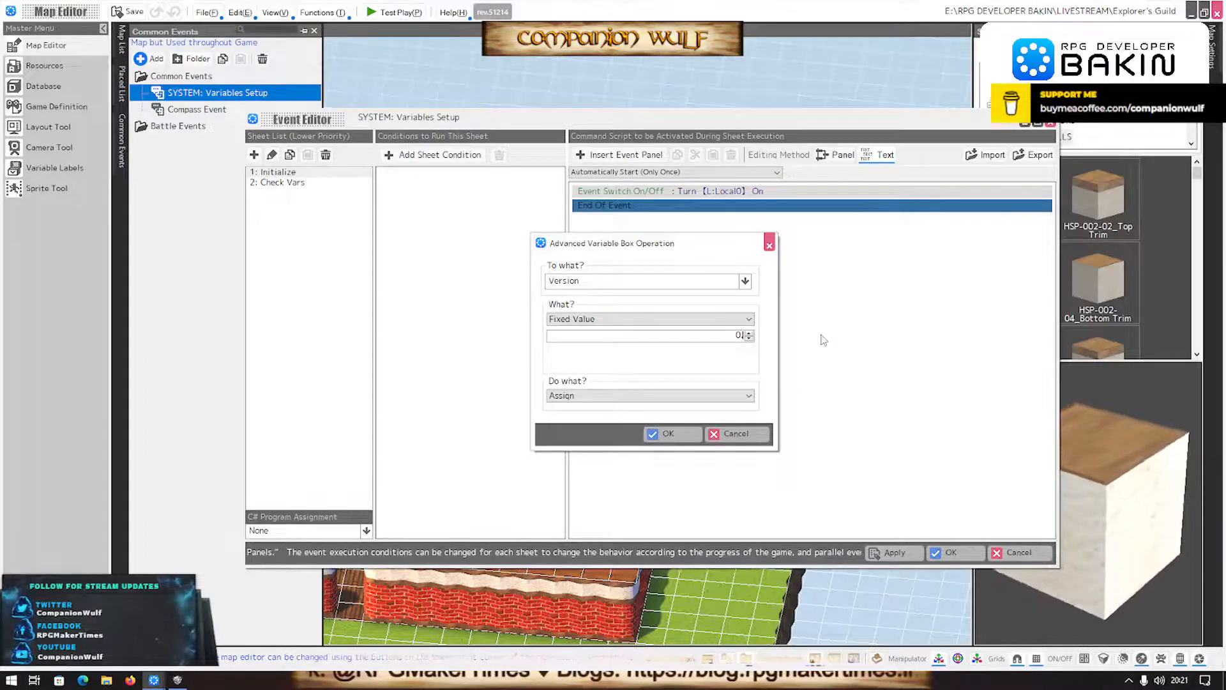
text(.)
key(Return)
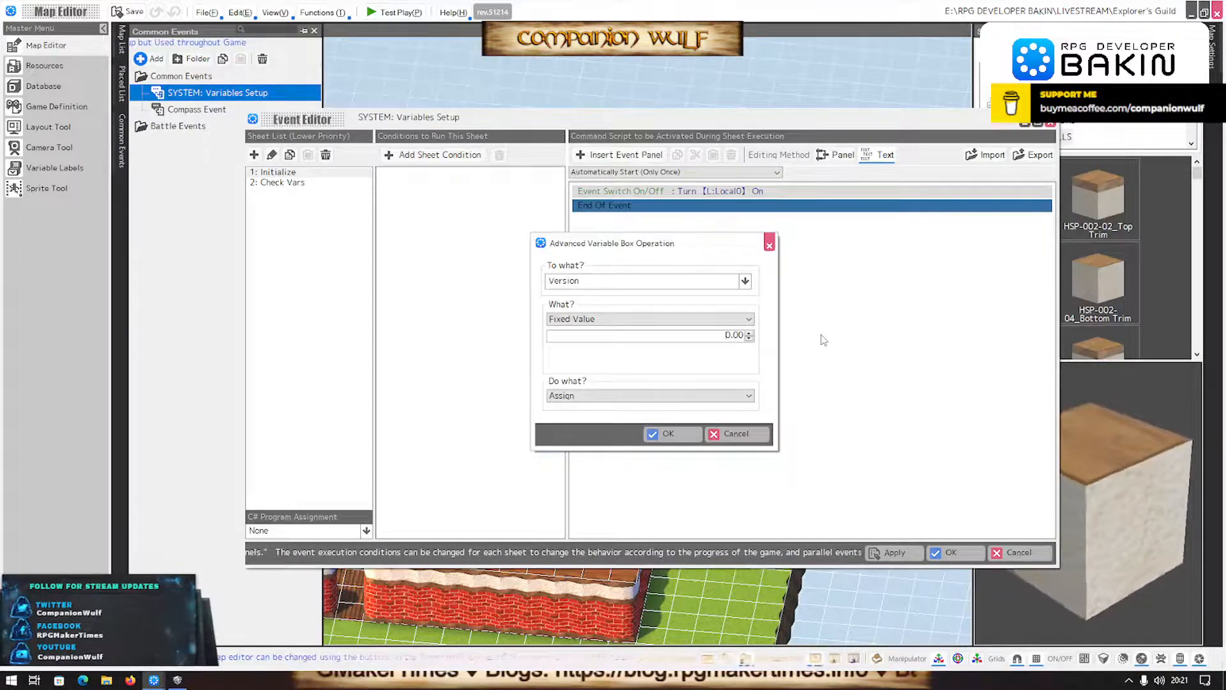
click(749, 332)
click(749, 338)
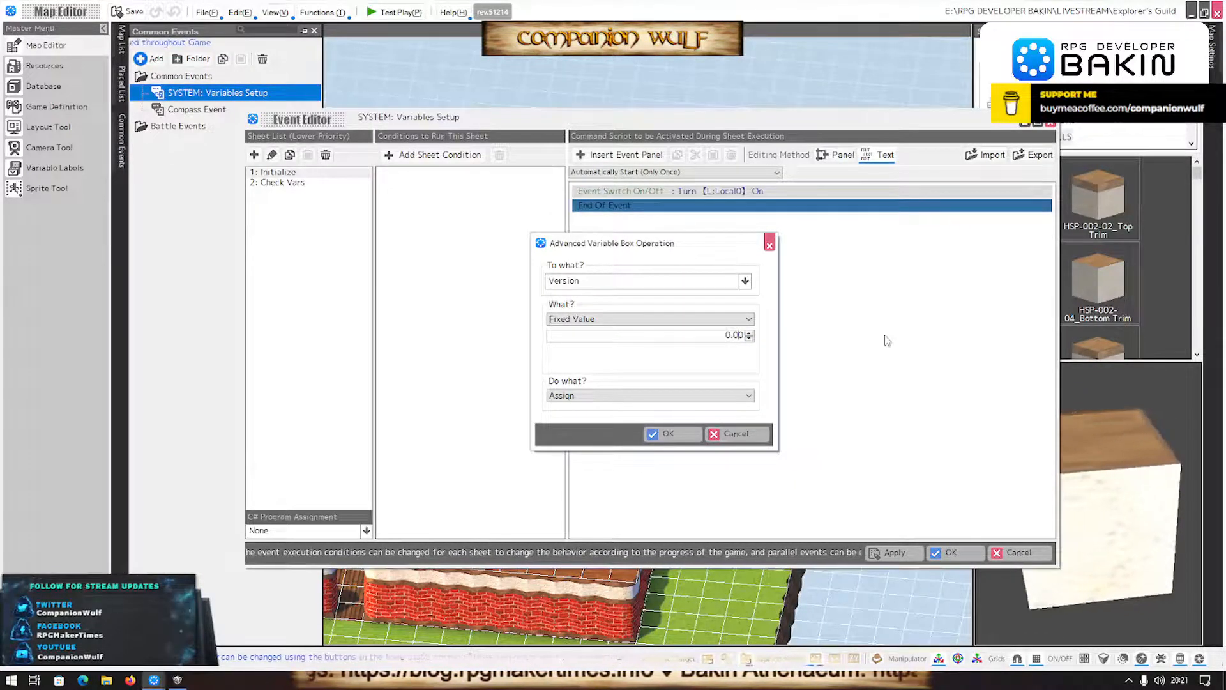
key(BackSpace)
text(6)
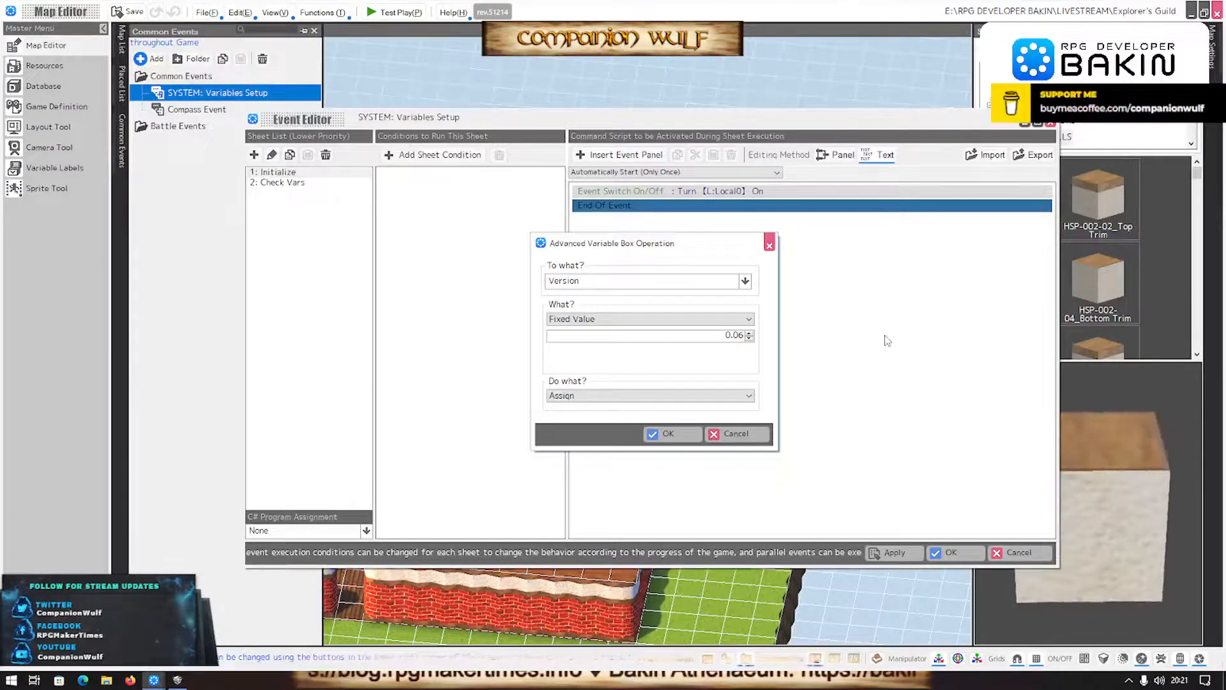
click(668, 434)
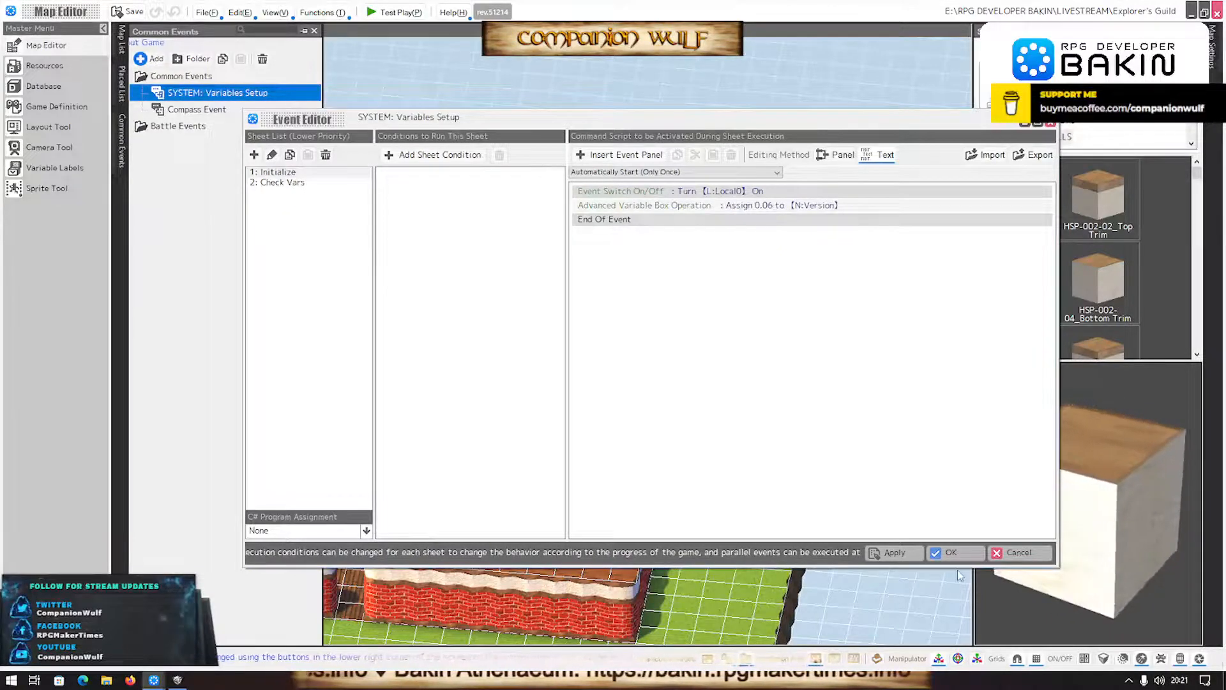
click(950, 552)
- In the About Info layout, rename the TextPanel_1 part as Created With
click(63, 128)
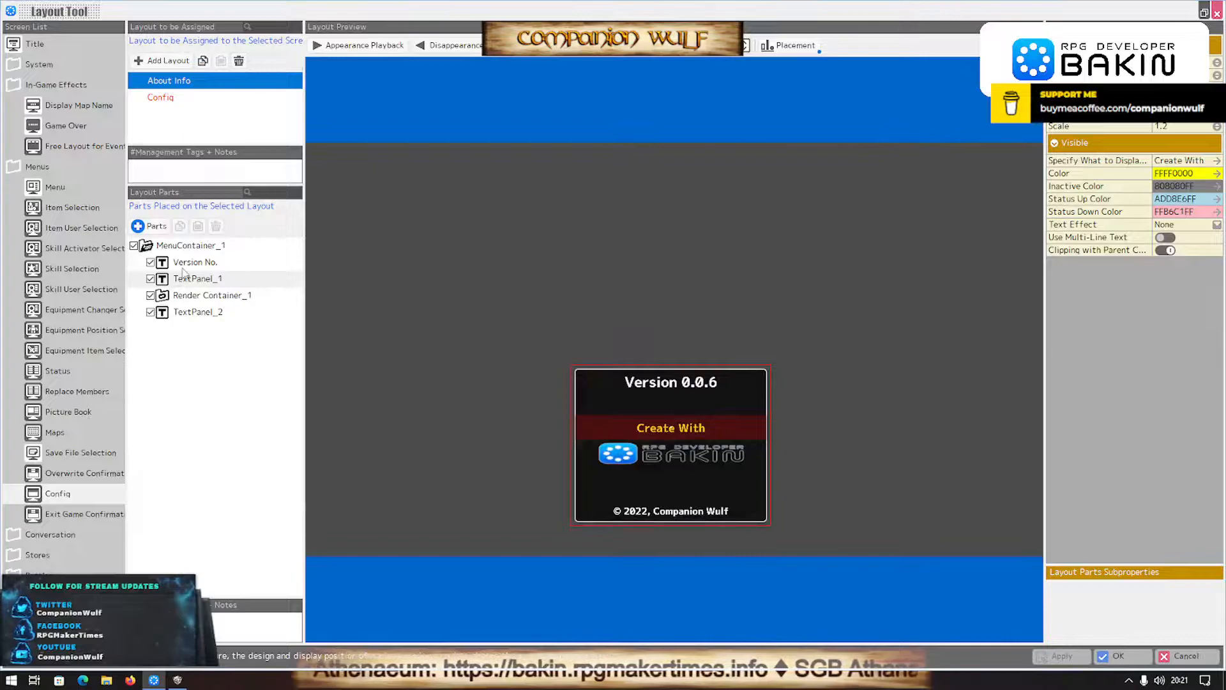
click(193, 262)
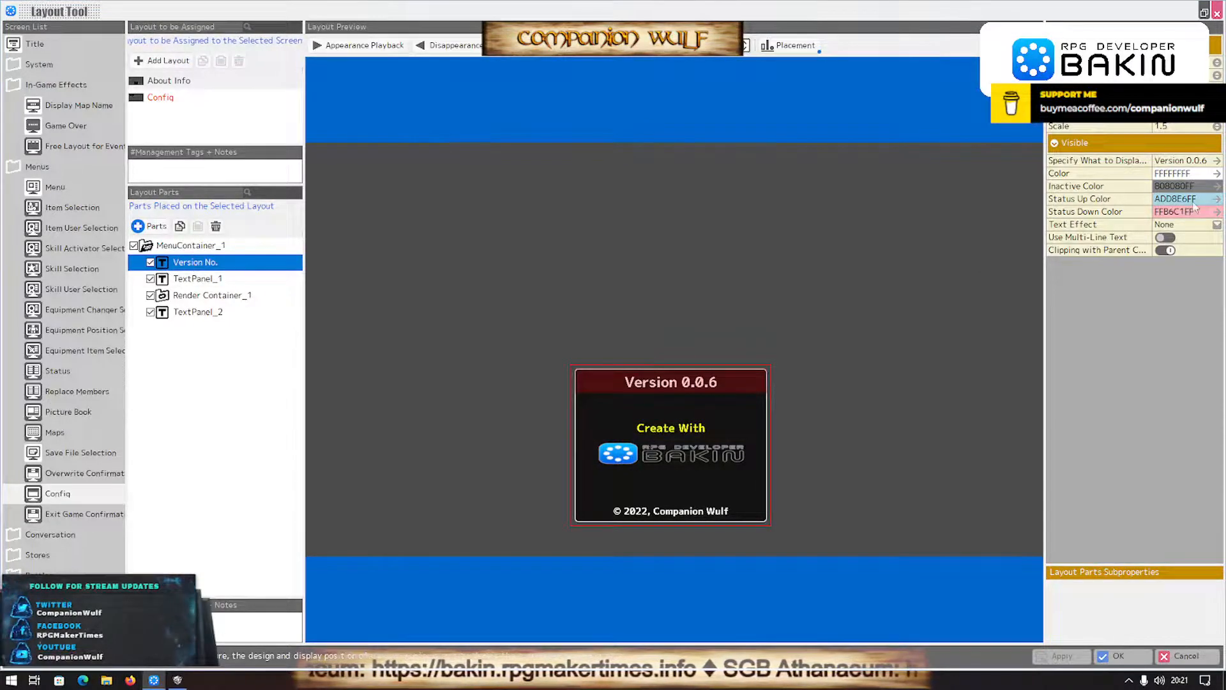
click(184, 277)
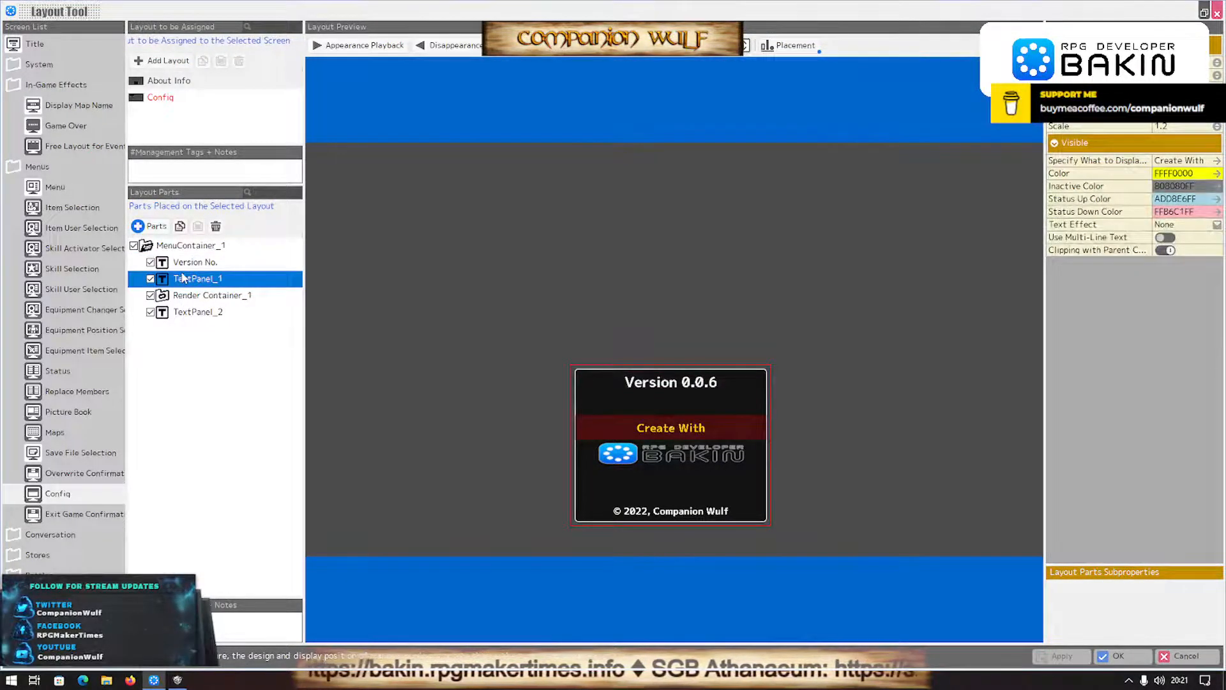
click(184, 278)
text(Created With)
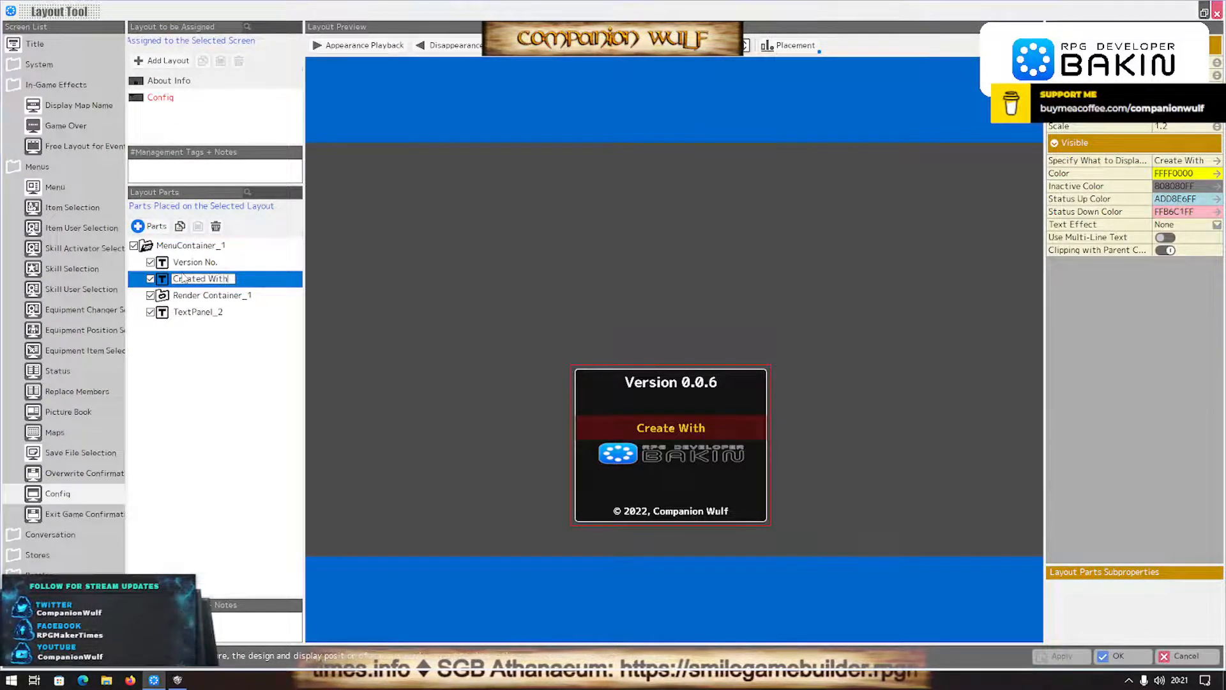
key(Return)
- Rename the Render Container_1 part as RDB Logo and the TextPanel_2 part as Copyright
click(207, 296)
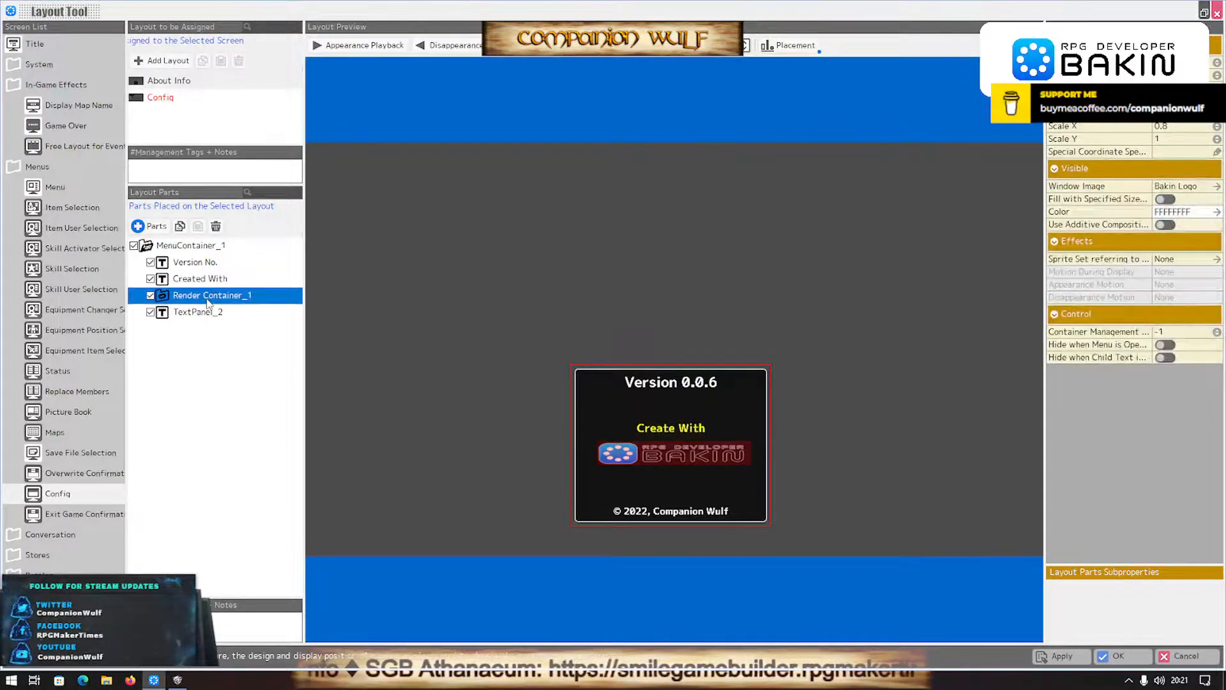
click(207, 297)
text(RDB Logo)
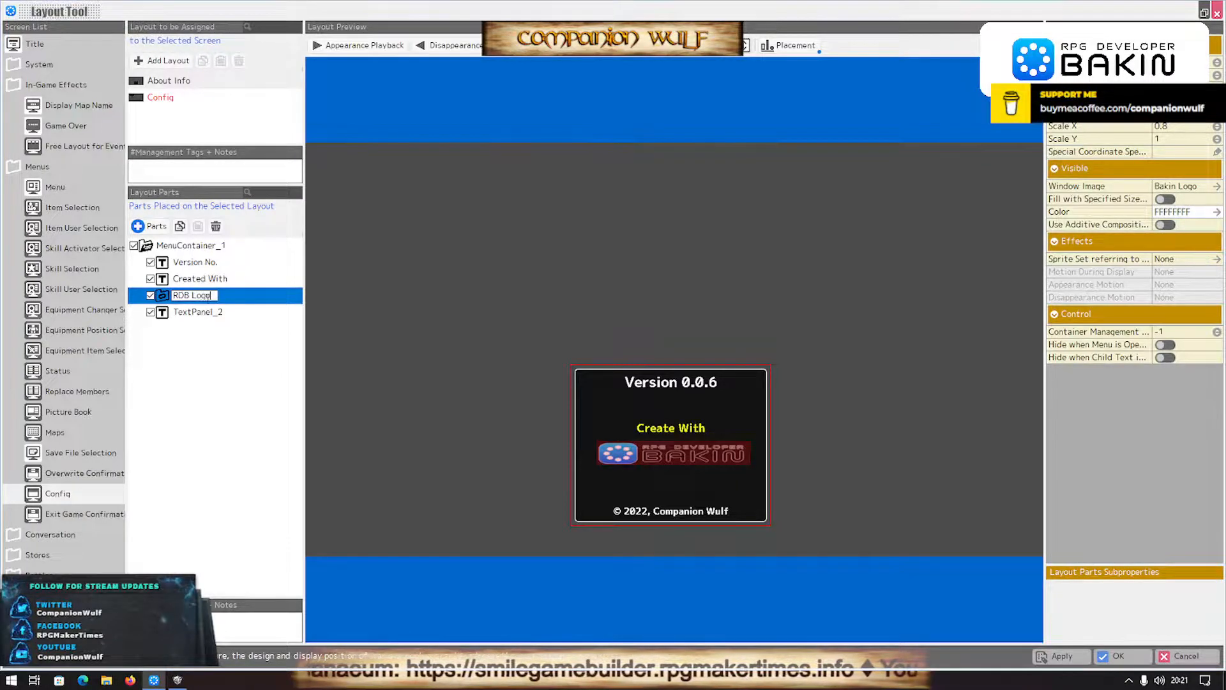
key(Return)
click(198, 311)
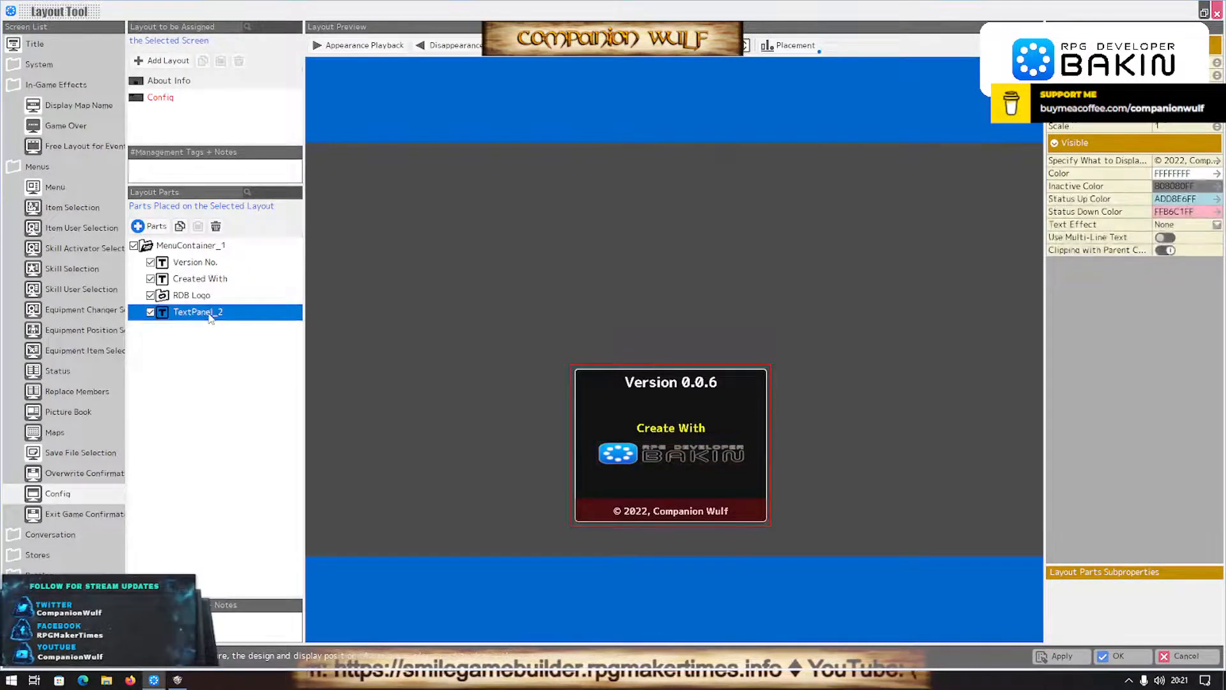
click(210, 313)
text(Copyright)
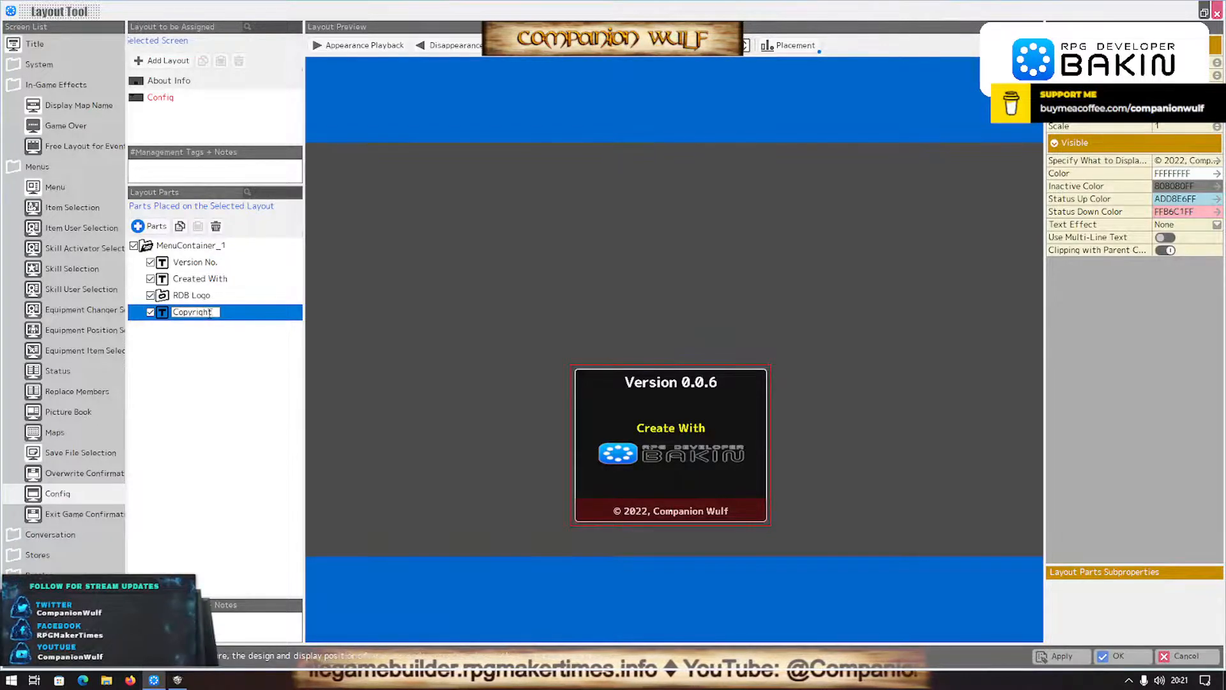
key(Return)
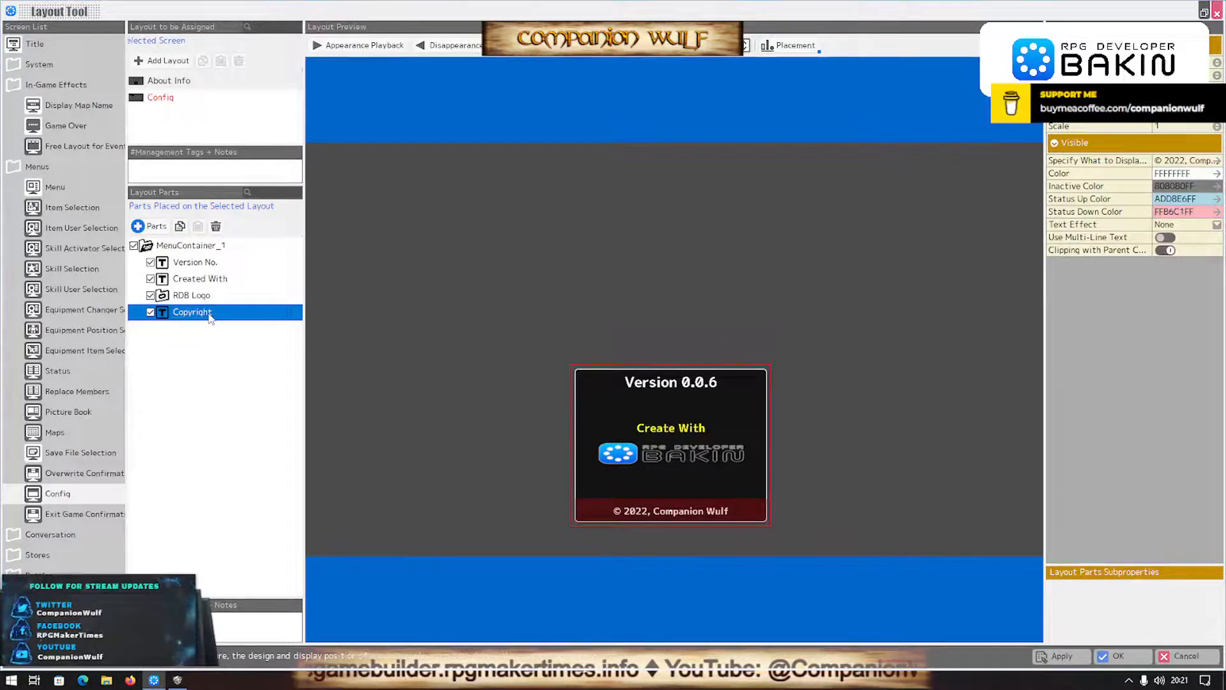
- Replace the number in the Version No. text with the variable code \$[Version] and save the layout
click(208, 263)
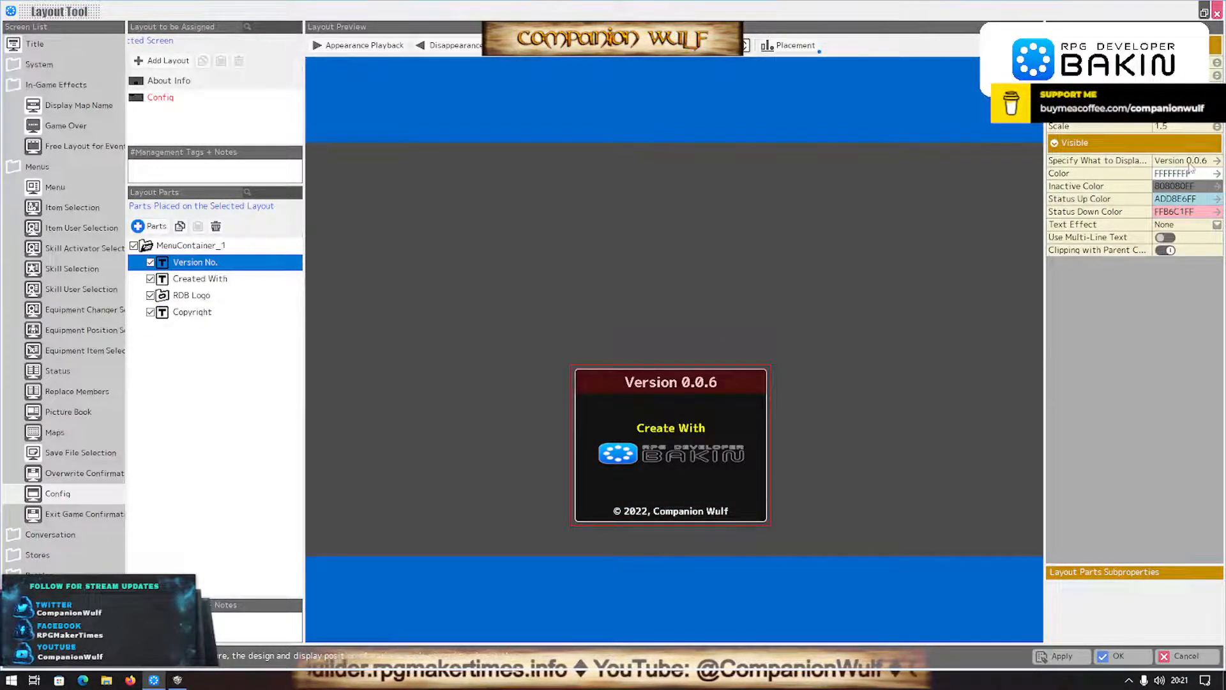
click(1216, 160)
click(264, 164)
drag(267, 164, 413, 165)
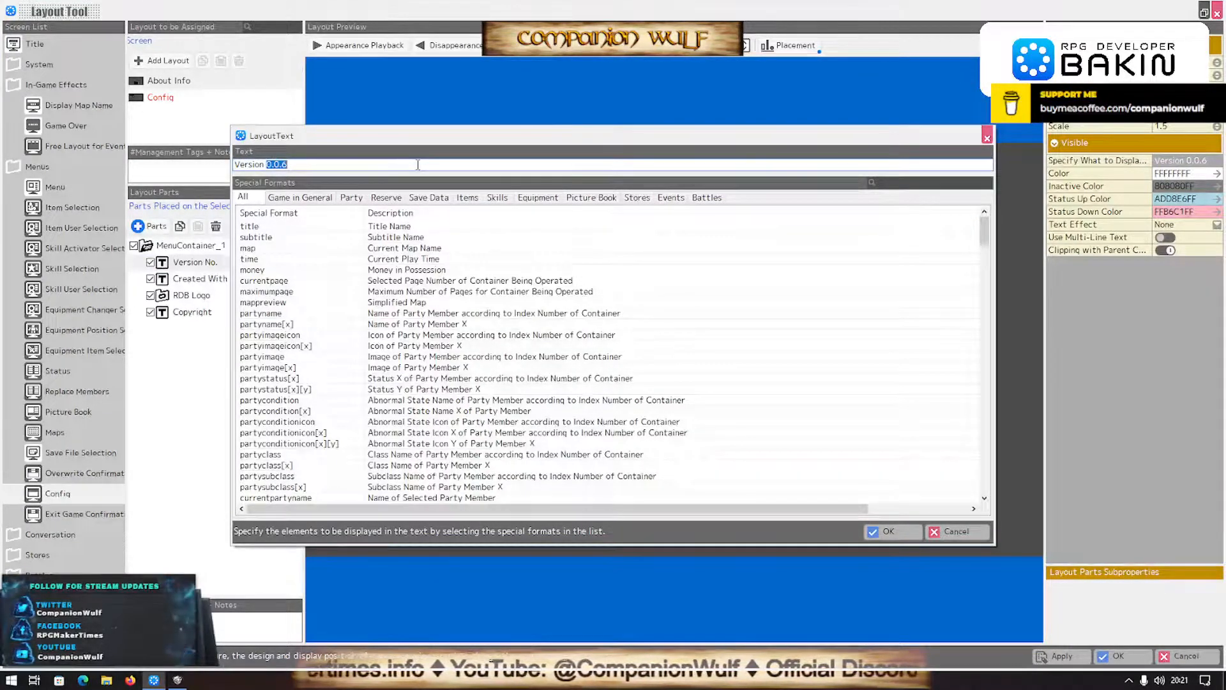
text(\$)
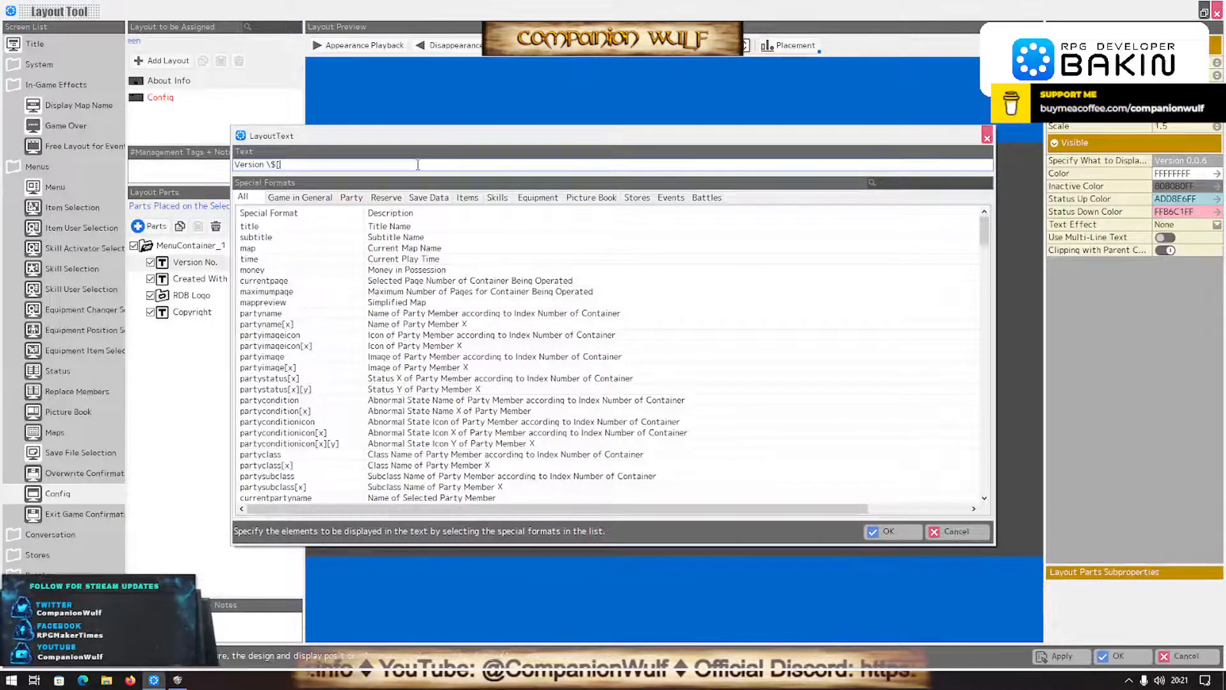
text([Version)
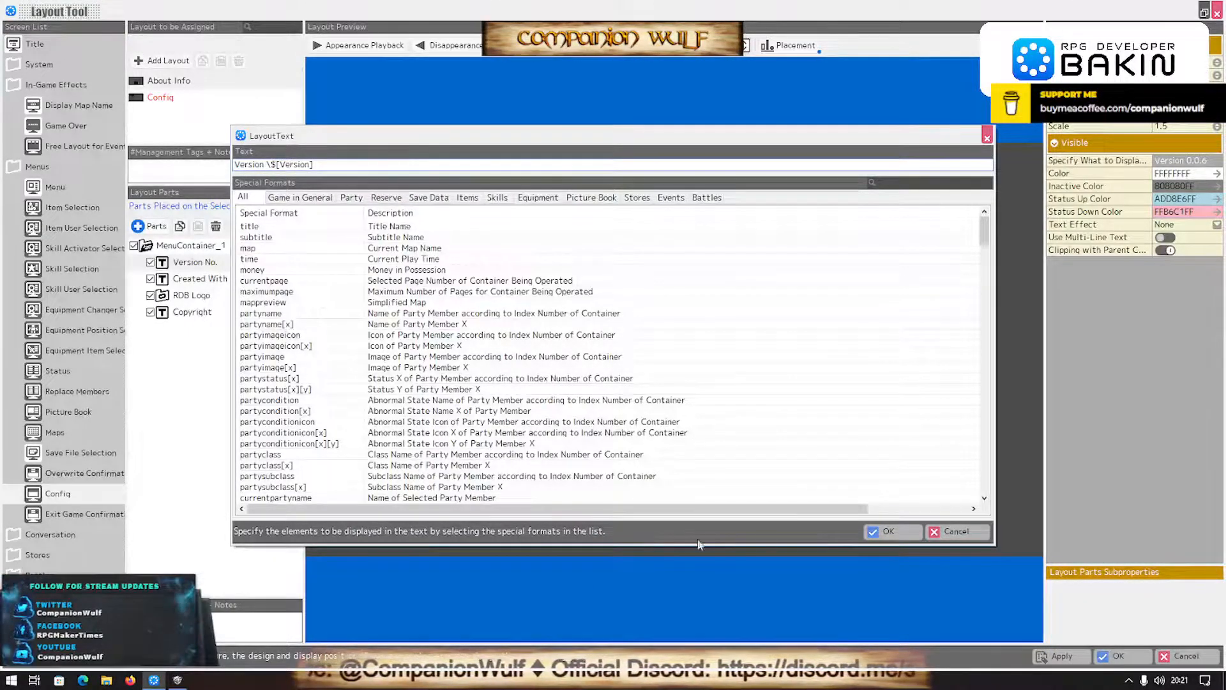
click(889, 532)
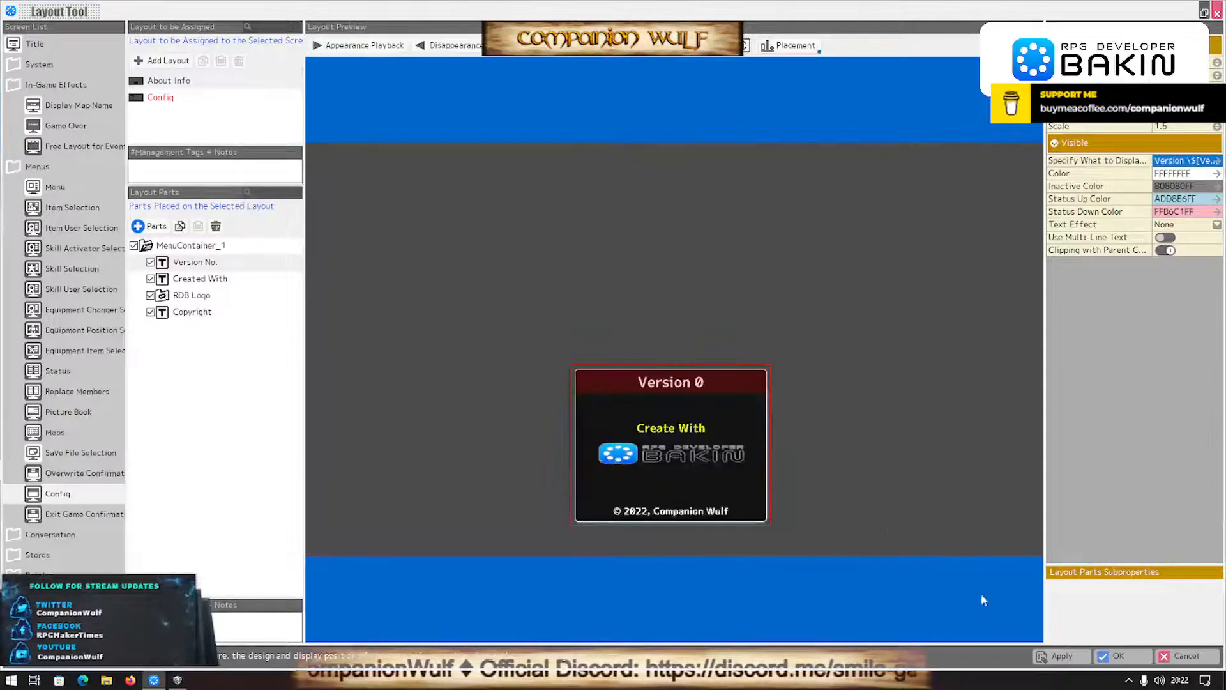
click(1115, 658)
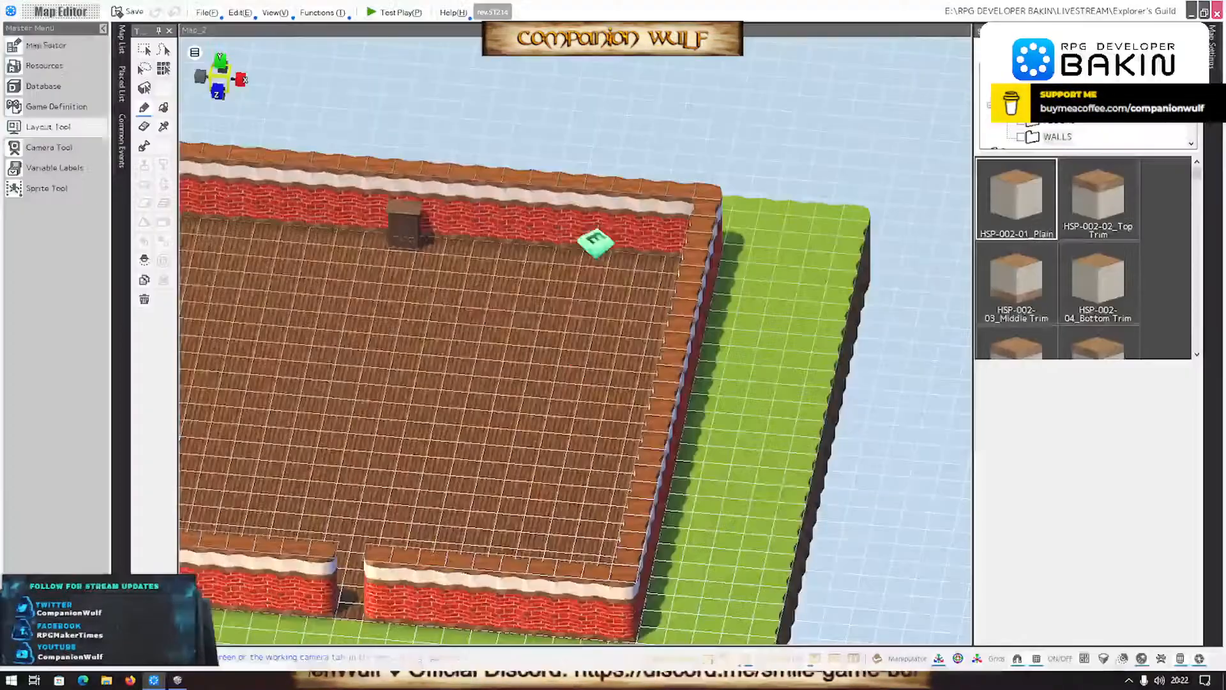
- Test play the game, check the version line in the About Info window, and close the player
click(385, 12)
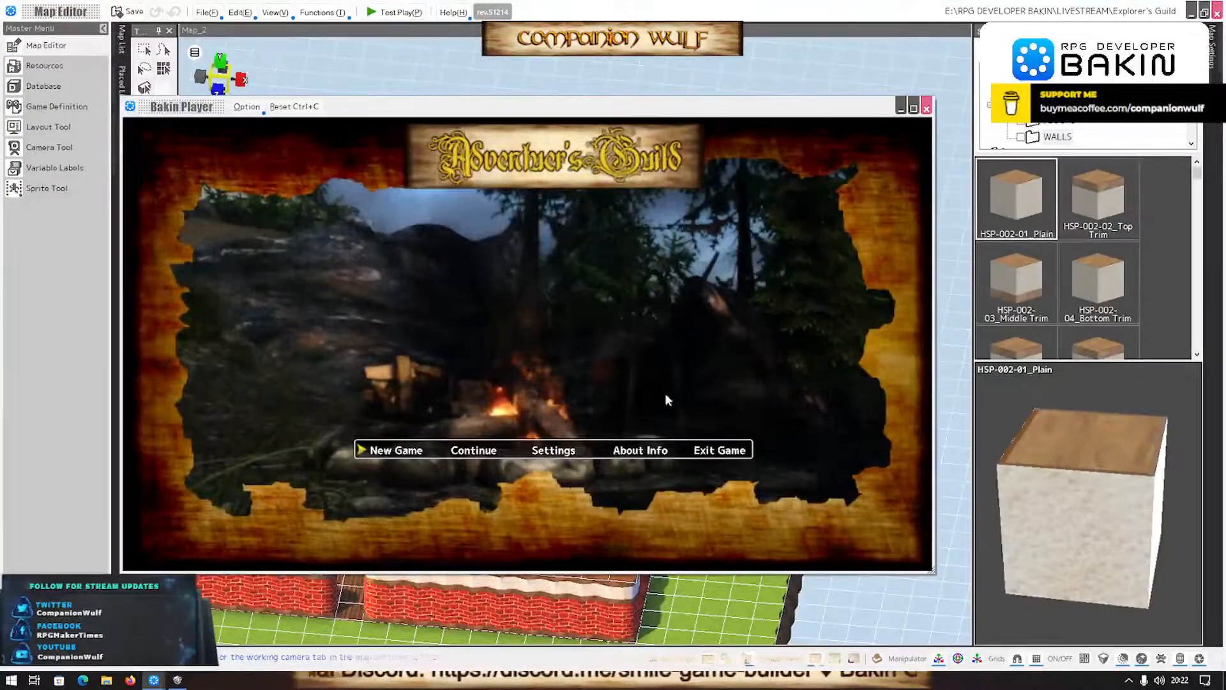
click(650, 451)
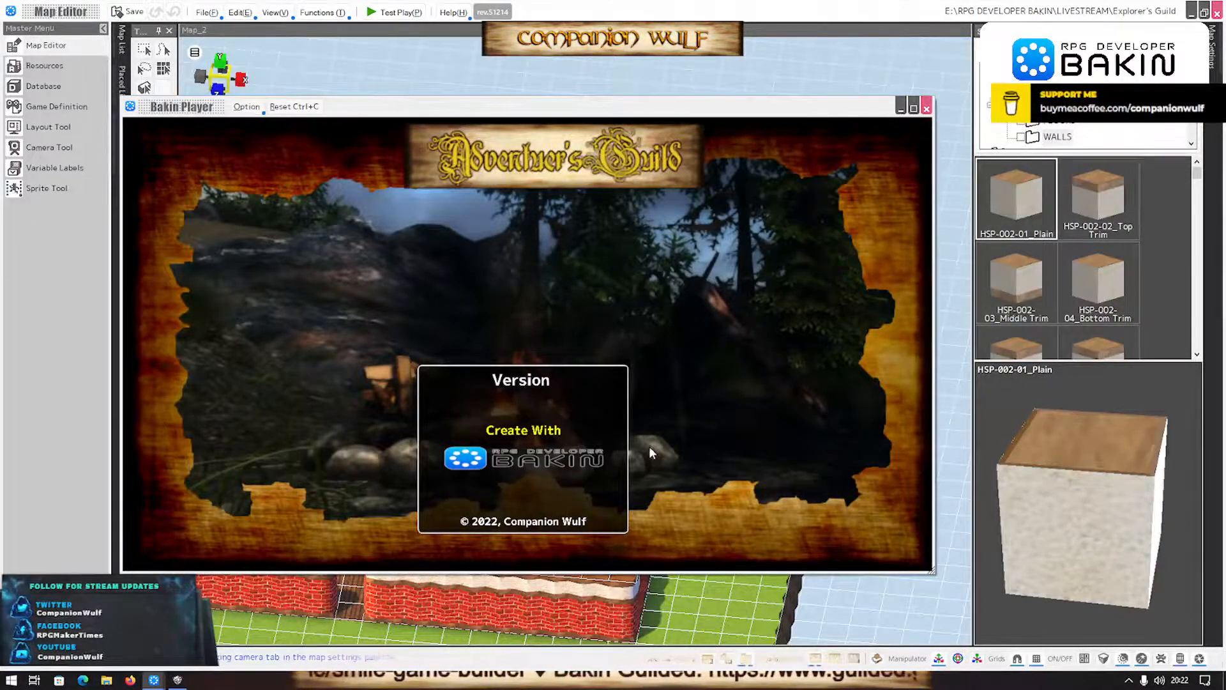
click(925, 109)
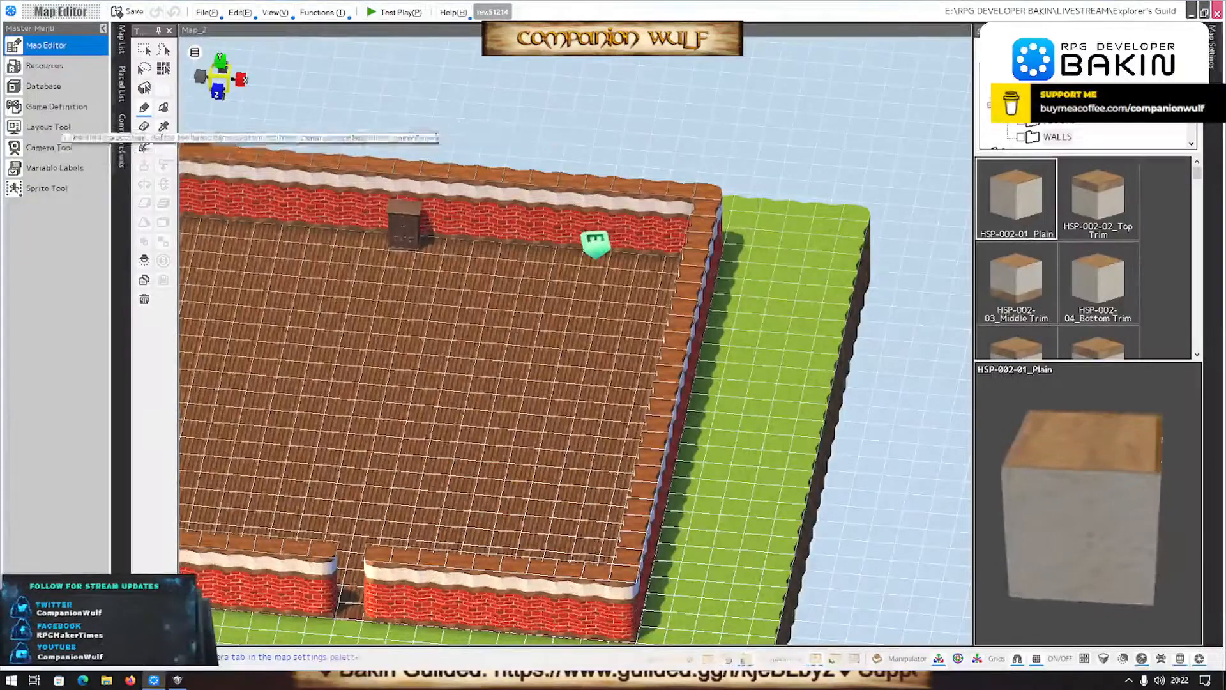
- Change the Version No. text in the About Info layout to Version 0.0.6 and save the layout
click(49, 130)
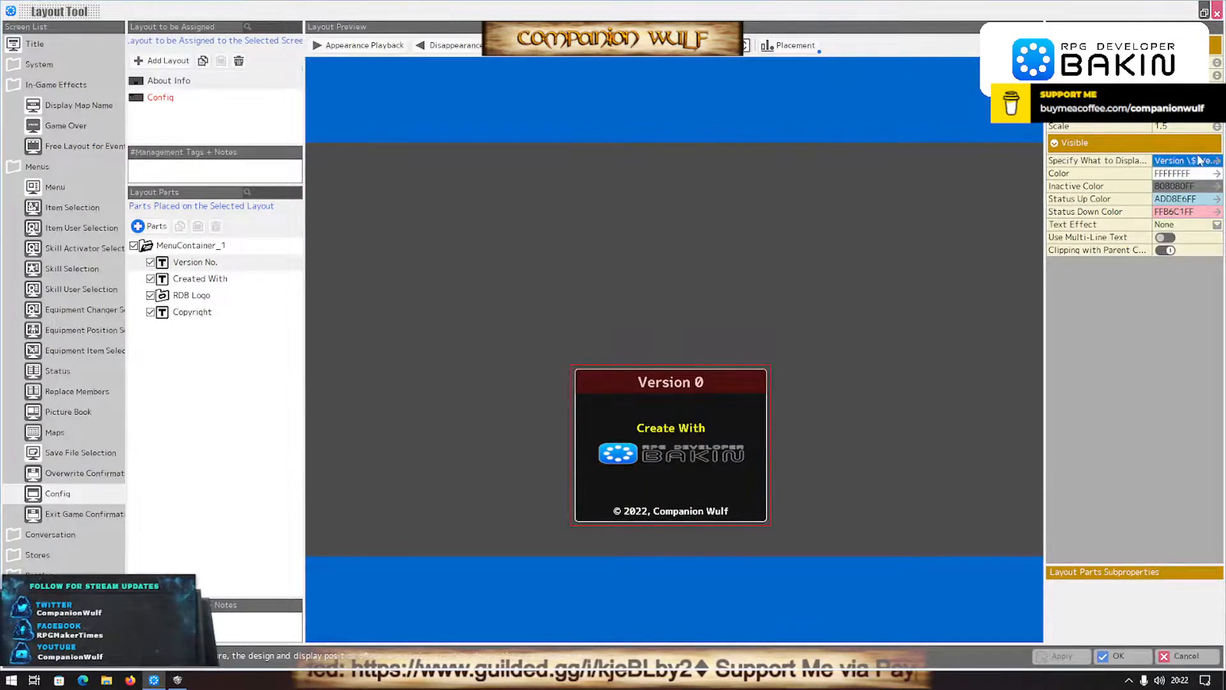
click(1196, 161)
click(267, 164)
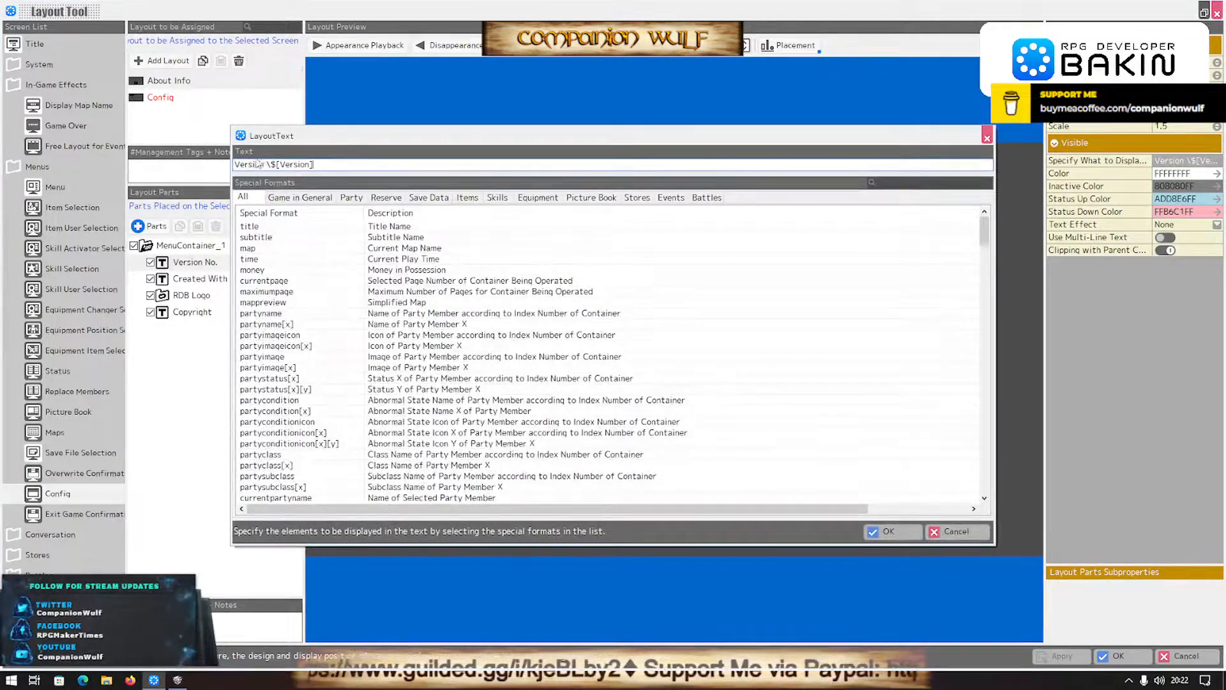
drag(267, 164, 538, 164)
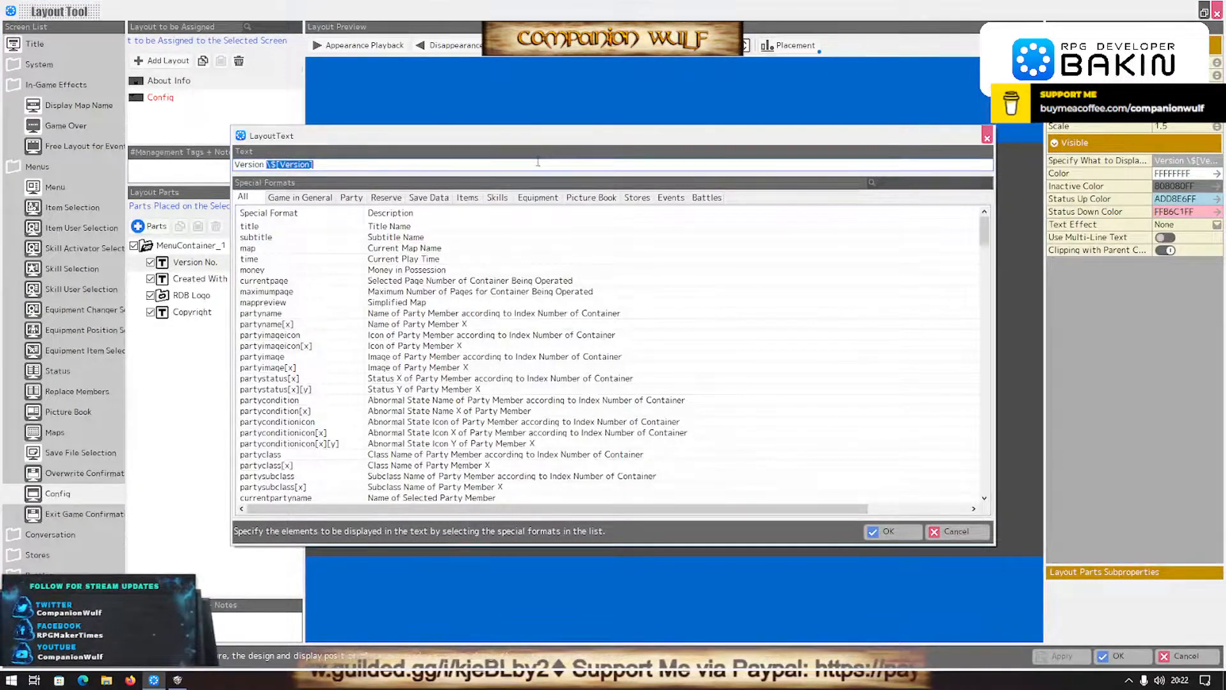
text(0.0.6)
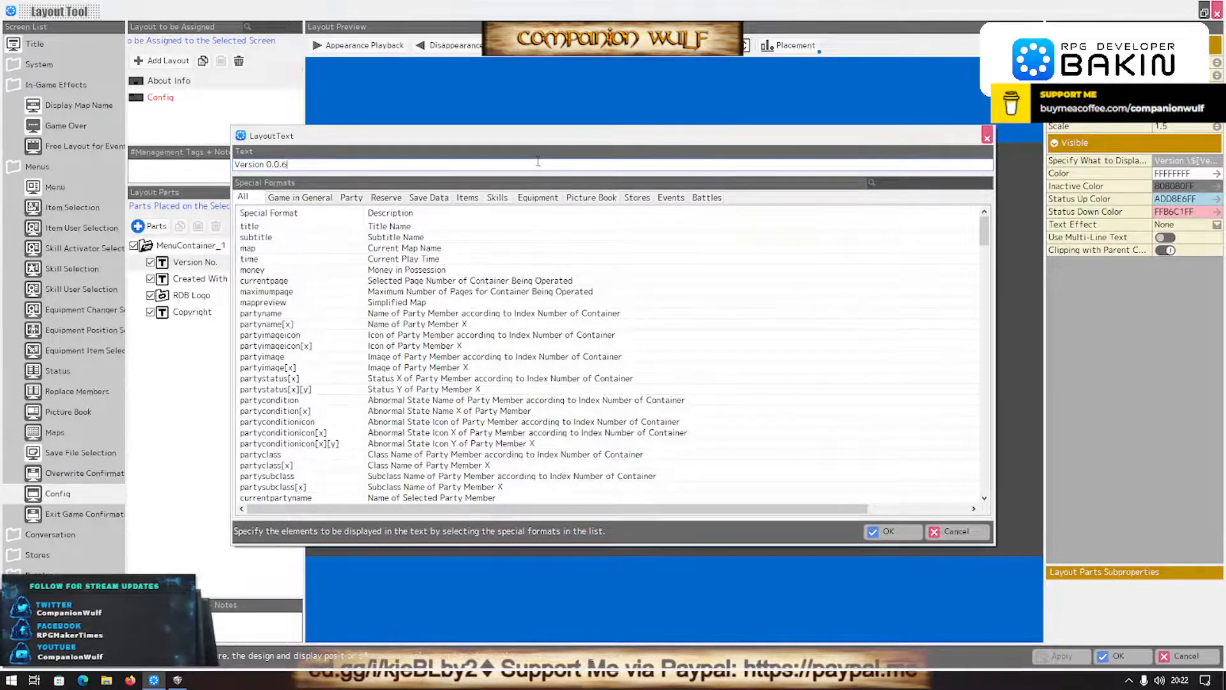
click(888, 531)
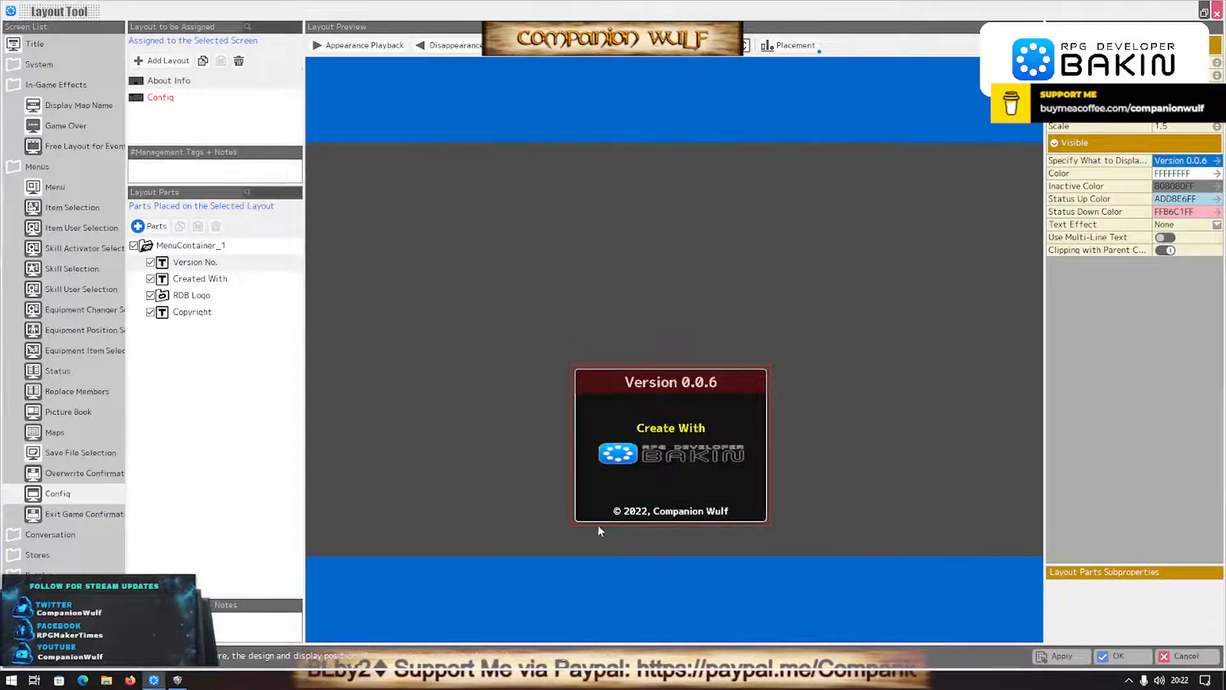
click(1060, 656)
click(1130, 661)
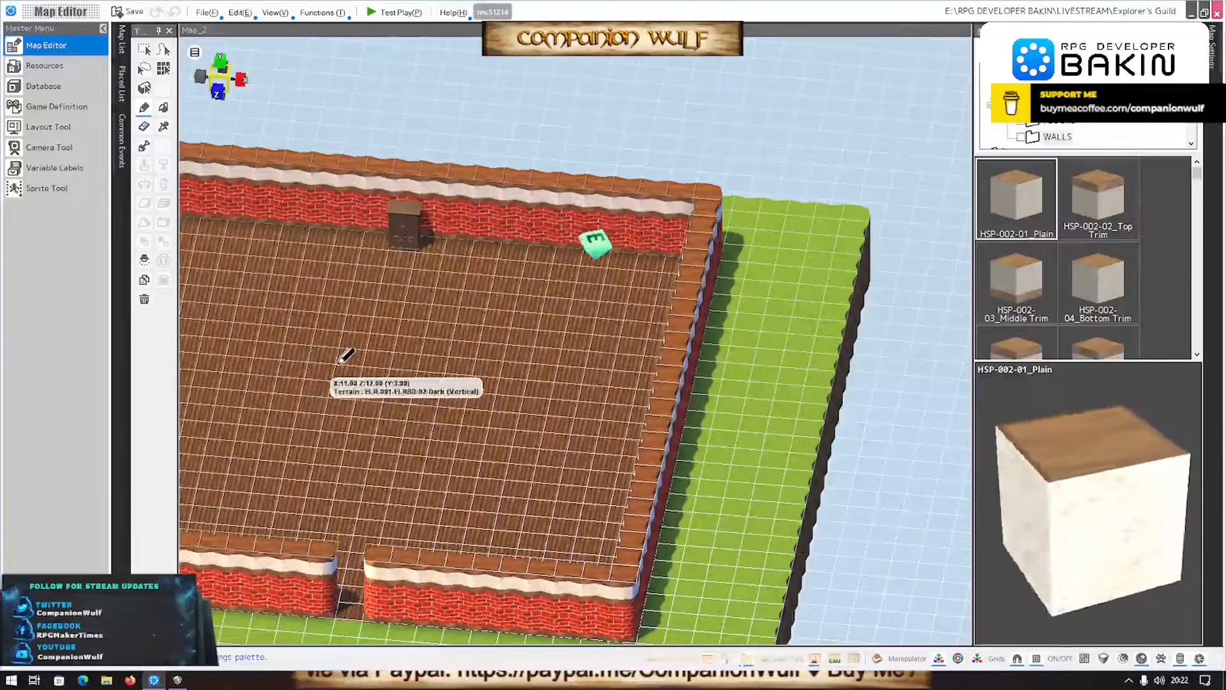
- Switch to GIMP, bring up the WALLS TERRAIN 3 image and hide the 014 Old Stone copy layer
scroll(345, 362, up, 3)
middle_drag(345, 364, 225, 345)
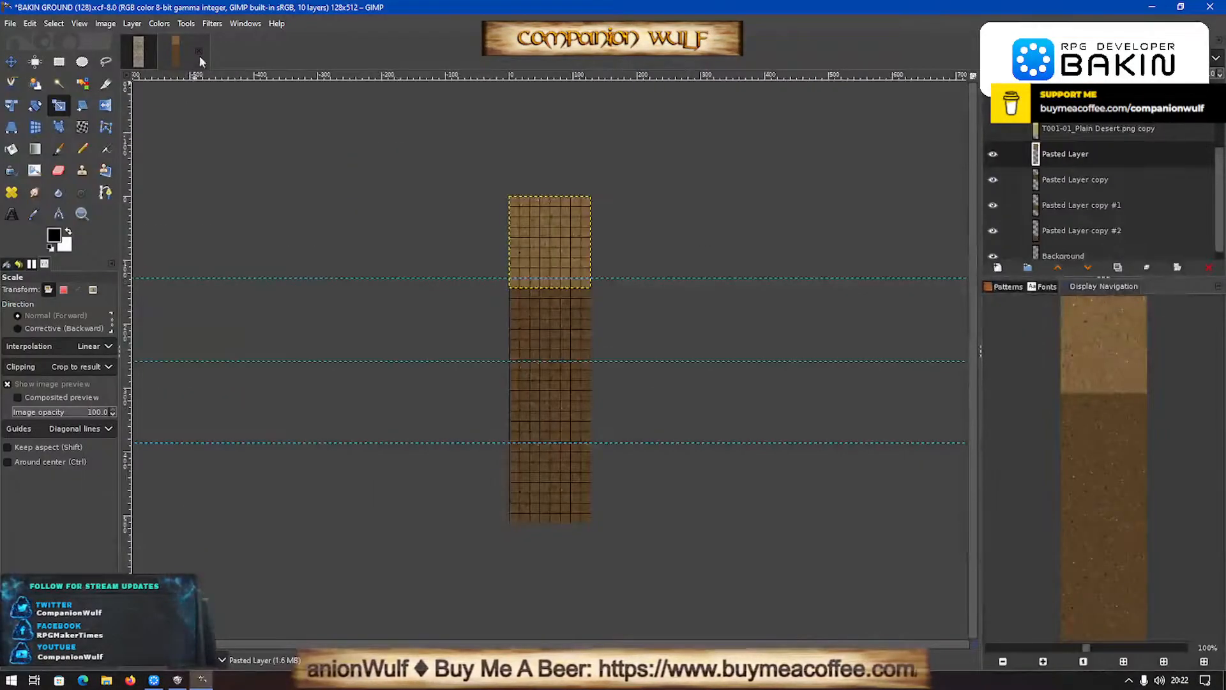
click(139, 53)
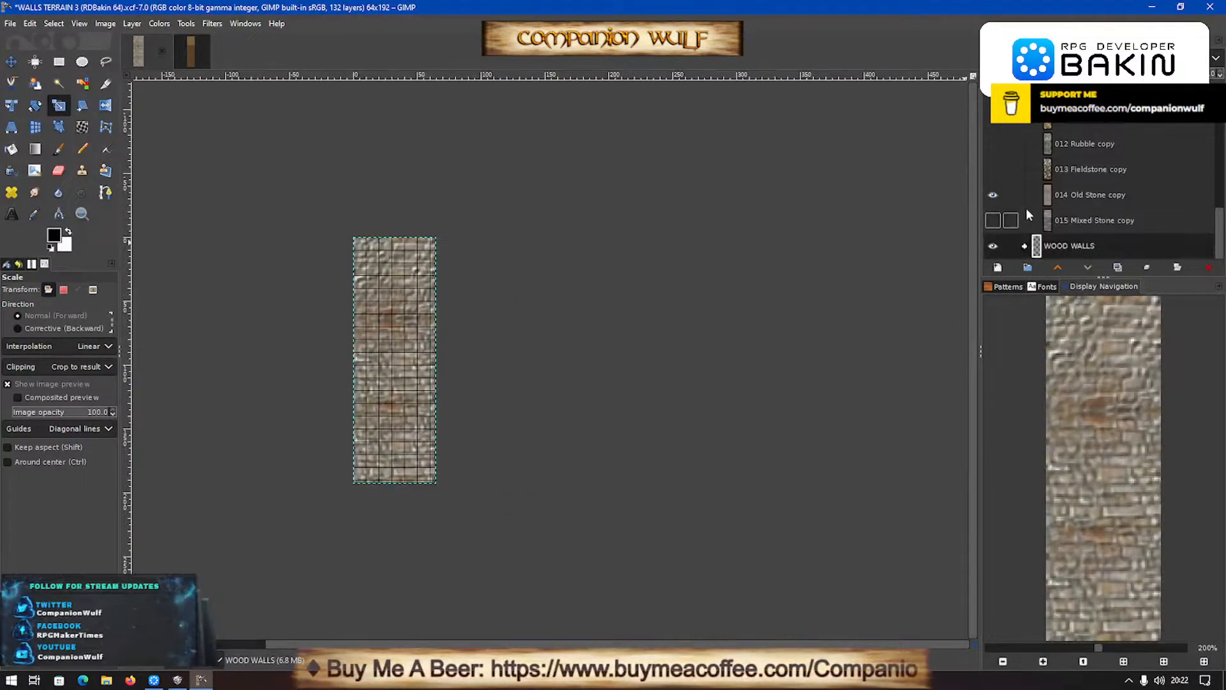
click(992, 196)
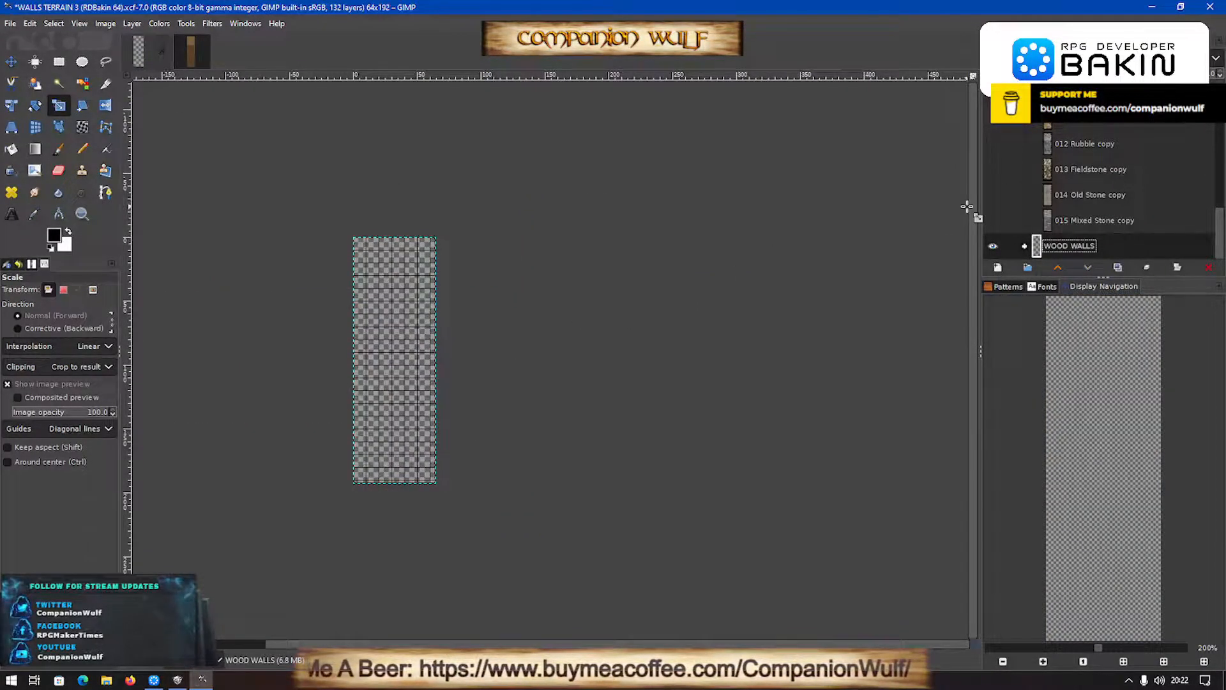
- Switch to RPG Developer Bakin, examine the room's walls and floor on the map, and return to GIMP
click(153, 681)
mouse_move(485, 357)
middle_down()
mouse_move(580, 357)
mouse_move(595, 296)
mouse_move(500, 355)
mouse_move(490, 378)
mouse_move(512, 380)
mouse_move(490, 391)
mouse_move(501, 298)
mouse_move(499, 347)
middle_up()
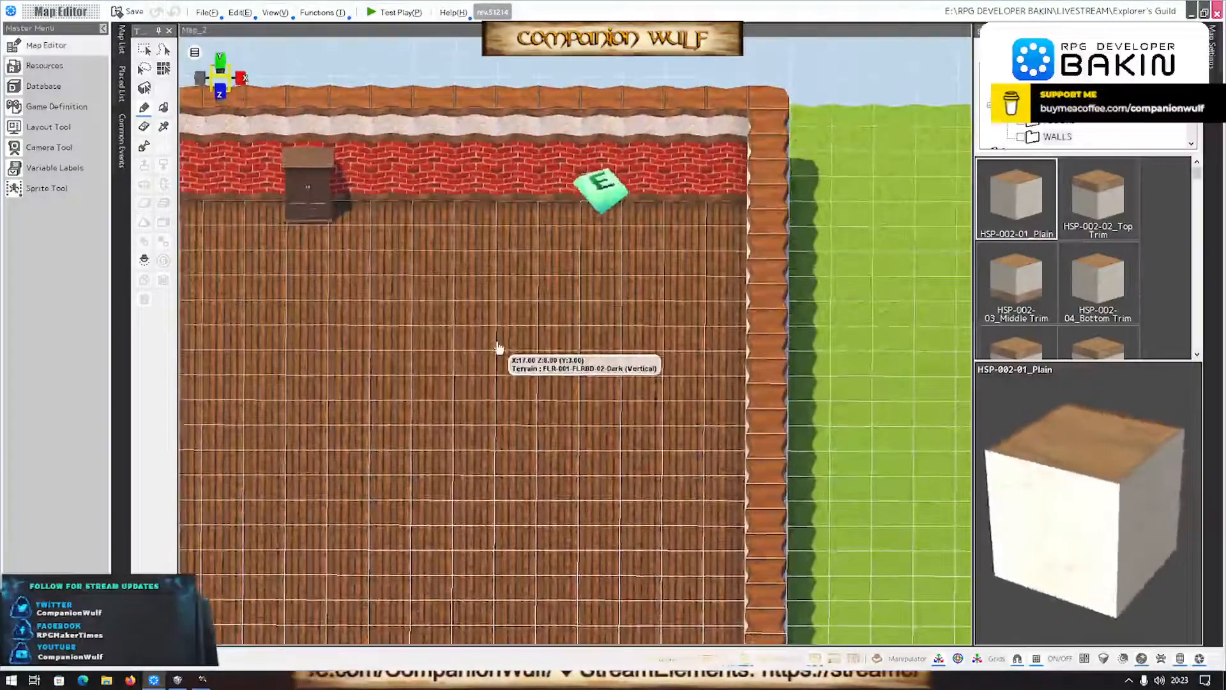
click(199, 680)
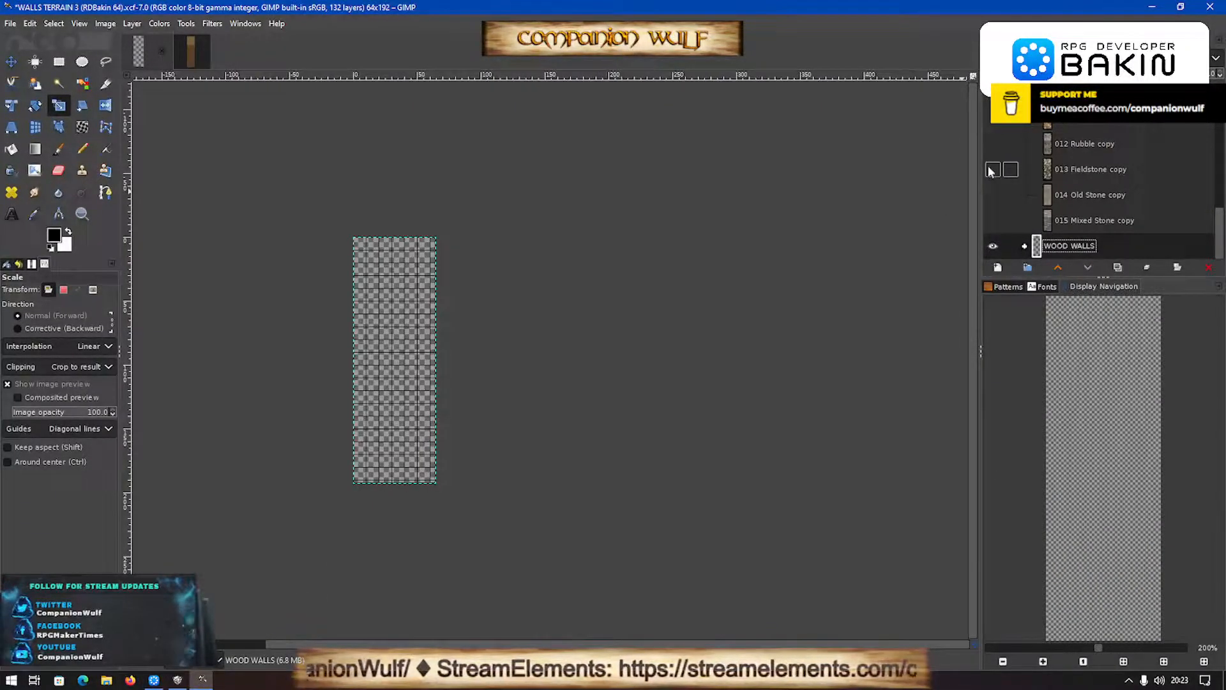
- Preview the stone wall layers from 005 Mortar Wall copy to 008 River Rock copy one at a time by toggling their visibility
scroll(990, 173, up, 5)
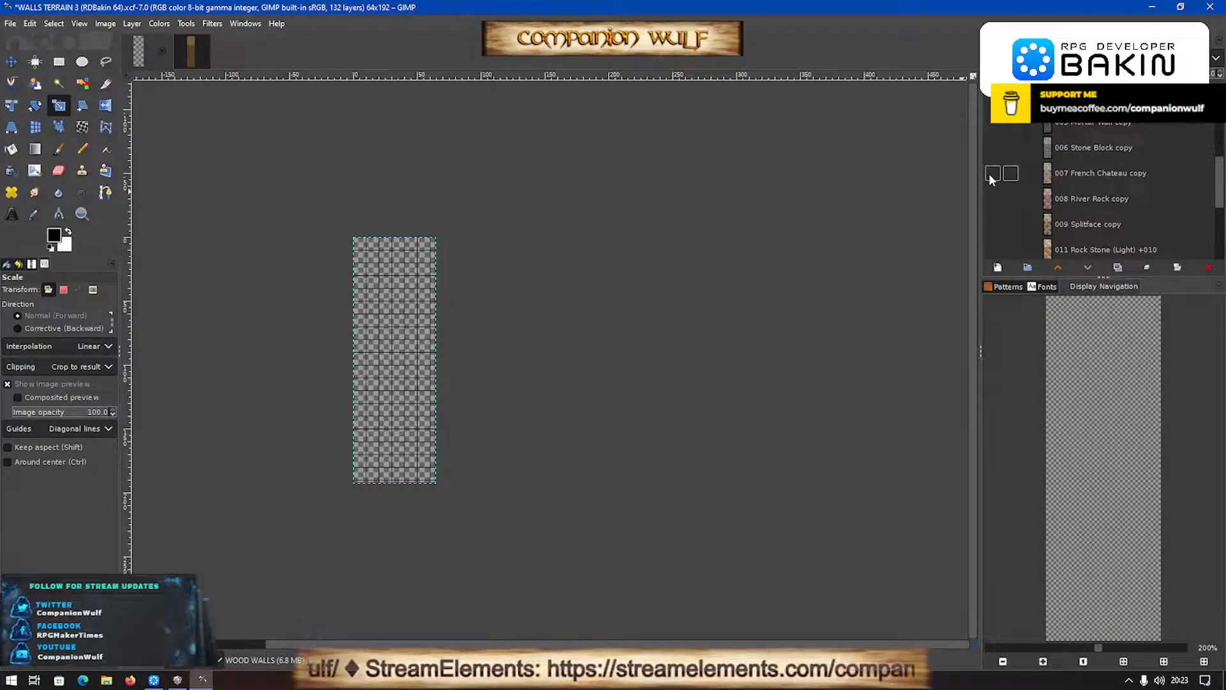
click(993, 132)
click(993, 127)
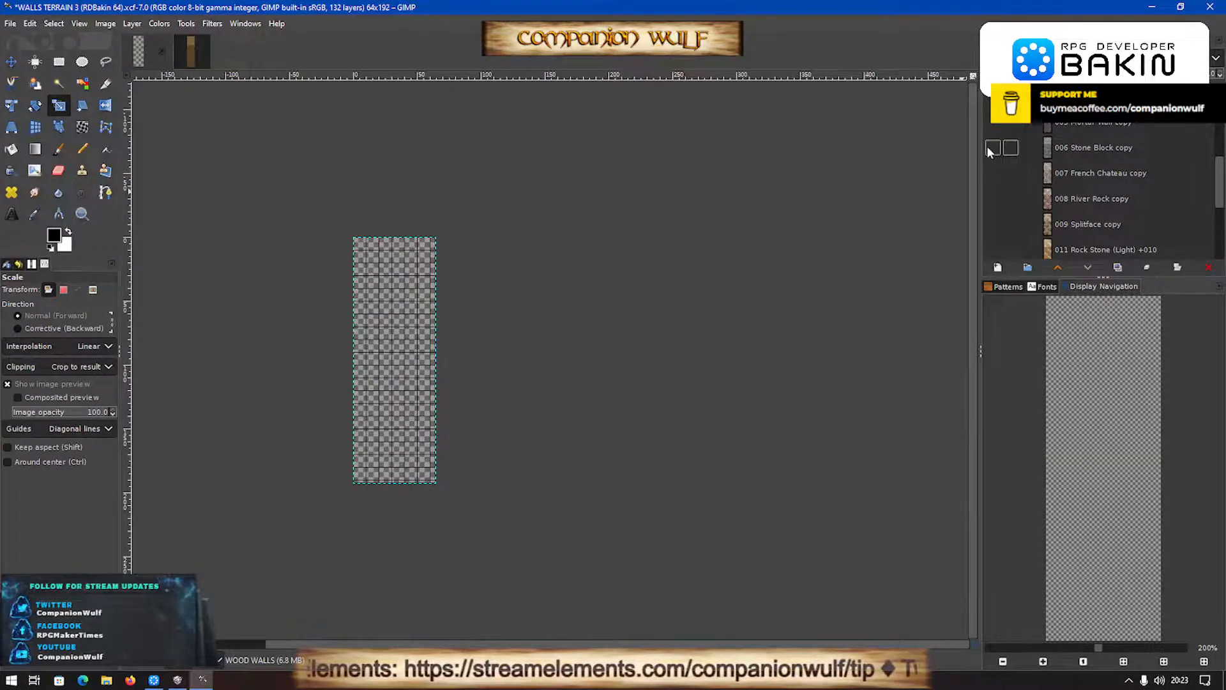
click(991, 148)
click(991, 148)
click(991, 174)
click(991, 173)
click(991, 198)
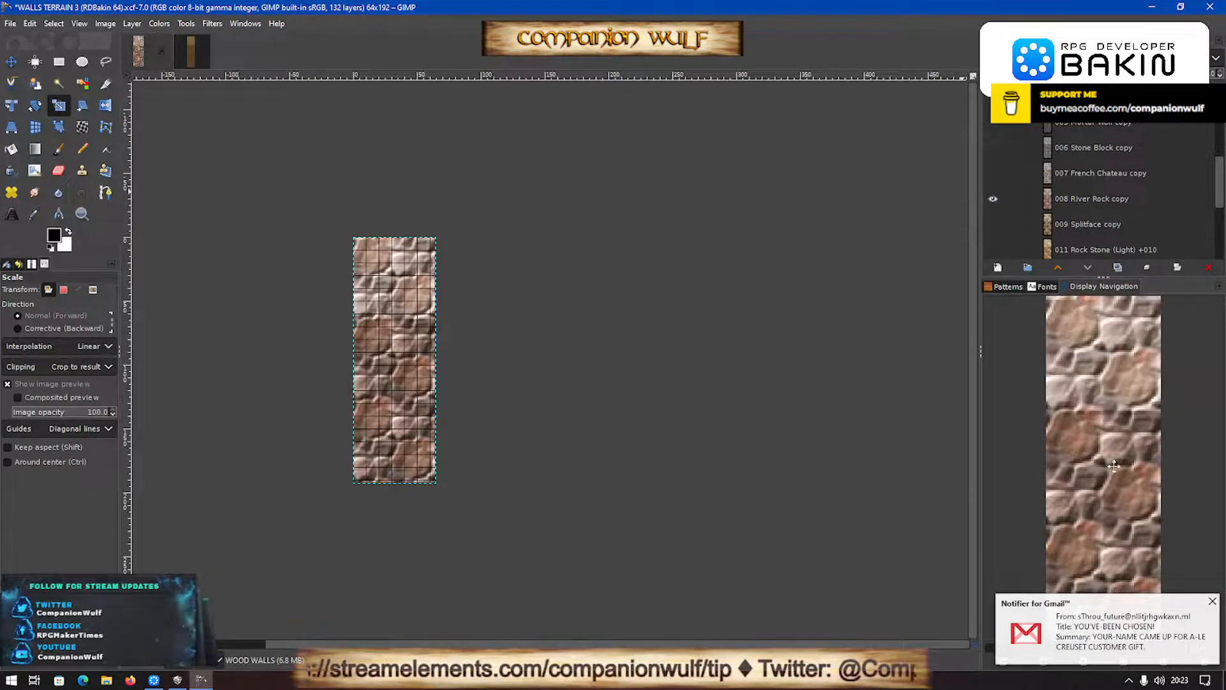
click(1212, 602)
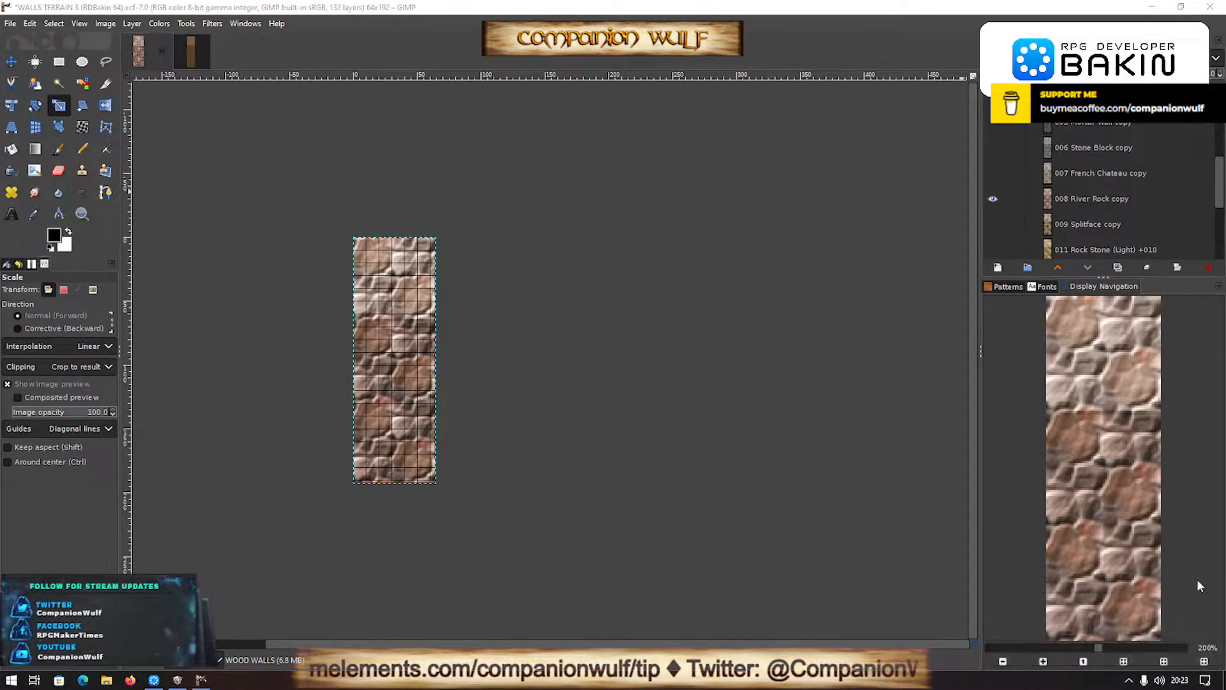
click(992, 198)
- Preview the 009 Splitface copy and 011 Rock Stone (Light) layers in turn, hiding each one again
click(991, 224)
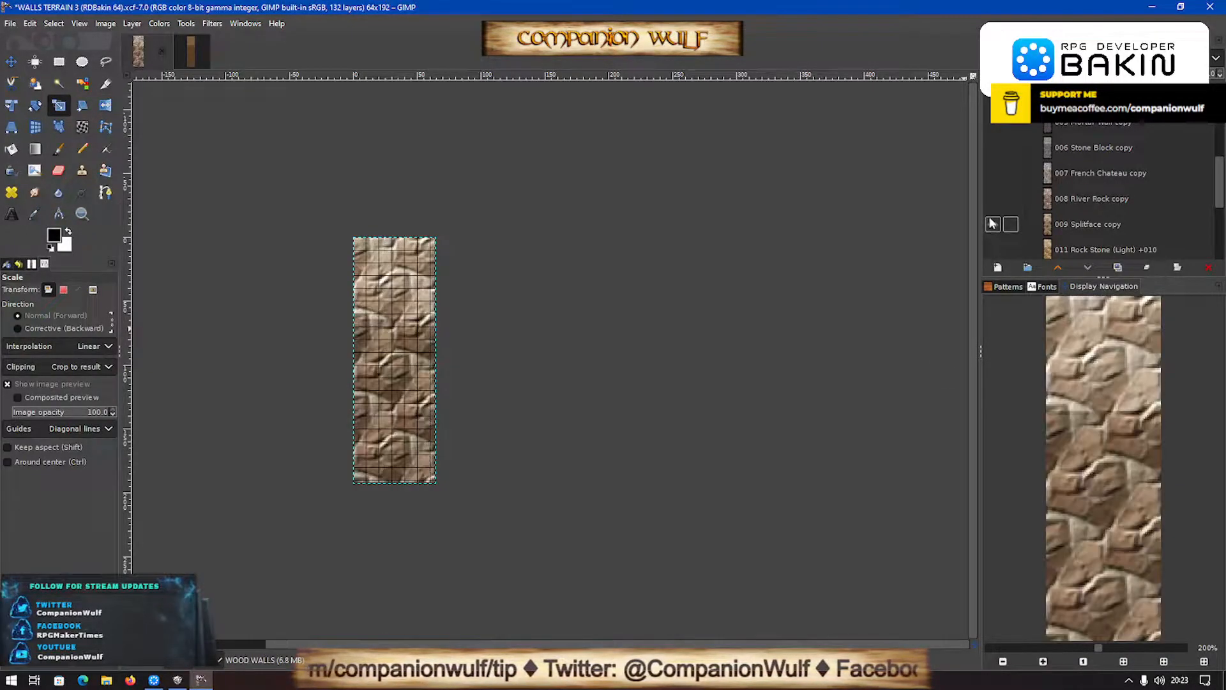
scroll(992, 223, down, 1)
click(992, 198)
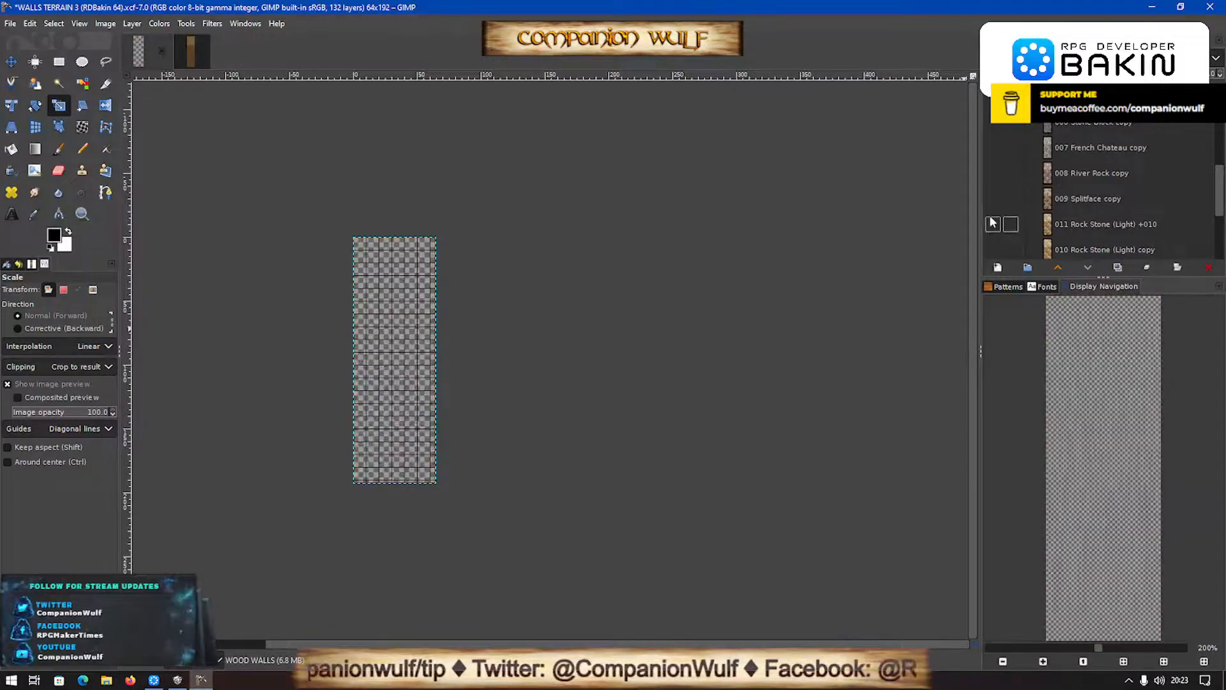
click(991, 224)
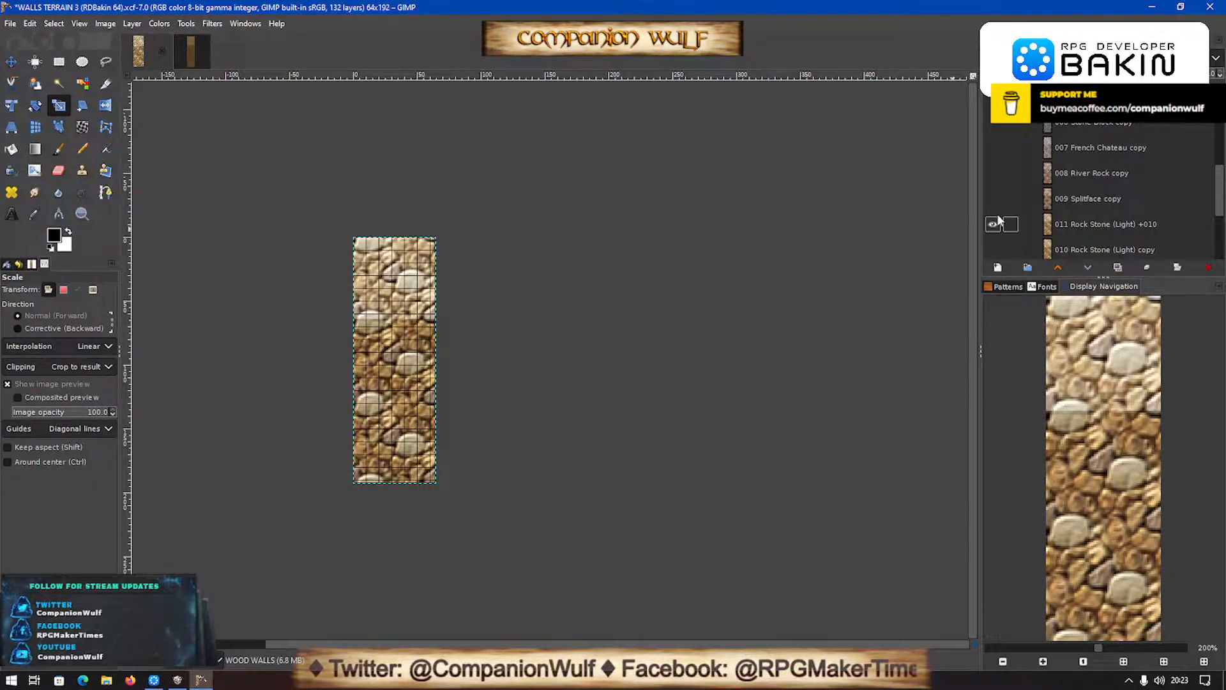
click(992, 224)
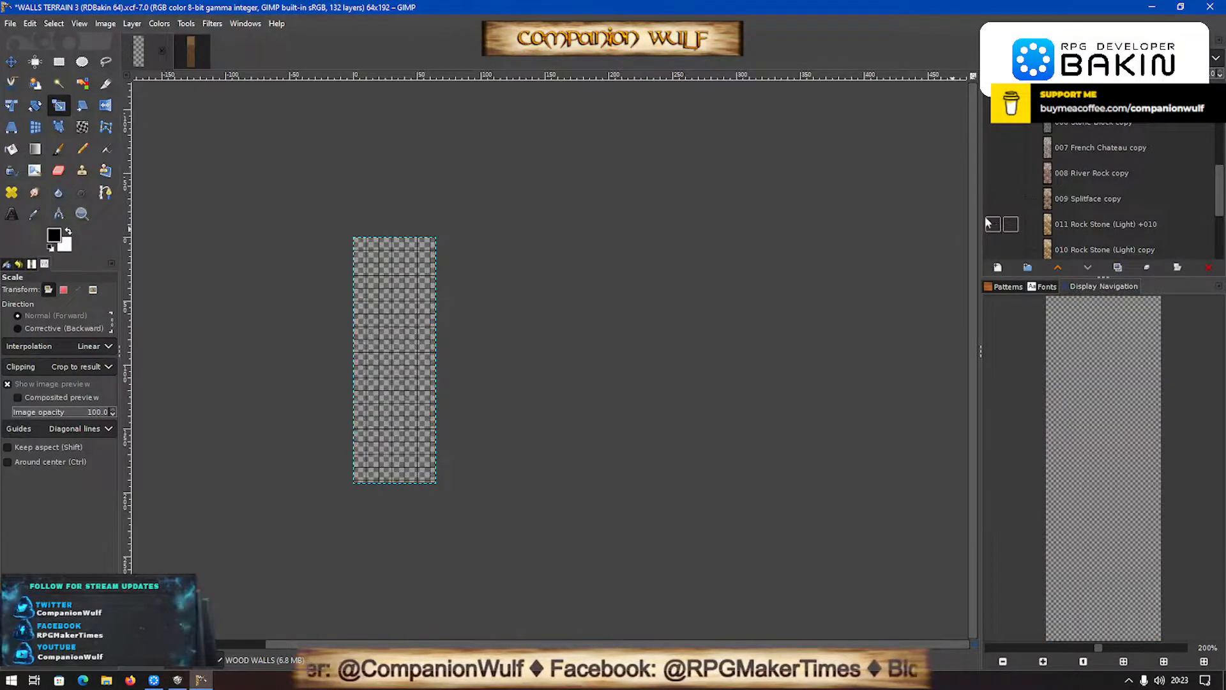
scroll(986, 216, down, 1)
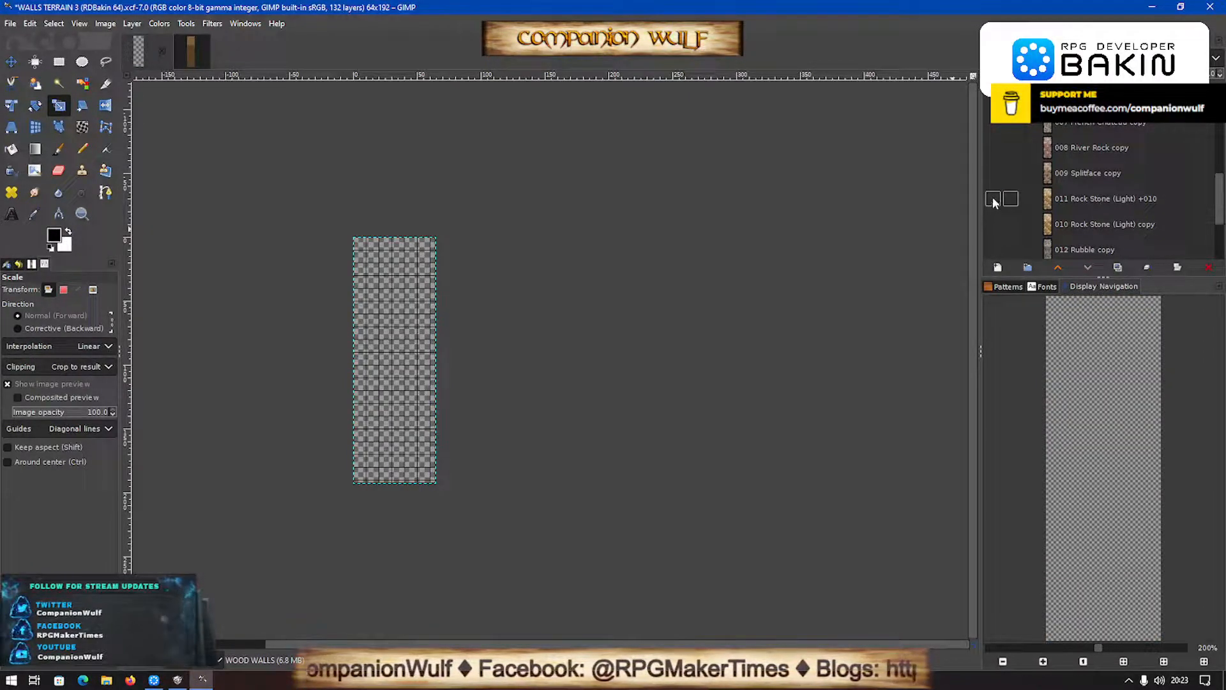
- Show the 011 Rock Stone (Light) layer and compare it with the 010 Rock Stone, 012 Rubble and 013 Fieldstone copies
click(992, 200)
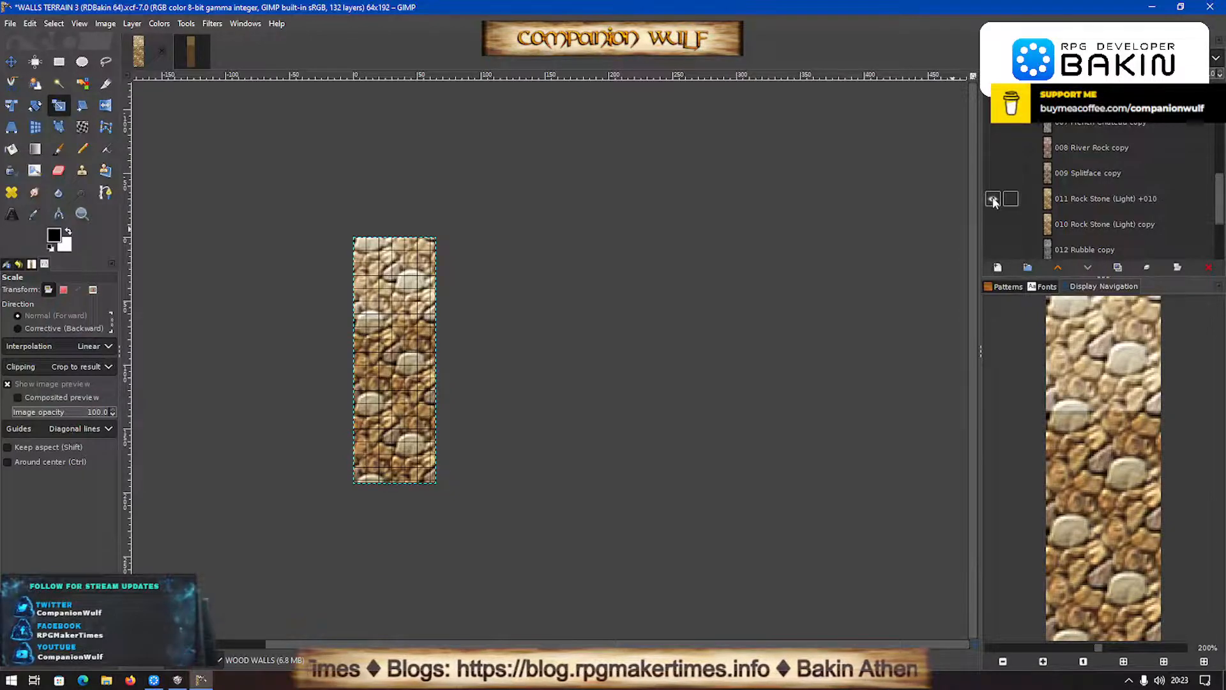
click(993, 224)
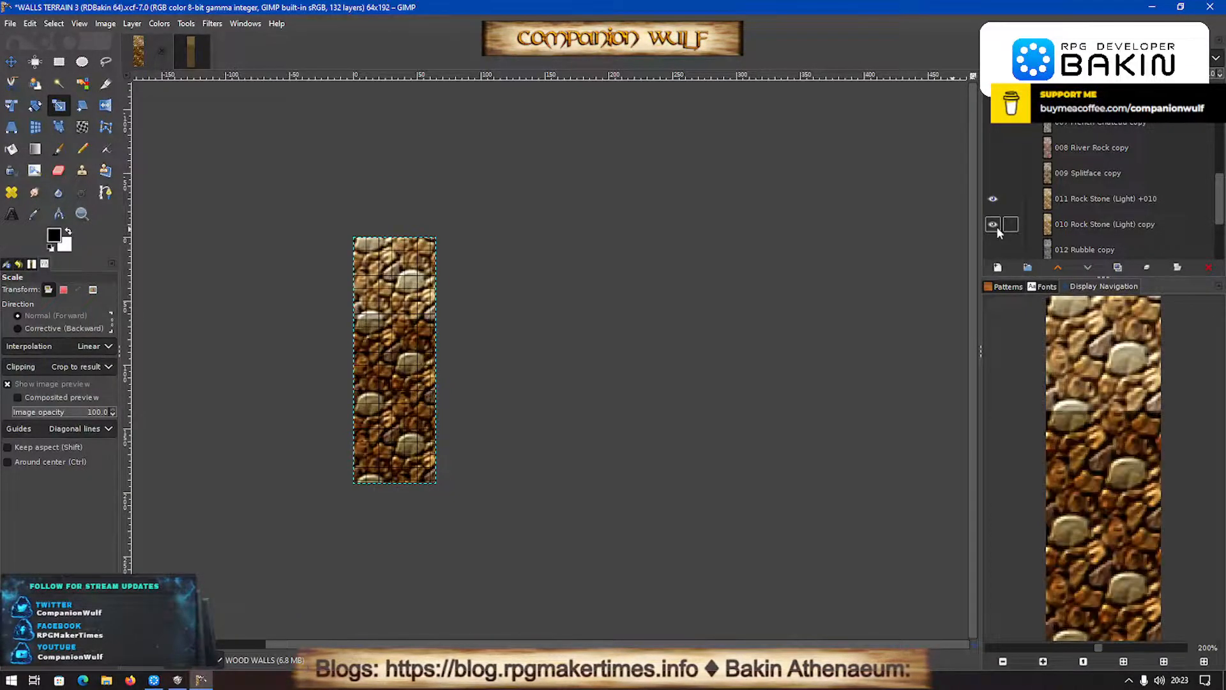
click(997, 228)
scroll(997, 227, down, 1)
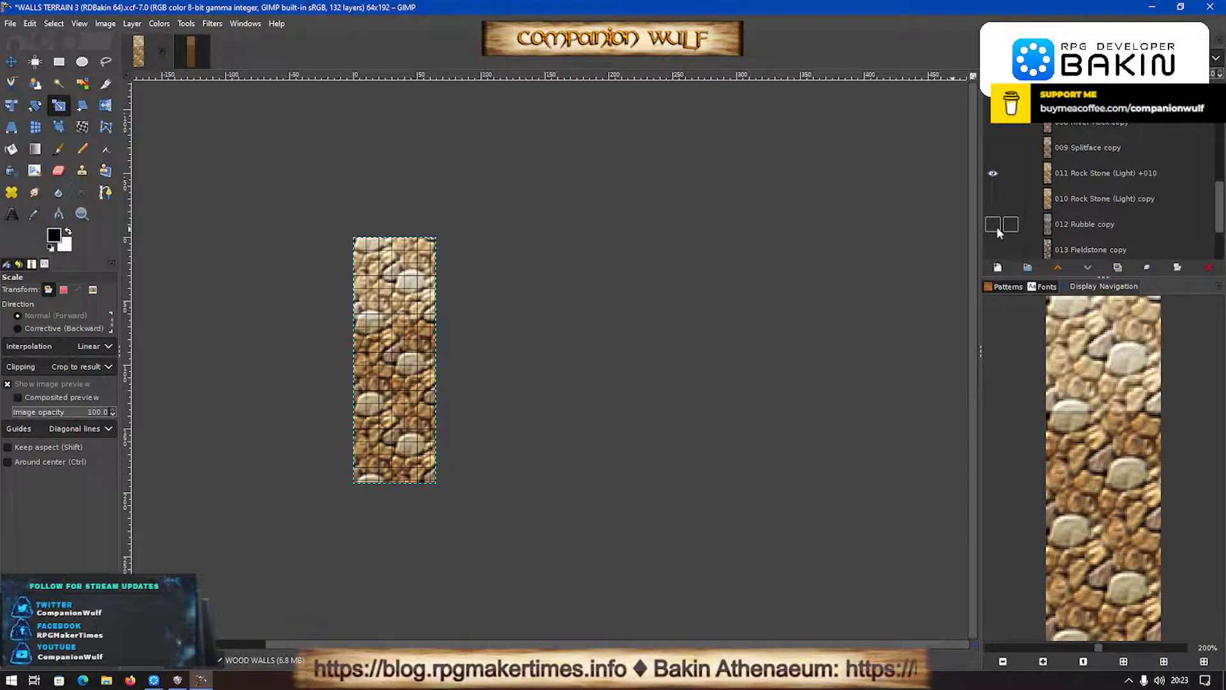
click(993, 224)
click(997, 228)
click(994, 254)
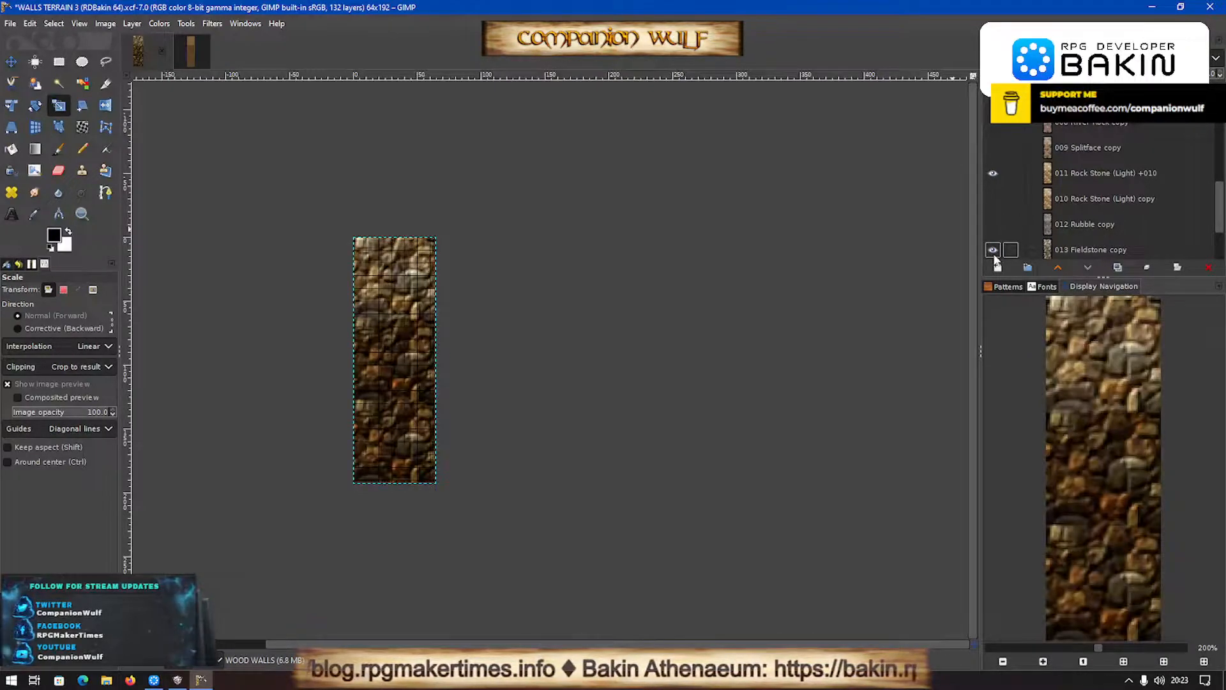
click(994, 253)
- Show the 013 Fieldstone copy layer and copy it into the BAKIN GROUND (128) image as a new layer
scroll(999, 218, up, 5)
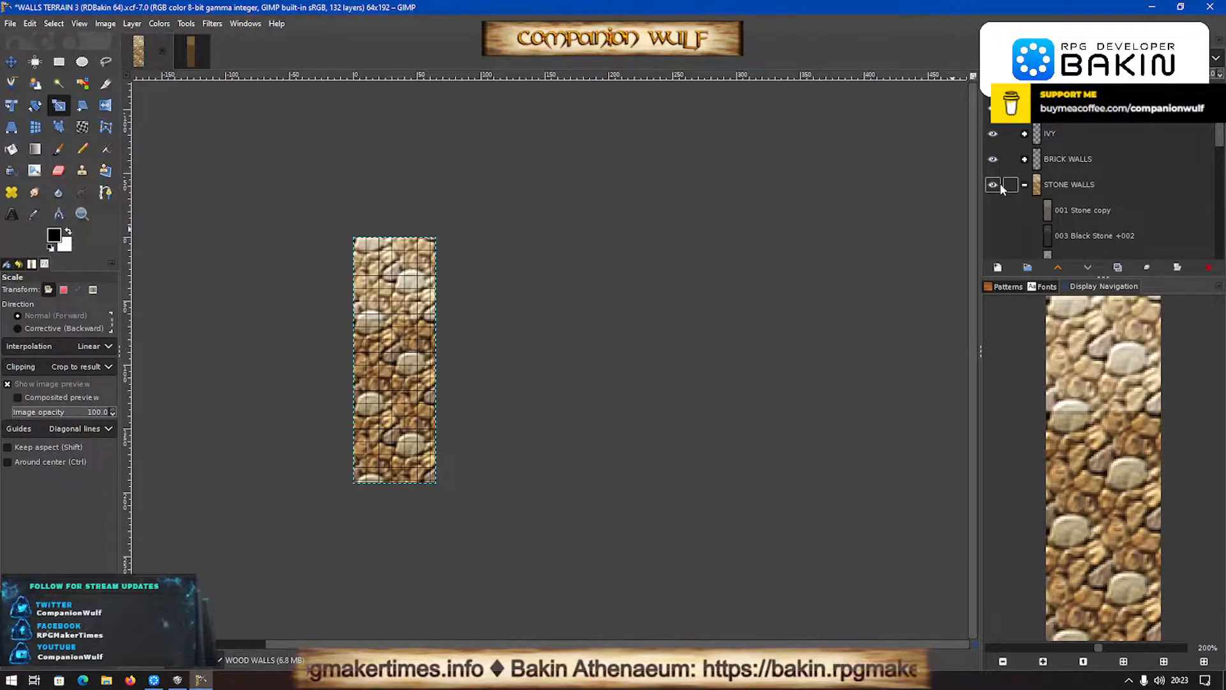
scroll(999, 191, down, 6)
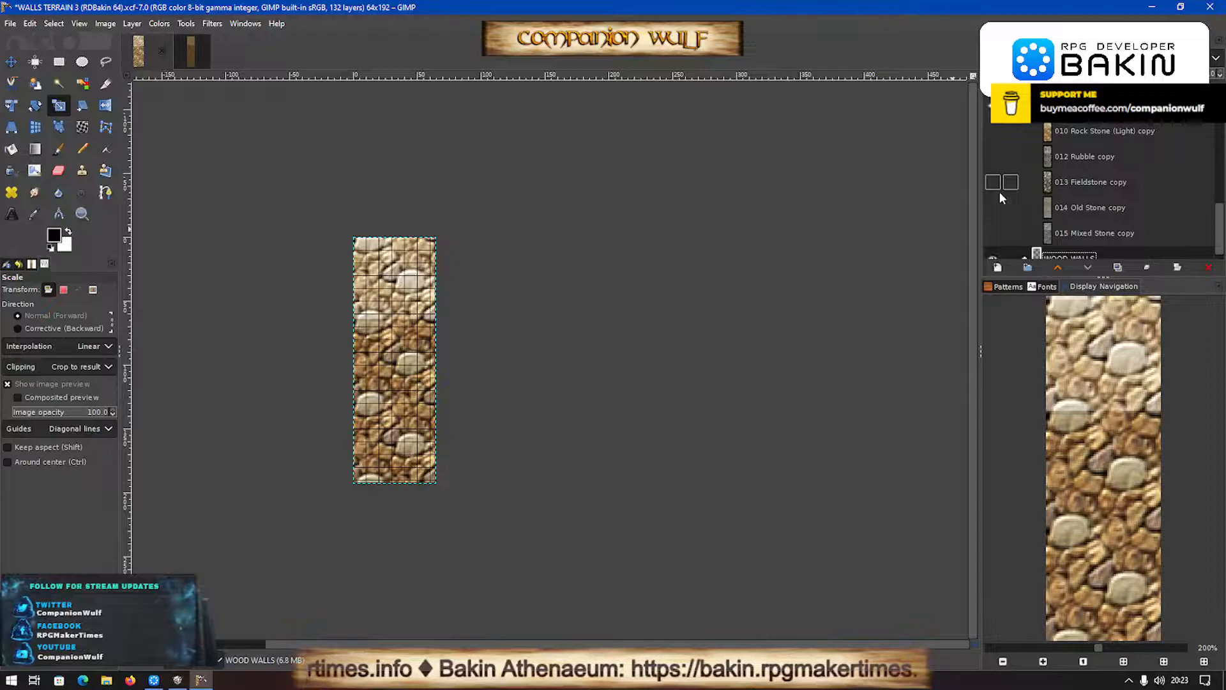
click(993, 183)
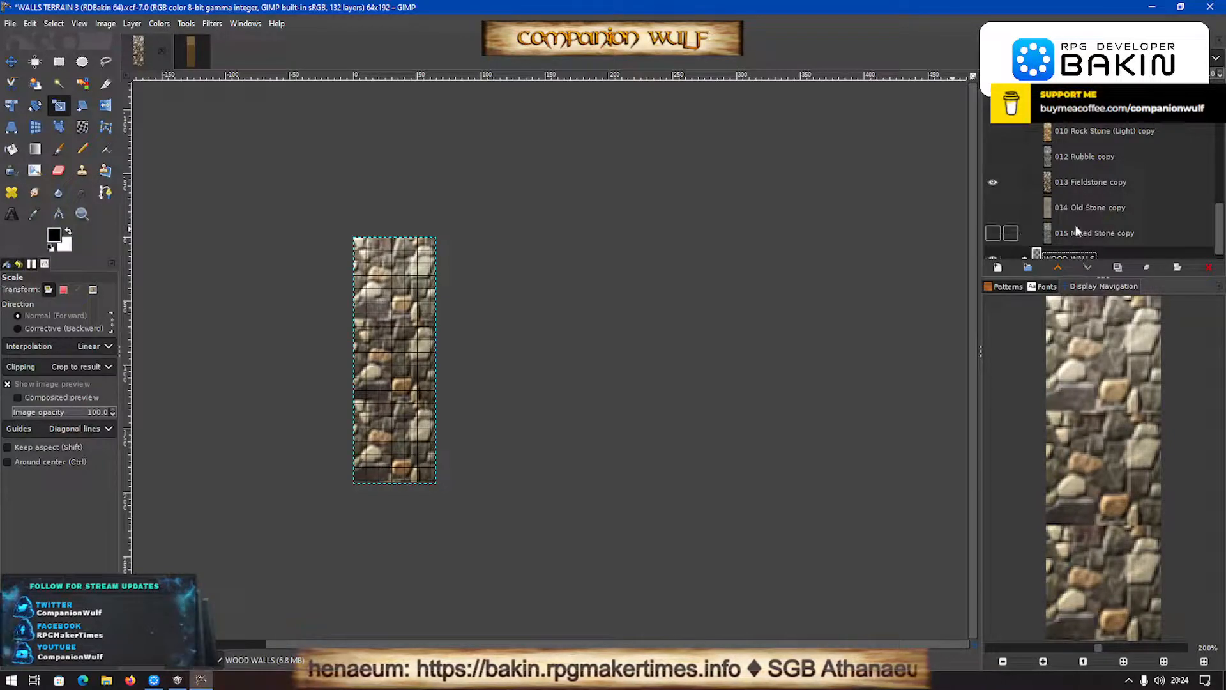
drag(1077, 182, 511, 405)
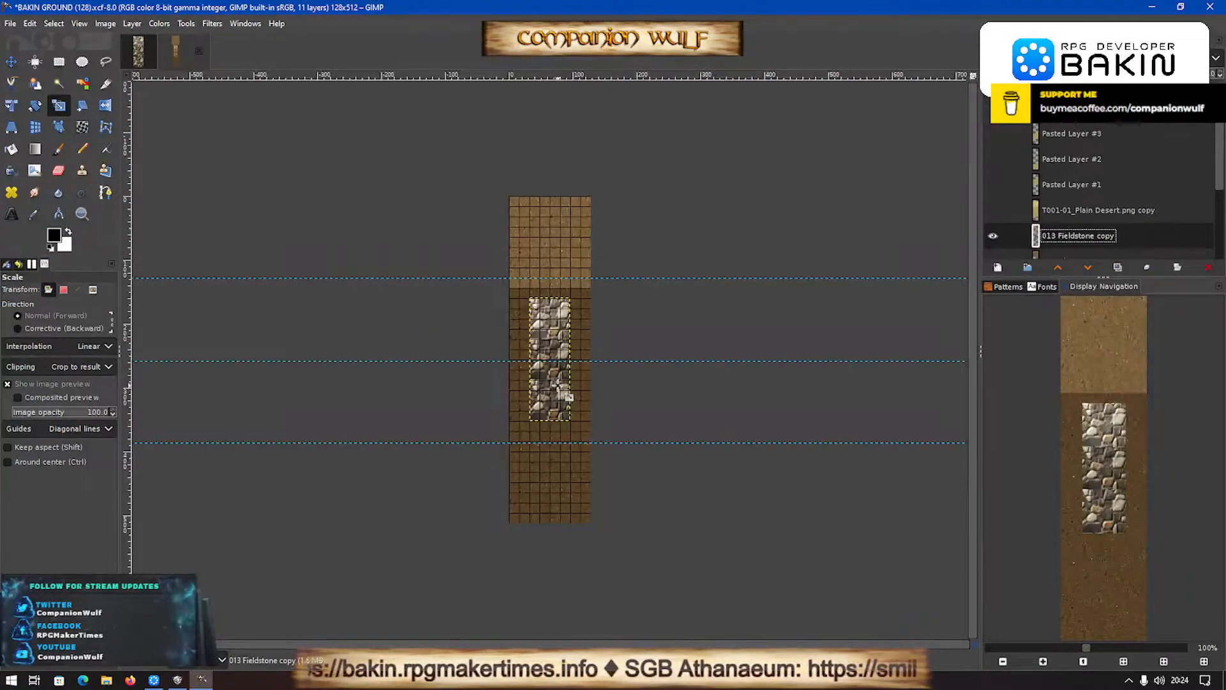
- Scale the 013 Fieldstone copy layer to 128 px wide with the aspect ratio linked
click(779, 244)
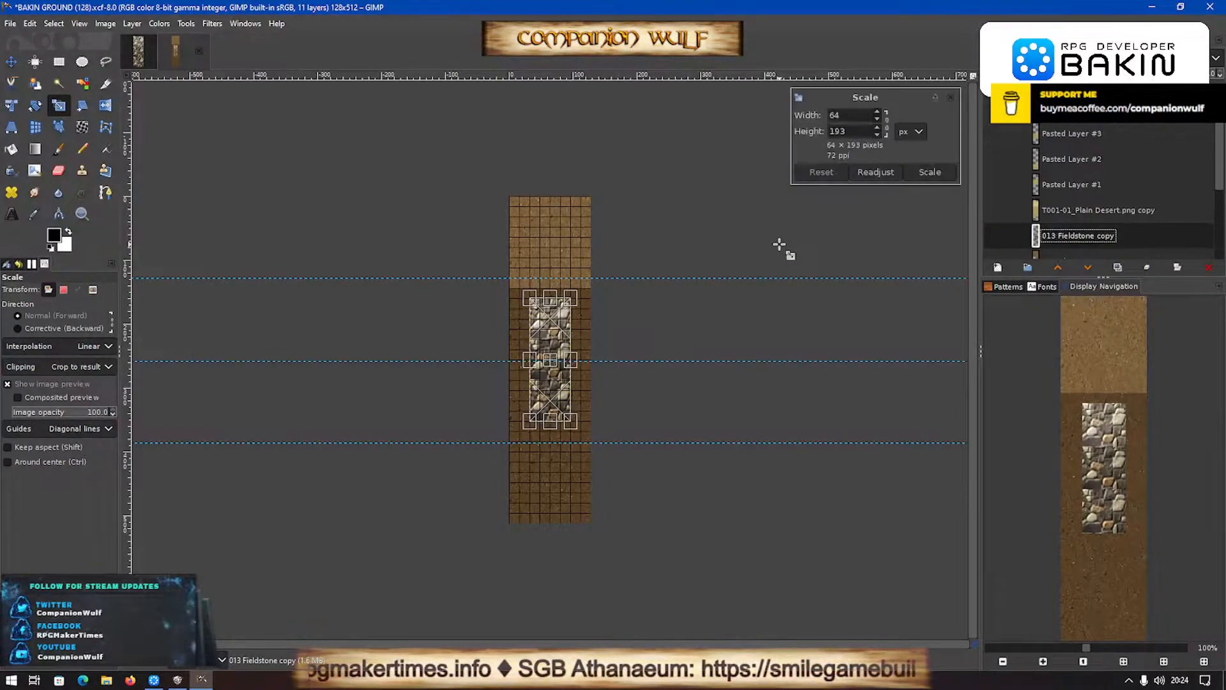
click(887, 122)
click(841, 115)
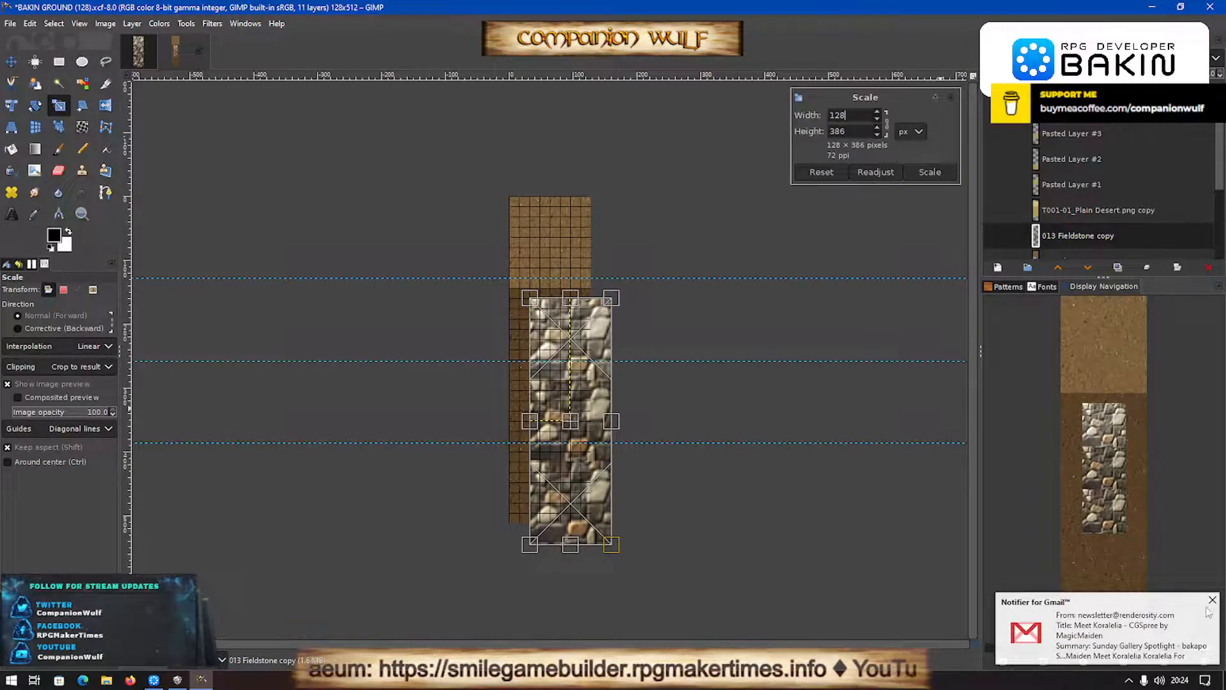
click(1212, 601)
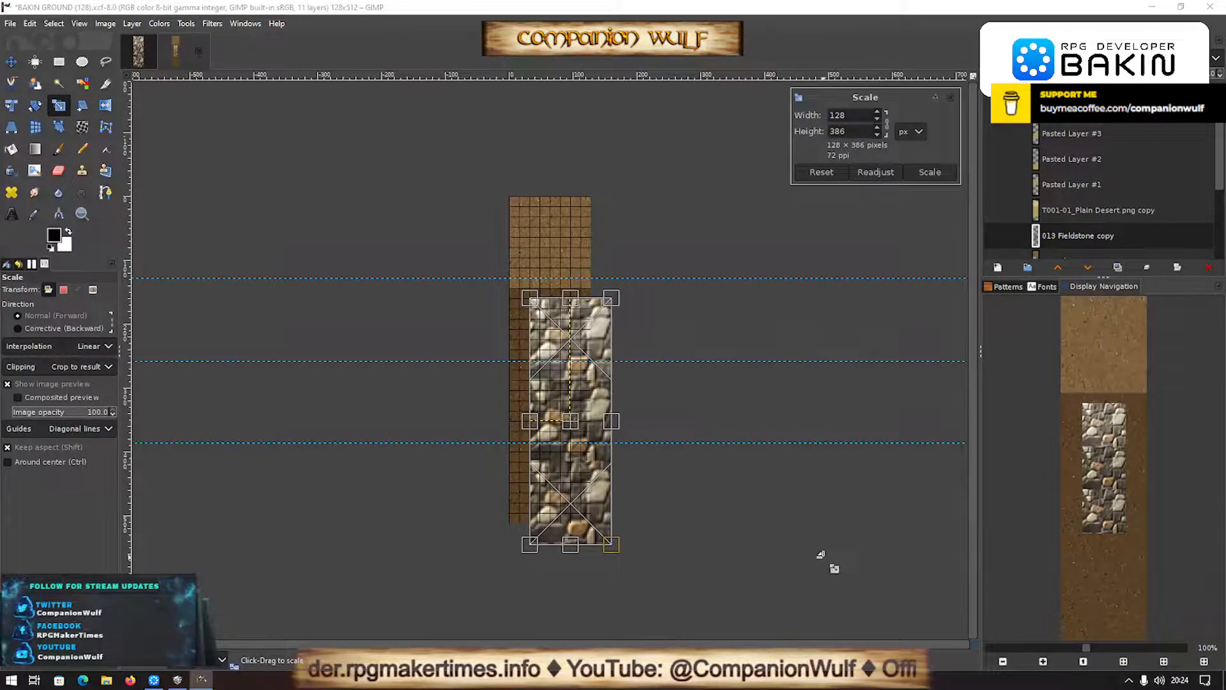
click(949, 177)
- Move the enlarged fieldstone layer flush with the image's side edges, with its upper edge just below the first horizontal guide
key(m)
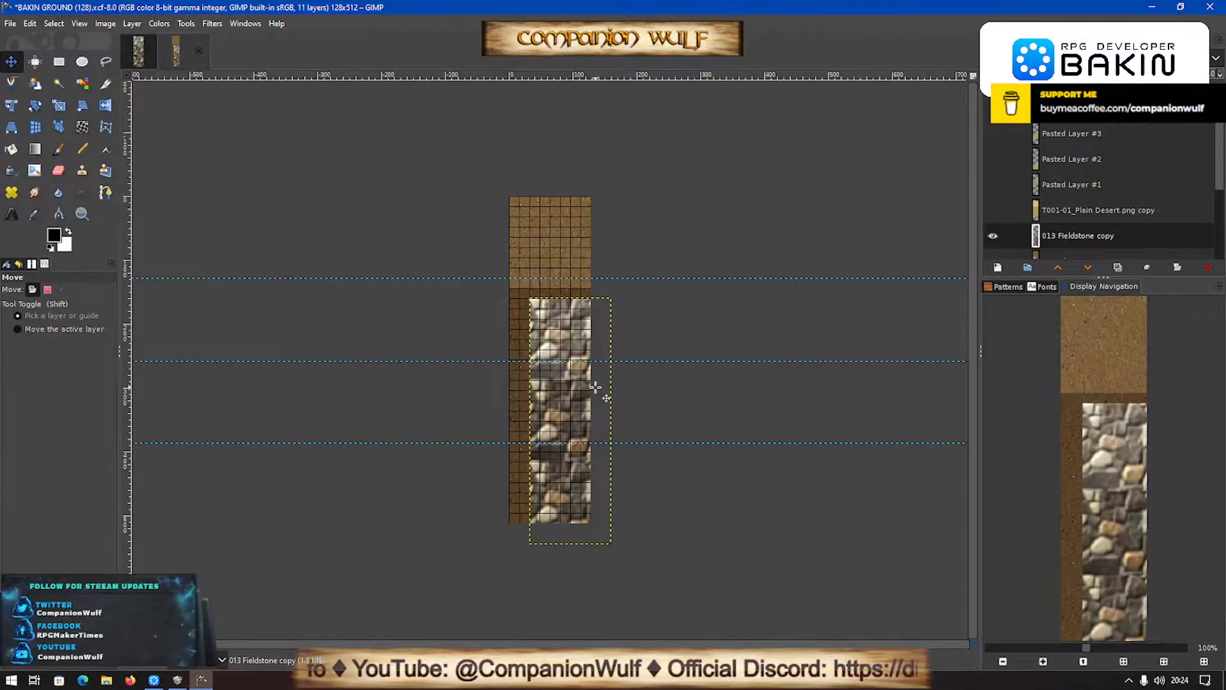
drag(569, 427, 550, 420)
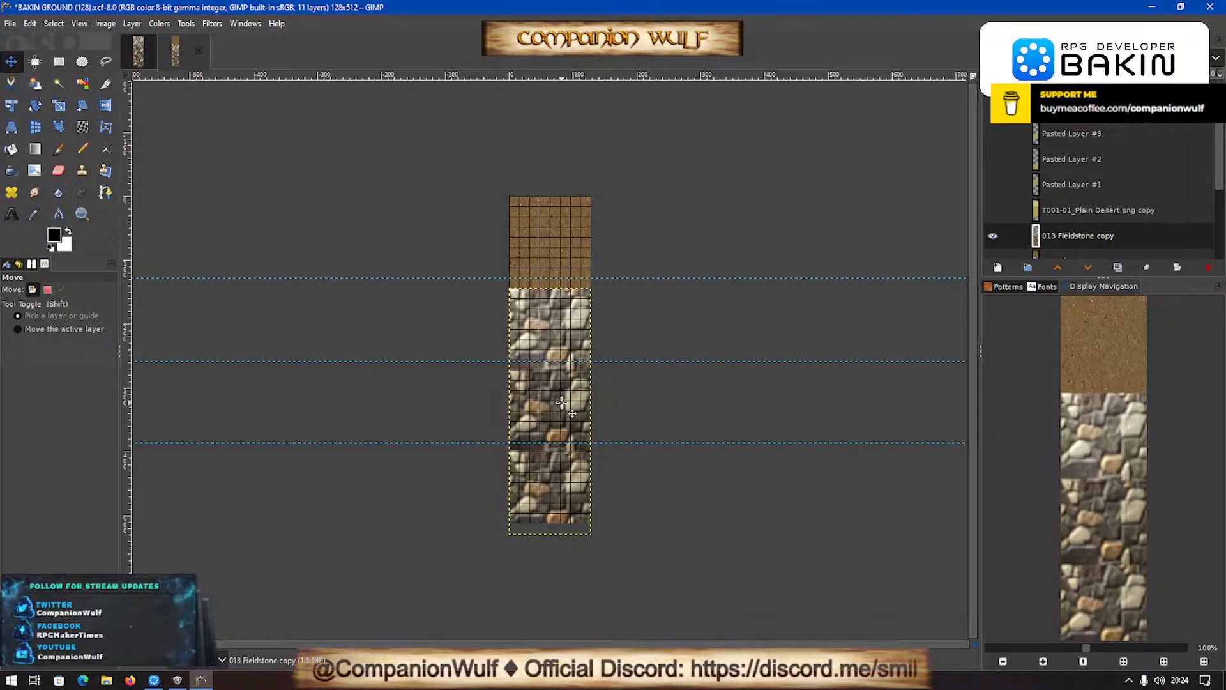
ctrl+scroll(569, 440, up, 1)
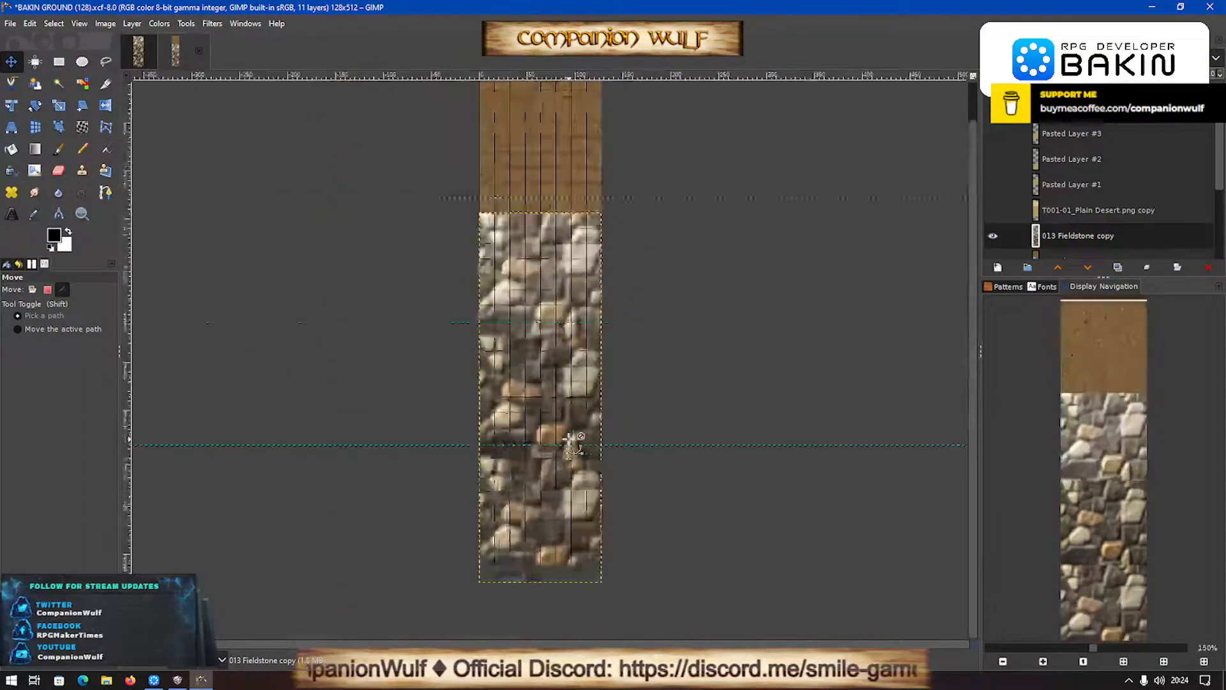
ctrl+scroll(569, 439, down, 2)
ctrl+scroll(573, 441, up, 2)
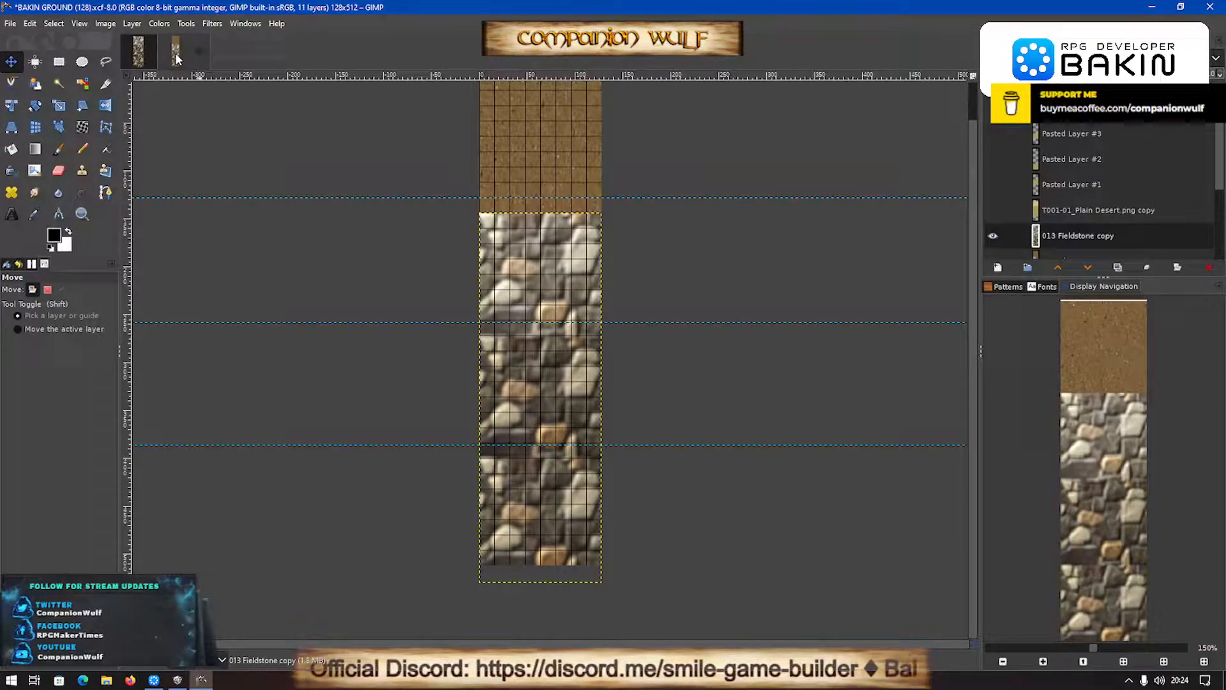
scroll(1171, 286, up, 2)
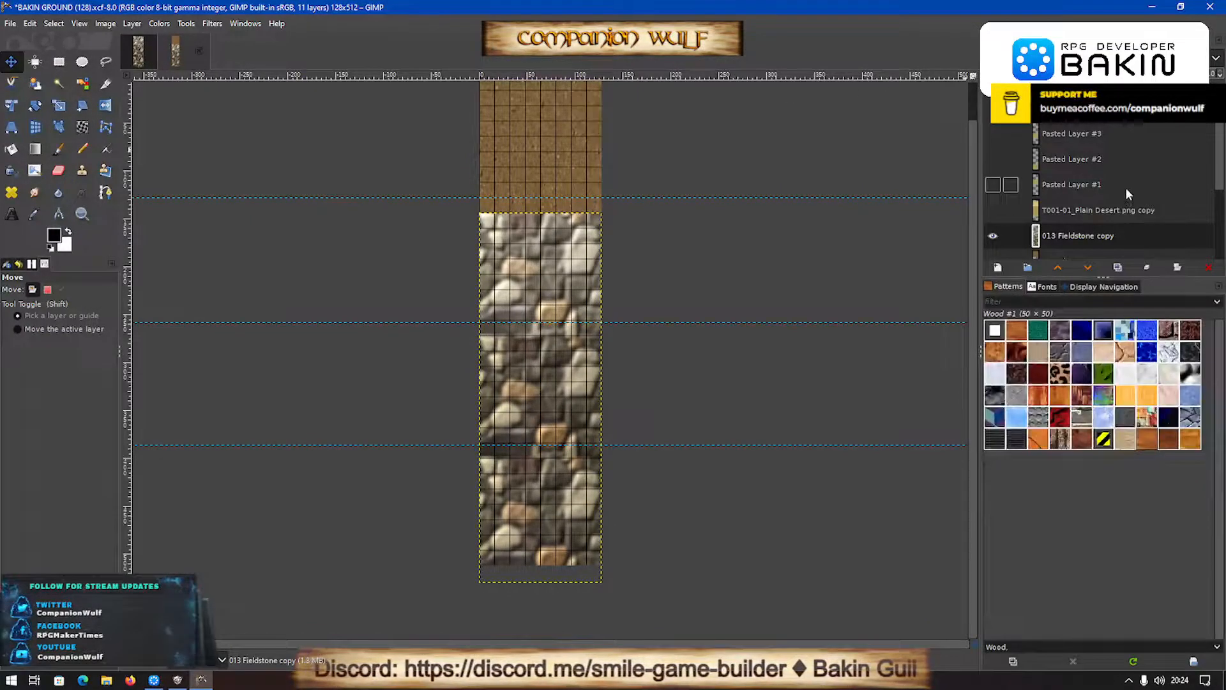
scroll(1063, 182, down, 2)
scroll(1055, 172, up, 2)
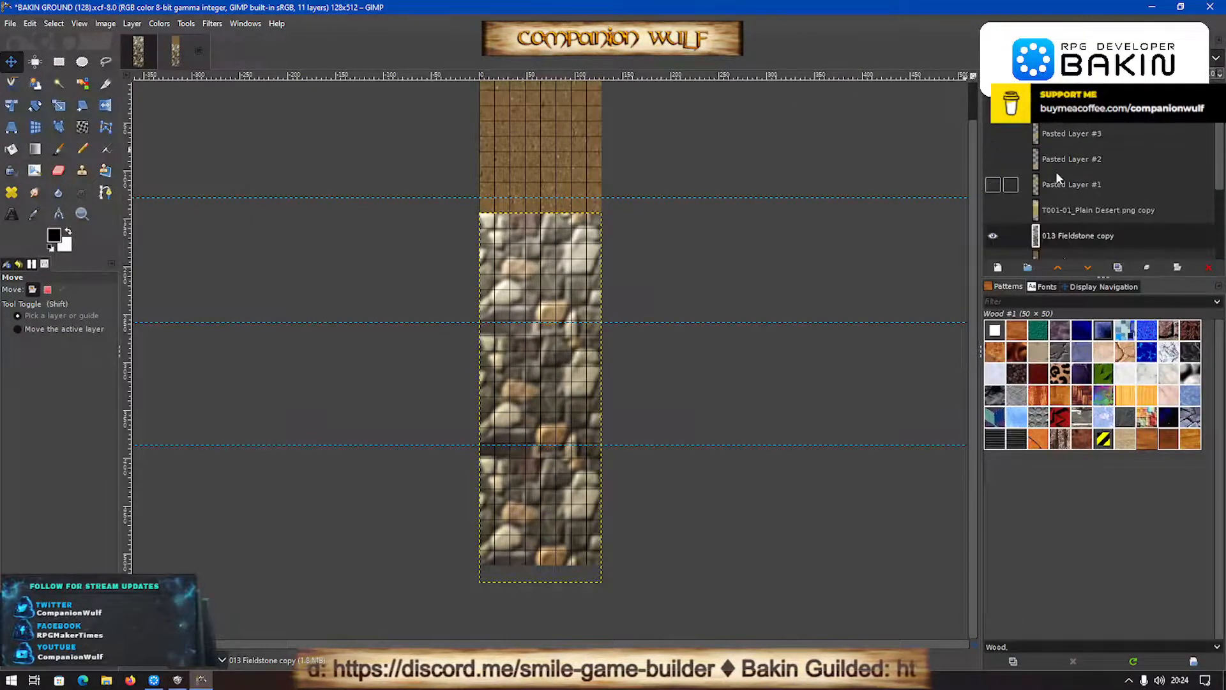
- Return to the WALLS TERRAIN 3 image, expand the BRICK WALLS group and look through the brick and stone layers
click(132, 53)
scroll(1198, 162, up, 9)
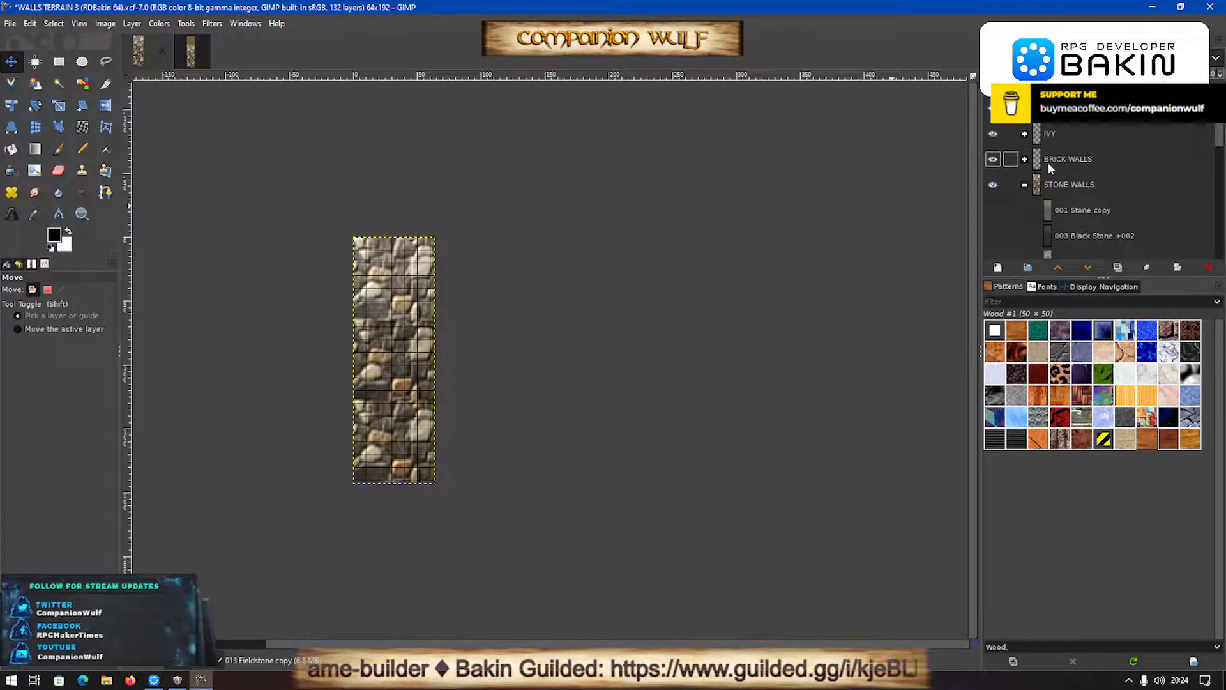
click(1025, 161)
scroll(1038, 201, down, 5)
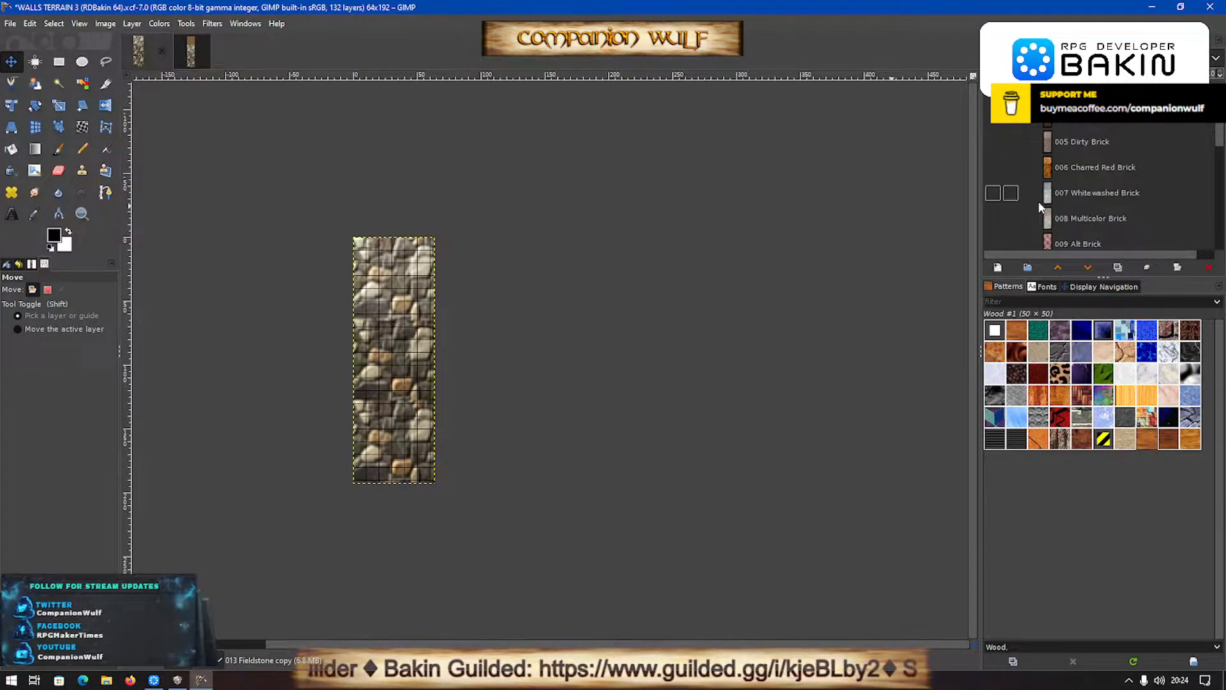
scroll(1038, 201, up, 5)
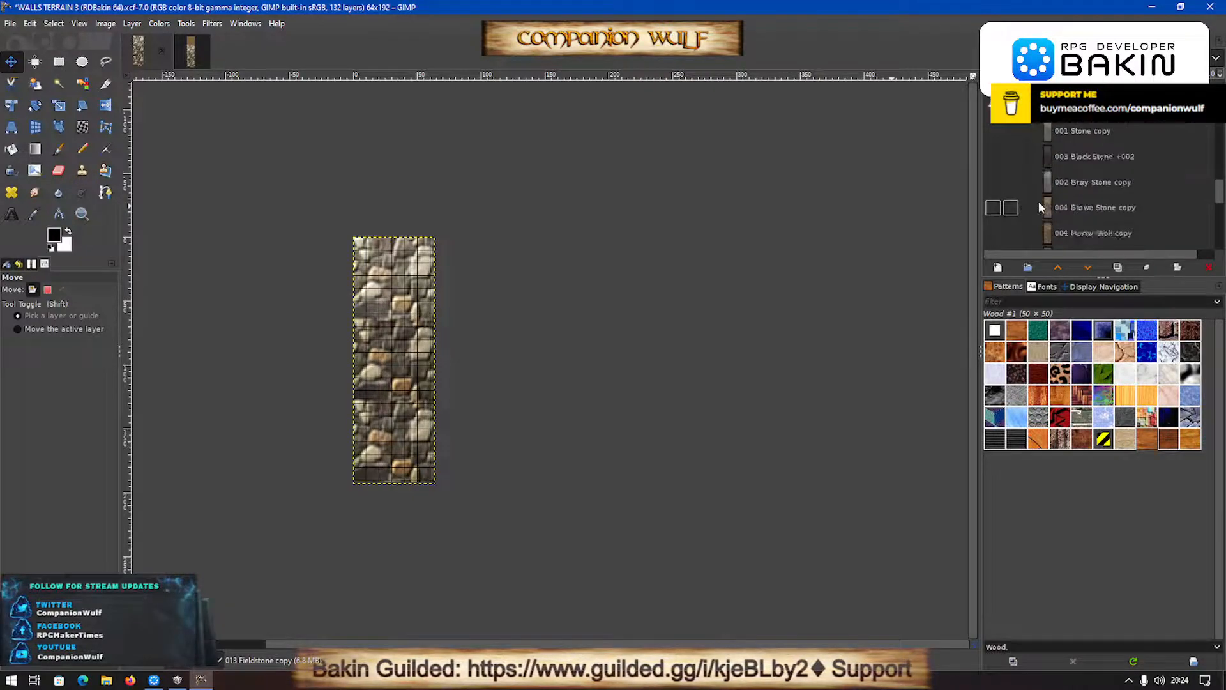
scroll(1039, 201, down, 5)
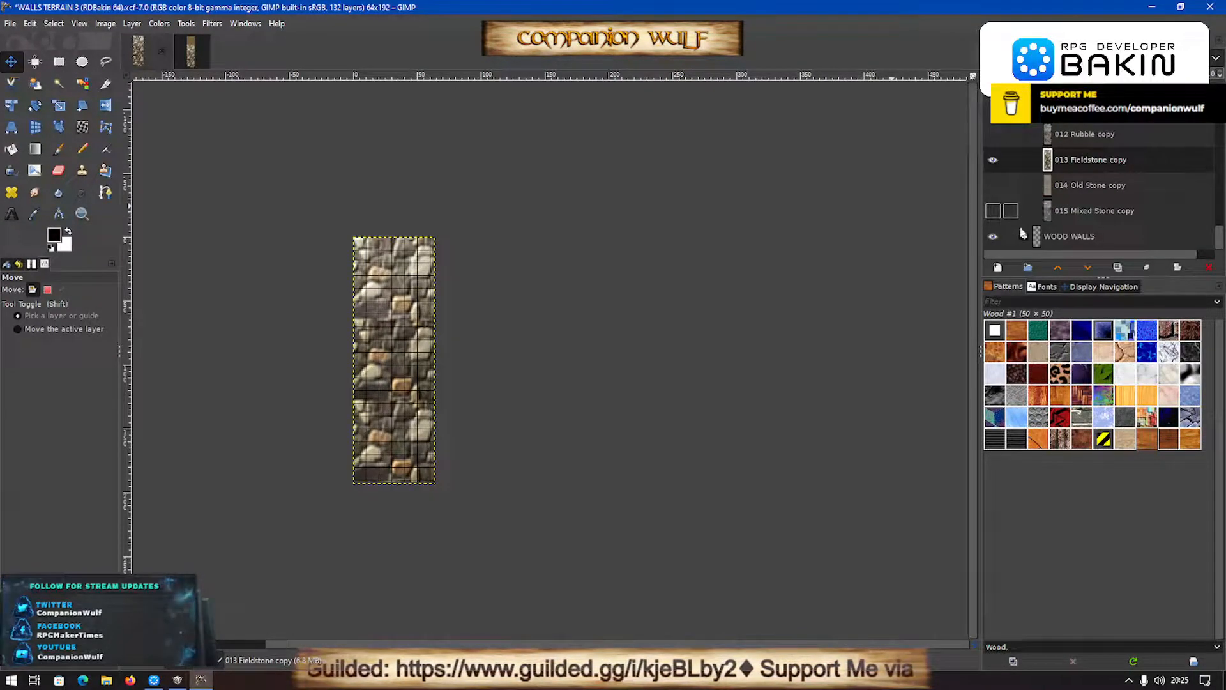
- Expand the WOOD WALLS group, show the 001-04 Grain (Very Dark) layer and copy it into the BAKIN GROUND (128) image
click(1024, 237)
scroll(1031, 228, down, 3)
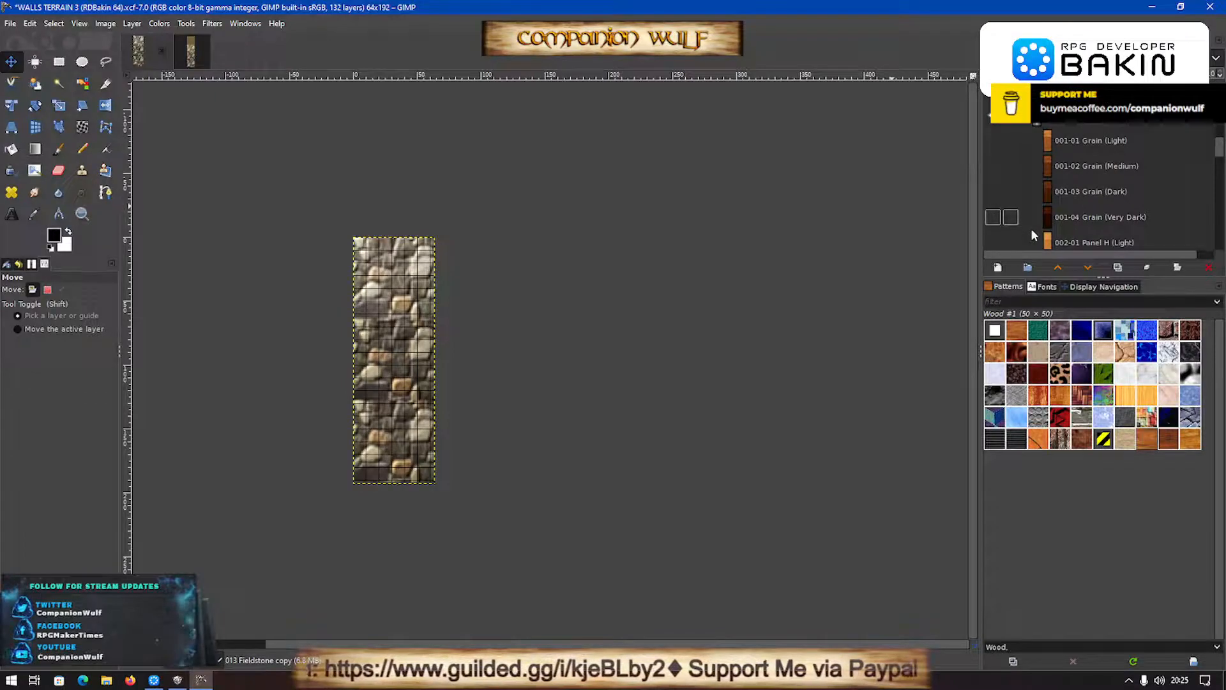
click(993, 218)
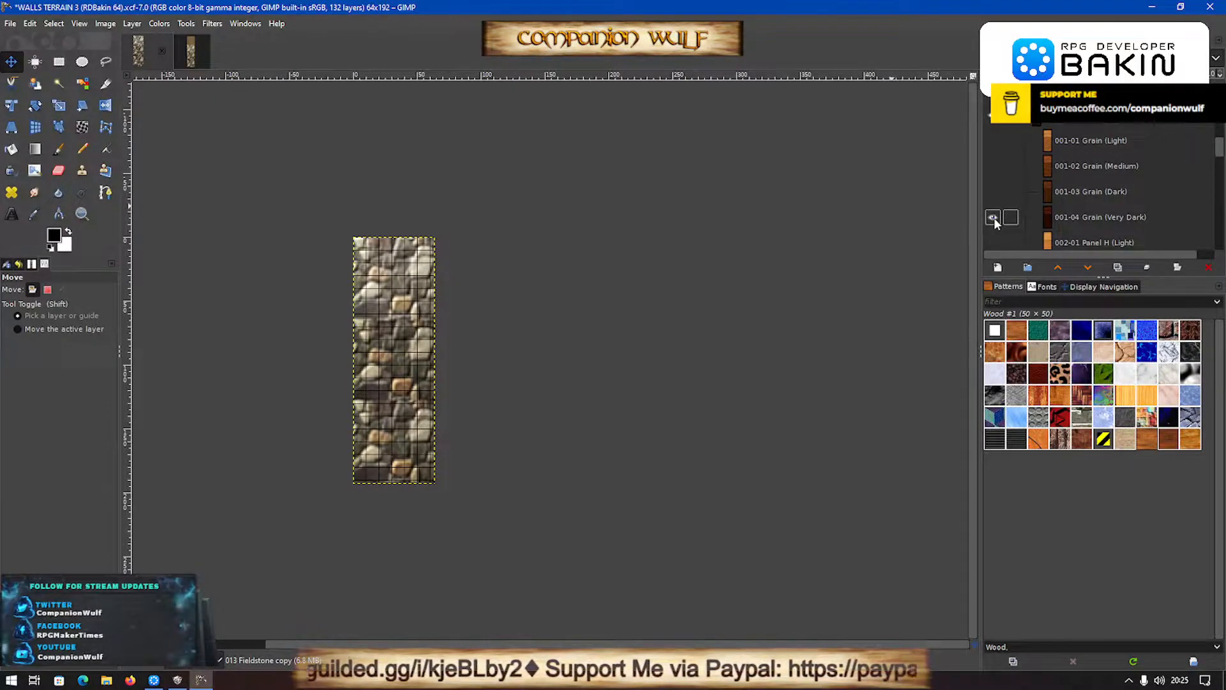
scroll(1085, 224, down, 8)
scroll(1086, 224, down, 6)
scroll(1085, 224, up, 10)
scroll(1086, 223, up, 3)
drag(1092, 207, 606, 358)
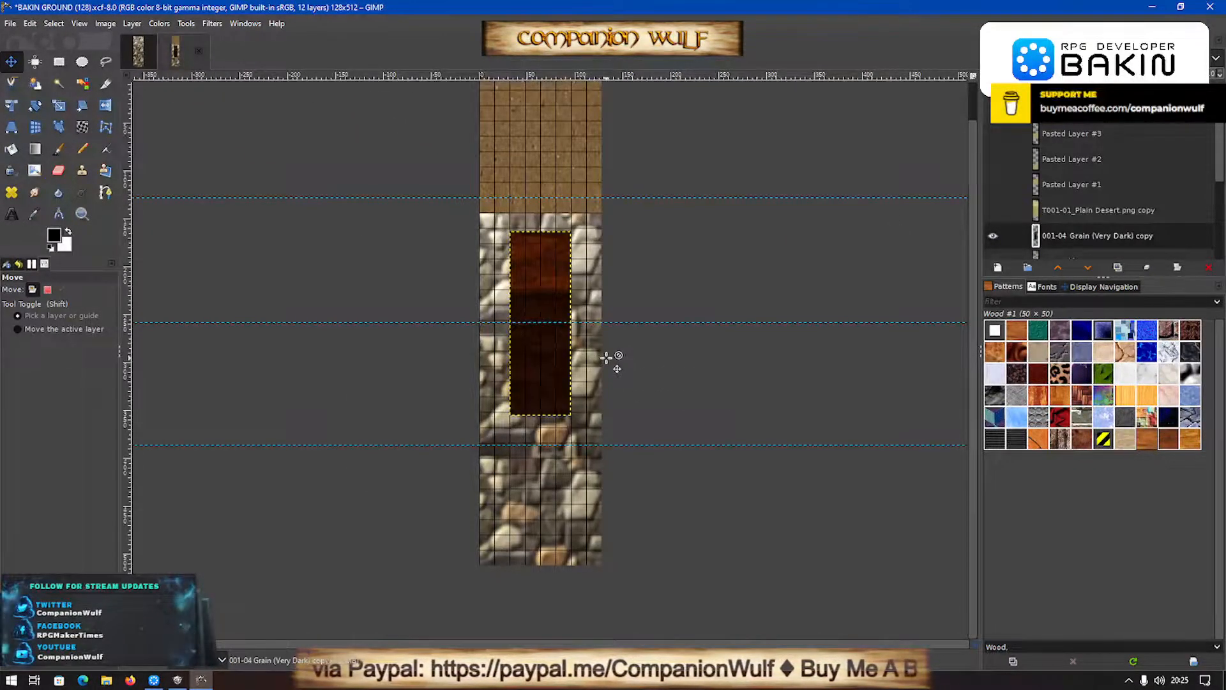
- Scale the 001-04 Grain (Very Dark) copy layer to 128 px wide and 384 px high with the aspect ratio linked
key(shift+s)
click(606, 355)
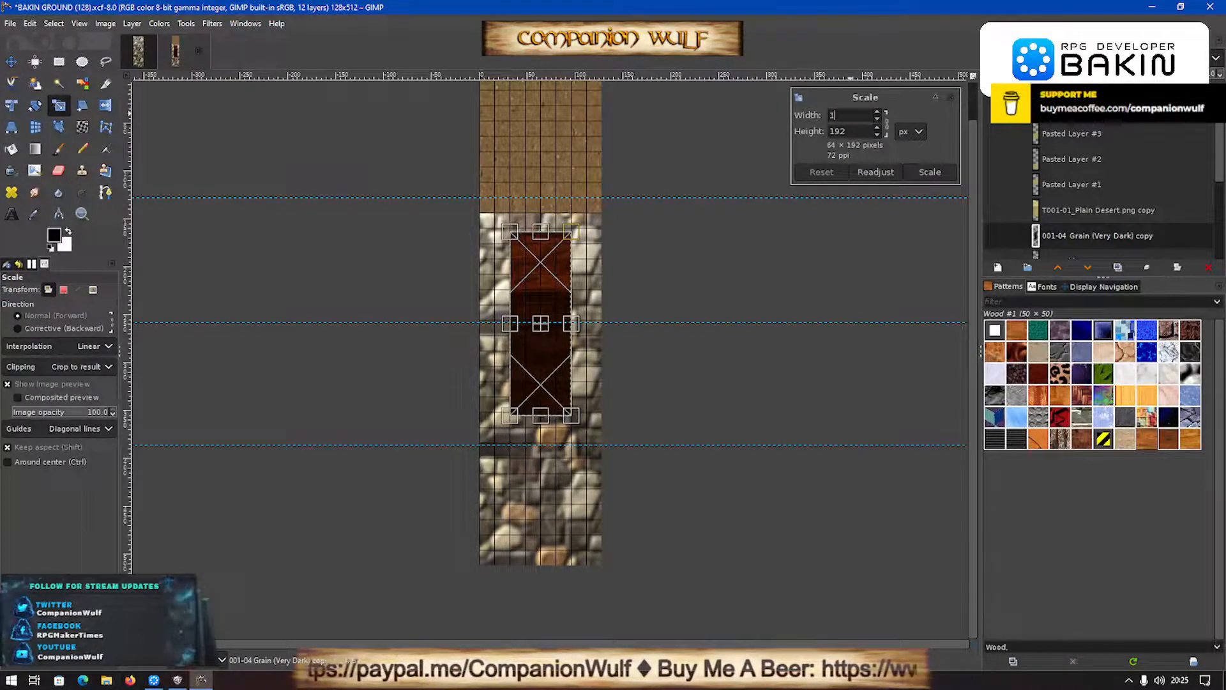
key(Return)
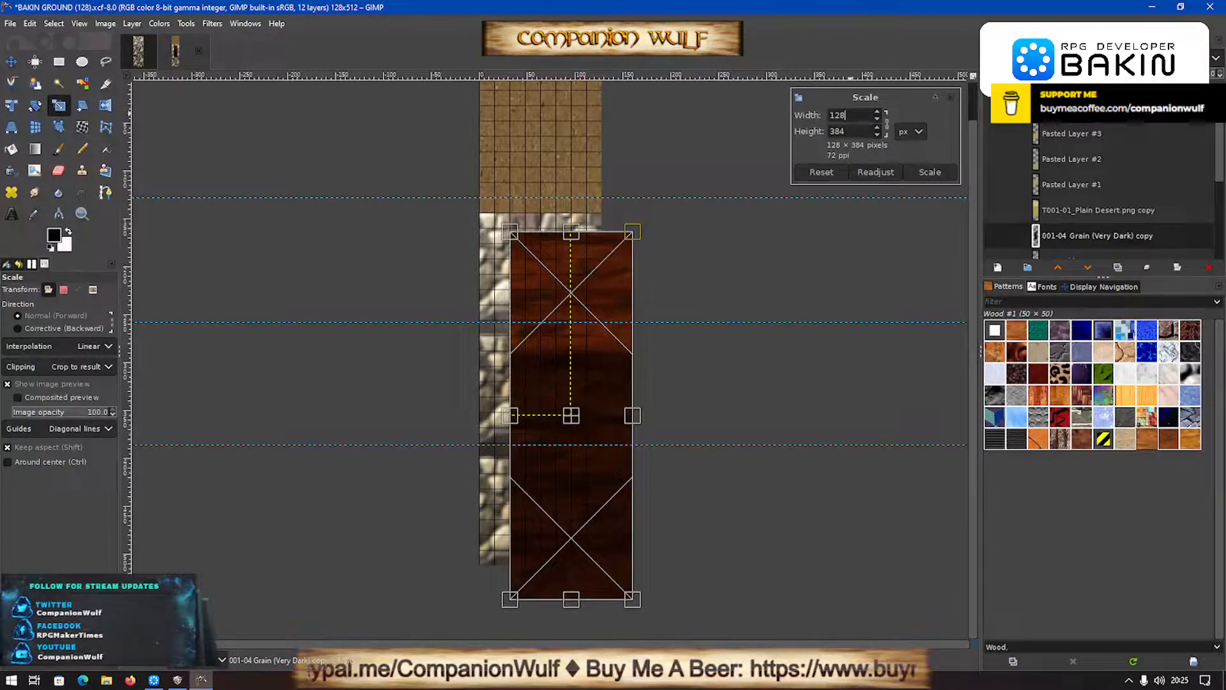
click(930, 172)
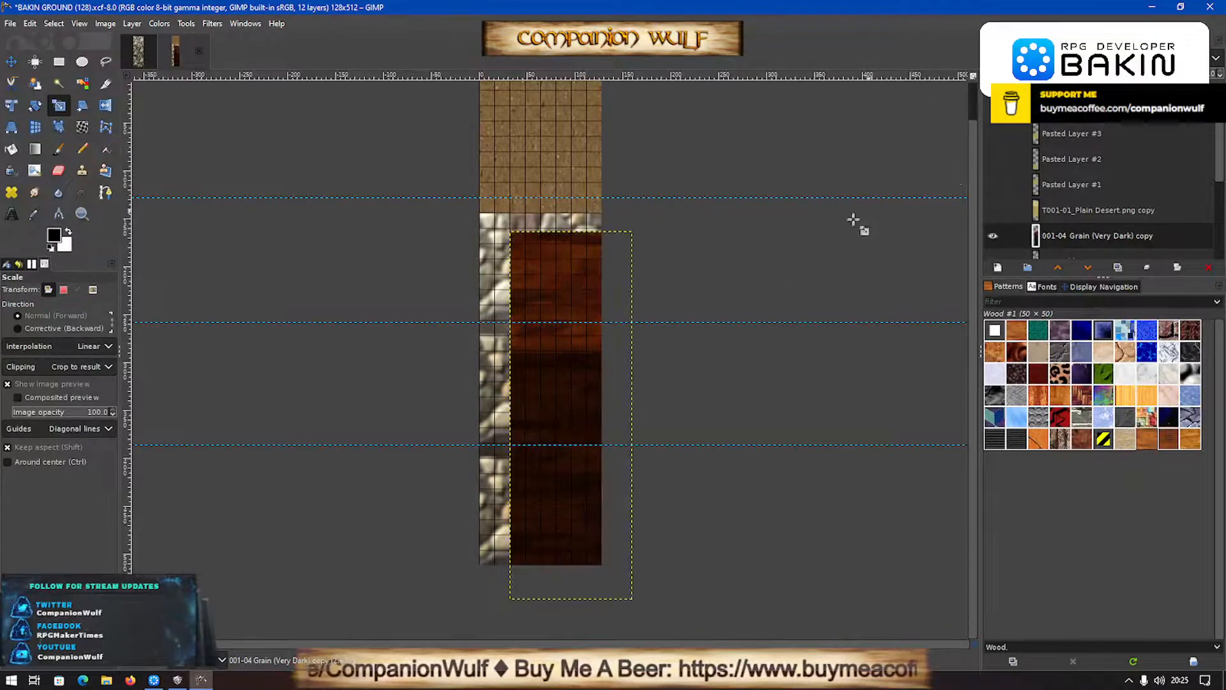
- Move the enlarged wood grain layer flush with the image's side edges and upper edge
key(m)
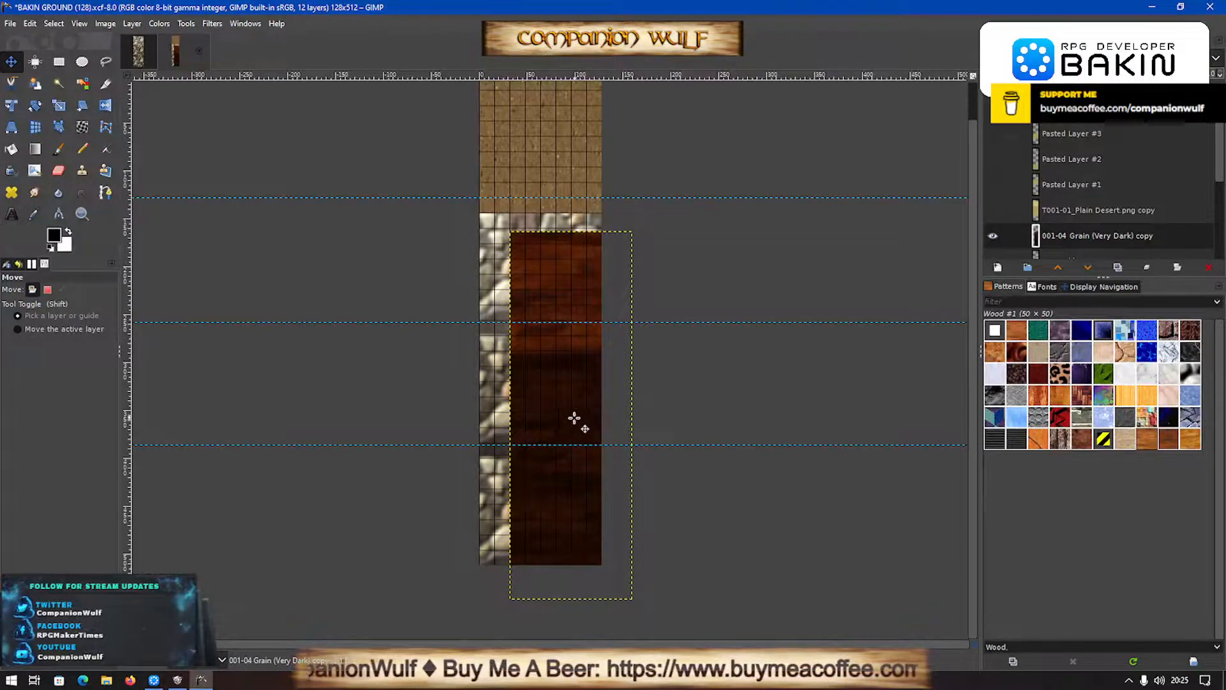
drag(569, 421, 537, 265)
scroll(641, 296, up, 1)
mouse_move(549, 210)
mouse_down()
mouse_move(550, 169)
mouse_move(550, 200)
mouse_up()
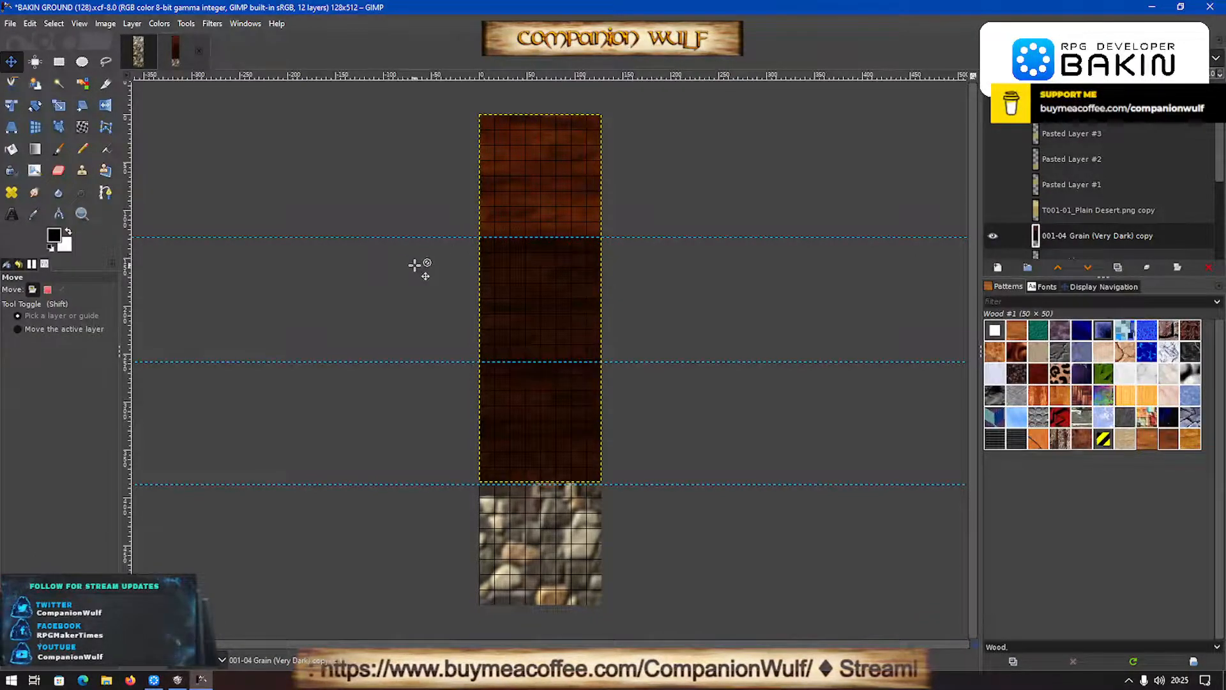
- Delete the wood grain between the first and third horizontal guides using a 134 × 255 px rectangular selection, and clear the selection
key(r)
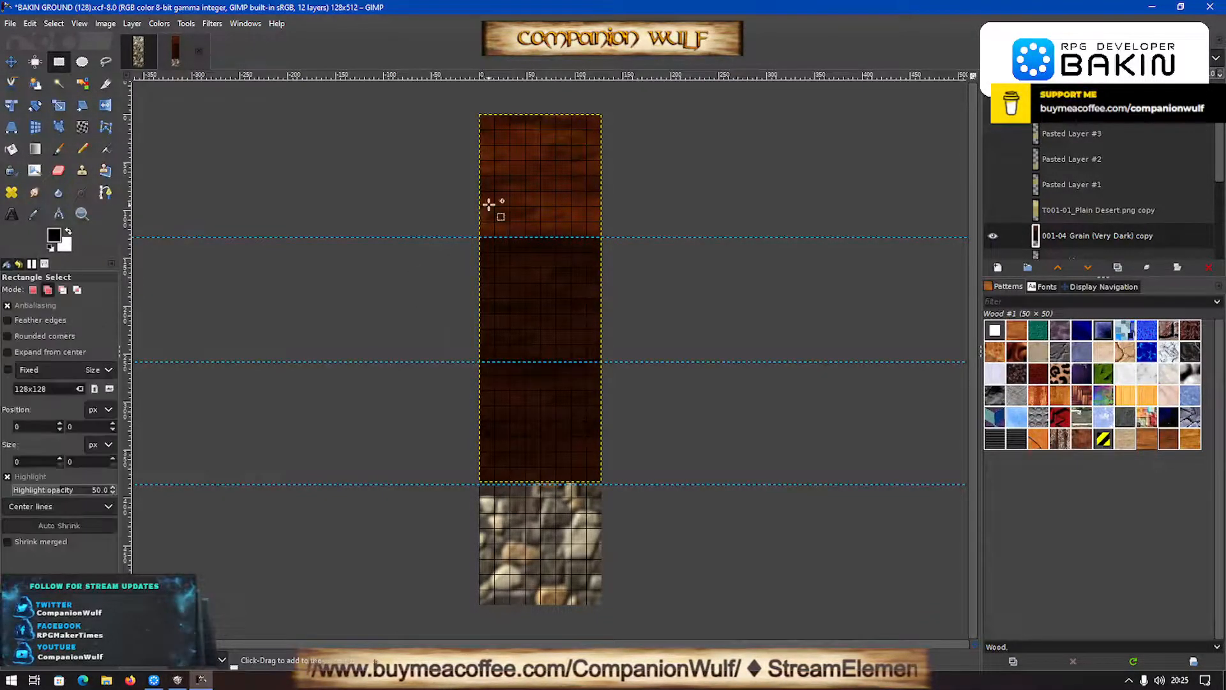
drag(477, 237, 604, 479)
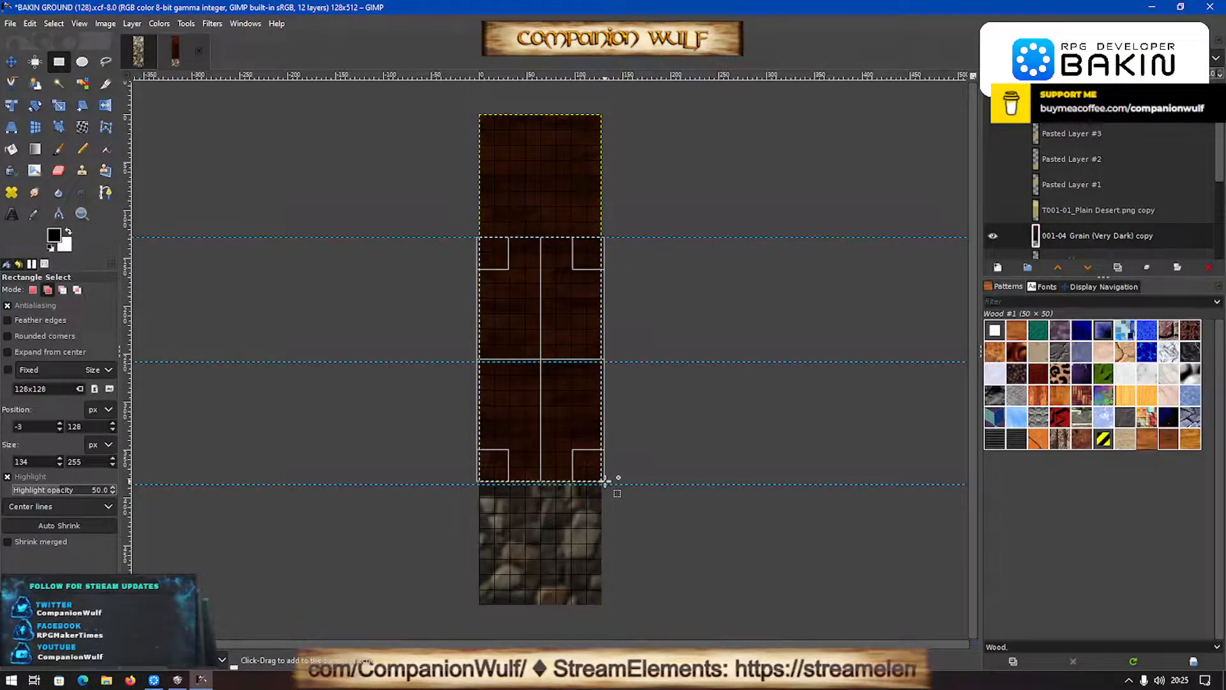
key(ctrl+v)
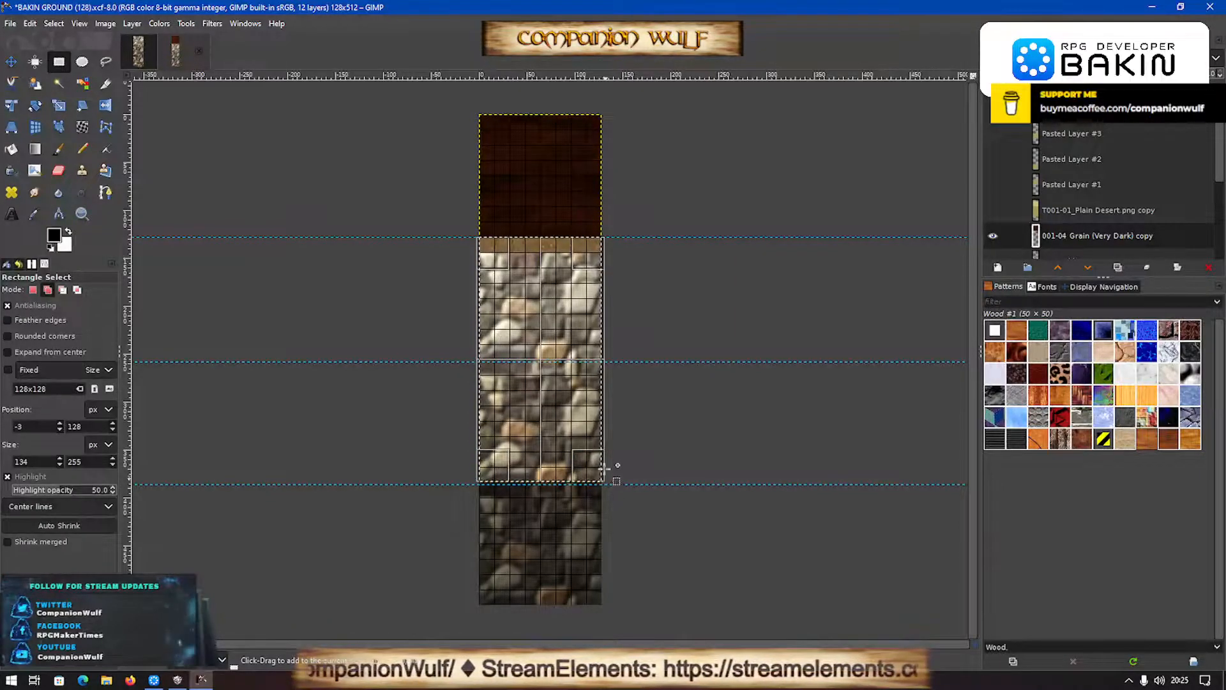
click(710, 361)
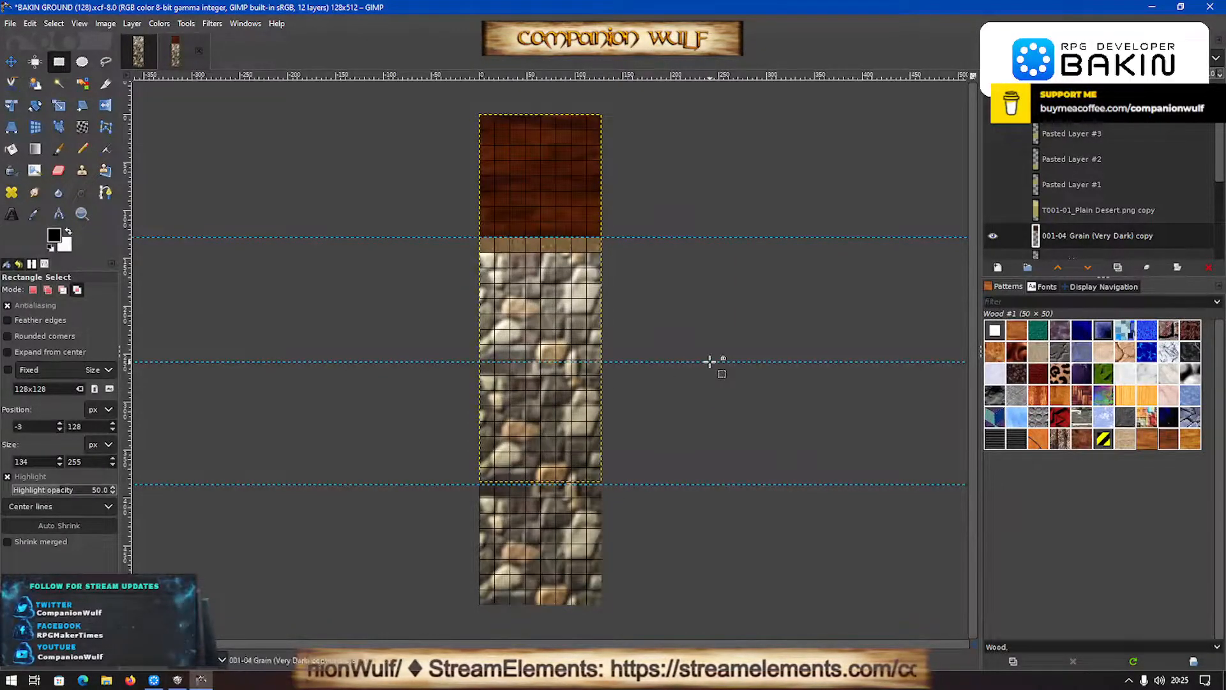
- Stretch the wood grain layer downward to 128 × 432 px with the aspect ratio unlinked, covering the desert strip above the stones
key(shift+s)
click(675, 296)
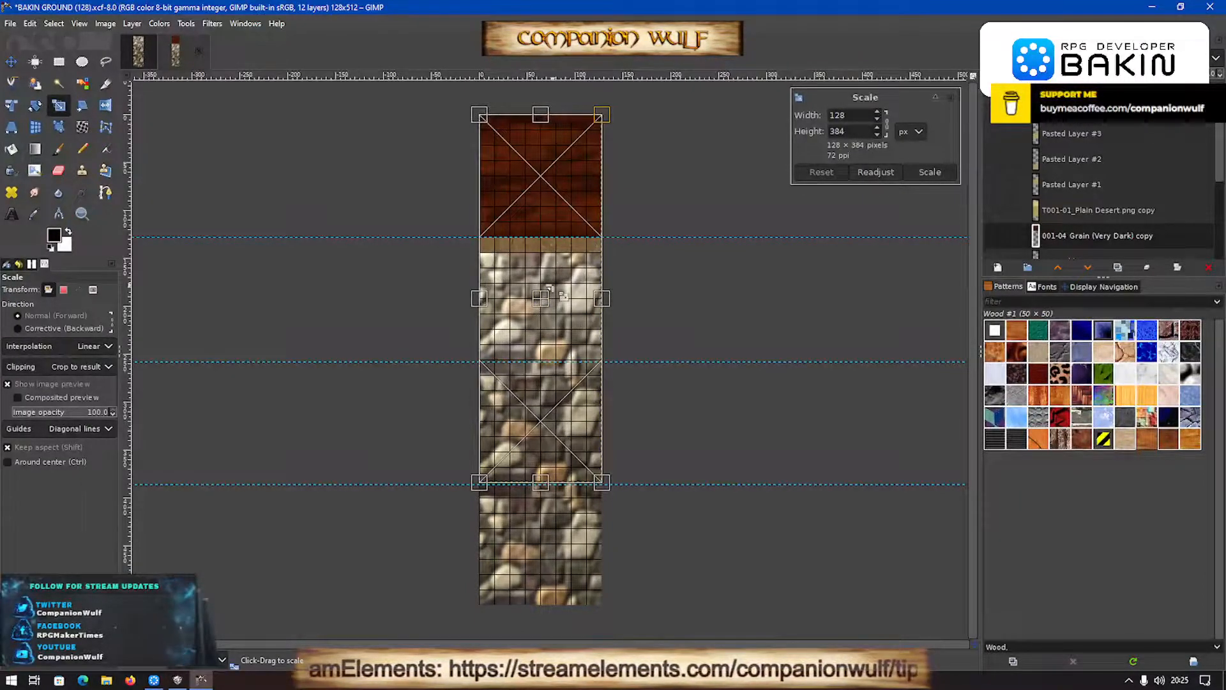
drag(541, 486, 540, 493)
click(824, 172)
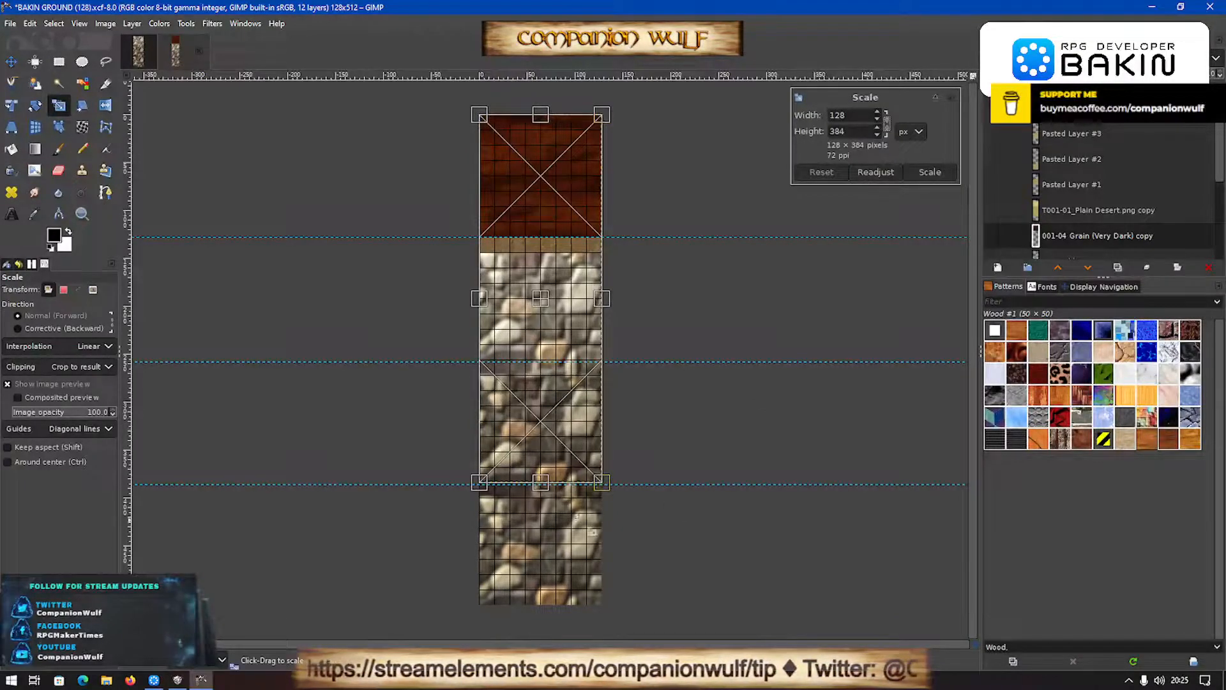
drag(540, 486, 541, 530)
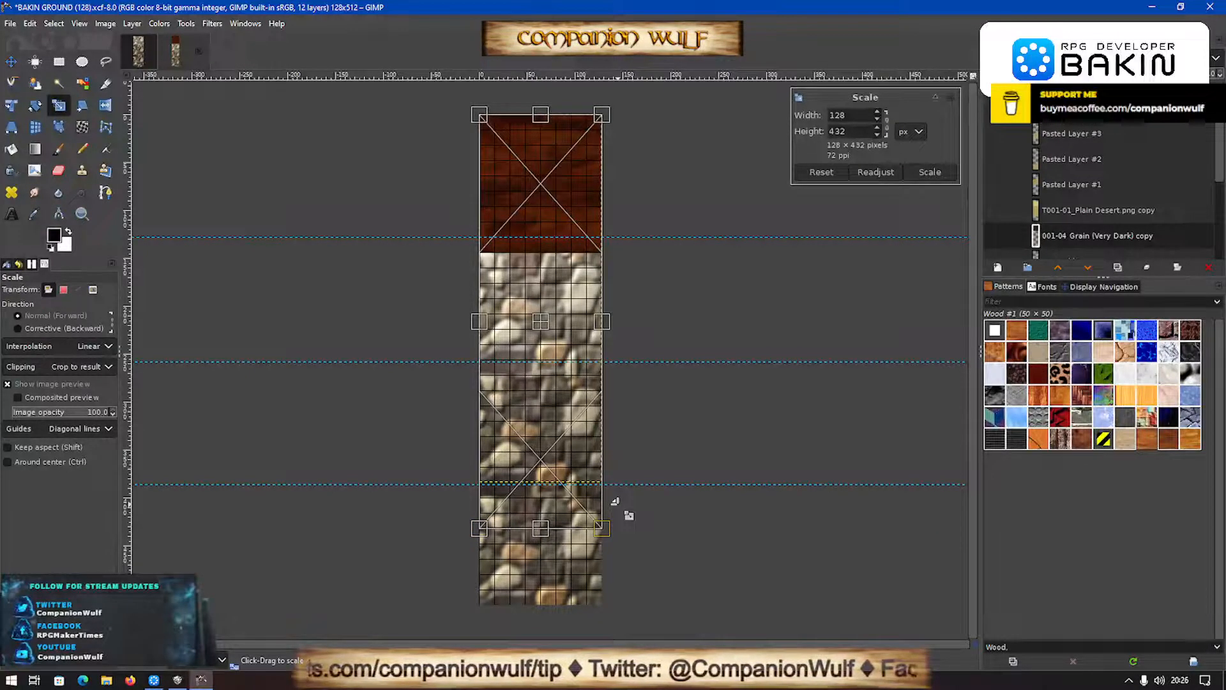
click(930, 172)
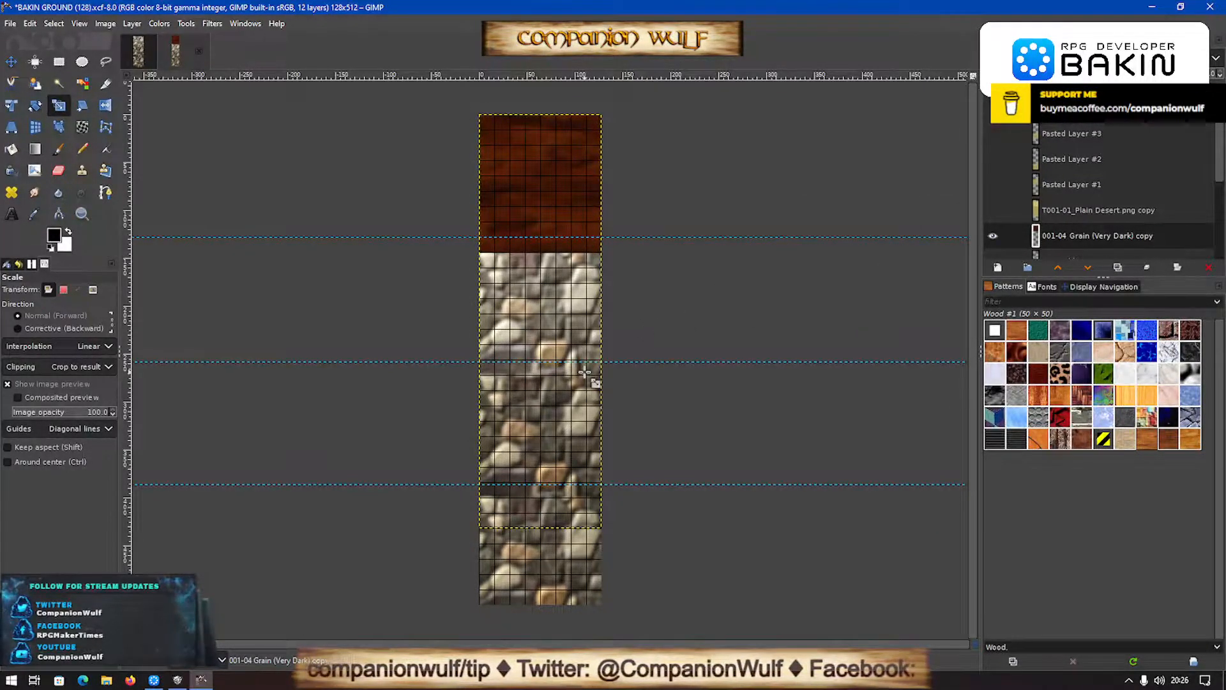
- Start exporting the image as a PNG and list the recently used folders as destinations
key(ctrl+shift+e)
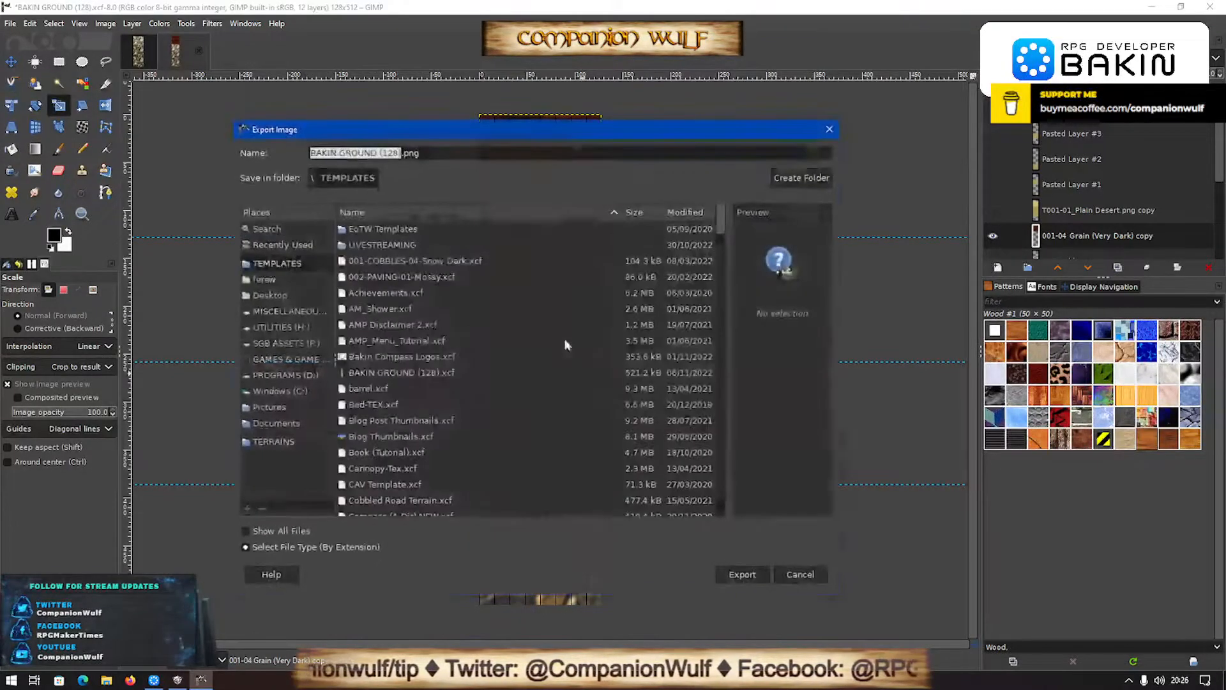
click(284, 245)
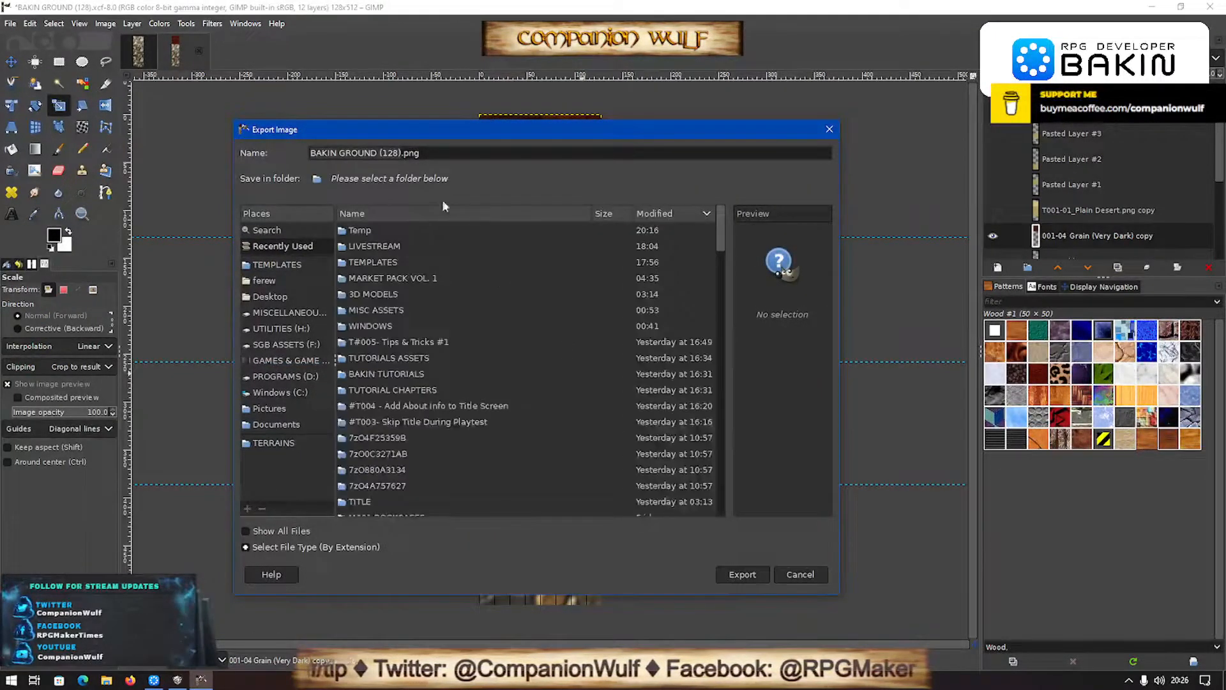
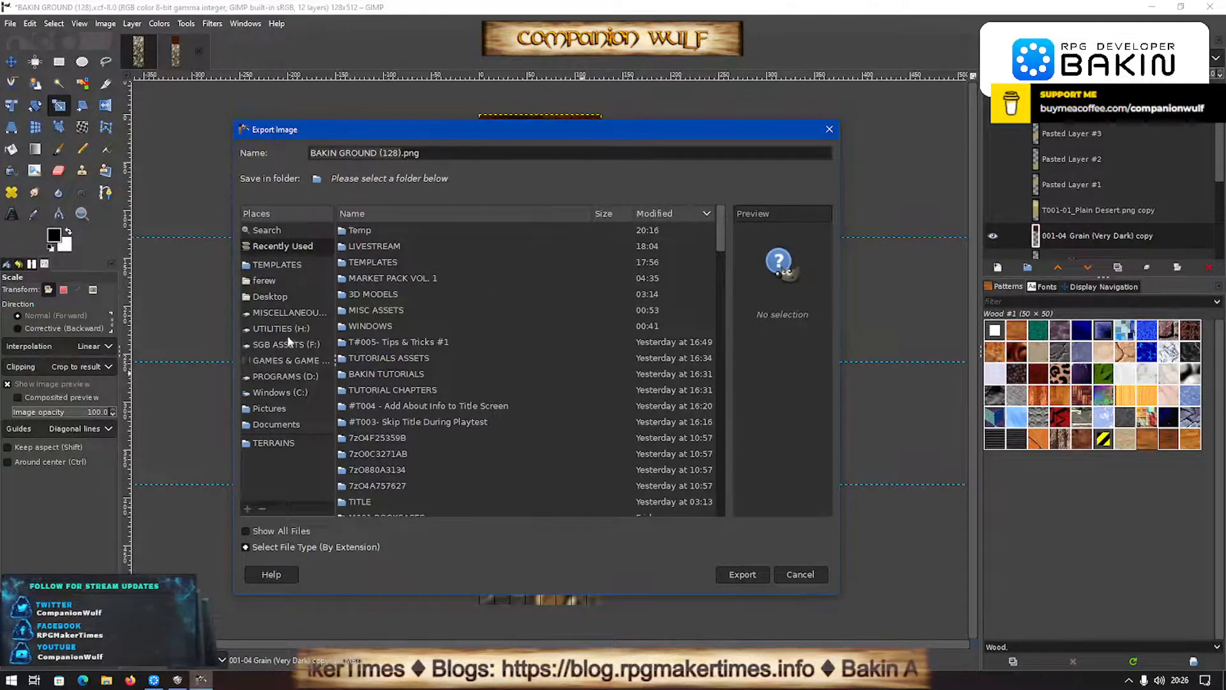
- Set the export destination to the TERRAINS folder inside RPG DEVELOPER BAKIN\ADVENTURER'S GUILD
click(286, 362)
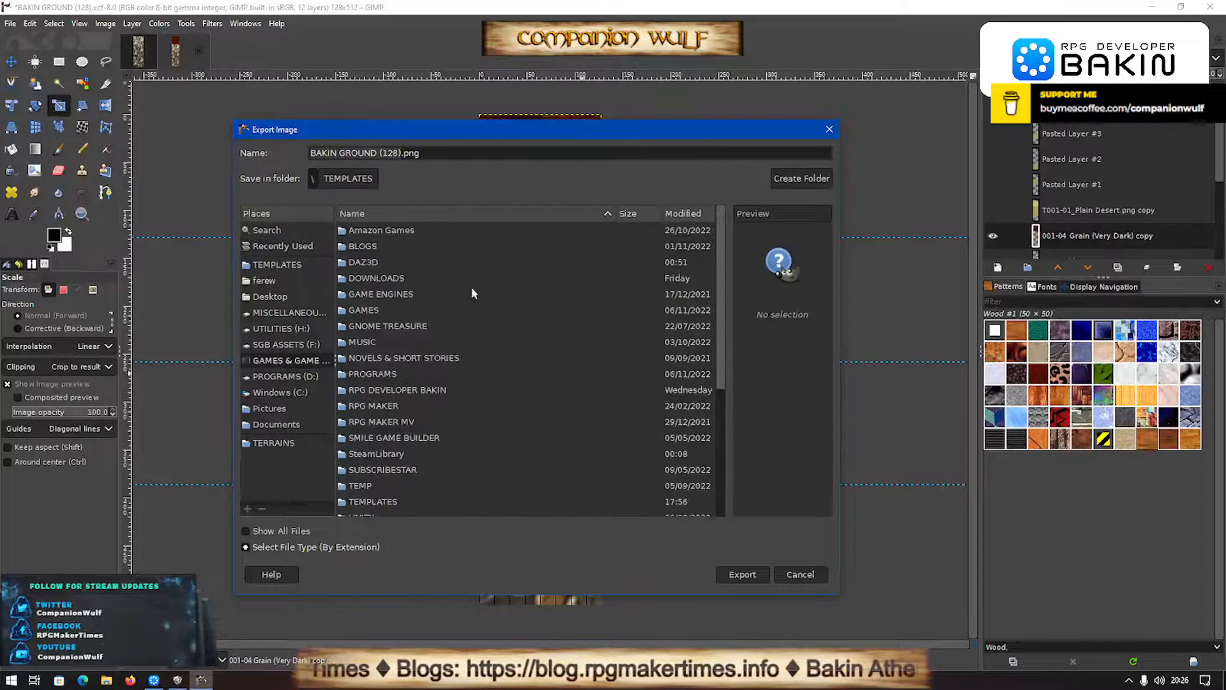
double_click(405, 390)
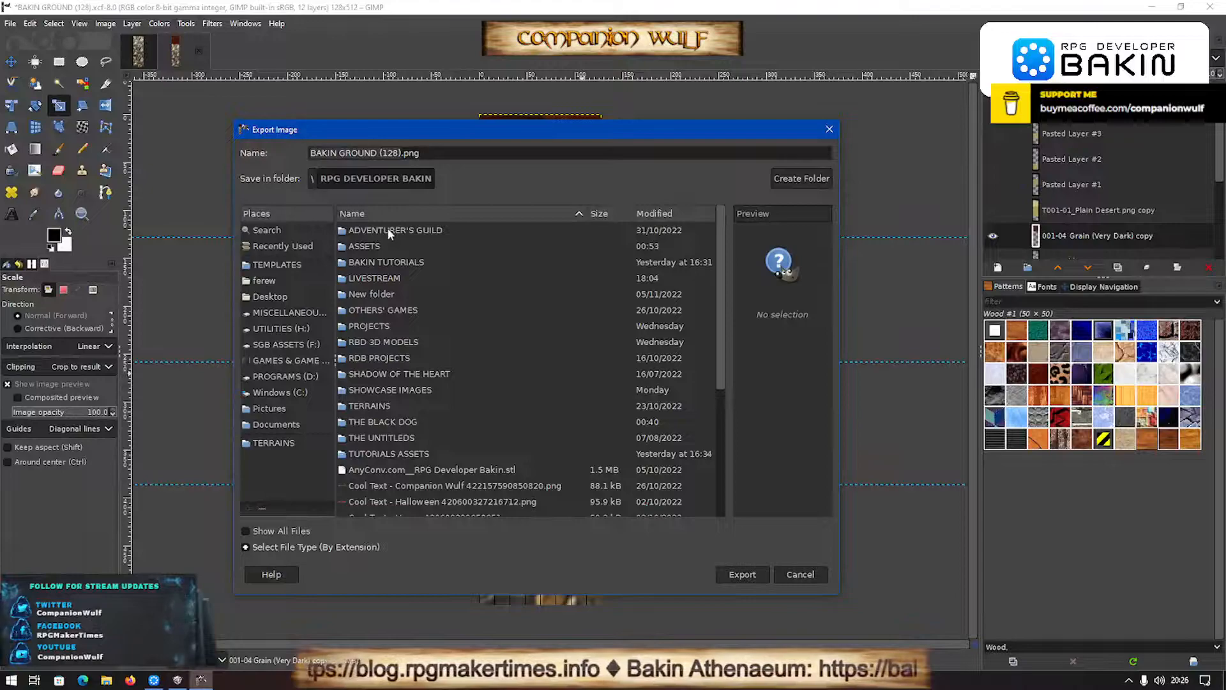
double_click(388, 230)
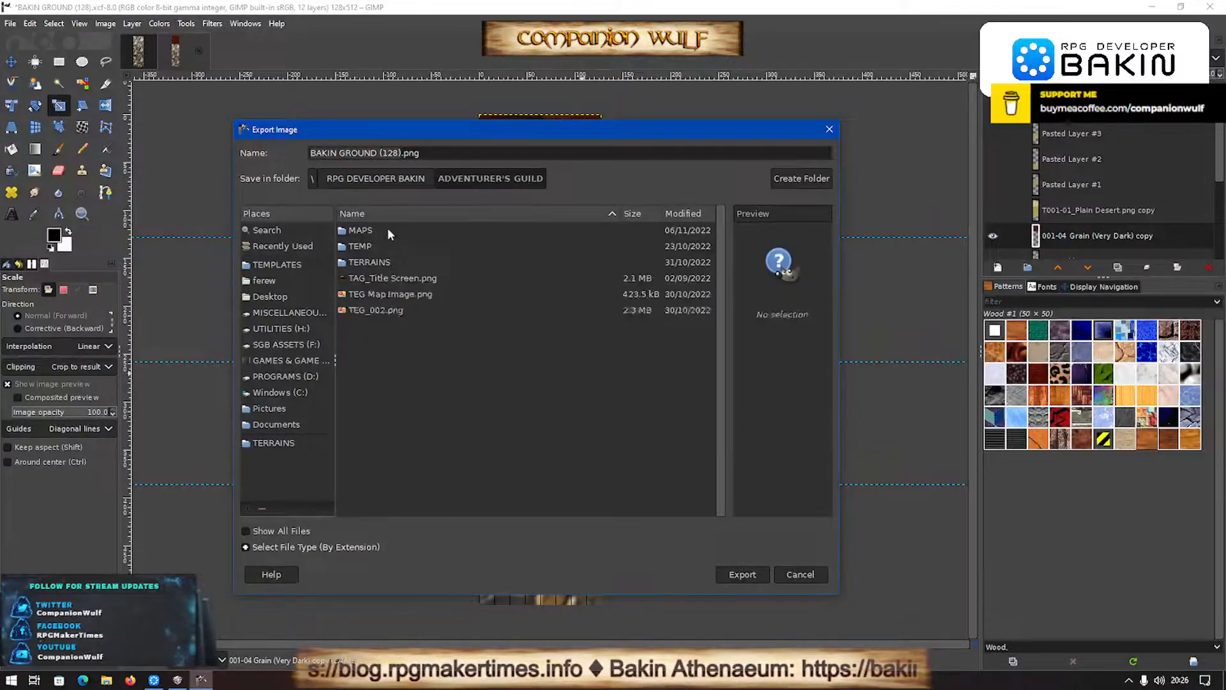
click(394, 184)
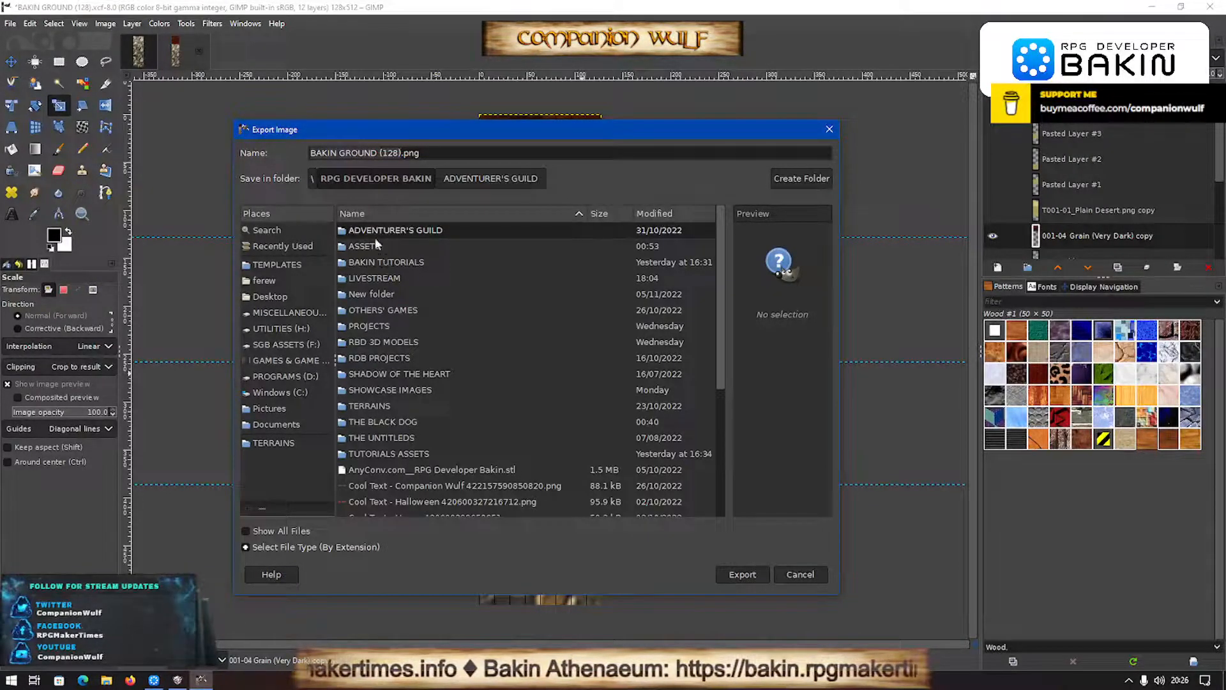
double_click(377, 247)
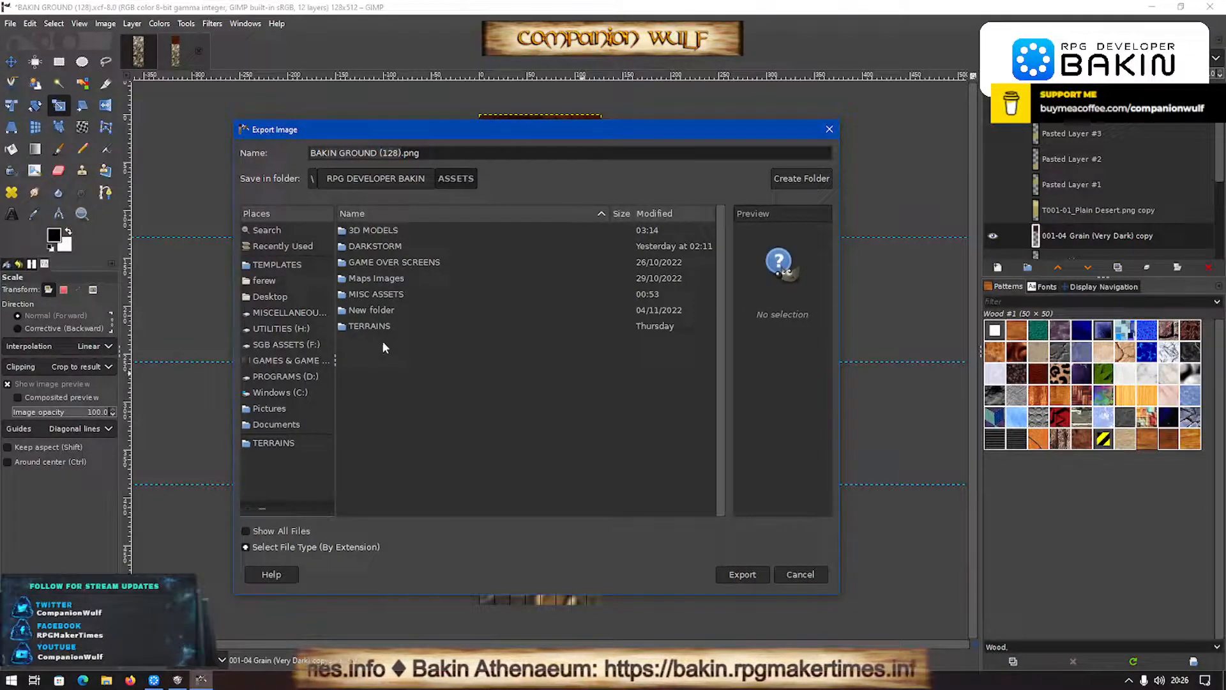
click(383, 177)
double_click(375, 230)
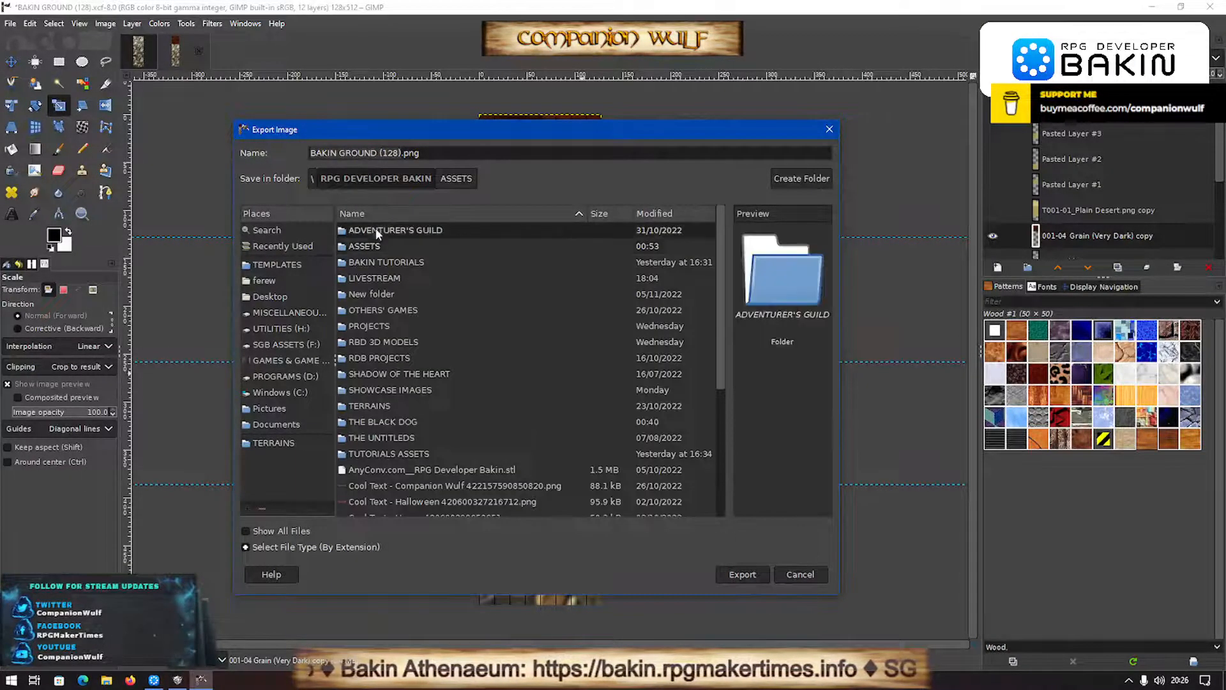
double_click(376, 260)
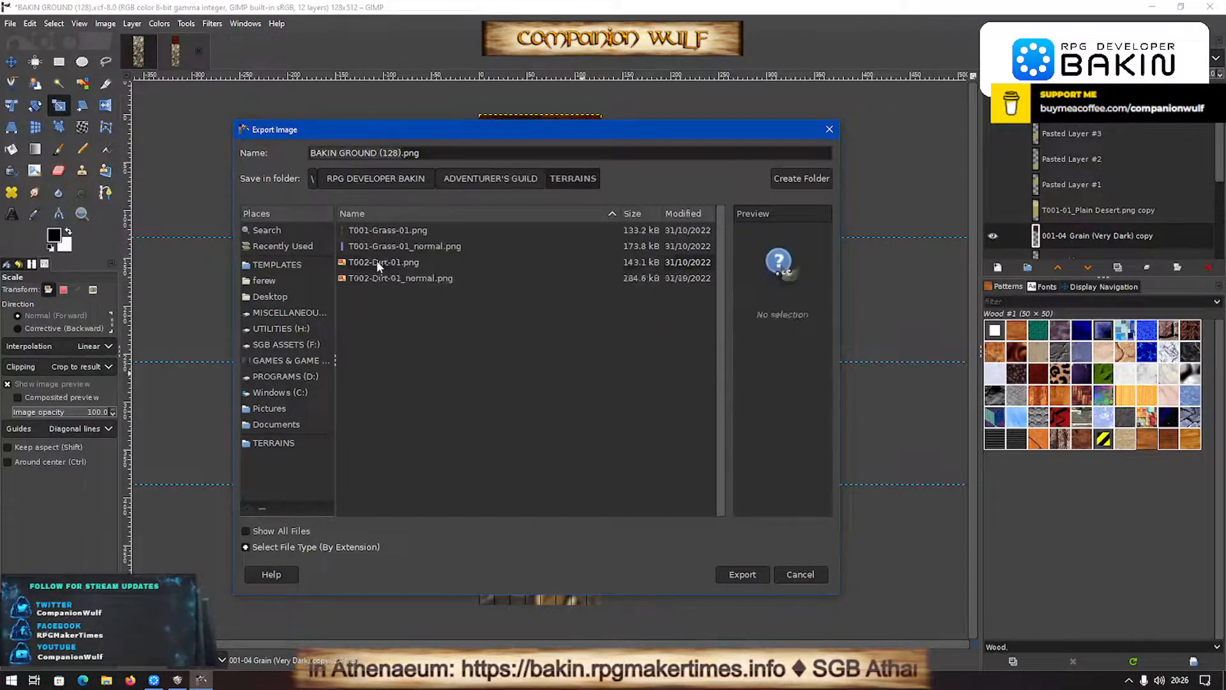
- Name the file TEG_Wall01.png and export it with the existing PNG options
click(388, 154)
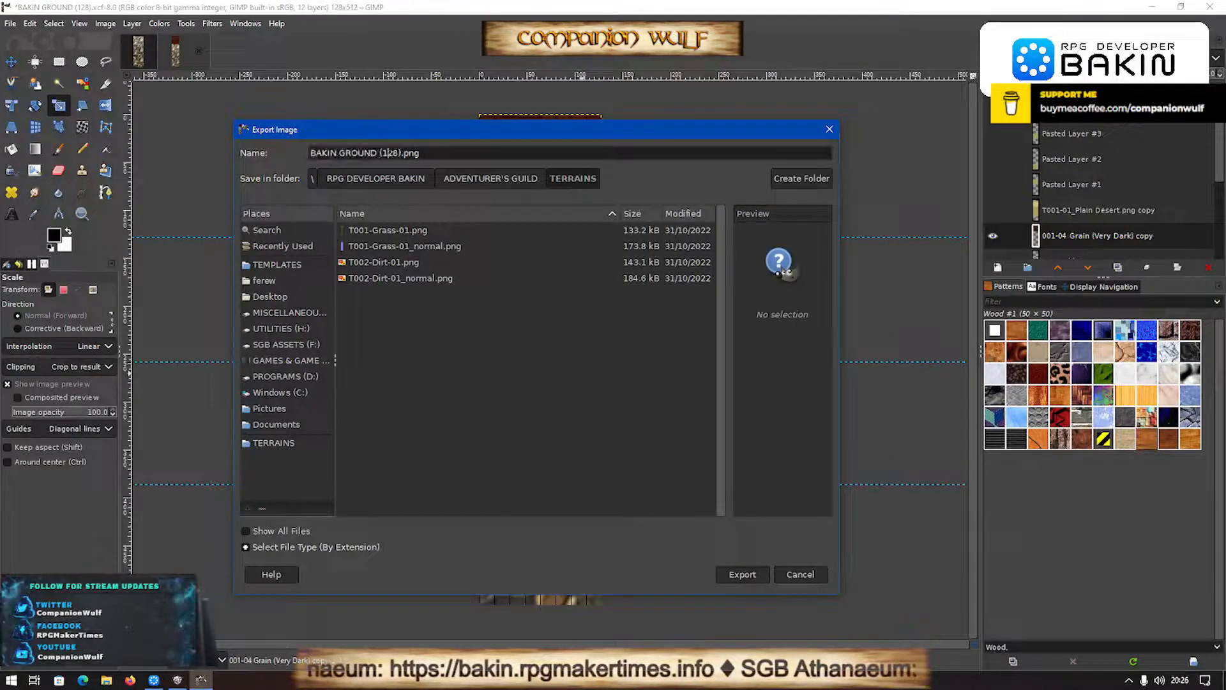
drag(400, 154, 322, 153)
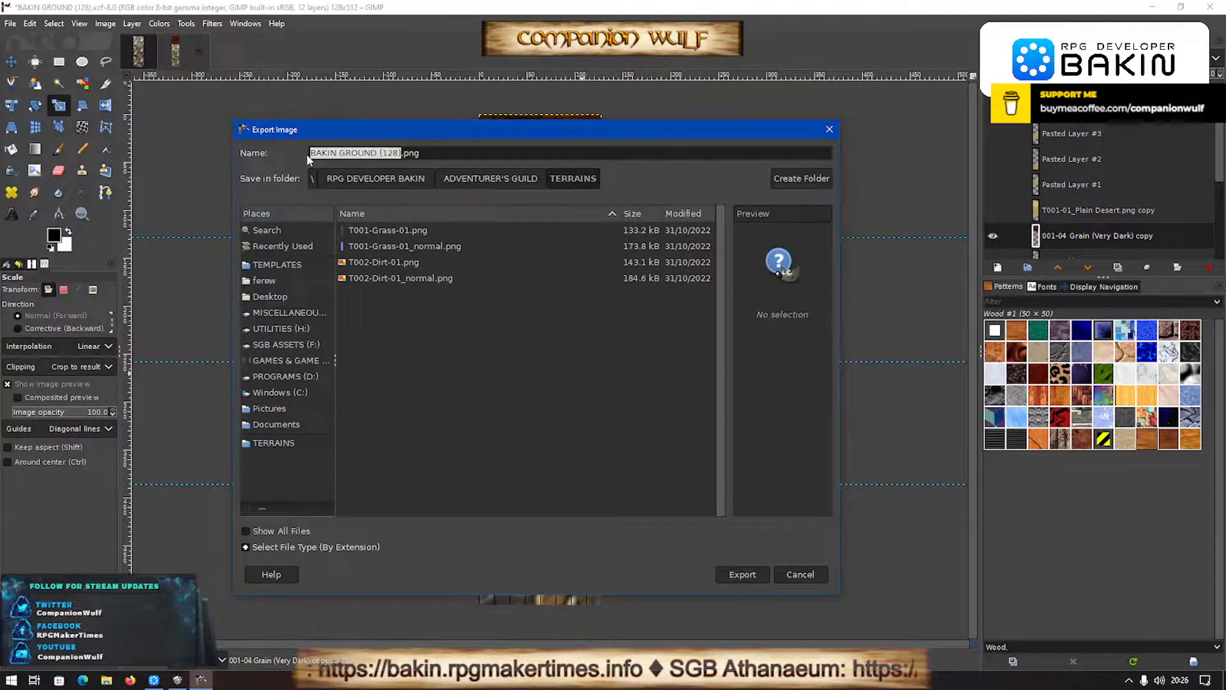
text(TEG)
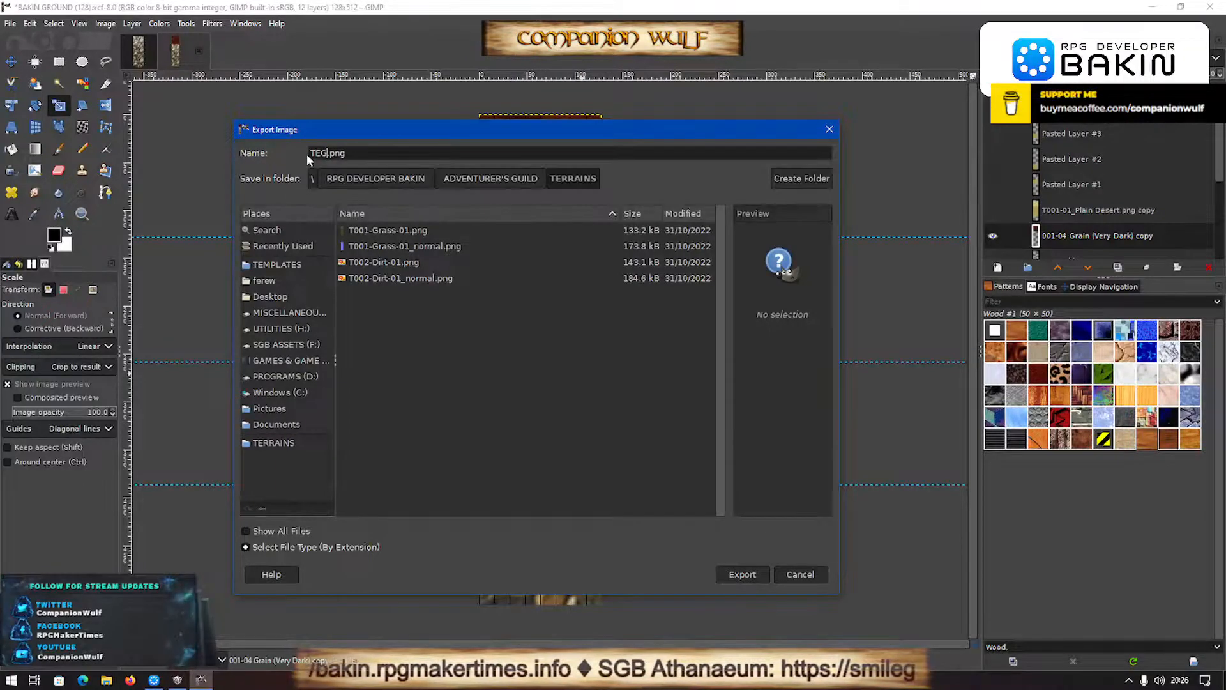
text(_)
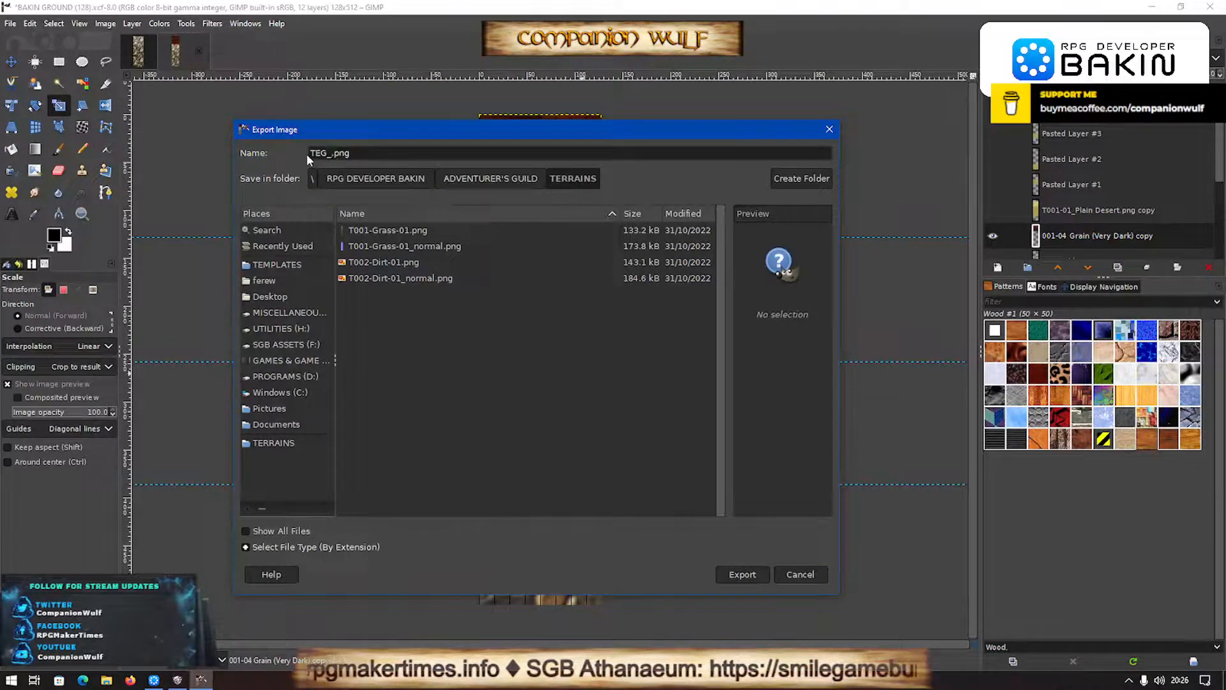
text(Wall09)
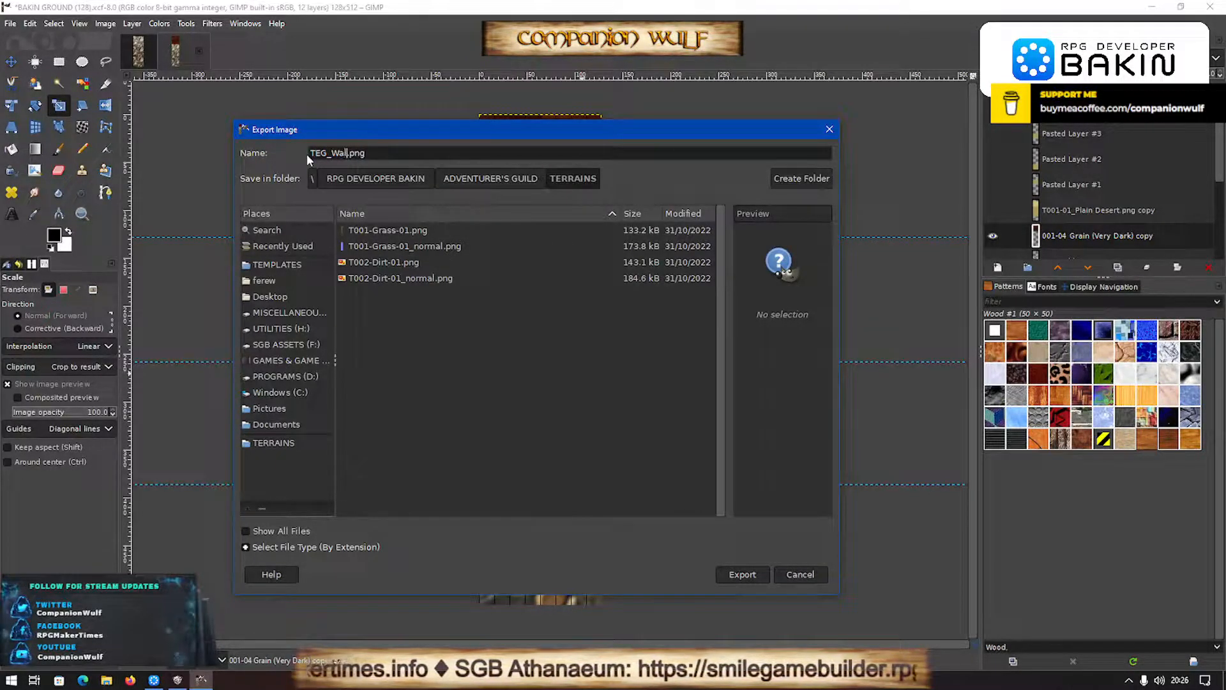
key(BackSpace)
text(1)
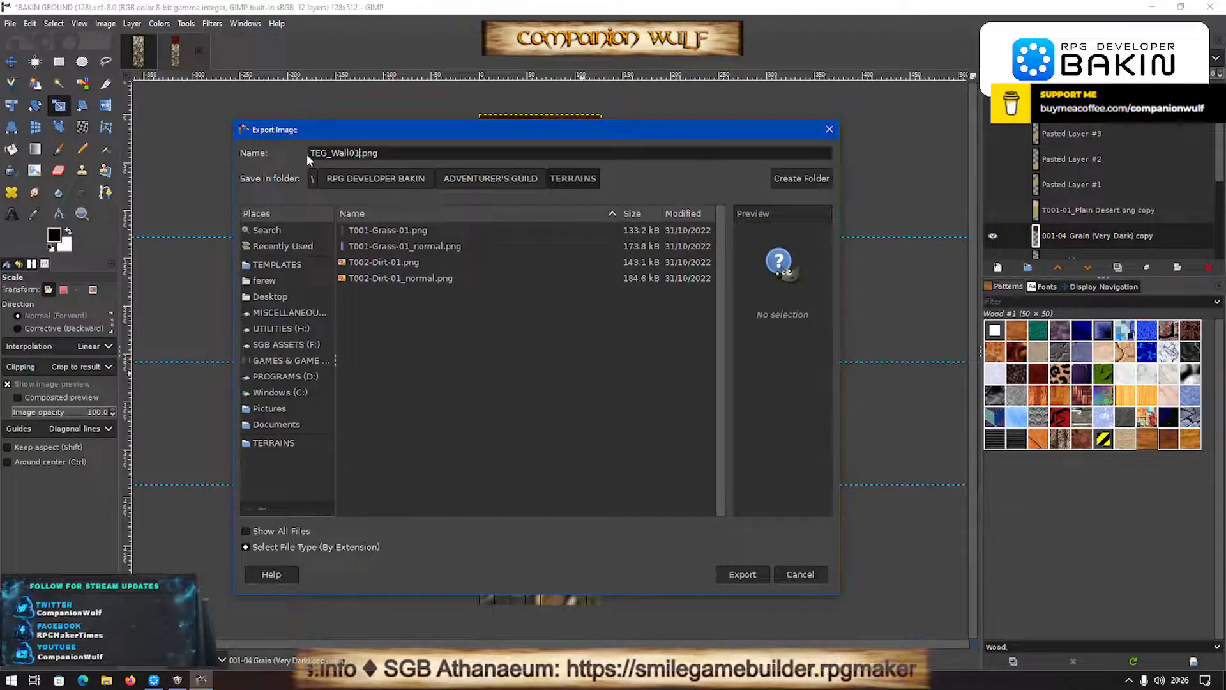
key(Return)
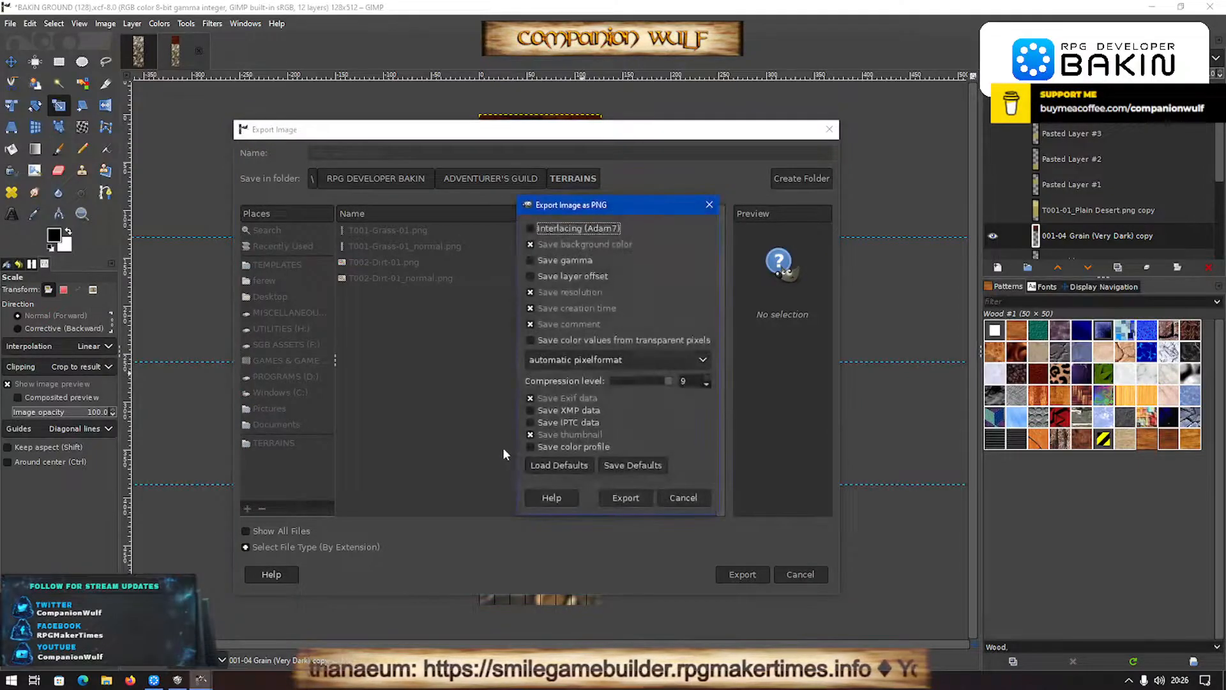
click(636, 501)
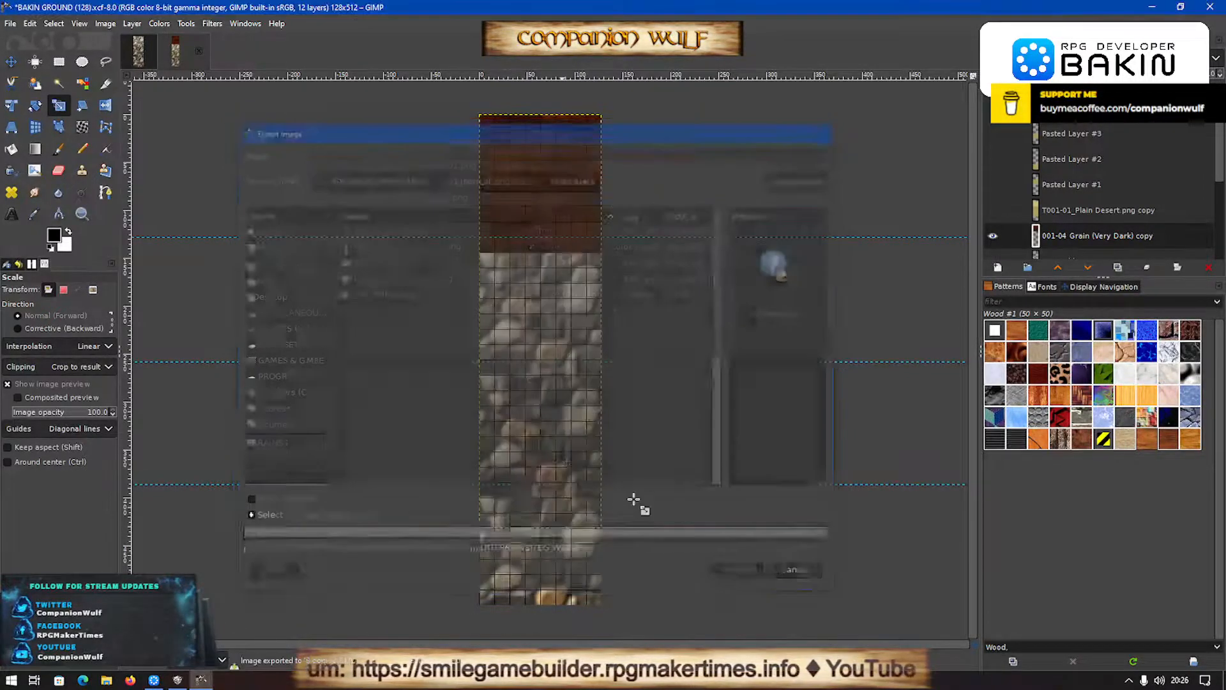
- Open the exported TEG_Wall01.png and apply the Normal Map filter with scale 10, red X component and green Y component
click(11, 24)
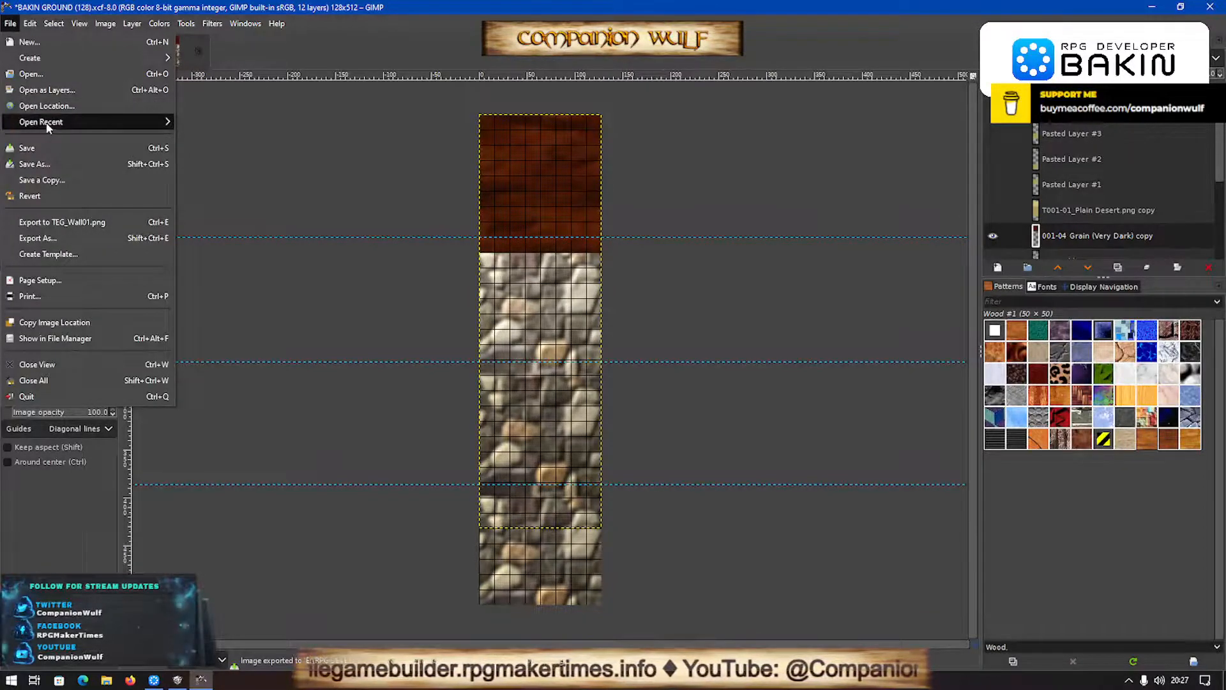
click(262, 121)
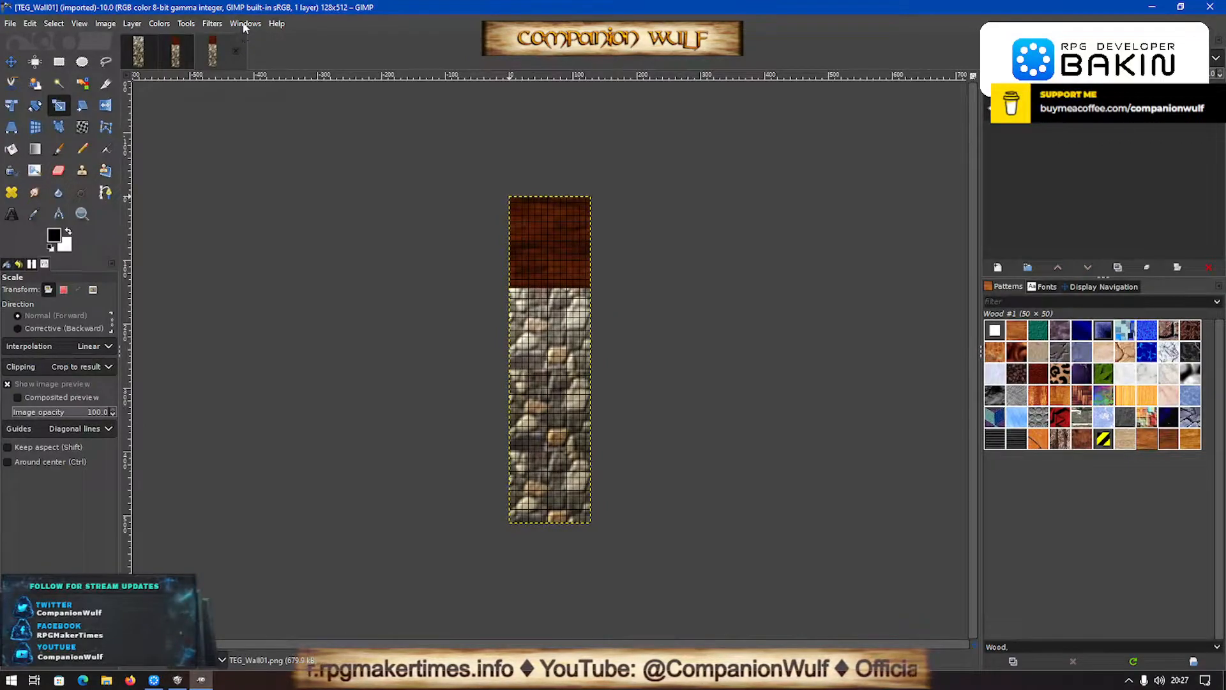
click(246, 23)
mouse_move(212, 24)
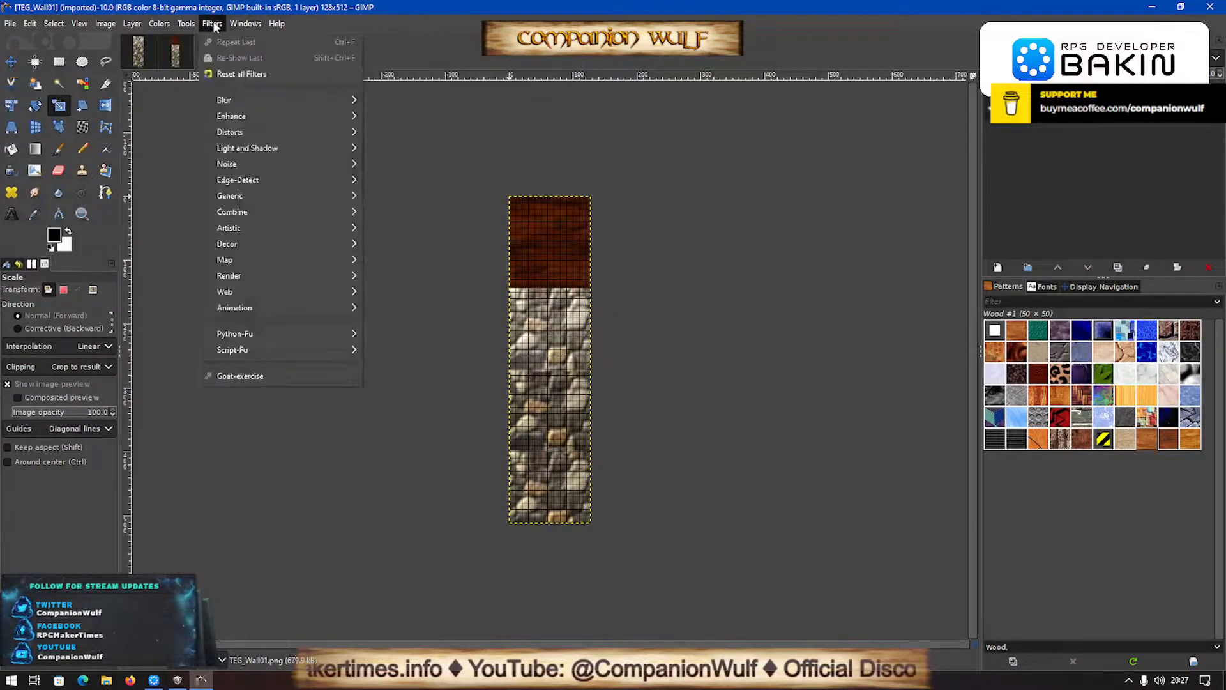
mouse_move(255, 196)
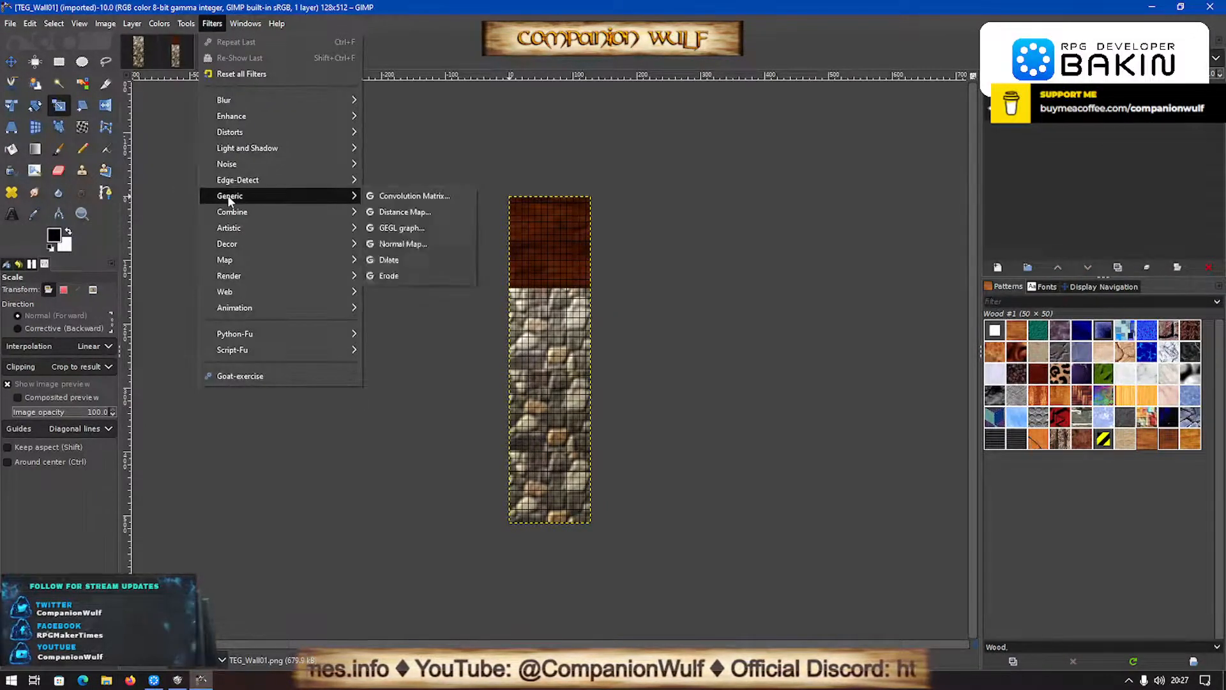
click(409, 244)
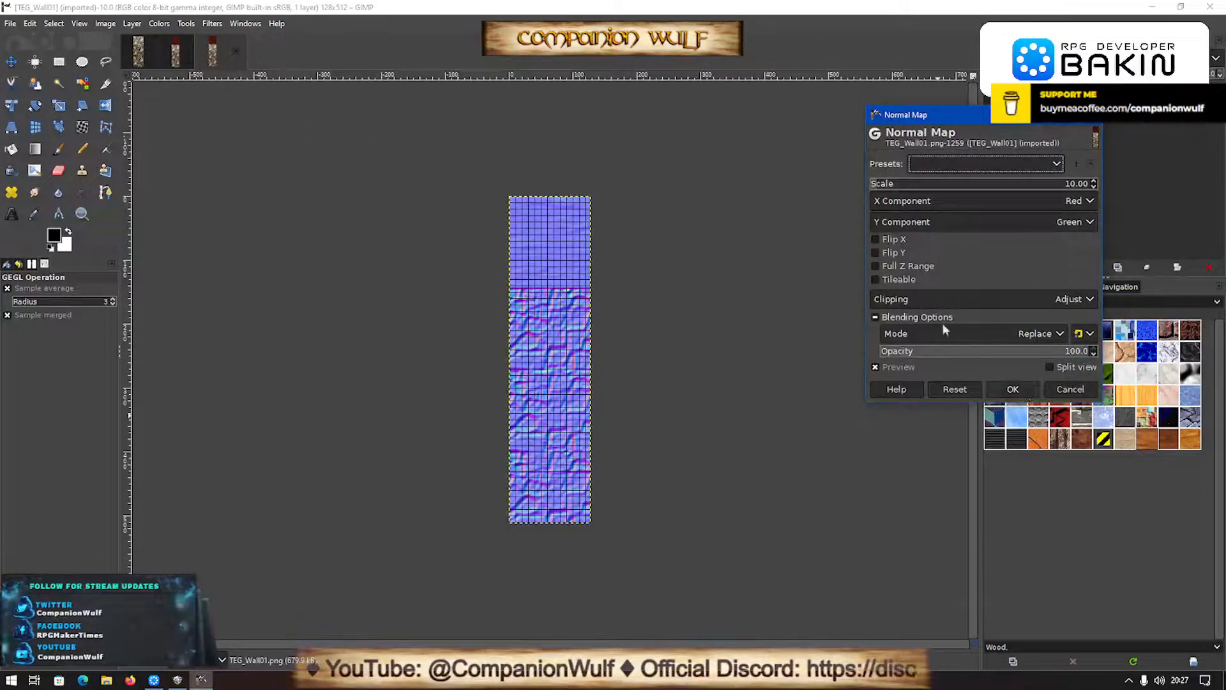
click(1013, 389)
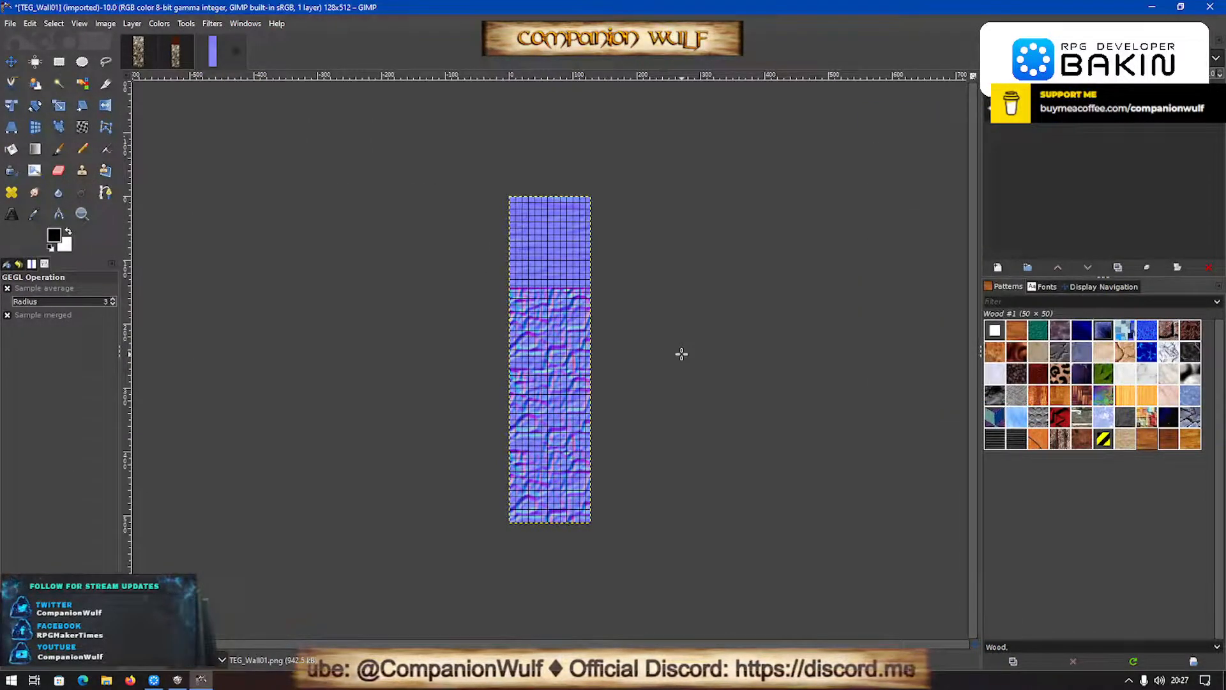
- Export the normal map as TEG_Wall01_normal.png in the same TERRAINS folder with the existing PNG options
key(ctrl+shift+e)
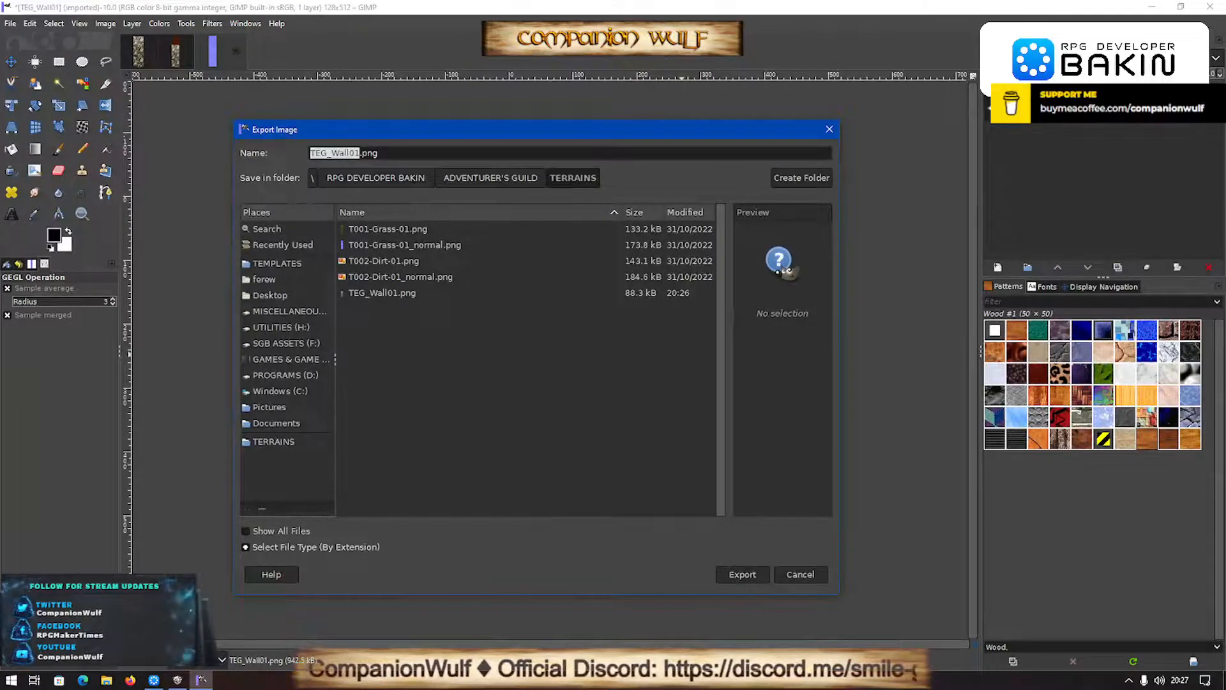
click(360, 153)
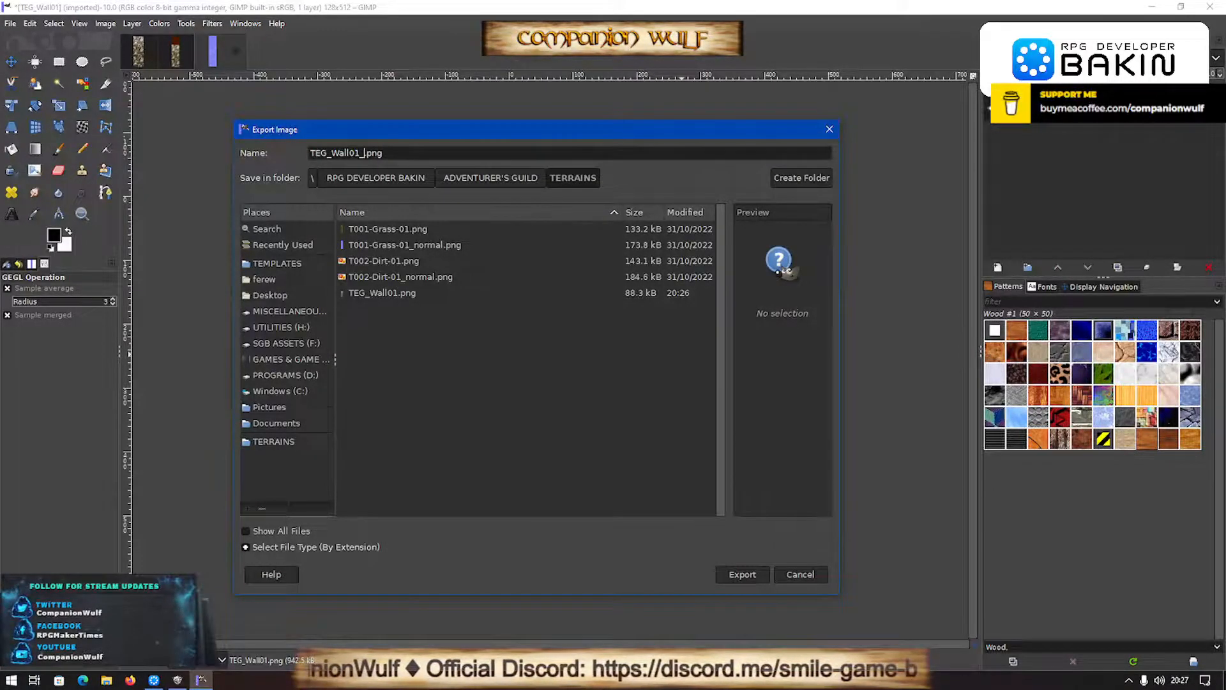
key(Return)
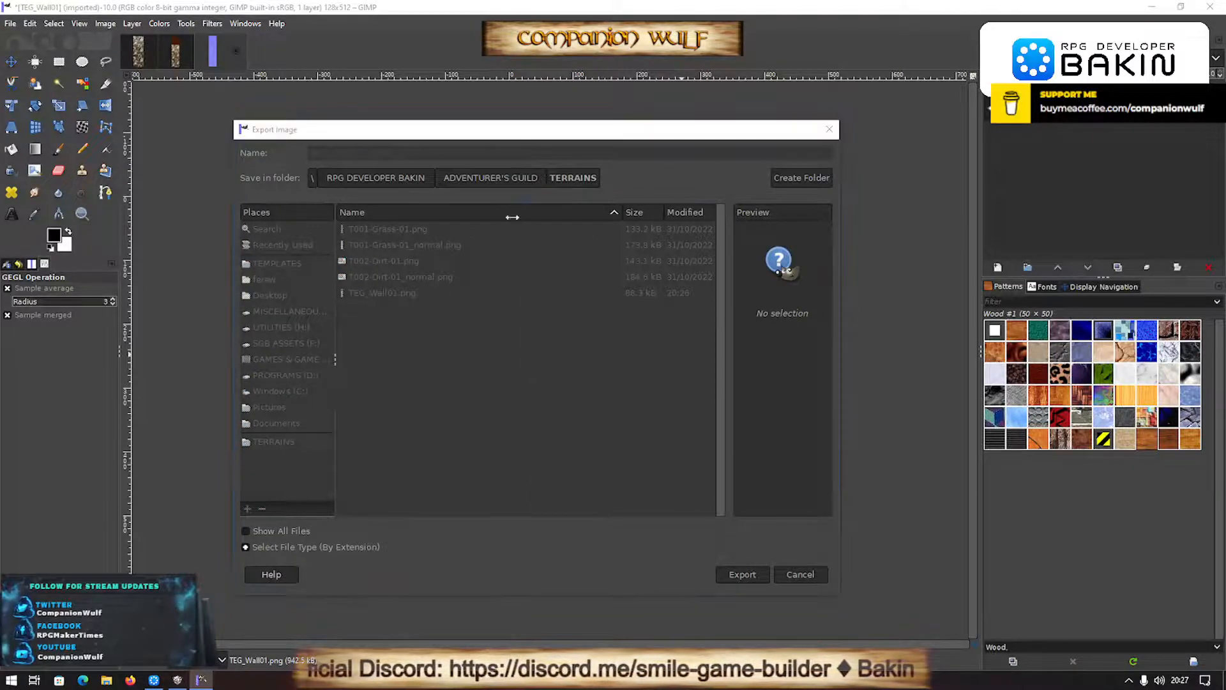
click(634, 497)
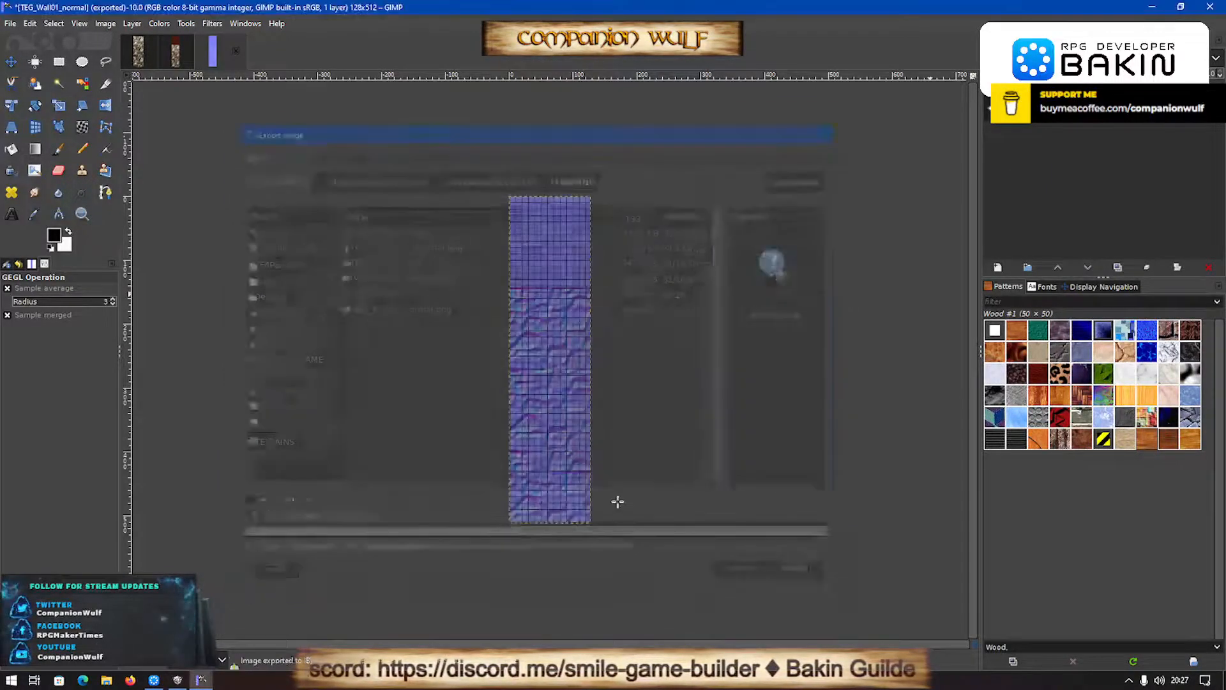
- Switch to RPG Developer Bakin, show the terrain resources, and collapse the WALLS and FLOORS folders under SGB IMPORTED
click(154, 683)
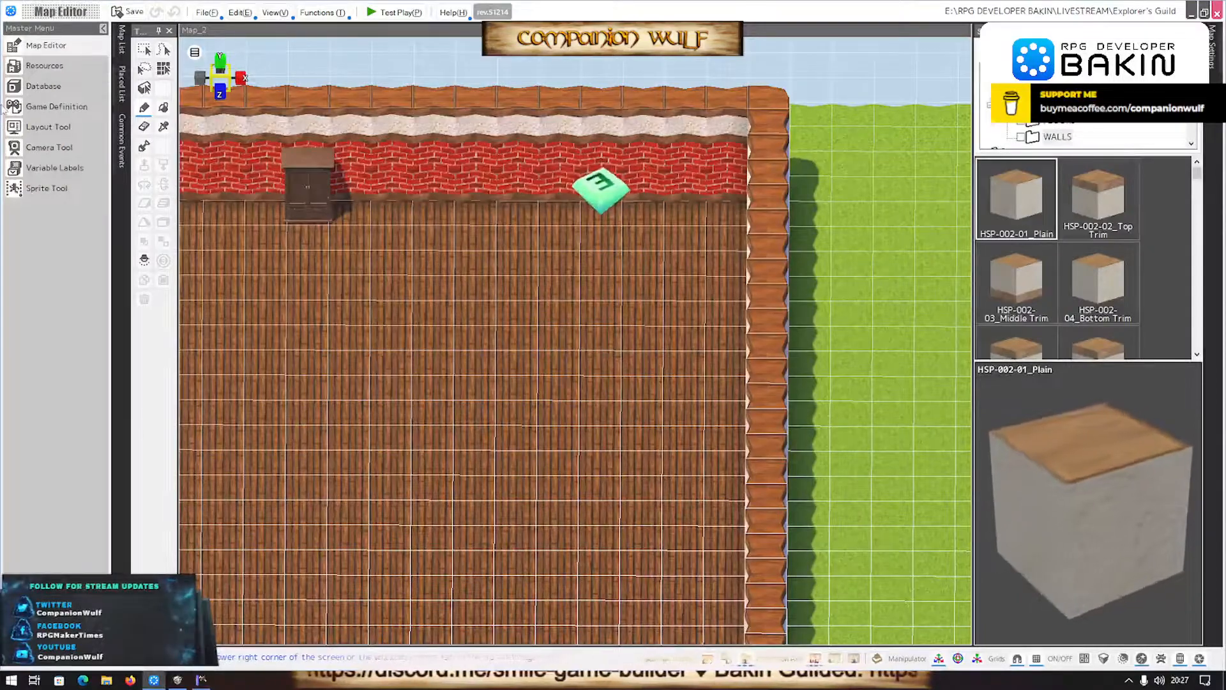
click(38, 66)
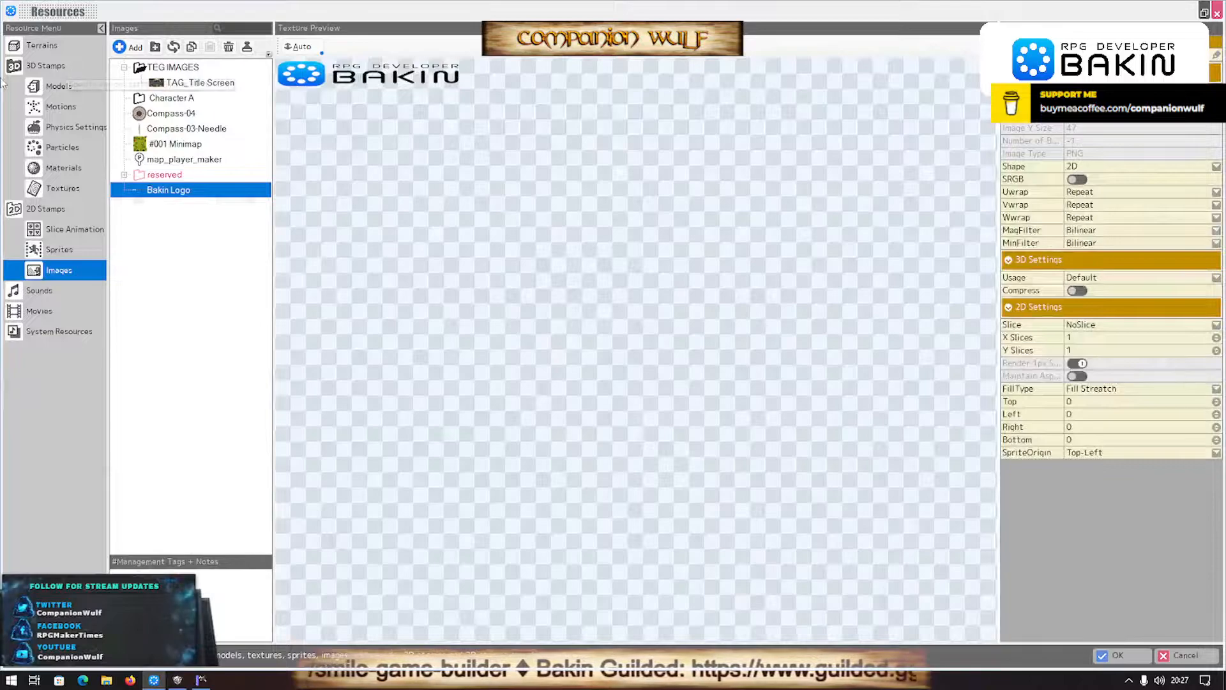
click(39, 46)
scroll(185, 114, up, 8)
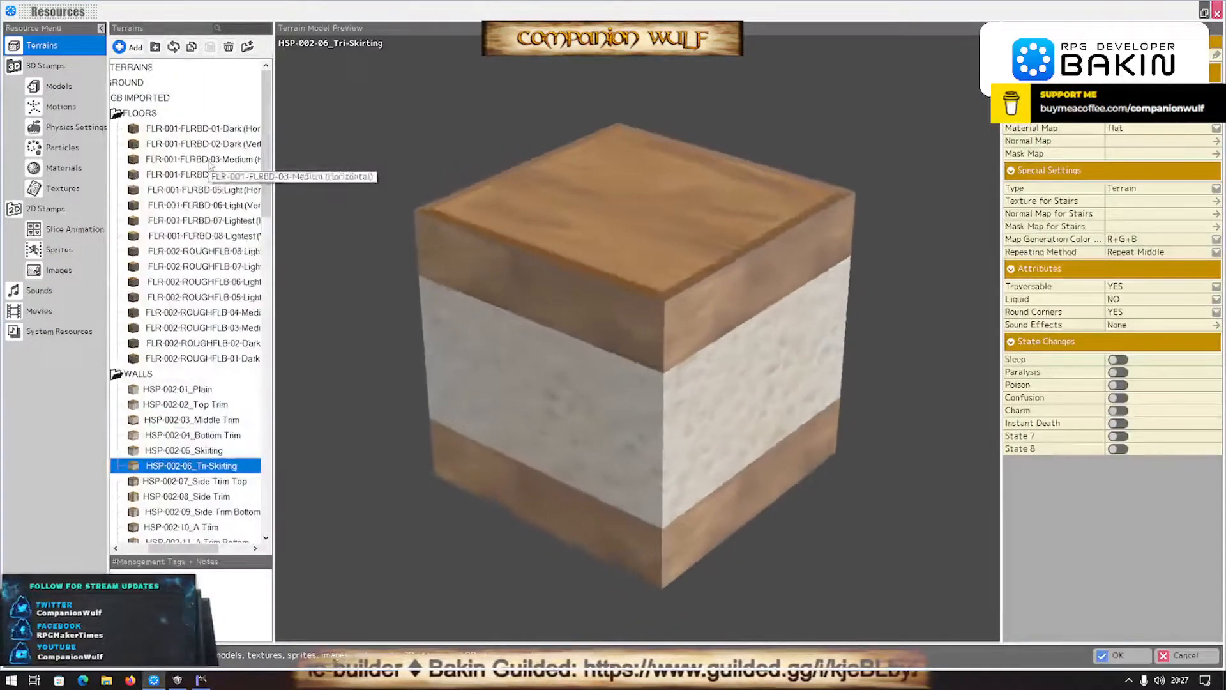
double_click(120, 374)
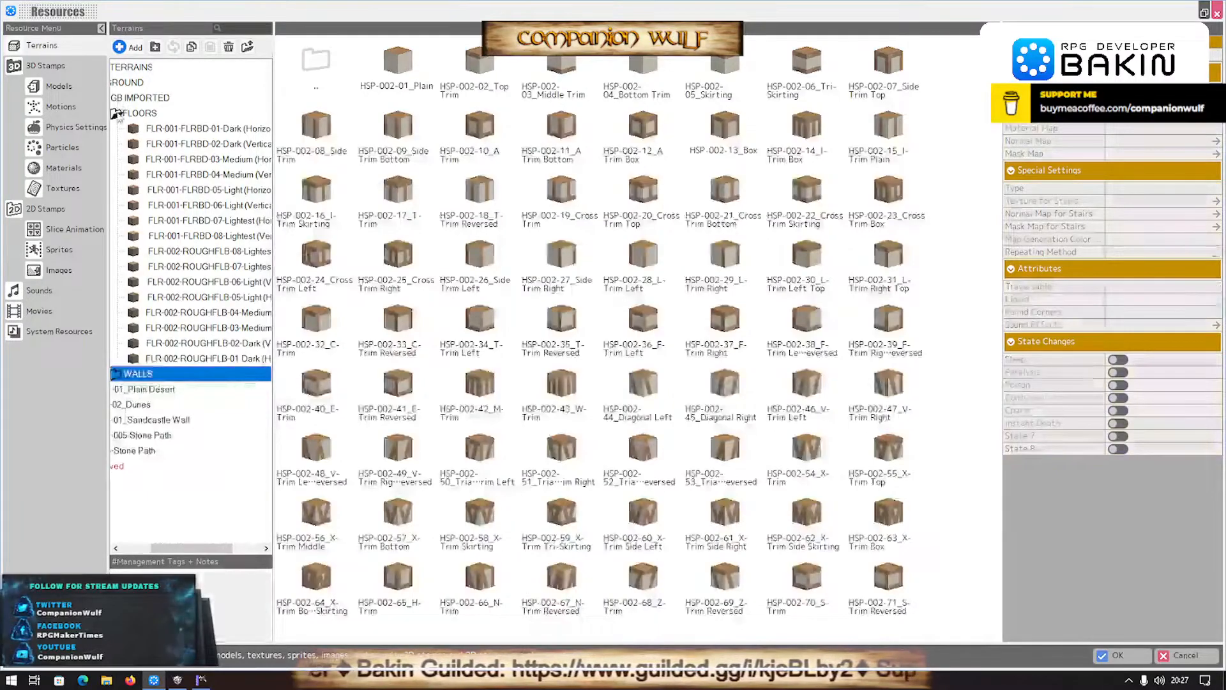
double_click(117, 115)
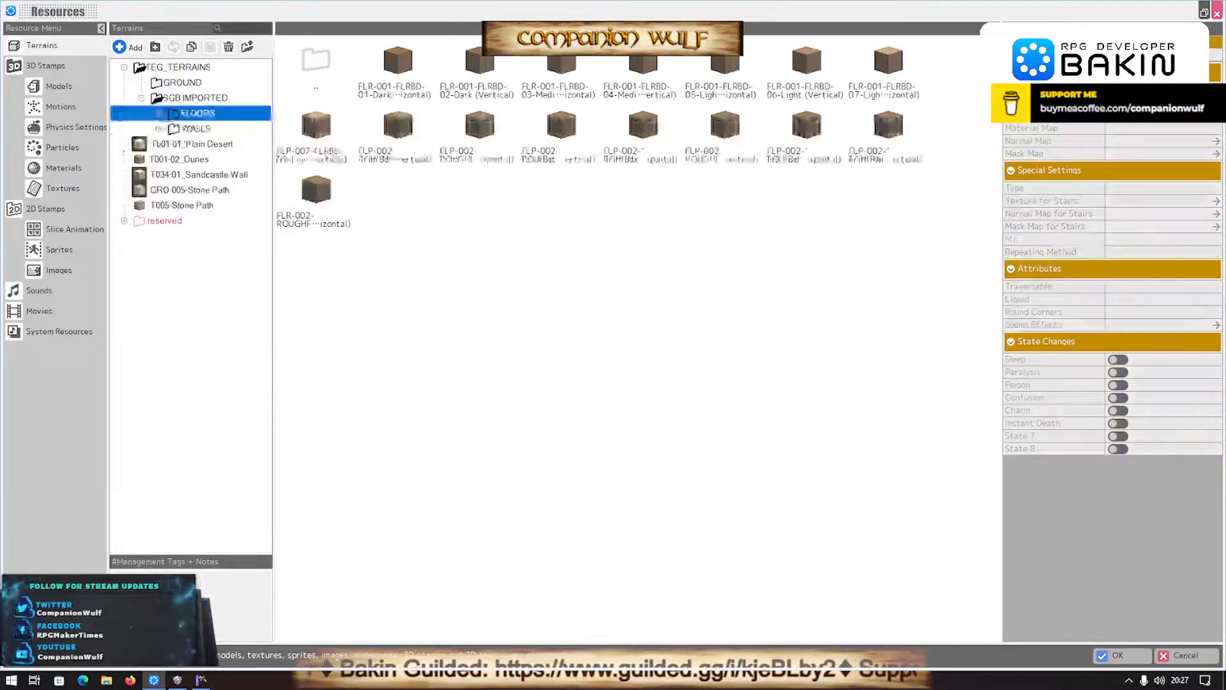
- Create a new folder named WALLS inside the TEG_TERRAINS folder
click(153, 68)
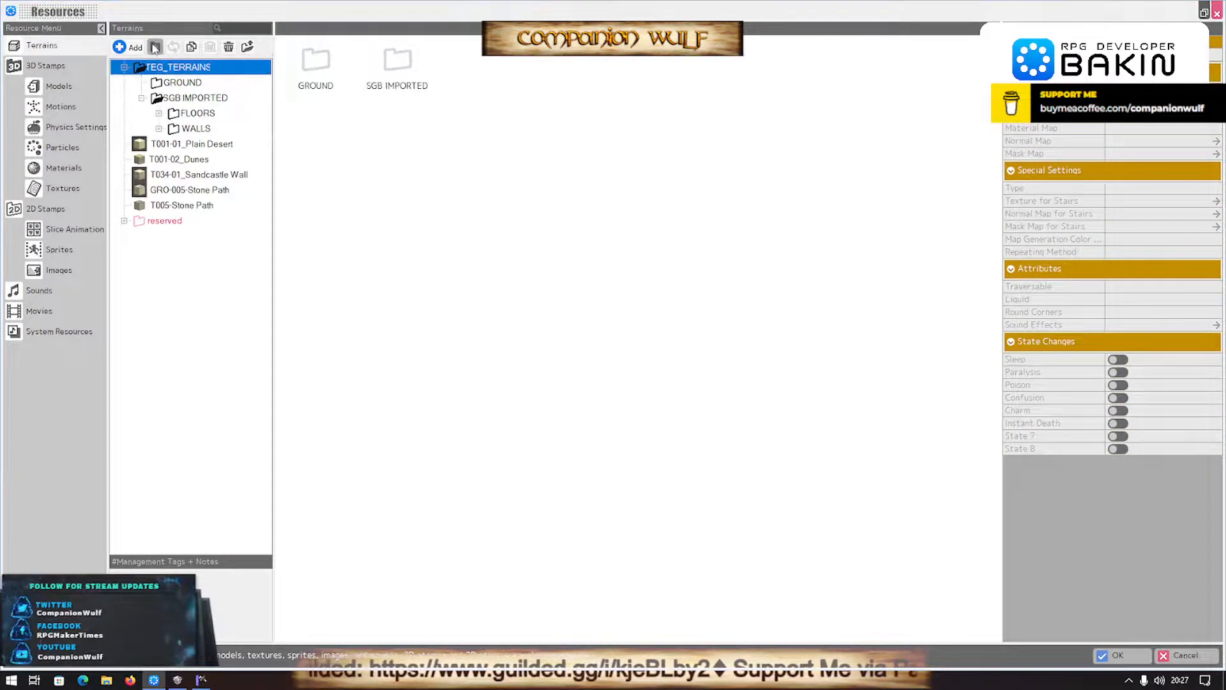
click(154, 46)
click(176, 83)
click(190, 86)
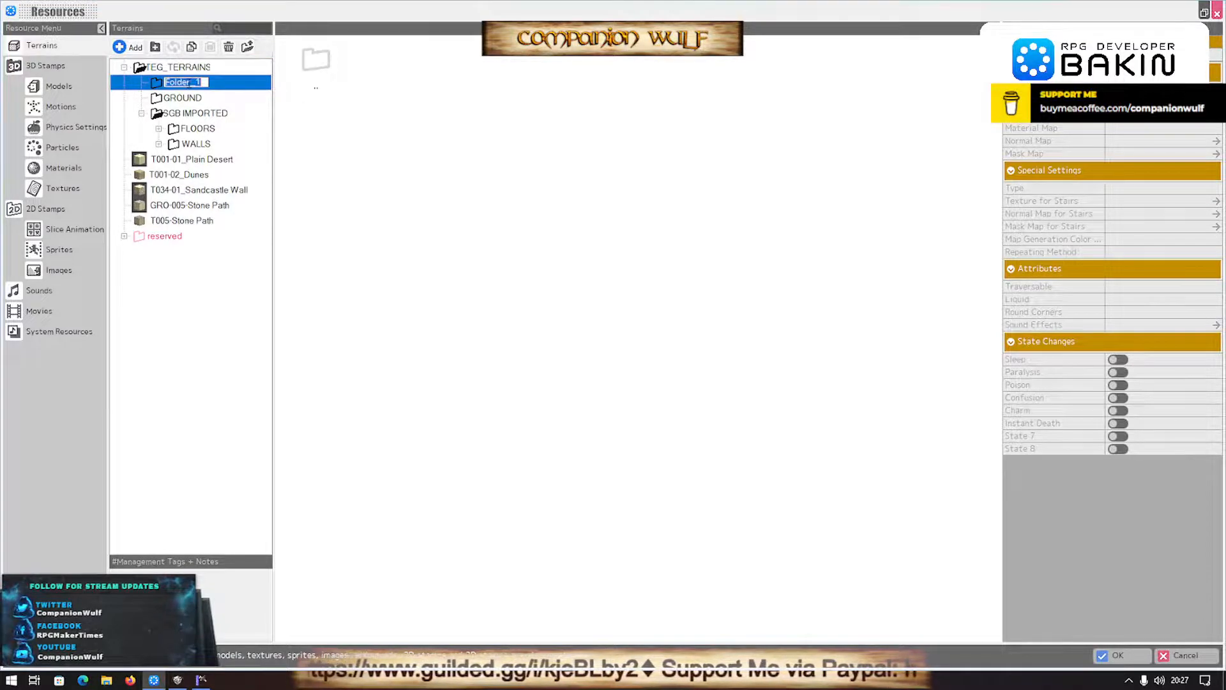
text(W)
key(Return)
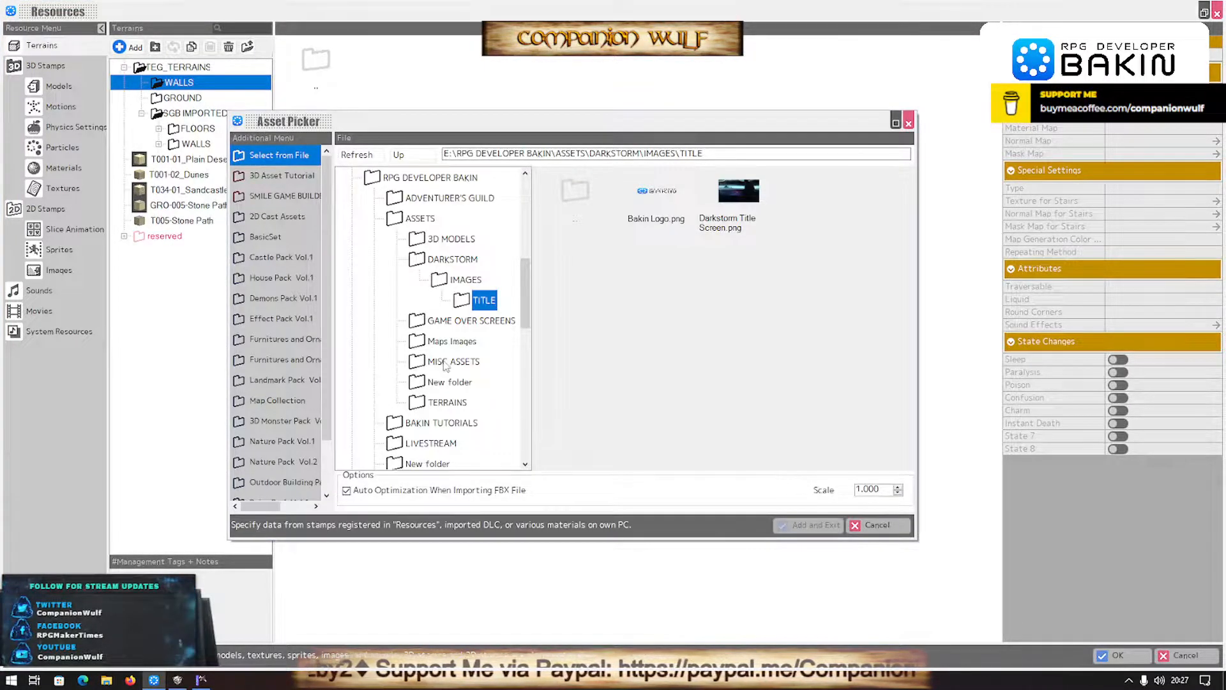
- Add TEG_Wall01.png from ADVENTURER'S GUILD\TERRAINS as a new terrain in the WALLS folder
scroll(445, 364, up, 1)
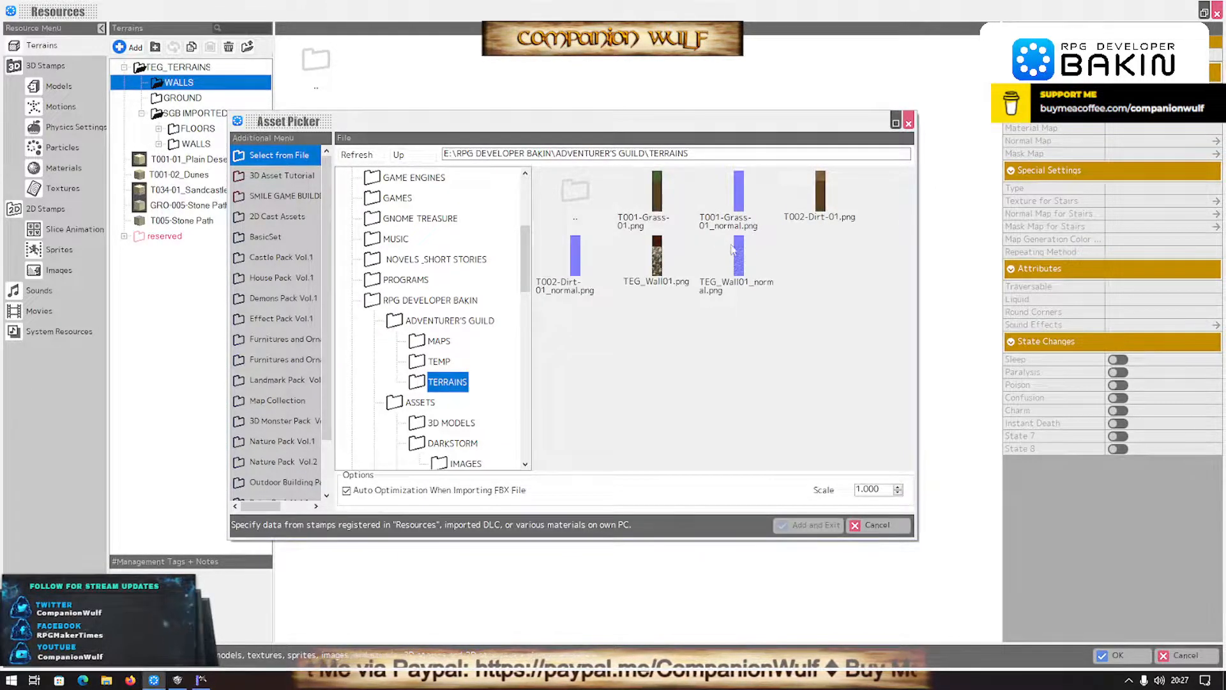
double_click(645, 266)
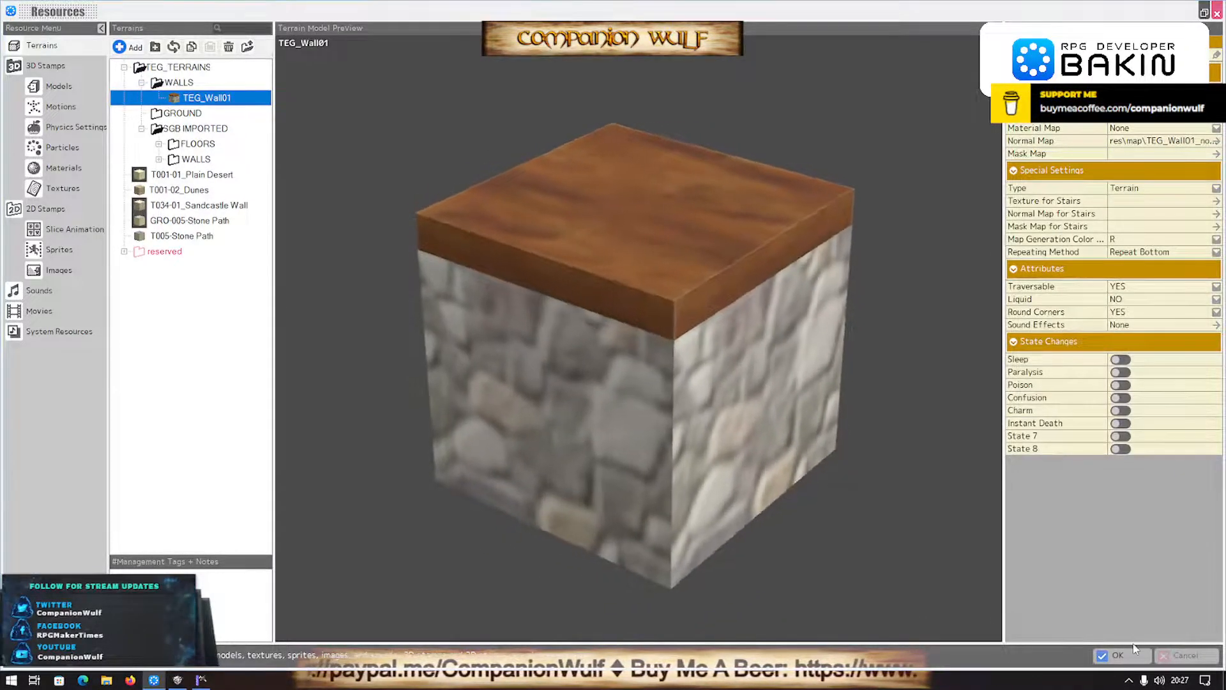
- Set TEG_Wall01's Round Corners to NO, Map Generation Color to R+G+B and Repeating Method to Repeat Bottom, and accept the resource changes
click(1133, 312)
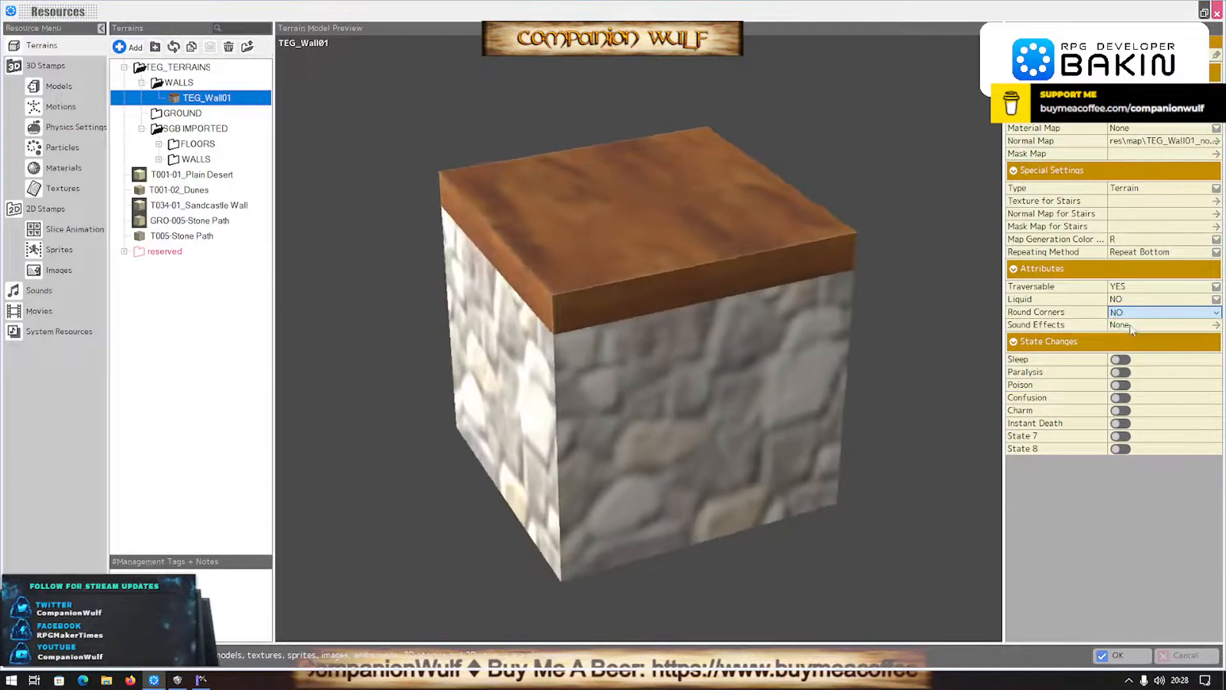
click(1131, 325)
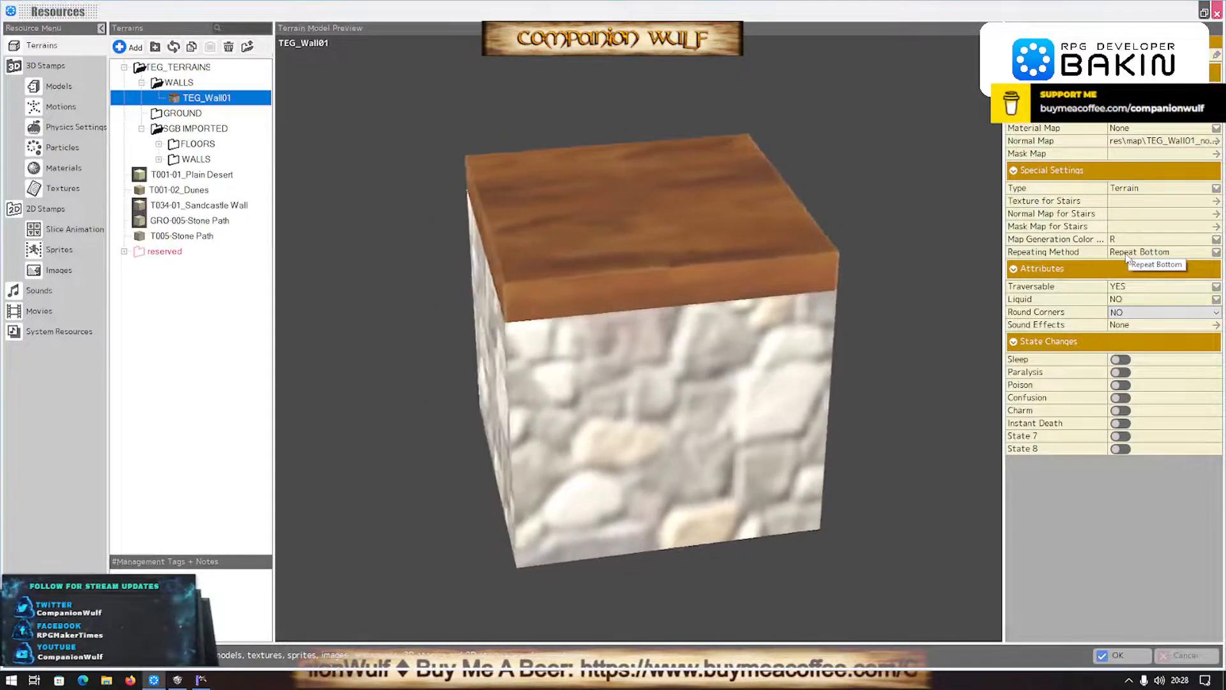
click(1136, 240)
click(1136, 240)
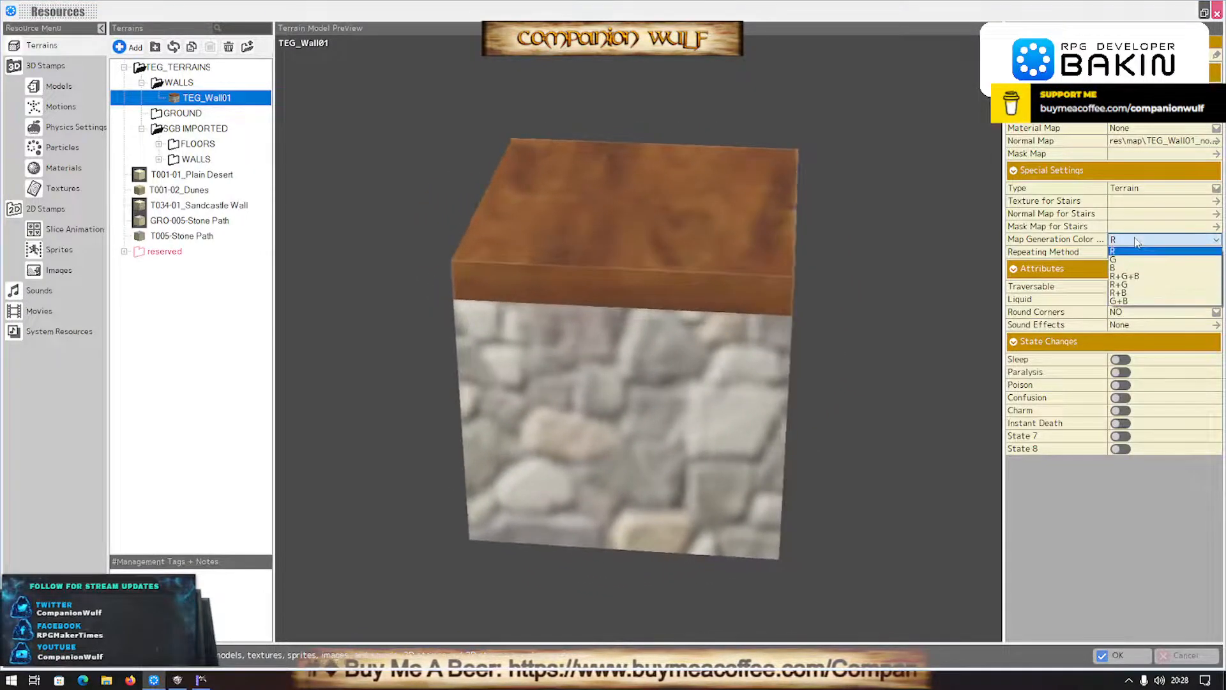
click(1124, 273)
click(1149, 253)
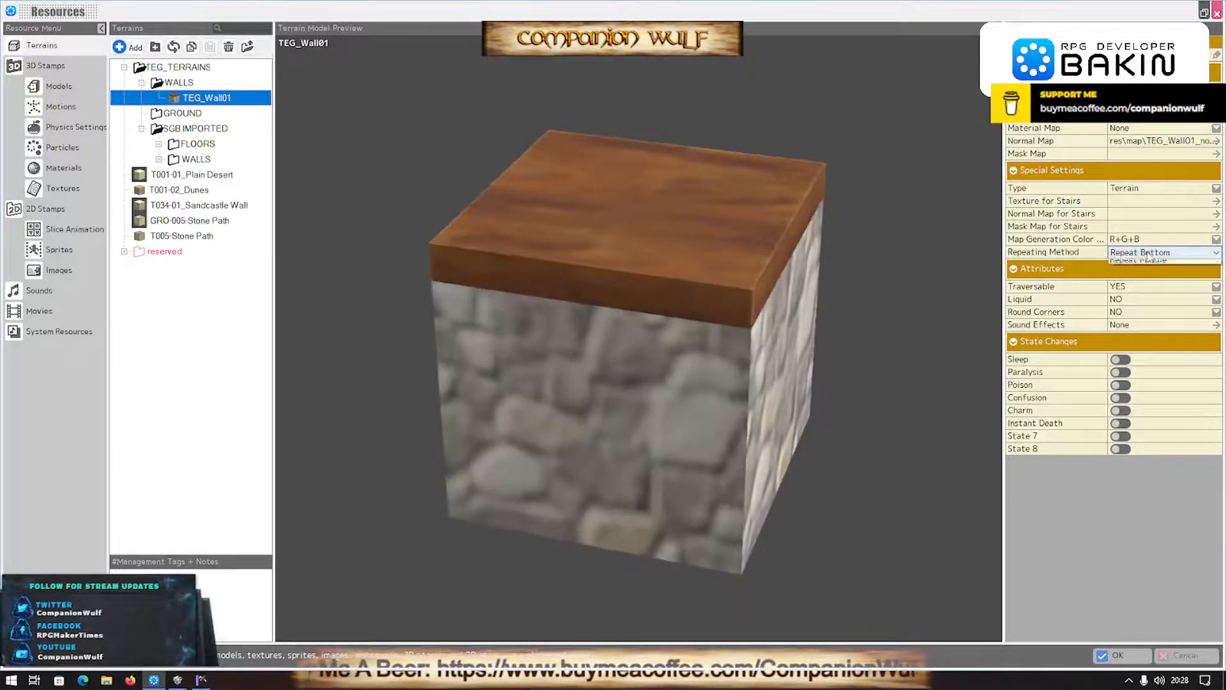
click(1147, 265)
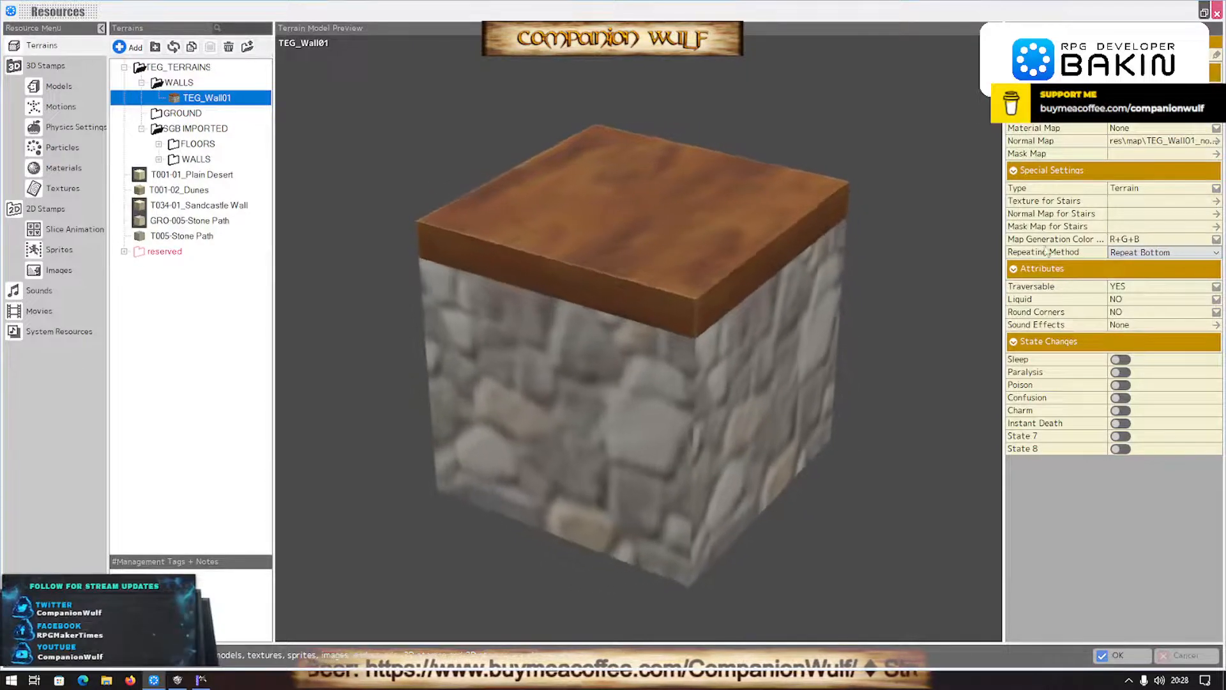
click(1129, 658)
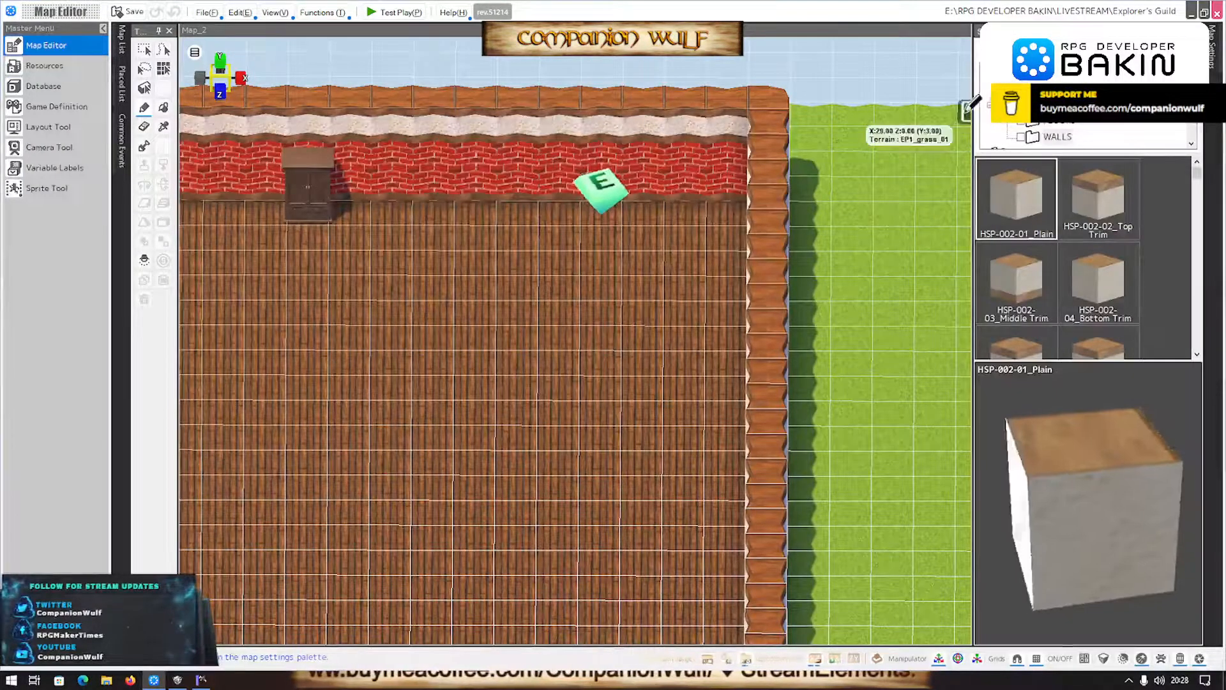
- Fill the connected building walls on Map_2 with the TEG_Wall01 terrain in place of the trimmed plaster and brick terrain
click(1023, 107)
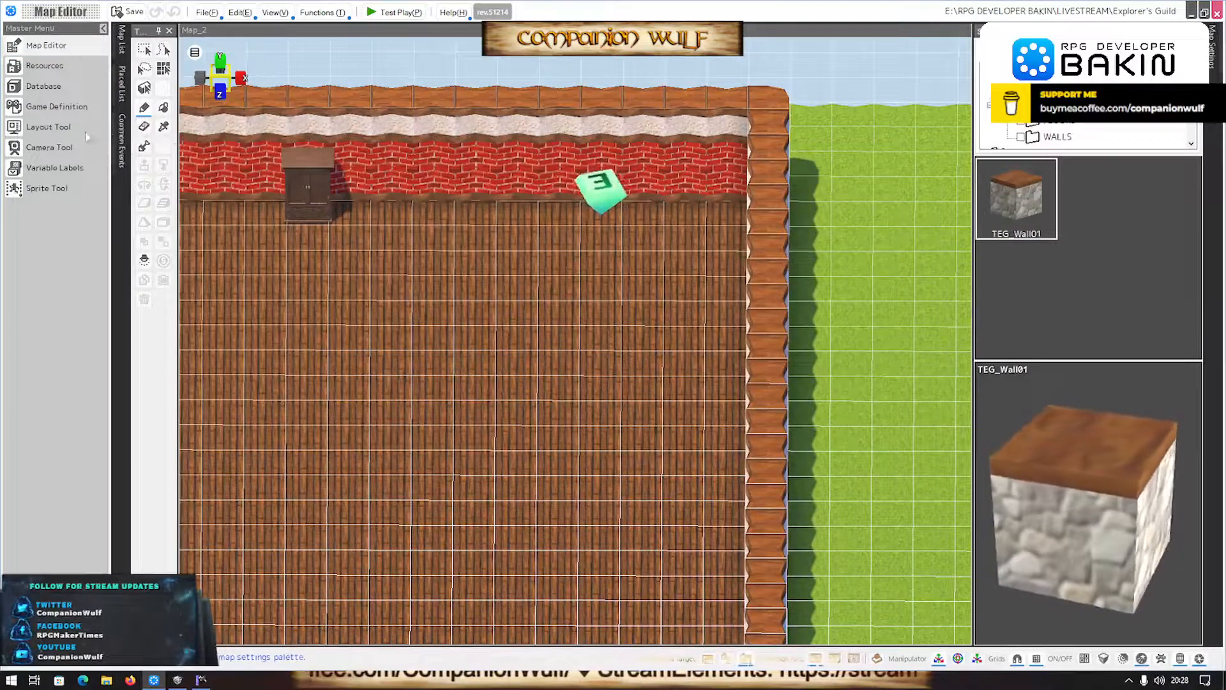
key(f)
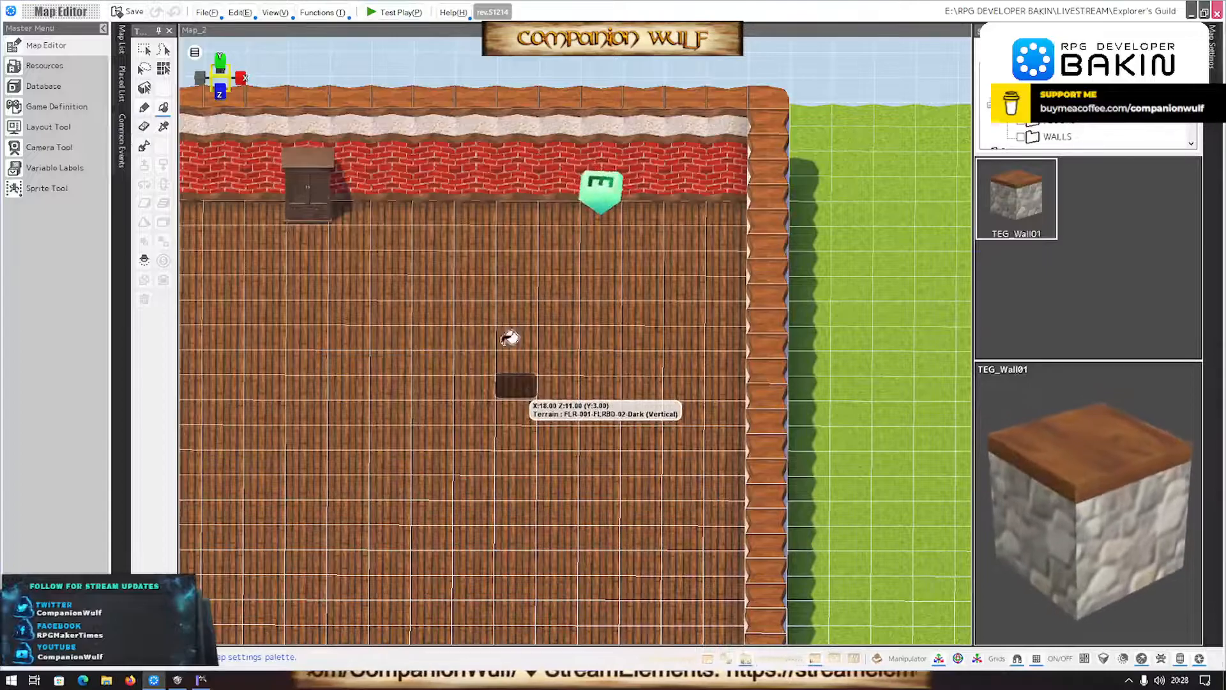
click(522, 97)
mouse_move(533, 468)
right_down()
mouse_move(566, 452)
mouse_move(566, 424)
mouse_move(526, 504)
mouse_move(578, 504)
mouse_move(534, 509)
mouse_move(519, 495)
mouse_move(524, 478)
right_up()
scroll(525, 477, down, 3)
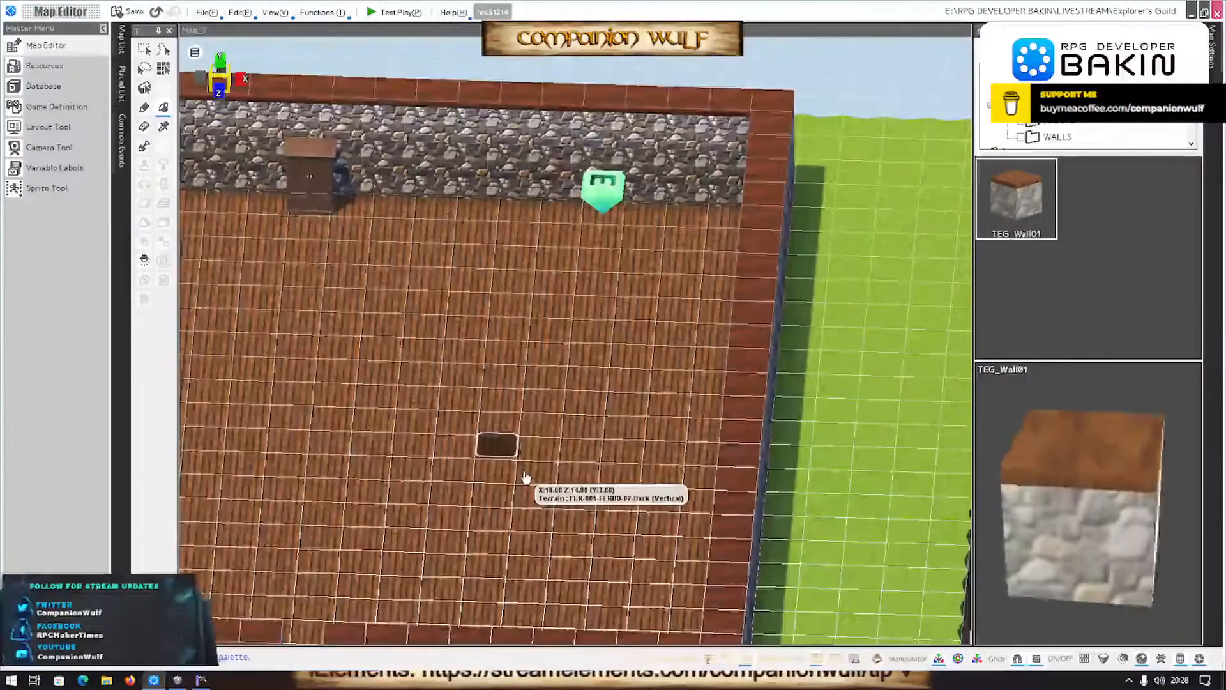
scroll(524, 478, down, 3)
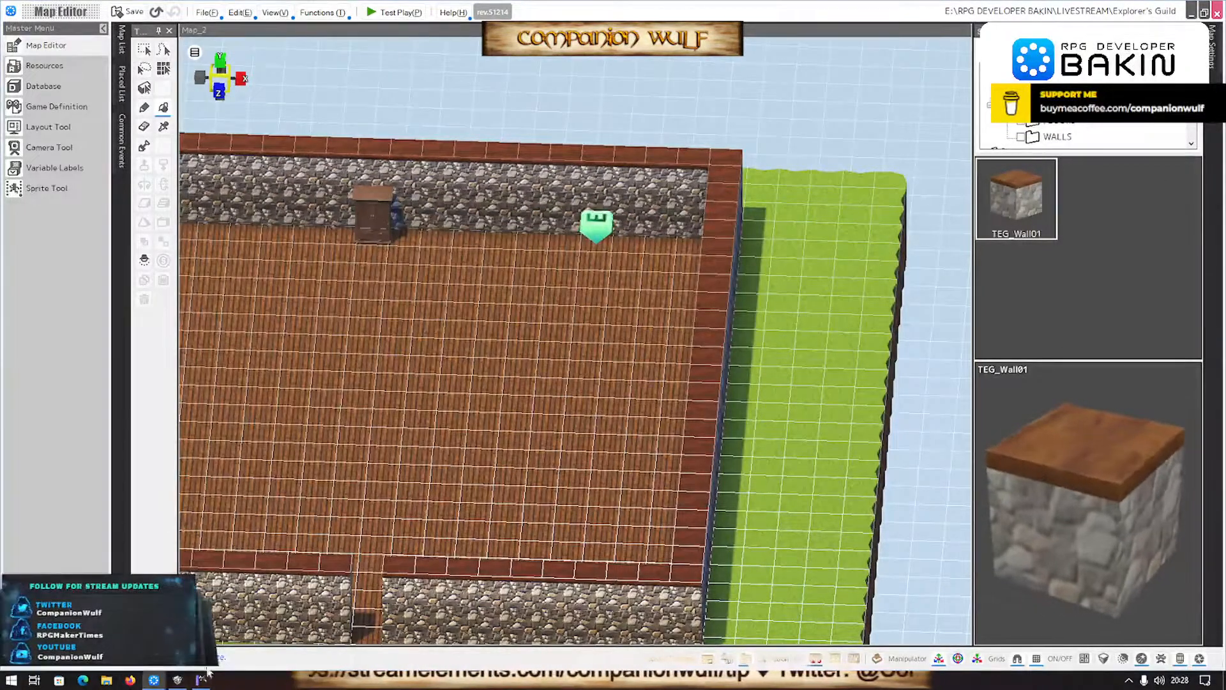
- Switch to SMILE GAME BUILDER and examine the room and wall layout of The Explorer's Guild map
click(178, 680)
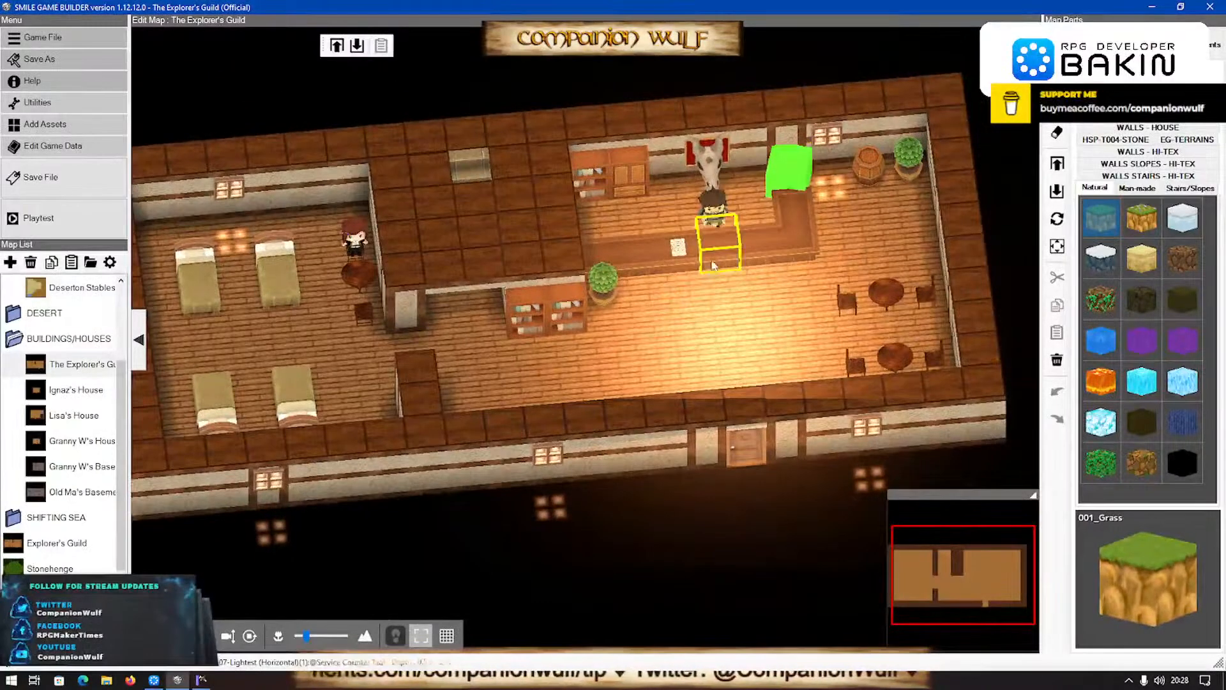
middle_drag(640, 262, 627, 268)
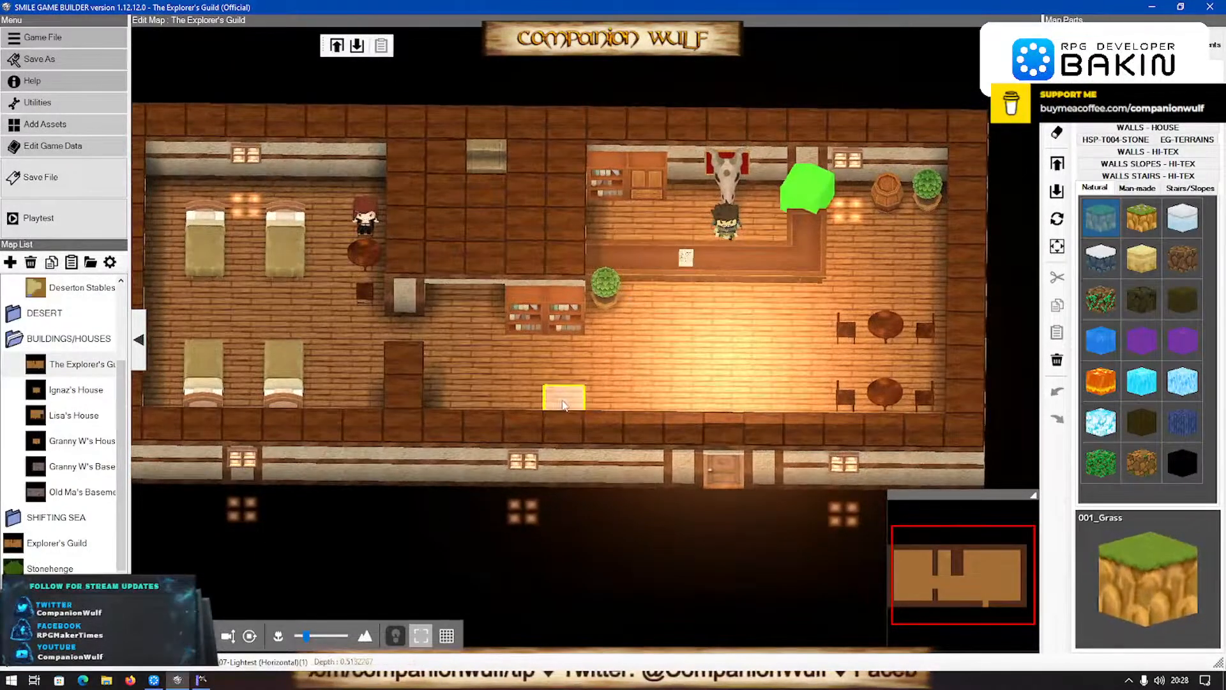
scroll(342, 478, down, 4)
scroll(313, 513, up, 5)
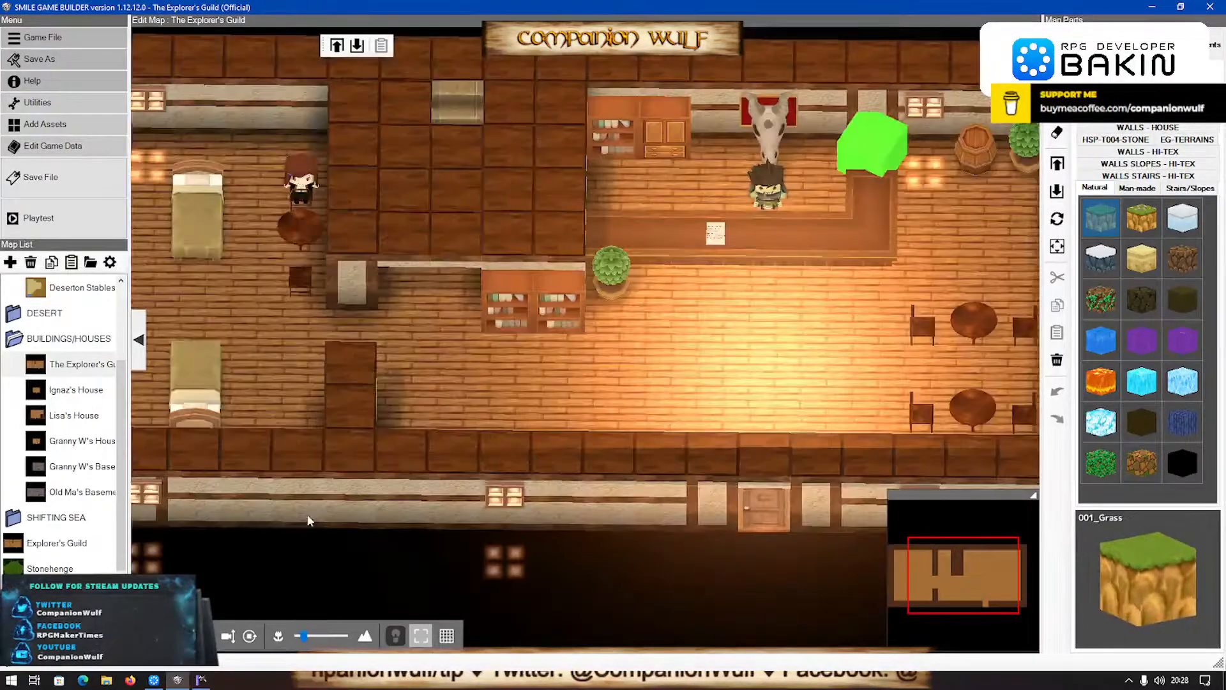
key(alt+Tab)
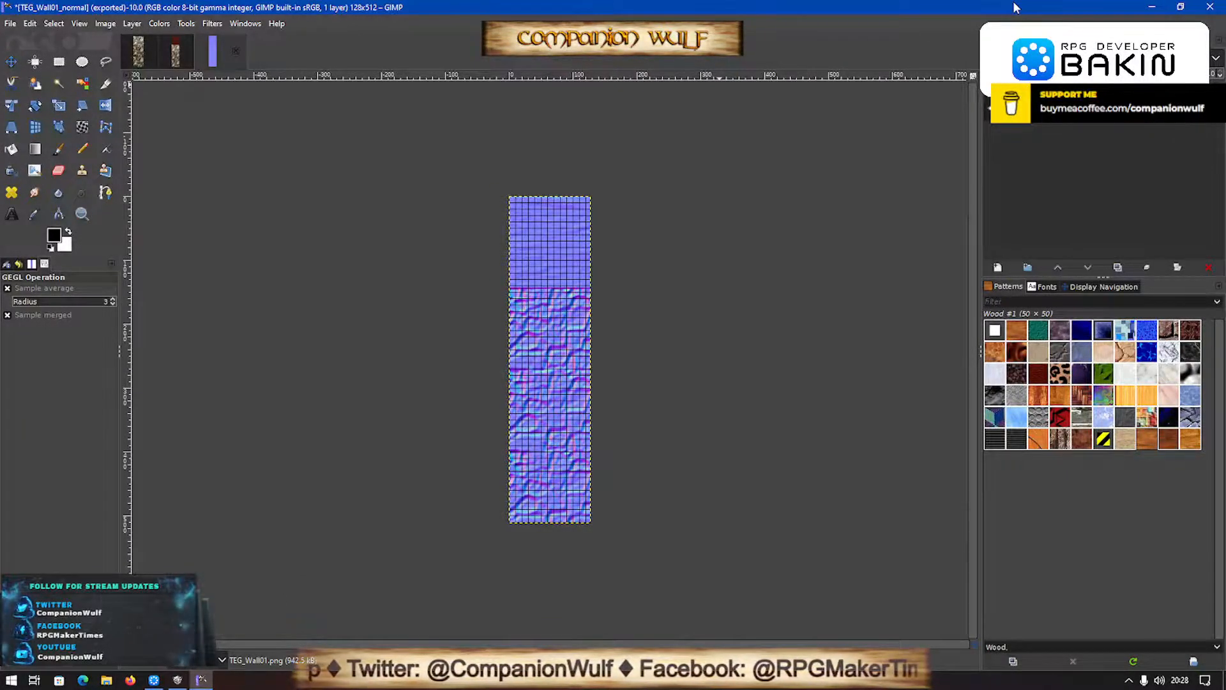
key(alt+Tab)
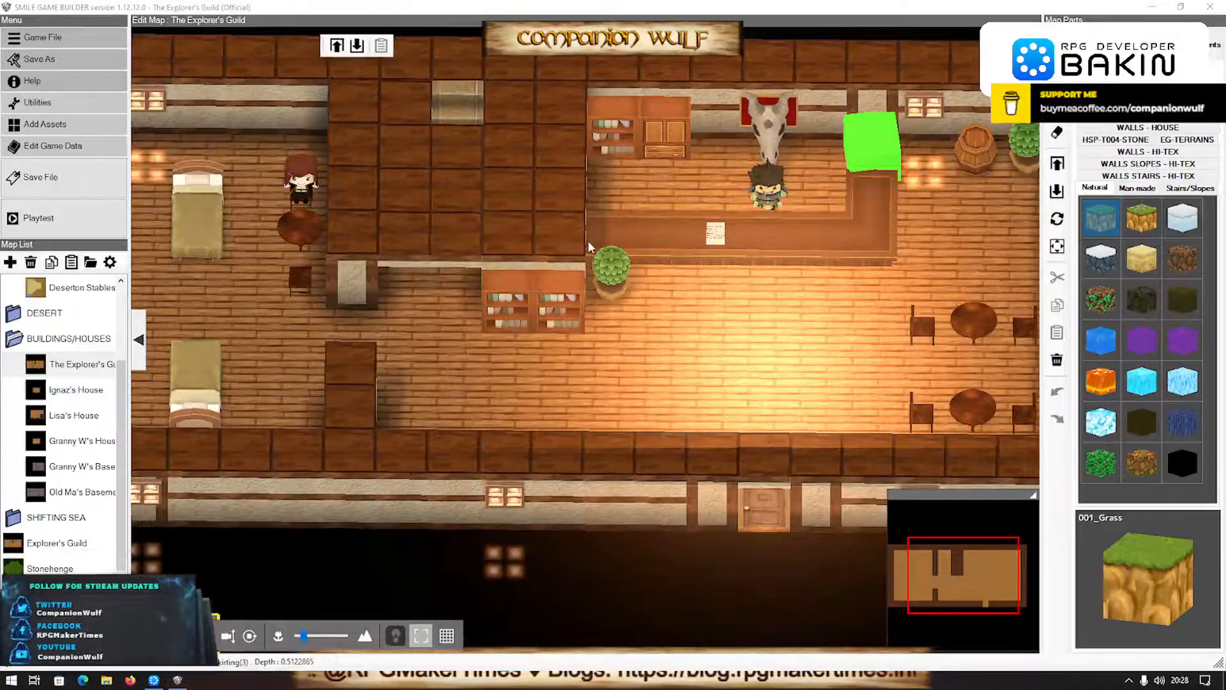
mouse_move(691, 155)
middle_down()
mouse_move(689, 97)
mouse_move(689, 132)
middle_up()
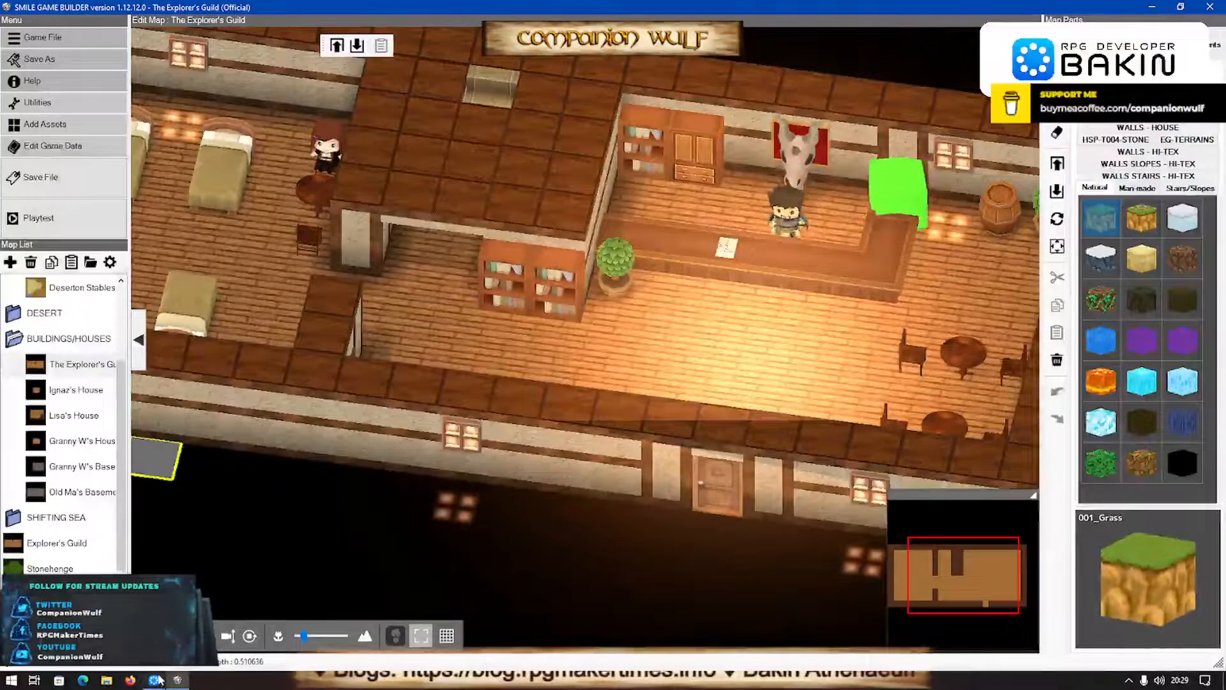
- Back in RPG Developer Bakin, draw a TEG_Wall01 partition from the back wall beside the cabinet into the room and raise it to wall height
click(153, 680)
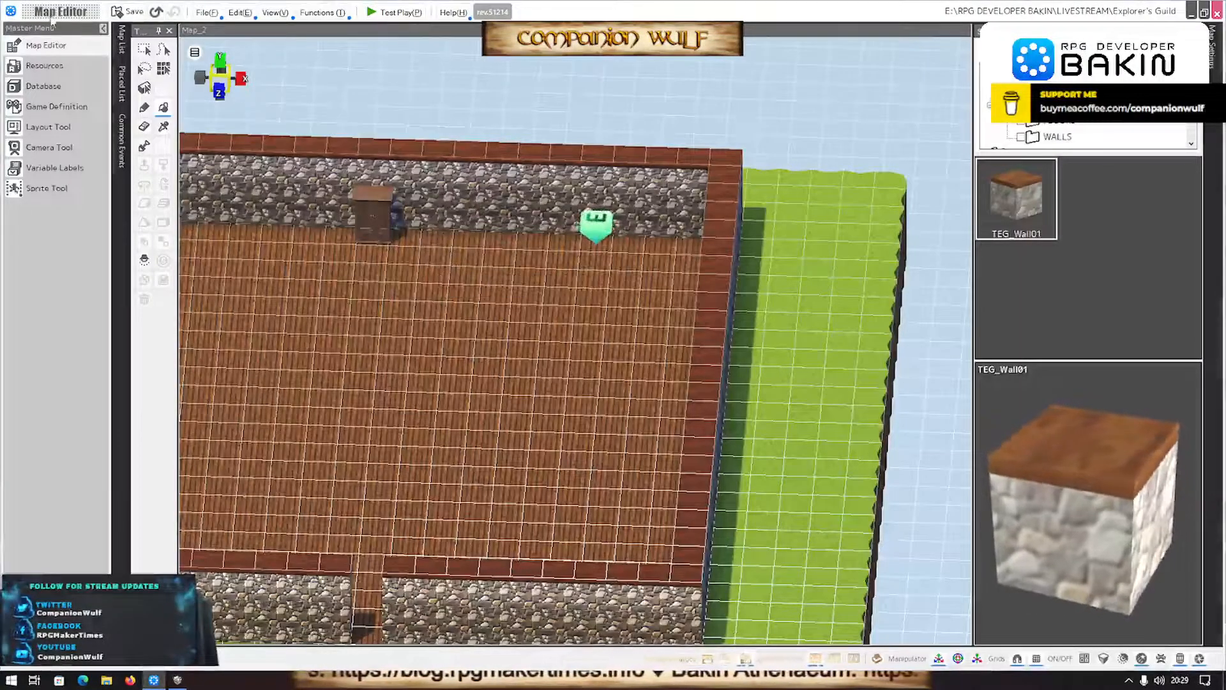
key(p)
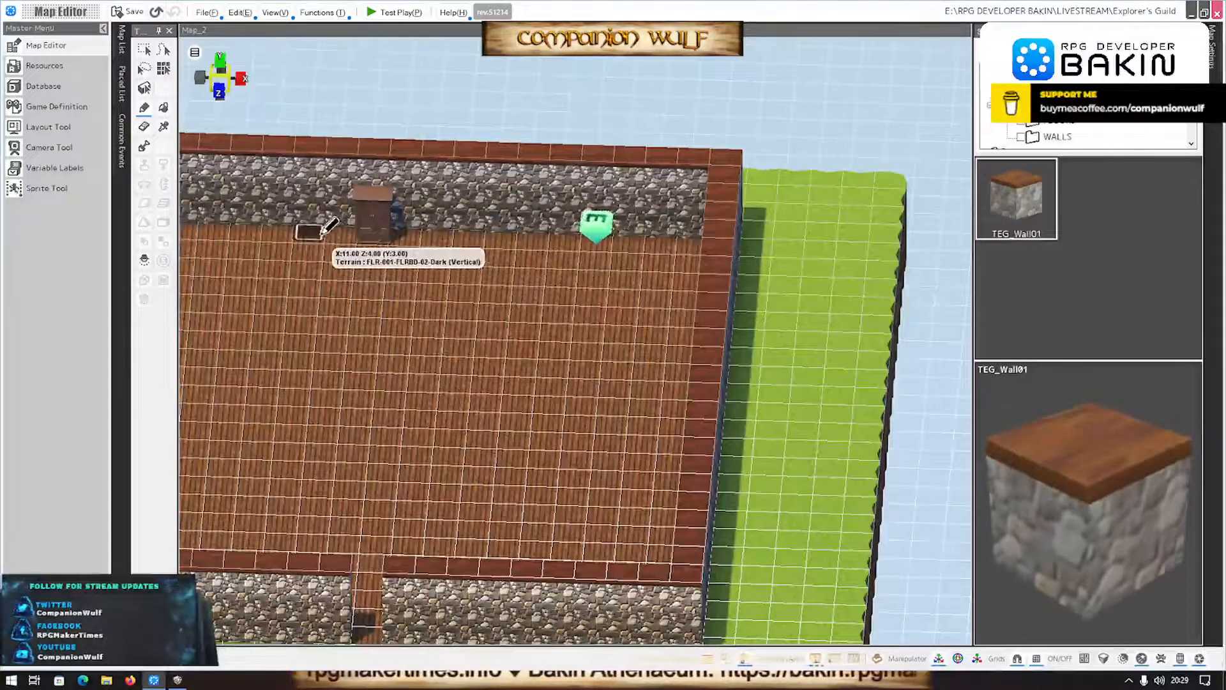
drag(311, 234, 300, 439)
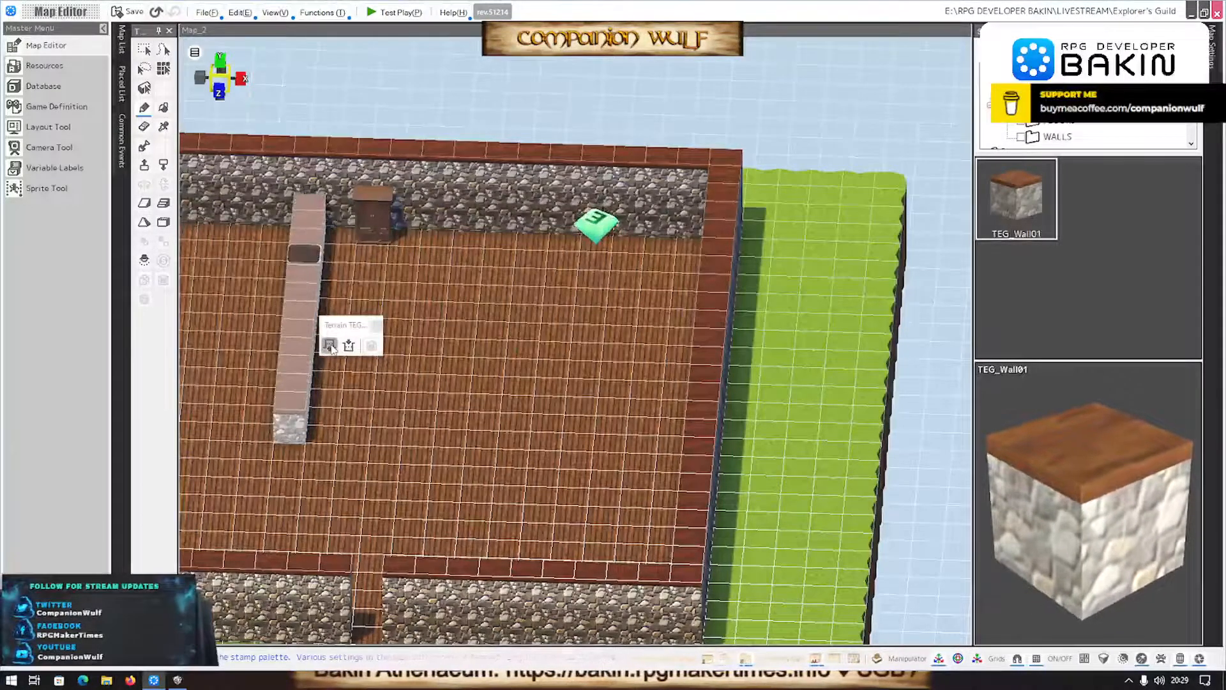
click(332, 348)
click(331, 349)
click(331, 349)
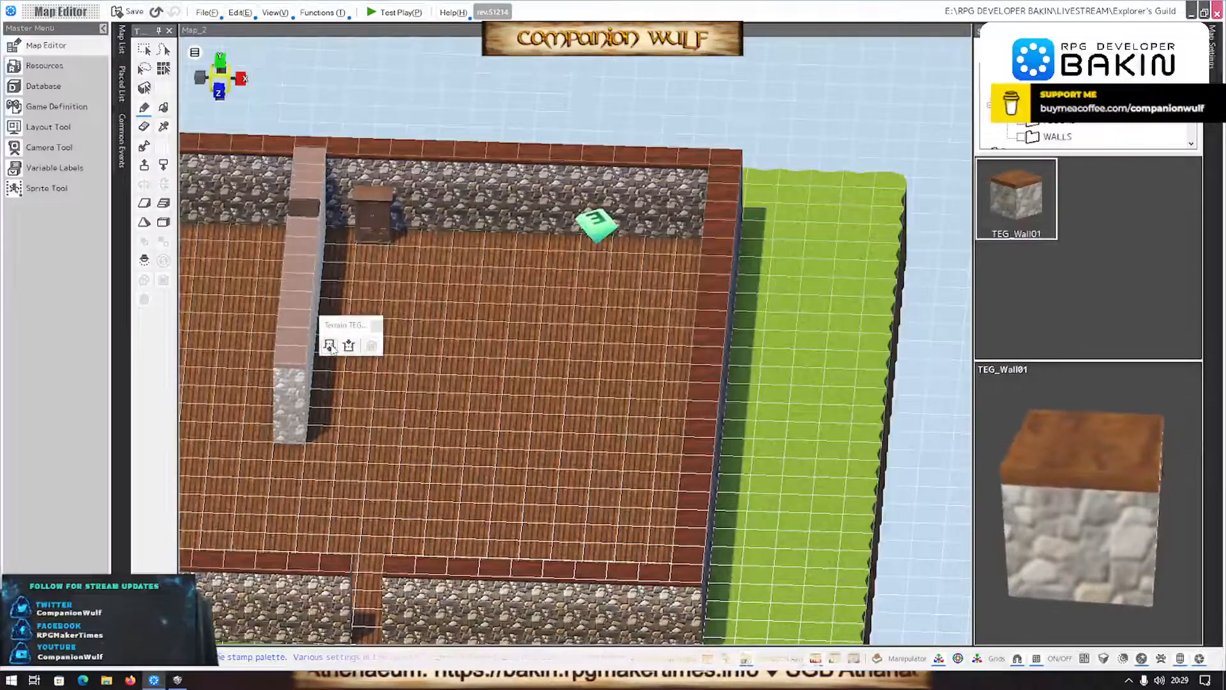
click(351, 347)
mouse_move(392, 361)
right_down()
mouse_move(461, 359)
mouse_move(461, 341)
mouse_move(396, 359)
mouse_move(383, 348)
mouse_move(383, 358)
right_up()
scroll(334, 411, down, 1)
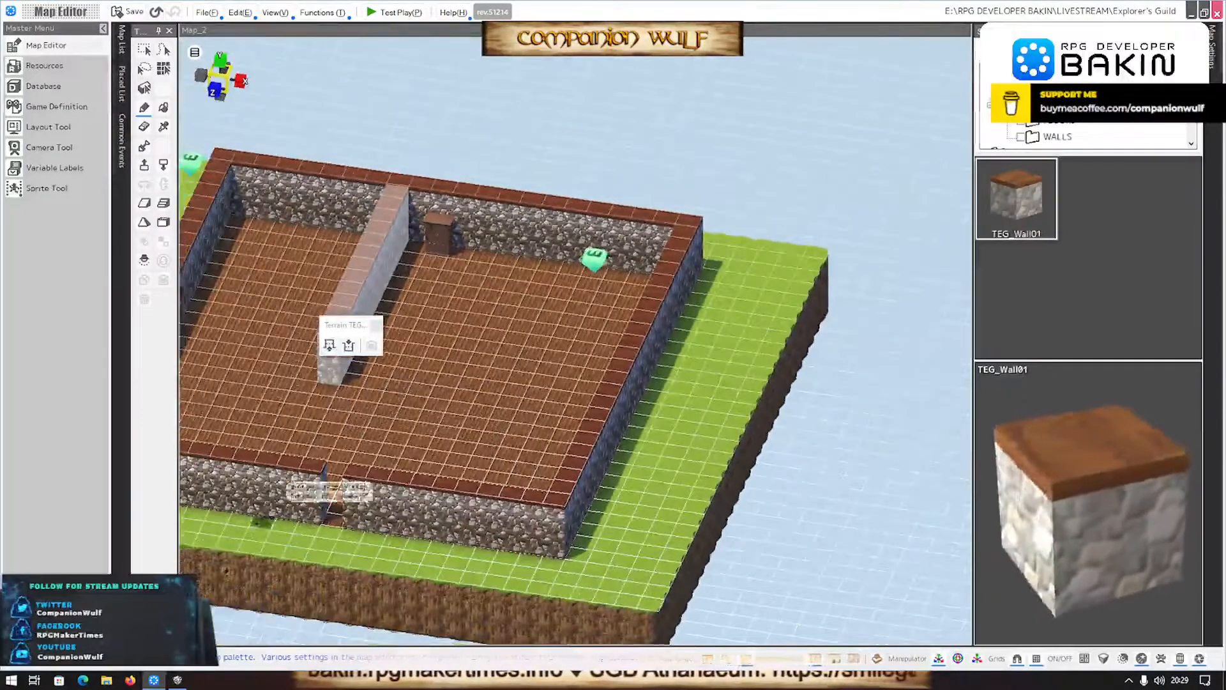
- After rechecking the SMILE GAME BUILDER layout, add a short TEG_Wall01 section on the entrance wall in line with the partition, raised to wall height
click(178, 680)
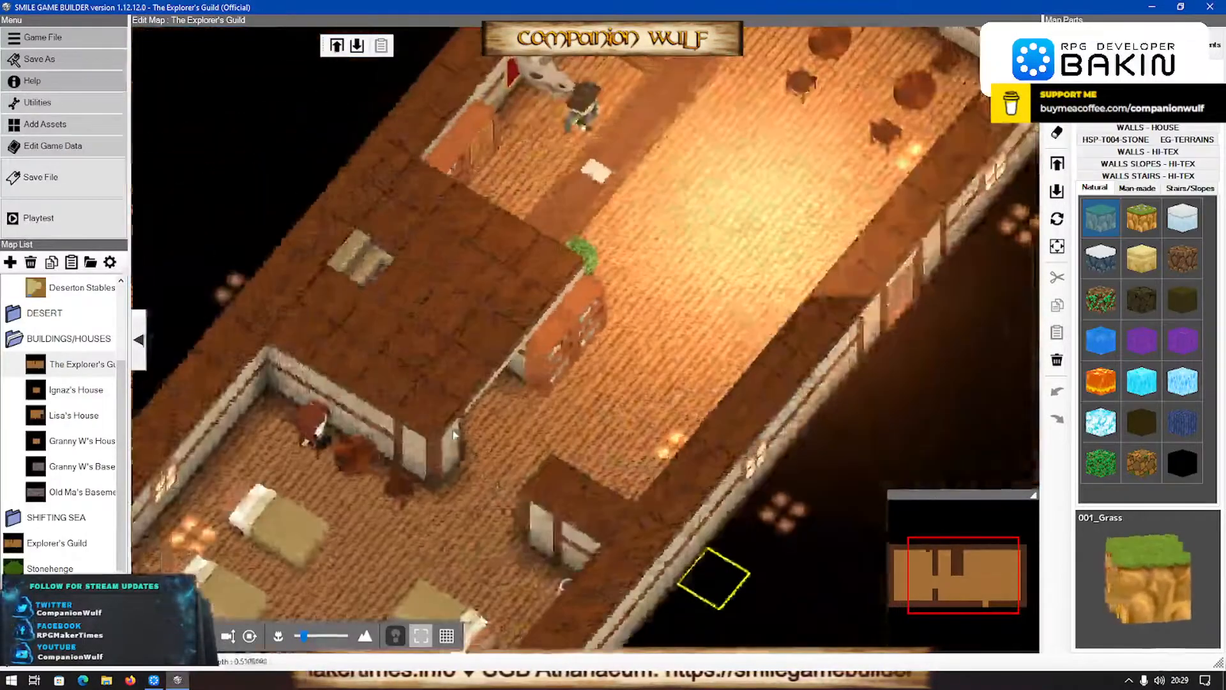
click(153, 680)
right_drag(351, 509, 542, 475)
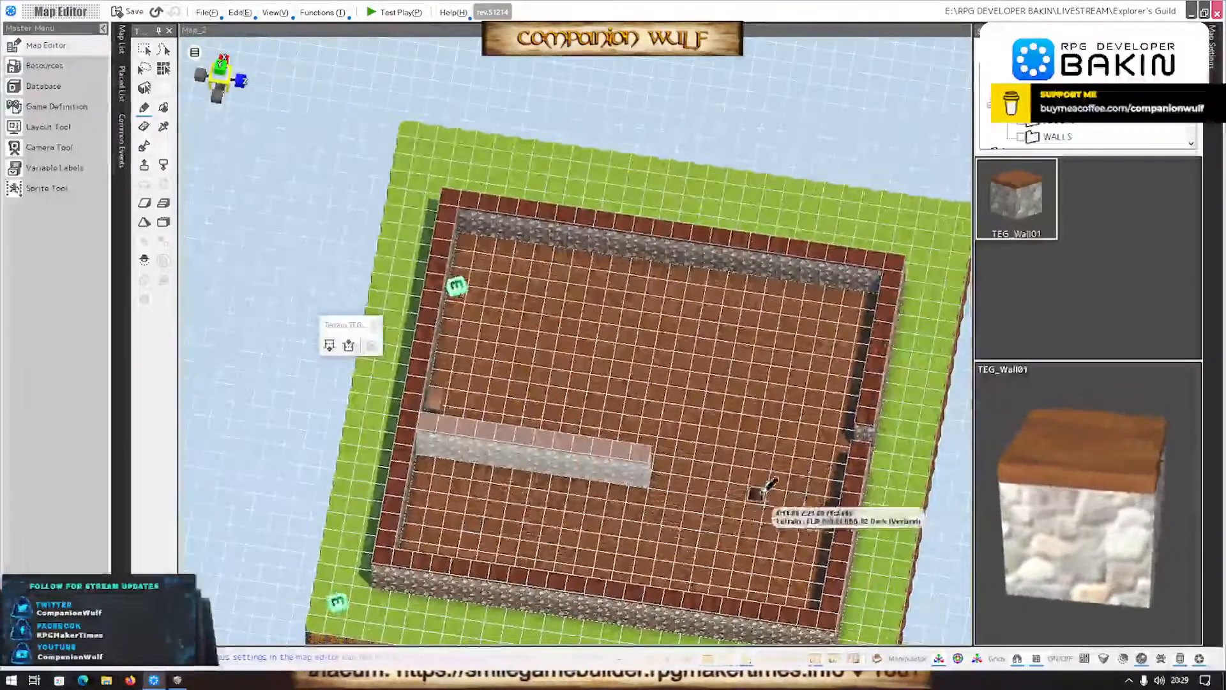
click(827, 503)
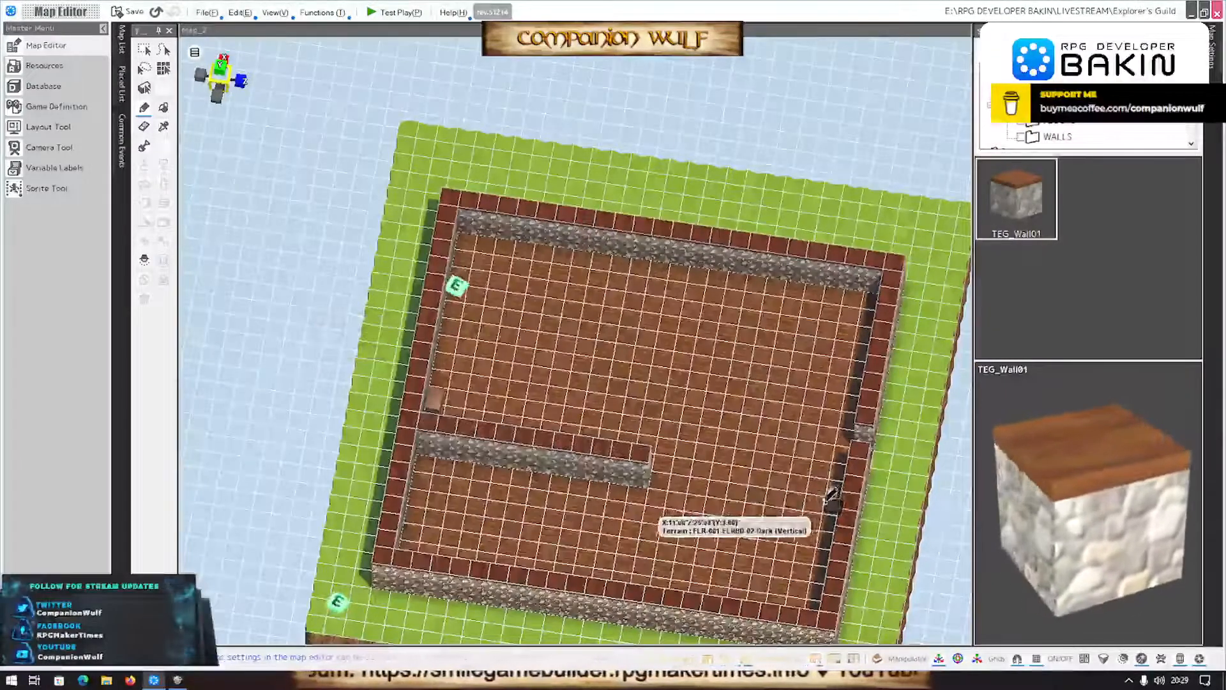
click(808, 439)
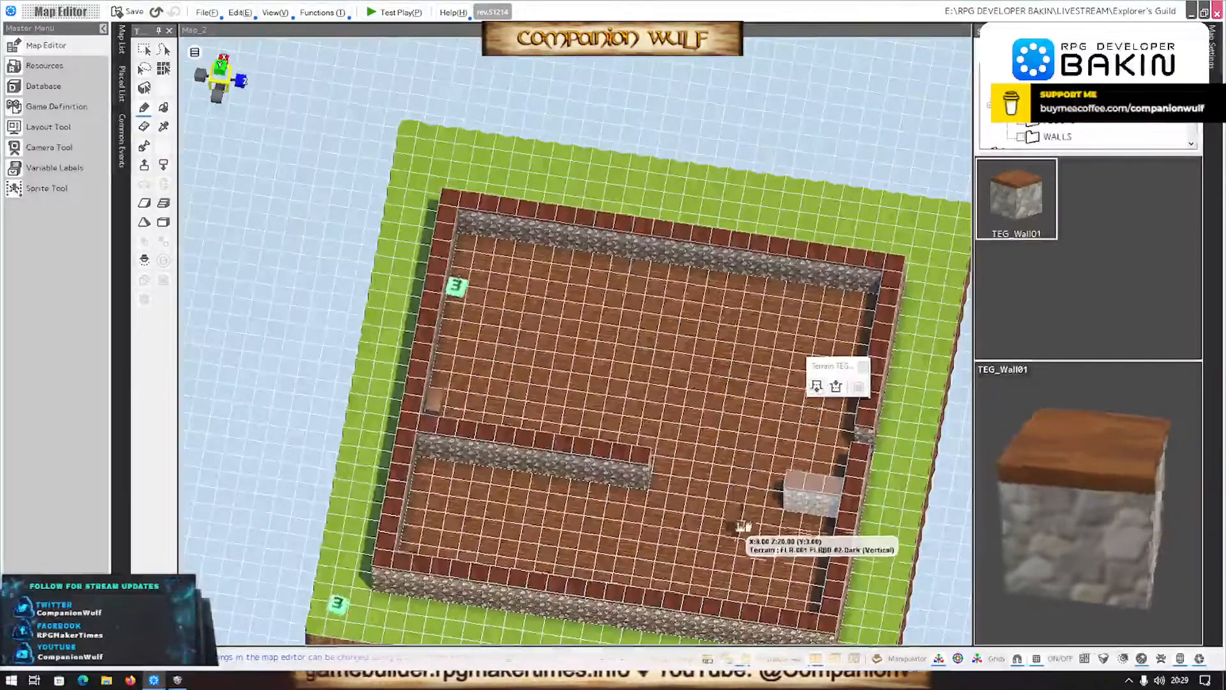
- Close the gap between the long partition and the short wall section with a straight row of TEG_Wall01 raised to wall height
right_drag(741, 526, 786, 483)
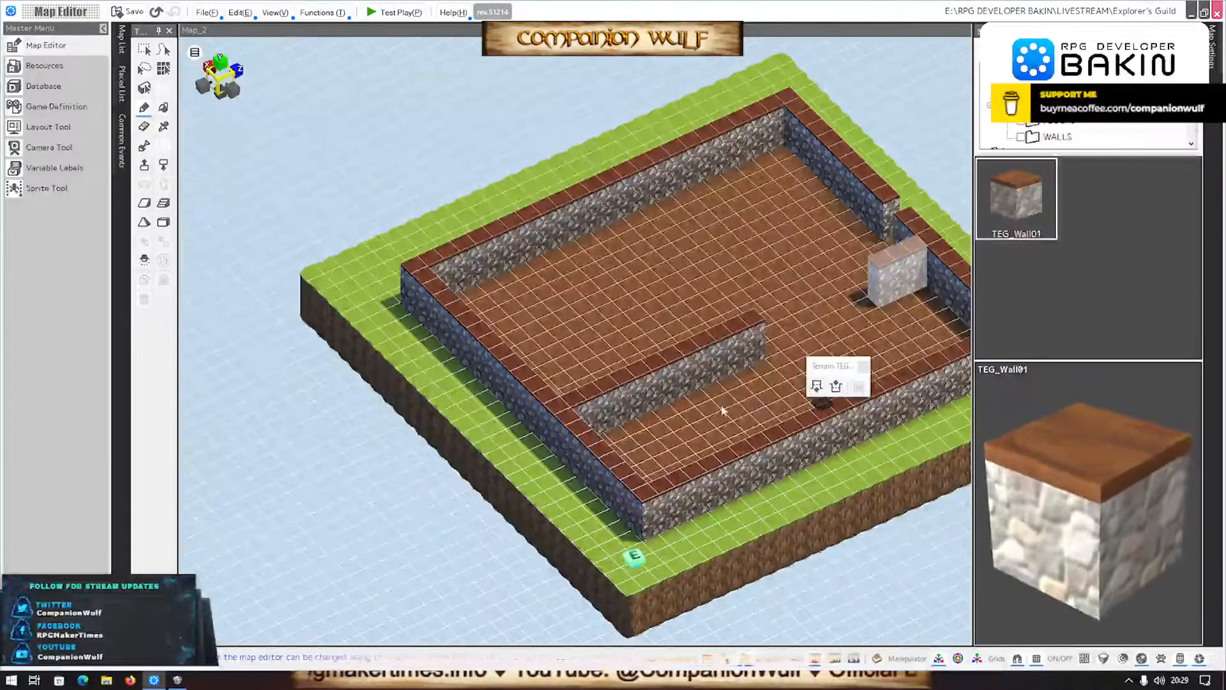
right_drag(723, 411, 667, 447)
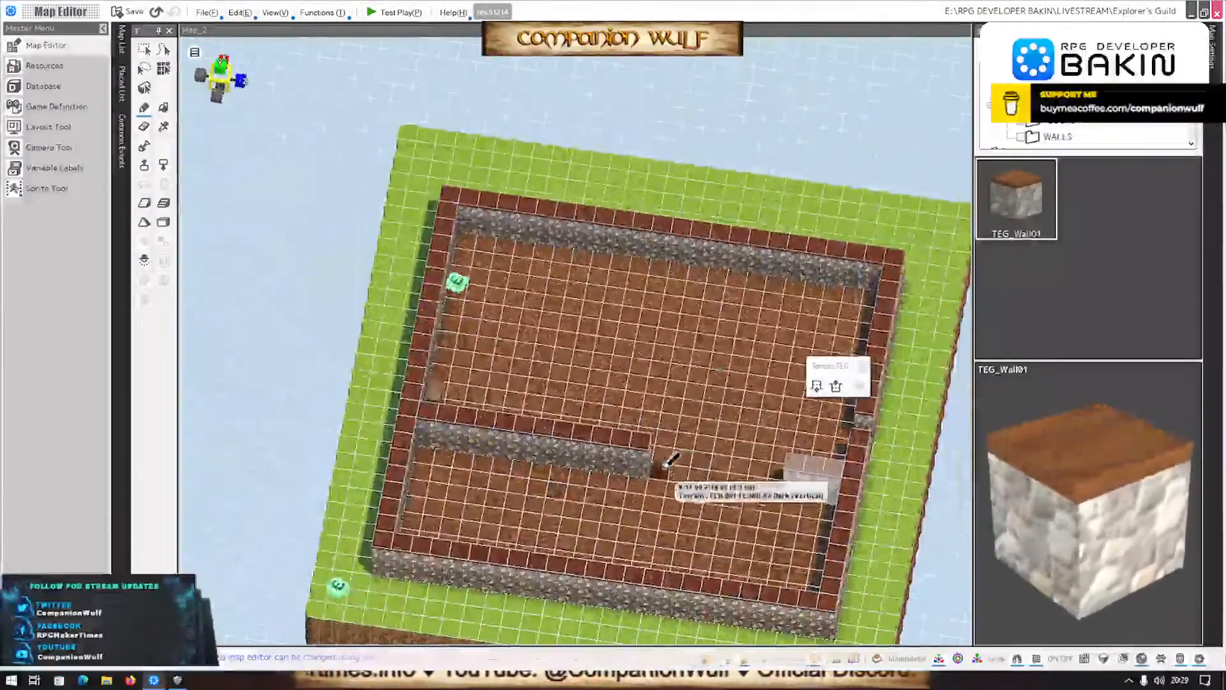
drag(722, 476, 736, 477)
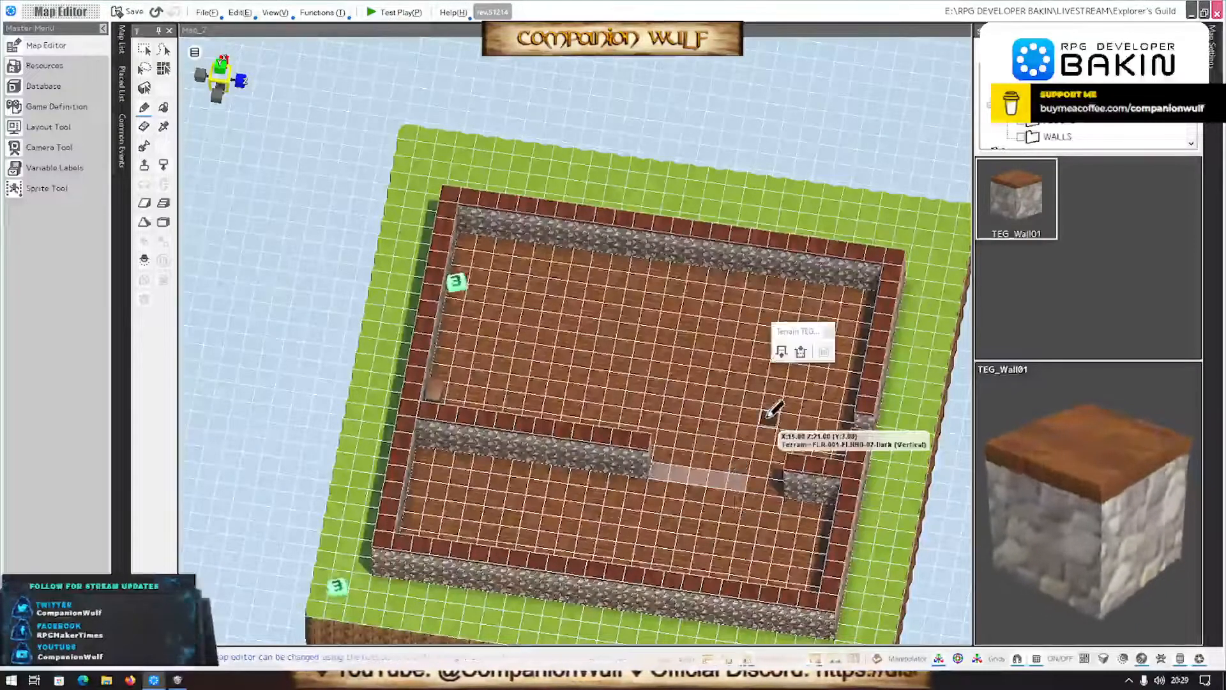
click(757, 483)
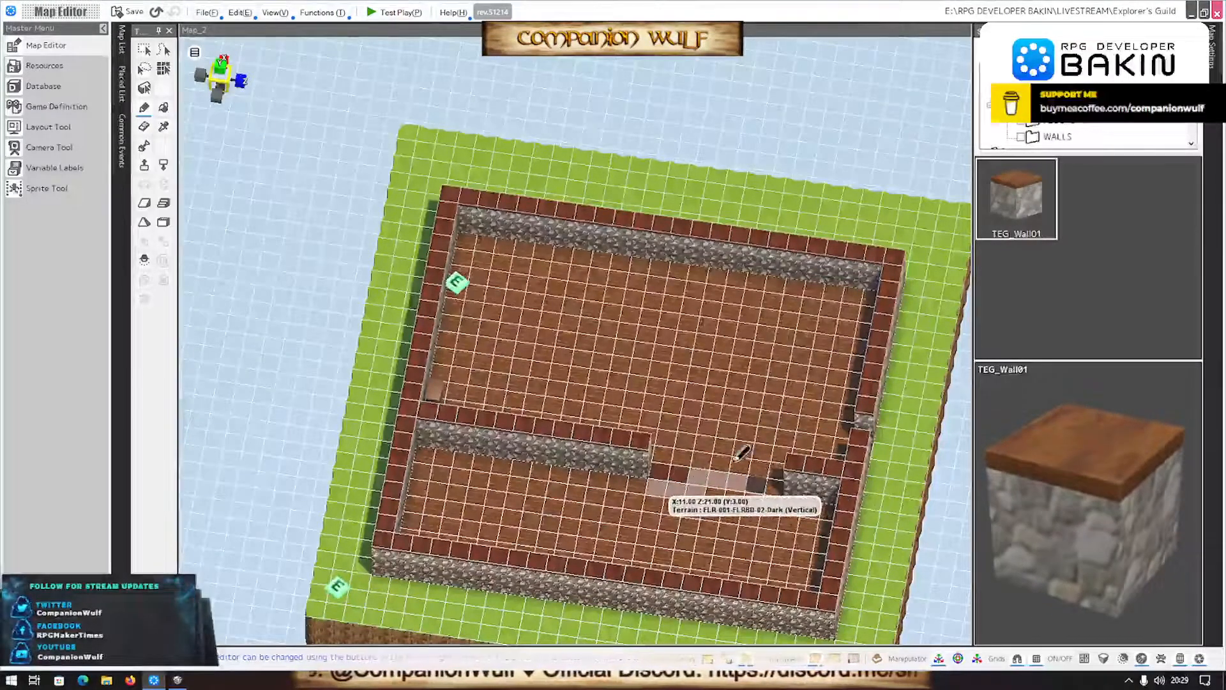
click(668, 467)
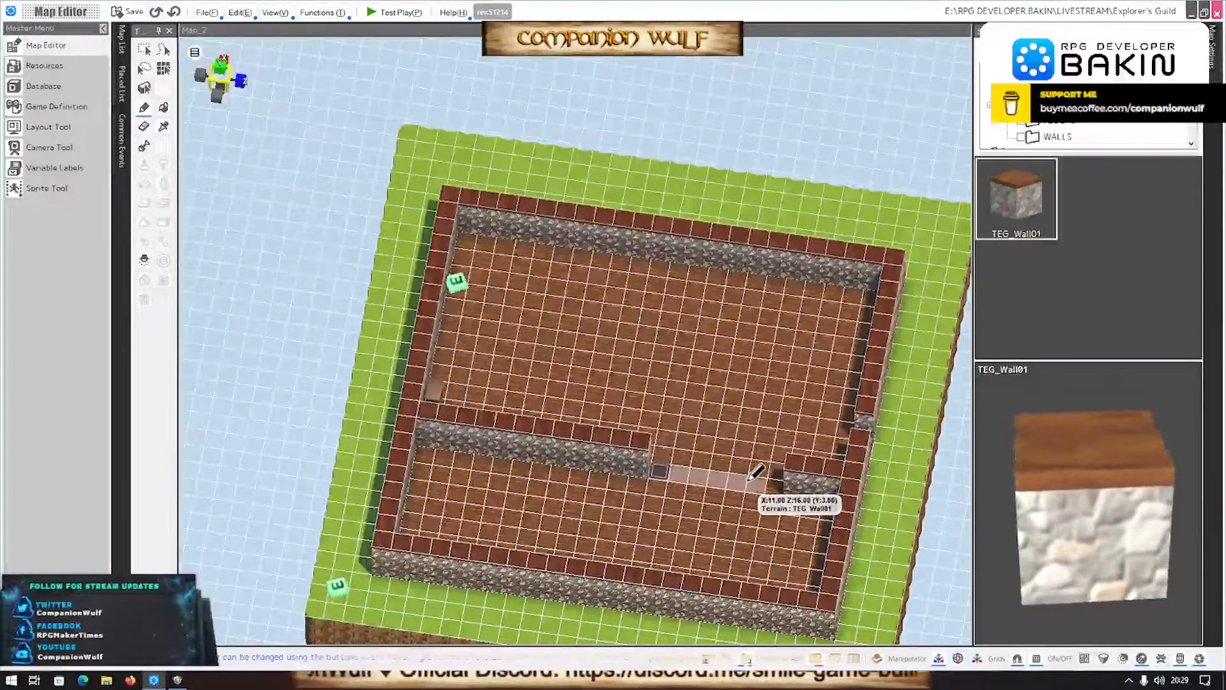
drag(756, 471, 757, 472)
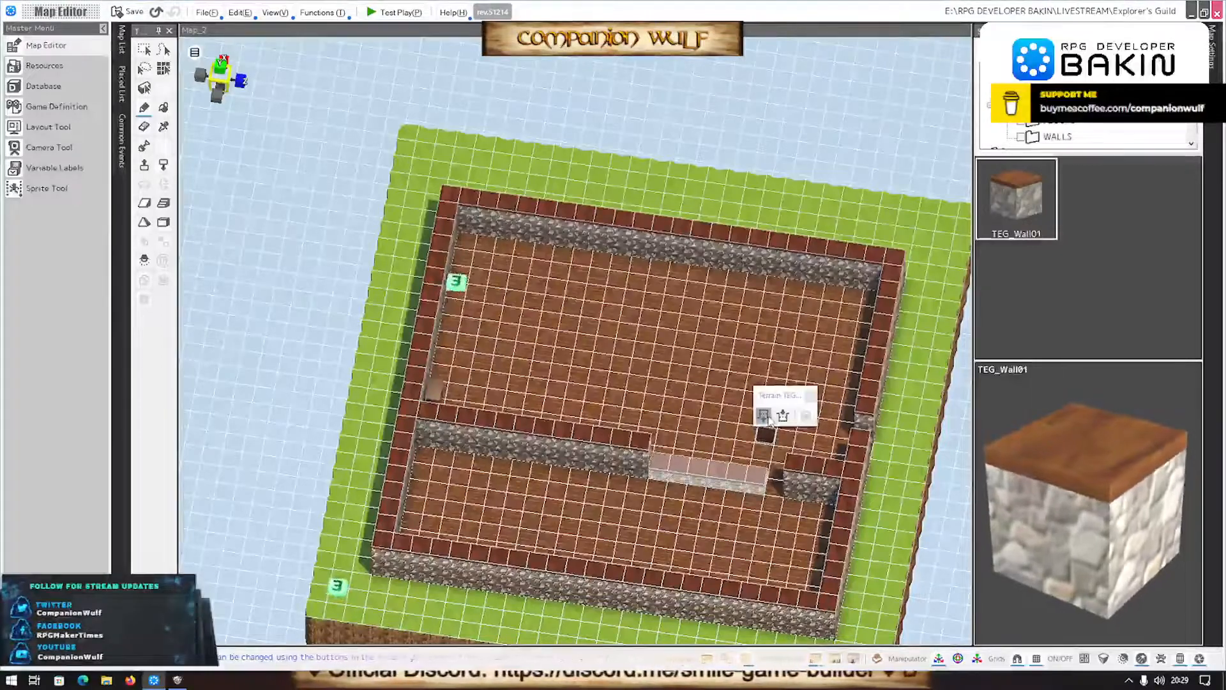
- Inspect the divided building from several angles and compare it with The Explorer's Guild map in SMILE GAME BUILDER
middle_drag(715, 572, 643, 452)
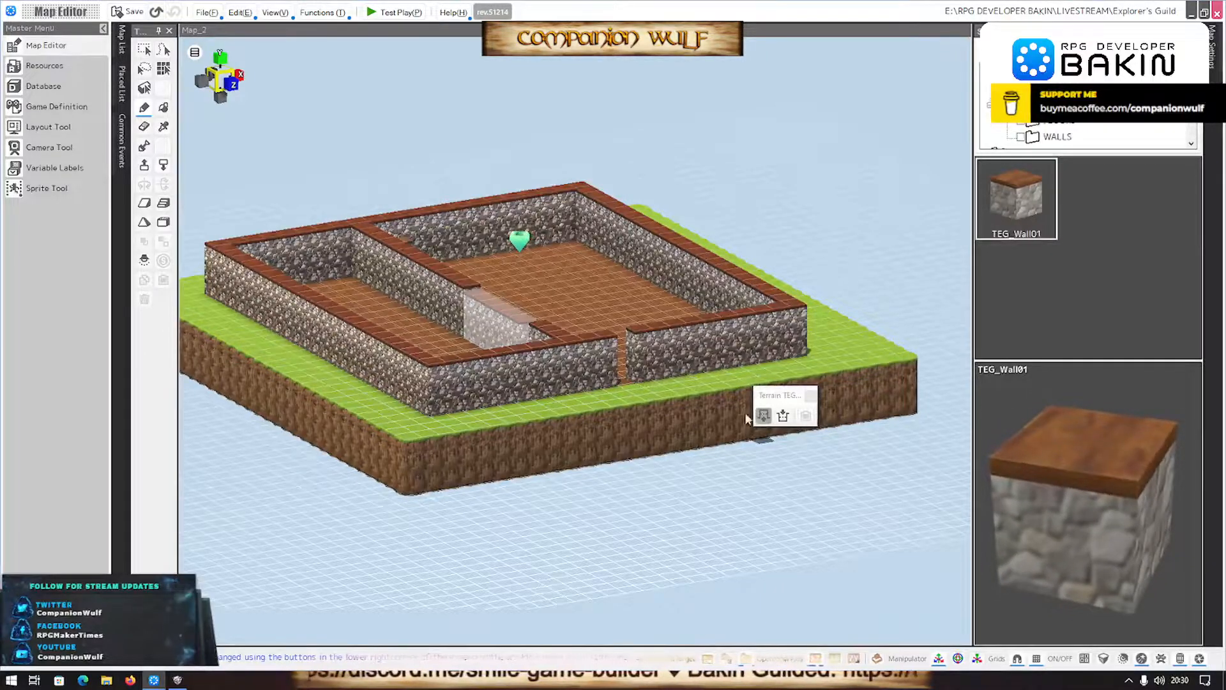
middle_drag(679, 367, 632, 454)
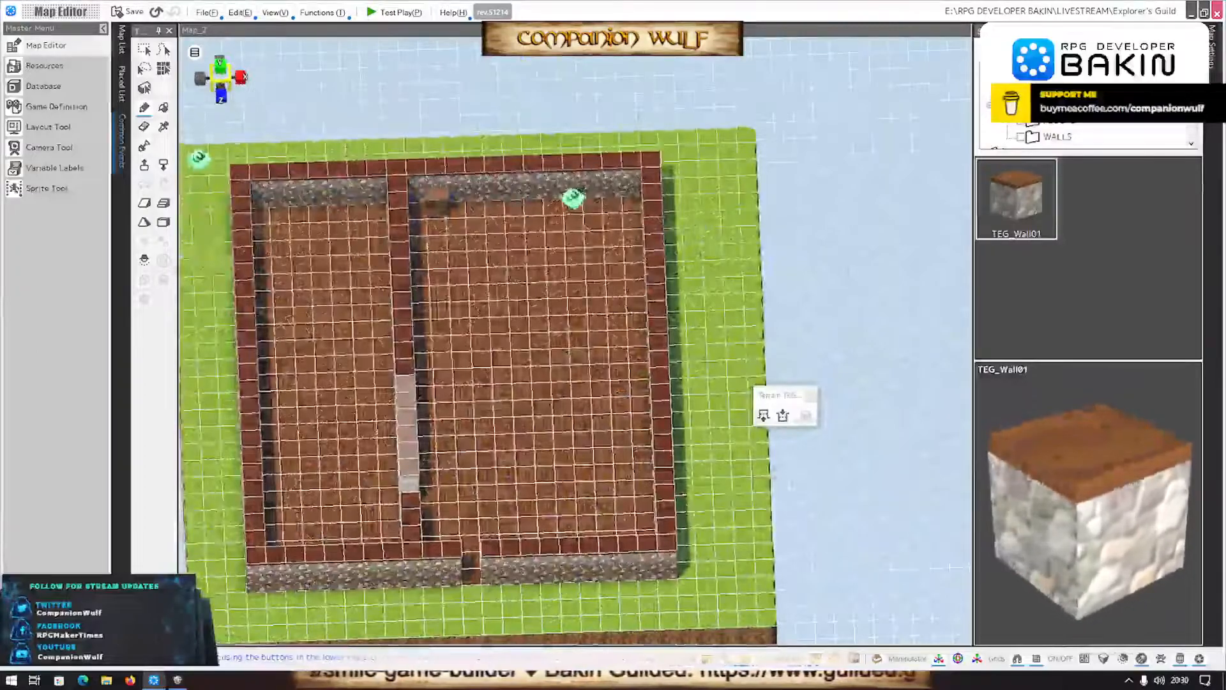
scroll(358, 418, down, 2)
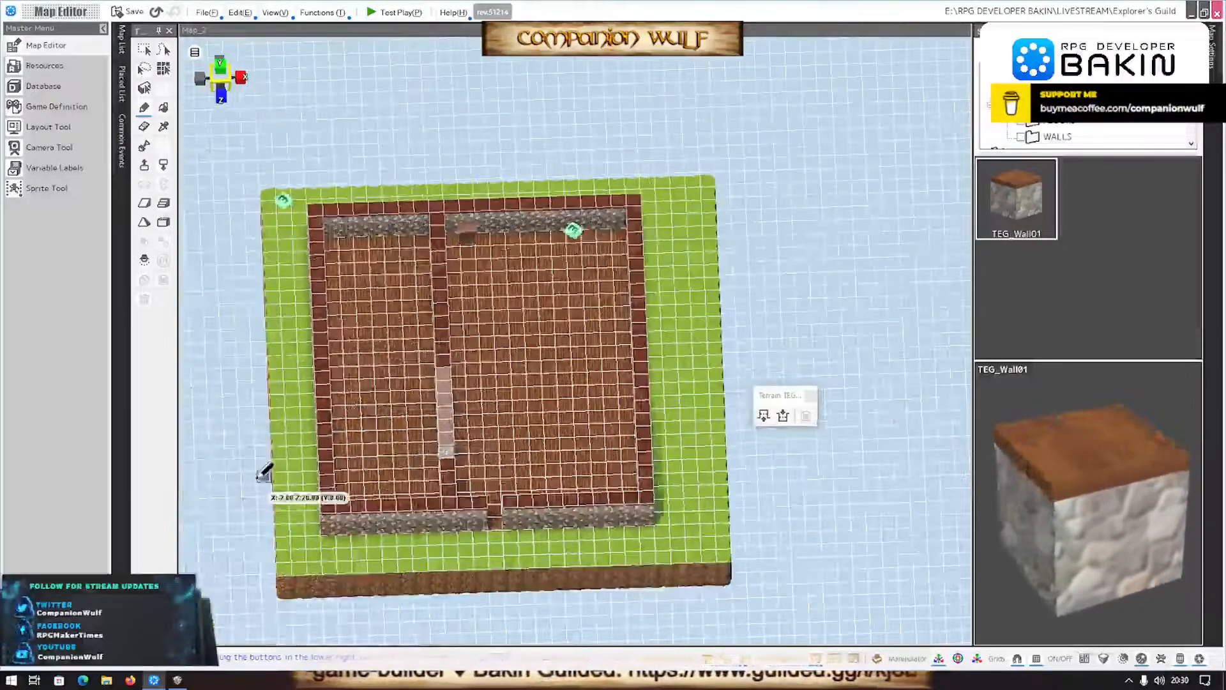
click(177, 679)
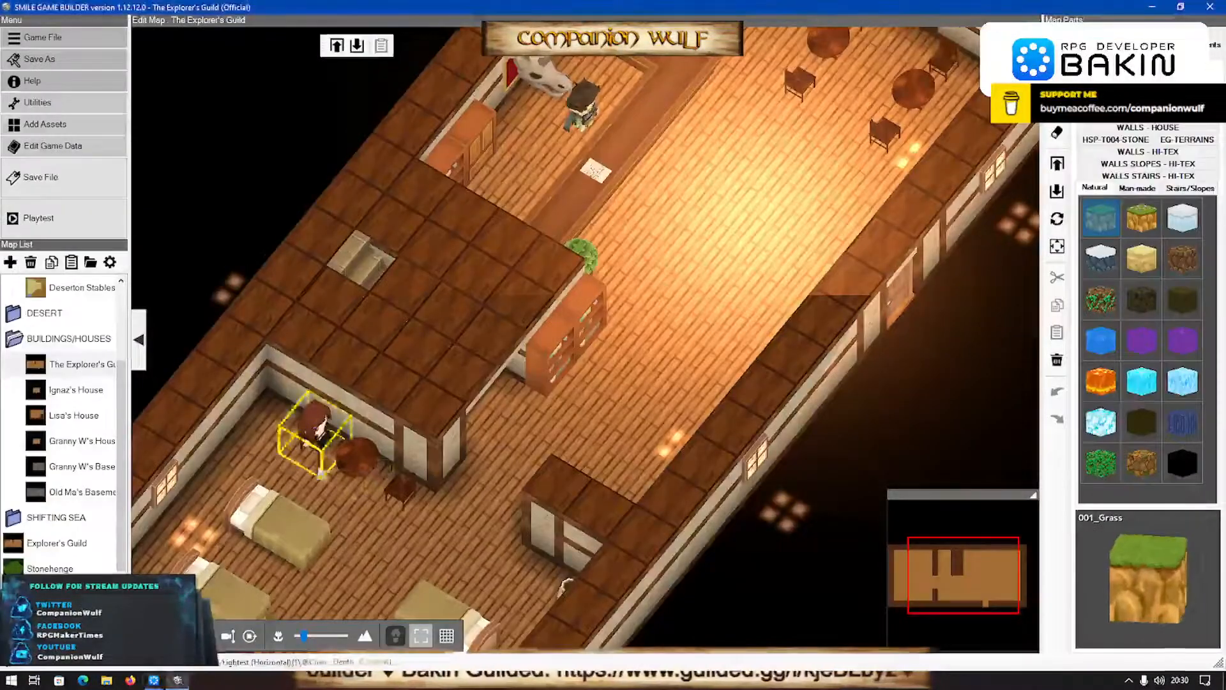
- Switch to RPG Developer Bakin and hide the grid on the guild map
scroll(377, 508, down, 4)
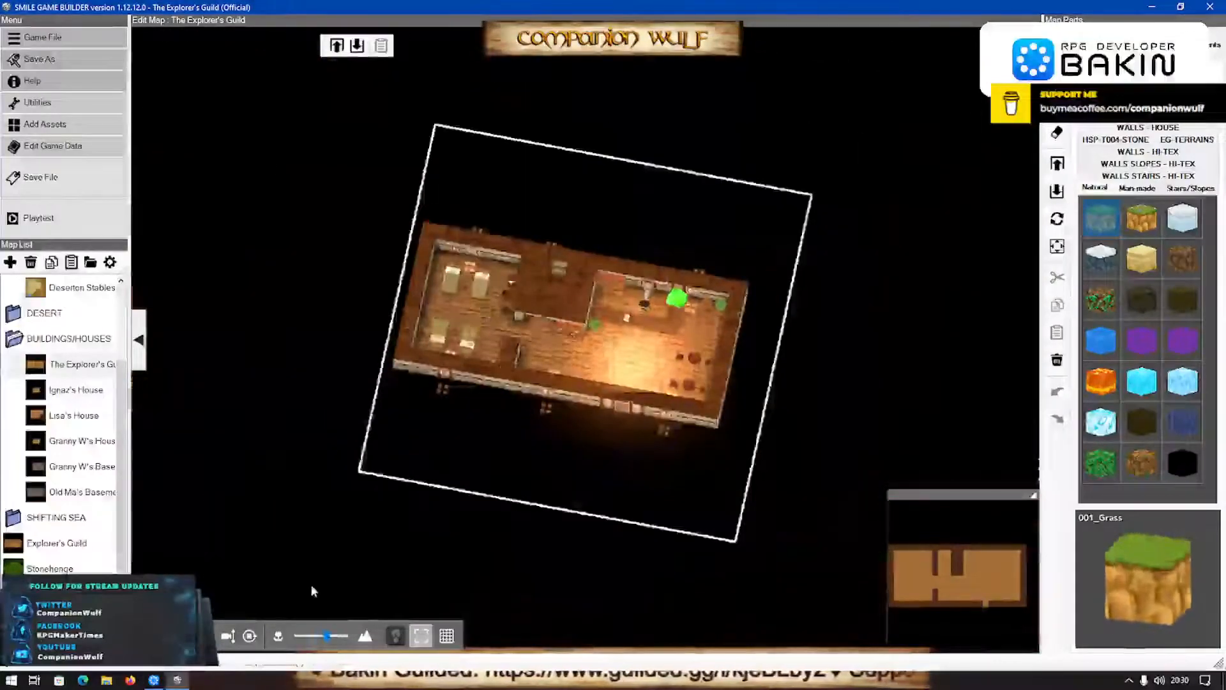
click(153, 680)
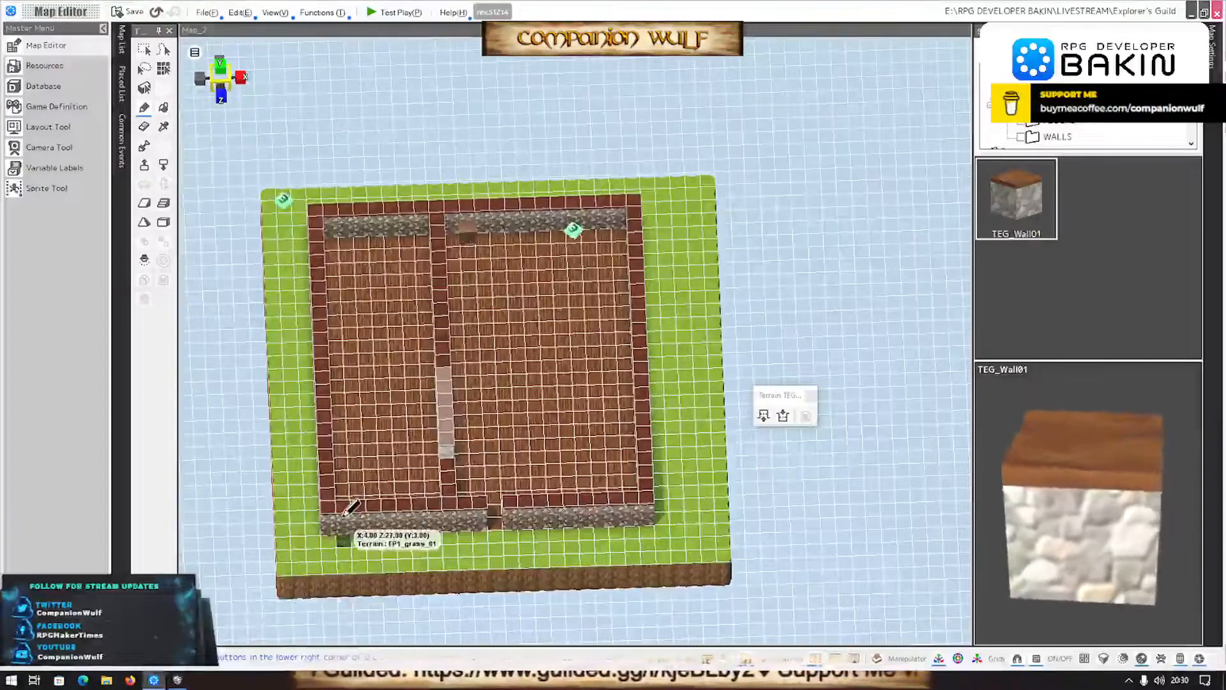
scroll(354, 508, down, 2)
mouse_move(360, 517)
middle_down()
mouse_move(348, 526)
mouse_move(391, 405)
mouse_move(332, 501)
mouse_move(366, 518)
middle_up()
scroll(365, 523, up, 3)
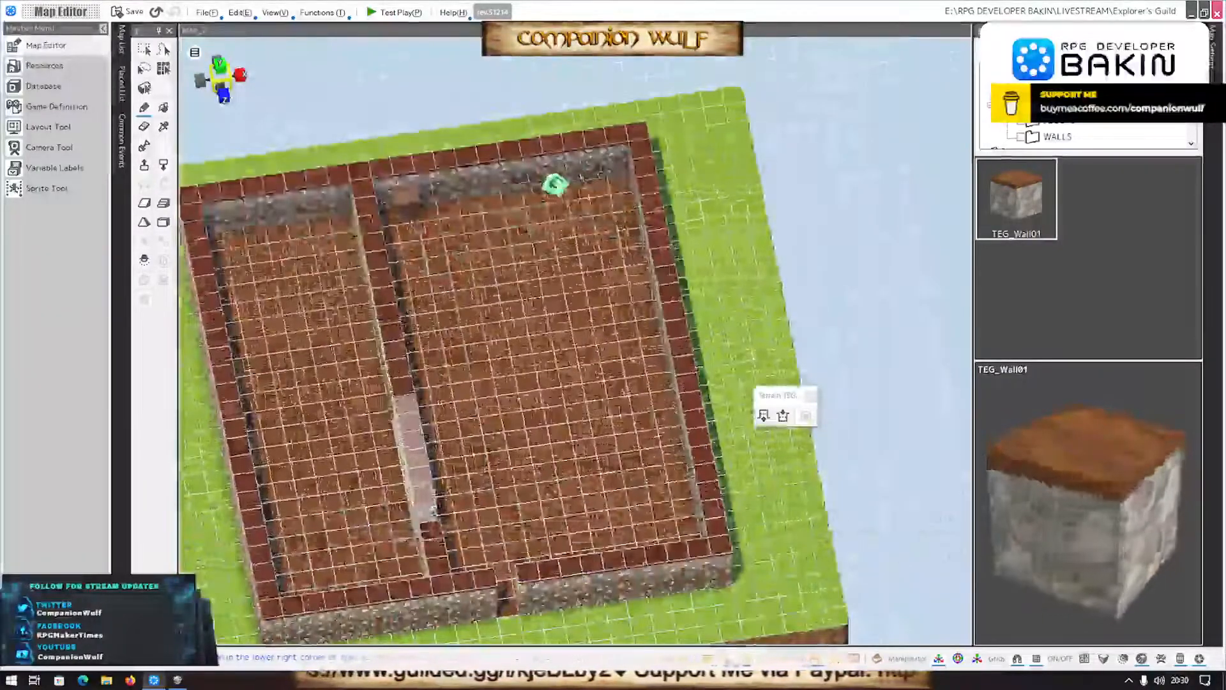
click(1036, 664)
- Extend the short entrance-side wall section with a TEG_Wall01 row toward the long partition, leaving a doorway gap, and raise it to wall height
middle_drag(409, 511, 361, 371)
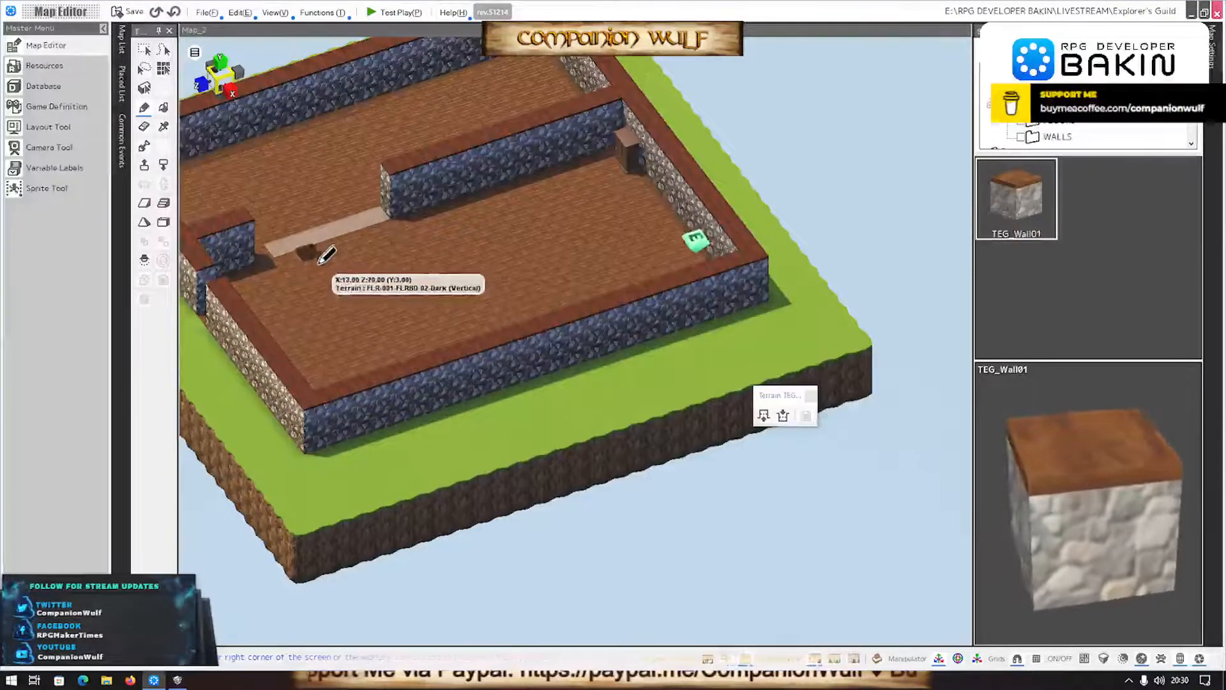
middle_drag(312, 267, 310, 311)
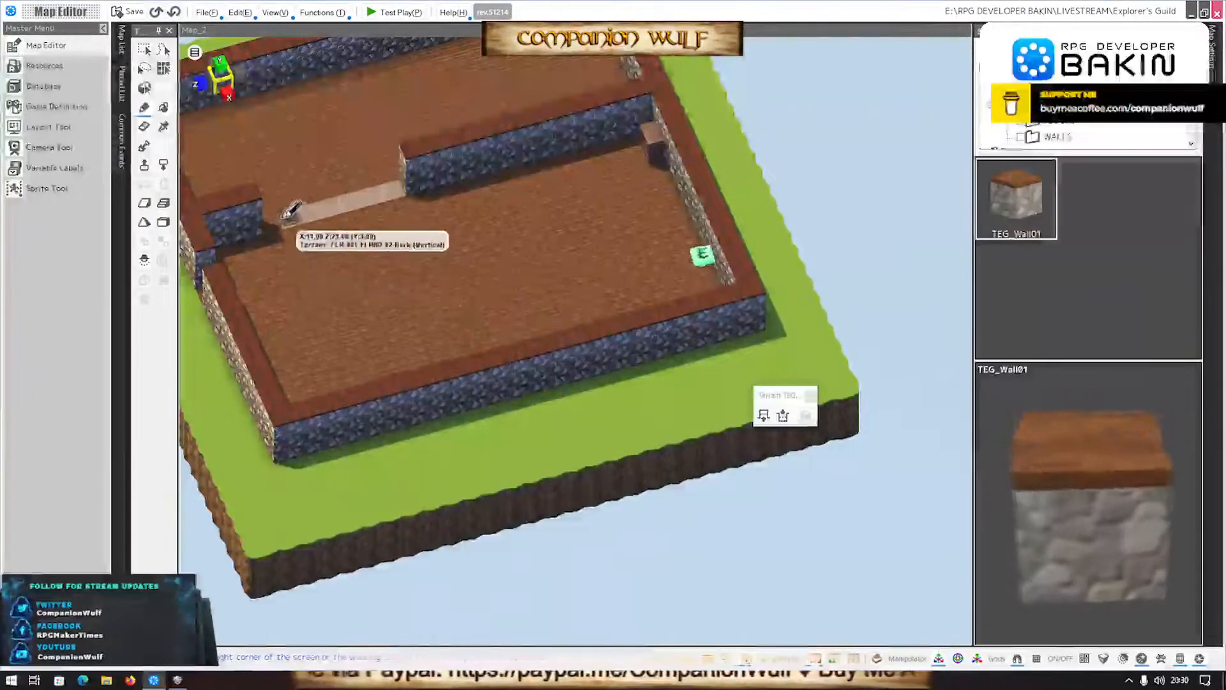
drag(277, 219, 357, 203)
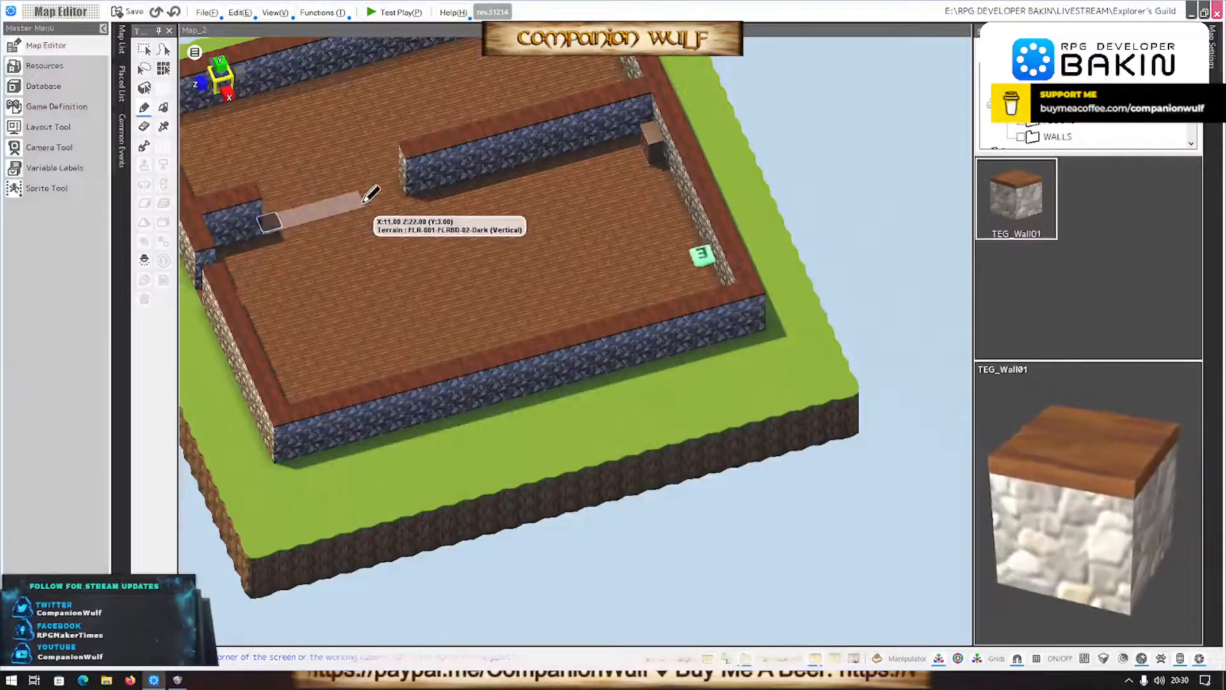
drag(370, 194, 370, 194)
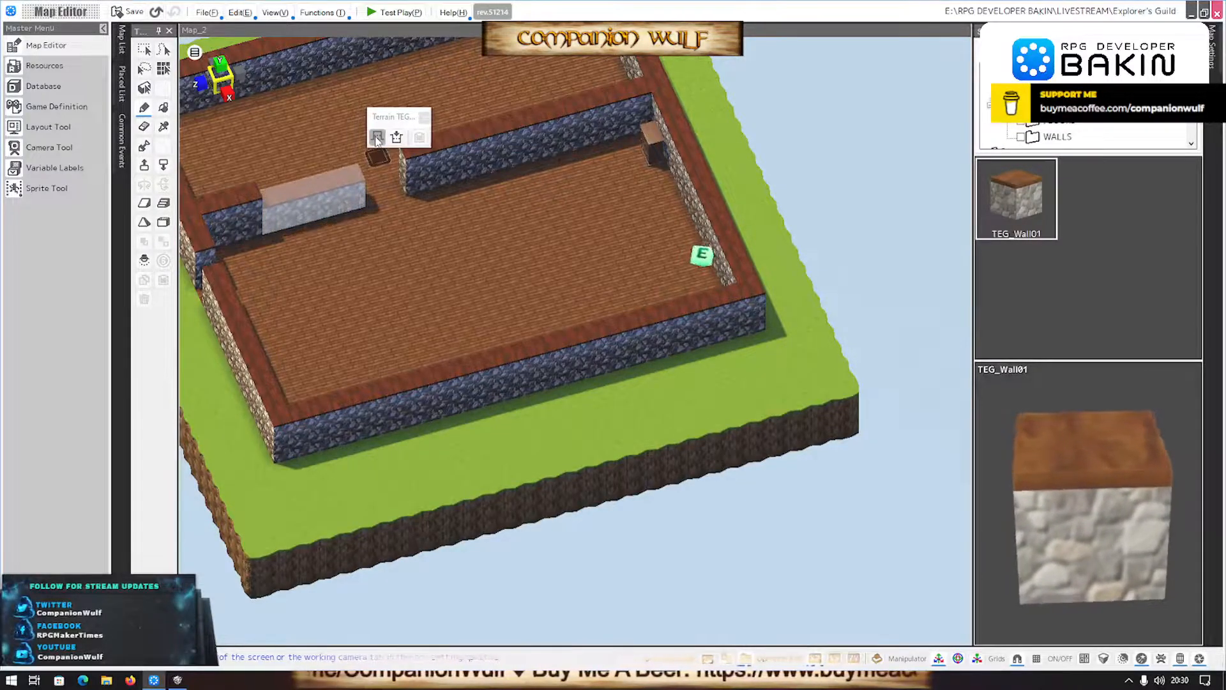
right_drag(390, 361, 469, 381)
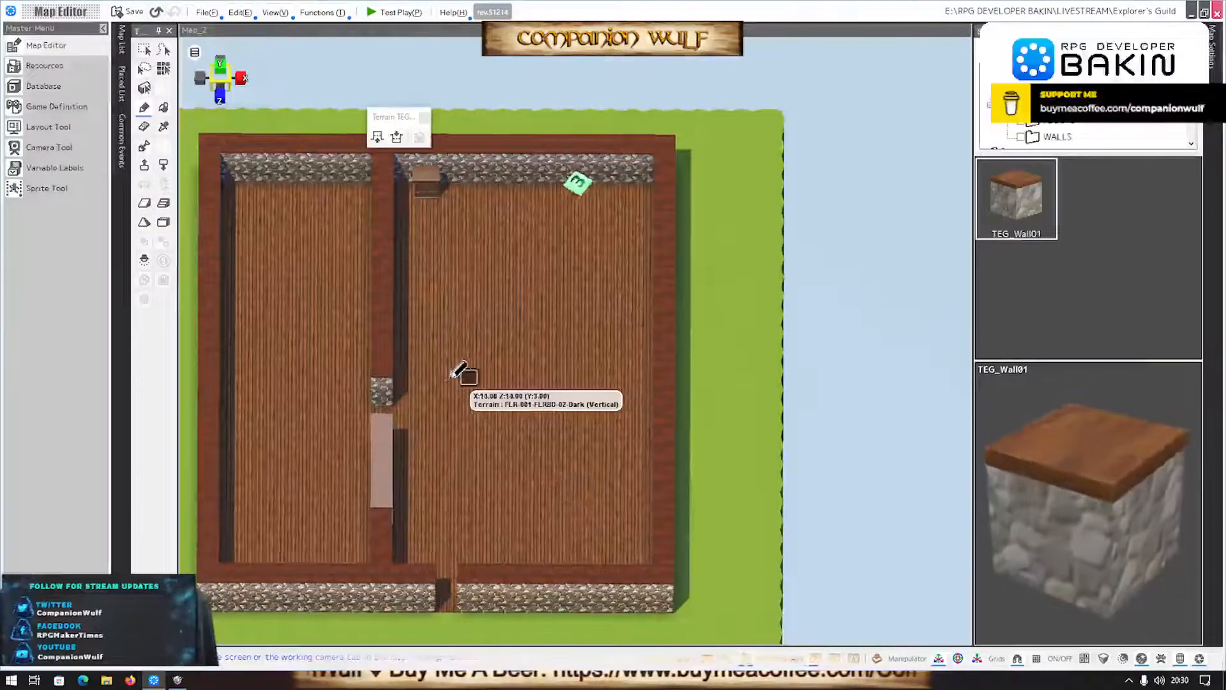
scroll(429, 386, down, 2)
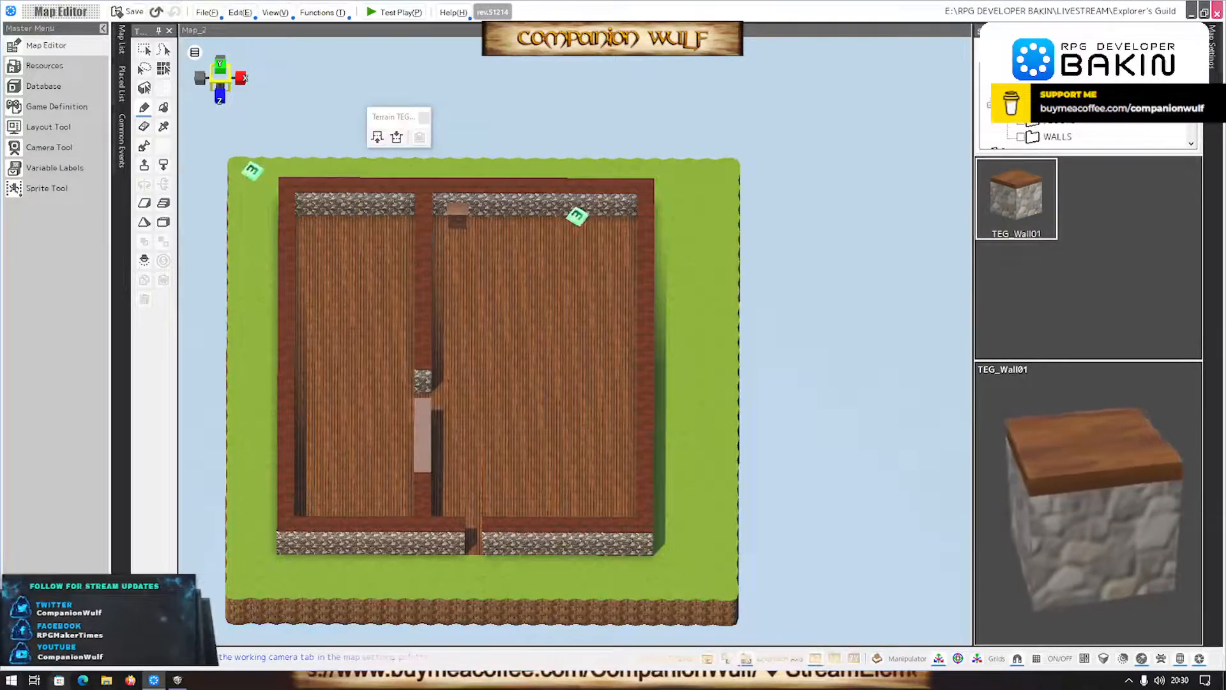
- In SMILE GAME BUILDER, examine The Explorer's Guild main hall from several angles, focusing on the inner walls, bookcases, counter and furniture placement
click(182, 680)
scroll(524, 377, up, 5)
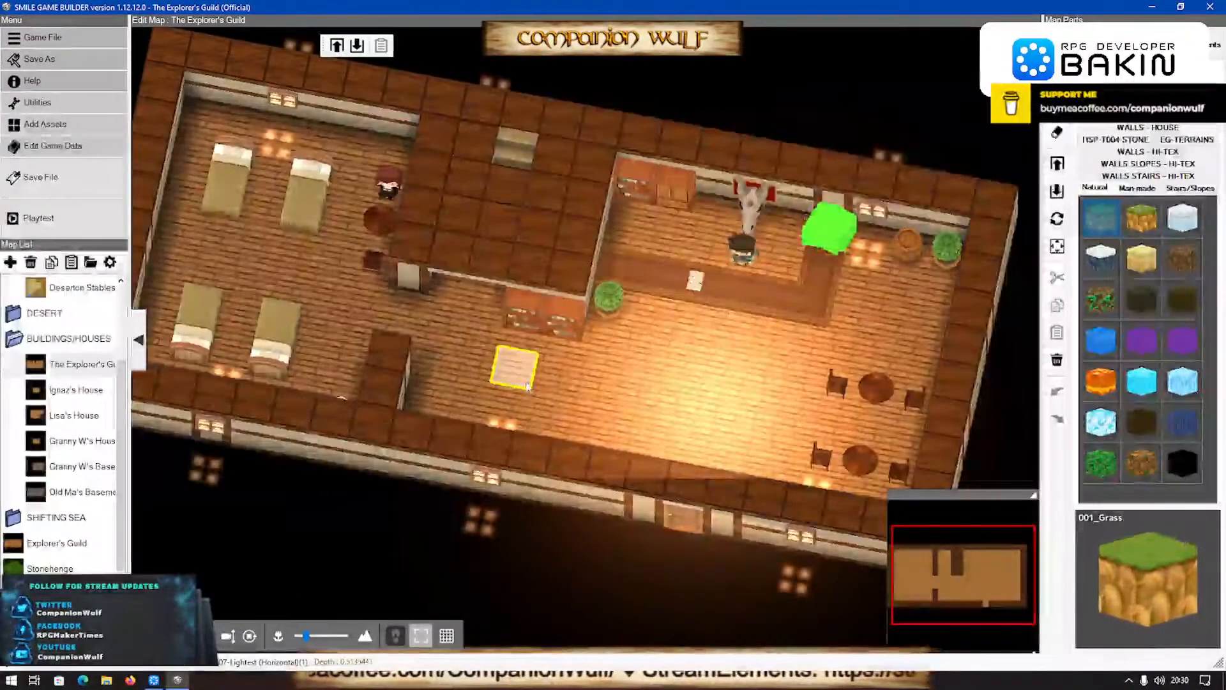
right_drag(634, 393, 633, 356)
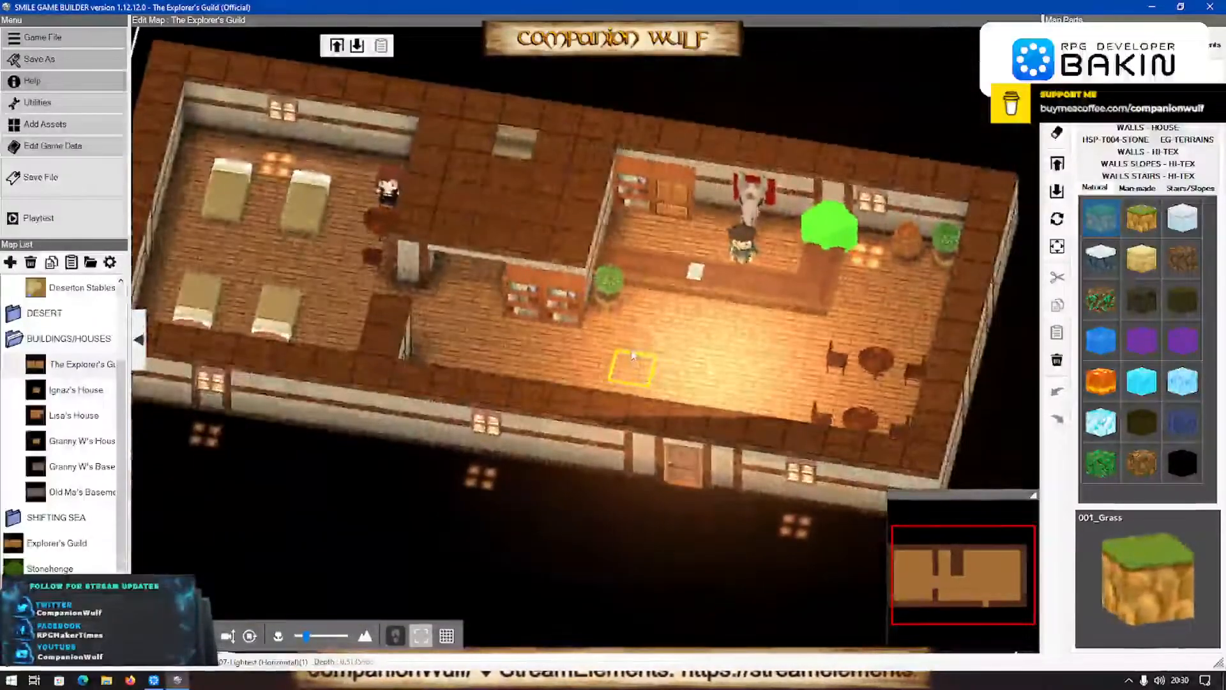
scroll(633, 356, up, 1)
scroll(632, 356, up, 2)
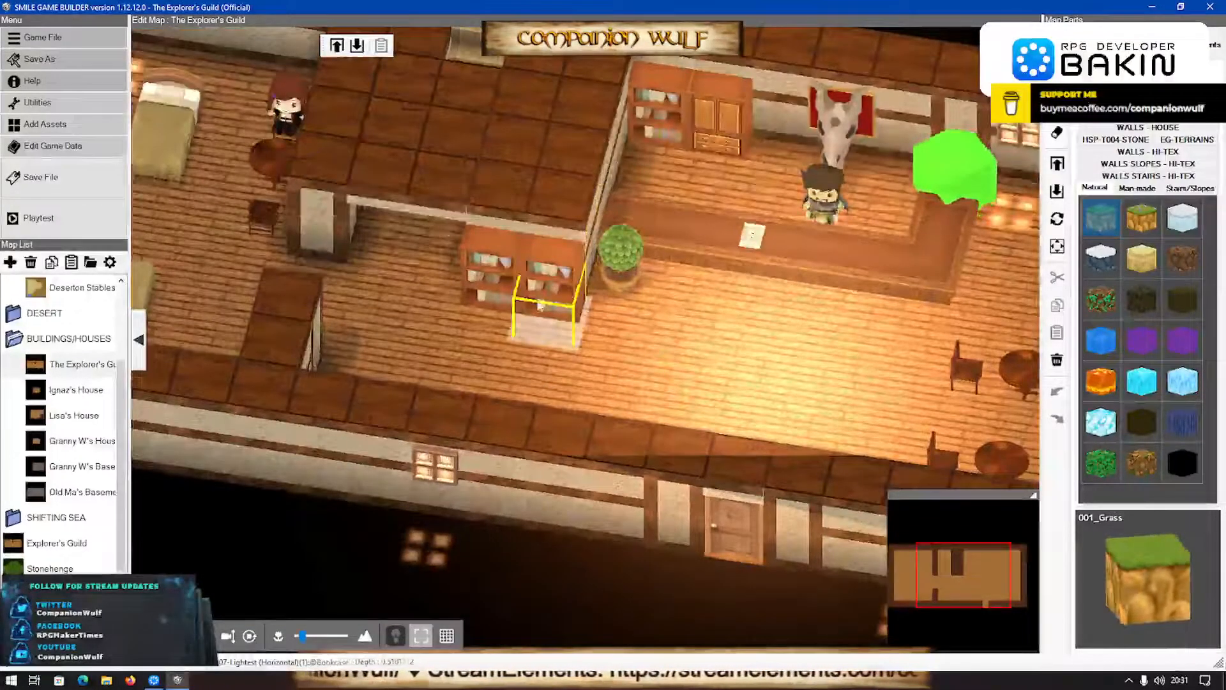
scroll(540, 306, down, 1)
mouse_move(501, 339)
right_down()
mouse_move(508, 355)
mouse_move(546, 356)
mouse_move(546, 374)
mouse_move(661, 365)
mouse_move(493, 347)
mouse_move(503, 361)
right_up()
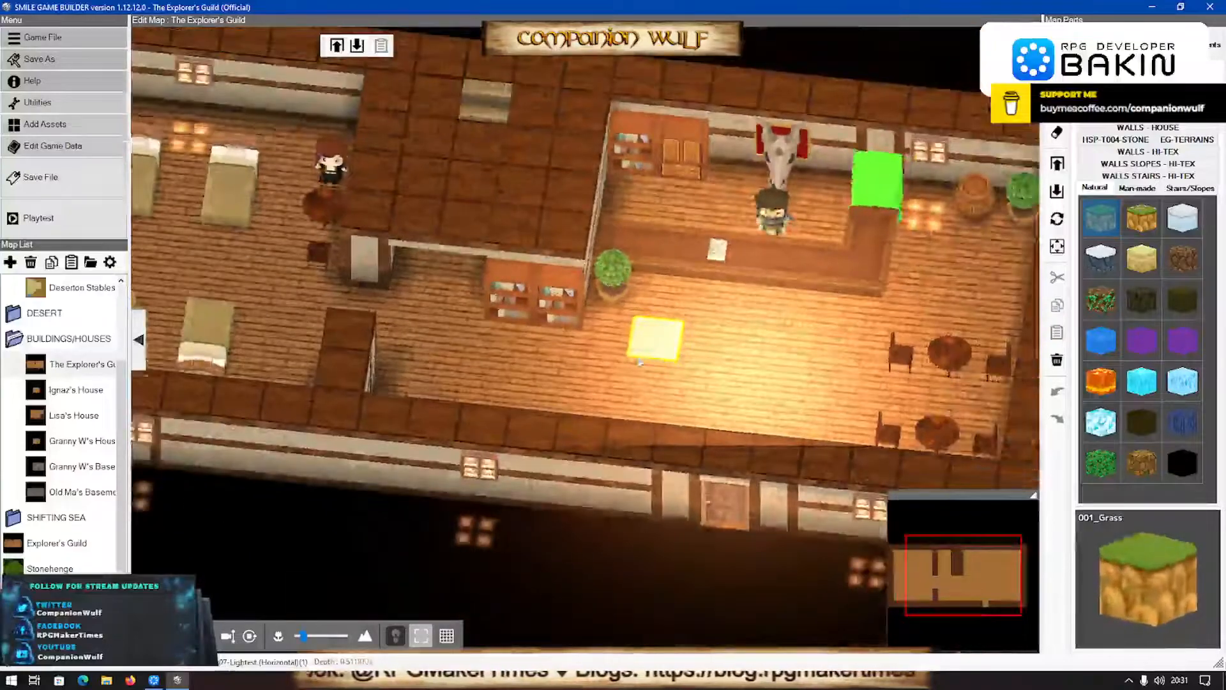
right_drag(606, 333, 662, 322)
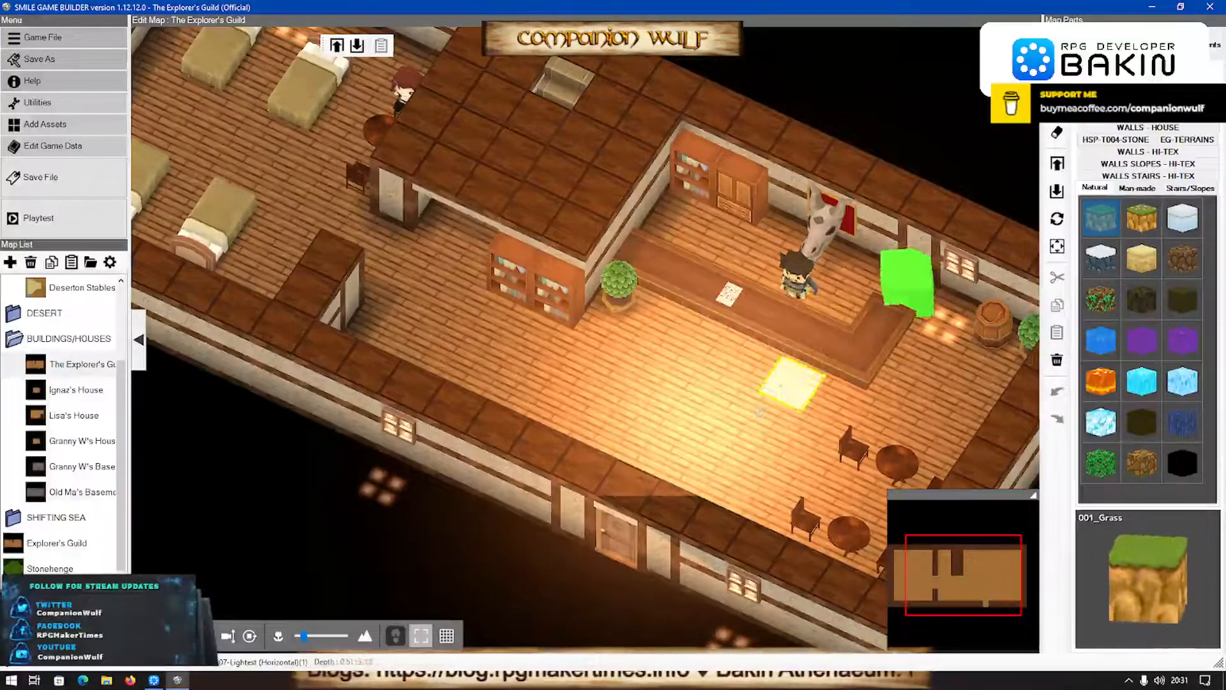
right_drag(774, 411, 794, 389)
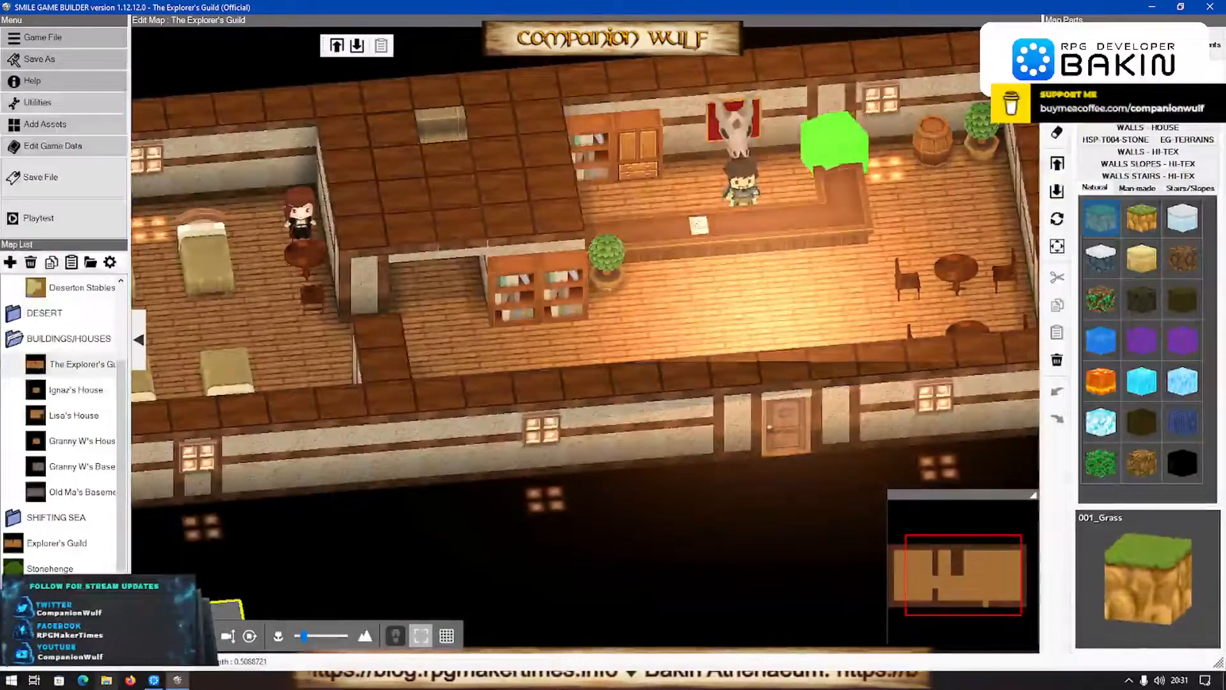
- Back in RPG Developer Bakin, open the 3D Stamps resources, collapse the TREES folder and create a folder named SGB IMPORTS
click(154, 680)
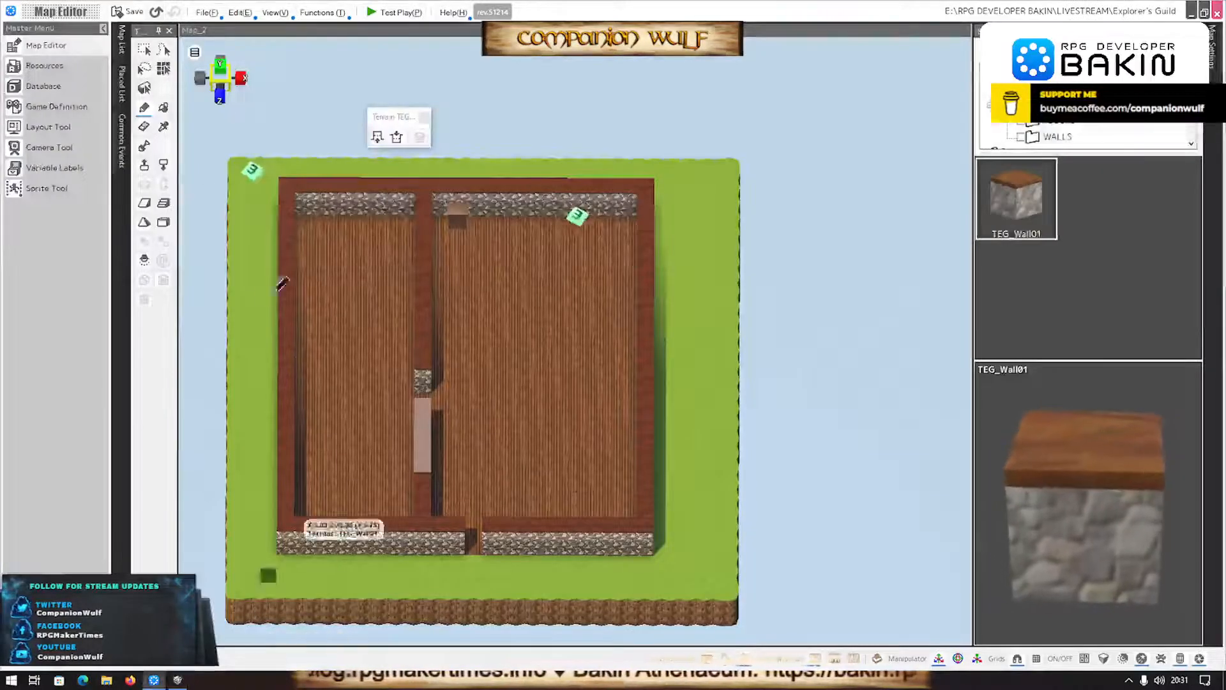
click(44, 66)
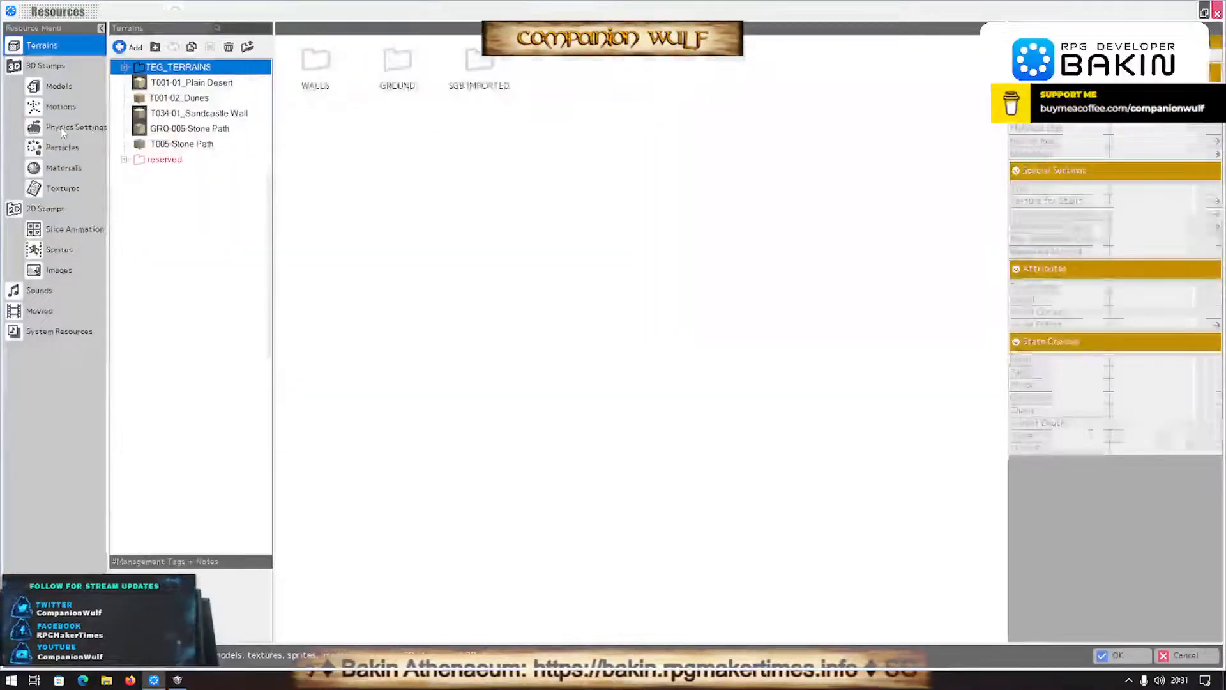
click(60, 69)
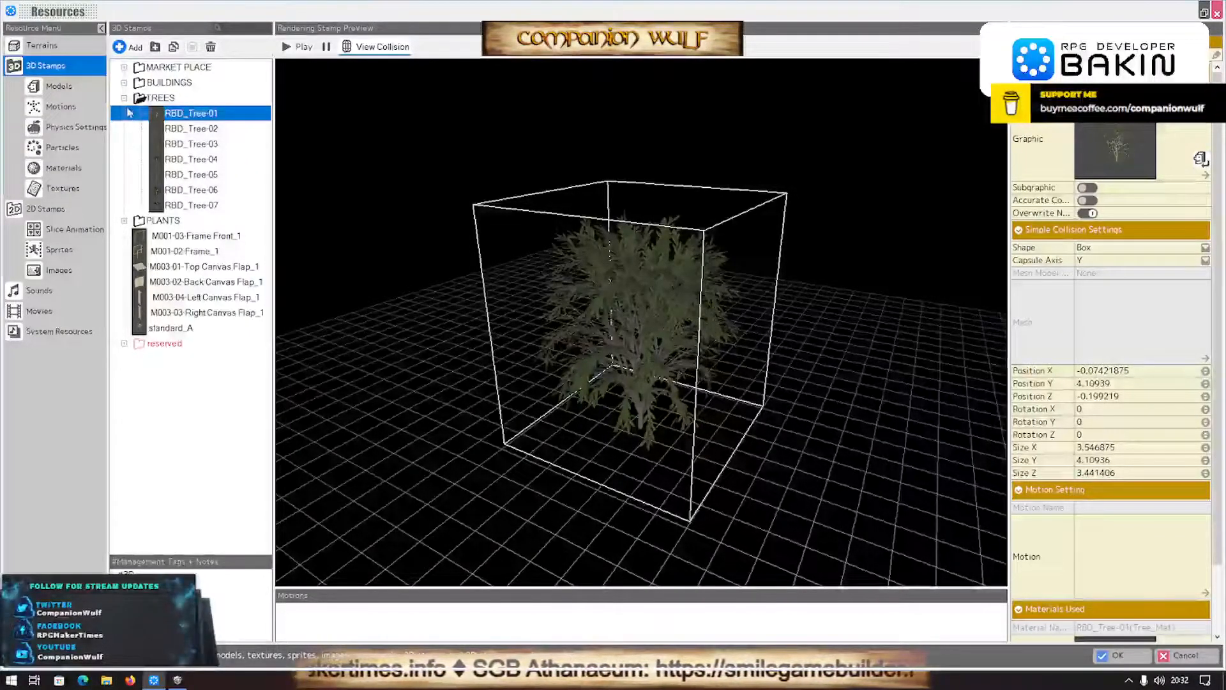
double_click(142, 99)
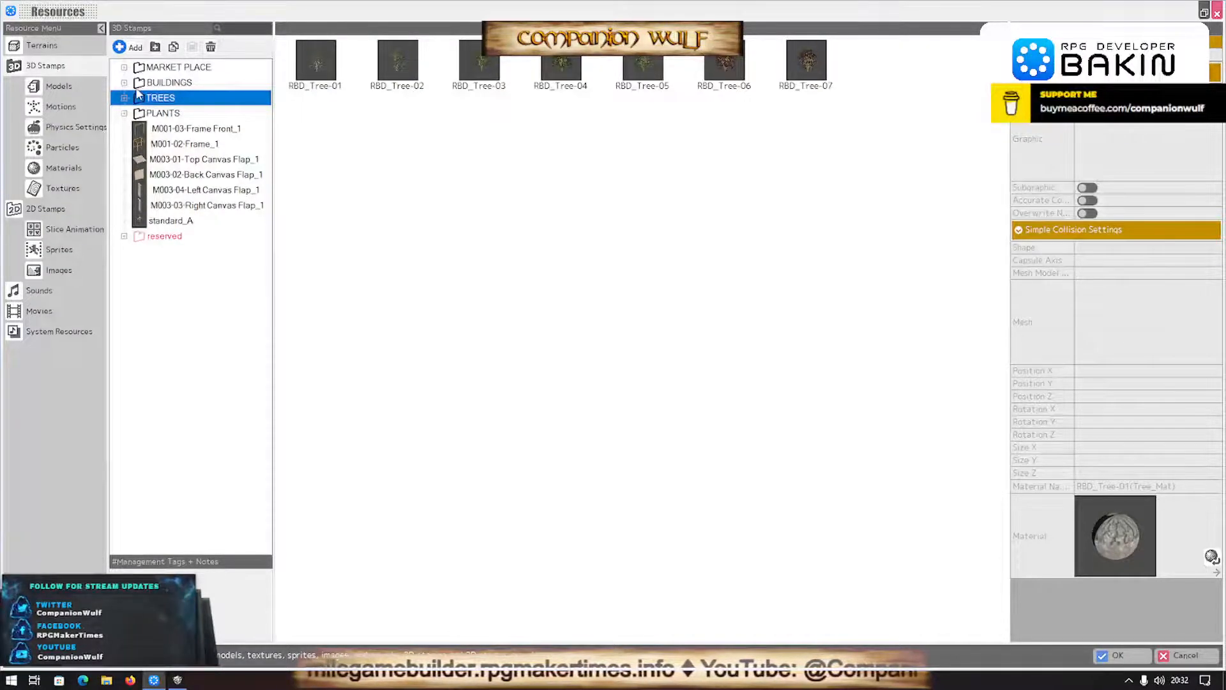
click(153, 49)
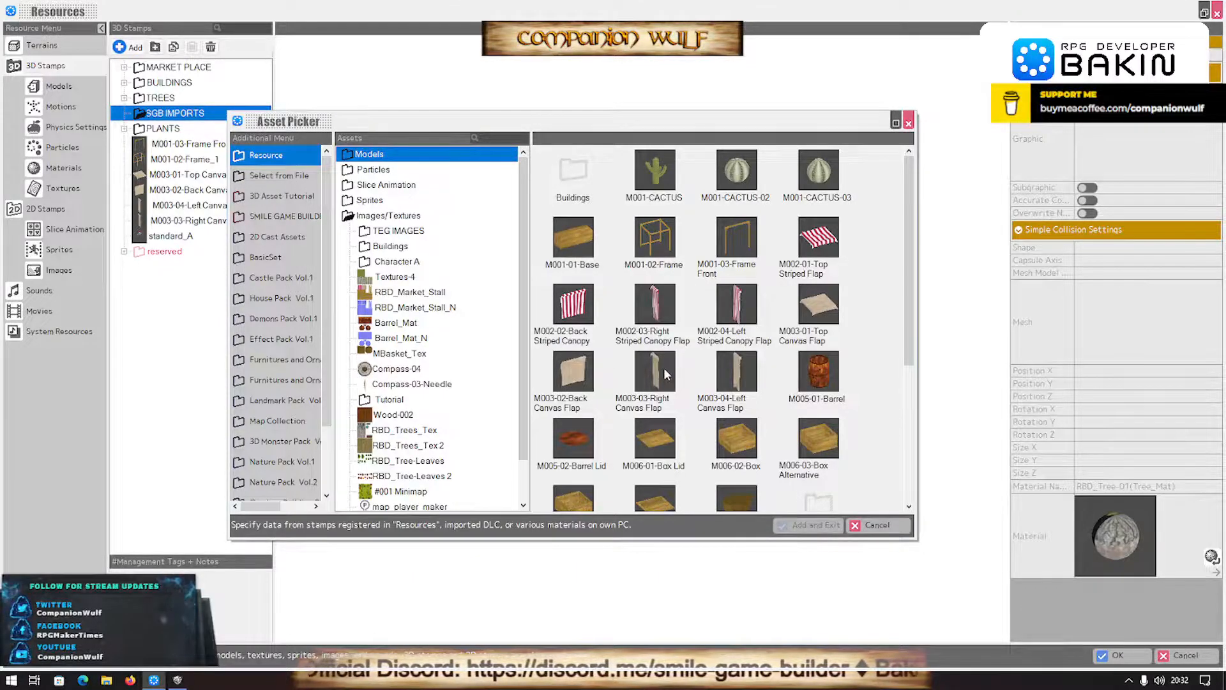
- Add the existing TEG_Counter Extension(2) and TEG_Counter(2) models as 3D stamps in the SGB IMPORTS folder
scroll(664, 366, down, 5)
click(276, 178)
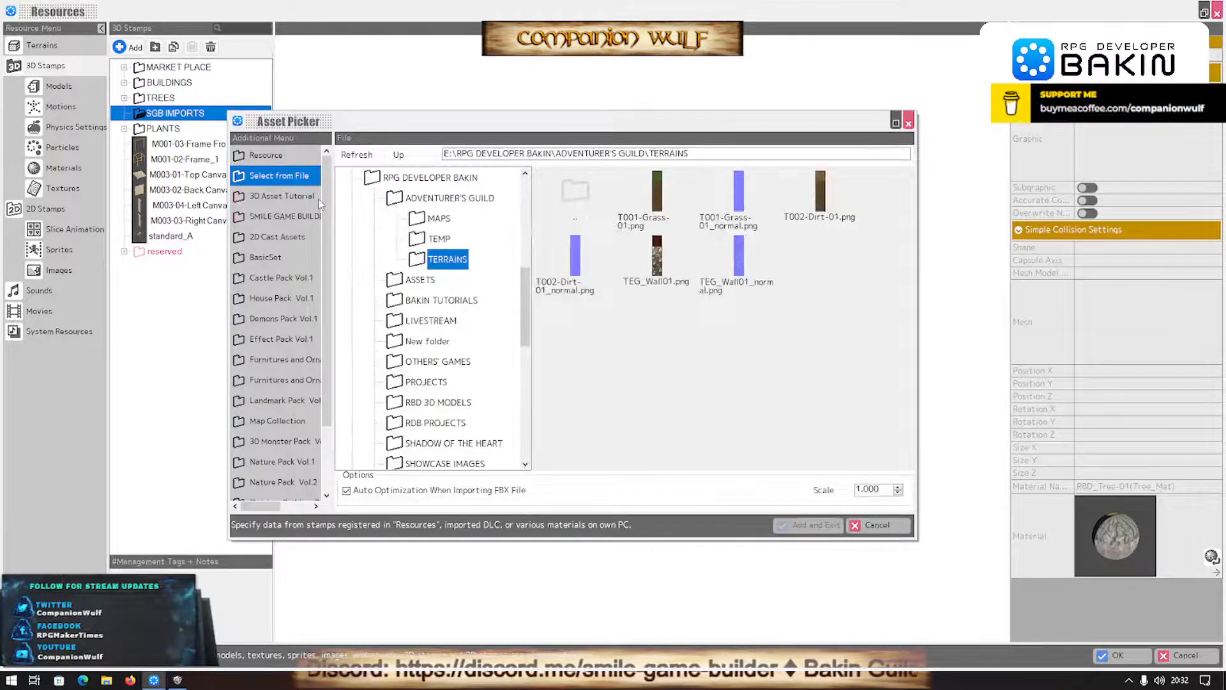
click(285, 158)
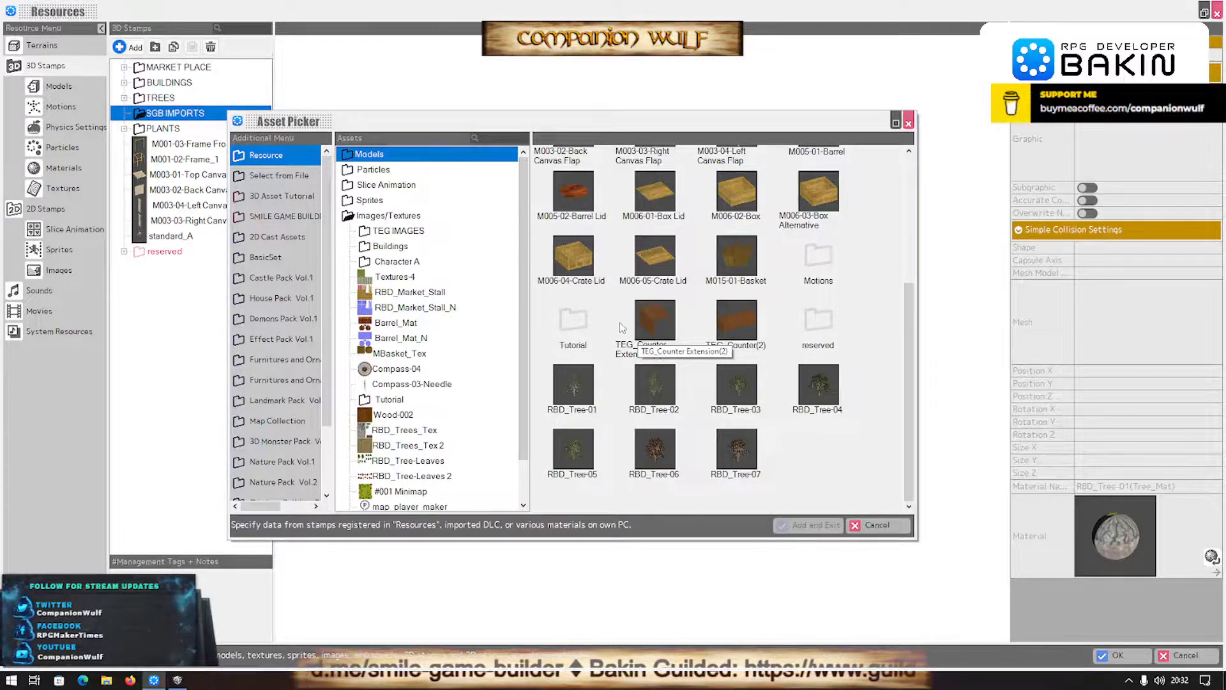
click(739, 315)
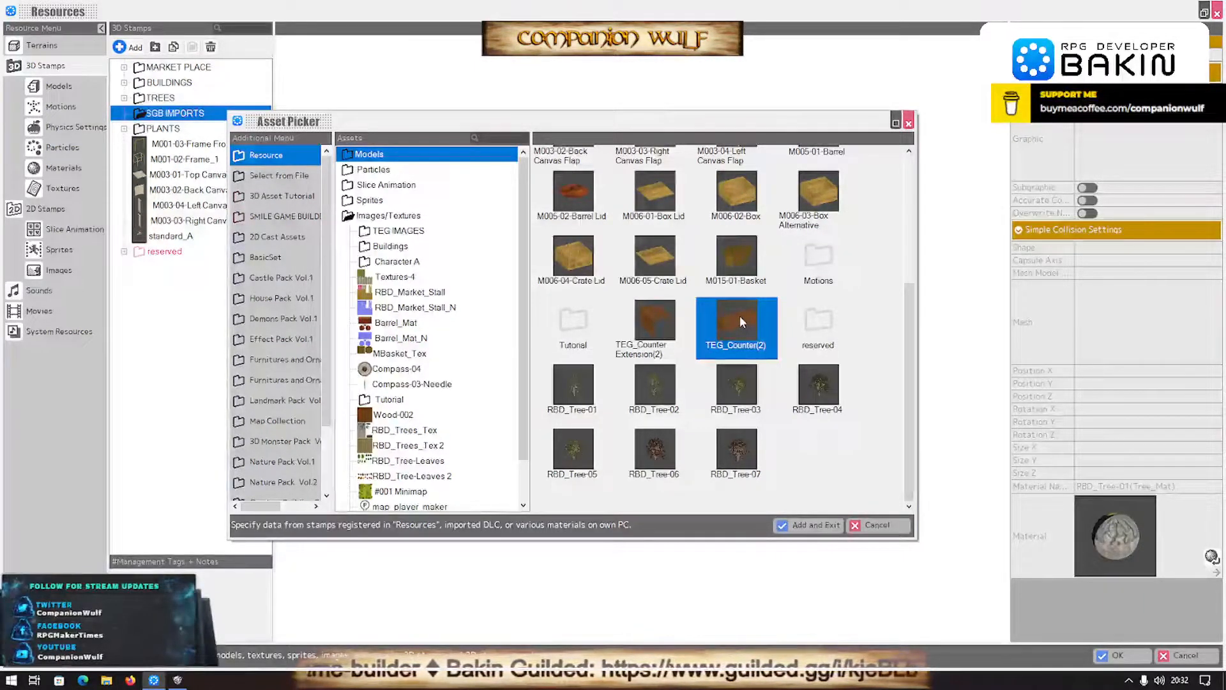
ctrl+click(652, 321)
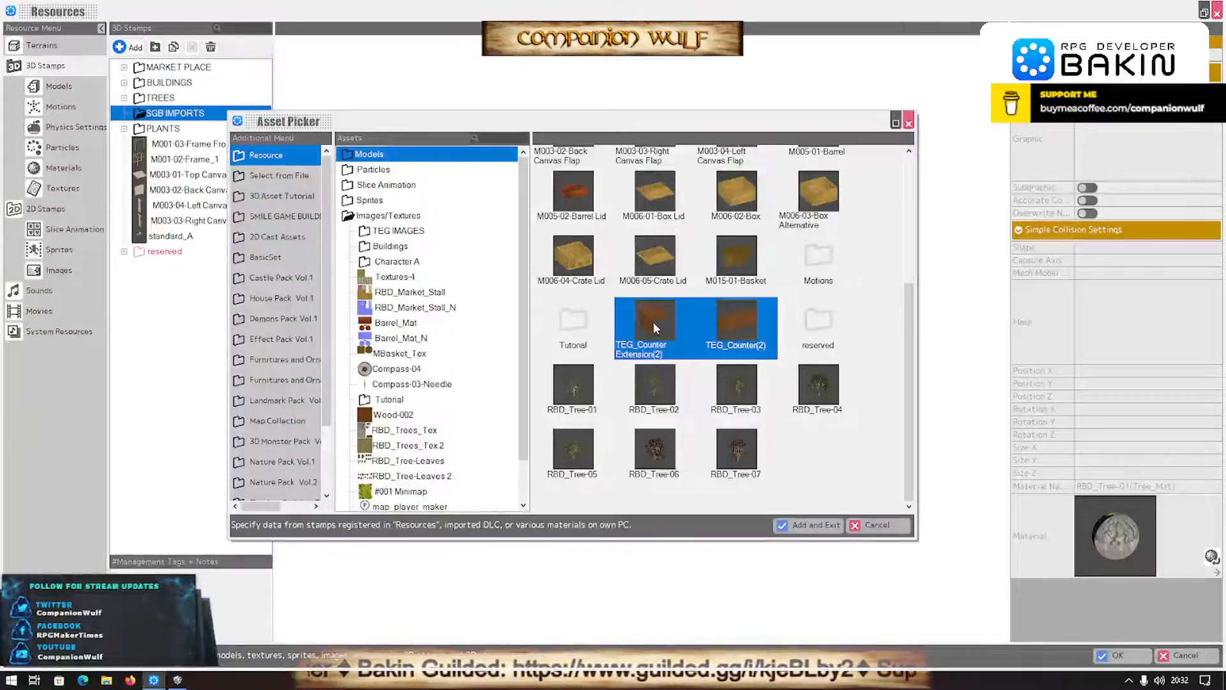
click(798, 526)
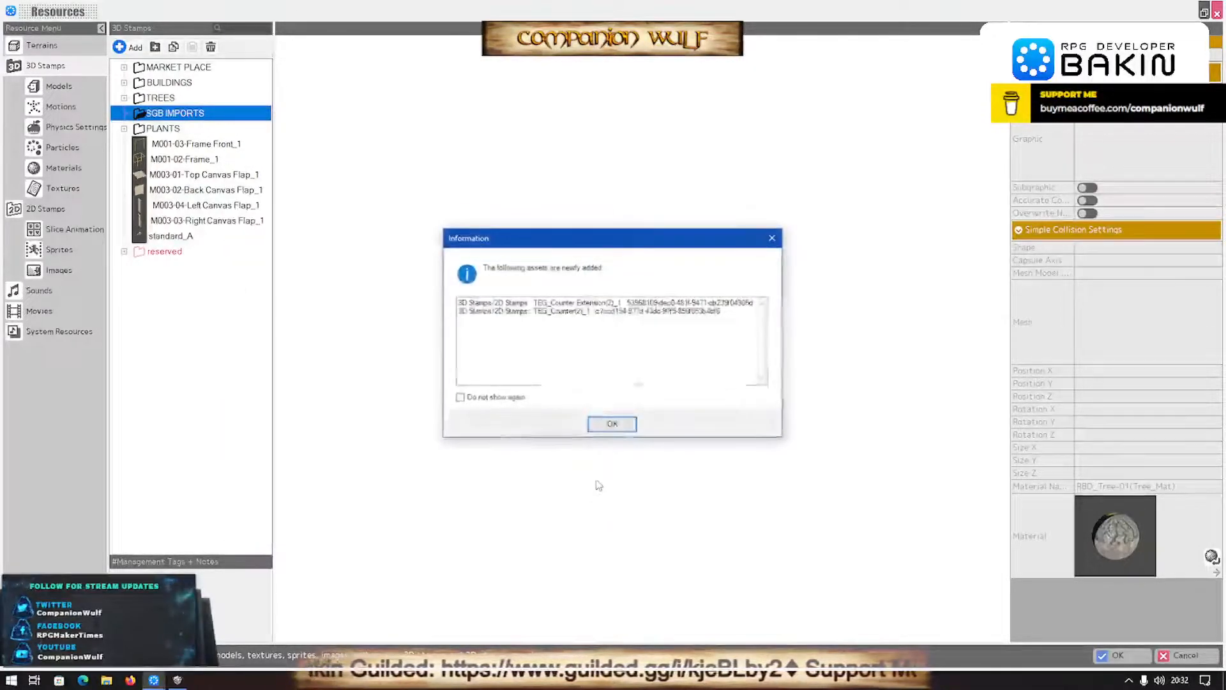
click(609, 424)
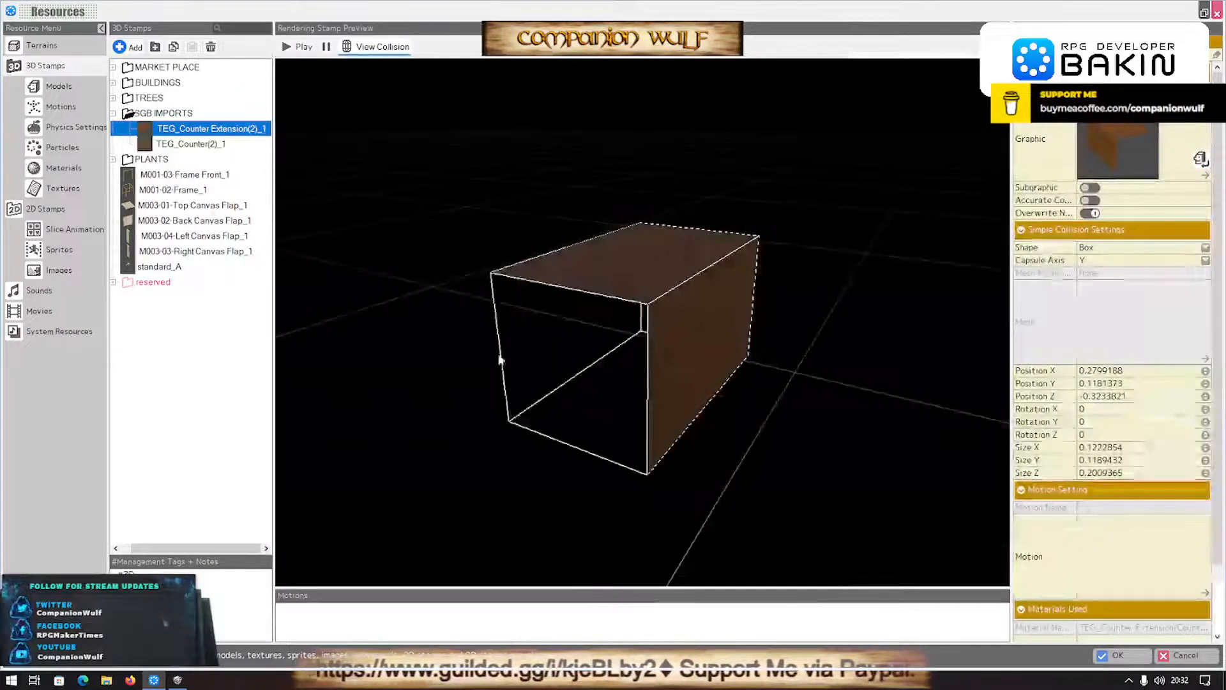
- Check the counter extension stamp in the preview and accept the resource changes to return to the map
scroll(643, 356, down, 5)
scroll(511, 397, down, 5)
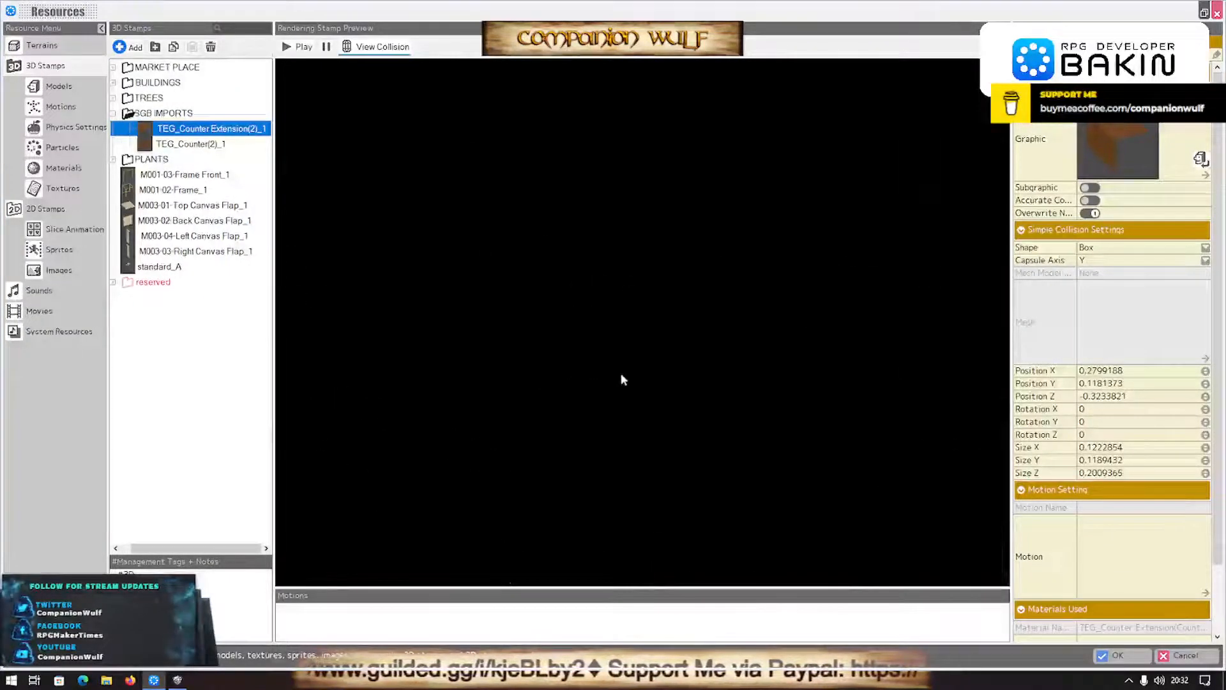
scroll(632, 376, up, 5)
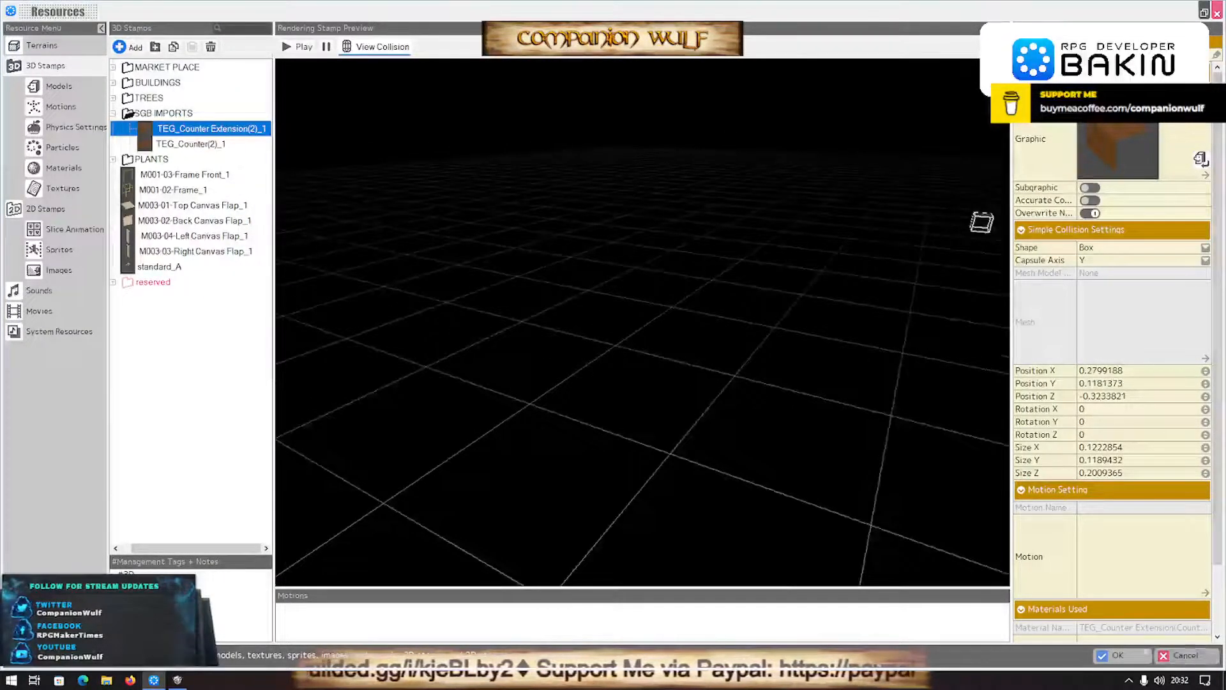
click(1118, 655)
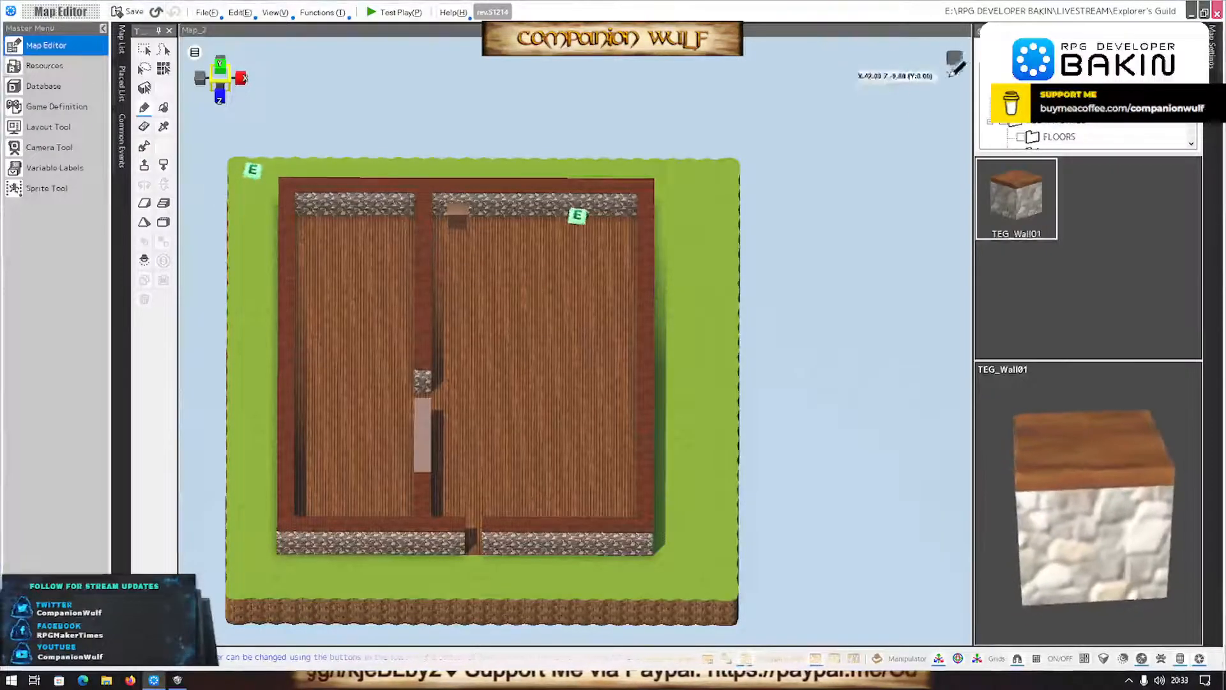
- Display the 3D stamps of the SGB IMPORTS folder and choose the TEG_Counter(2)_1 stamp for placement
click(1047, 51)
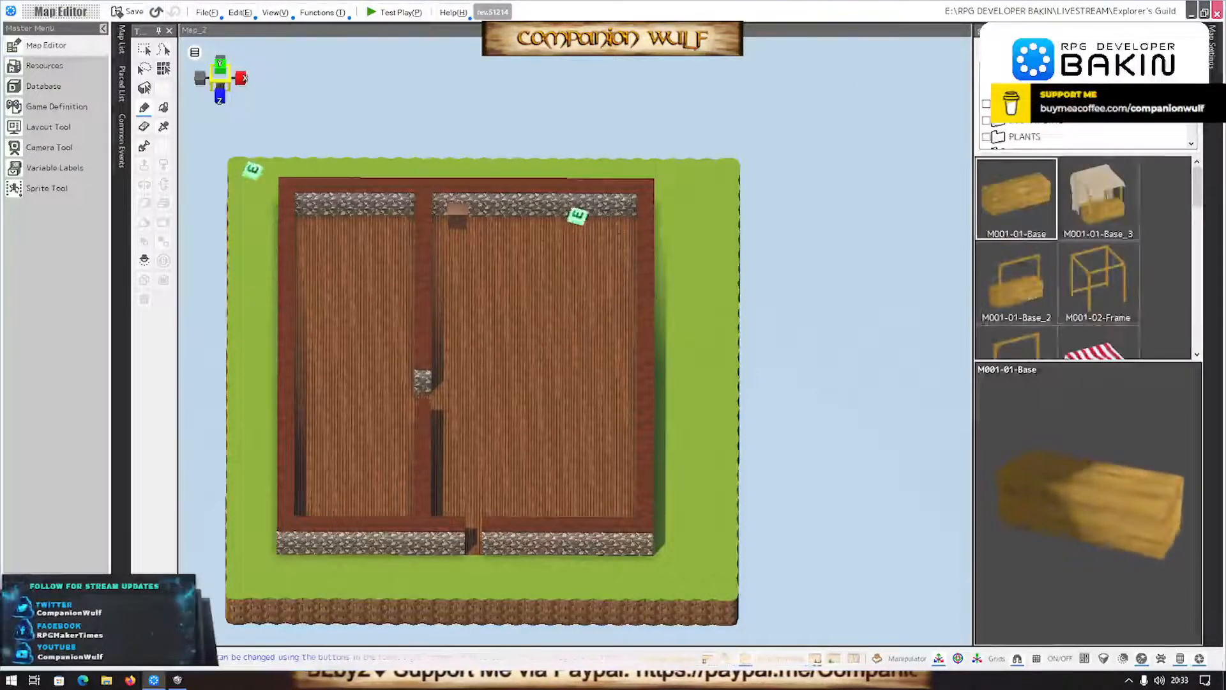
click(1035, 122)
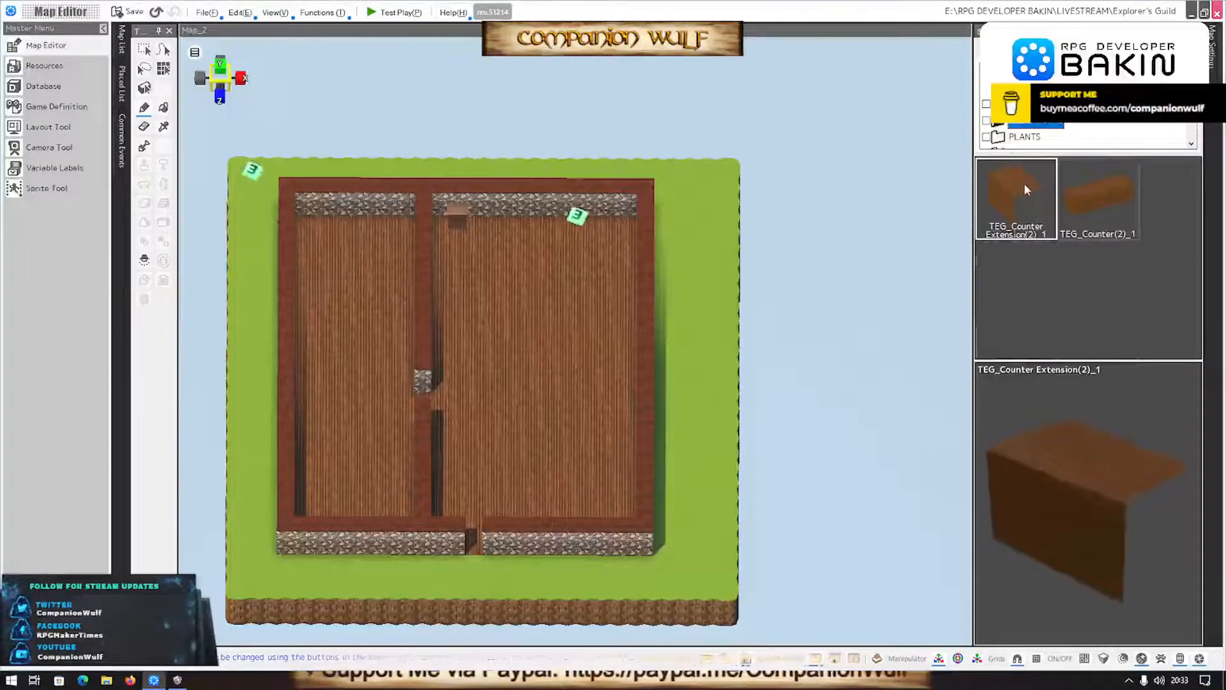
click(1097, 205)
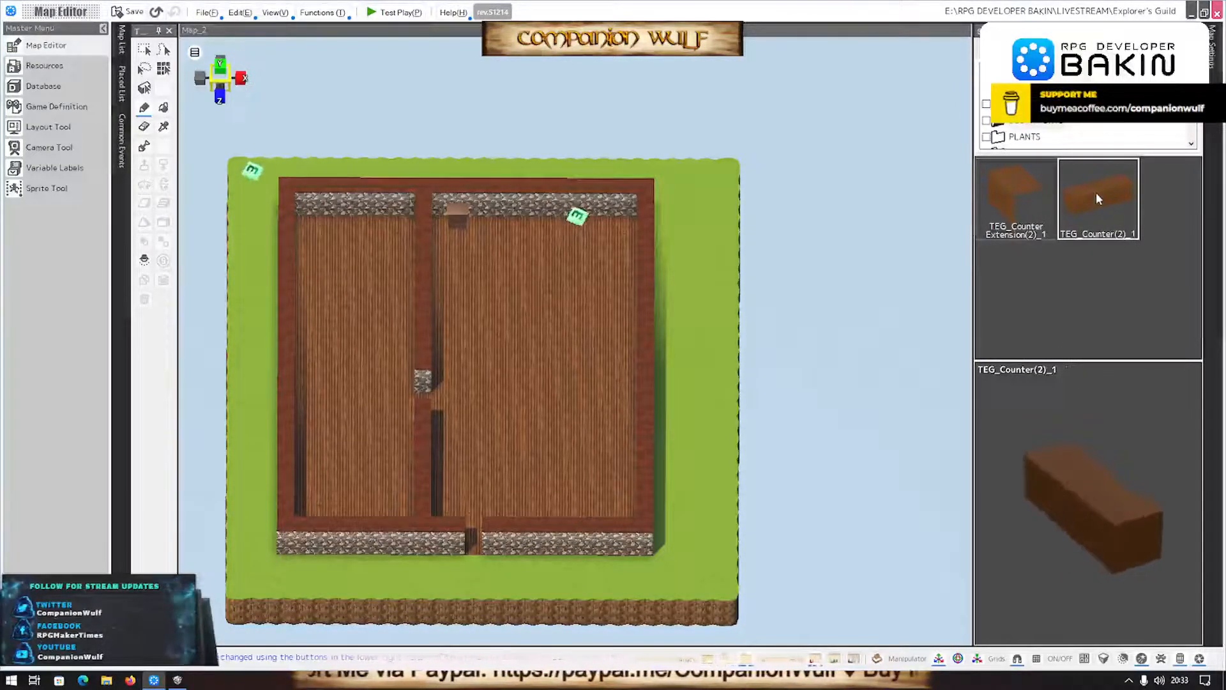
scroll(1028, 136, down, 1)
click(1035, 137)
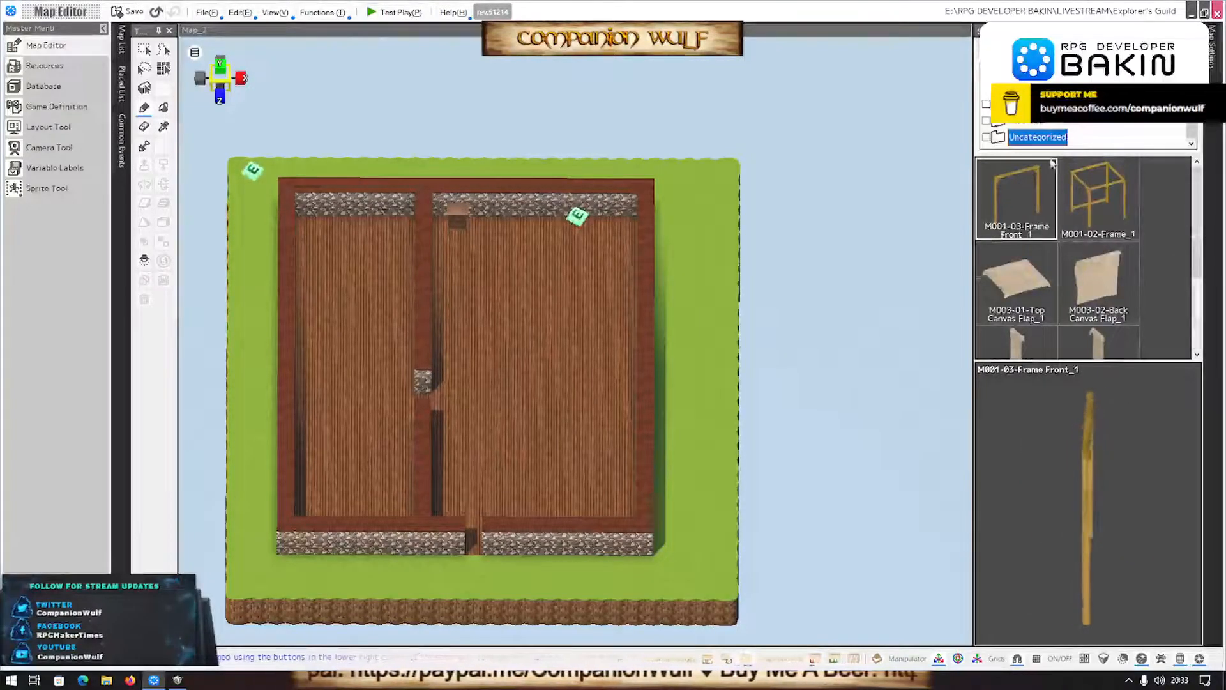
click(1035, 104)
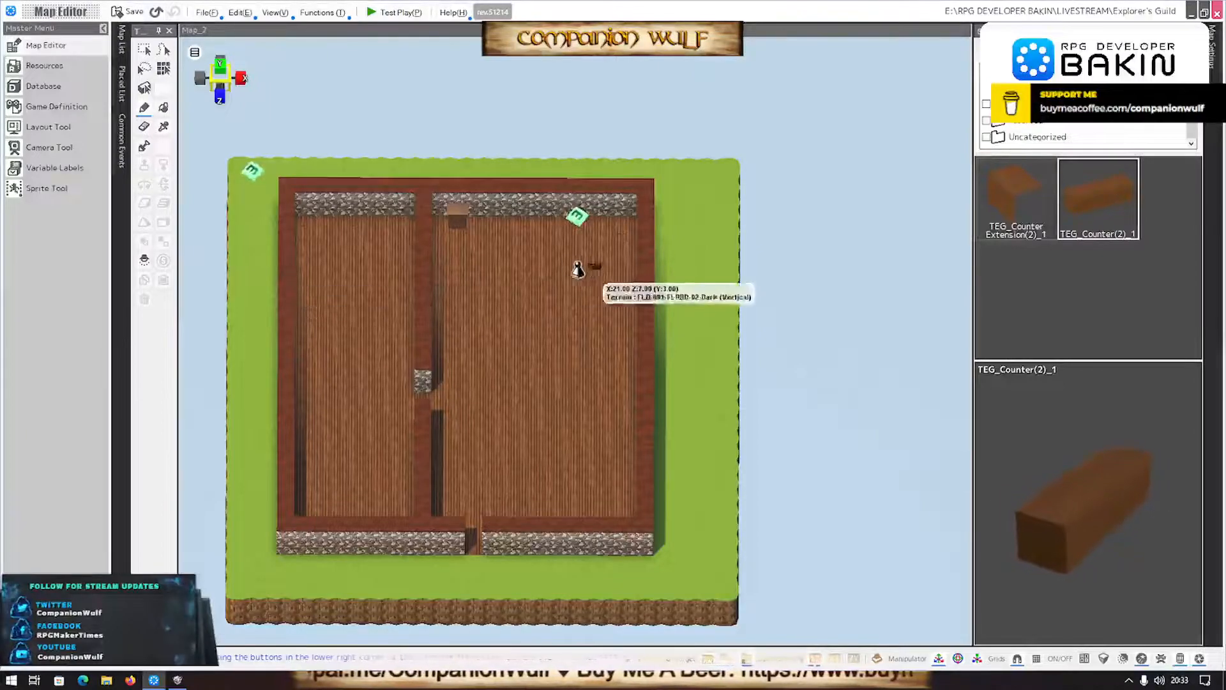
- Place a counter on the main hall floor near the back wall, scale it to 1.5 and place a second counter beside it
scroll(503, 261, up, 3)
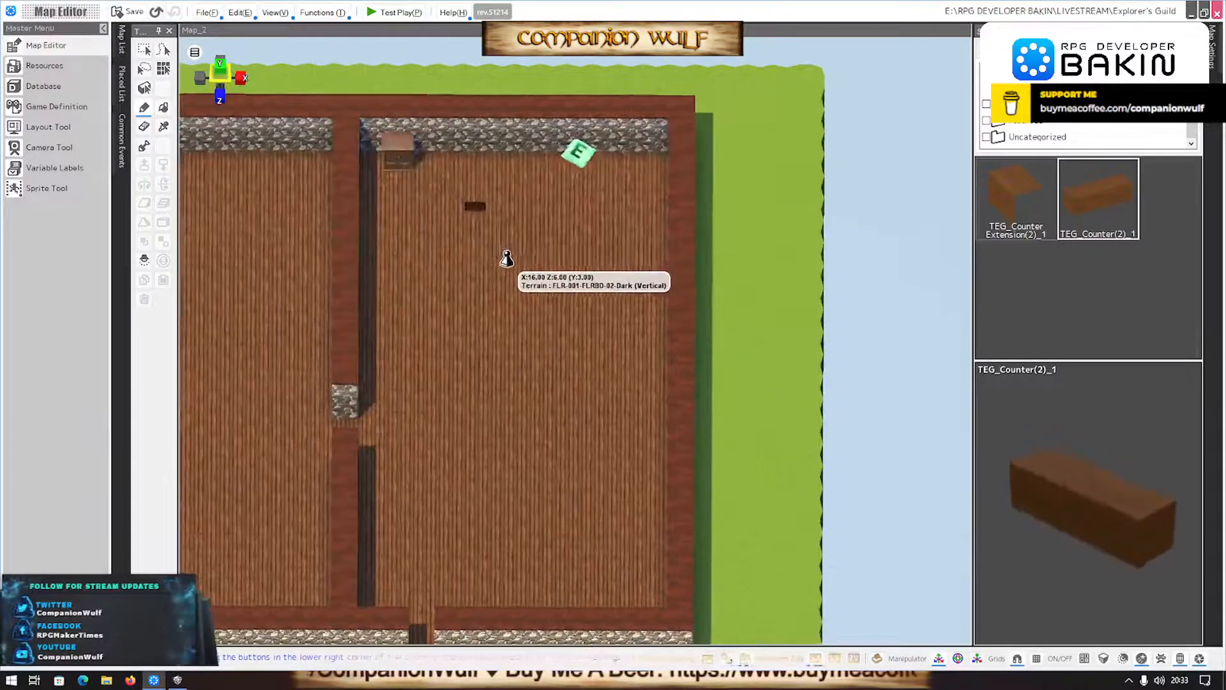
click(479, 199)
scroll(563, 325, up, 2)
right_drag(441, 293, 475, 257)
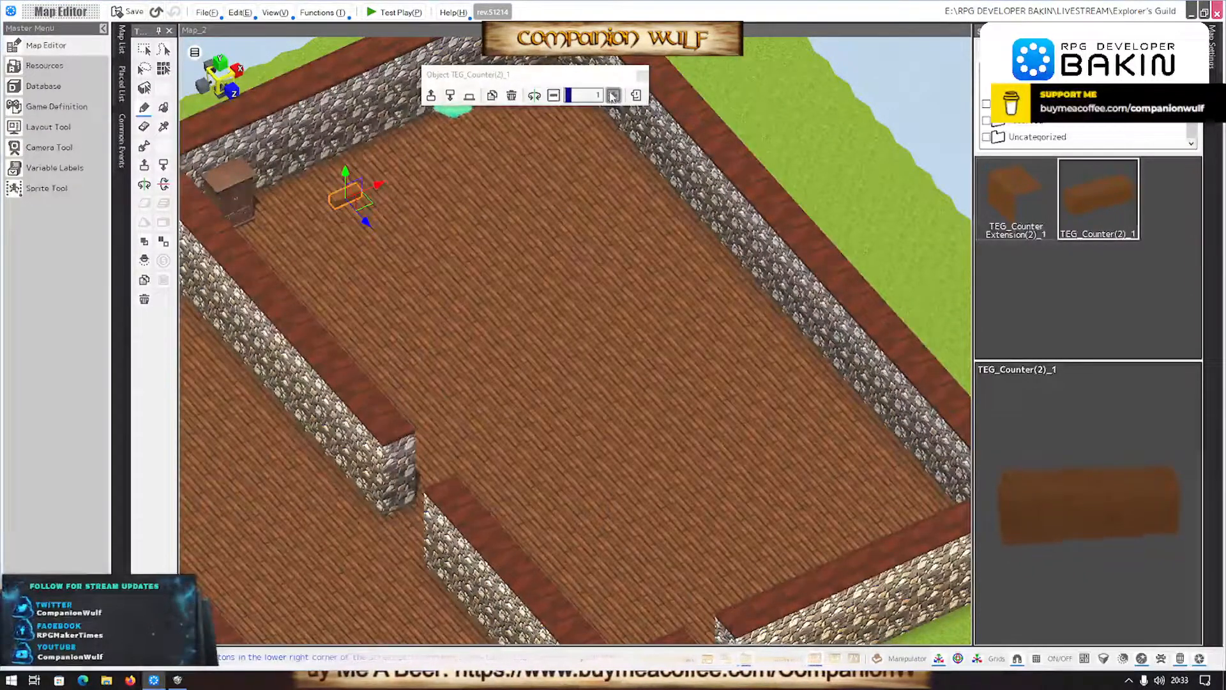
click(613, 95)
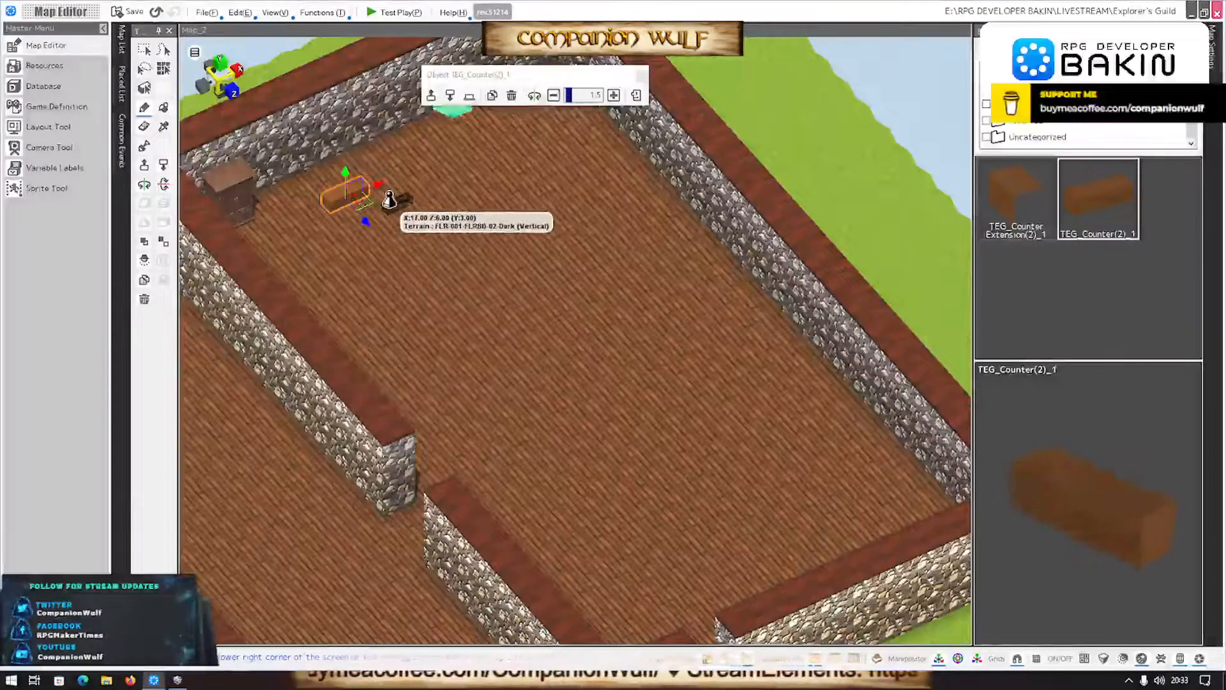
click(390, 197)
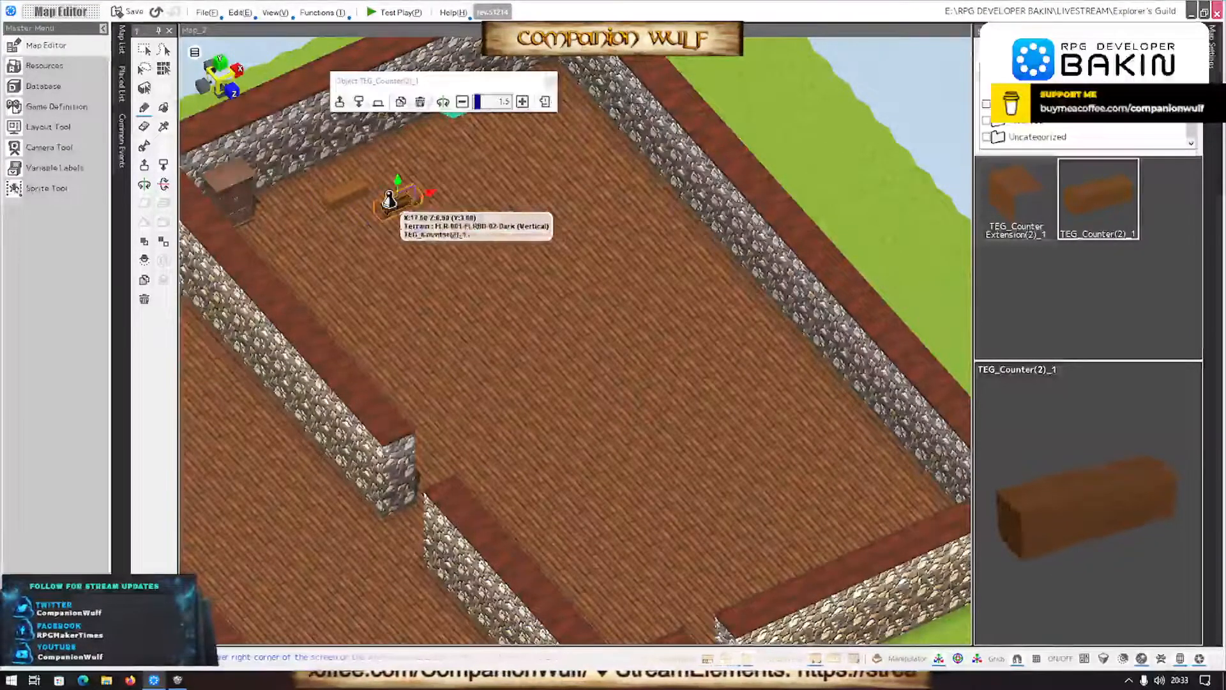
- Align the second counter with the first and add a third, joining them end to end in a straight row
drag(417, 227, 430, 164)
scroll(460, 276, up, 5)
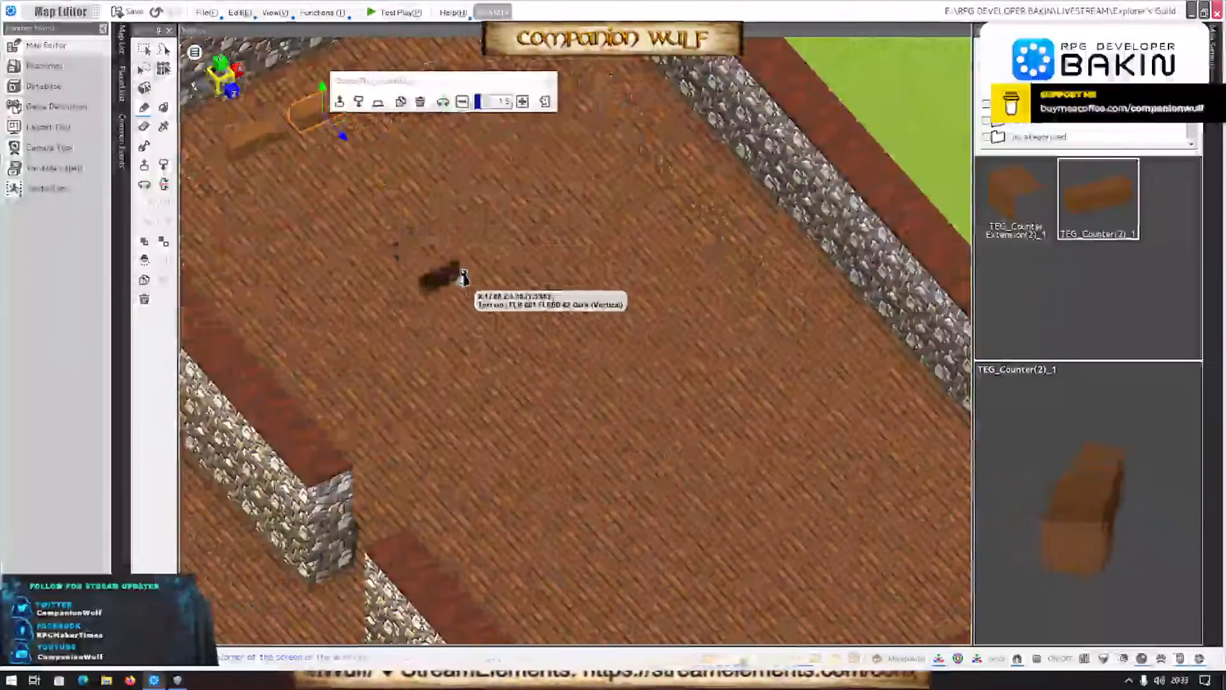
middle_drag(449, 298, 503, 355)
middle_drag(640, 451, 594, 449)
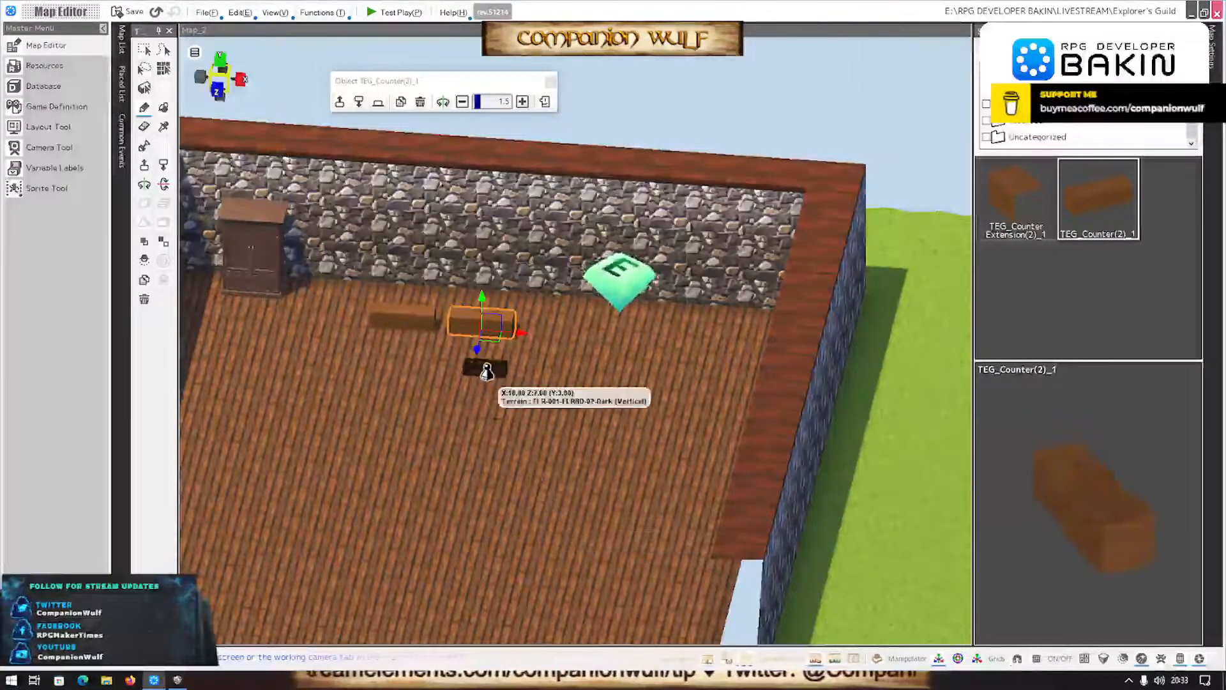
scroll(487, 371, up, 3)
right_drag(479, 402, 505, 440)
click(505, 439)
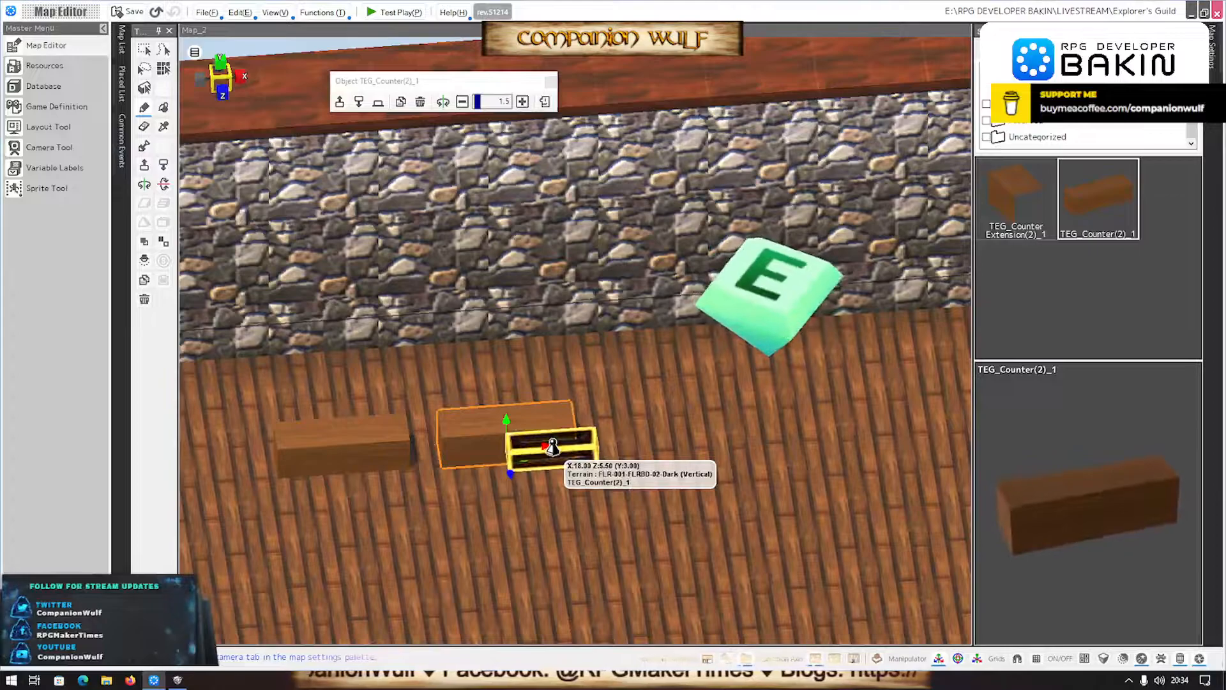
key(Escape)
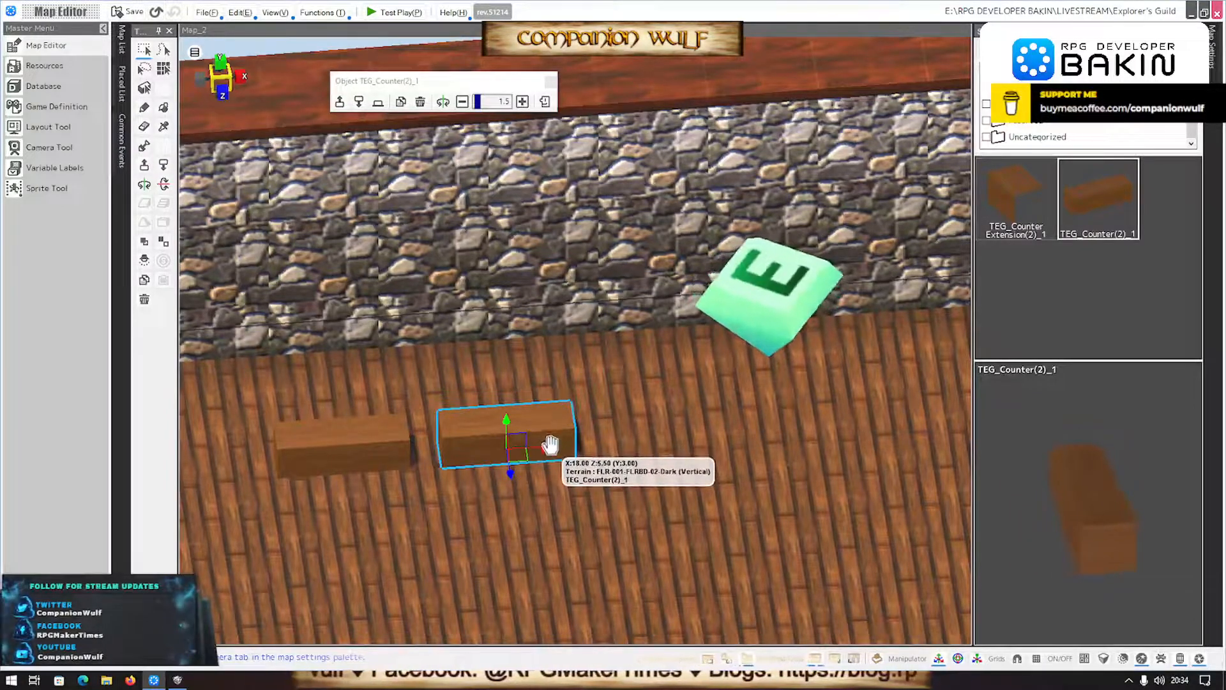
drag(546, 448, 644, 473)
scroll(645, 473, down, 4)
middle_drag(645, 474, 620, 559)
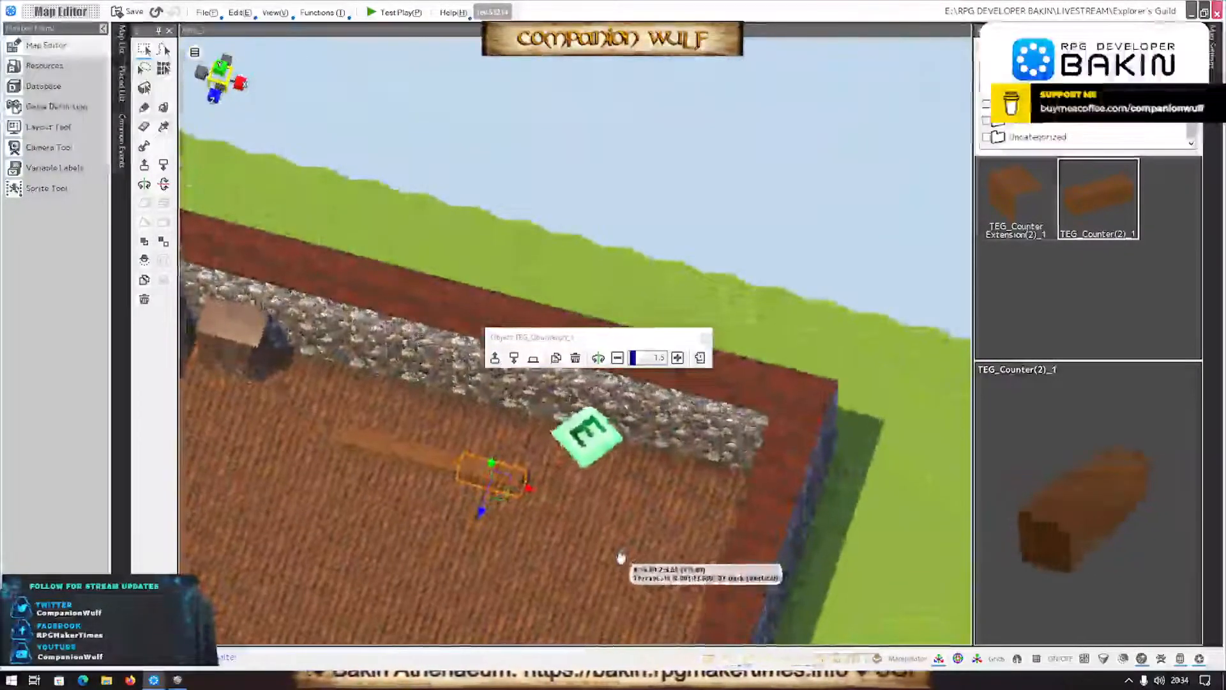
- Show the map grids around the counter row
scroll(620, 559, up, 5)
scroll(620, 558, down, 4)
scroll(321, 562, up, 3)
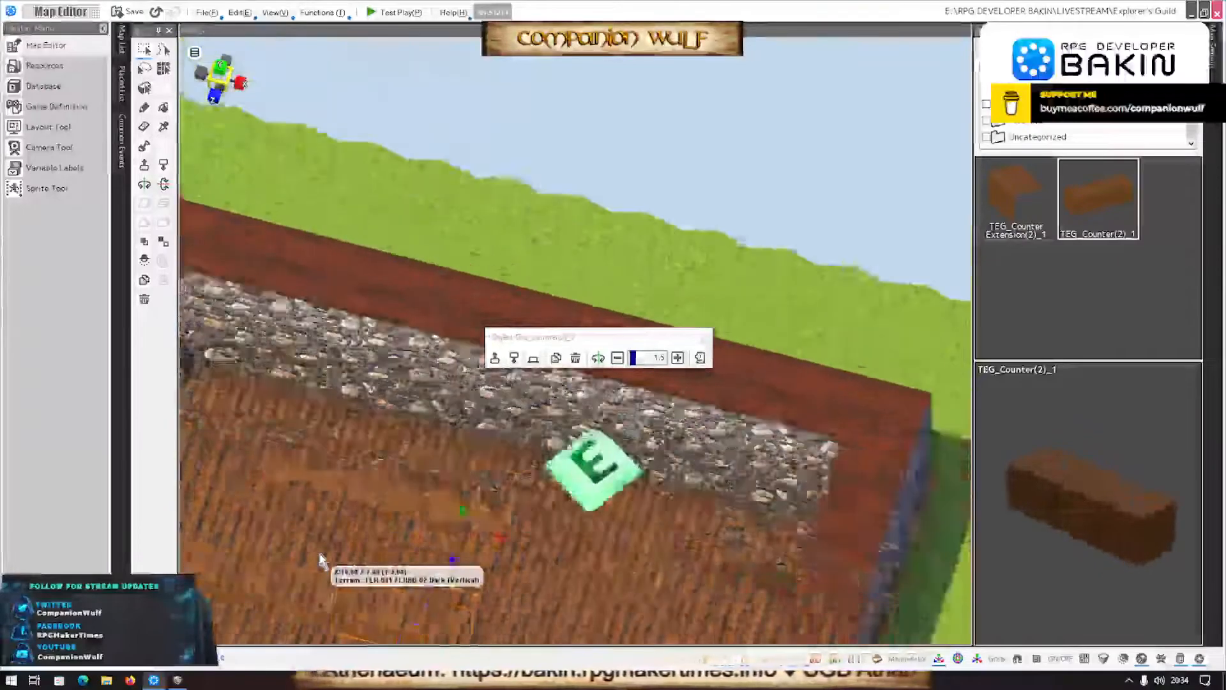
scroll(321, 562, down, 4)
middle_drag(321, 562, 340, 536)
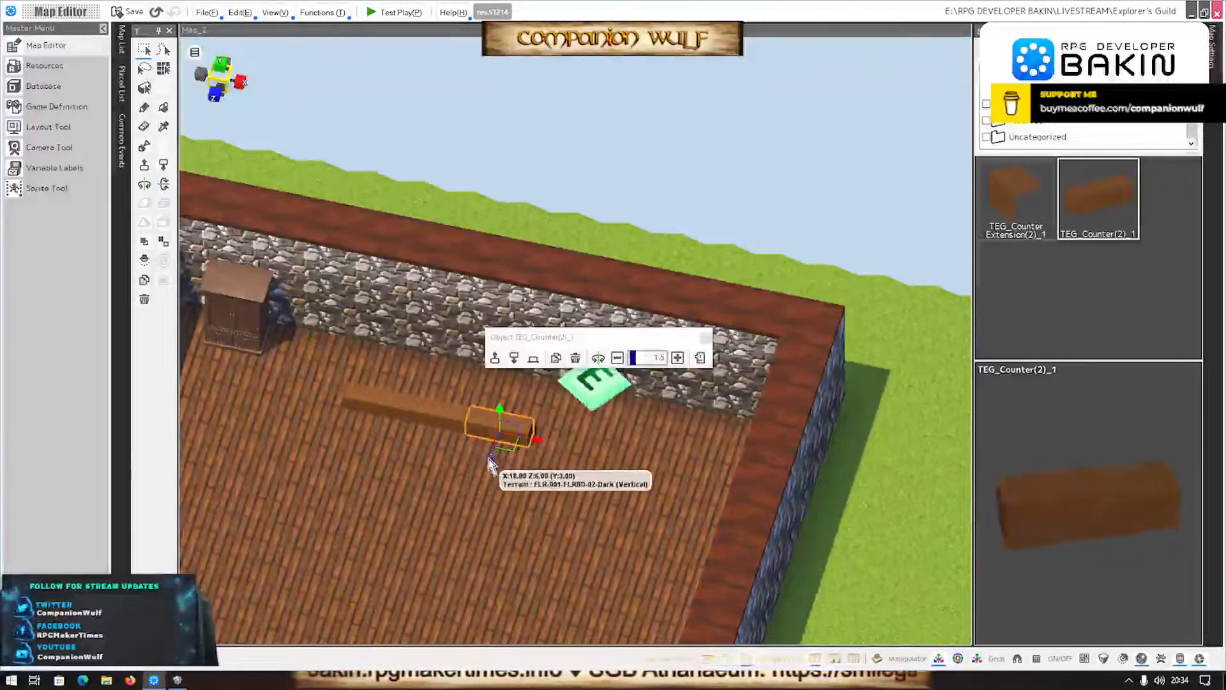
click(1035, 659)
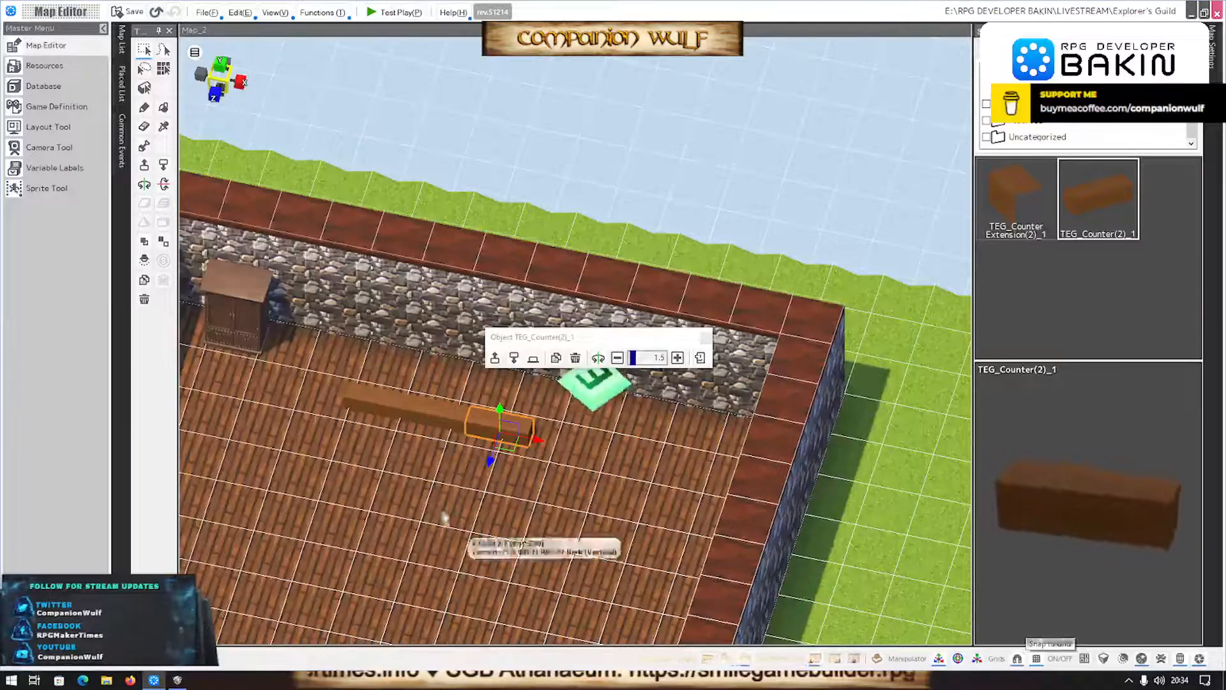
- Move the three counters forward from the back wall so the row sits at Z 6.00
click(485, 473)
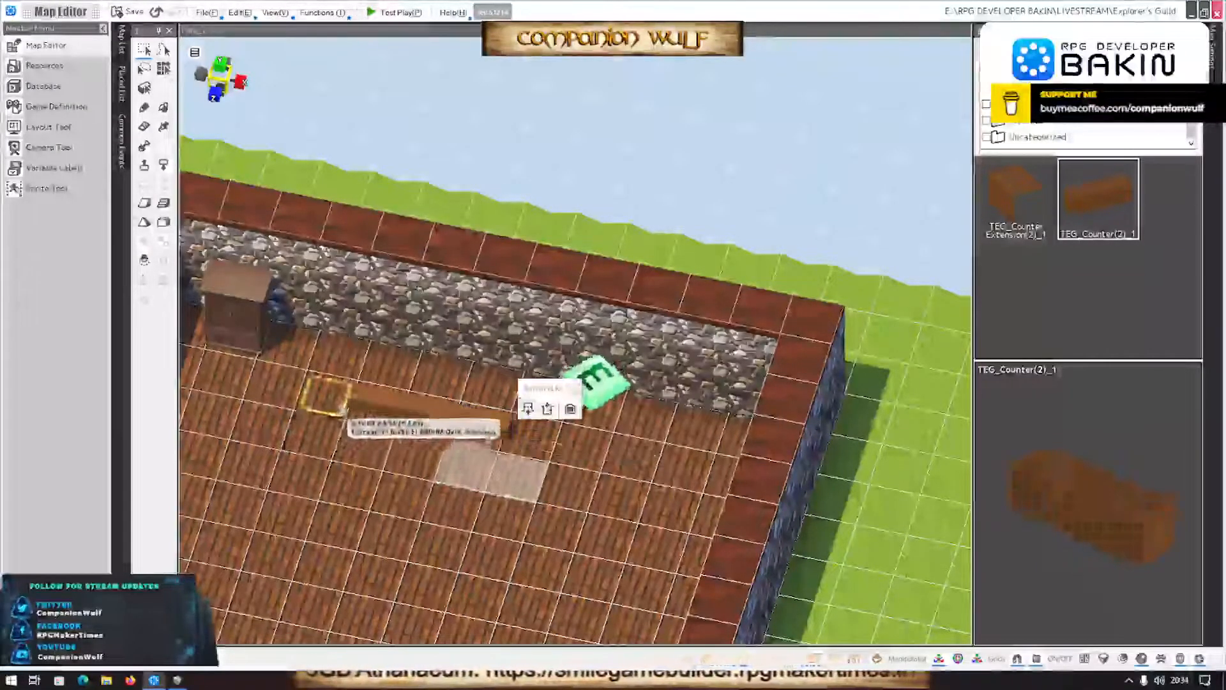
click(358, 408)
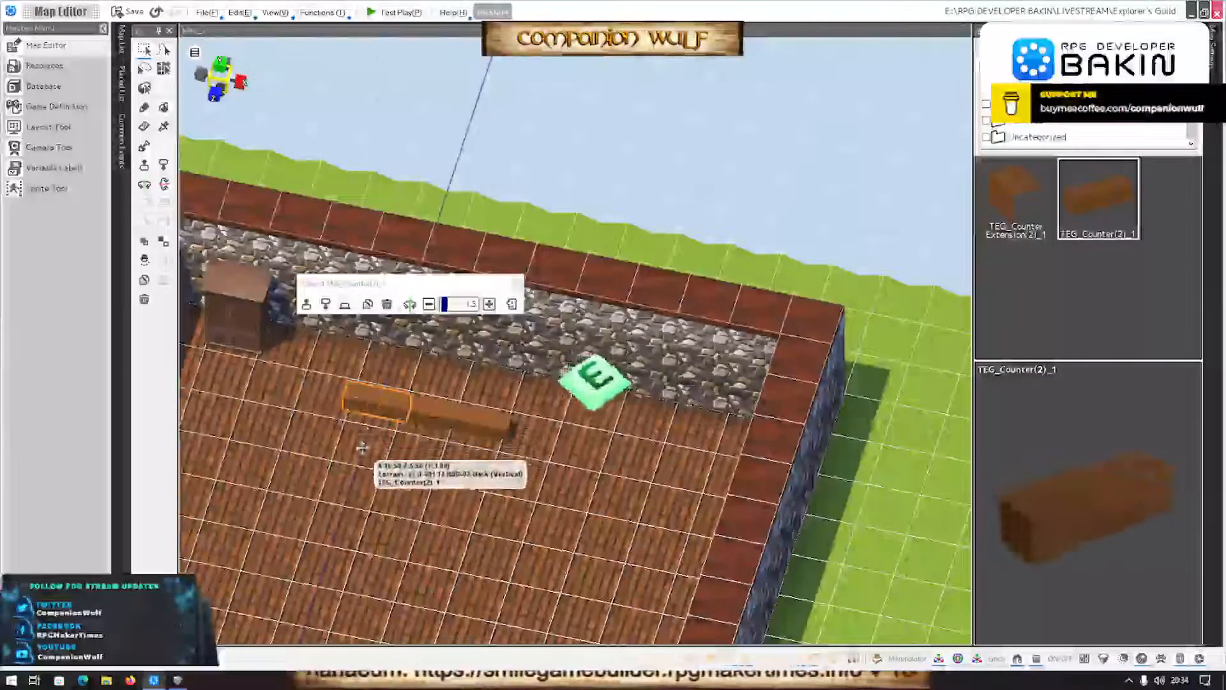
click(425, 417)
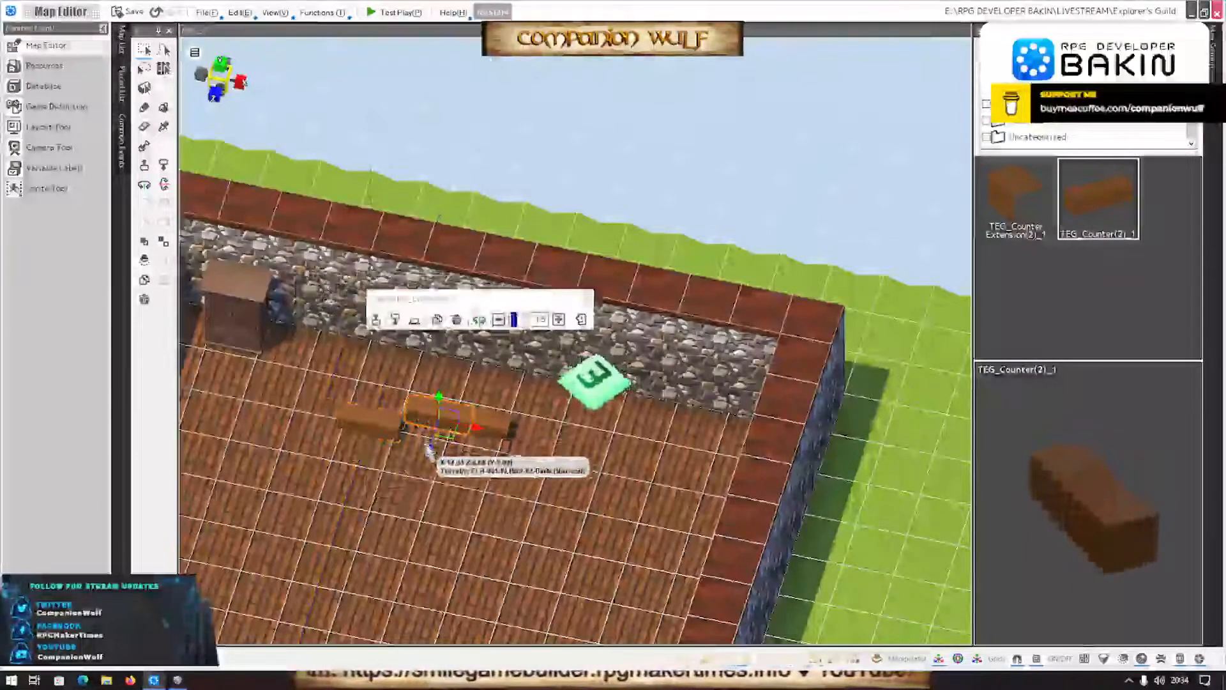
drag(427, 449, 422, 463)
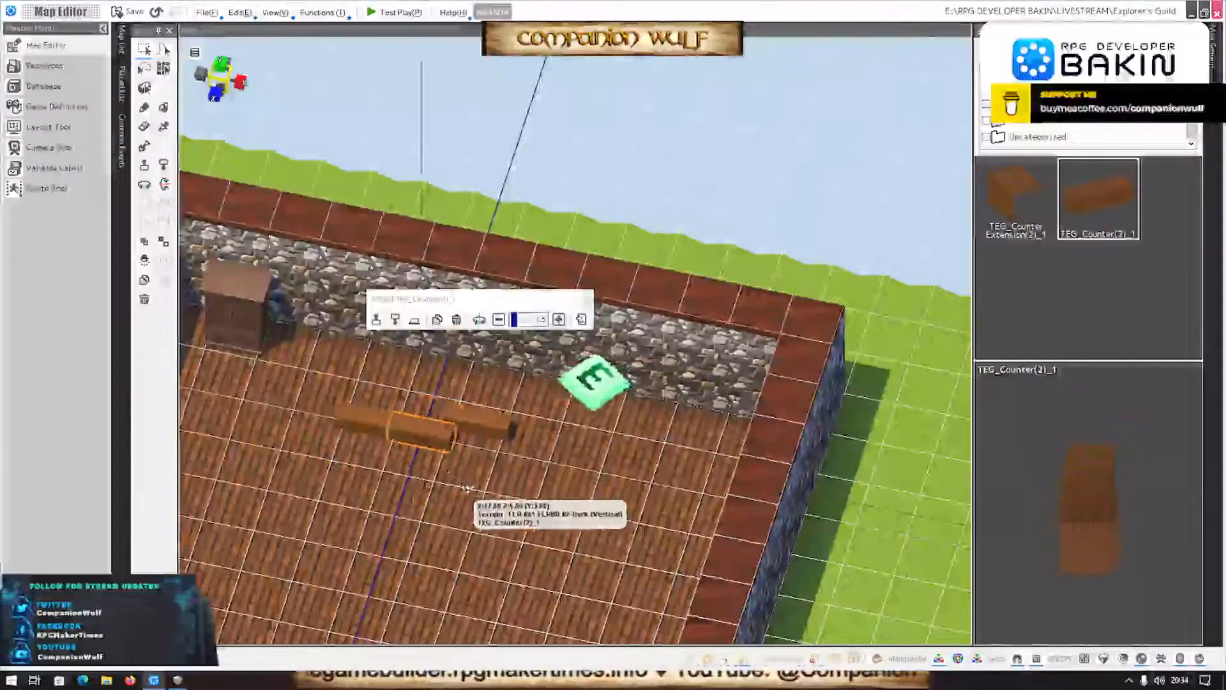
drag(501, 489, 528, 515)
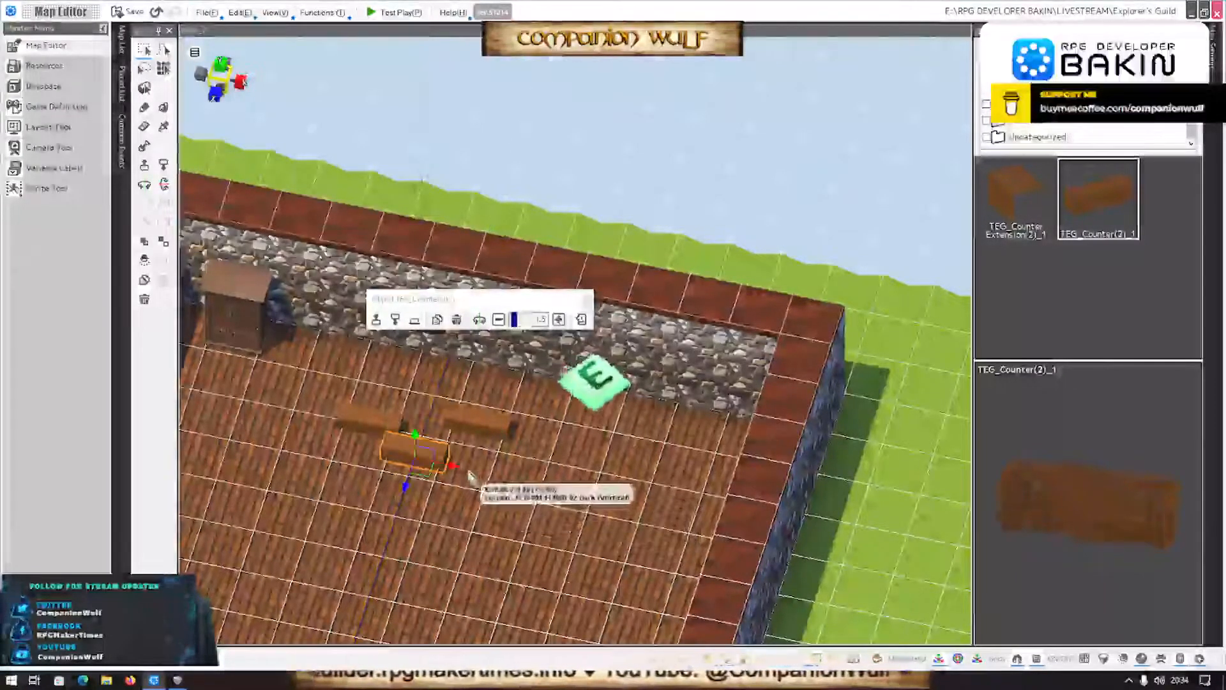
drag(471, 464, 479, 418)
drag(406, 487, 411, 471)
click(486, 412)
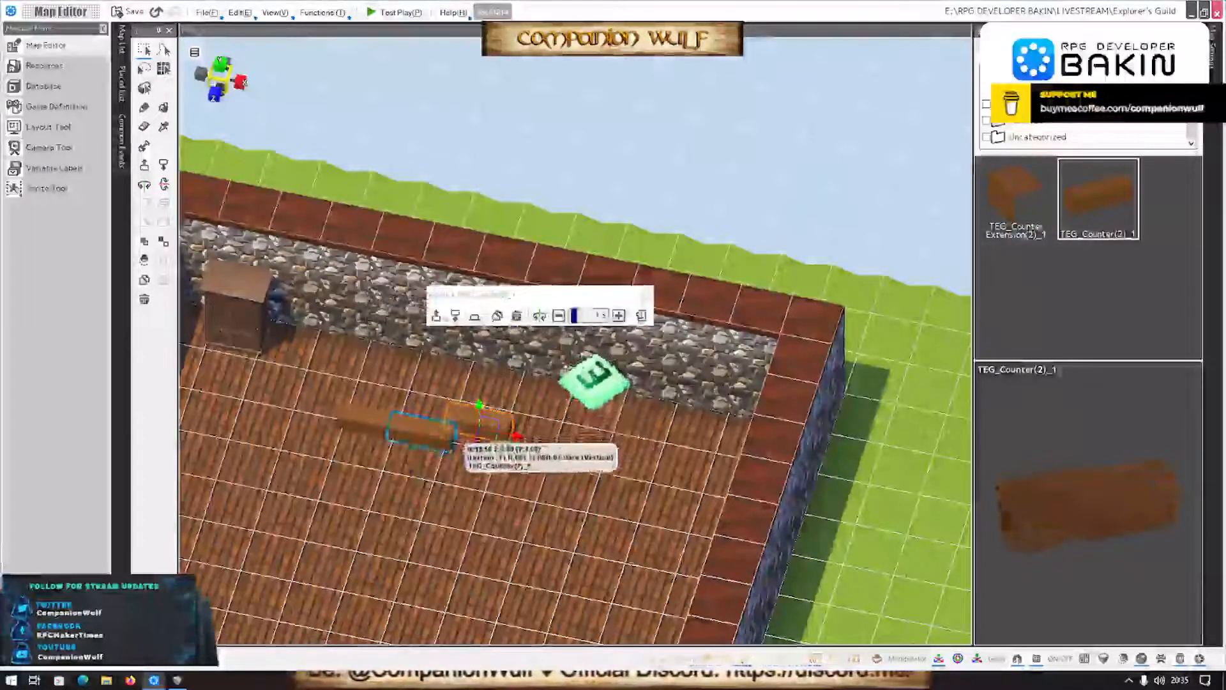
drag(469, 456, 558, 491)
- Extend the counter row with pasted copies and rotate the end copy perpendicular to form a corner towards the back wall
key(ctrl+v)
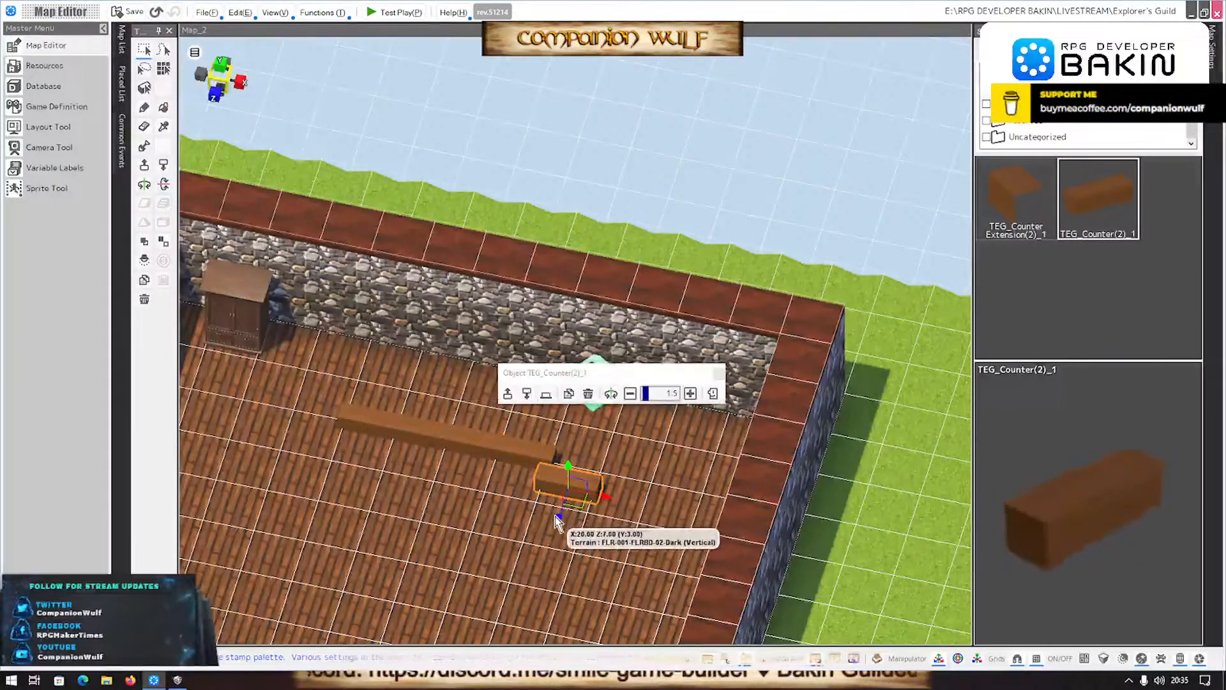
drag(559, 517, 564, 501)
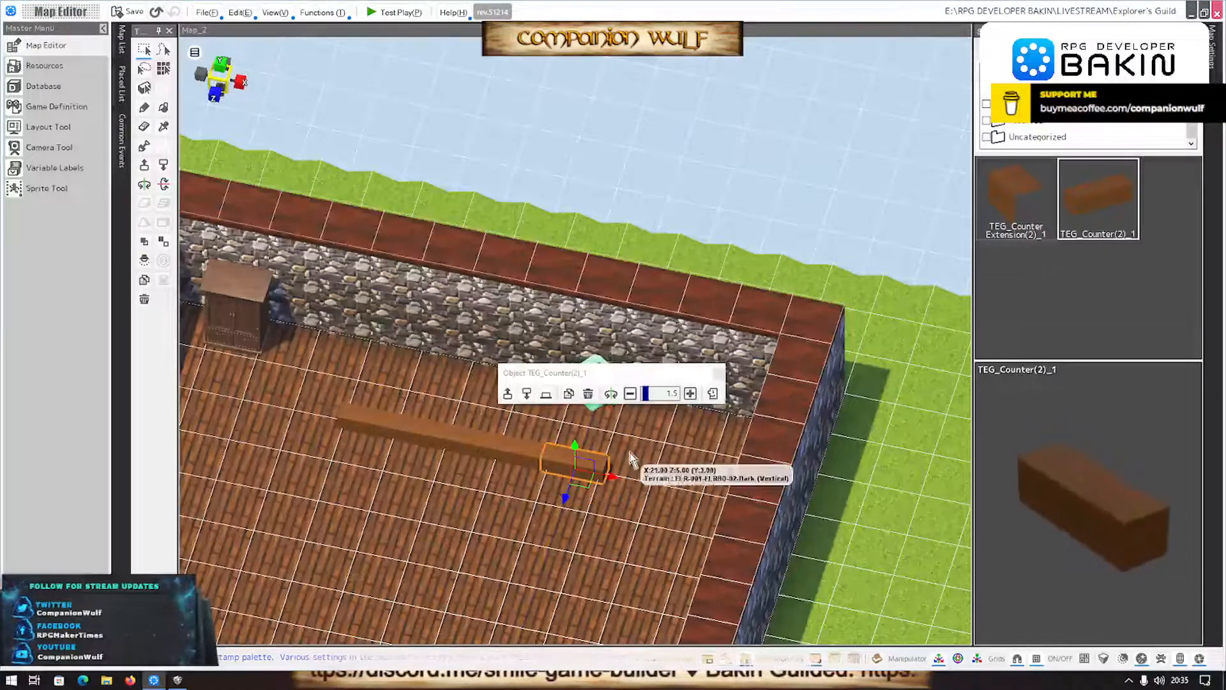
mouse_move(613, 453)
mouse_down()
mouse_move(618, 487)
mouse_move(640, 488)
mouse_up()
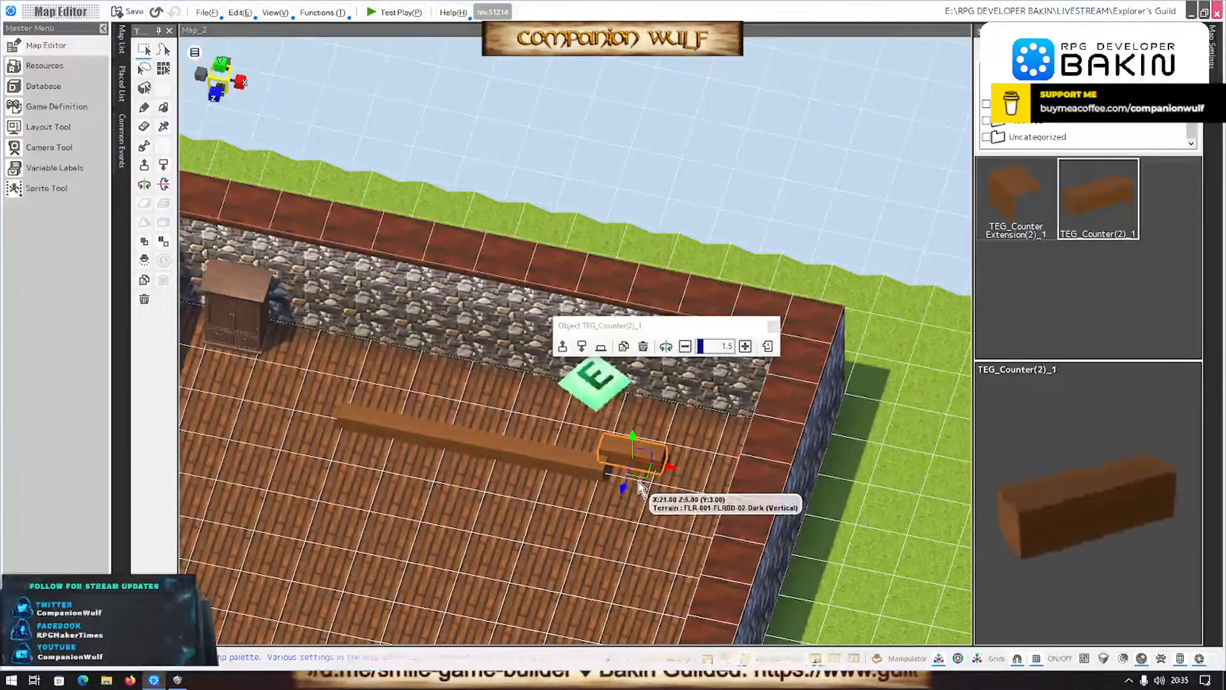
click(665, 346)
click(665, 346)
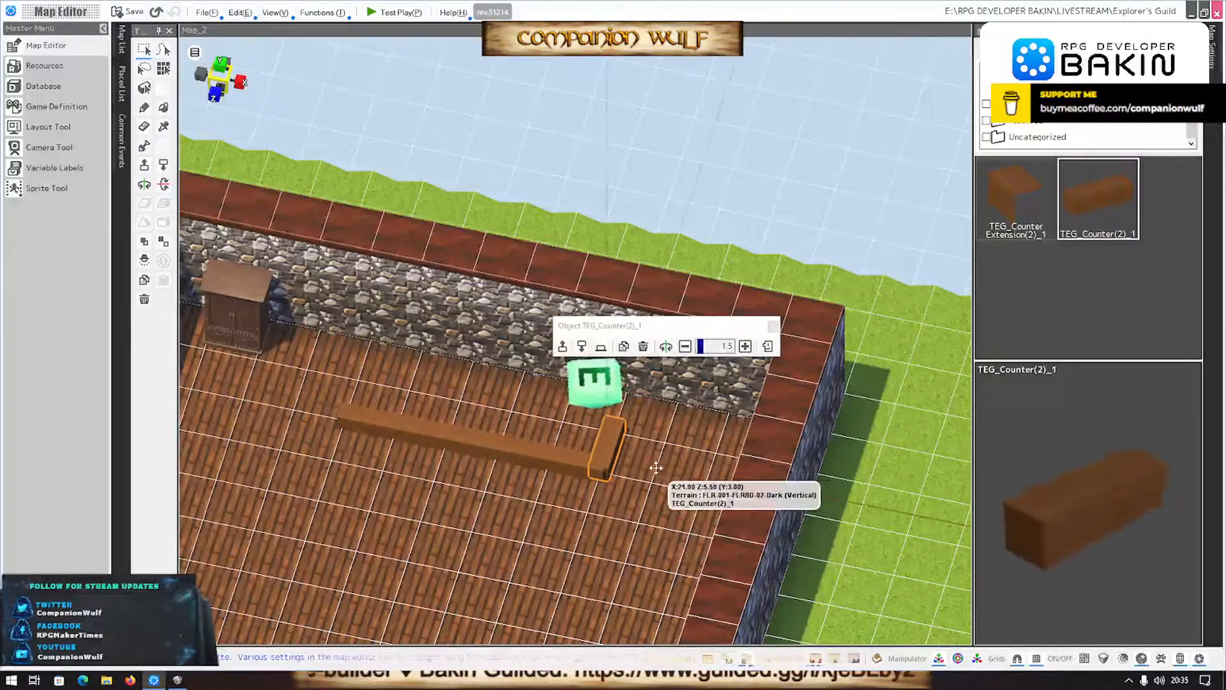
scroll(634, 535, up, 5)
scroll(634, 535, down, 3)
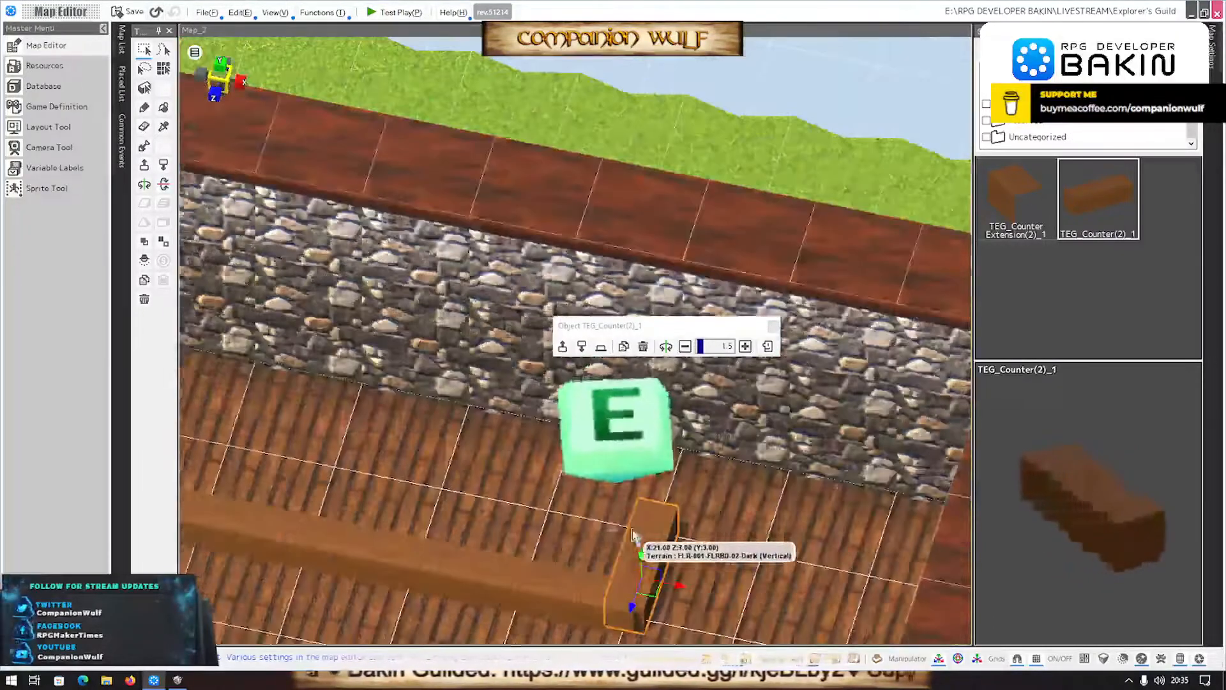
middle_drag(550, 546, 549, 490)
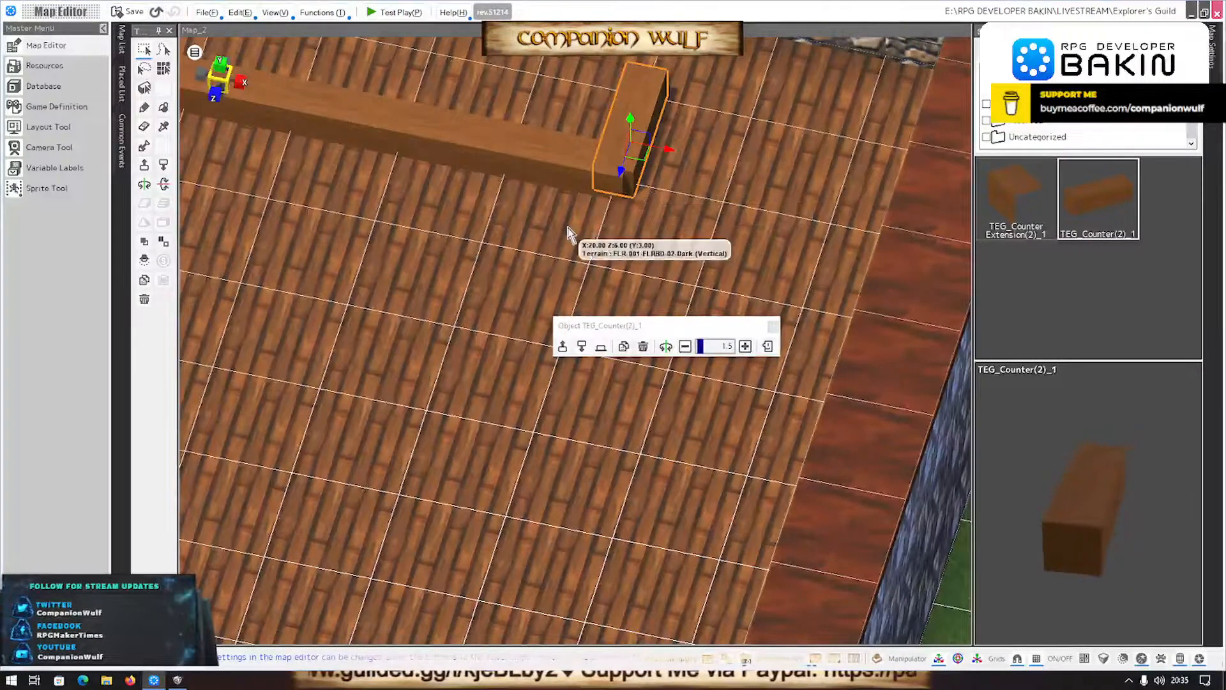
- Move the counter row's open-end piece to the side wall by the cabinet and stretch it along the row to about 6.71
scroll(556, 236, down, 3)
scroll(519, 281, up, 2)
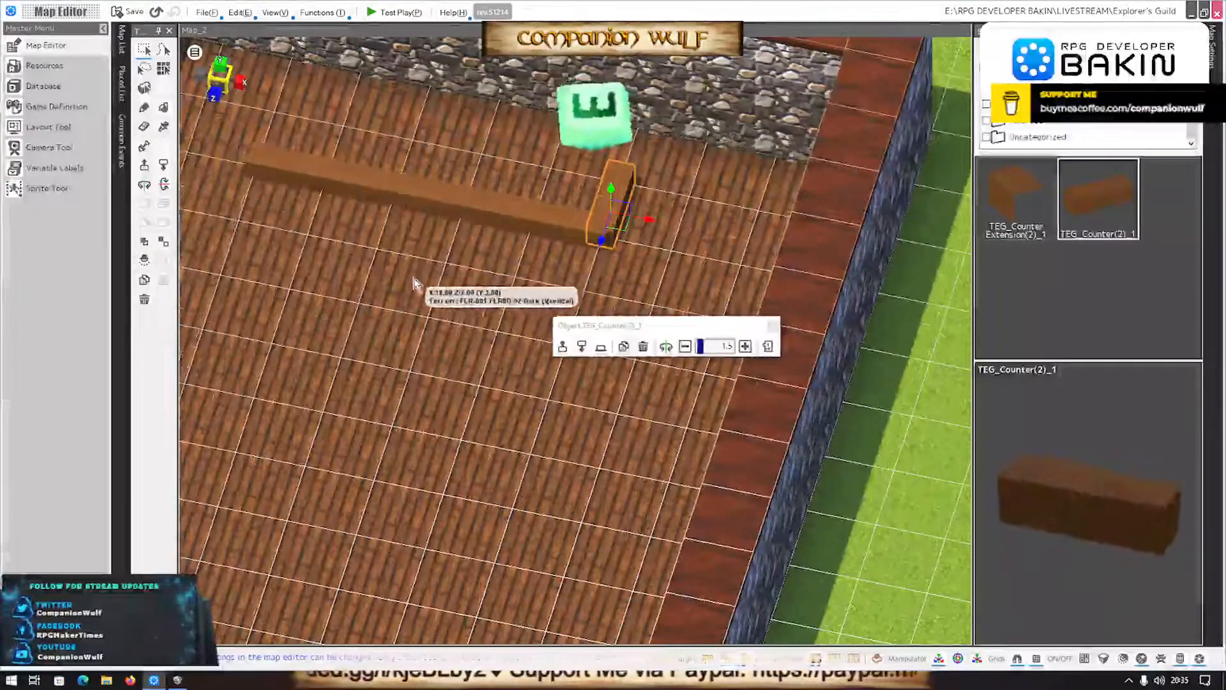
scroll(361, 247, down, 2)
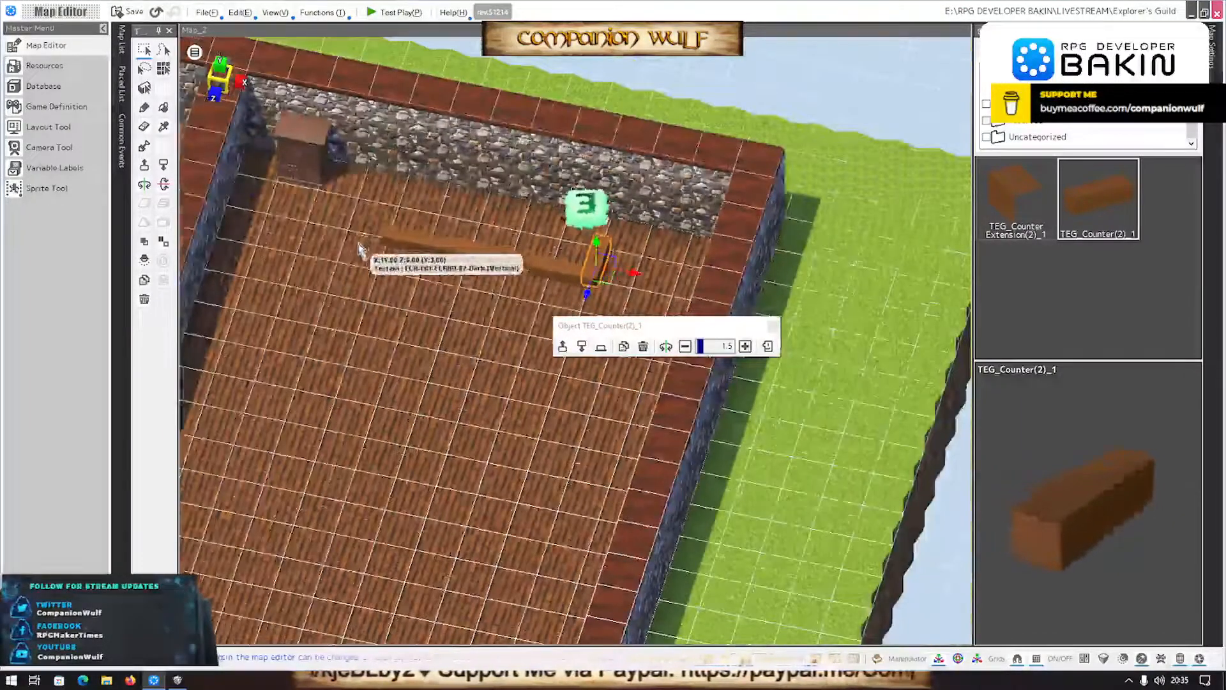
click(390, 241)
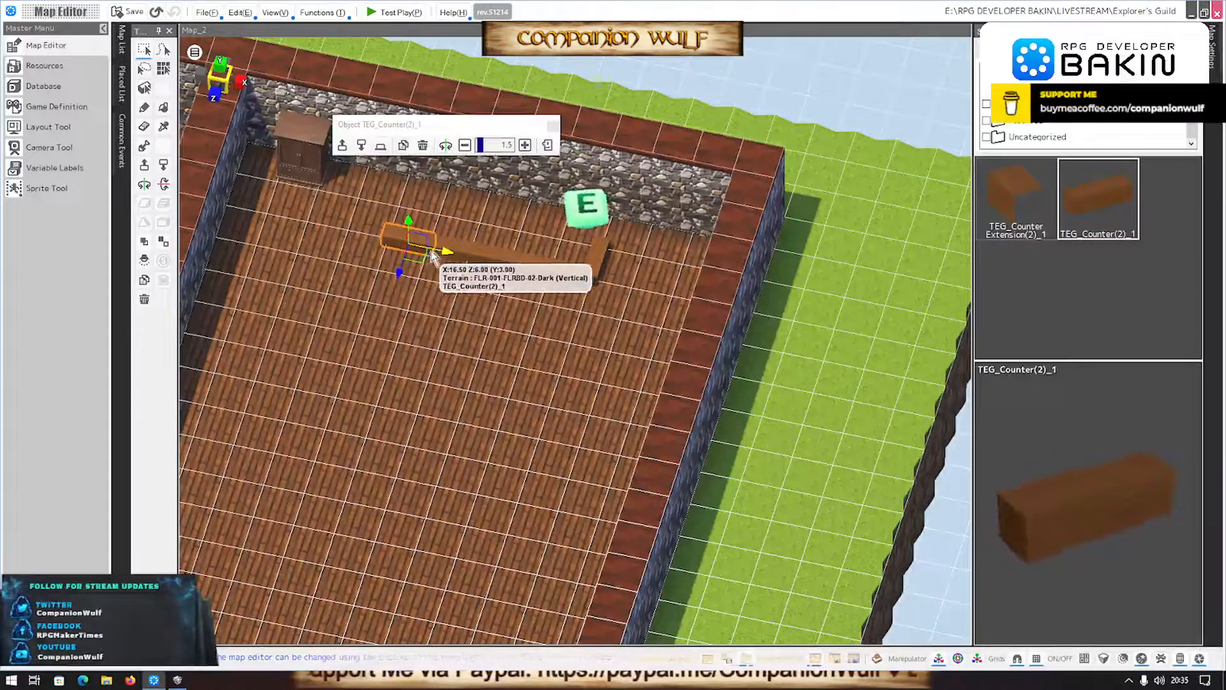
drag(445, 254, 301, 245)
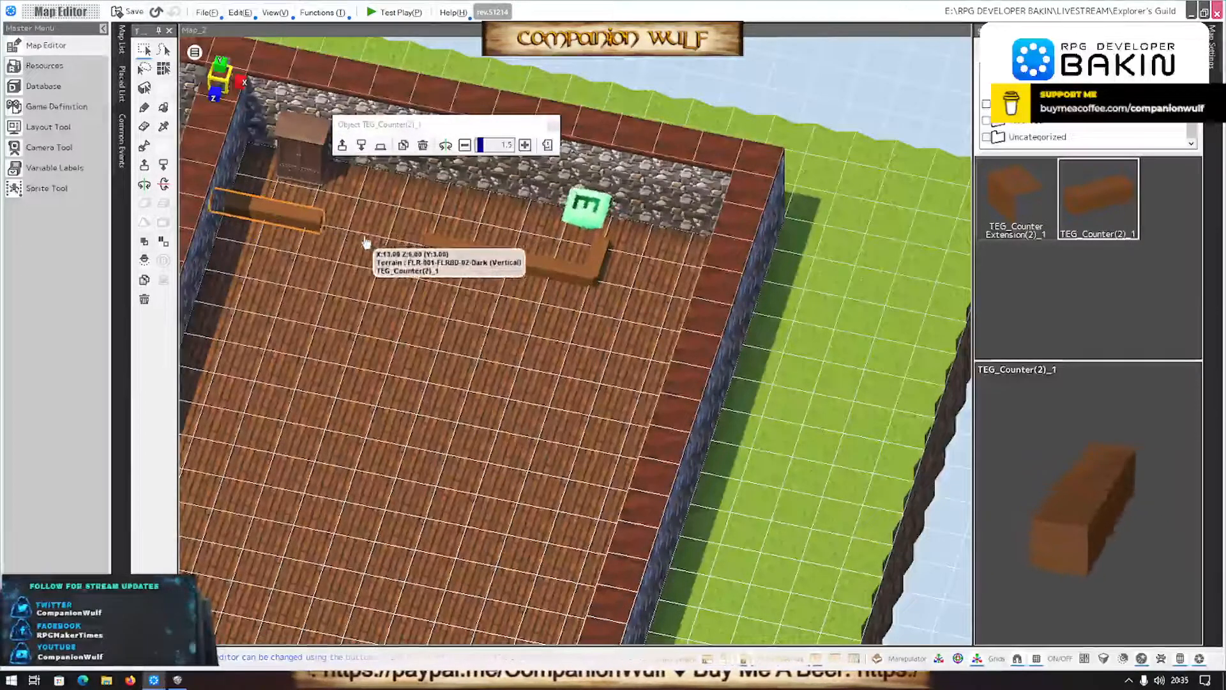
drag(412, 254, 451, 258)
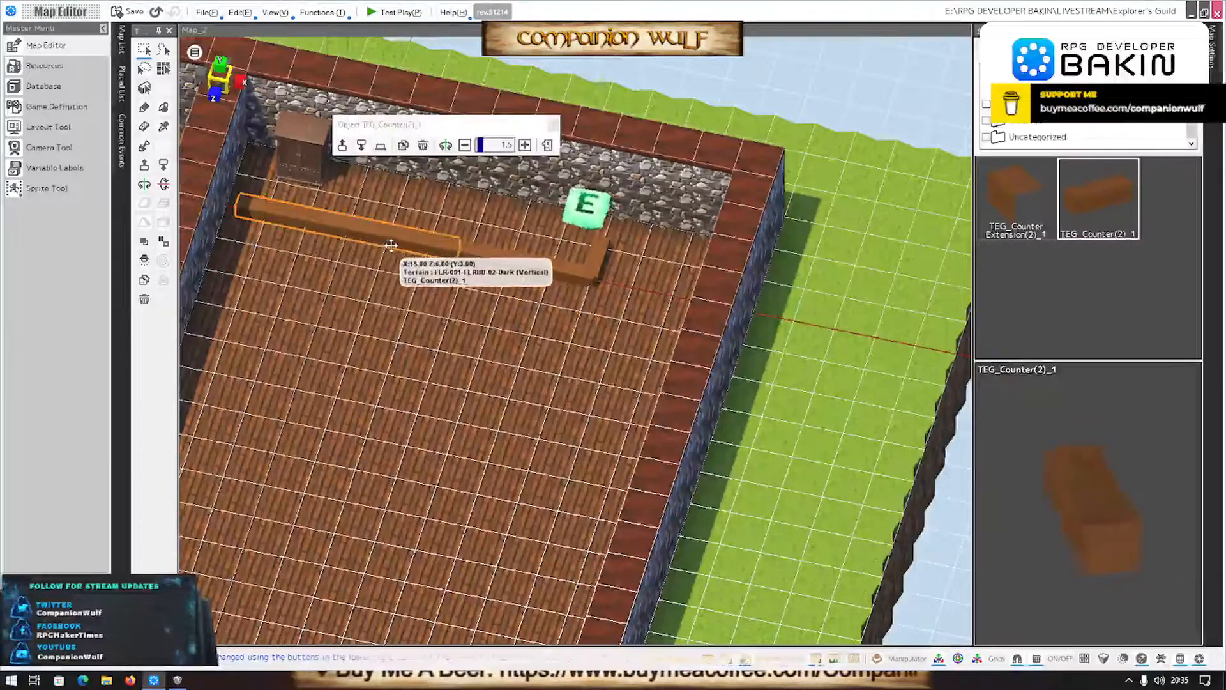
drag(389, 245, 369, 246)
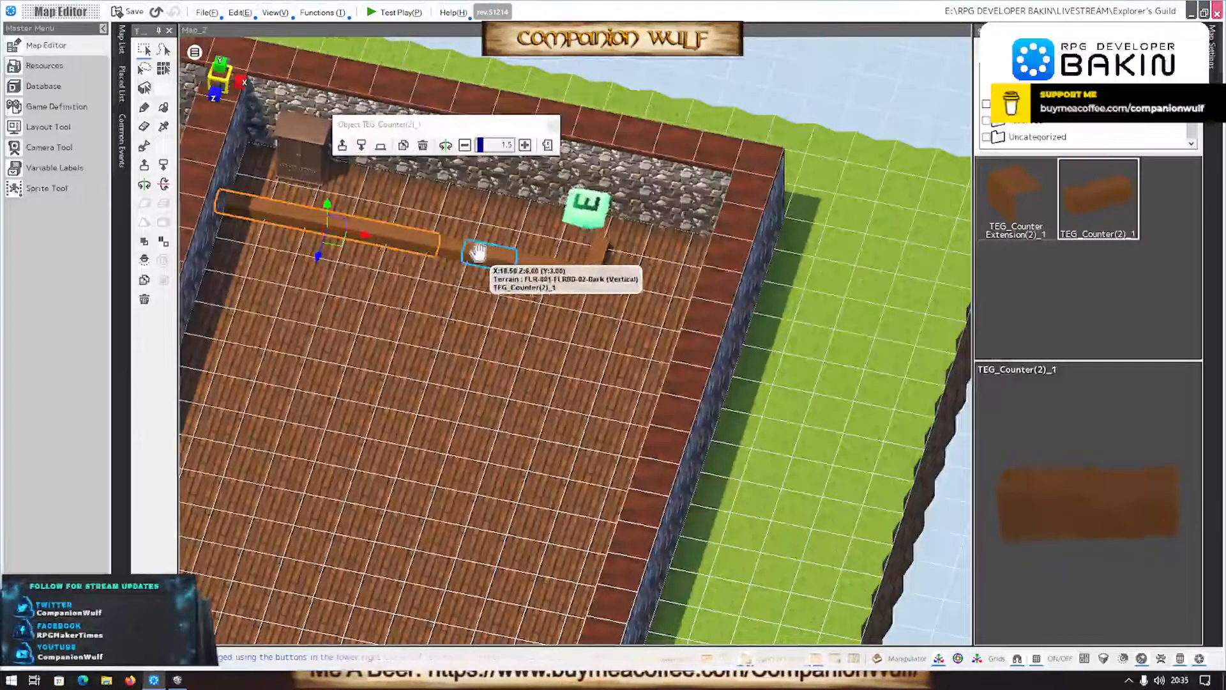
- Move the remaining short straight counters out of the row onto the open floor in front of it
click(390, 354)
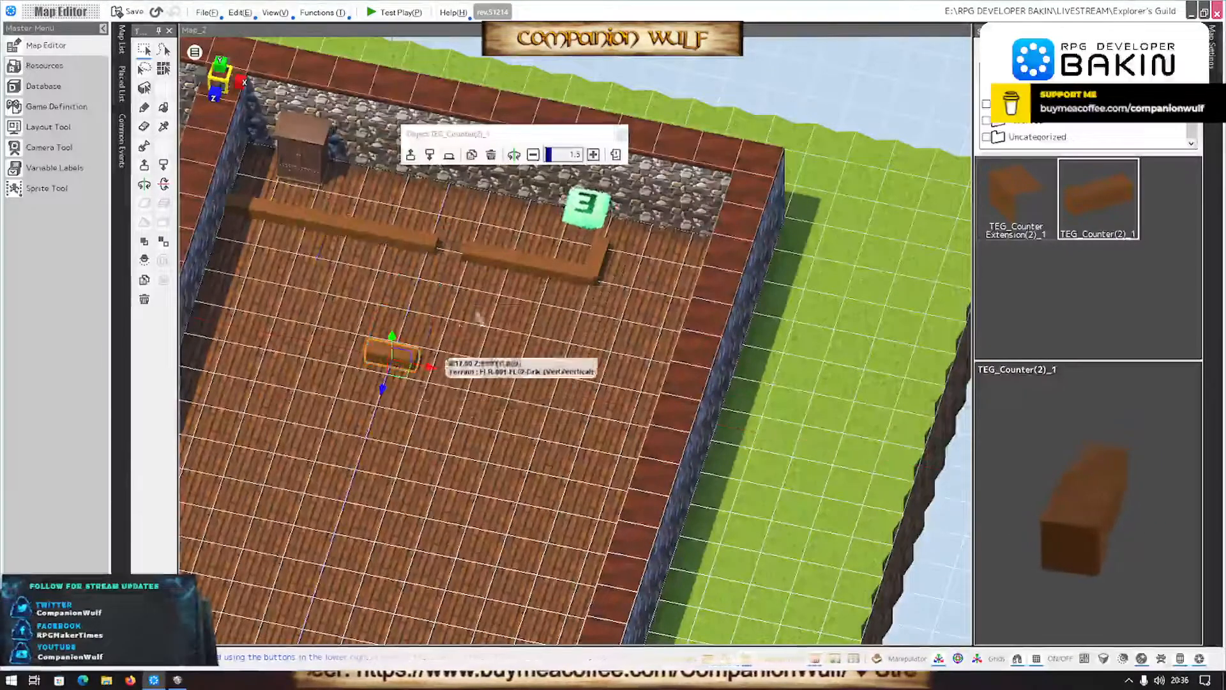
click(448, 364)
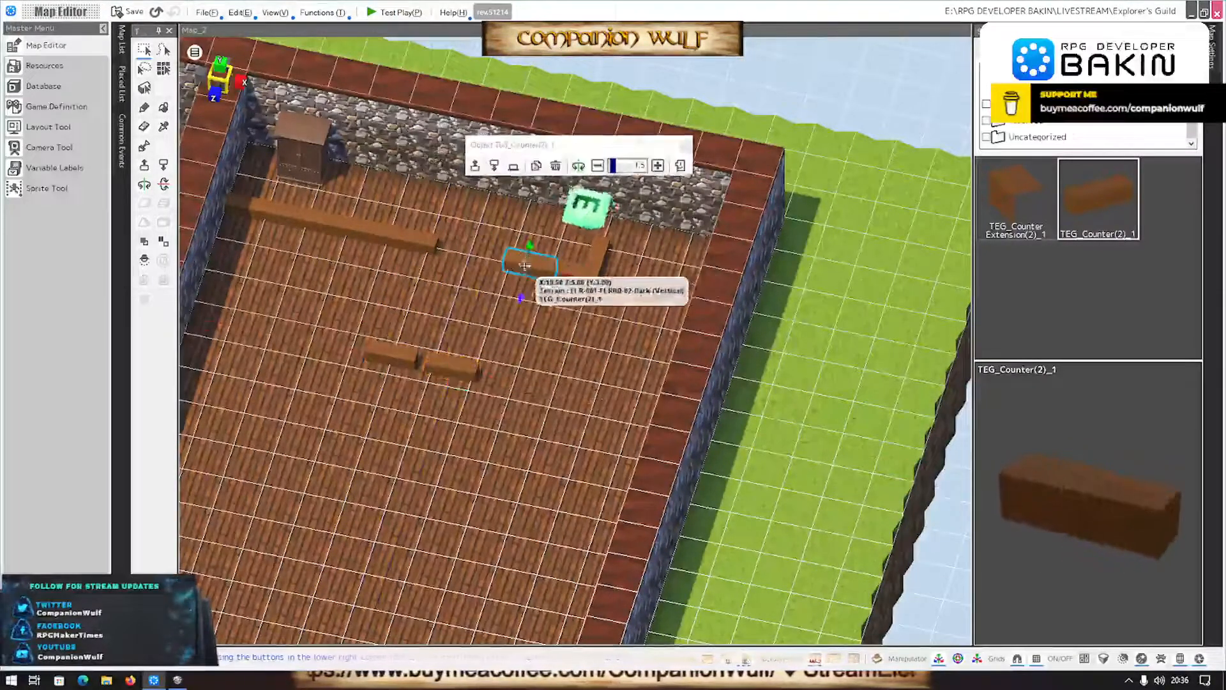
click(507, 395)
- Paste a copy of the stretched counter end to end with the original and move the perpendicular piece to the copy's far end
click(355, 239)
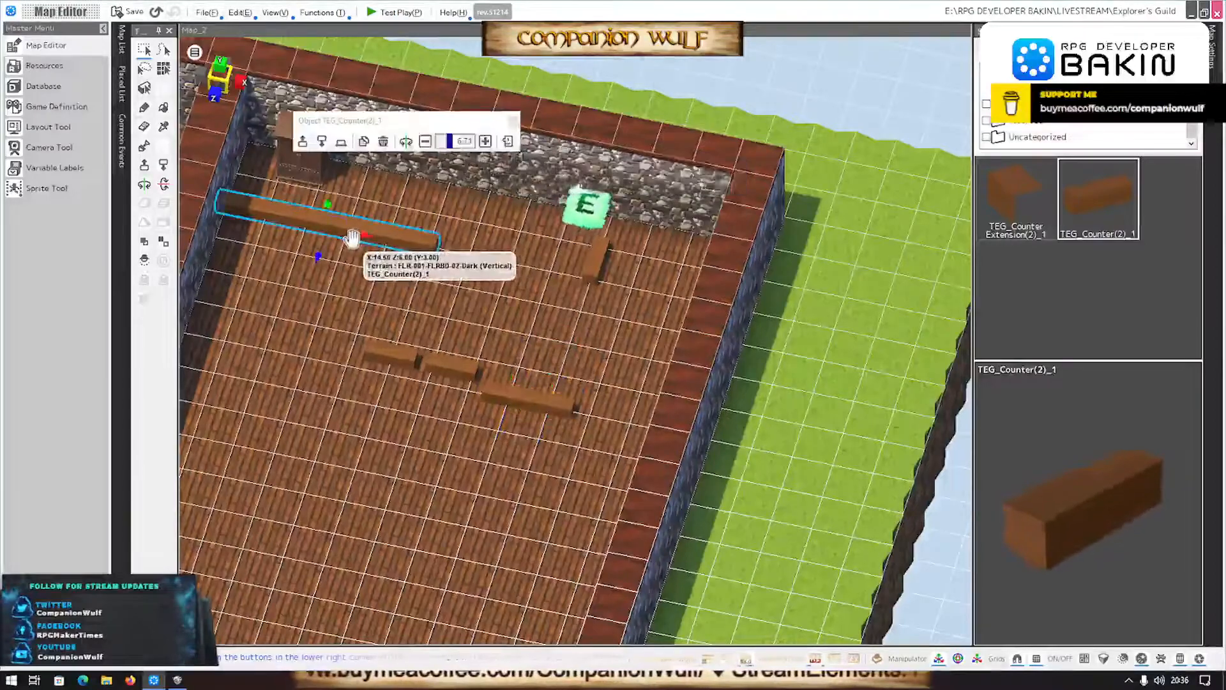
key(ctrl+c)
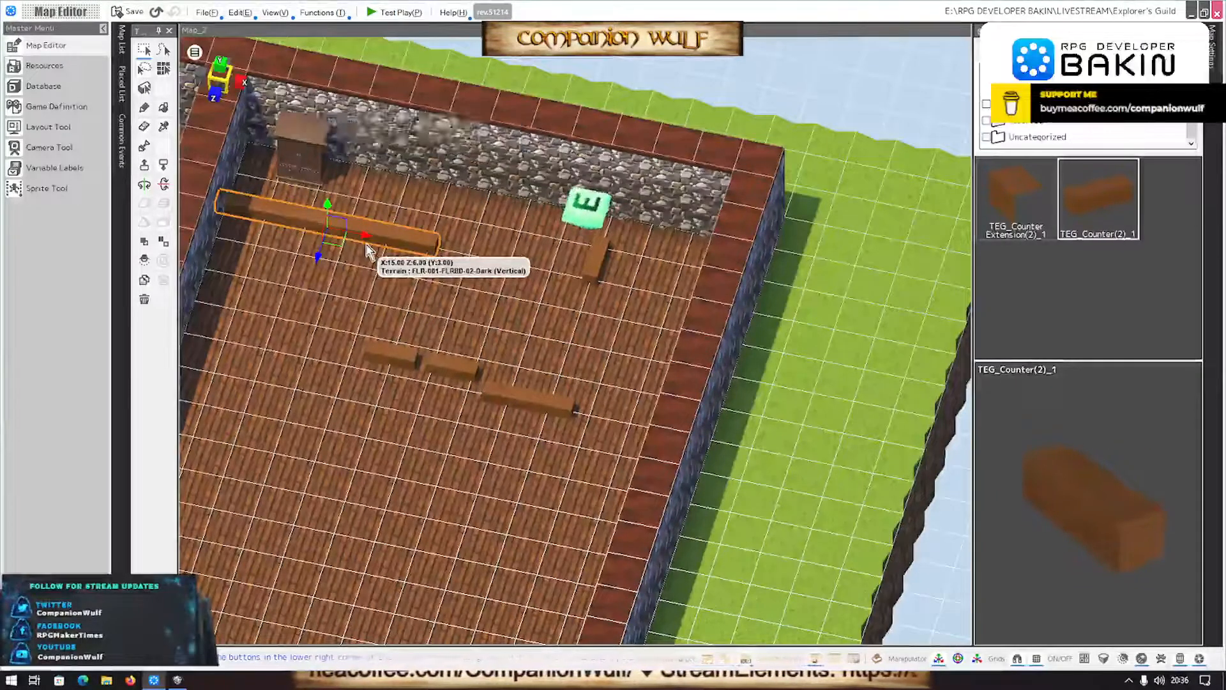
key(ctrl+v)
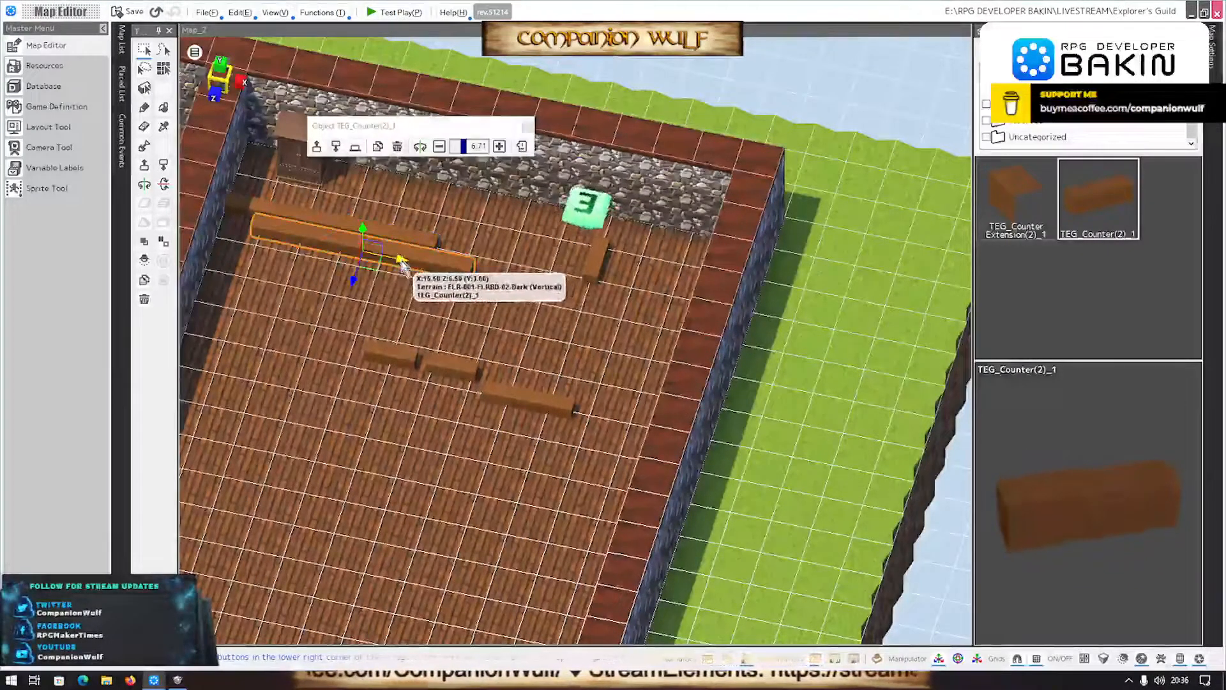
drag(401, 262, 602, 276)
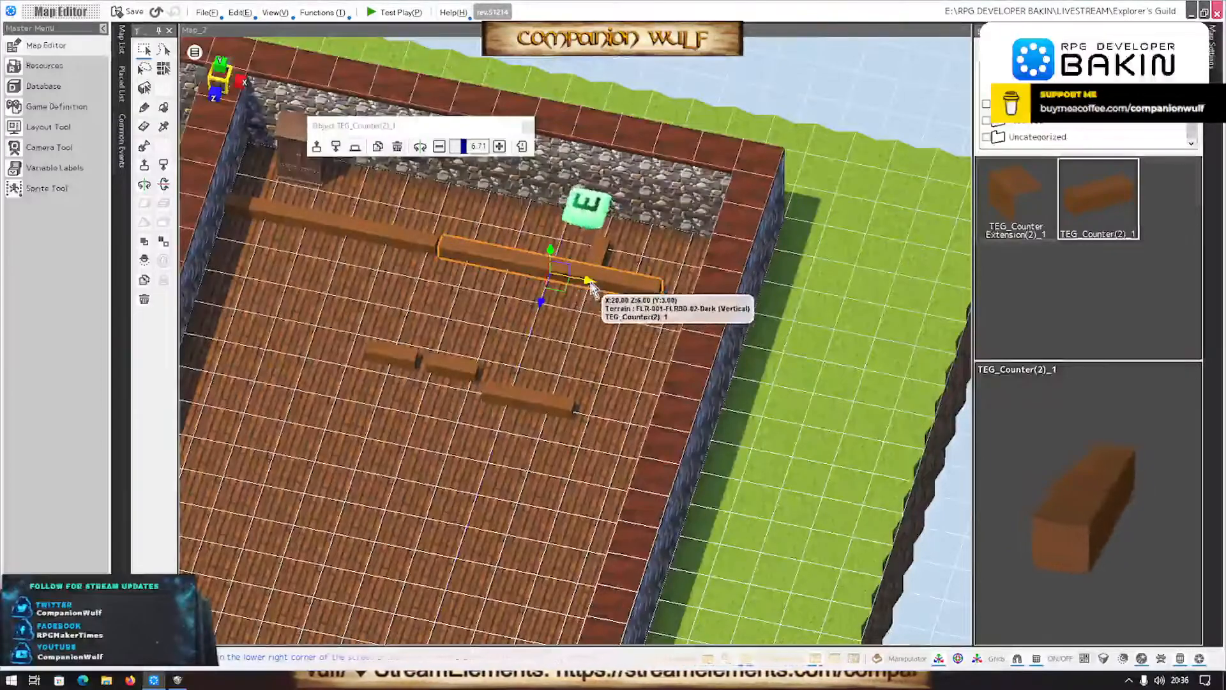
drag(587, 281, 583, 281)
click(605, 247)
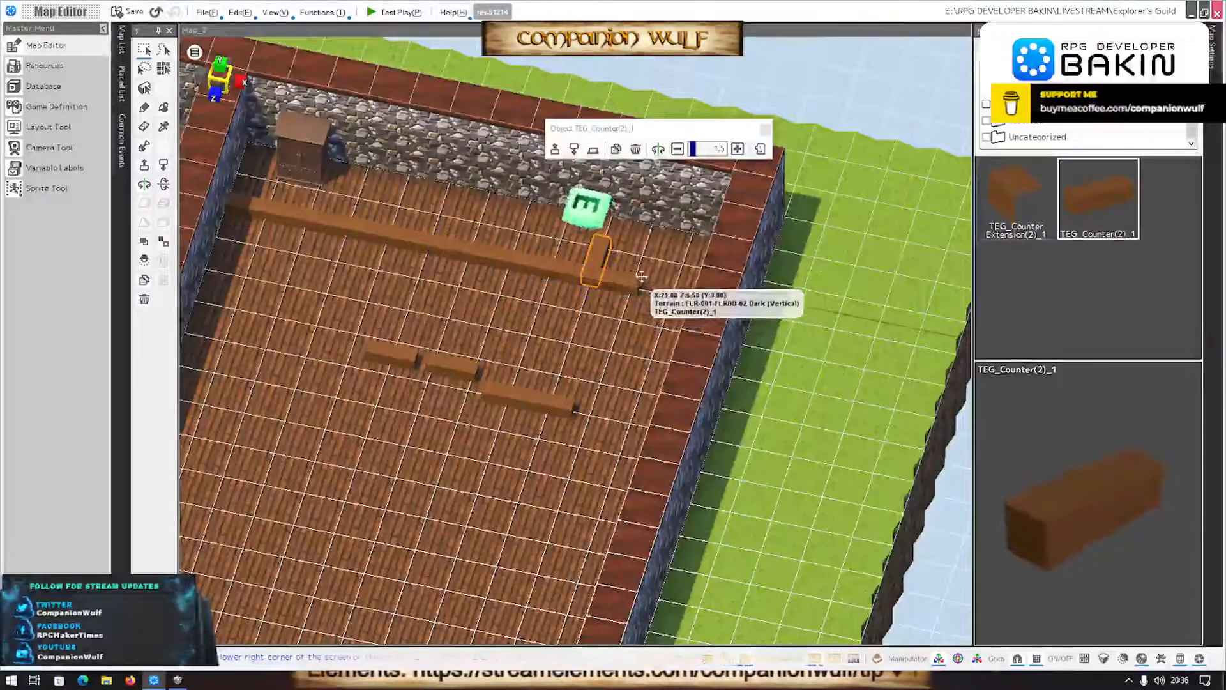
- Delete the four spare short counters from the open floor in front of the counter row
click(528, 399)
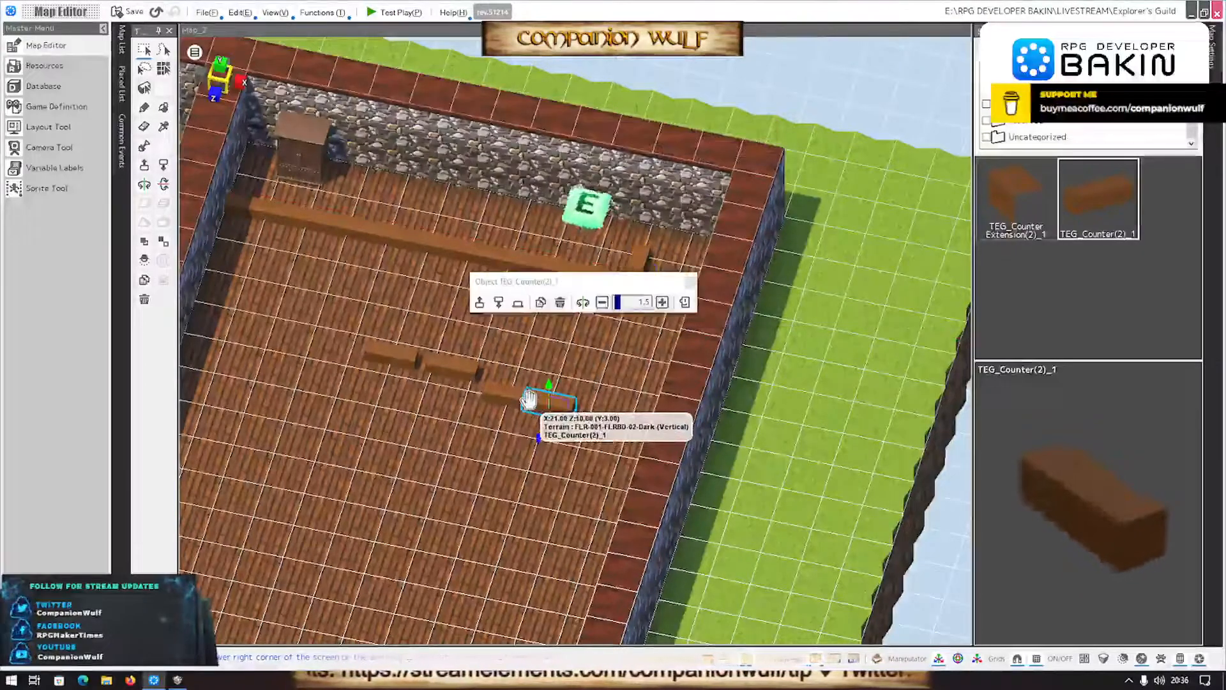
key(Delete)
click(496, 392)
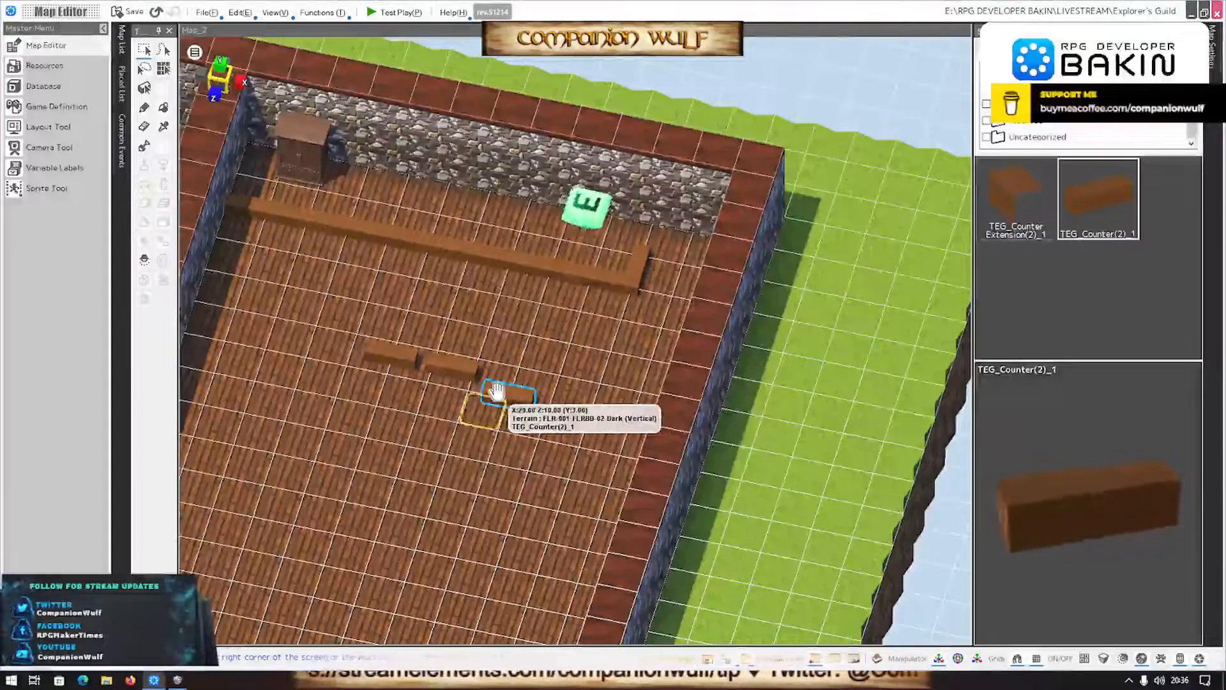
key(Delete)
click(471, 380)
key(Delete)
click(384, 374)
click(383, 367)
key(Delete)
- Move the contact-message event behind the counter about one tile along the back wall towards the cabinet
scroll(530, 351, up, 5)
click(544, 366)
mouse_move(544, 366)
right_down()
mouse_move(453, 411)
mouse_move(536, 358)
mouse_move(577, 313)
mouse_move(611, 317)
mouse_move(582, 398)
mouse_move(522, 362)
right_up()
scroll(577, 315, down, 3)
scroll(577, 316, up, 6)
scroll(582, 398, up, 4)
scroll(582, 398, down, 5)
scroll(581, 398, down, 4)
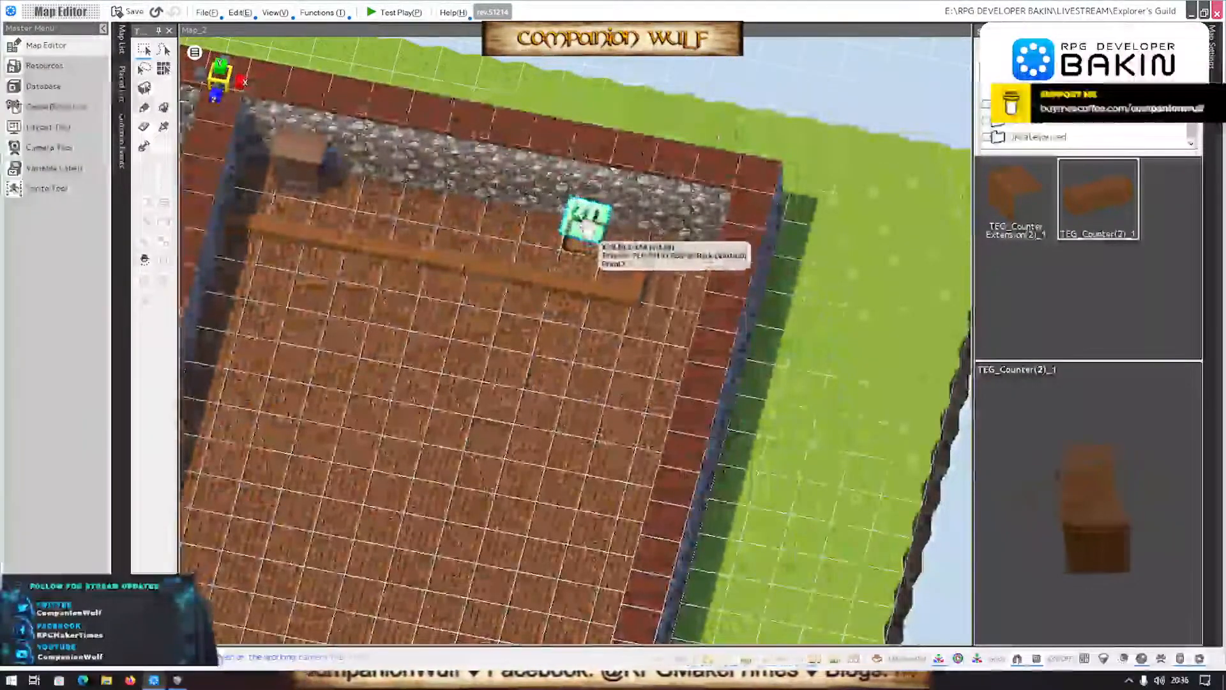
click(585, 220)
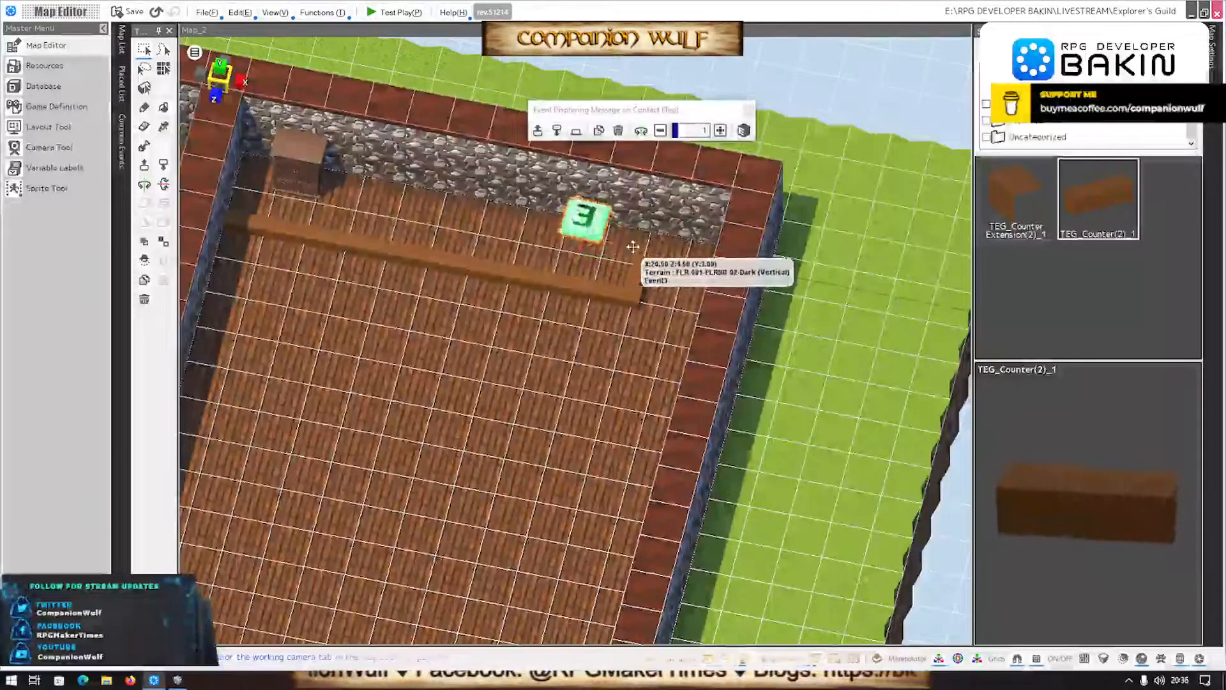
drag(632, 246, 600, 246)
- Shorten the counter row at its corner end and move the perpendicular piece to the new end beside the event
click(573, 283)
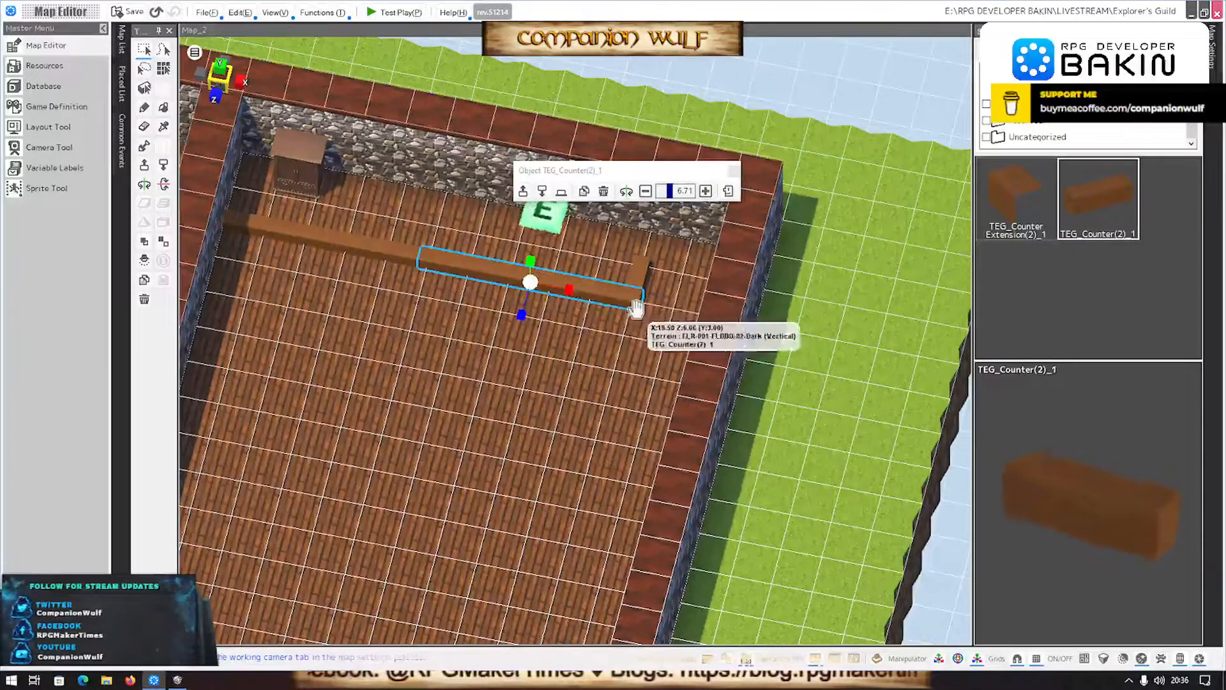
drag(544, 299, 554, 288)
drag(639, 272, 557, 269)
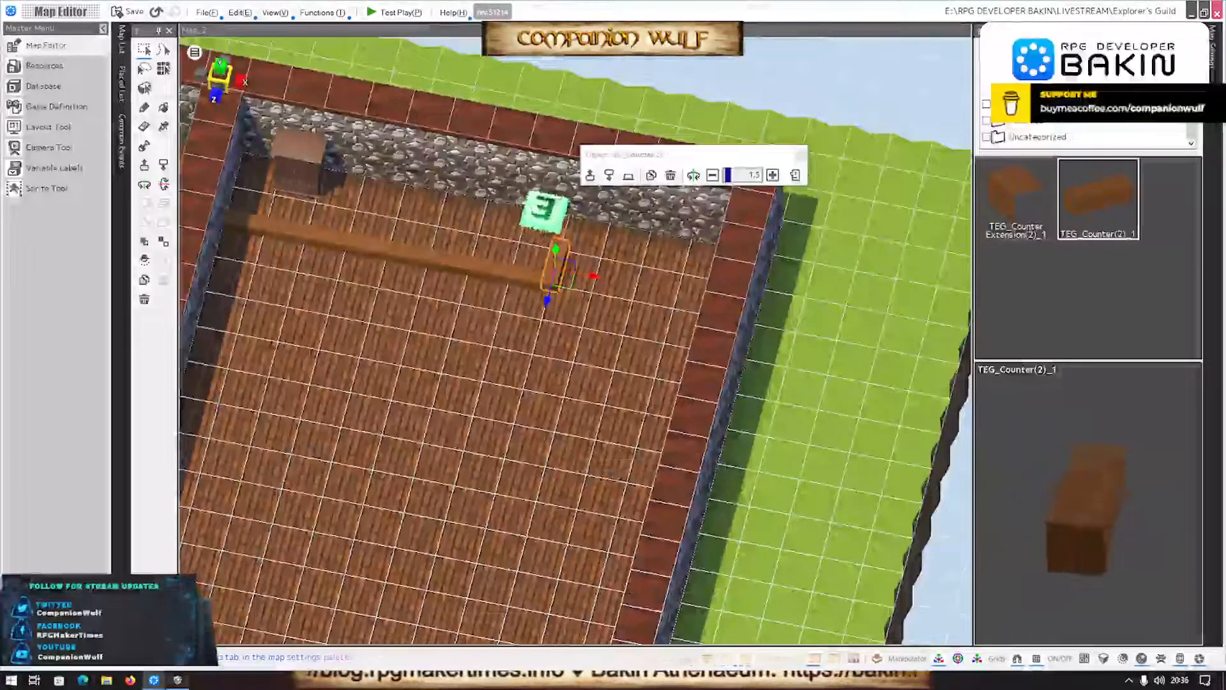
- Switch to SMILE GAME BUILDER, examine the counter layout in The Explorer's Guild reference map, and return to Bakin's map
key(alt+Tab)
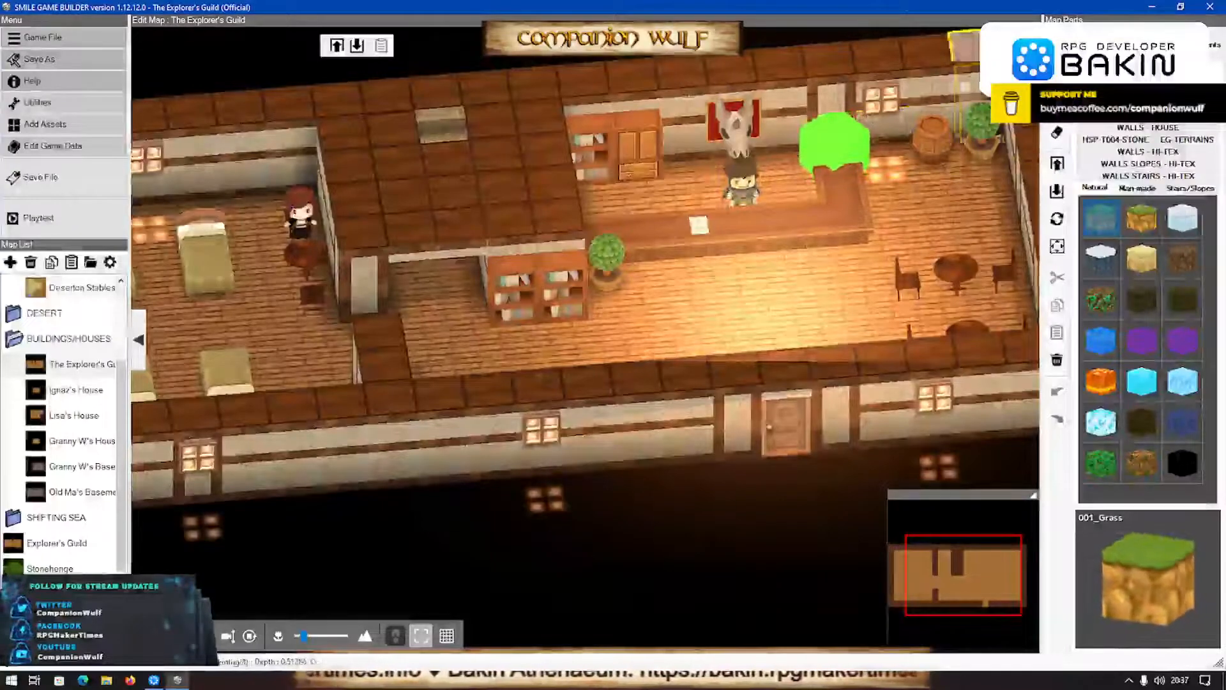
mouse_move(156, 682)
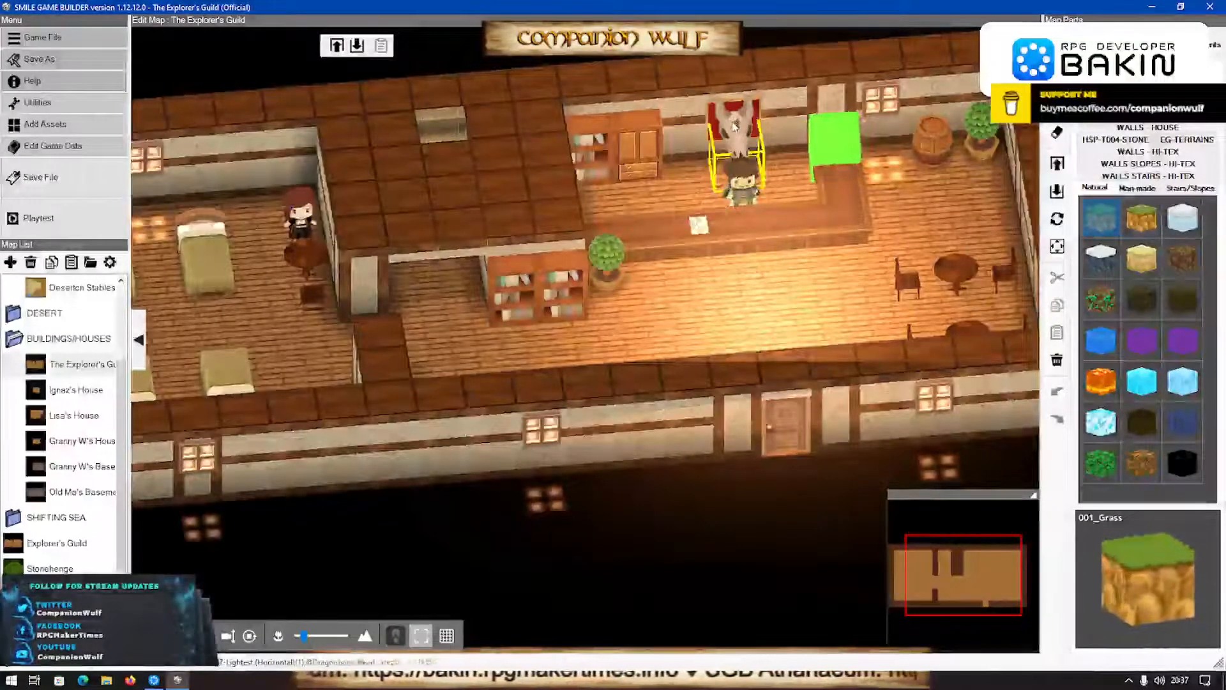
middle_drag(491, 447, 525, 434)
scroll(525, 434, down, 2)
scroll(524, 435, up, 2)
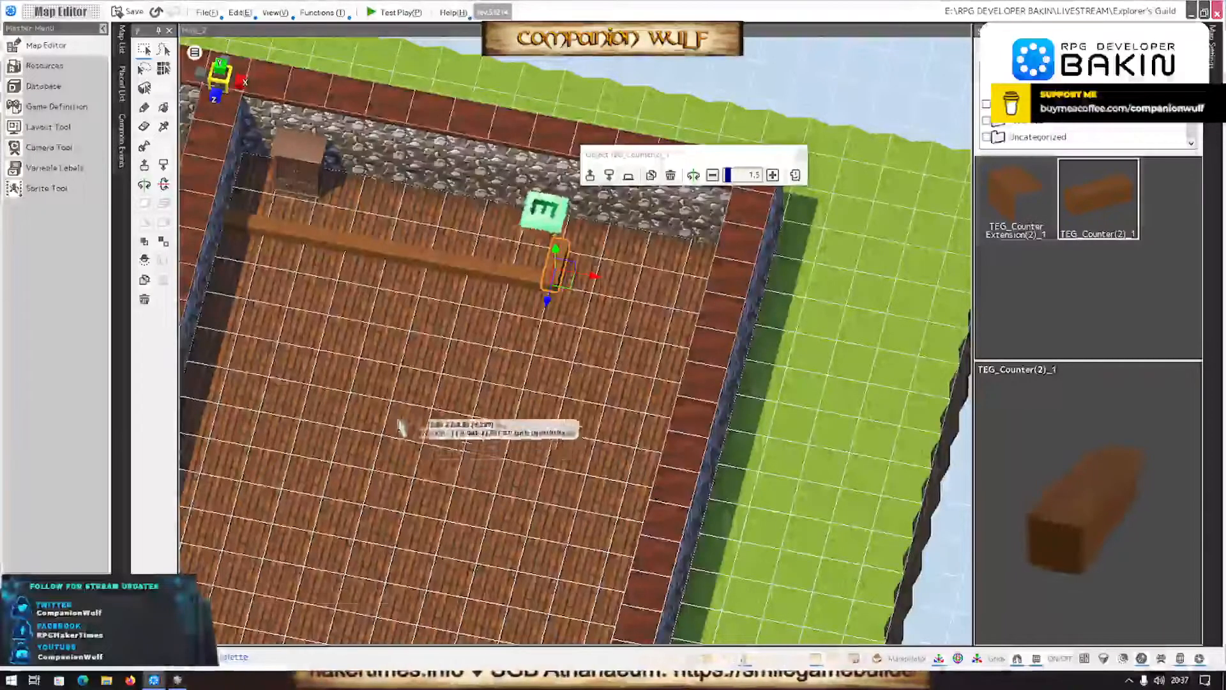
scroll(402, 389, up, 2)
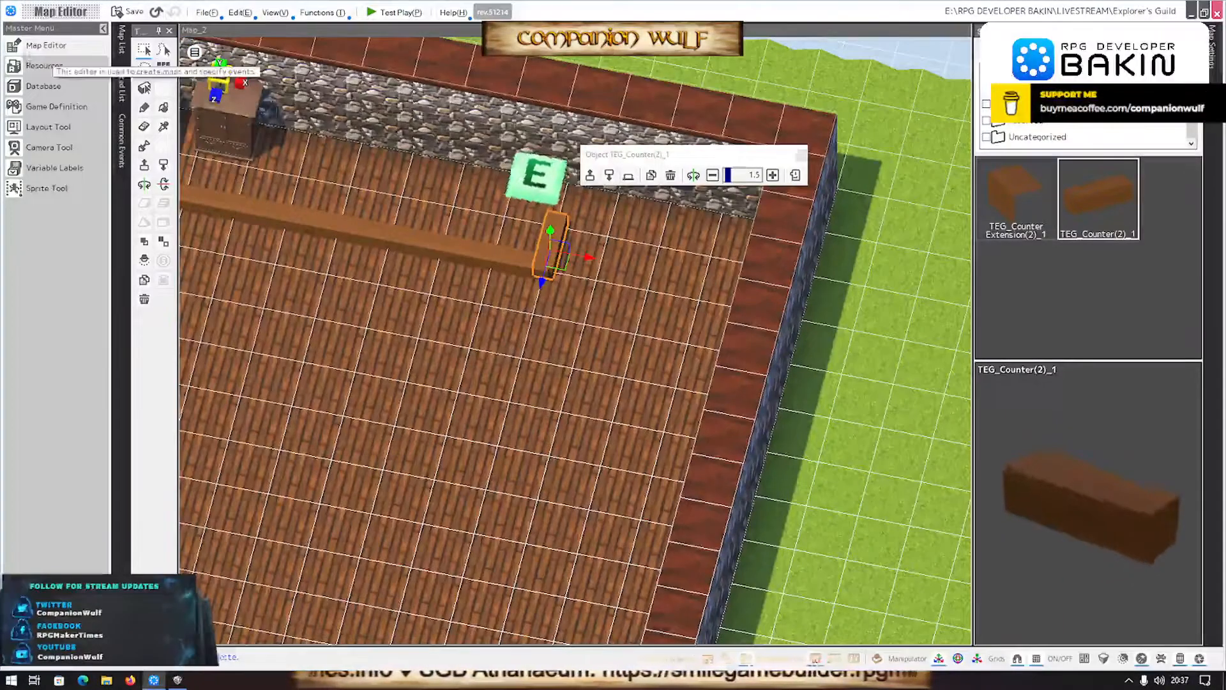
- In Resources, collapse the SGB IMPORTS stamp folder, start adding a 3D stamp, and choose the 3D Asset Tutorial pack as its source
click(33, 68)
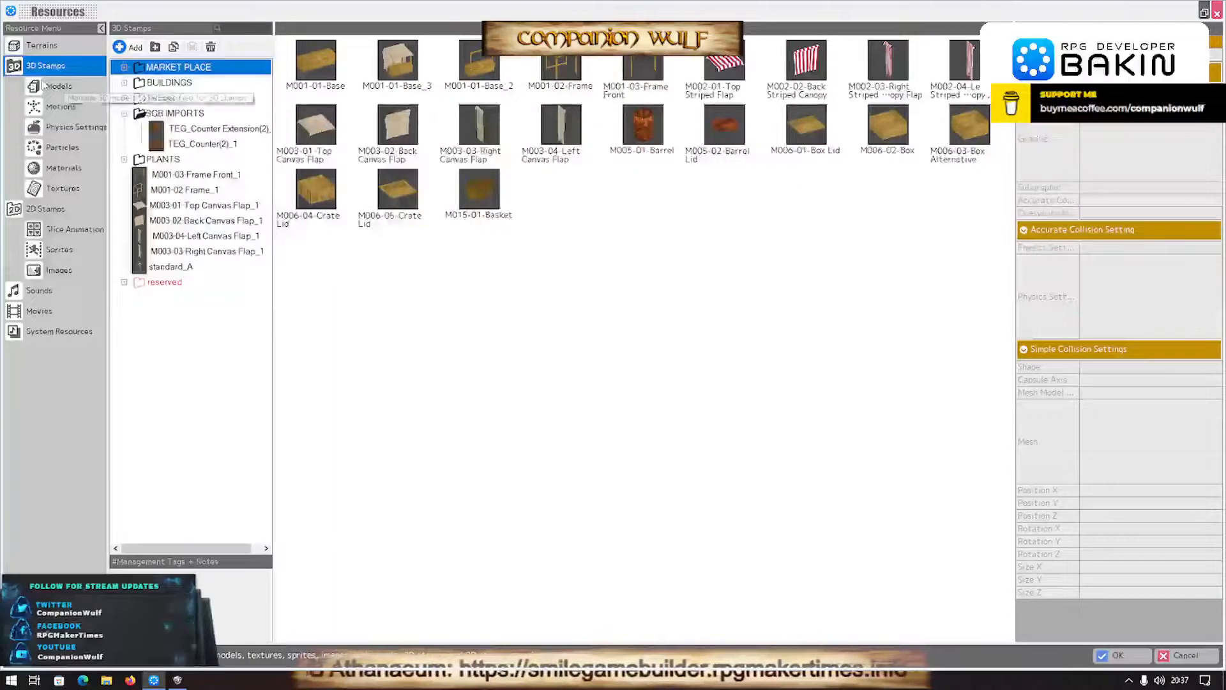
double_click(138, 113)
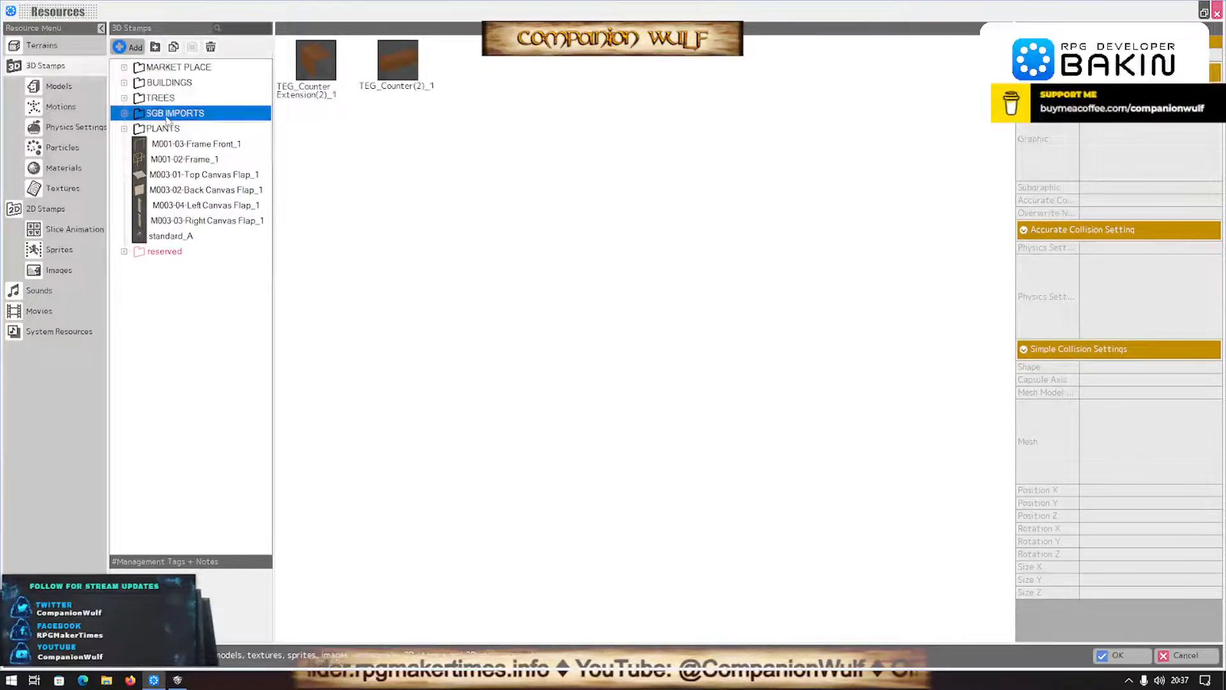
click(128, 47)
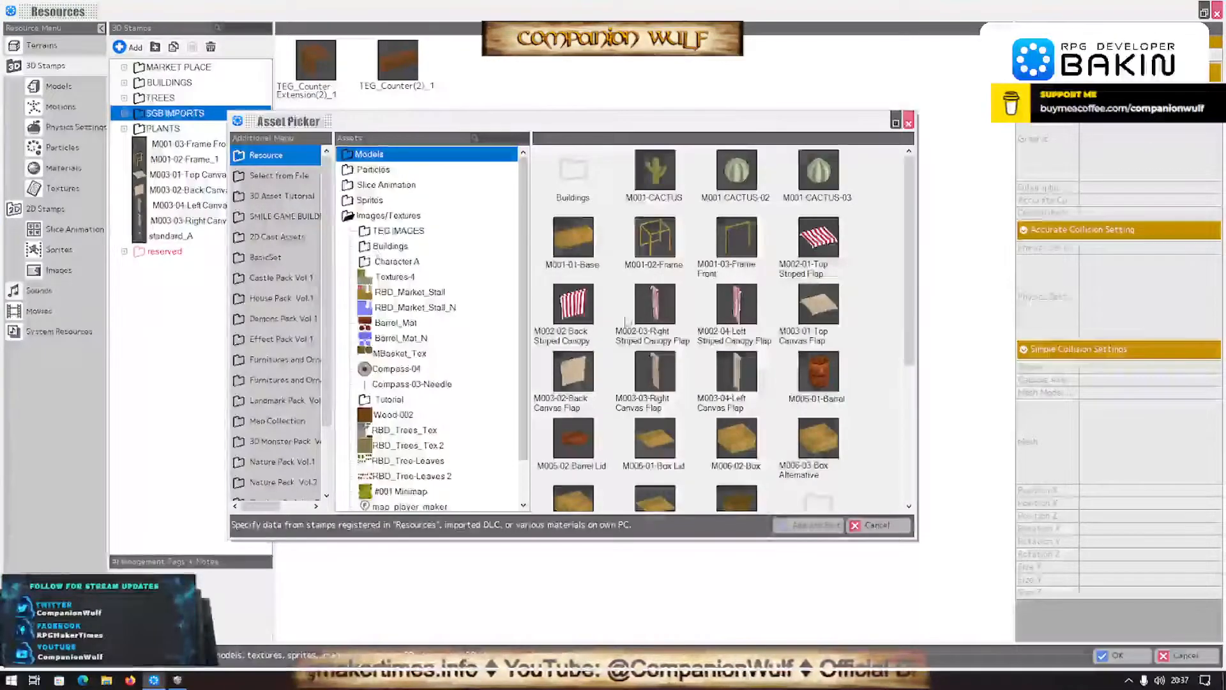
click(265, 176)
click(284, 197)
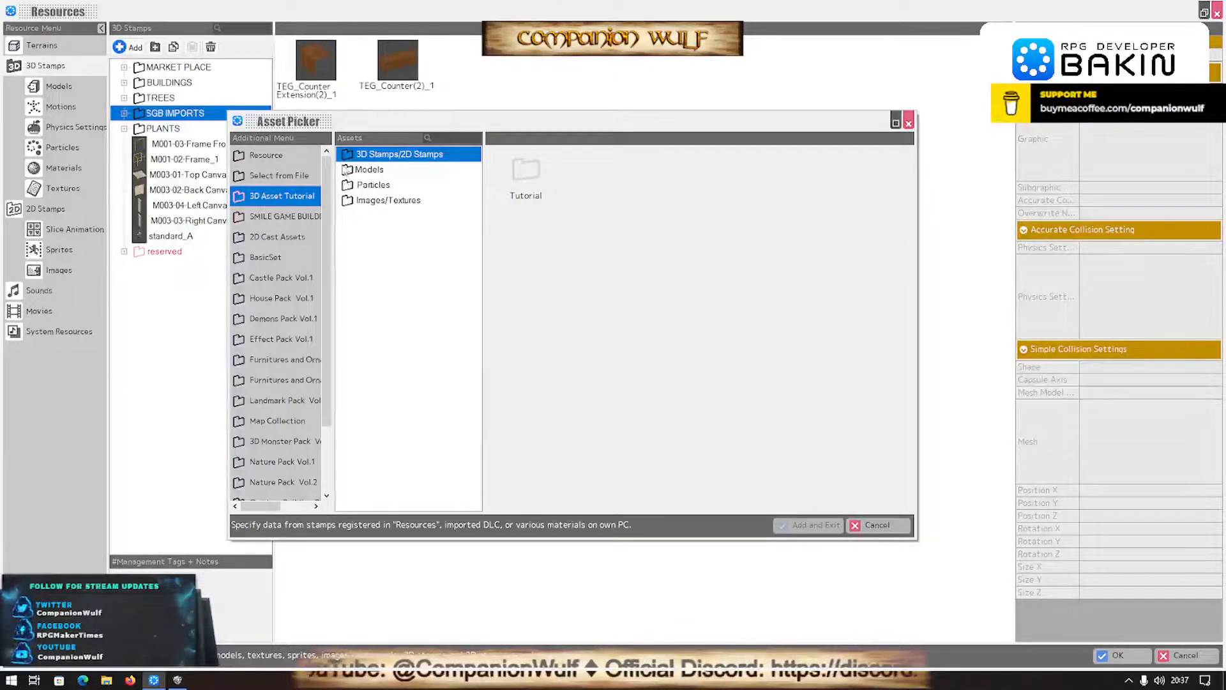
- Add the SampleMan model from the tutorial pack's Characters folder as a 3D stamp and save the resource changes
double_click(348, 170)
double_click(367, 184)
double_click(382, 201)
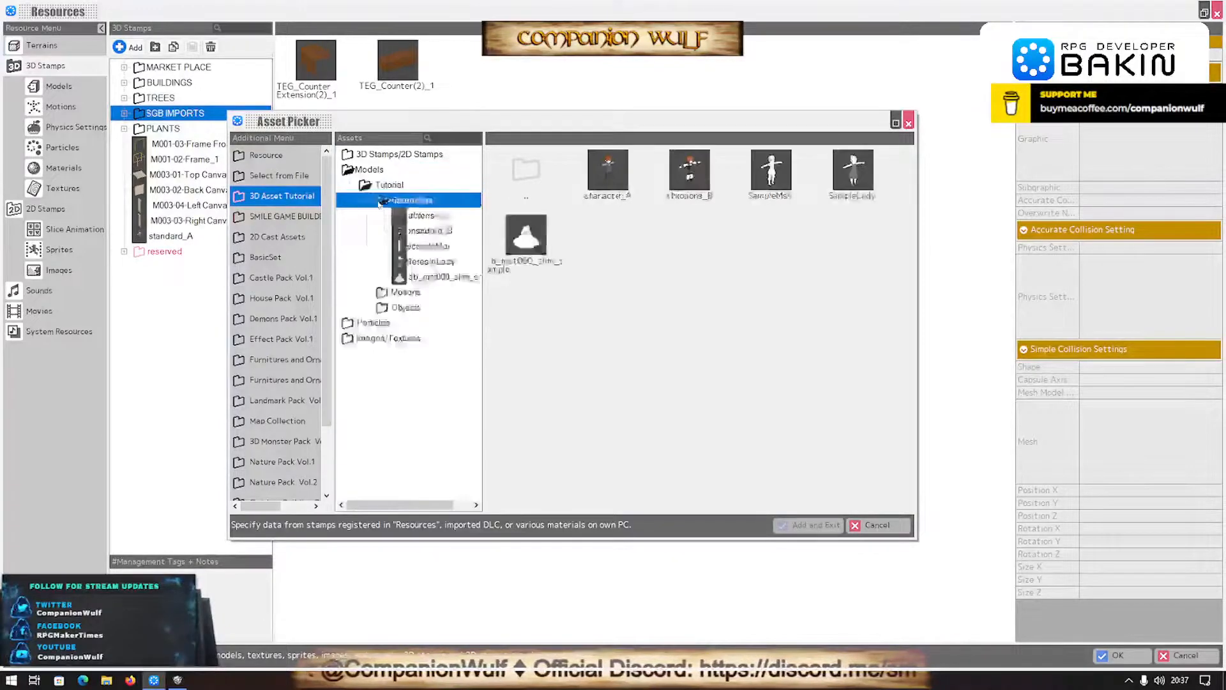
click(422, 248)
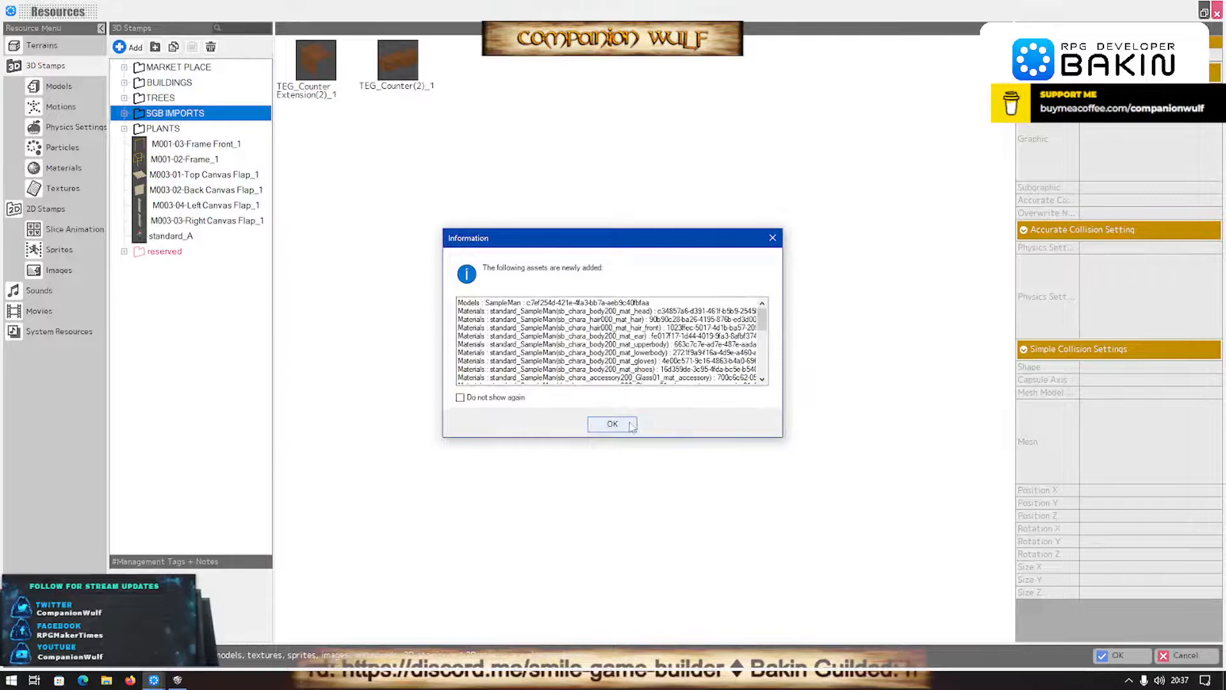
scroll(624, 360, down, 7)
scroll(623, 360, up, 7)
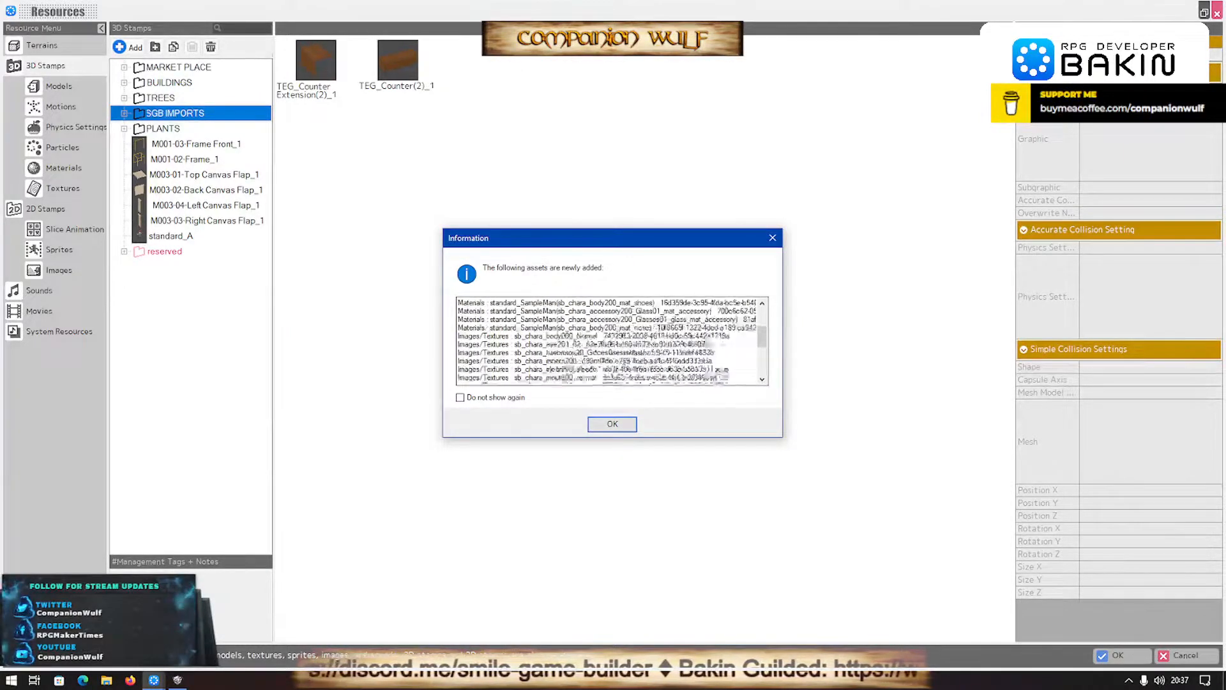
click(608, 423)
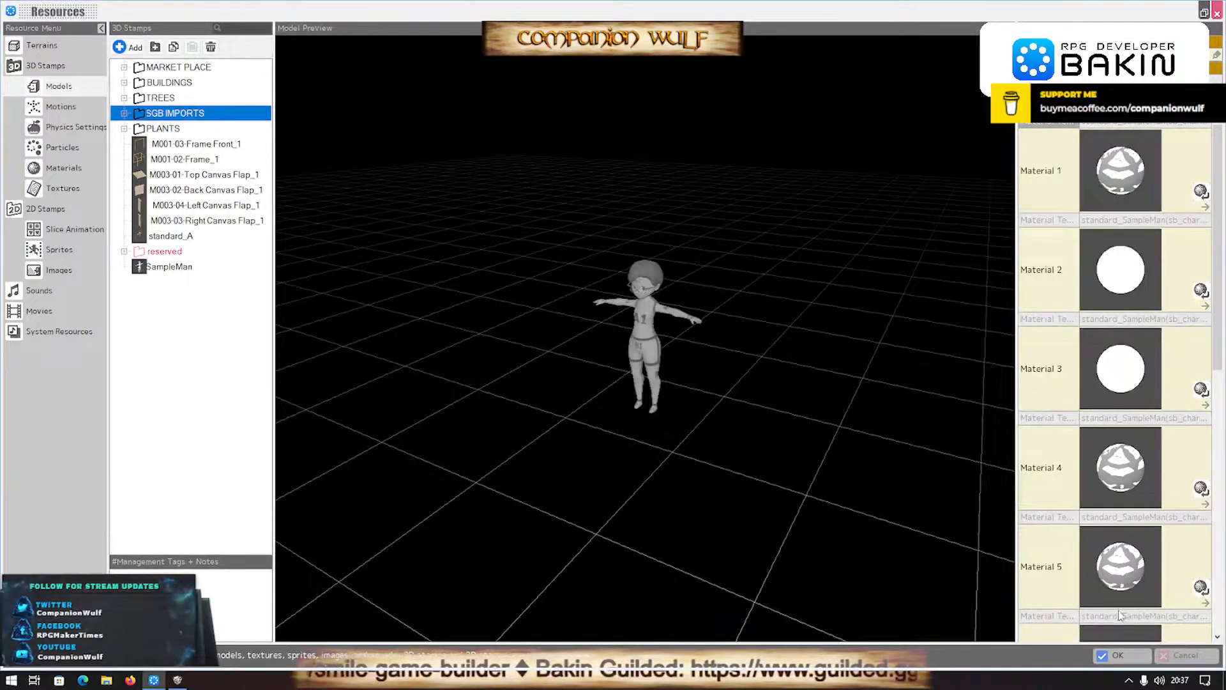
click(1116, 655)
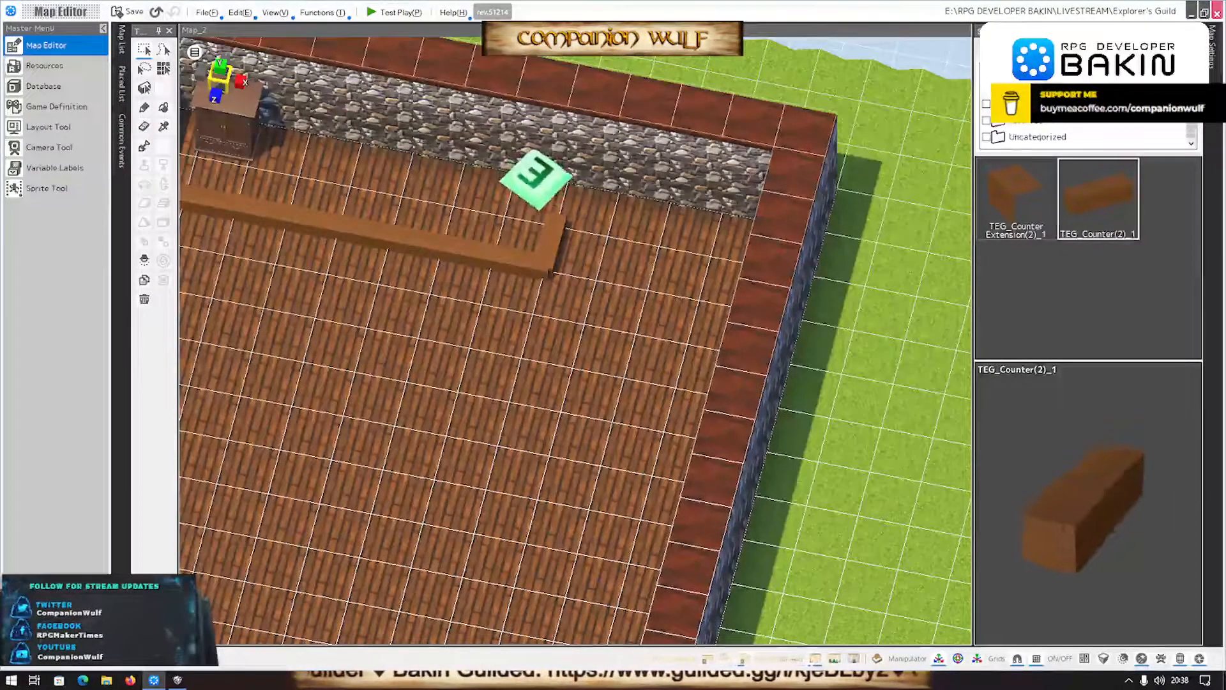
- Place the uncategorized SampleMan stamp behind the counter at X 16.00, Z 5.00
click(1022, 138)
scroll(1099, 306, down, 2)
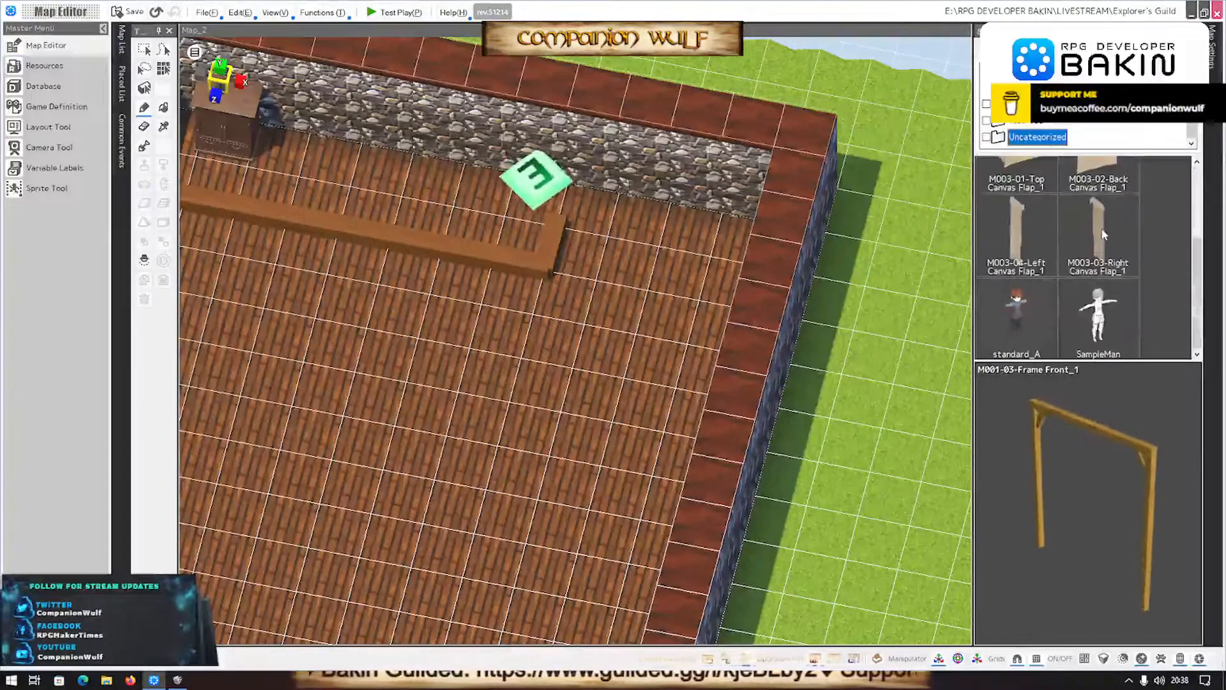
click(1099, 318)
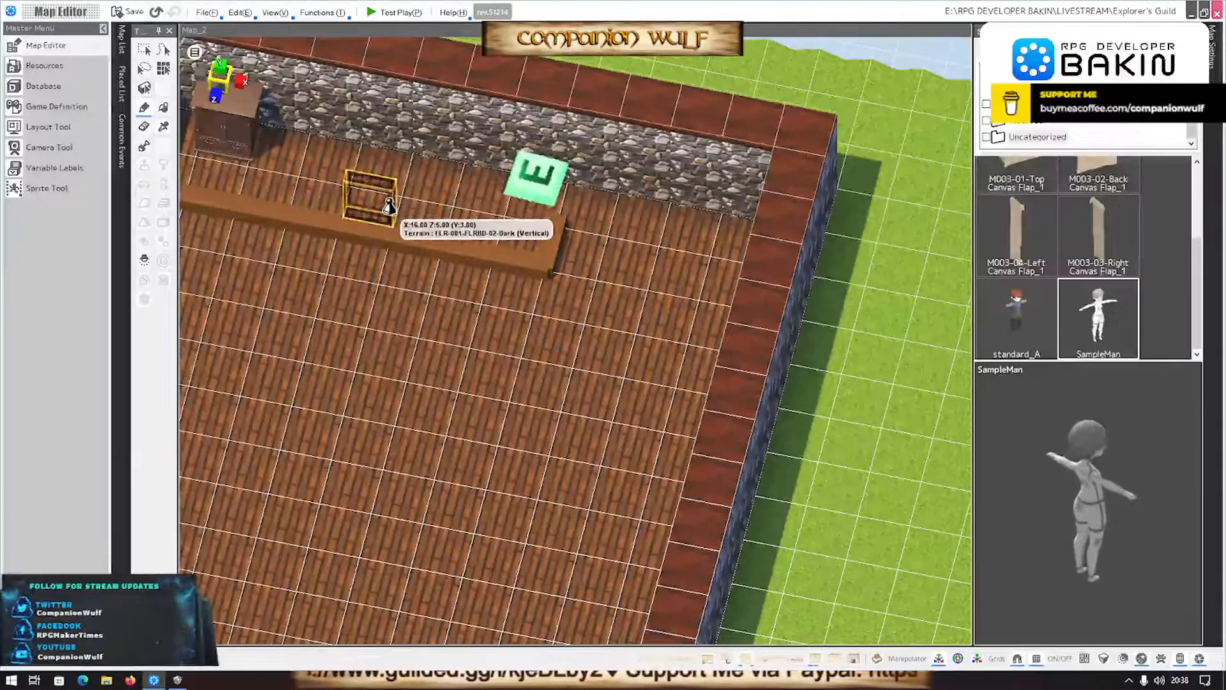
click(387, 204)
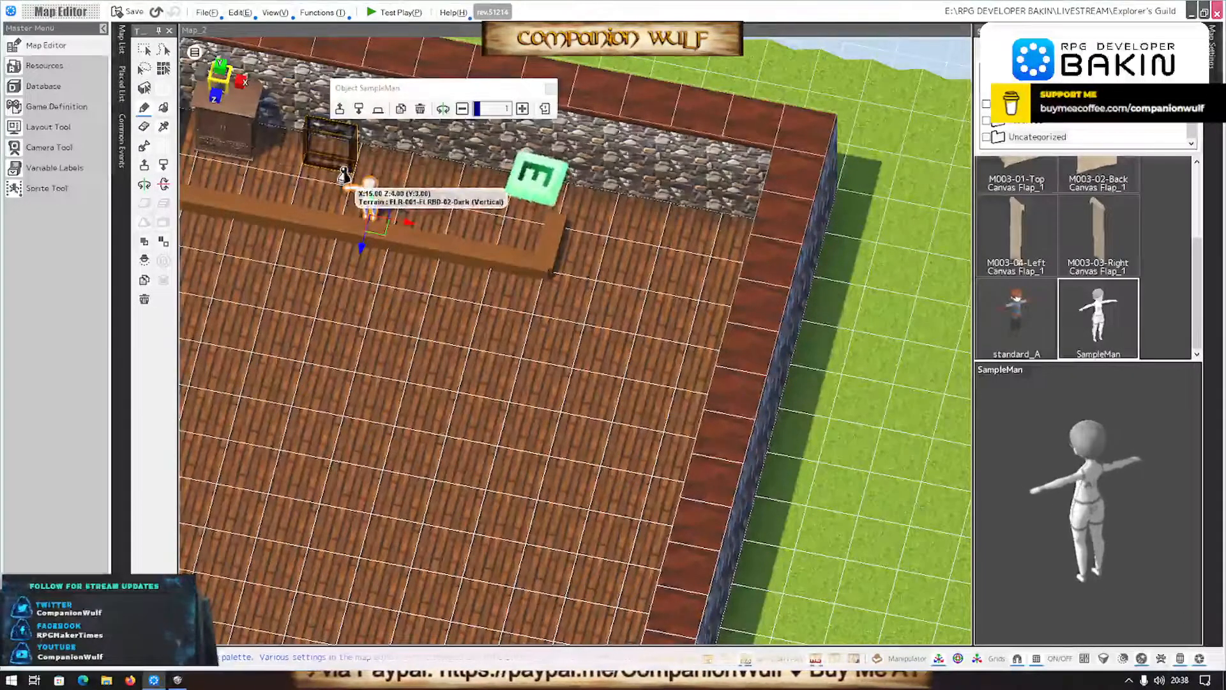
click(537, 180)
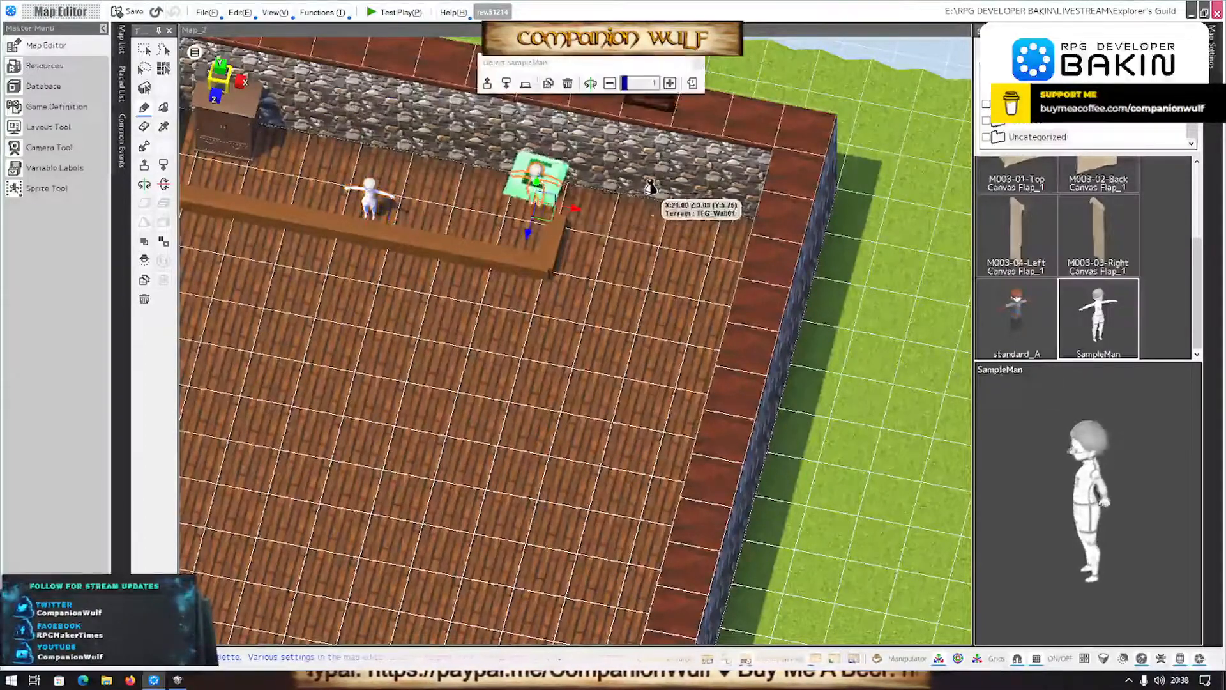
key(ctrl+z)
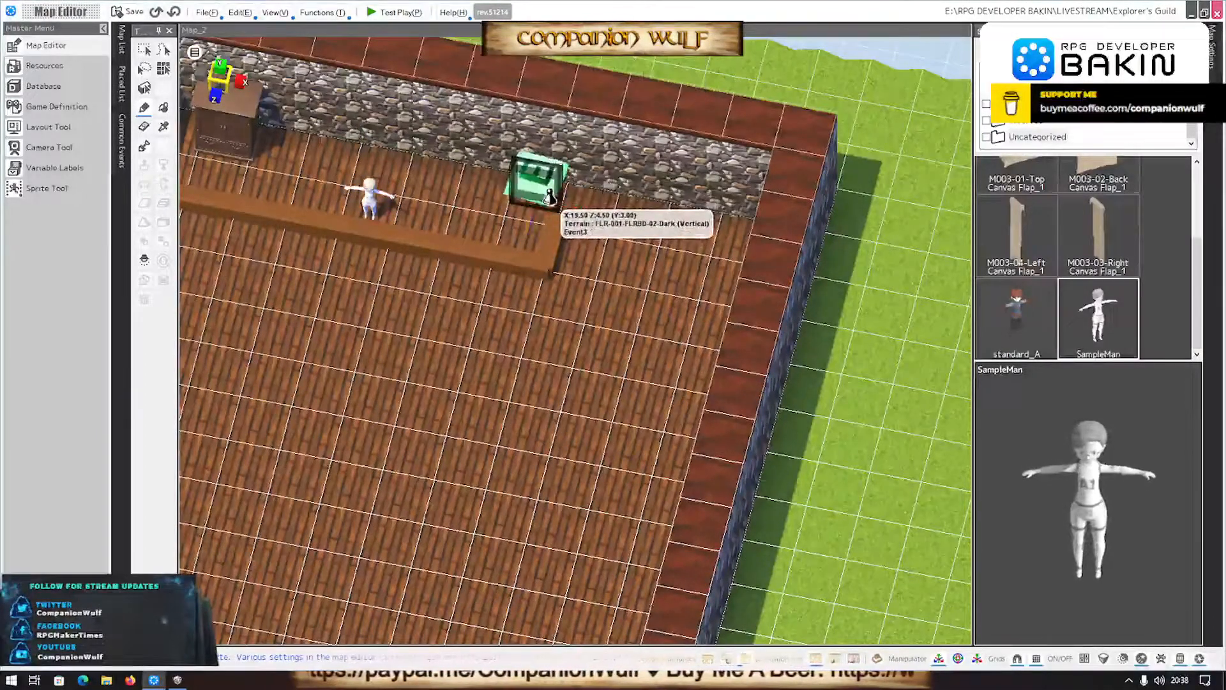
key(Escape)
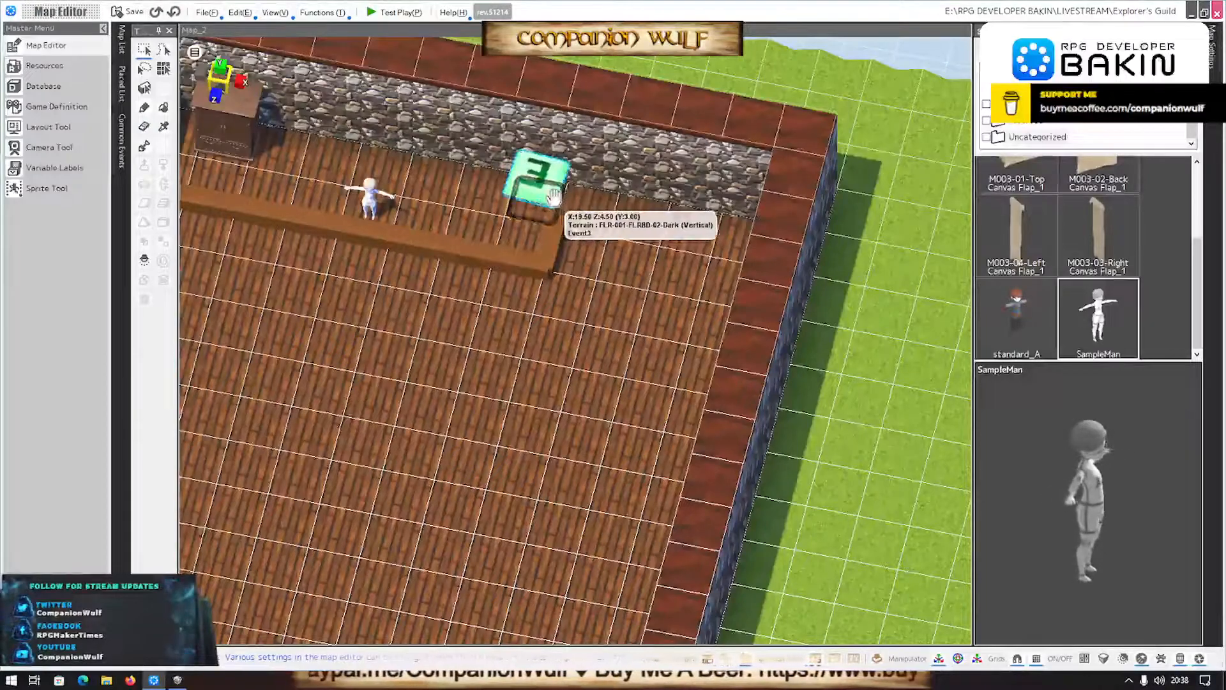
- Select the contact message event at the counter's open end and move it along the X axis, away from the SampleMan
click(527, 168)
click(577, 205)
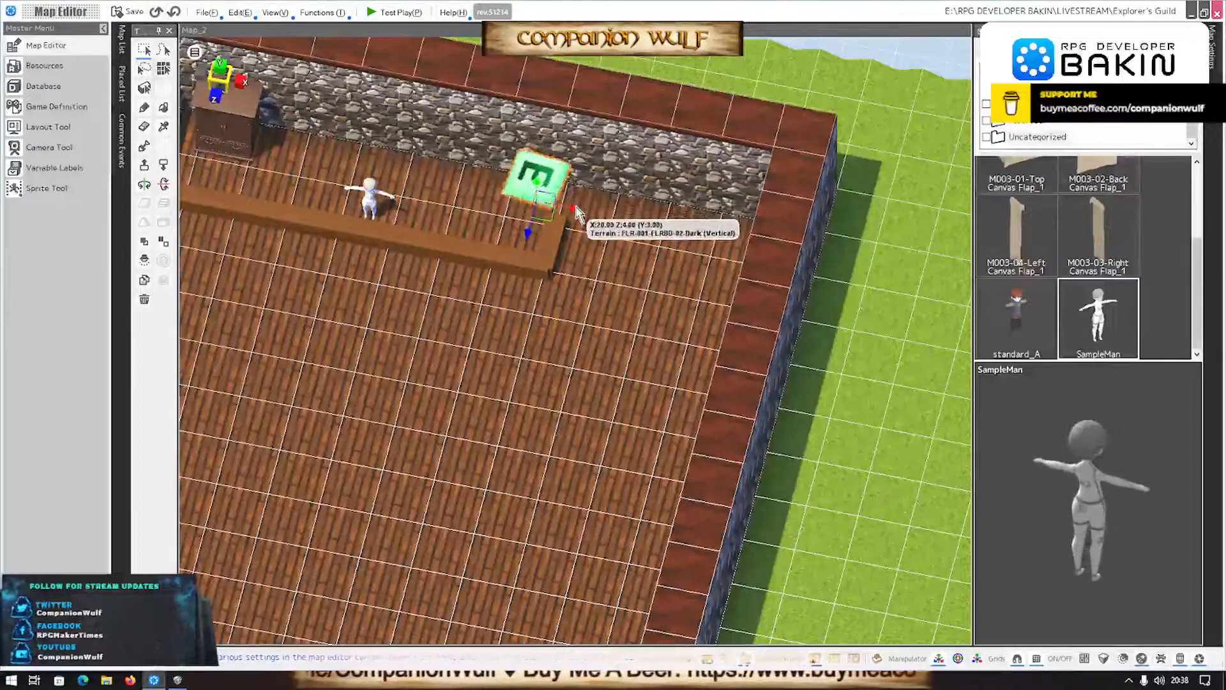
click(544, 190)
drag(577, 217, 607, 214)
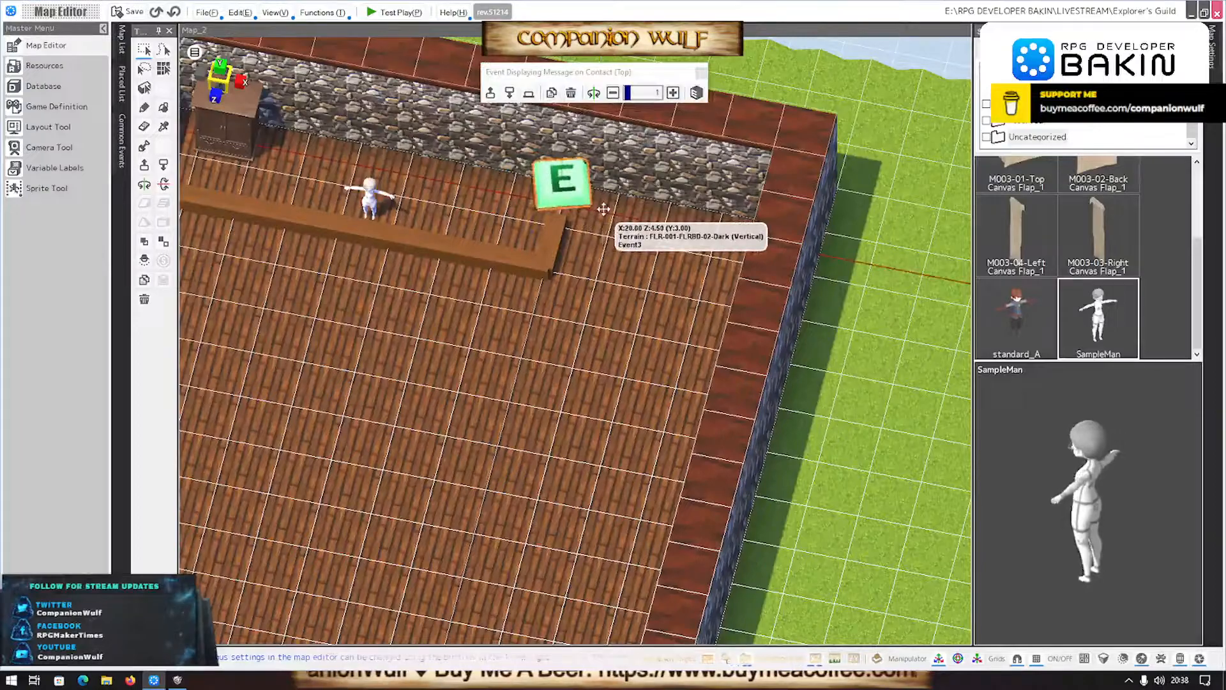
- Convert the "Please do not come behind the counter!" message event to a custom event and accept it in the Event Editor
double_click(558, 170)
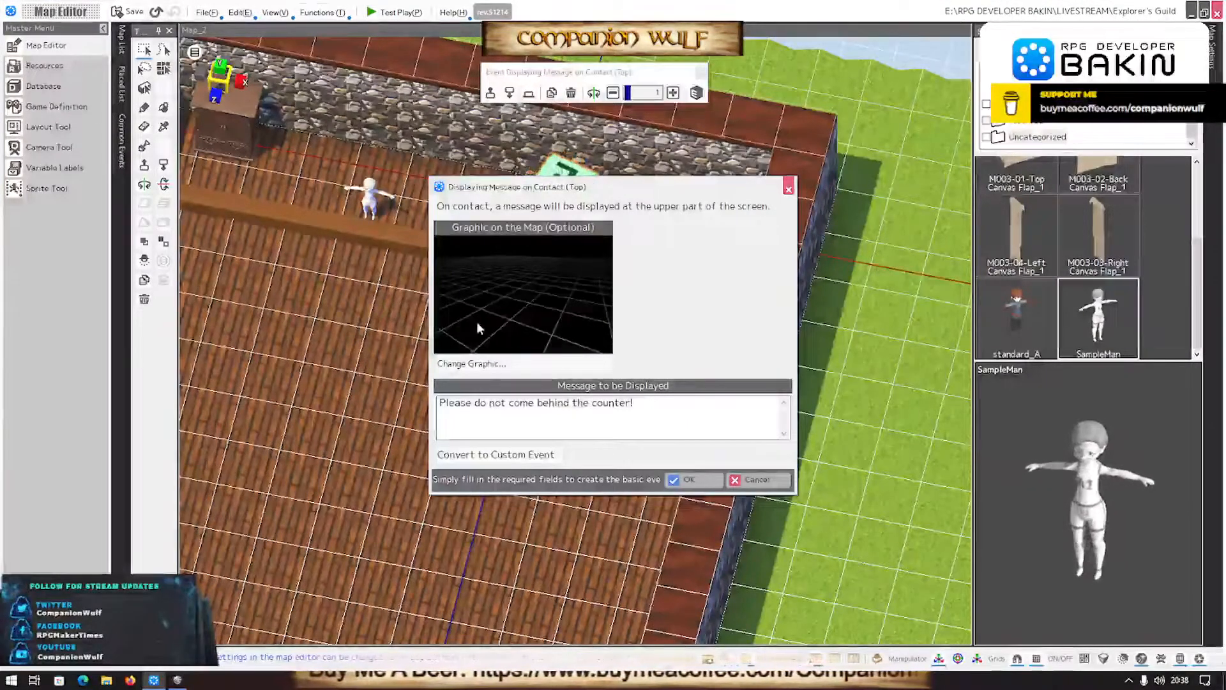
click(518, 454)
click(657, 394)
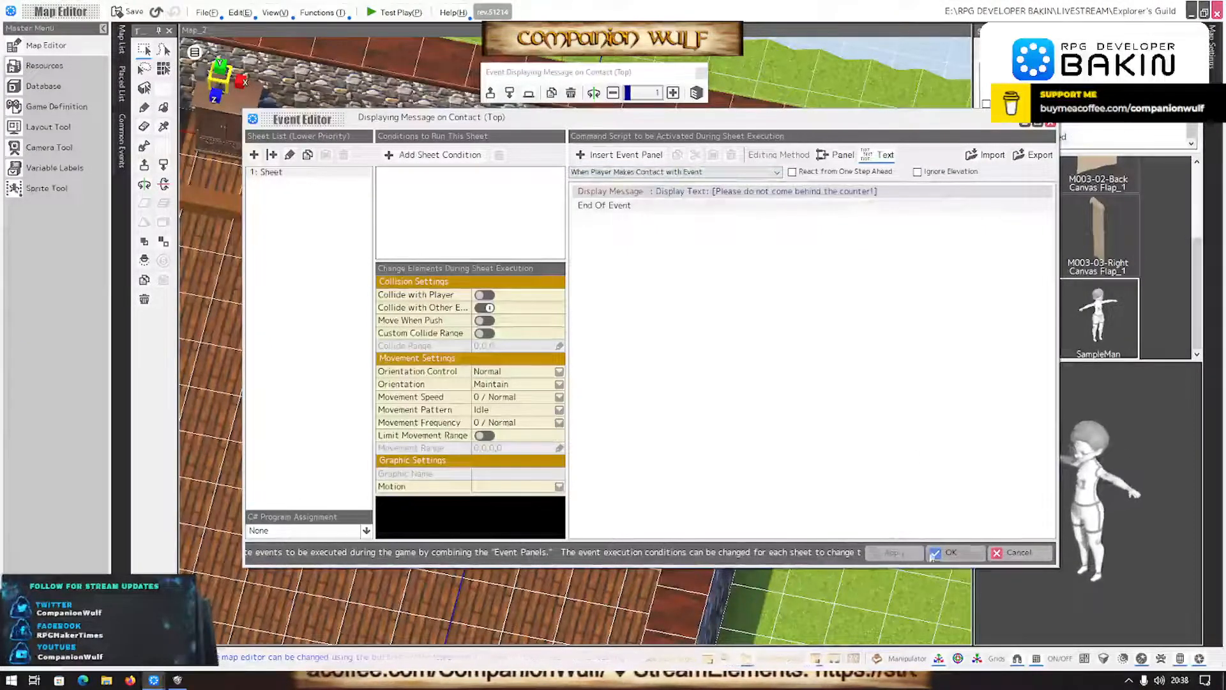
click(945, 552)
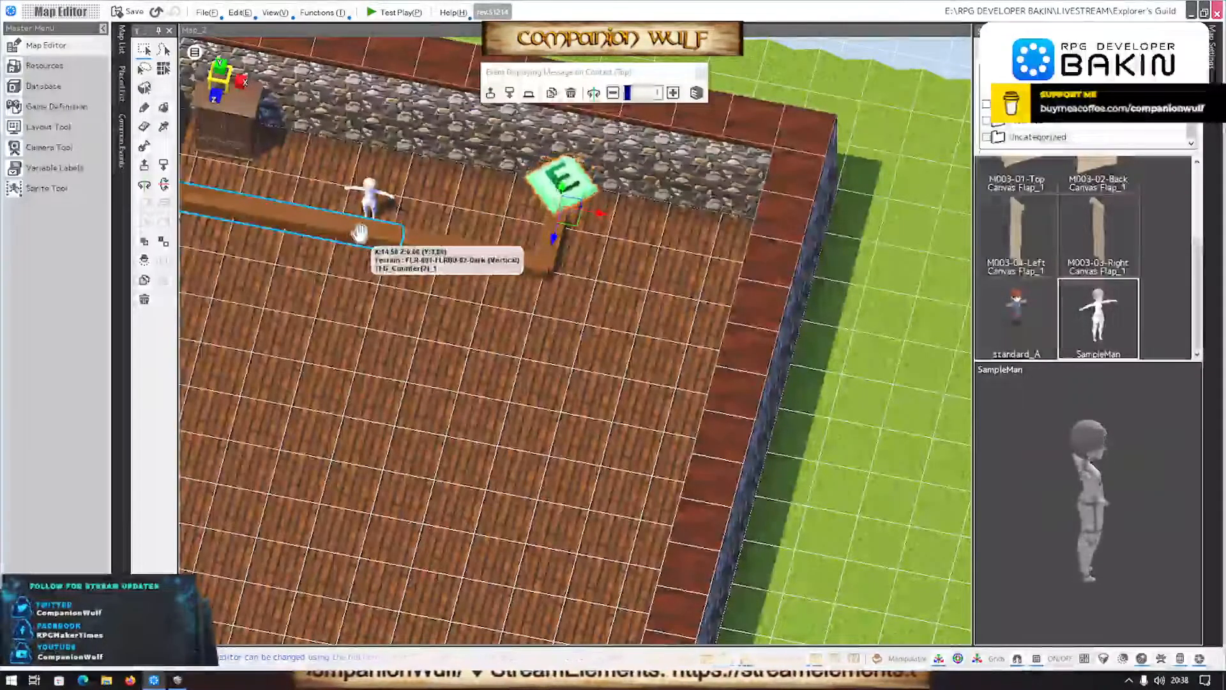
- Place a fully customizable Custom Event on the SampleMan behind the counter
click(396, 12)
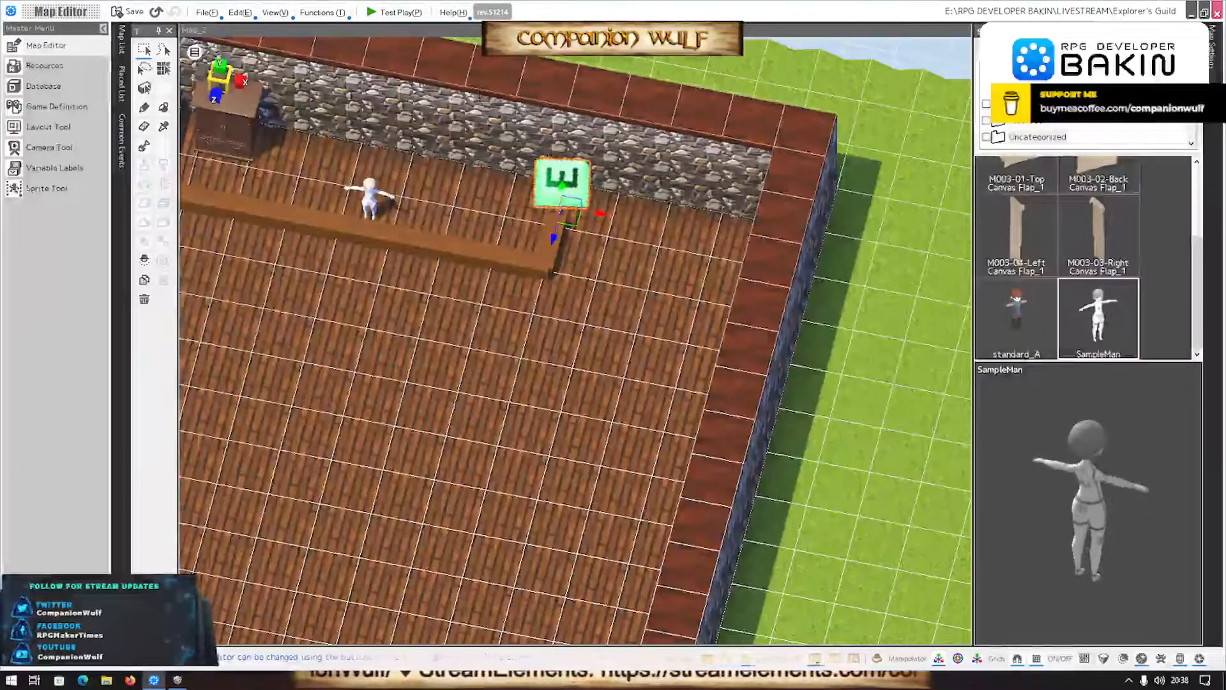
click(1079, 54)
click(1063, 179)
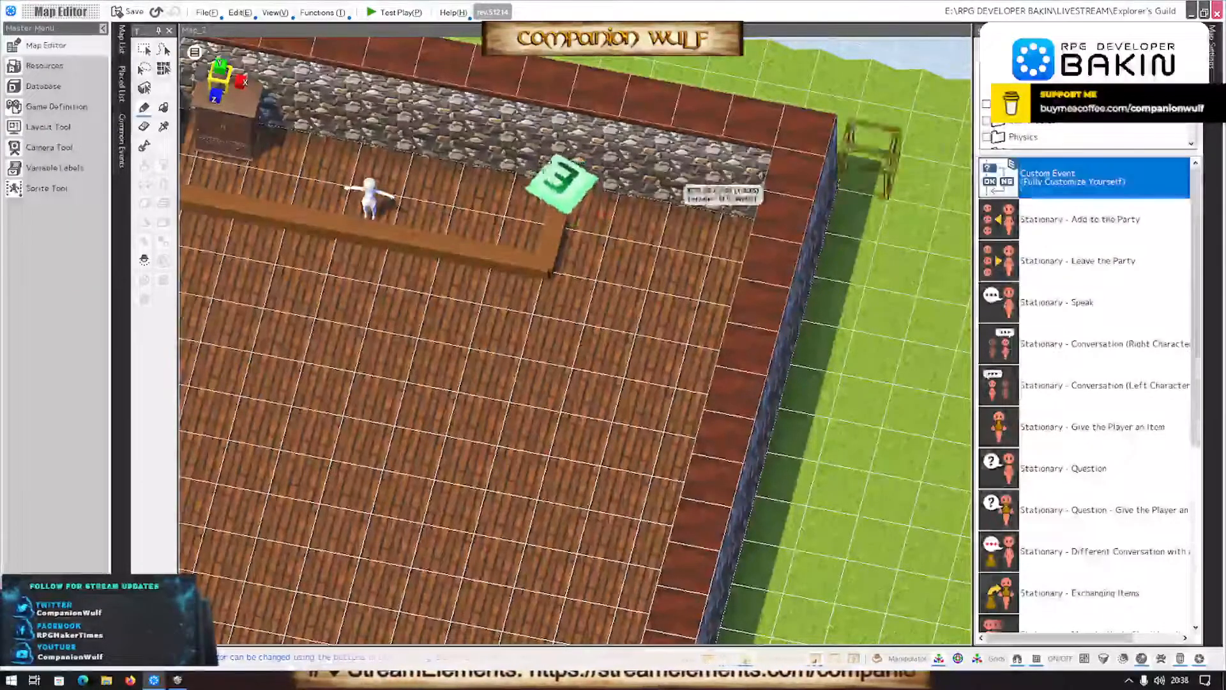
click(369, 219)
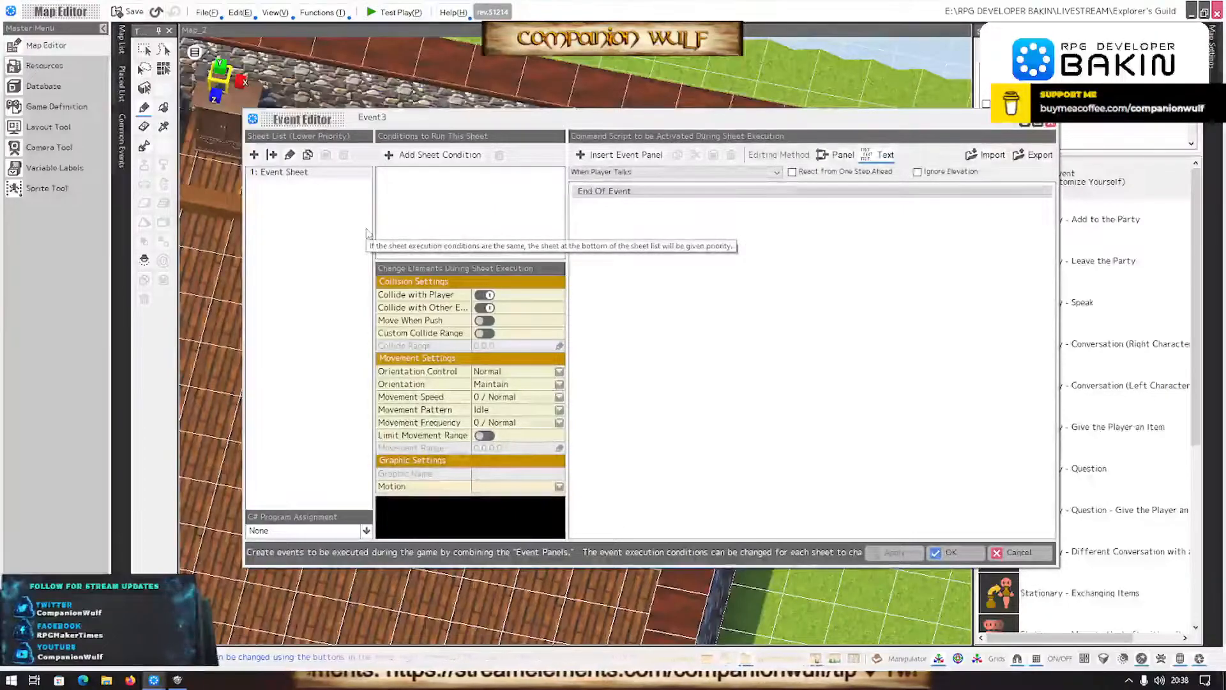
- Switch to SMILE GAME BUILDER, examine the placed Behind the Counter and Guild Master events, and return to Bakin's Event Editor
click(178, 680)
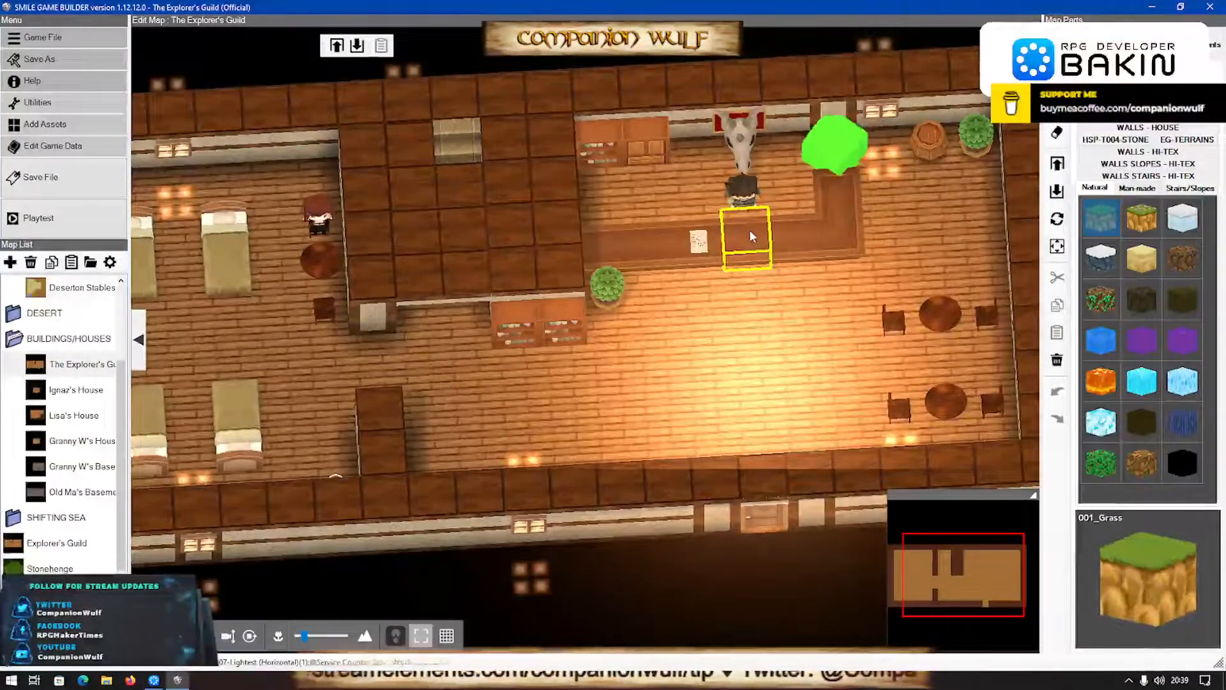
click(1198, 44)
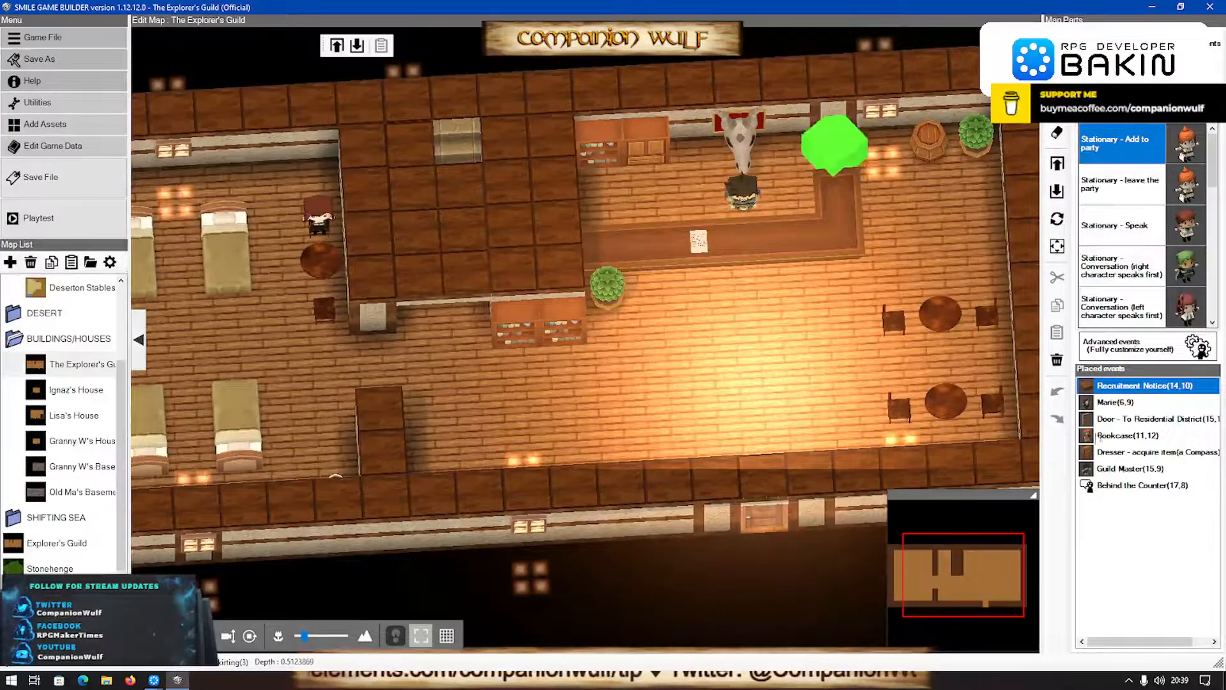
click(1117, 486)
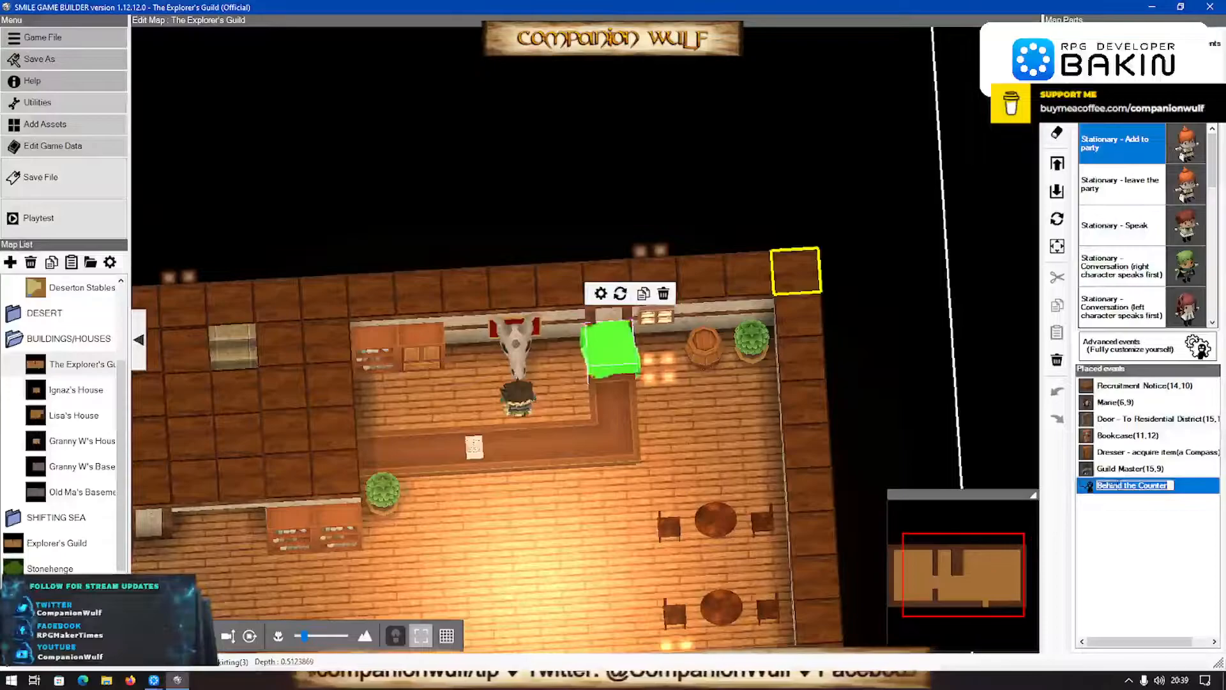
click(1095, 469)
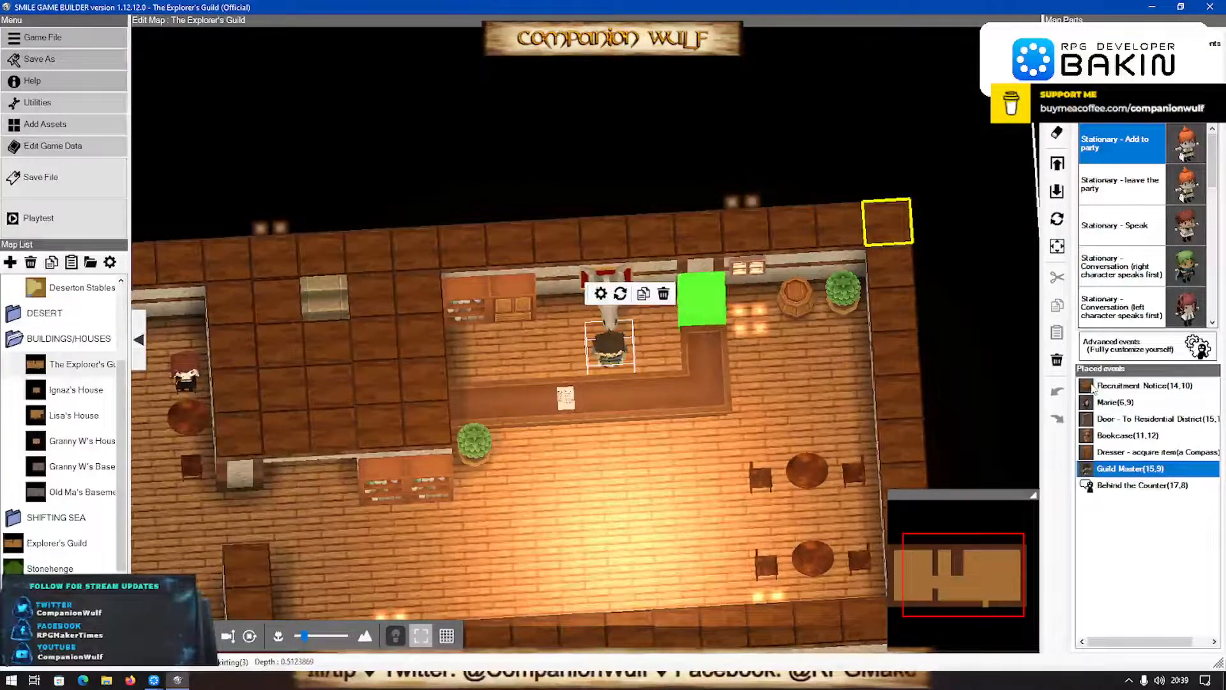
double_click(1088, 471)
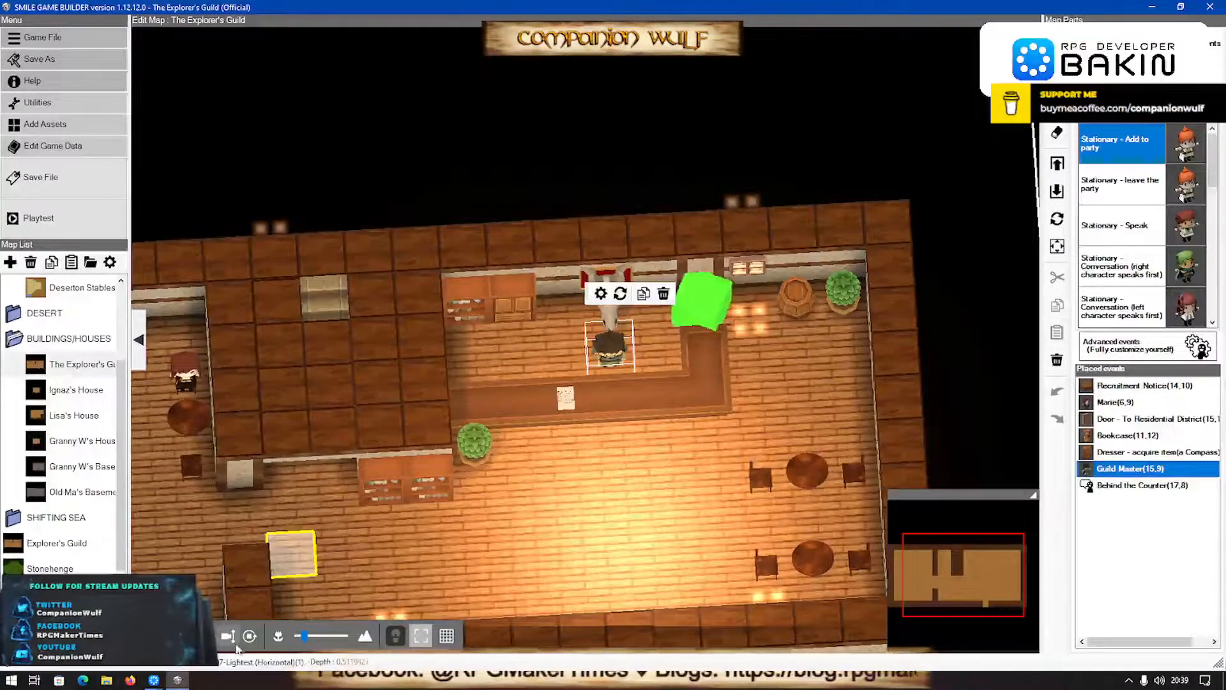
click(159, 678)
click(217, 634)
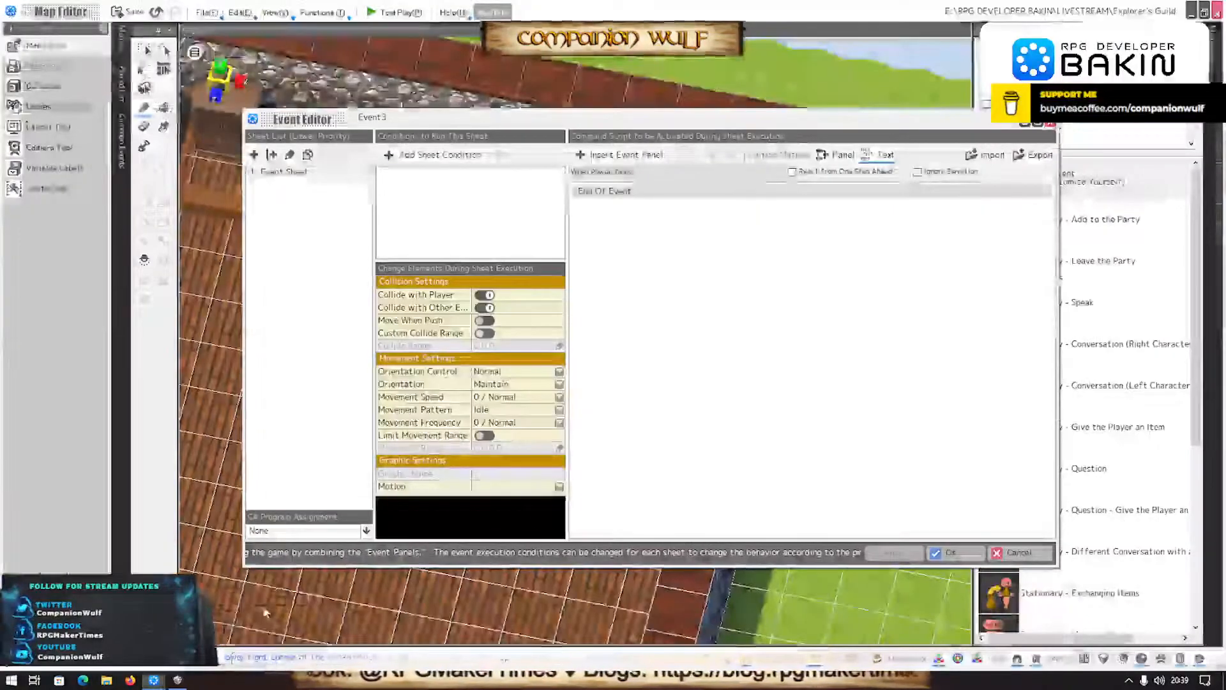
- Review the new event's start conditions, keeping When Player Talks, and look through the available event commands
click(606, 173)
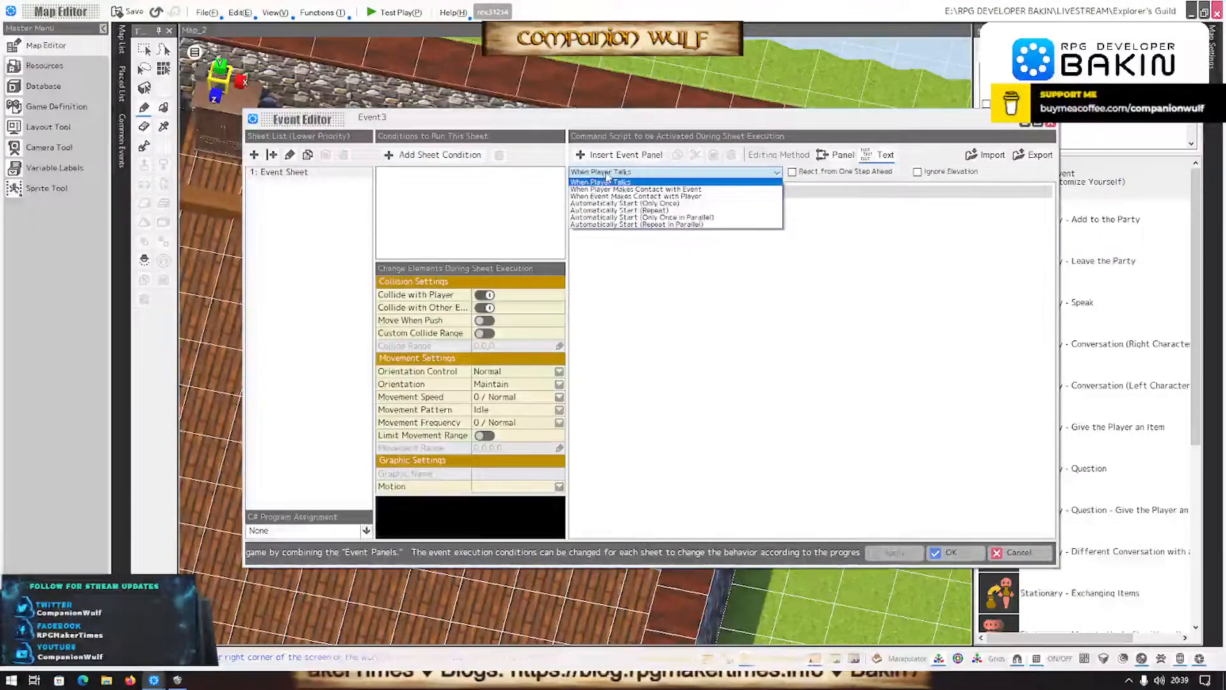
click(606, 181)
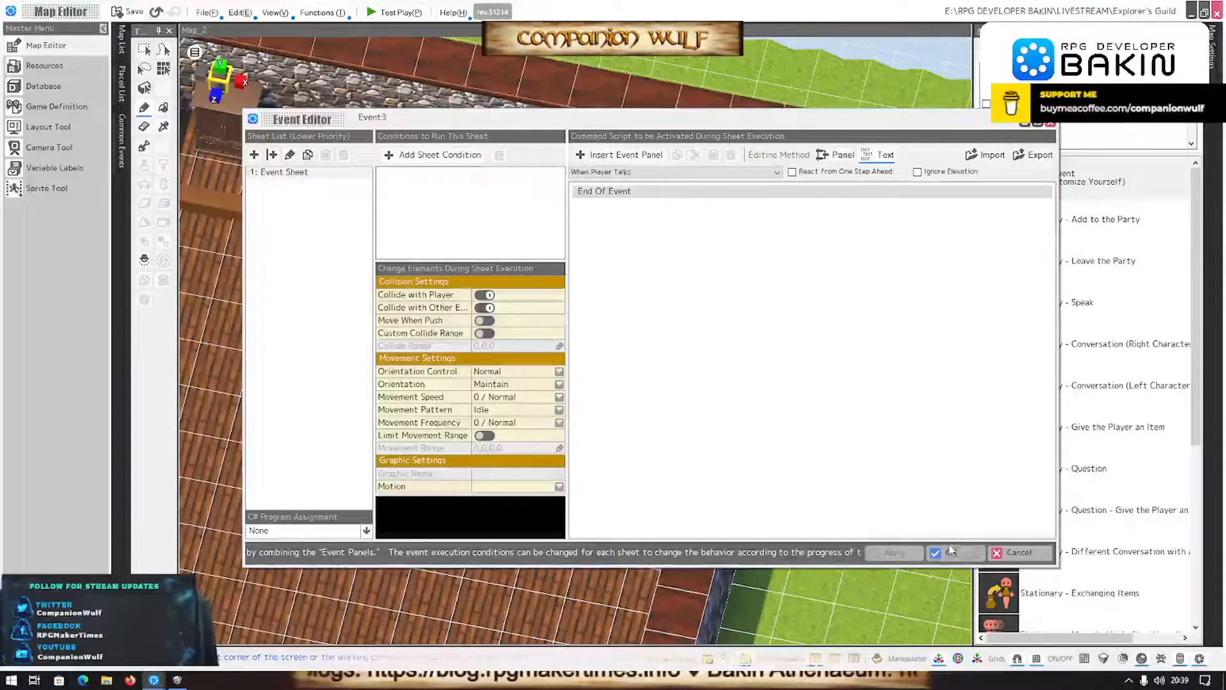
click(626, 198)
double_click(626, 202)
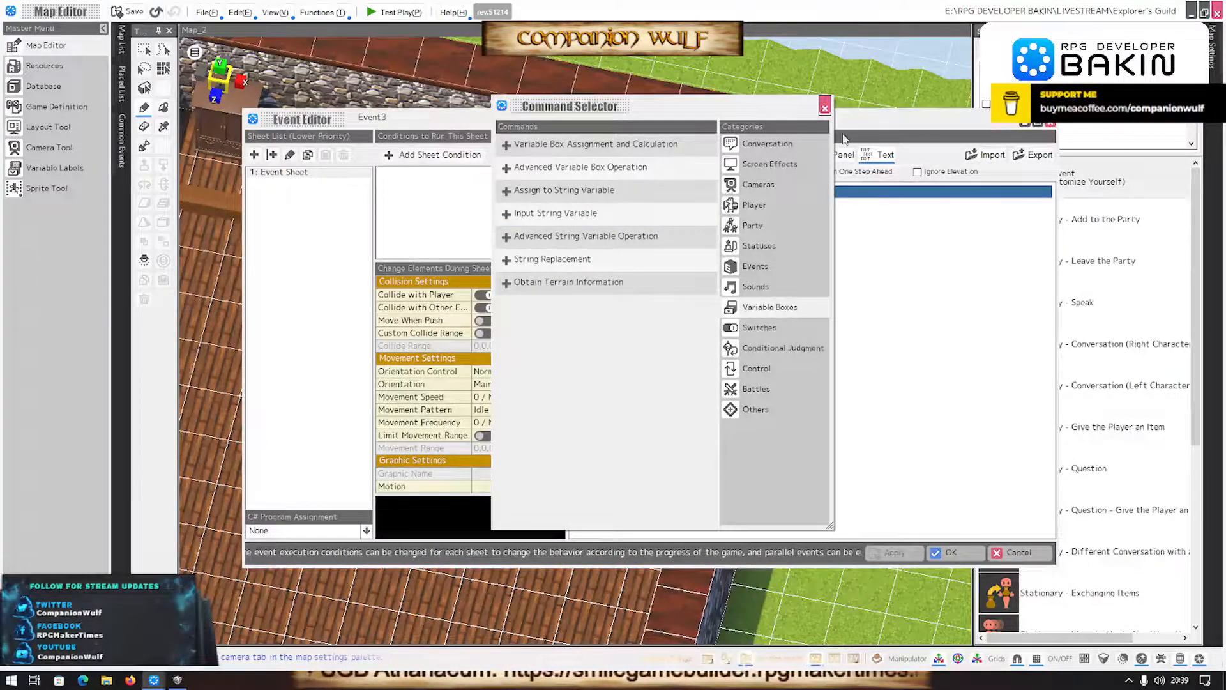
click(824, 107)
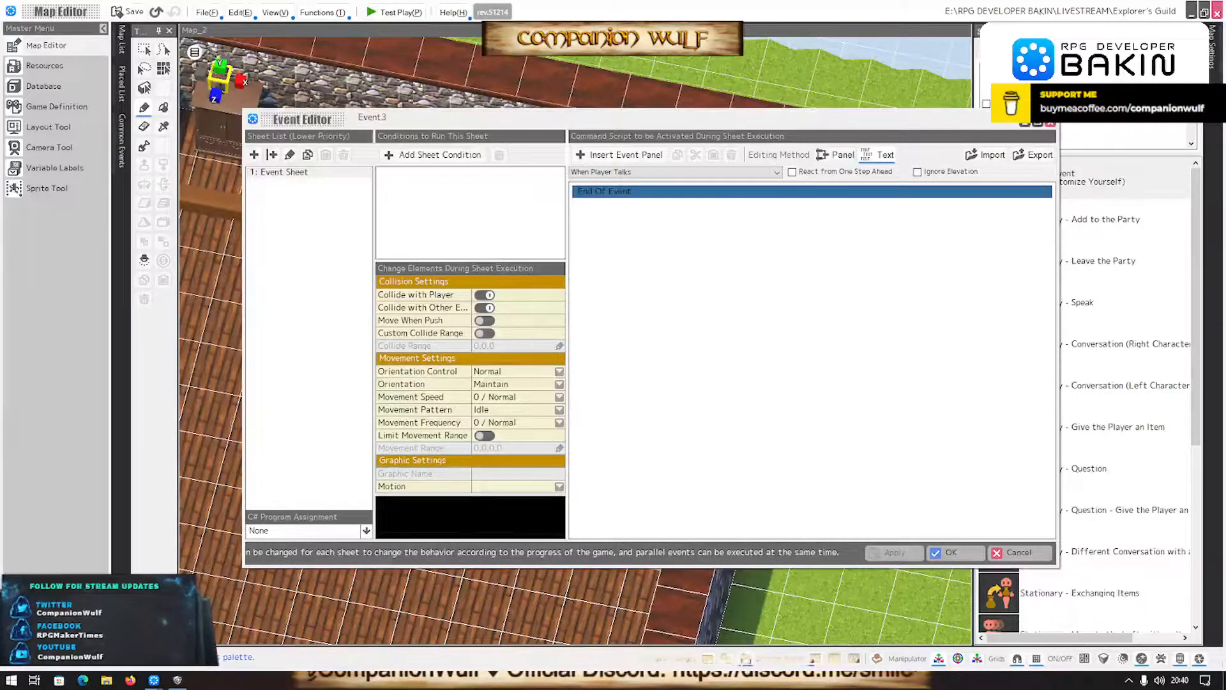
- Add a Display Message command reading "Welcome to the Explorer's Guild. Would you like to join?" with the window at the bottom
double_click(637, 333)
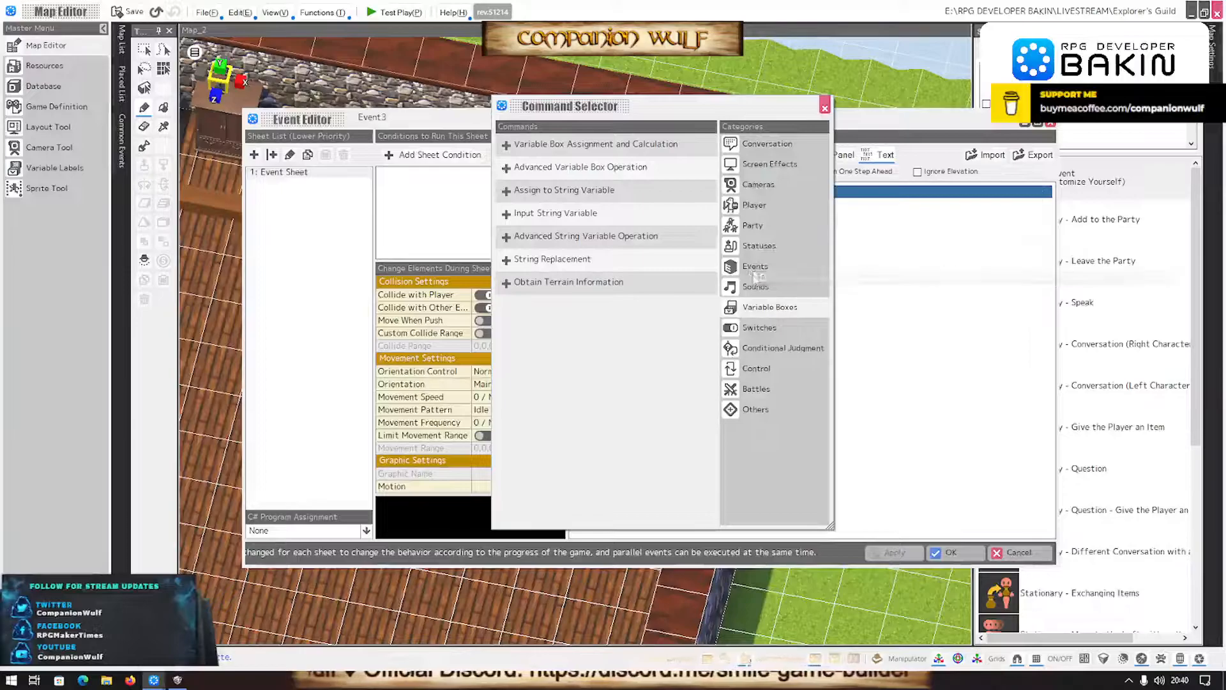
click(744, 143)
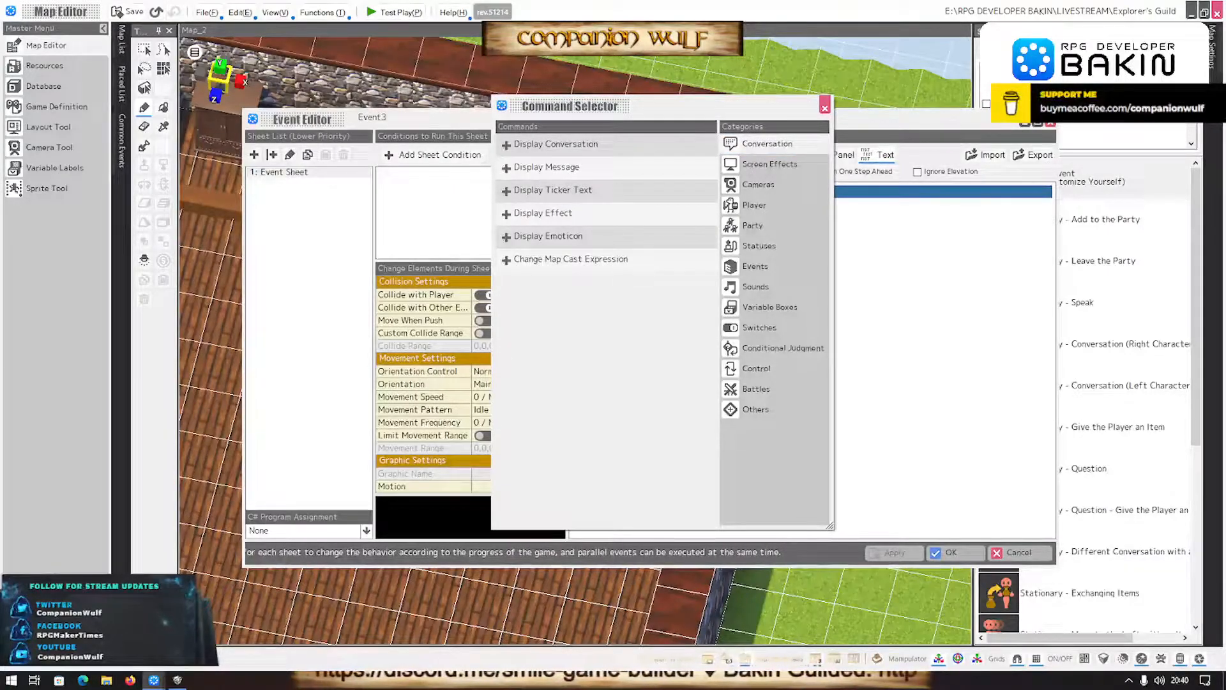
click(593, 169)
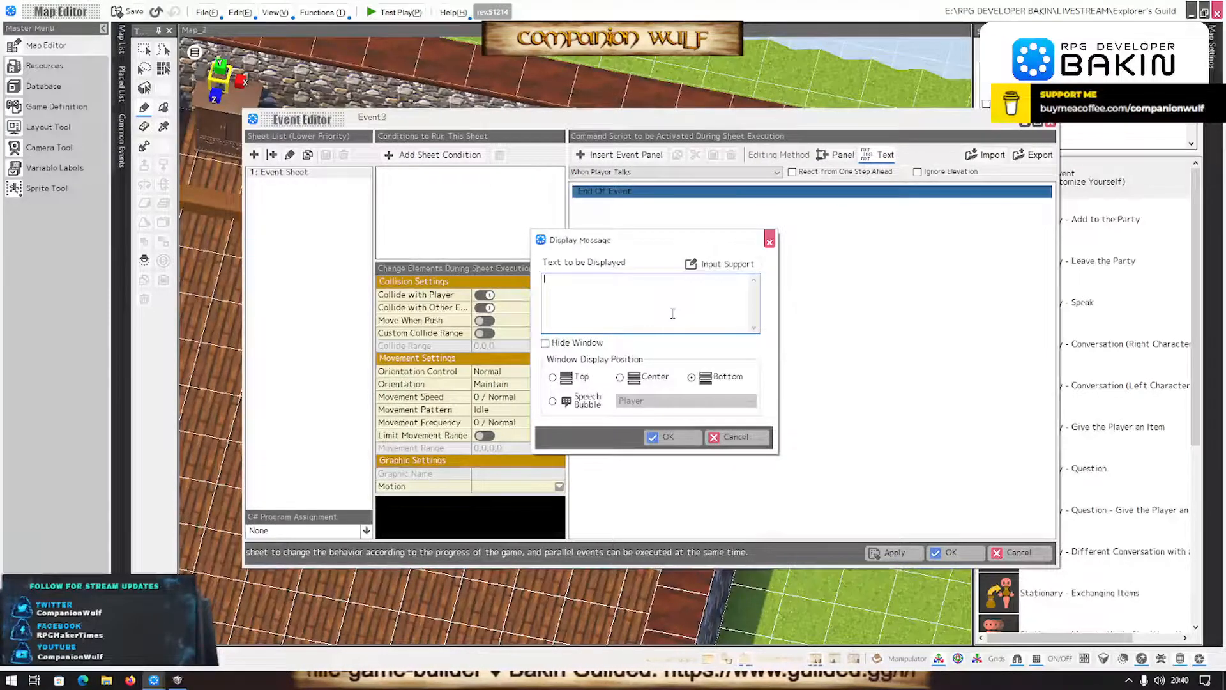
text(D)
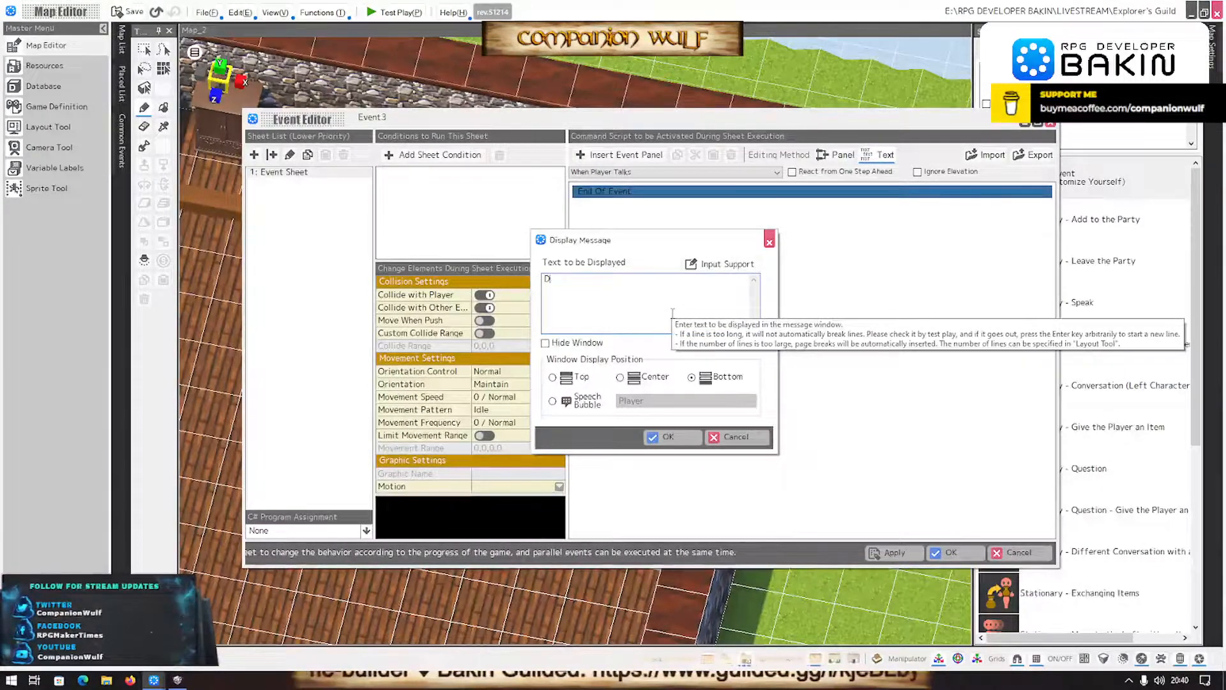
key(BackSpace)
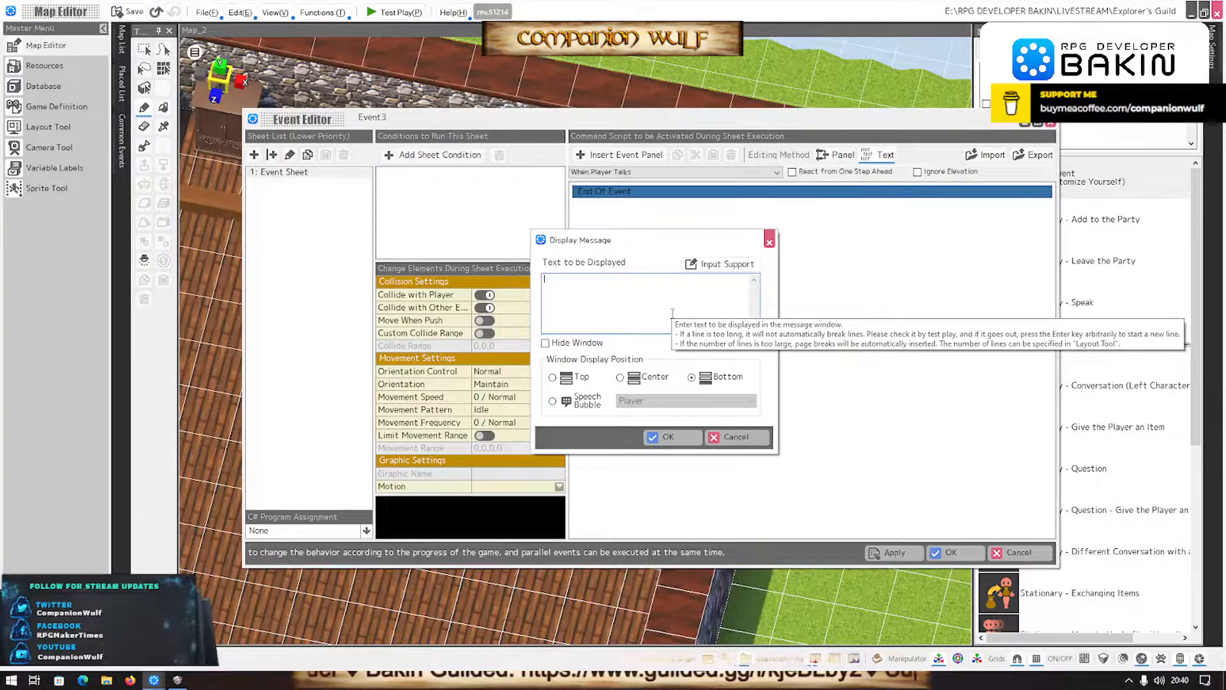
text(Welcome t)
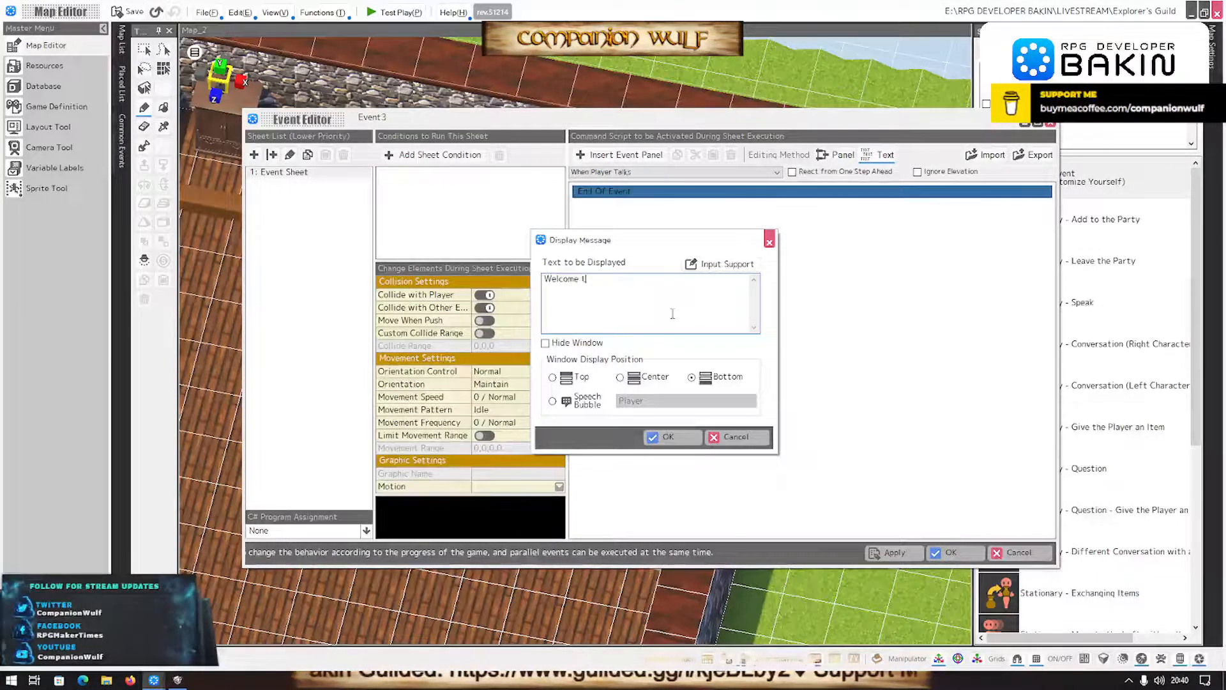
text(o the Exp)
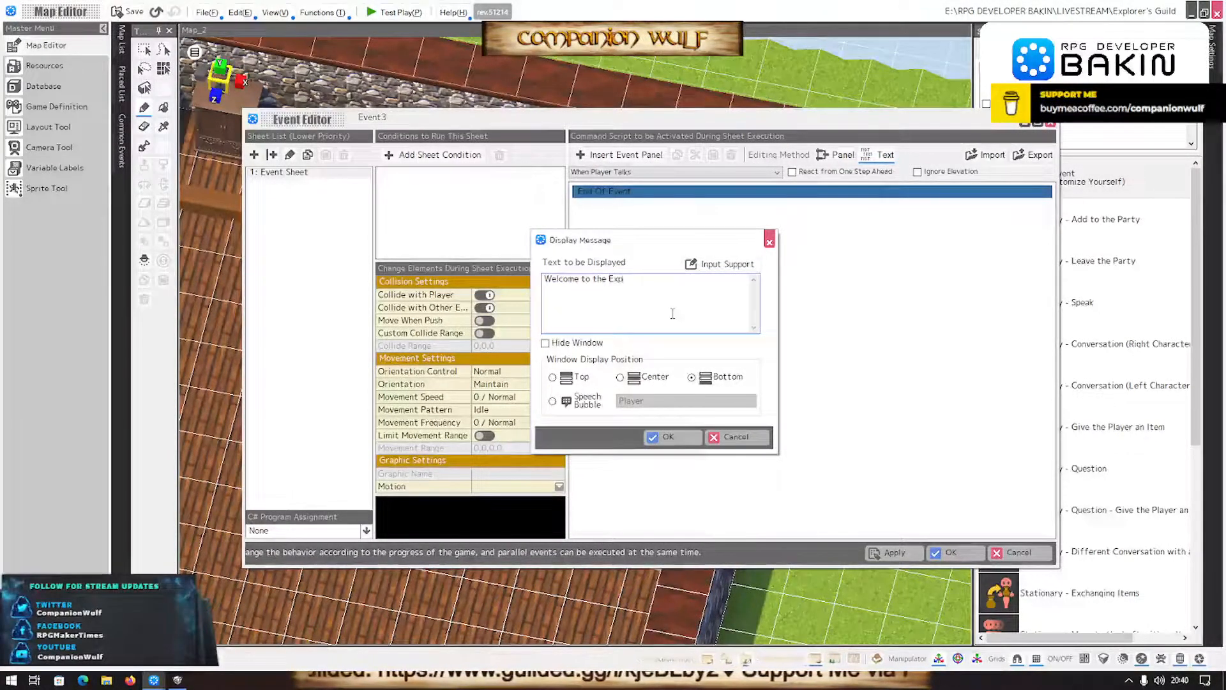
text(lorer's Guild.)
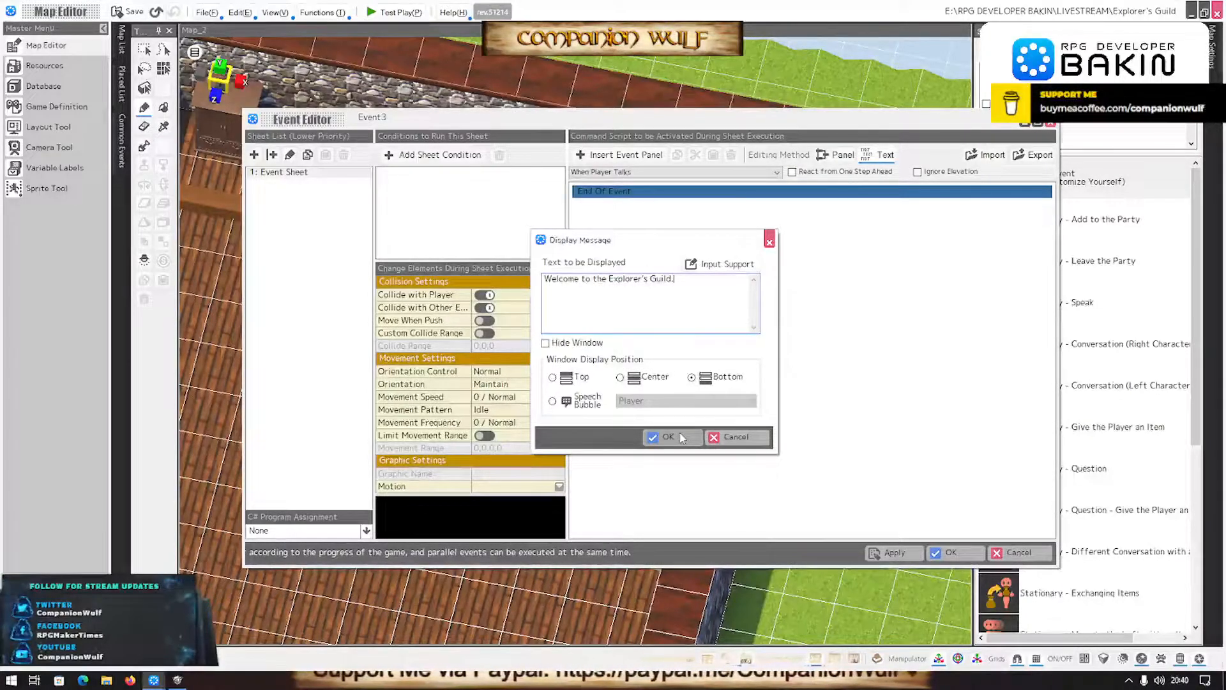
text(oul)
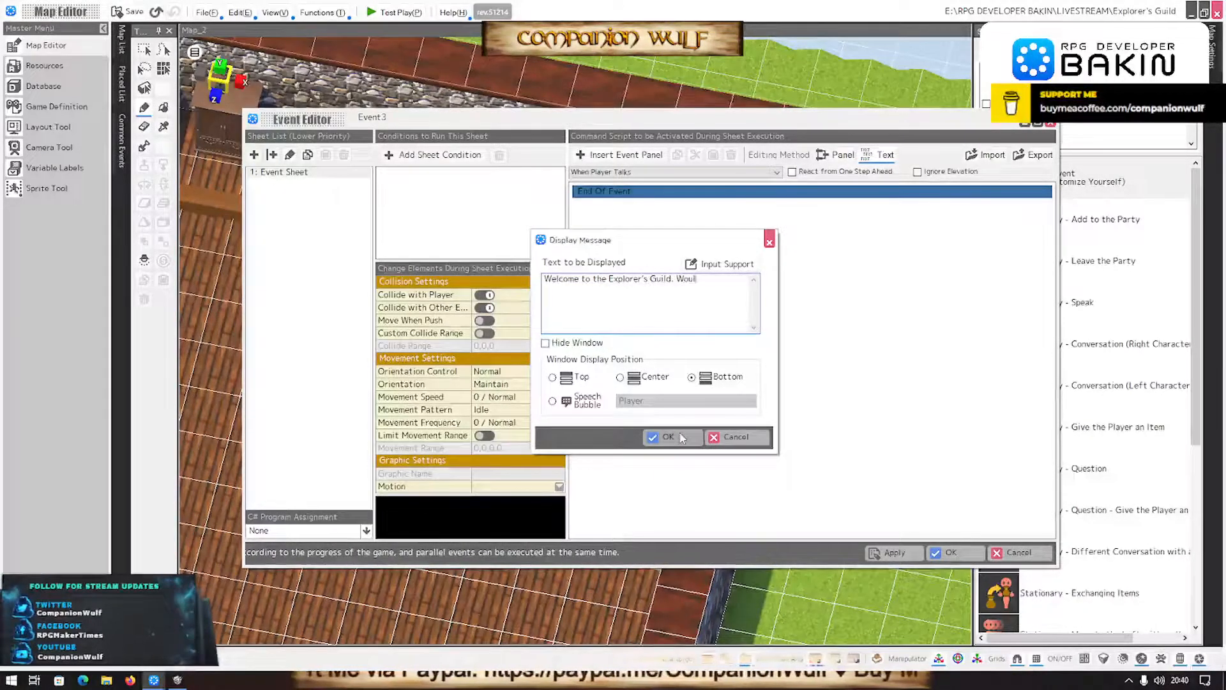
text(d you like to join?)
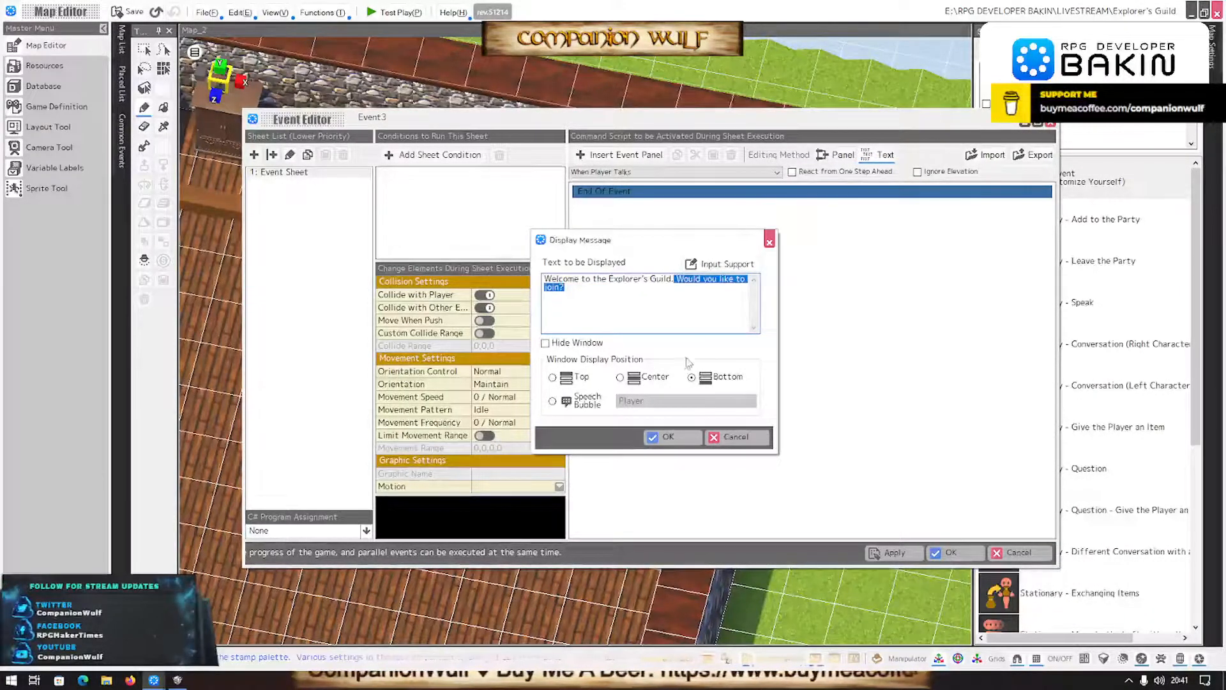
click(680, 447)
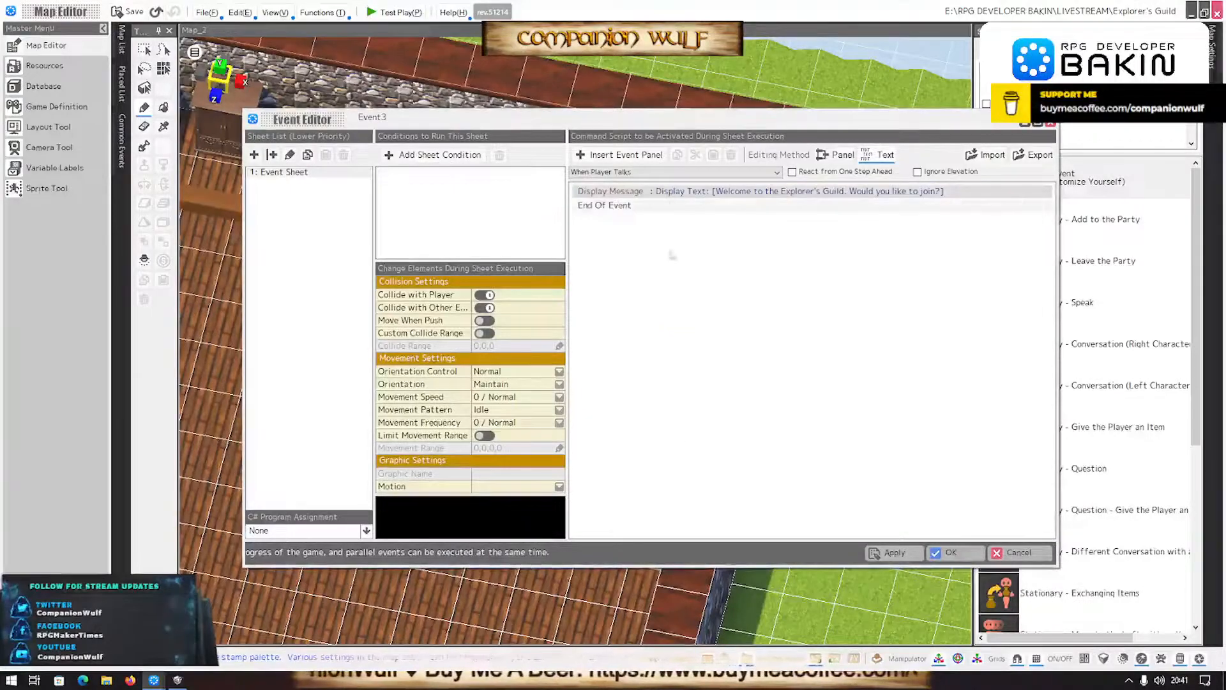
- Add a Select from Selection and Check Results command after the welcome message, with Yes and No choices positioned Right
double_click(665, 212)
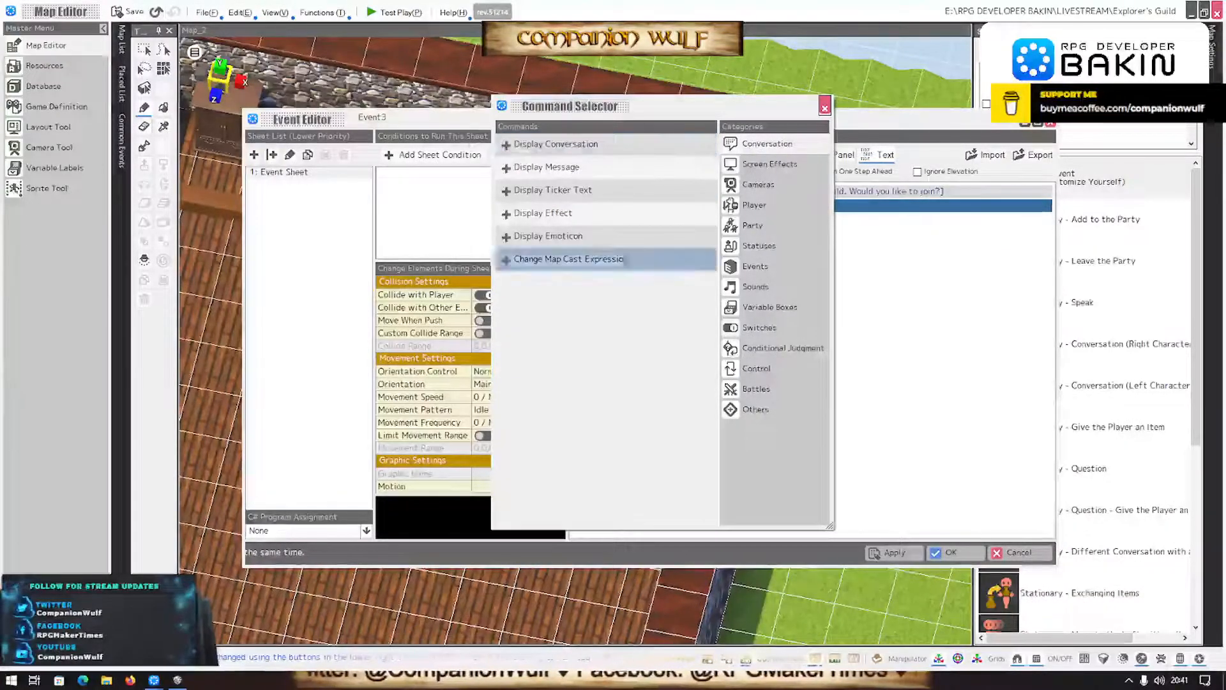
click(779, 348)
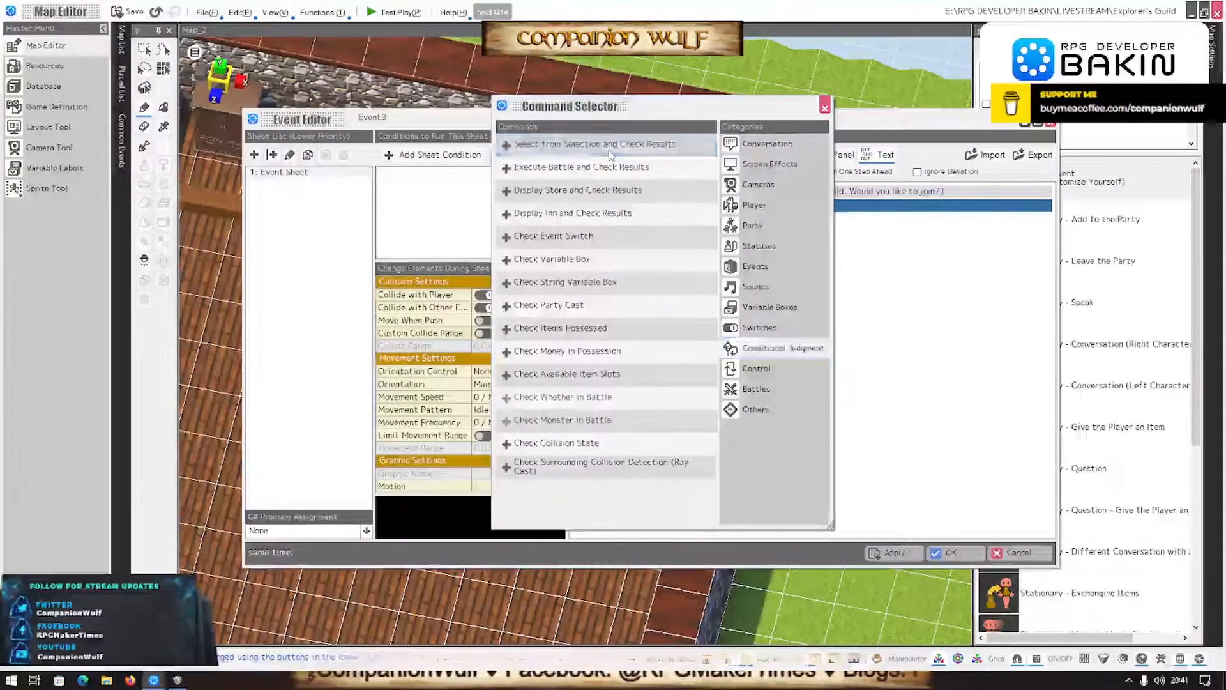
click(593, 144)
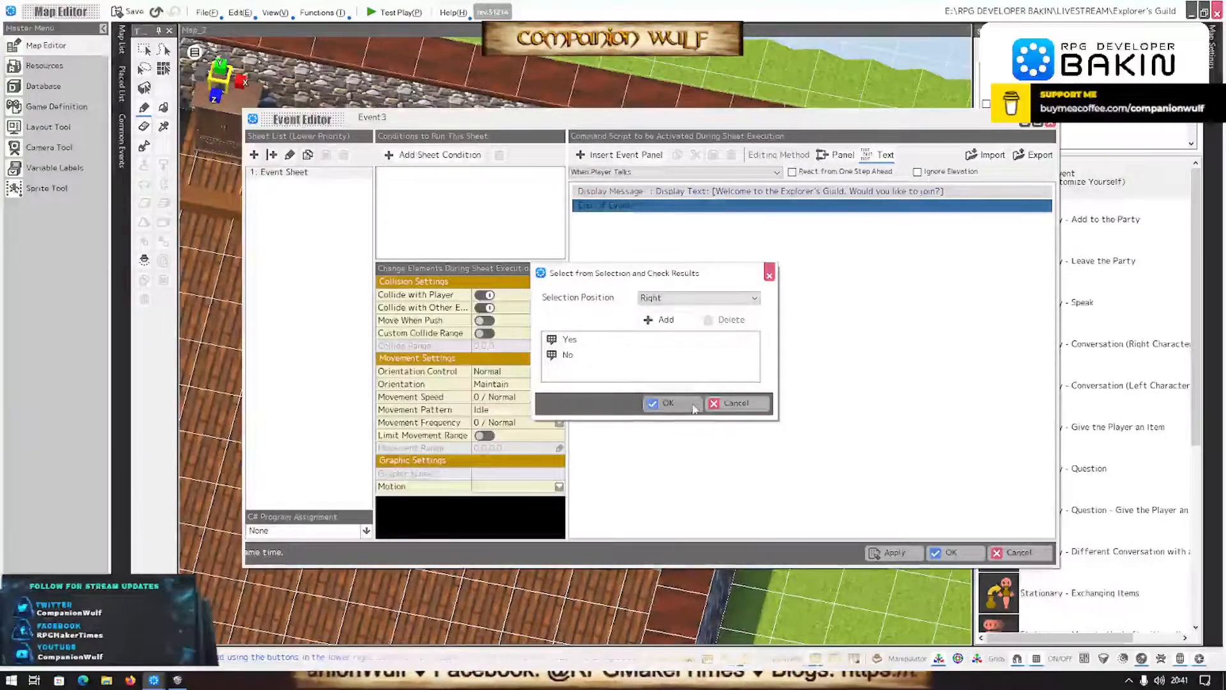
click(665, 403)
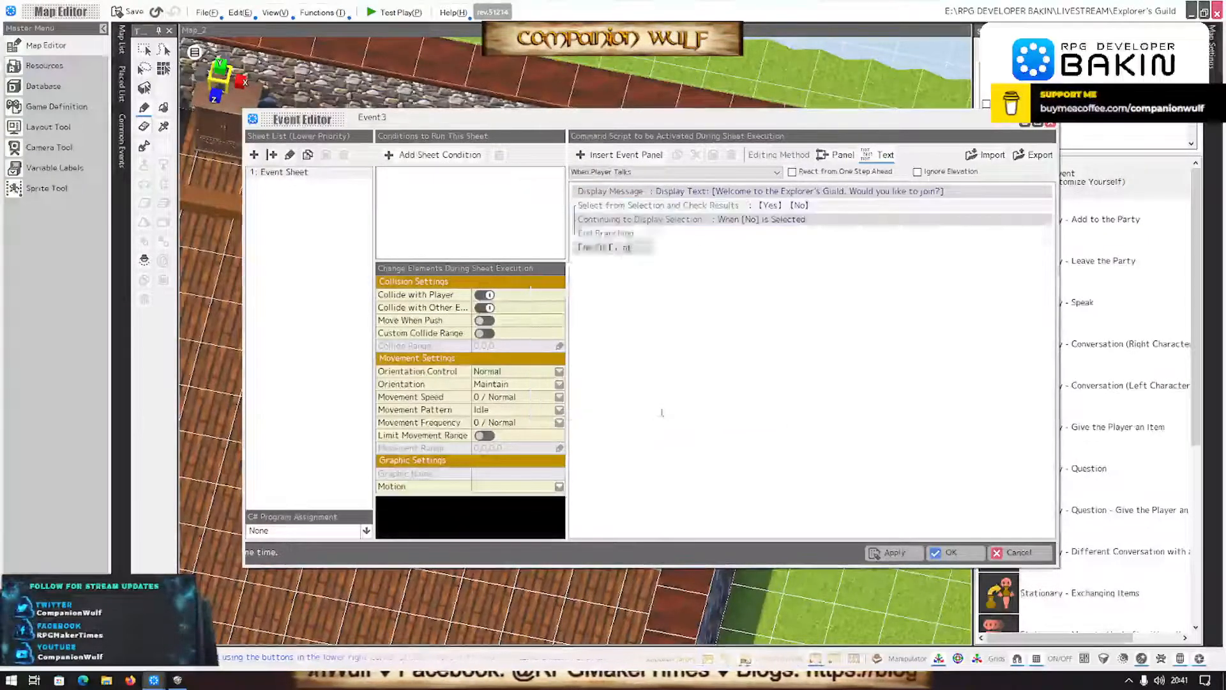
- Copy the welcome Display Message command into the Yes branch of the selection
click(626, 221)
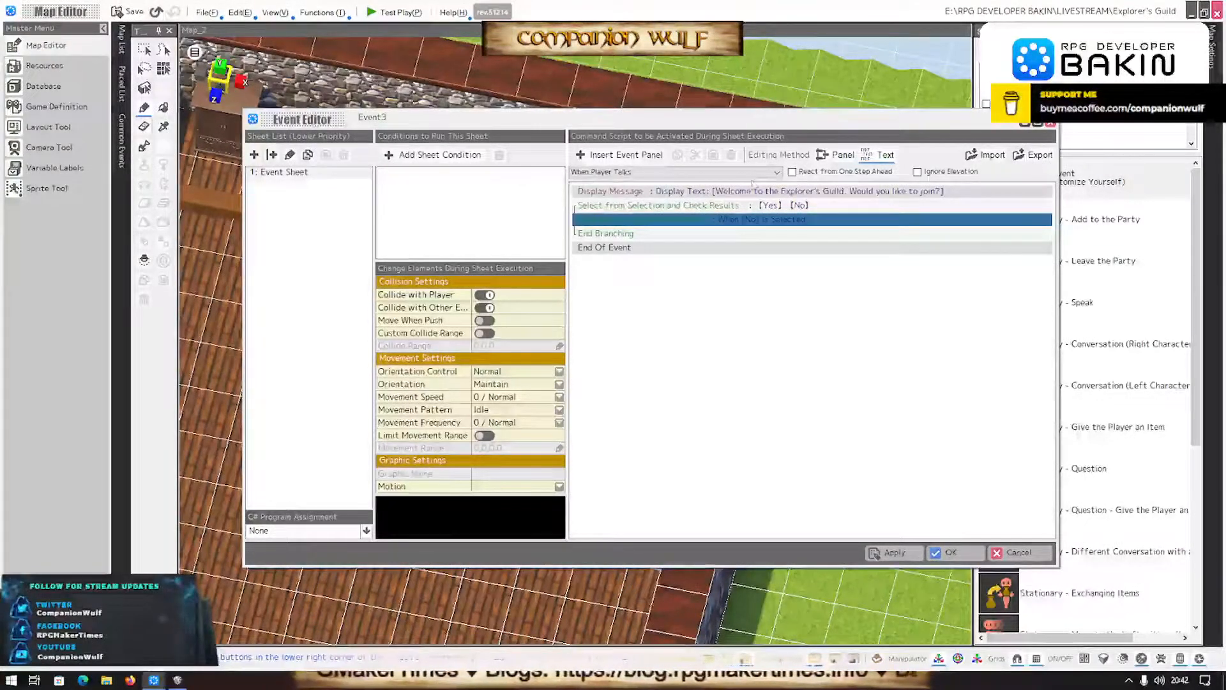
click(739, 193)
click(678, 154)
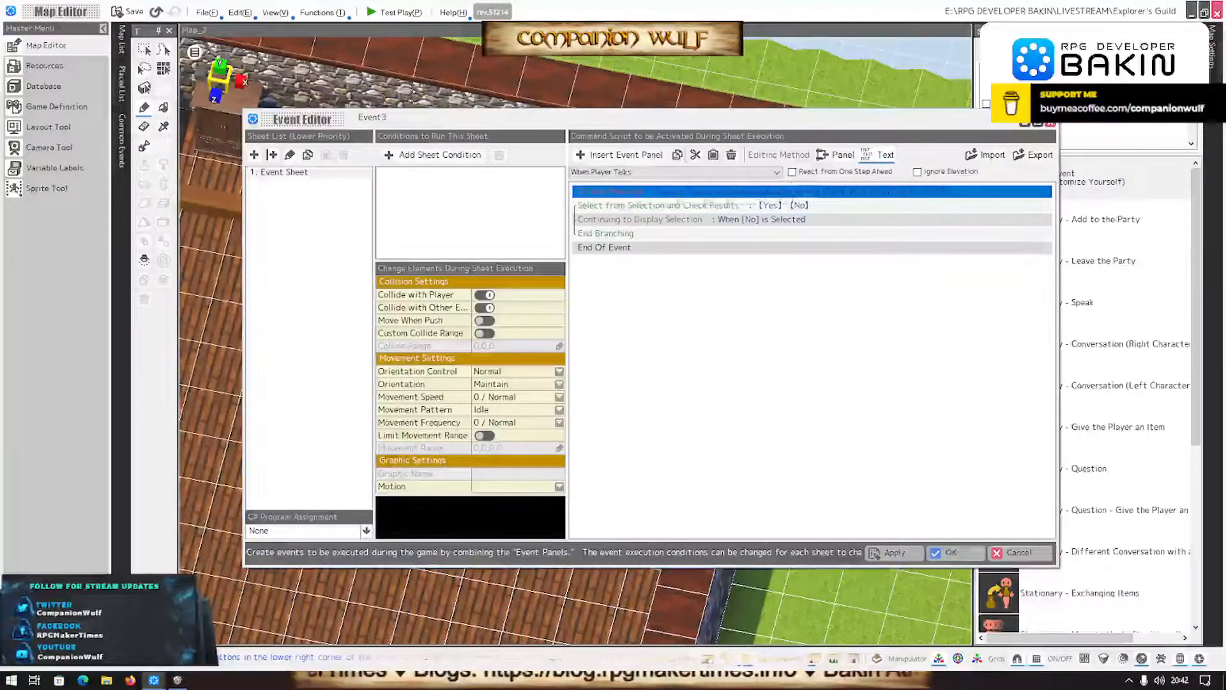
click(664, 220)
click(713, 155)
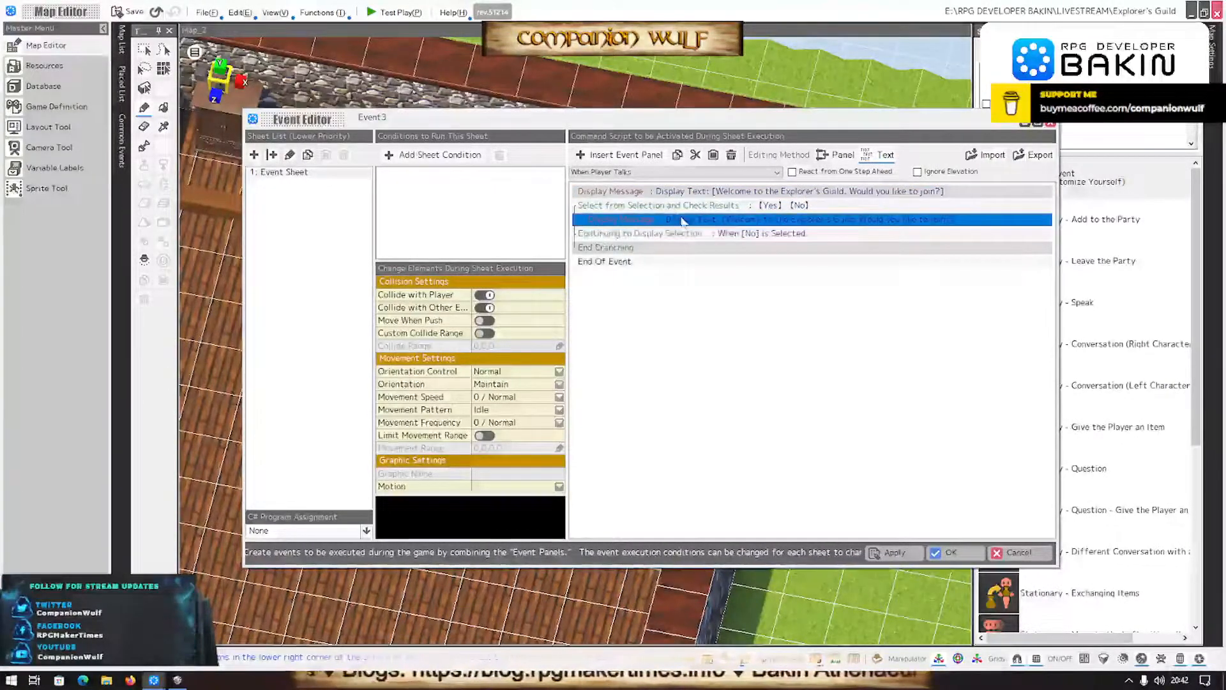
- Replace the Yes branch message's text with "It will cost 200 Gold to join. Interested?"
double_click(683, 220)
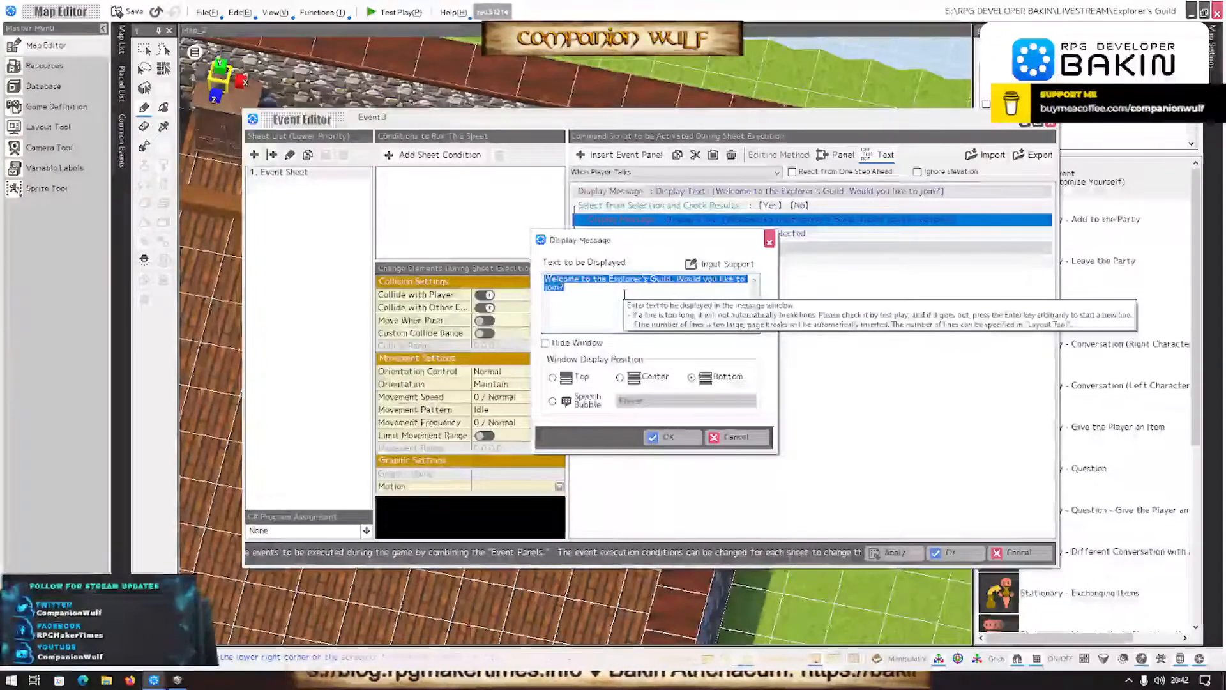
text(It')
text(will cost 200)
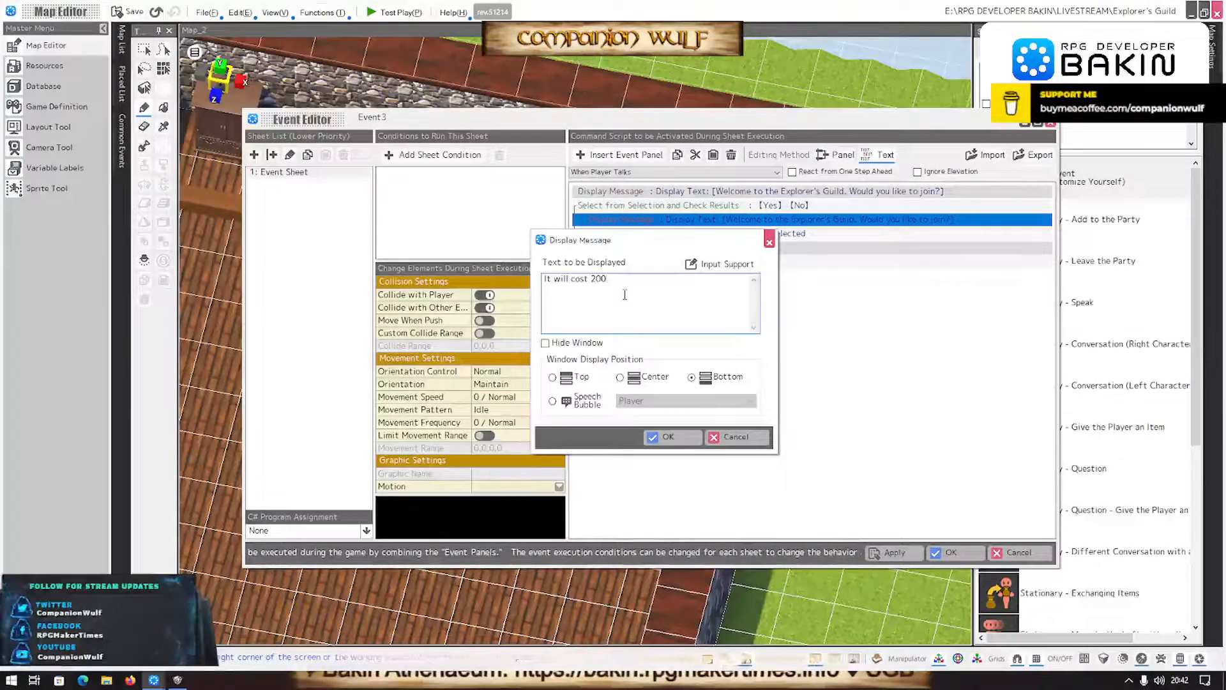
text(G)
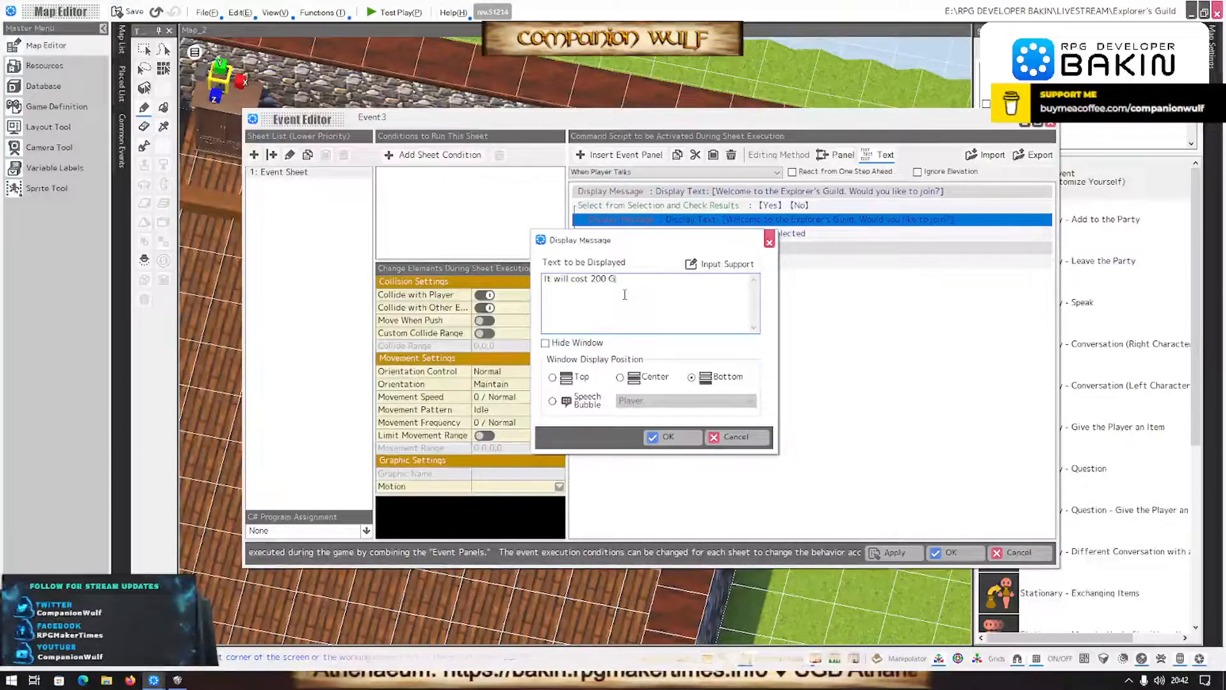
text(old to join.)
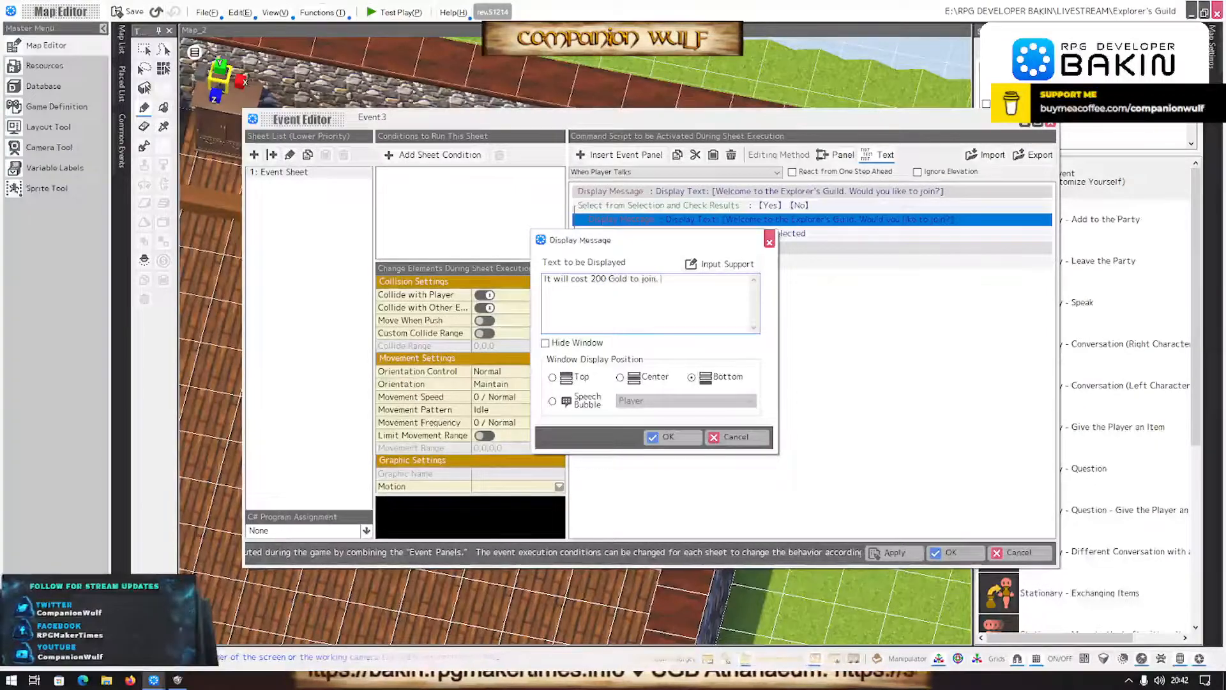
text( Interested?)
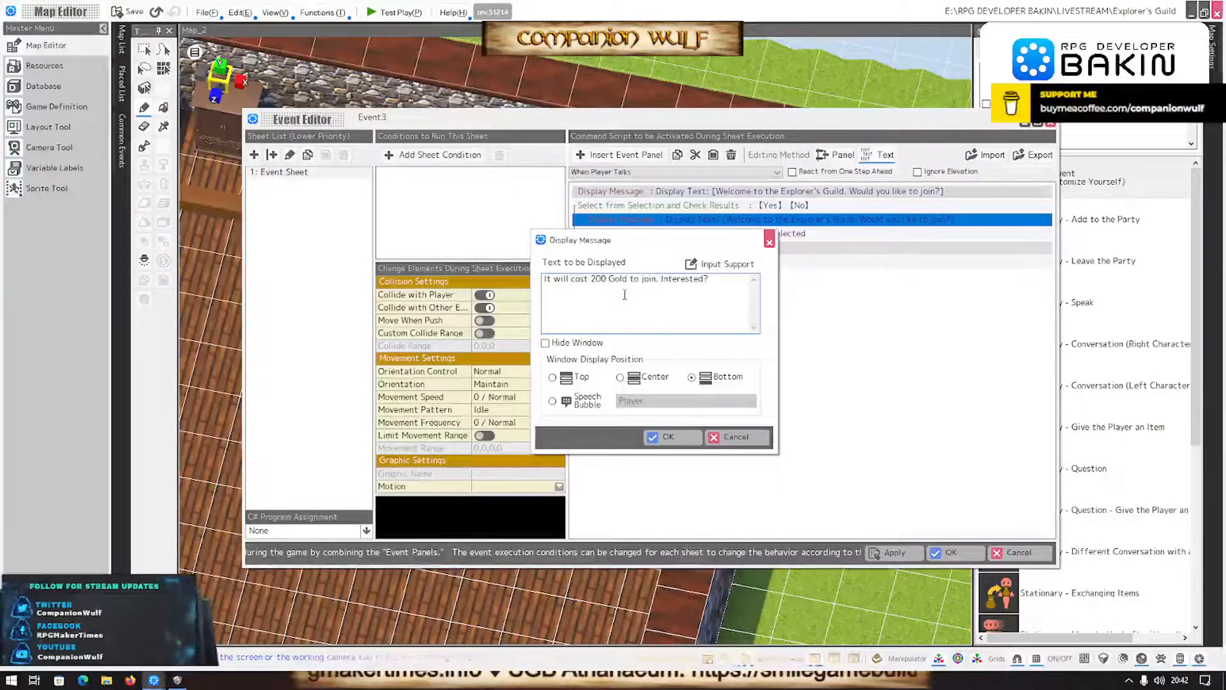
click(665, 437)
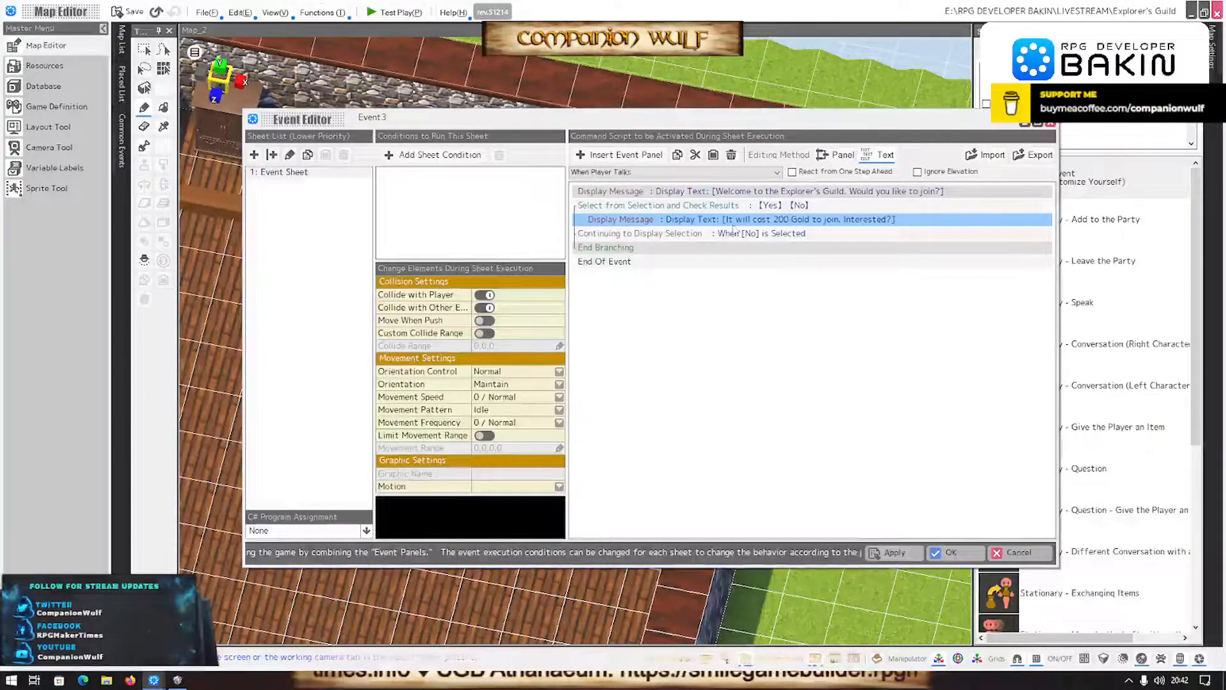
click(733, 231)
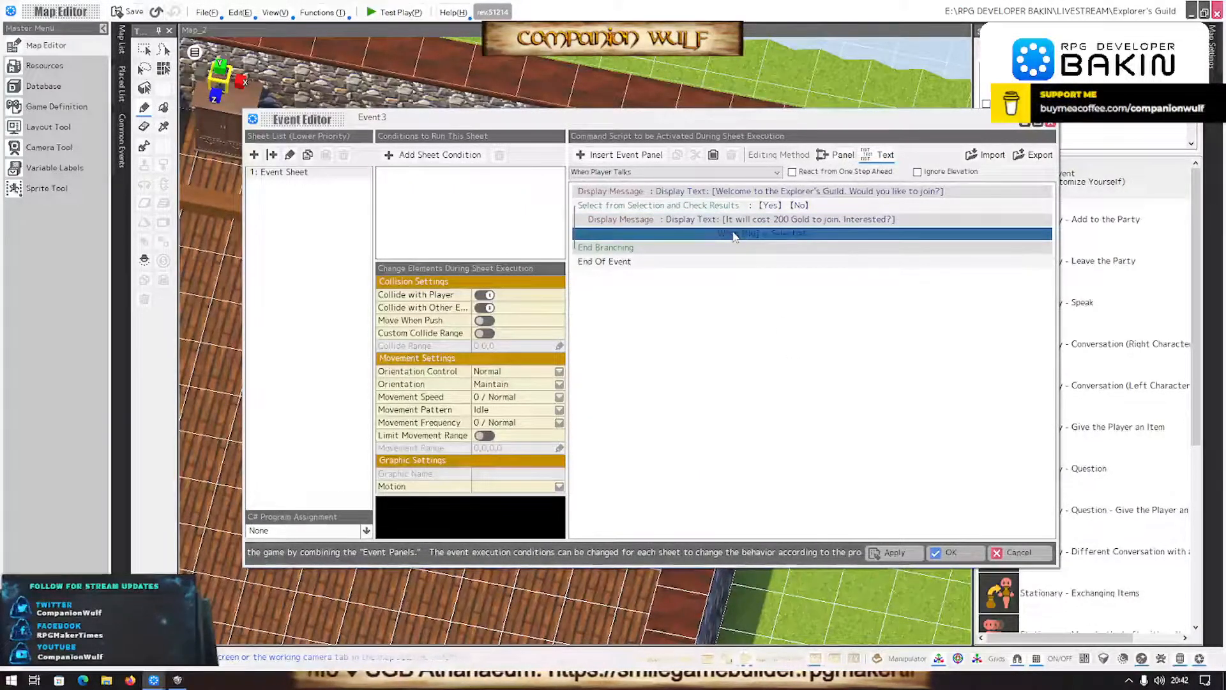
click(651, 158)
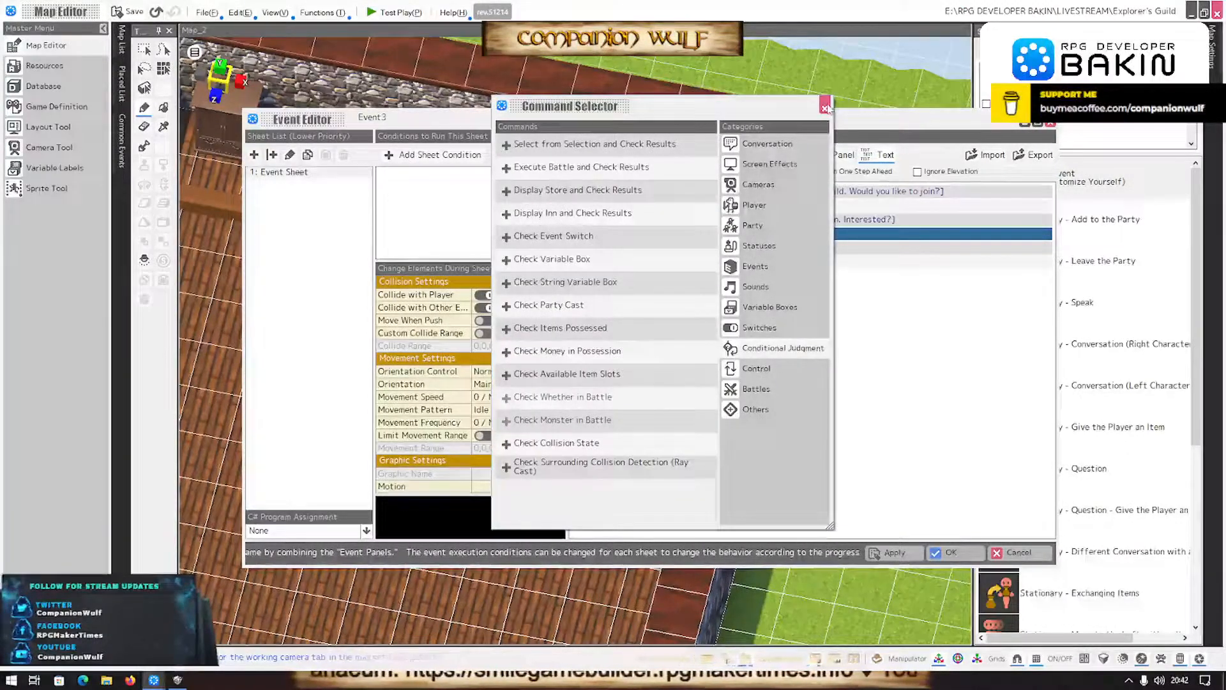
click(826, 107)
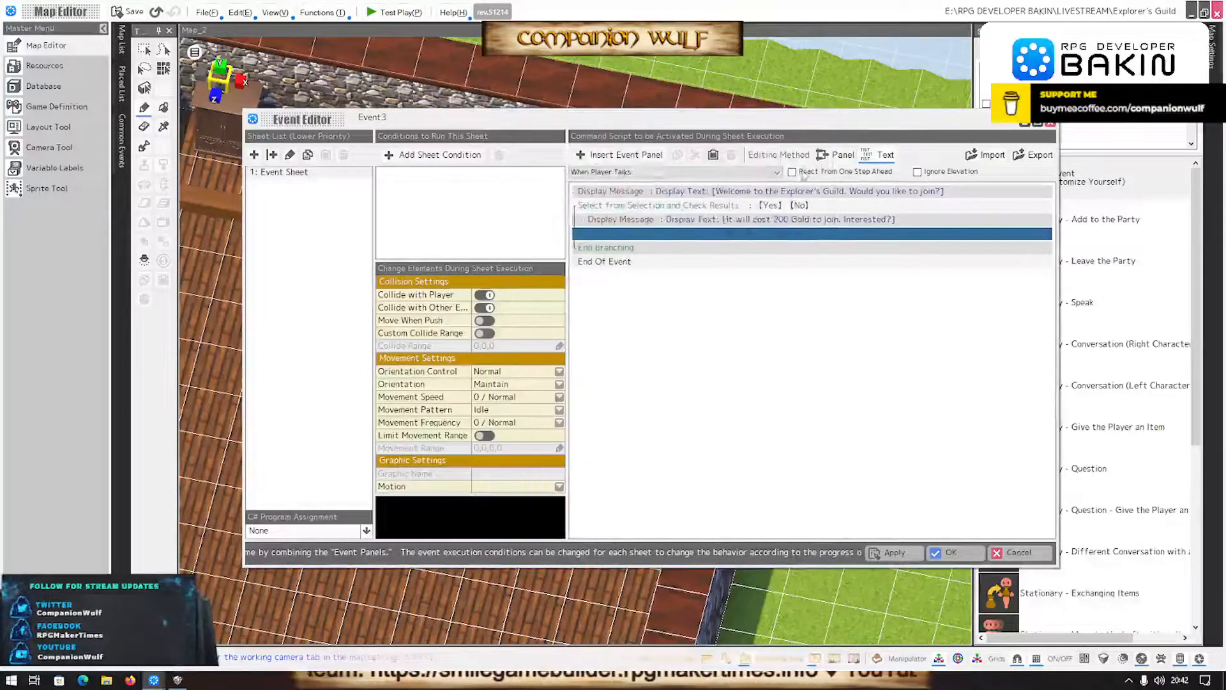
- Cut all the text out of the Yes branch's Display Message command, leaving the message empty
click(782, 223)
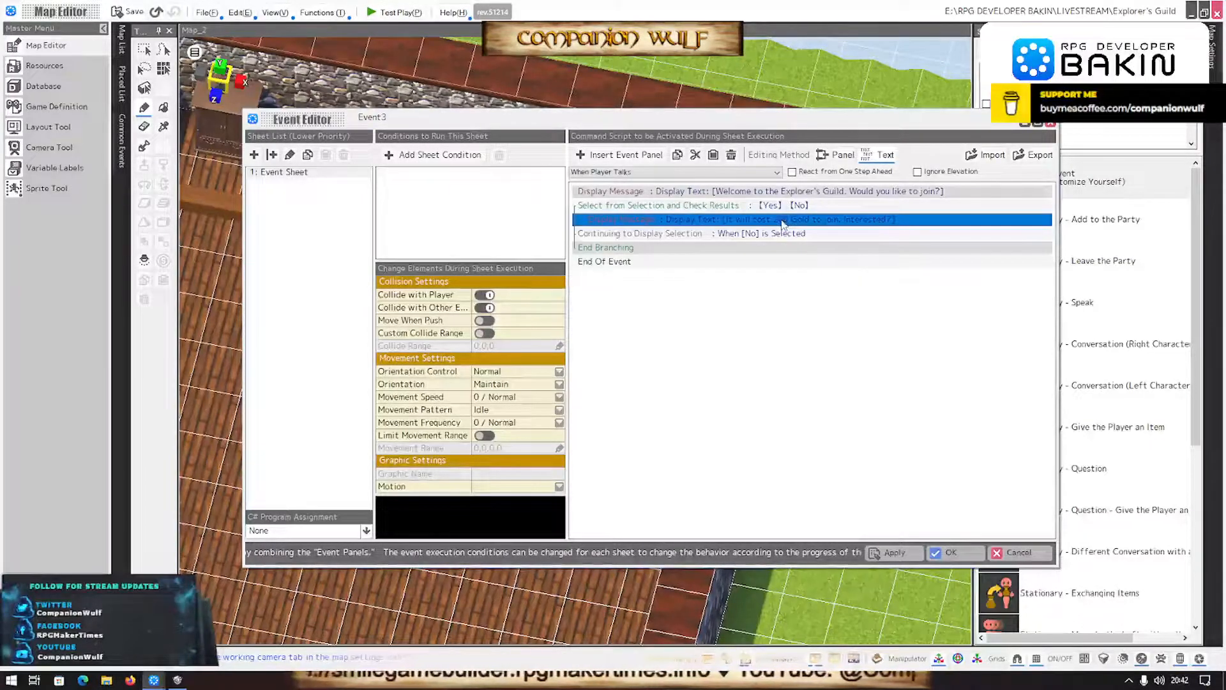
double_click(765, 222)
key(ctrl+c)
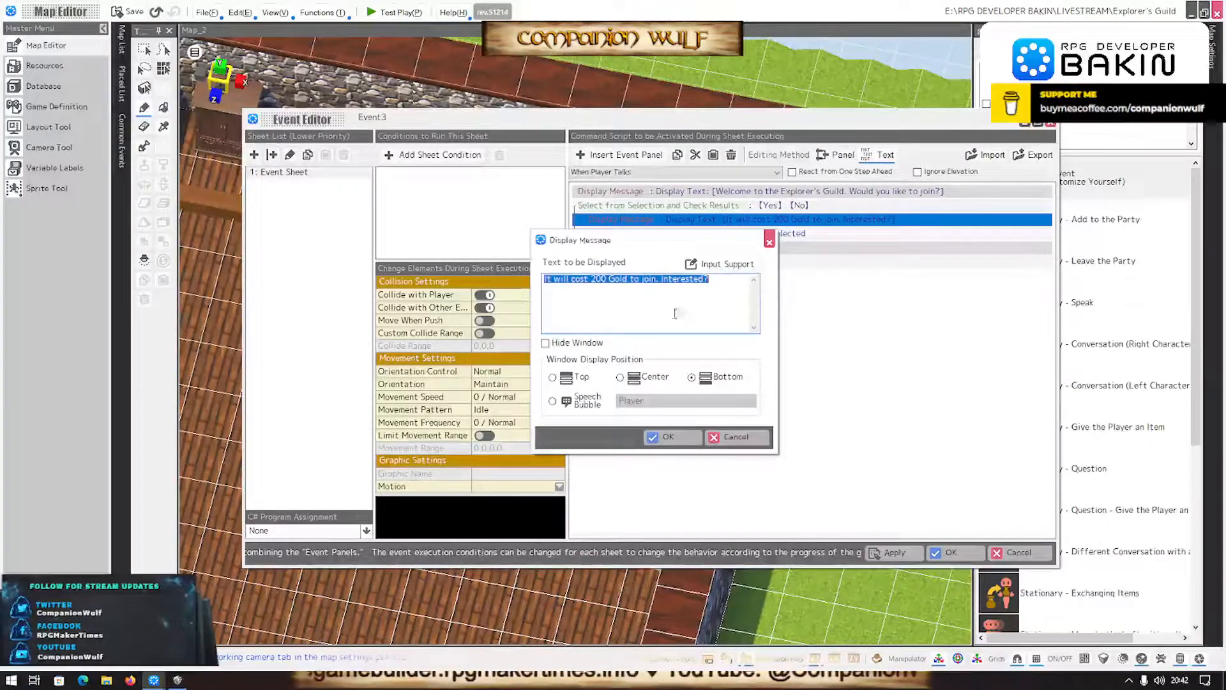
key(BackSpace)
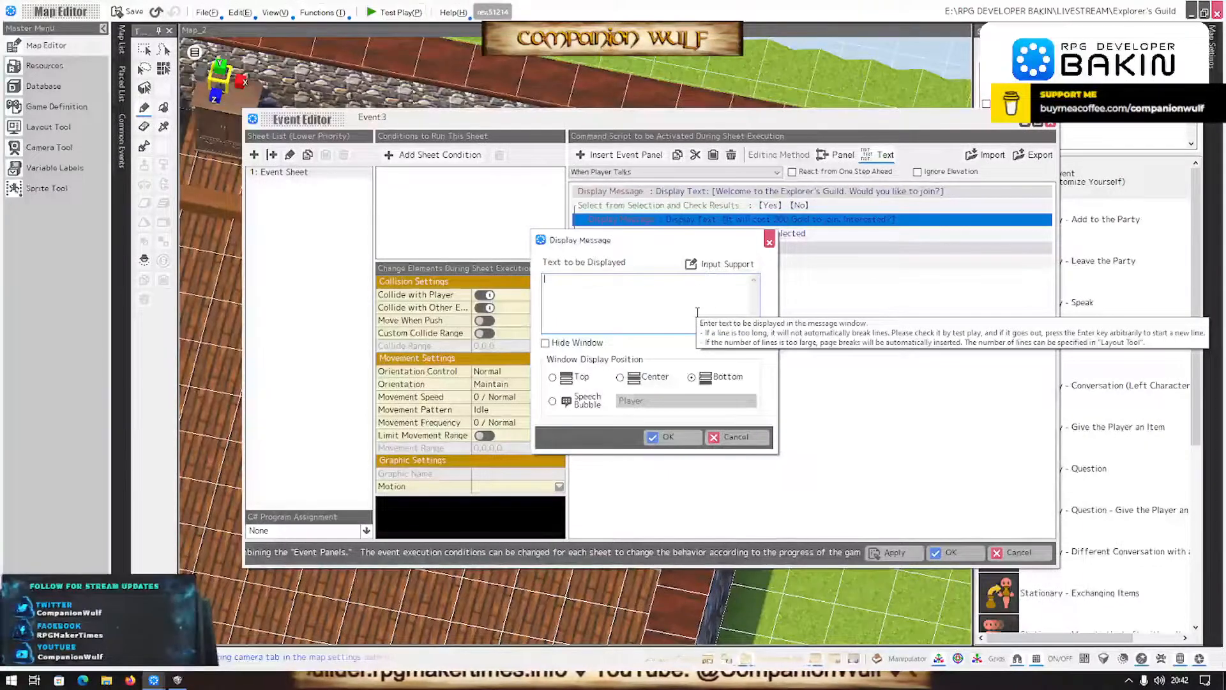
click(664, 437)
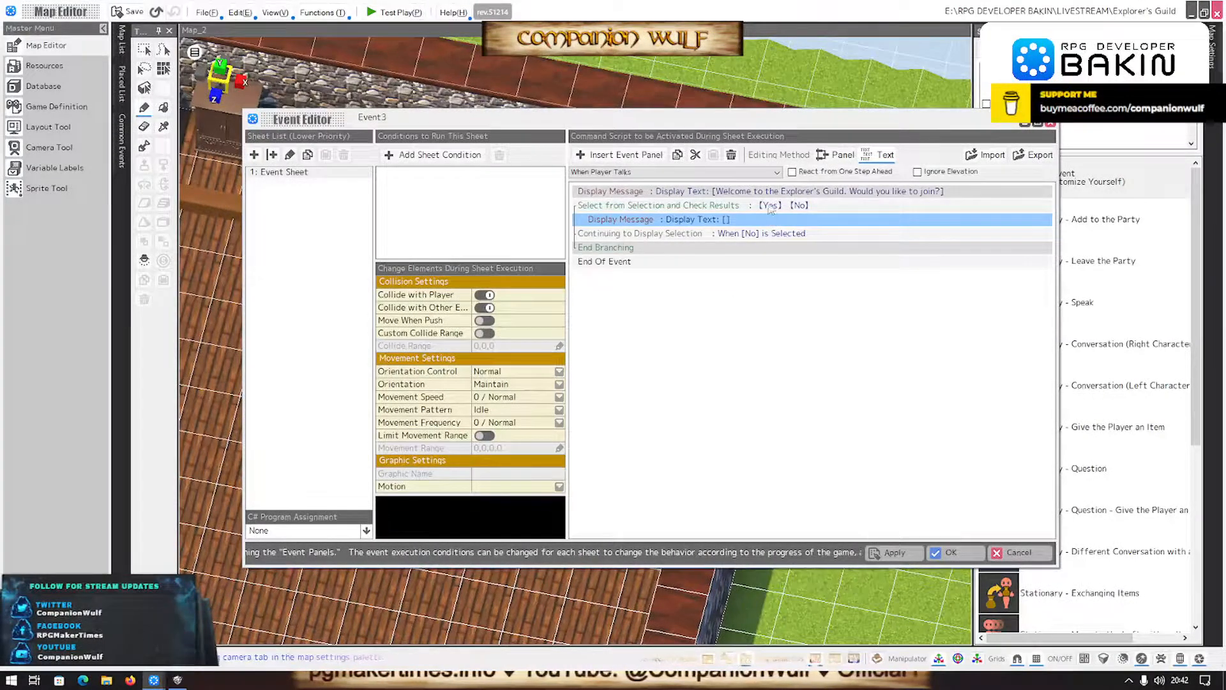
- Replace the welcome message's joining question with a second line reading "It will cost 200 Gold to join. Are you interested?"
double_click(767, 191)
click(688, 281)
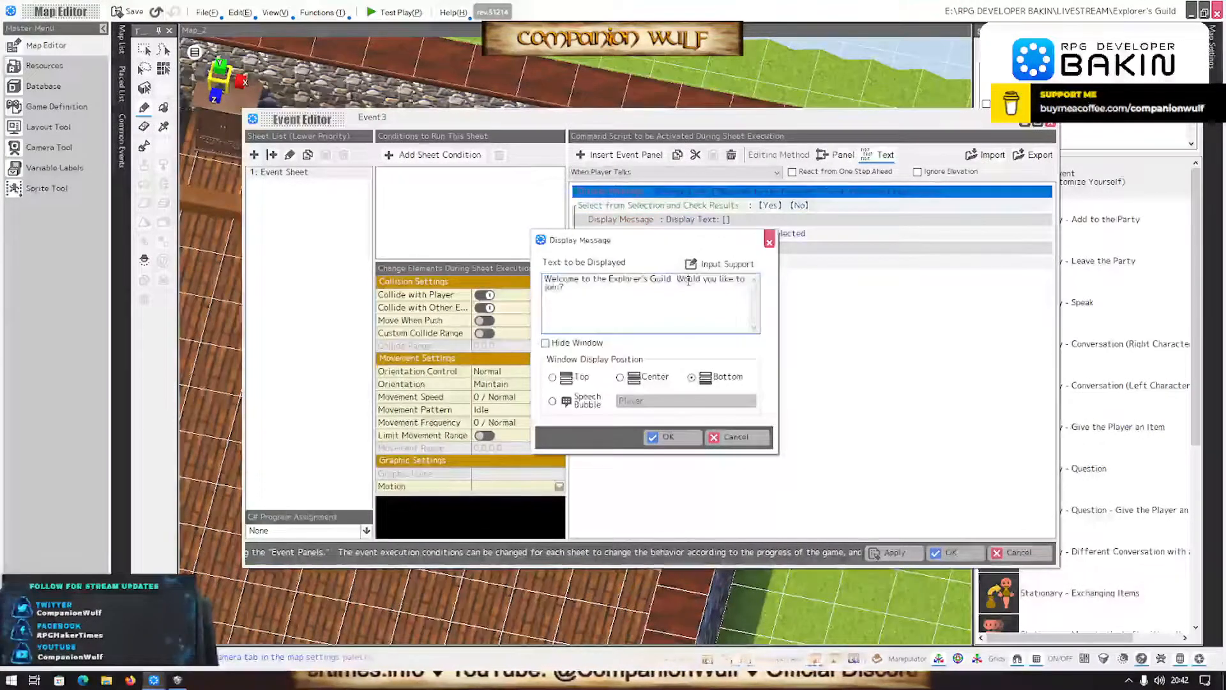
drag(677, 280, 720, 345)
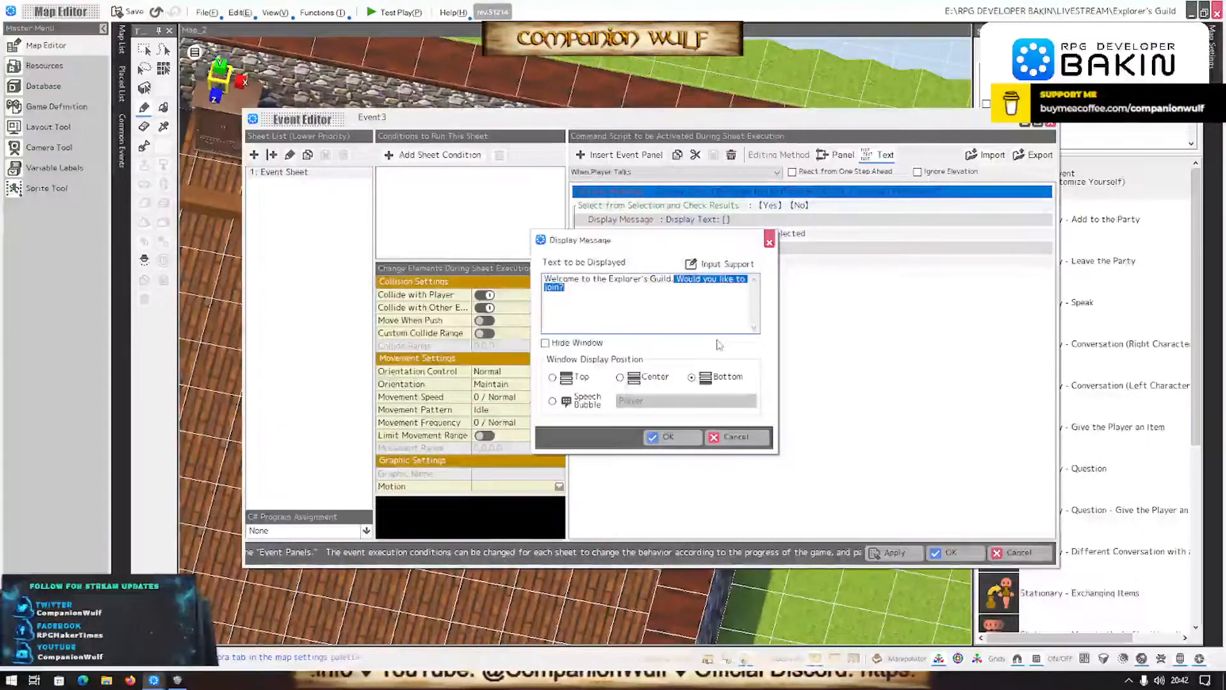
key(ctrl+v)
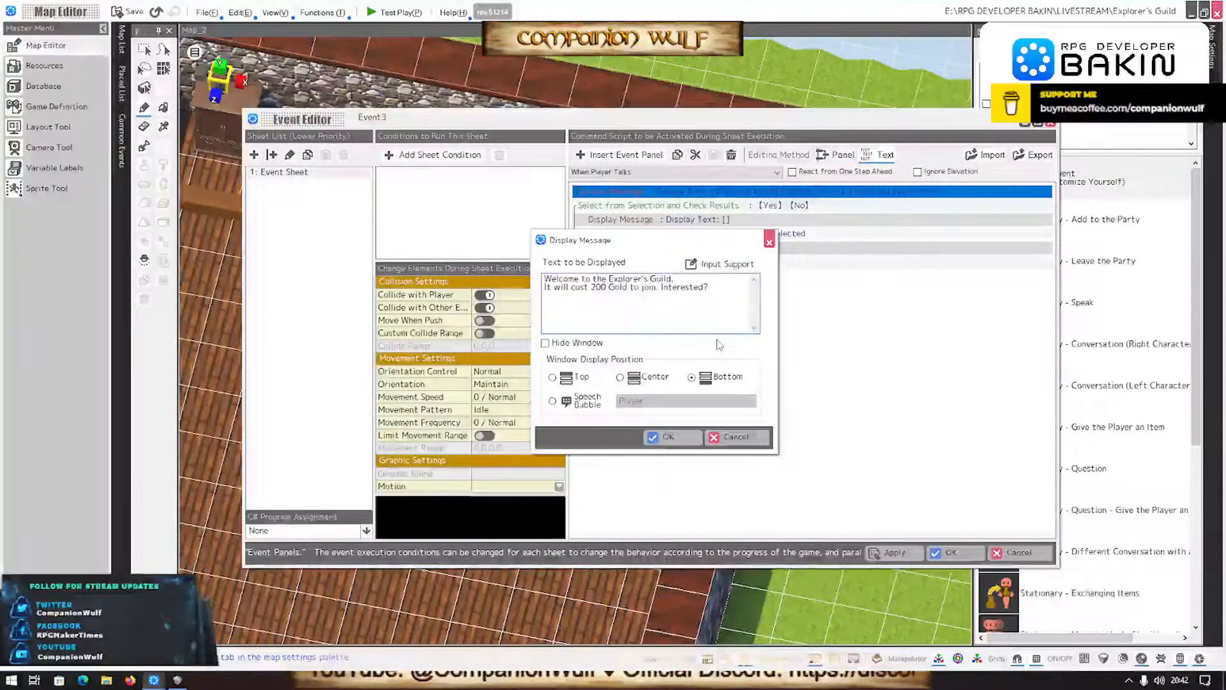
double_click(681, 287)
text(A)
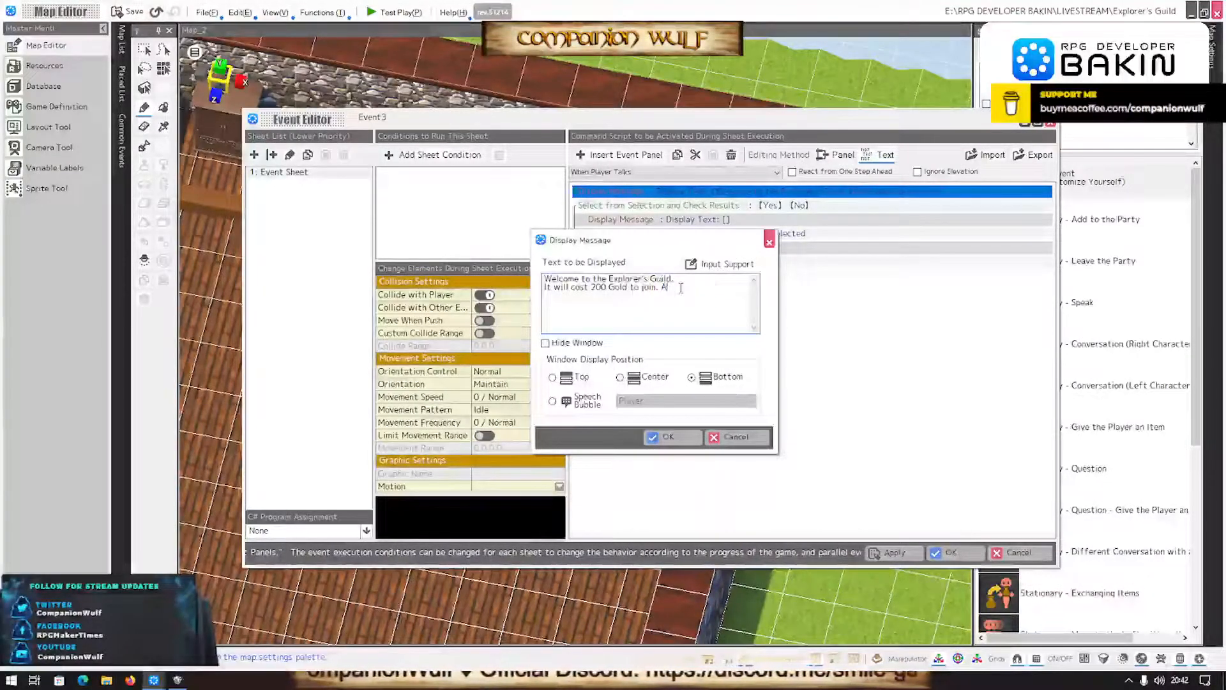
text(re you interested?)
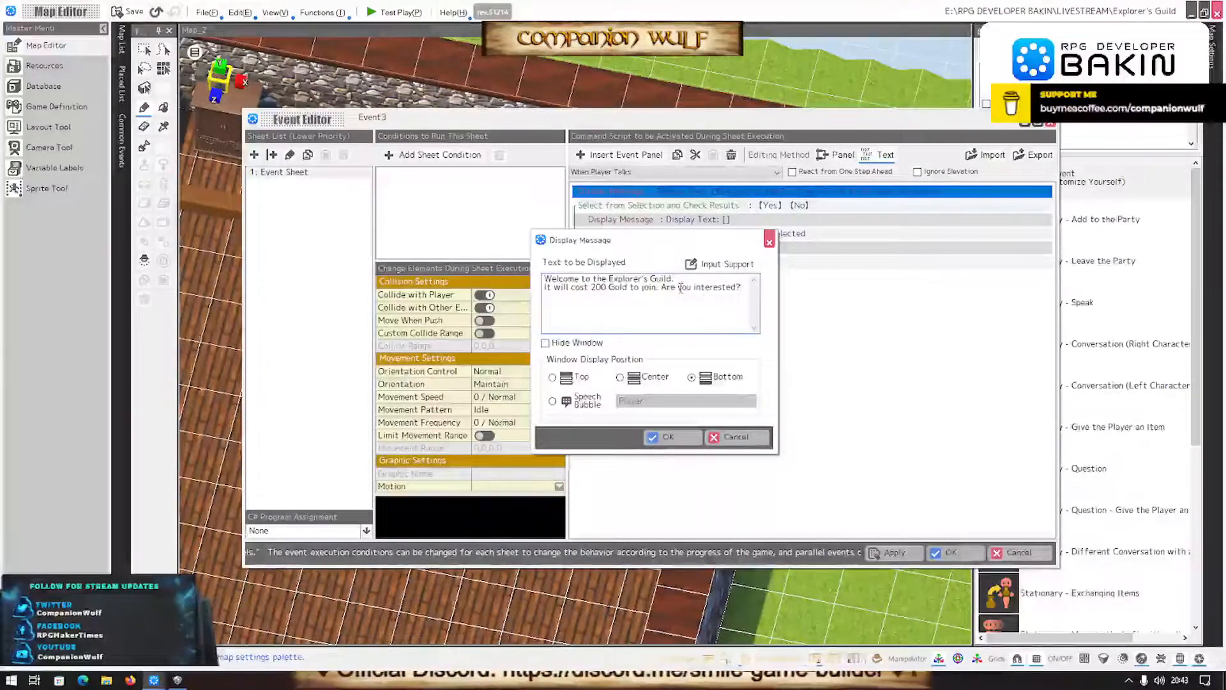
click(678, 440)
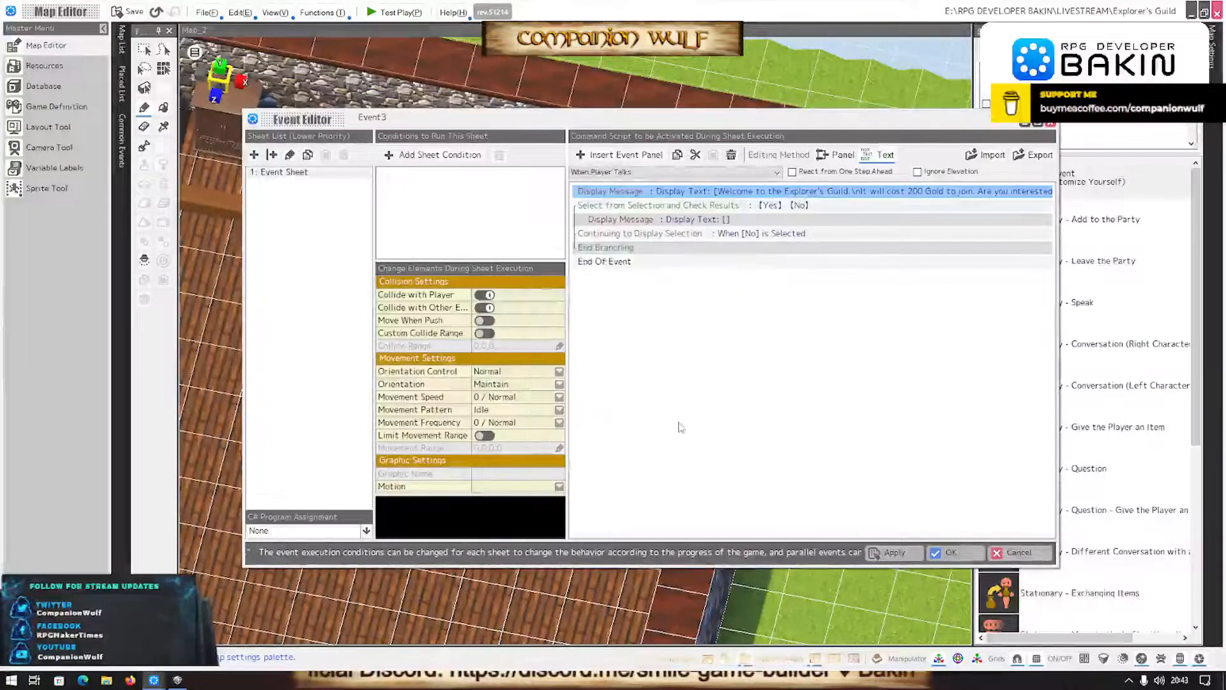
- Add a third option reading "What are the benefits?" to the Select from Selection and Check Results command
double_click(708, 205)
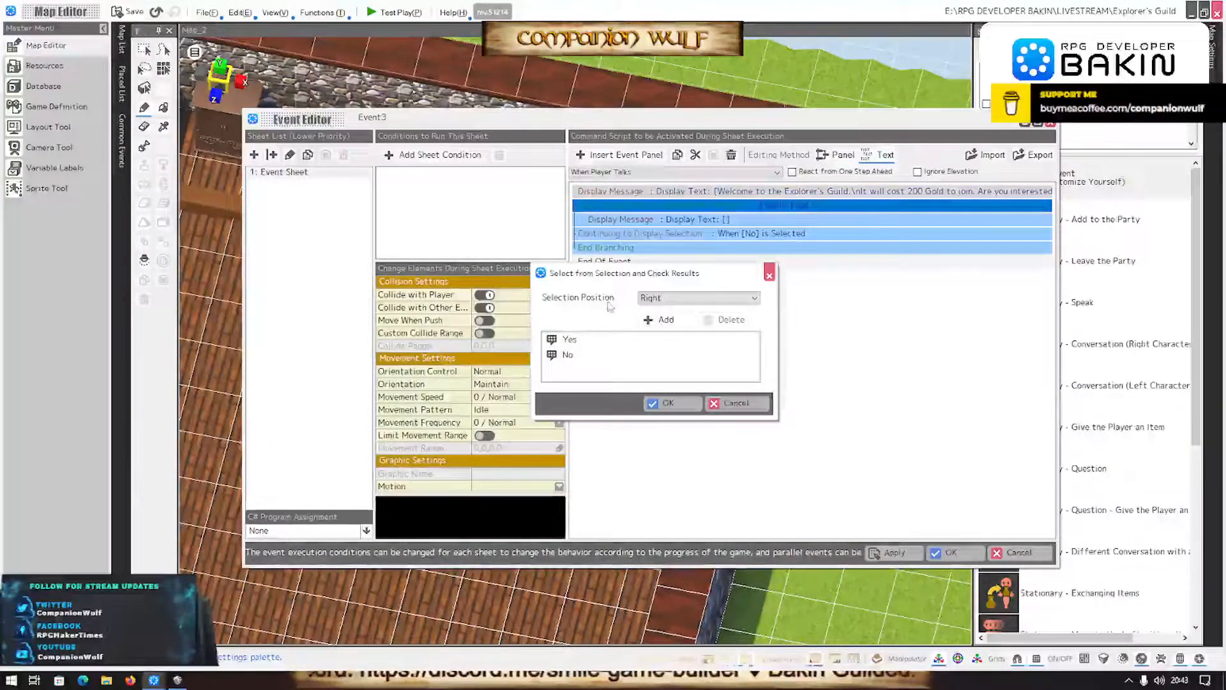
click(660, 319)
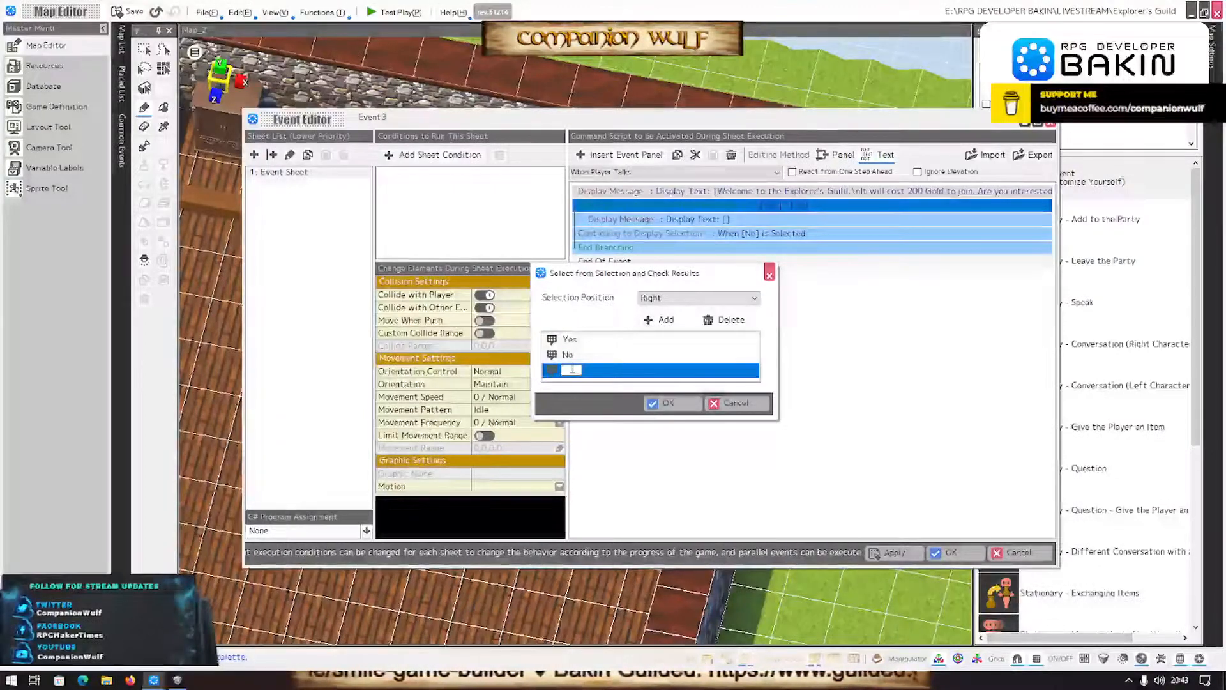
text(Th)
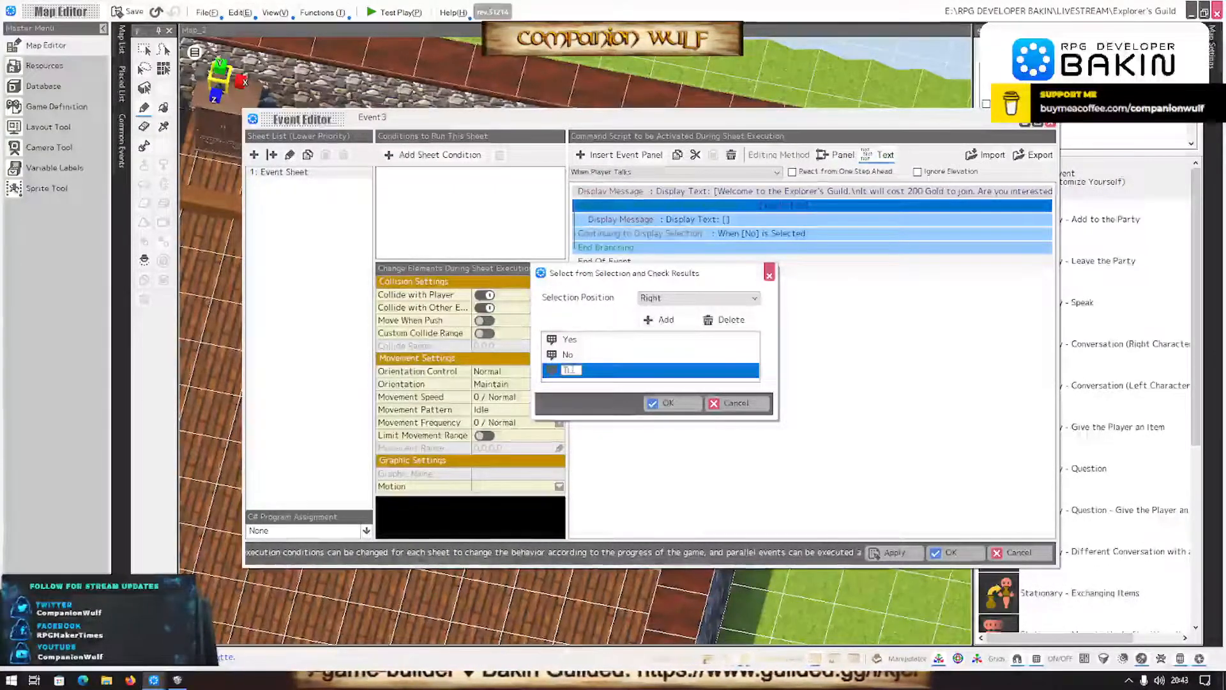
text(ll m)
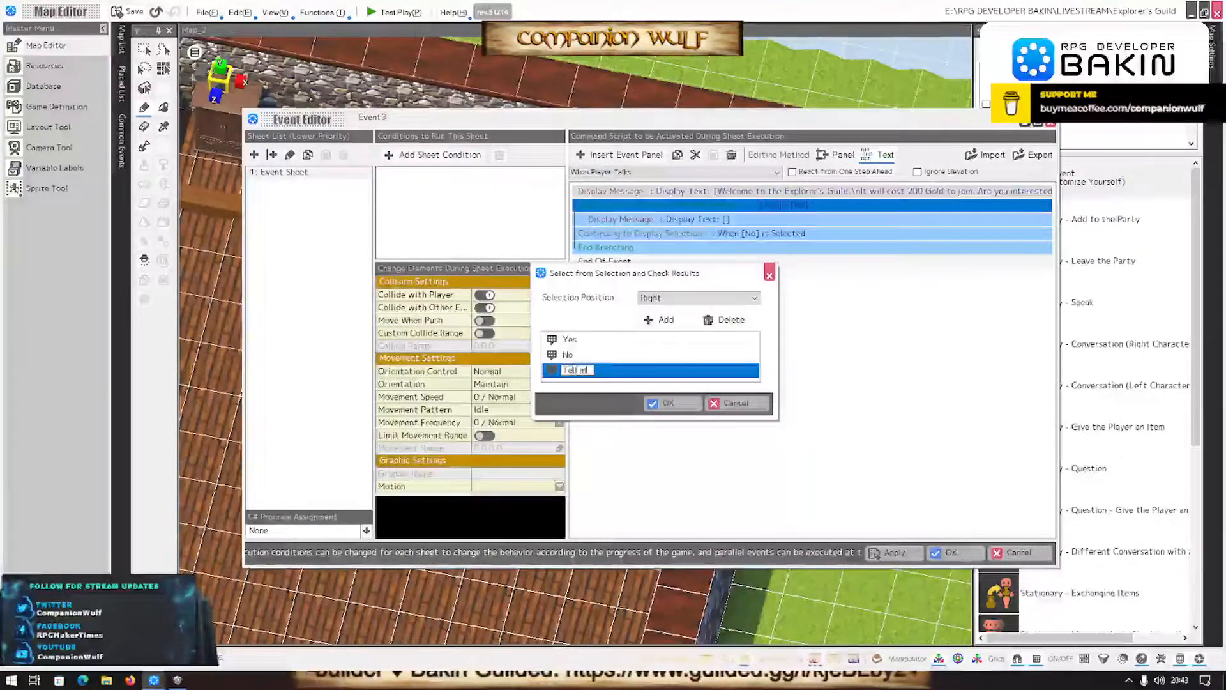
text(e te)
key(BackSpace)
key(BackSpace)
key(BackSpace)
key(BackSpace)
key(BackSpace)
key(BackSpace)
key(BackSpace)
key(BackSpace)
key(BackSpace)
key(BackSpace)
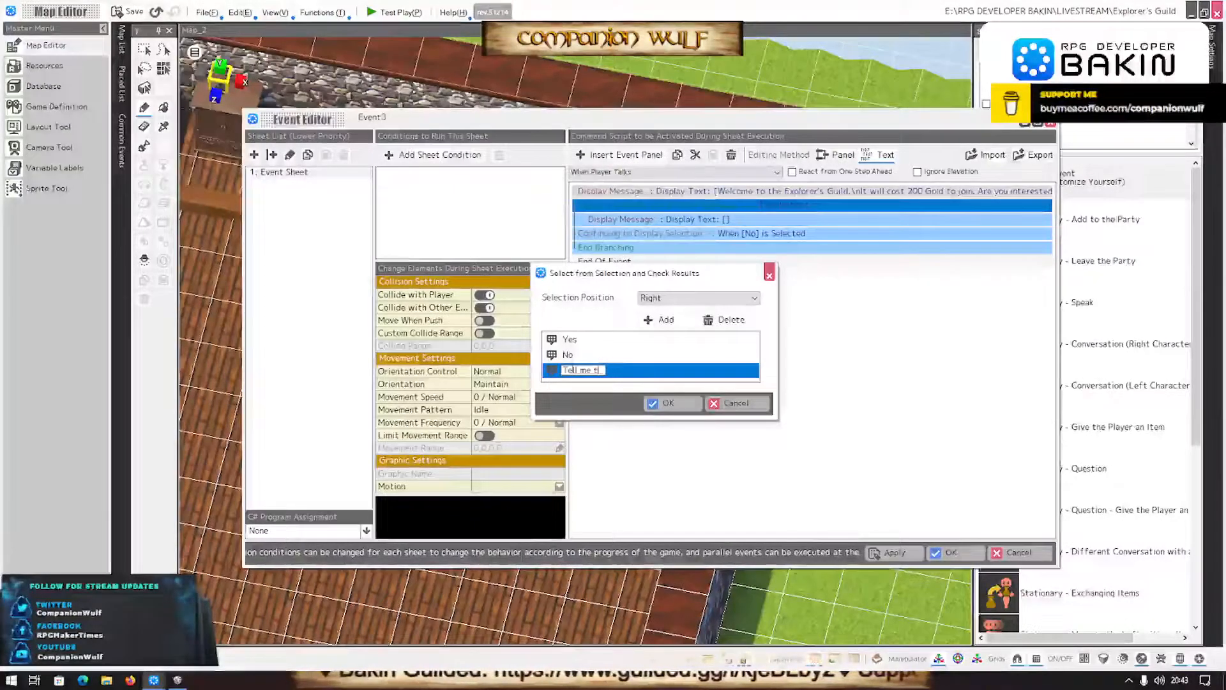
text(Wiat are the be)
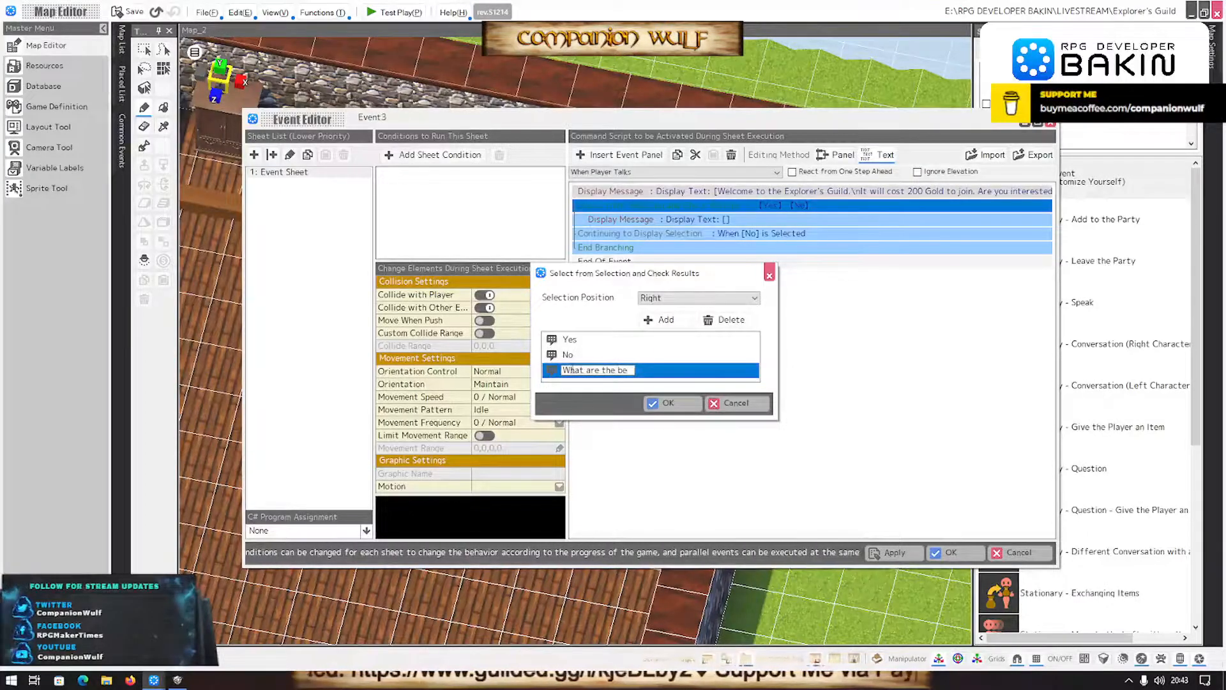
text(nefits)
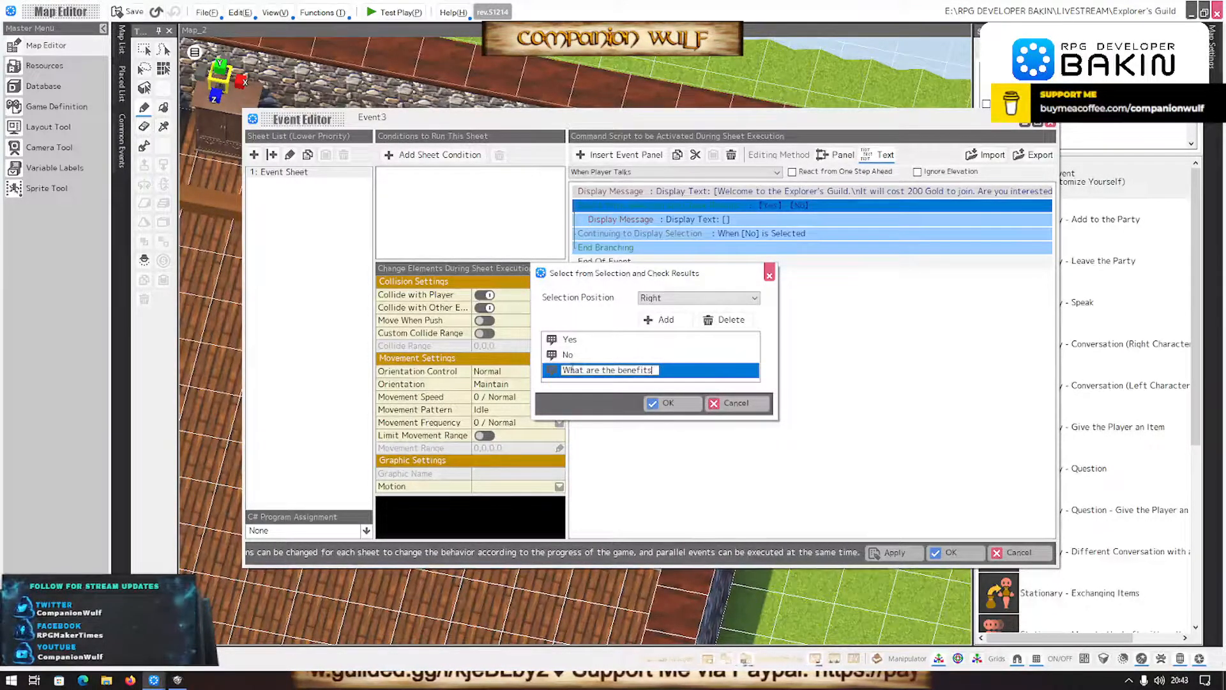
text( of)
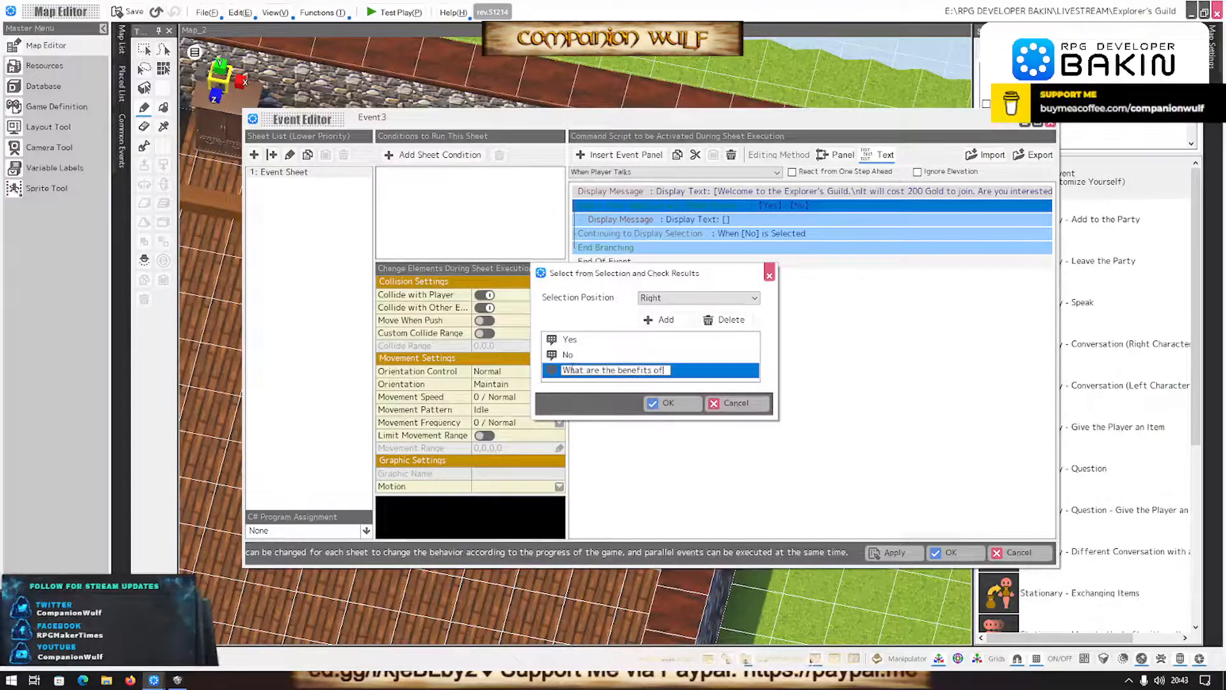
key(BackSpace)
key(BackSpace)
key(BackSpace)
key(BackSpace)
key(BackSpace)
key(BackSpace)
key(BackSpace)
key(BackSpace)
key(BackSpace)
key(BackSpace)
key(BackSpace)
key(BackSpace)
key(BackSpace)
key(BackSpace)
key(BackSpace)
key(BackSpace)
key(BackSpace)
key(BackSpace)
key(BackSpace)
key(BackSpace)
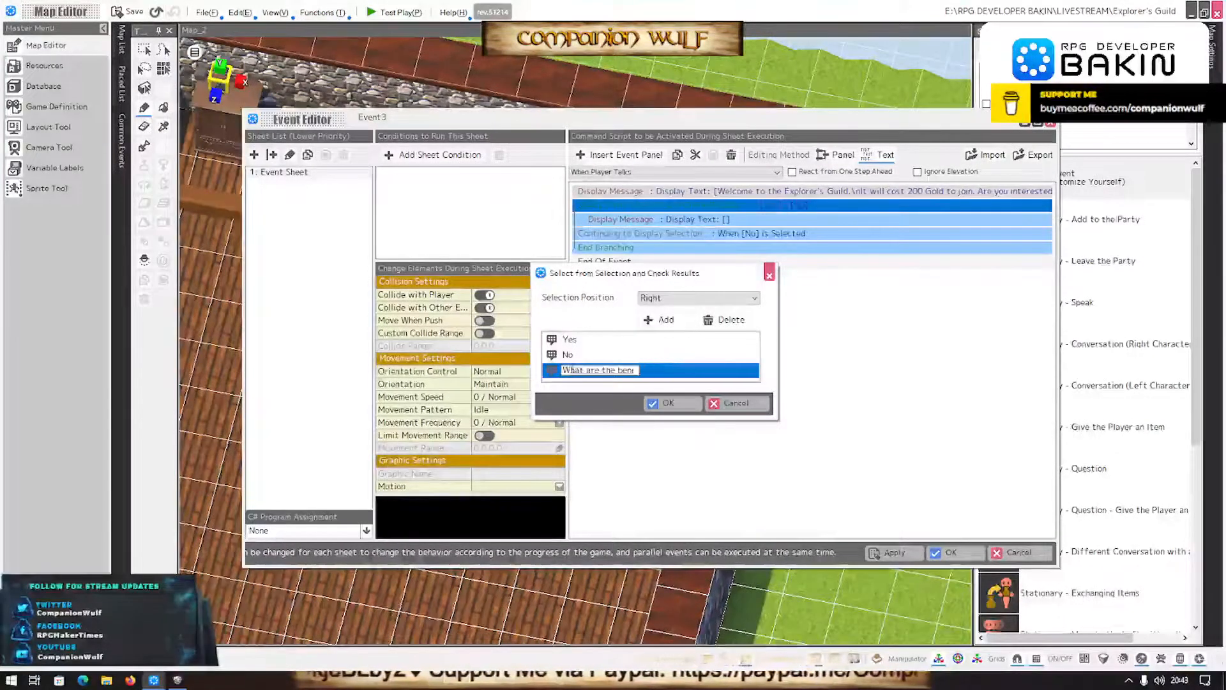
text(W)
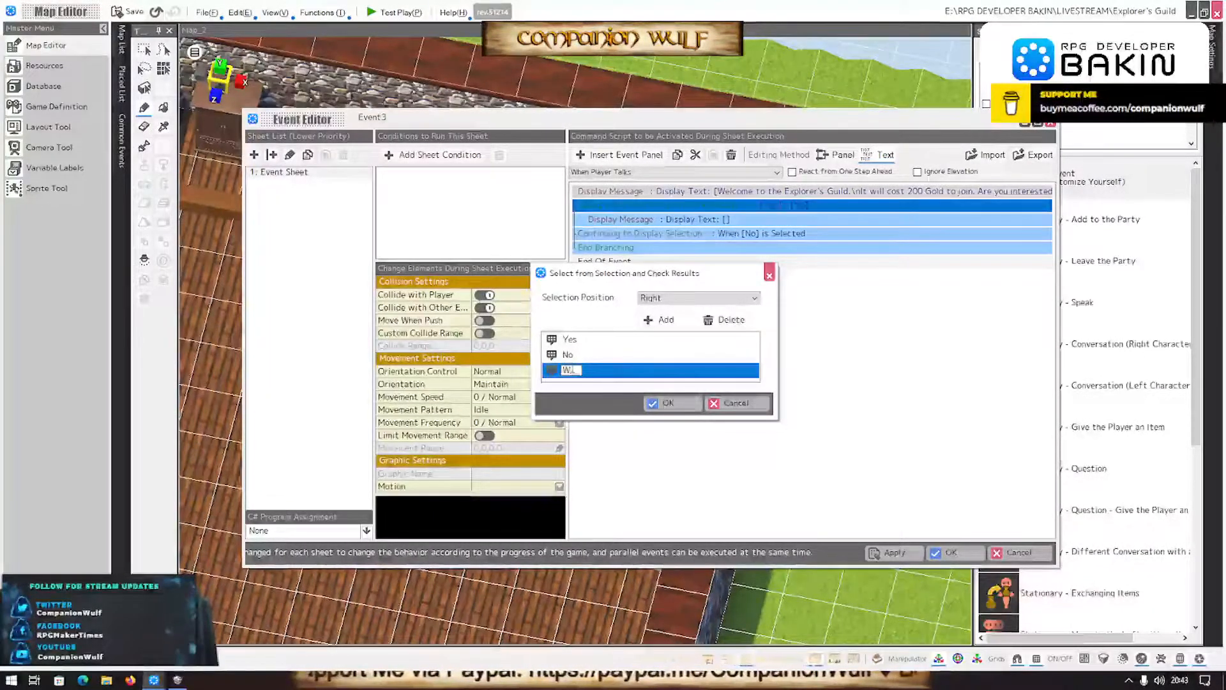
text(hat )
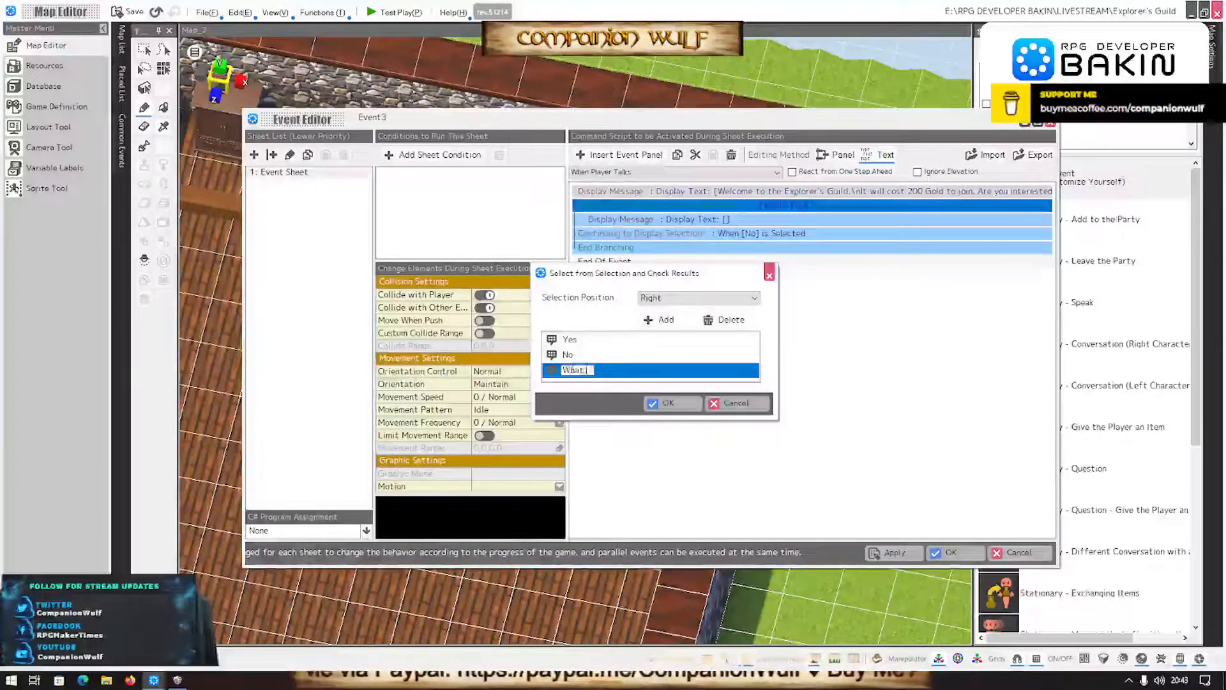
text(are the benefits)
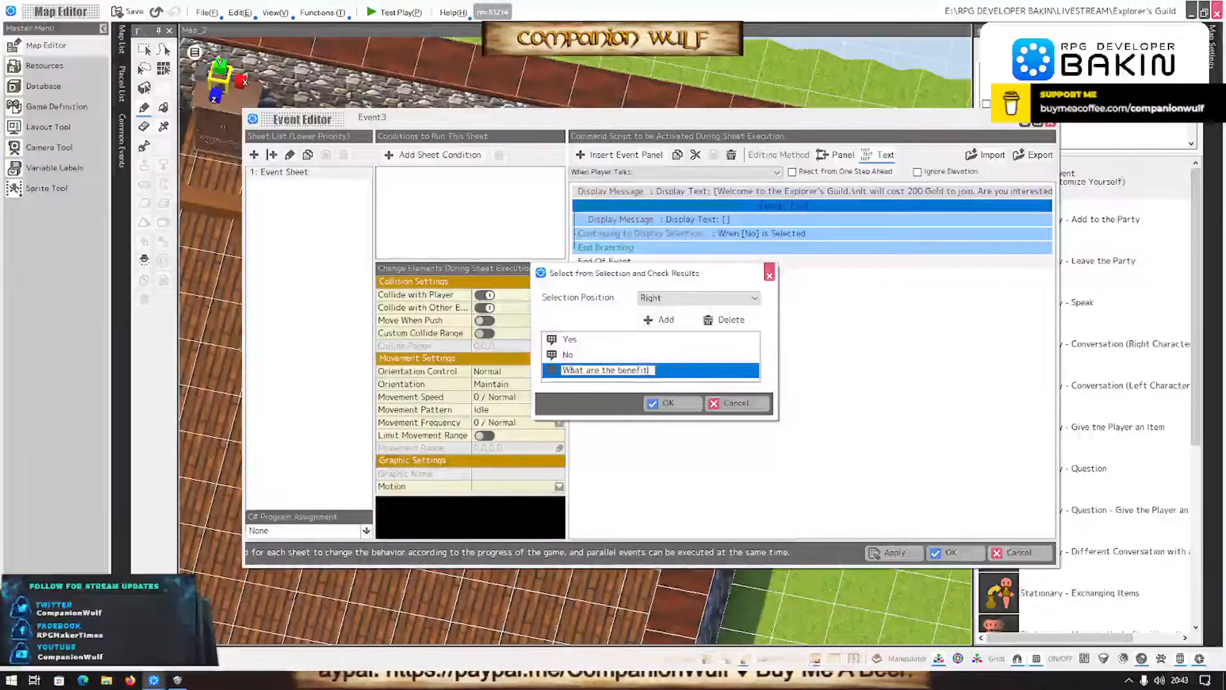
text(?)
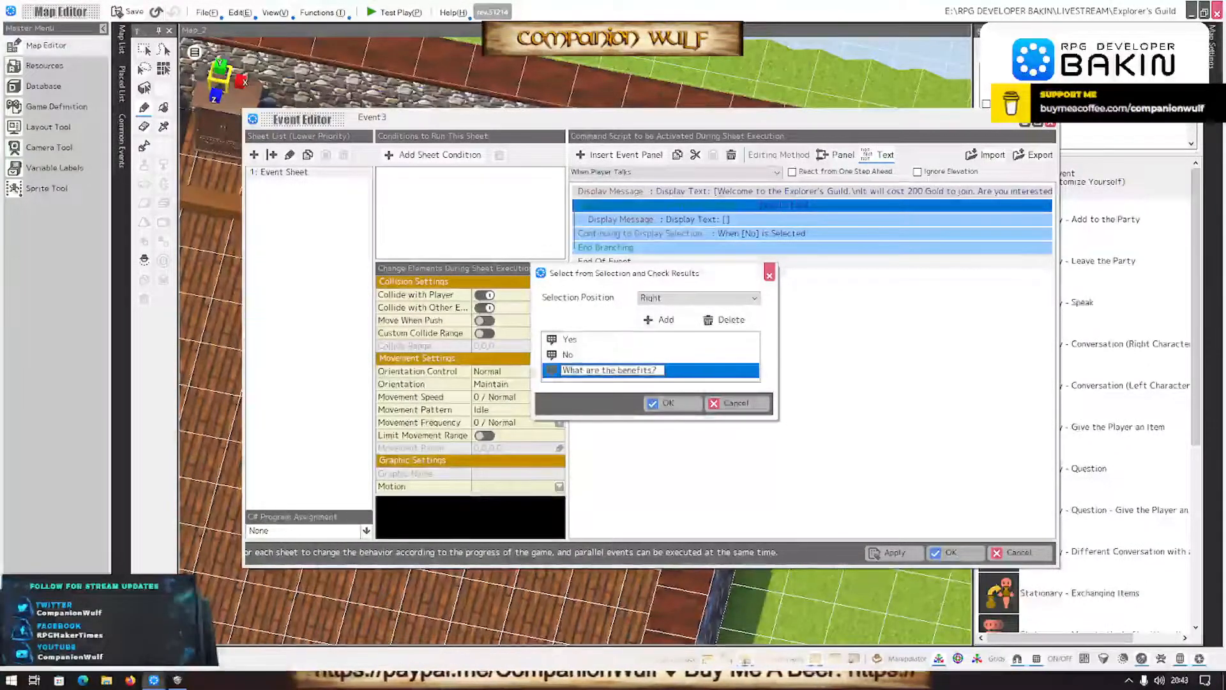
- Extend the selection's Yes option to read "Yes, I'd like to join."
click(568, 340)
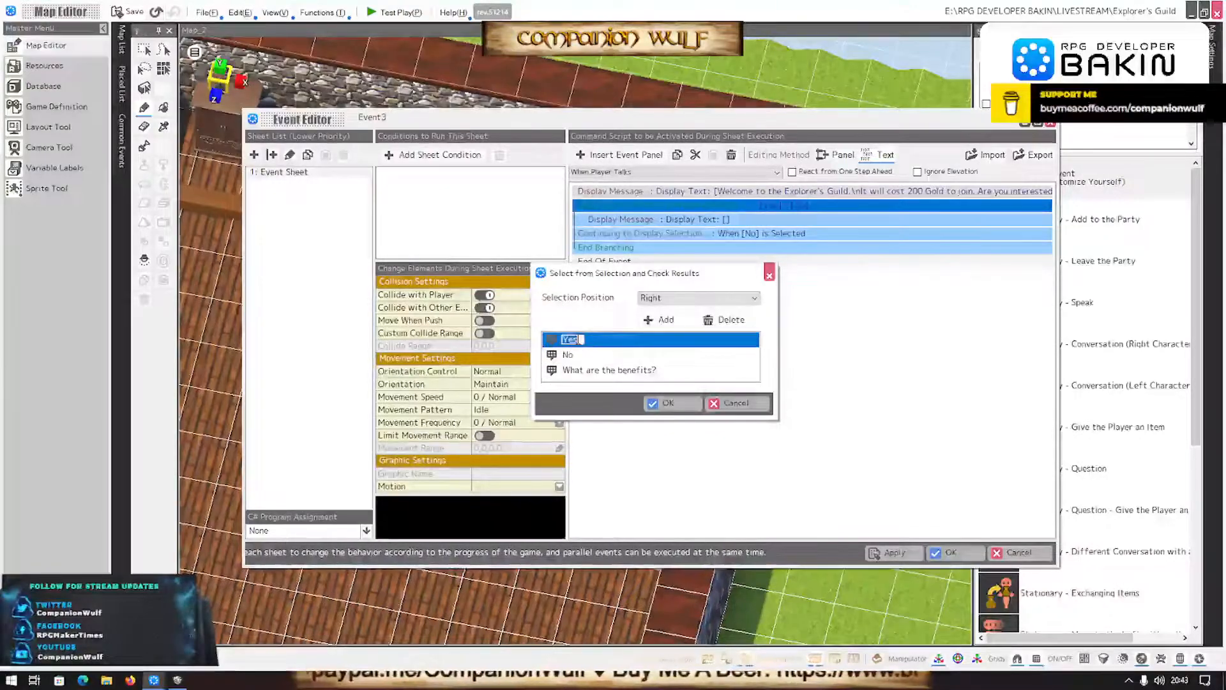
text(, I)
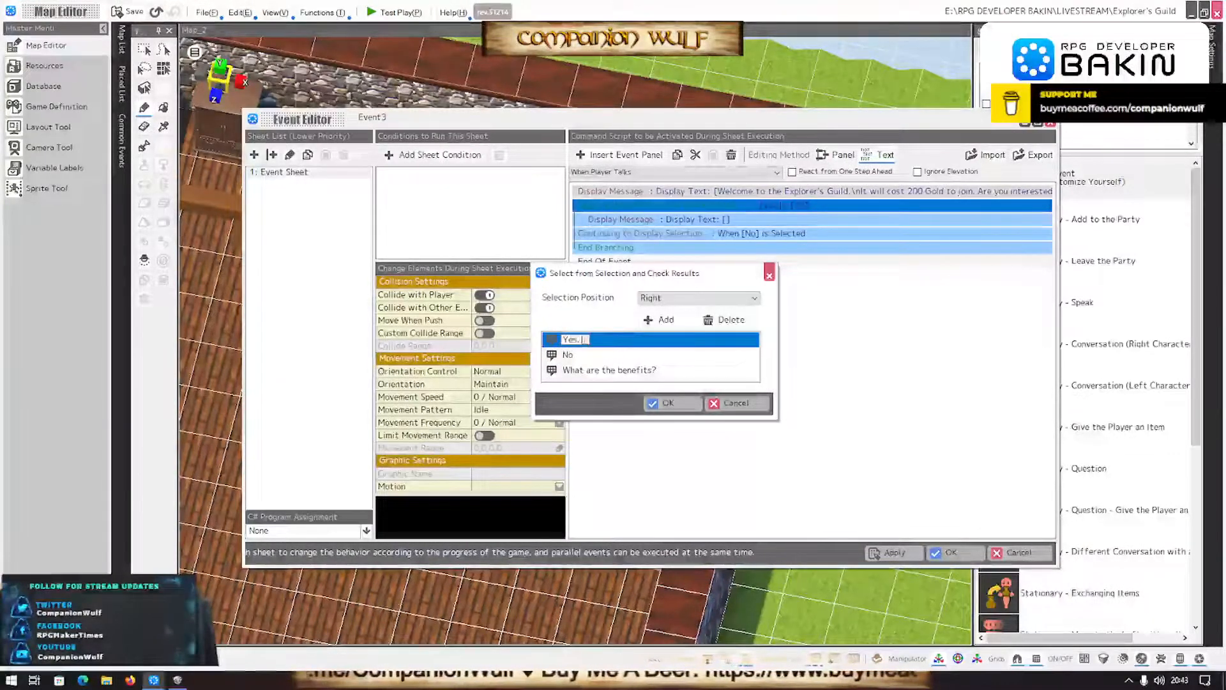
text('d like to)
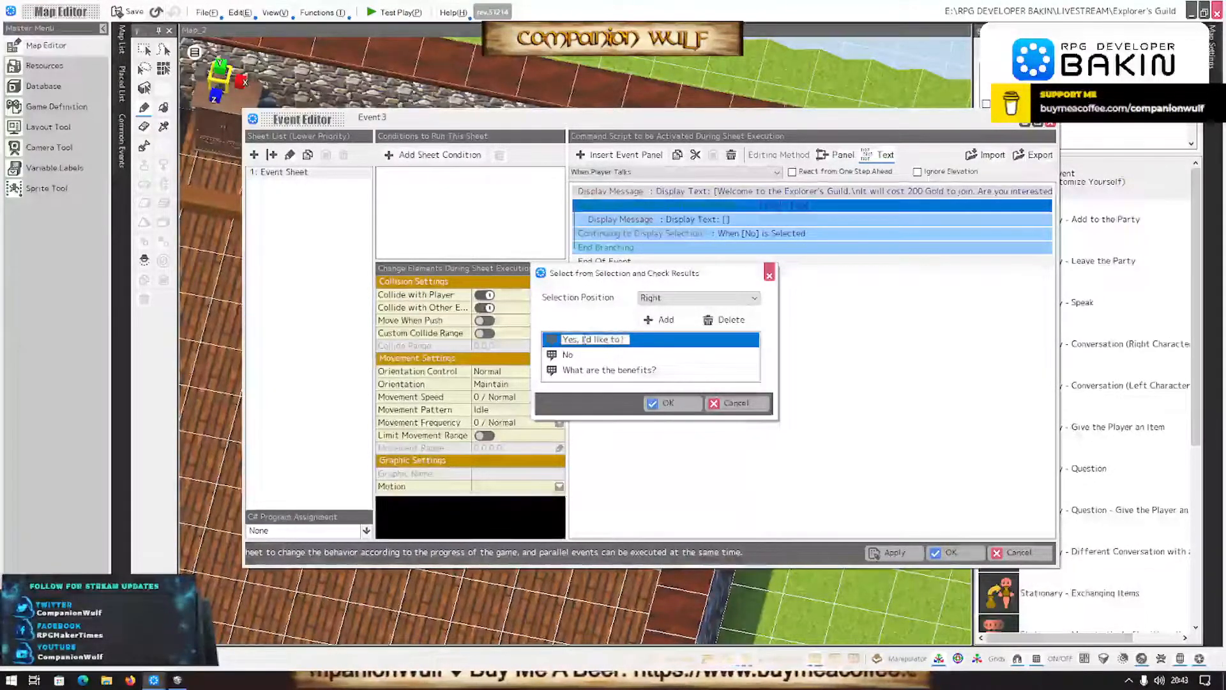
text( join.)
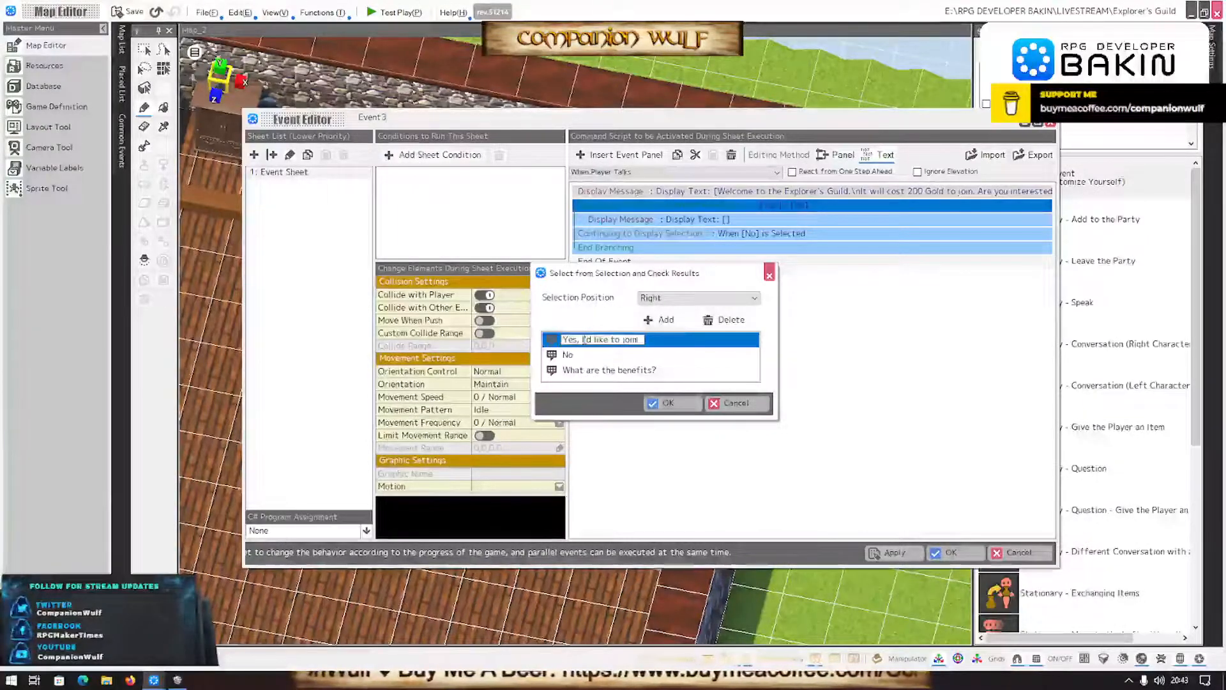
- Extend the No option to read "No, not interested." and apply the edited selection choices
click(567, 356)
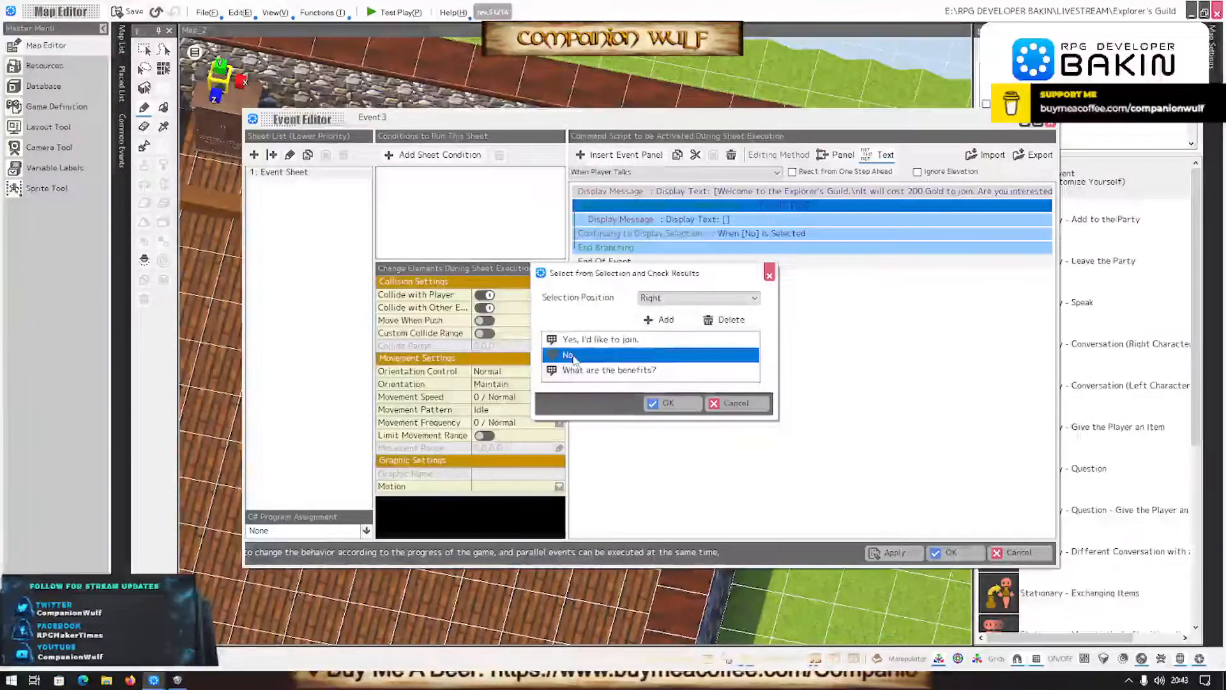
click(568, 356)
key(Right)
text(, not interested.)
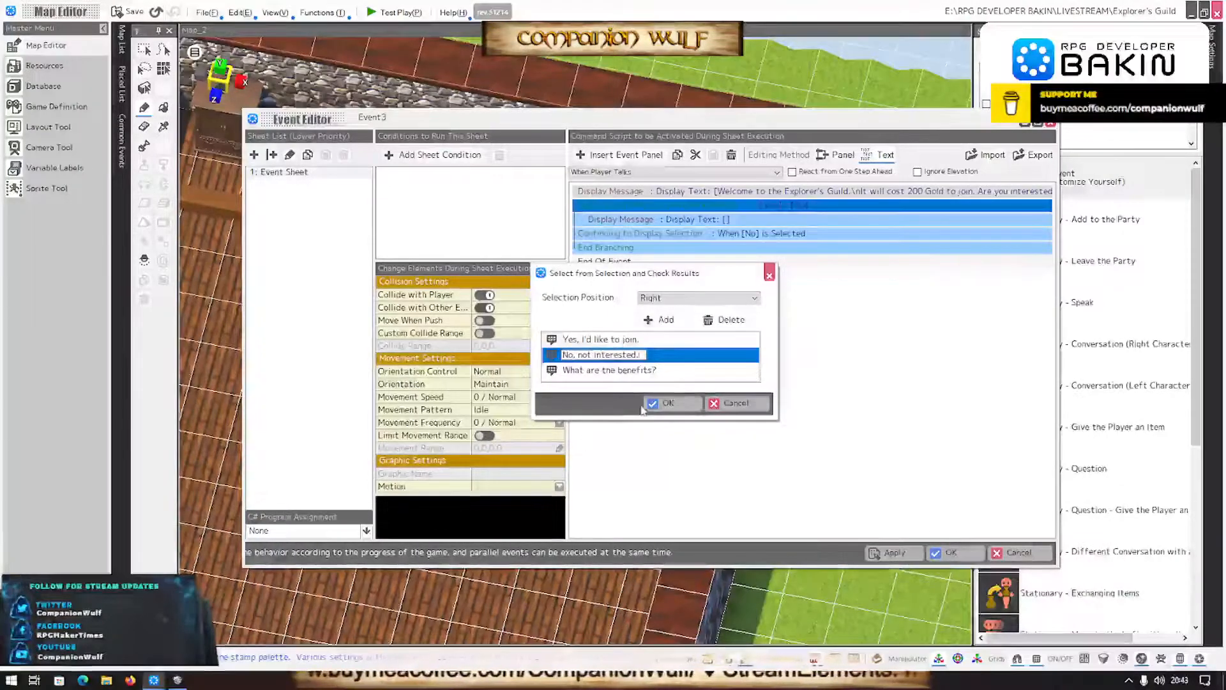
click(677, 402)
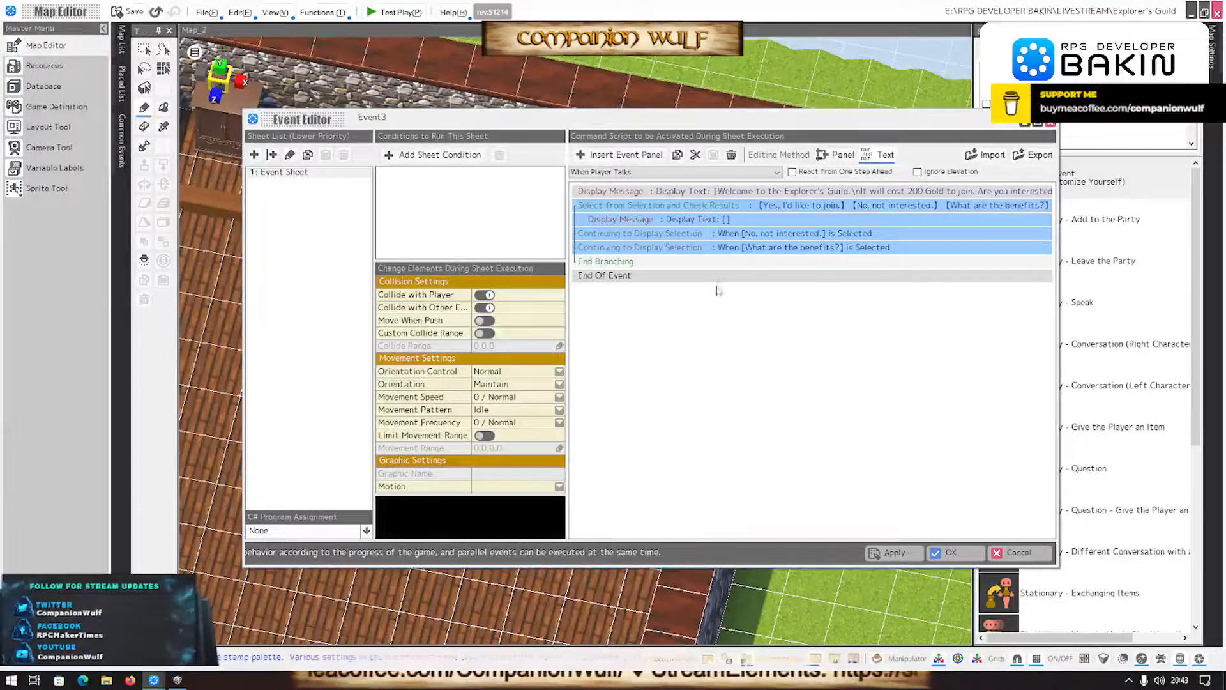
- Delete the empty Display Message command from the "Yes, I'd like to join." branch
click(707, 222)
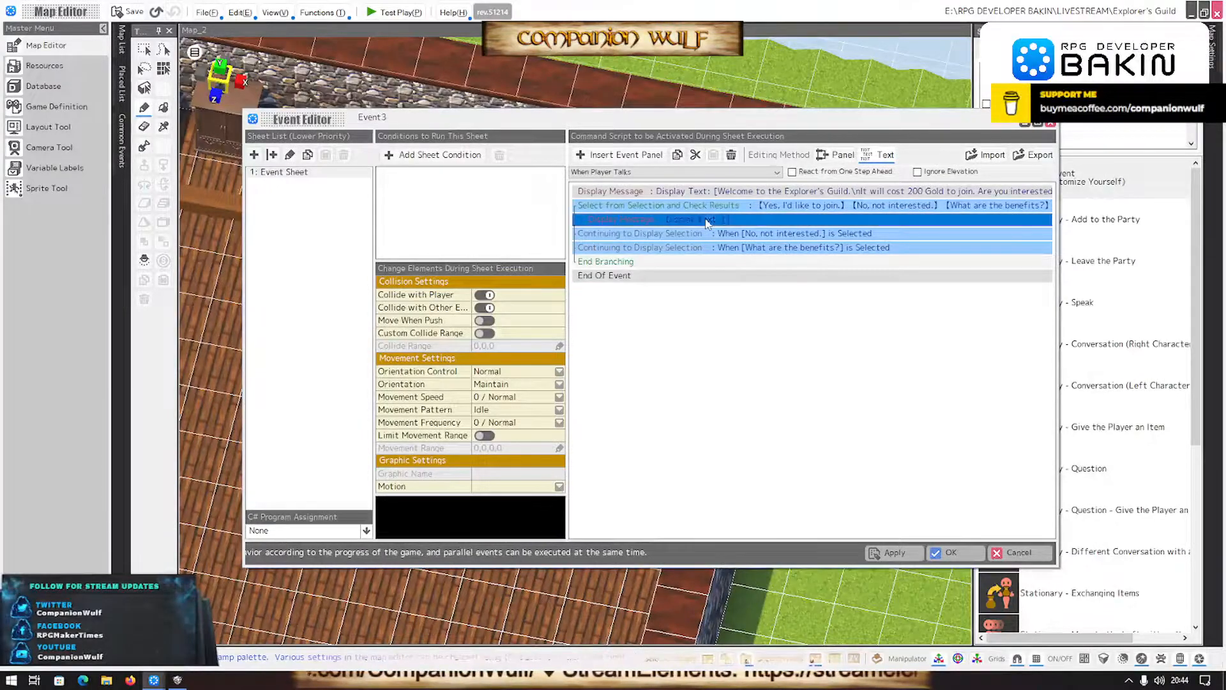
click(731, 154)
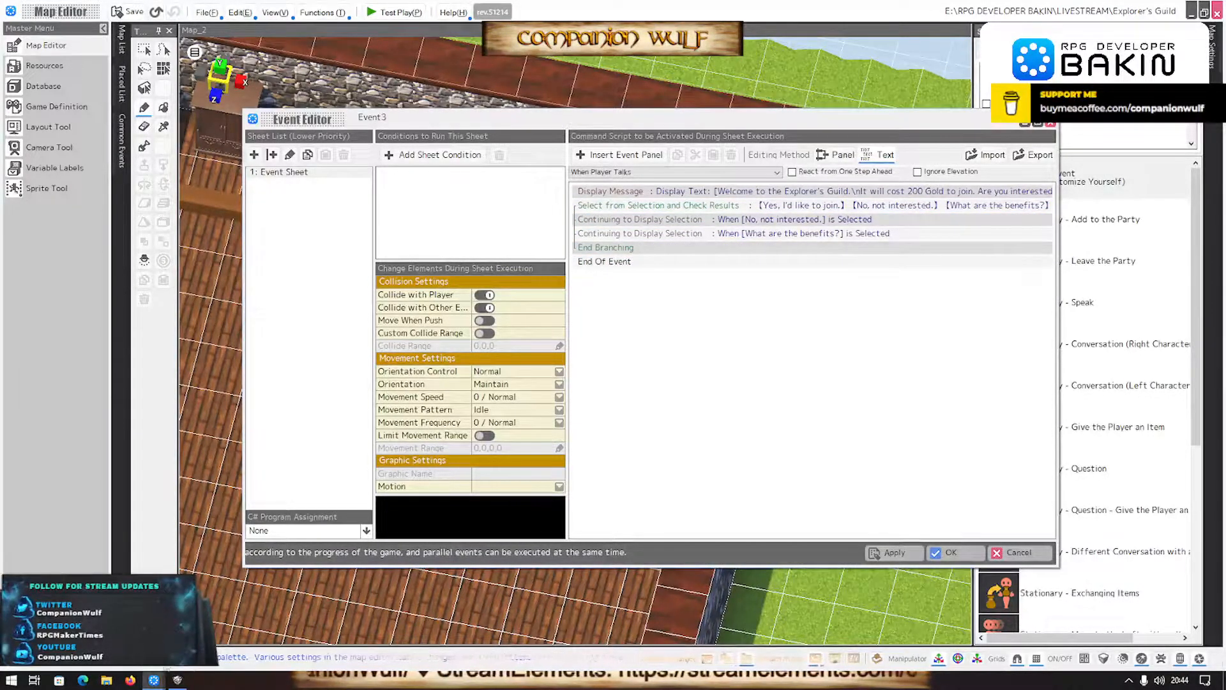
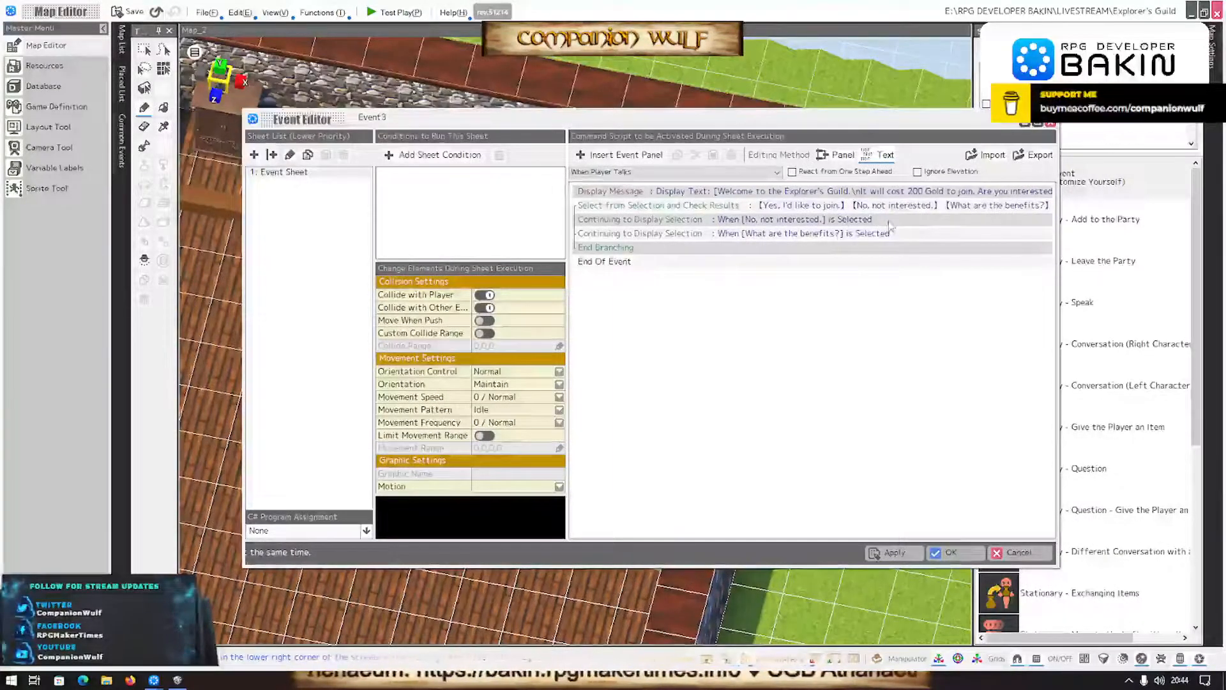
- Insert a Check Money in Possession command for 200, when in possession, in the "Yes, I'd like to join." branch
click(699, 204)
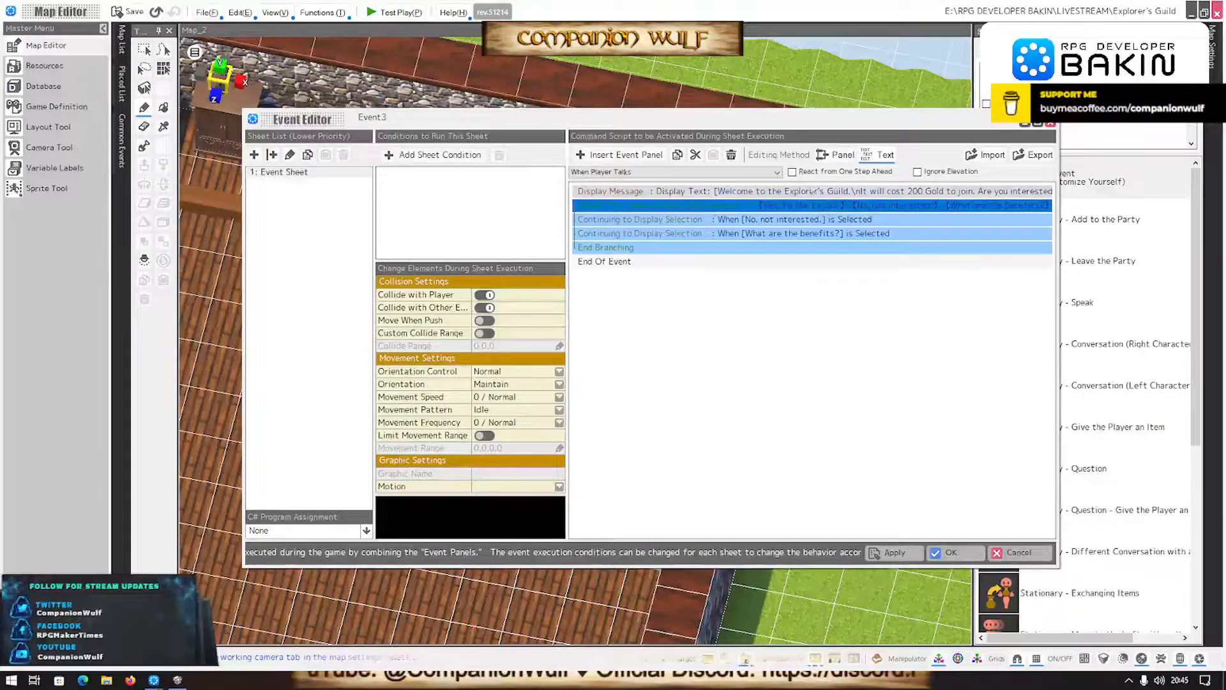
click(758, 221)
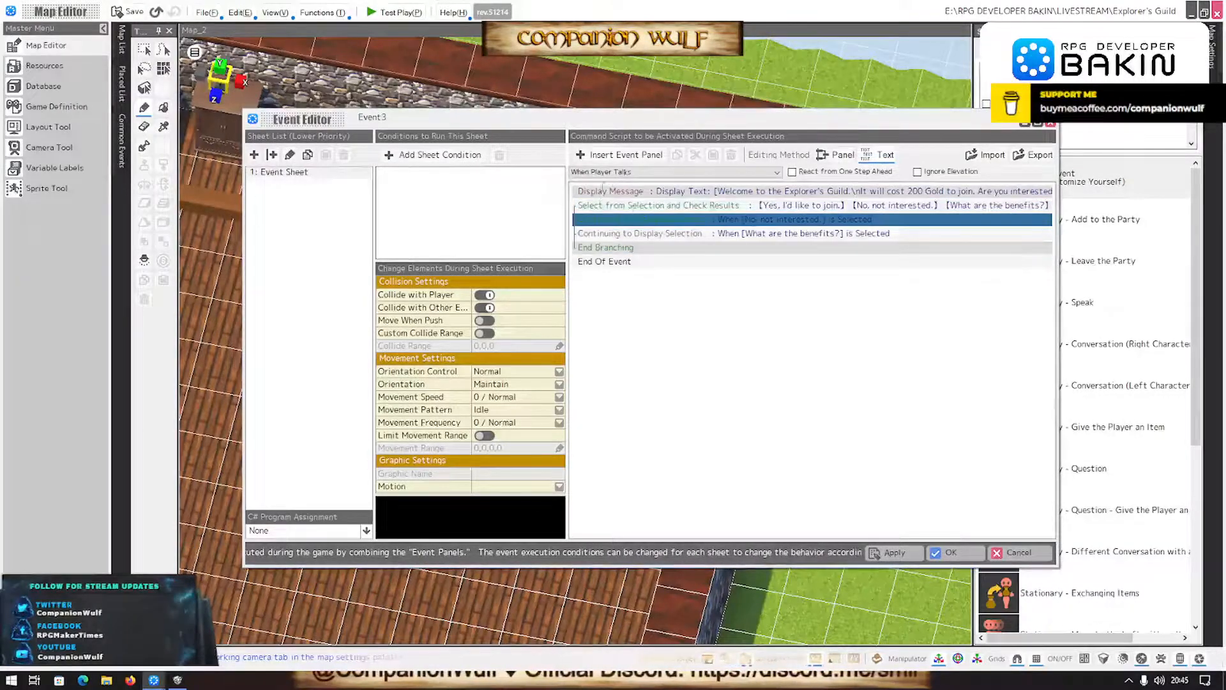
click(630, 156)
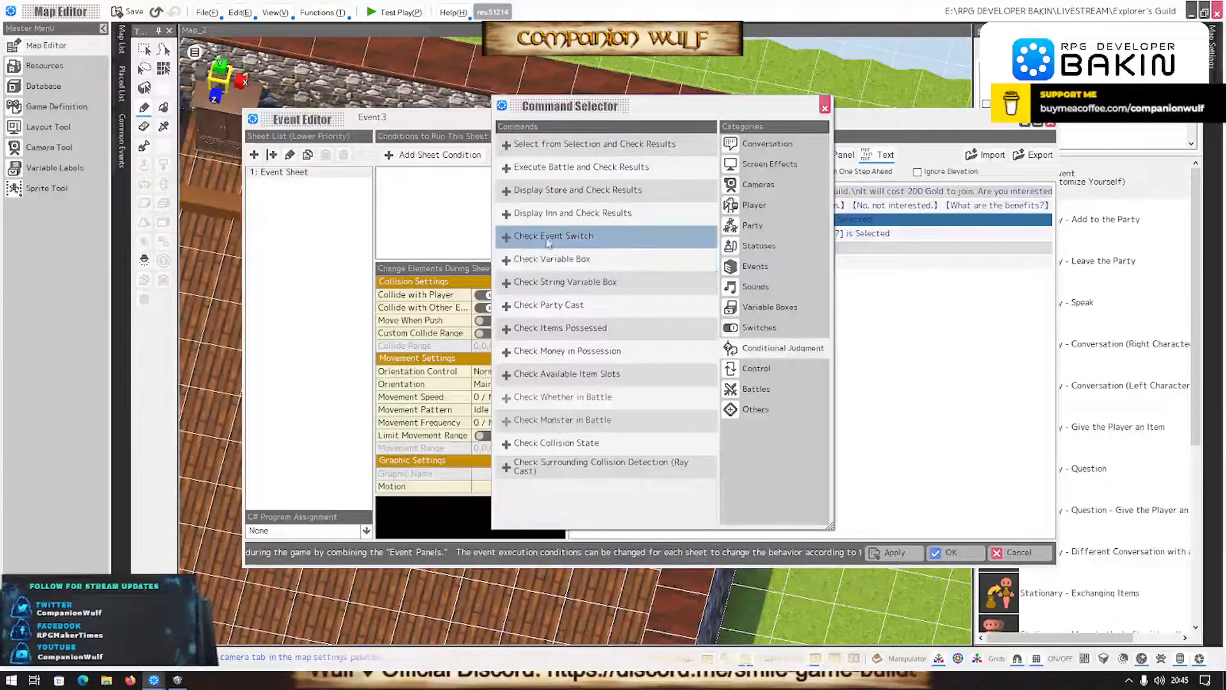
click(567, 351)
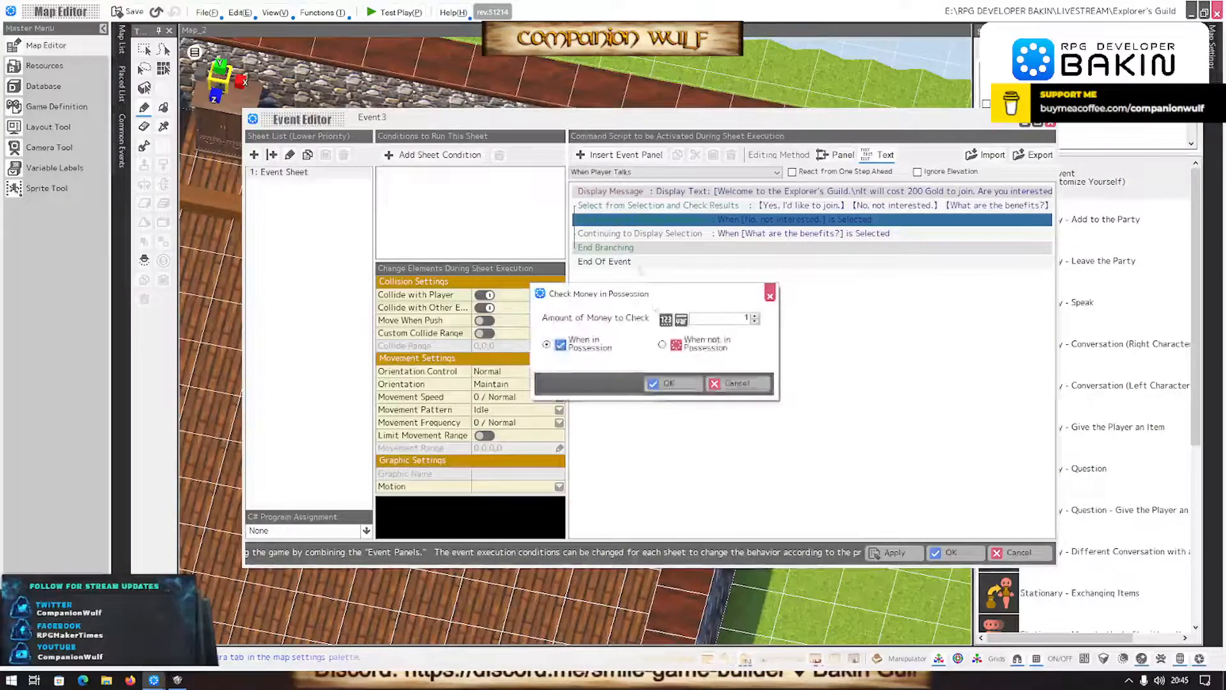
click(721, 321)
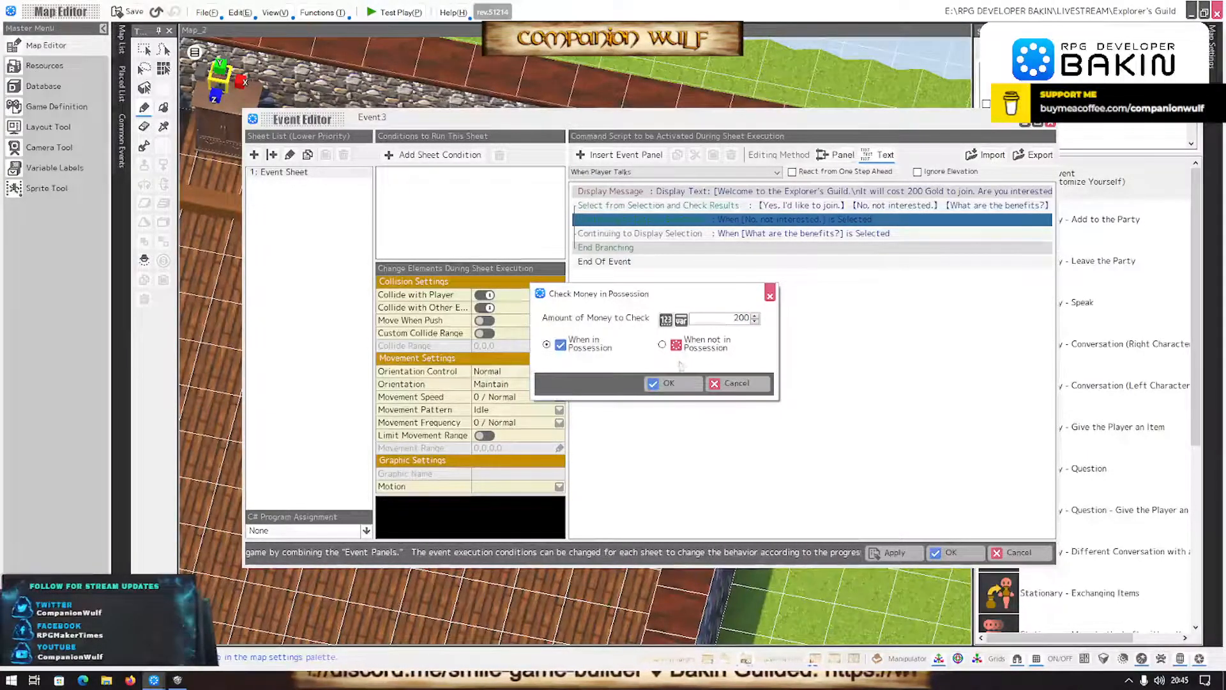
click(667, 383)
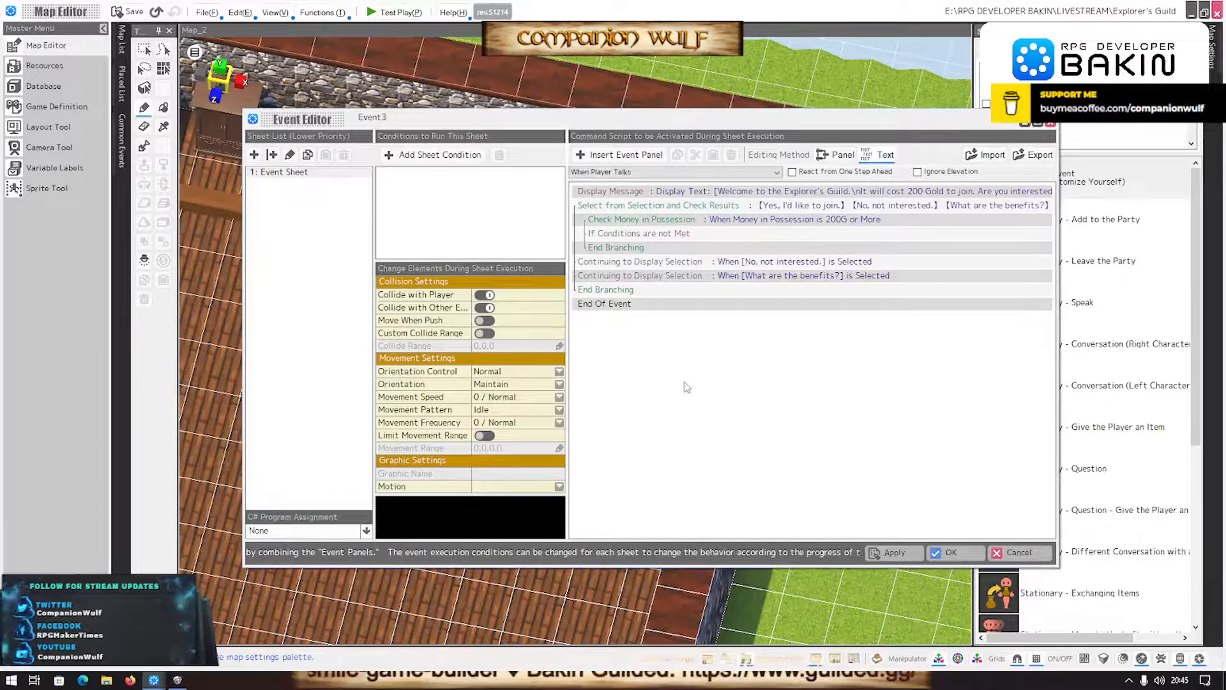
- Copy the opening welcome Display Message into the branch for having 200G or more
click(728, 235)
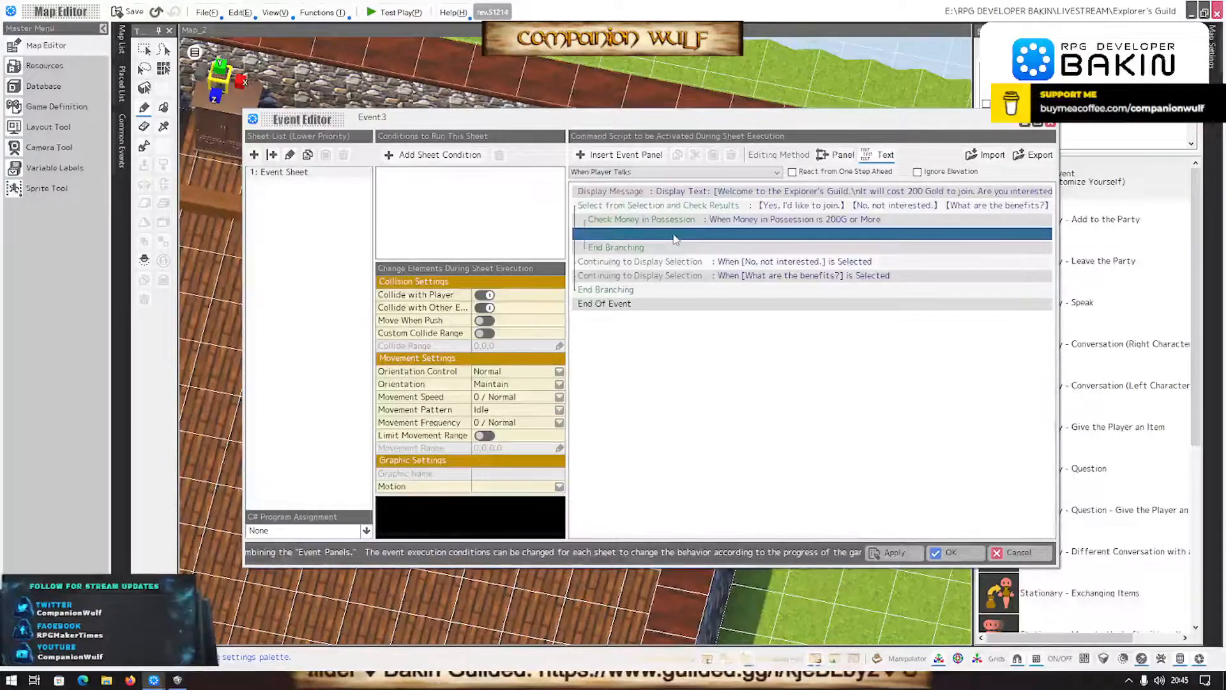
click(696, 194)
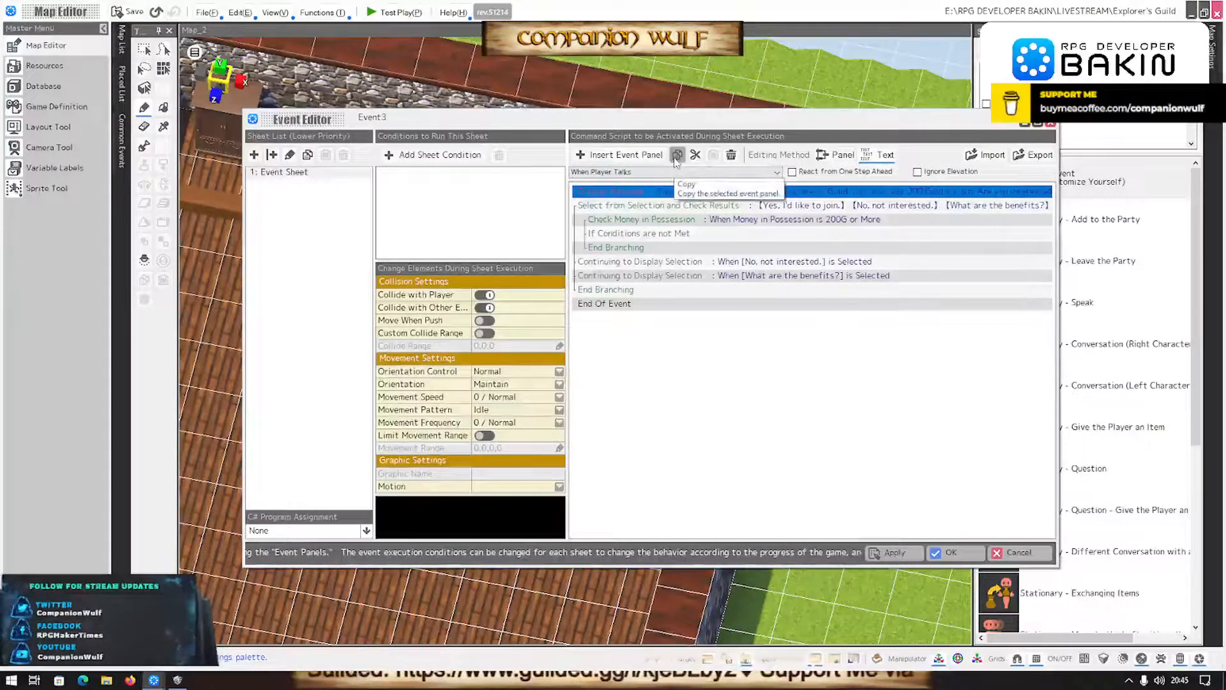
click(676, 155)
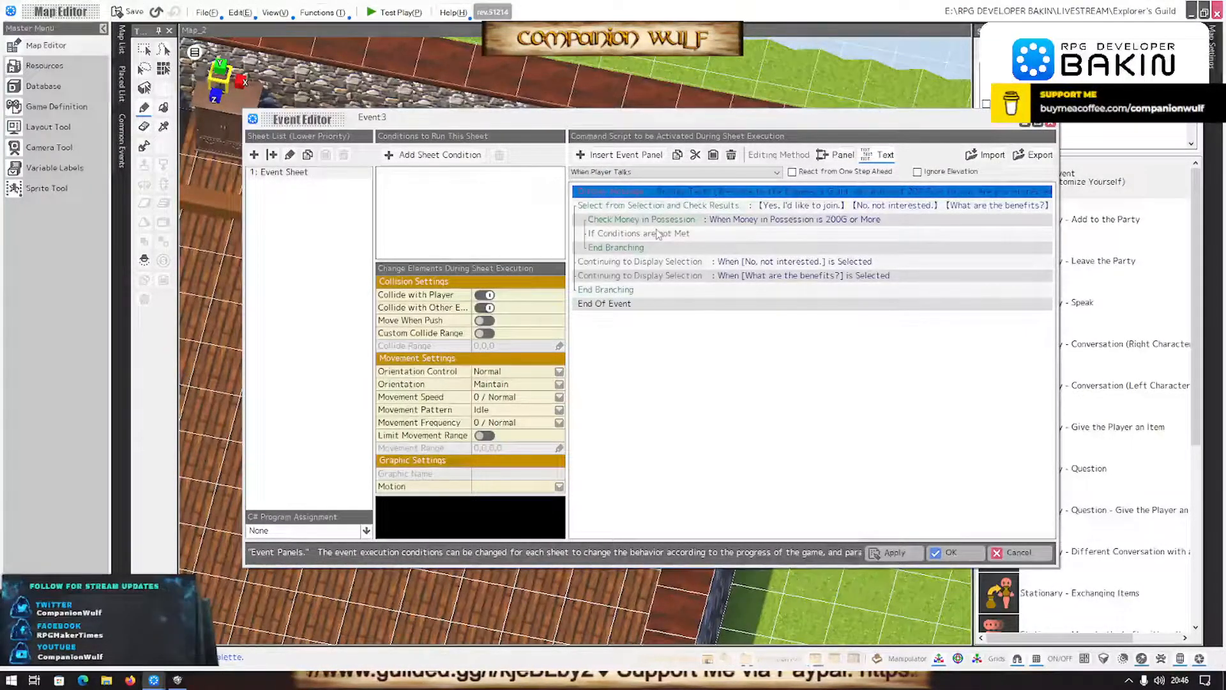
click(658, 234)
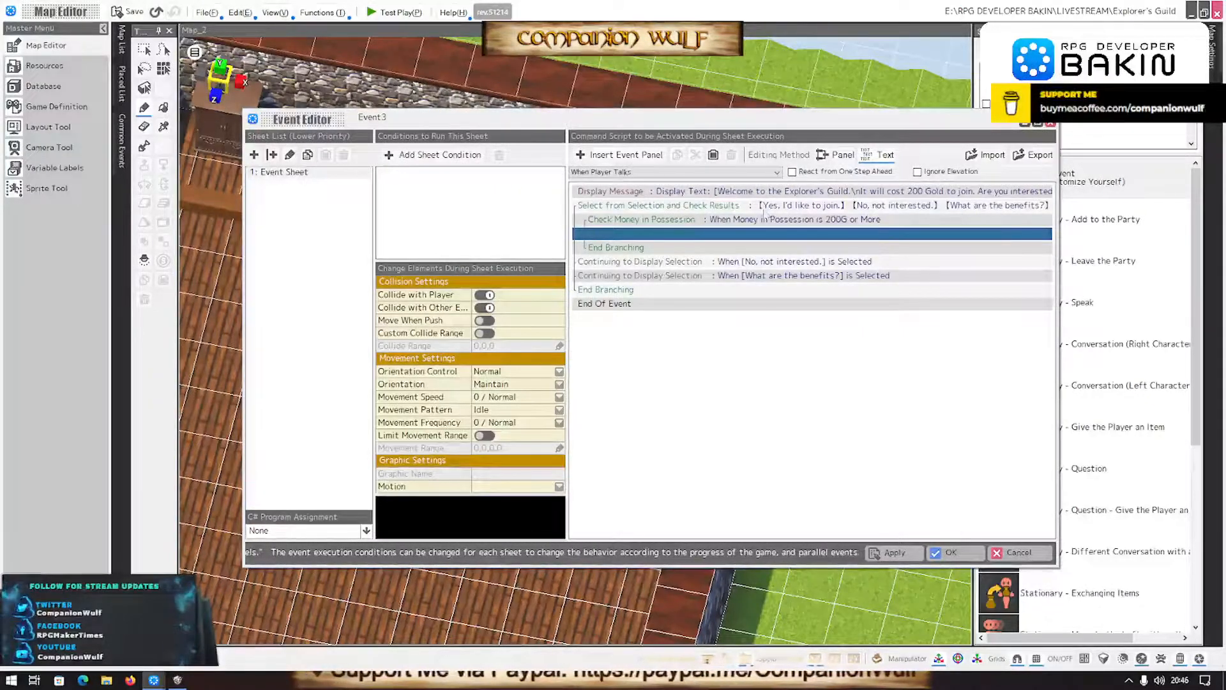
click(713, 154)
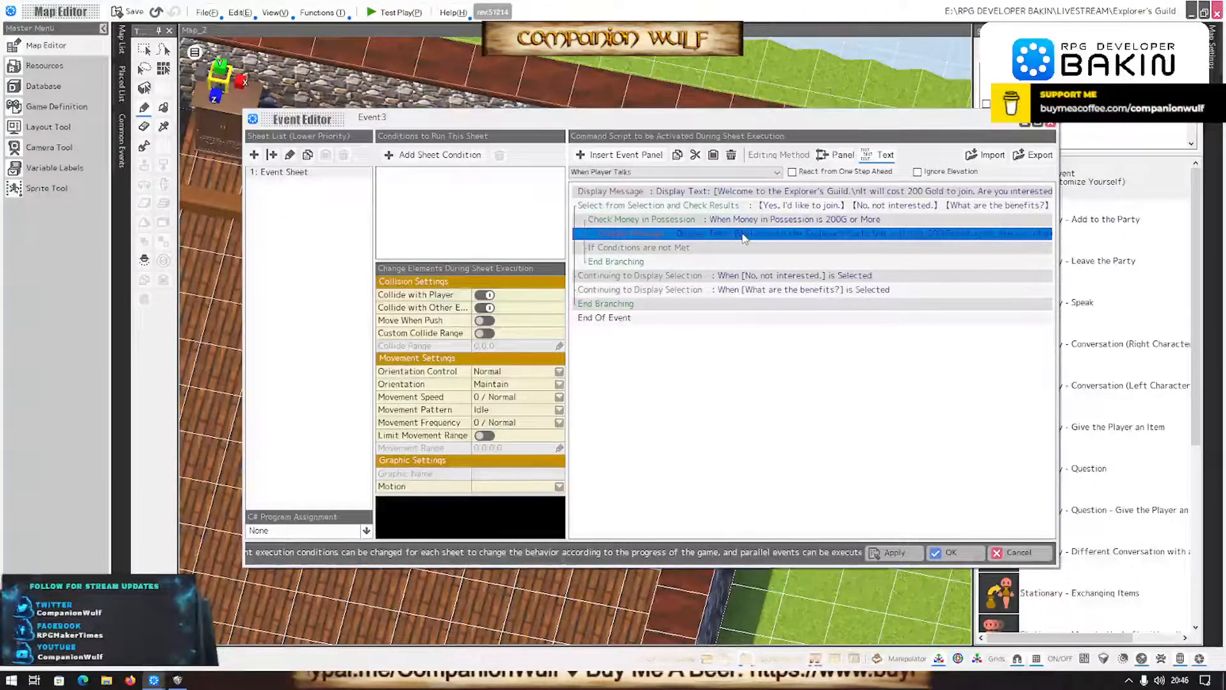
- Replace the copied message's text with "Excellent! Welcome to the Guild."
double_click(743, 237)
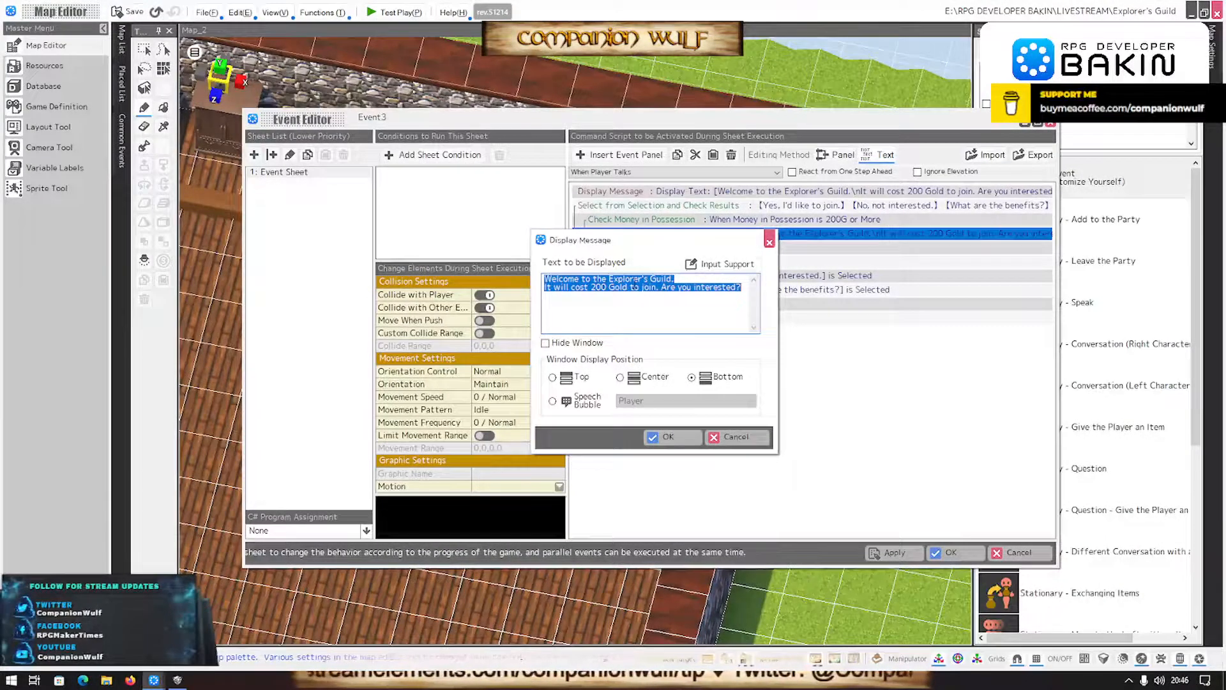
text(OK)
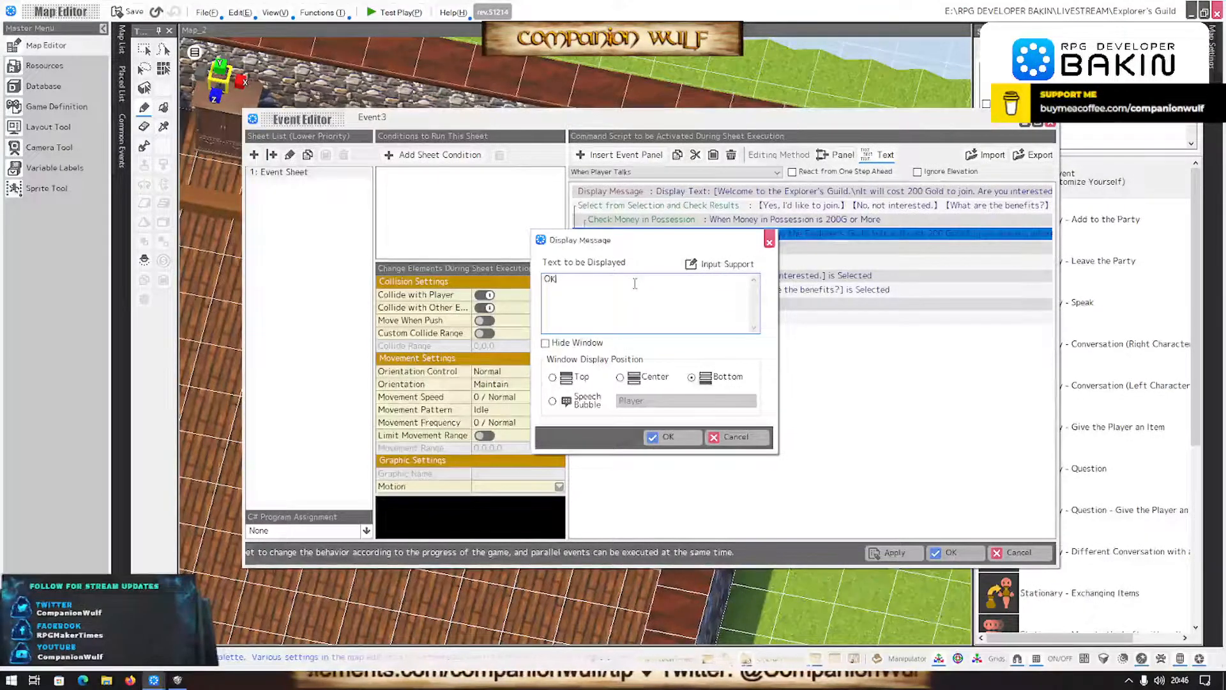
text(E)
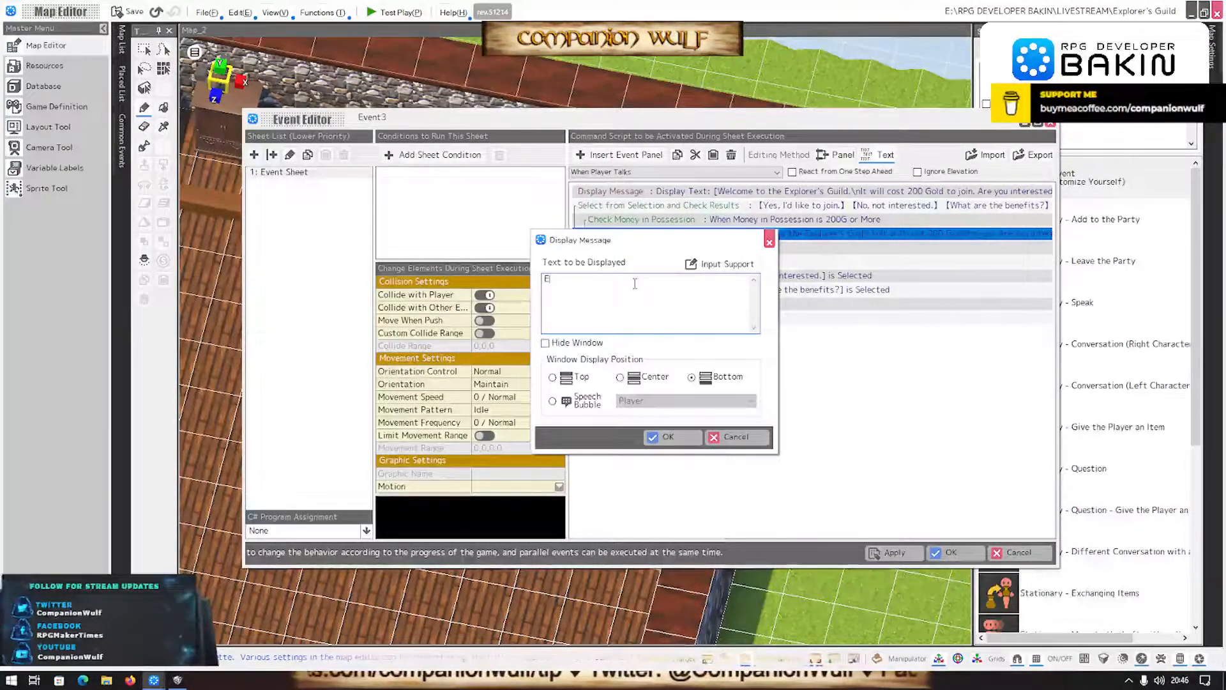
text(xcel)
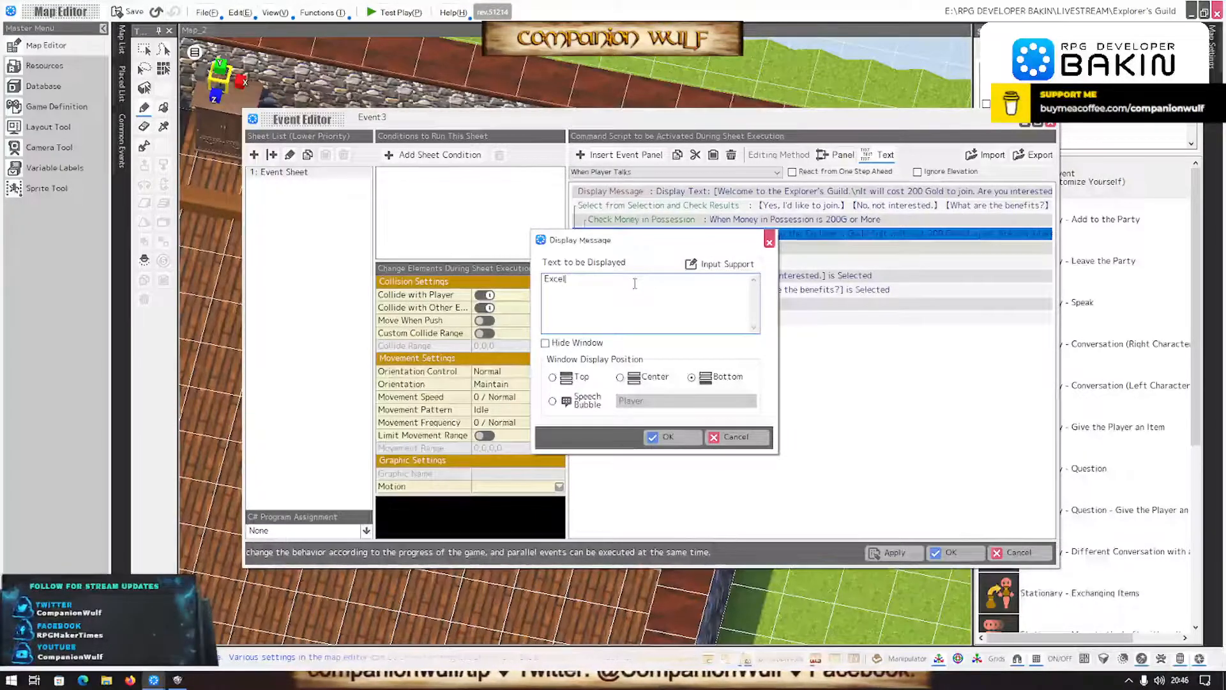
text(lent!)
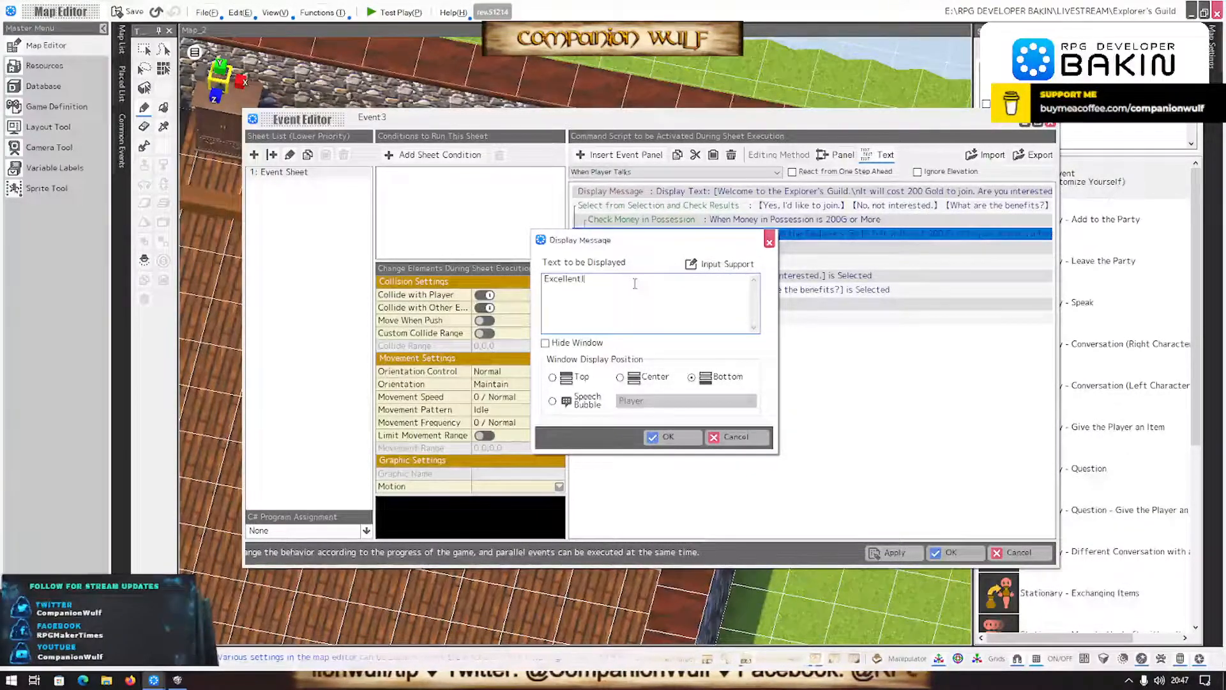
text( Welcome to the Guild.)
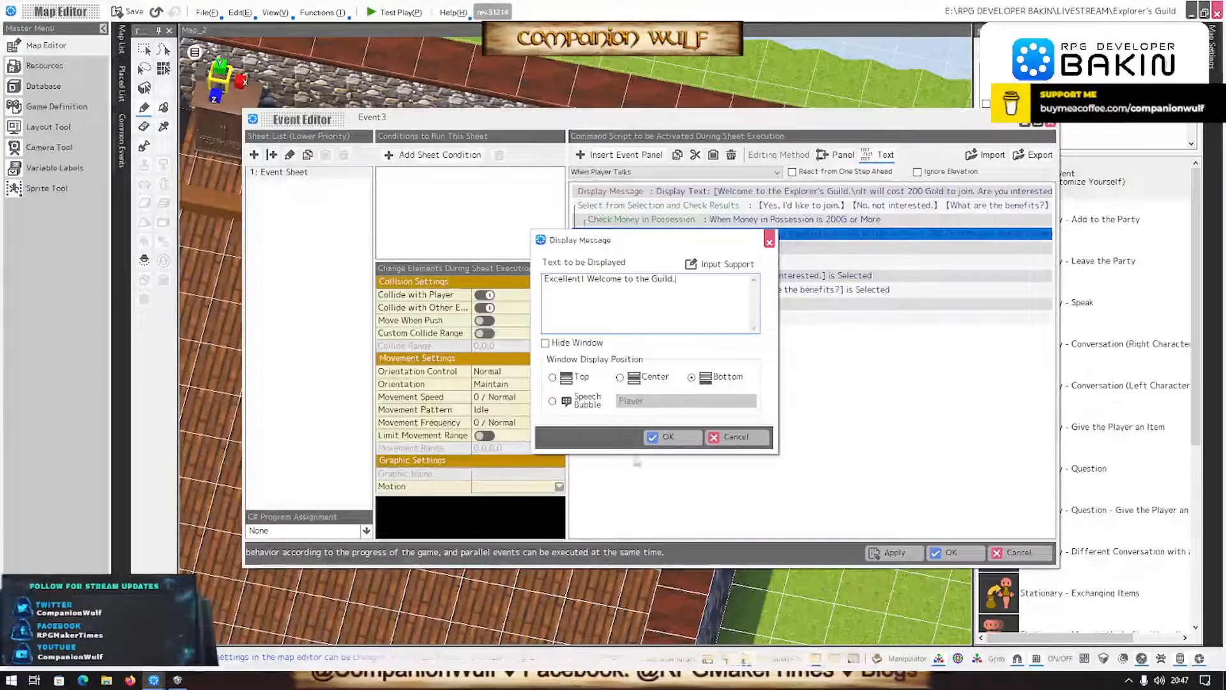
- Show the "Excellent!" message as a speech bubble on Event1, and save the event with its edited script
click(584, 401)
click(660, 401)
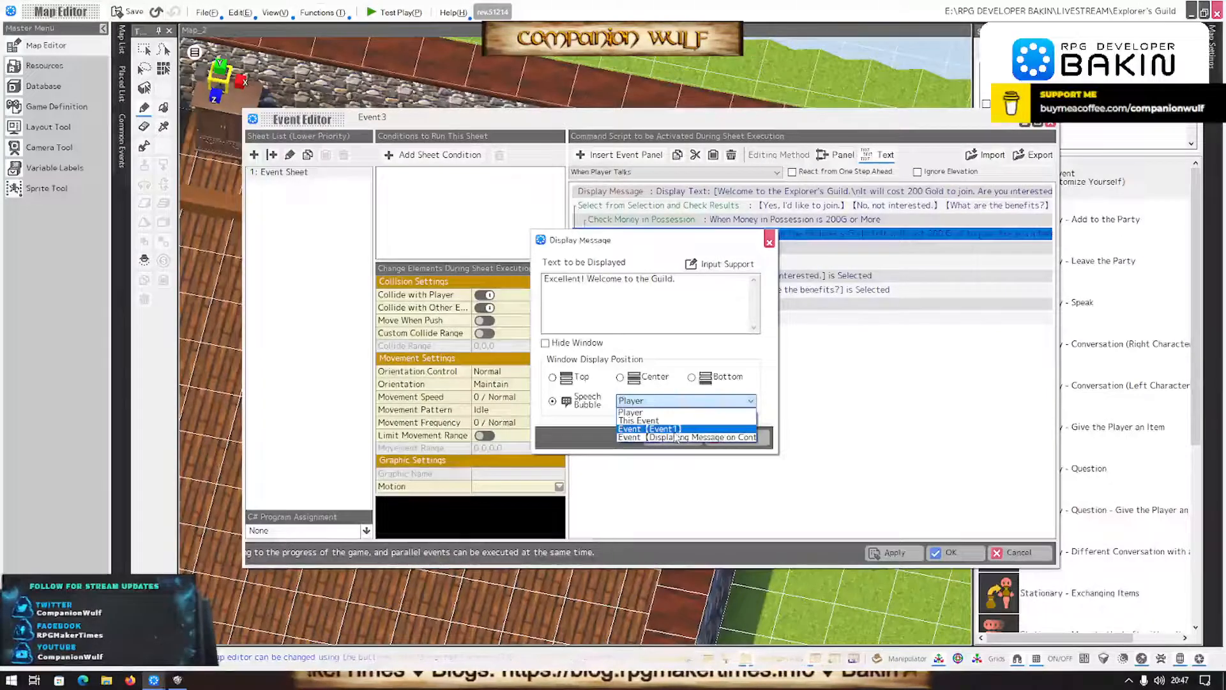
click(675, 437)
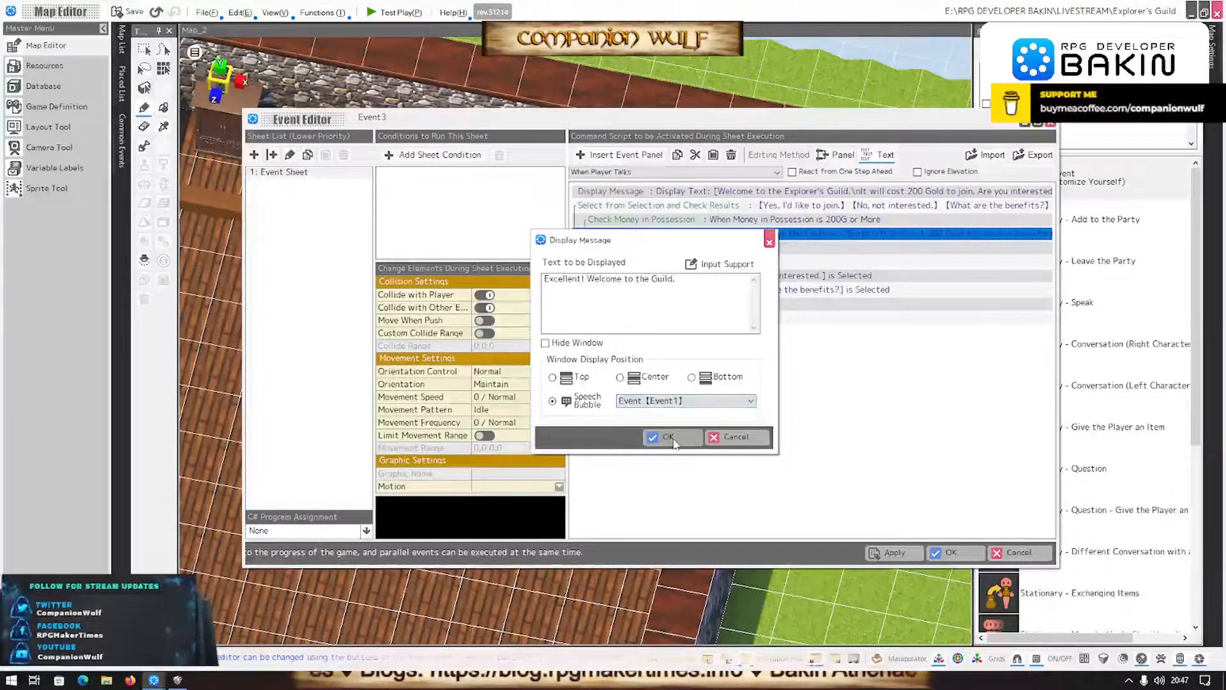
click(683, 437)
click(952, 553)
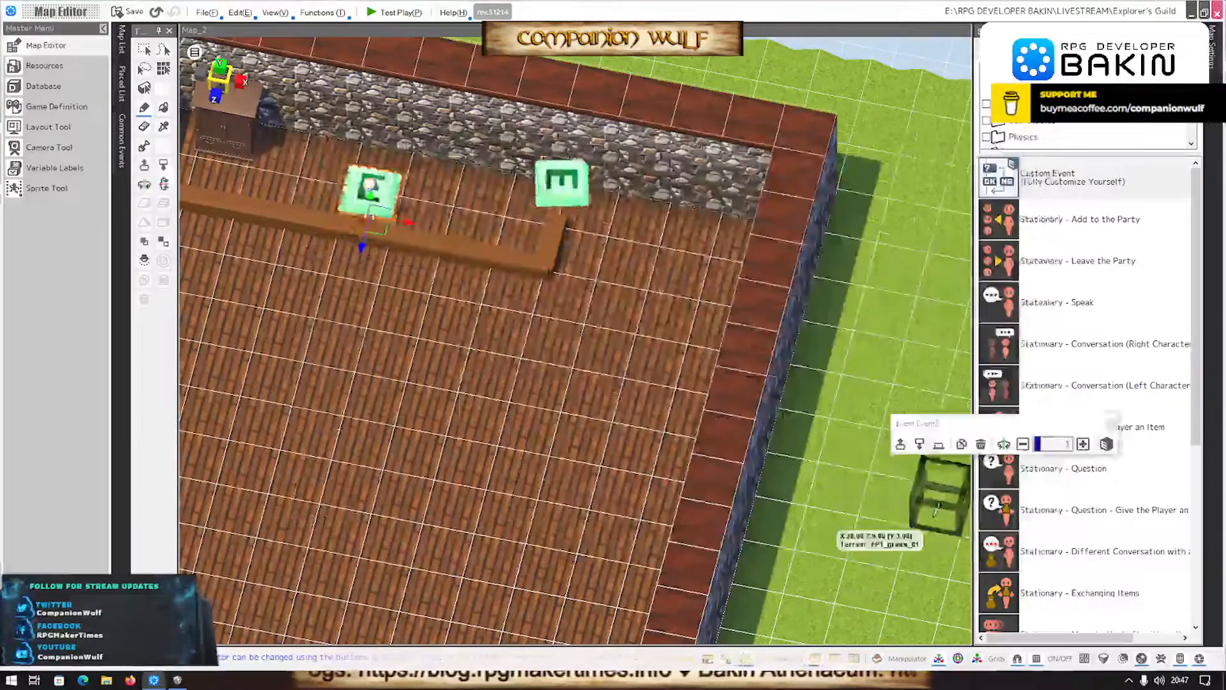
- Rename the placed SampleMan object behind the counter as "Guild Master"
right_click(366, 189)
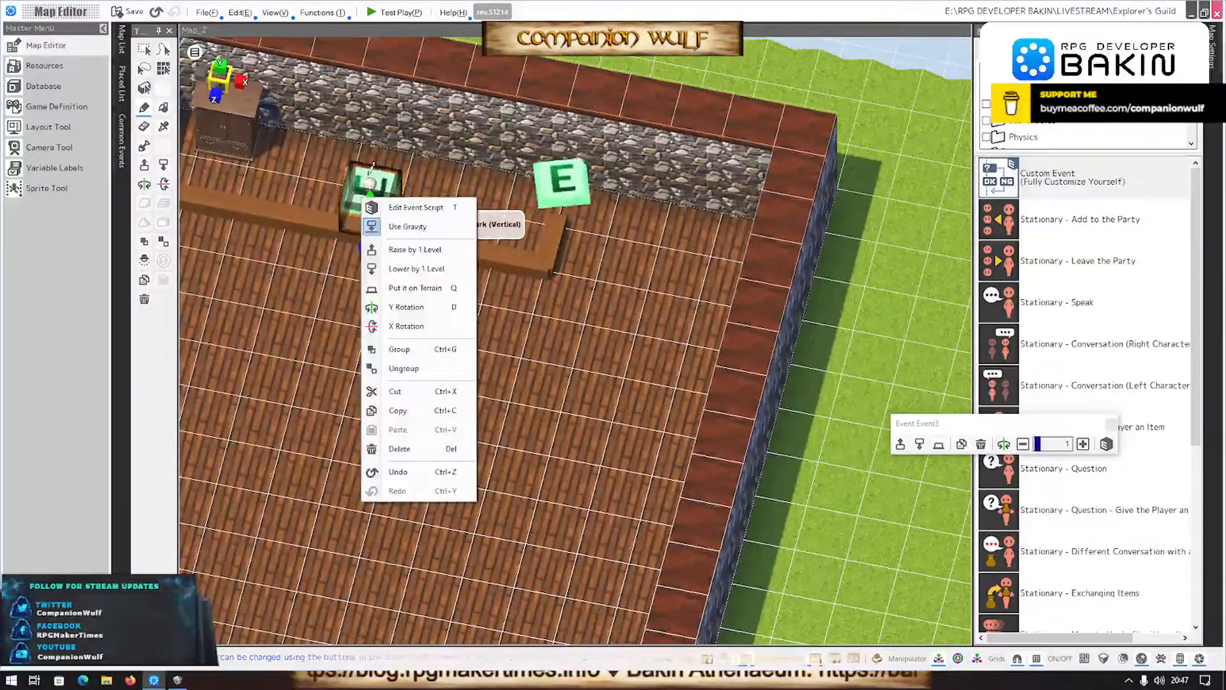
click(472, 350)
right_drag(472, 350, 754, 159)
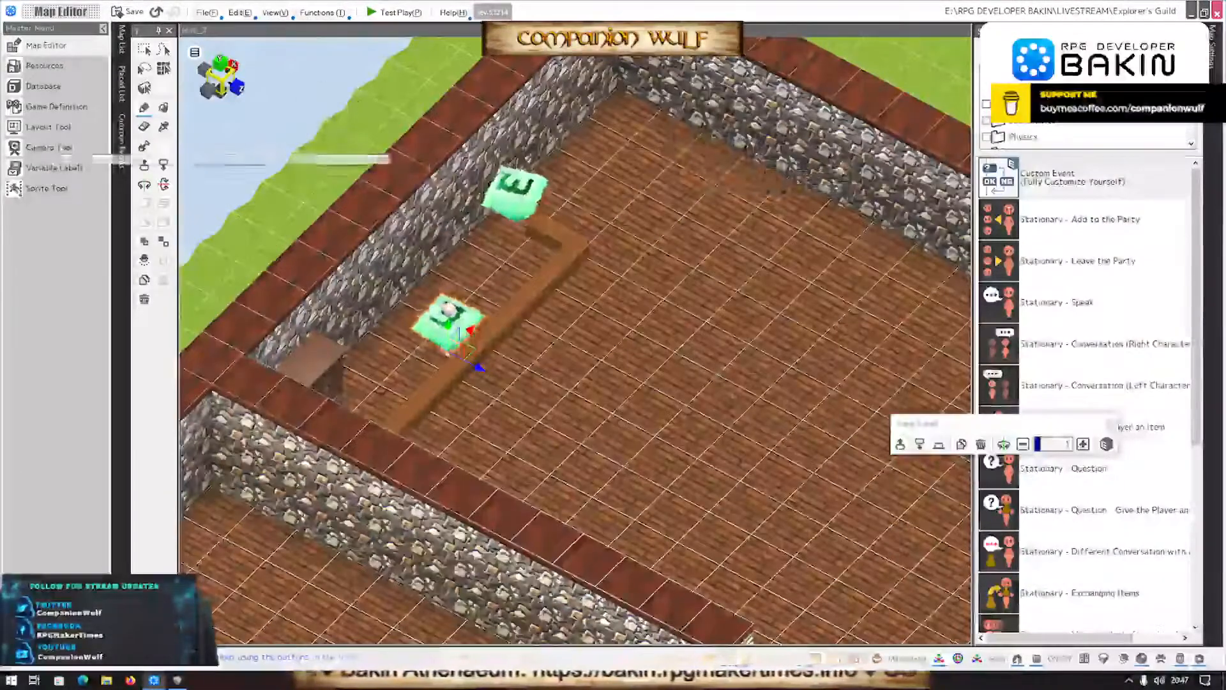
mouse_move(126, 93)
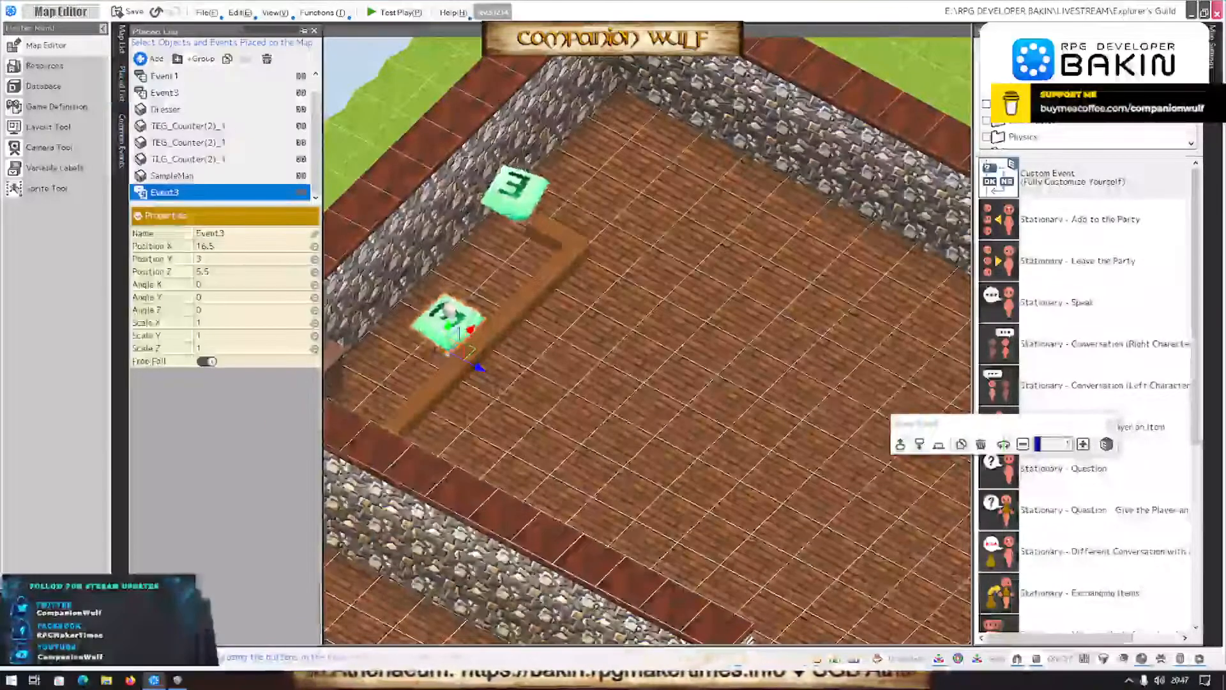
click(175, 178)
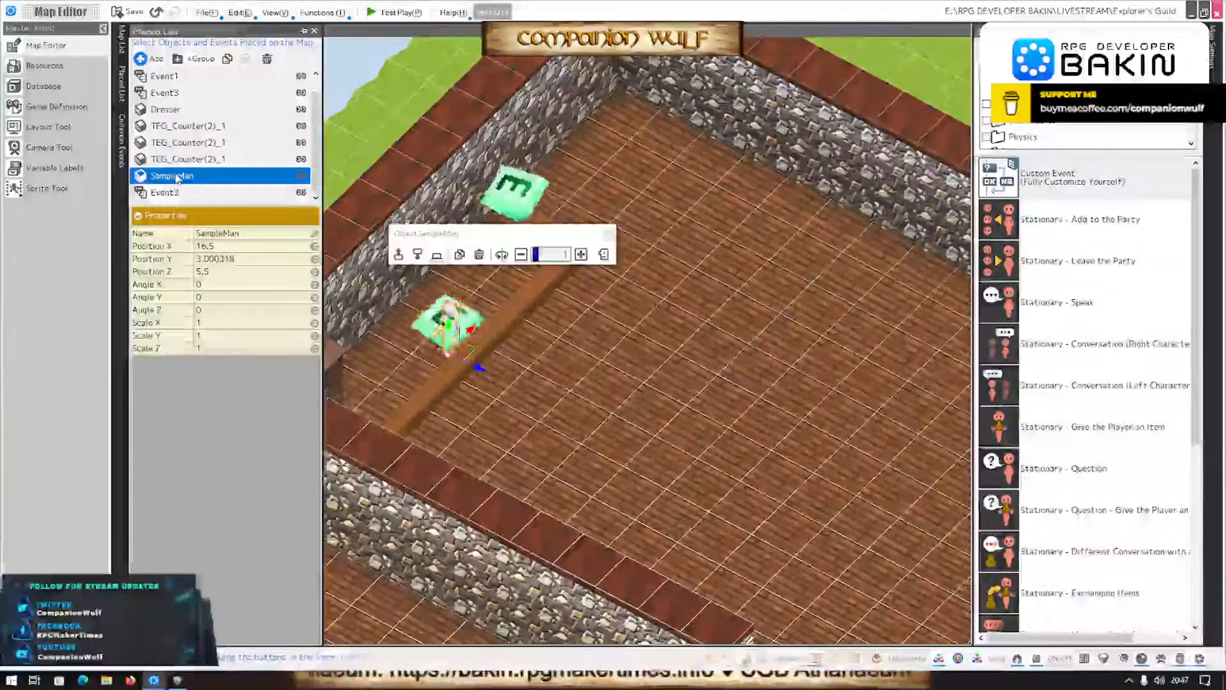
click(173, 176)
text(Guild I)
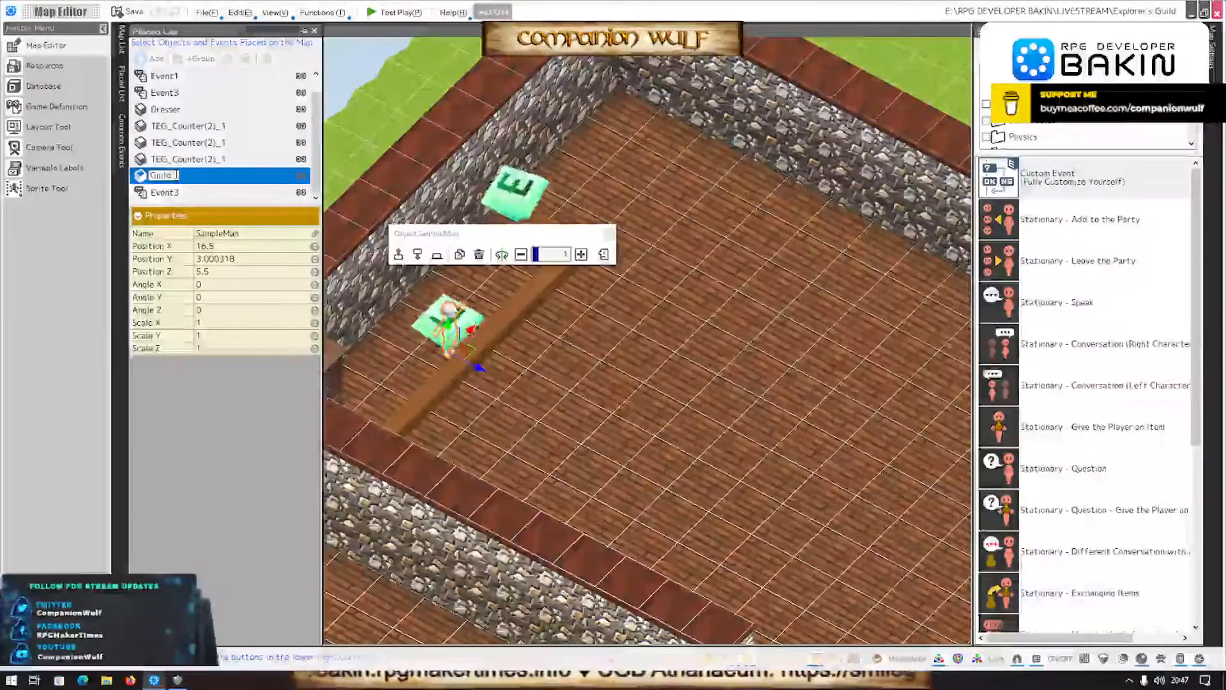
text(aster)
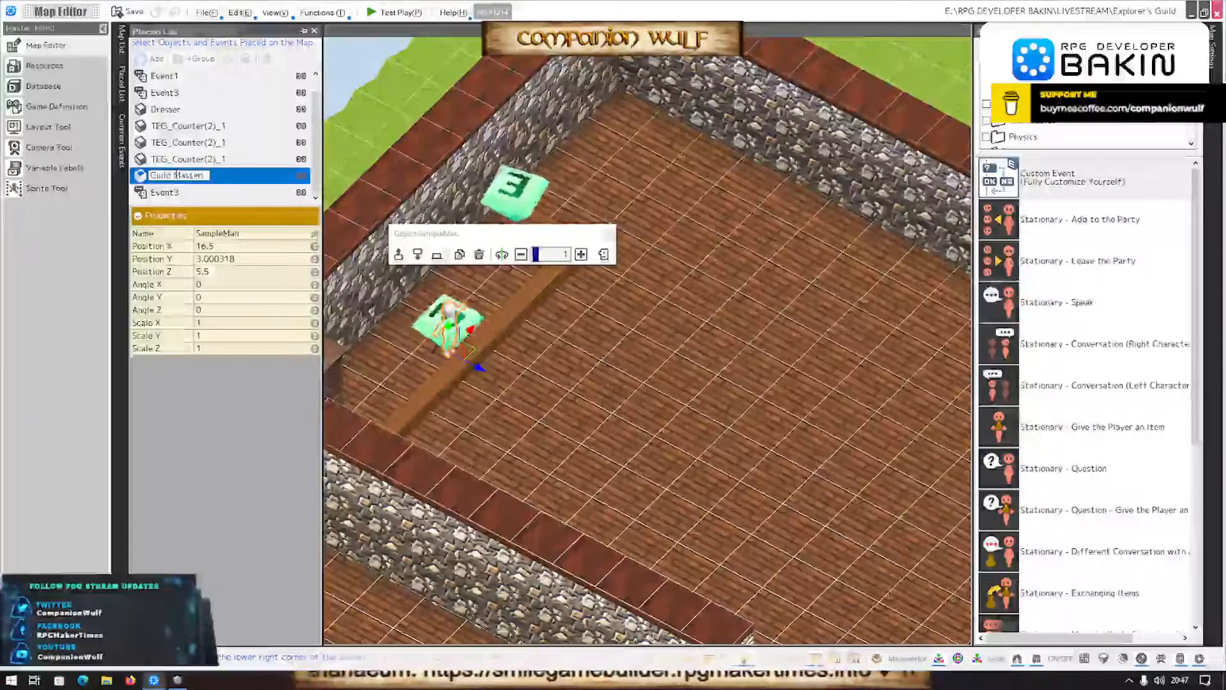
key(Return)
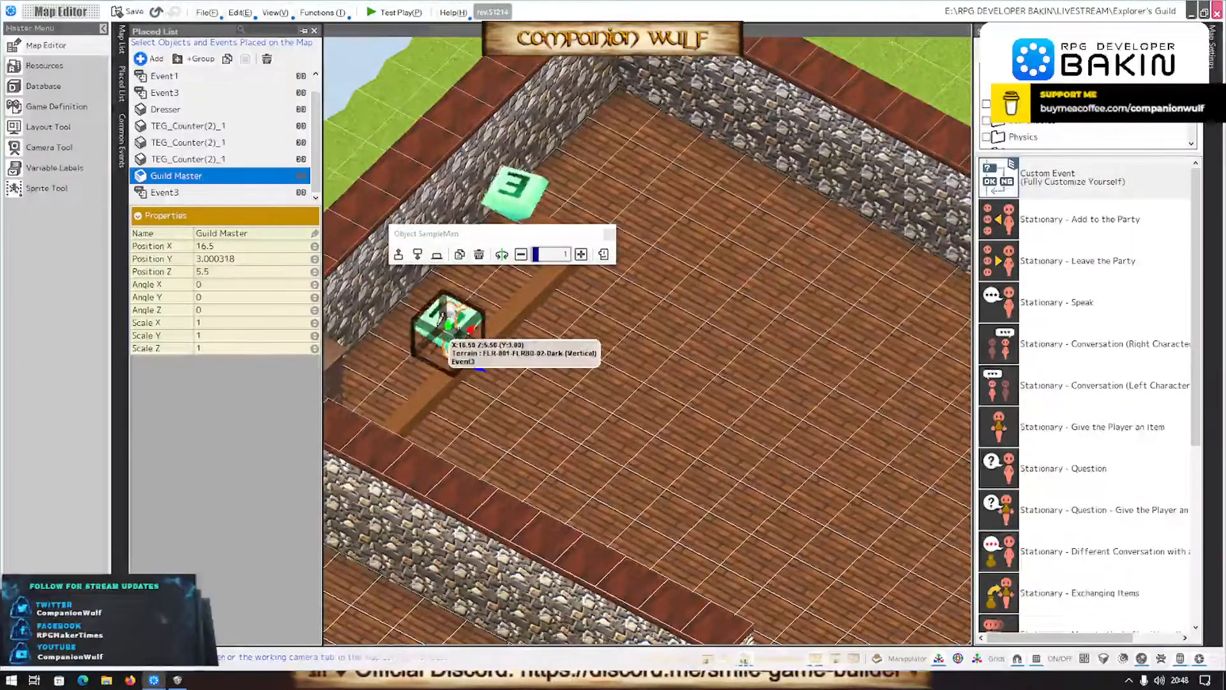
- Reopen the script of the event at the Guild Master and set the "Excellent!" message's window display position to Center
right_drag(474, 353, 503, 401)
click(455, 351)
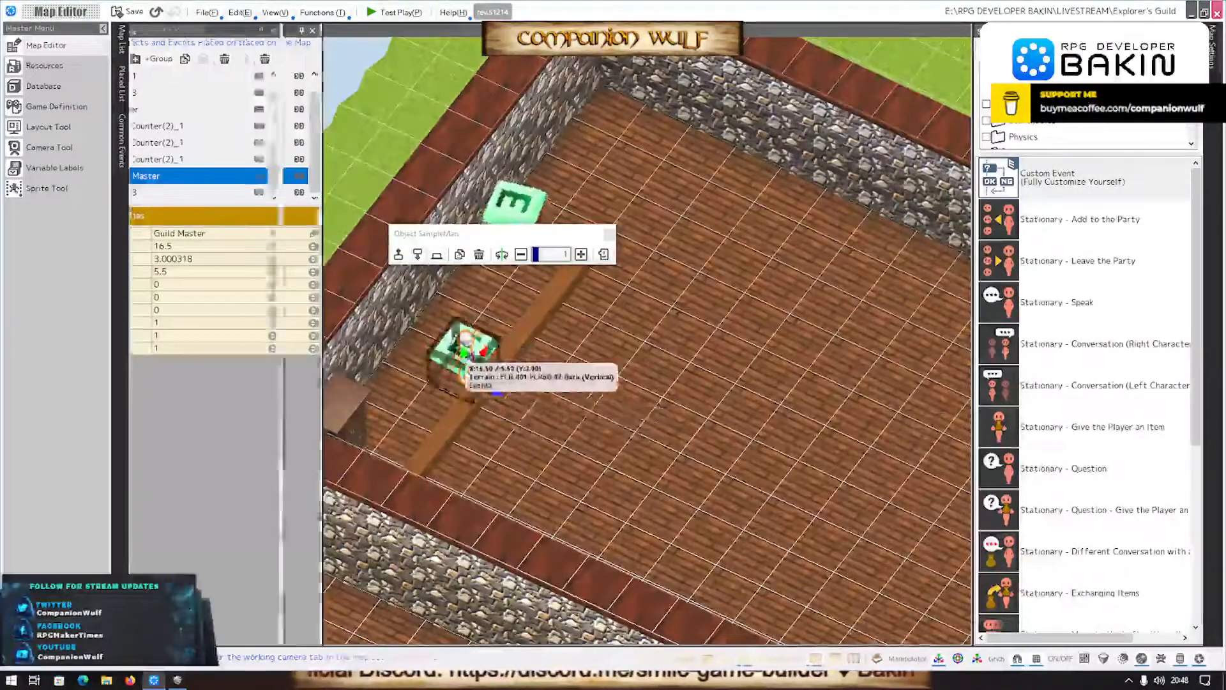
right_click(450, 346)
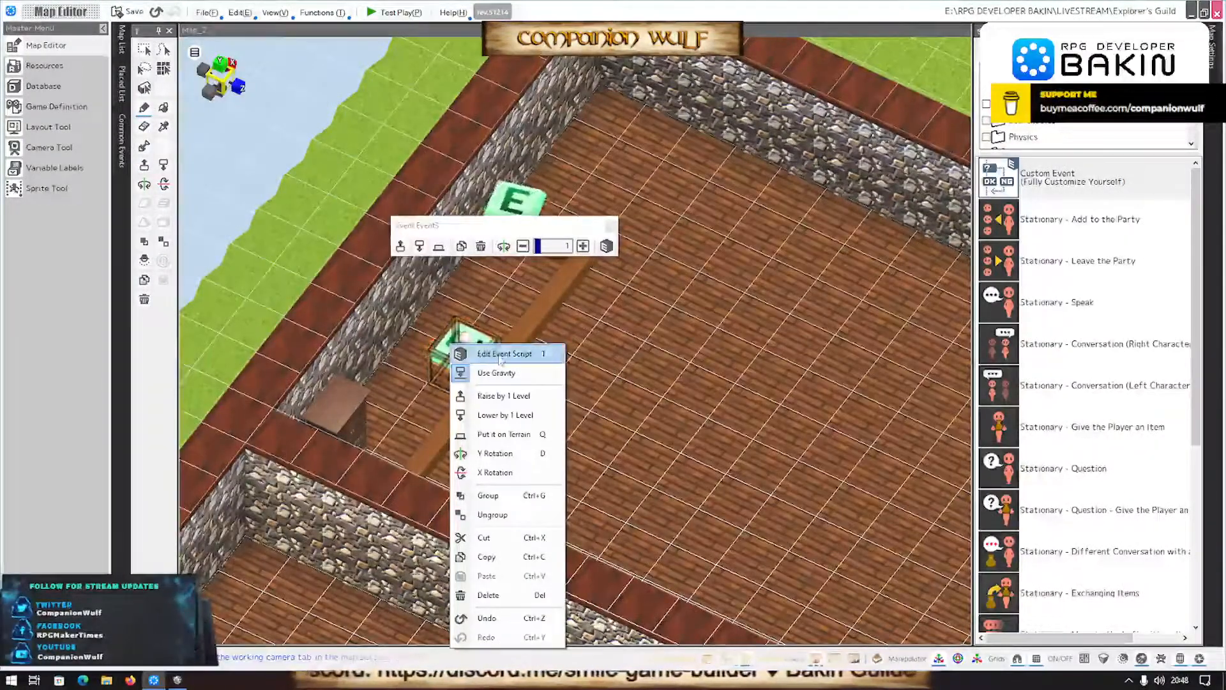
click(521, 350)
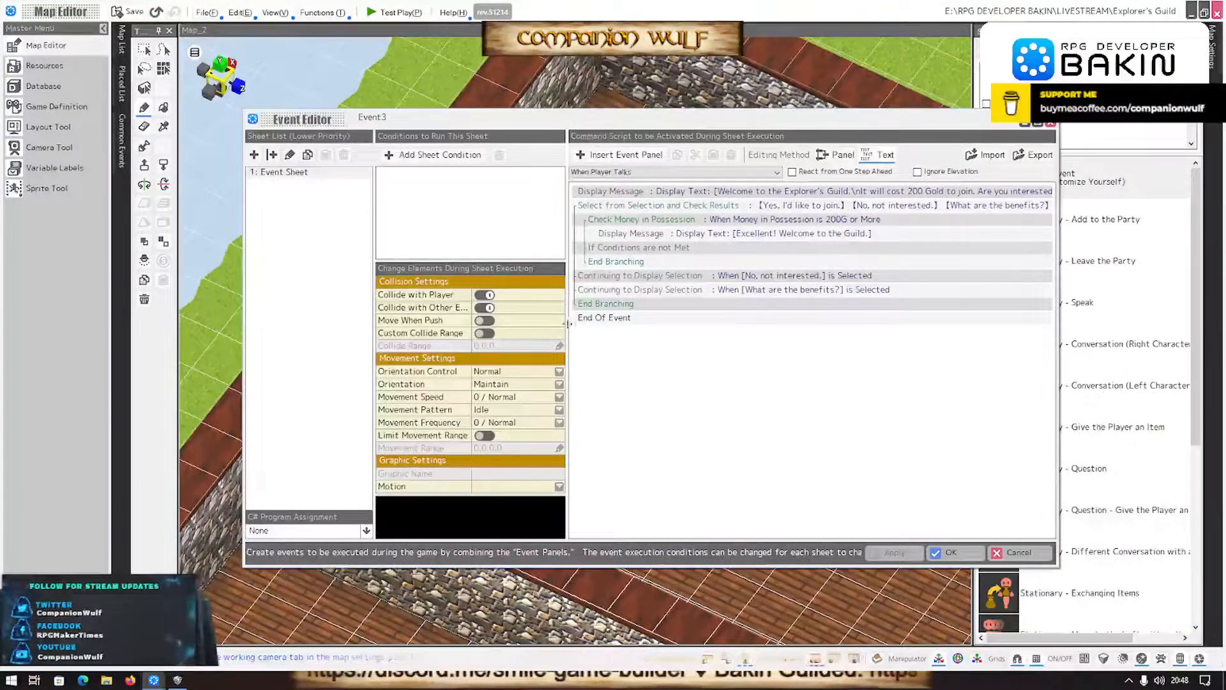
click(743, 237)
double_click(744, 236)
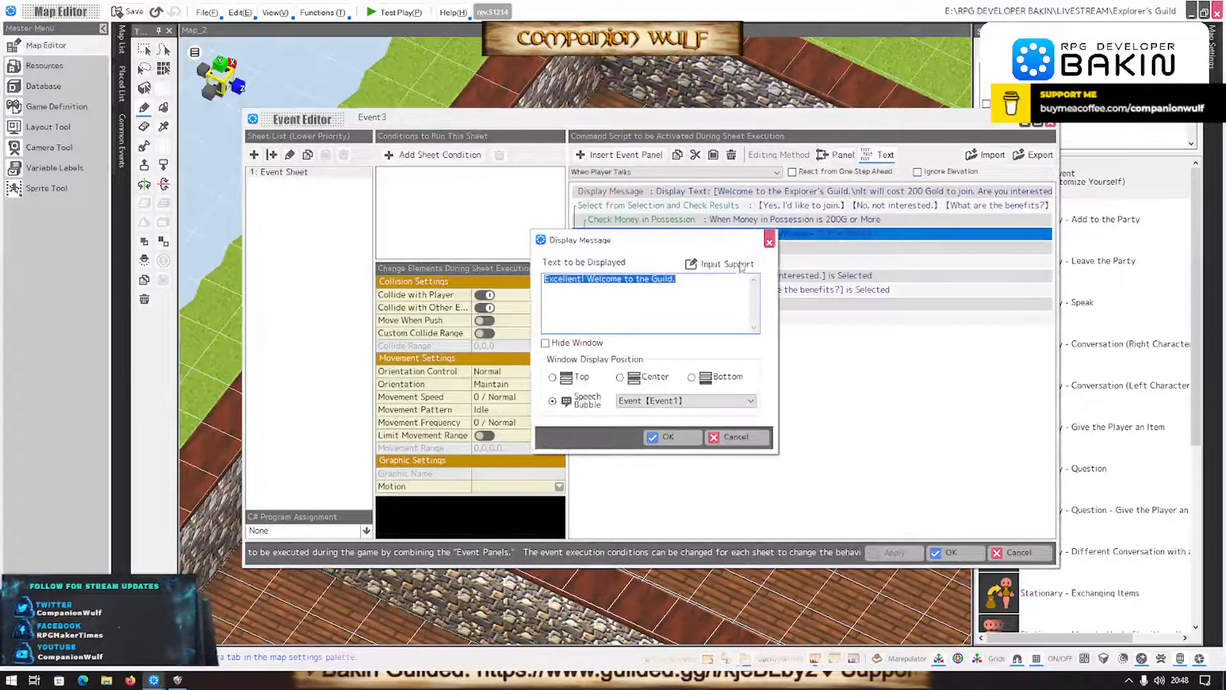
click(694, 401)
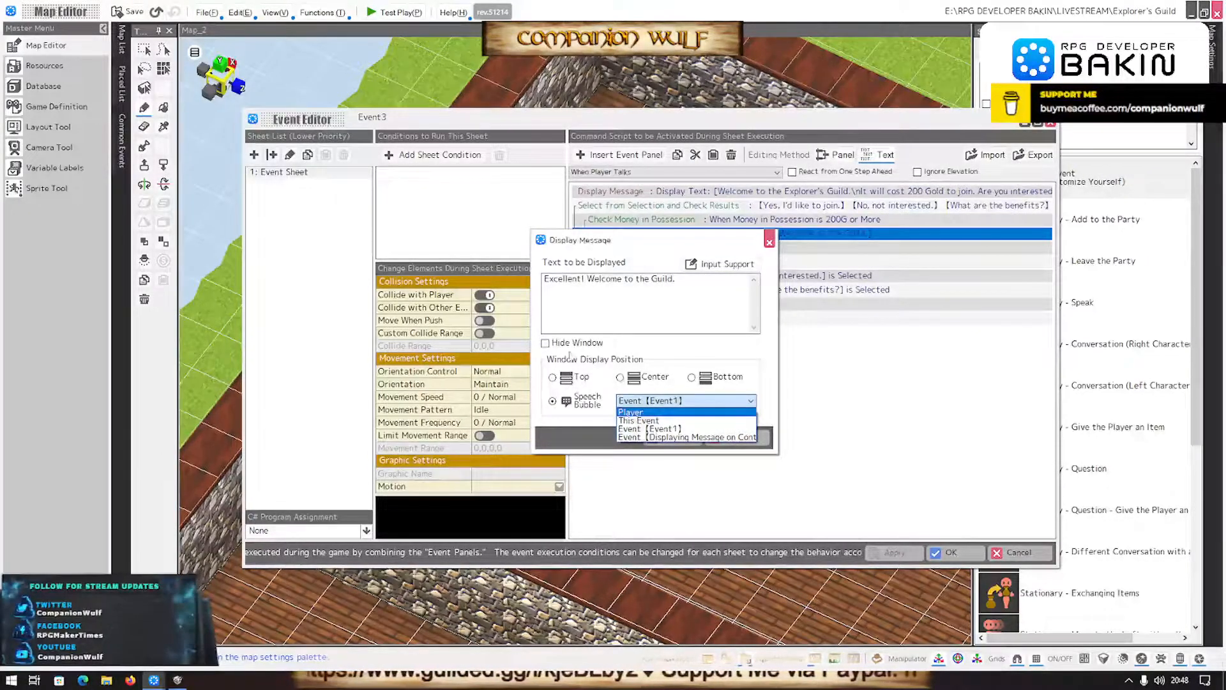
click(622, 380)
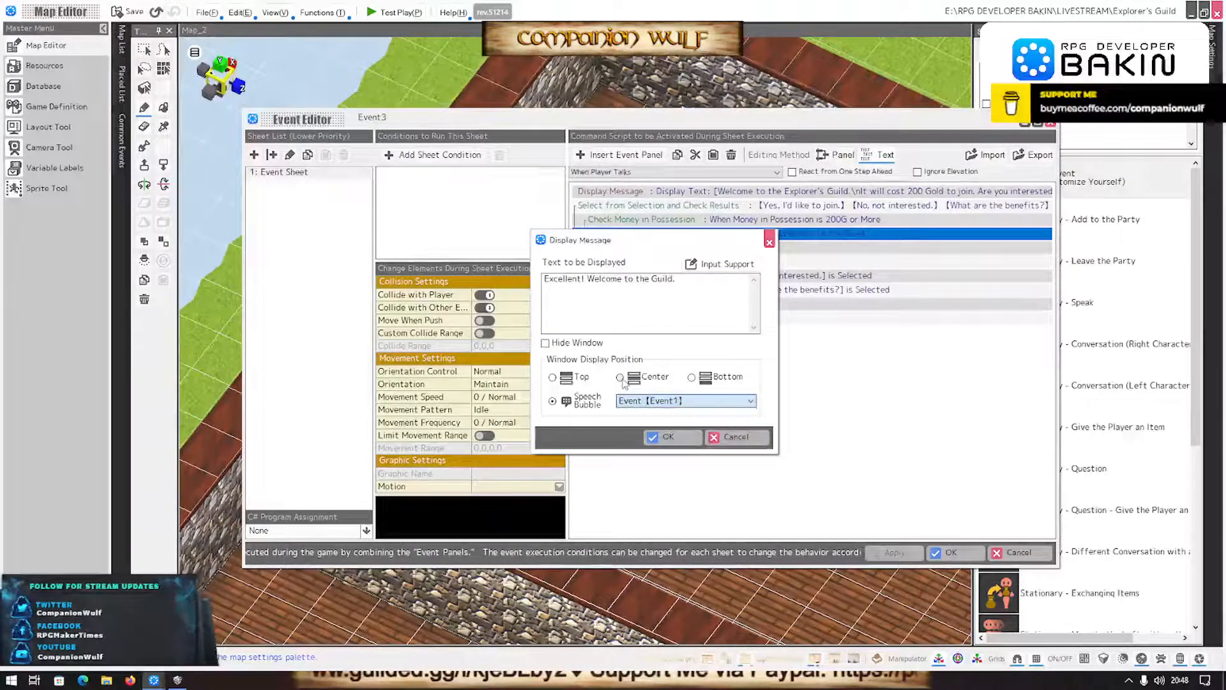
click(620, 377)
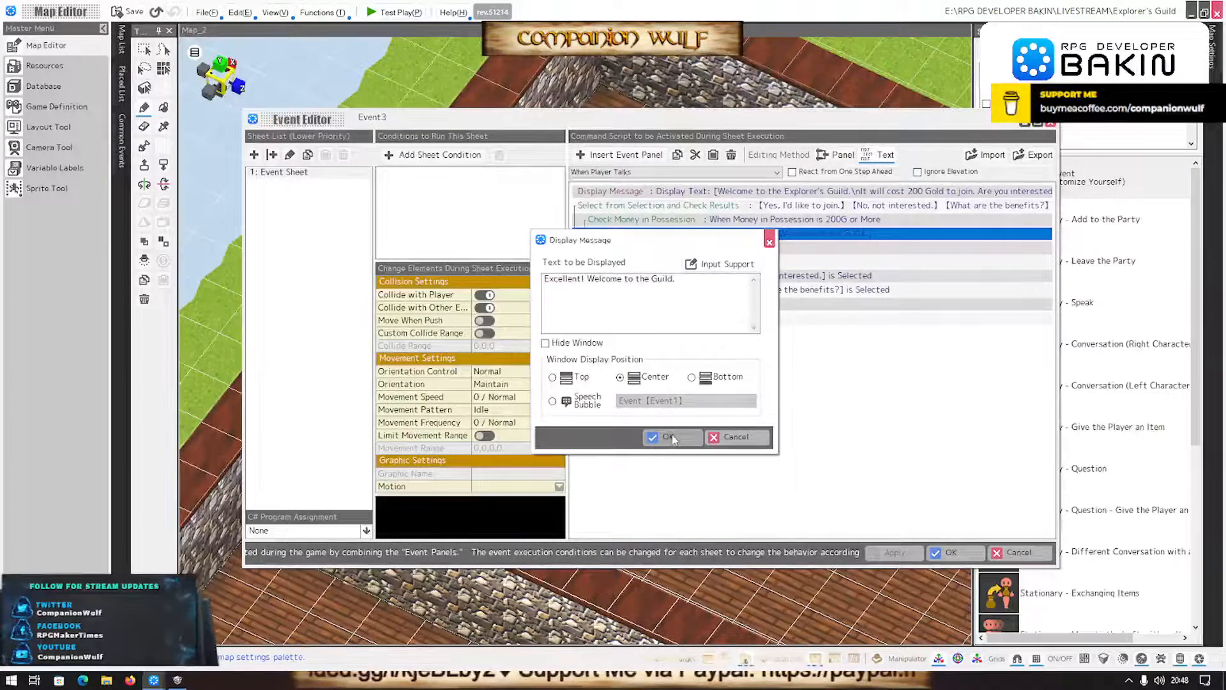
click(667, 437)
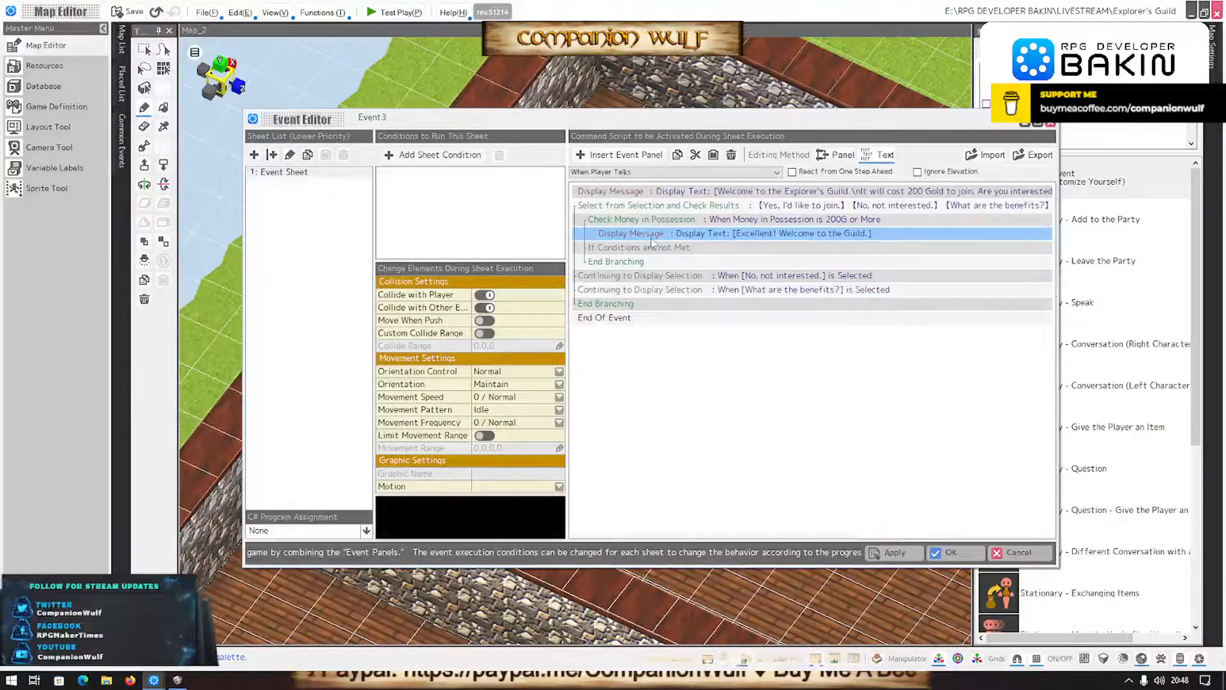
- Insert an Event Switch On/Off command below the "Excellent!" message and delete the Version variable from its variable list
click(698, 248)
double_click(711, 246)
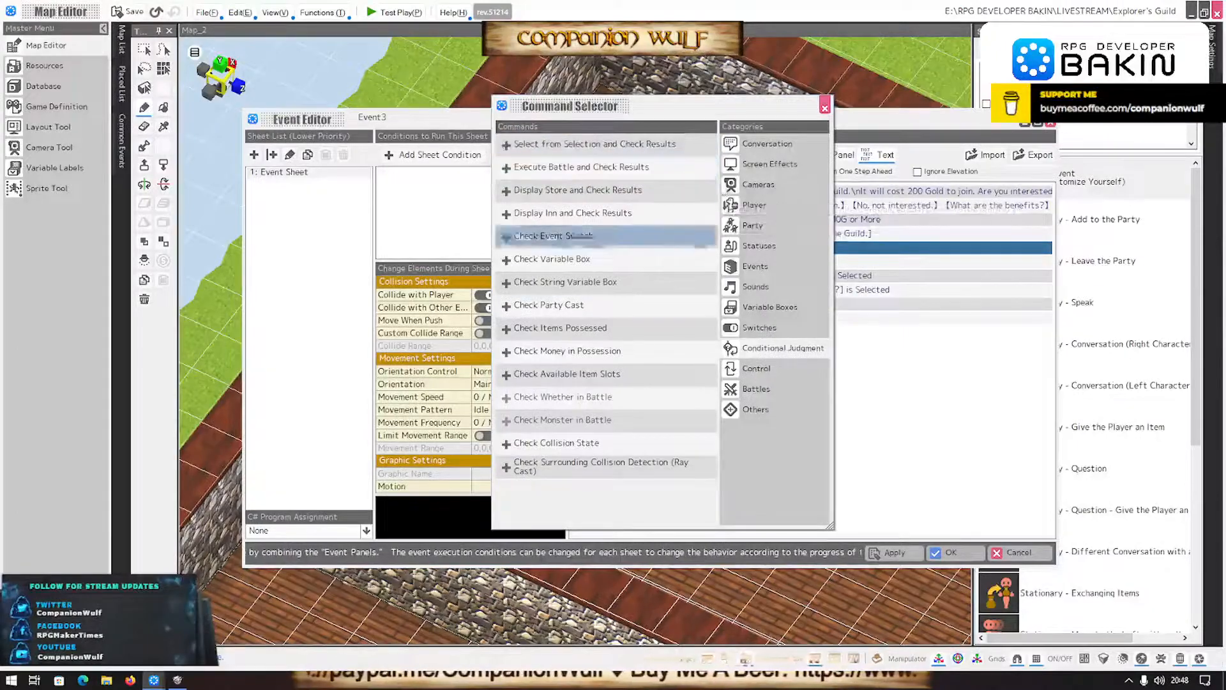
click(741, 329)
double_click(556, 144)
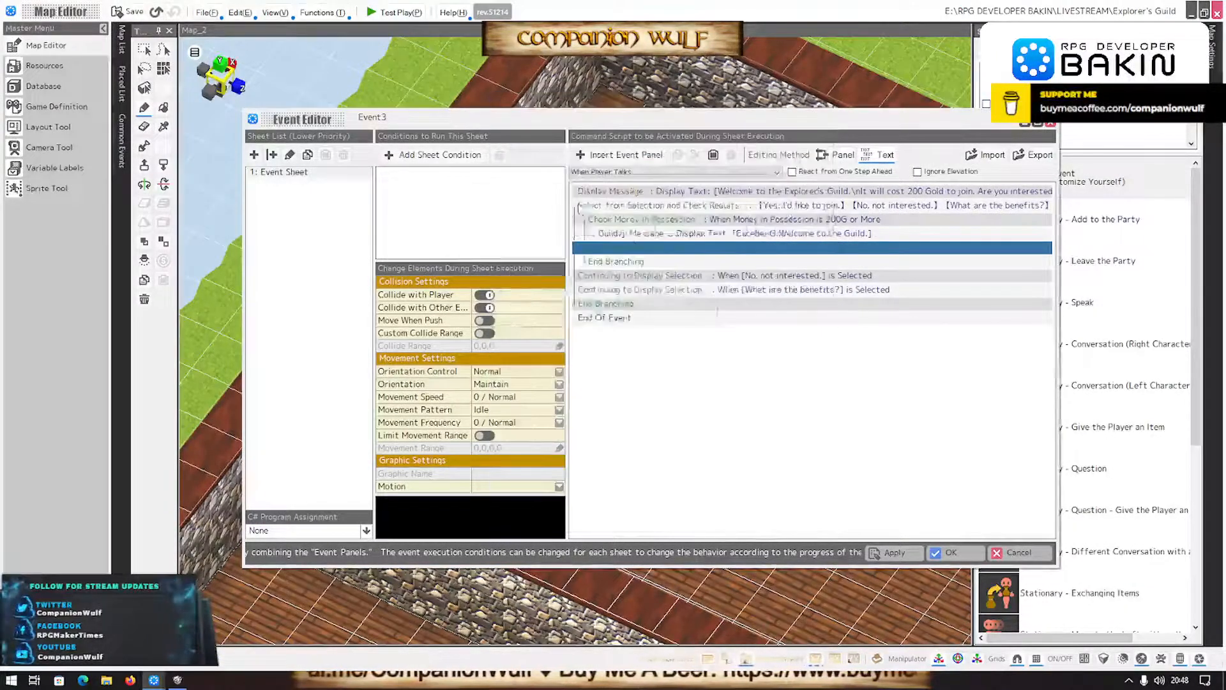
click(635, 335)
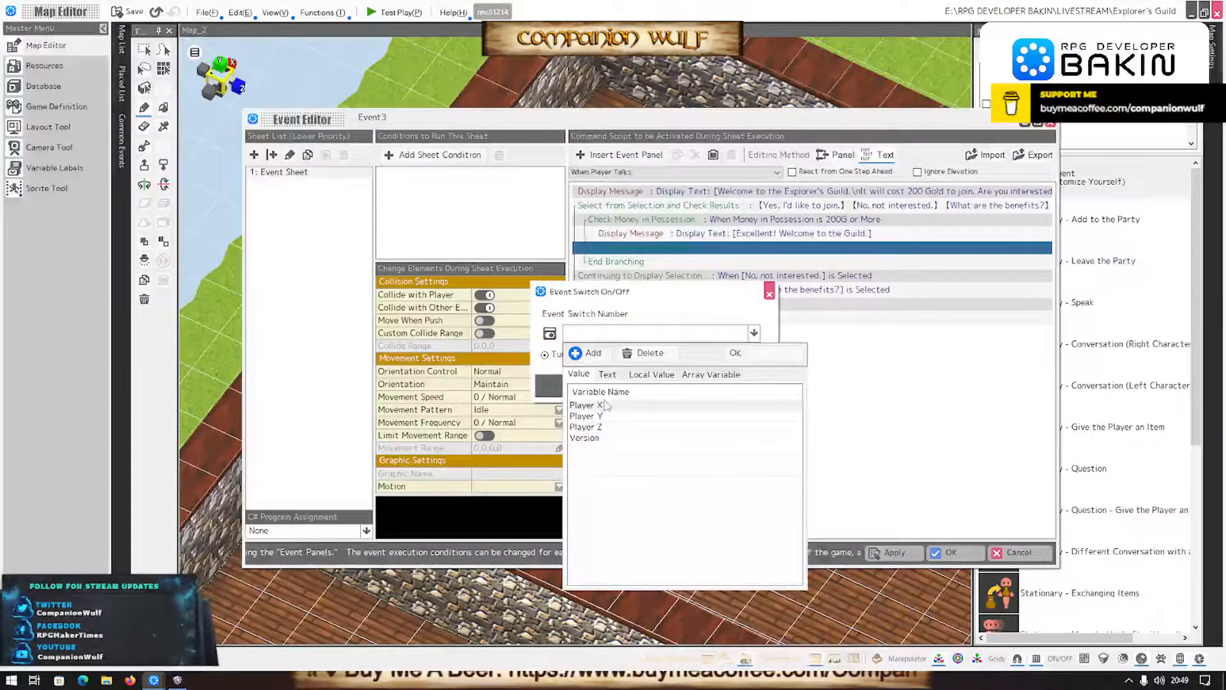
click(584, 438)
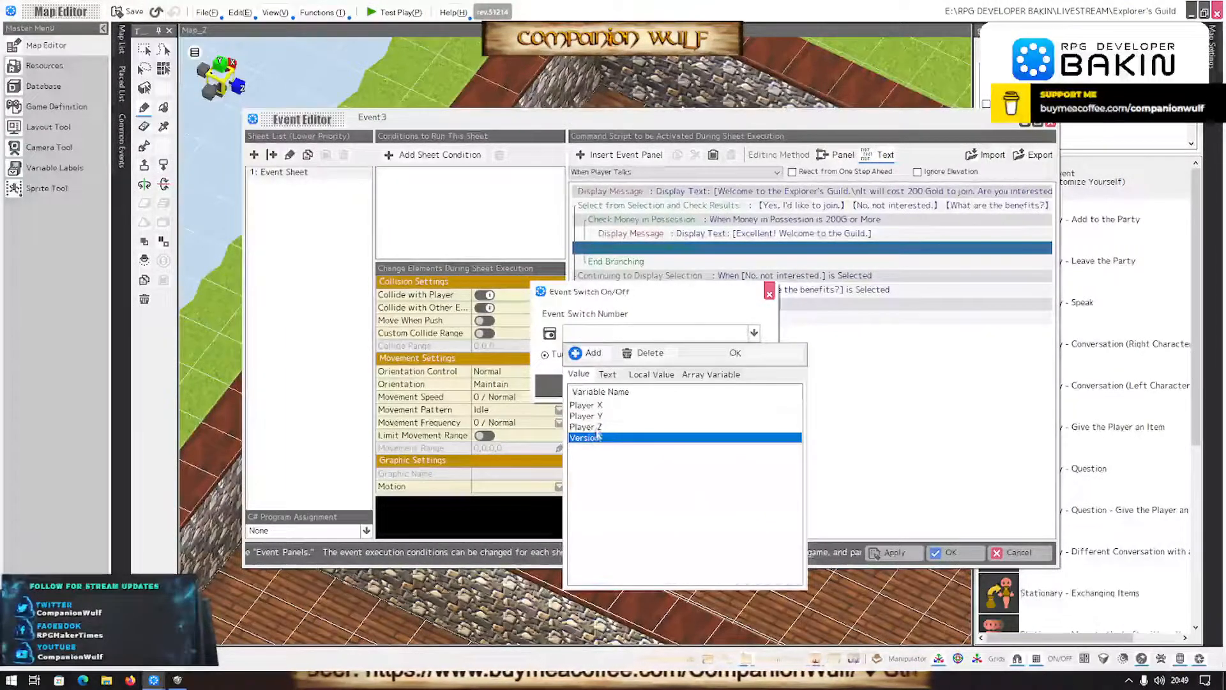
click(644, 352)
- Create a text variable named "Joined Guild" and have the event switch command turn it on
click(608, 386)
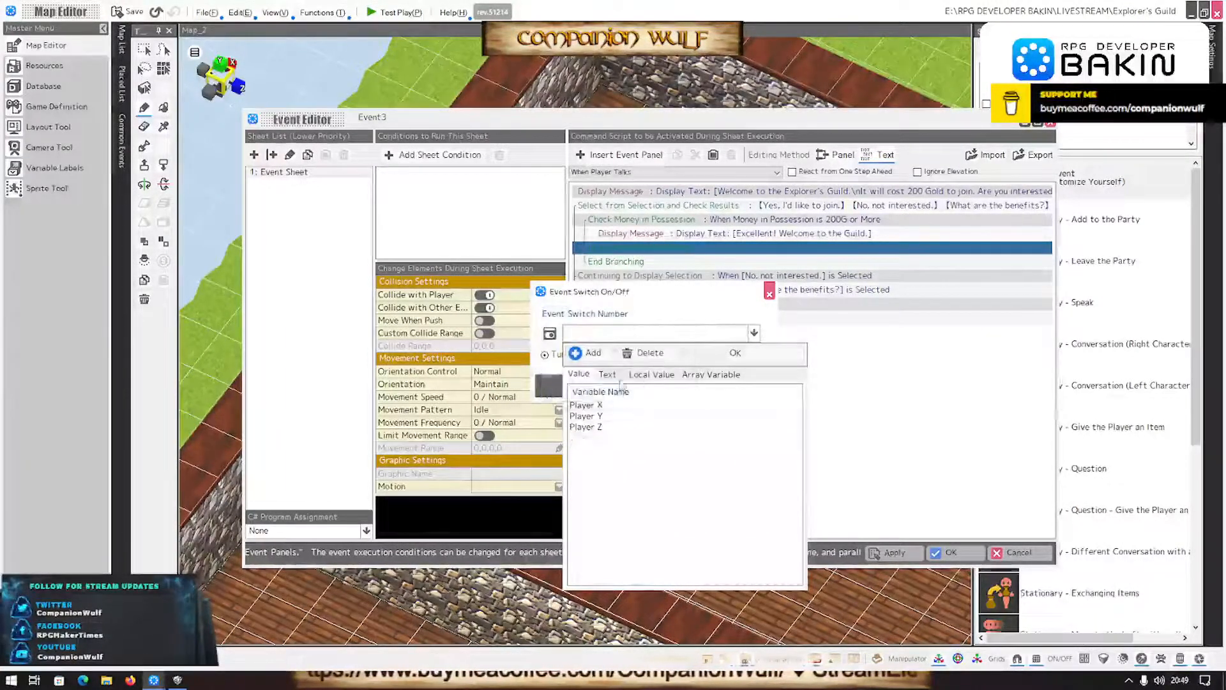
click(585, 352)
click(593, 405)
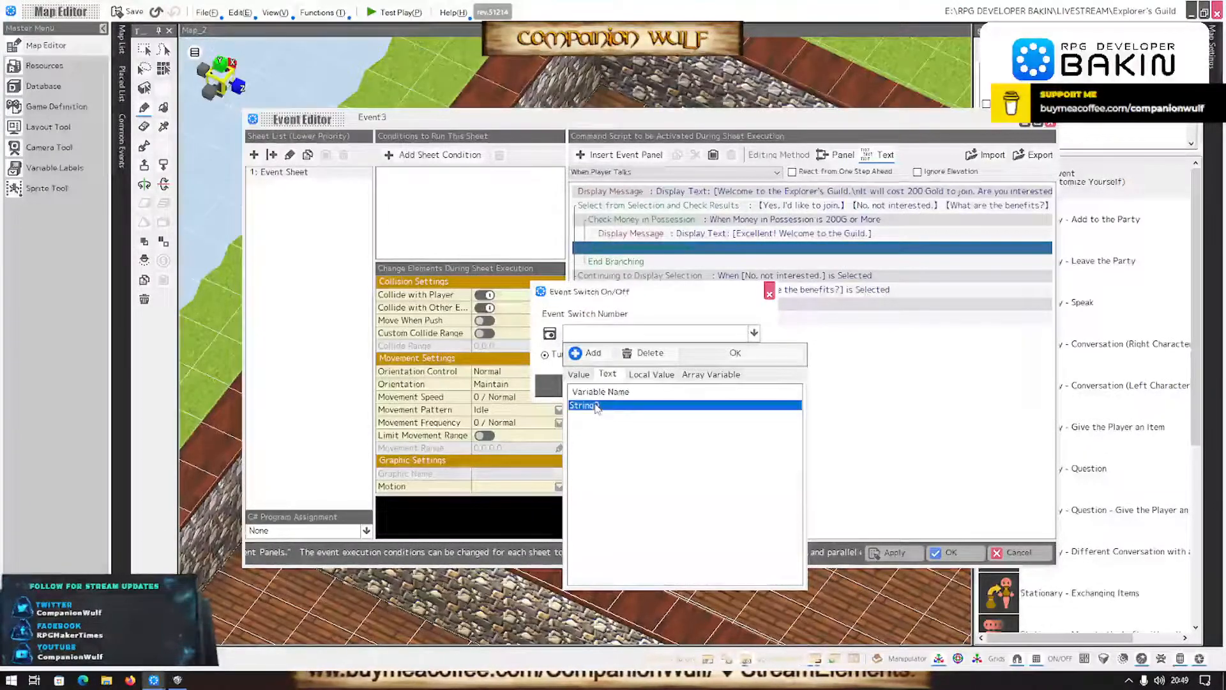
double_click(595, 405)
text(Joined)
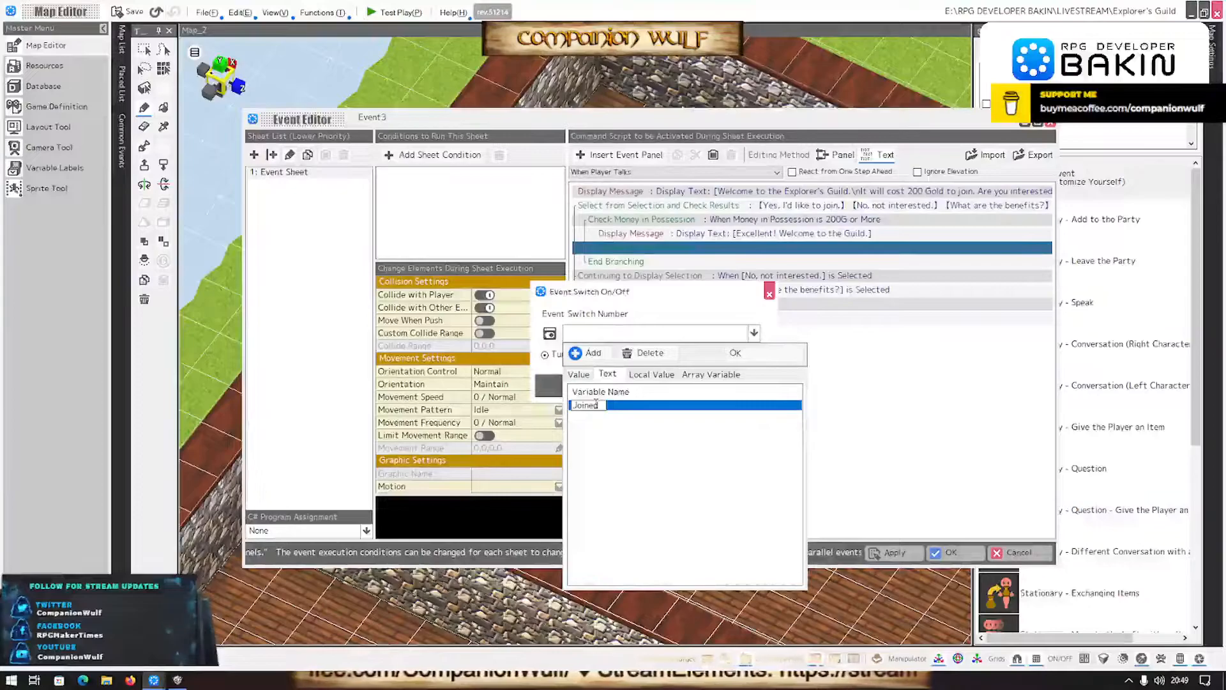
text( Guild)
key(Return)
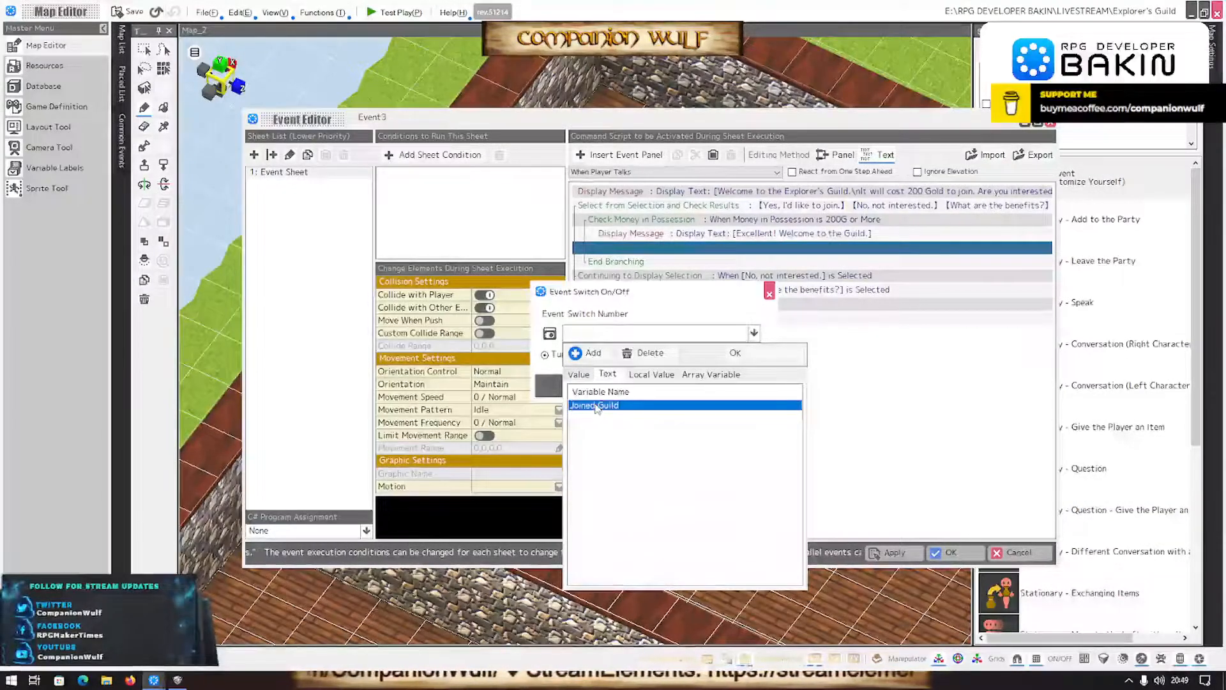
click(734, 352)
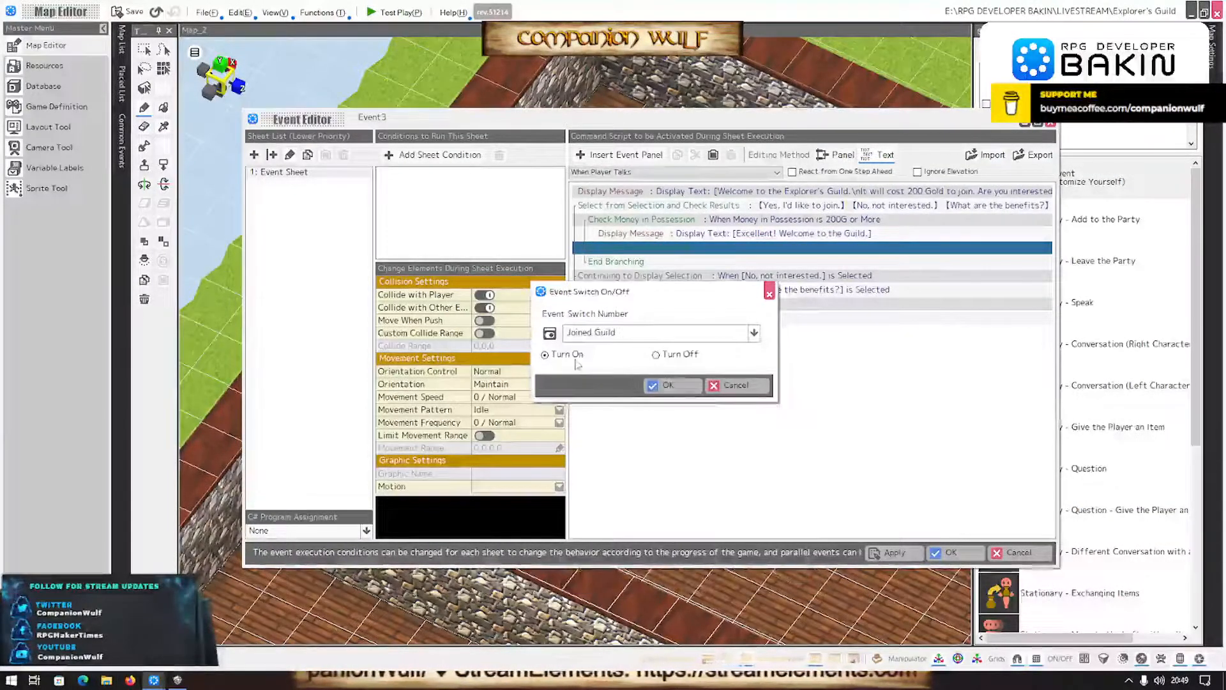
click(665, 387)
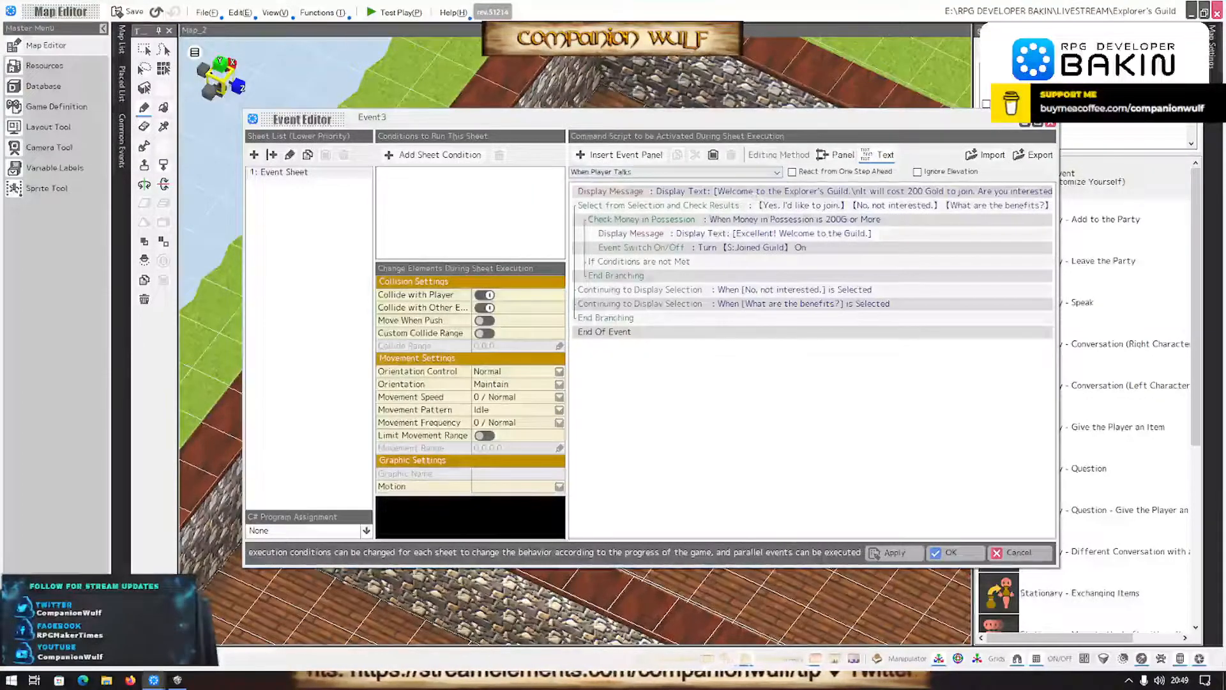
- Copy the "Excellent!" message into the "If Conditions are not Met" branch and open the copy for editing
click(786, 220)
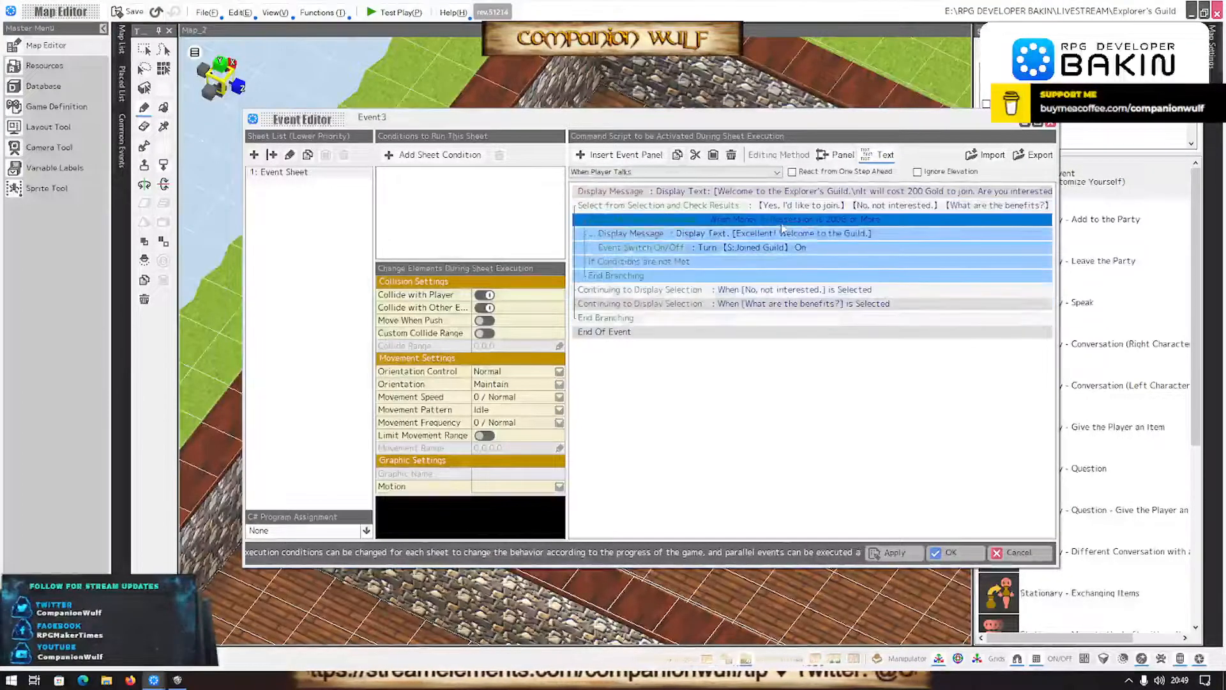
click(748, 235)
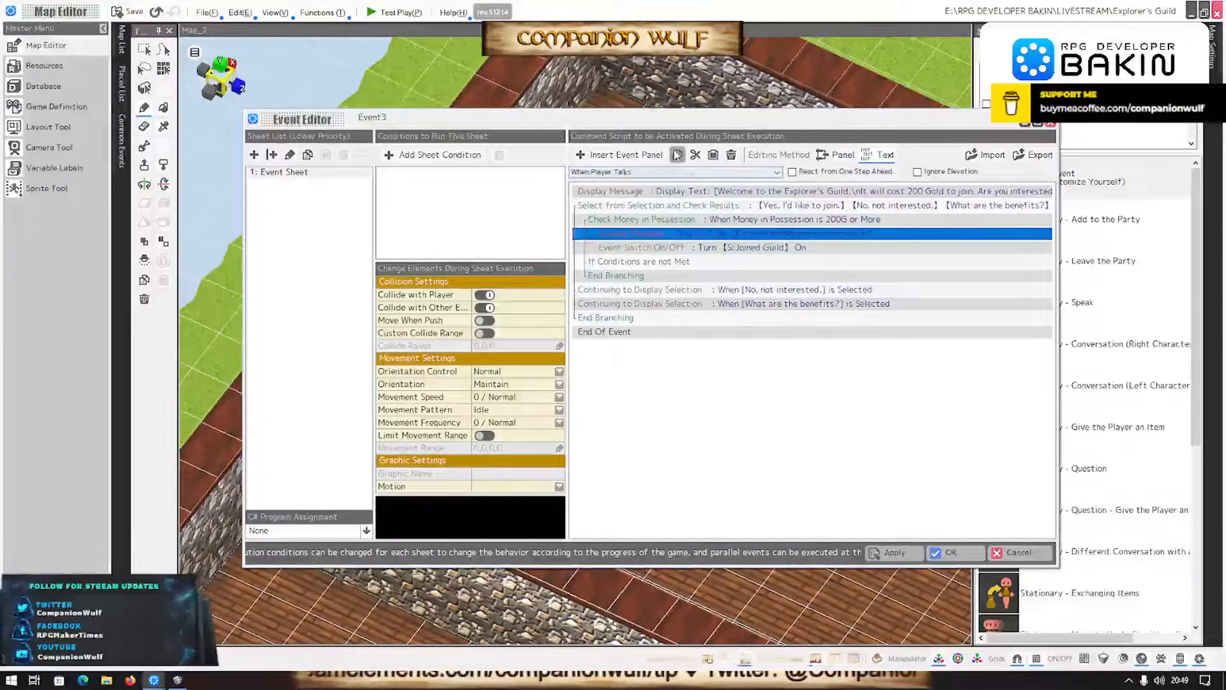
click(654, 274)
key(ctrl+v)
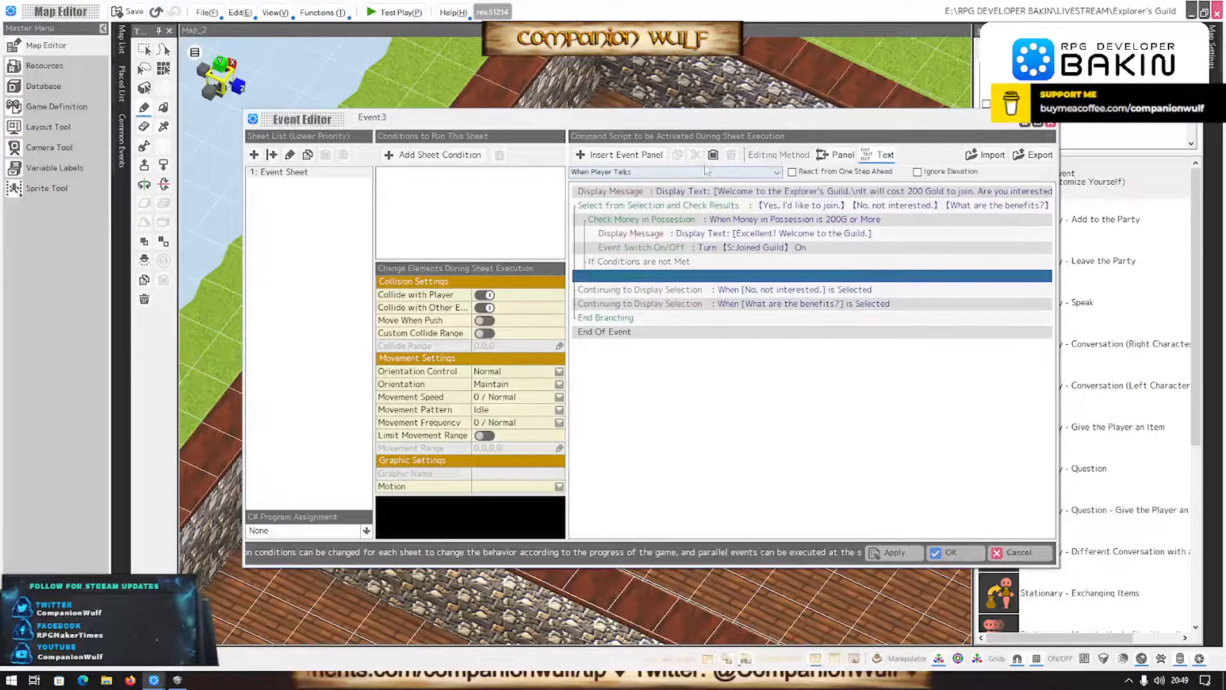
double_click(697, 276)
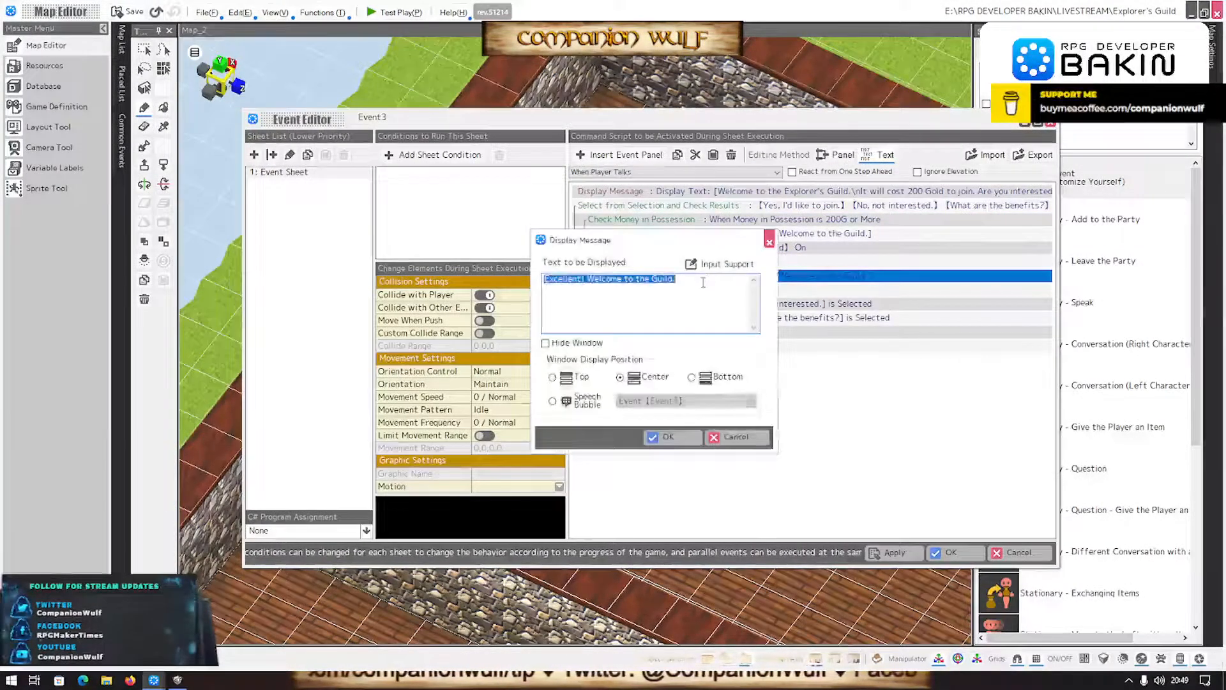
text(You)
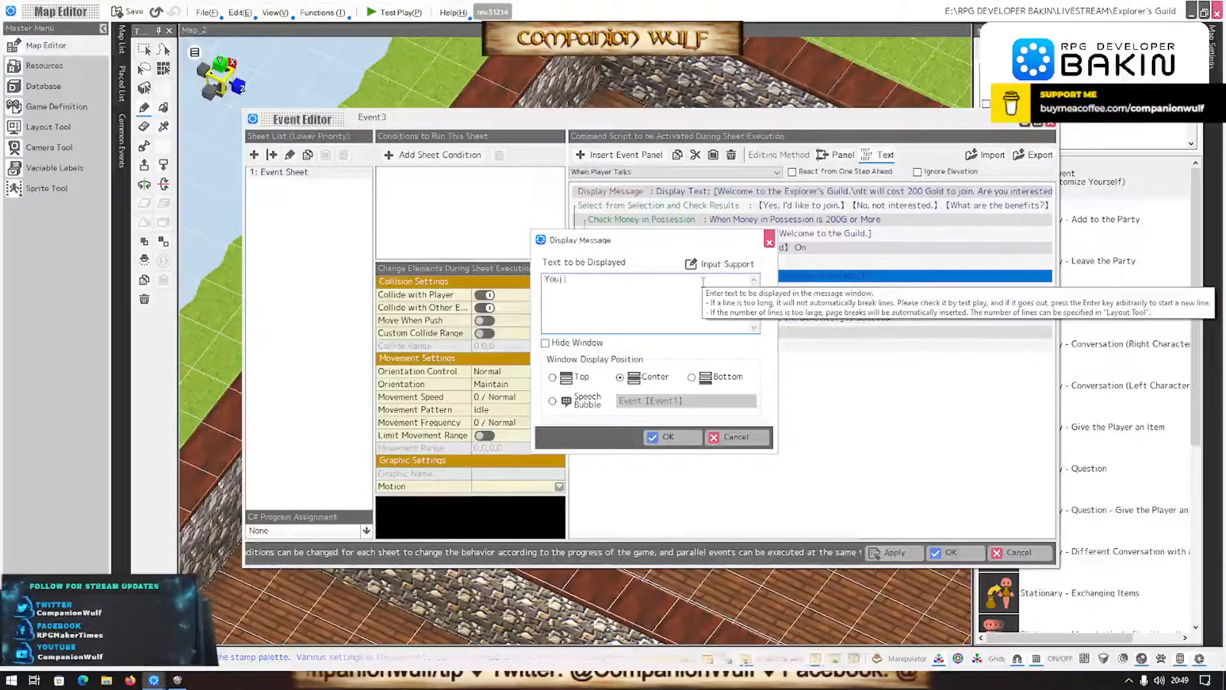
text( don't ha)
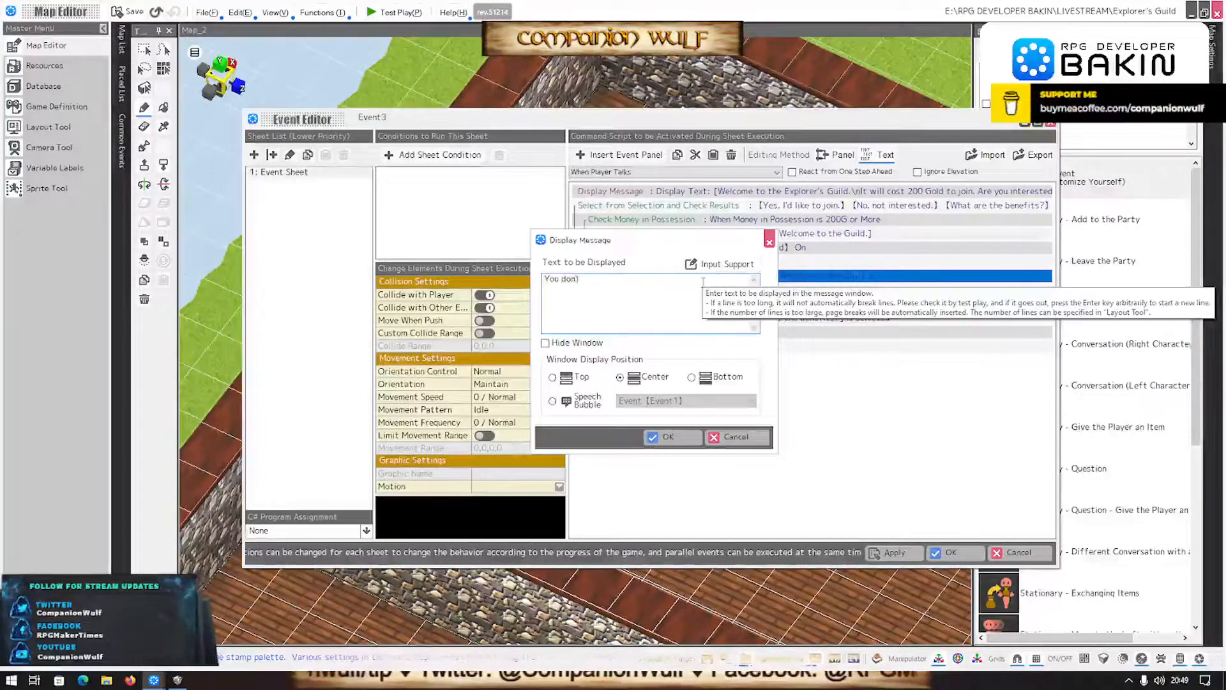
text(ve enou)
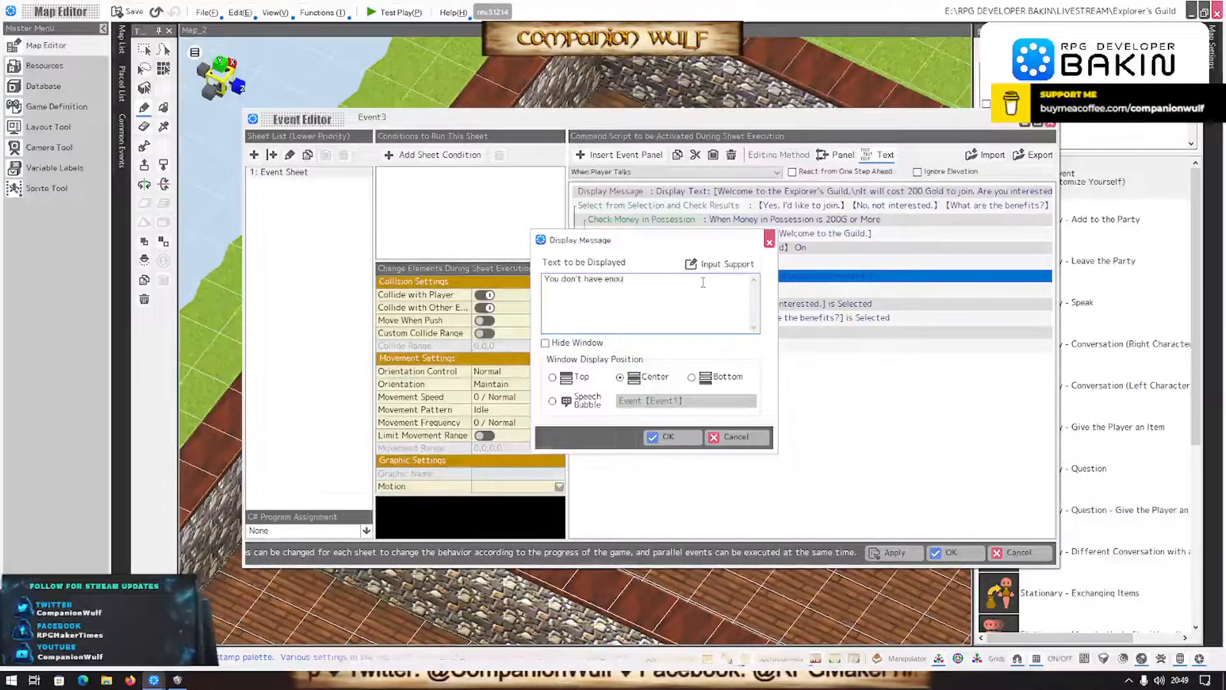
text(gh gold. )
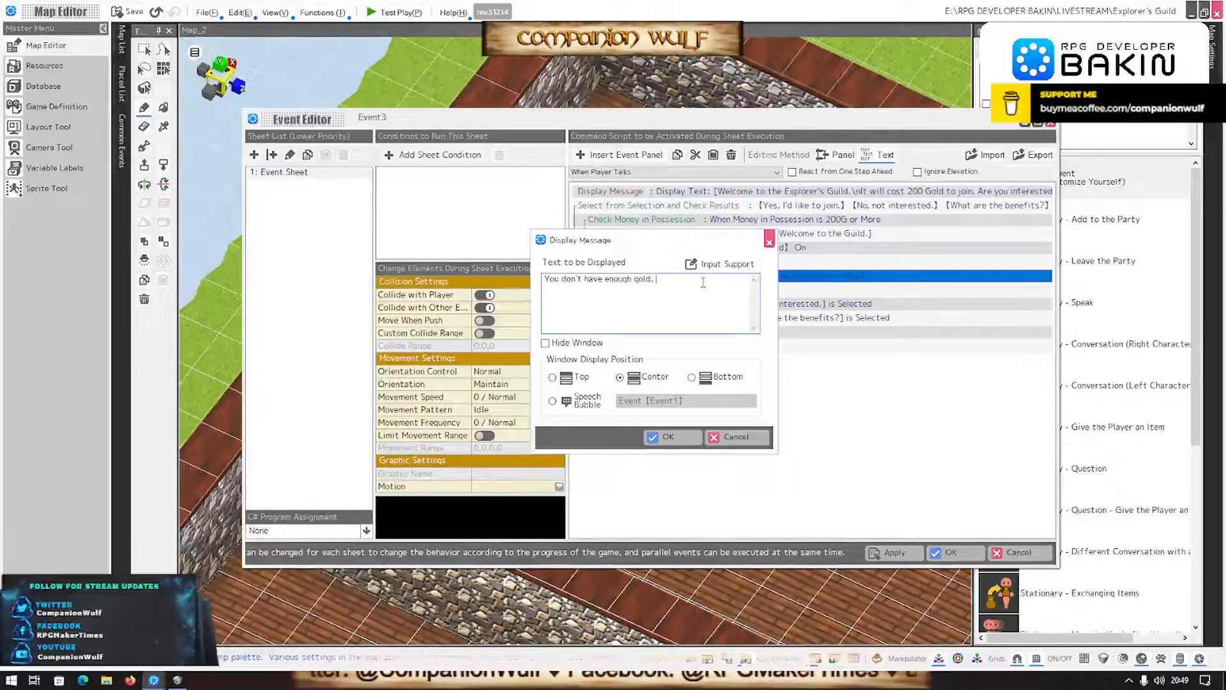
text(Come)
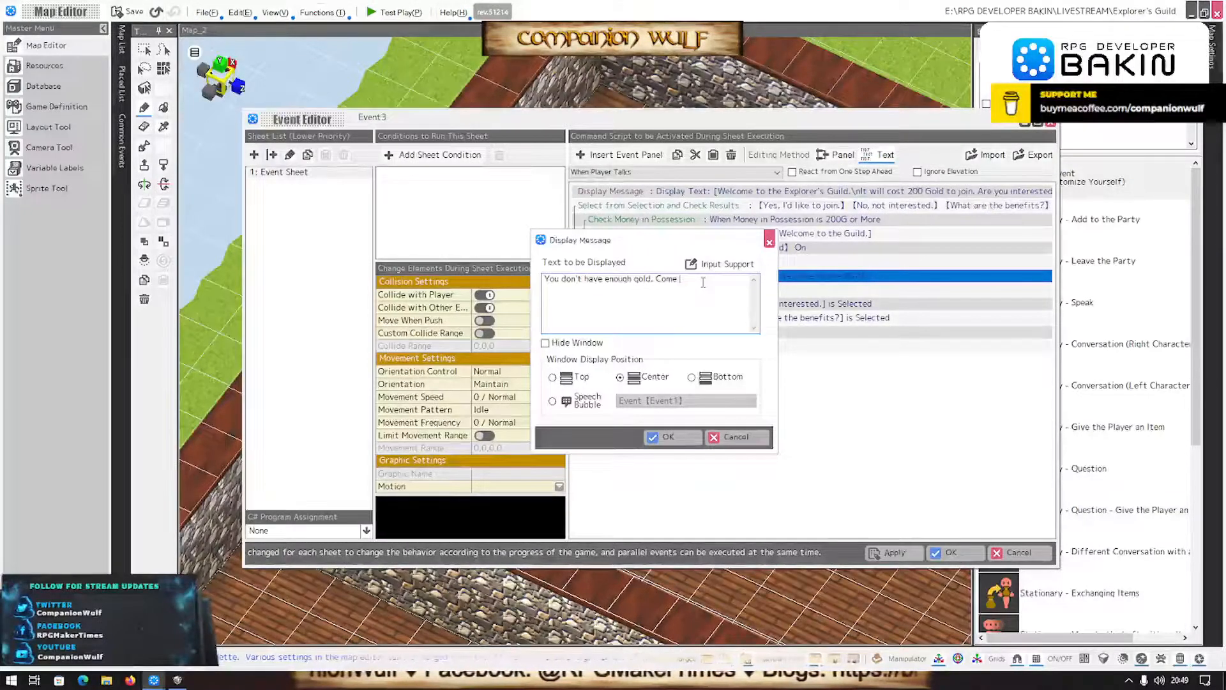
- Replace the text of the message in the unmet-conditions branch with "Unfortunately, you don't have enough money."
key(ctrl+a)
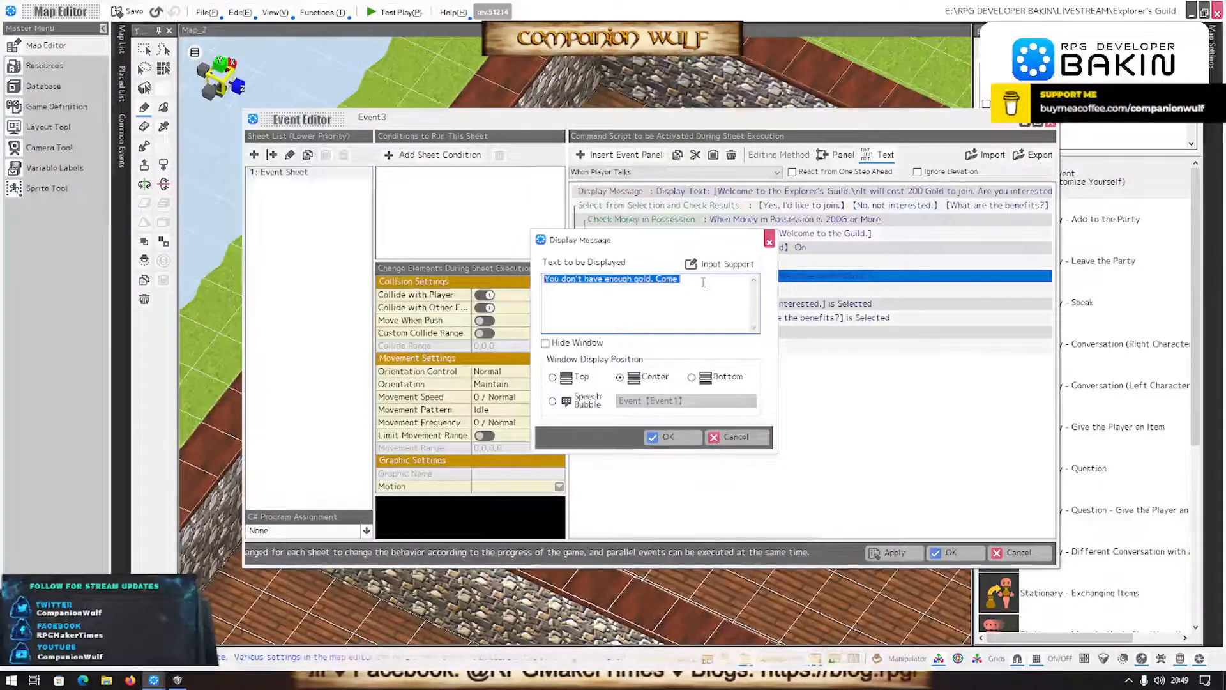
text(U)
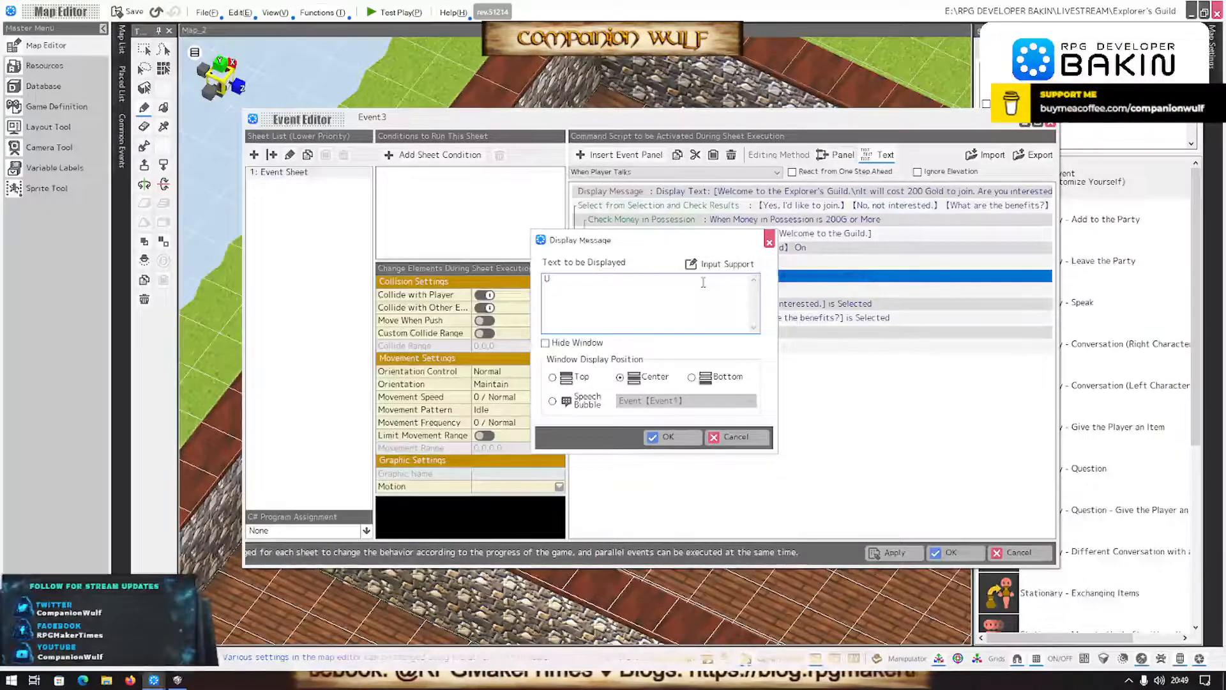
text(nfortu)
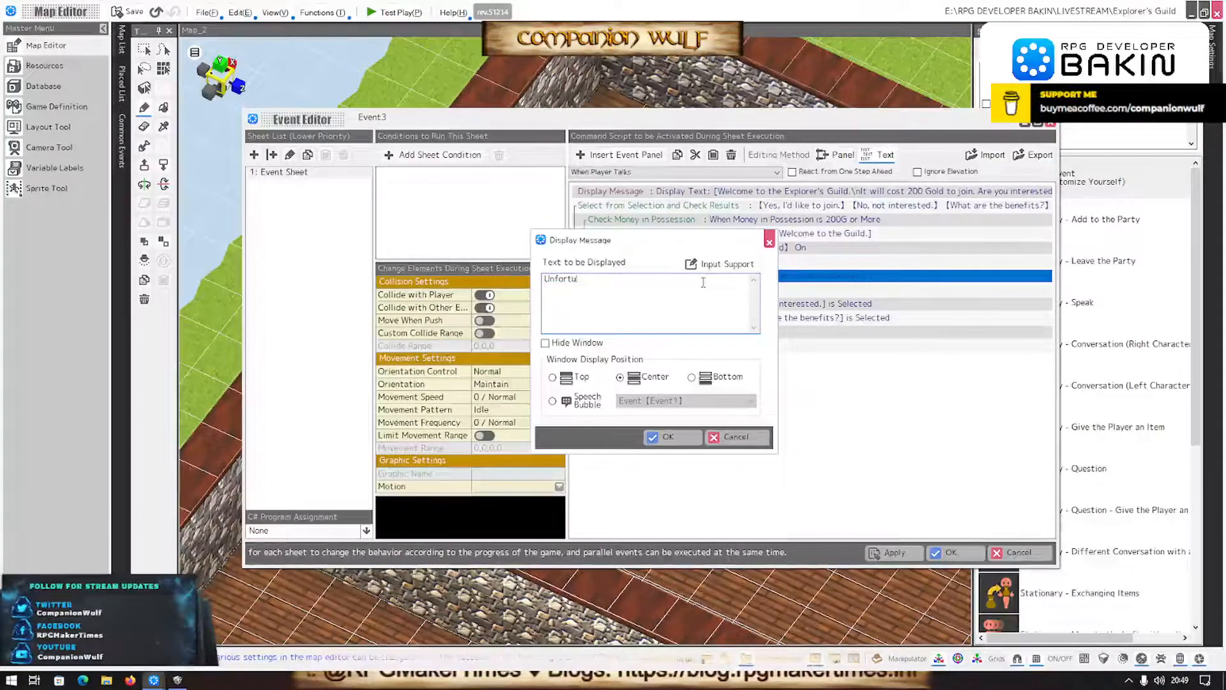
text(nately, you)
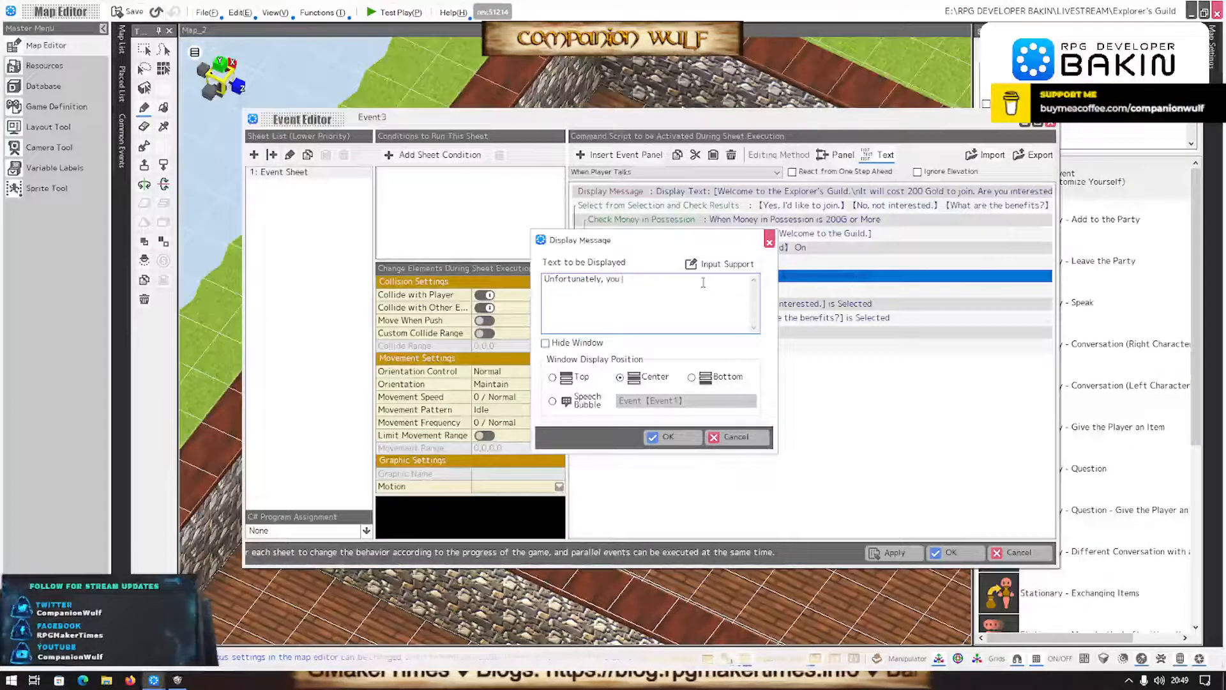
text( don't have)
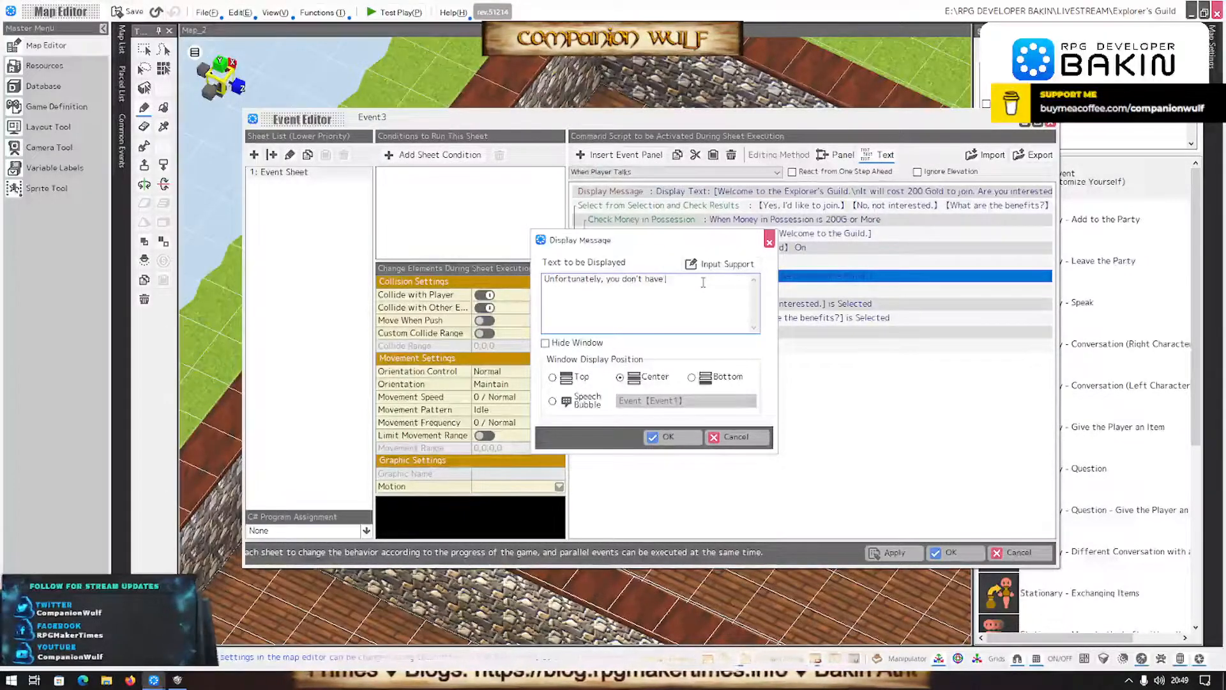
text( enough money!)
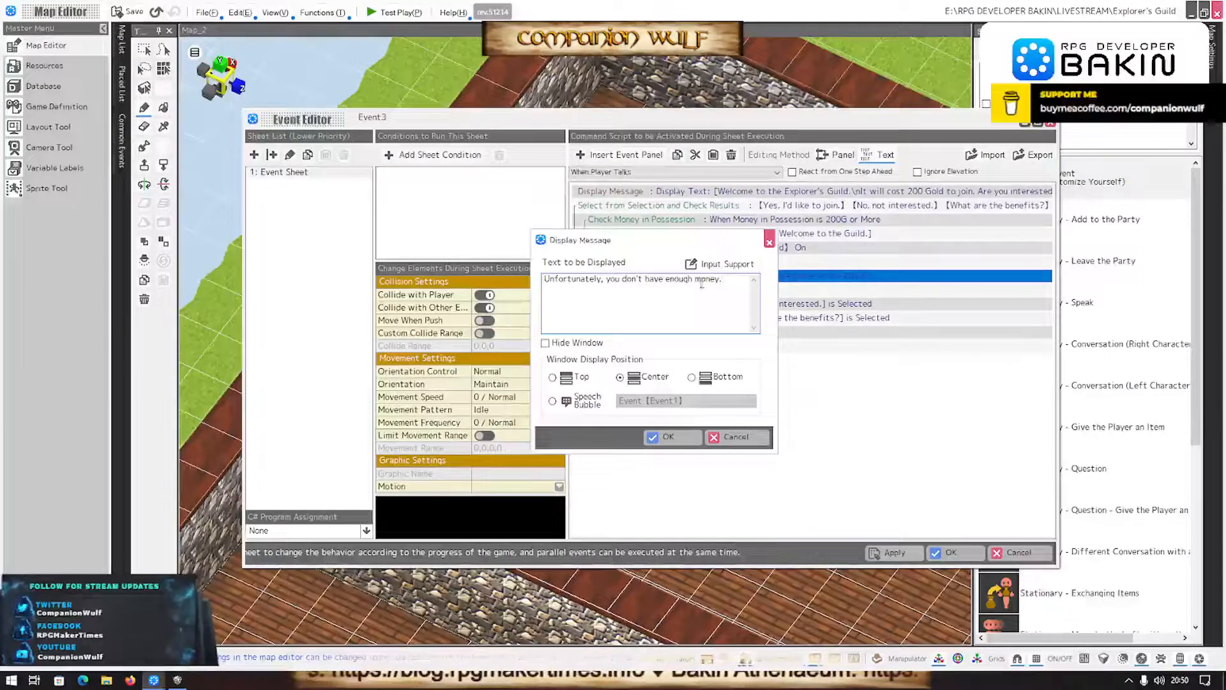
click(691, 438)
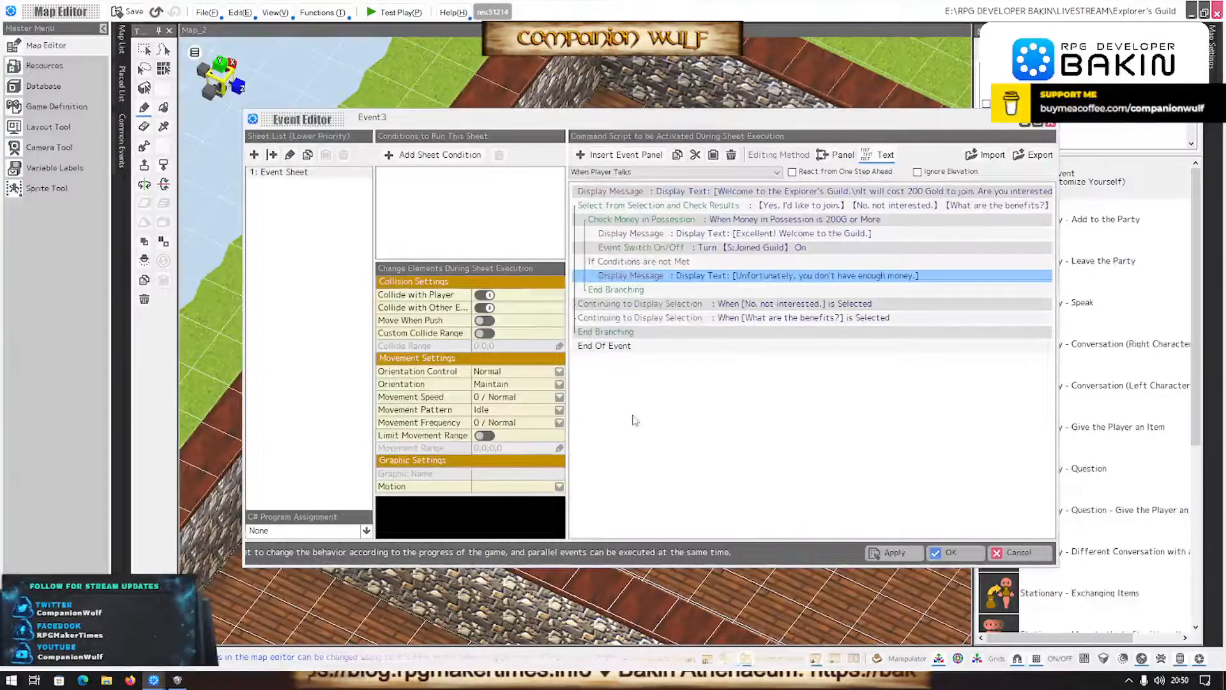
- Paste the copied "Excellent!" message into the "No, not interested." branch
click(685, 319)
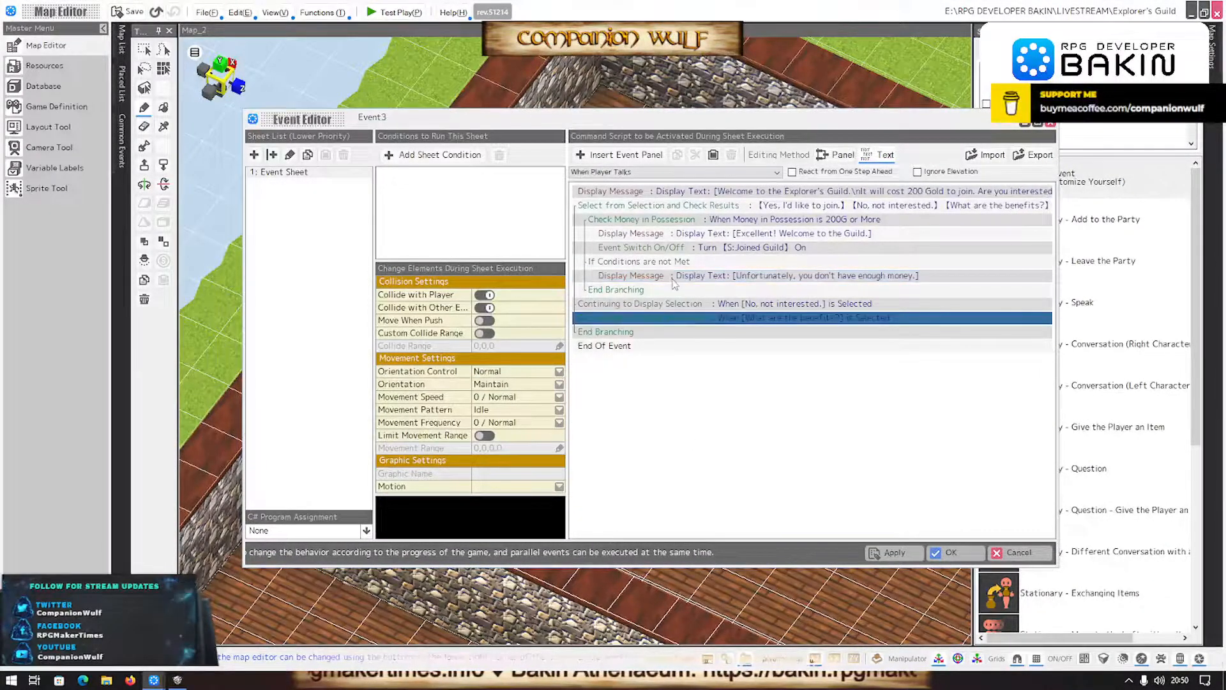
click(714, 155)
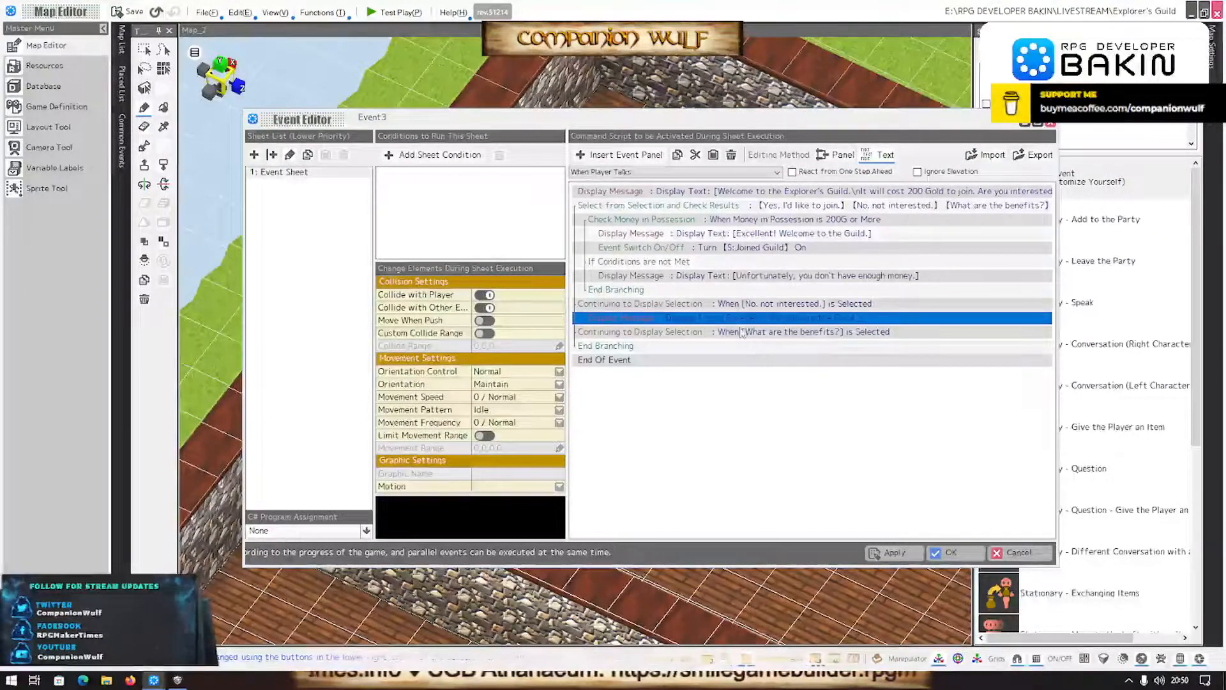
click(740, 332)
click(739, 305)
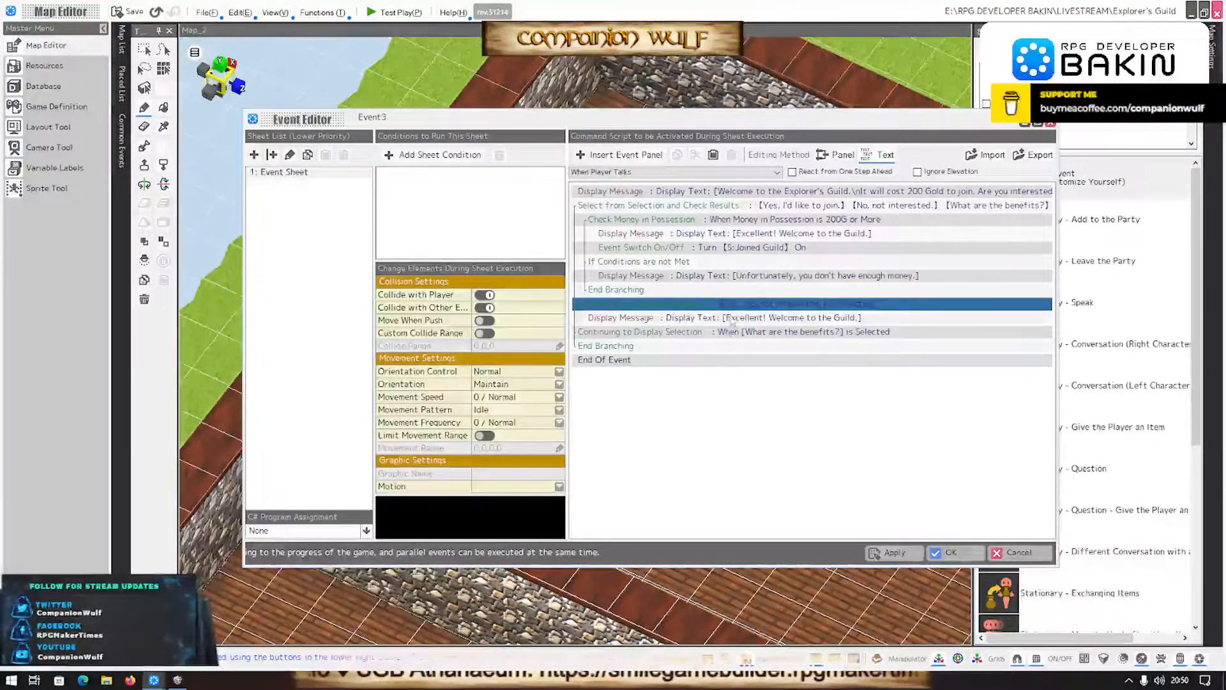
- Change the message in the "No, not interested." branch to "Come back when you're ready."
double_click(731, 317)
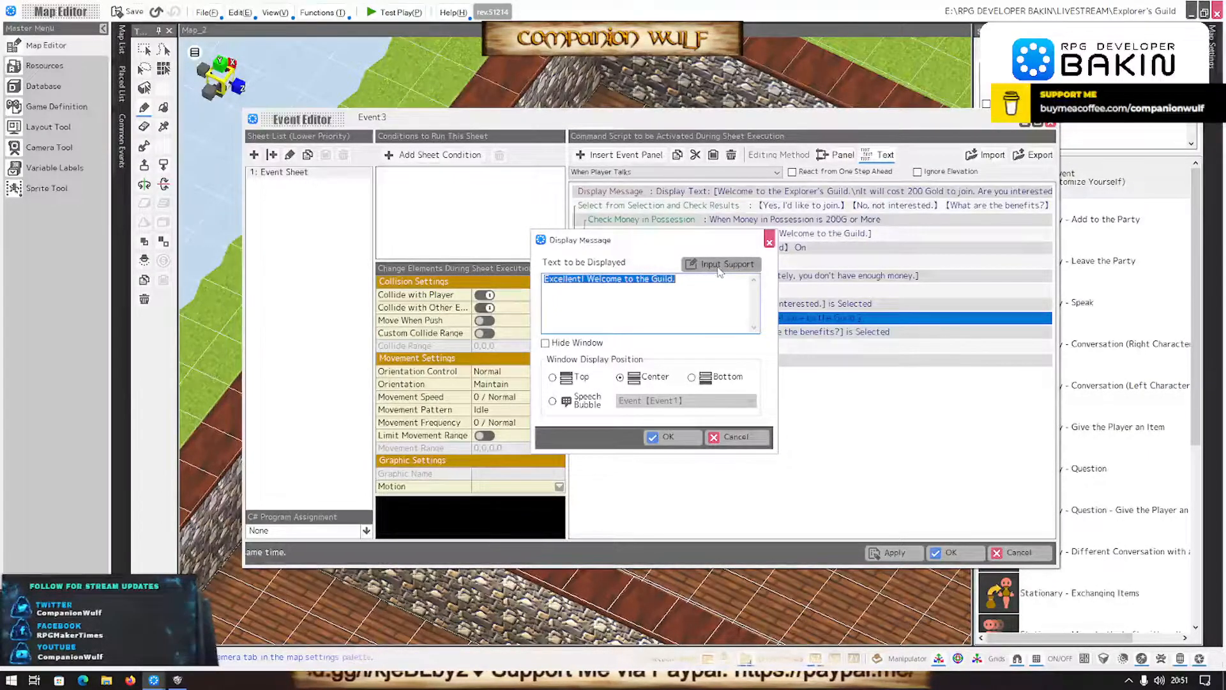
click(685, 287)
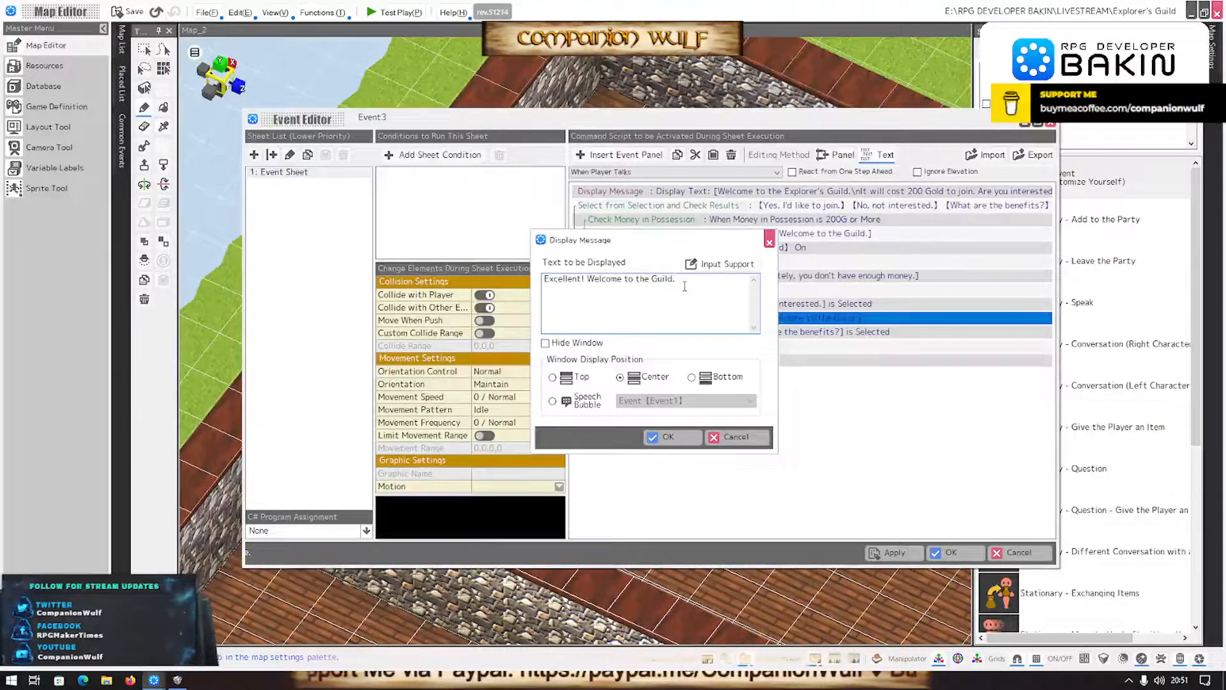
key(ctrl+a)
text(Come b)
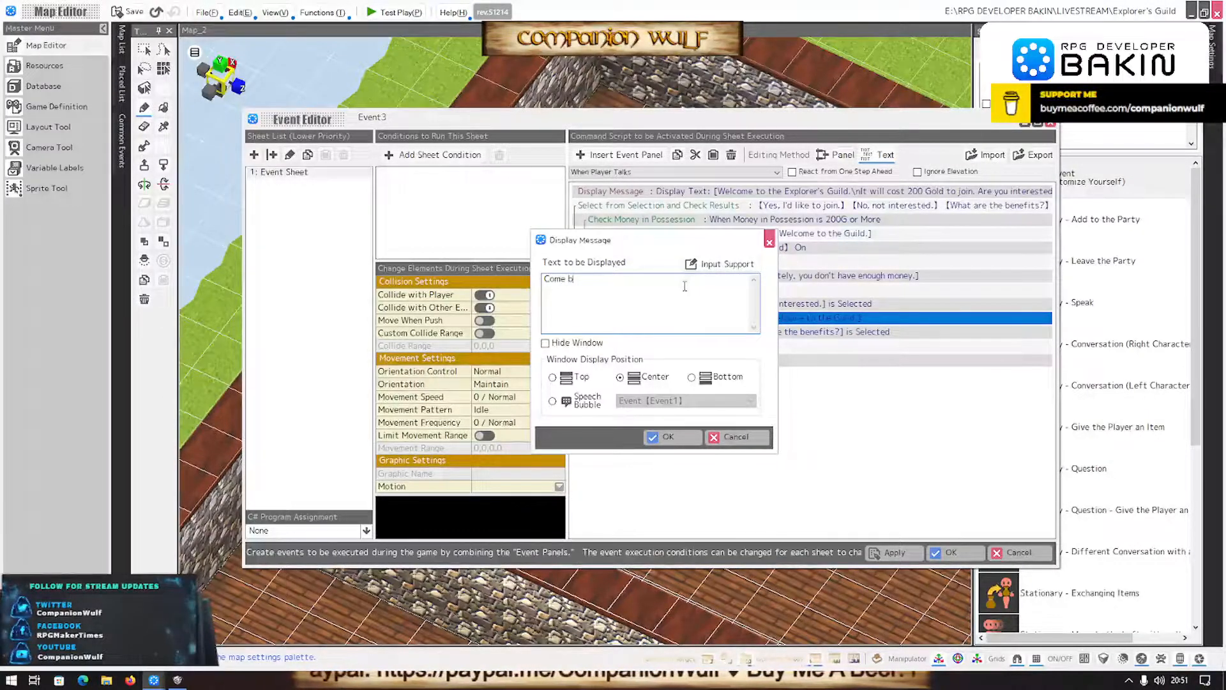
text(ack when you're ready.)
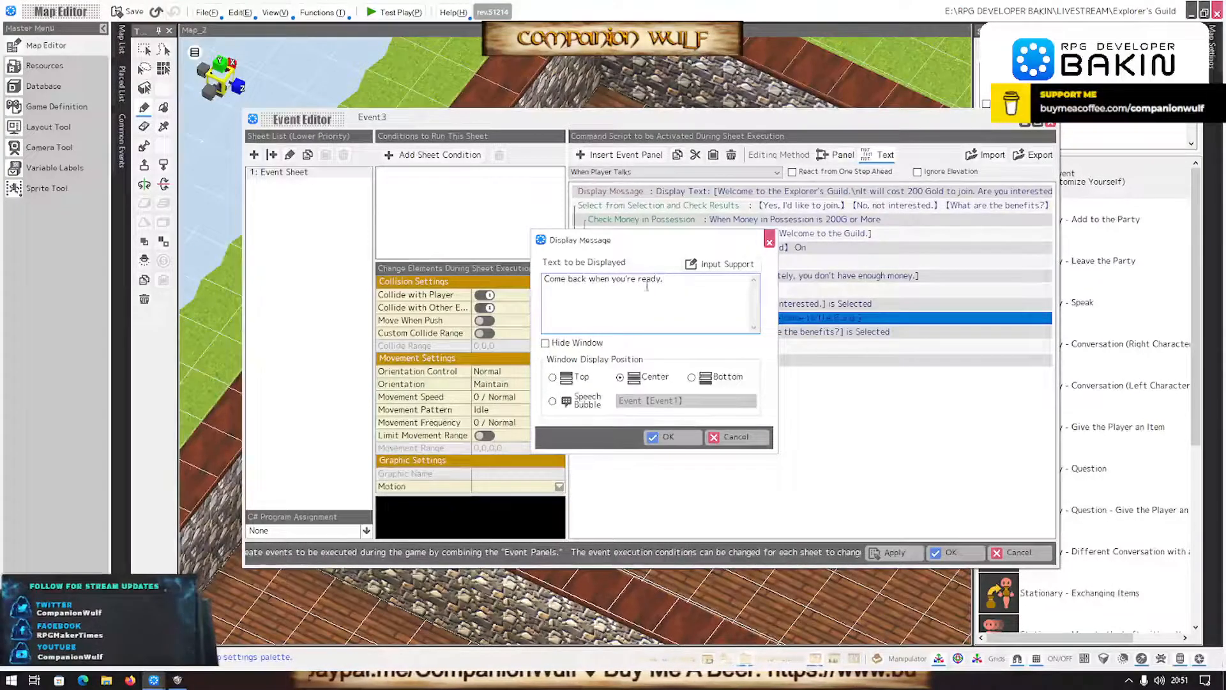
click(665, 436)
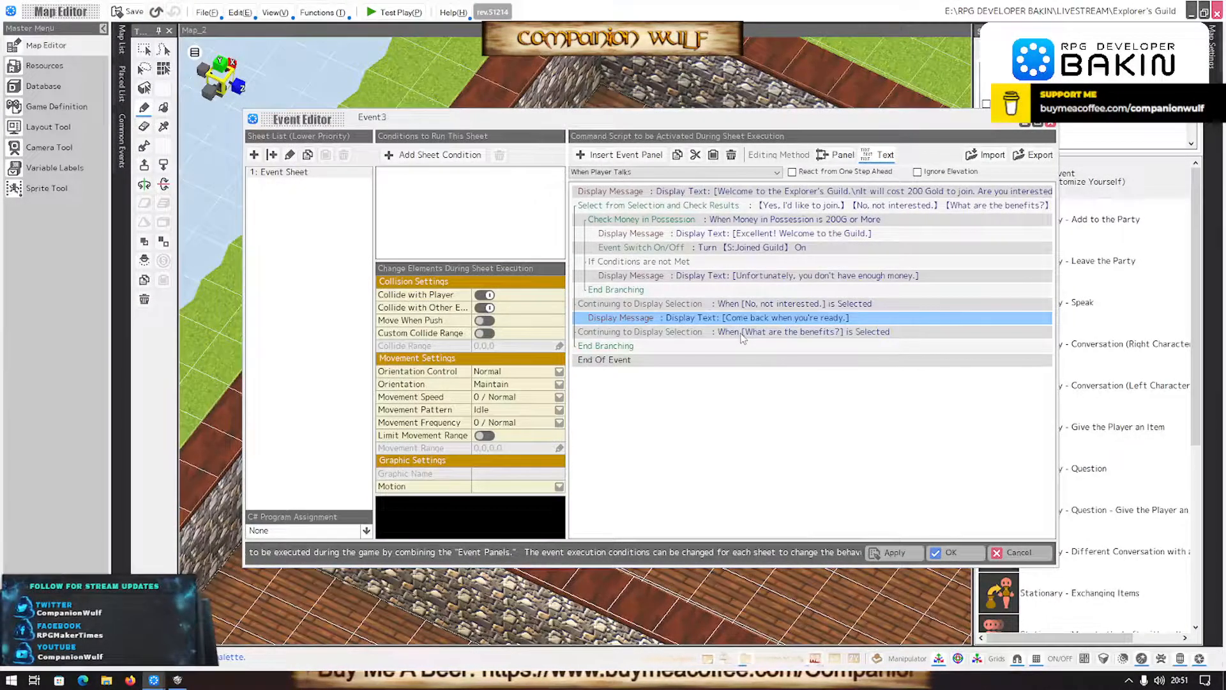
click(743, 334)
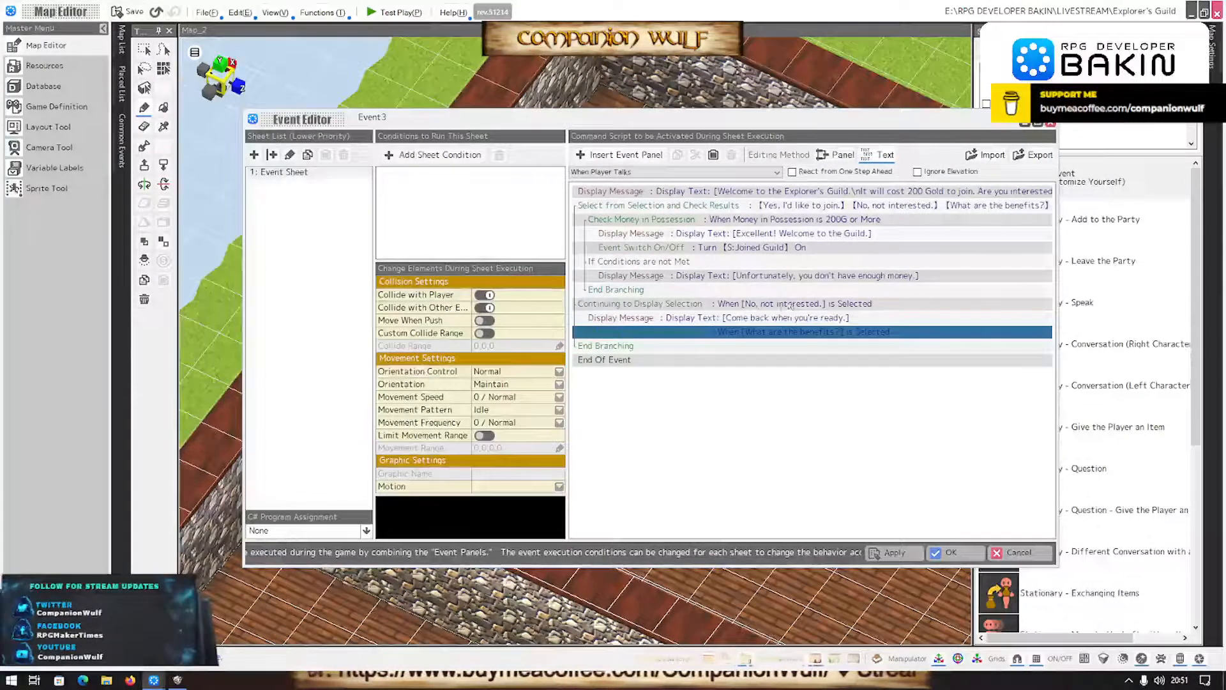
- Apply the event's script changes and compare the counter area with the original Explorer's Guild map in SMILE GAME BUILDER
click(952, 554)
scroll(646, 362, down, 3)
right_drag(719, 368, 650, 373)
scroll(653, 372, down, 2)
right_drag(555, 416, 624, 395)
scroll(582, 429, up, 3)
scroll(607, 410, down, 5)
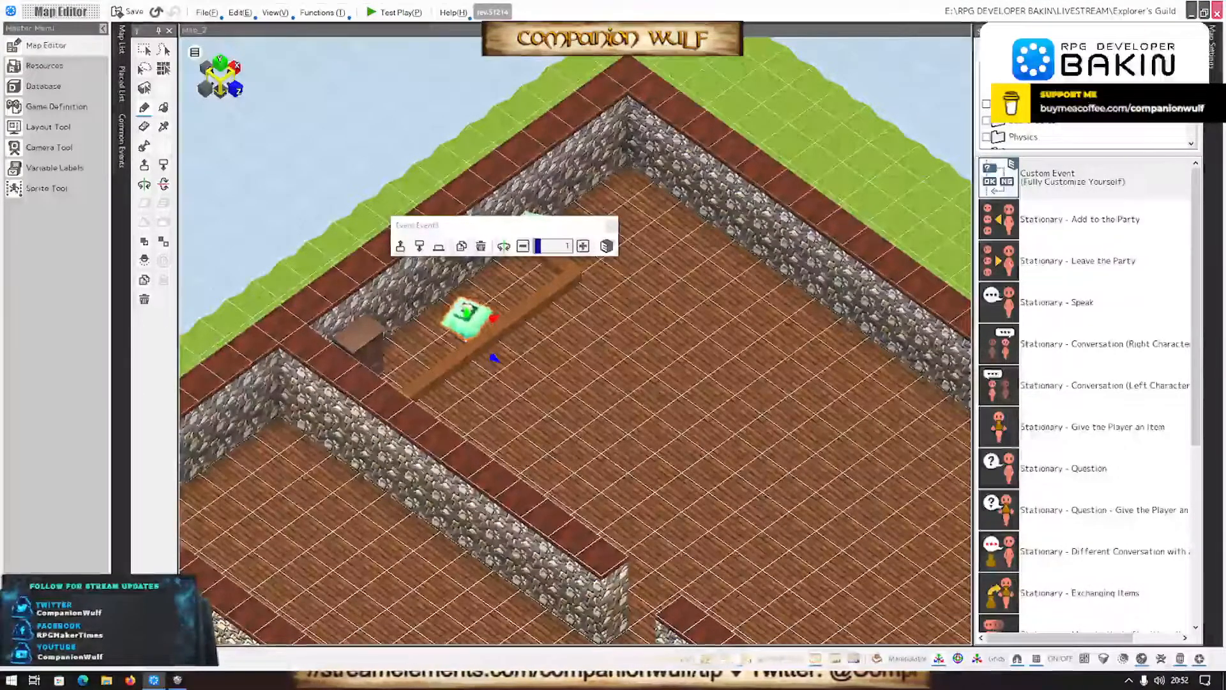
right_drag(762, 409, 731, 447)
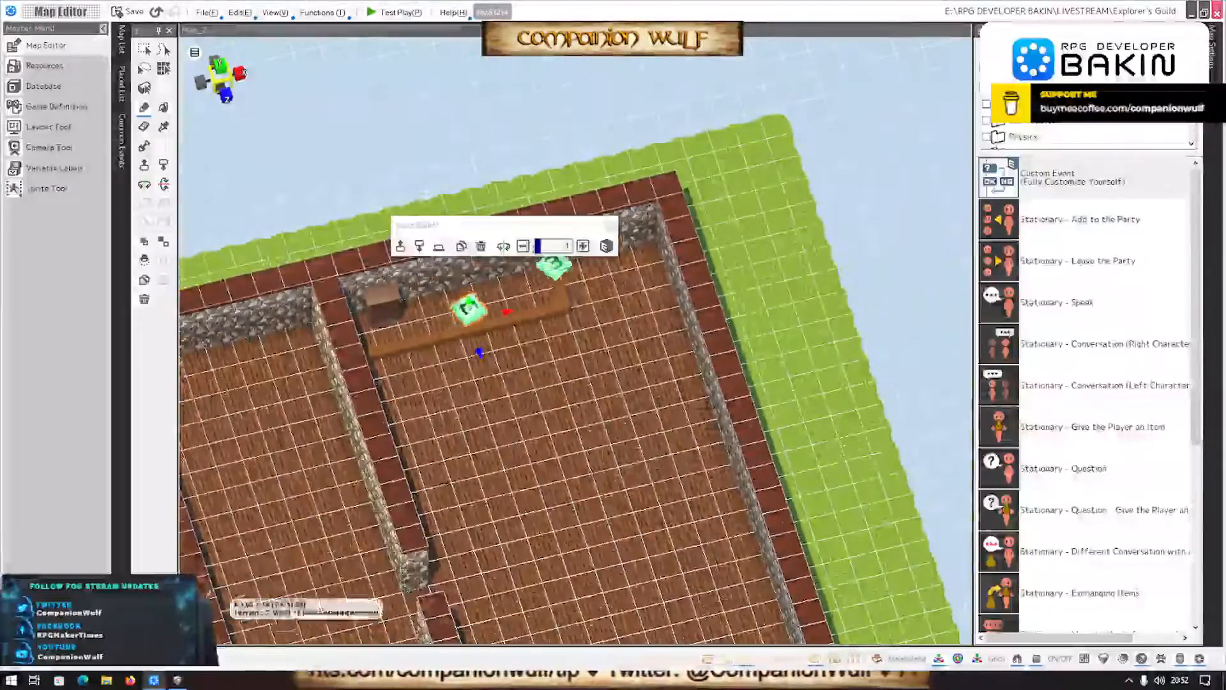
click(181, 683)
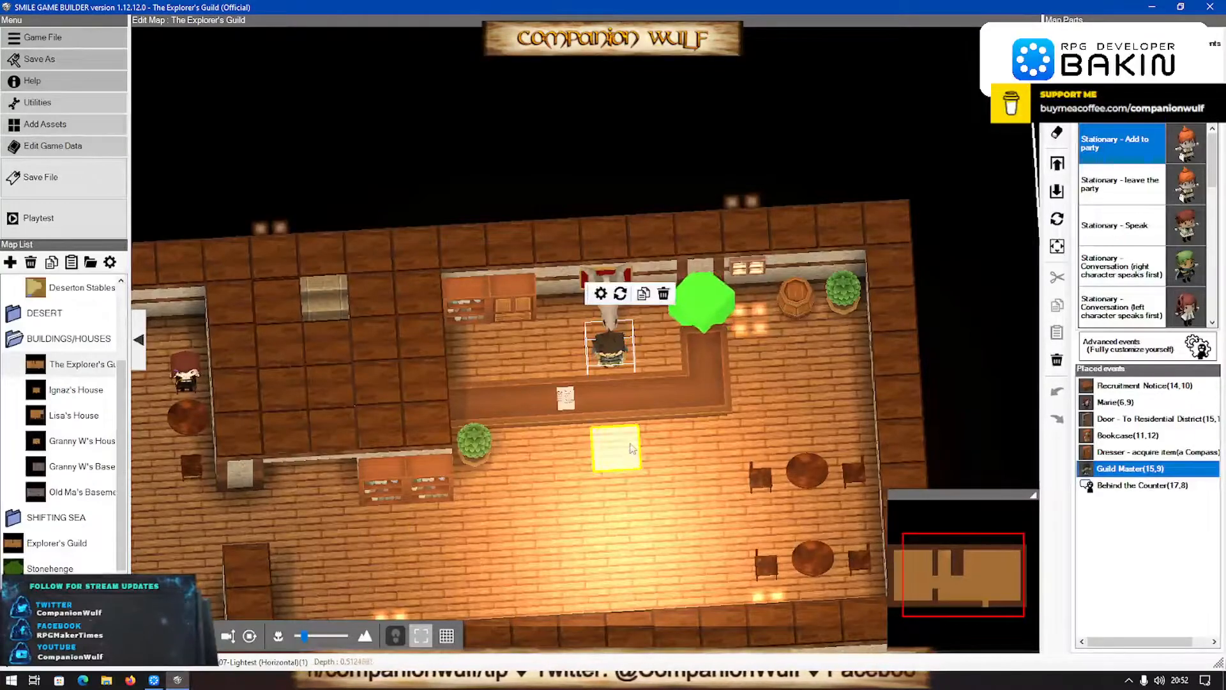
click(153, 681)
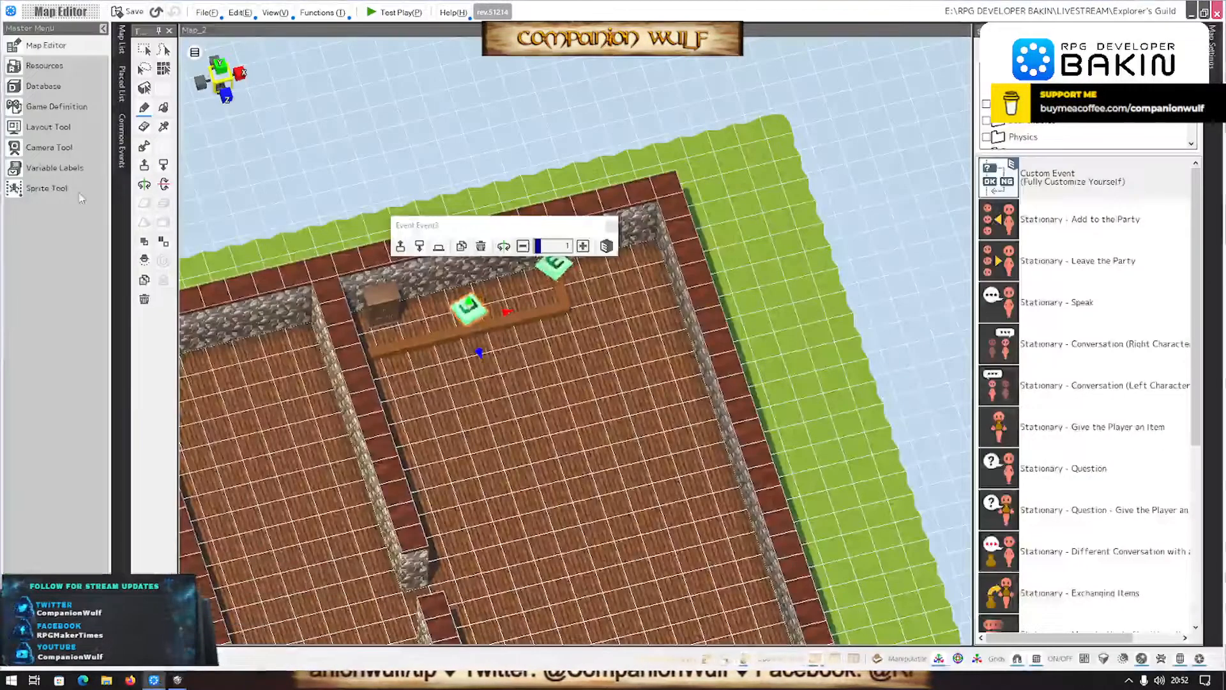
- Delete the TEG_Counter Extension(2) and TEG_Counter(2) 3D stamps from the INTERIORS folder under BUILDINGS in Resources
click(55, 72)
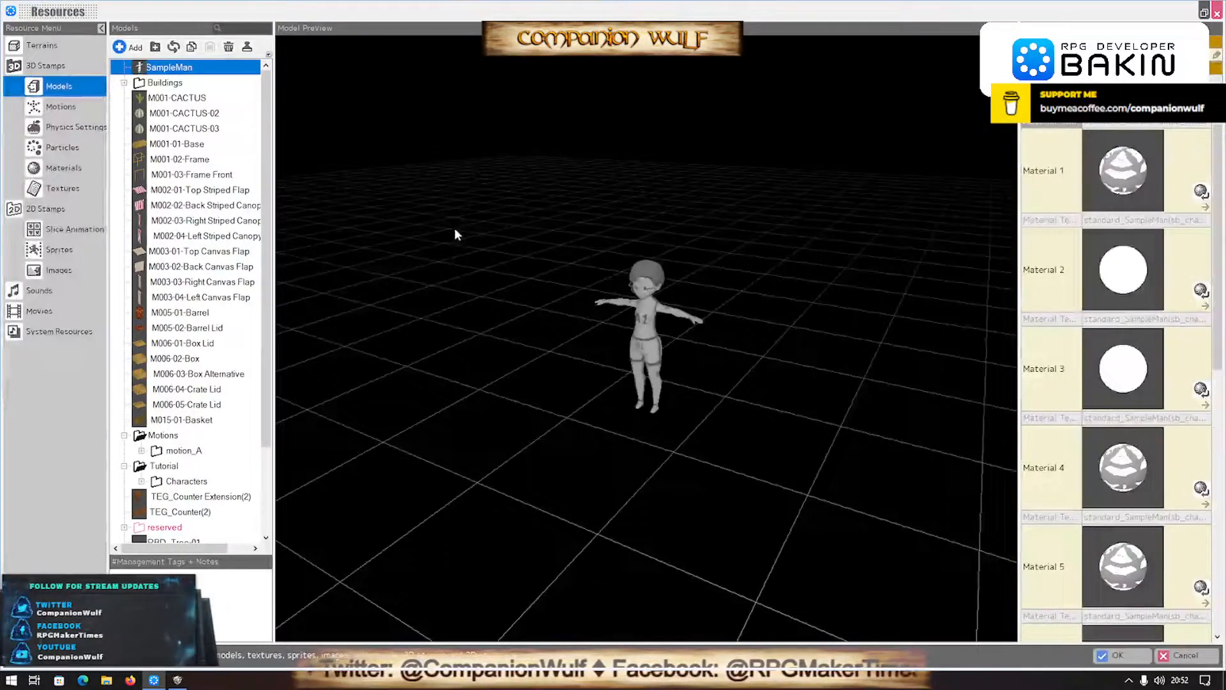
click(45, 65)
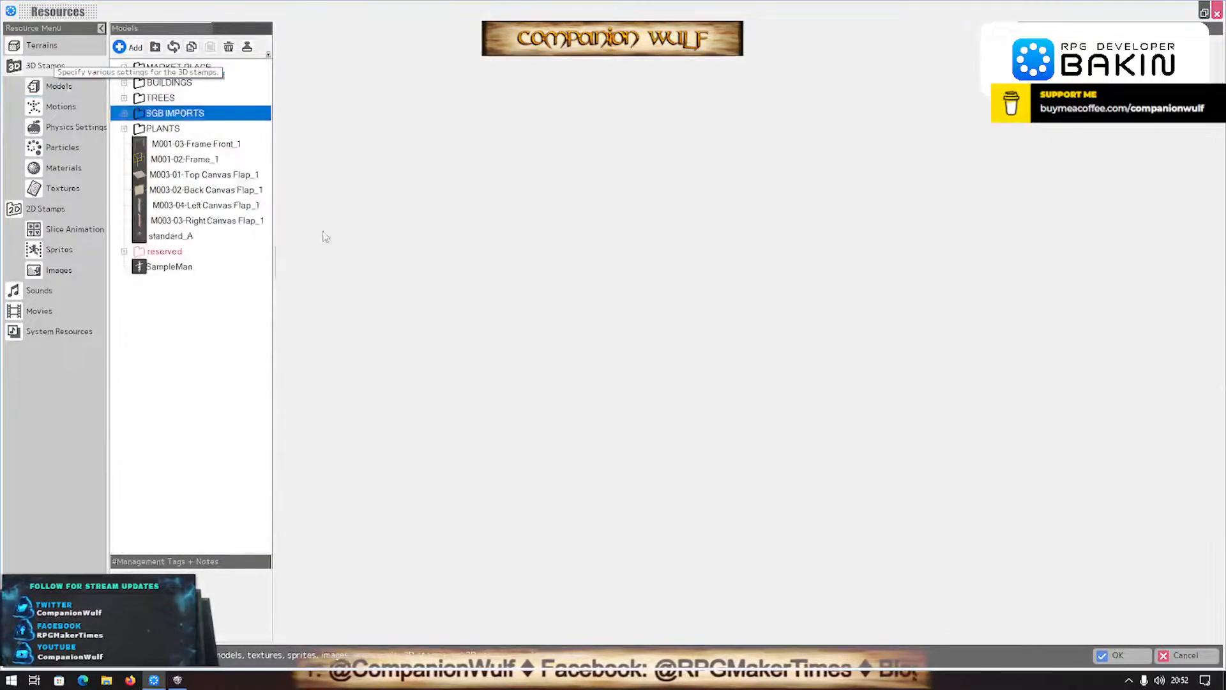
double_click(142, 86)
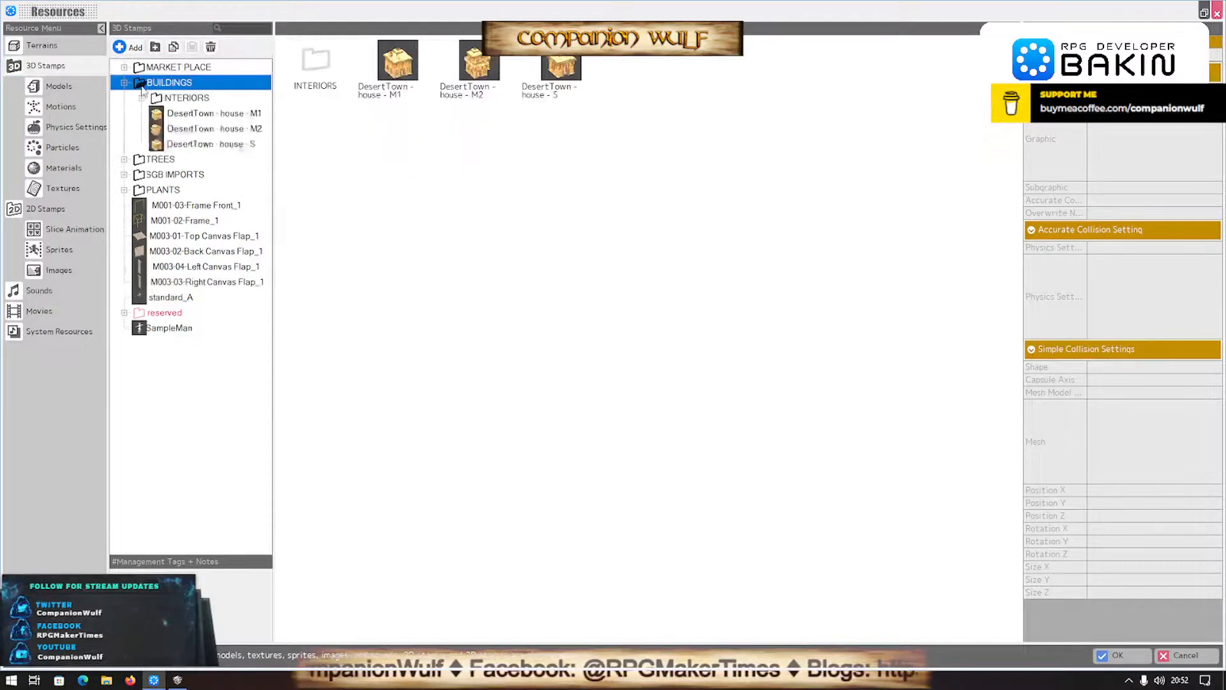
double_click(156, 100)
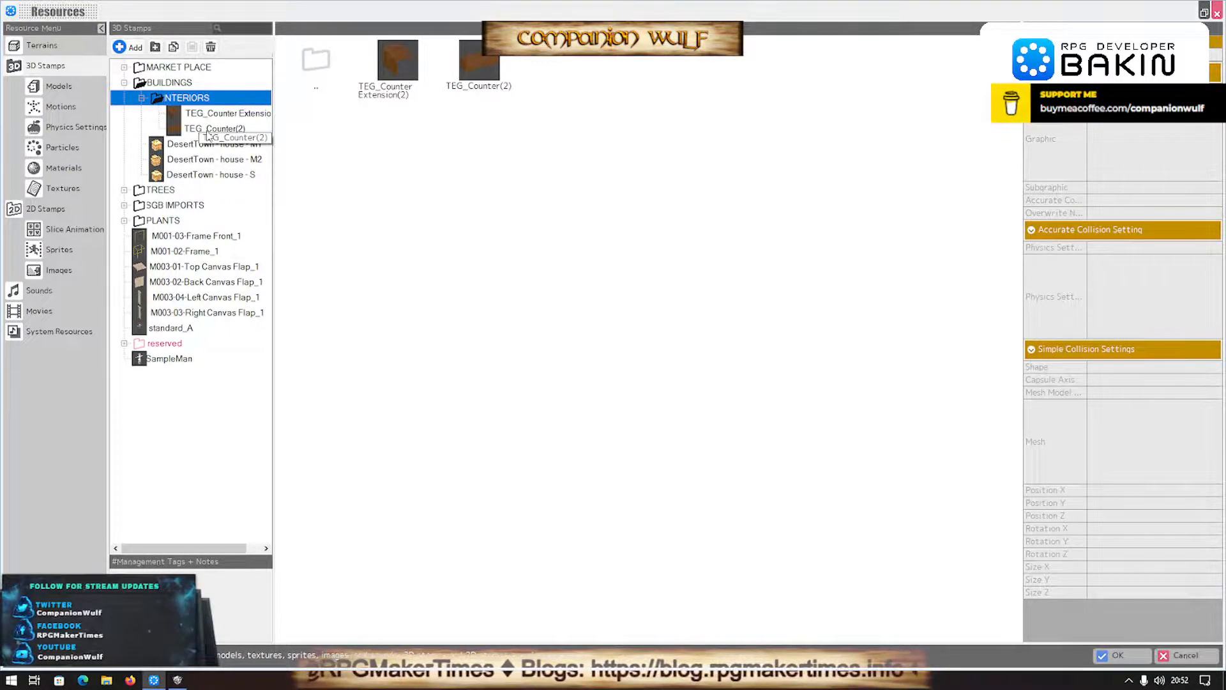
double_click(138, 205)
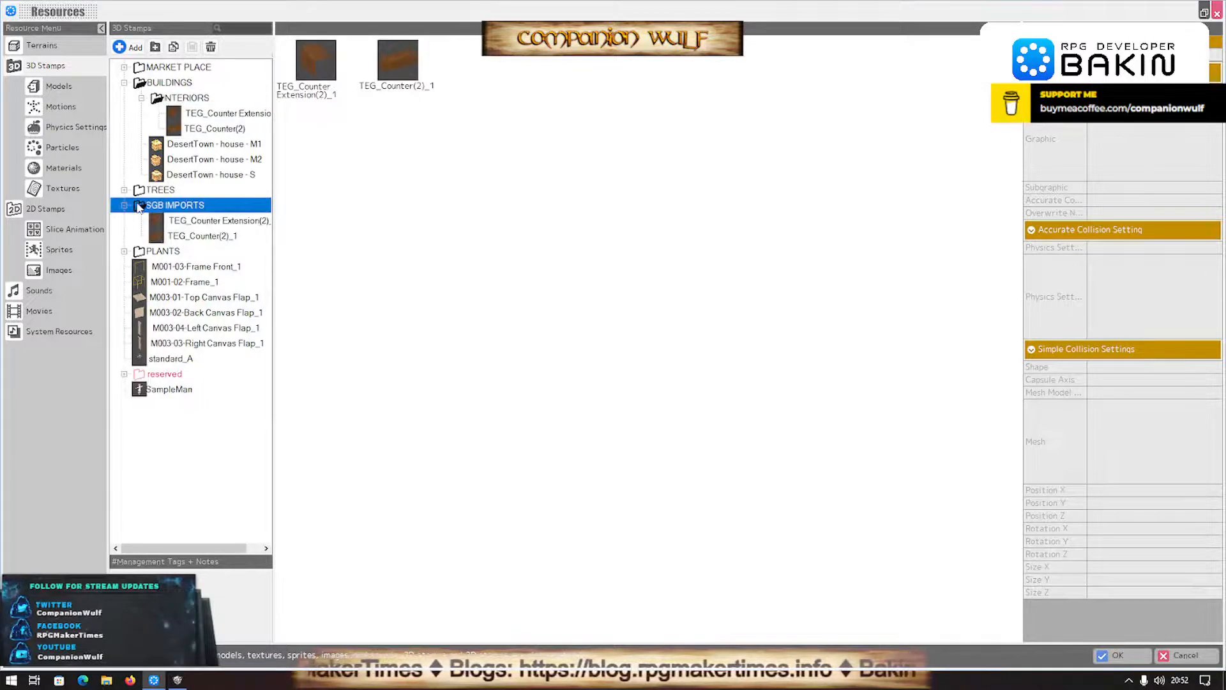
double_click(138, 205)
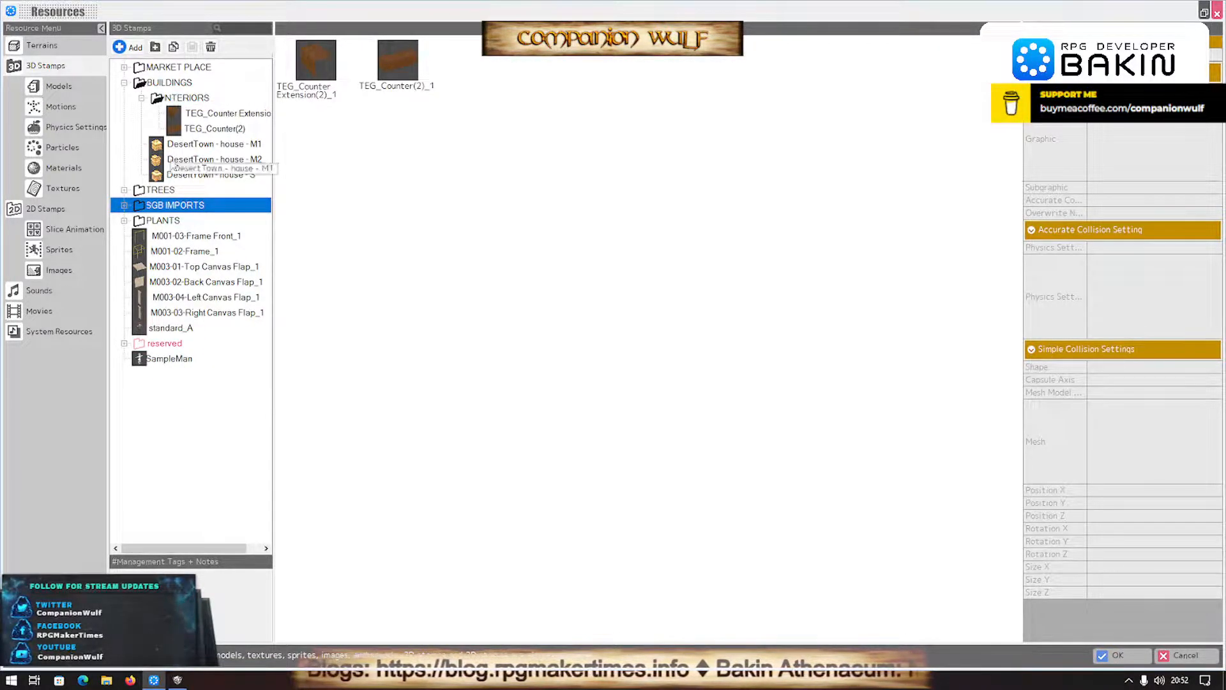
click(216, 121)
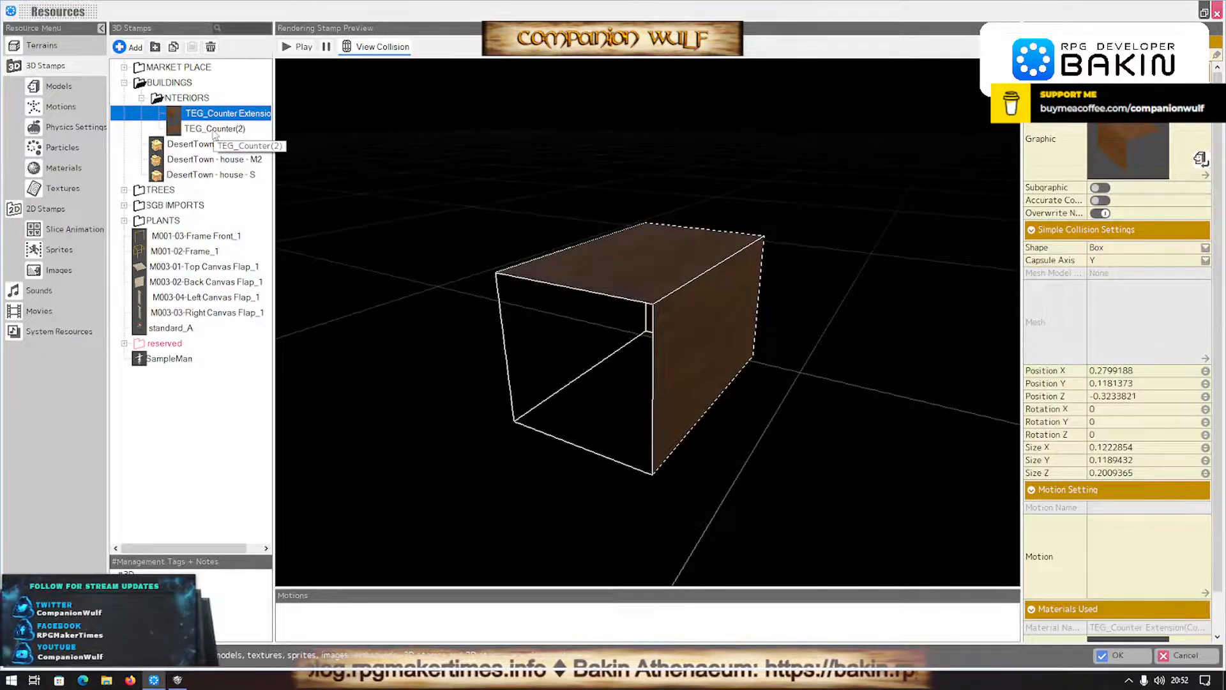
ctrl+click(214, 129)
click(210, 47)
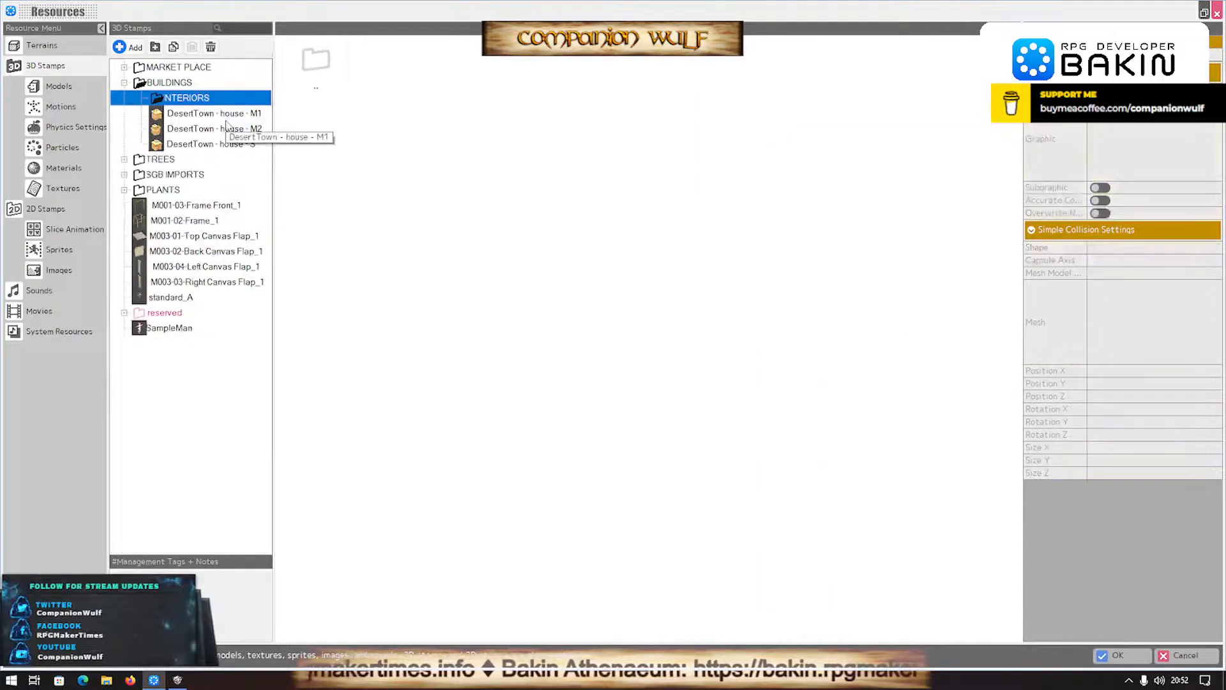
- Move the TEG_Counter Extension(2)_1 and TEG_Counter(2)_1 stamps from SGB IMPORTS into the INTERIORS folder
double_click(143, 175)
click(210, 190)
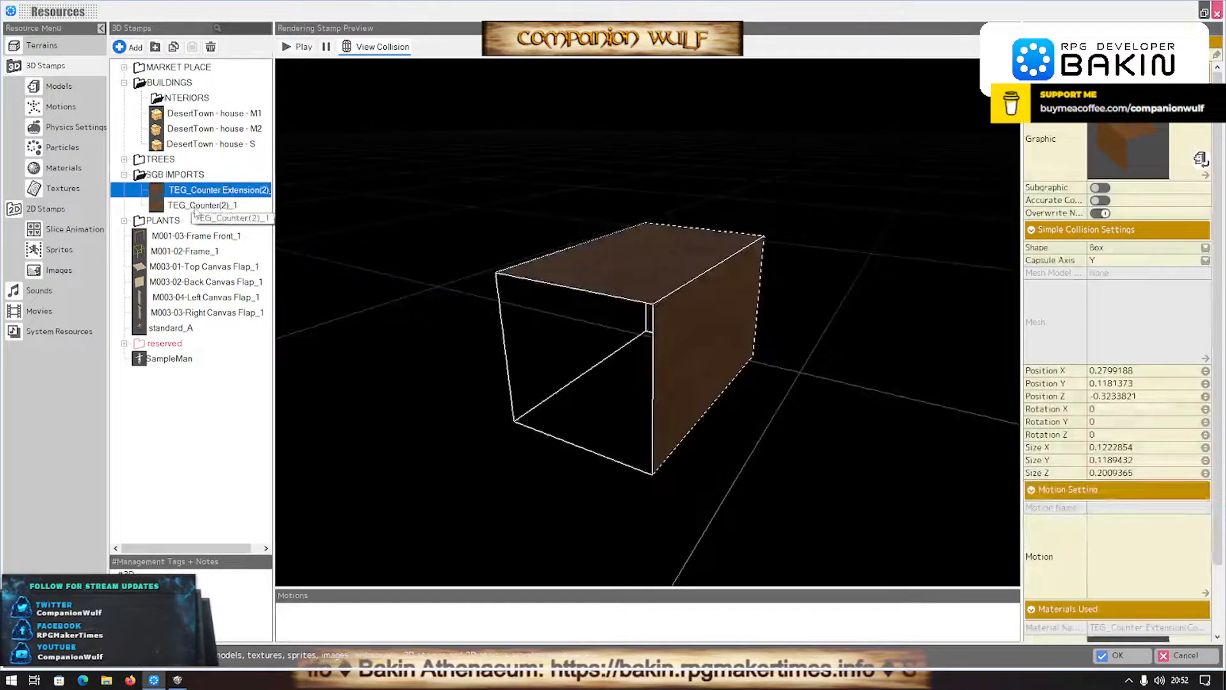
ctrl+click(200, 205)
drag(208, 190, 186, 104)
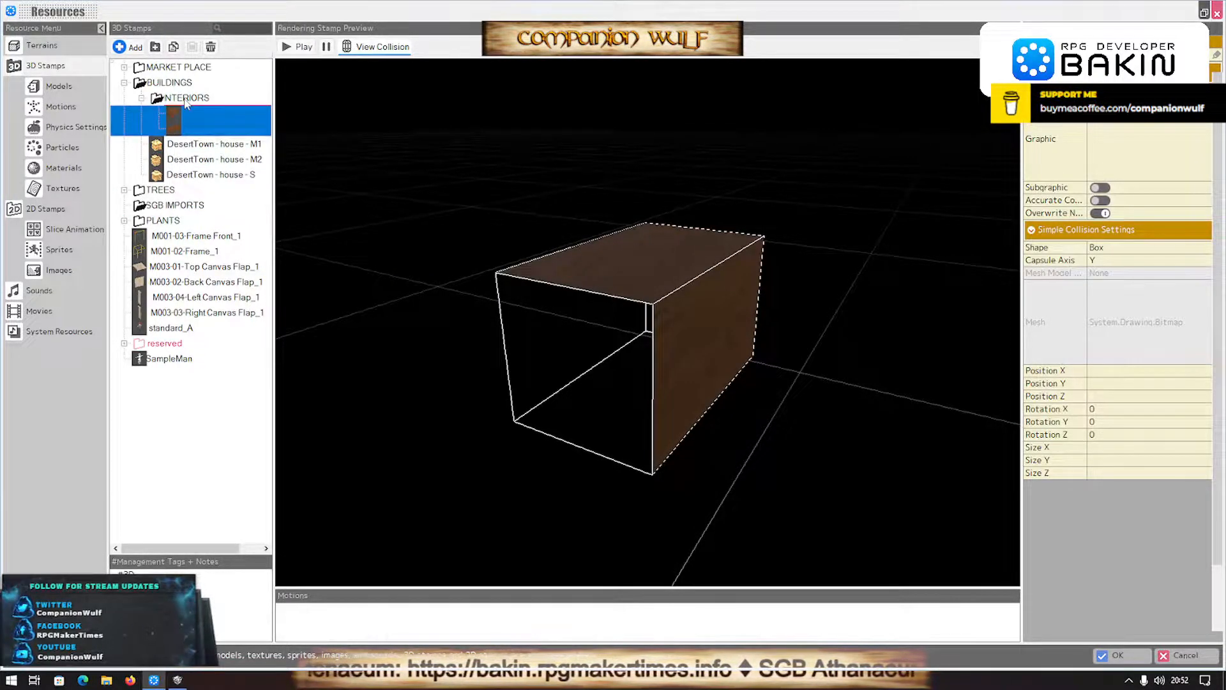
double_click(185, 98)
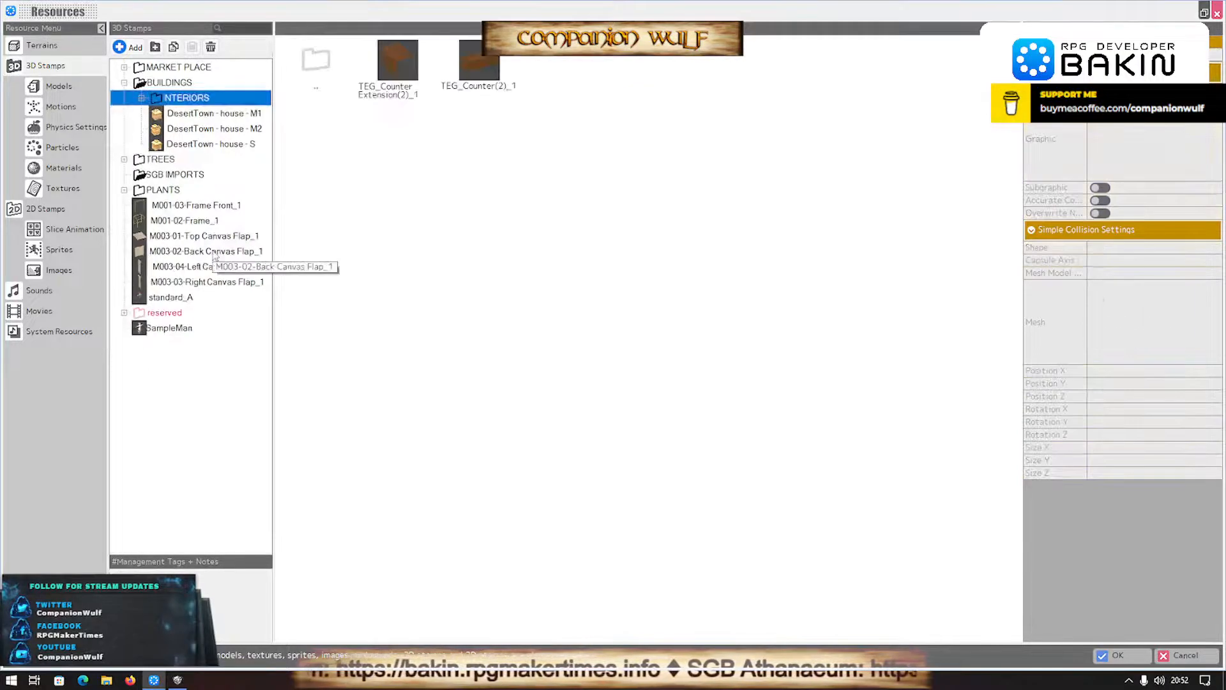
double_click(159, 99)
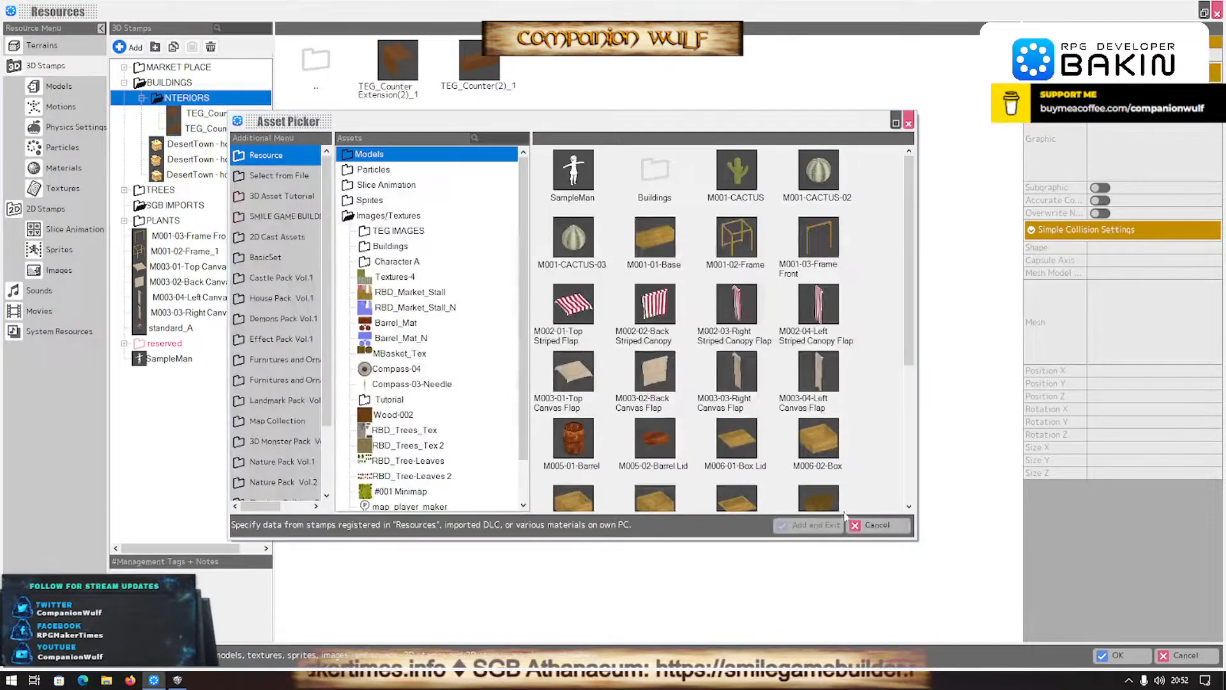
click(902, 525)
- Look through the MARKET PLACE stamps and return to the map without discarding the resource changes
double_click(142, 68)
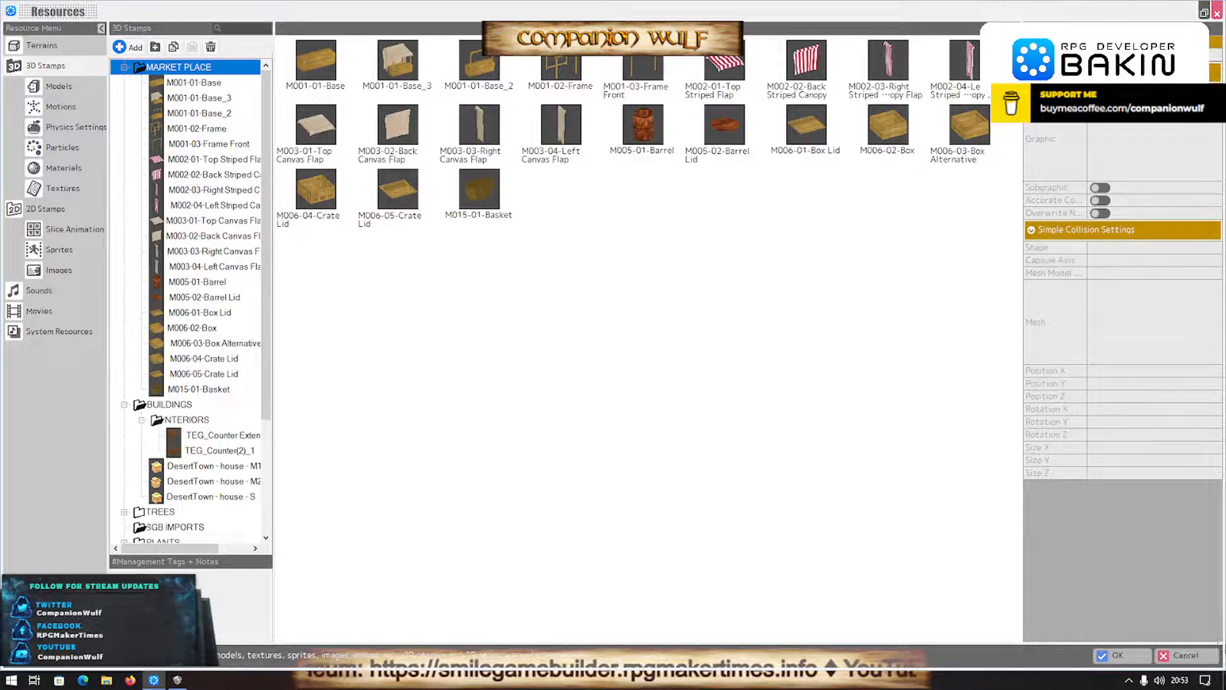
click(1193, 655)
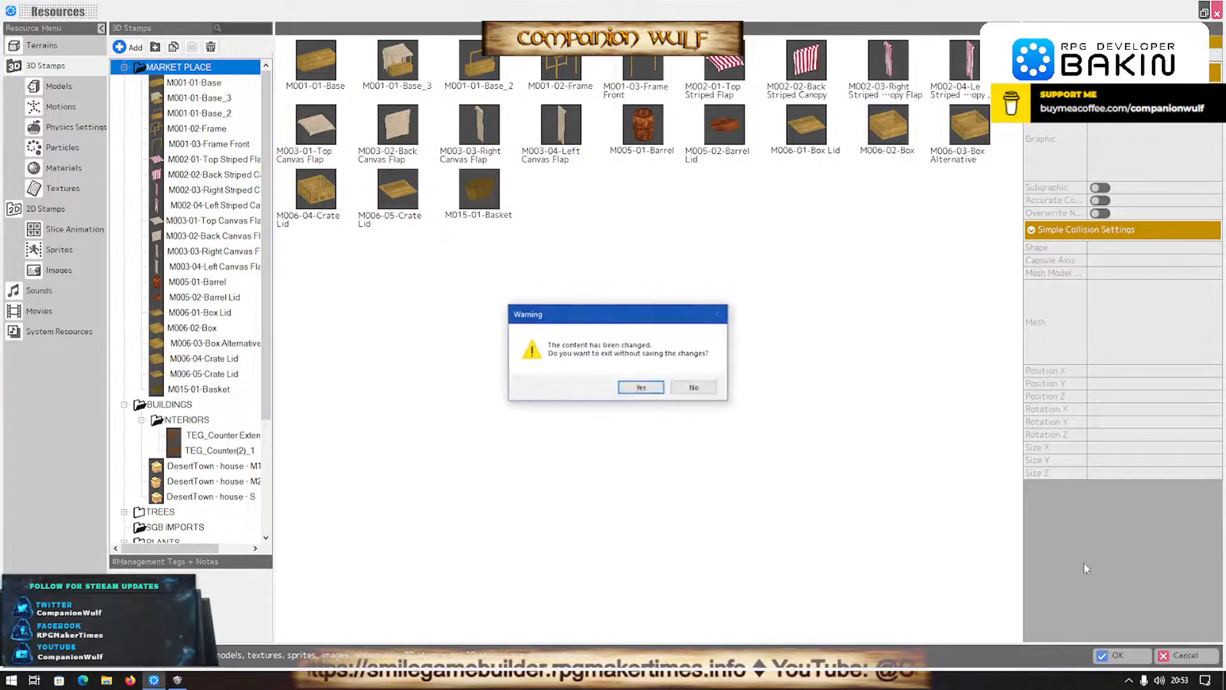
click(705, 390)
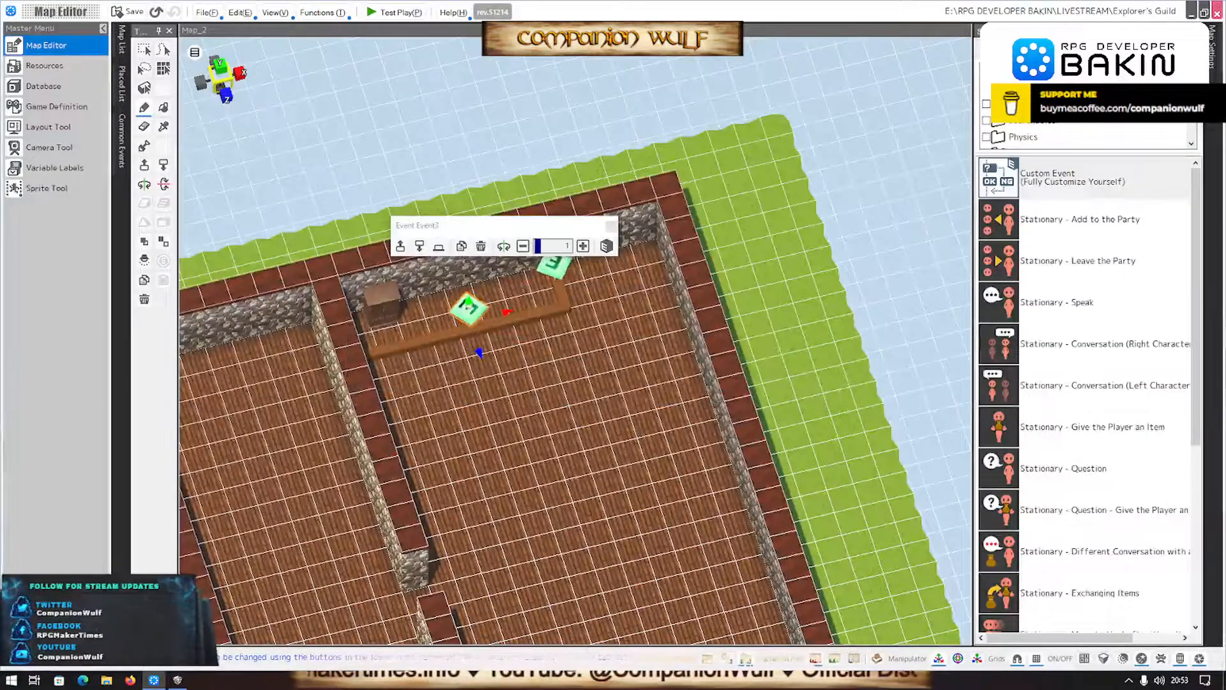
- Place an M005-01-Barrel on the floor by the back wall, near the short end of the counter, at scale 1.6
click(1035, 50)
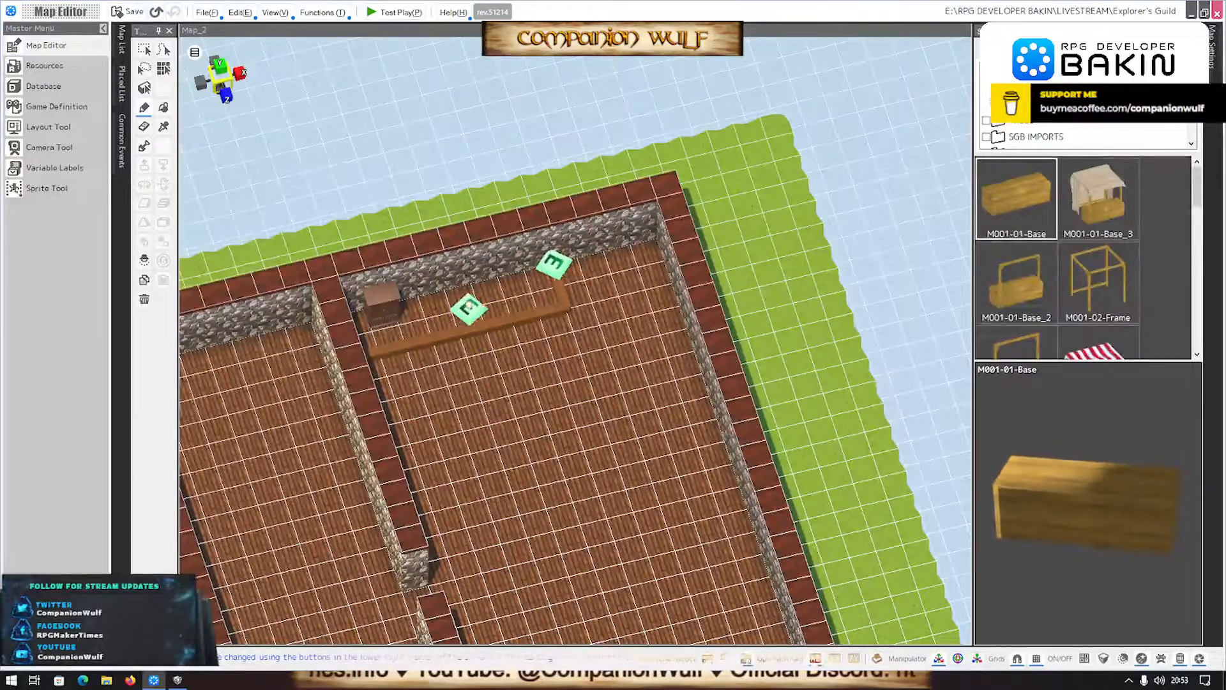
scroll(1082, 281, down, 10)
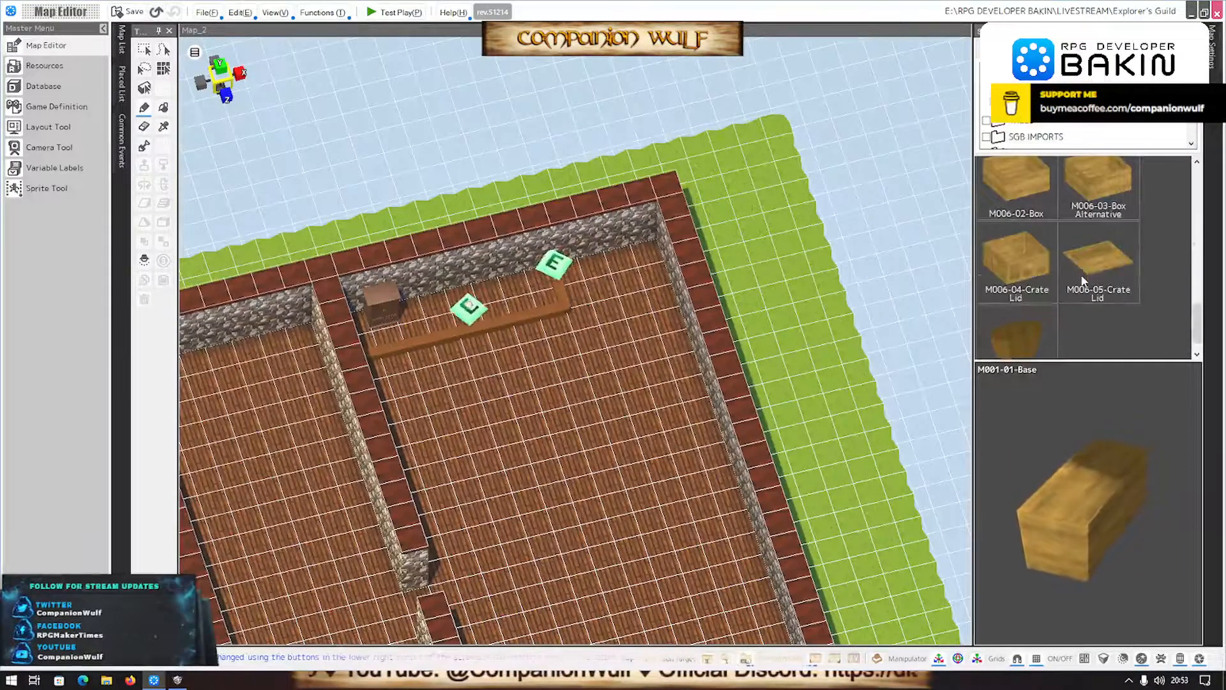
scroll(1082, 281, up, 4)
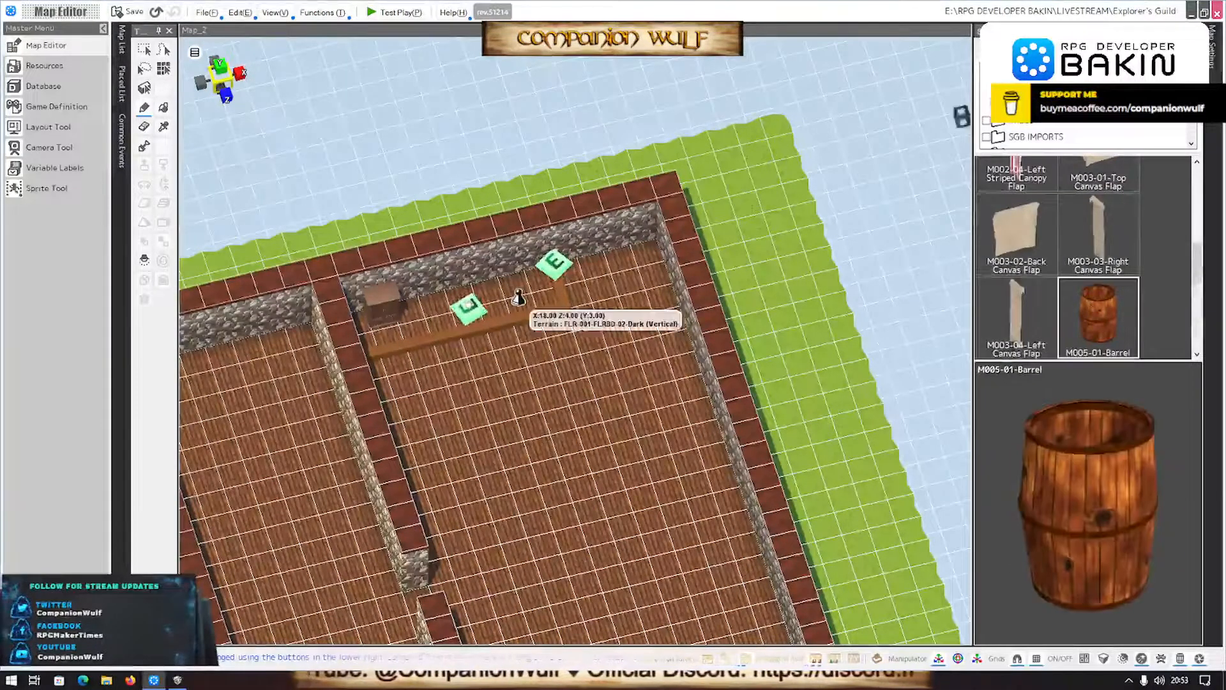
click(628, 265)
click(761, 168)
click(761, 168)
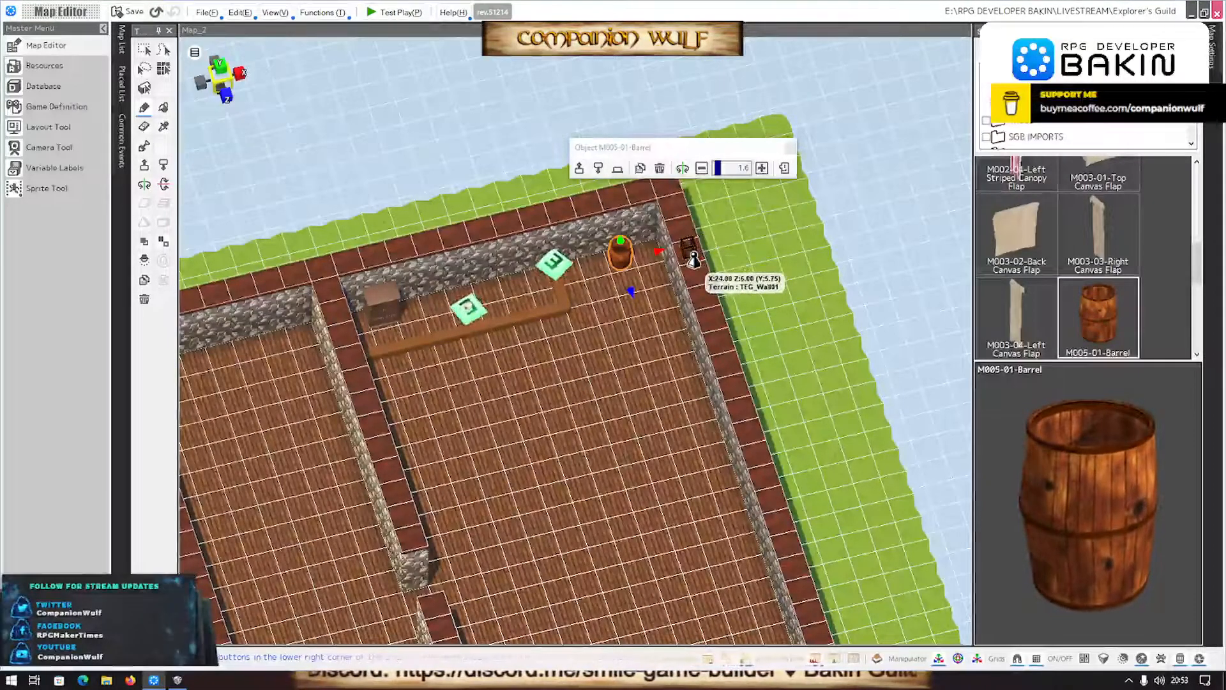
- Examine the barrel's size and position between the counter and the room corner from several angles
scroll(661, 332, up, 5)
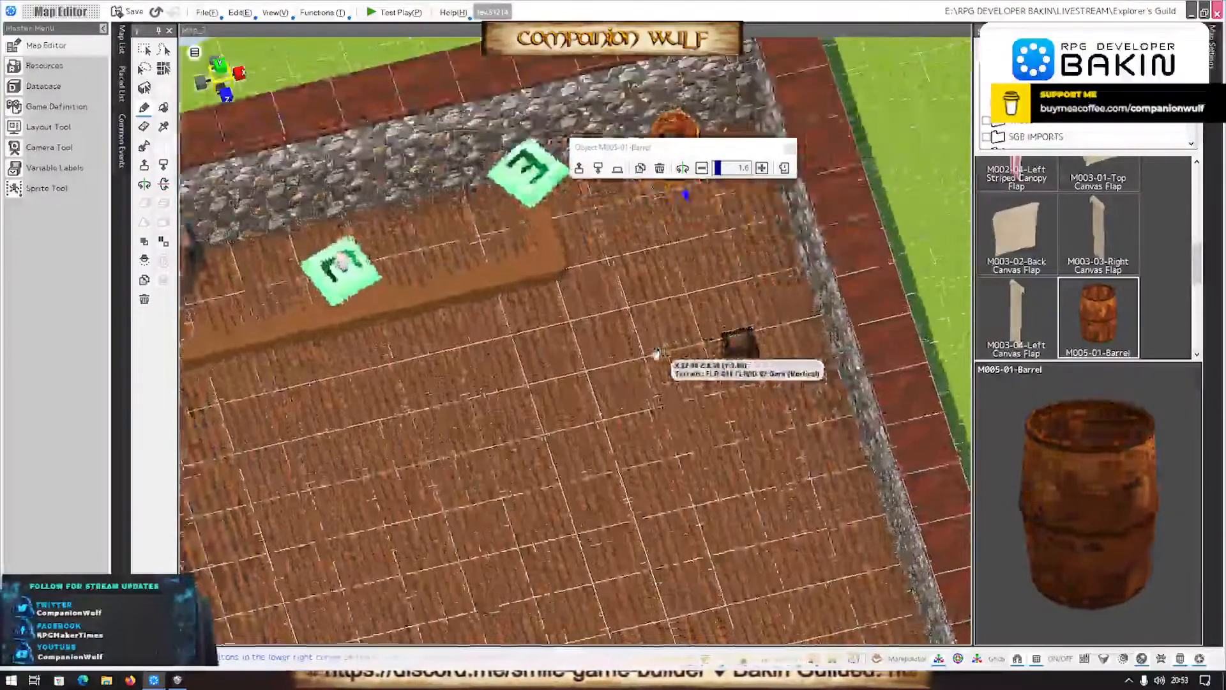
middle_drag(657, 354, 623, 399)
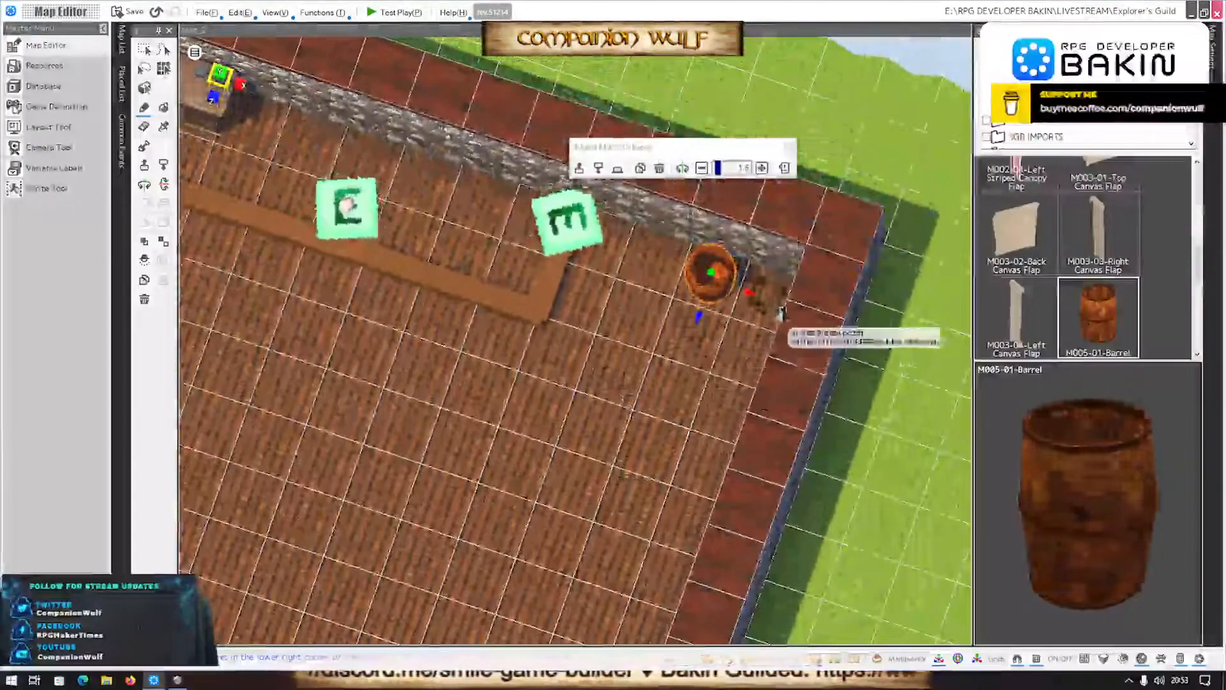
drag(738, 281, 704, 280)
scroll(607, 287, up, 6)
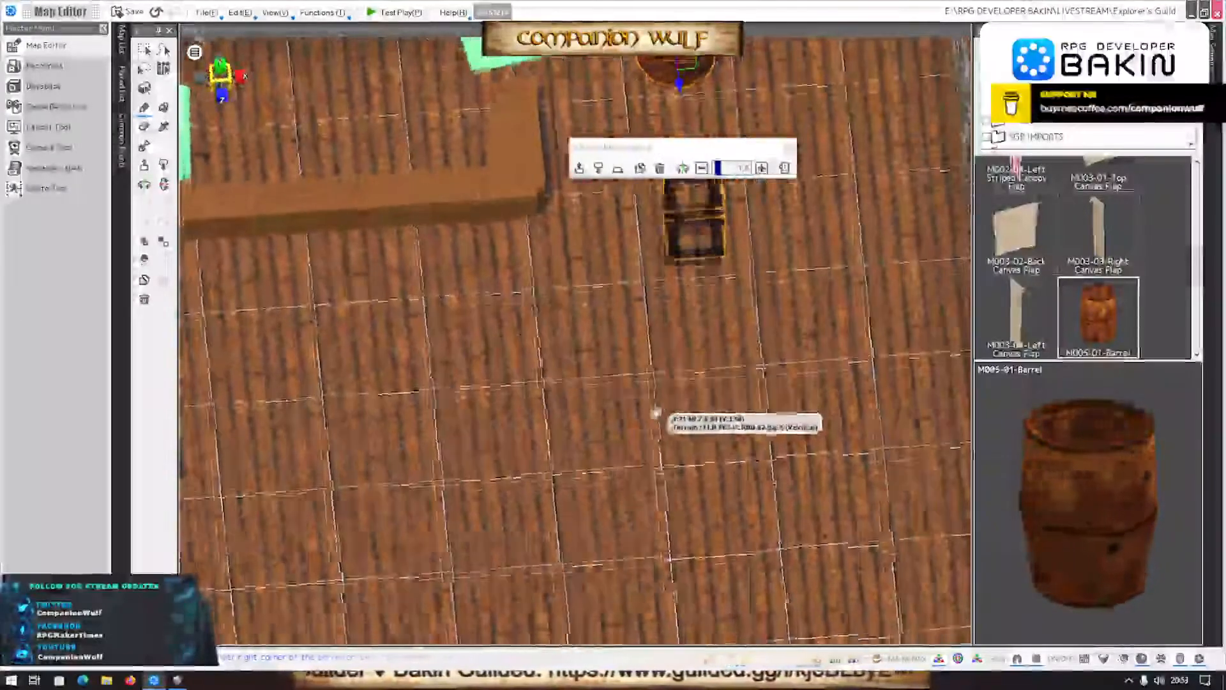
right_drag(656, 413, 624, 420)
scroll(619, 433, down, 4)
scroll(618, 433, down, 2)
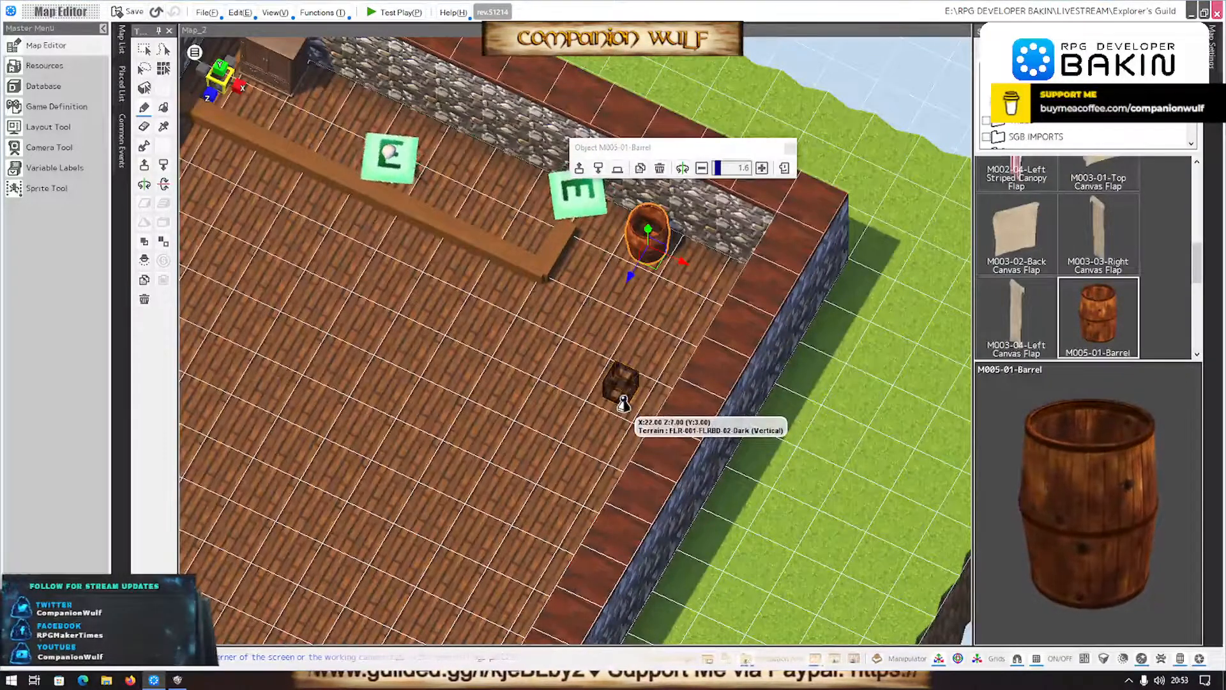
scroll(624, 404, up, 3)
scroll(629, 405, down, 2)
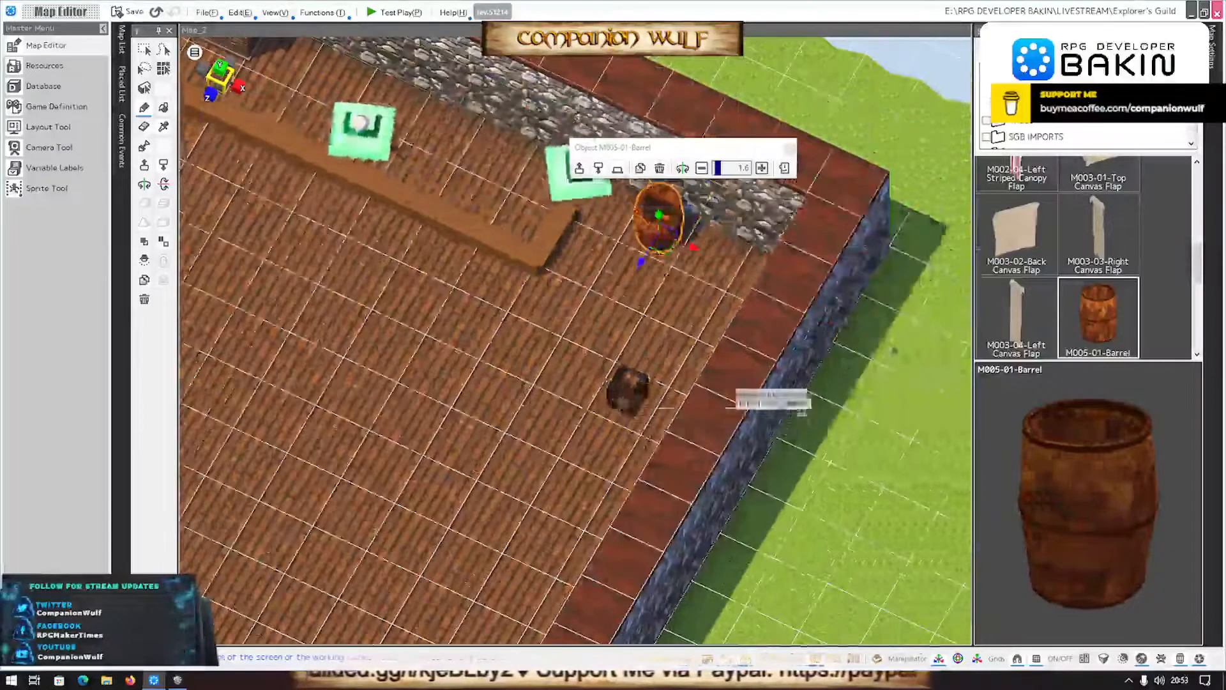
- Place an M005-02-Barrel Lid at the barrel, raise it to the rim and enlarge it to scale 1.4
scroll(1094, 277, down, 2)
click(1016, 246)
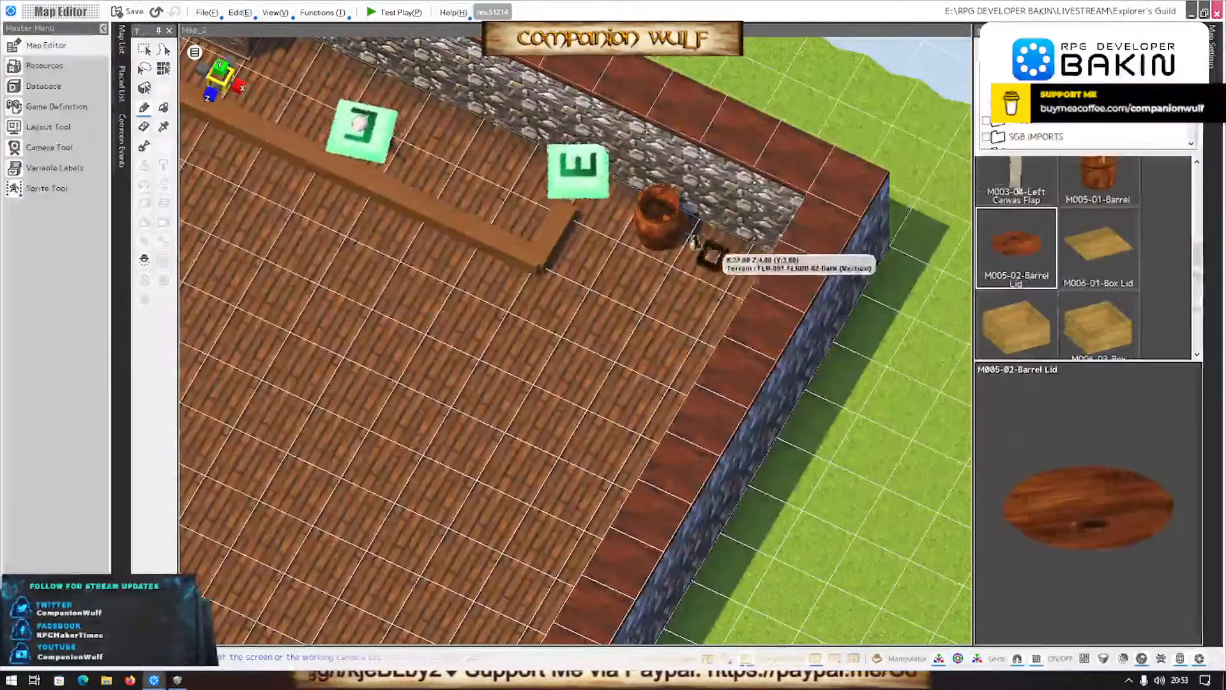
click(654, 227)
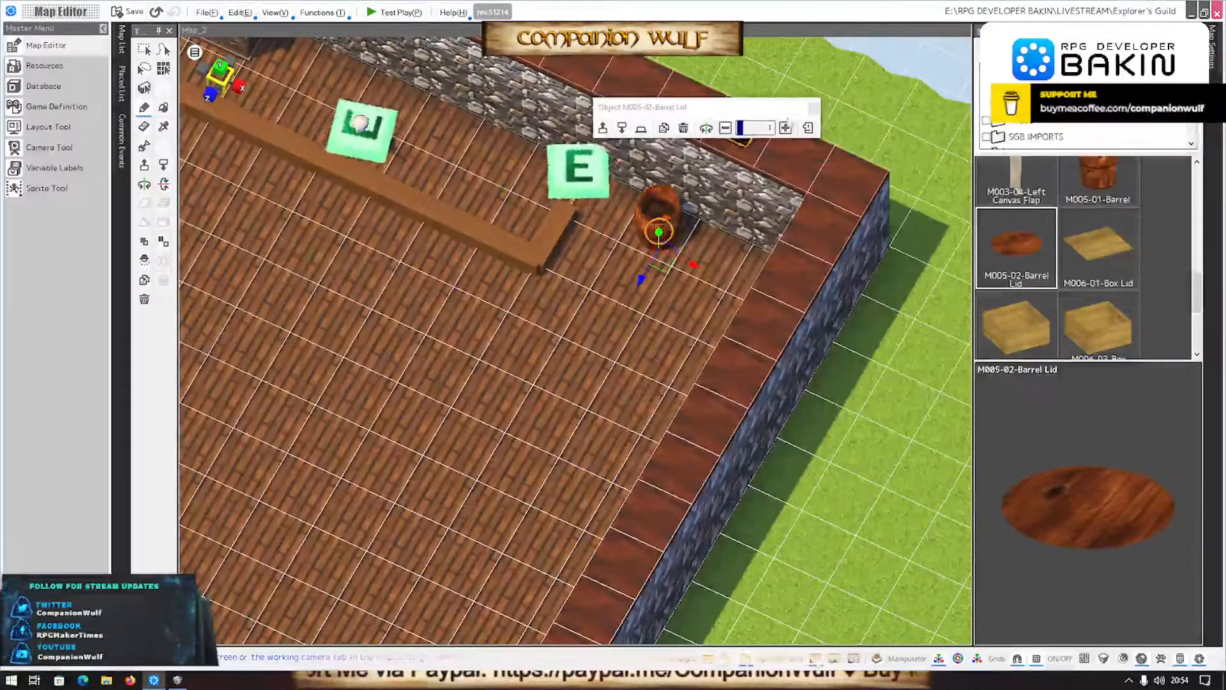
click(787, 128)
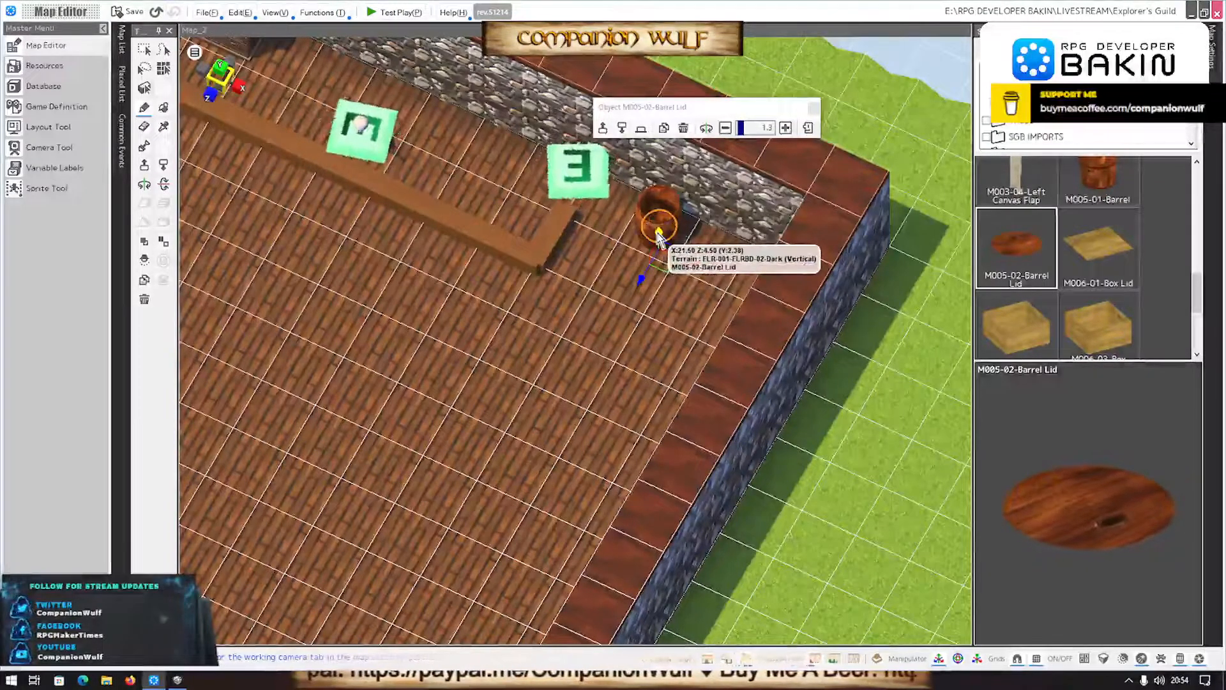
drag(659, 235, 657, 216)
scroll(671, 298, up, 5)
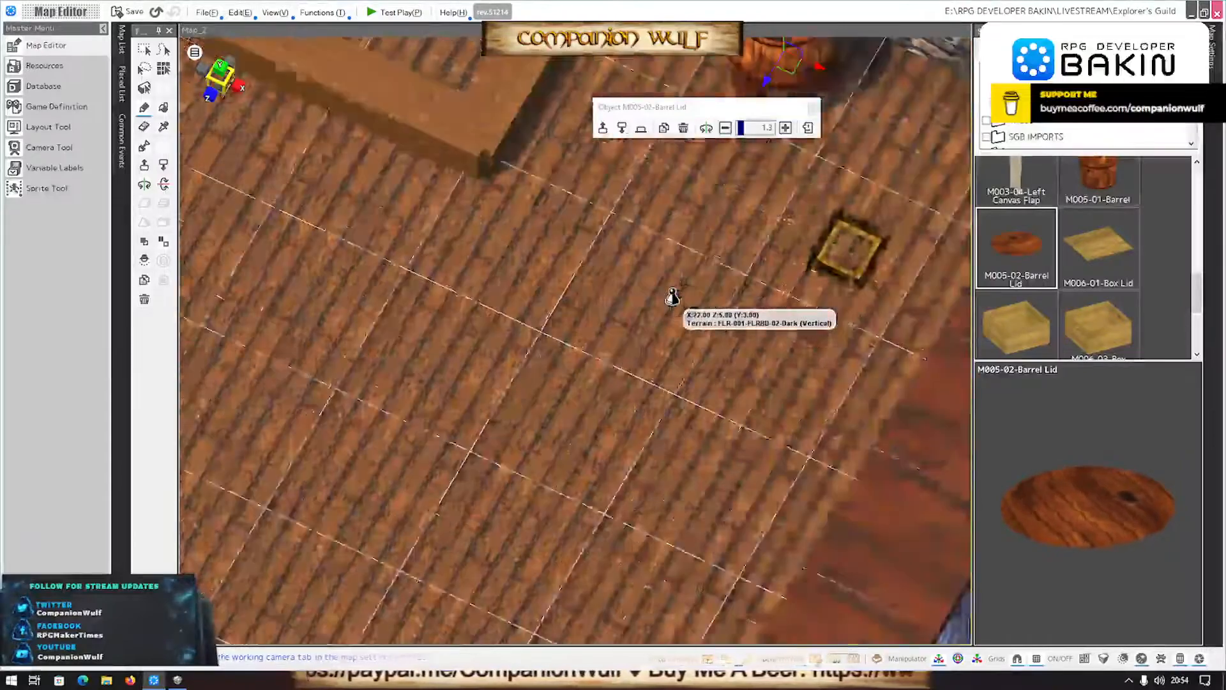
scroll(671, 298, down, 3)
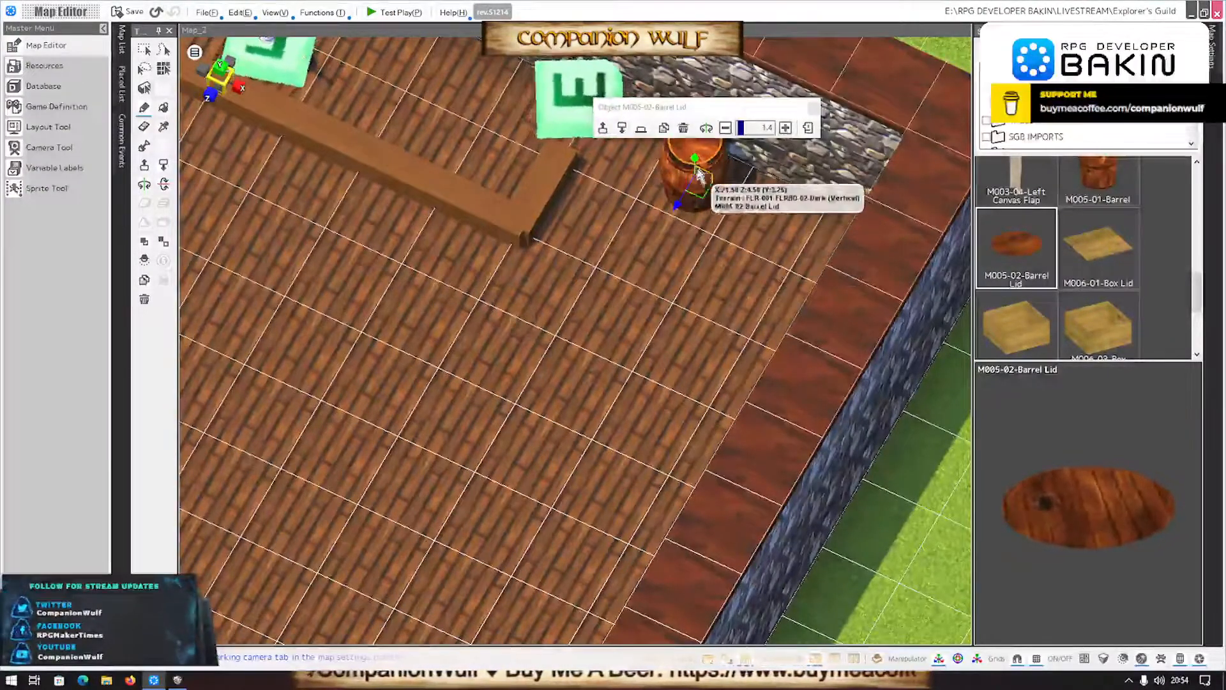
- Enlarge the barrel lid to scale 1.5 and nudge it along the X axis to 21.48
mouse_move(666, 301)
right_down()
mouse_move(615, 331)
mouse_move(633, 286)
mouse_move(728, 323)
mouse_move(720, 246)
mouse_move(646, 380)
mouse_move(708, 408)
mouse_move(720, 376)
right_up()
scroll(722, 377, down, 5)
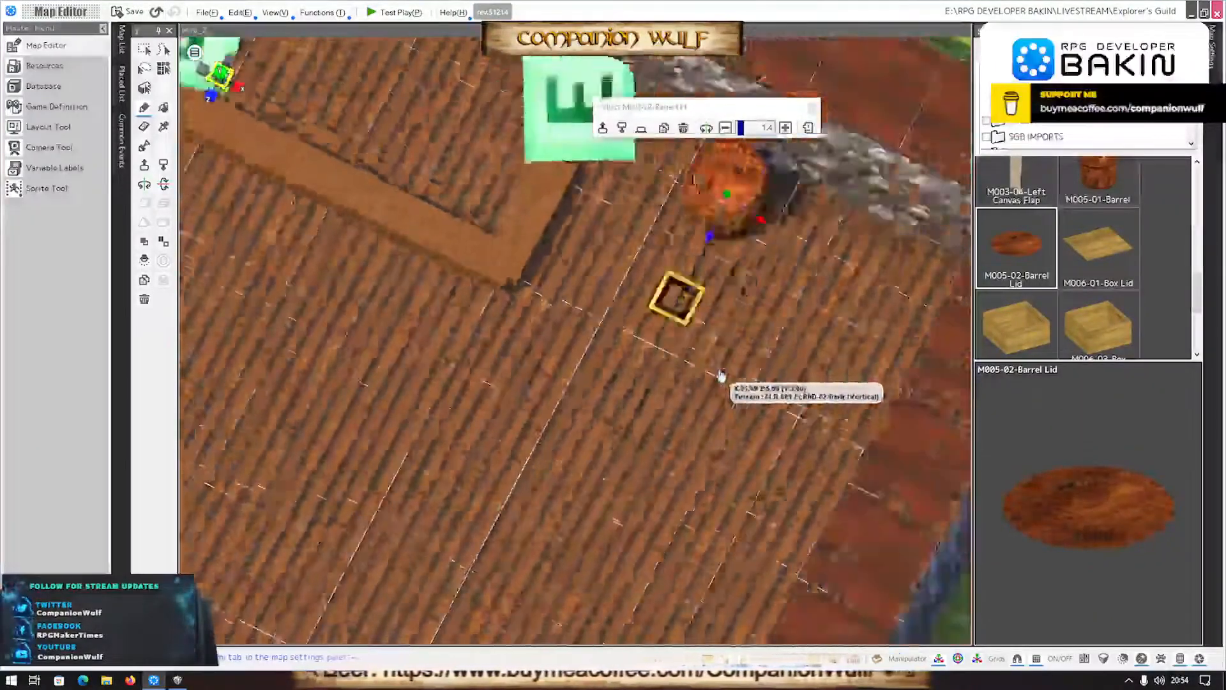
click(785, 128)
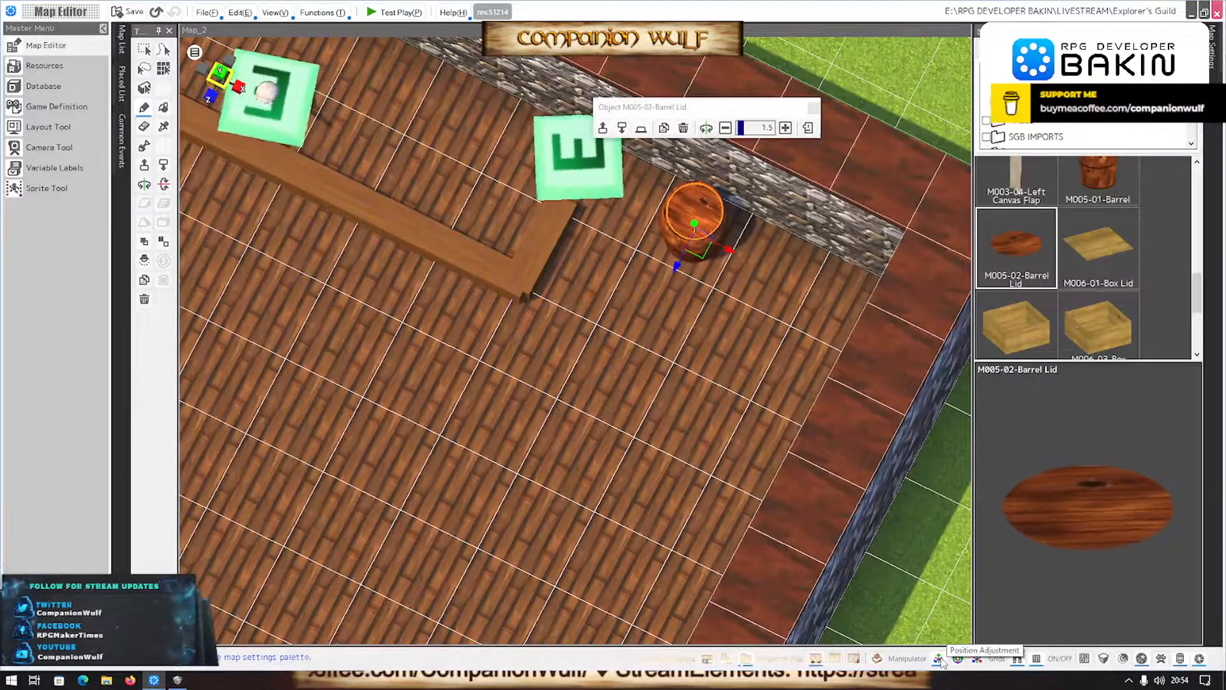
click(730, 250)
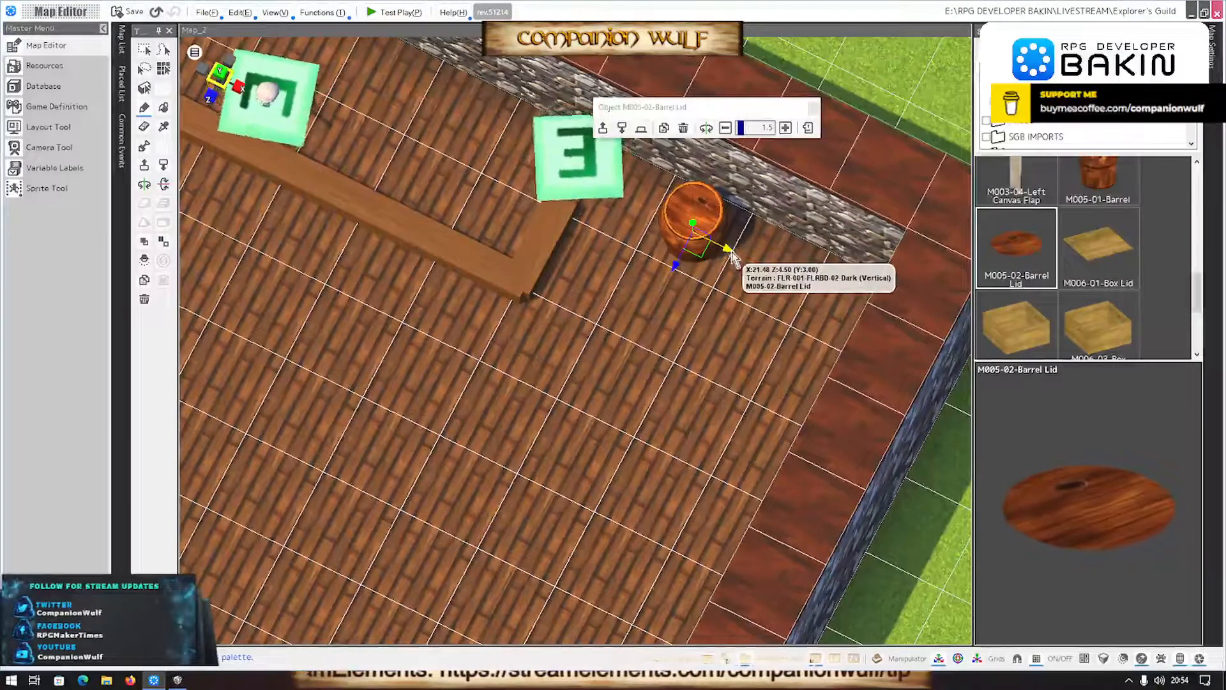
- Raise the barrel lid slightly until it closes the barrel's rim, checking its fit from other angles
drag(695, 222, 695, 223)
middle_drag(689, 332, 682, 358)
scroll(723, 273, down, 3)
scroll(682, 319, up, 4)
middle_drag(706, 255, 657, 306)
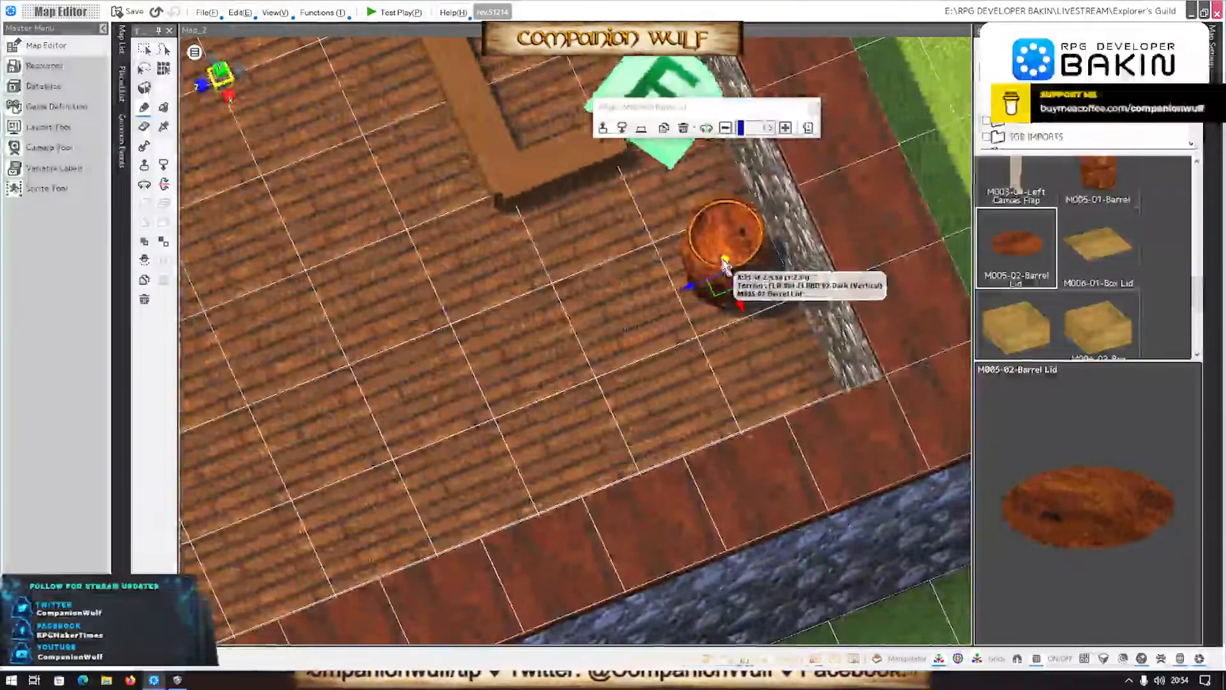
drag(726, 261, 726, 255)
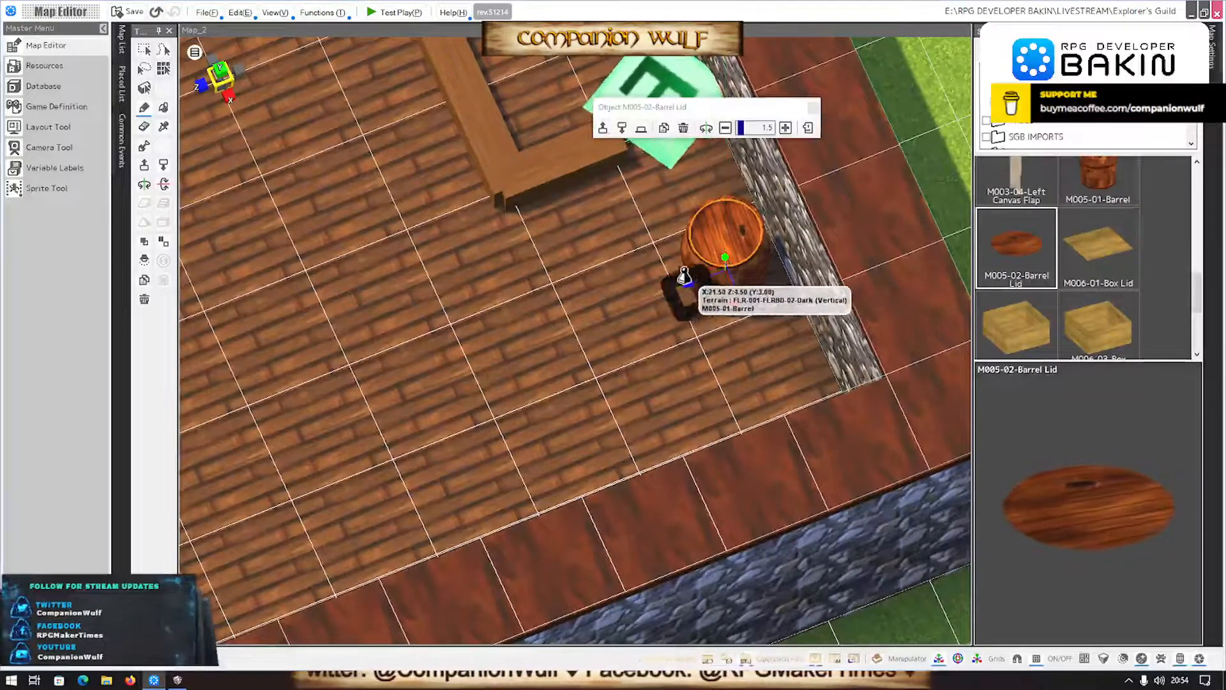
scroll(520, 308, down, 3)
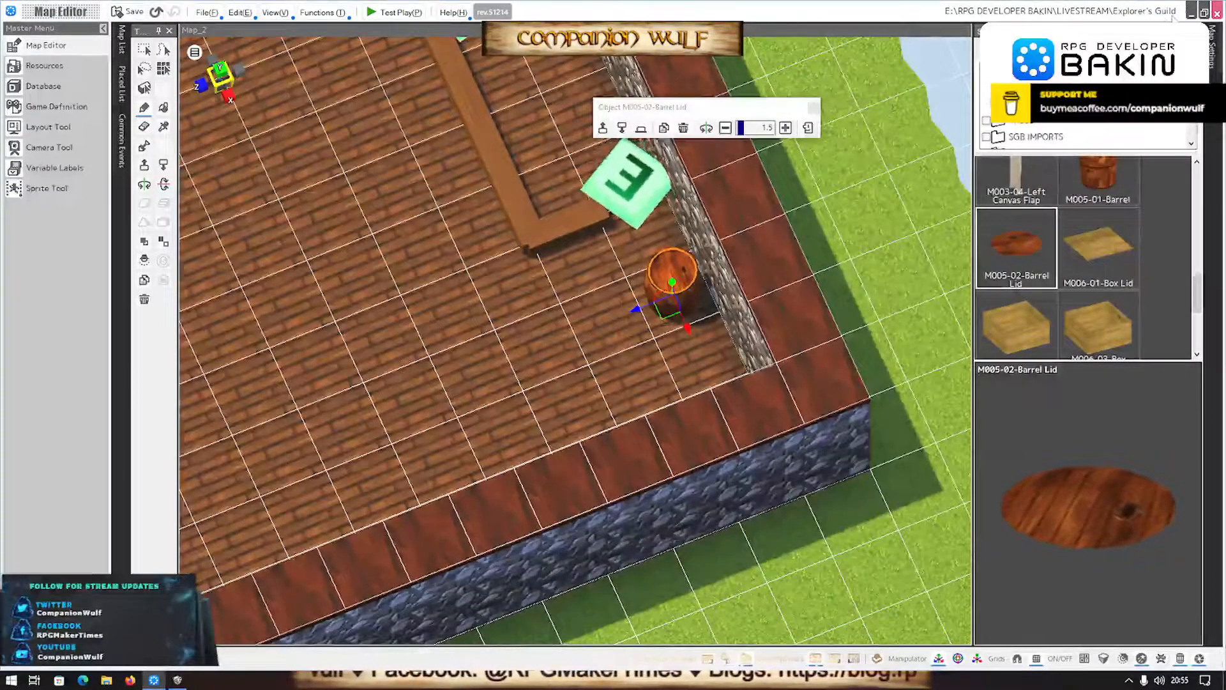
- Minimise the open editors, launch Blender, dismiss the splash screen and delete the default cube
key(alt+Tab)
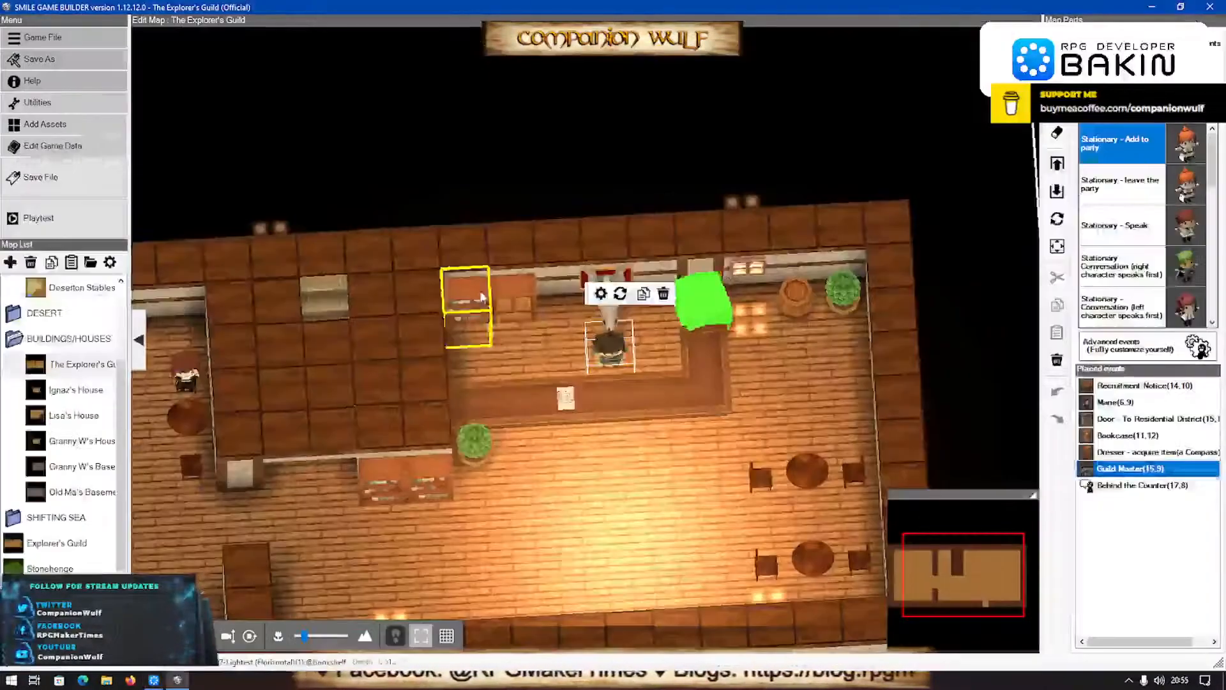
click(1151, 7)
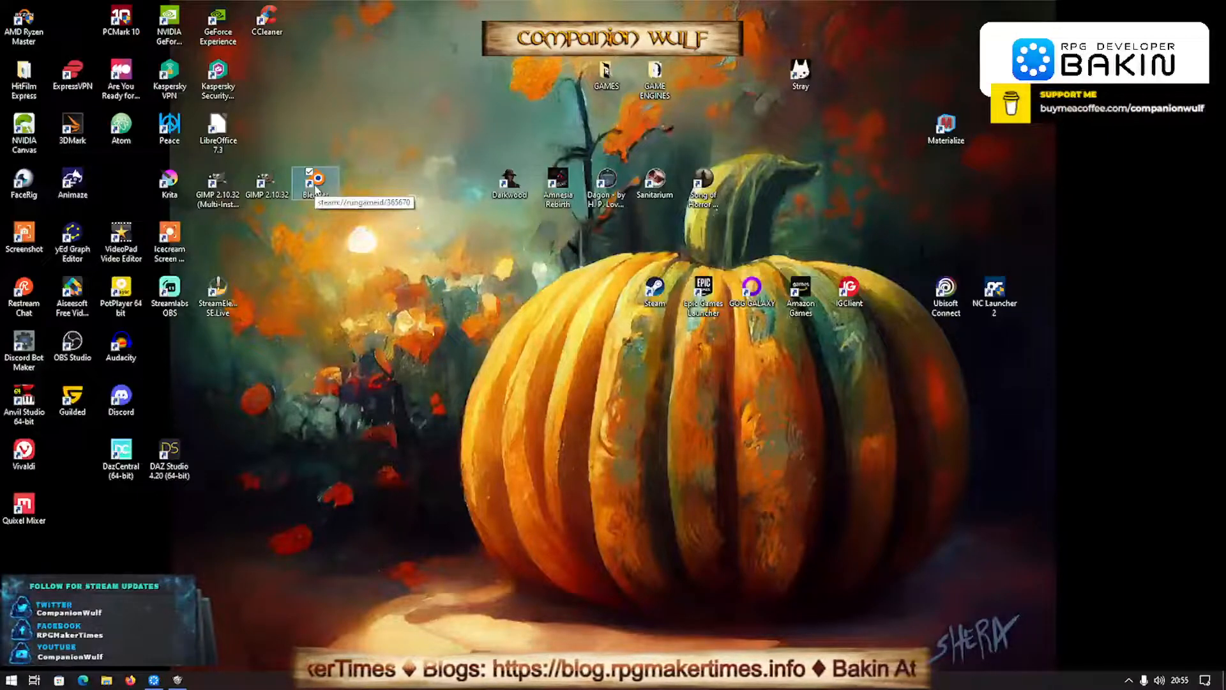
double_click(315, 186)
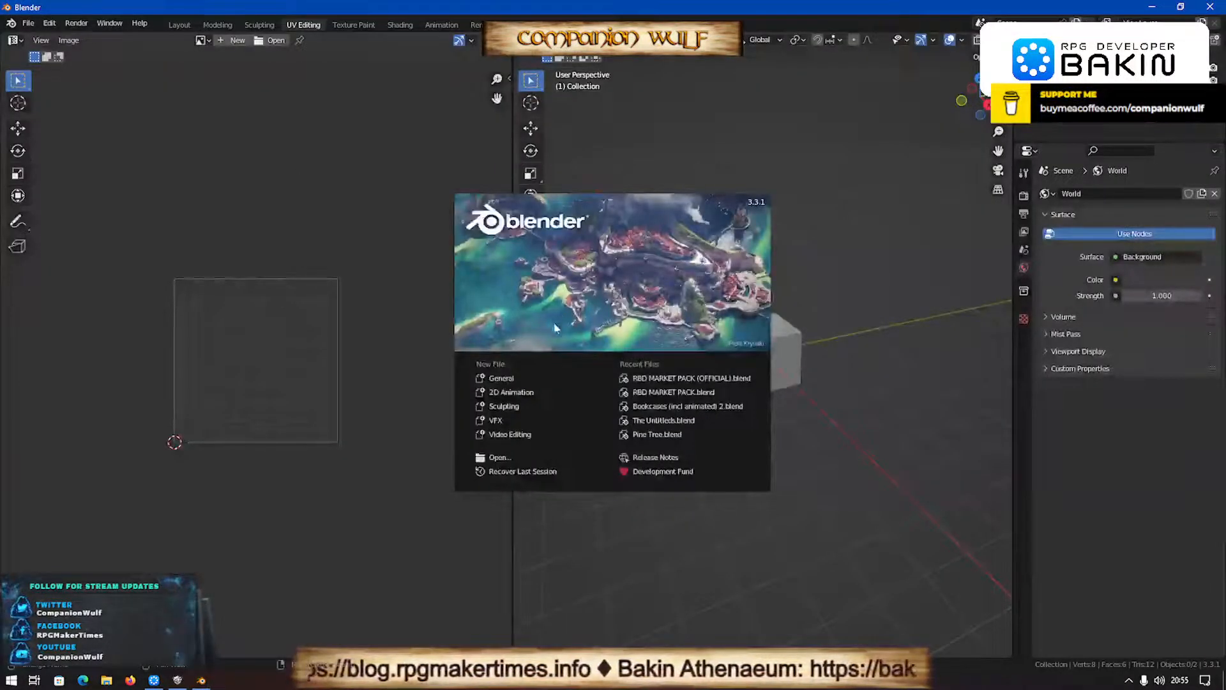
click(844, 349)
click(778, 338)
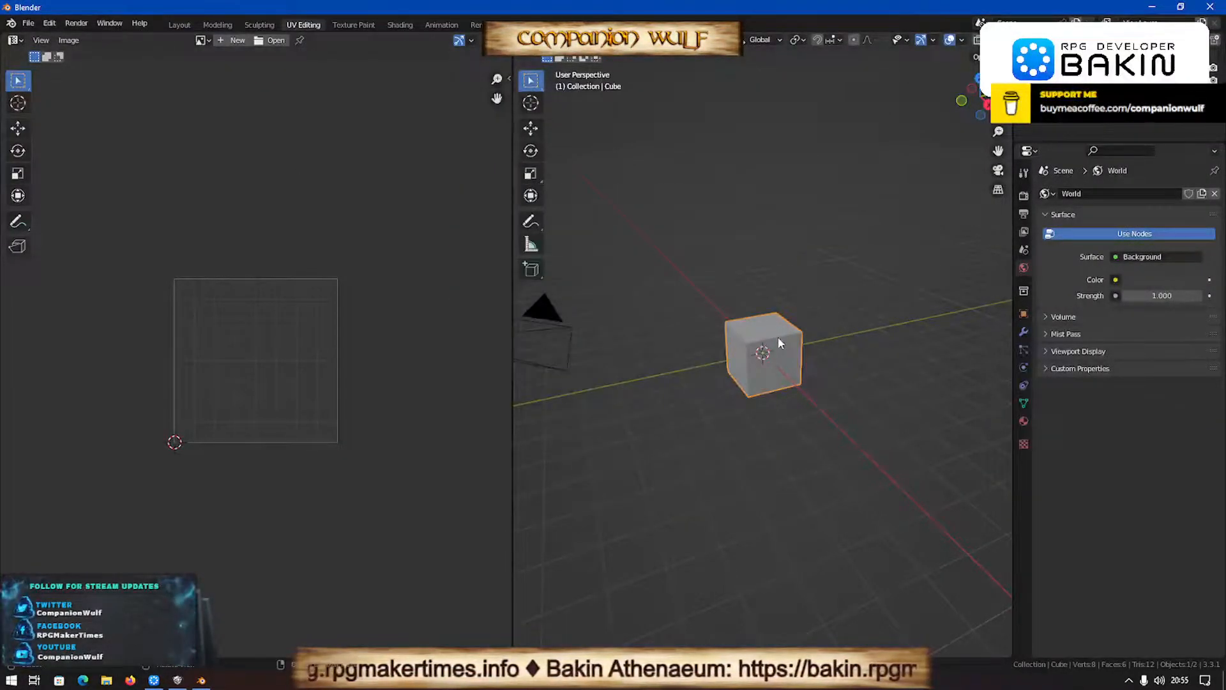
key(Delete)
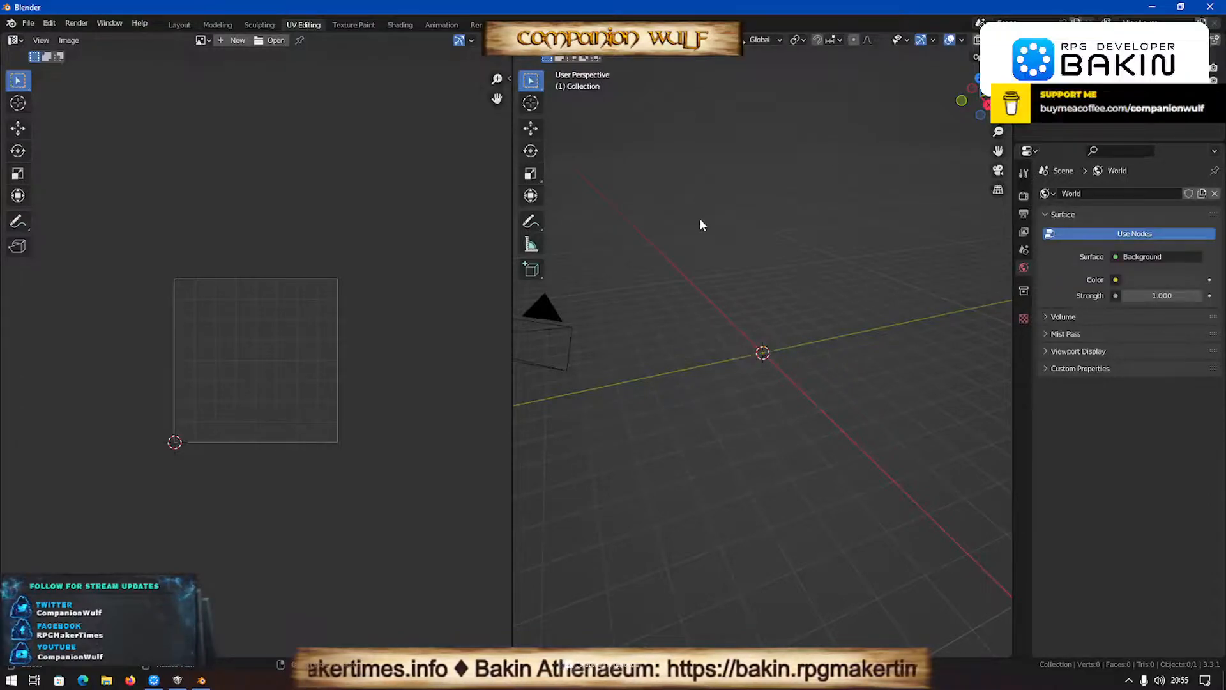
- Add a Sapling Tree Gen curve at the origin and expand its Add Tree settings
key(shift+a)
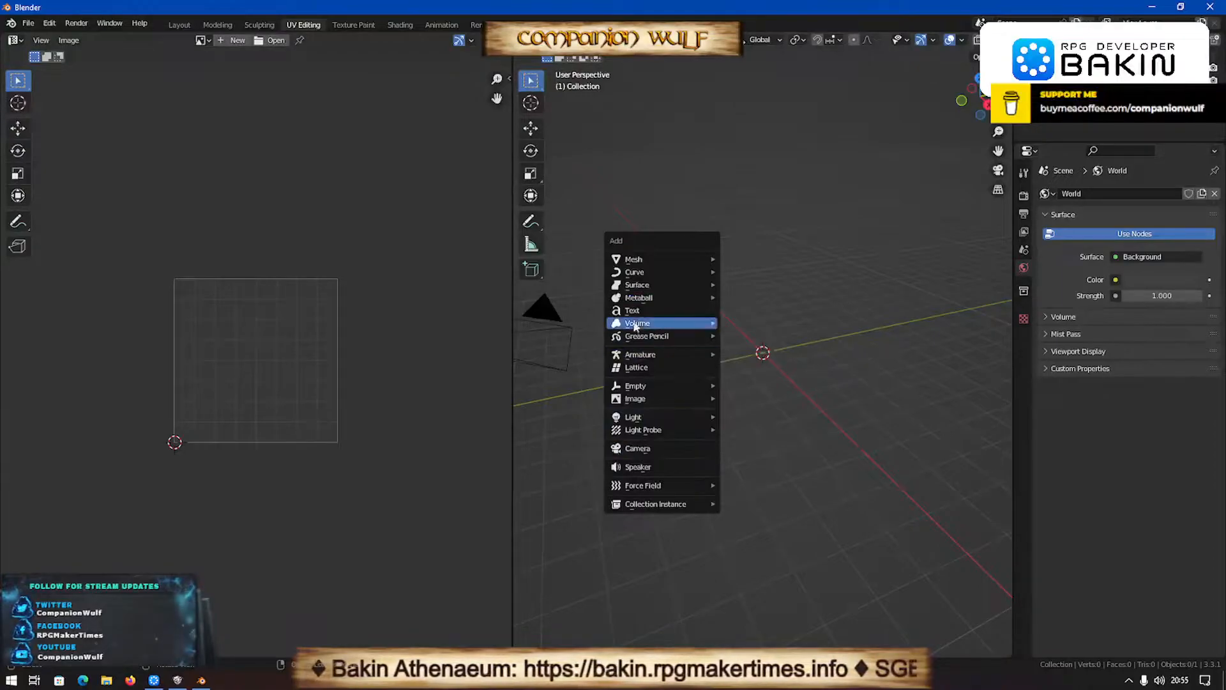
mouse_move(639, 252)
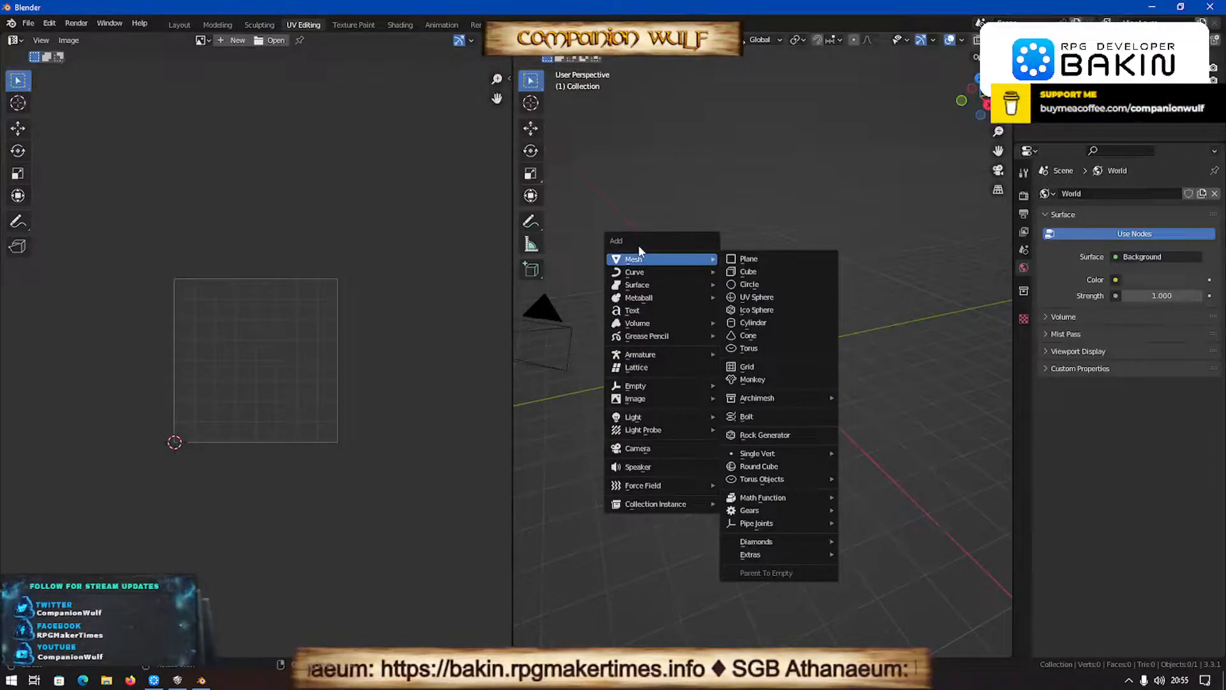
mouse_move(637, 274)
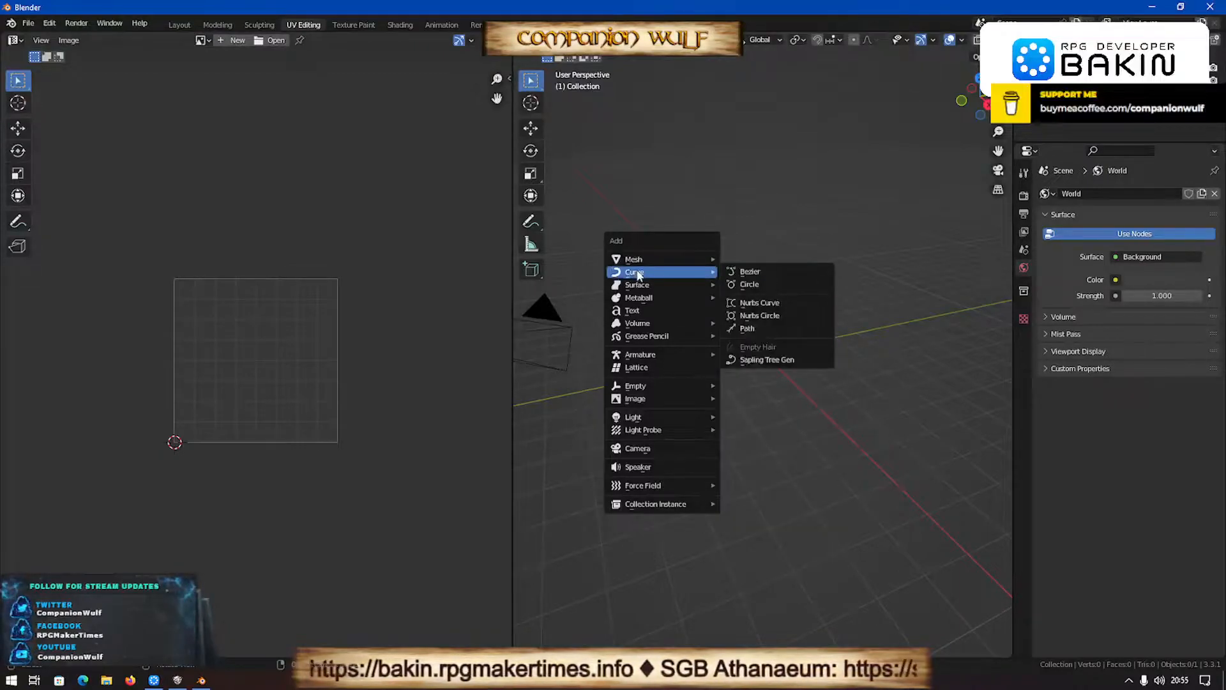
click(774, 359)
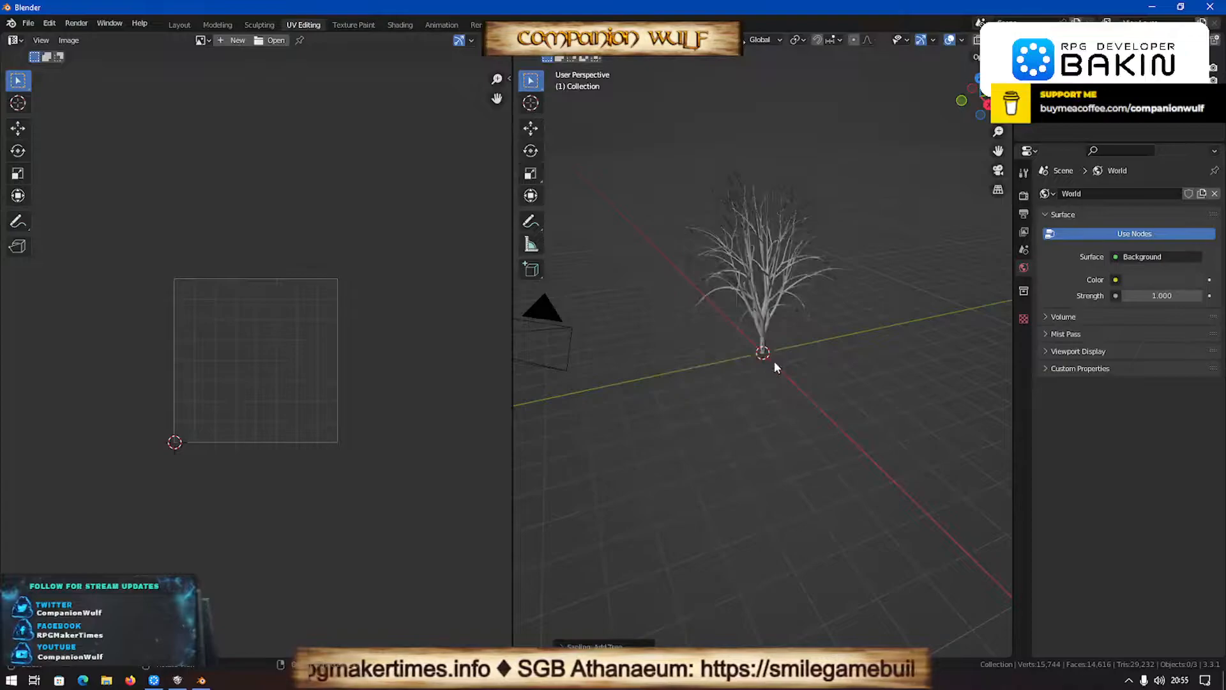
click(600, 646)
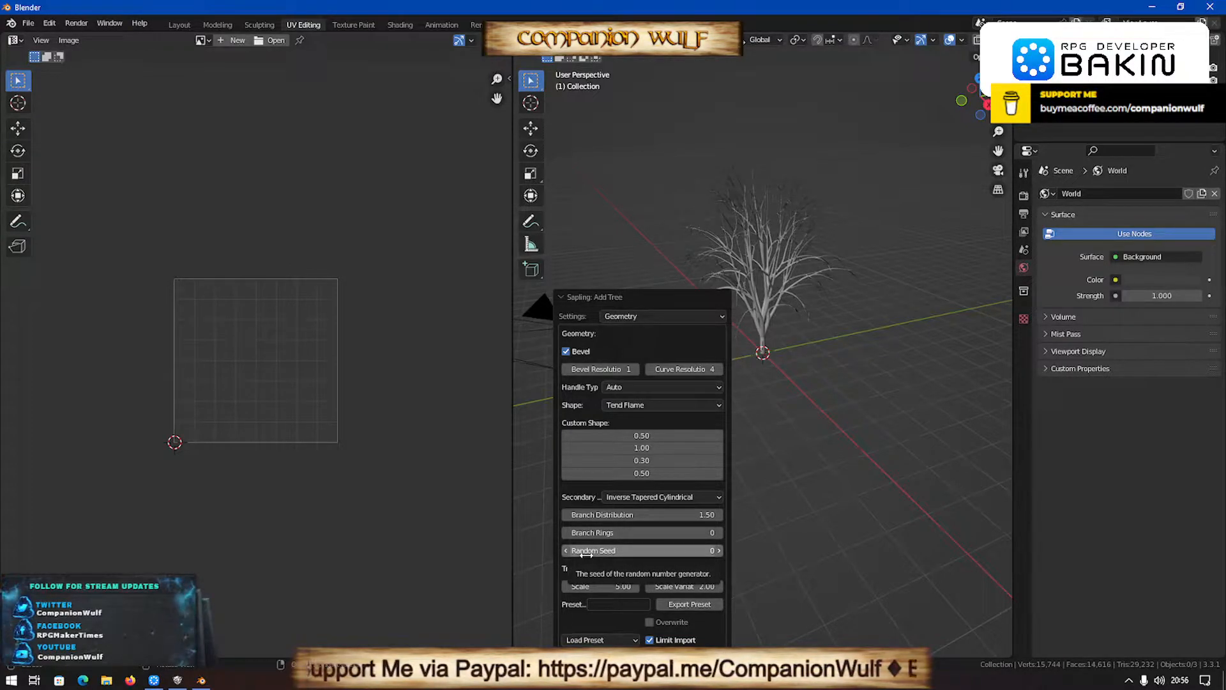
- Switch to RPG Developer Bakin and look through the file commands and the basic map settings
click(157, 682)
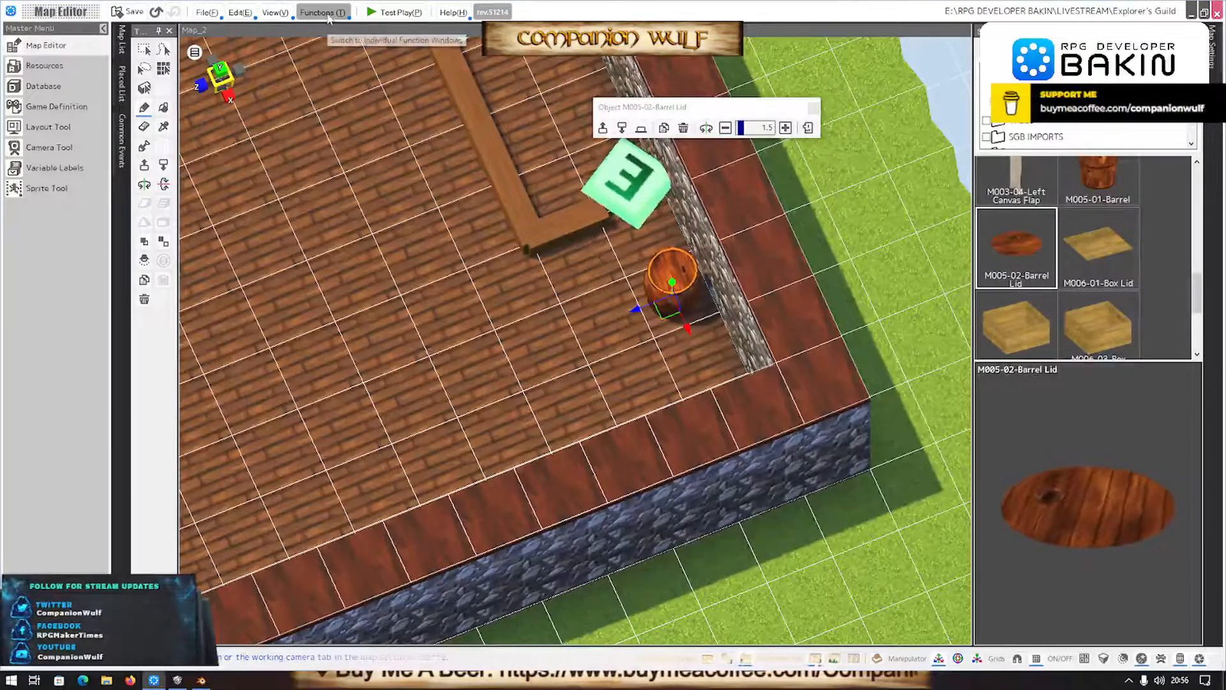
click(205, 13)
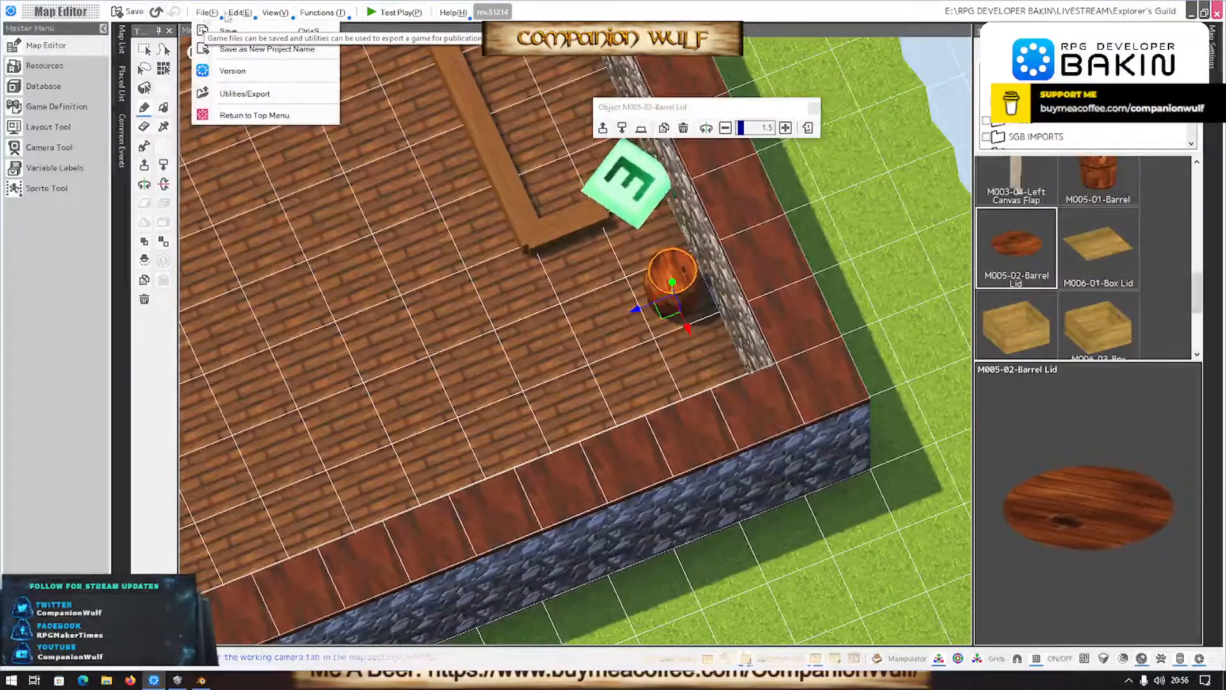
click(206, 13)
click(317, 13)
click(317, 15)
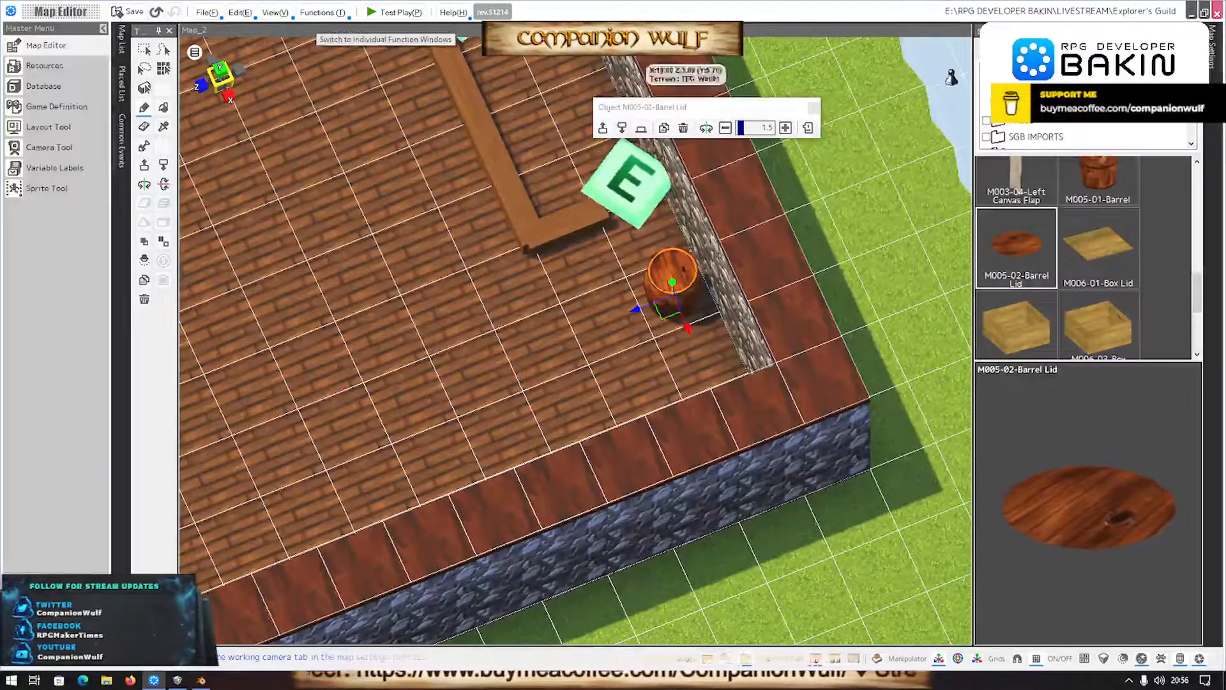
click(1212, 49)
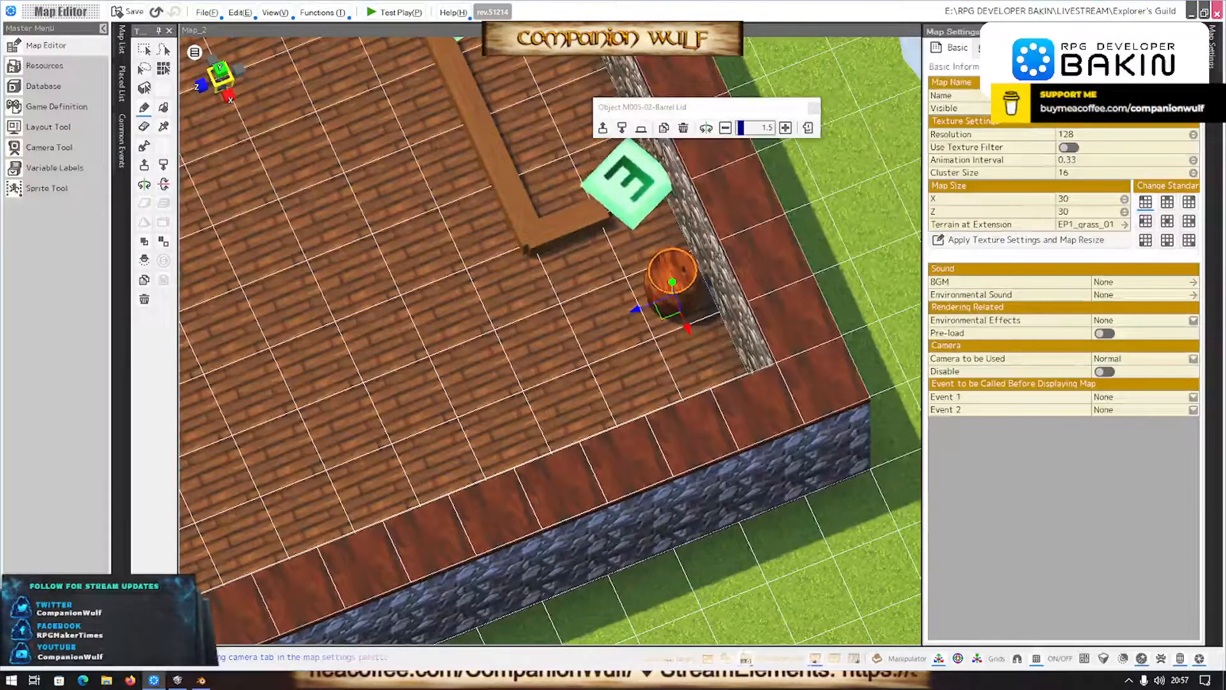
click(1003, 49)
click(972, 51)
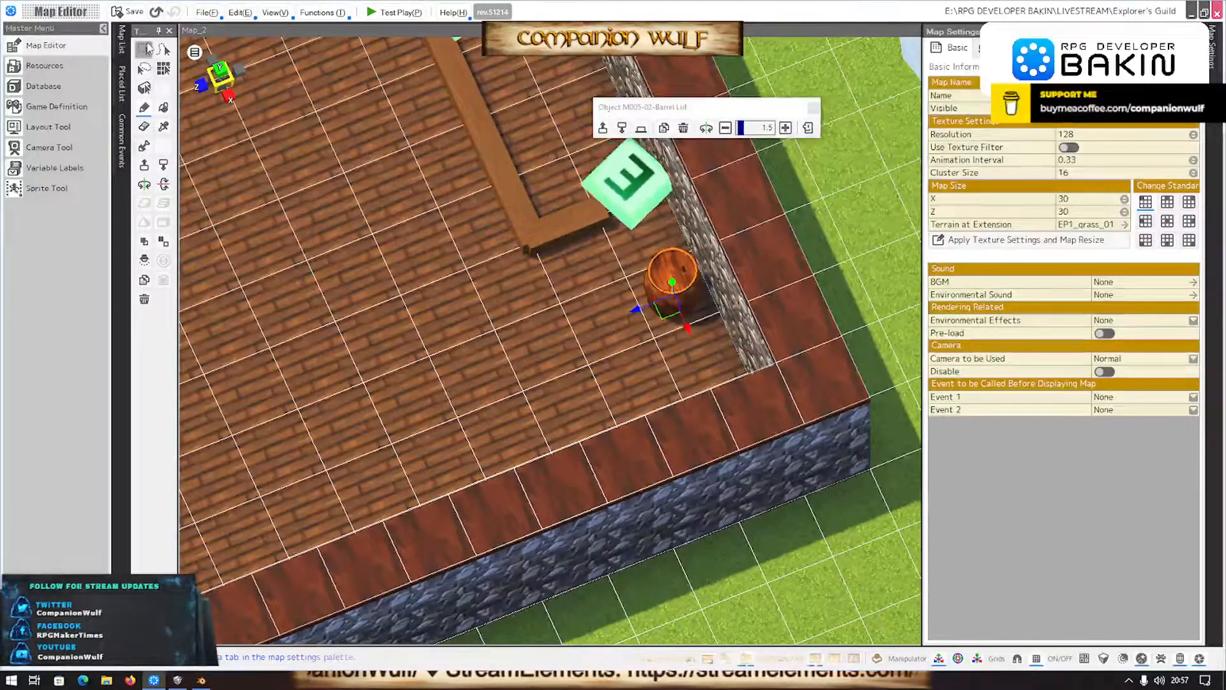
- Review the game definition's project settings, including the random pen settings, and leave without changes
click(46, 107)
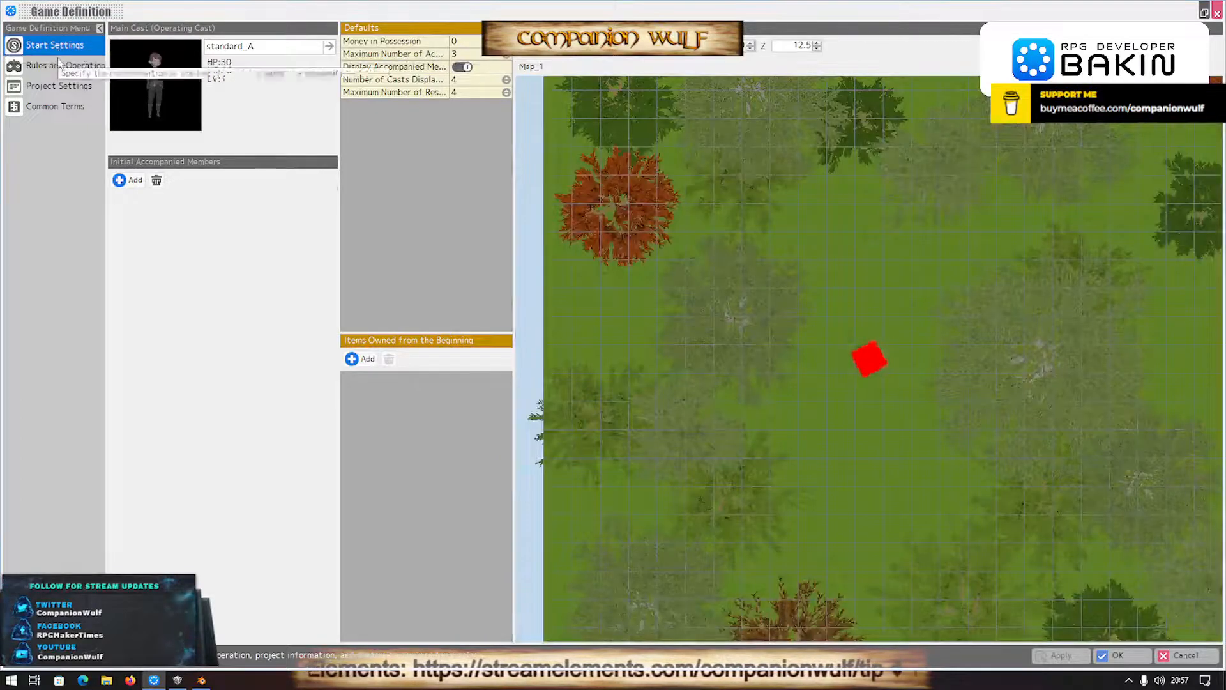
click(51, 87)
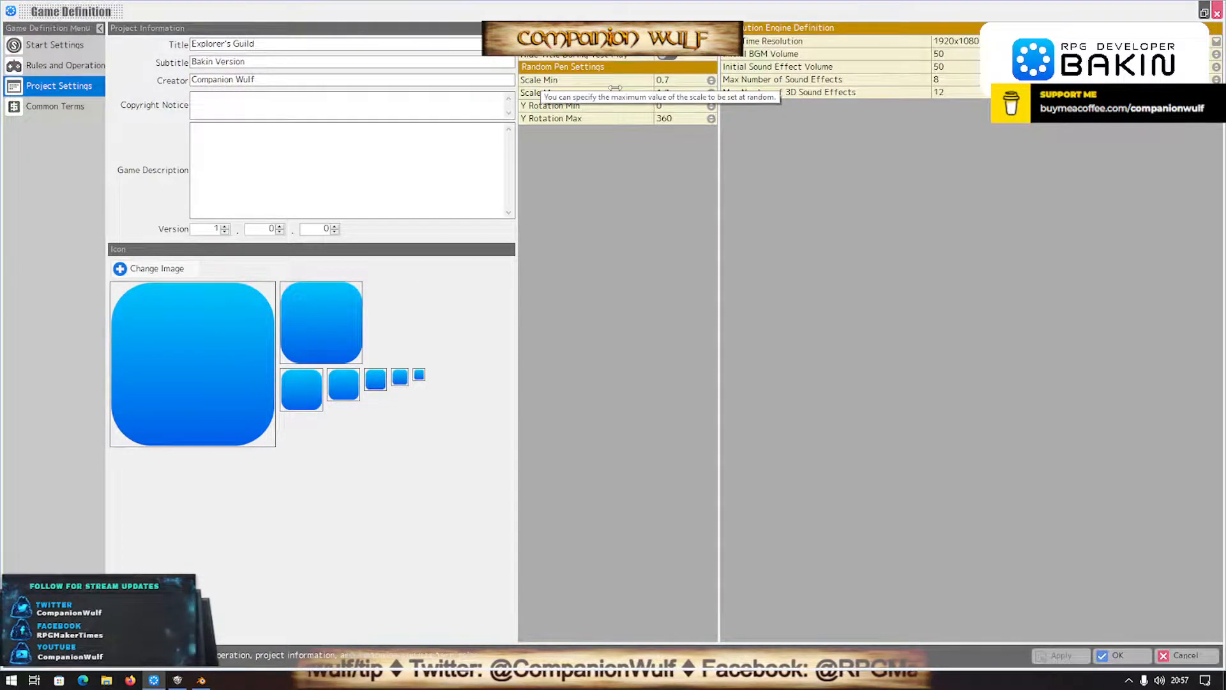
click(1200, 657)
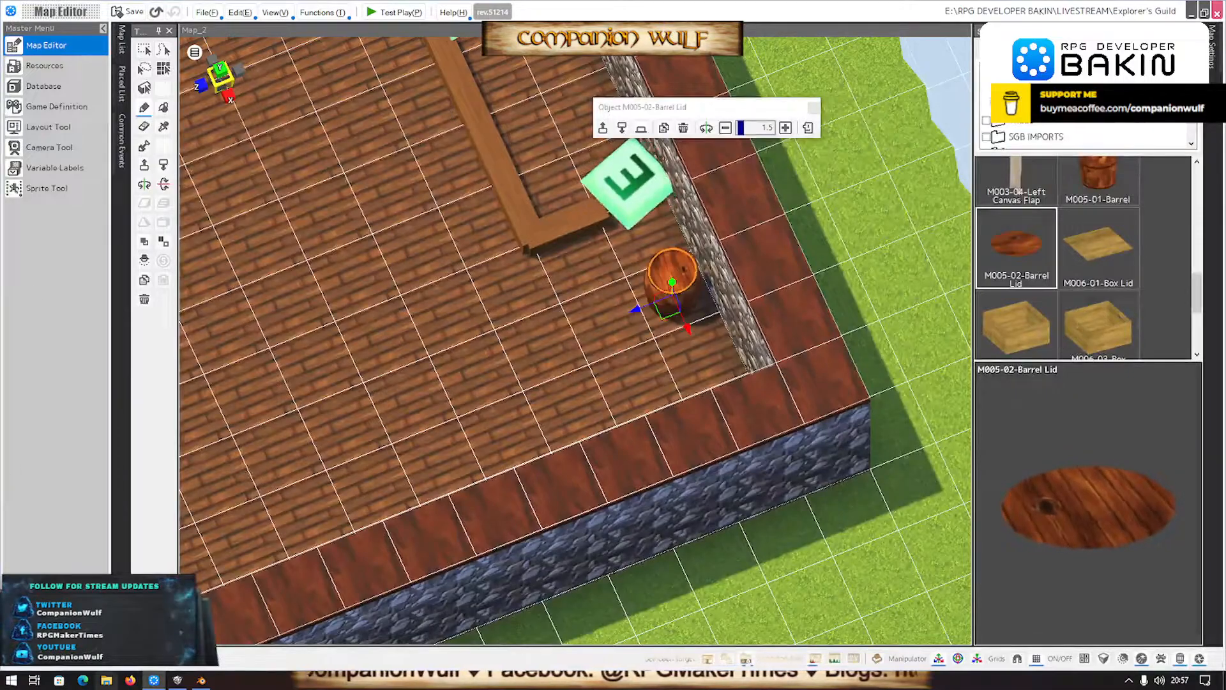
- Switch to Blender, load the japanese_maple preset for the sapling tree and set its scale to 0.72
click(201, 680)
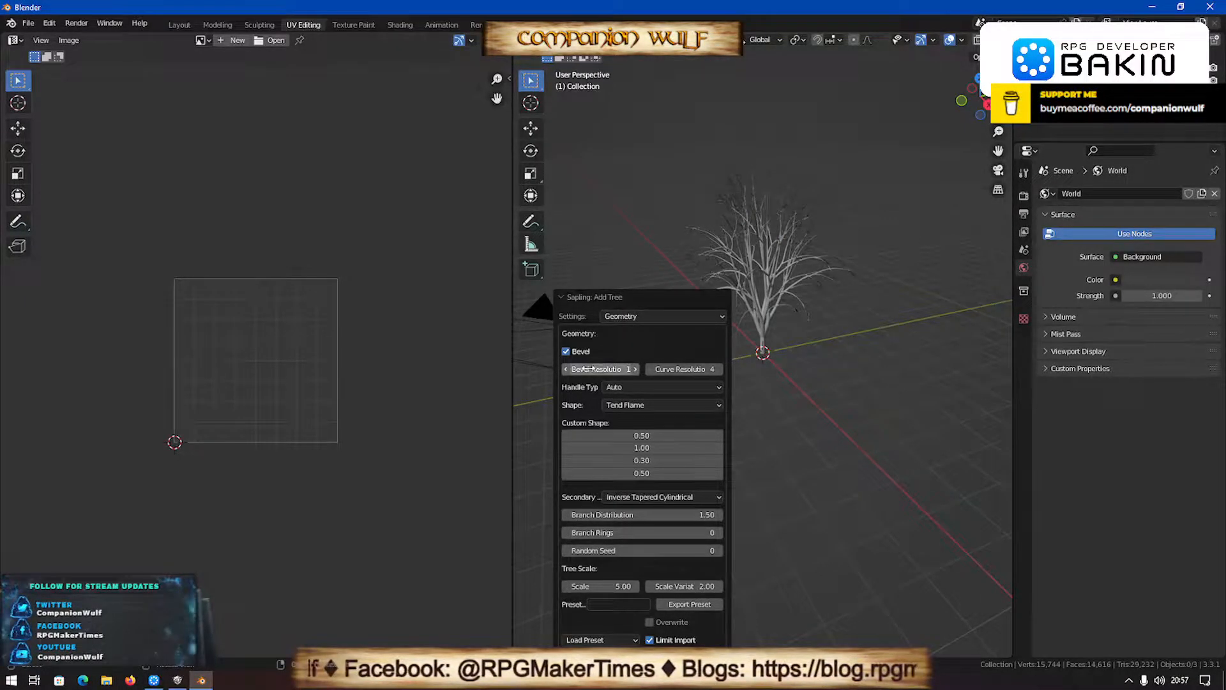
click(626, 313)
click(626, 313)
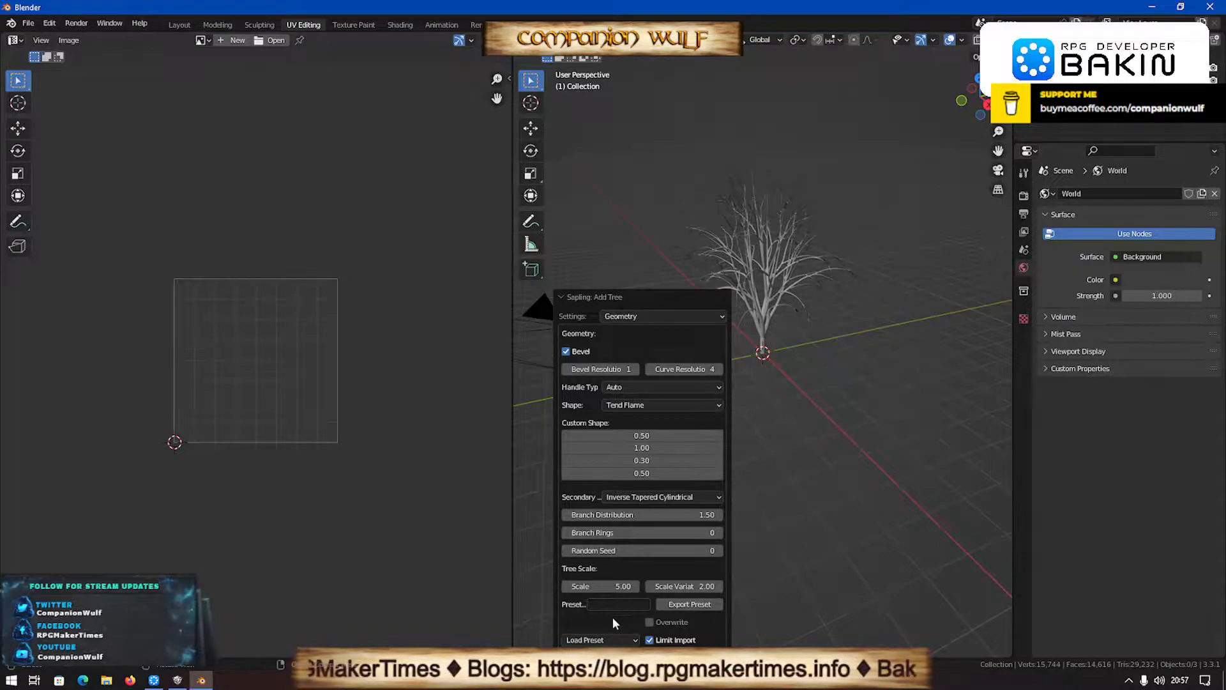
click(600, 637)
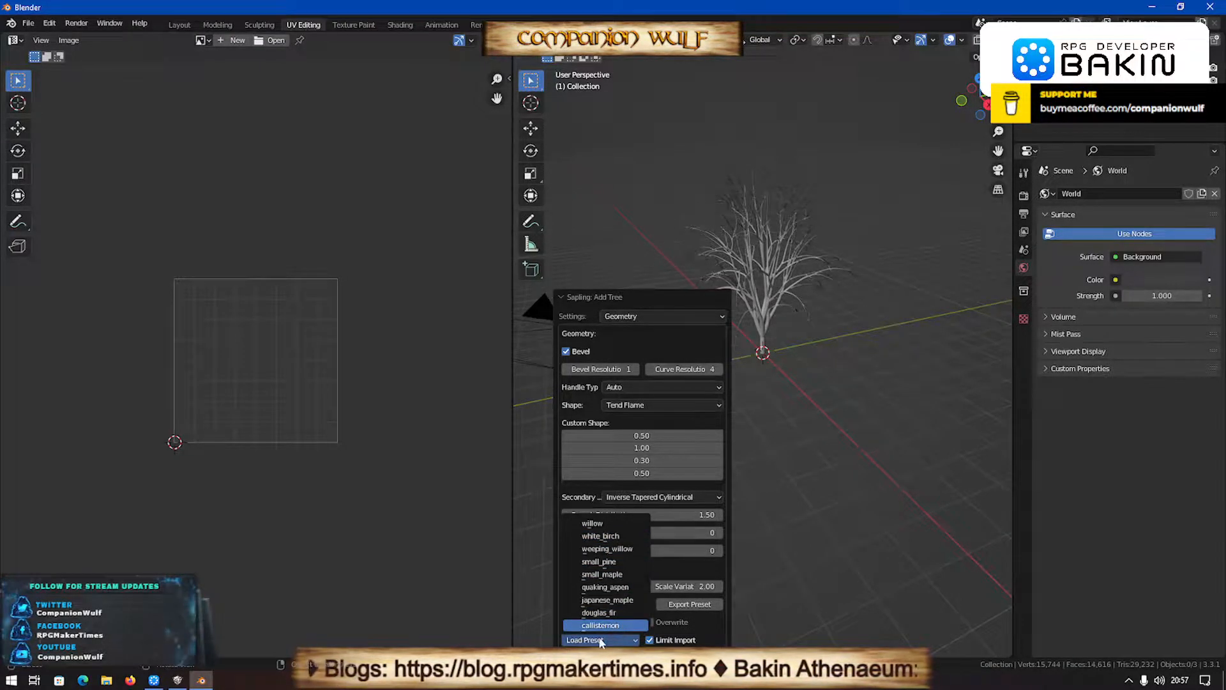
click(613, 601)
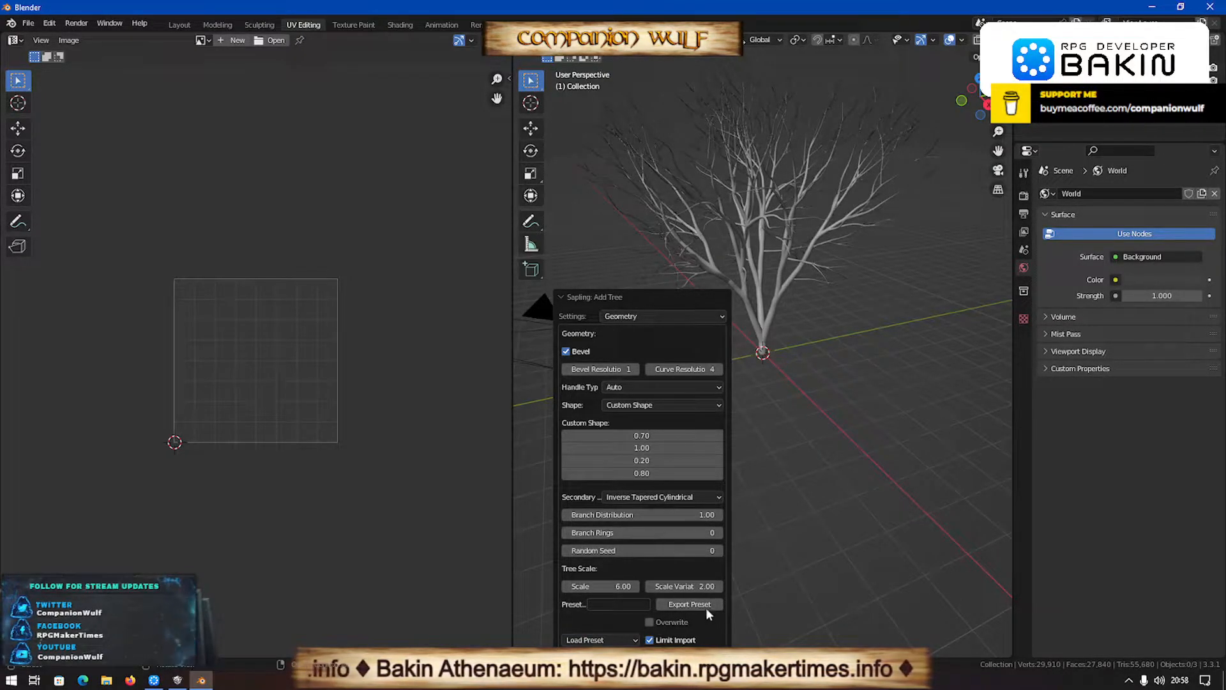
drag(612, 586, 542, 586)
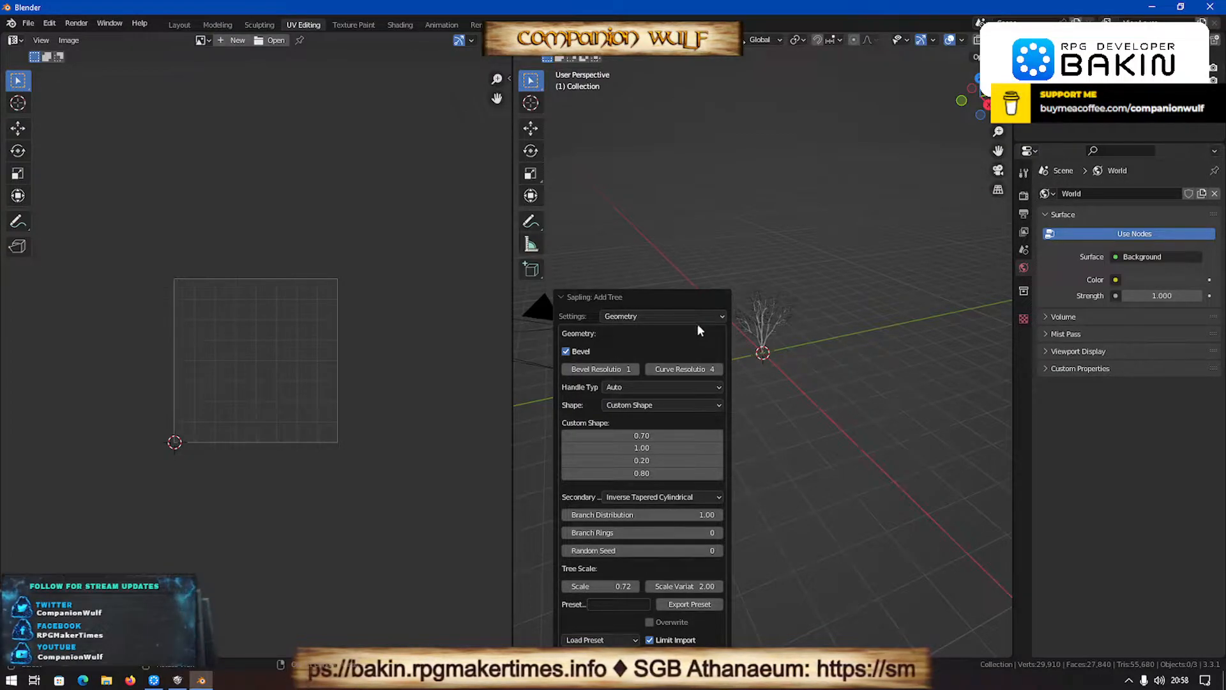
- Show leaves on the sapling tree through its Leaves settings
click(654, 316)
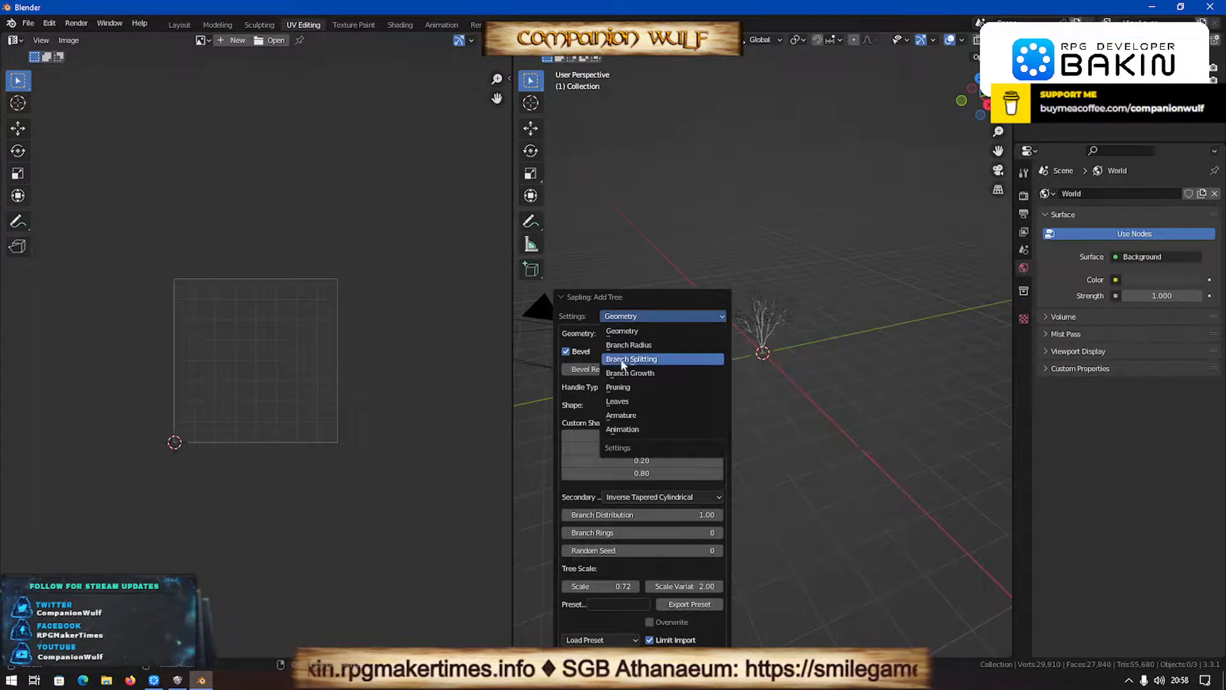
click(636, 401)
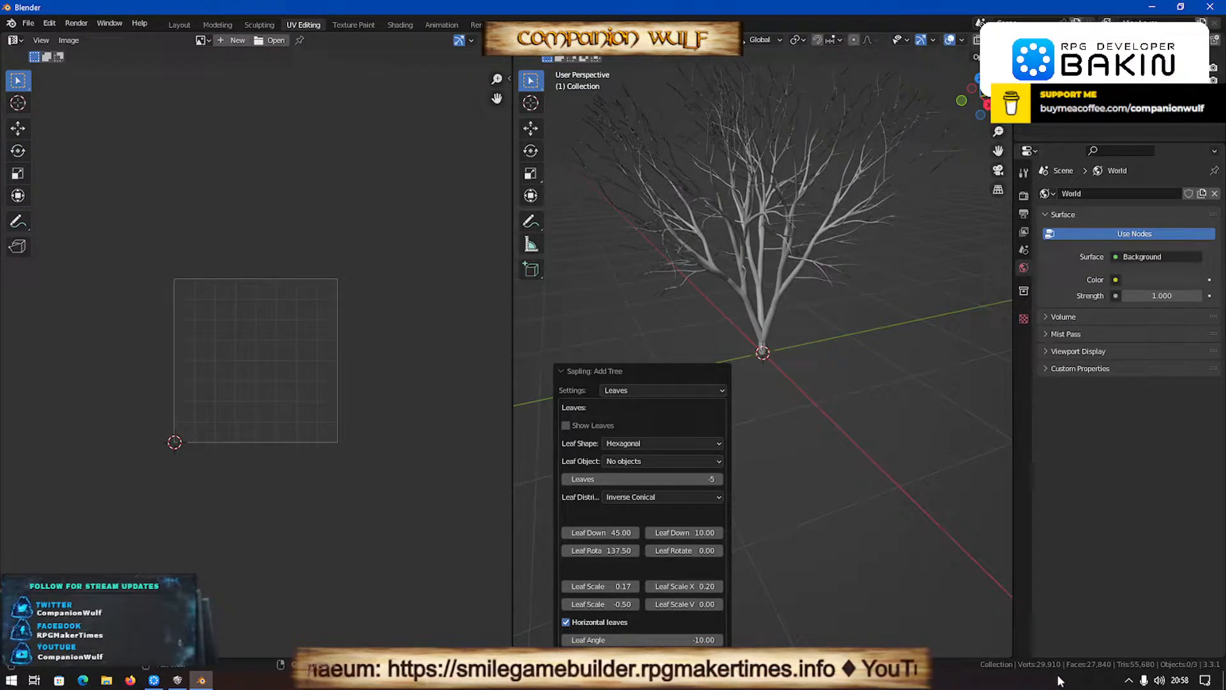
click(578, 426)
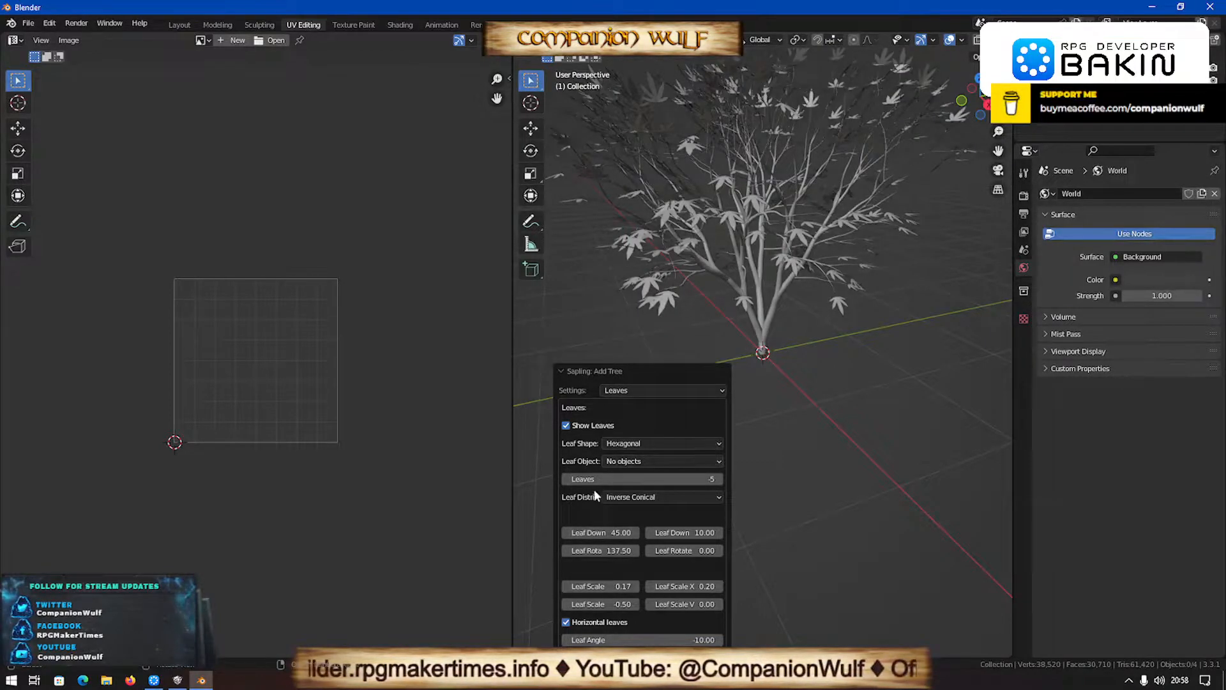
- Return to the tree's Geometry settings and set the last two custom shape values to 0.59 and 0.56
click(610, 386)
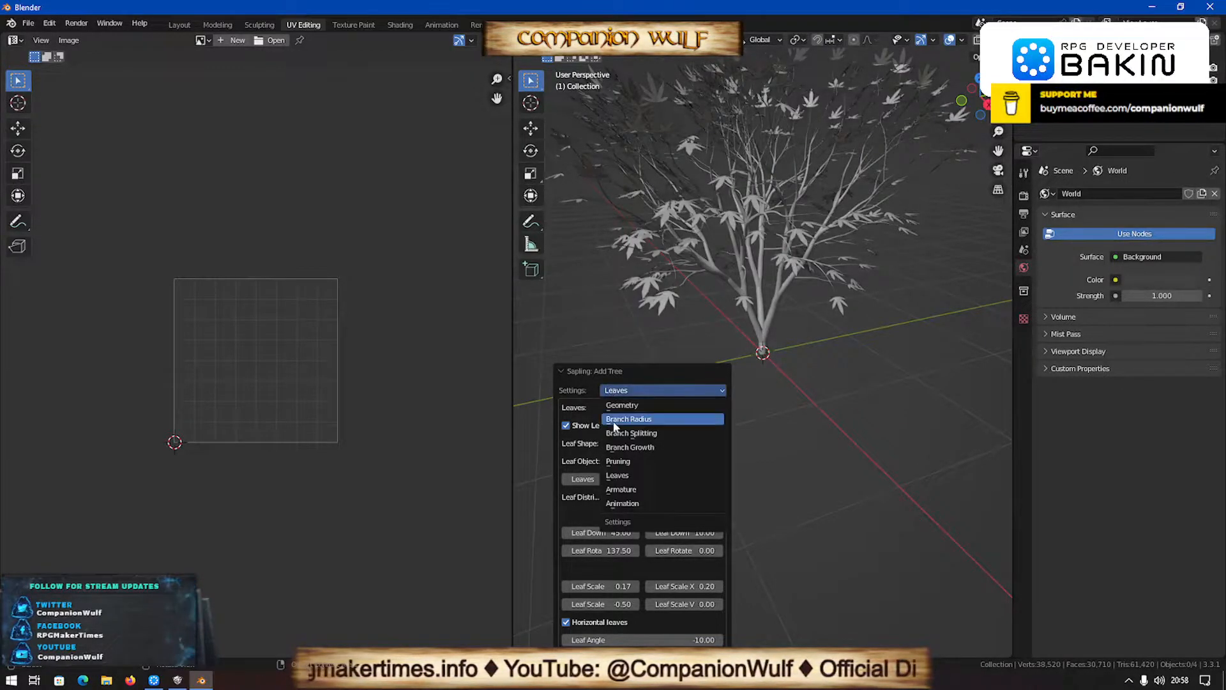
click(622, 392)
drag(641, 448, 649, 474)
- Try Conical and Spherical as the secondary branches shape, and settle on Tapered Cylindrical
click(662, 498)
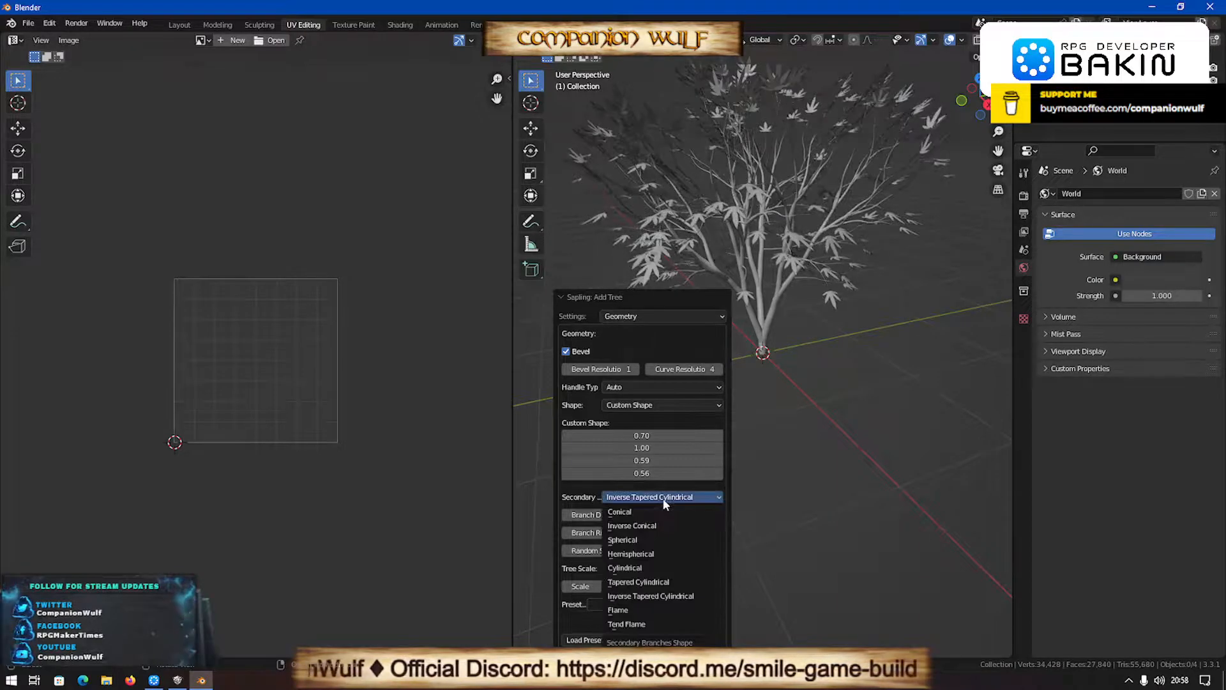
click(638, 511)
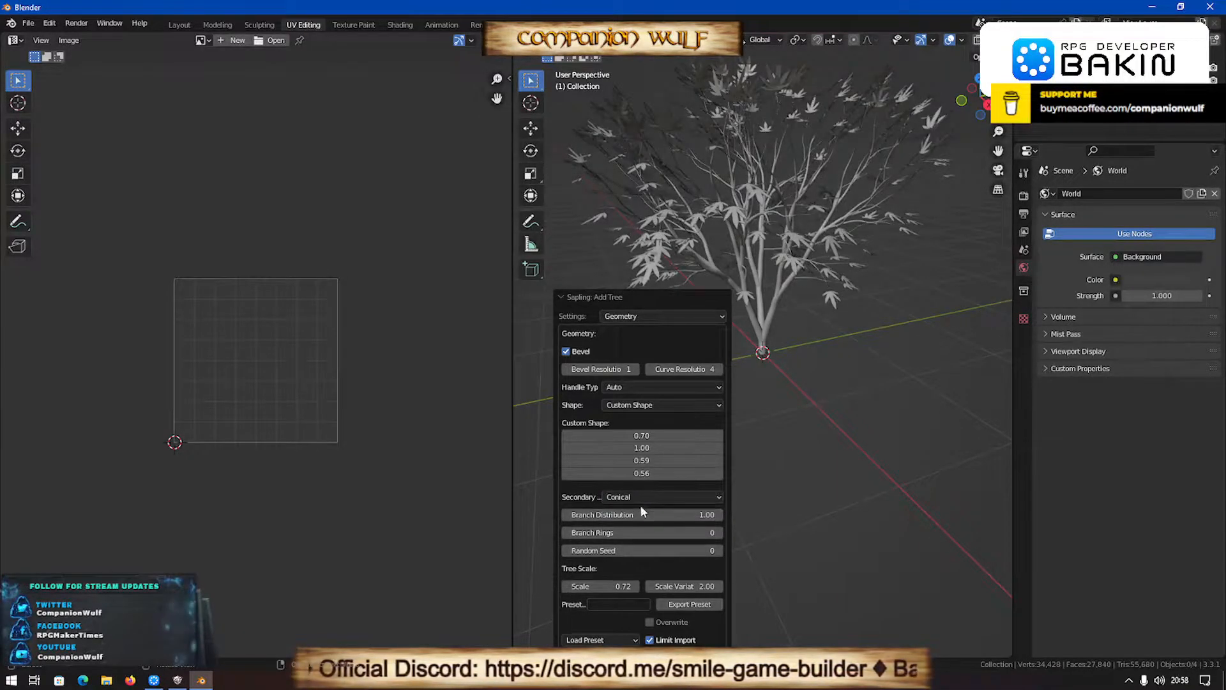
click(641, 497)
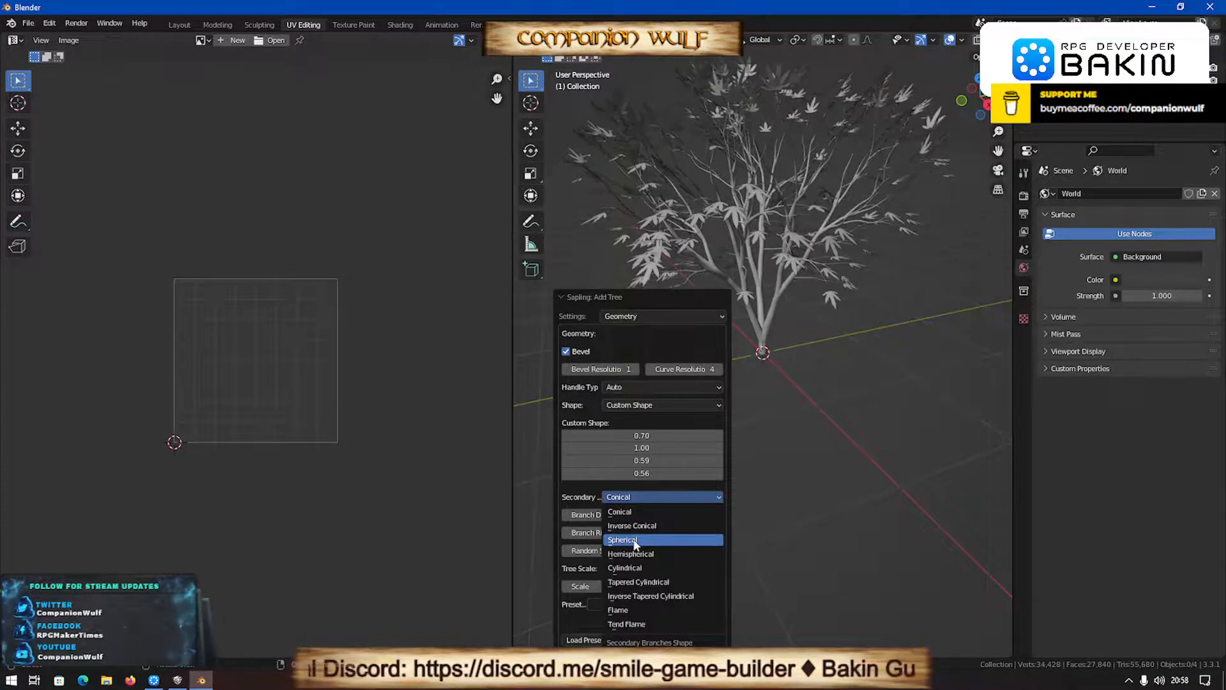
click(634, 539)
click(644, 496)
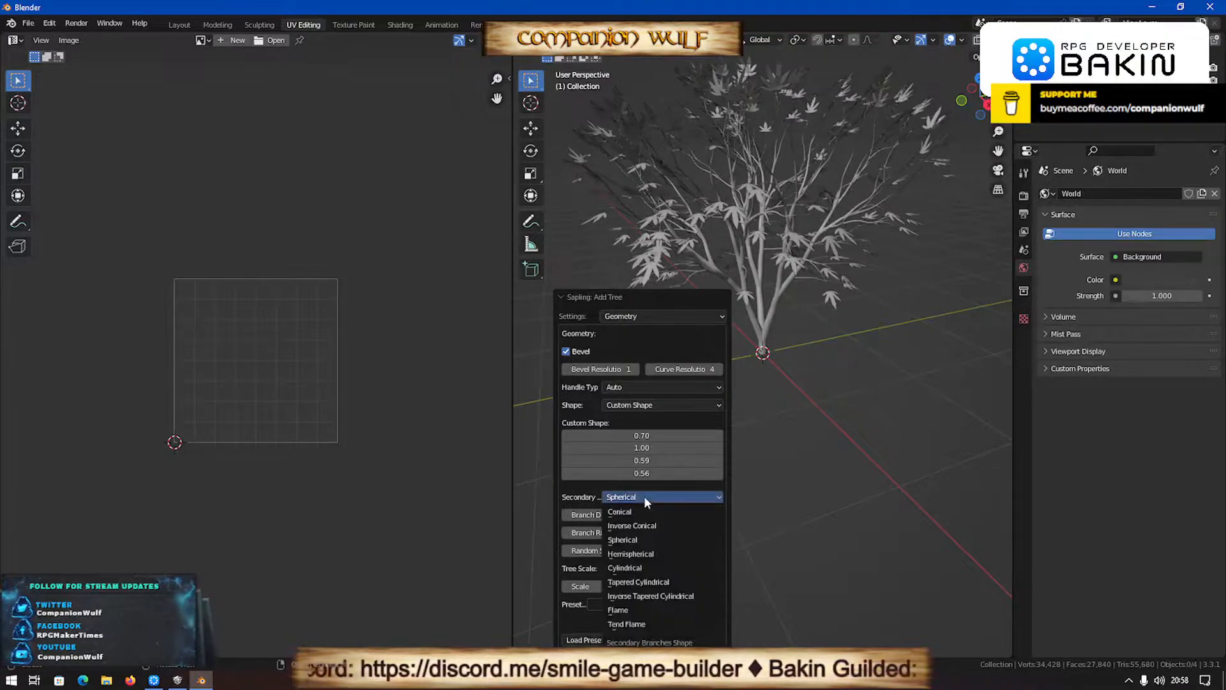
click(633, 583)
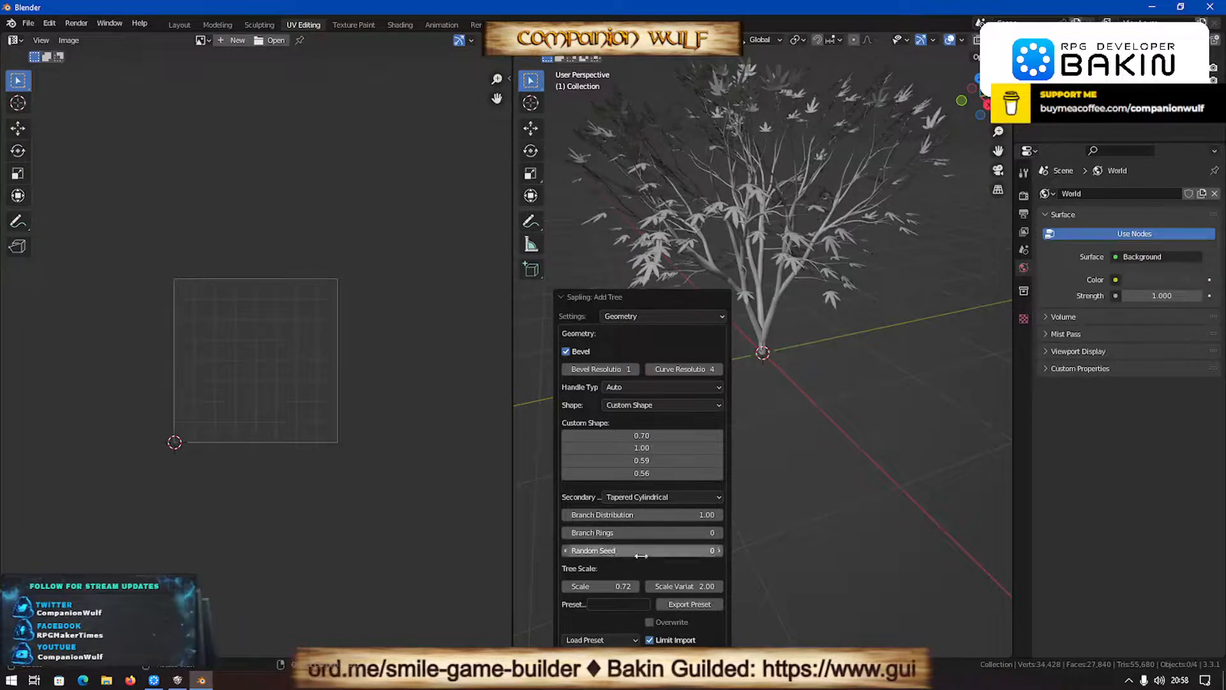
- Set the sapling tree's scale to 0.84 and scale variation to 1.49, and try different random seeds, ending at 327
drag(694, 586, 644, 553)
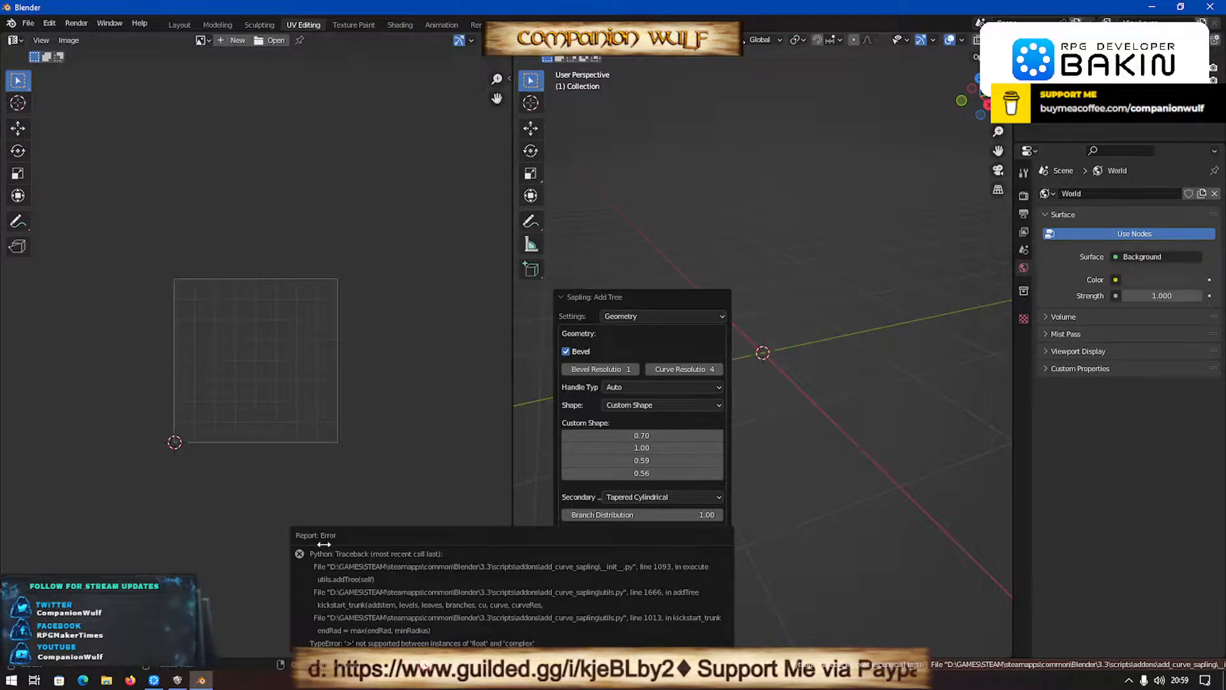
drag(408, 553, 602, 458)
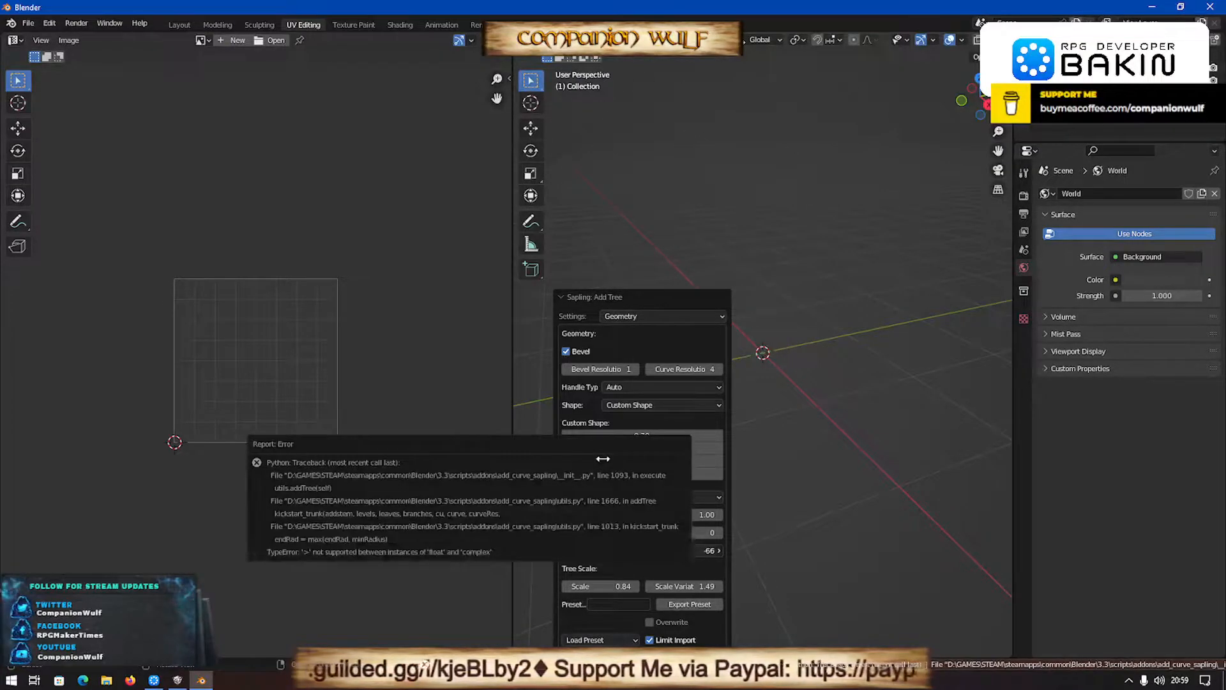
drag(679, 512, 786, 538)
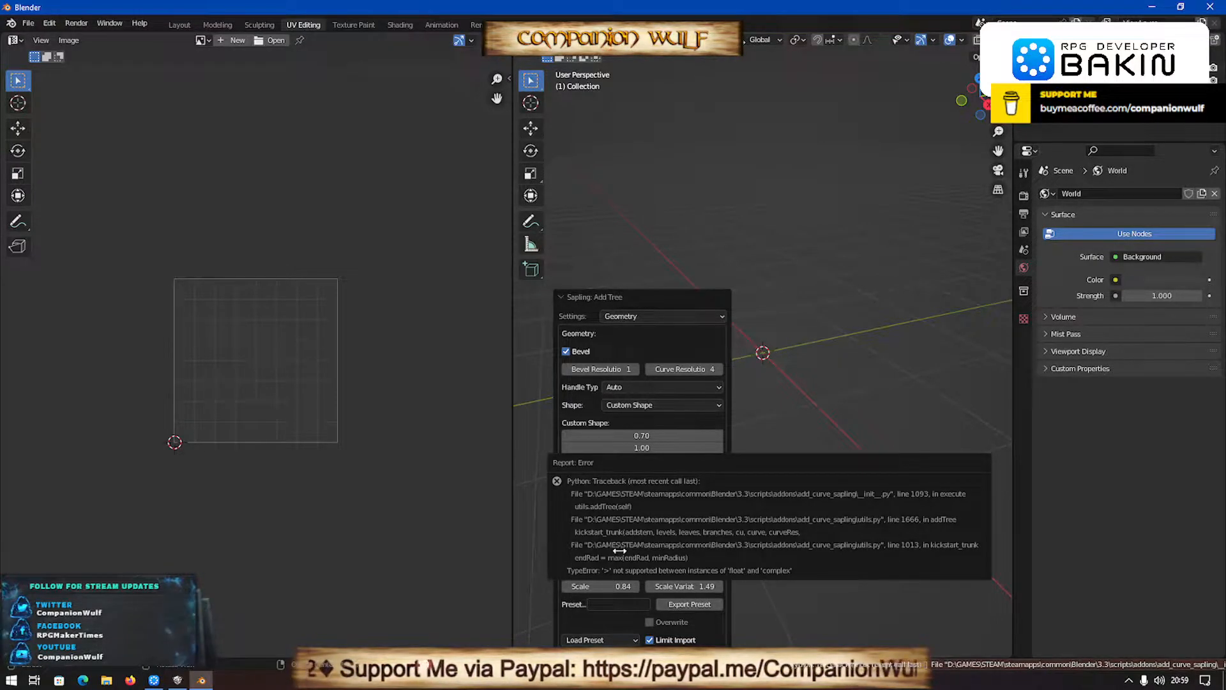
drag(576, 545, 701, 297)
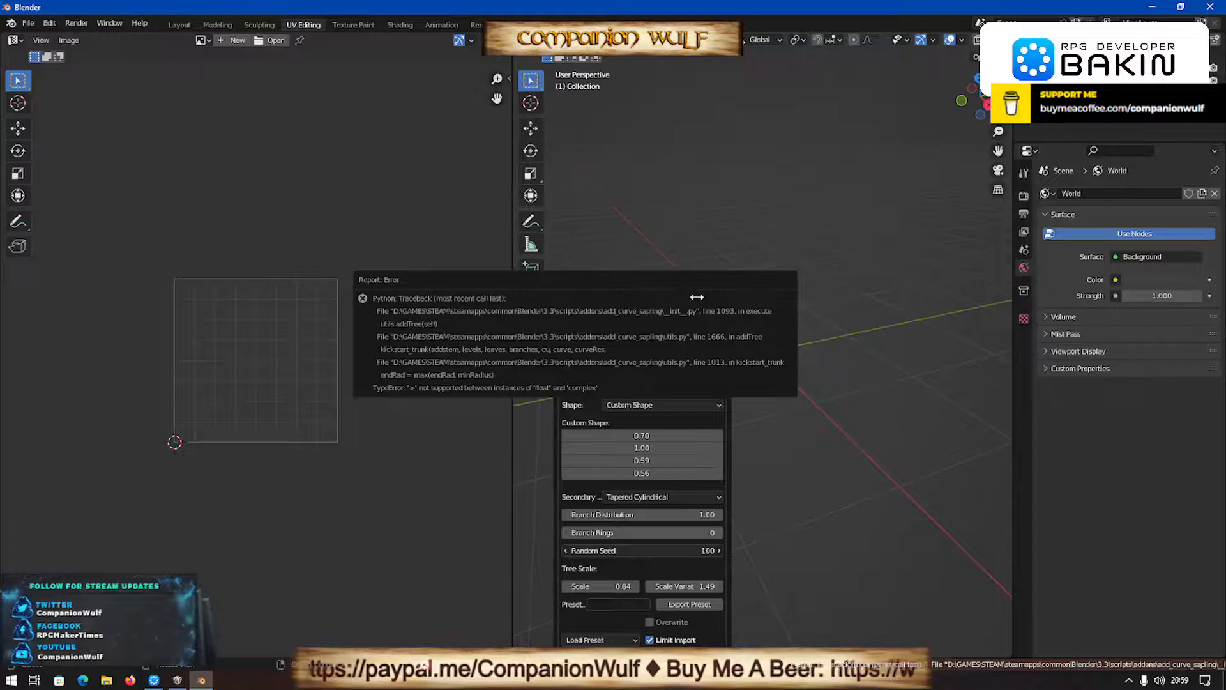
drag(697, 296, 672, 460)
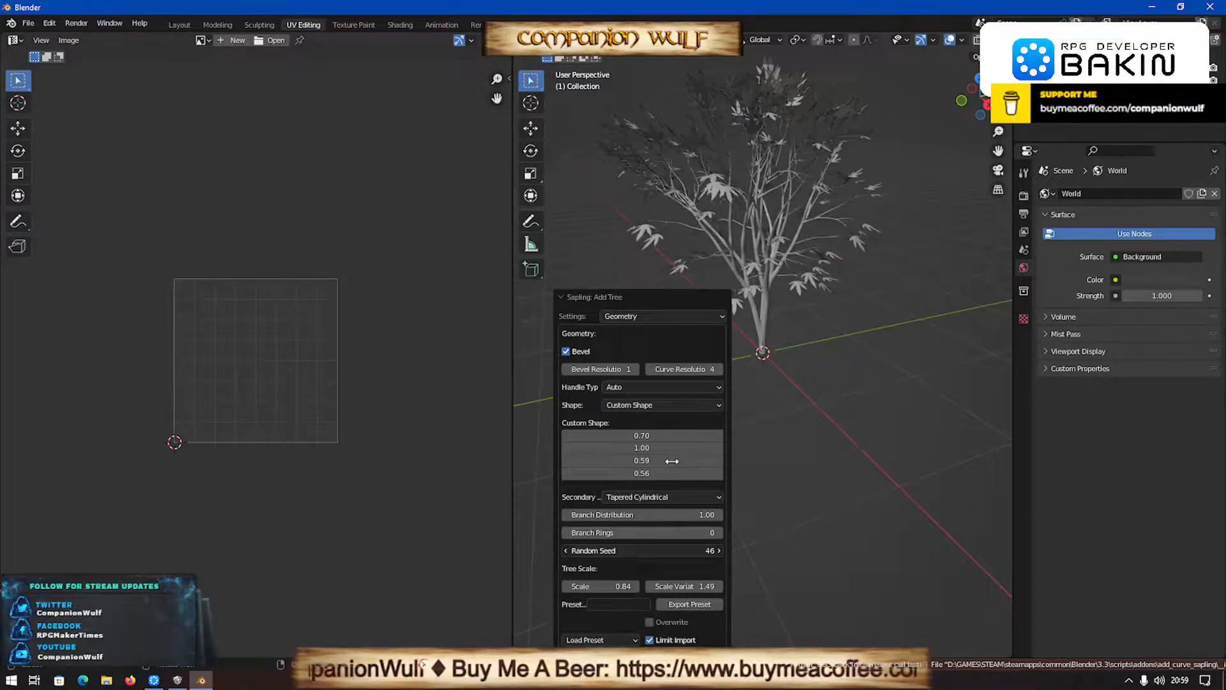
drag(672, 460, 590, 296)
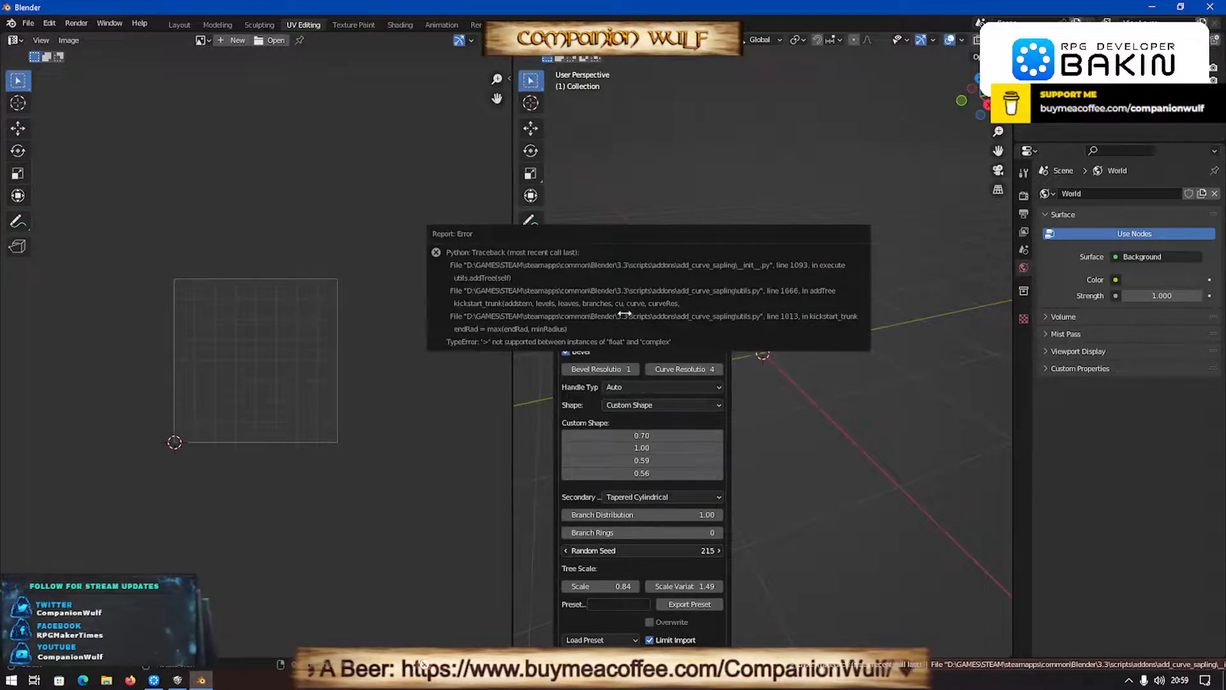
drag(714, 260, 639, 553)
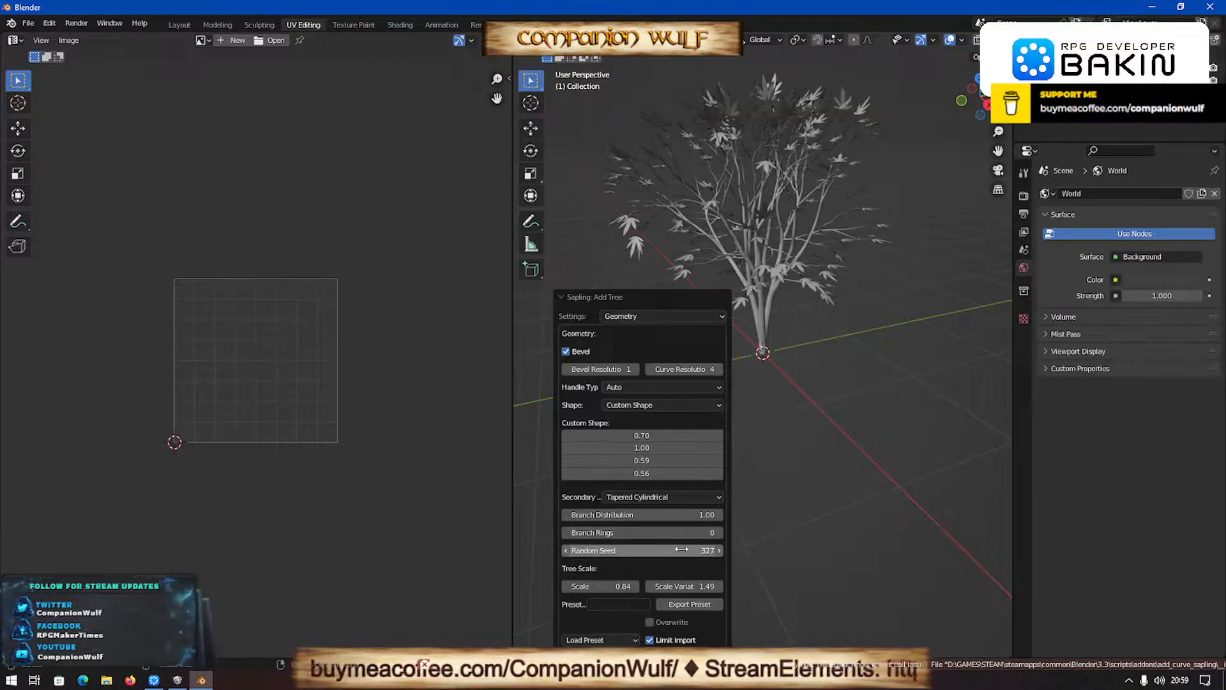
- Try random seed 100 for the sapling tree, and settle on random seed 279
click(654, 551)
text(185)
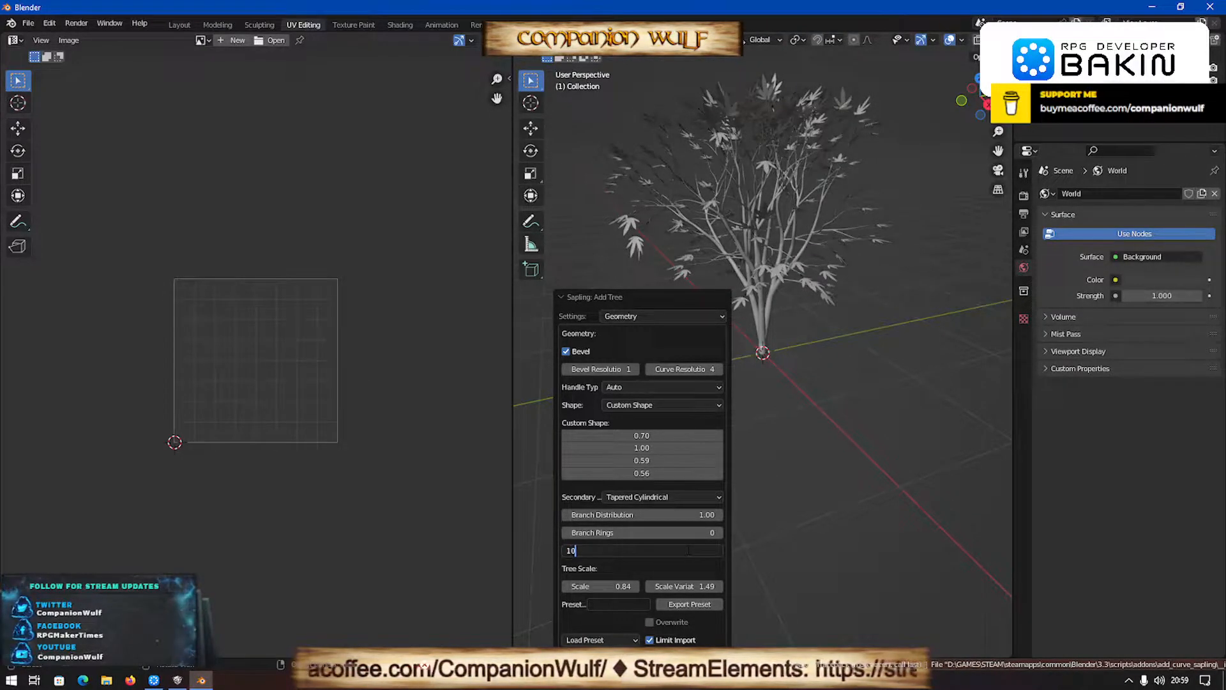
key(Return)
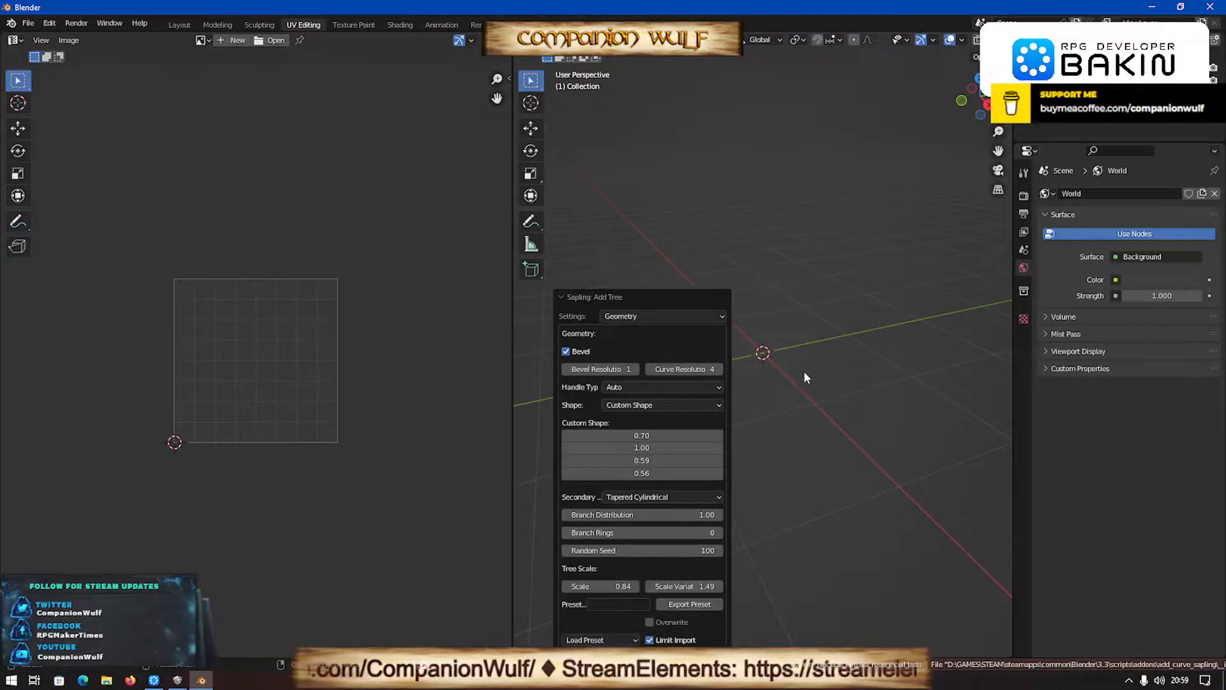
drag(704, 549, 711, 551)
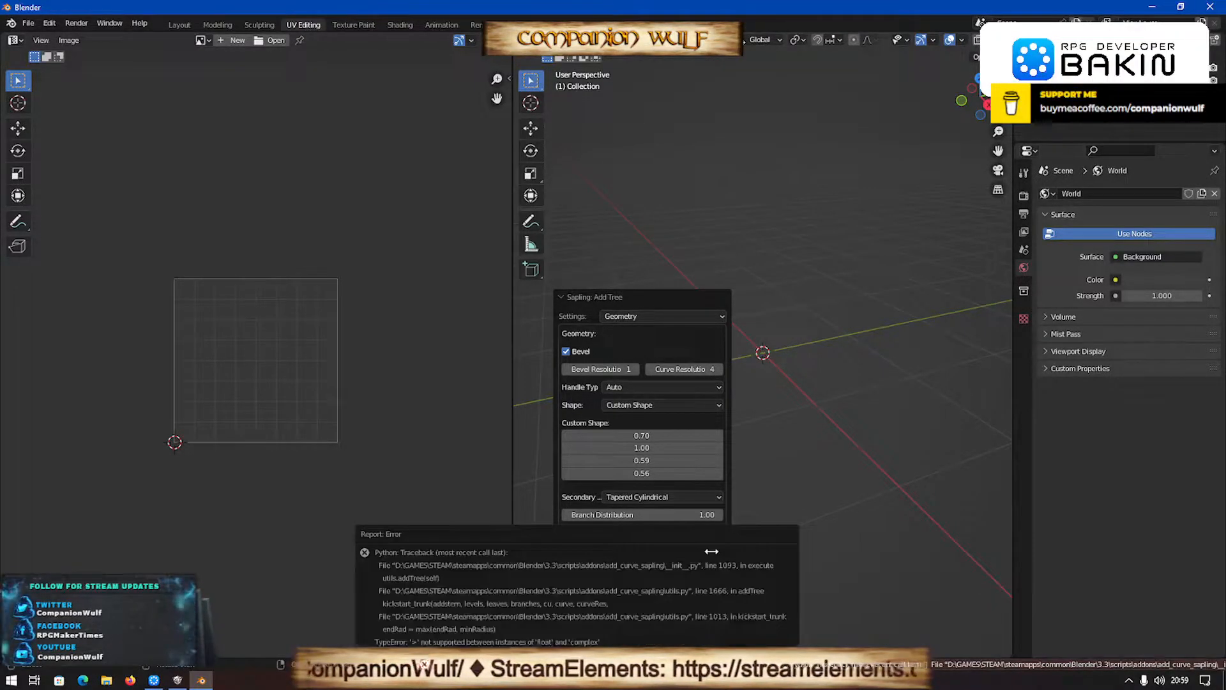
drag(817, 466, 822, 367)
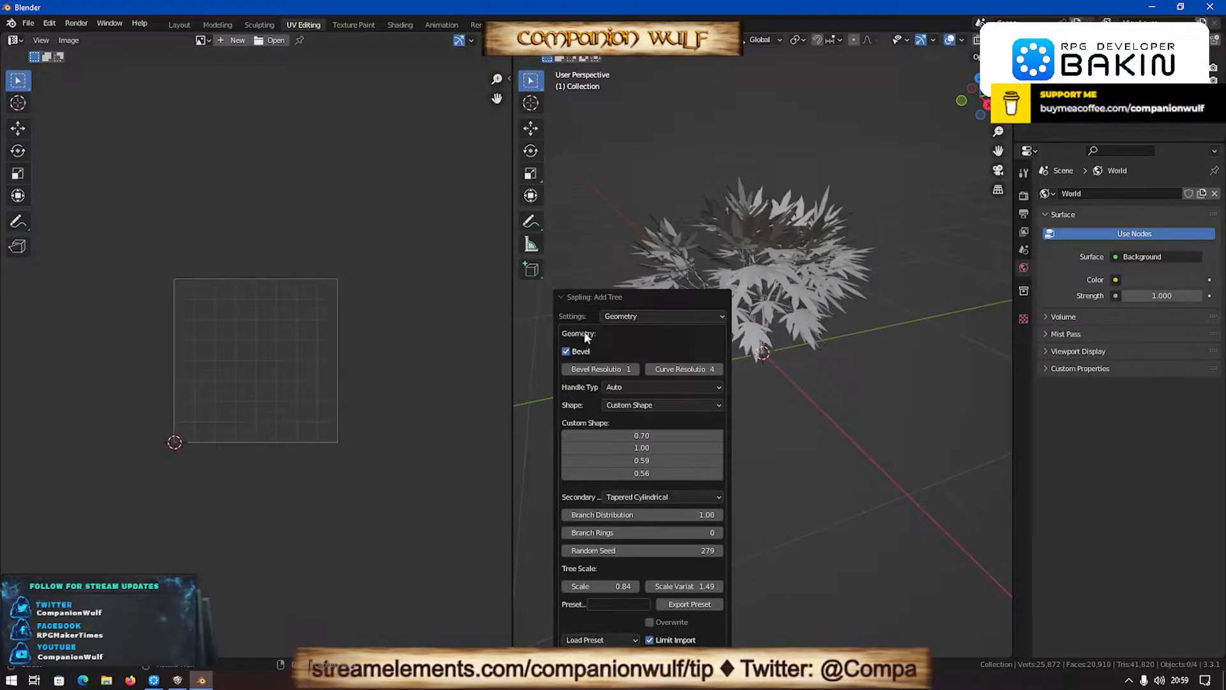
- Assign the Trunk material to the tree's trunk and branches, and create a material named Leaves for the leaves object
click(739, 365)
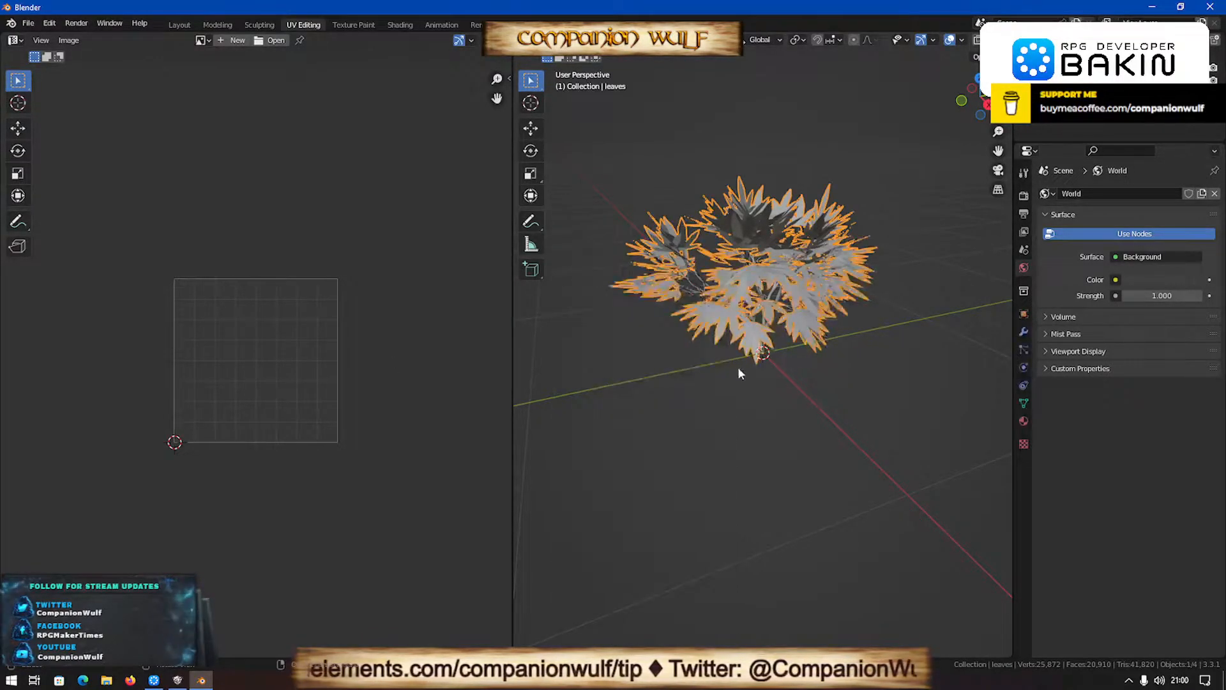
scroll(744, 367, up, 3)
key(KP_1)
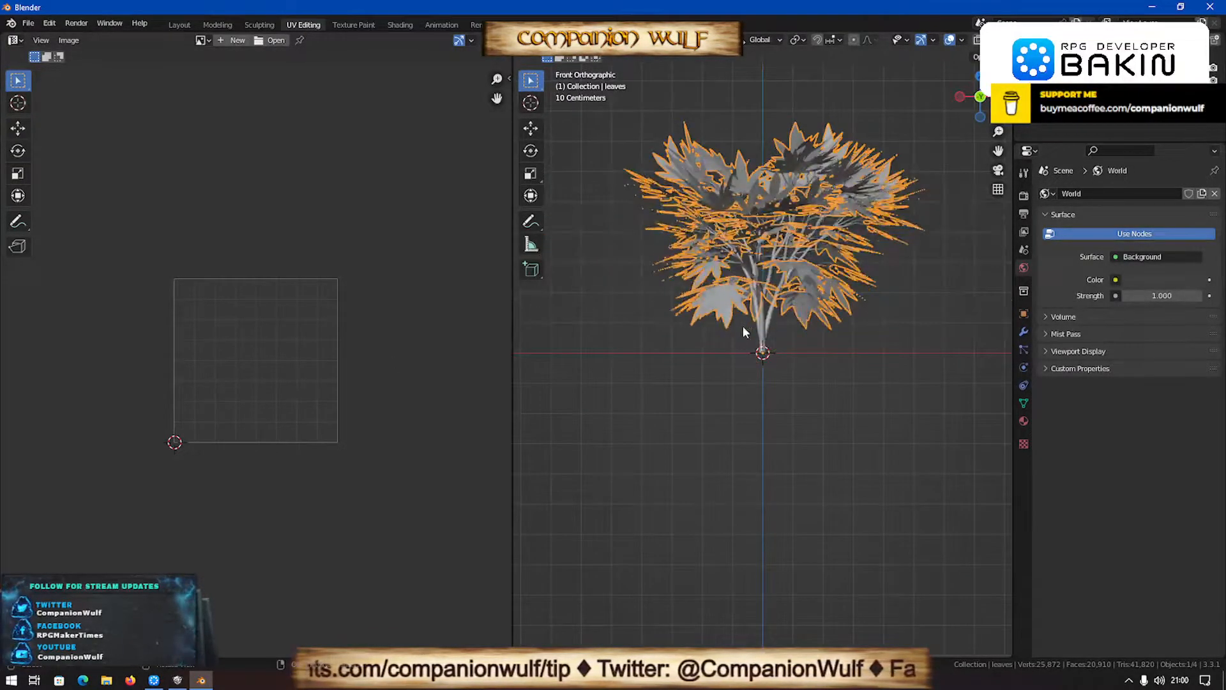
shift+click(749, 326)
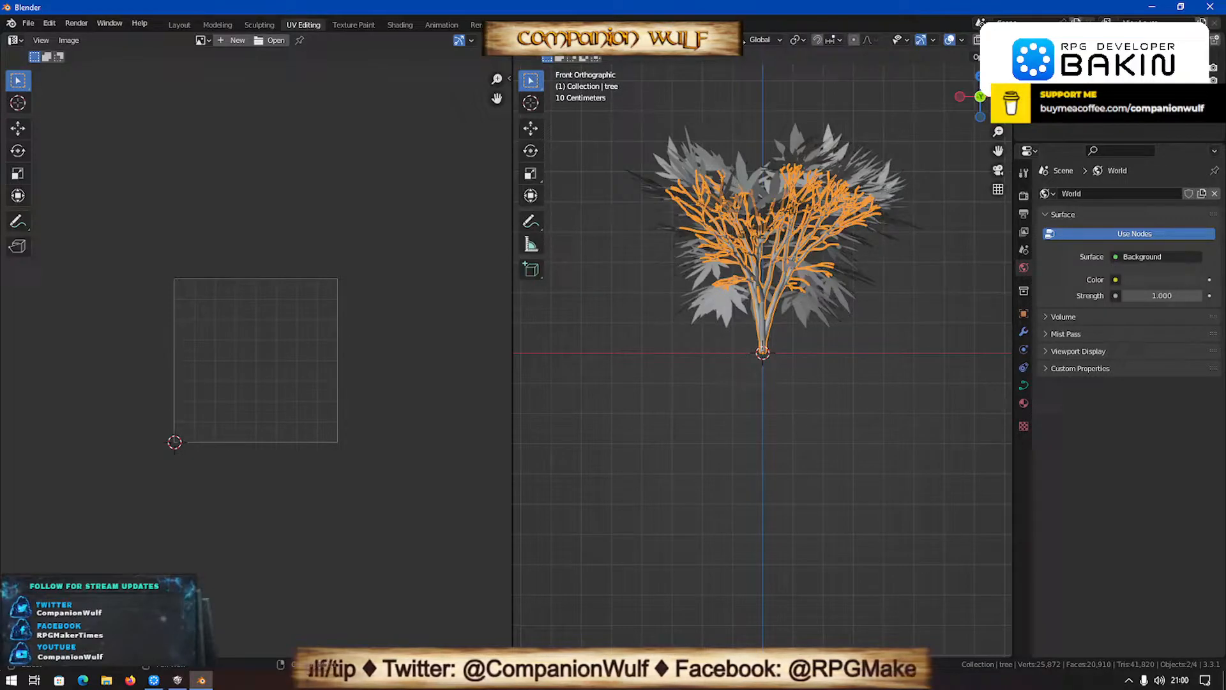
click(1023, 402)
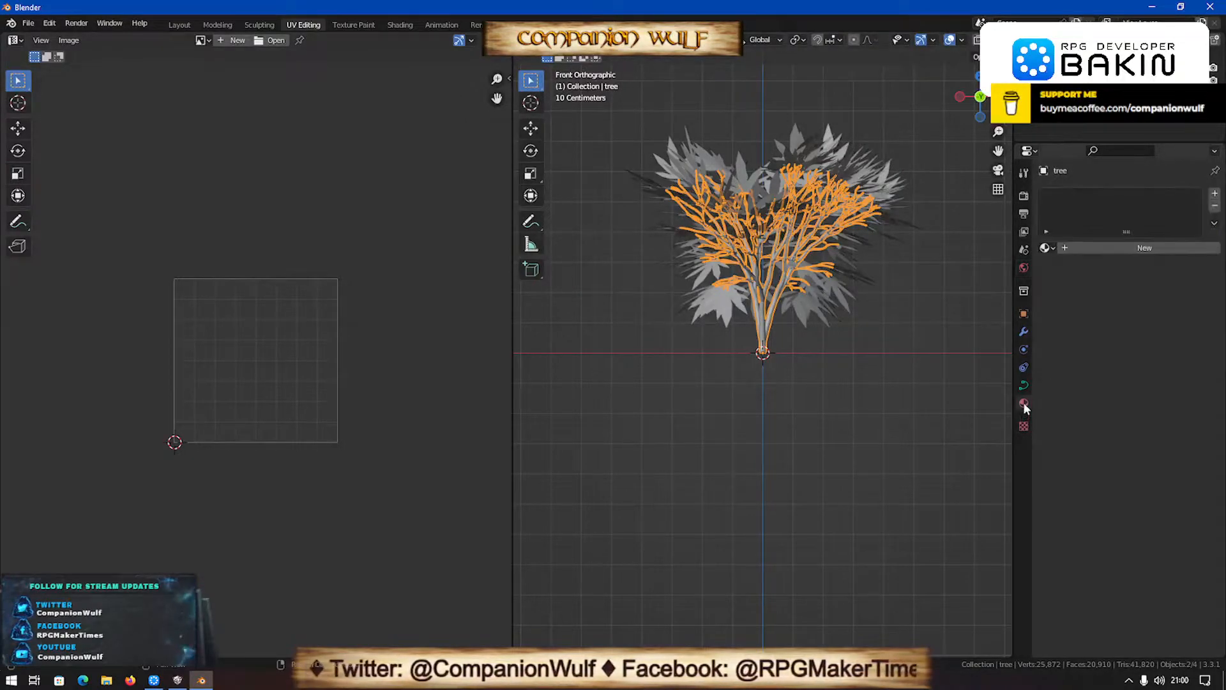
click(1046, 248)
click(1089, 267)
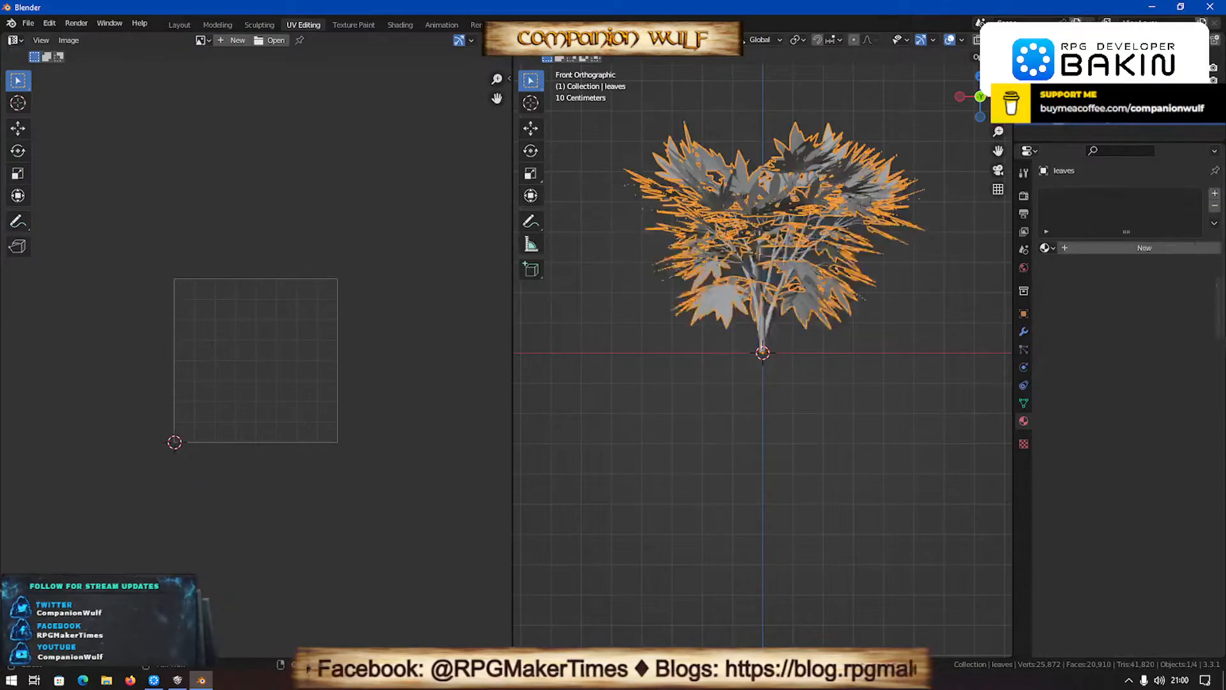
click(1083, 121)
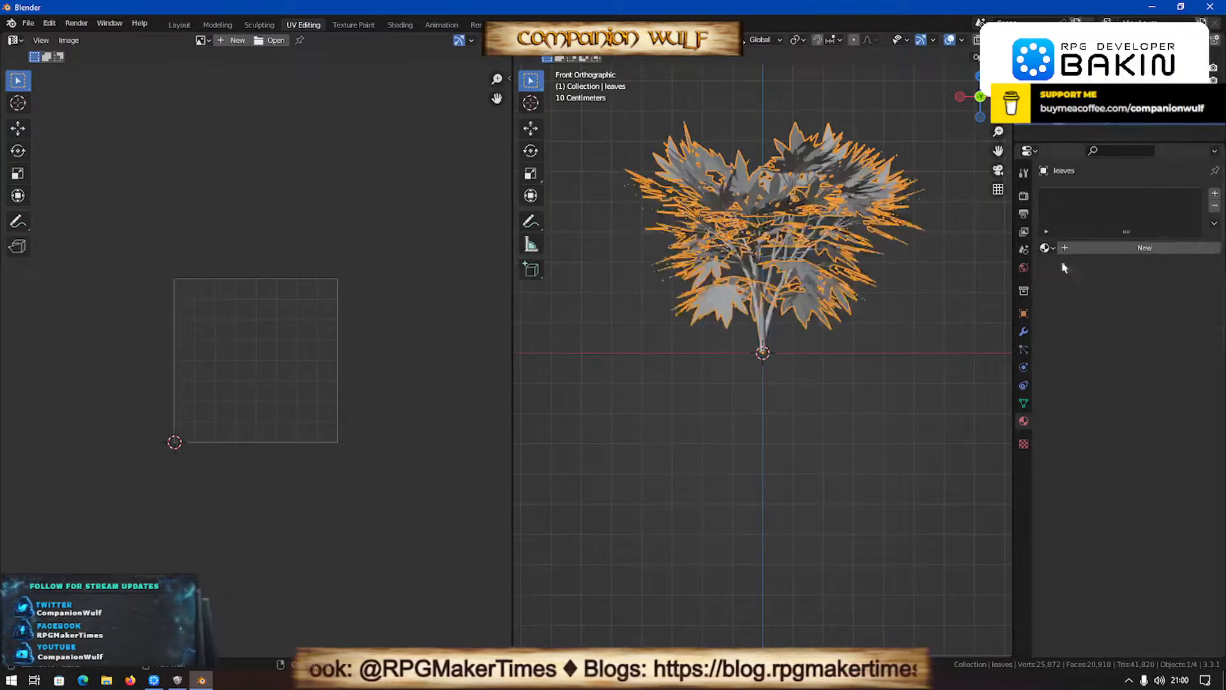
click(1106, 247)
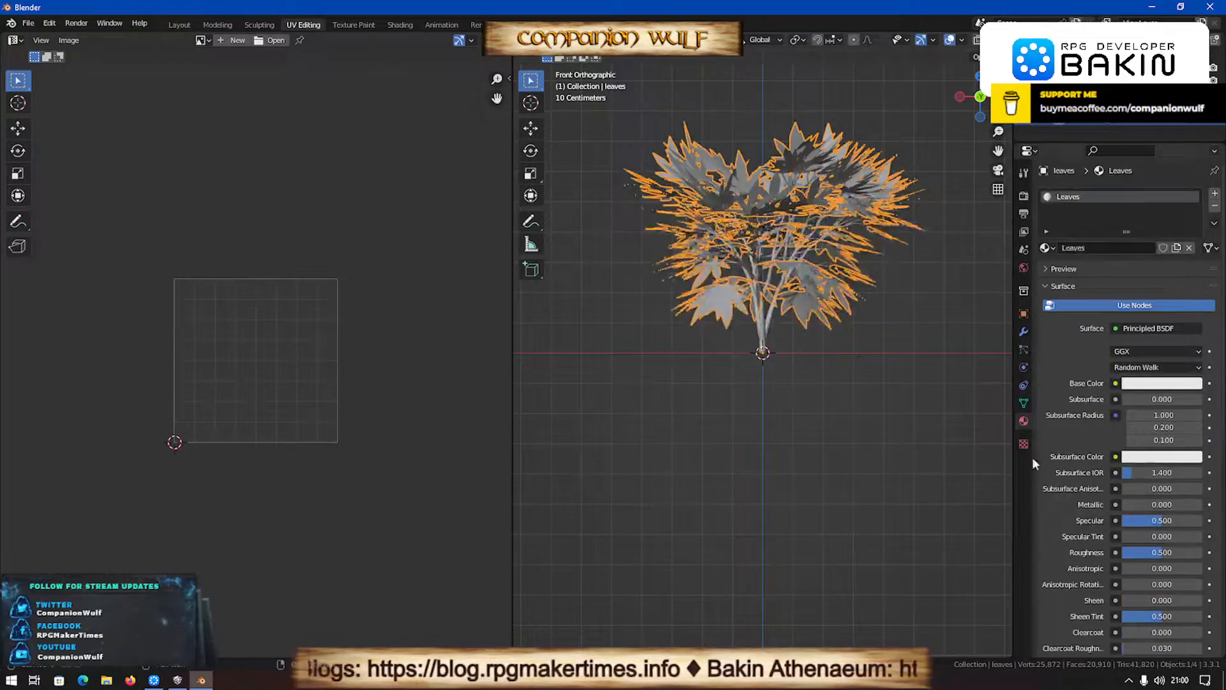
click(1024, 402)
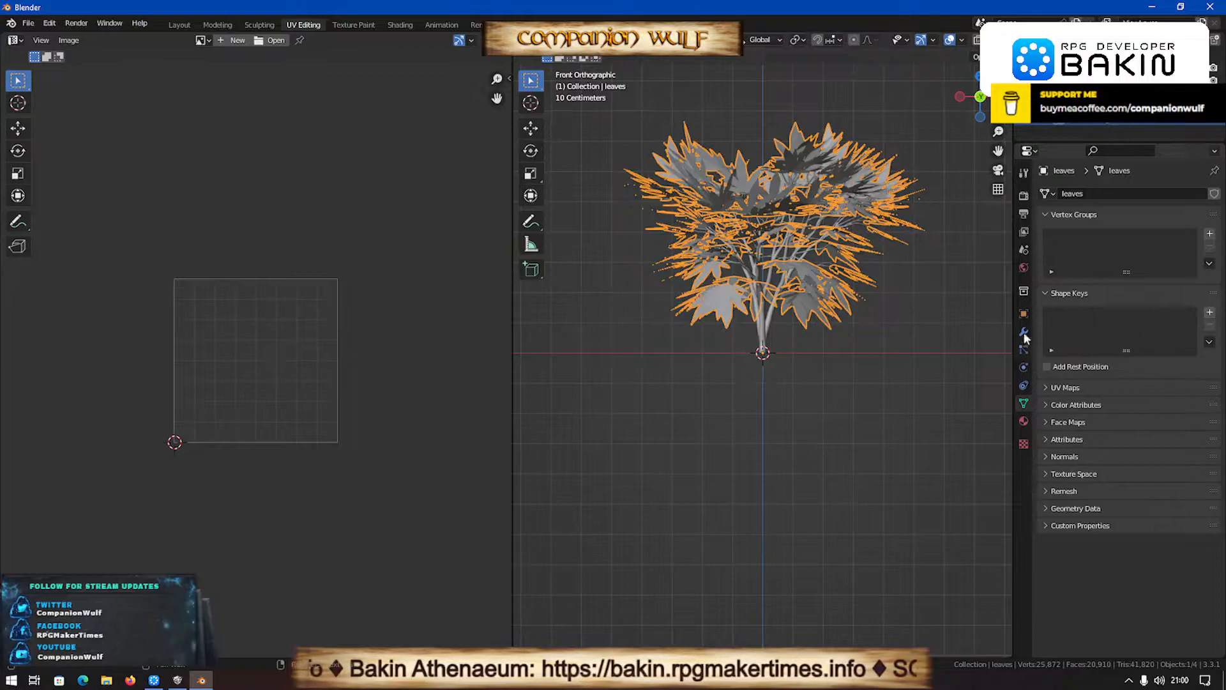
click(1024, 386)
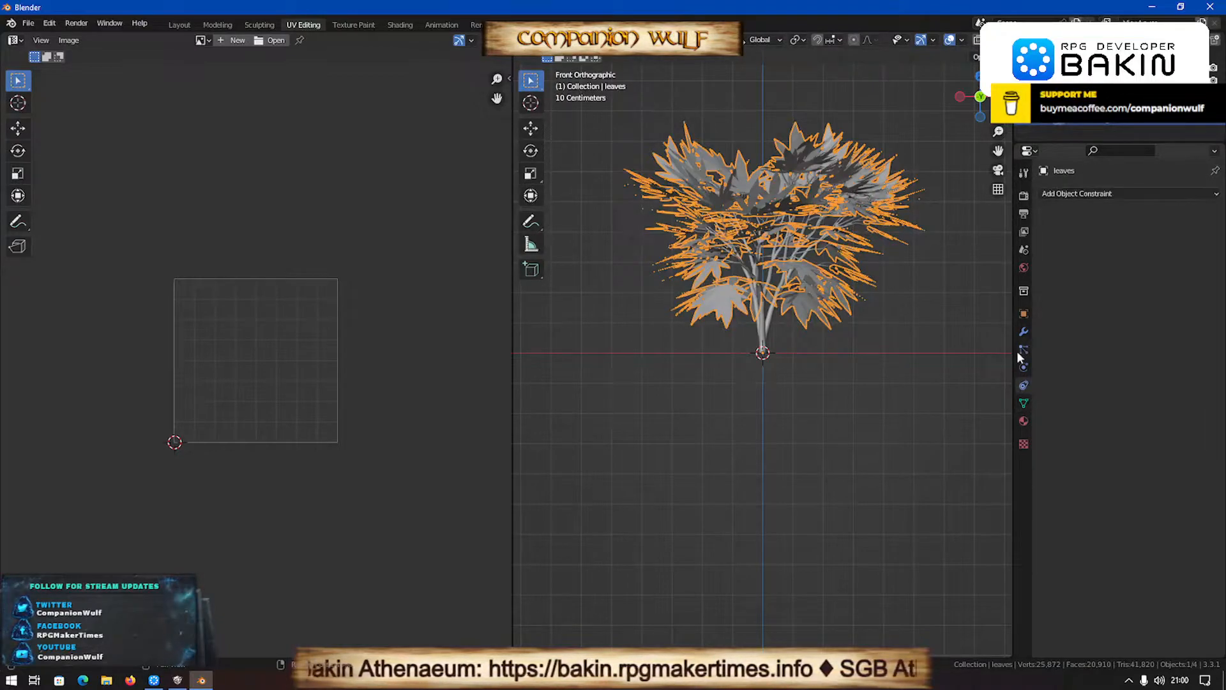
click(1022, 312)
click(1065, 396)
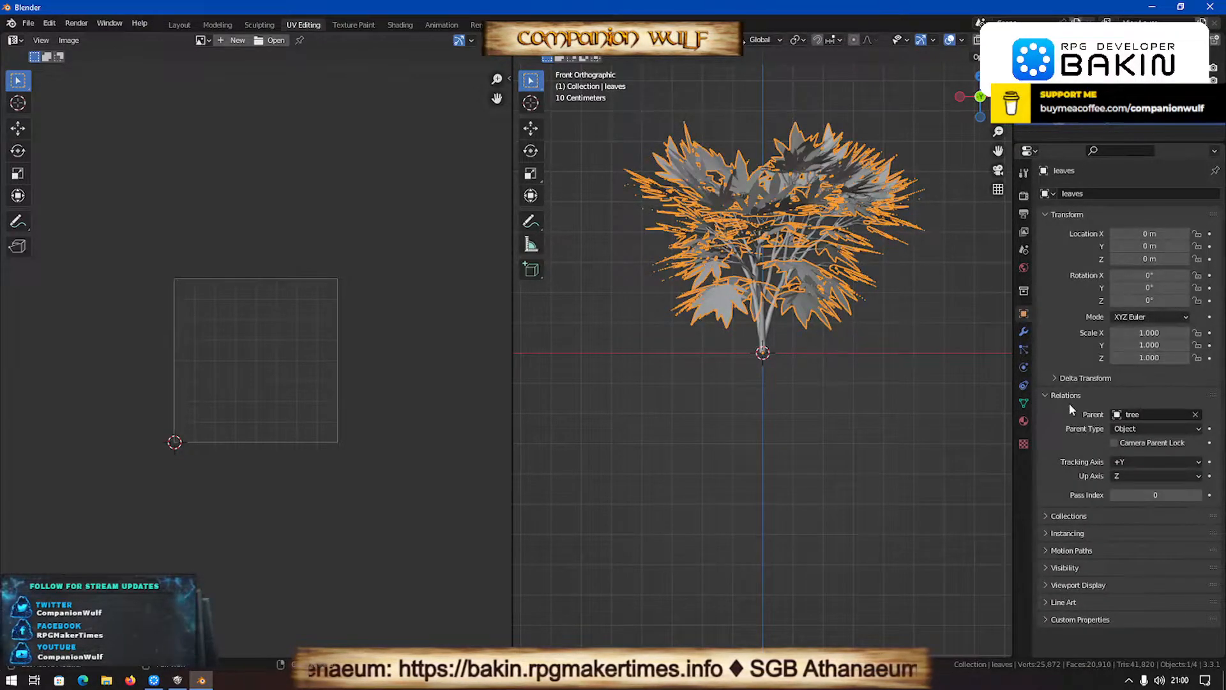
click(763, 332)
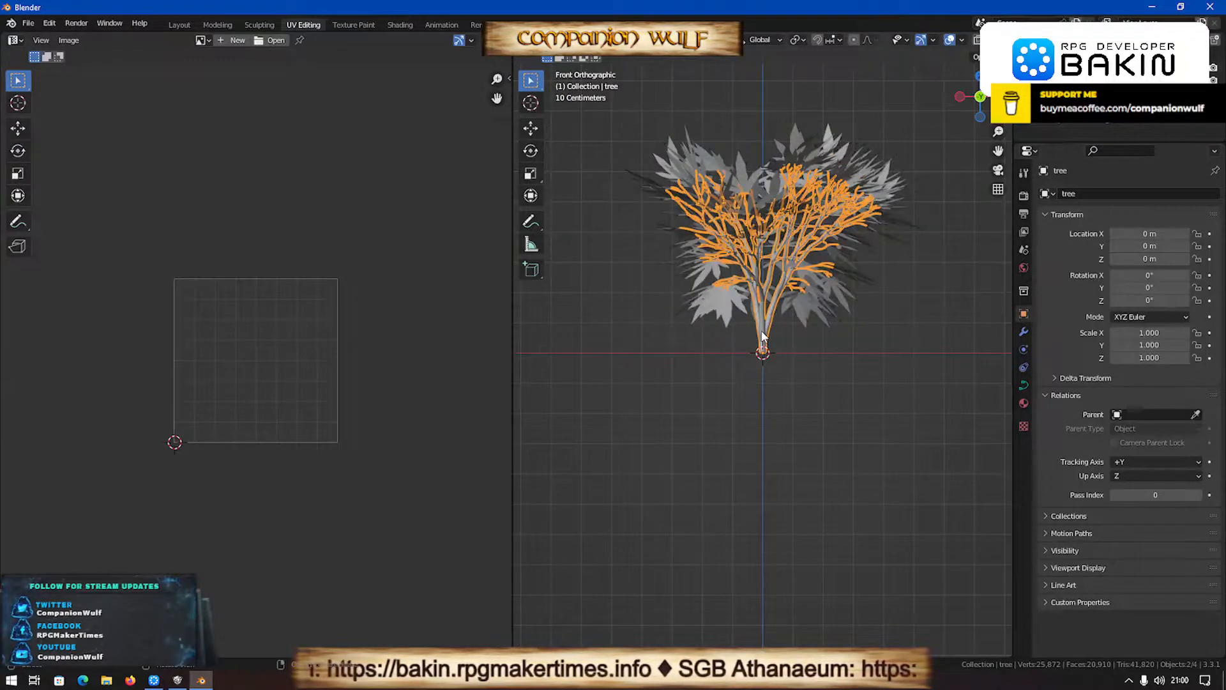
click(712, 309)
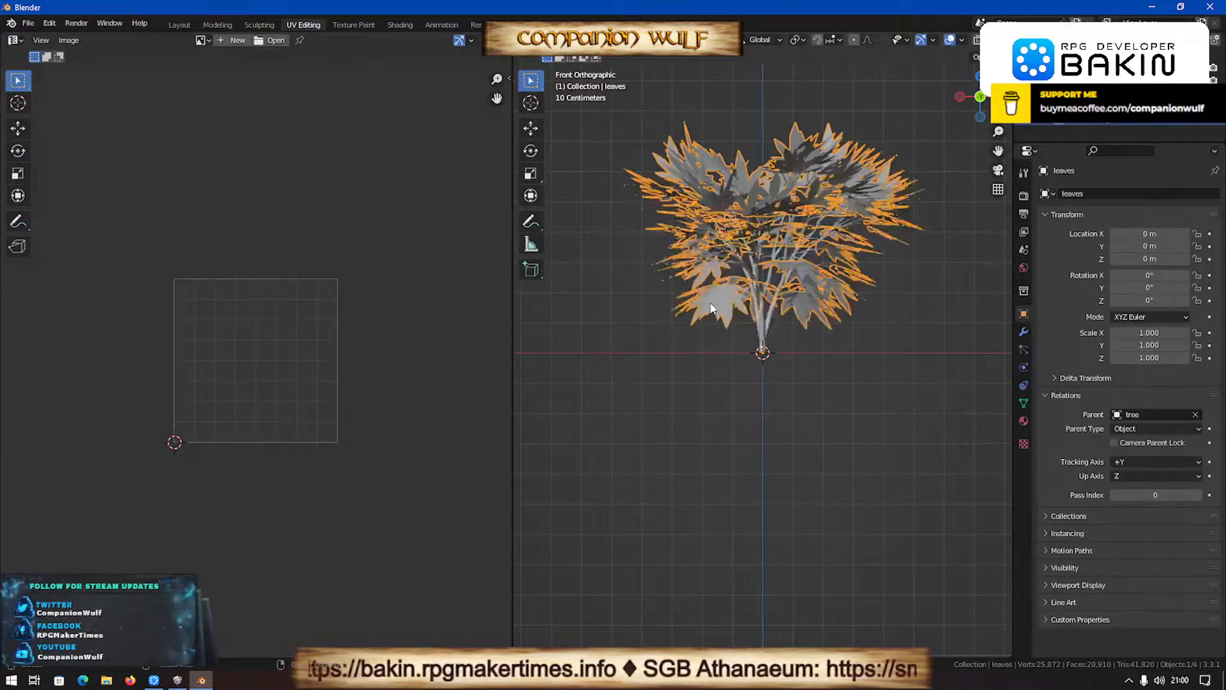
- Load RBD_Trees_Tex 2.png from the TREES folder as the base color image of the tree's Trunk material
click(761, 329)
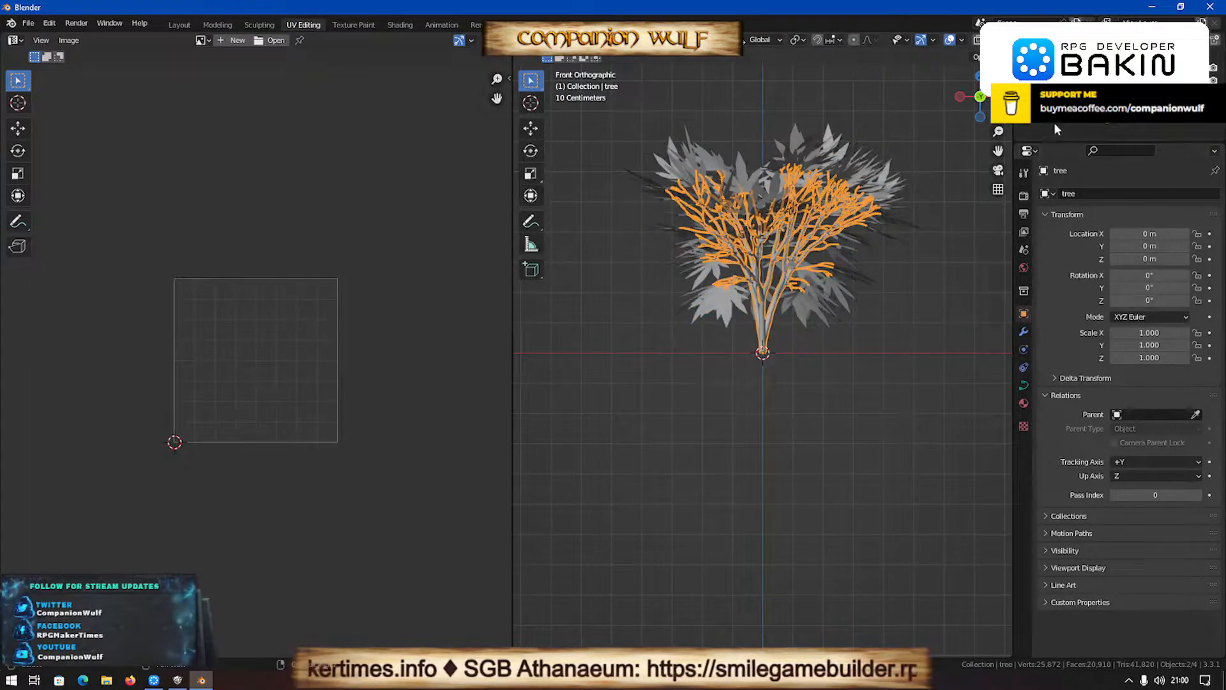
click(1024, 403)
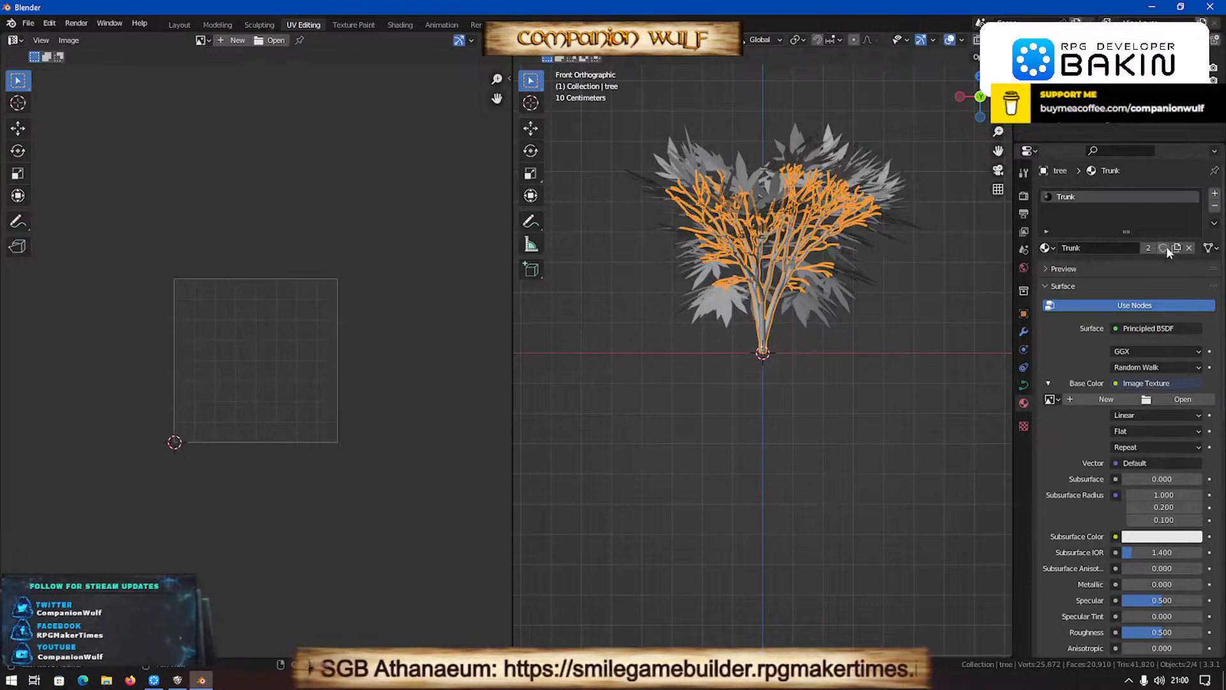
click(1166, 400)
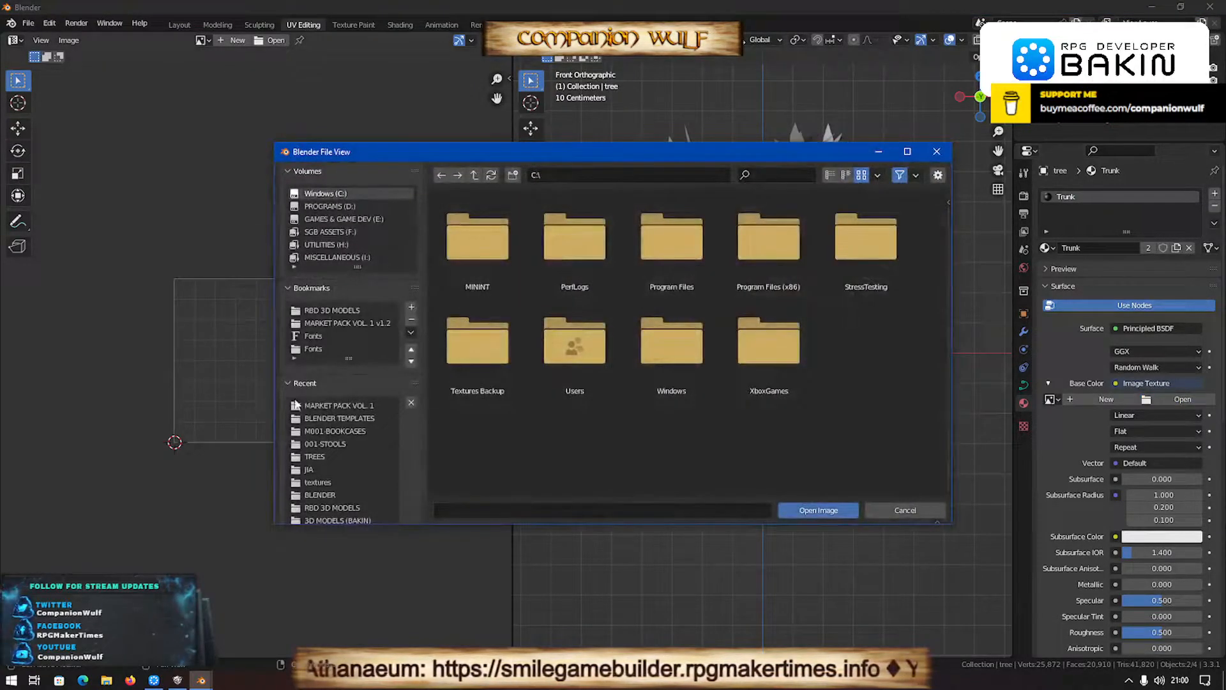
click(317, 456)
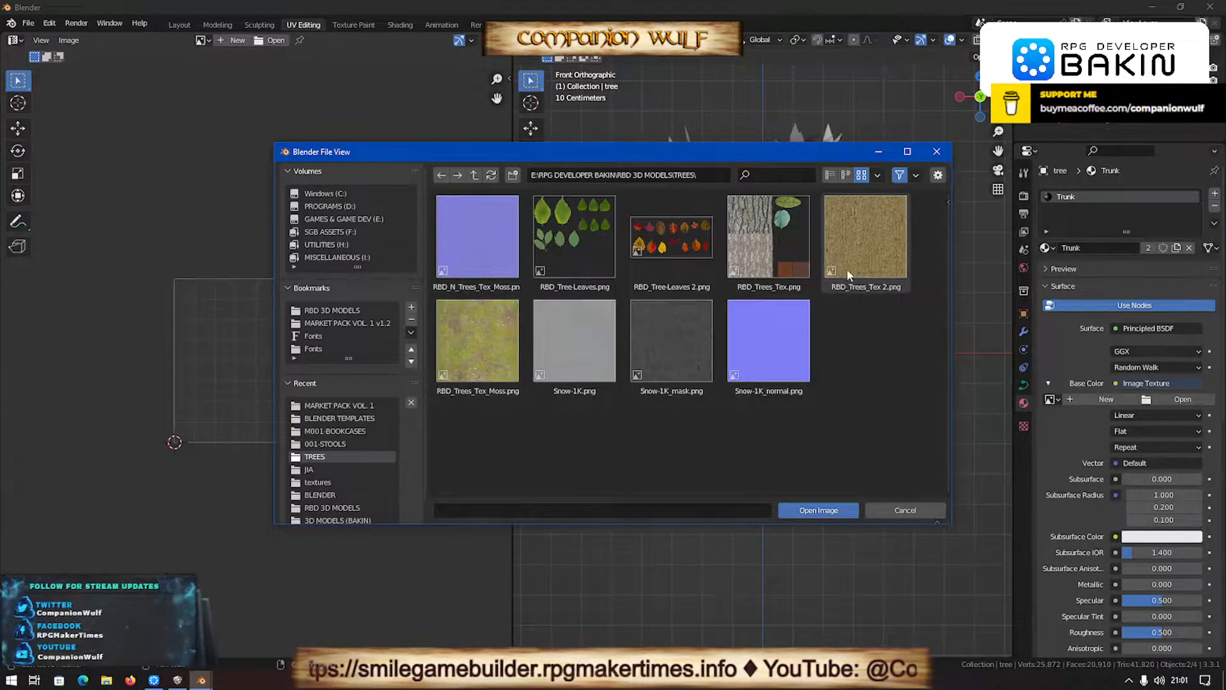
double_click(861, 221)
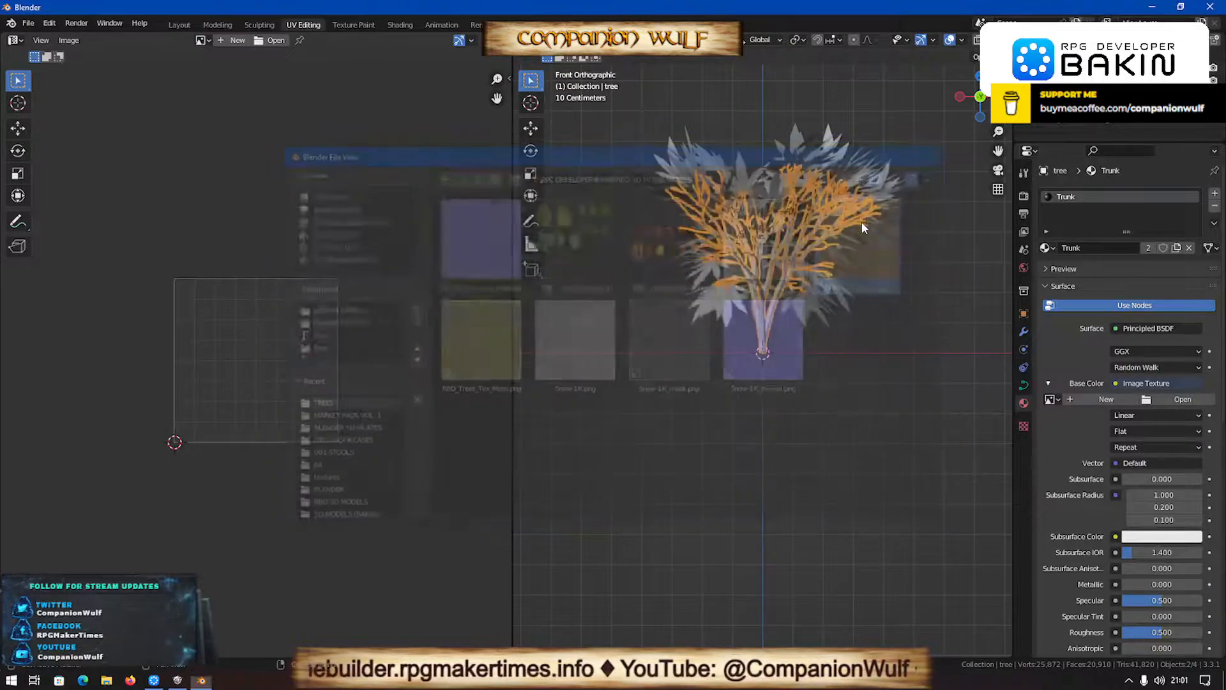
- Display the tree in Material Preview shading to show the bark texture on the trunk
scroll(765, 362, down, 2)
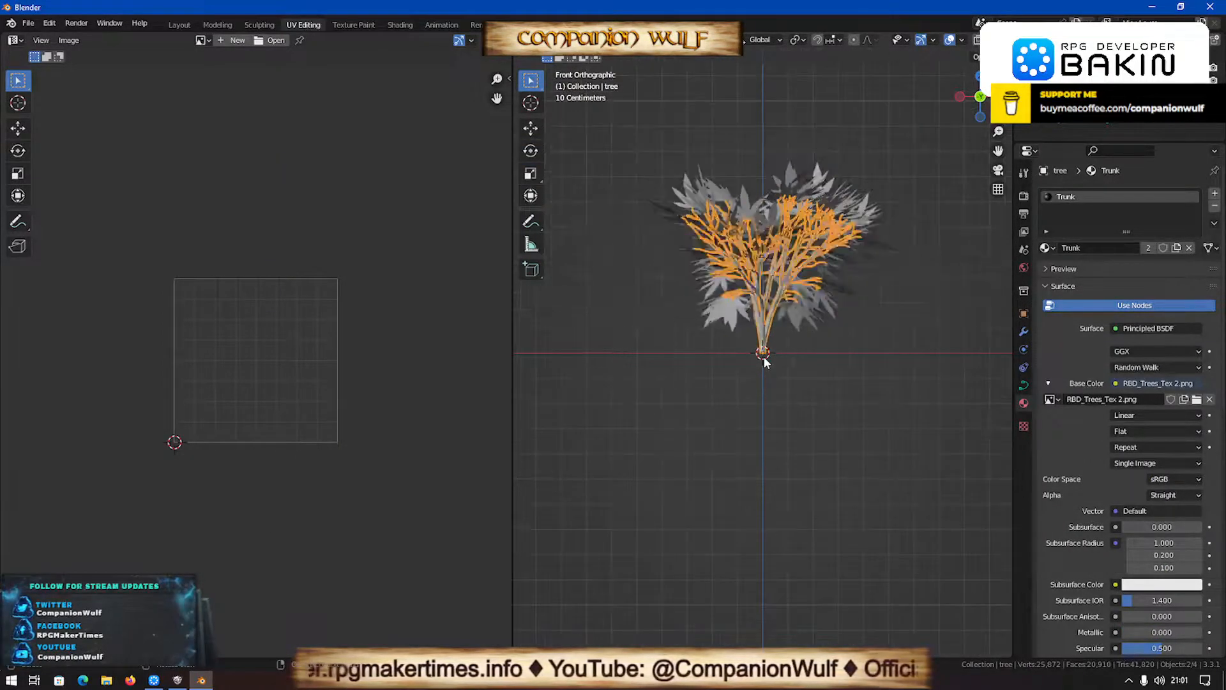
scroll(882, 40, down, 2)
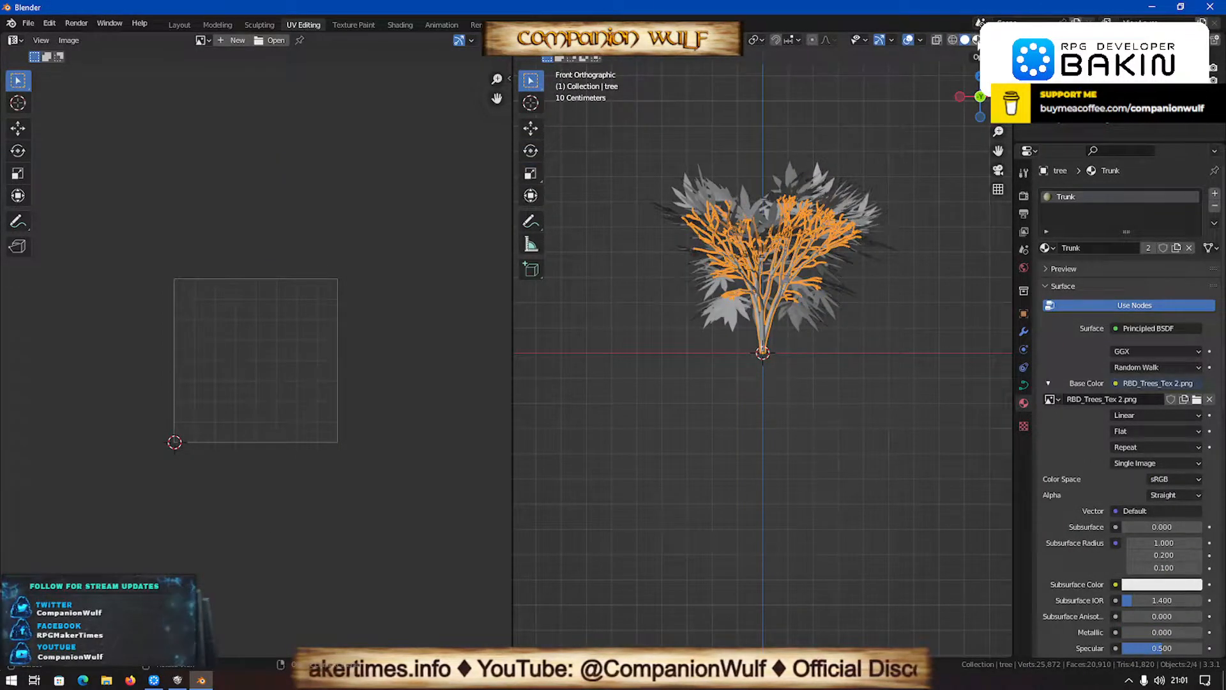
click(977, 41)
scroll(798, 332, up, 5)
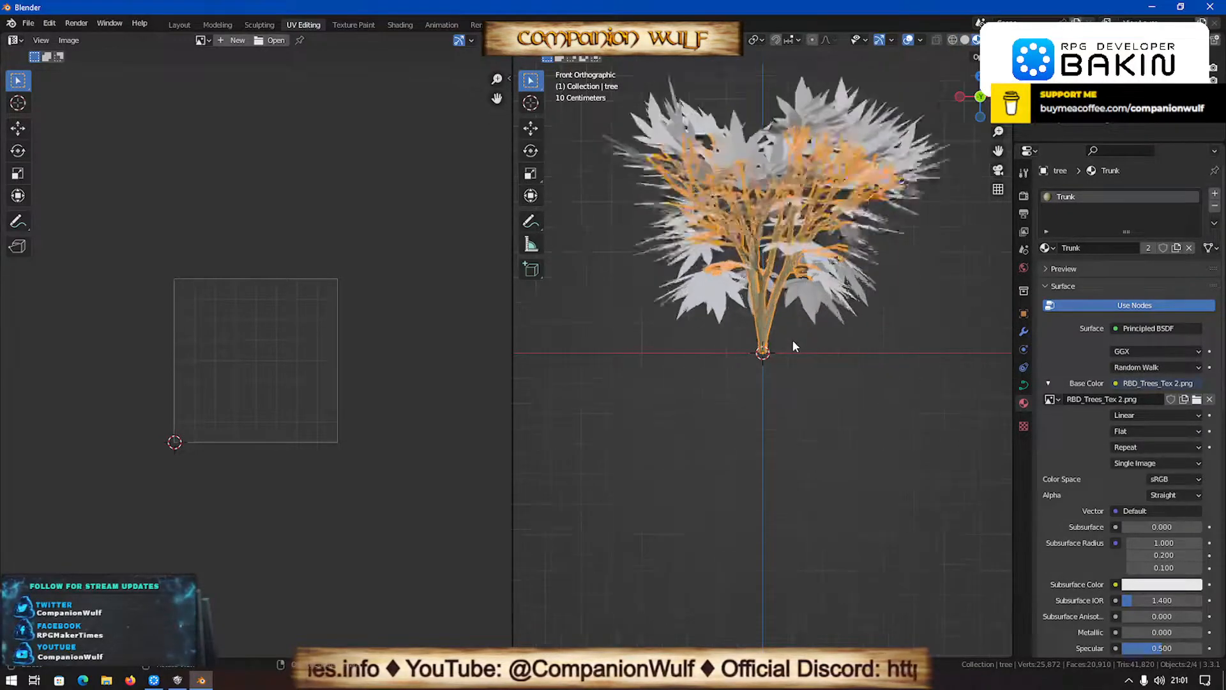
- Load RBD_Tree-Leaves 2.png from the TREES folder as the base color image texture of the Leaves material
click(829, 270)
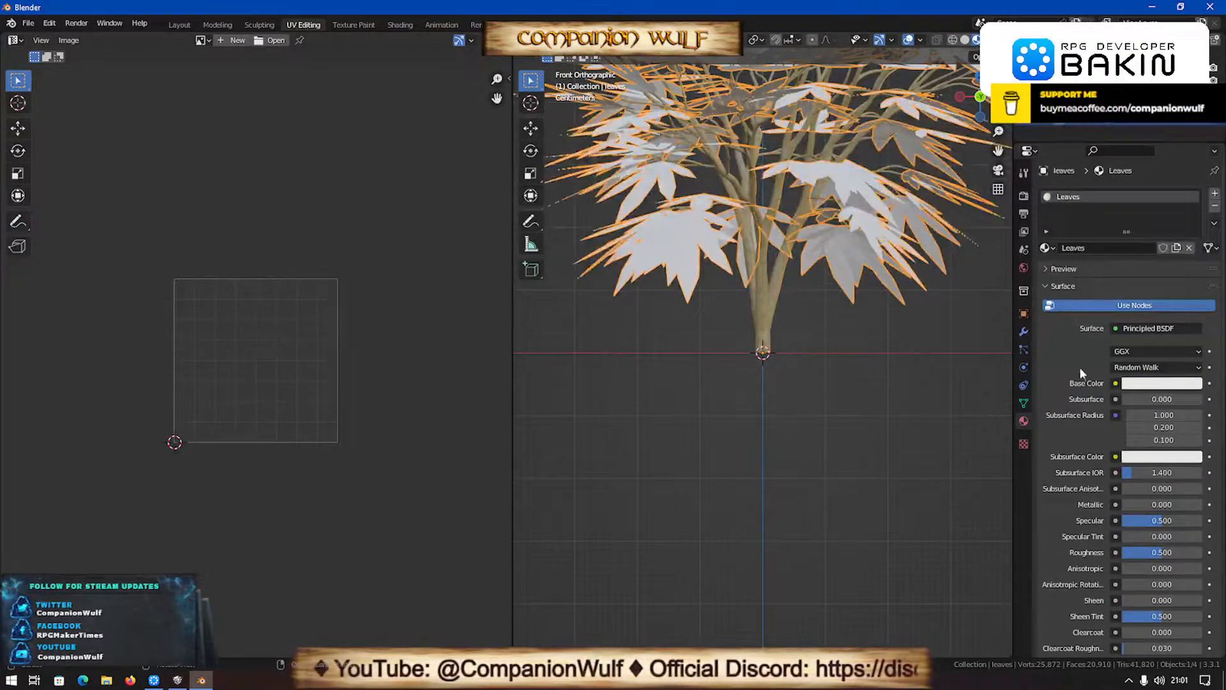
click(1115, 383)
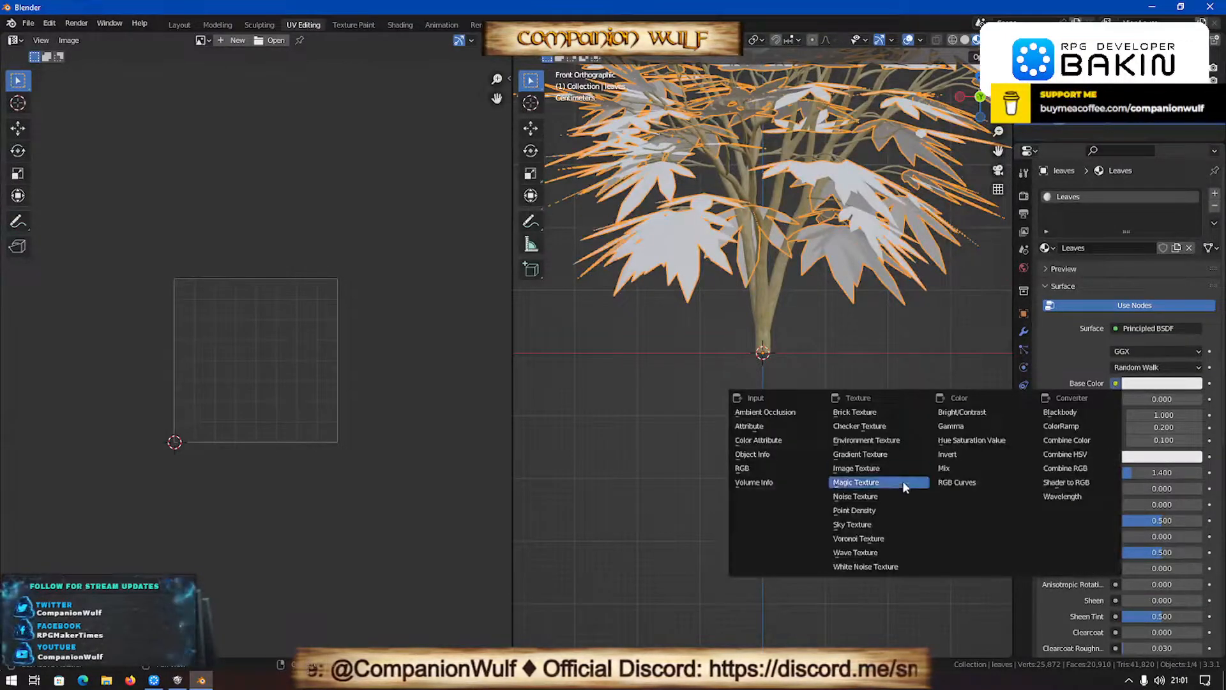
click(860, 456)
click(1115, 384)
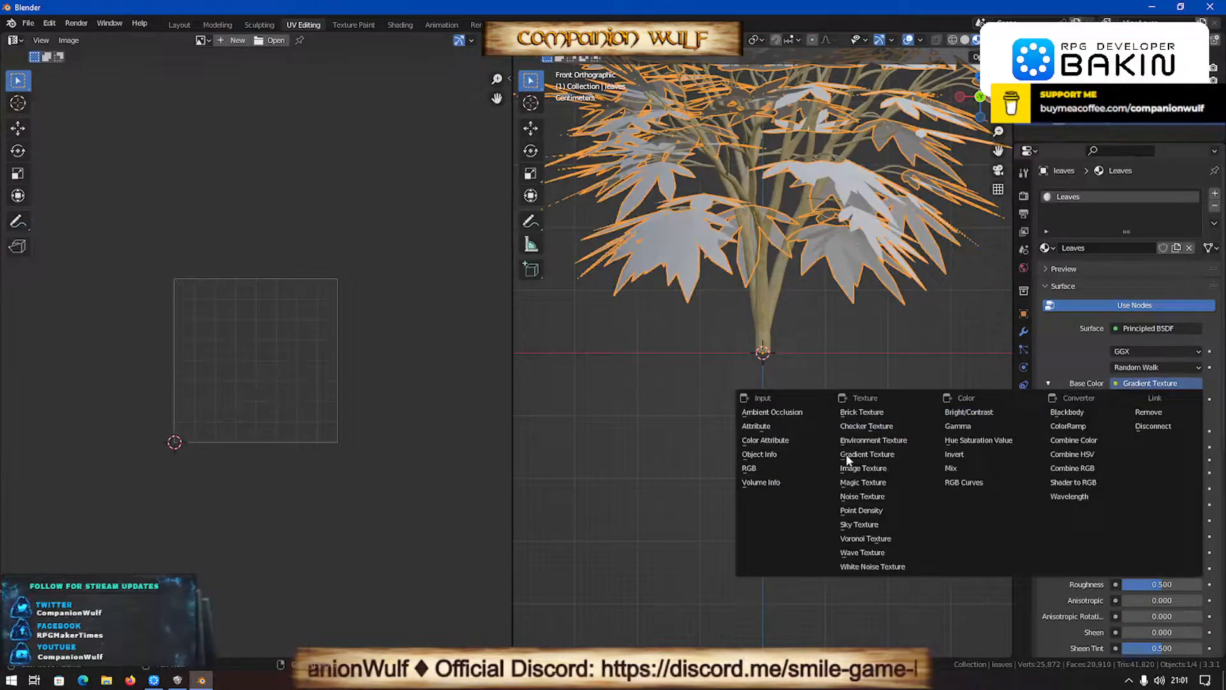
click(859, 468)
click(1169, 399)
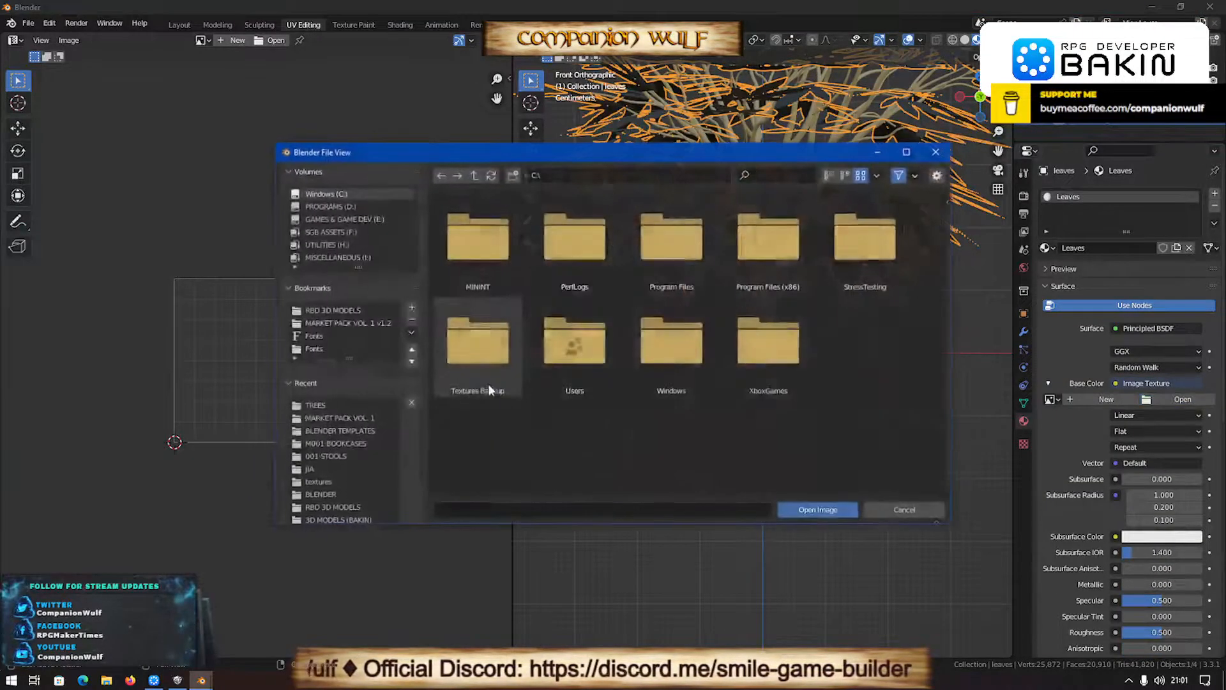
click(315, 405)
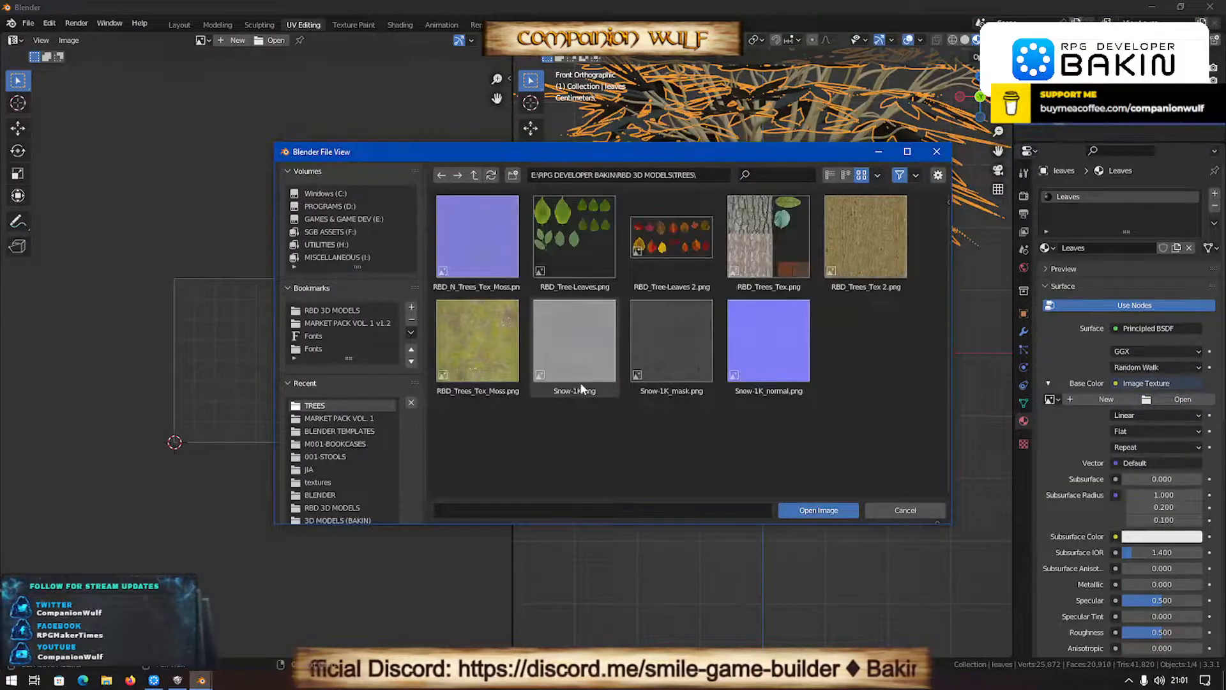
double_click(669, 244)
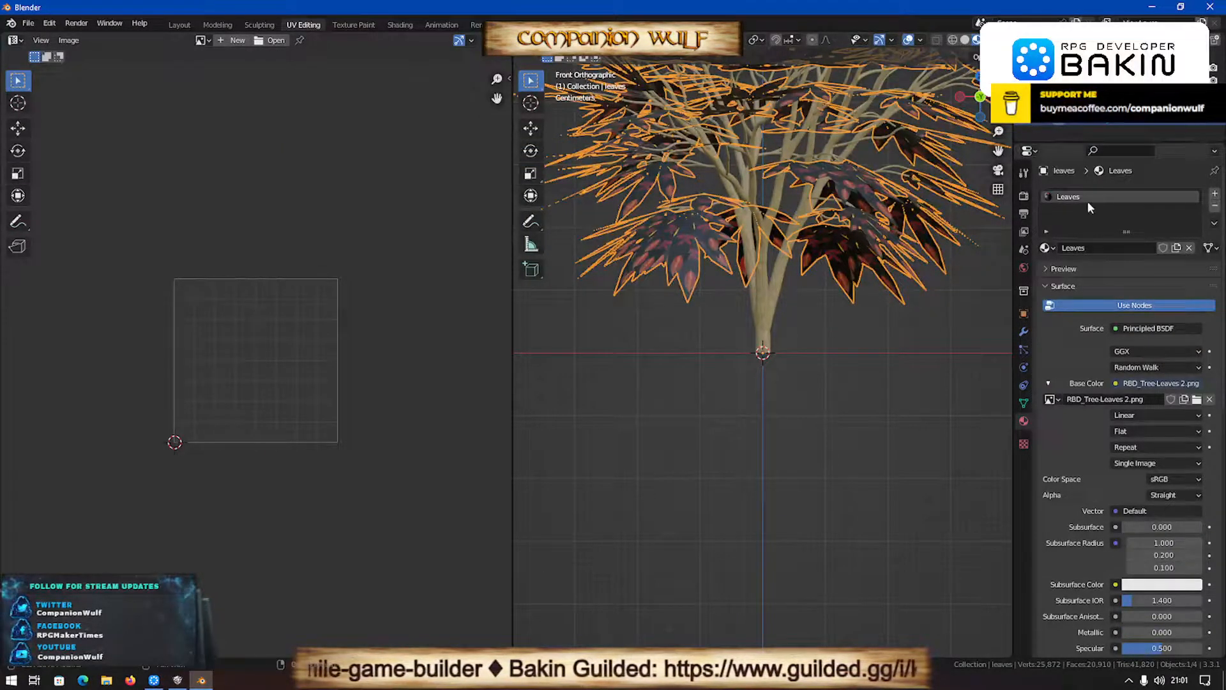
- Display RBD_Tree-Leaves 2.png in the UV editor with all its leaf pictures in view
click(205, 40)
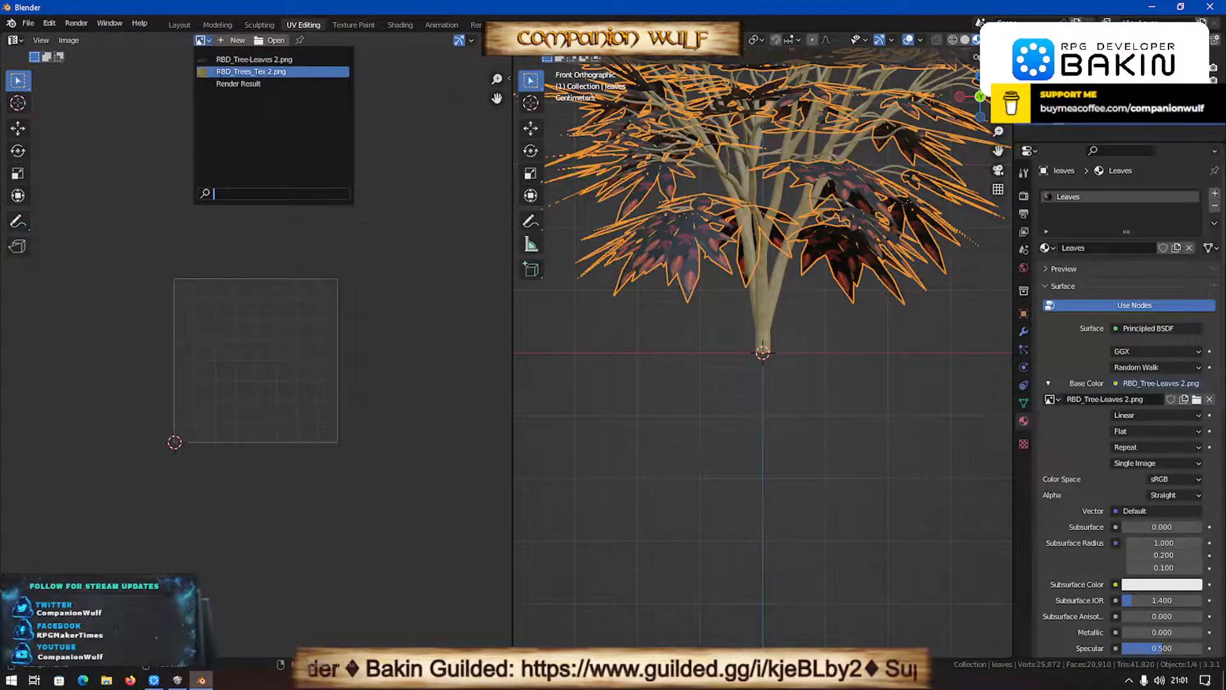
click(220, 59)
scroll(244, 364, down, 2)
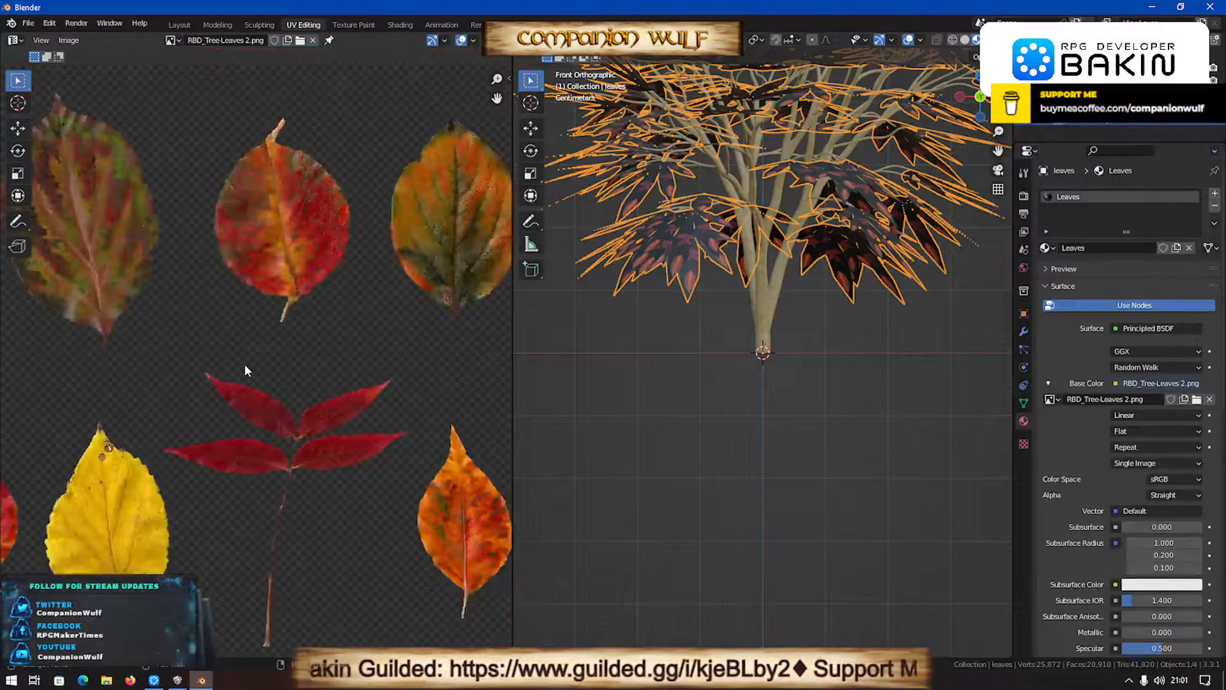
scroll(245, 365, down, 3)
- Put the leaves object in Edit Mode and scale all its UVs down to roughly the size of one leaf picture
key(Tab)
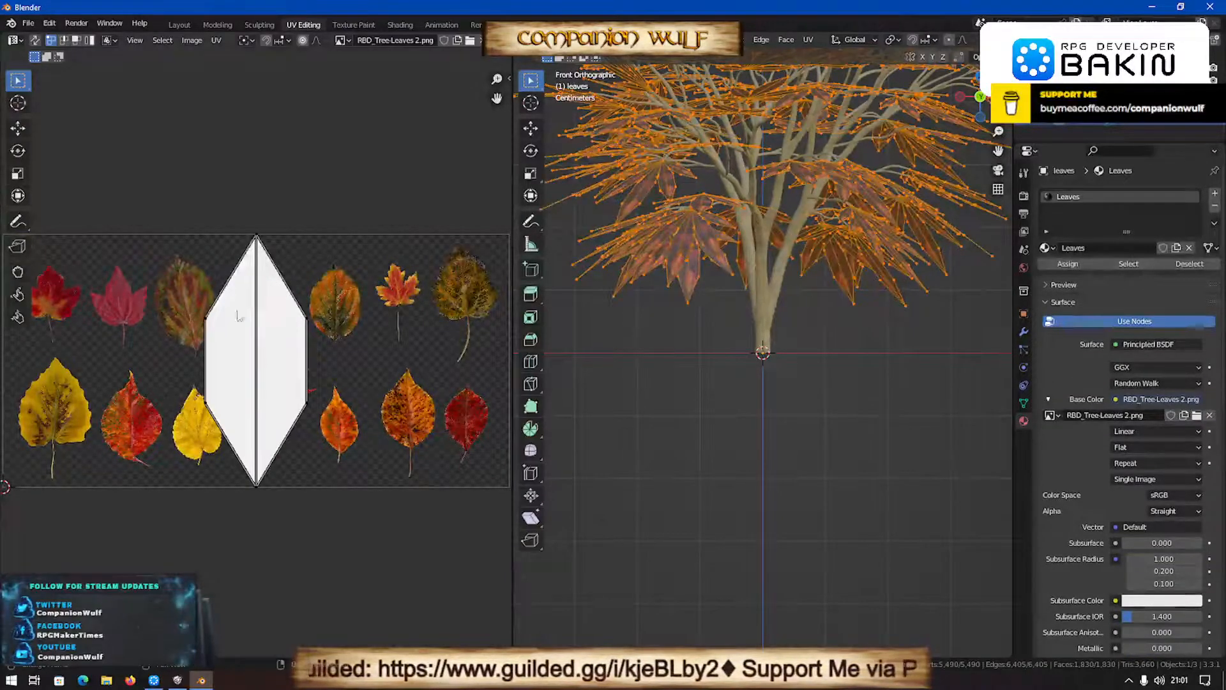
key(a)
key(s)
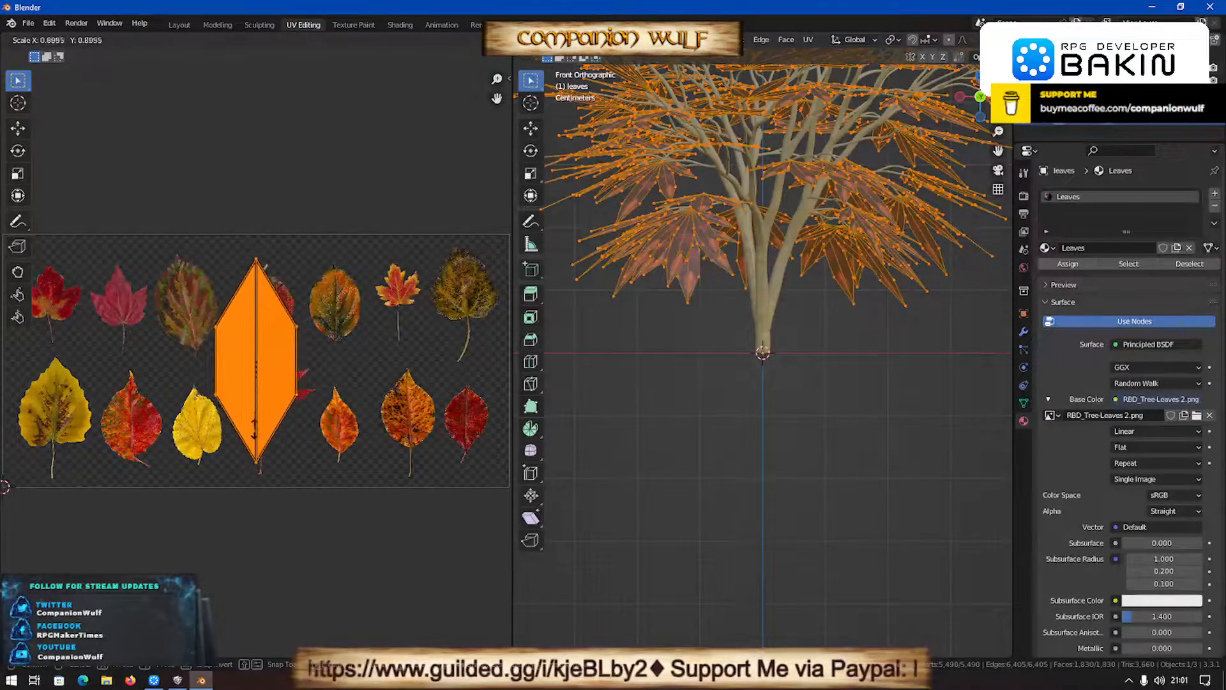
click(265, 412)
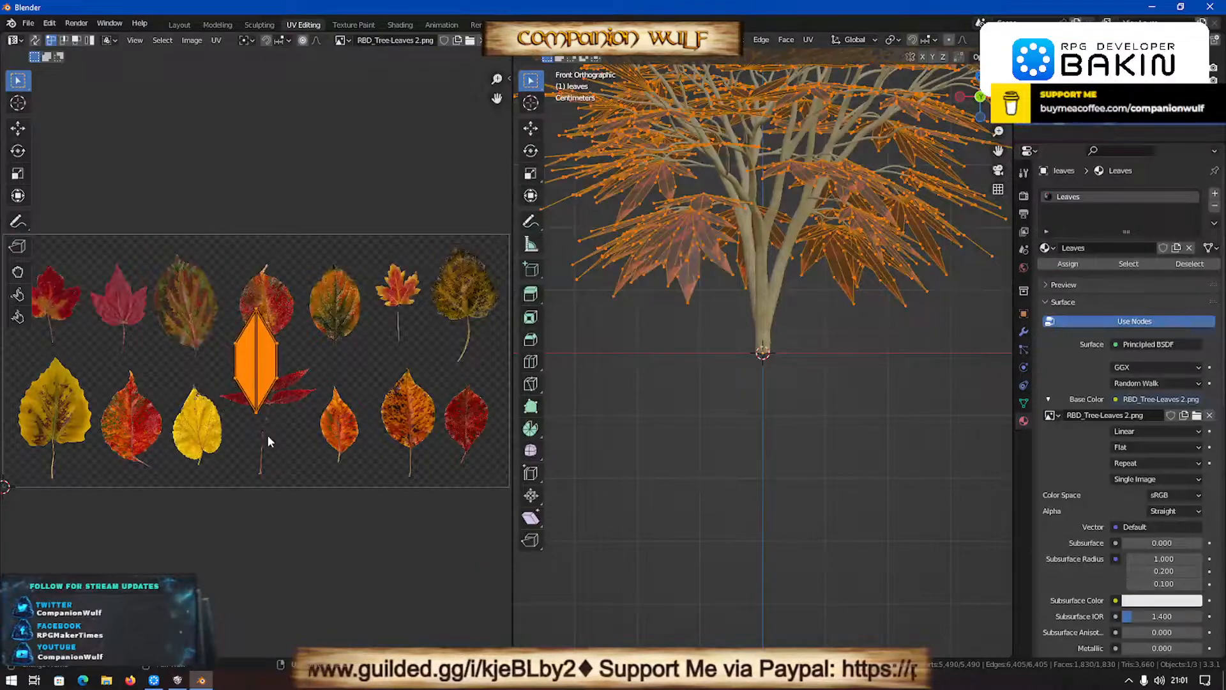
scroll(267, 435, up, 1)
key(s)
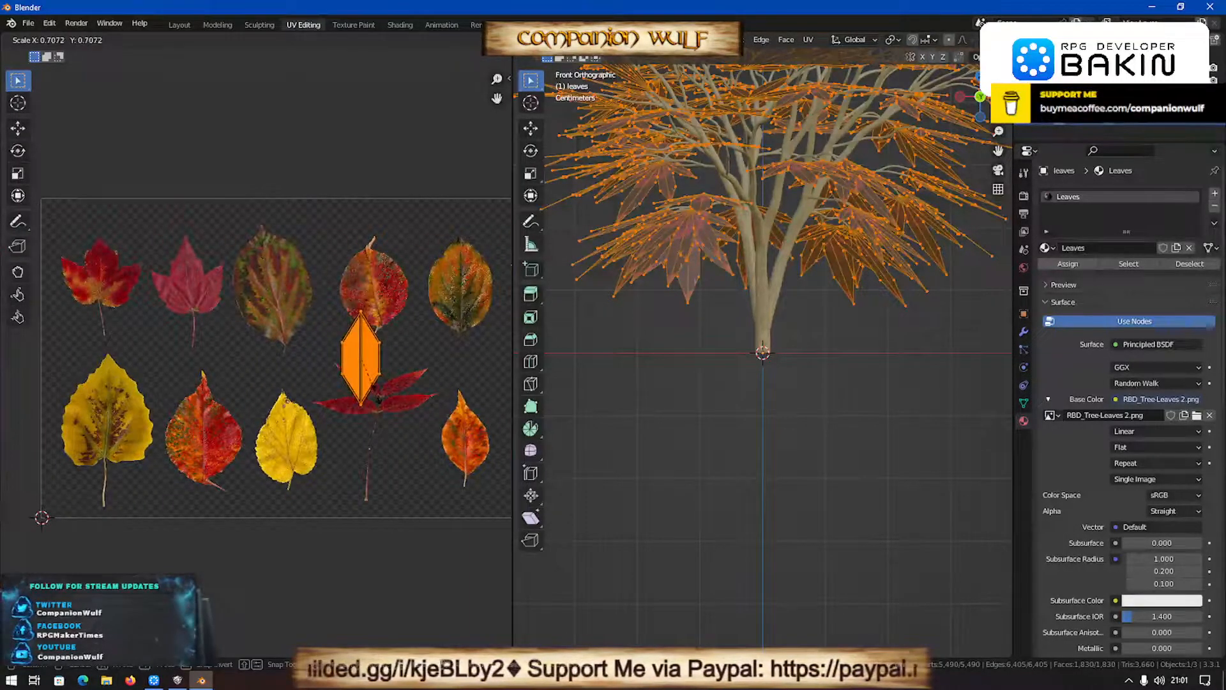
click(381, 388)
- Try the leaf UVs over the orange-green oval leaf in the upper row of the texture
key(g)
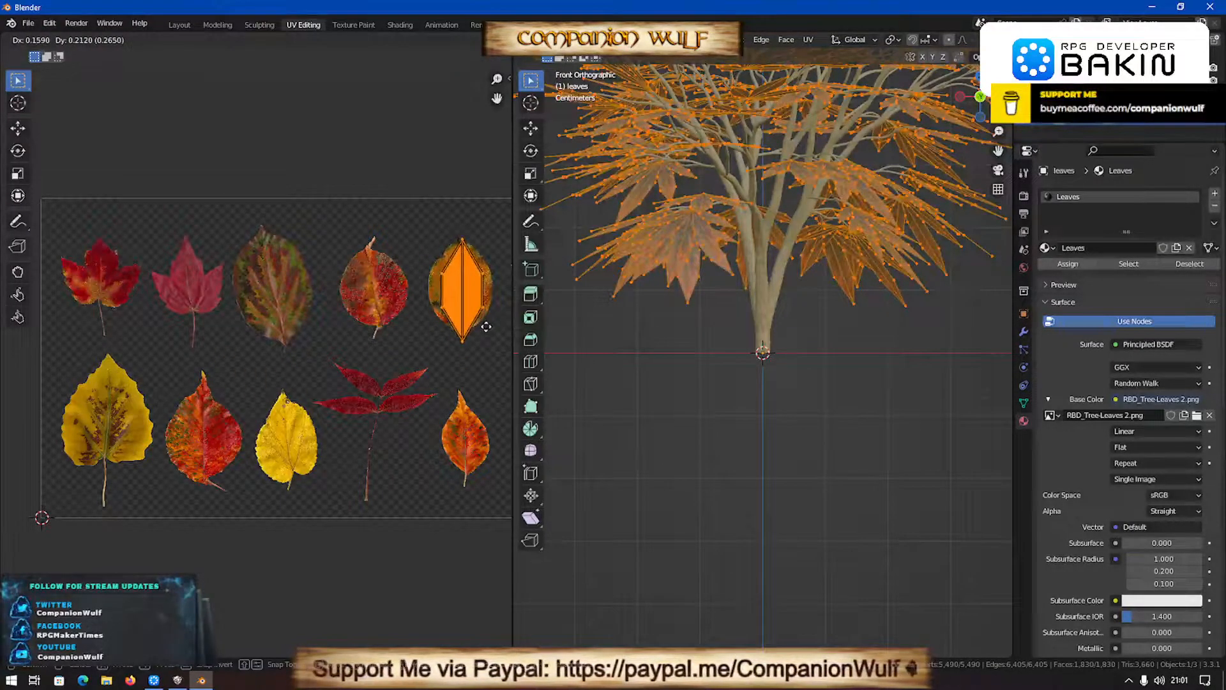
click(485, 326)
scroll(389, 404, down, 1)
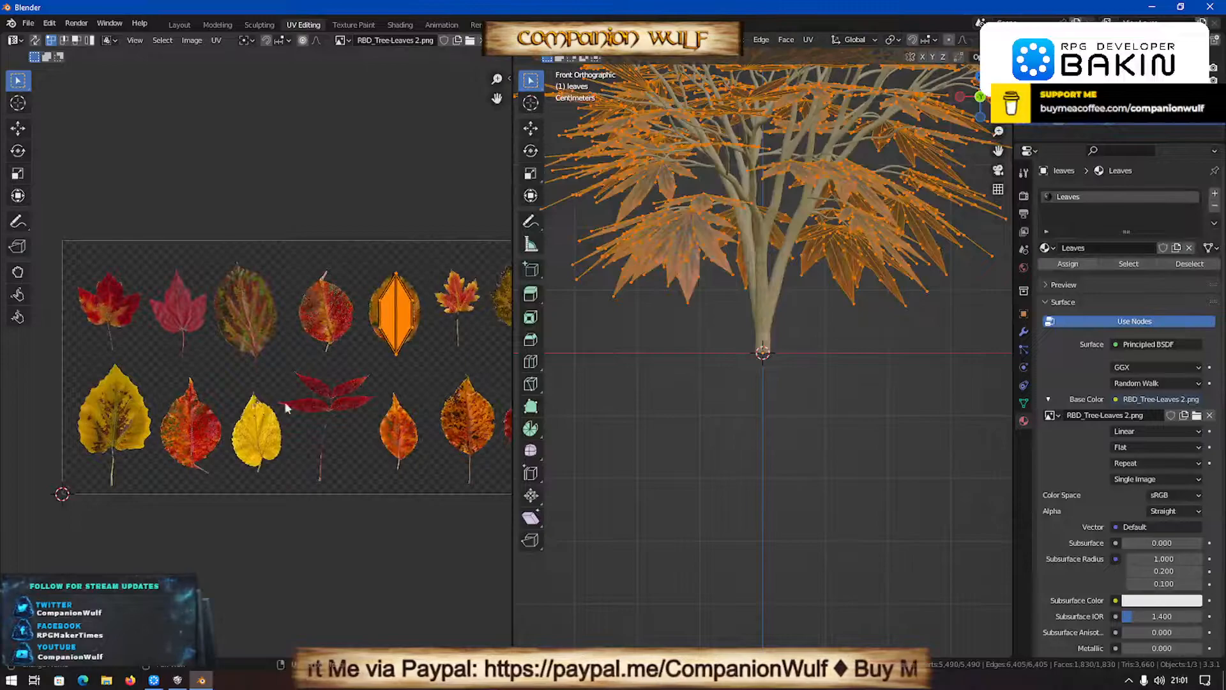
scroll(360, 393, down, 3)
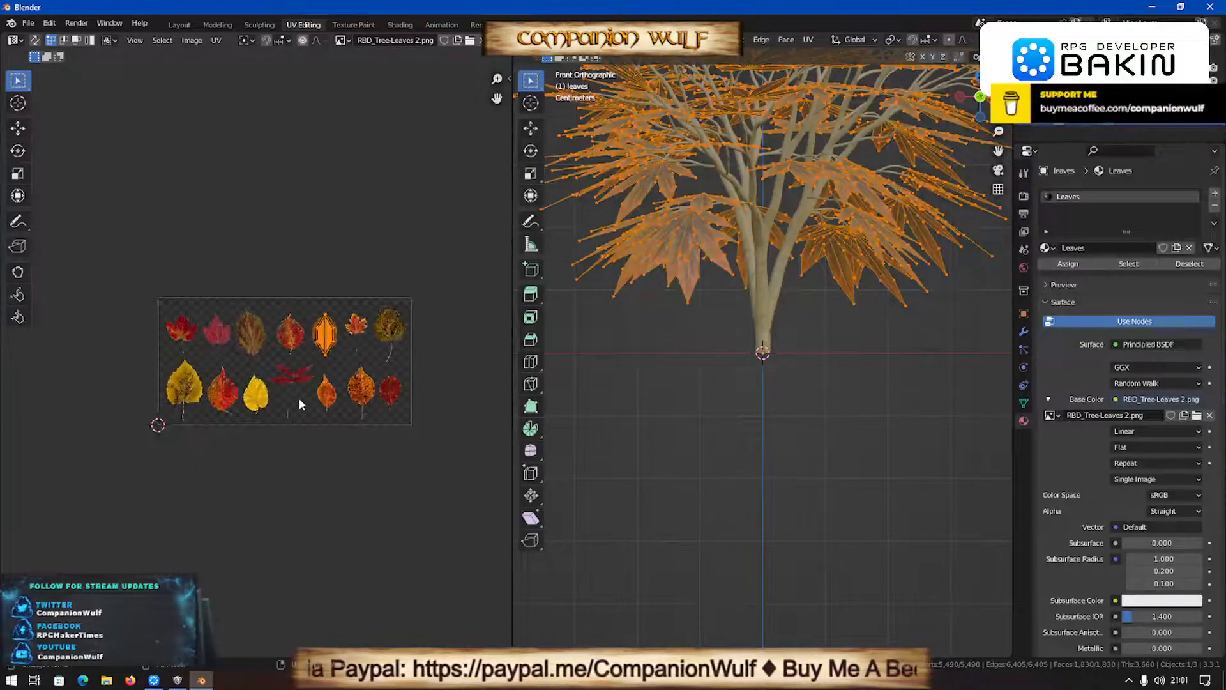
- Move the leaf UVs onto the spotted orange leaf in the lower row of the texture
scroll(299, 397, up, 3)
key(g)
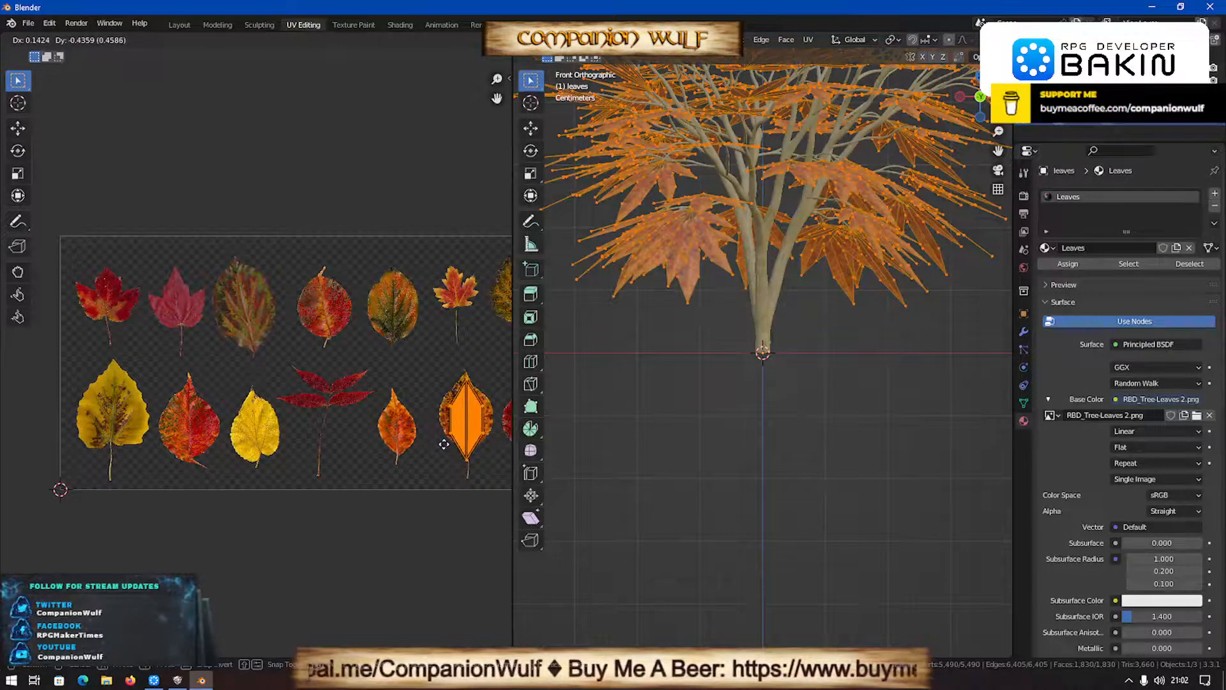
click(444, 443)
- Move the top vertex of the leaf UV shape slightly up to match the tip of the spotted orange leaf
scroll(440, 422, up, 2)
middle_drag(371, 391, 366, 390)
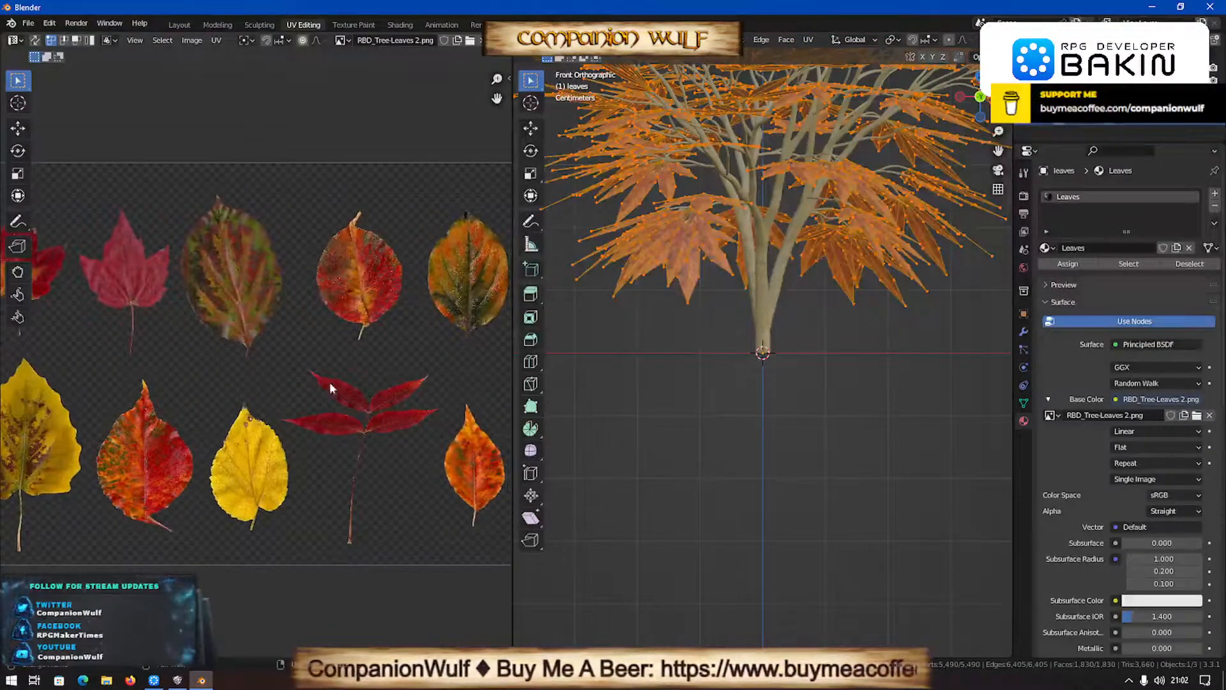
middle_drag(289, 400, 37, 412)
scroll(292, 362, up, 1)
middle_drag(293, 362, 132, 376)
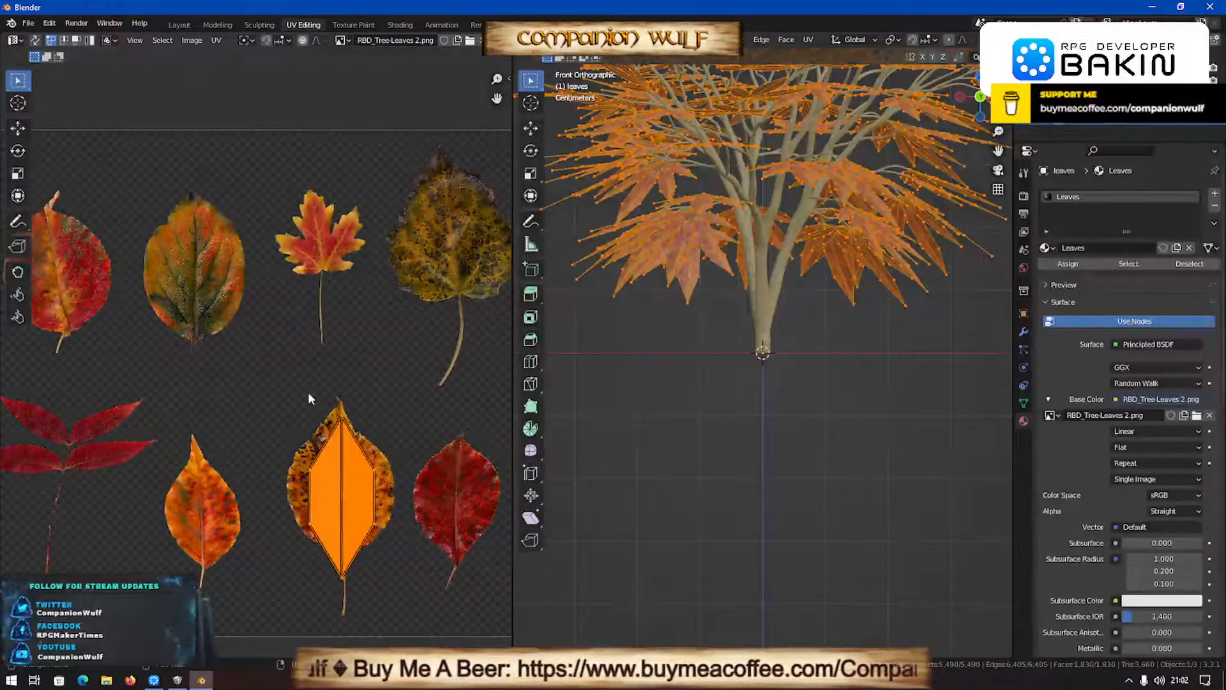
drag(396, 446, 396, 445)
key(g)
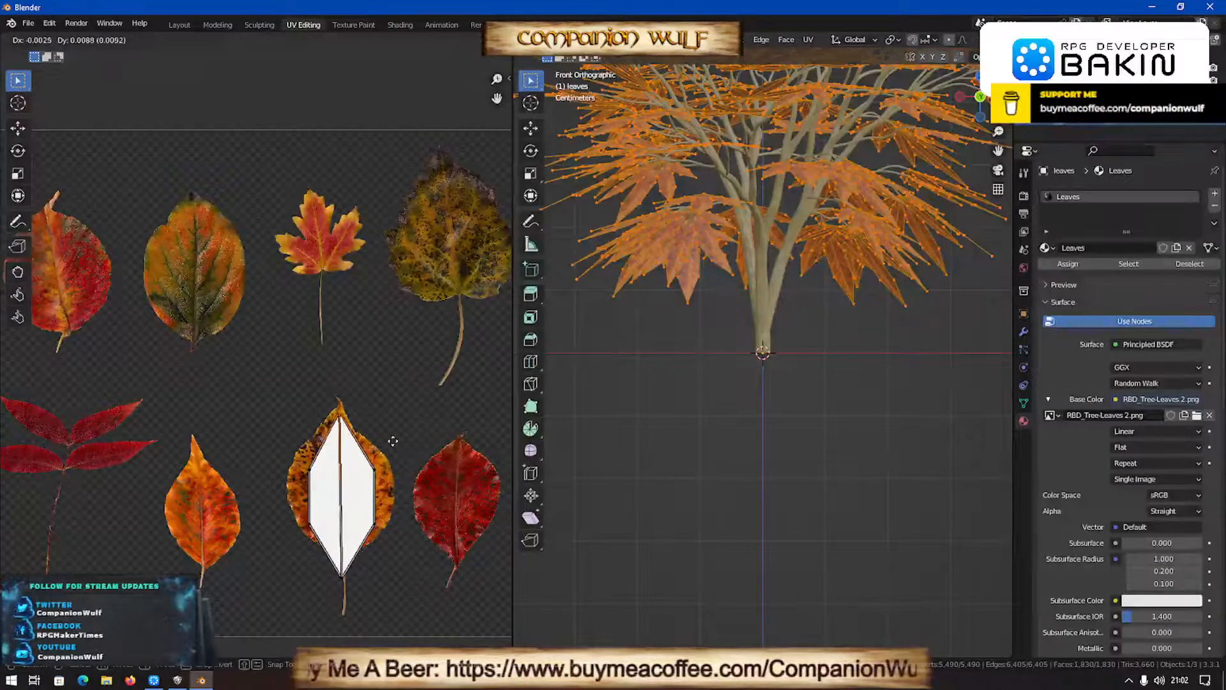
click(392, 440)
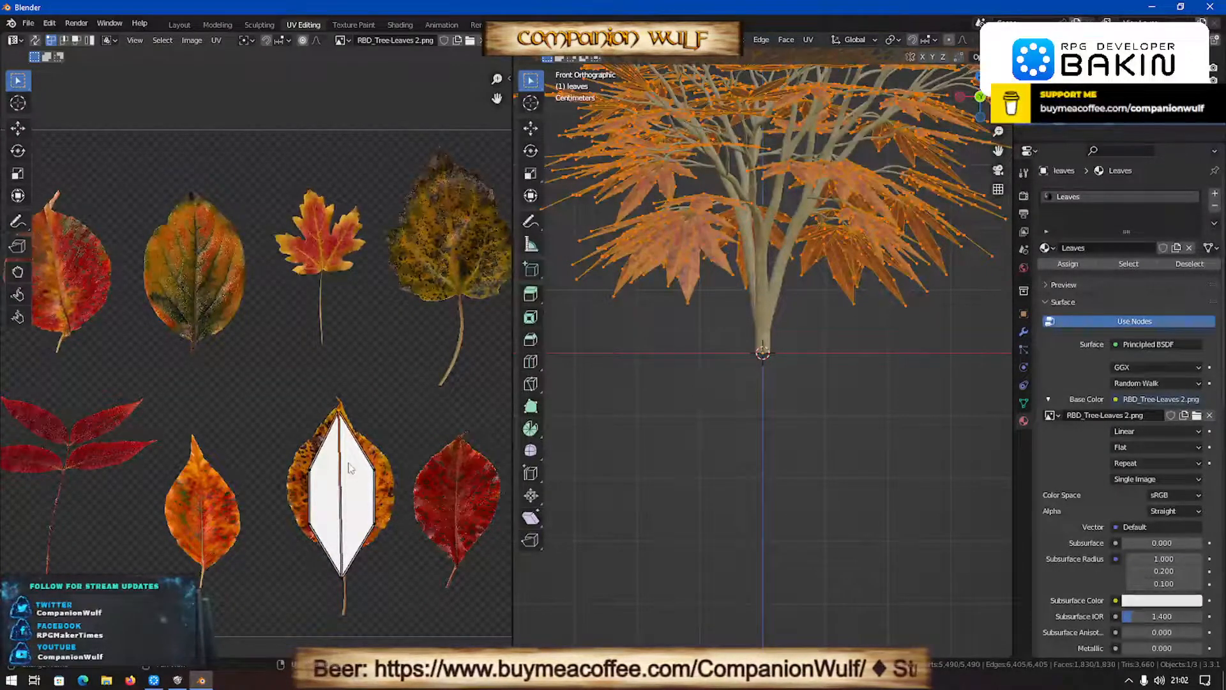
- Move the side vertices of the UV shape outward to follow the spotted leaf's edges, and return the leaves object to Object Mode
key(g)
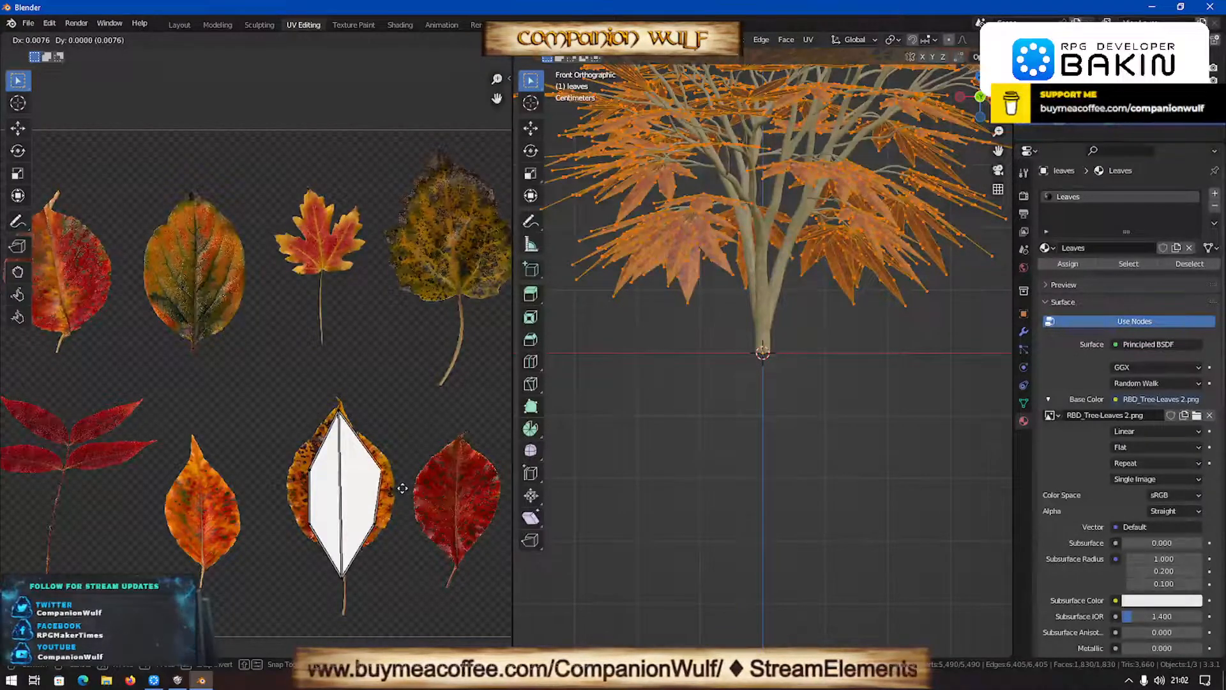
click(402, 487)
key(g)
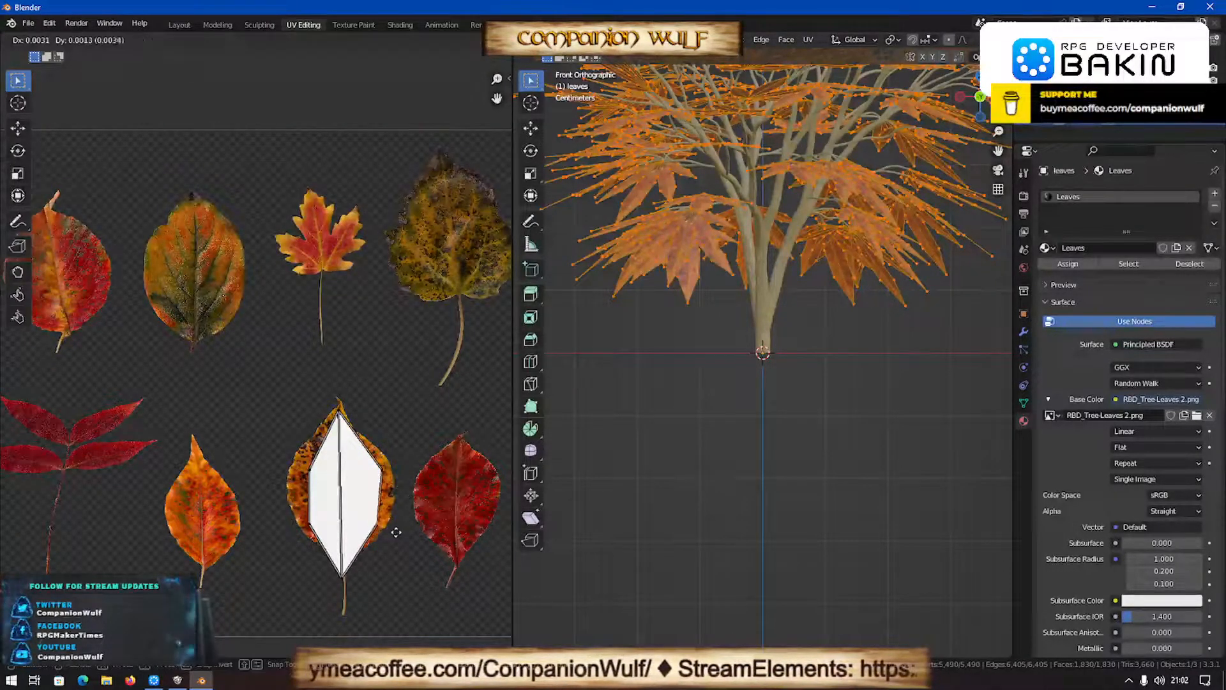
click(402, 530)
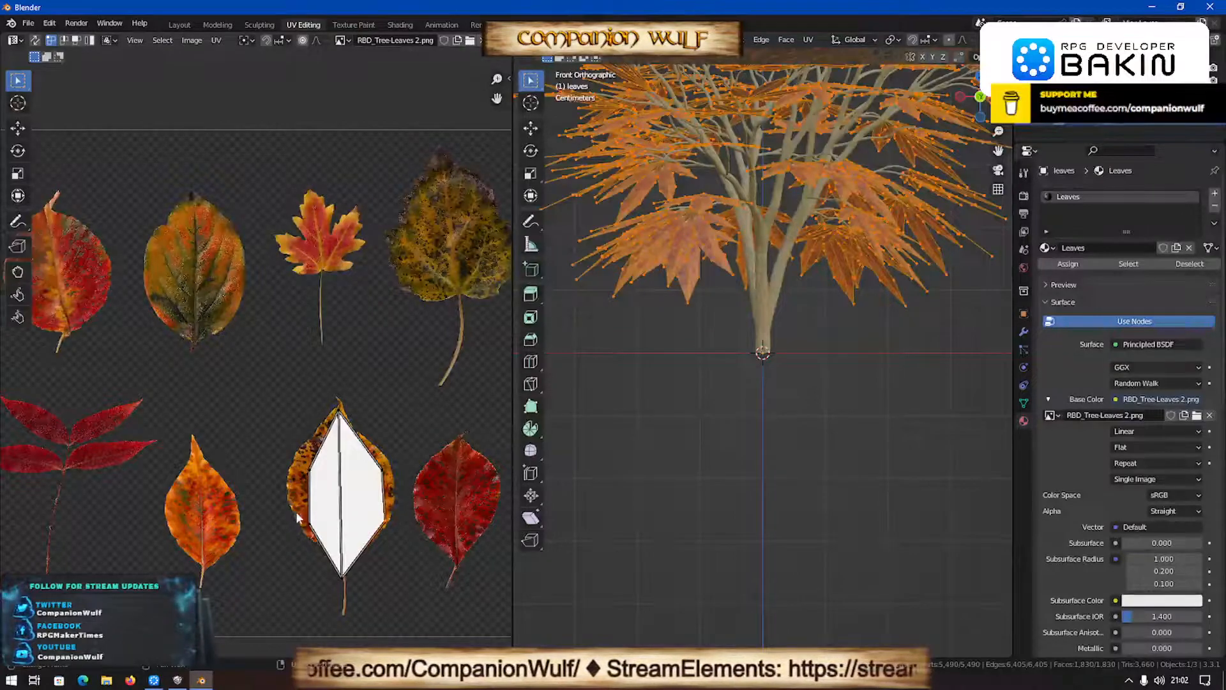
key(g)
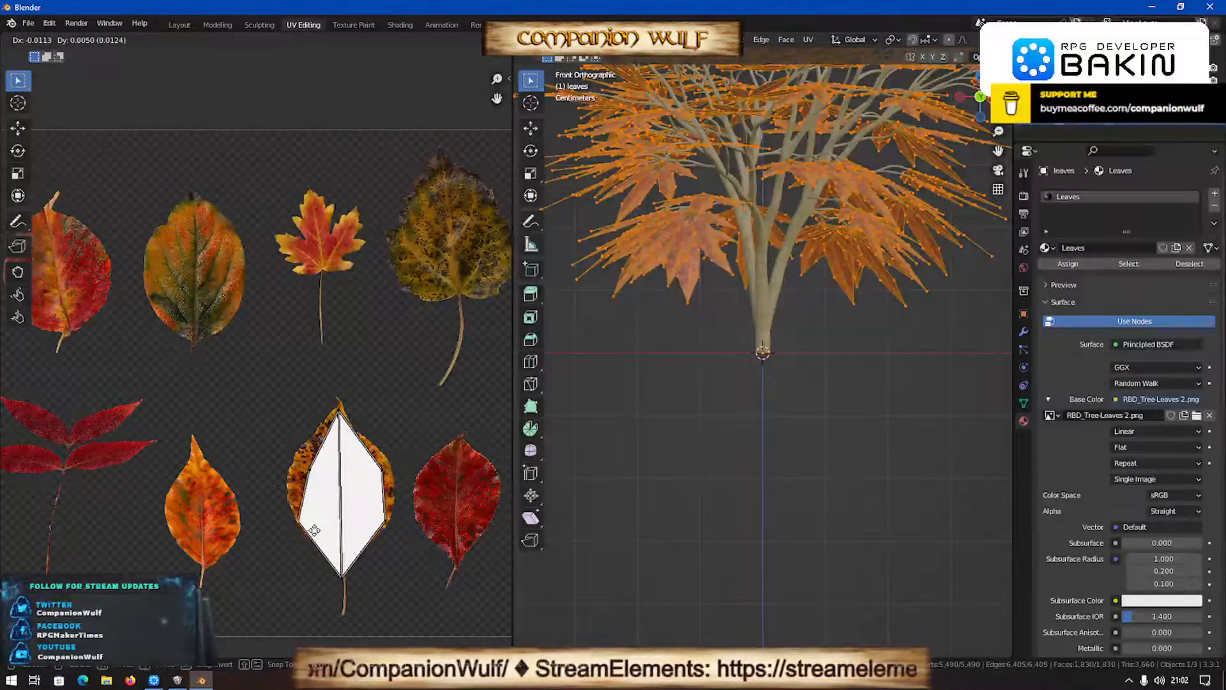
click(313, 529)
key(g)
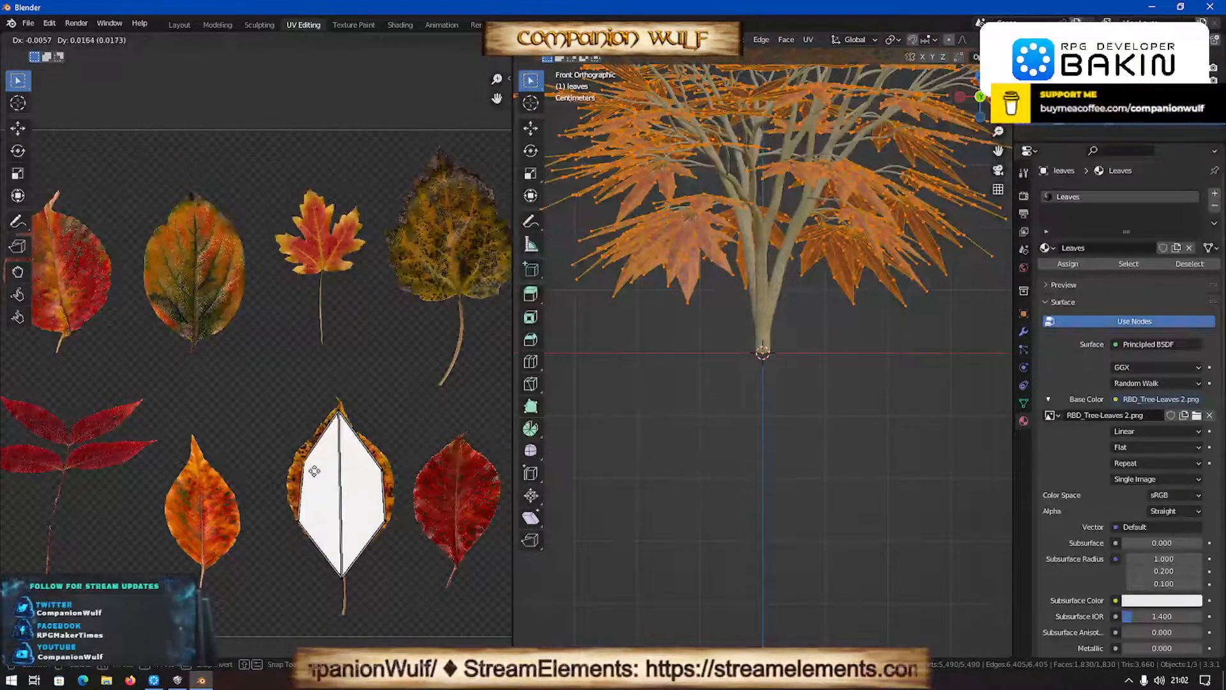
click(310, 471)
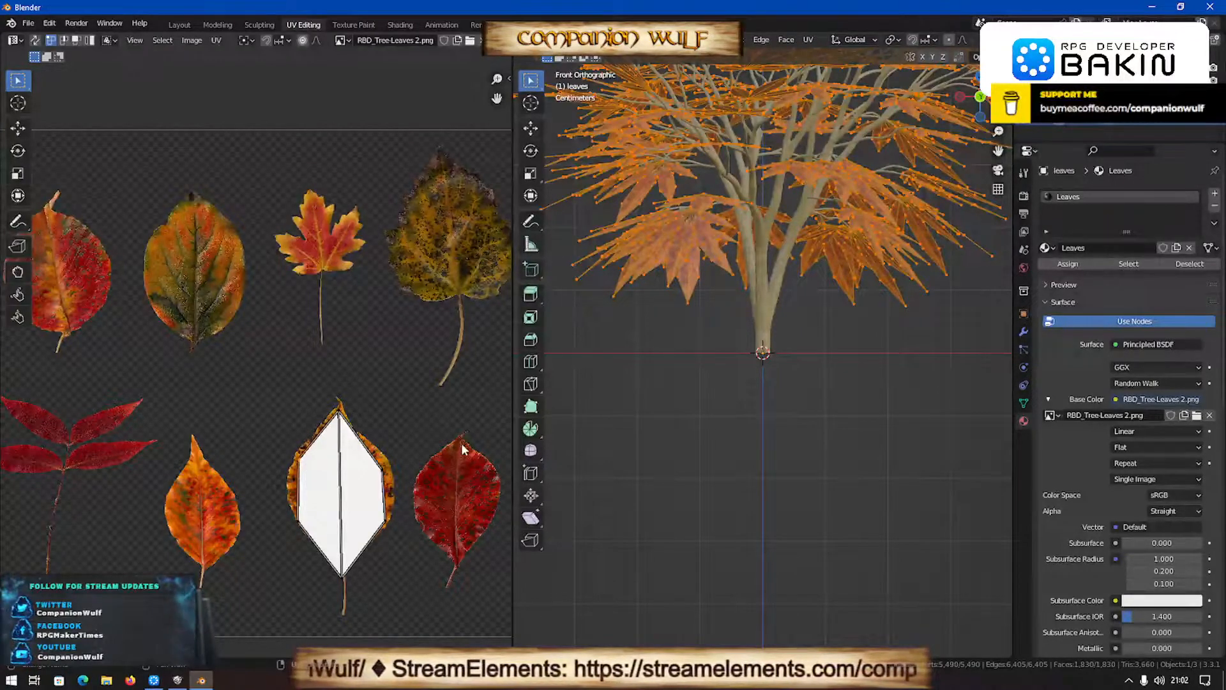
click(760, 308)
key(Tab)
key(Tab)
- Convert the tree object with the trunk and branches to a mesh
key(Tab)
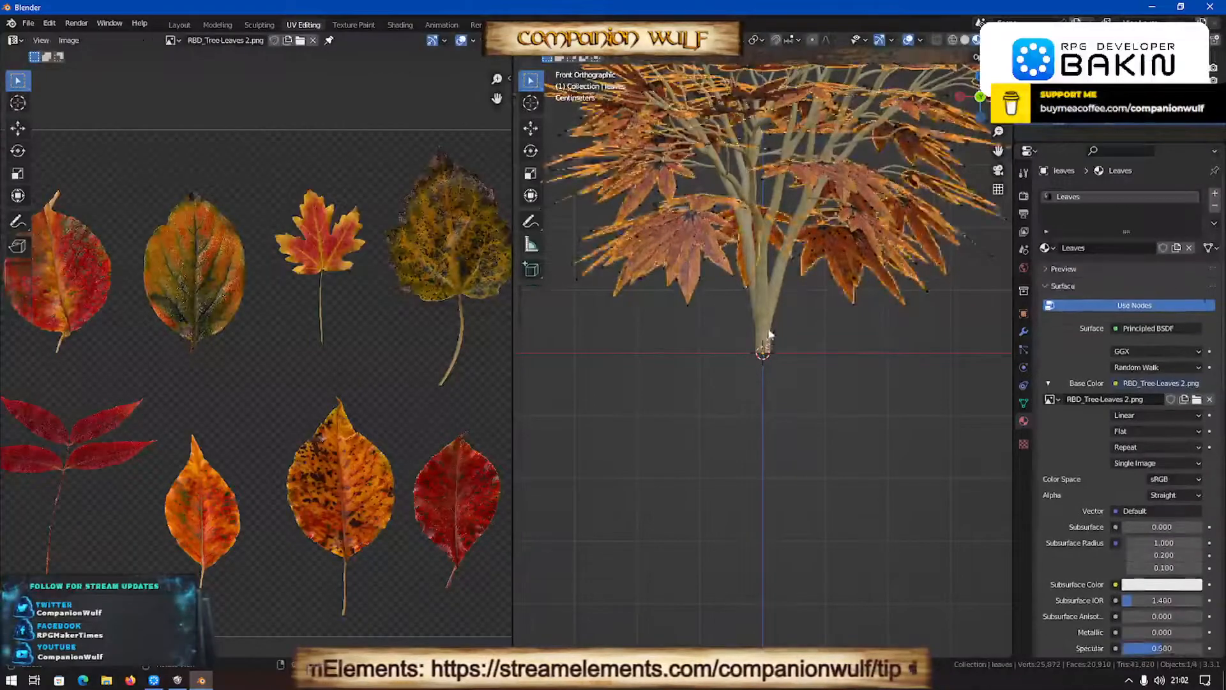
click(766, 329)
key(Tab)
key(a)
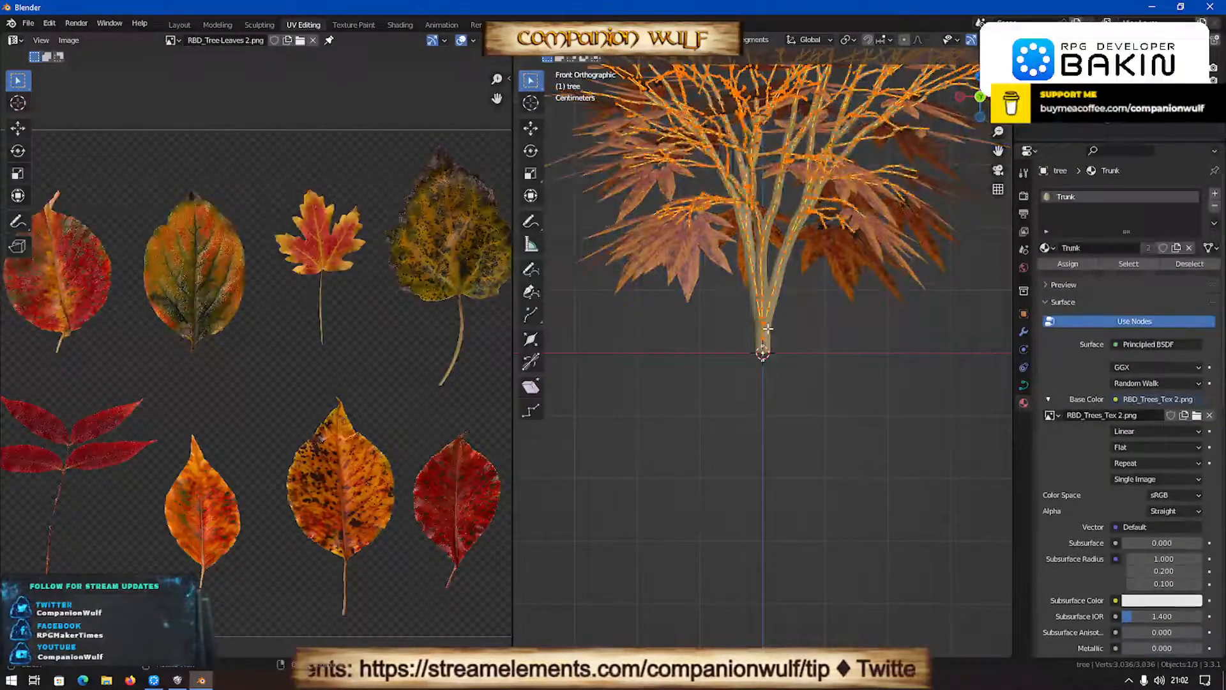
key(Tab)
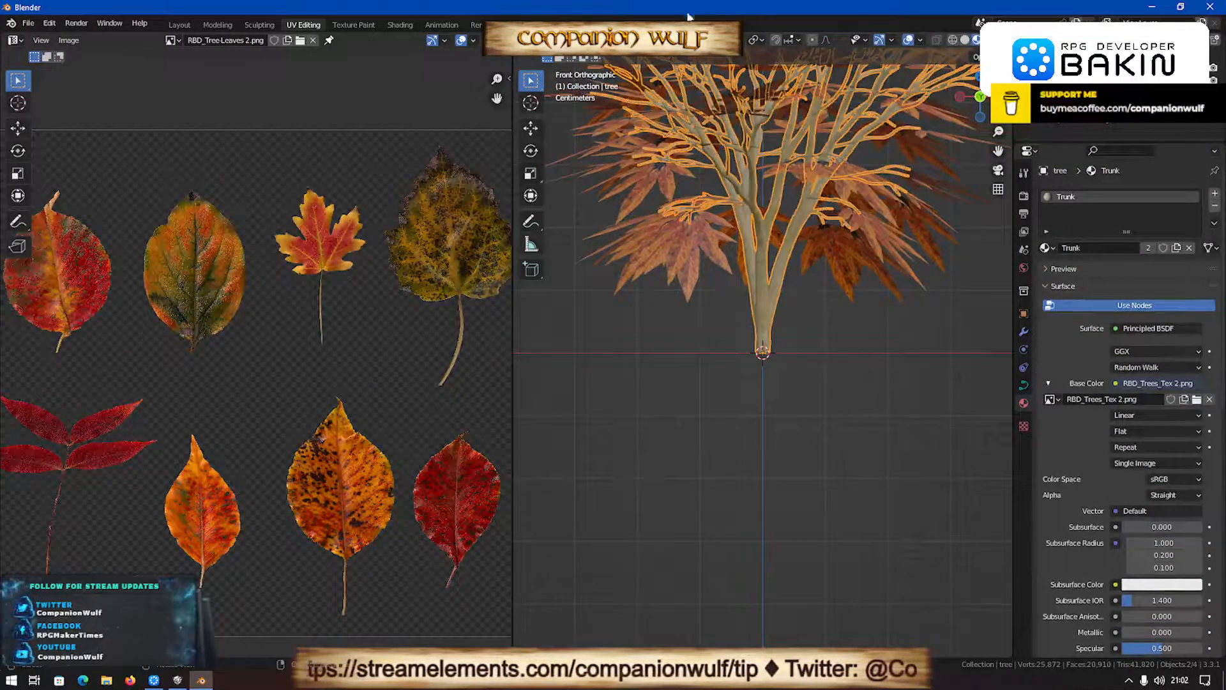
click(668, 39)
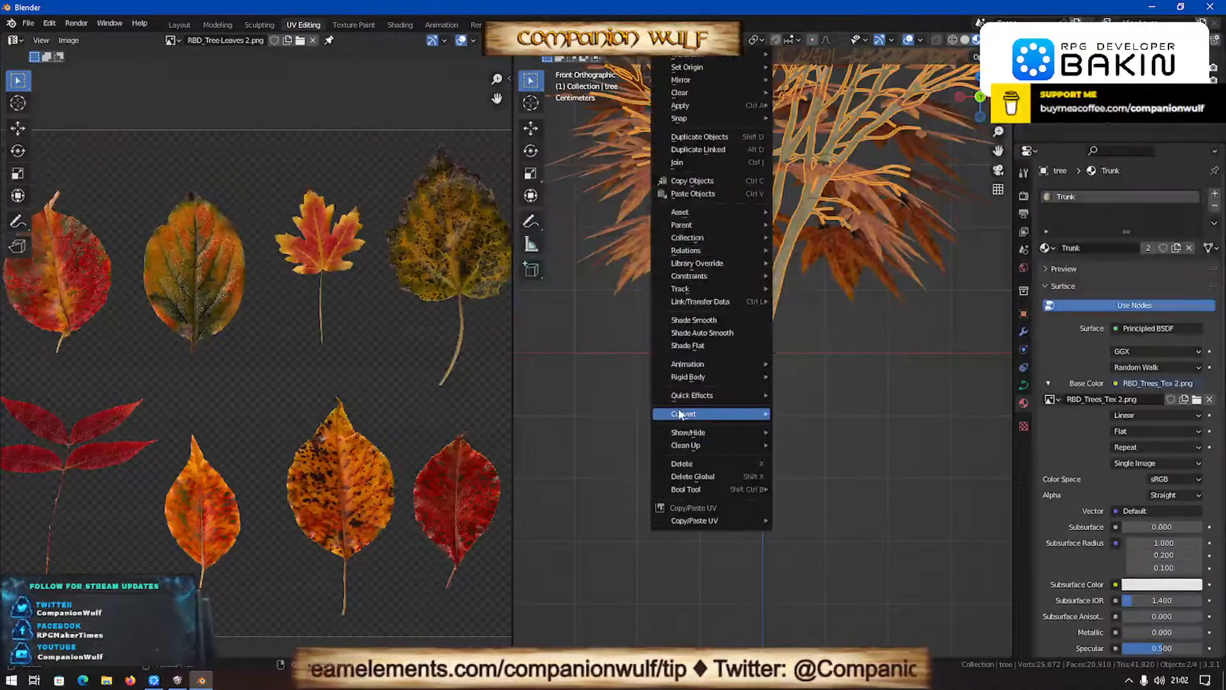
mouse_move(684, 414)
click(803, 427)
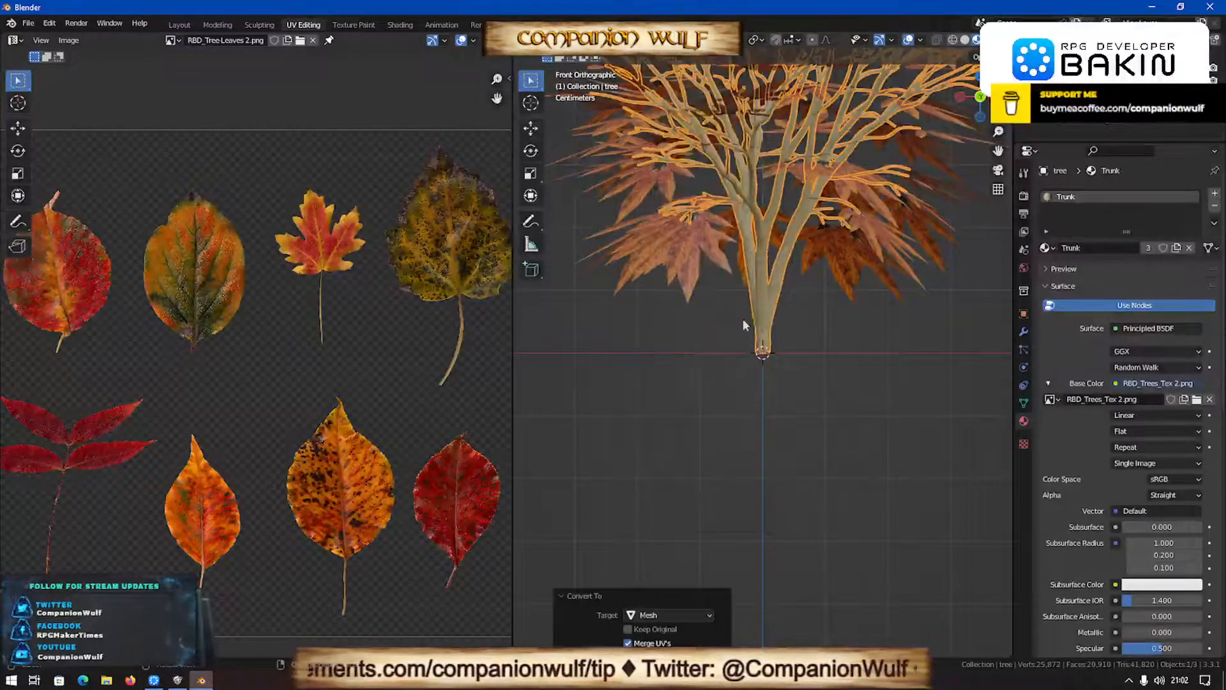
- Convert the leaves object to a mesh, and select the tree object again
click(677, 252)
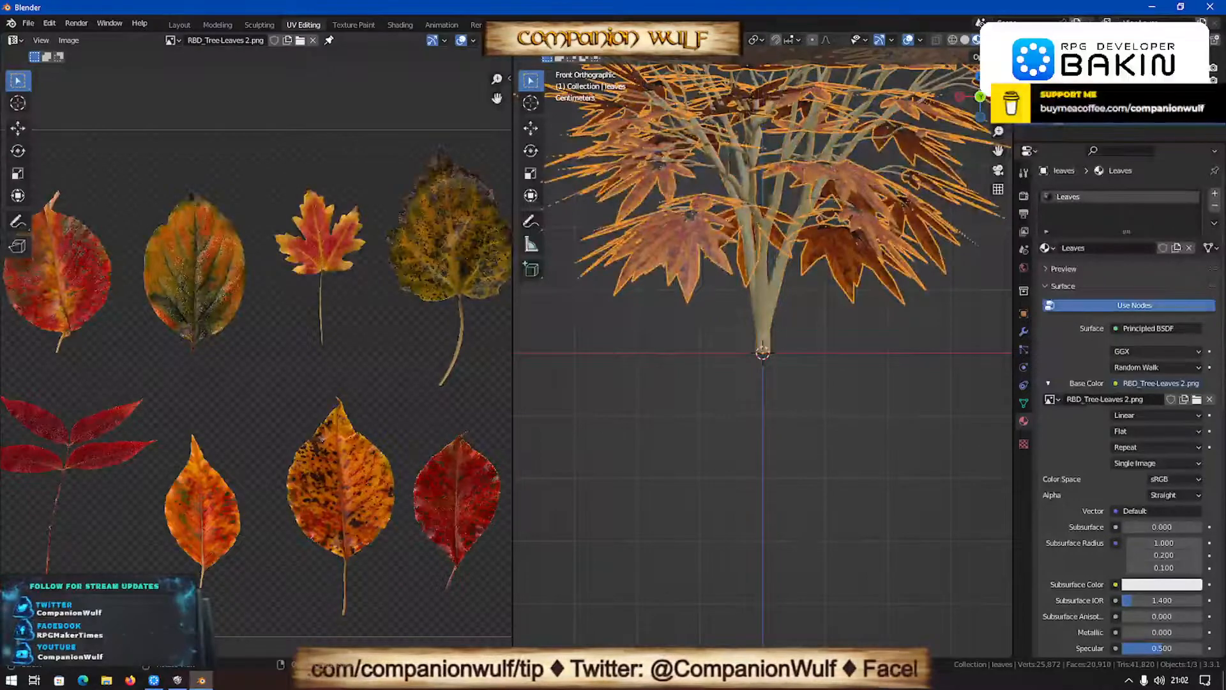
right_click(693, 190)
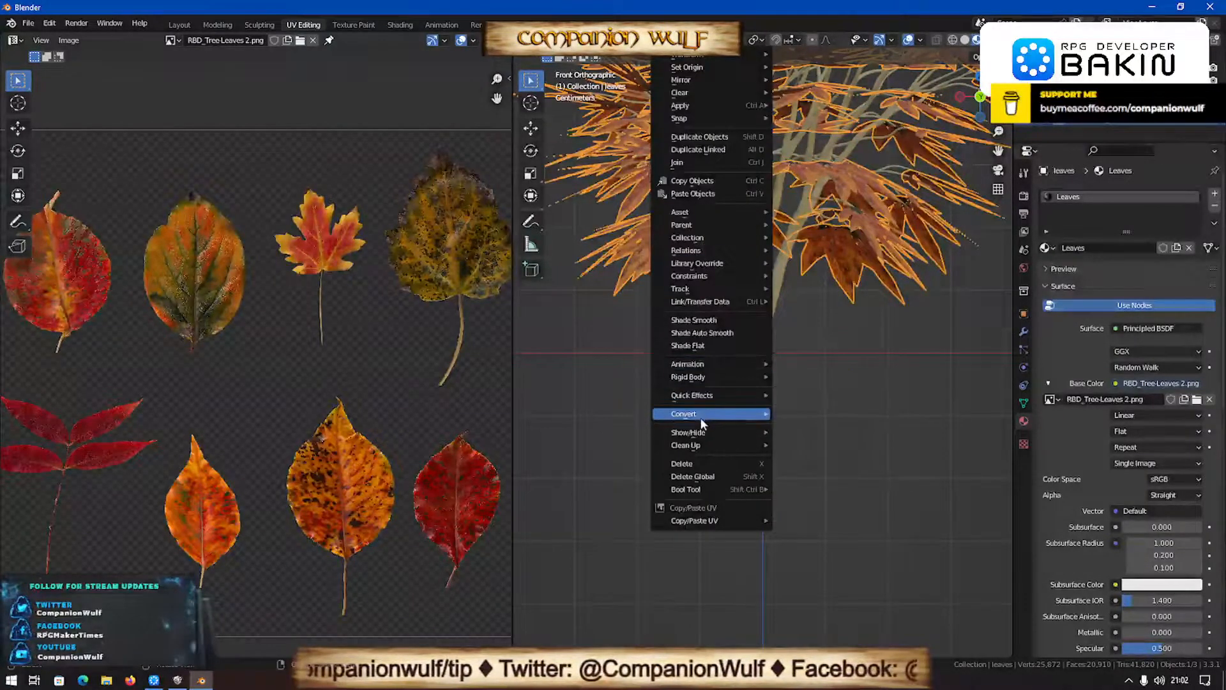
mouse_move(773, 412)
click(819, 435)
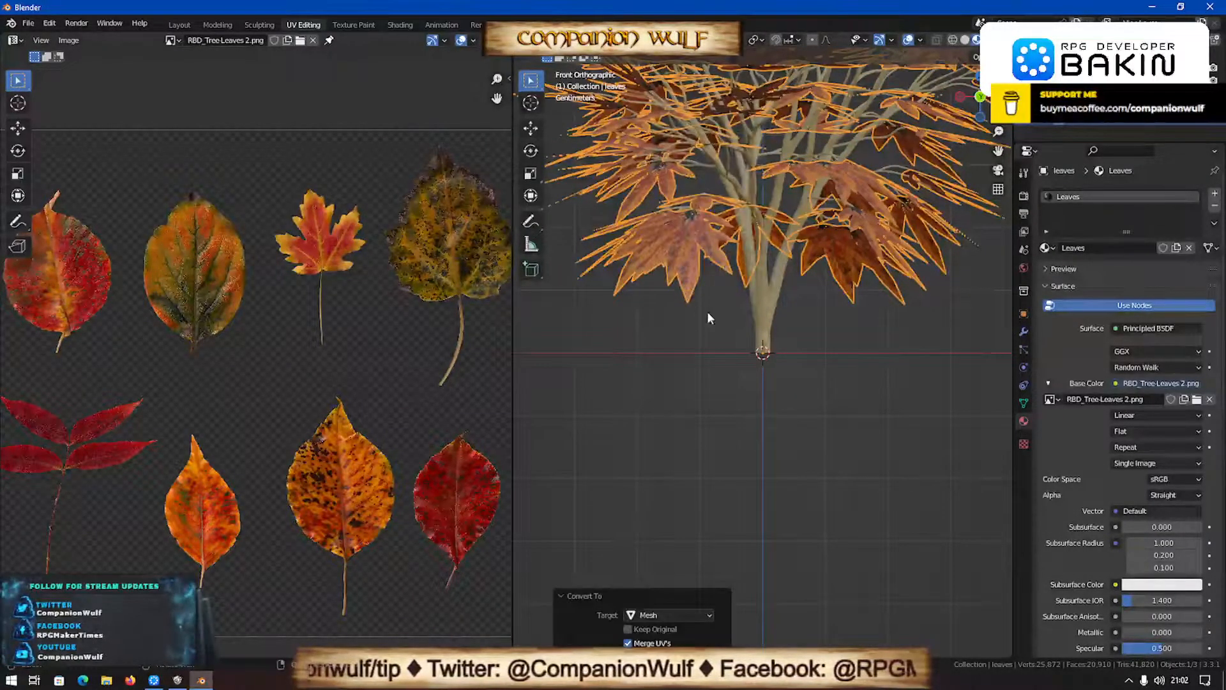
click(760, 297)
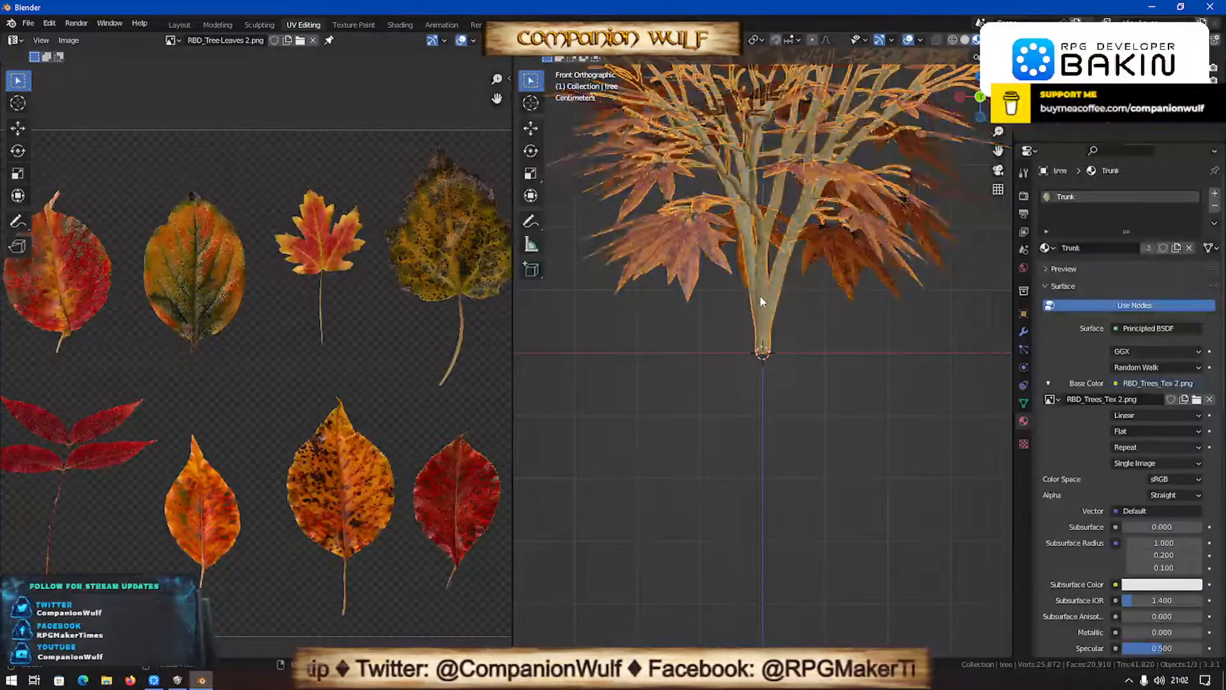
- Try unwrapping the whole tree mesh with Smart UV Project at a 66° angle limit, and inspect the bark on the trunk
key(Tab)
key(a)
key(u)
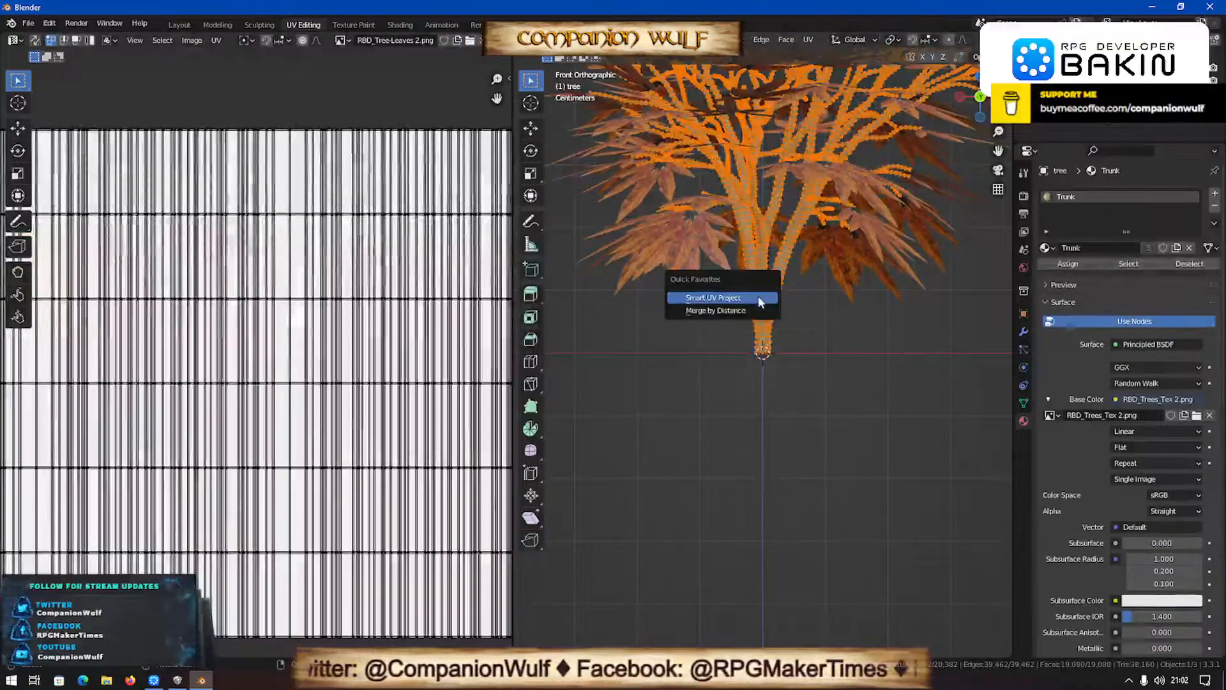
click(755, 296)
click(788, 400)
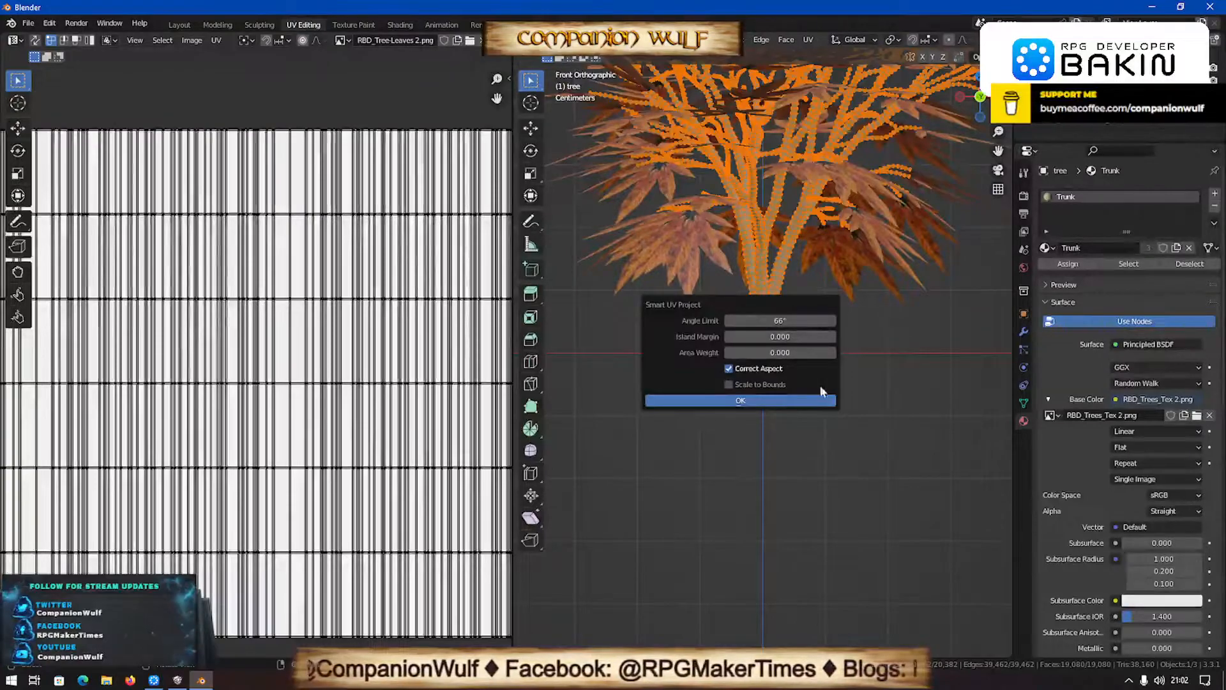
key(Tab)
scroll(799, 398, up, 8)
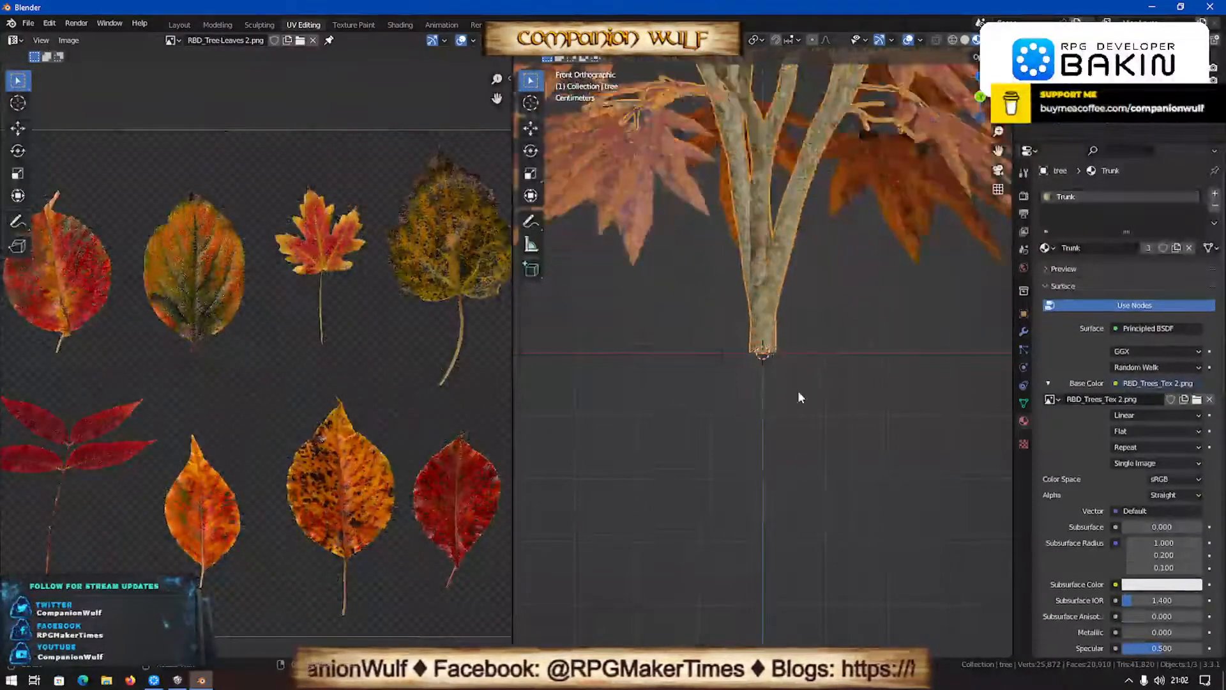
middle_drag(726, 298, 769, 314)
- Try projecting the whole tree mesh's UVs from the front view with Project from View, also fitted to bounds, and inspect the bark
key(Tab)
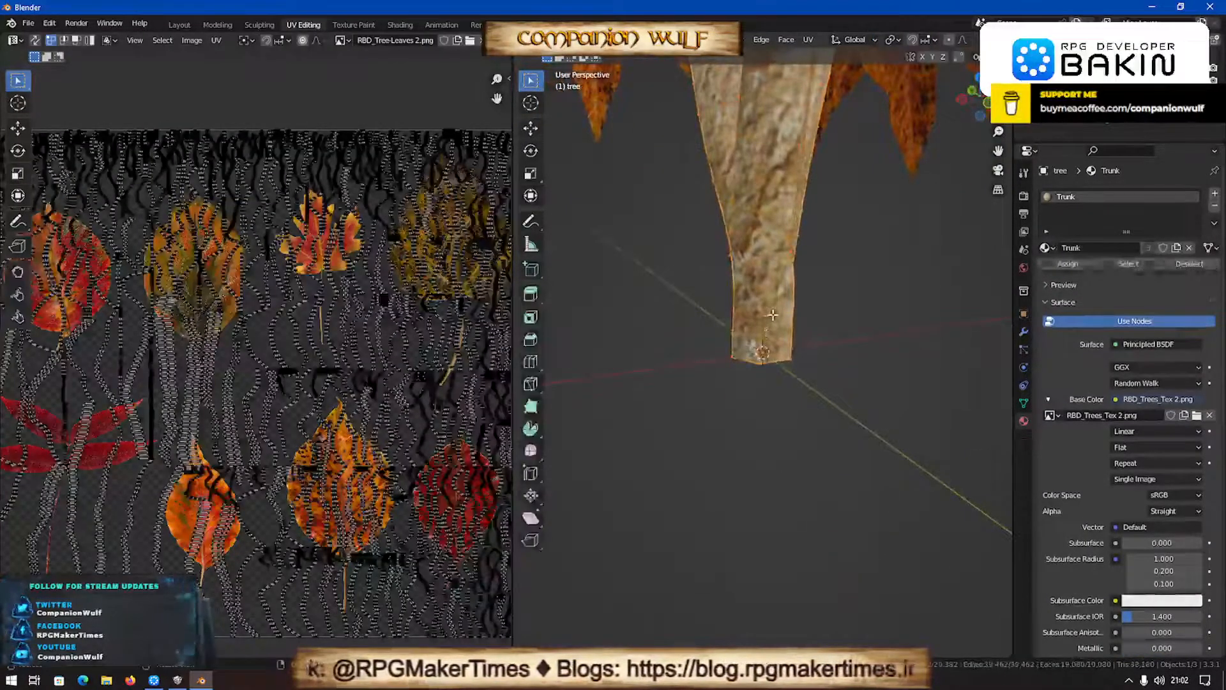
key(KP_1)
scroll(772, 363, down, 6)
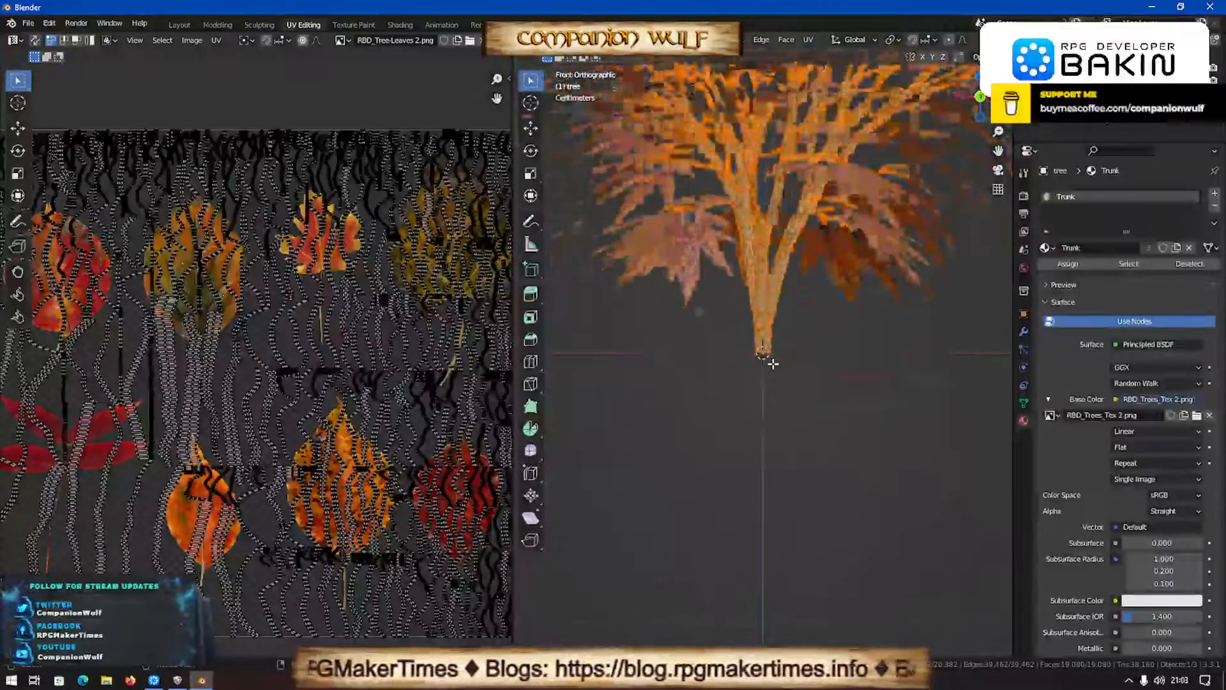
key(a)
key(u)
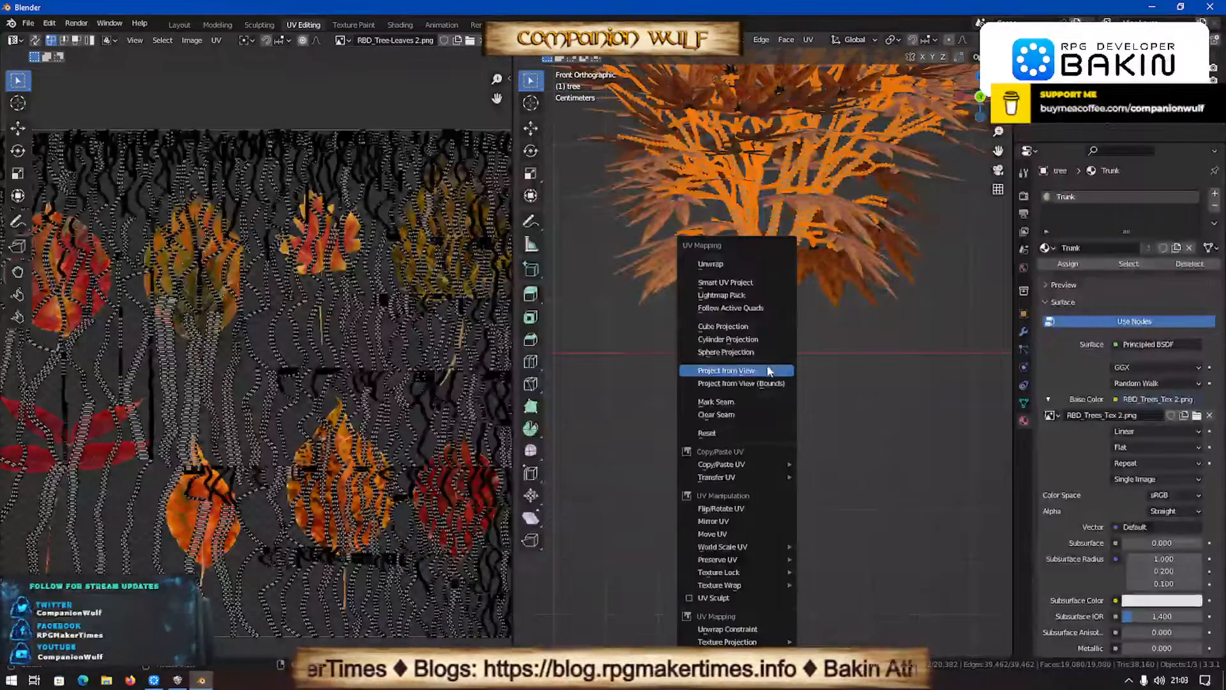
click(766, 370)
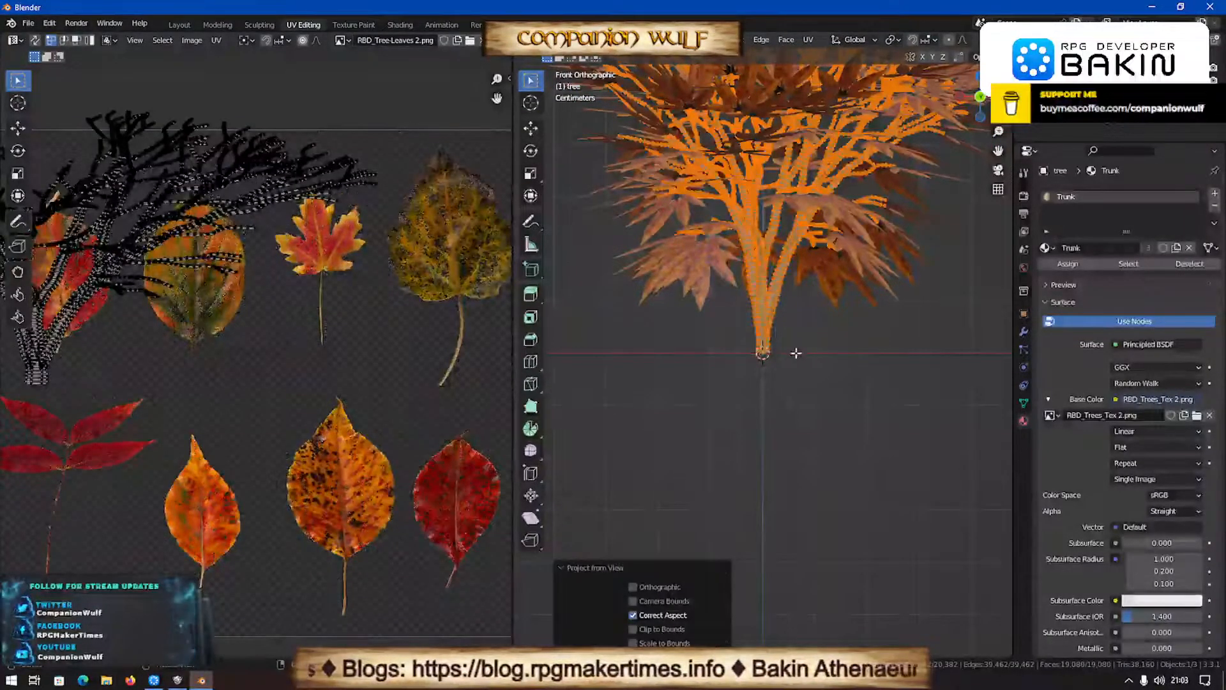
key(u)
click(782, 367)
key(Tab)
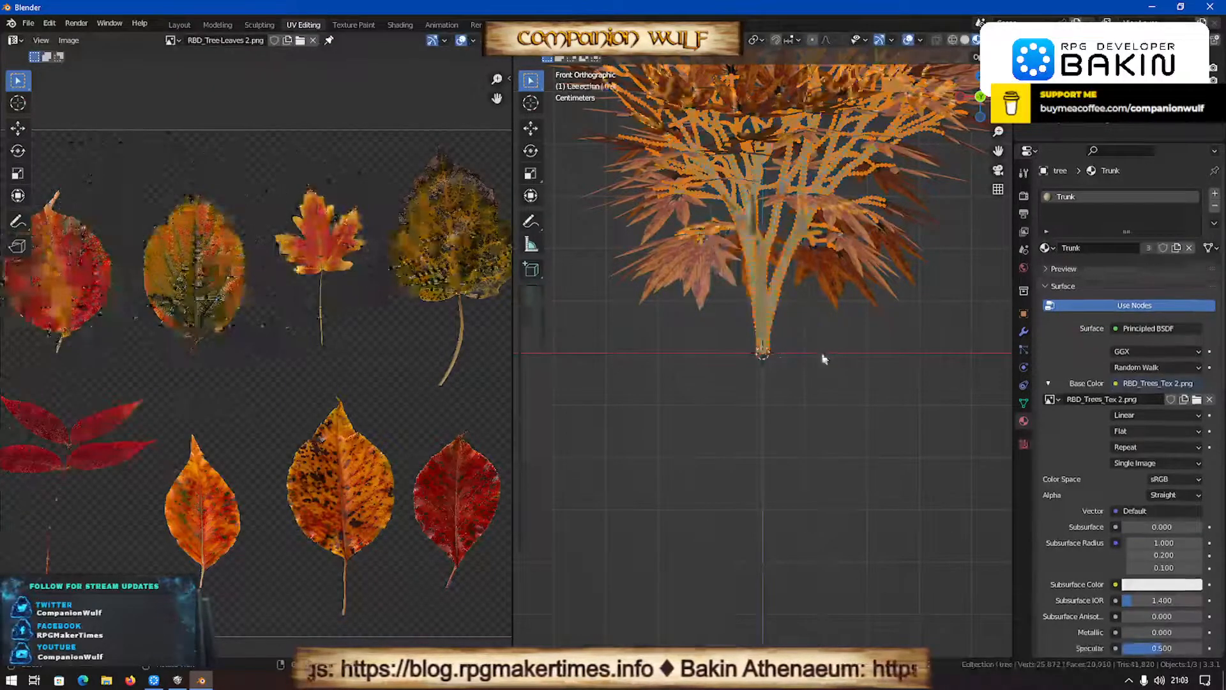
scroll(821, 351, up, 5)
middle_drag(671, 360, 798, 445)
scroll(722, 320, down, 8)
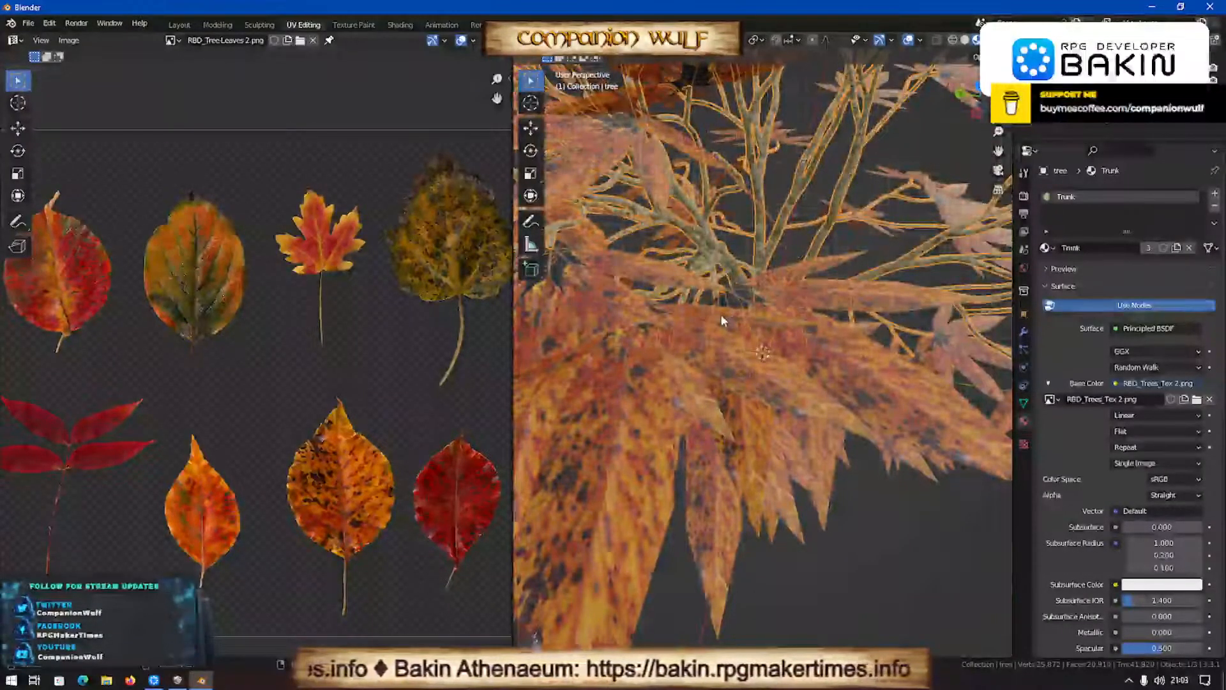
- Undo the view projections and the Smart UV Project unwrap on the tree mesh, and return to Object Mode
key(KP_1)
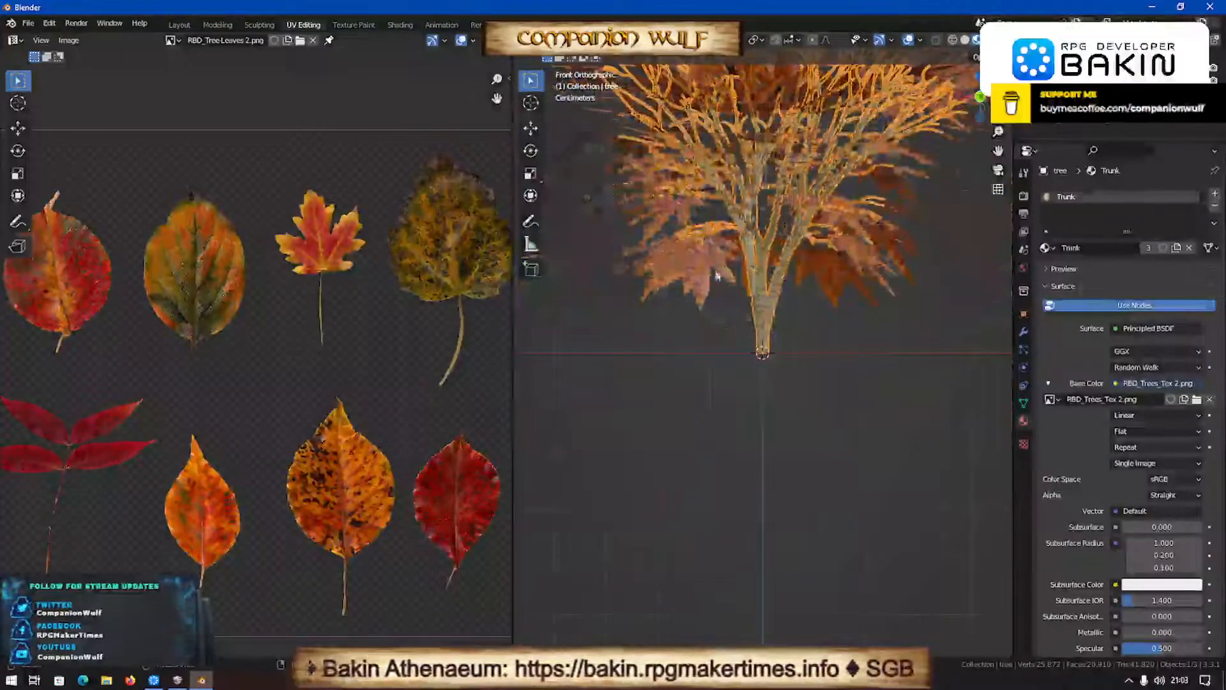
key(Tab)
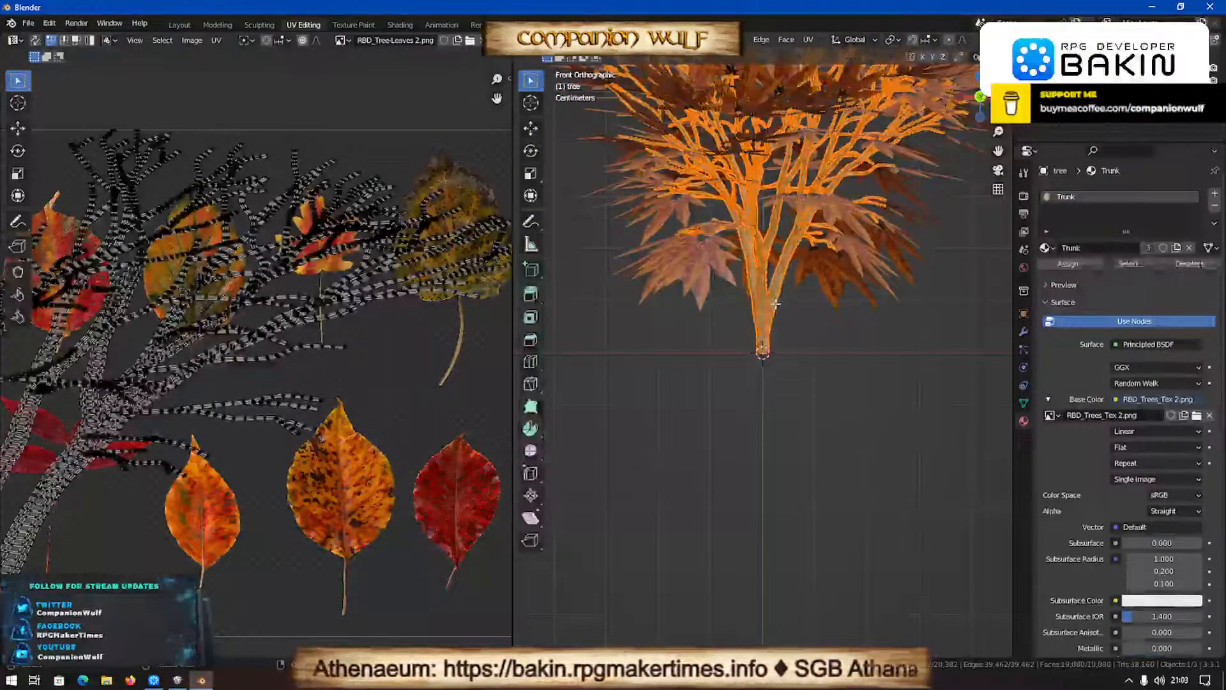
key(Tab)
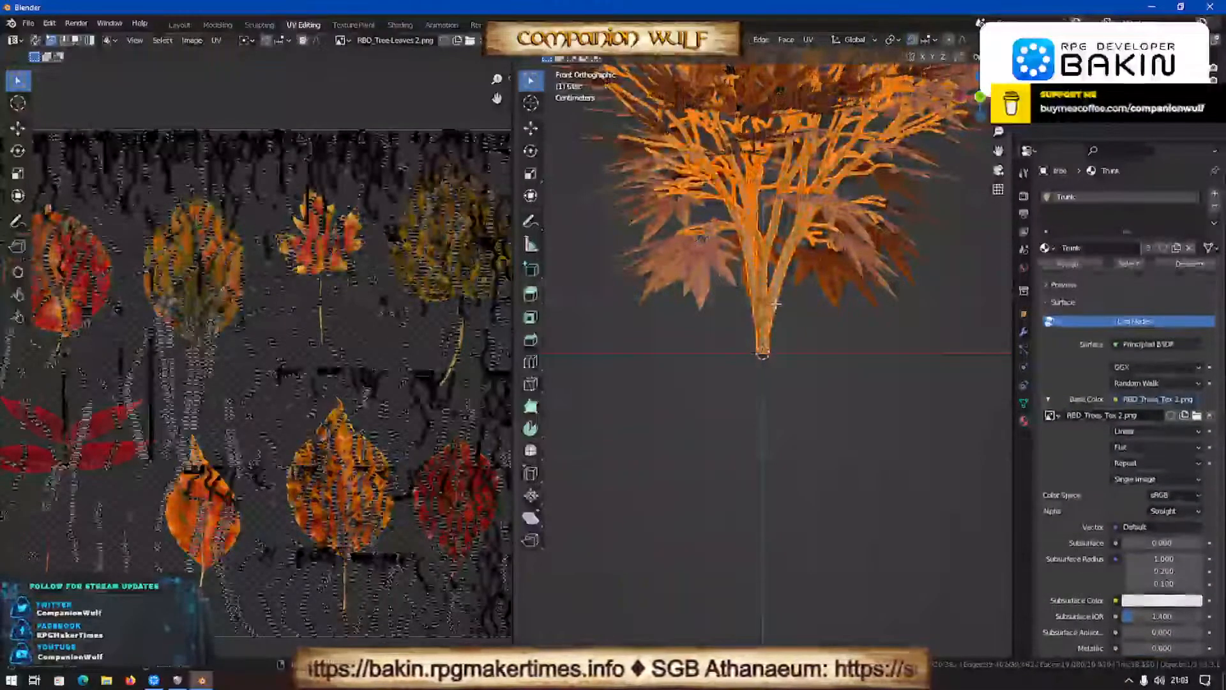
key(Tab)
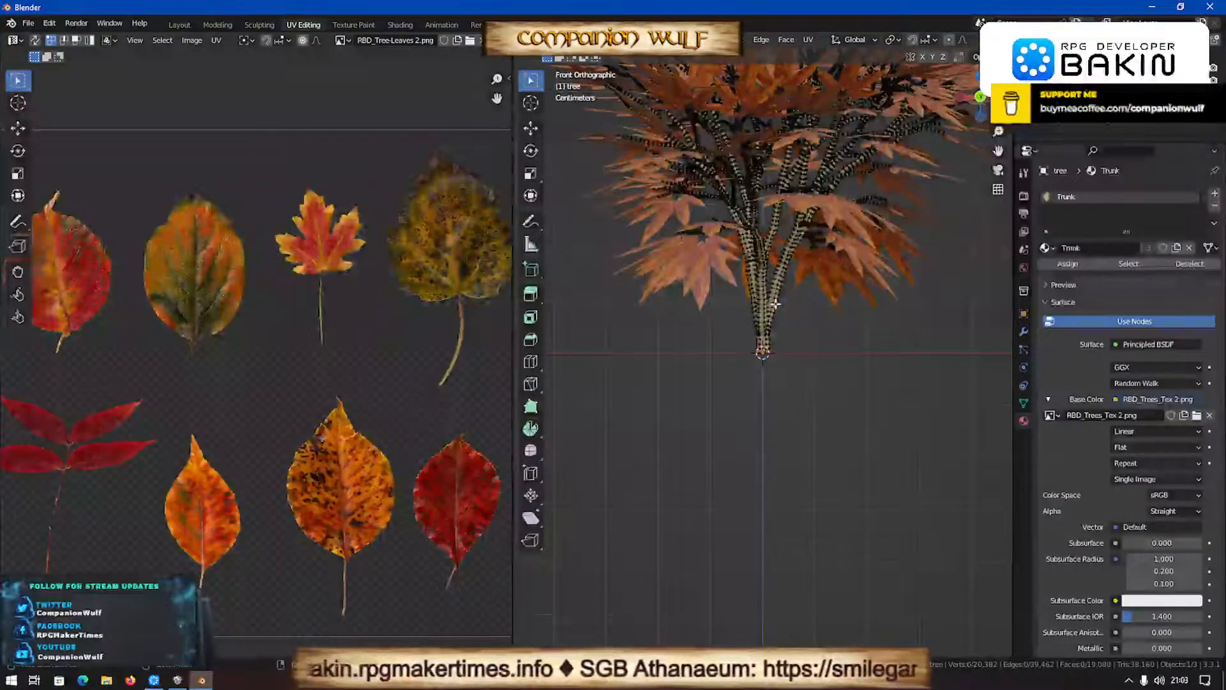
key(a)
key(Tab)
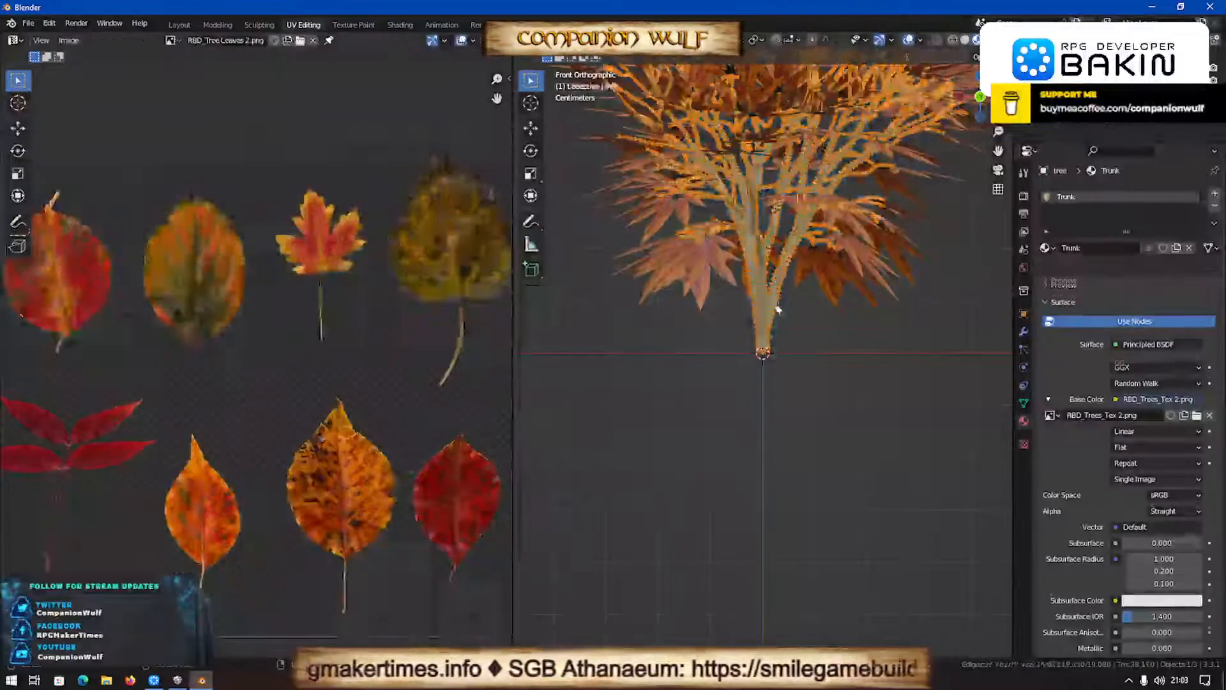
scroll(776, 313, up, 6)
scroll(777, 318, down, 8)
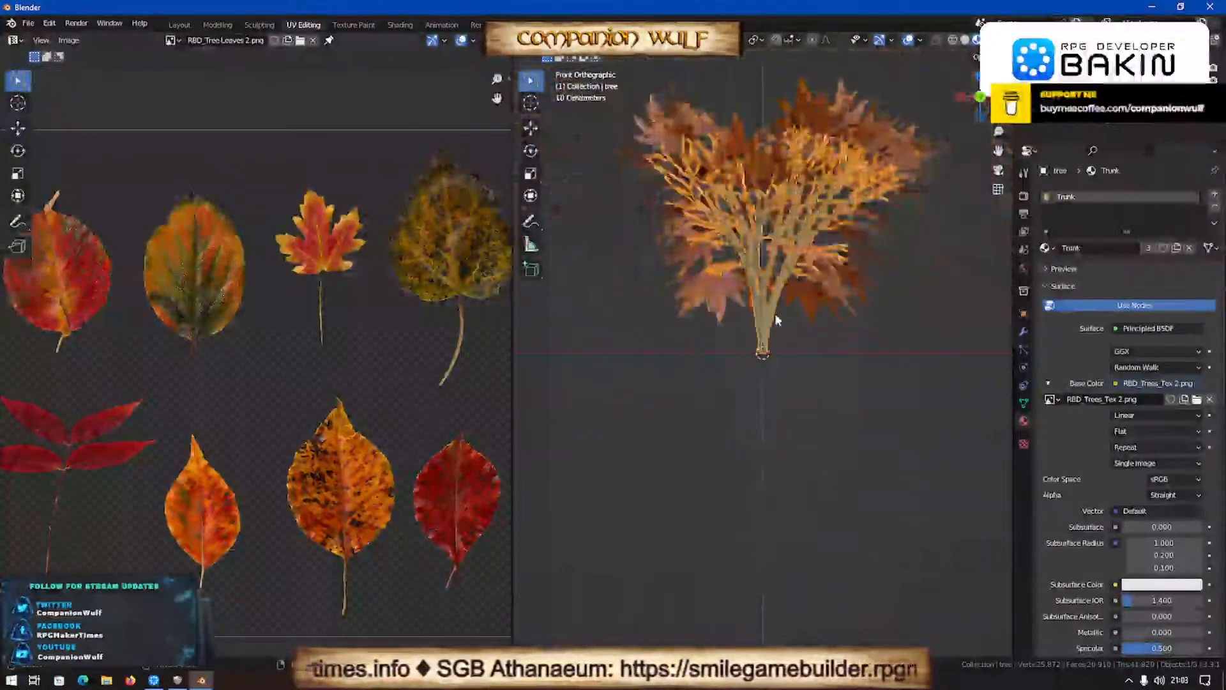
- Add the leaves object to the tree selection and purge all unused local and linked data-blocks
click(733, 327)
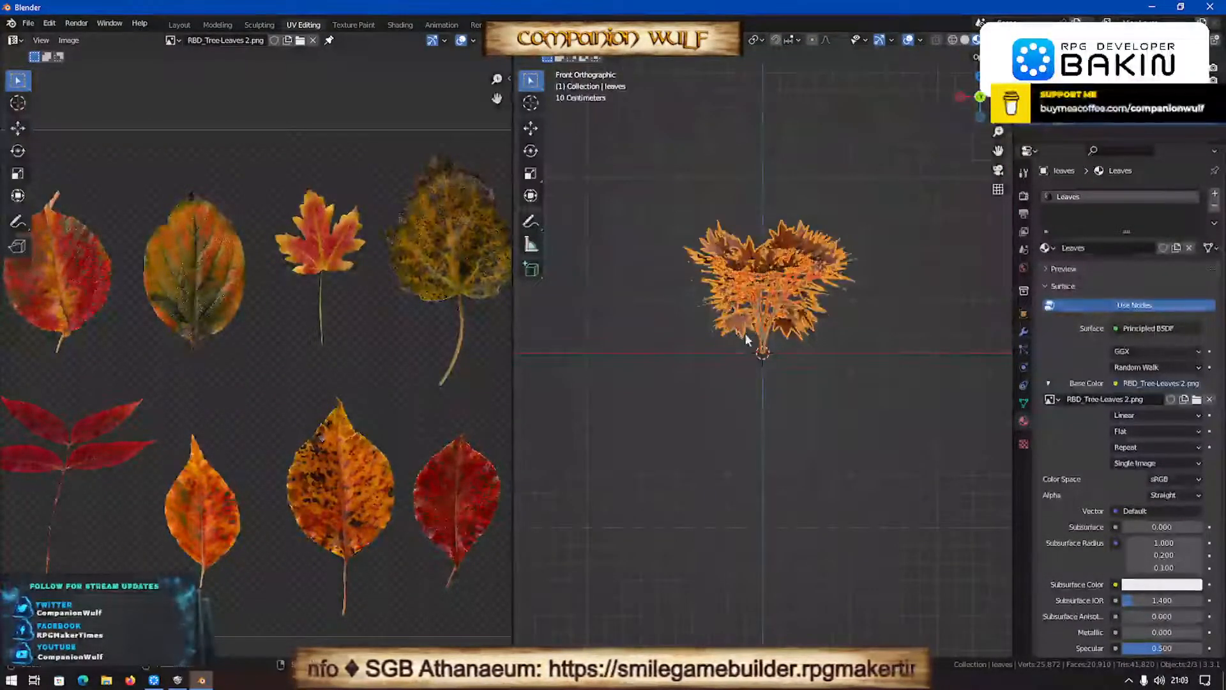
key(q)
click(734, 351)
click(735, 351)
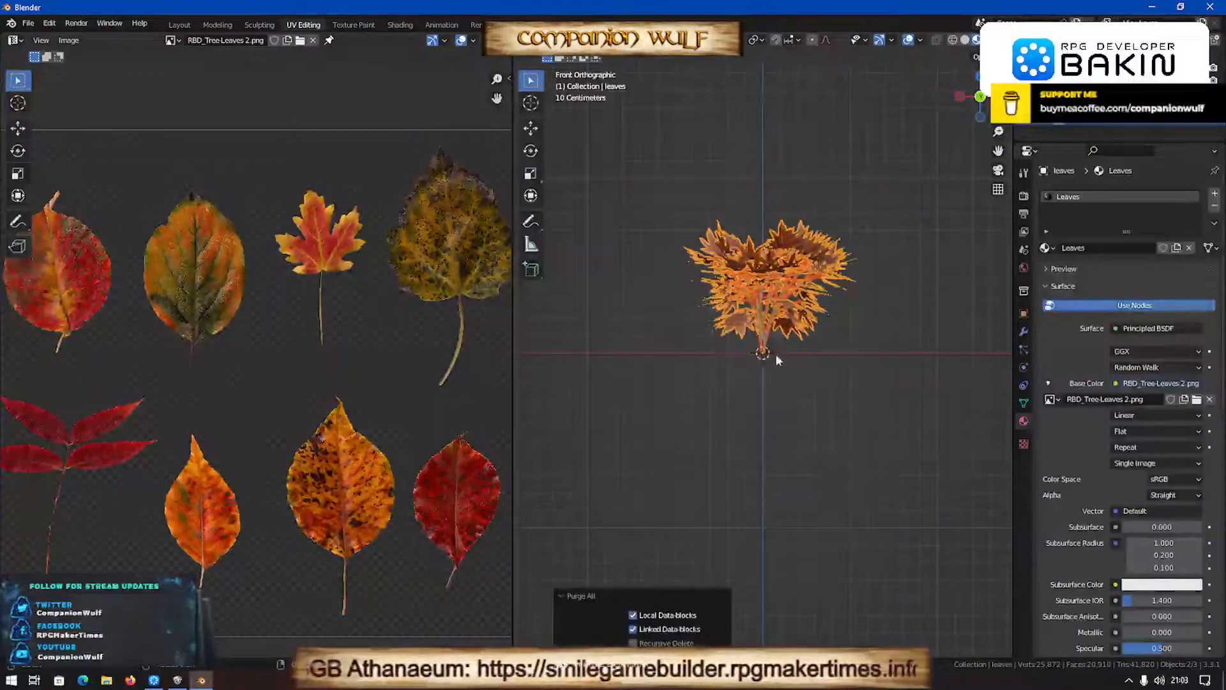
- Merge all vertices of the tree and leaves meshes by distance, using a merge distance of 0.0001 m
key(Tab)
key(a)
key(q)
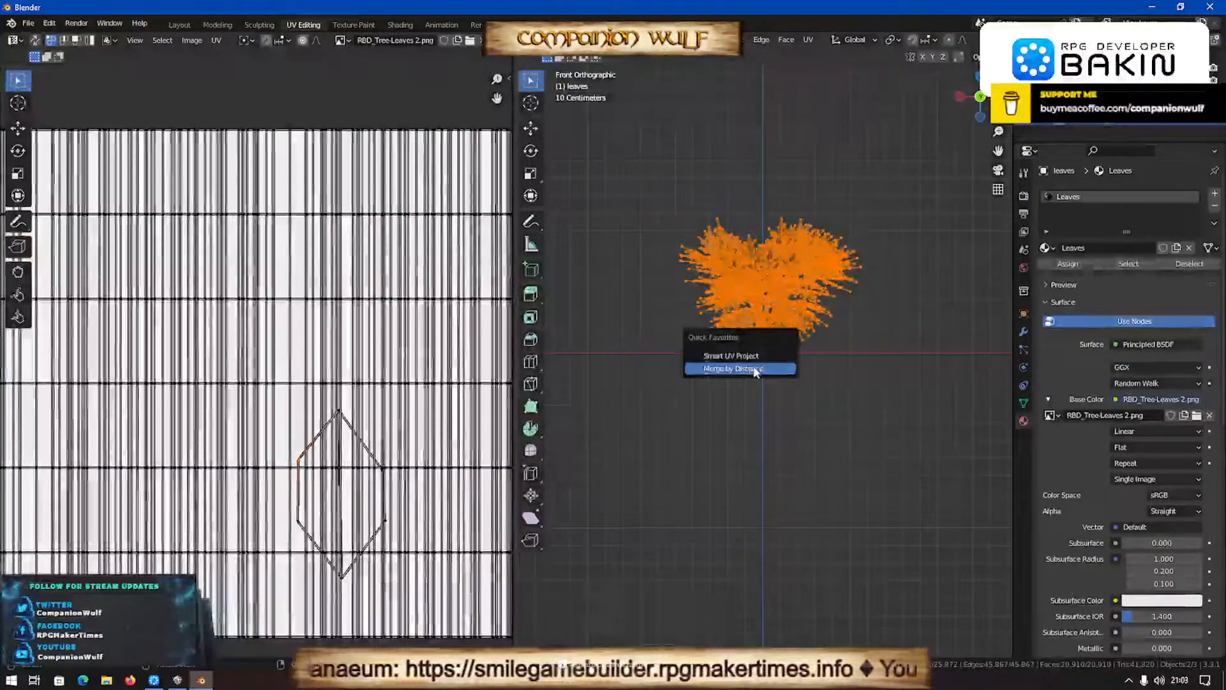
click(747, 368)
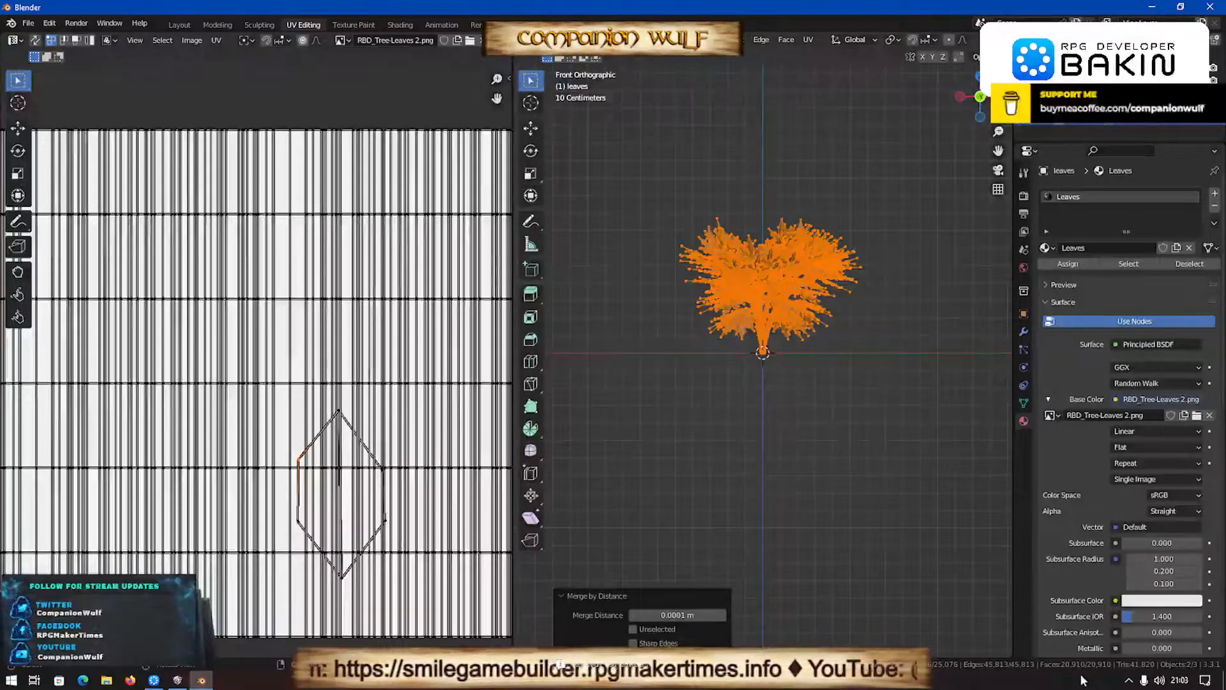
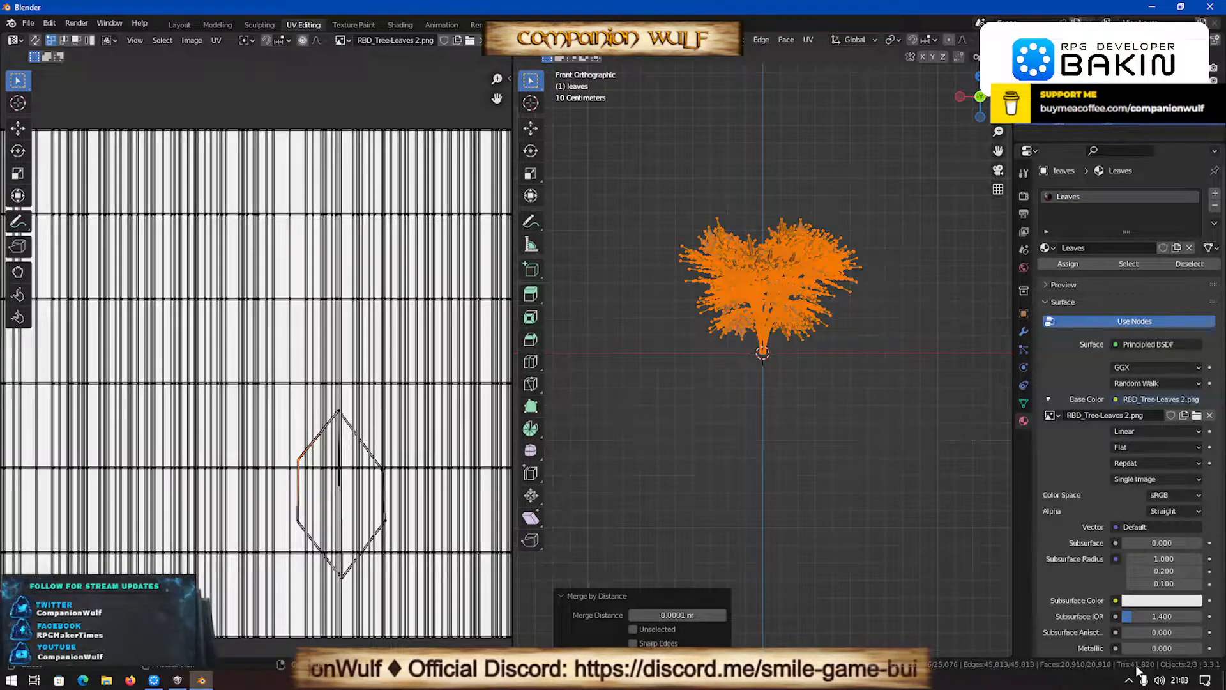
- Return to Object Mode and select the tree and leaves objects in turn, ending with only the tree selected
scroll(812, 424, up, 5)
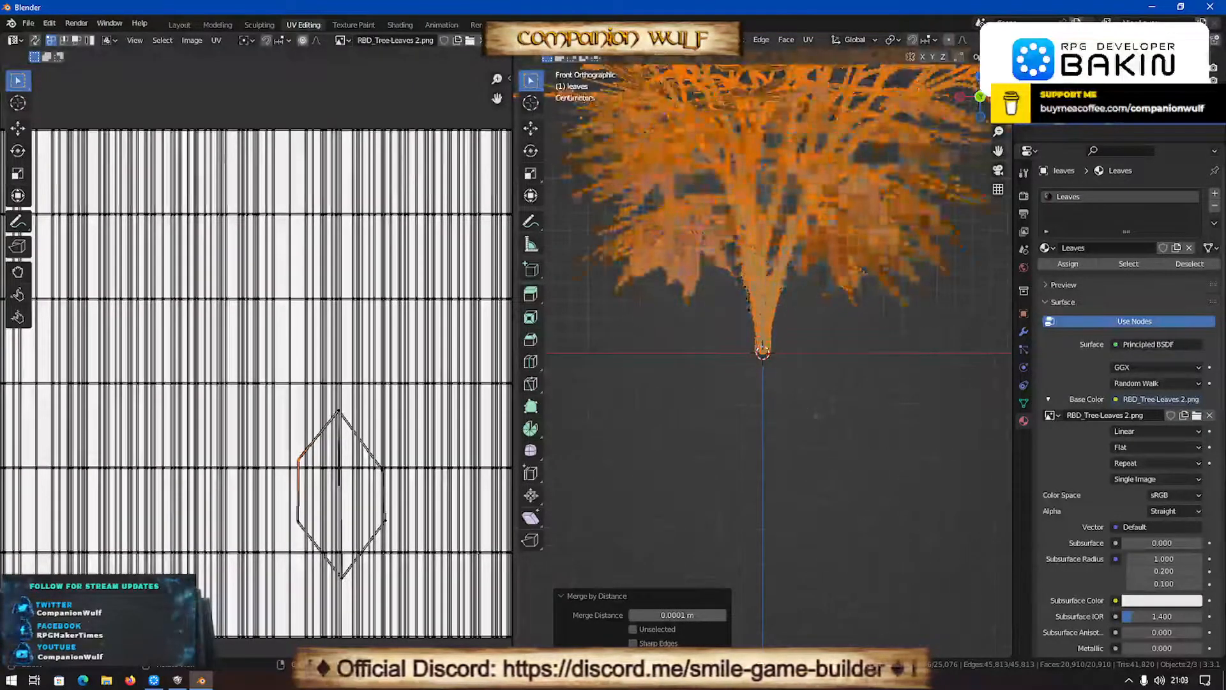
key(Tab)
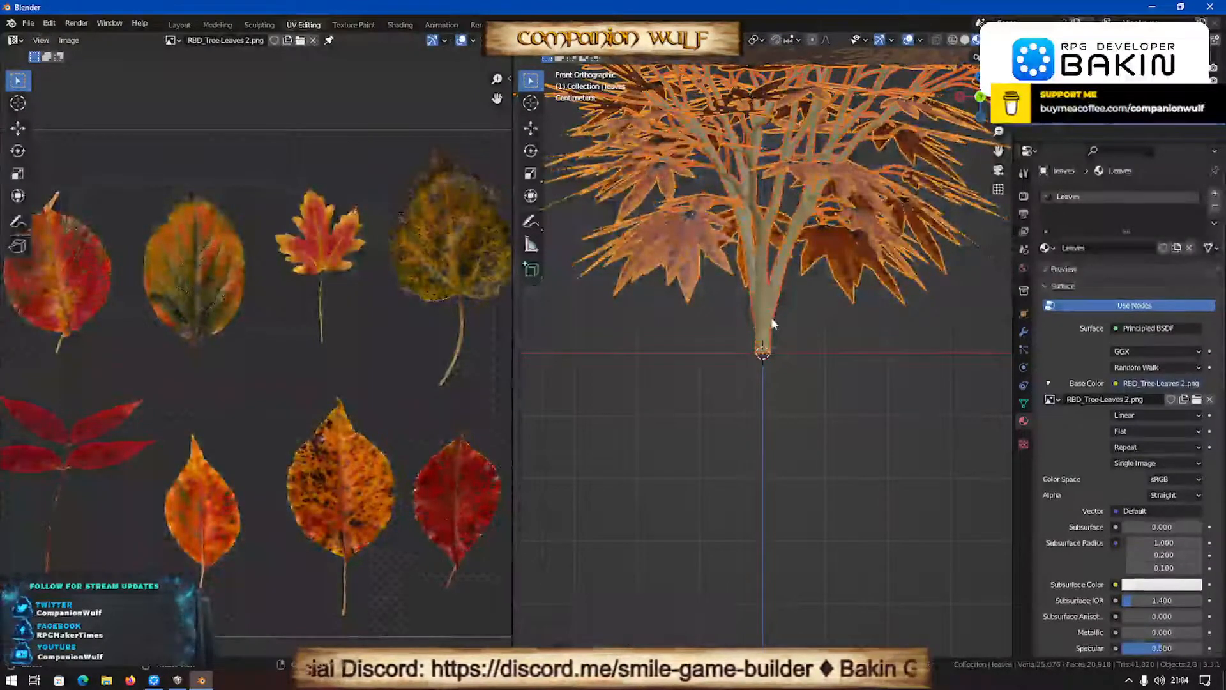
click(772, 321)
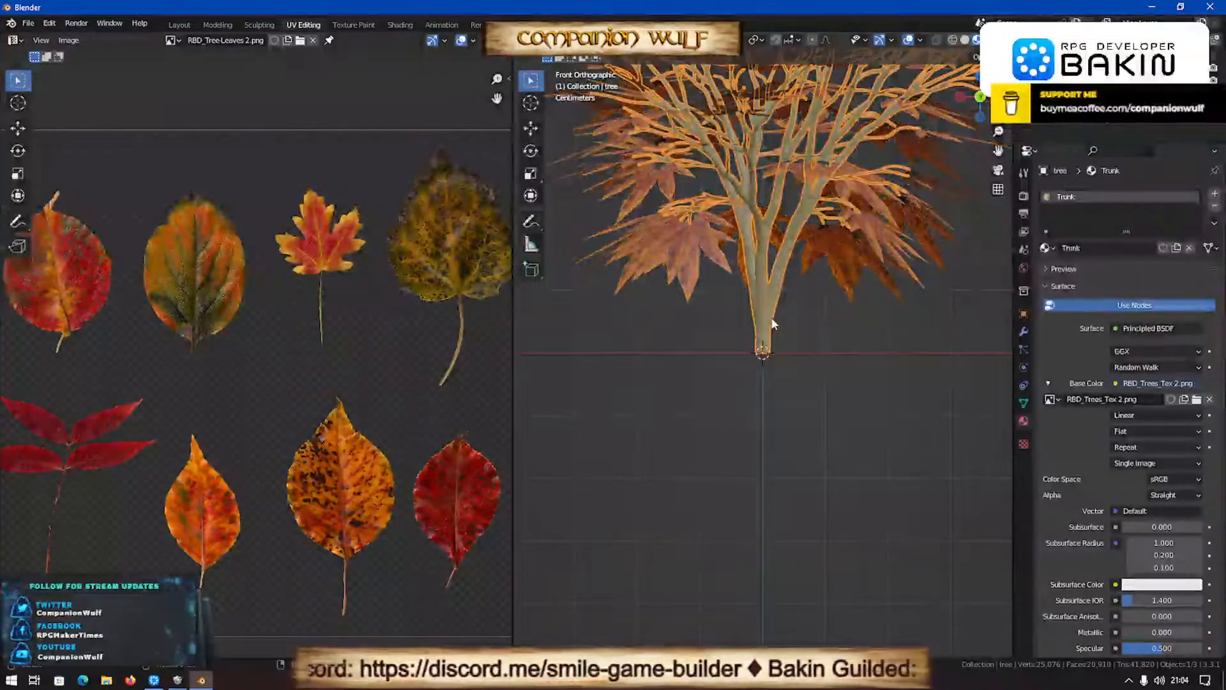
click(677, 273)
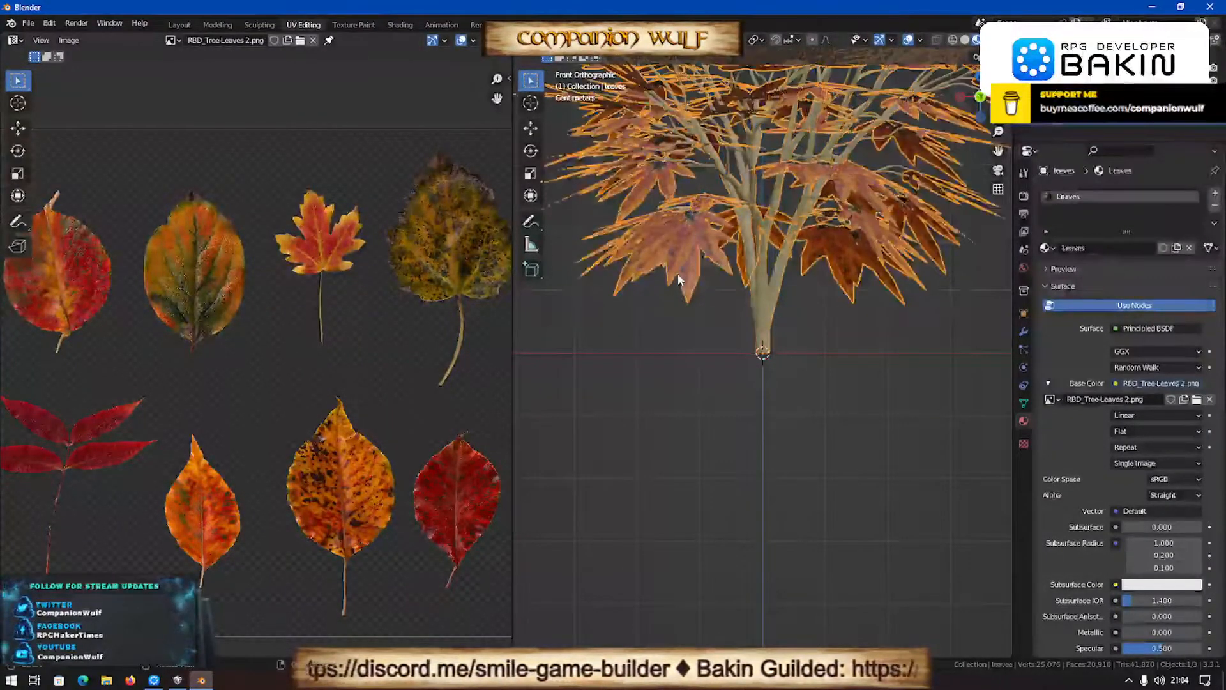
click(766, 327)
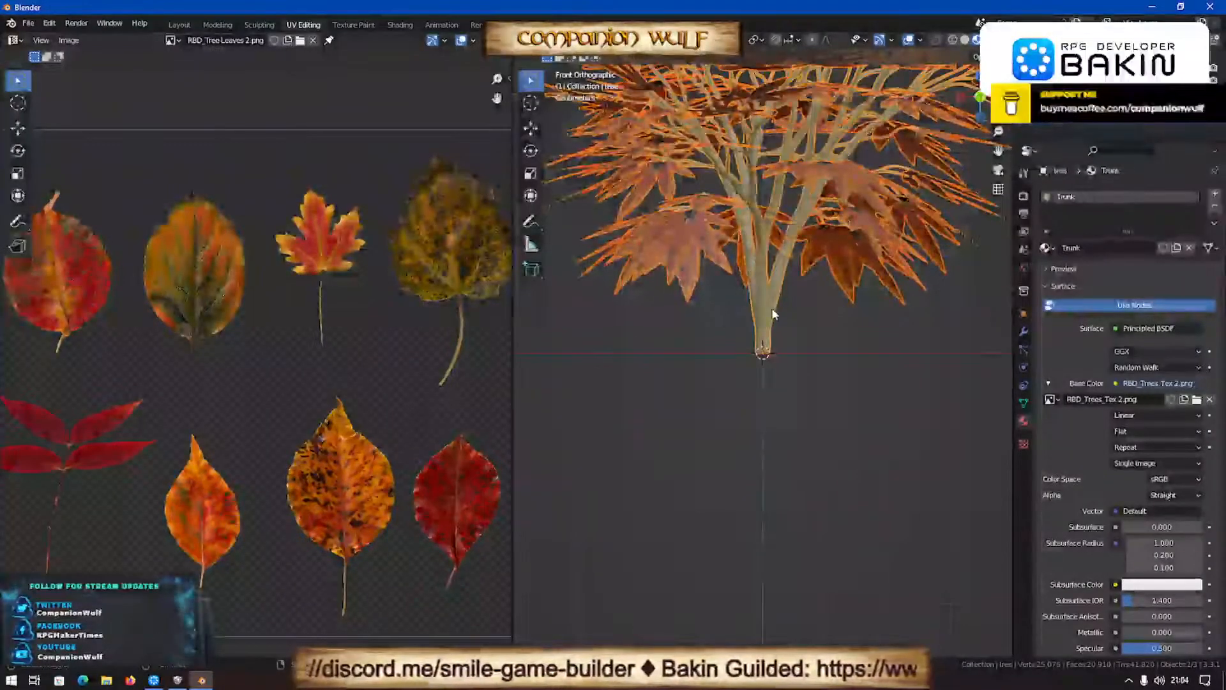
click(696, 250)
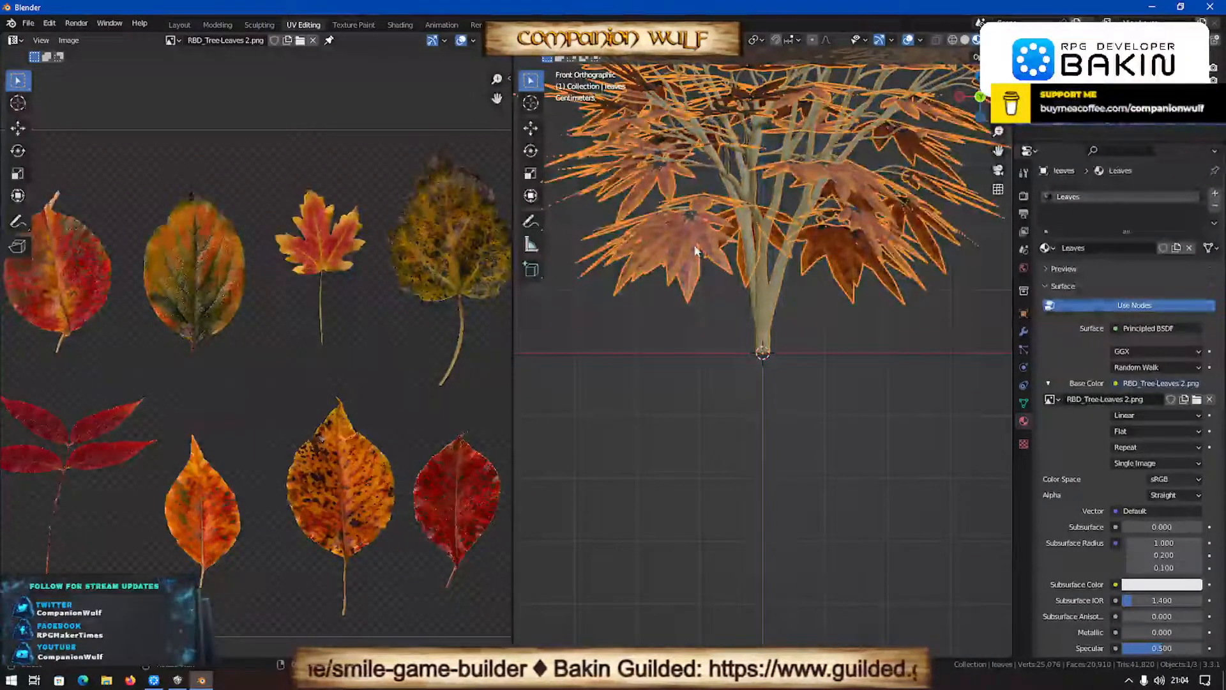
click(757, 304)
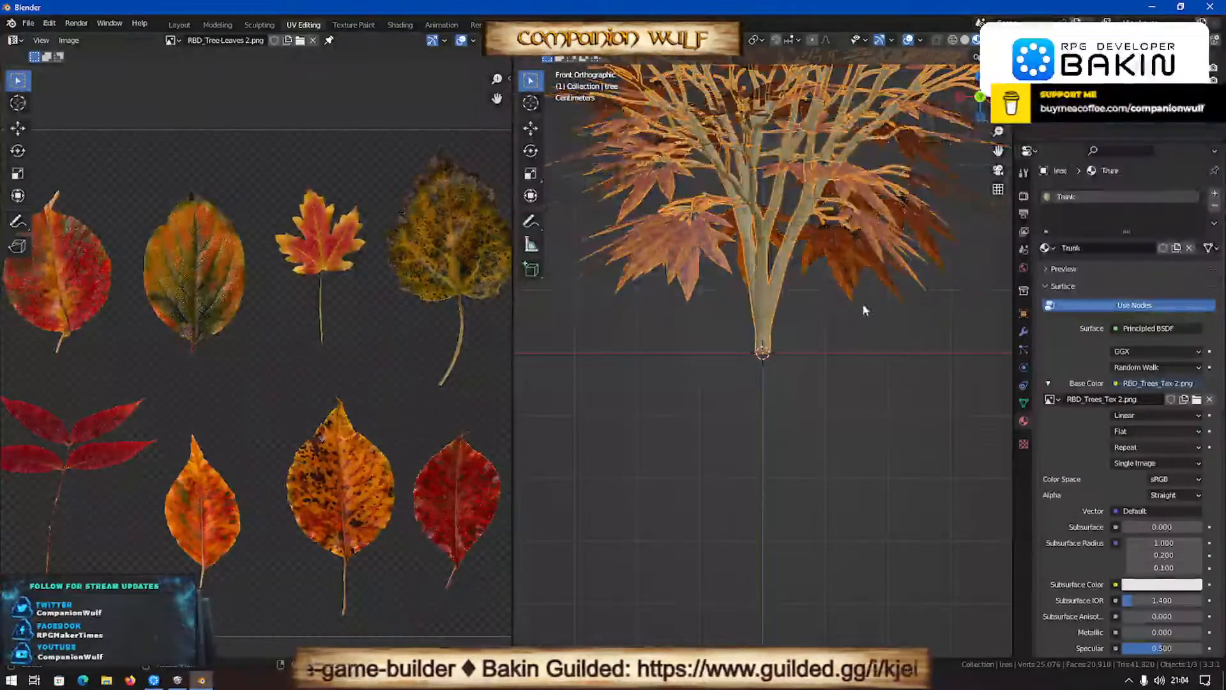
- Add a Decimate modifier in Collapse mode to the tree object and set its ratio to 0.5
click(1023, 331)
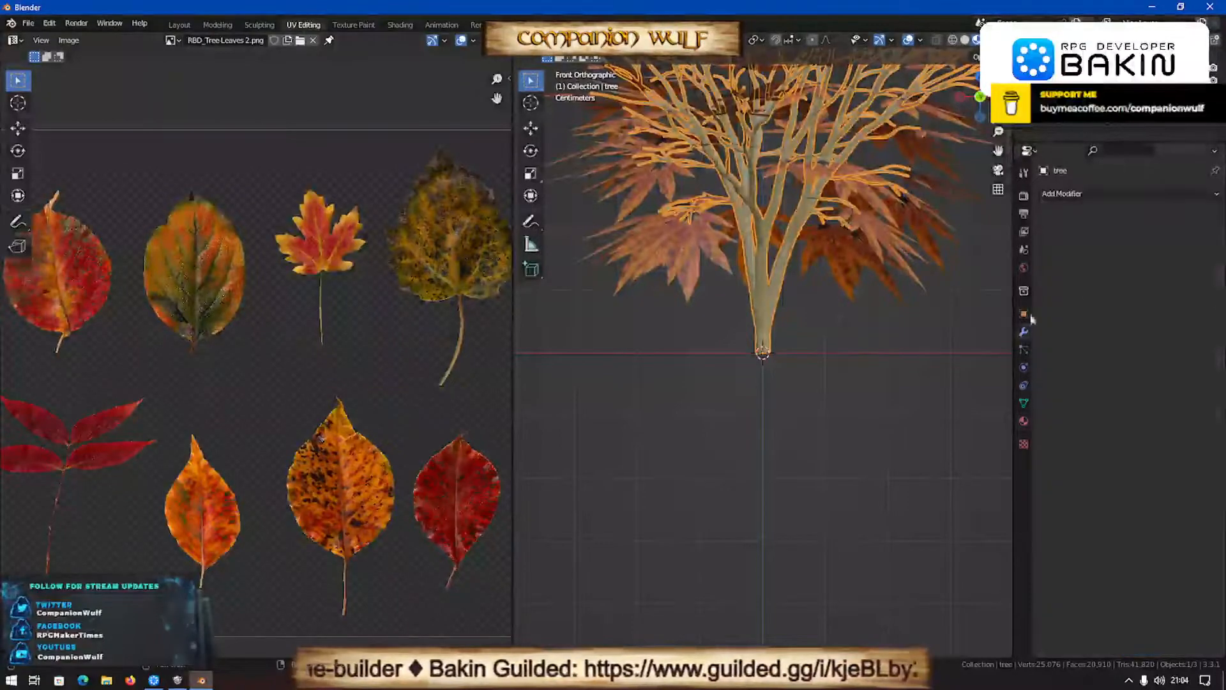
click(1082, 194)
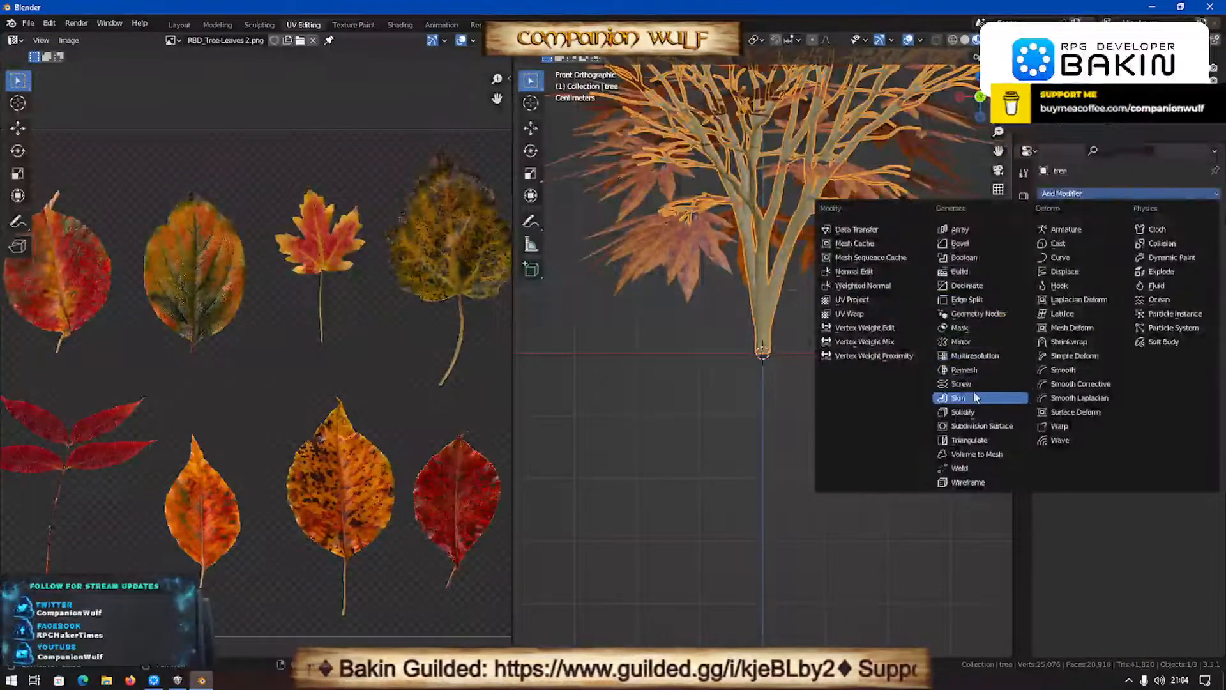
click(971, 285)
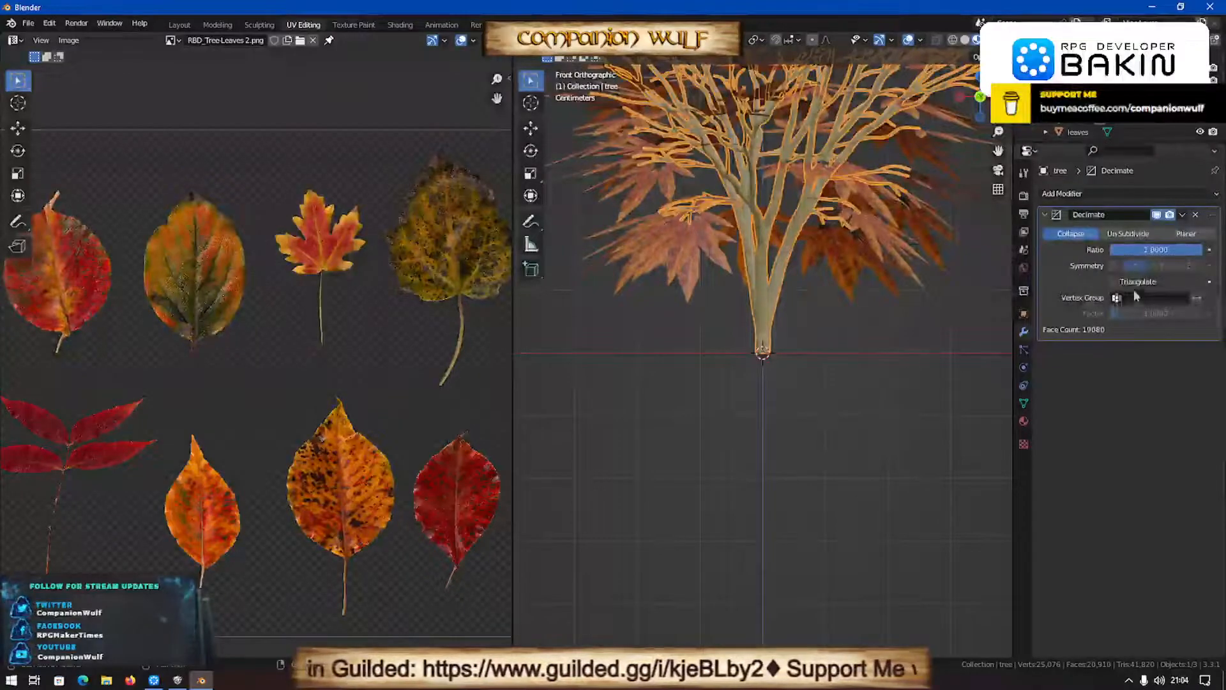
drag(1156, 250, 1123, 249)
drag(1112, 249, 1154, 248)
click(1154, 248)
text(0.5)
key(Return)
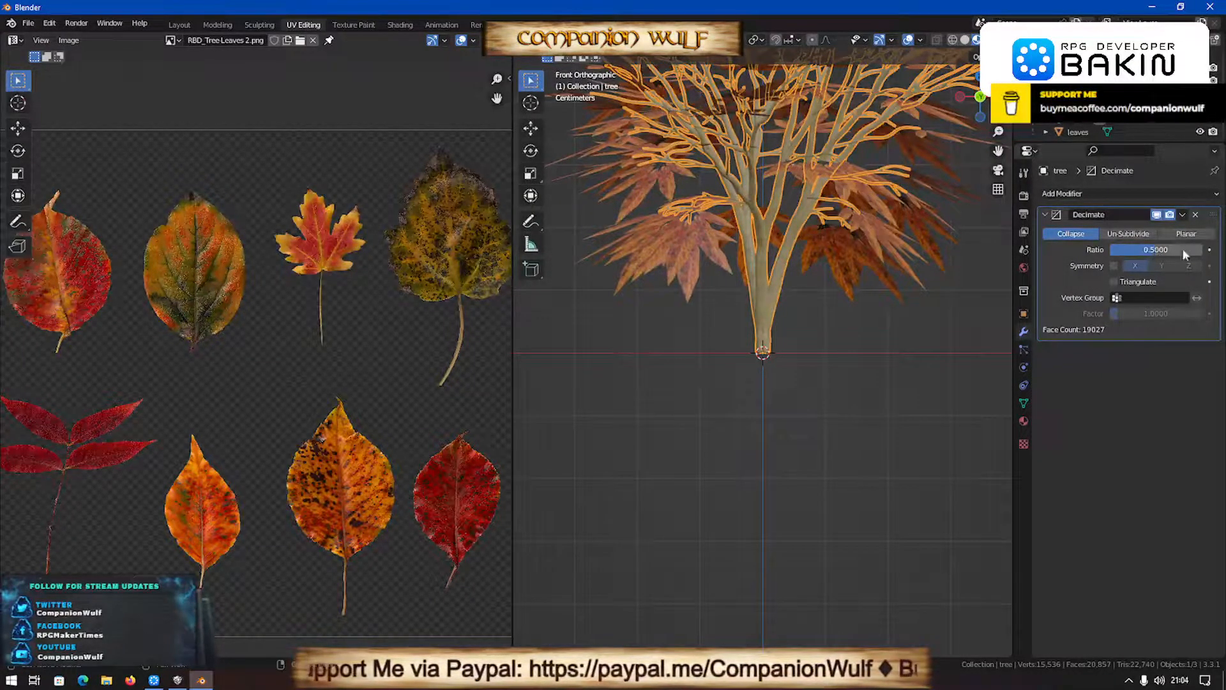
- Apply the Decimate modifier to the tree object, leaving its render visibility enabled
click(1169, 214)
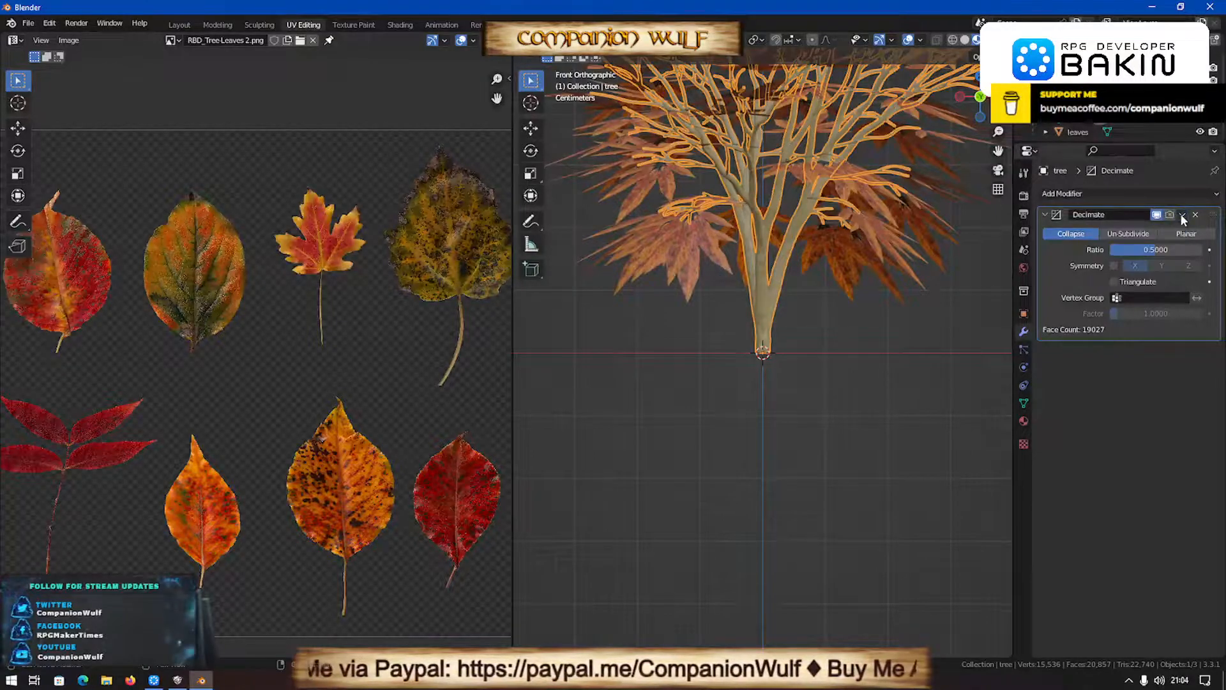
click(1170, 214)
click(1181, 216)
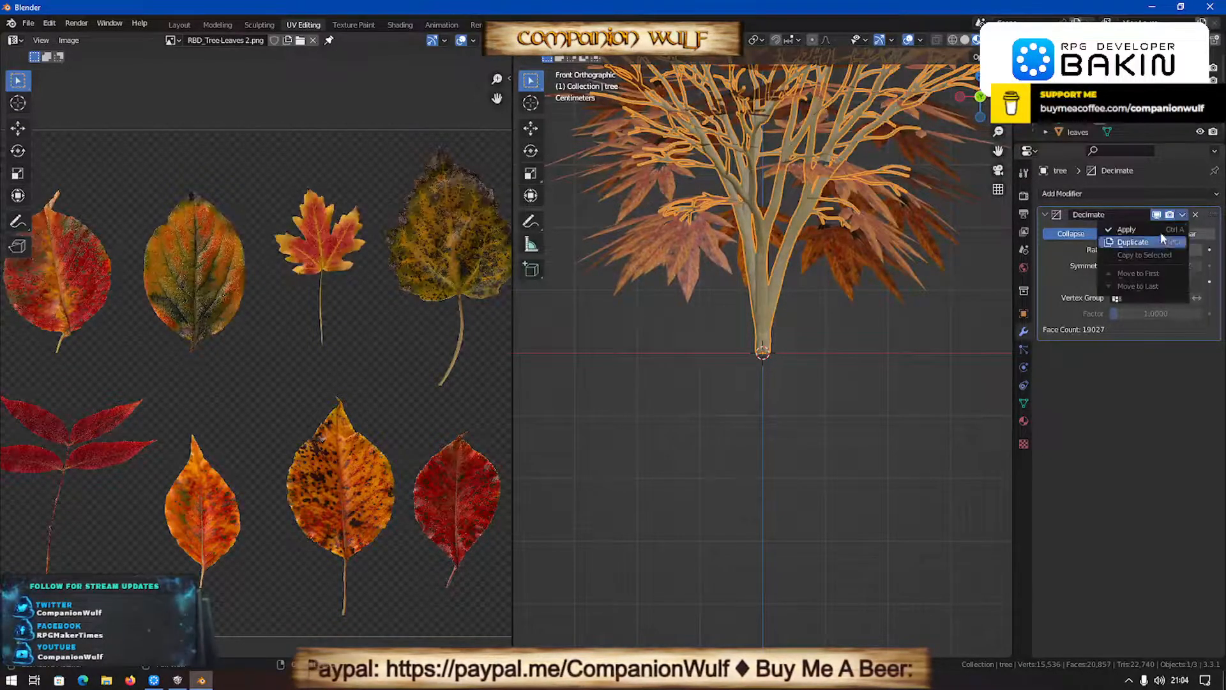
click(1127, 234)
- Add the leaves to the tree selection and start an FBX export using the RPG Bakin preset
shift+click(687, 259)
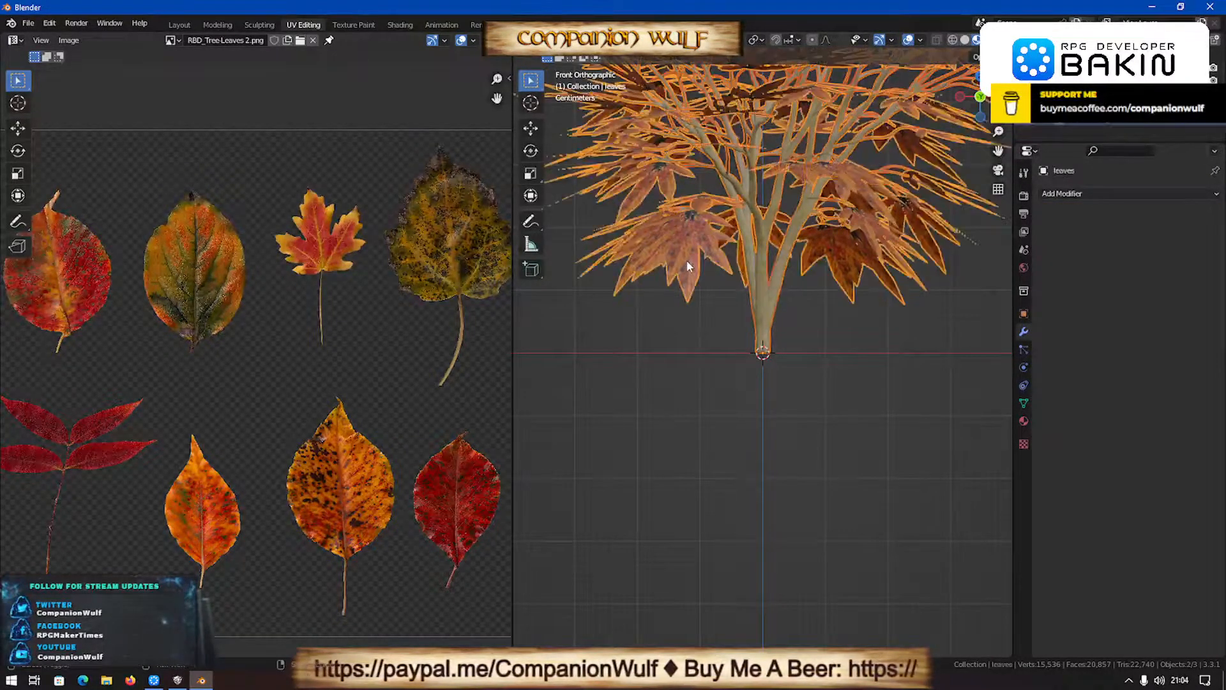
key(q)
key(Escape)
key(q)
click(645, 257)
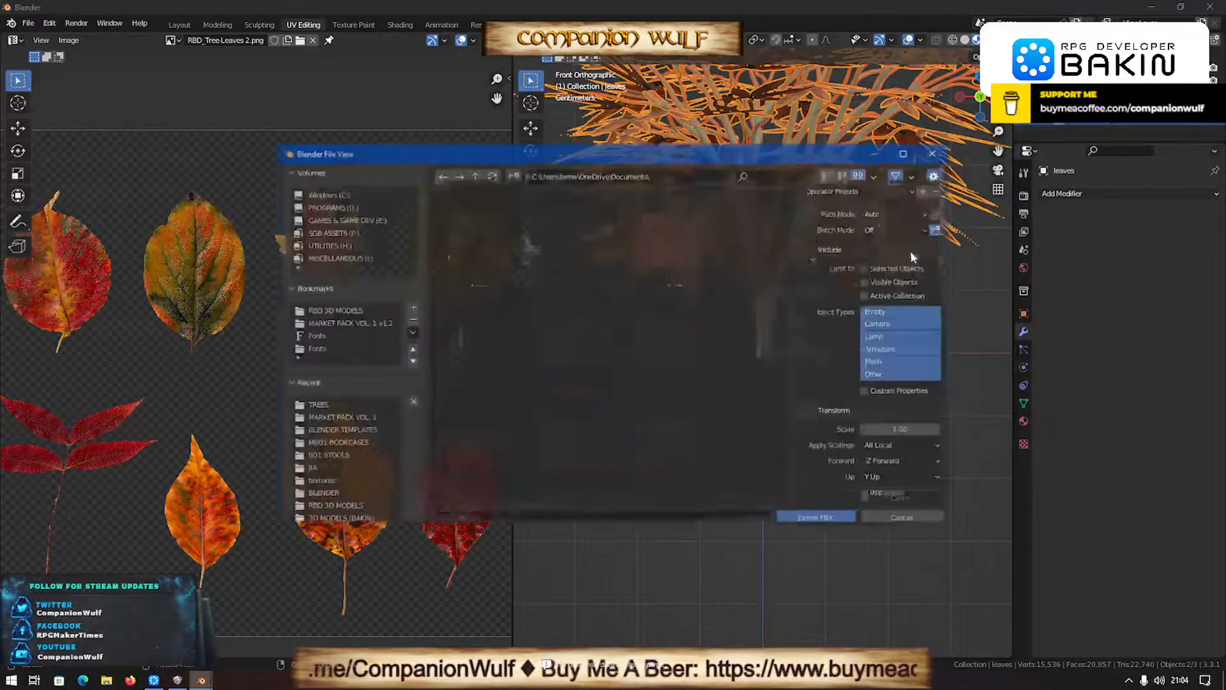
click(862, 200)
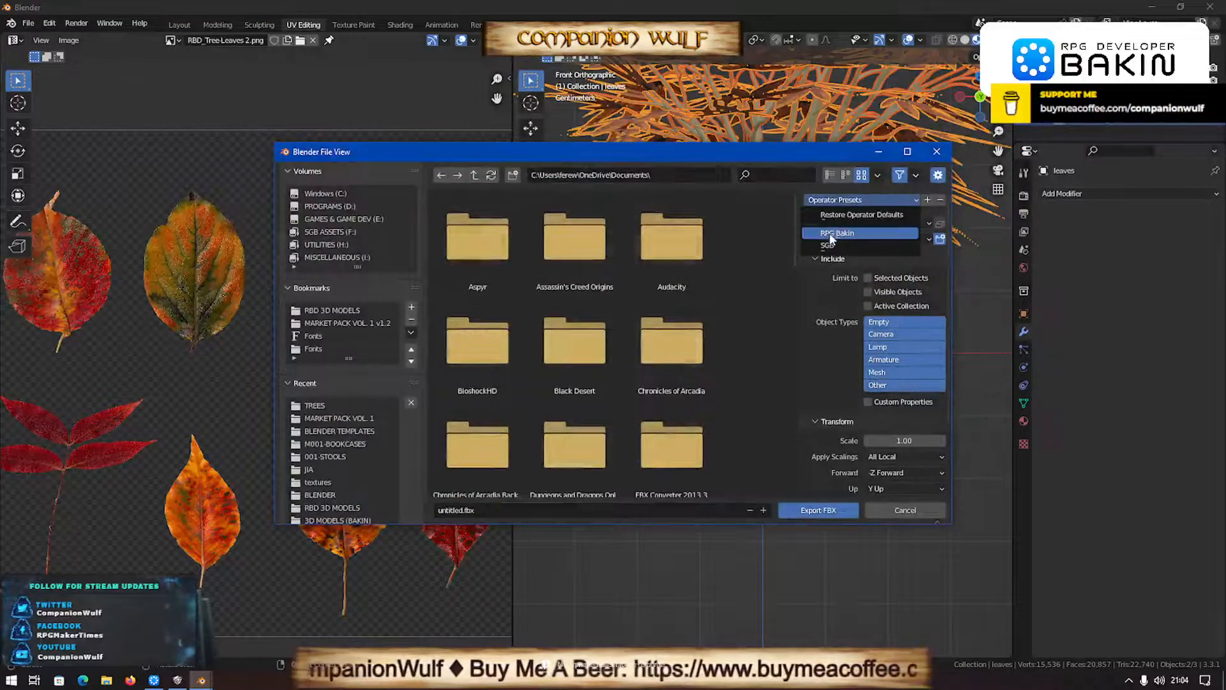
click(837, 233)
- Export the selected tree and leaves to the TREES folder as RBD_Tree-09.fbx
click(315, 406)
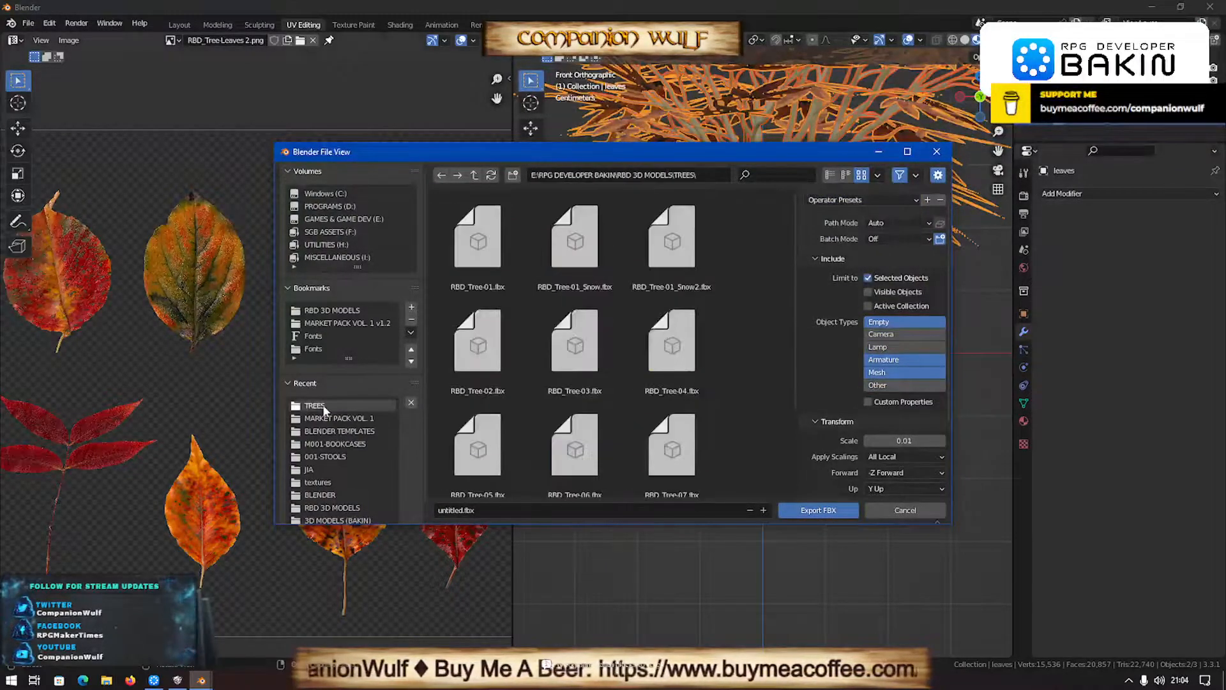
scroll(577, 454, down, 3)
click(576, 455)
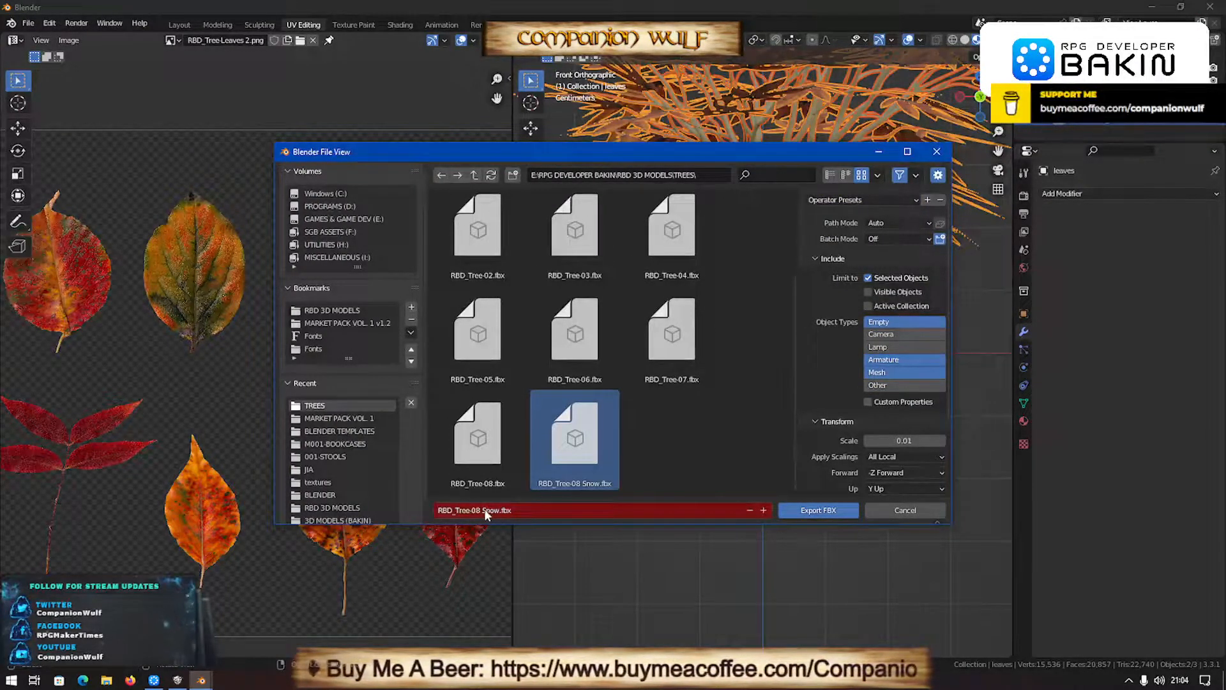
key(Delete)
key(Delete)
key(Delete)
key(Delete)
key(Delete)
key(Delete)
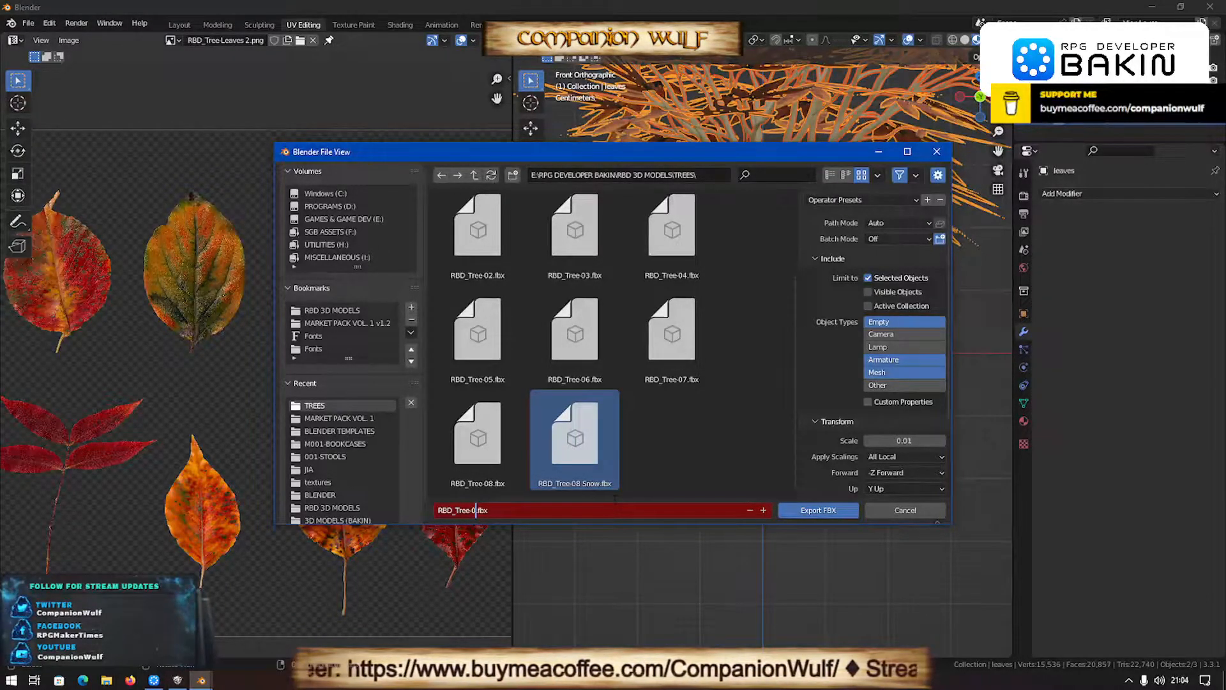
text(9)
key(Return)
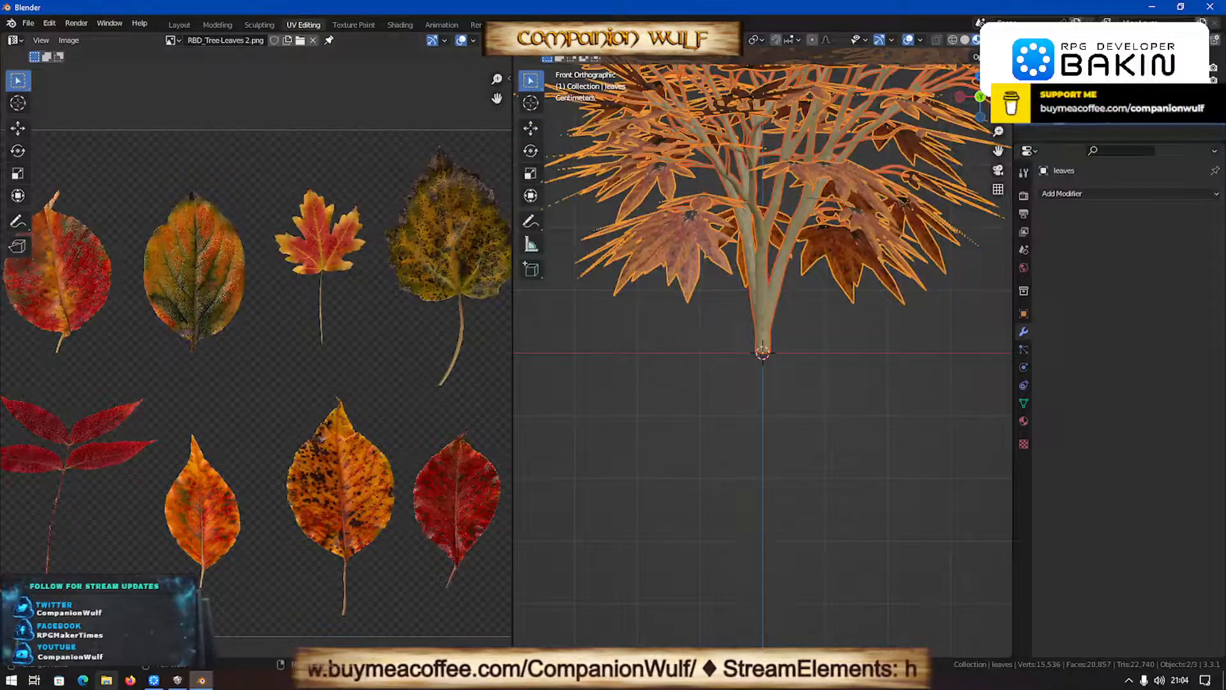
click(155, 681)
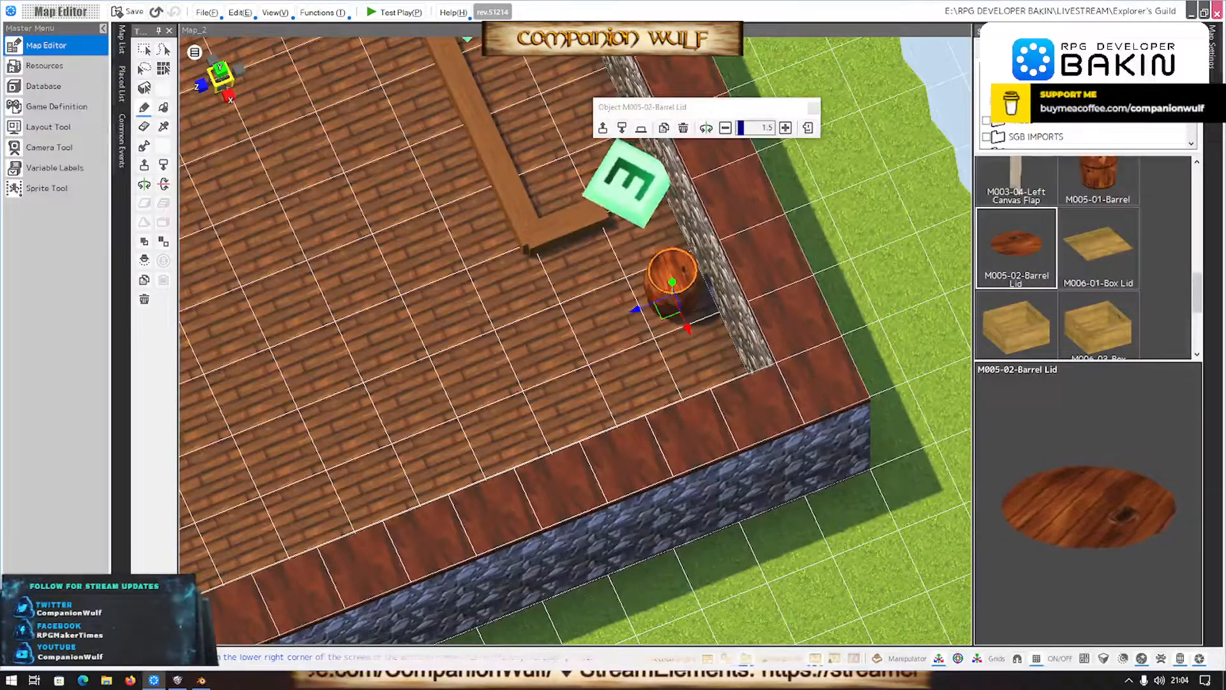
click(201, 681)
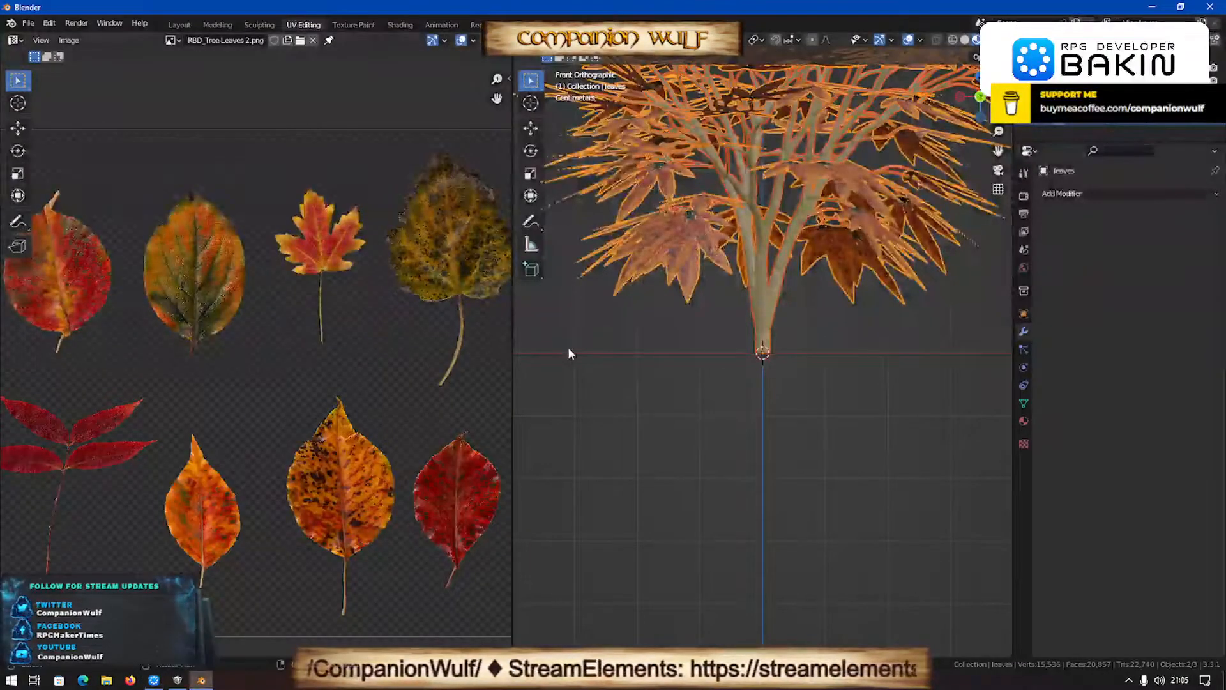
- Add a cylinder mesh at the world origin with 32 vertices, a 1 m radius and a 2 m depth
scroll(568, 346, down, 3)
key(shift+a)
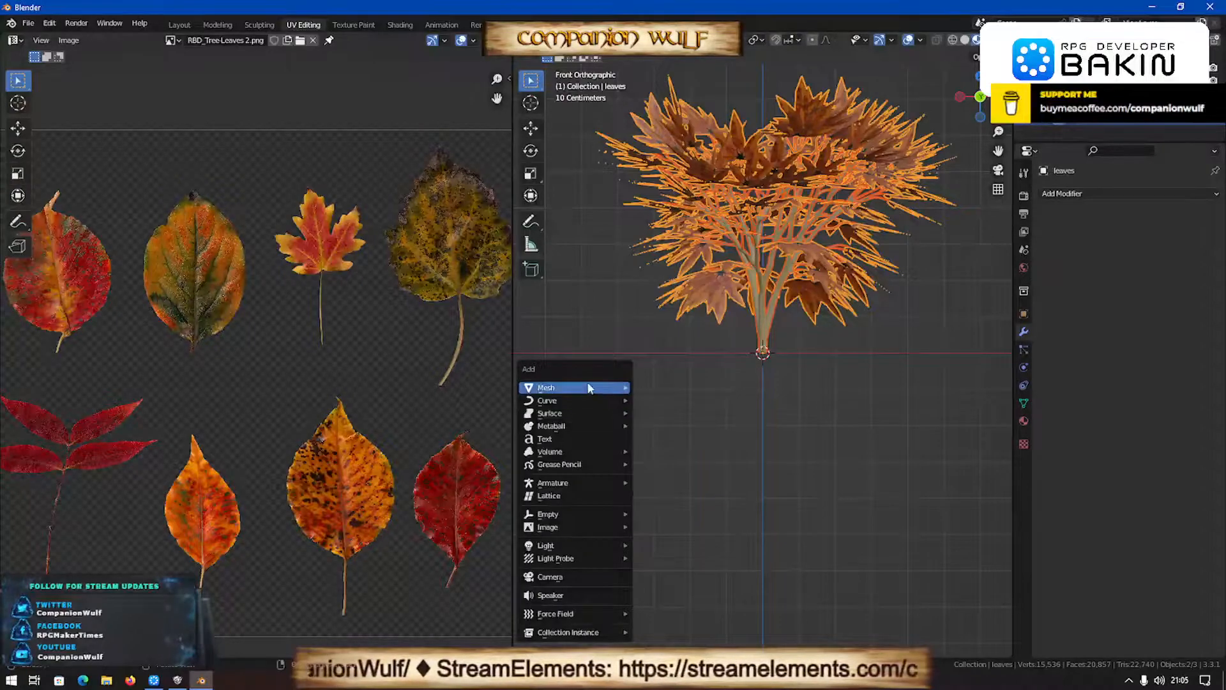
key(Escape)
key(shift+a)
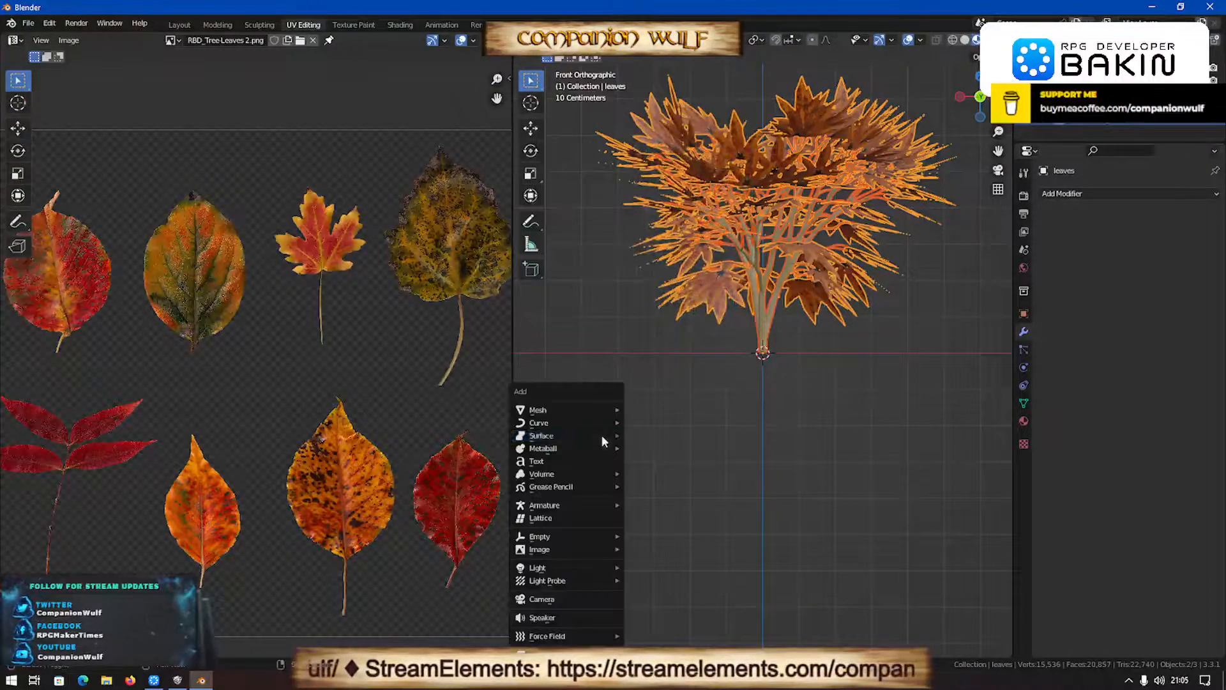
mouse_move(600, 411)
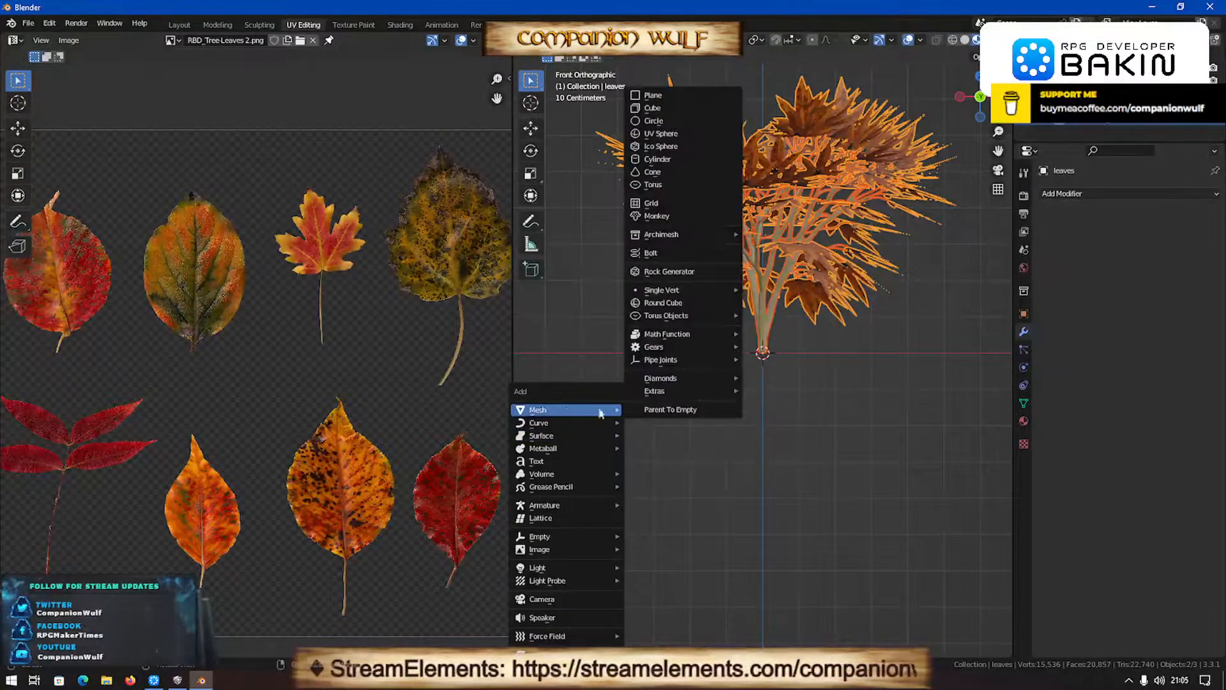
click(656, 159)
scroll(876, 405, down, 5)
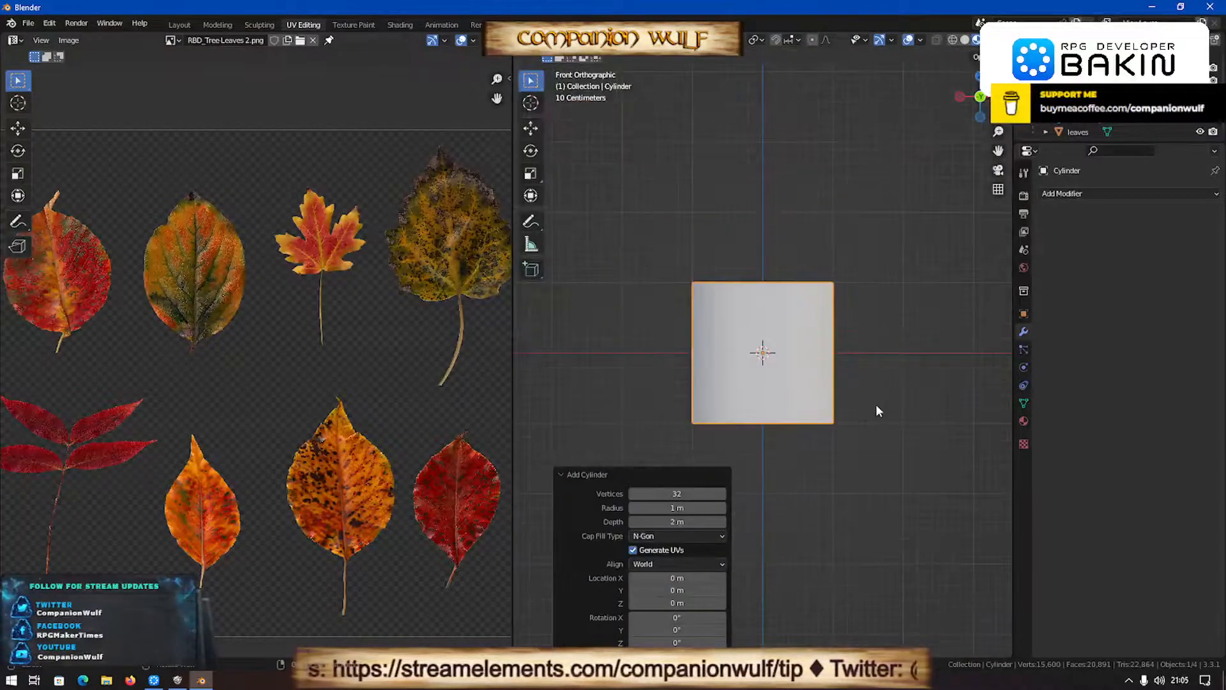
- Scale the cylinder uniformly by 0.1
text(s)
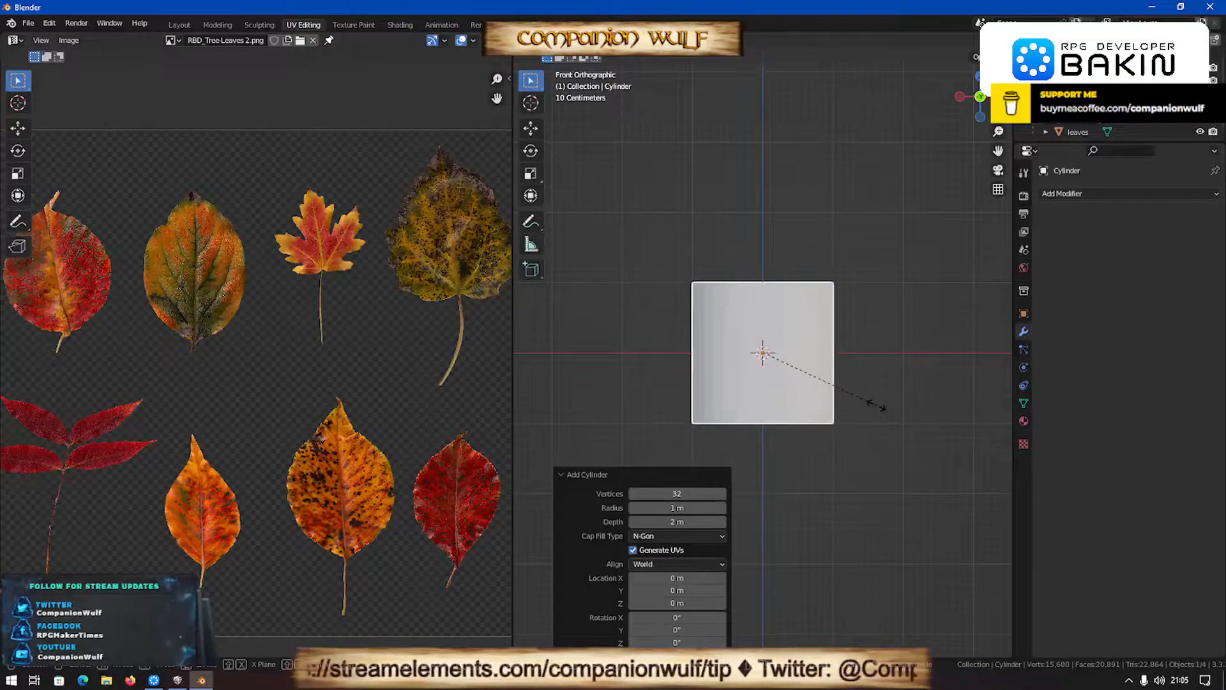
text(0.3)
key(Escape)
text(s)
text(0.1)
key(Return)
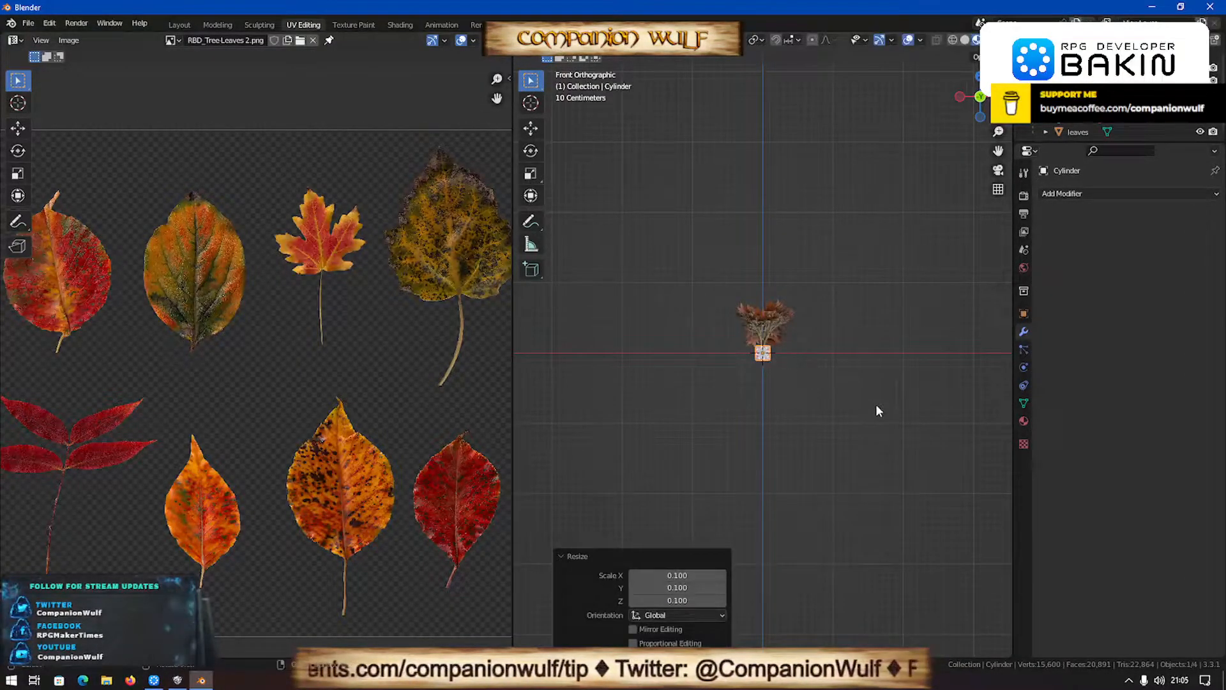
- Hide the tree and leaves objects and select the cylinder on its own
scroll(876, 404, up, 9)
scroll(876, 405, down, 2)
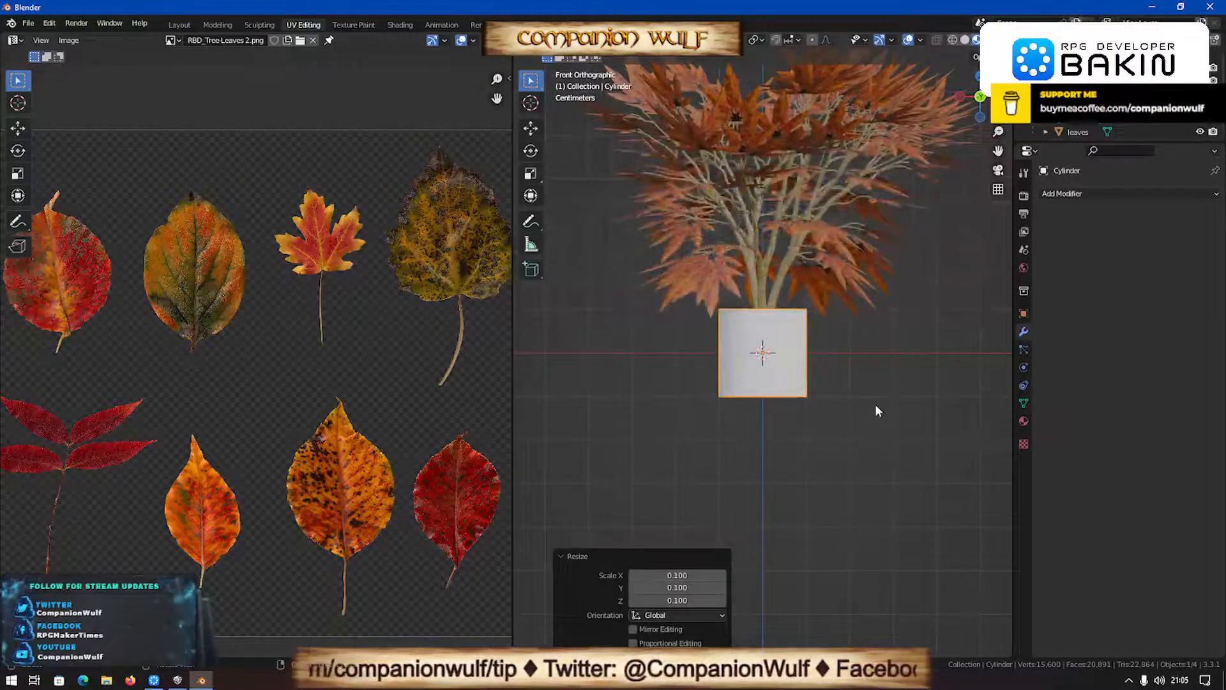
click(763, 311)
key(h)
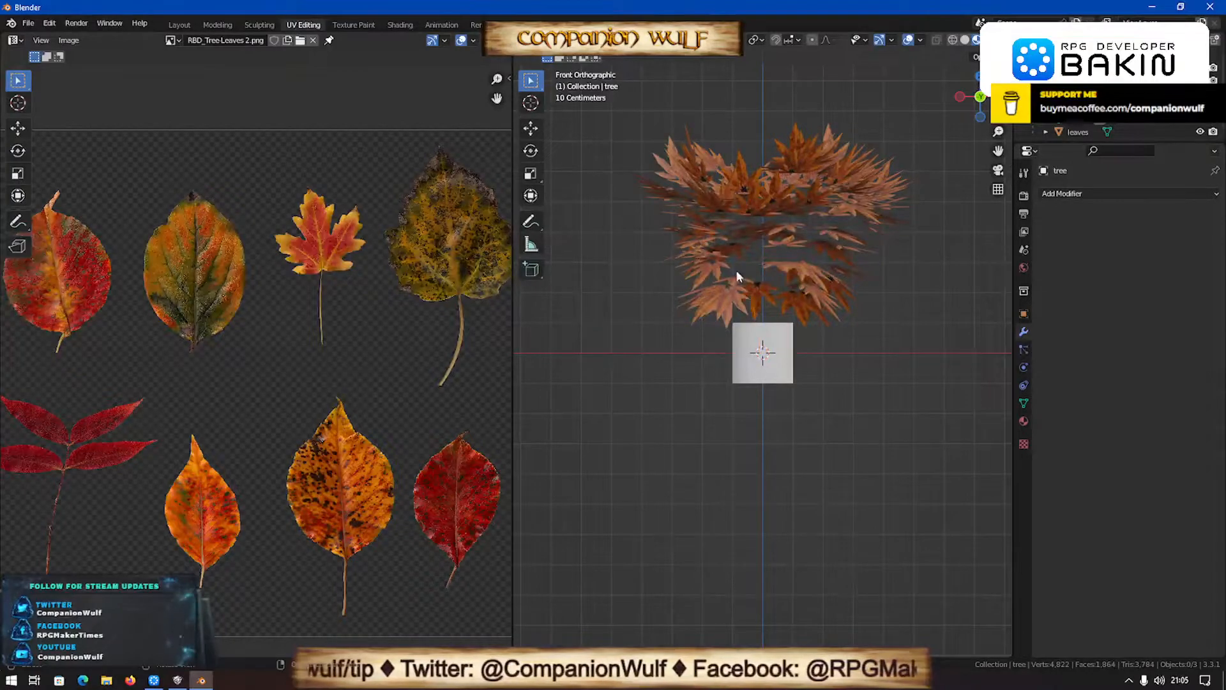
click(738, 290)
key(h)
click(771, 336)
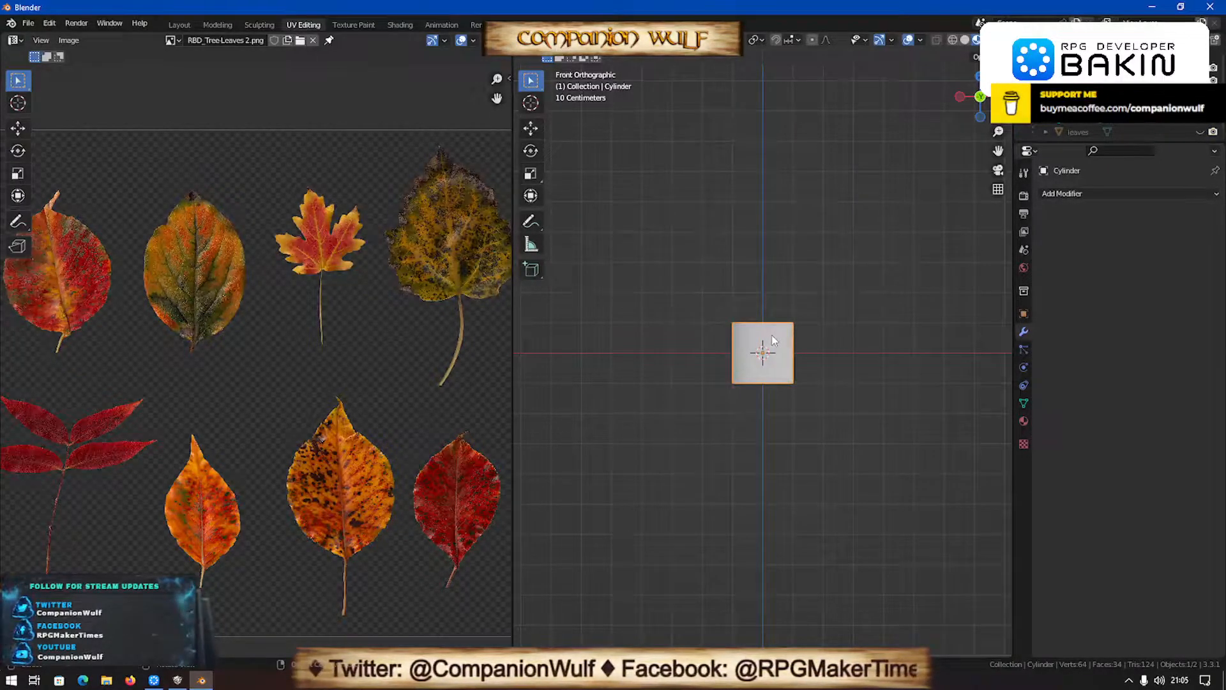
- Extrude the cylinder's top face in place and scale it inward by about 0.895 to form a rim
key(KP_7)
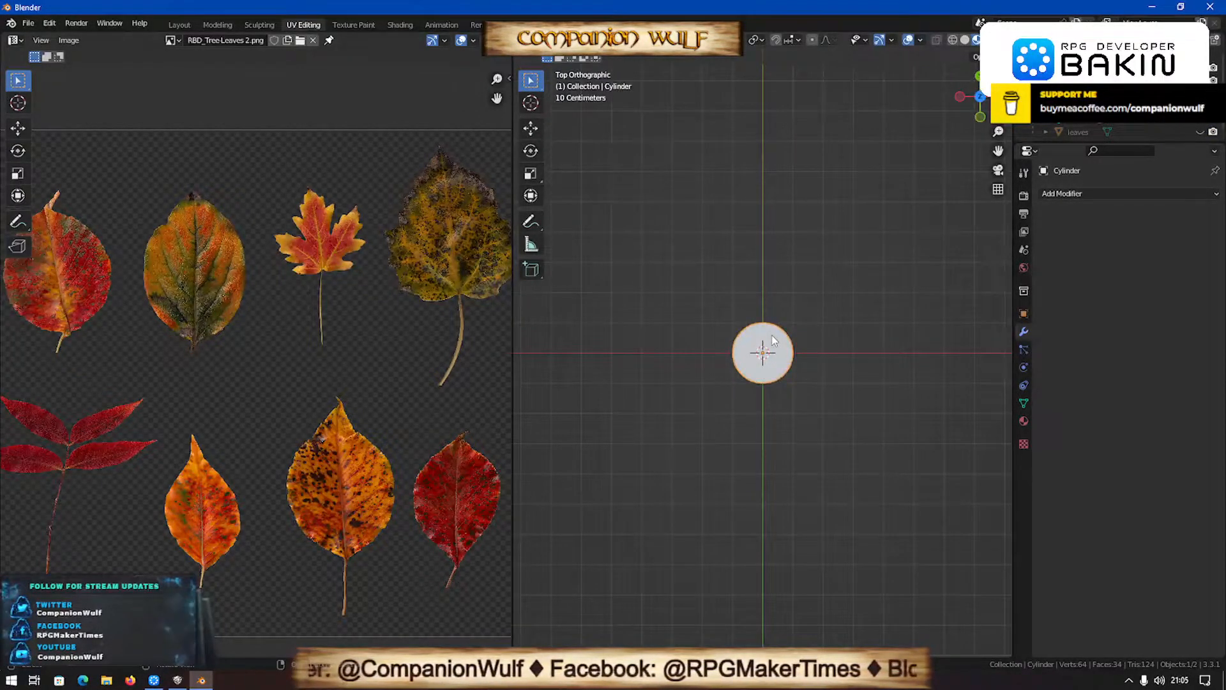
scroll(796, 365, up, 2)
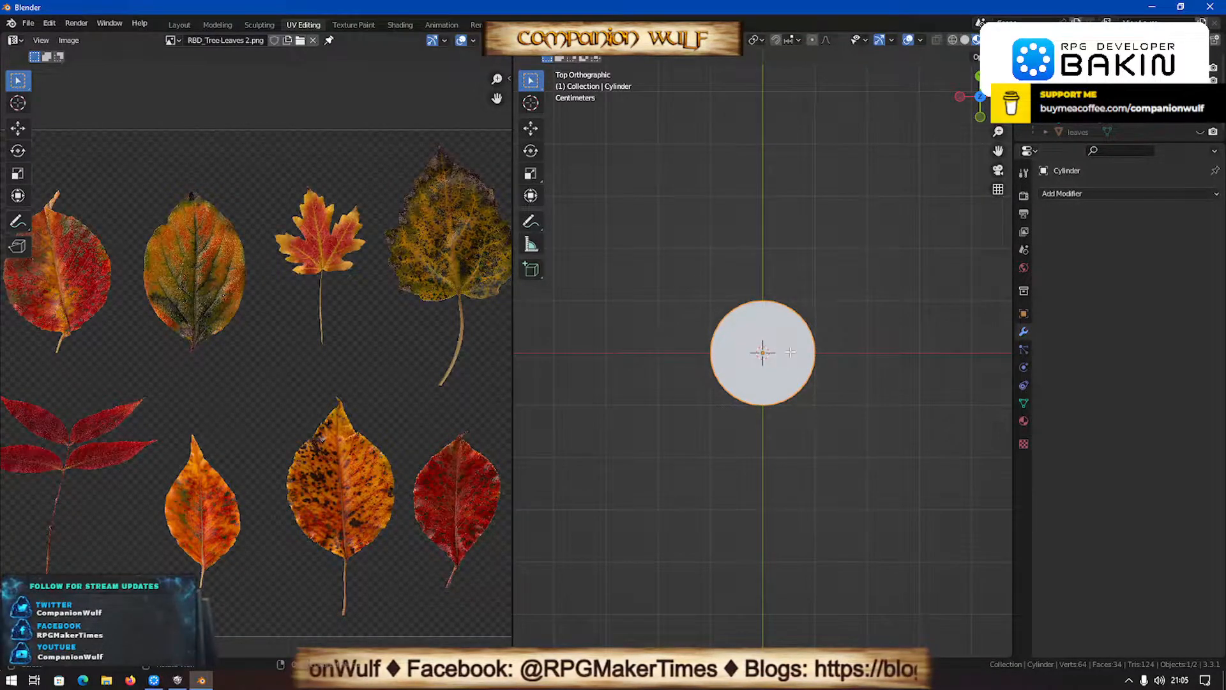
key(Tab)
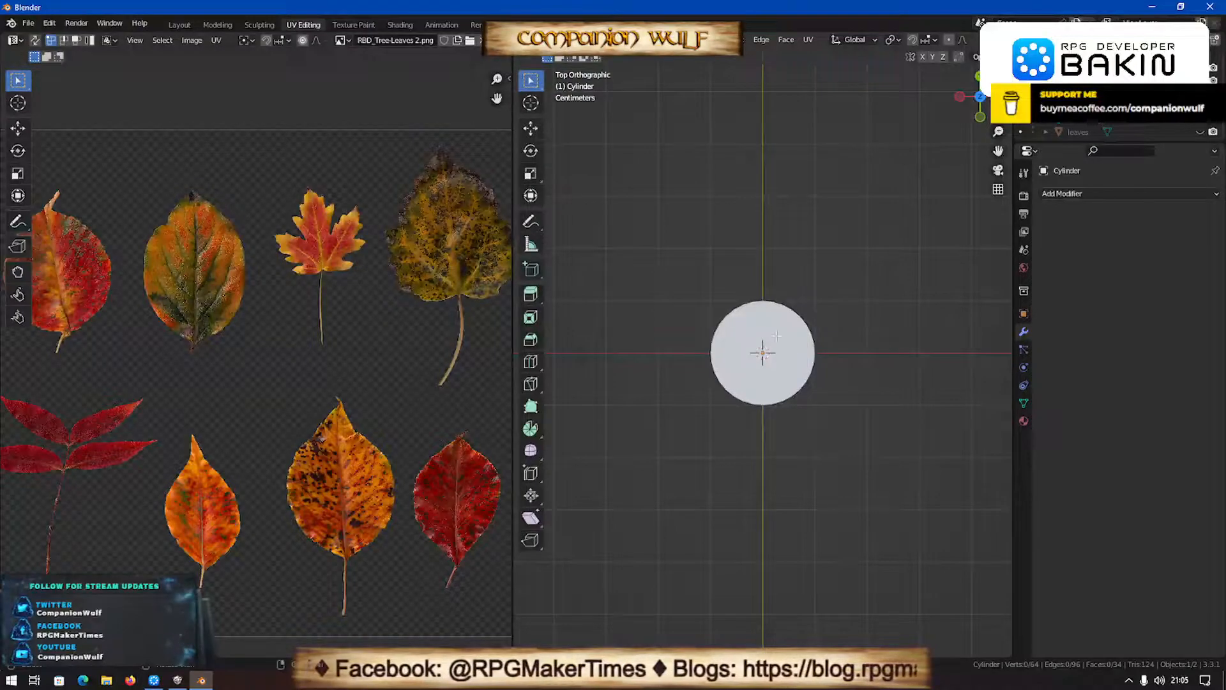
click(778, 338)
key(e)
right_click(778, 288)
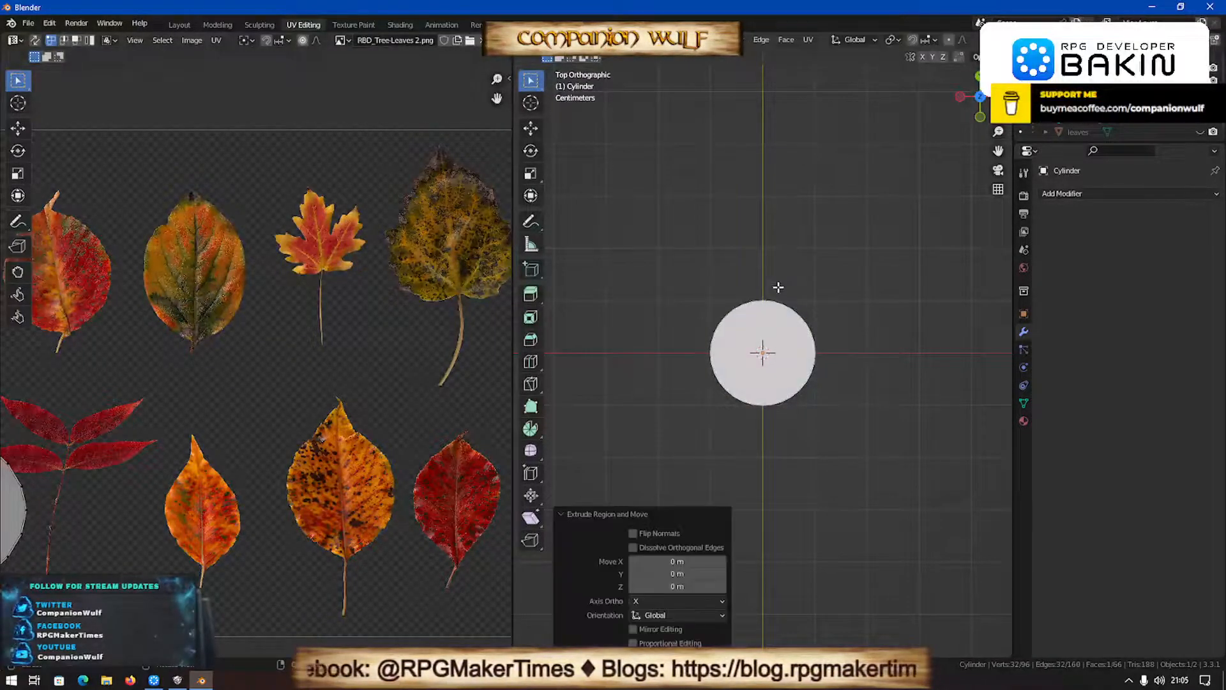
key(s)
click(807, 412)
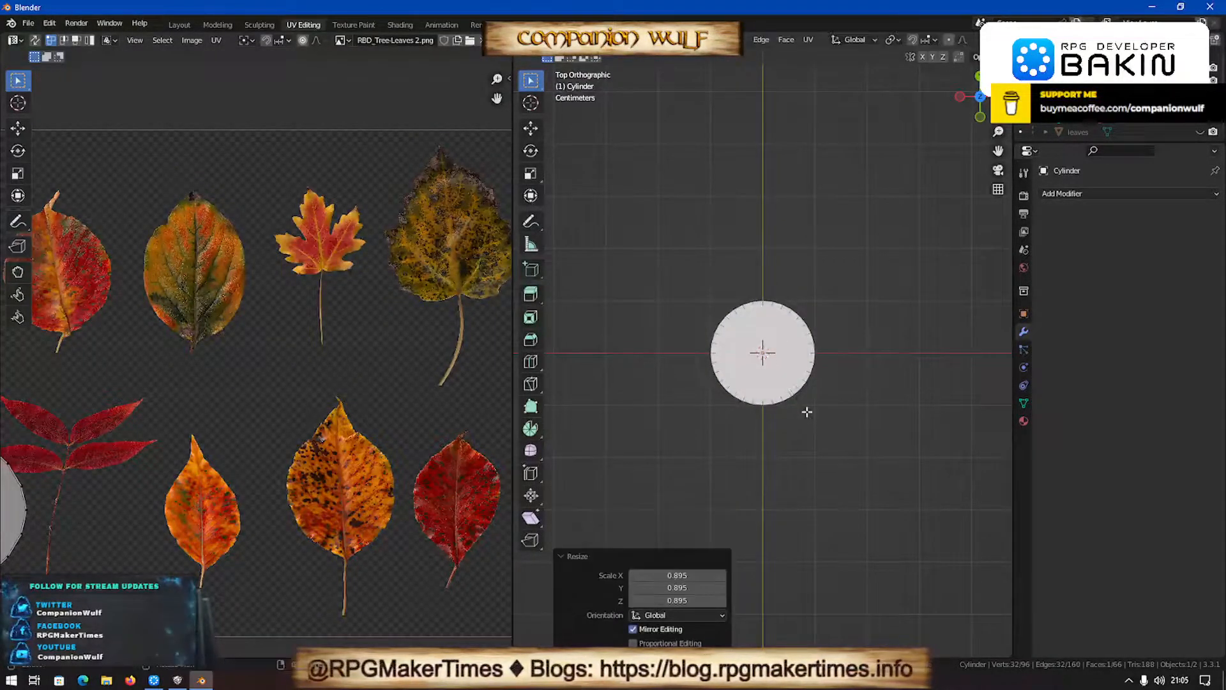
- Try to extrude the inner top face about 0.067 m down into the cylinder
key(KP_1)
key(e)
click(808, 447)
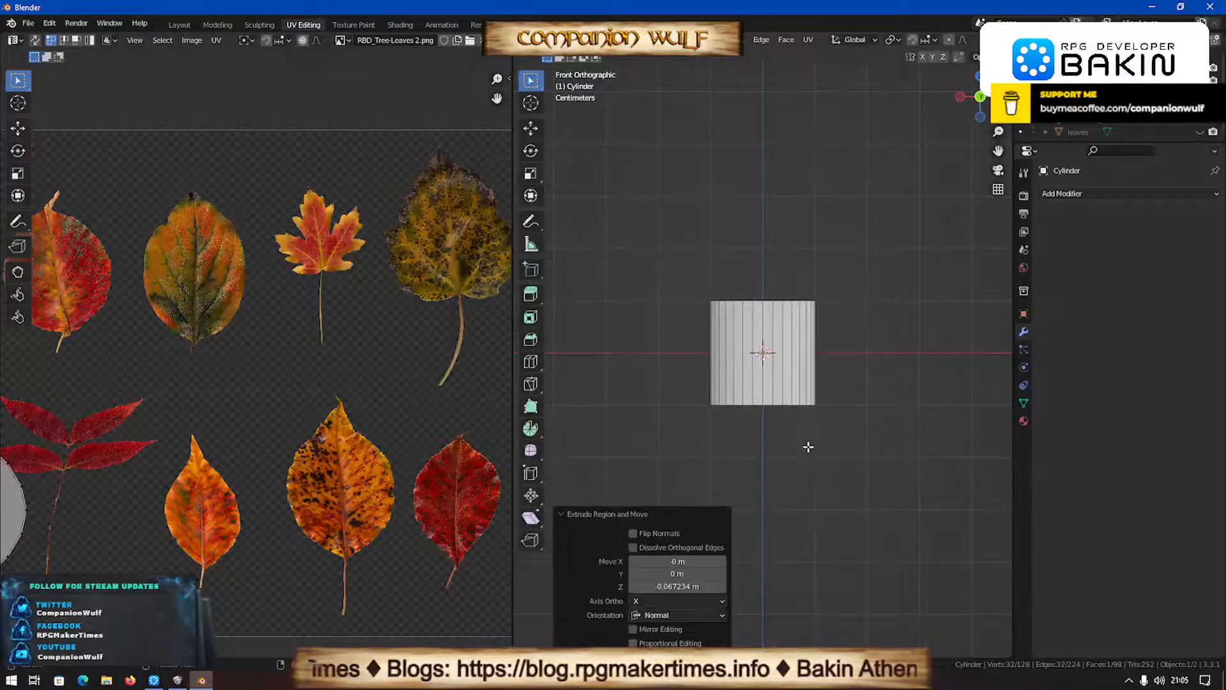
scroll(988, 41, down, 5)
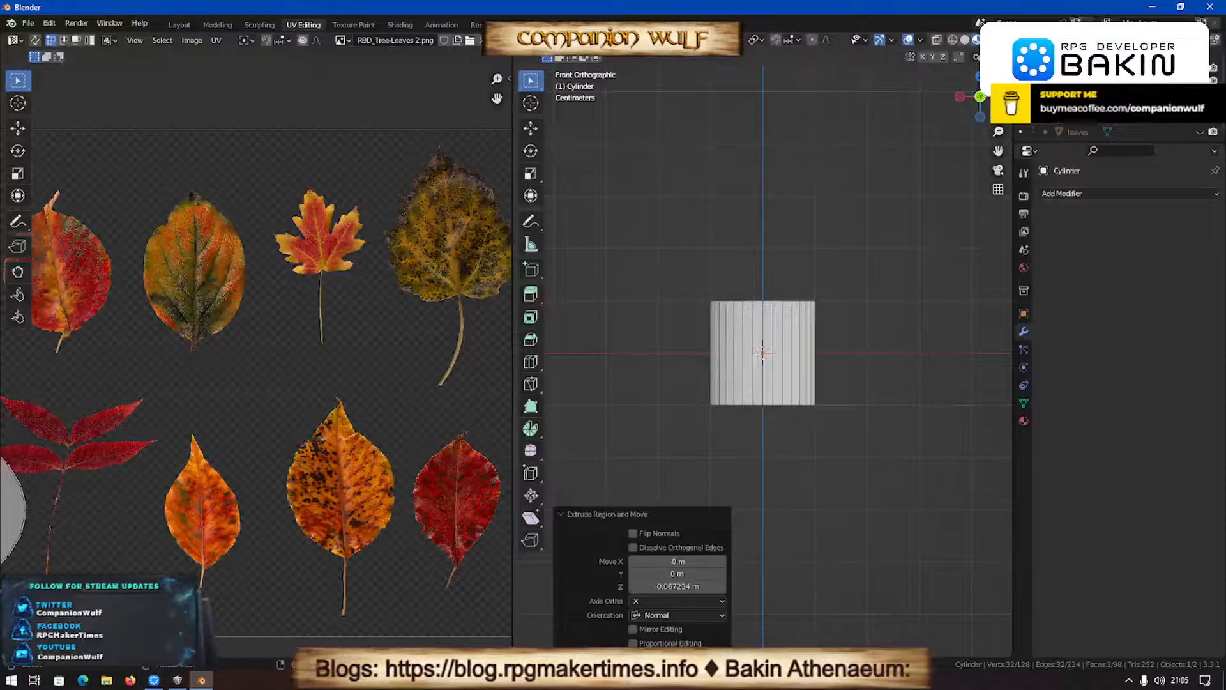
click(952, 40)
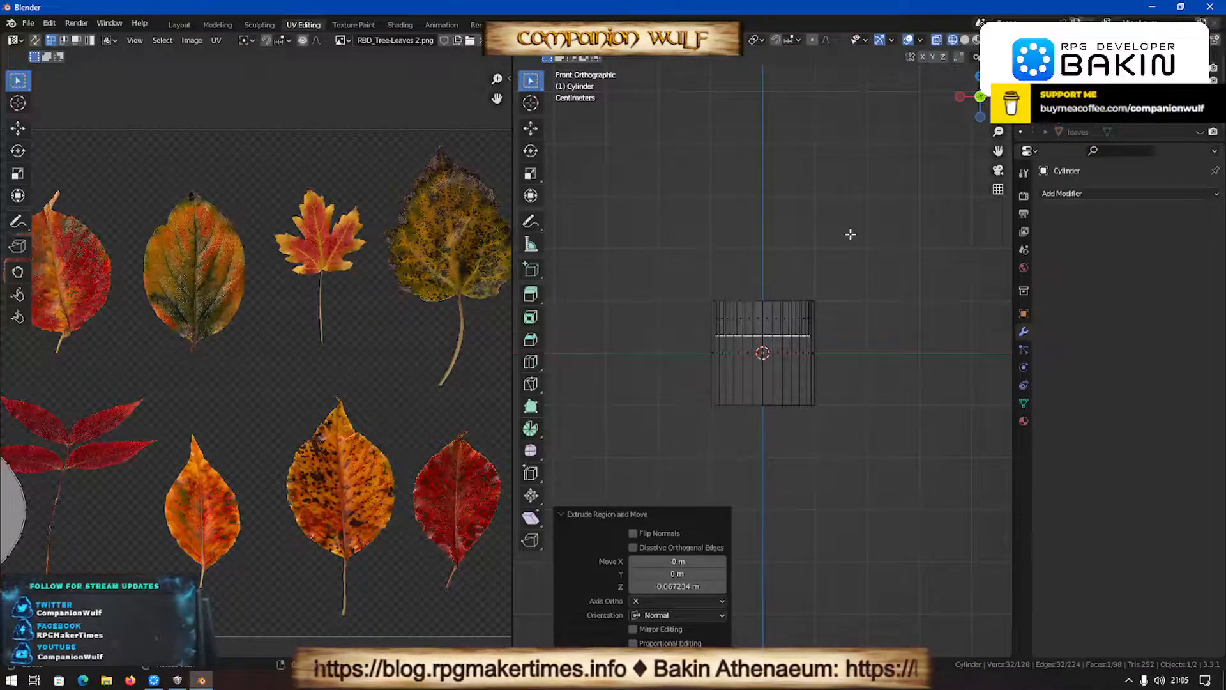
key(ctrl+z)
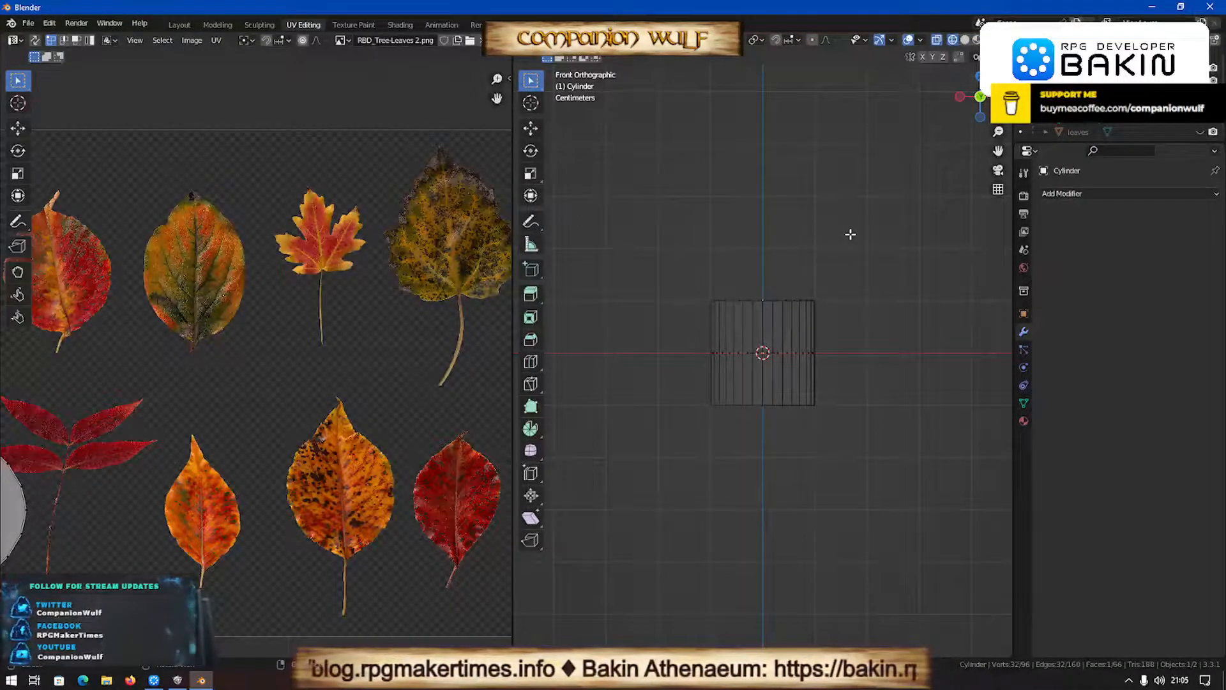
- Extrude the inner top face about 0.19 m down to hollow out the cylinder almost to its base
key(e)
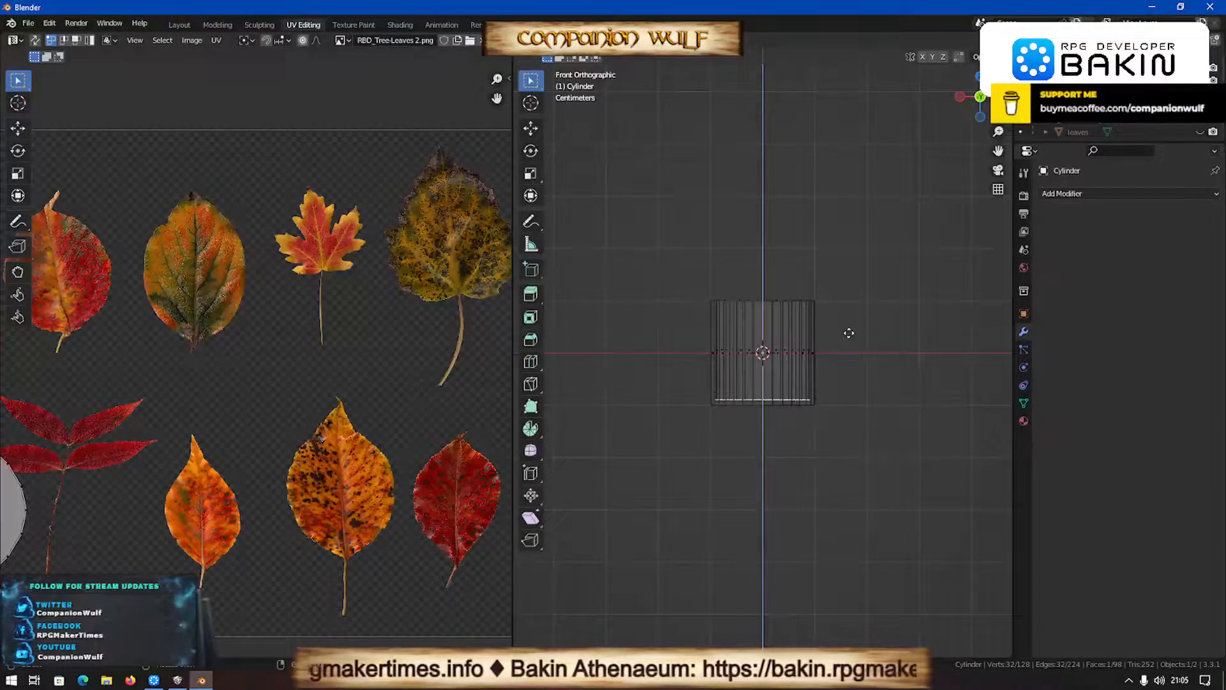
click(849, 333)
scroll(852, 481, up, 2)
middle_drag(852, 480, 843, 413)
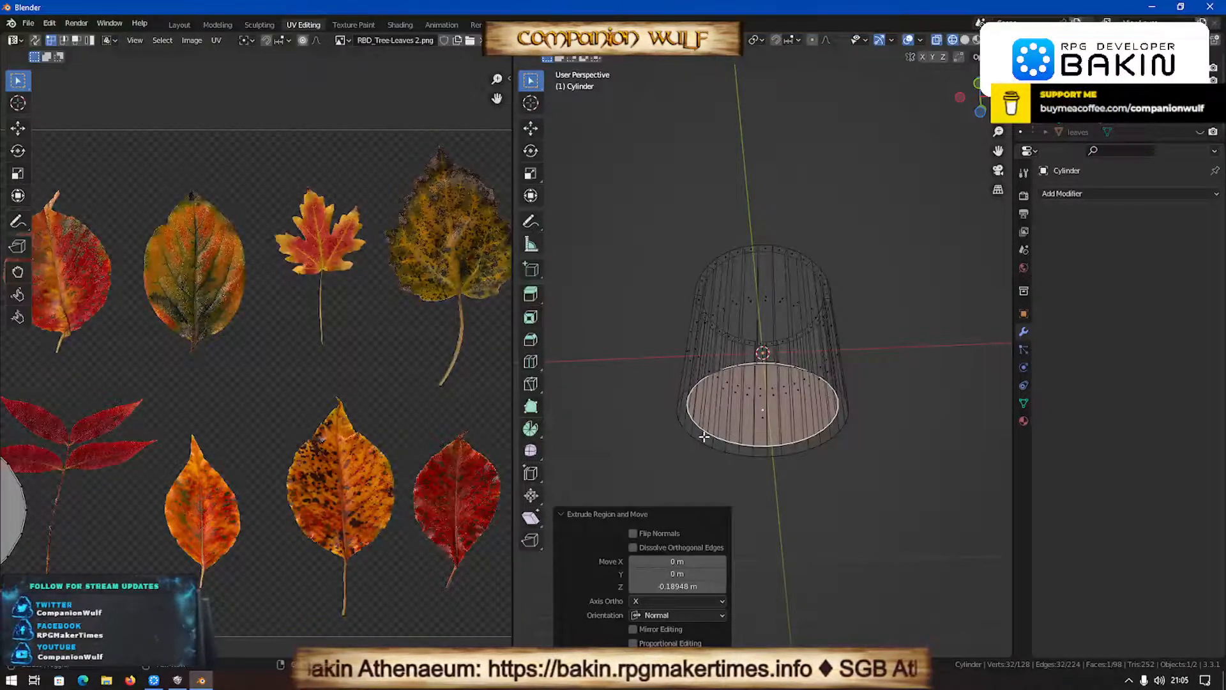
middle_drag(843, 429, 929, 18)
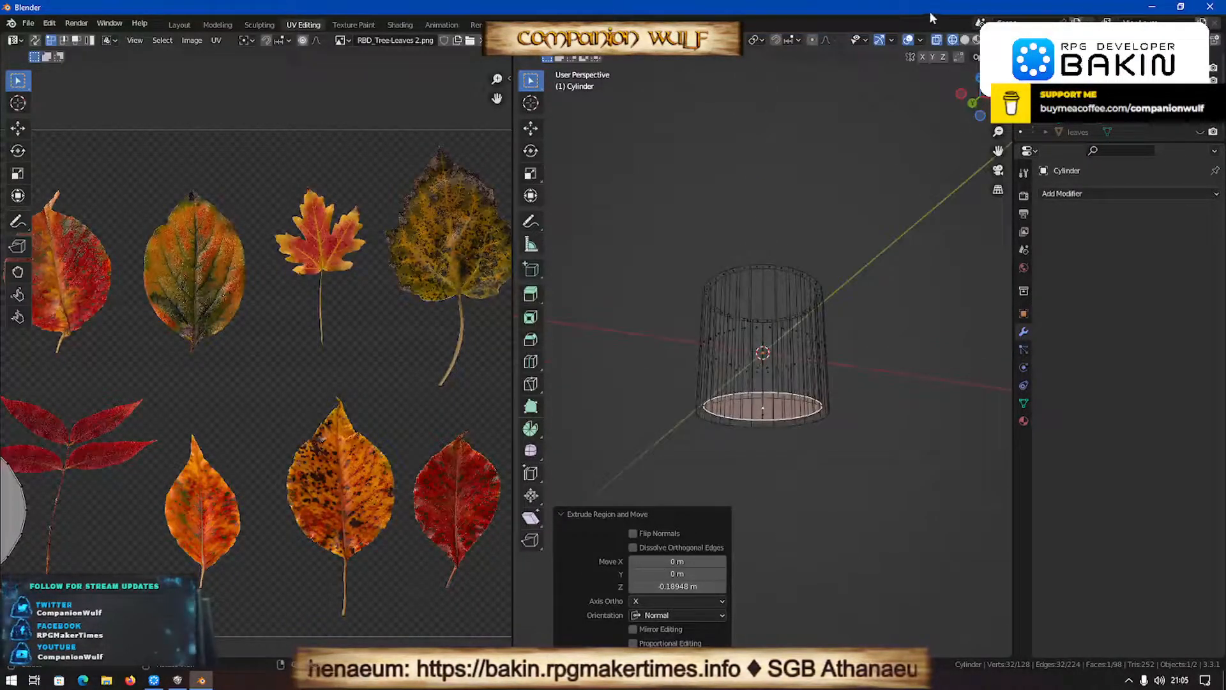
- Select the outer bottom face together with the inner floor and scale both by 0.75 to taper the cylinder
click(964, 40)
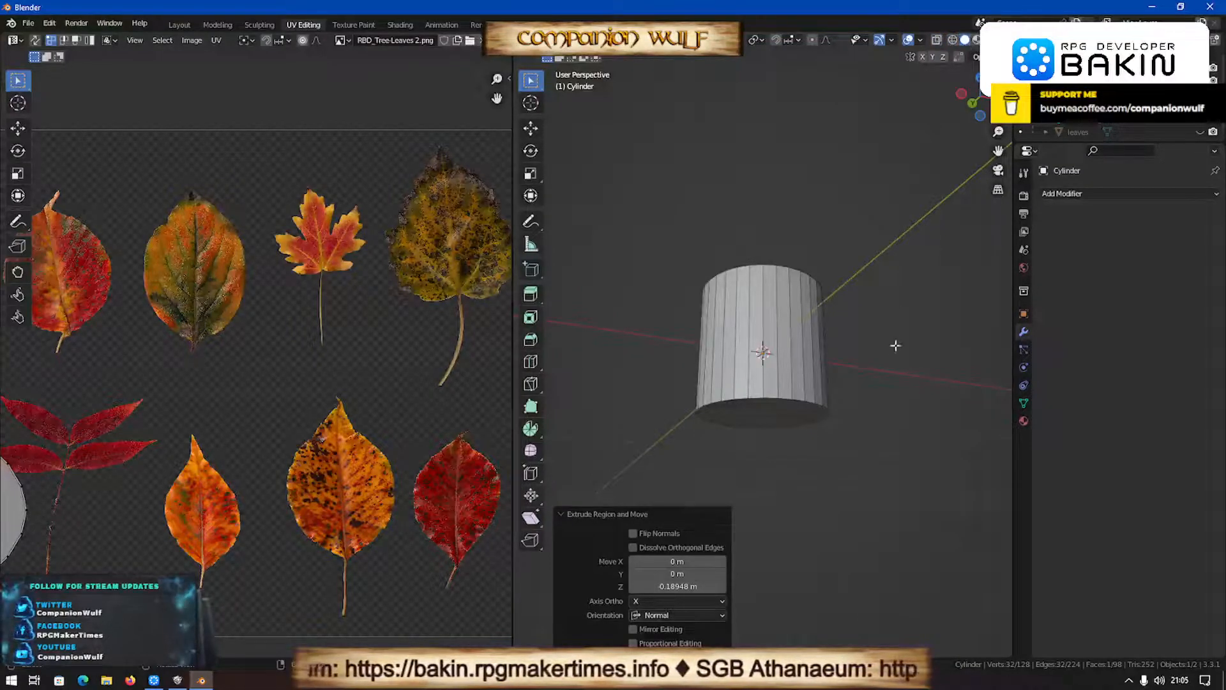
shift+click(758, 410)
text(s.75)
key(Return)
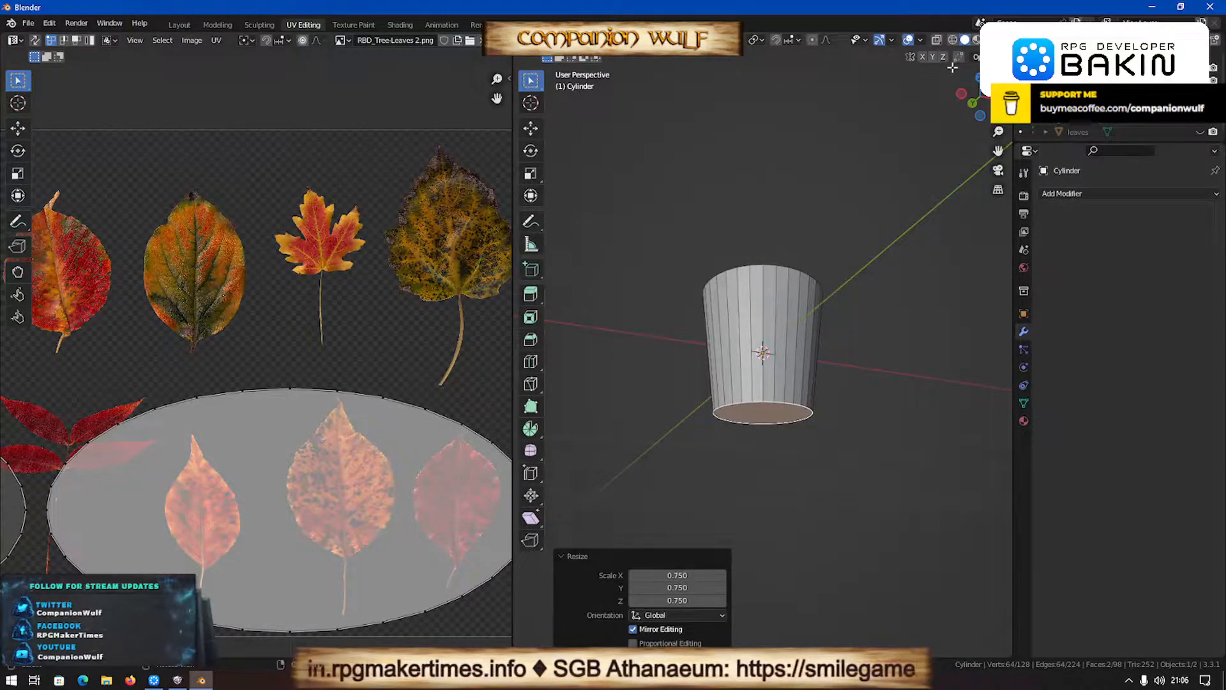
- Slide the inner floor face up along the tapered inner wall to a little below the rim
click(952, 39)
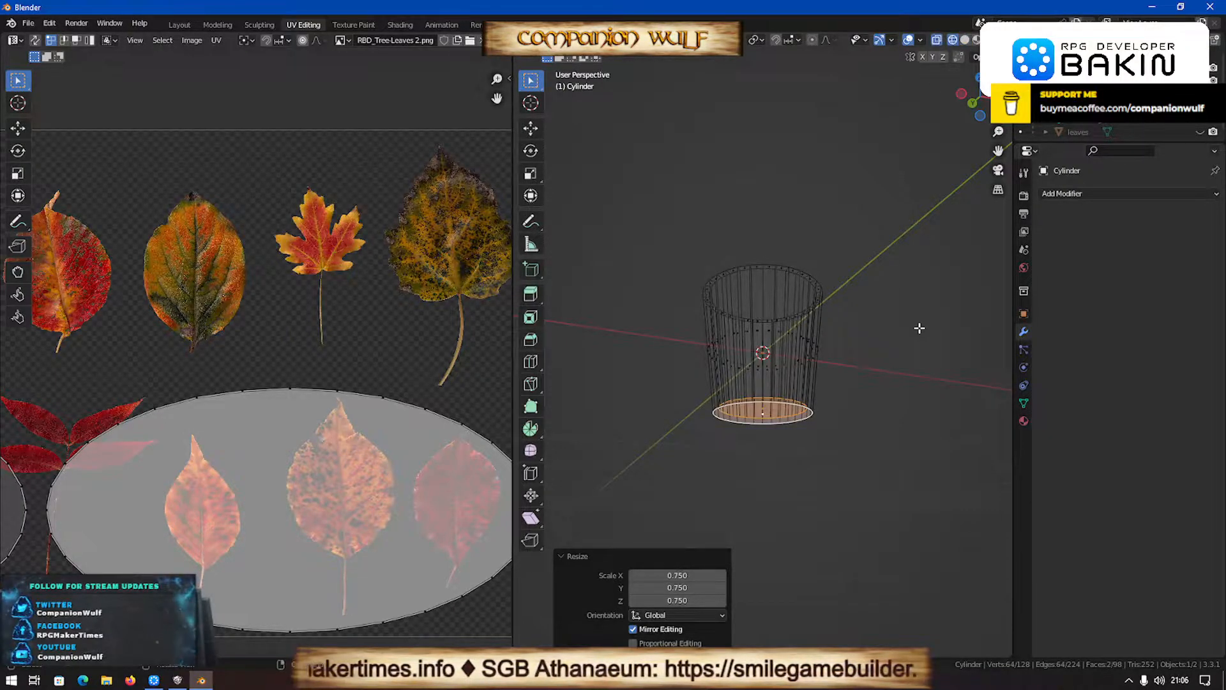
key(KP_1)
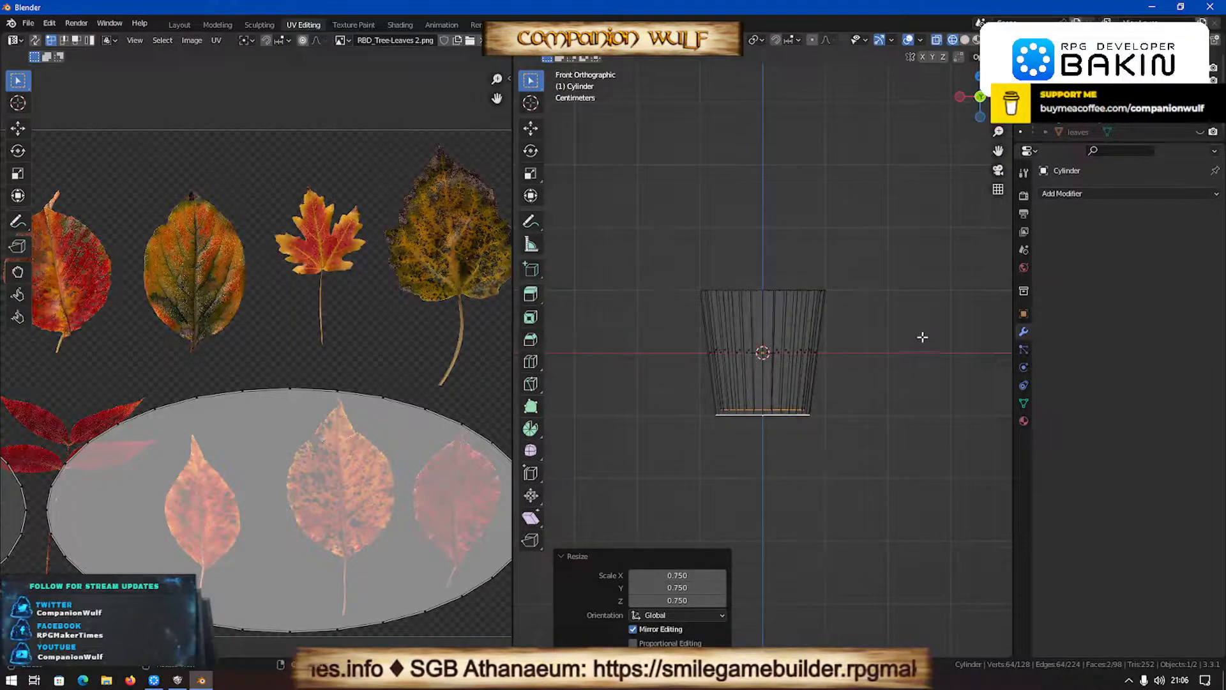
click(761, 410)
alt+click(761, 410)
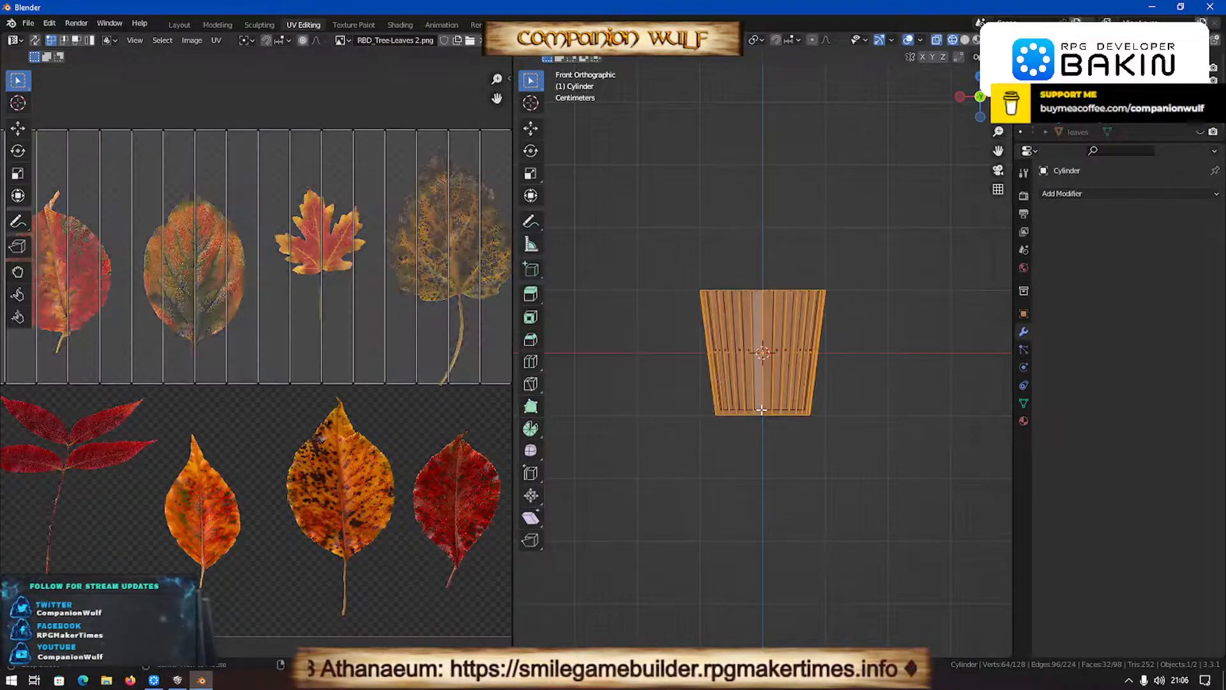
click(761, 410)
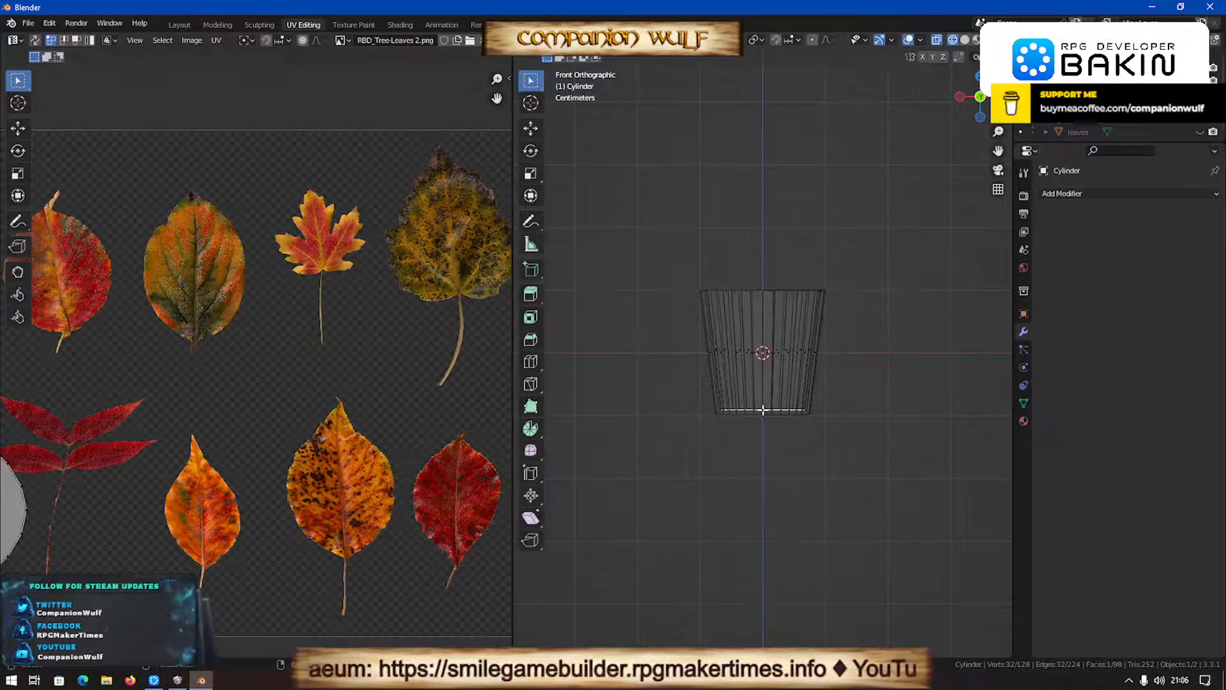
key(s)
right_click(764, 389)
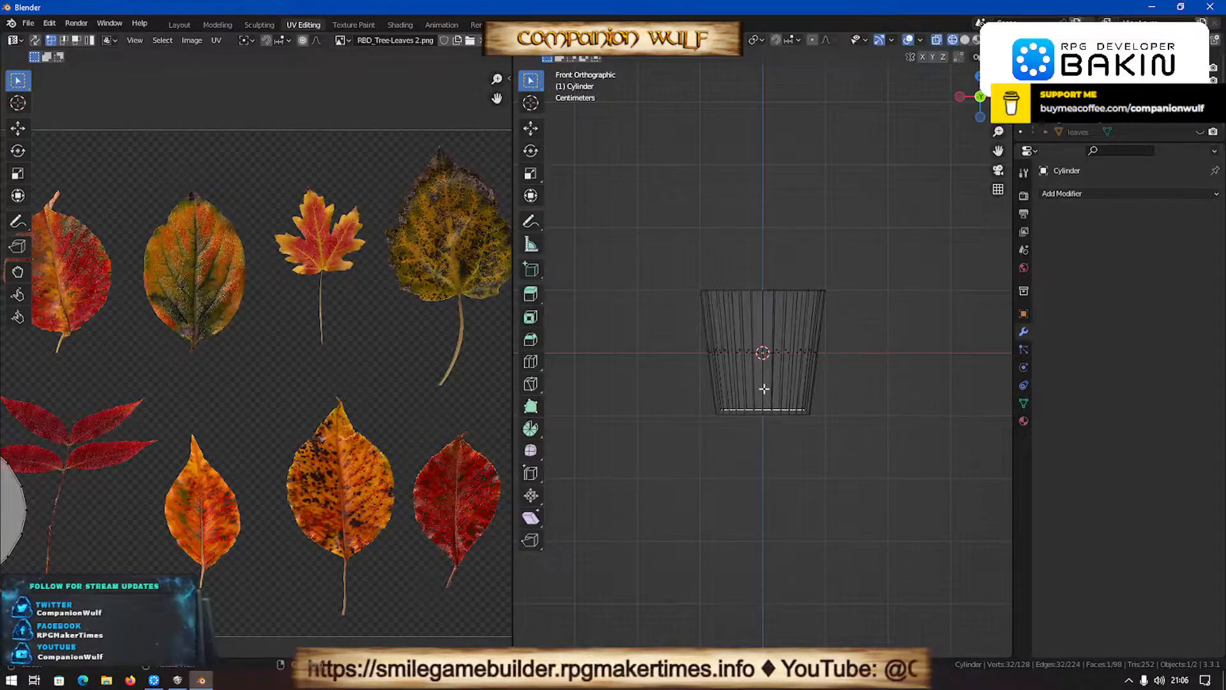
key(g)
key(g)
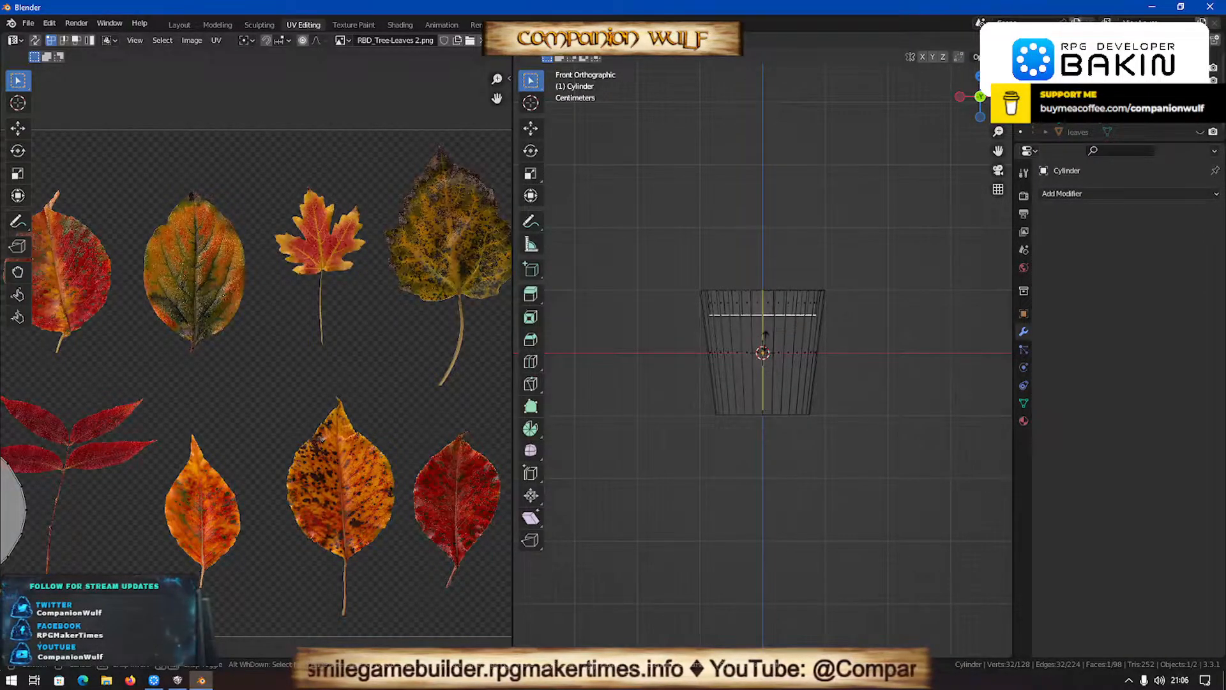
click(765, 331)
middle_drag(862, 333, 841, 411)
key(Tab)
scroll(840, 410, down, 3)
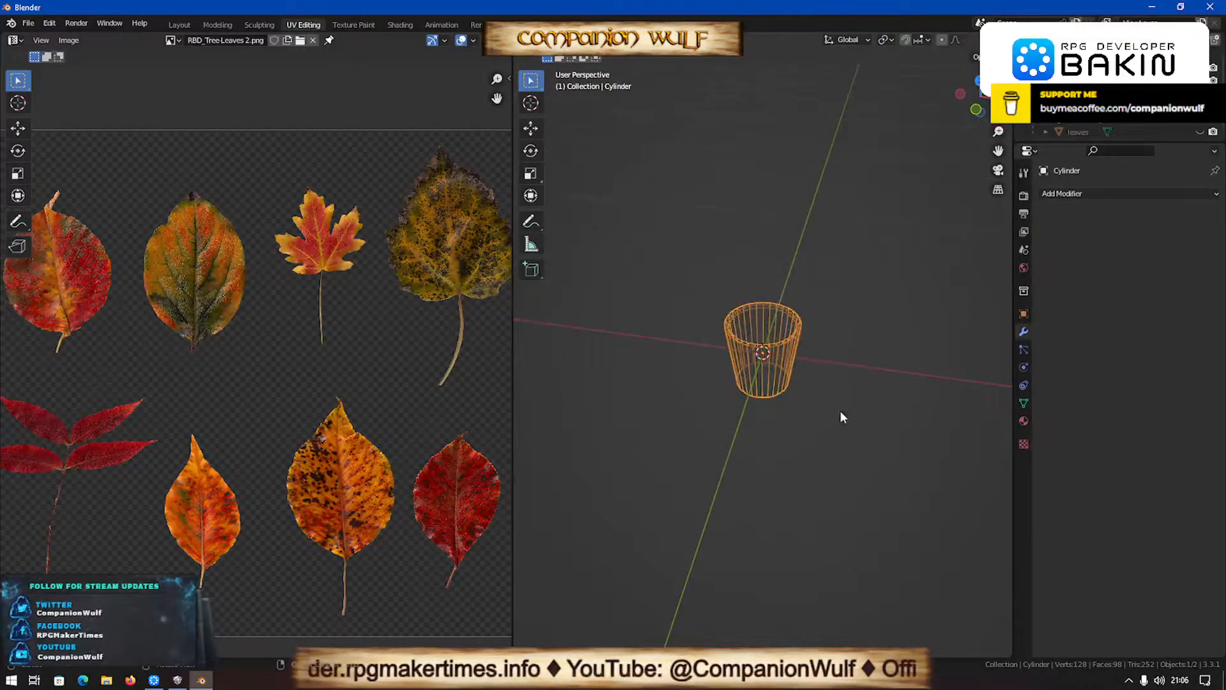
- Examine the raised inner face and the rim of the tapered mesh in wireframe from several angles
key(Tab)
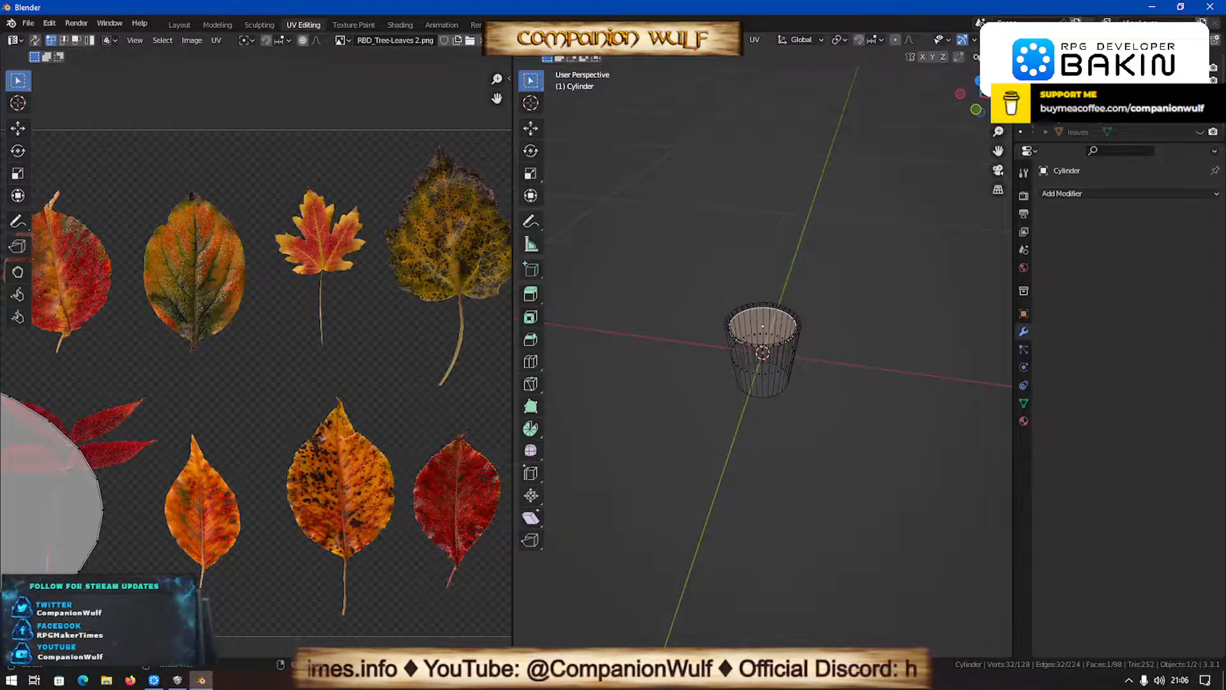
scroll(791, 264, up, 6)
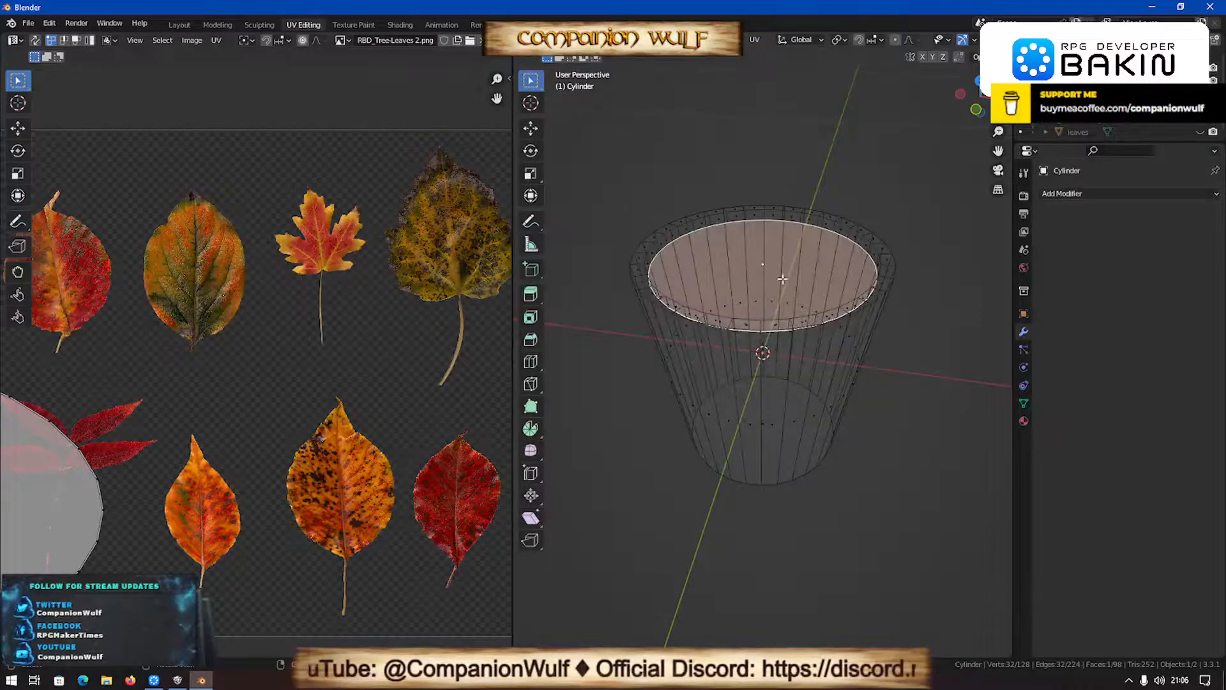
scroll(684, 290, up, 2)
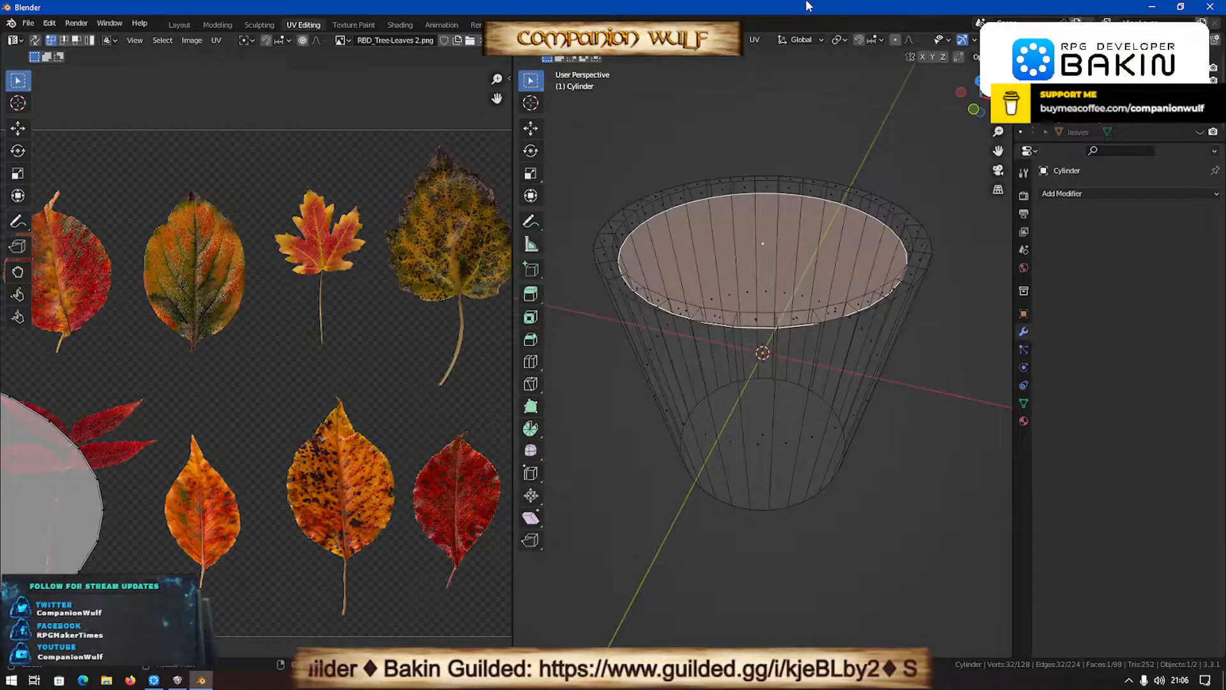
scroll(704, 159, up, 4)
scroll(703, 159, down, 4)
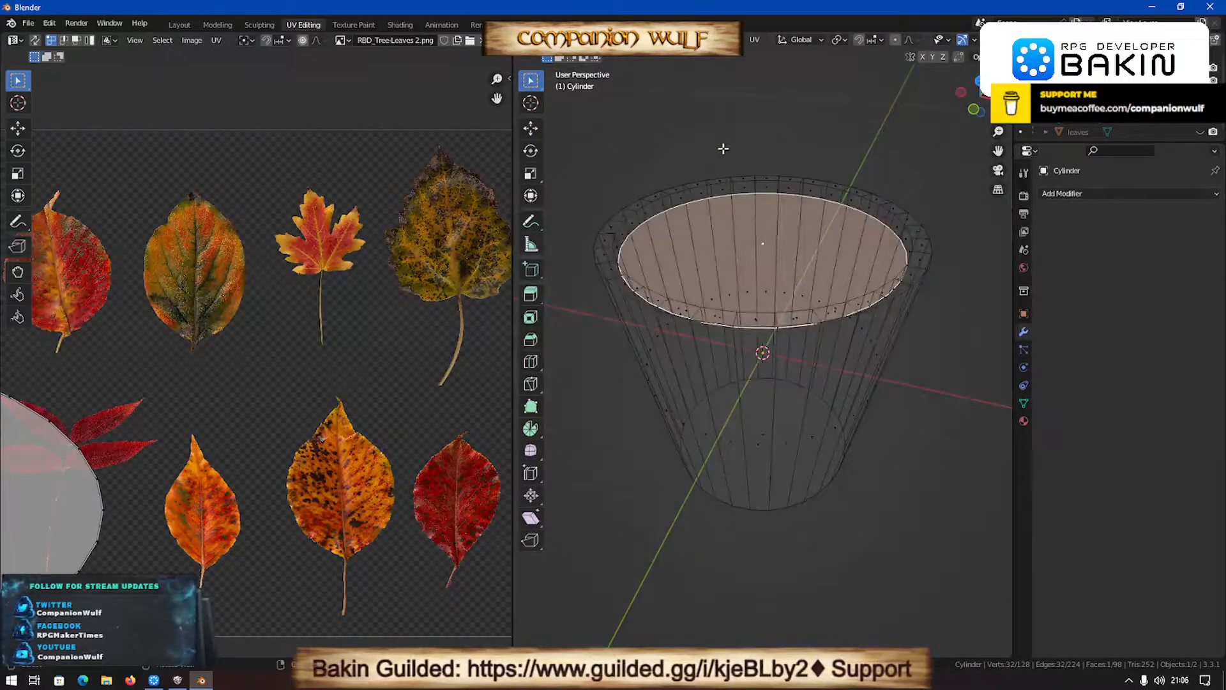
scroll(706, 290, down, 2)
scroll(708, 291, up, 1)
scroll(719, 291, down, 1)
mouse_move(719, 291)
middle_down()
mouse_move(694, 302)
mouse_move(646, 265)
mouse_move(619, 296)
mouse_move(563, 258)
middle_up()
scroll(677, 220, up, 1)
scroll(991, 40, down, 4)
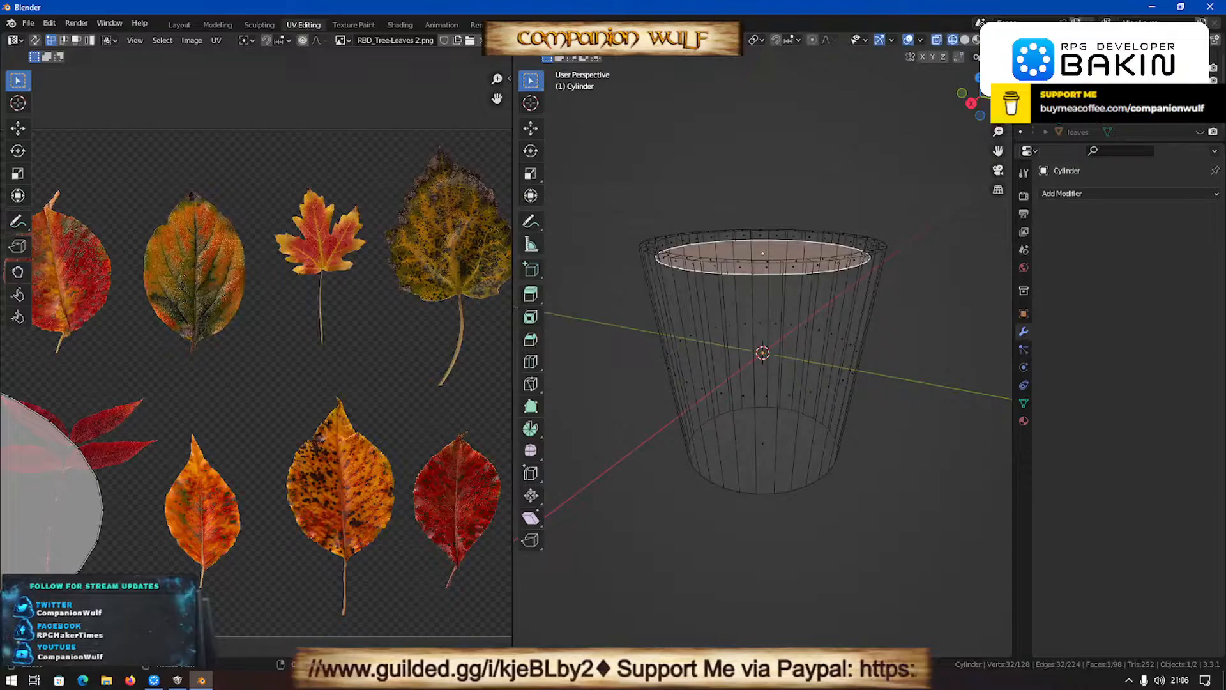
- Display the tapered cylinder in solid shading and apply Shade Smooth to it
click(964, 40)
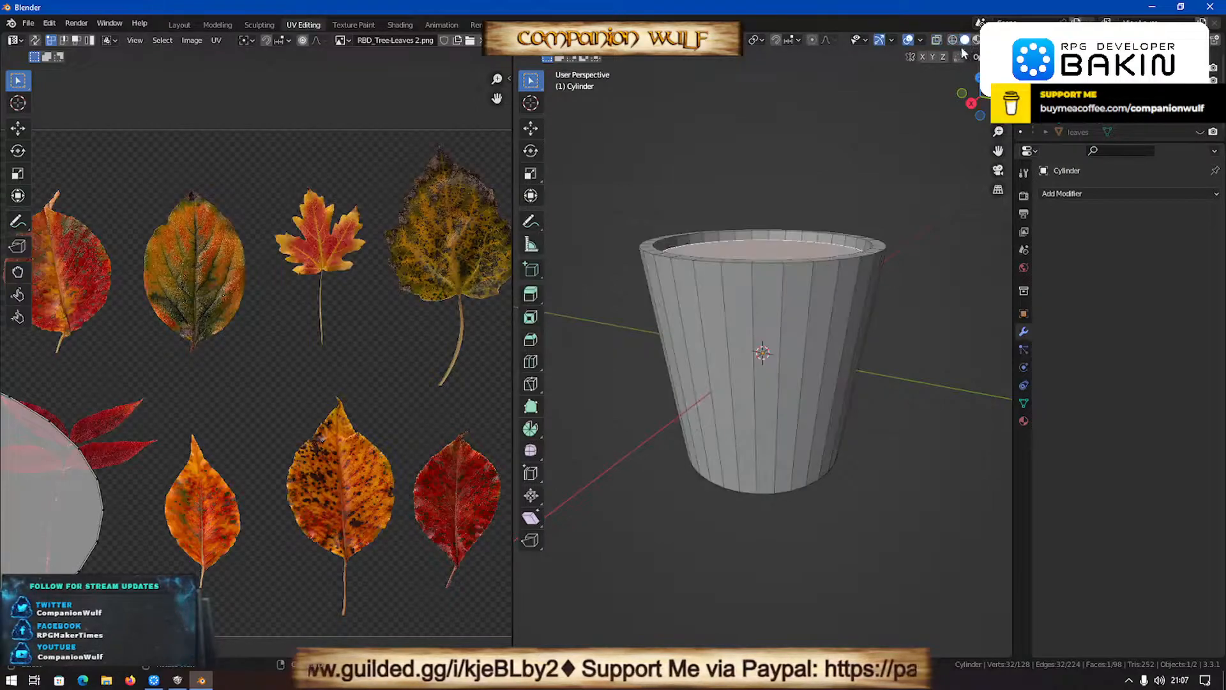
right_click(791, 346)
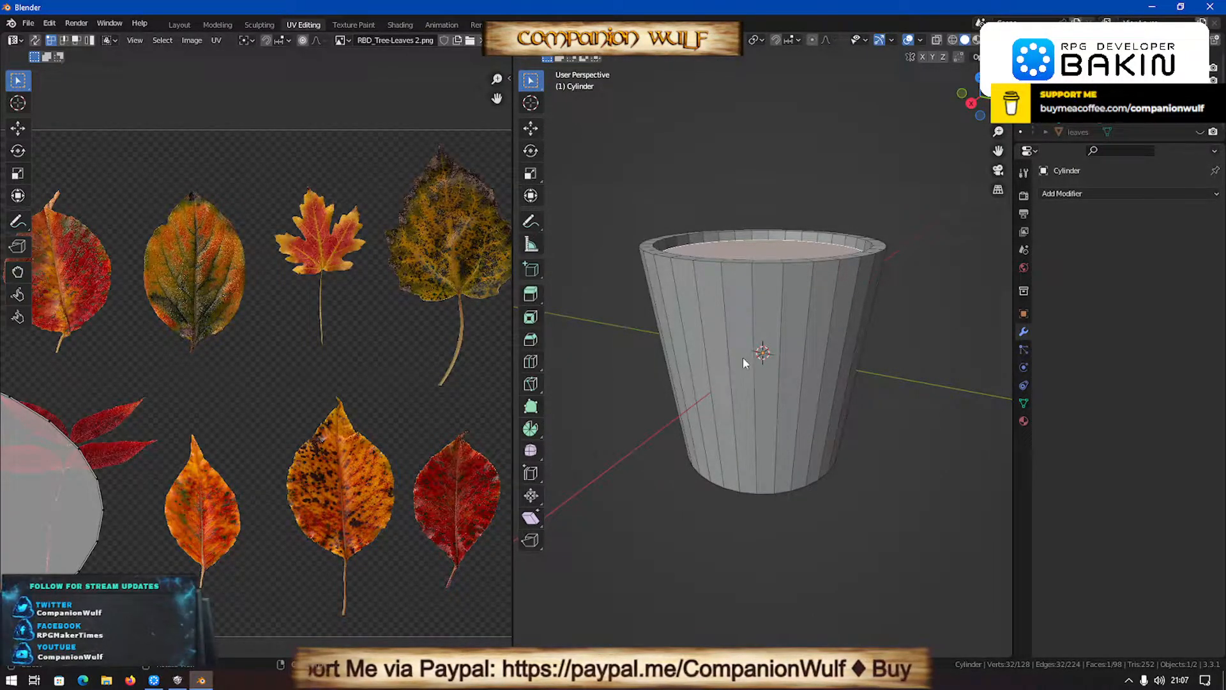
key(Tab)
scroll(816, 313, down, 3)
right_click(784, 353)
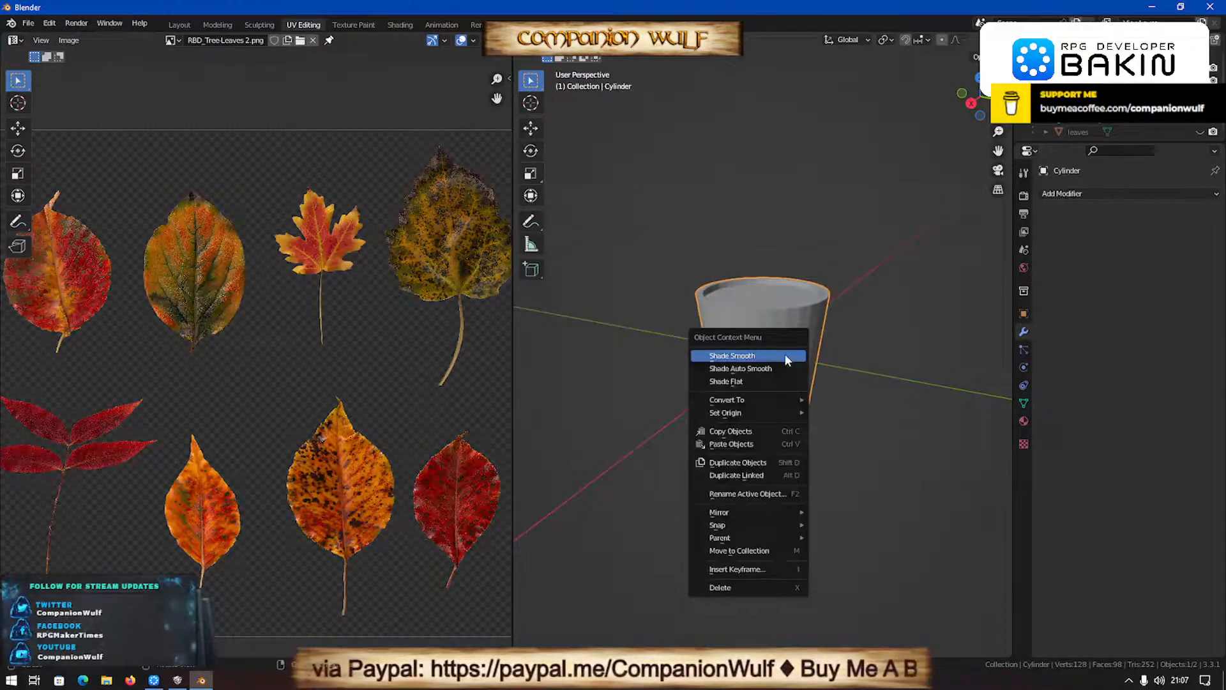
click(784, 355)
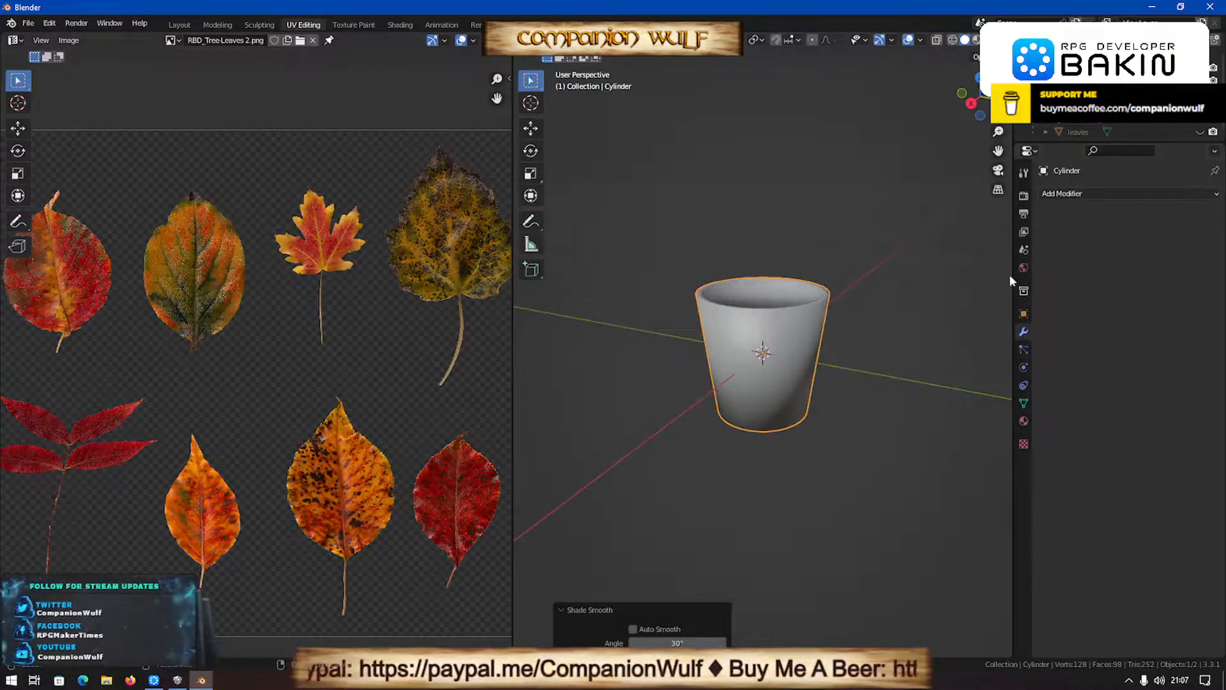
- Add a new material to the tapered cylinder
click(1023, 422)
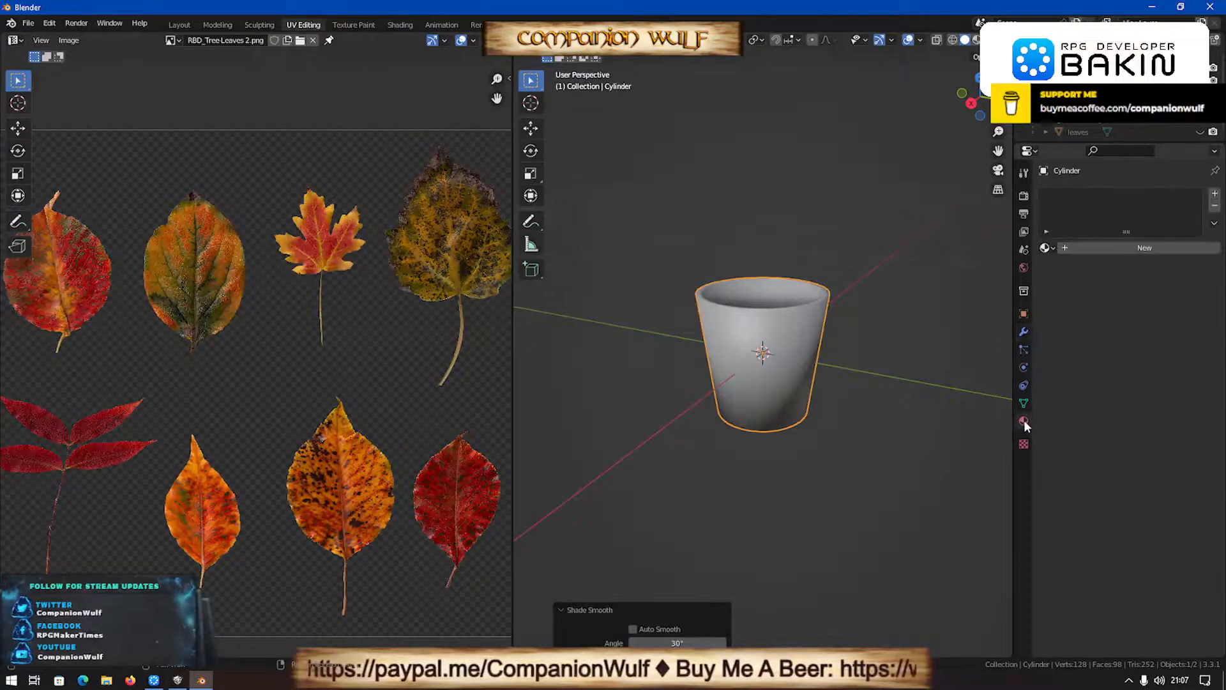
click(1109, 247)
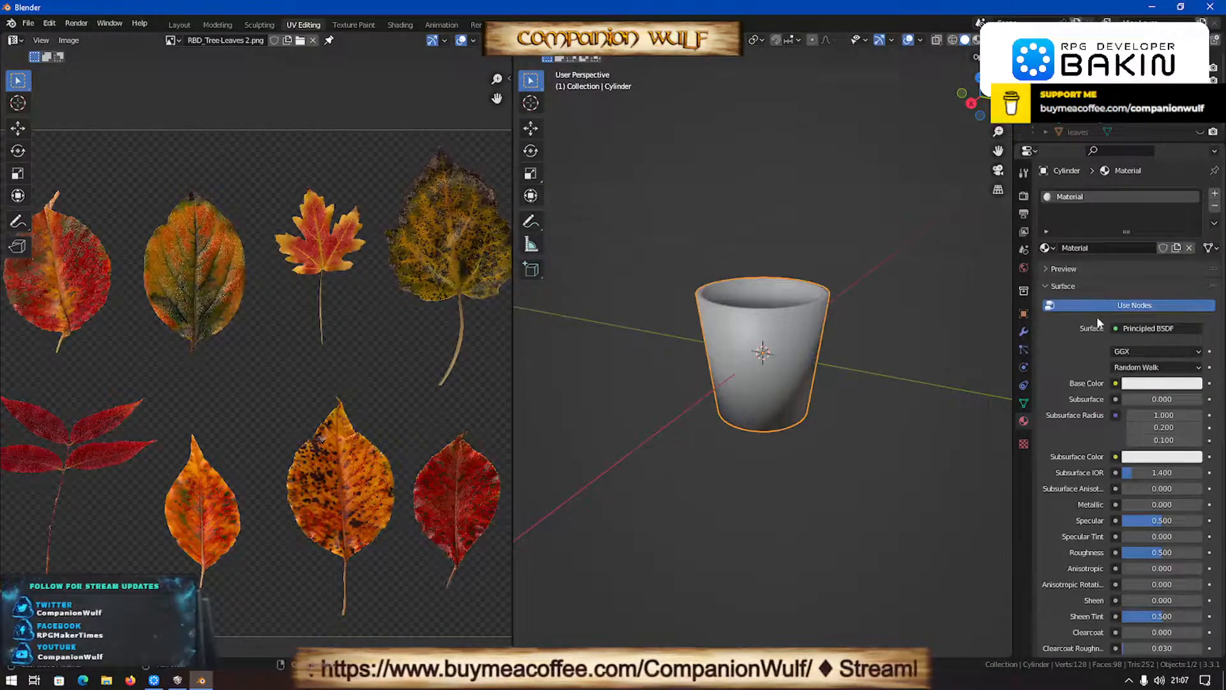
click(1114, 384)
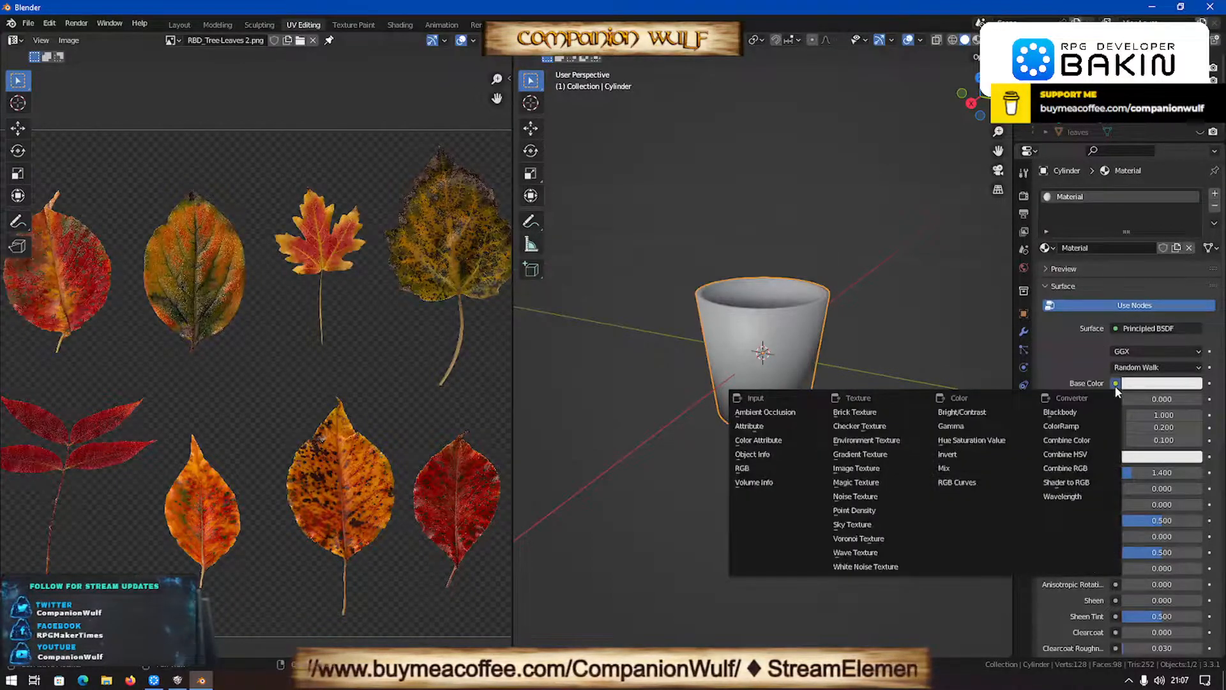
click(1115, 384)
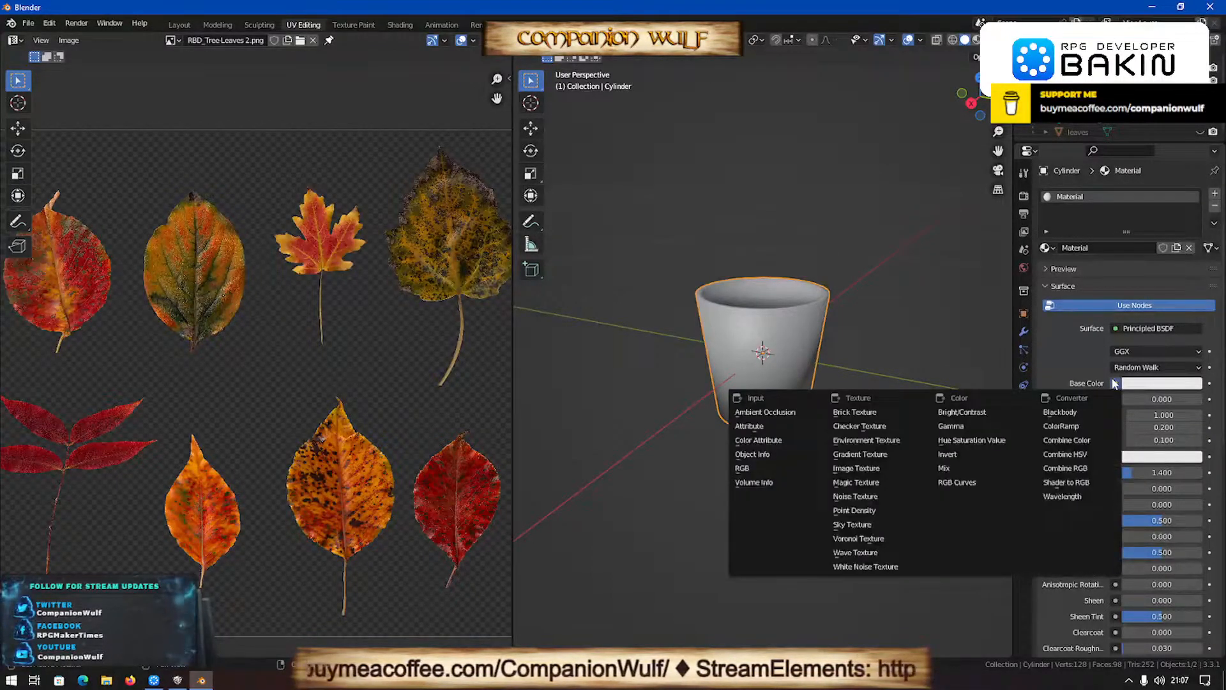
click(1114, 384)
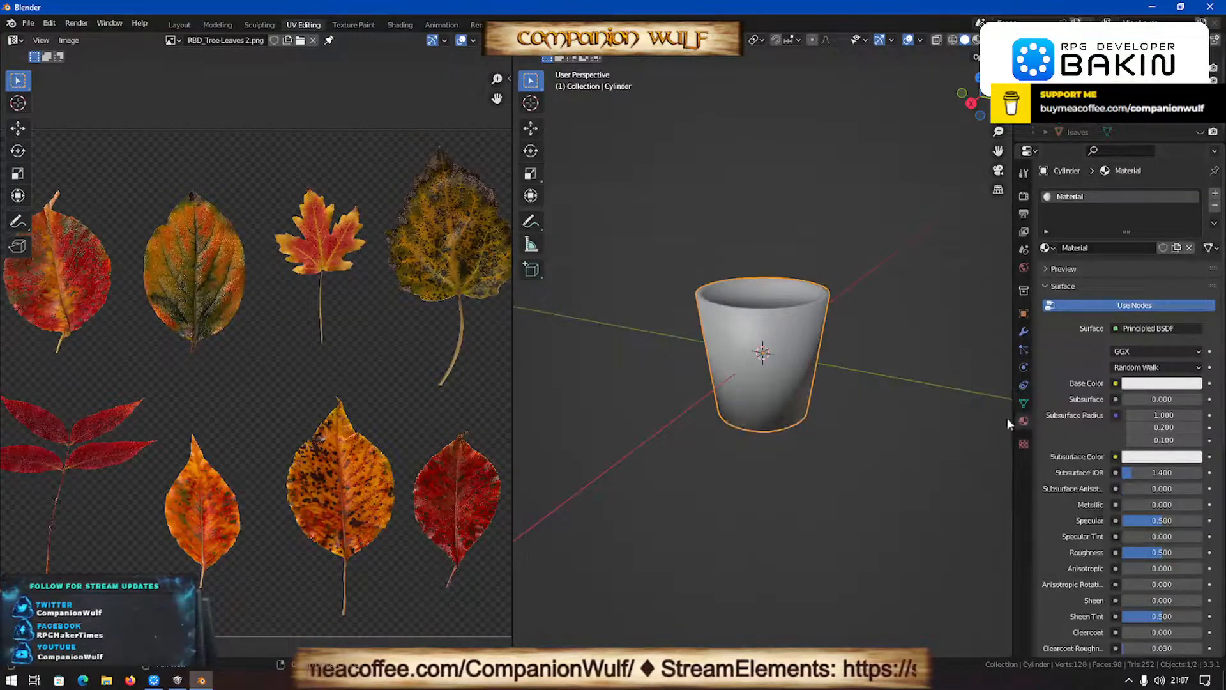
- Feed the cup material's Base Color from an Image Texture and open the file browser to choose its image
click(1115, 383)
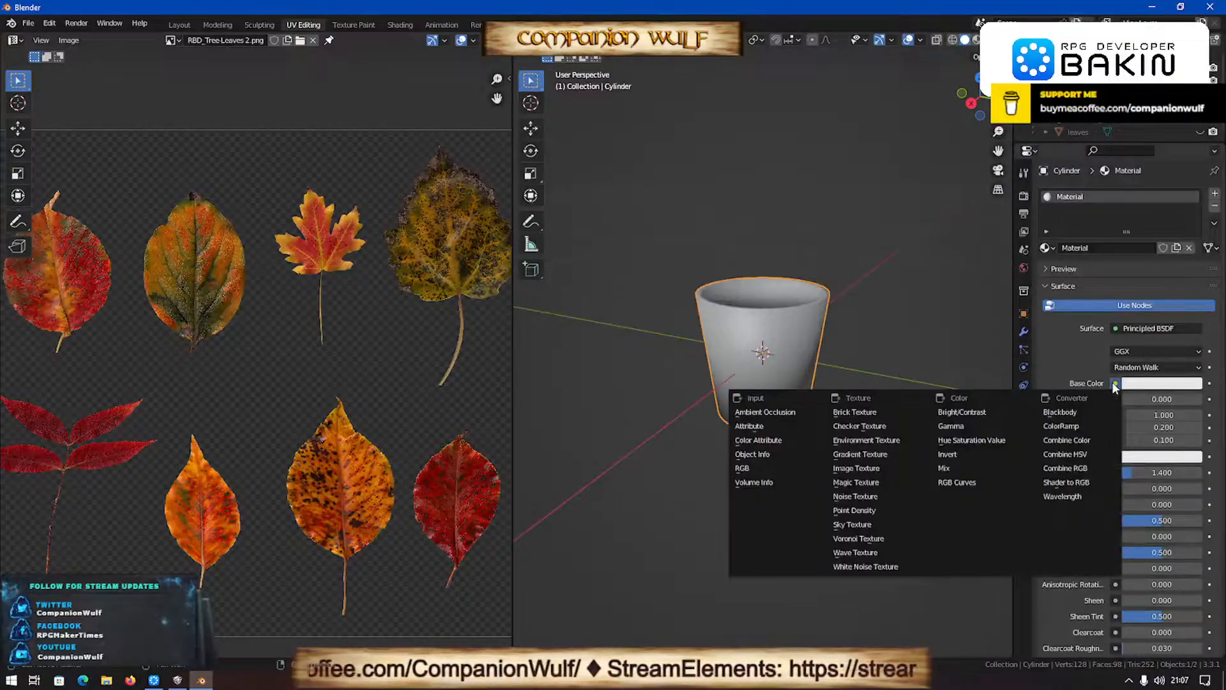
click(872, 471)
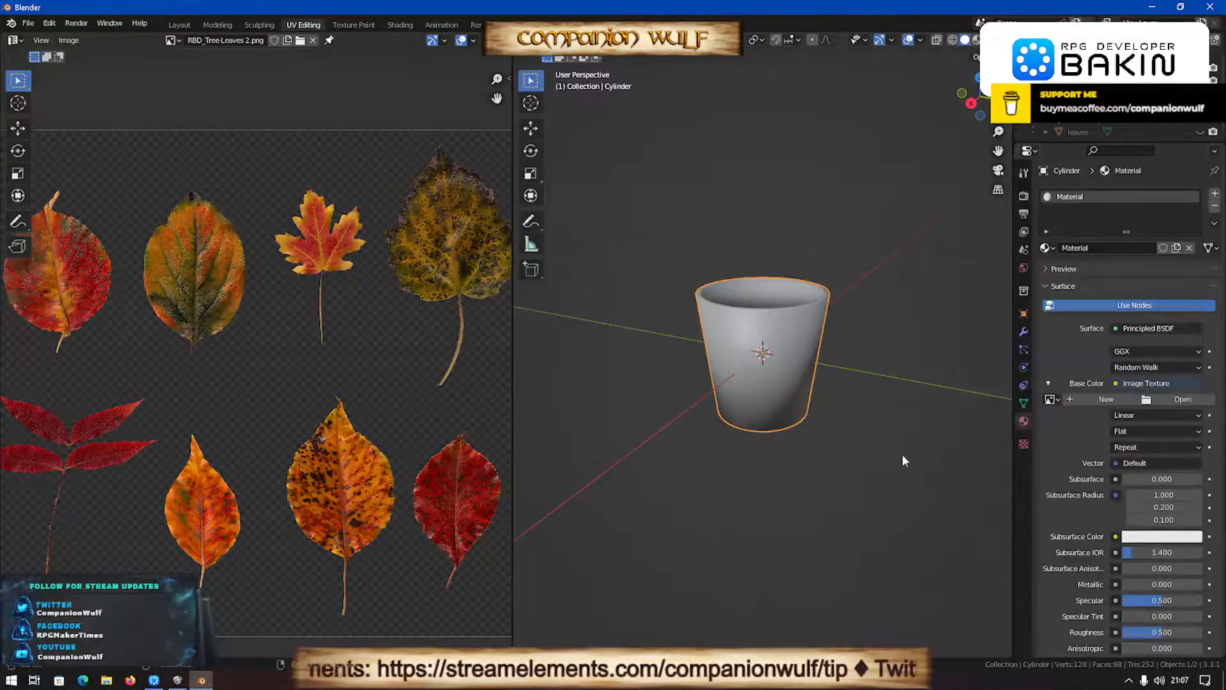
click(1180, 400)
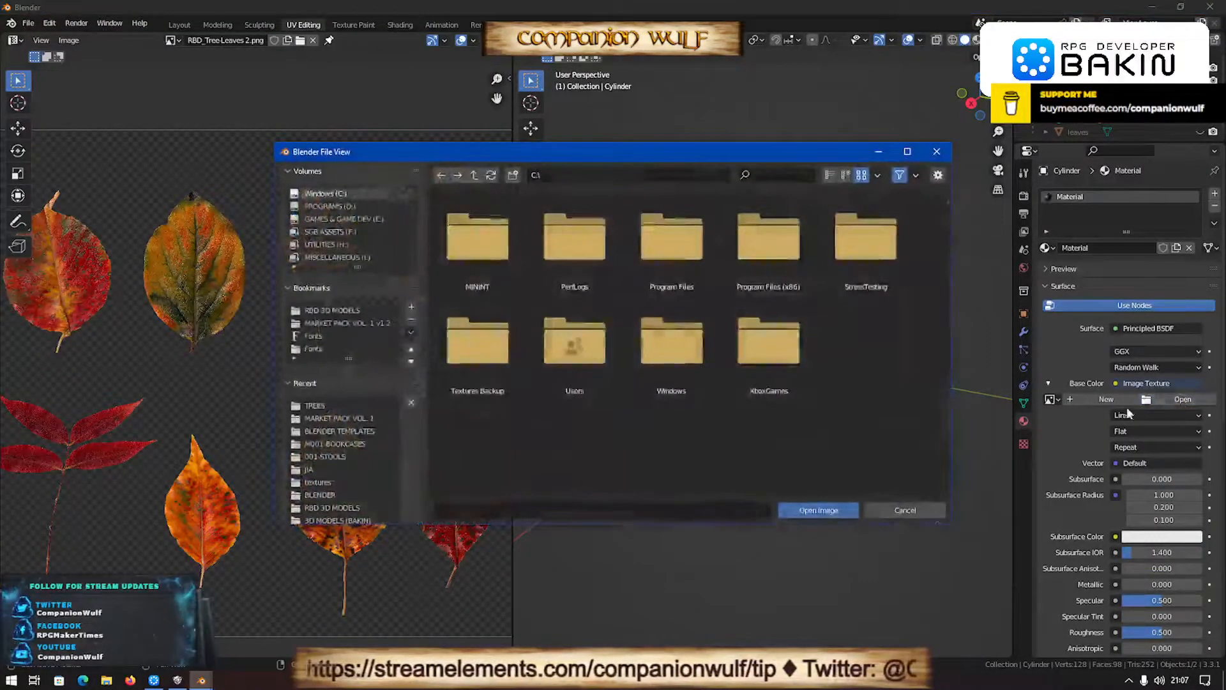
- Check the recent folders MARKET PACK VOL. 1, BLENDER, RBD 3D MODELS and 001-STOOLS for a suitable texture image
click(323, 418)
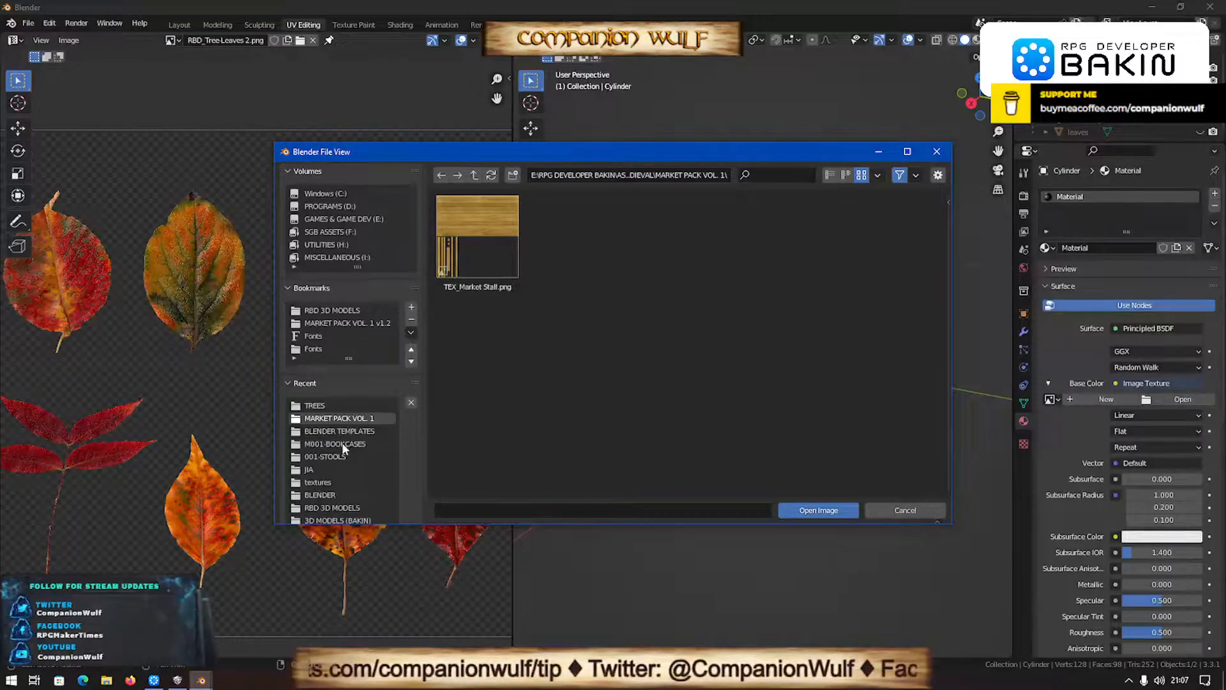
scroll(342, 442, down, 1)
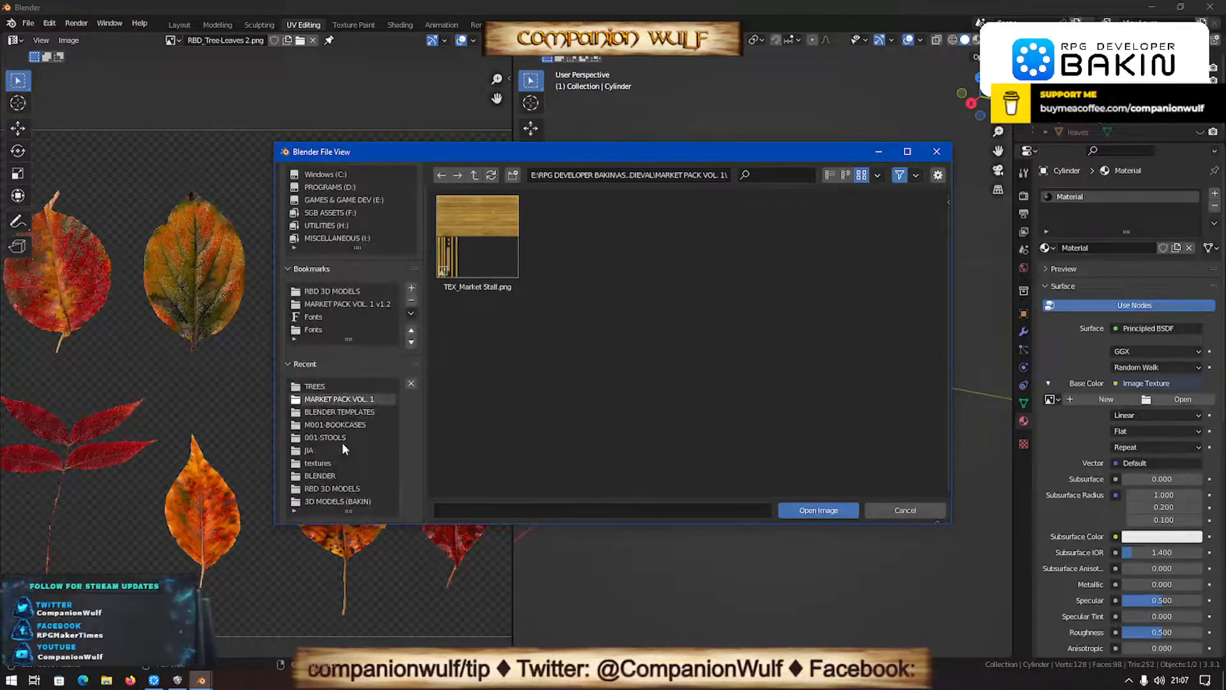
scroll(342, 442, up, 1)
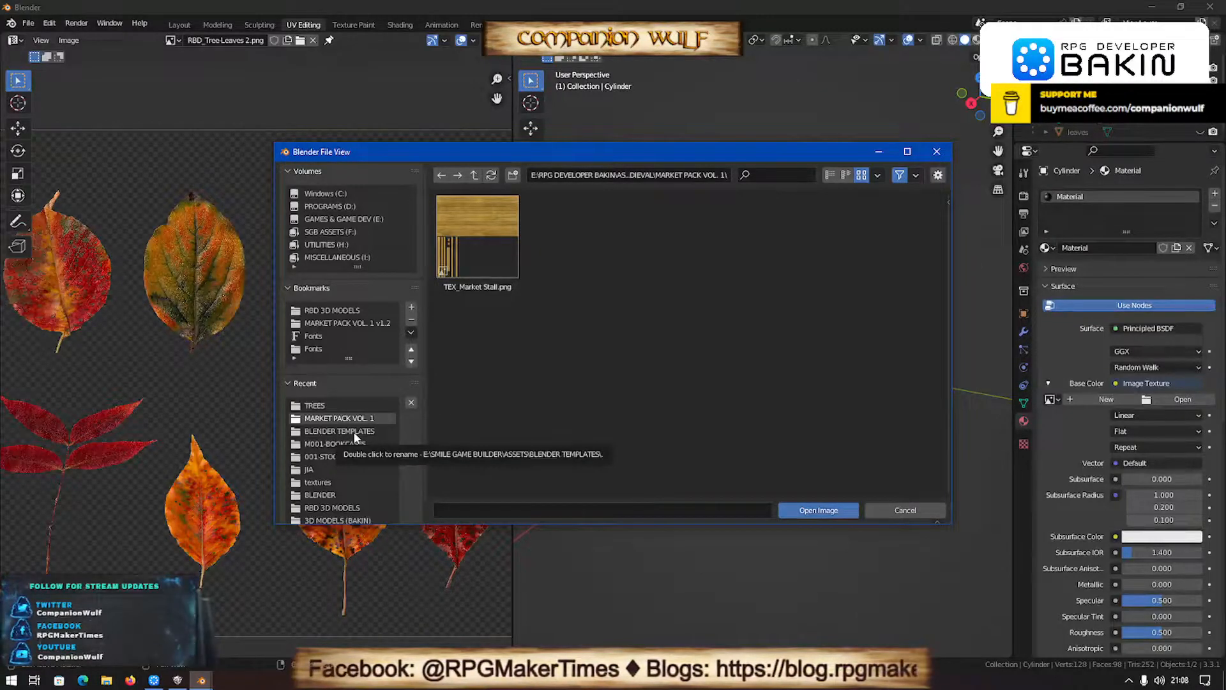
scroll(353, 431, down, 1)
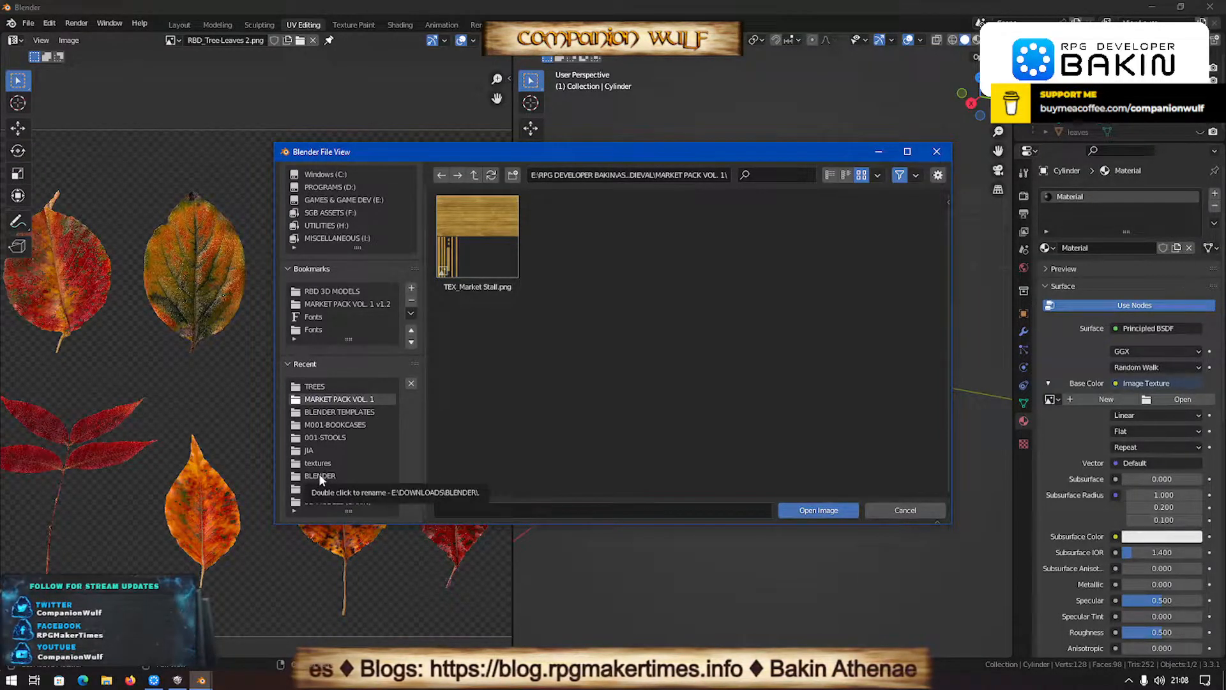
click(319, 476)
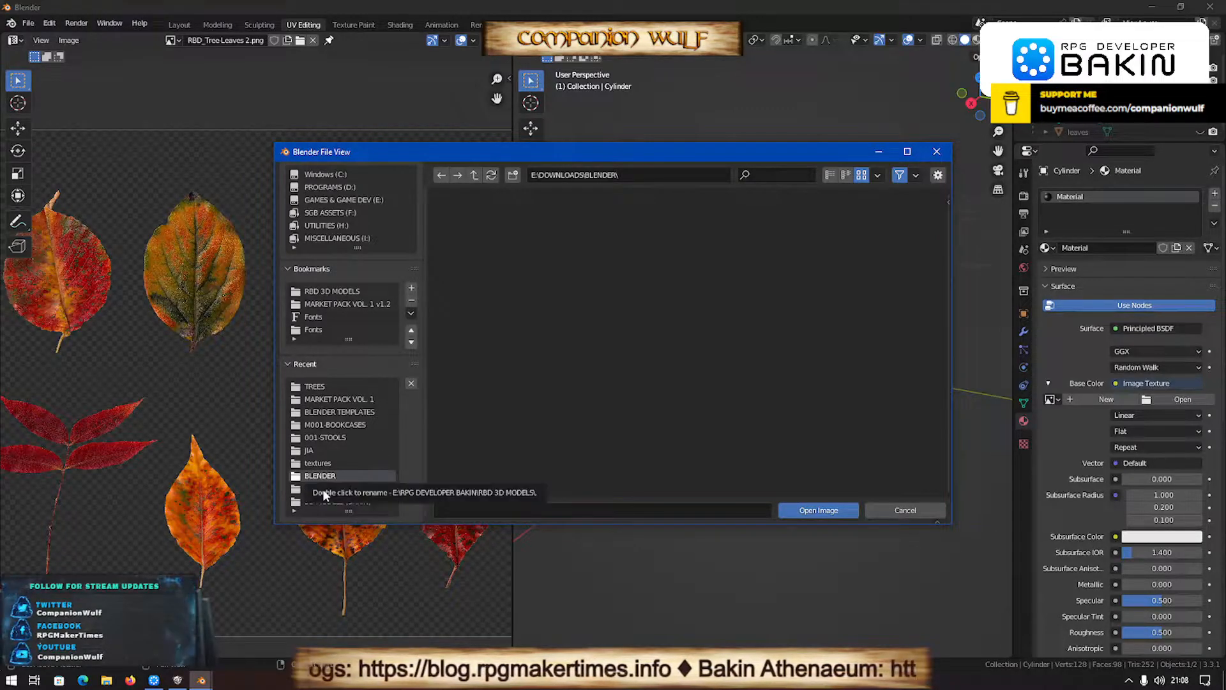
click(323, 489)
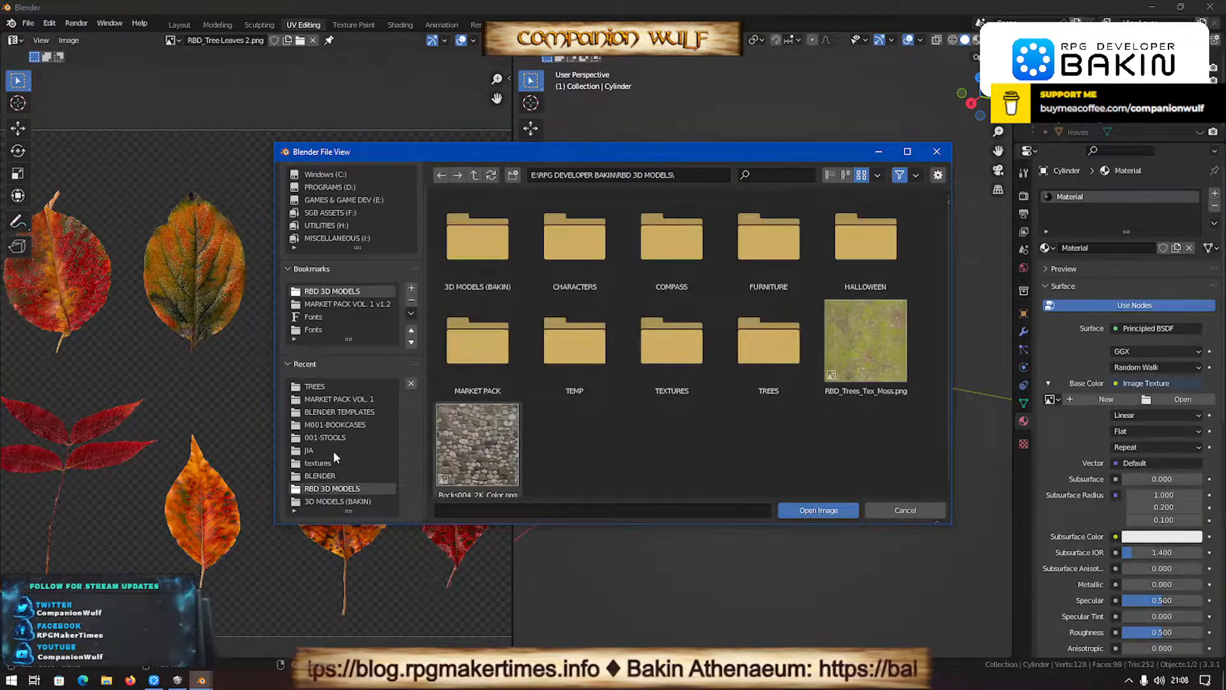
click(324, 437)
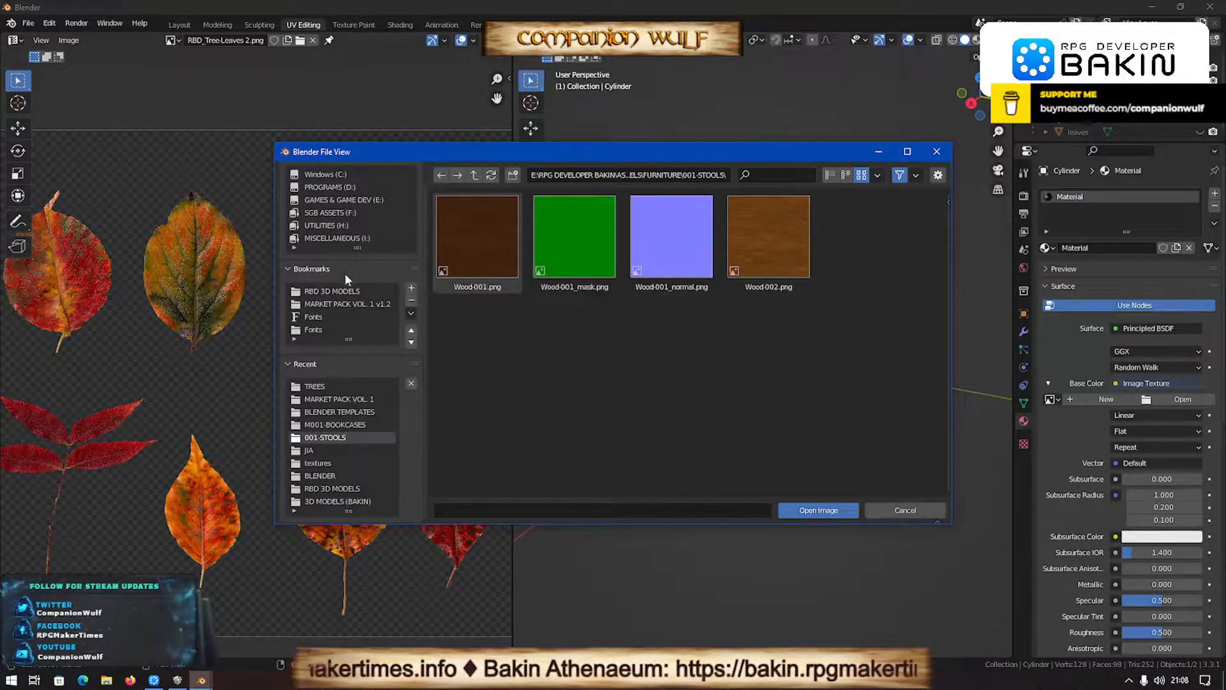
- Browse the E: drive through SMILE GAME BUILDER and ASSETS to the Explorer's Guild assets folder to look for a texture
click(344, 200)
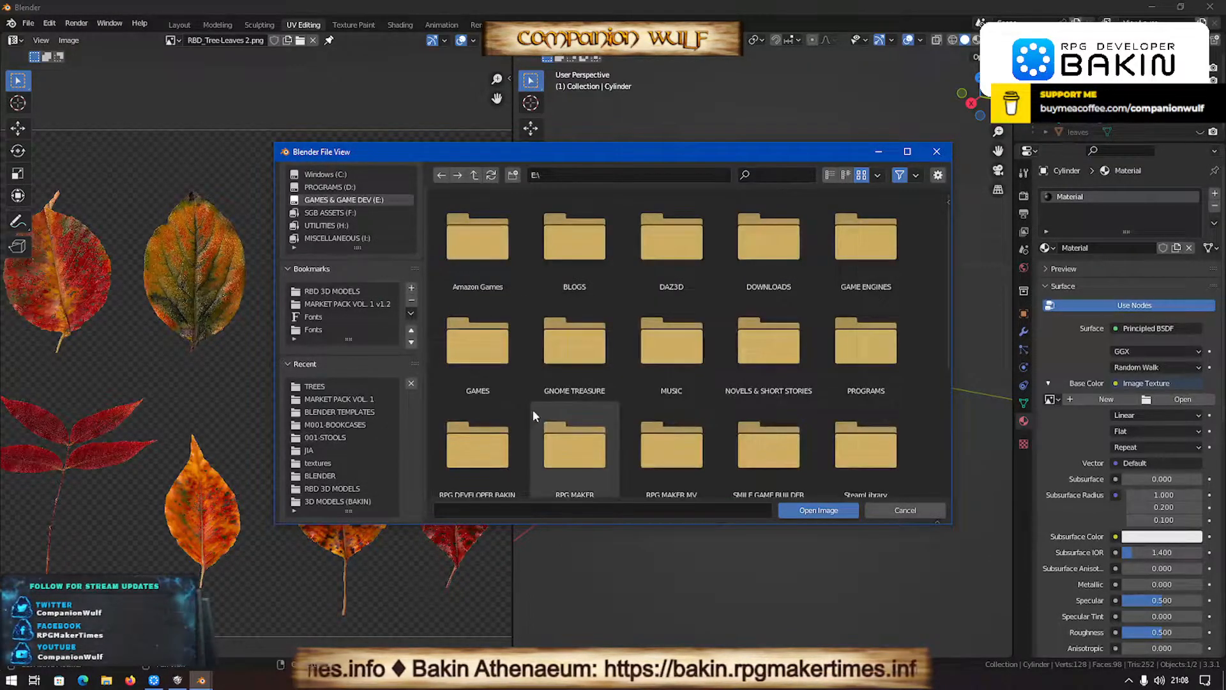
scroll(656, 439, down, 1)
double_click(773, 421)
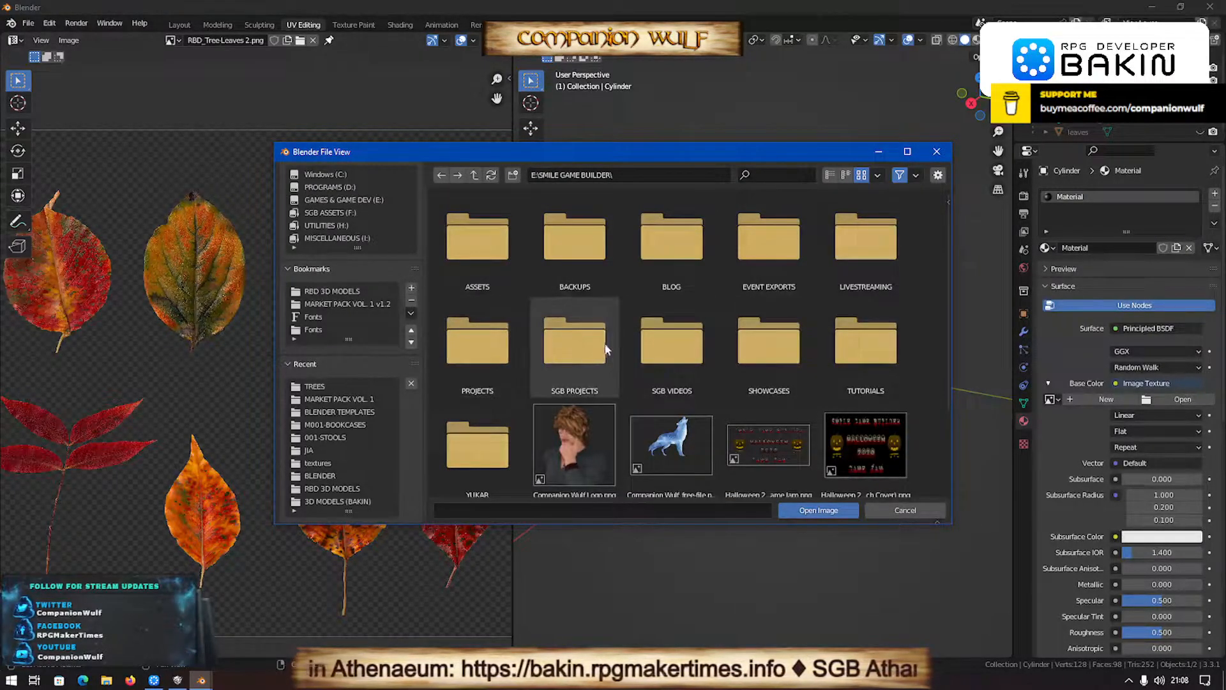
double_click(478, 241)
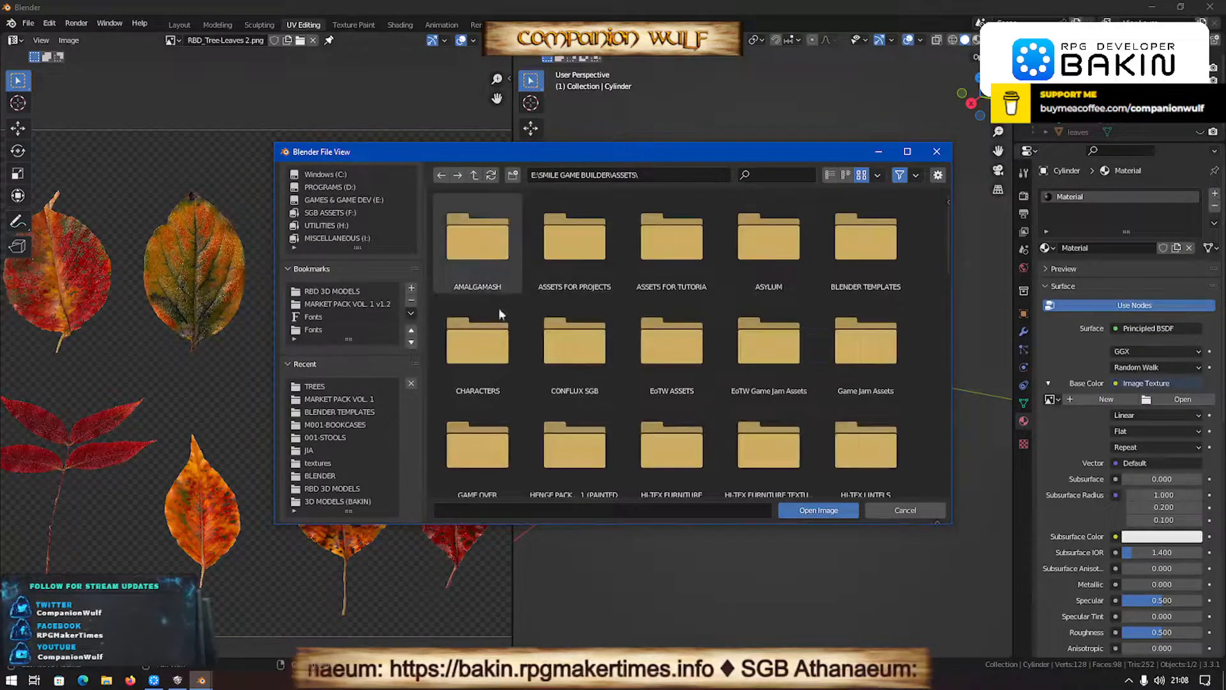
scroll(900, 396, down, 1)
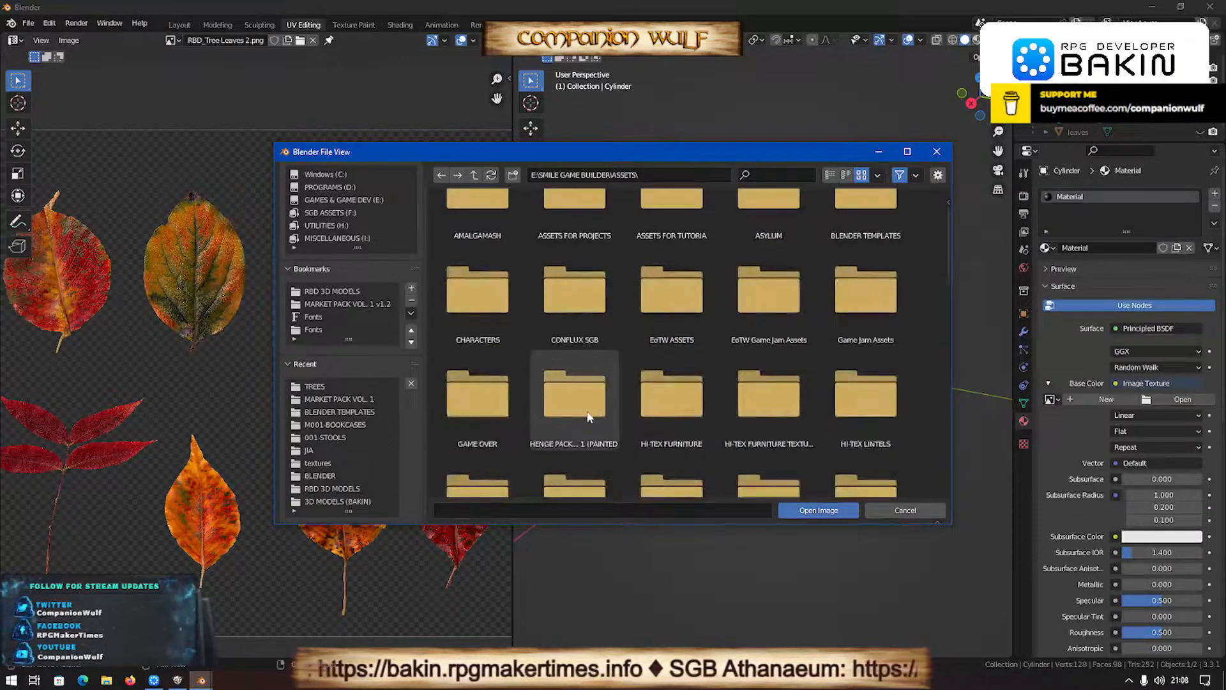
scroll(546, 406, down, 4)
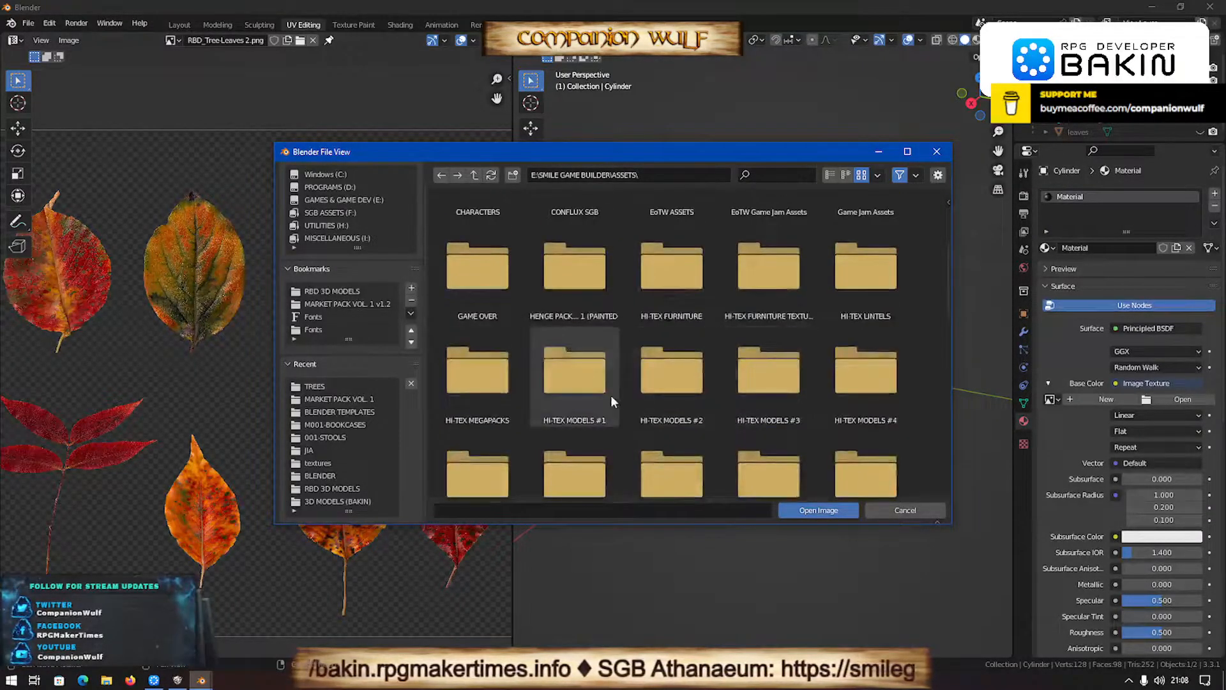
scroll(611, 401, down, 5)
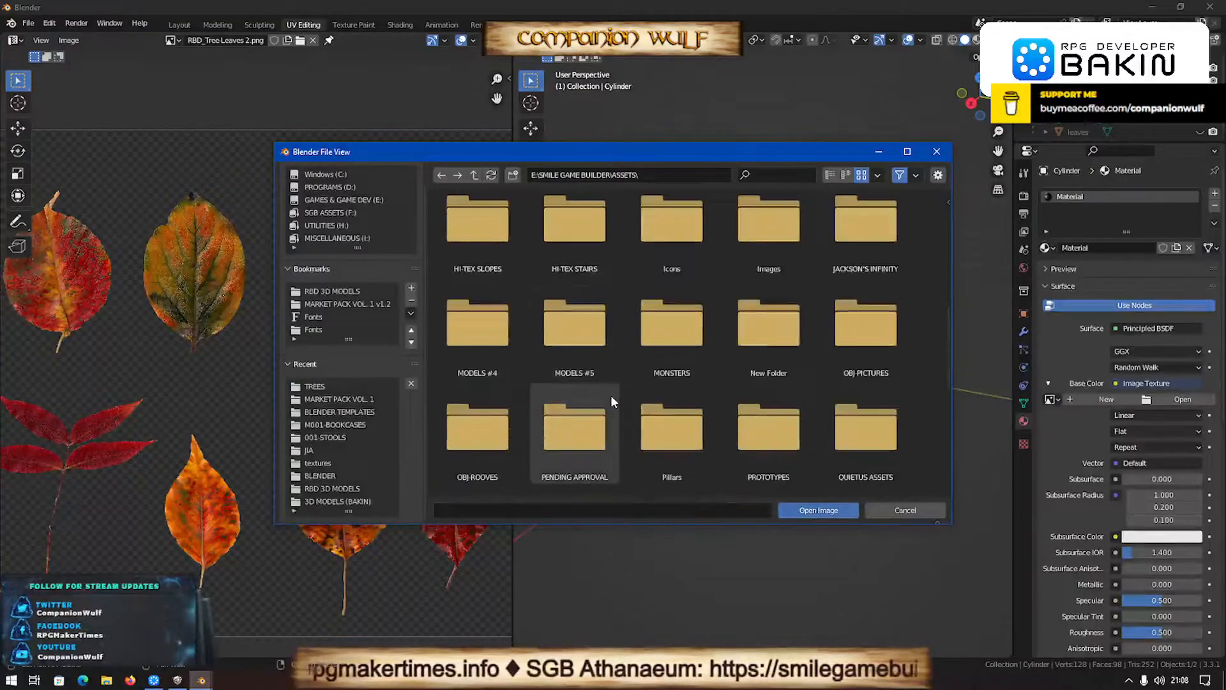
scroll(611, 397, down, 2)
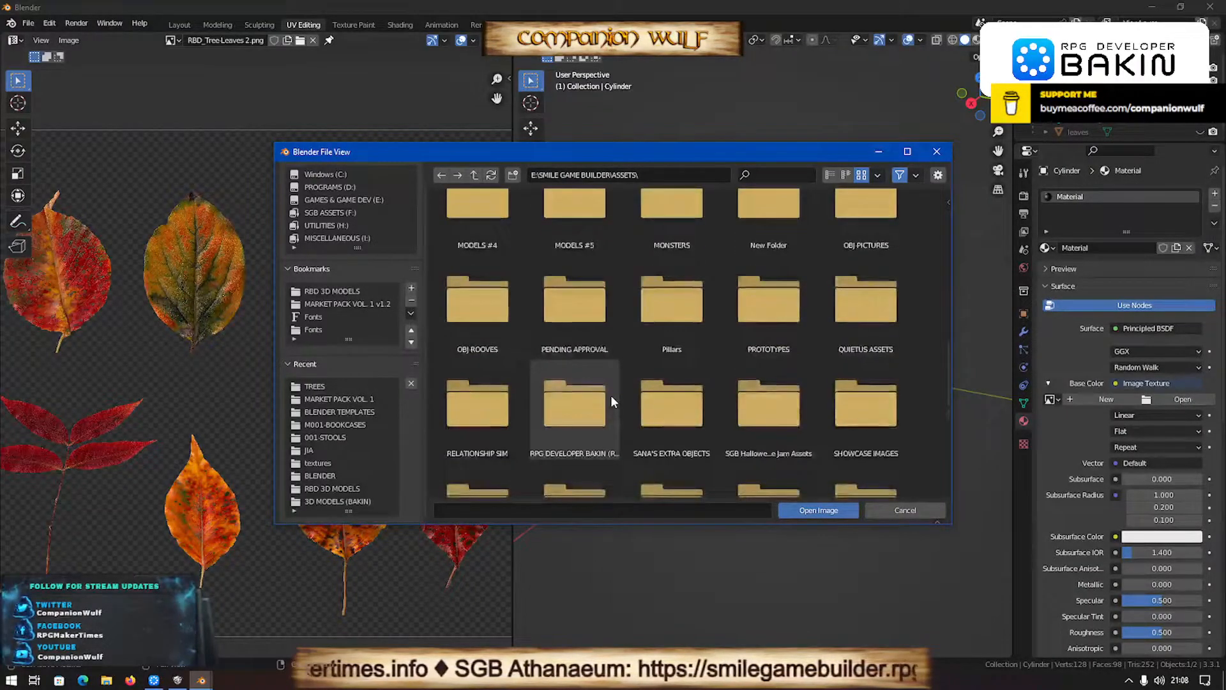
scroll(611, 400, down, 3)
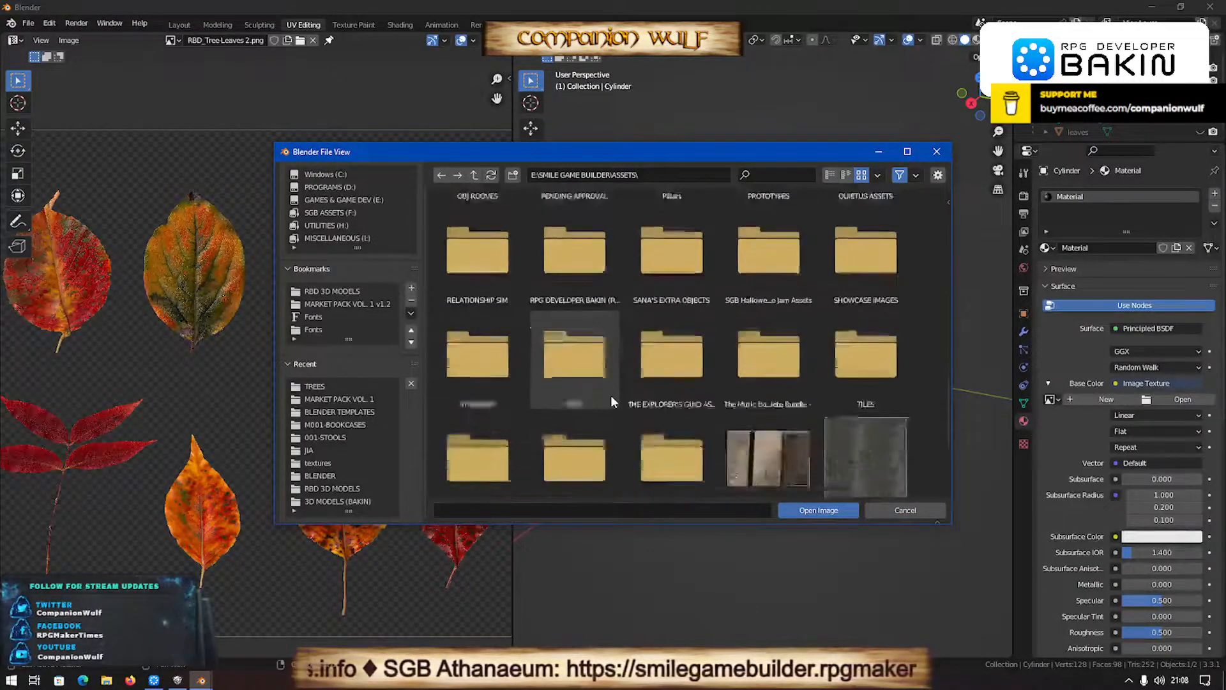
double_click(678, 348)
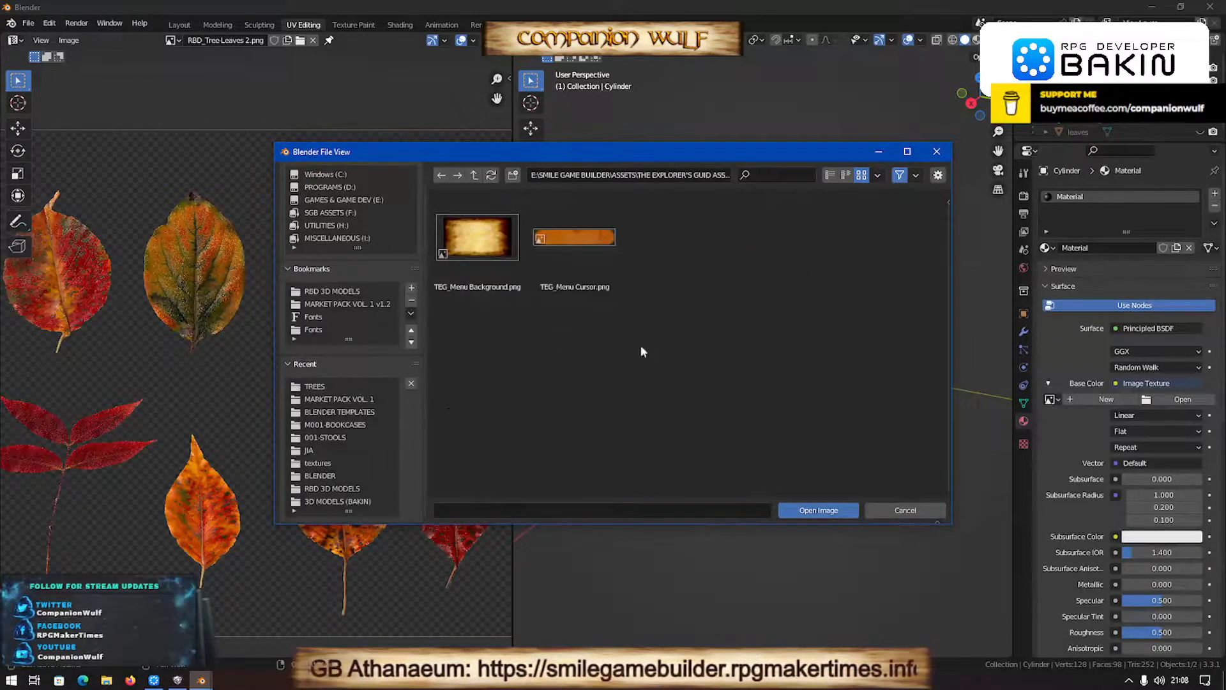
- Return to the ASSETS folder and look through its subfolders and images for a usable texture
click(473, 176)
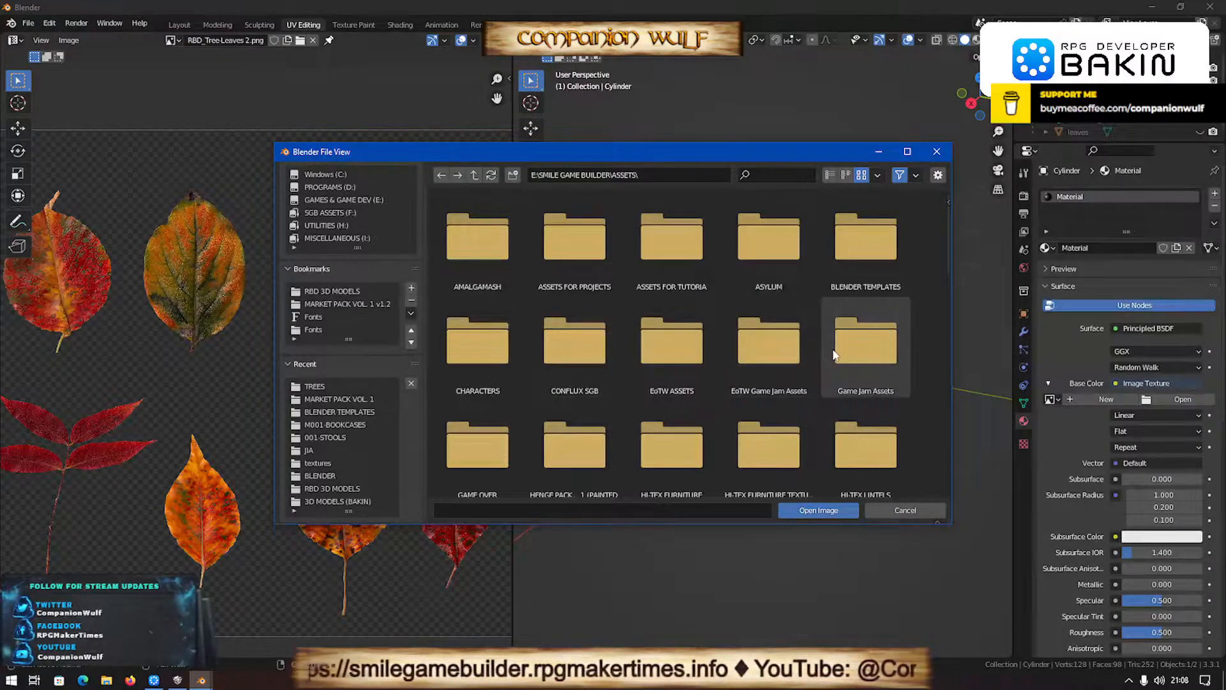
scroll(834, 351, down, 2)
scroll(833, 353, down, 5)
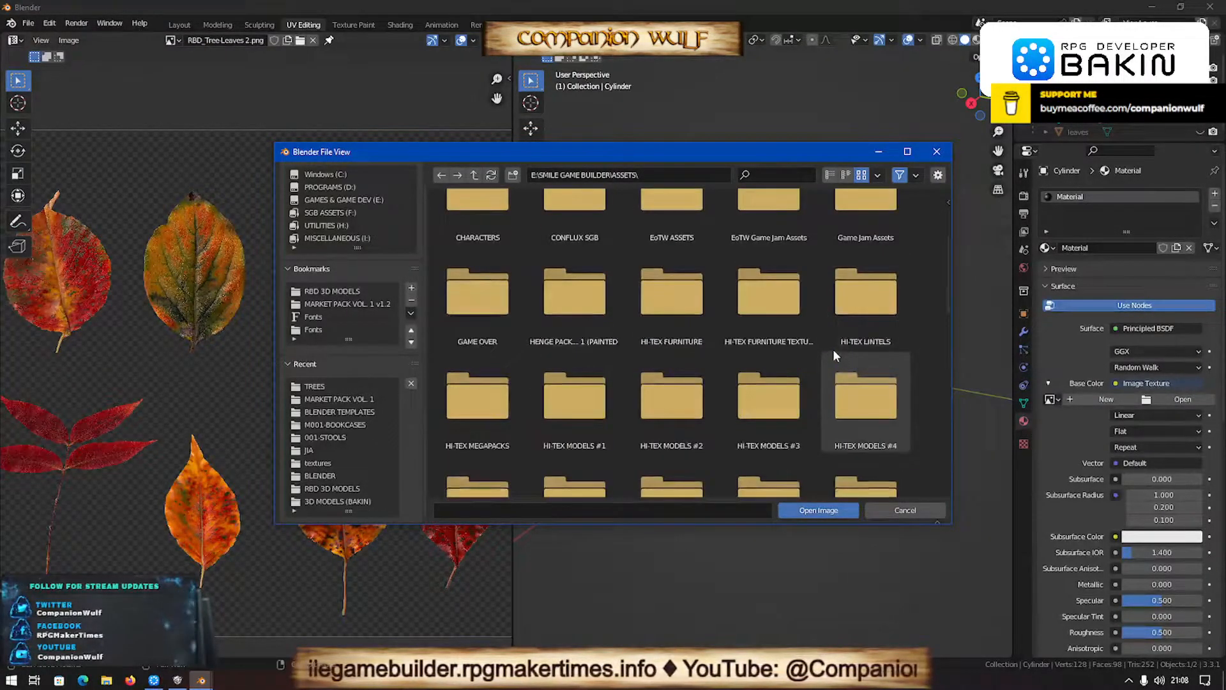
scroll(833, 353, down, 5)
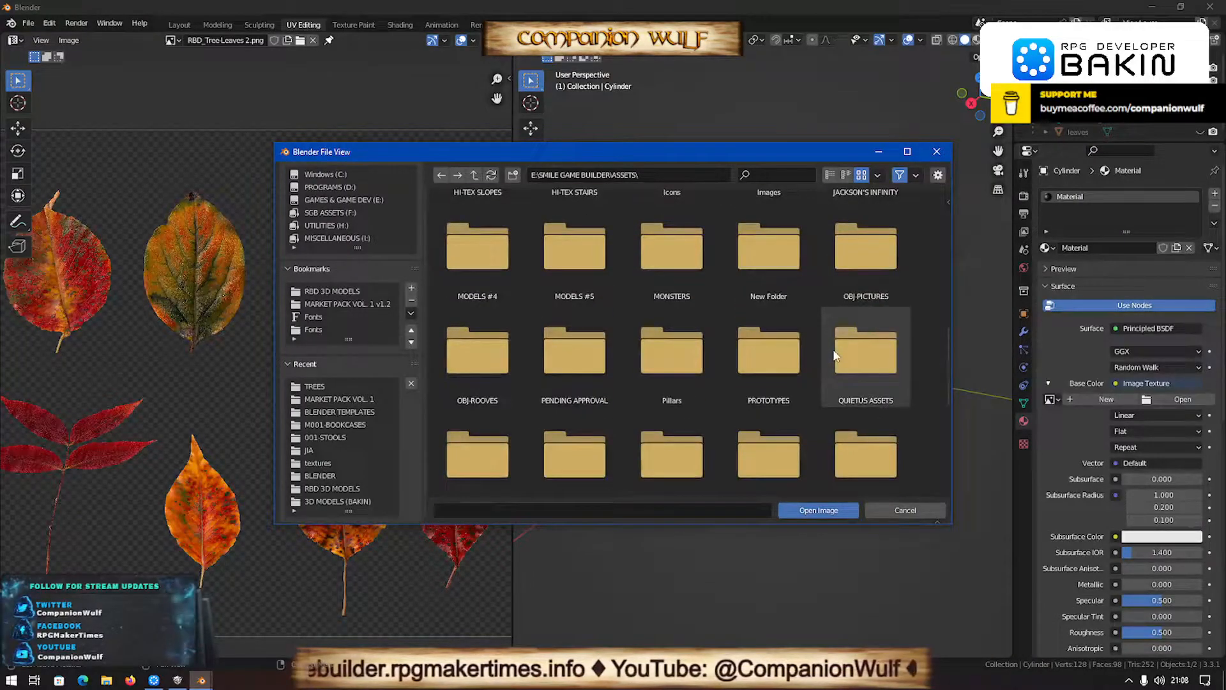
scroll(833, 353, down, 5)
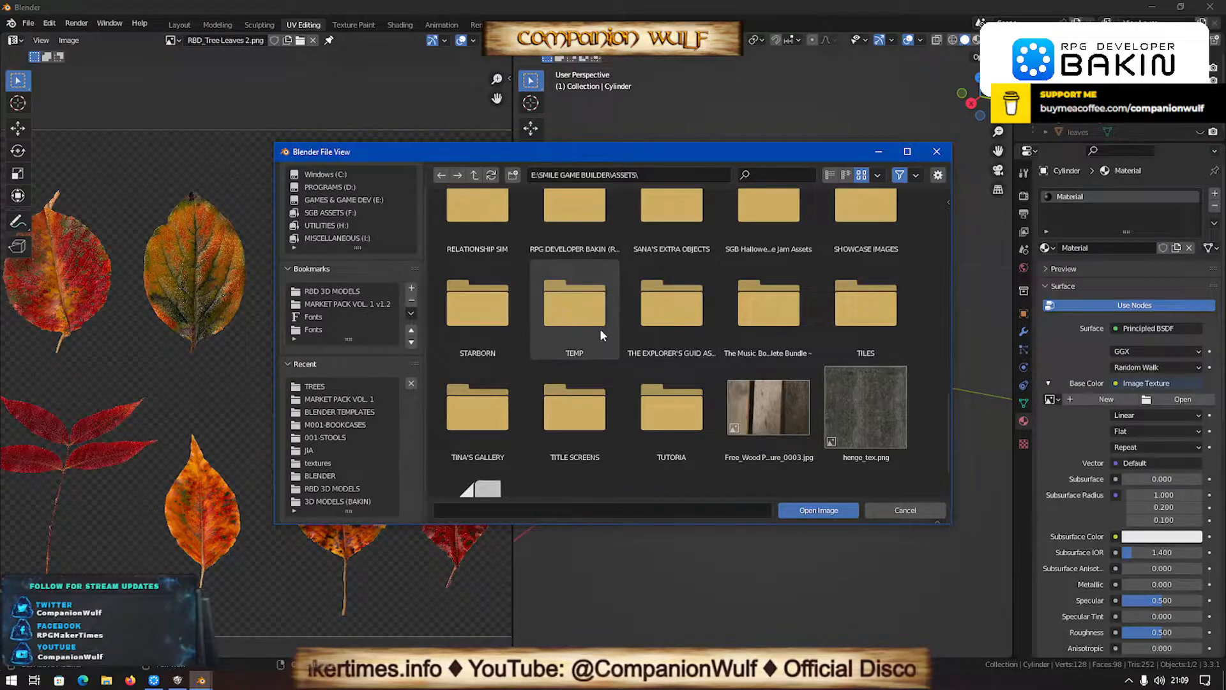
scroll(599, 328, up, 3)
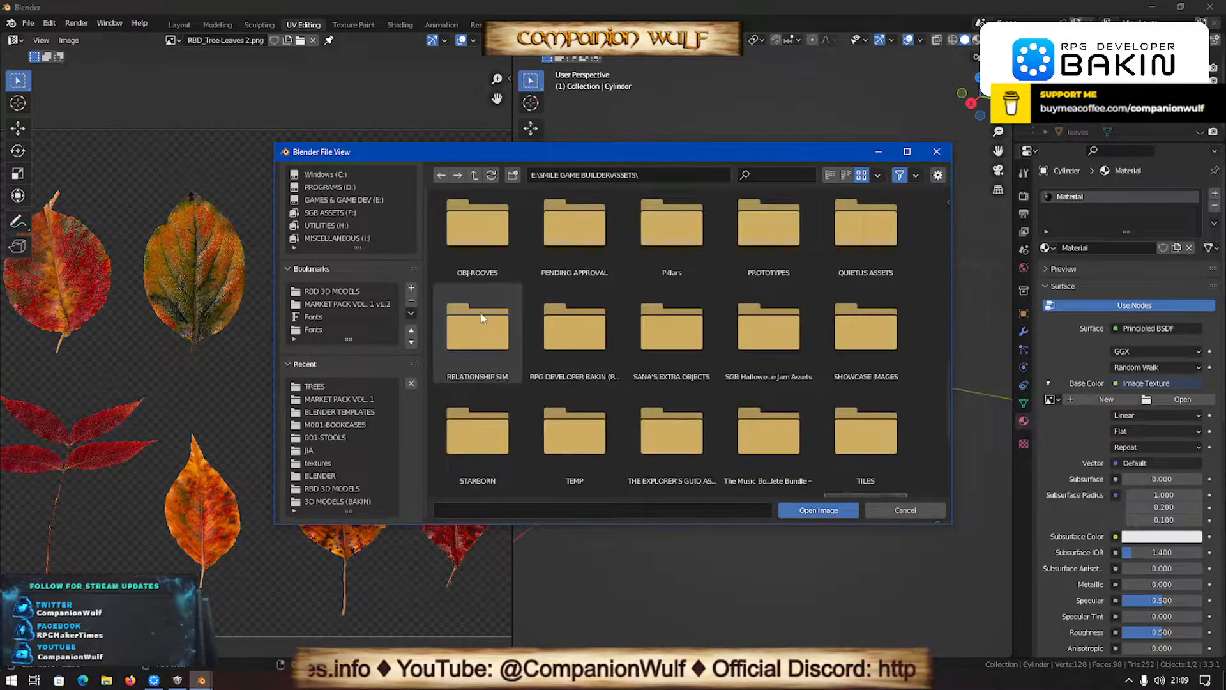
- Go to the PROJECTS folder of SMILE GAME BUILDER and look through its project folders for a texture source
click(473, 175)
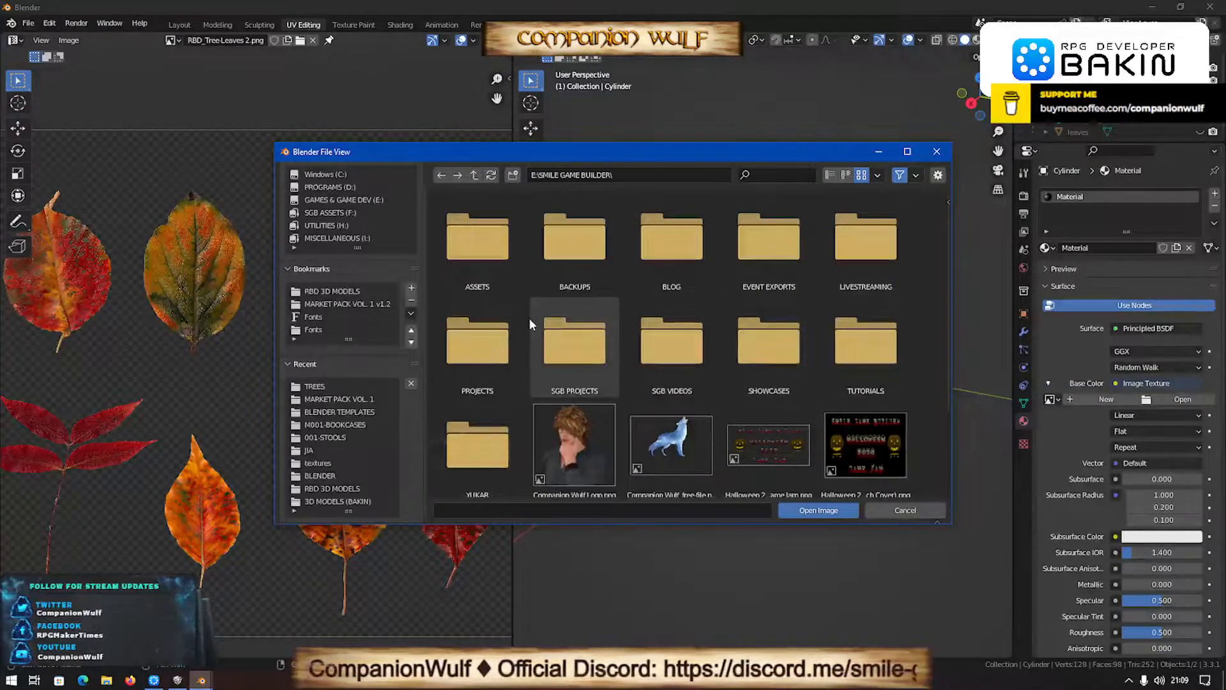
double_click(481, 345)
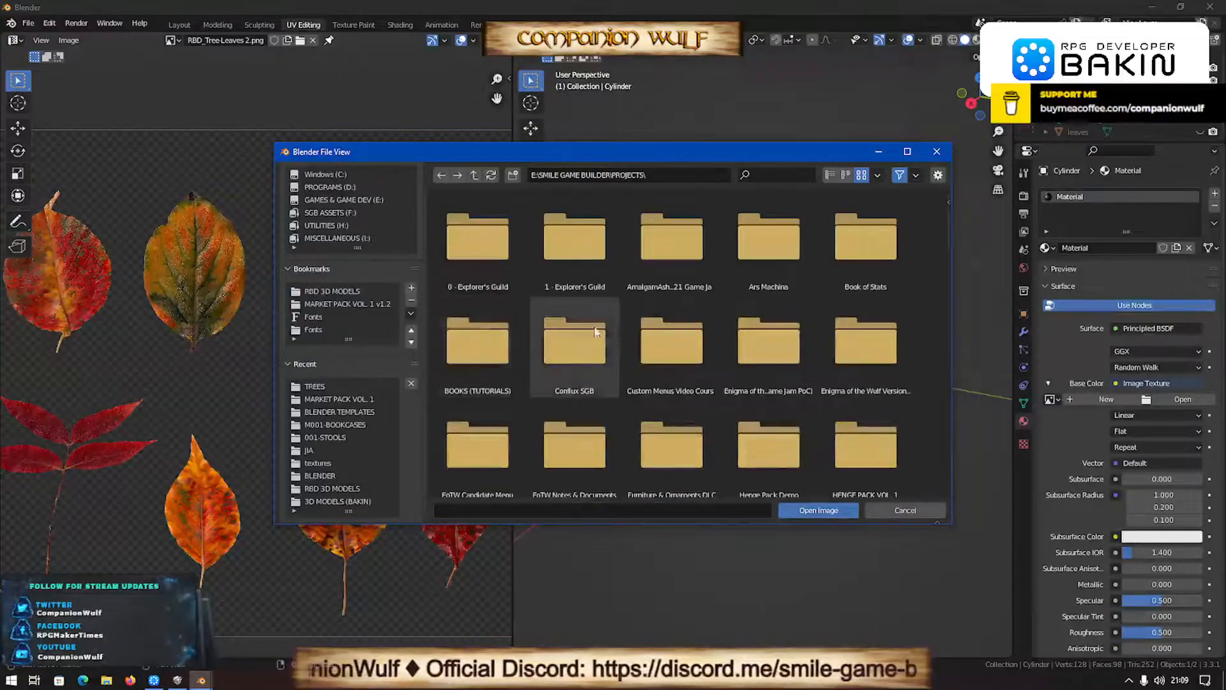
scroll(625, 326, down, 1)
scroll(623, 325, down, 8)
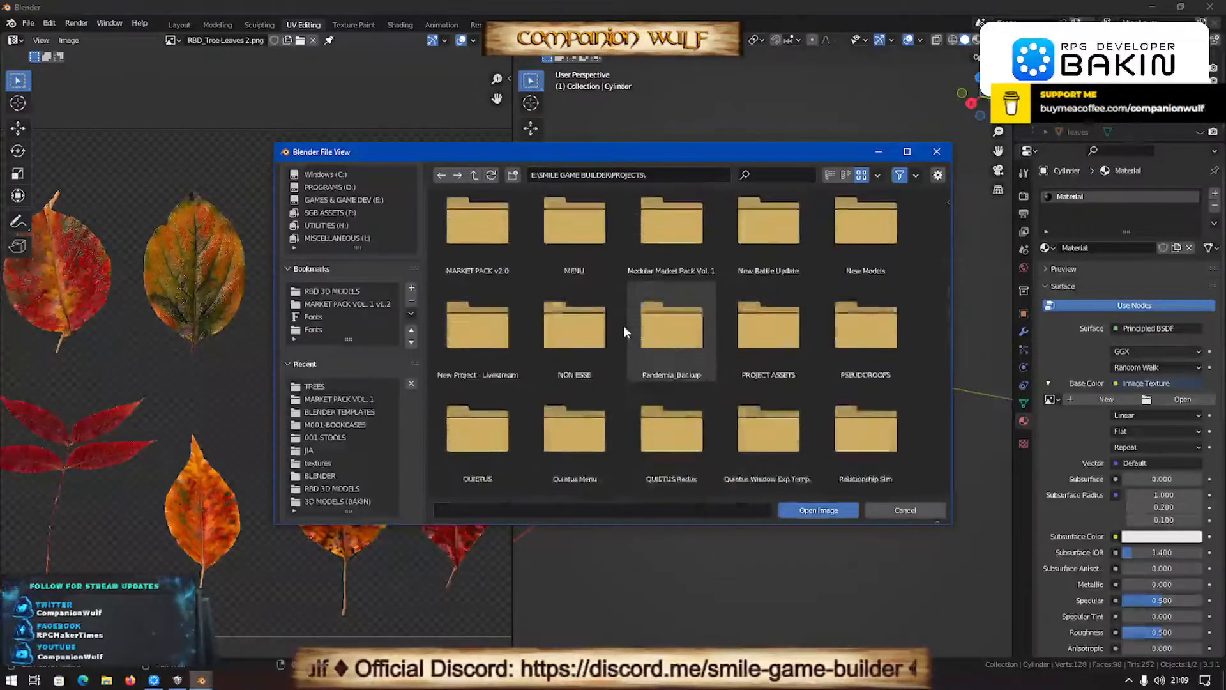
scroll(623, 325, down, 6)
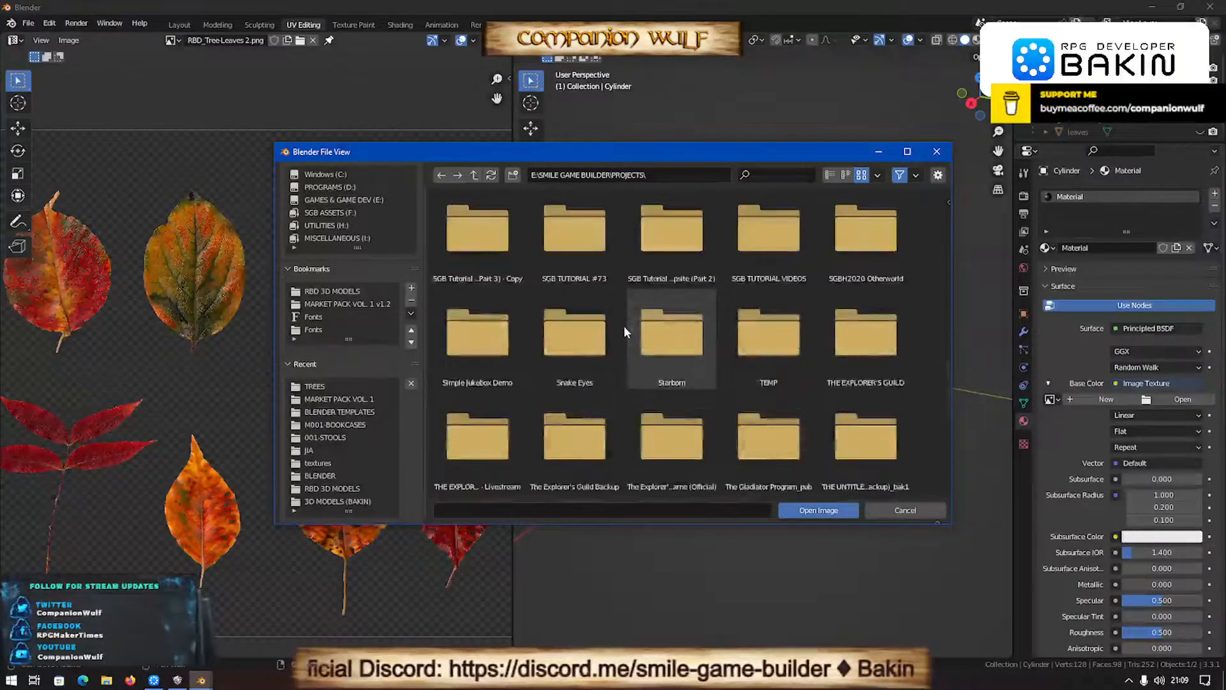
scroll(624, 326, down, 4)
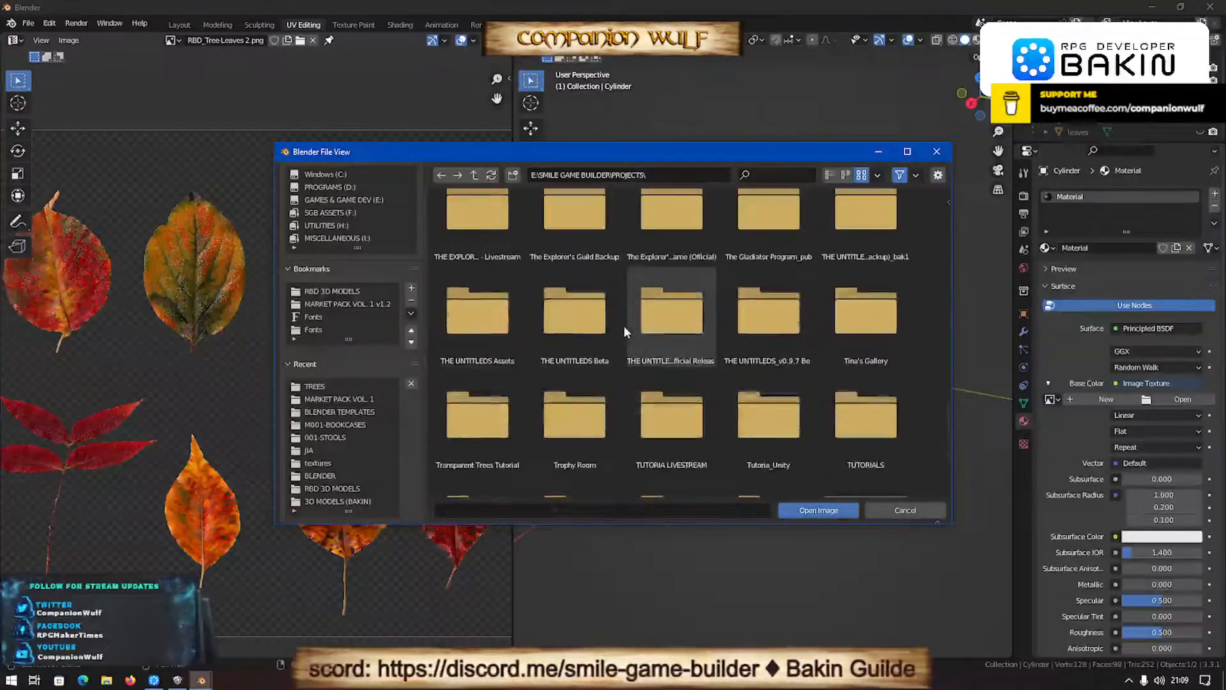
- Check the texture images under res, mapobject, TU_PUB in THE UNTITLEDS Assets project and return to the PROJECTS folder
double_click(497, 324)
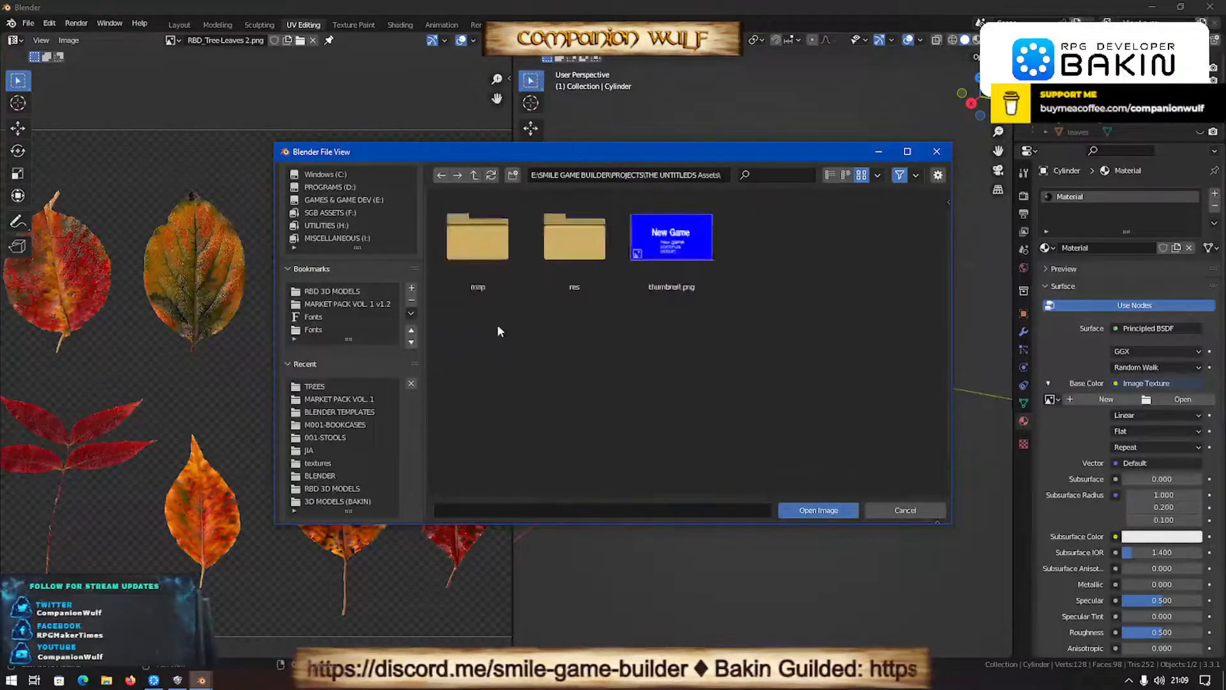
double_click(576, 255)
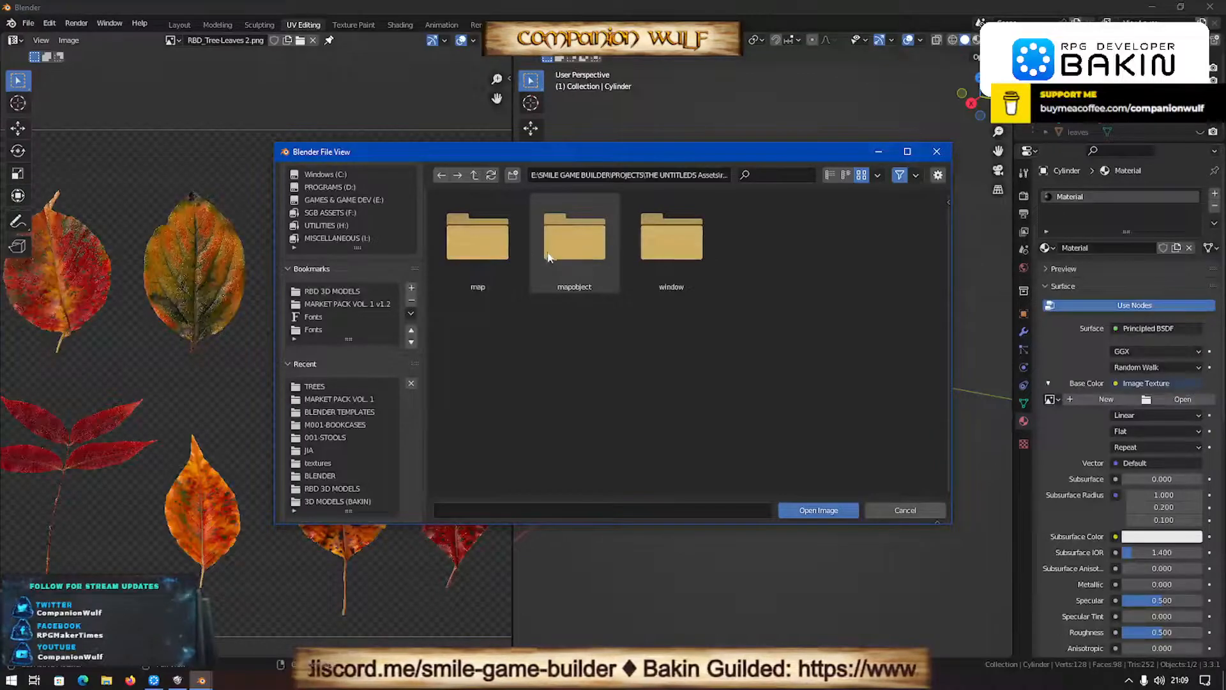
double_click(566, 240)
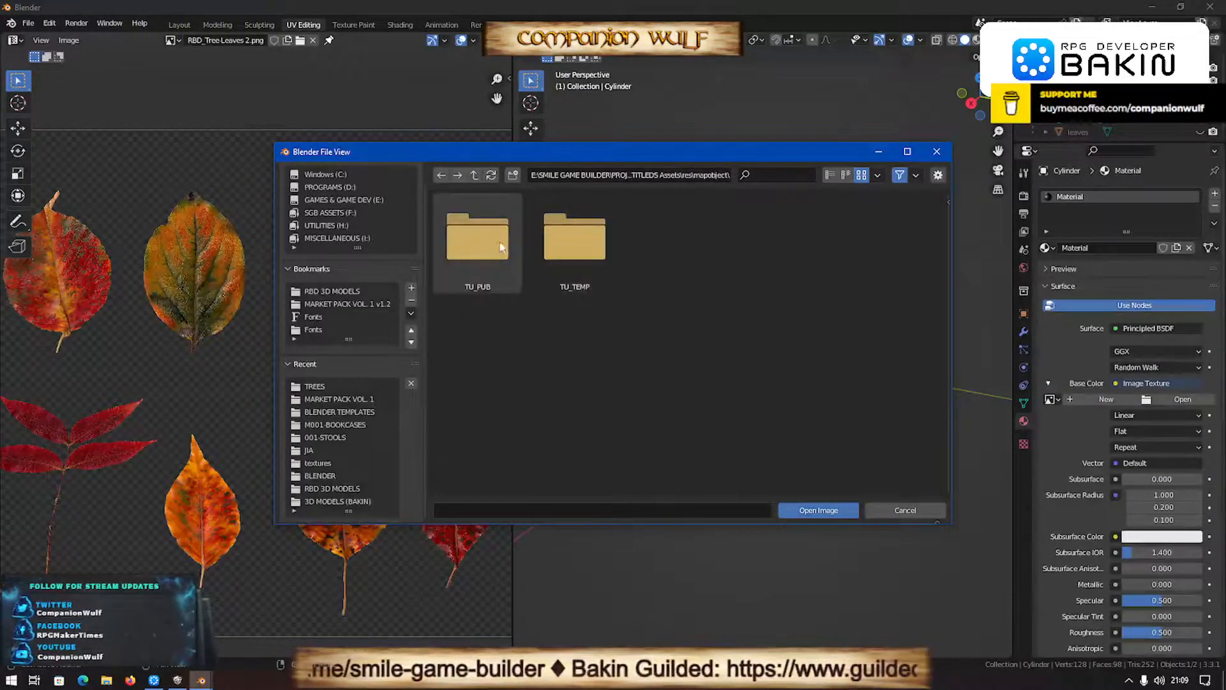
double_click(492, 249)
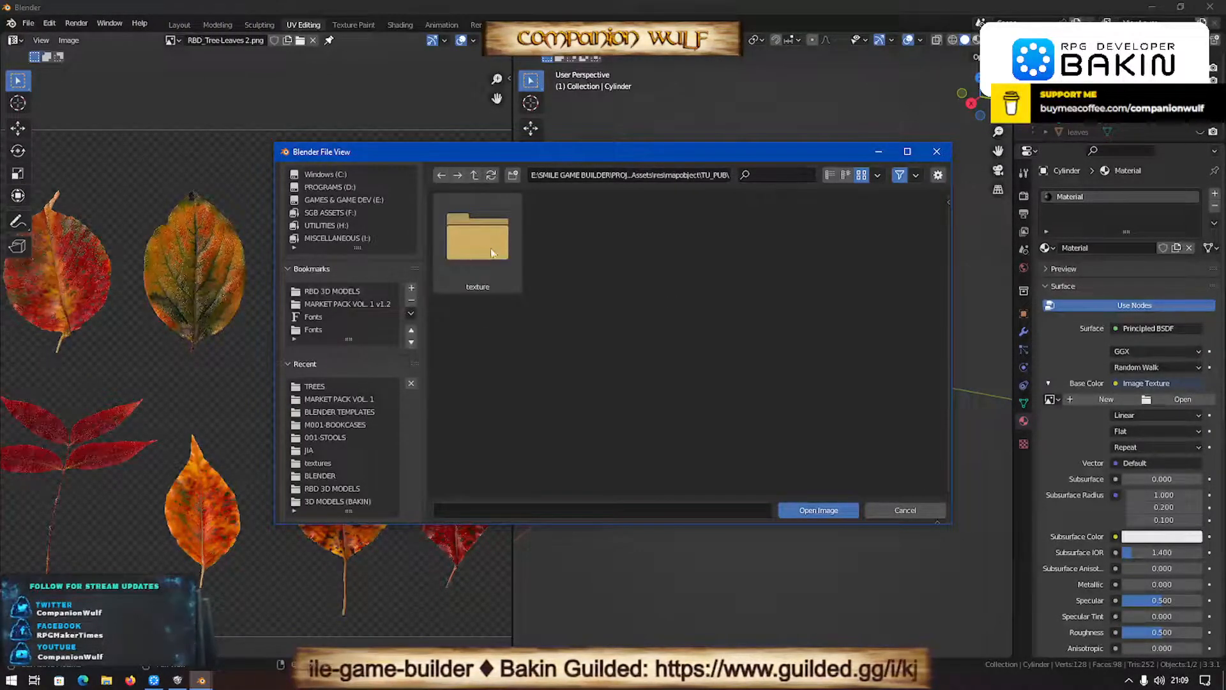
double_click(489, 246)
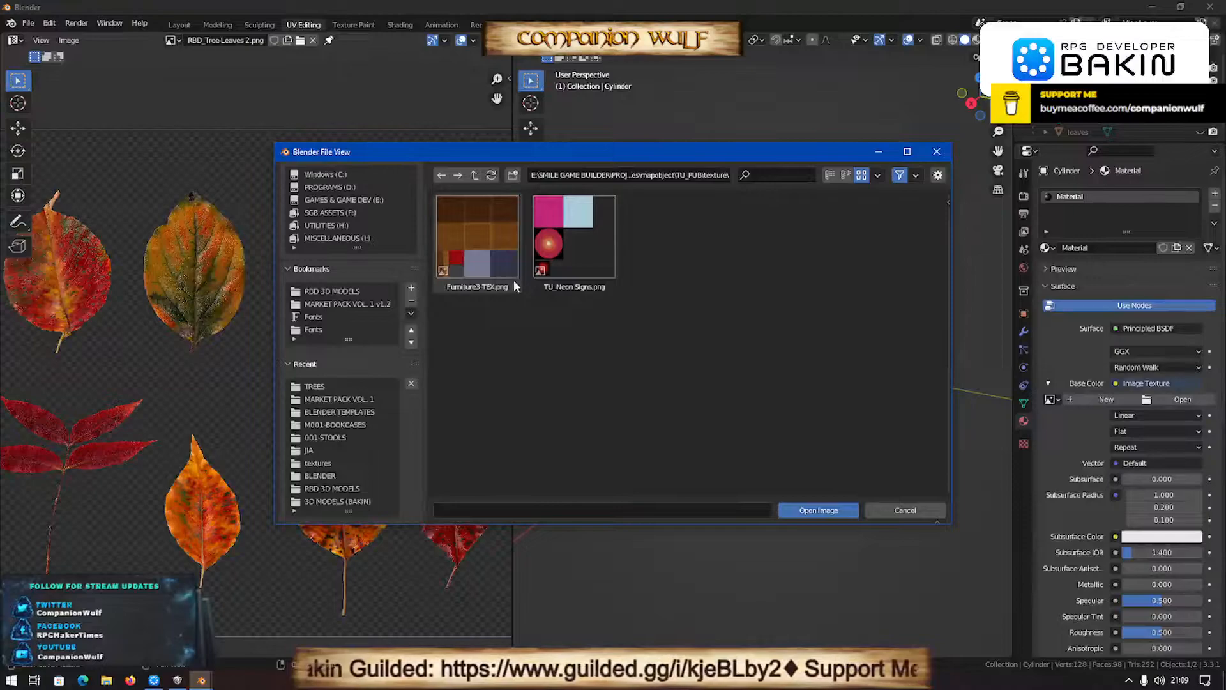
click(476, 175)
click(477, 174)
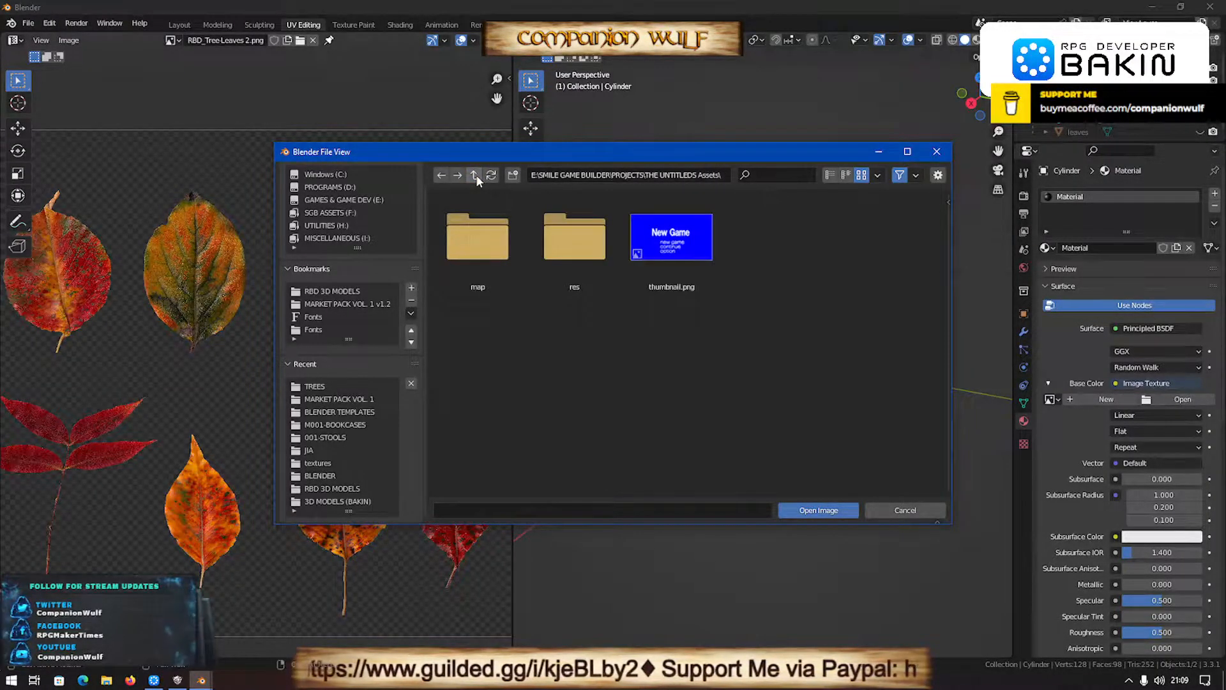
click(476, 174)
- Look through the project folders in PROJECTS and check the TU_pub folder of THE UNTITLEDS Beta for a texture
scroll(688, 416, down, 2)
scroll(688, 416, down, 6)
scroll(690, 423, down, 2)
scroll(690, 416, down, 6)
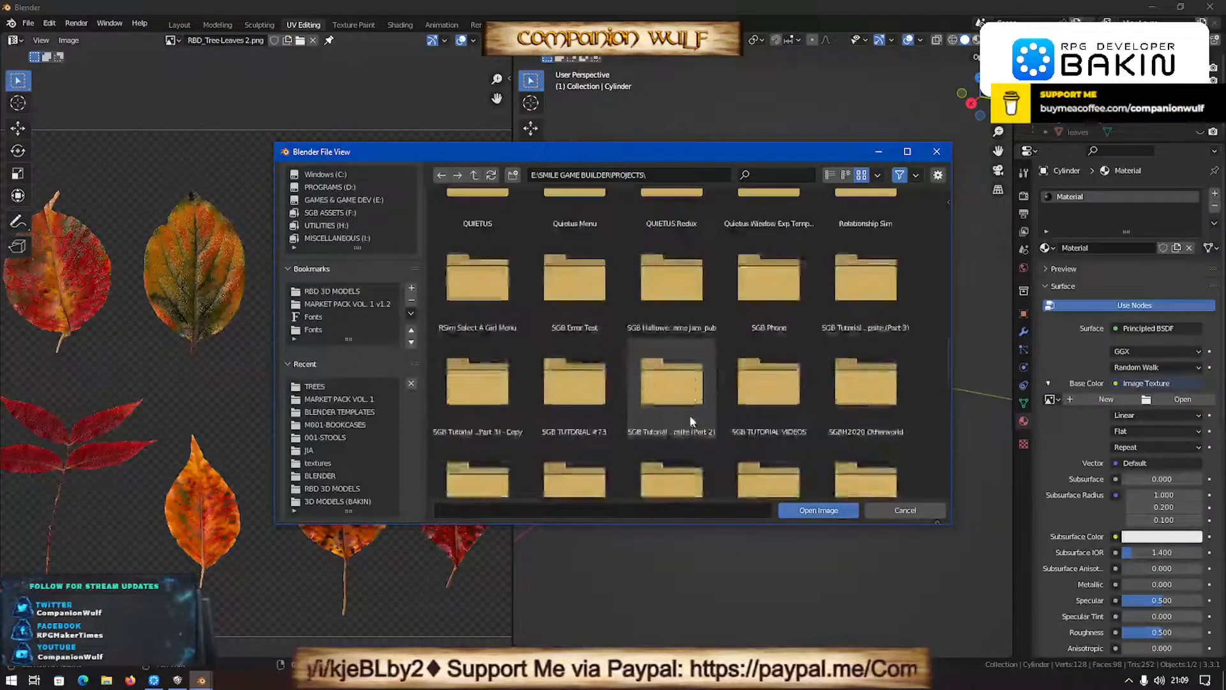
scroll(692, 422, down, 5)
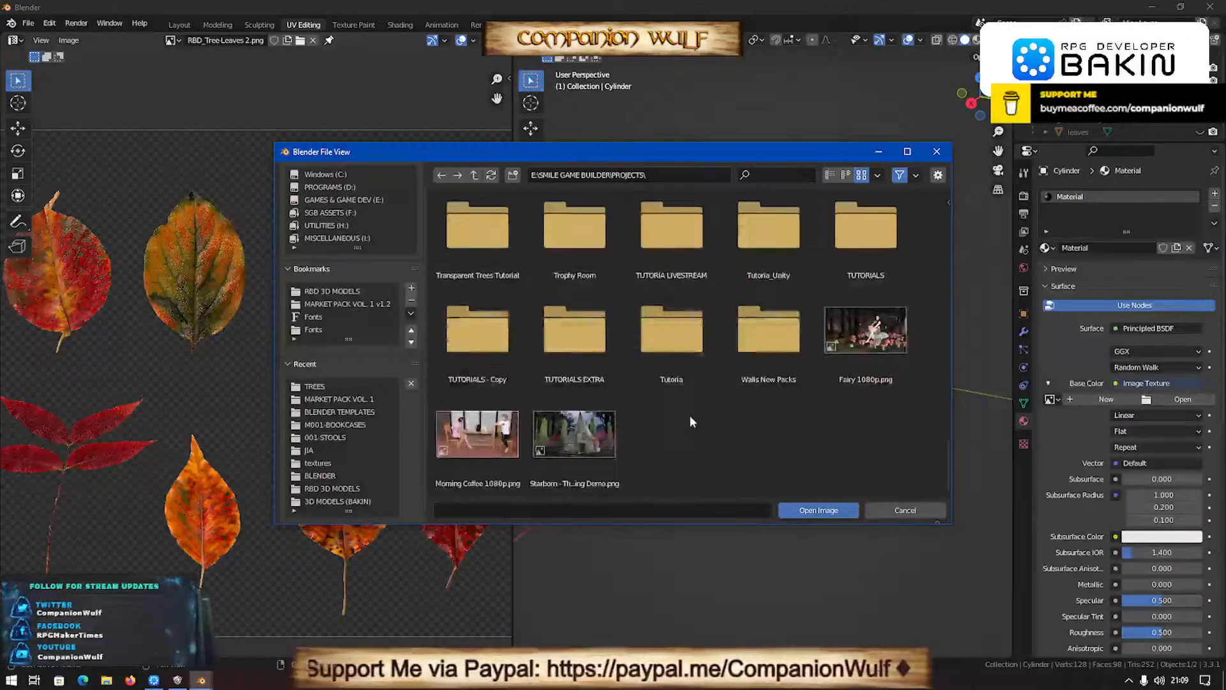
scroll(690, 415, up, 1)
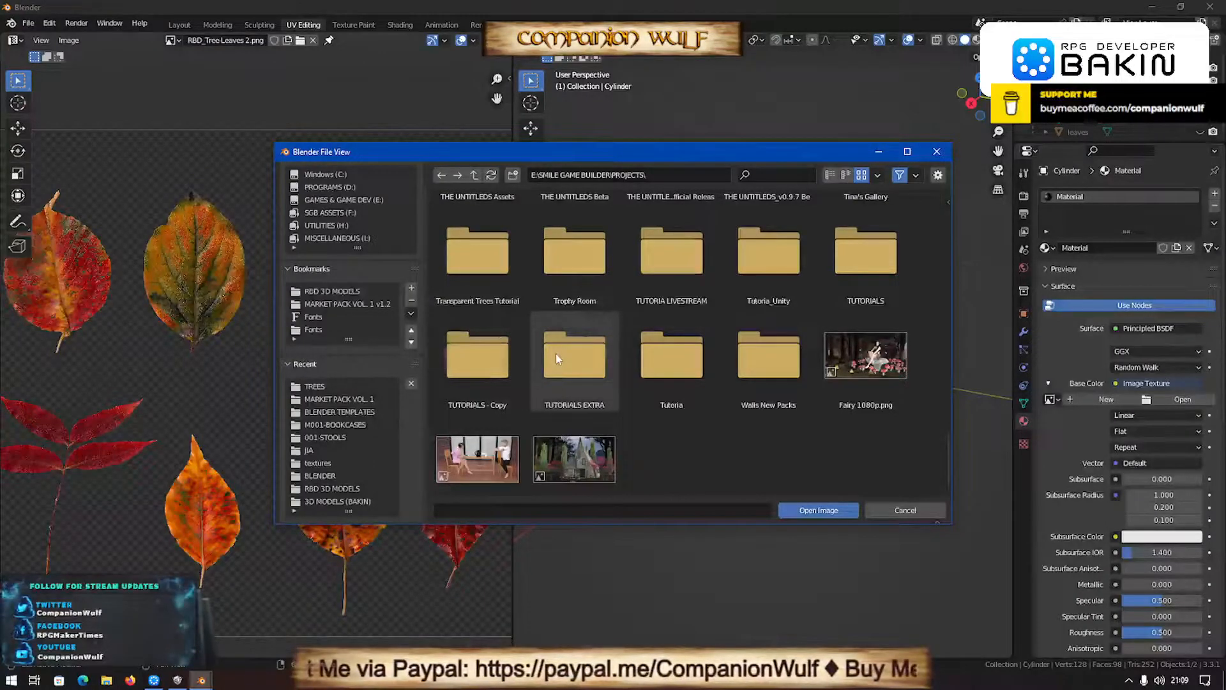
scroll(651, 348, up, 2)
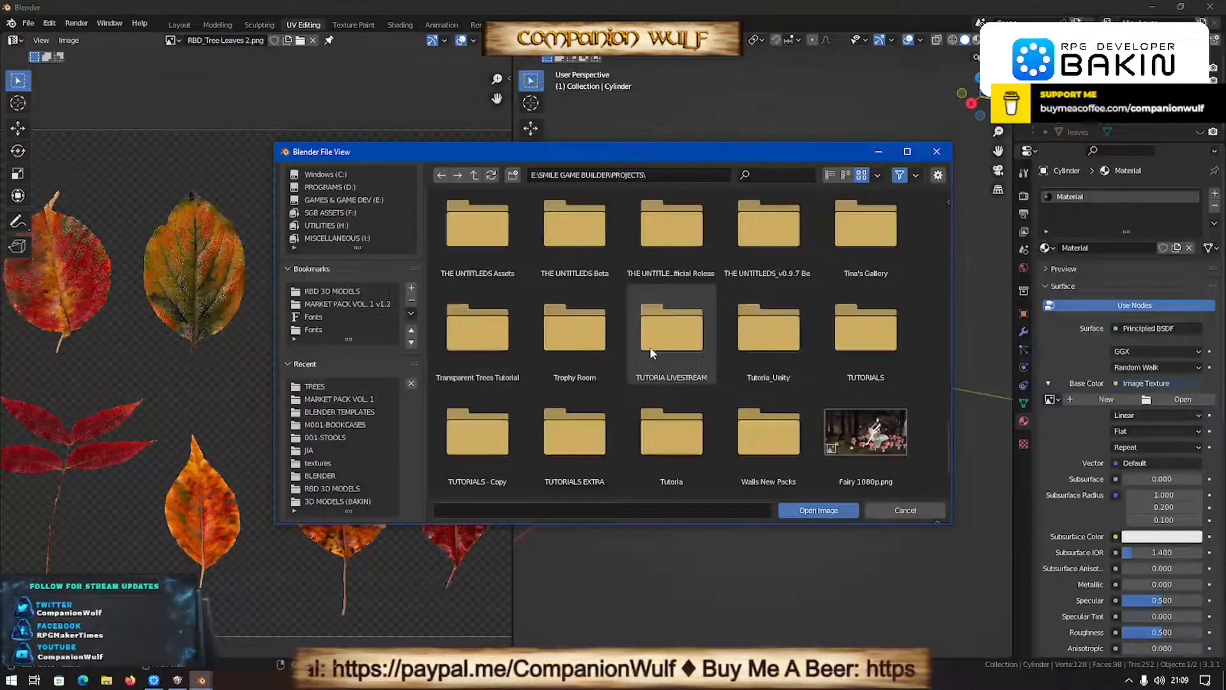
scroll(650, 348, up, 1)
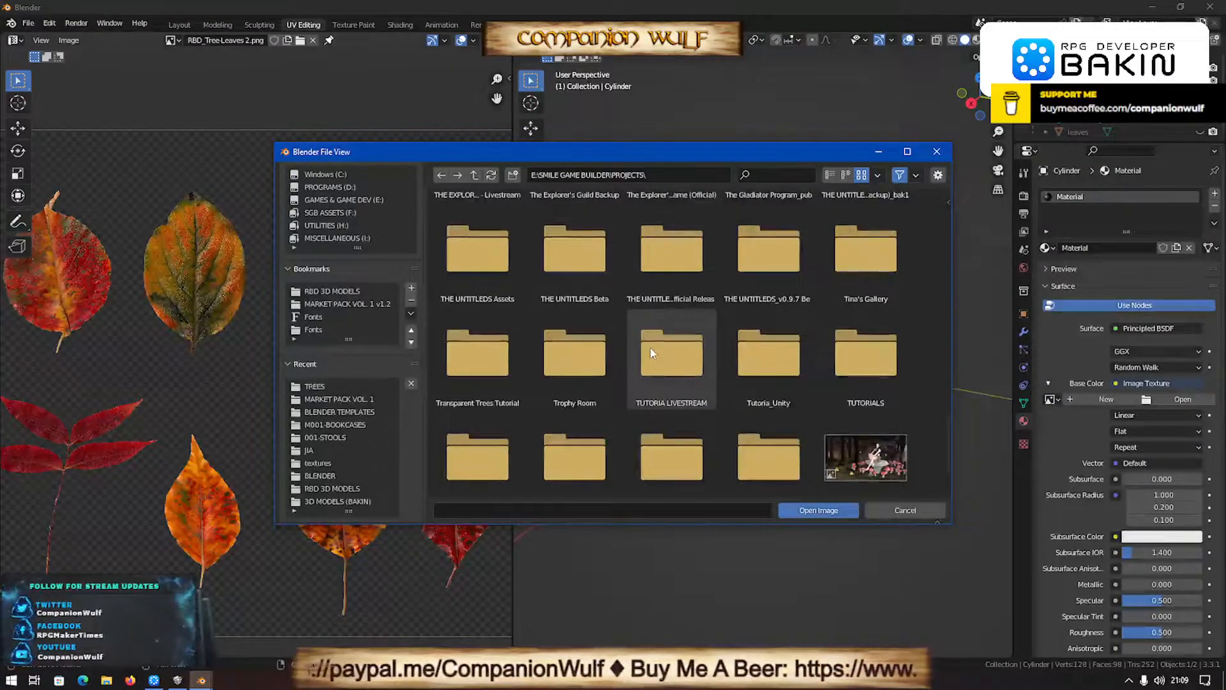
scroll(650, 347, up, 2)
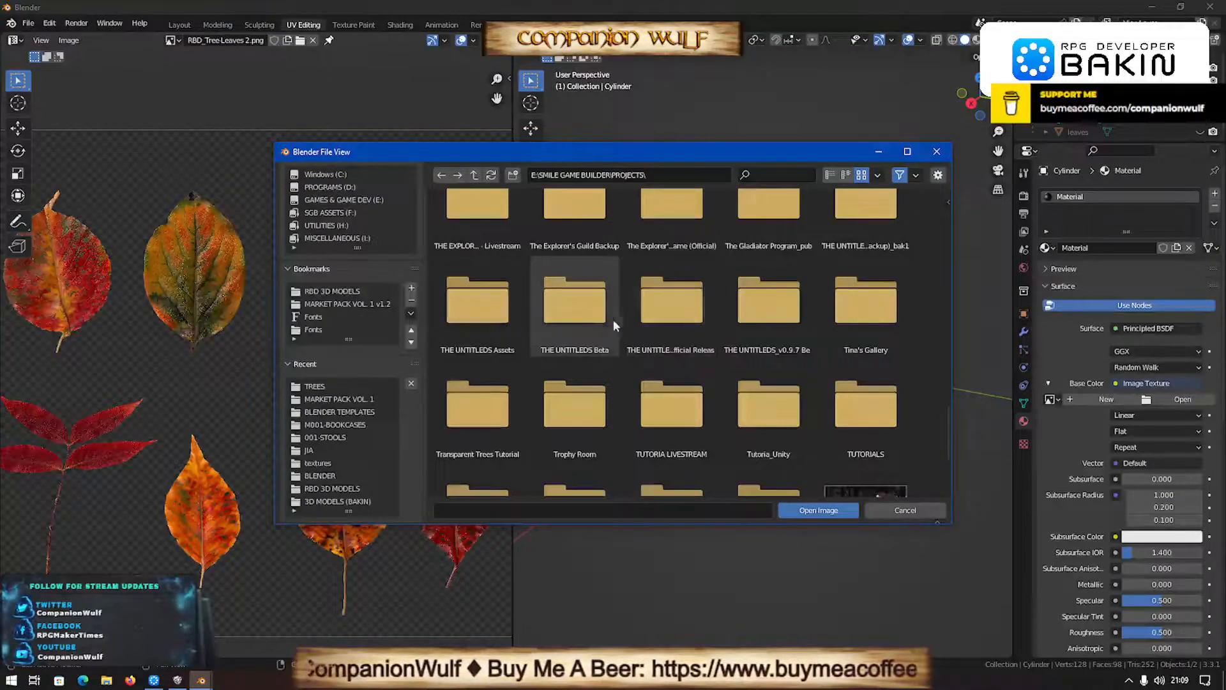
double_click(576, 304)
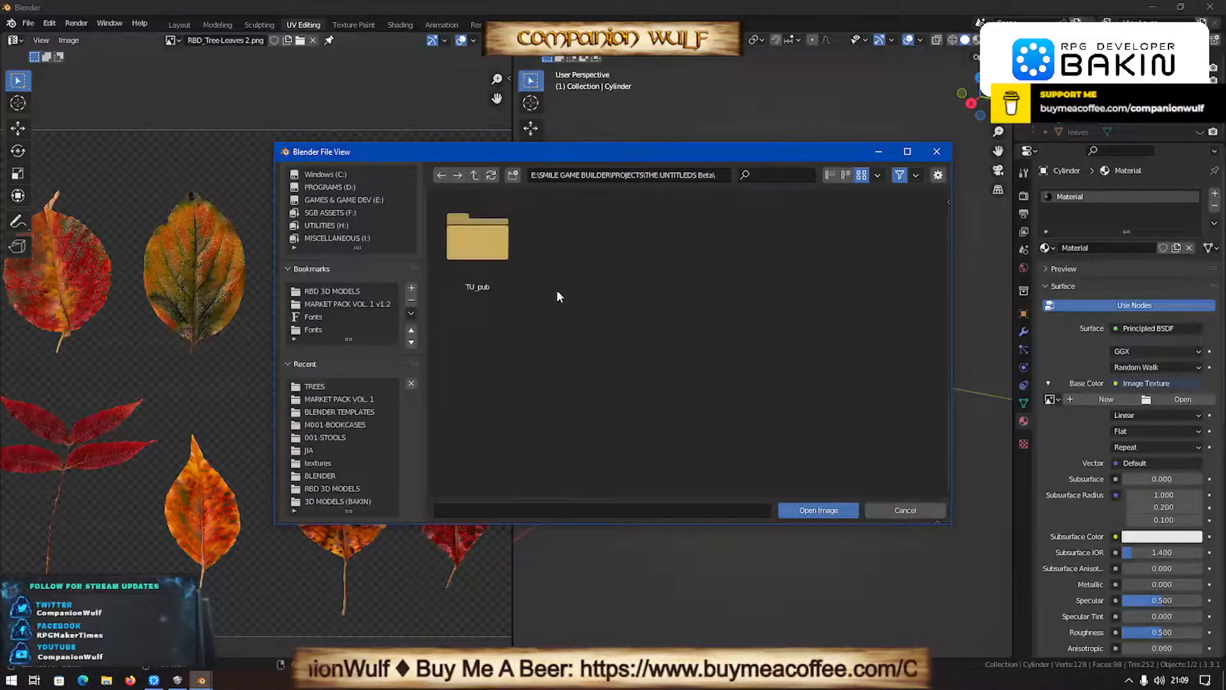
double_click(490, 246)
key(BackSpace)
key(BackSpace)
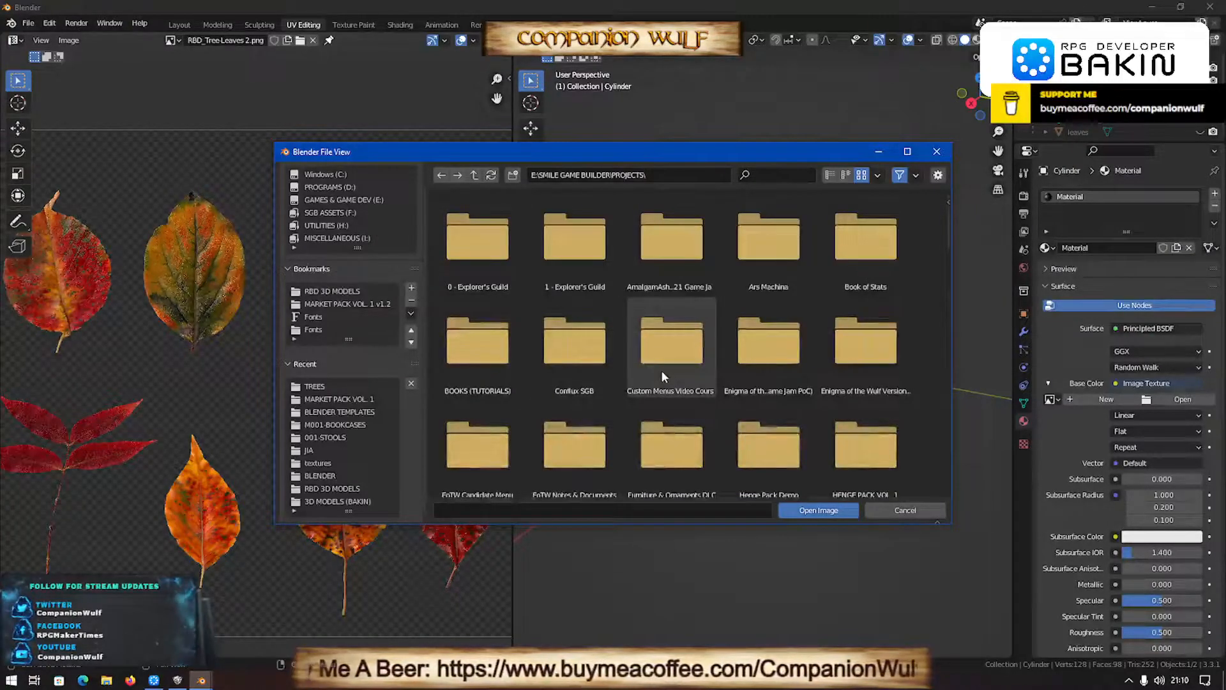
- Look further through PROJECTS and check the New Battle Update folder for a usable texture
scroll(661, 376, down, 2)
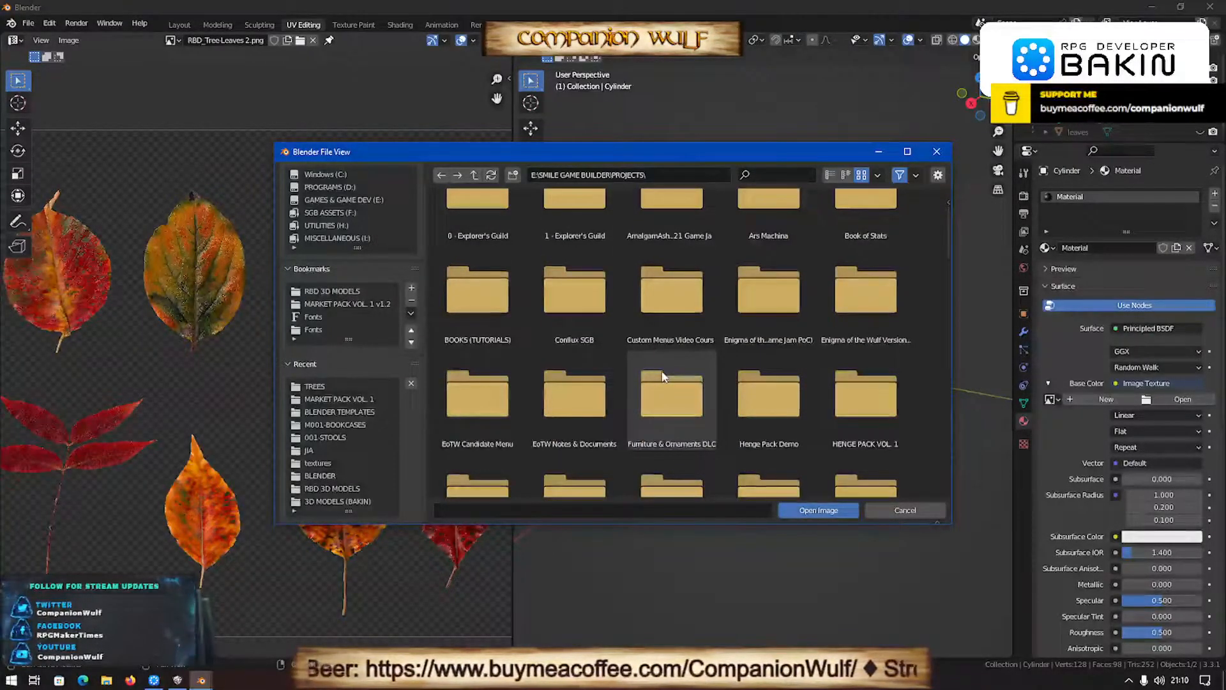
scroll(651, 378, down, 6)
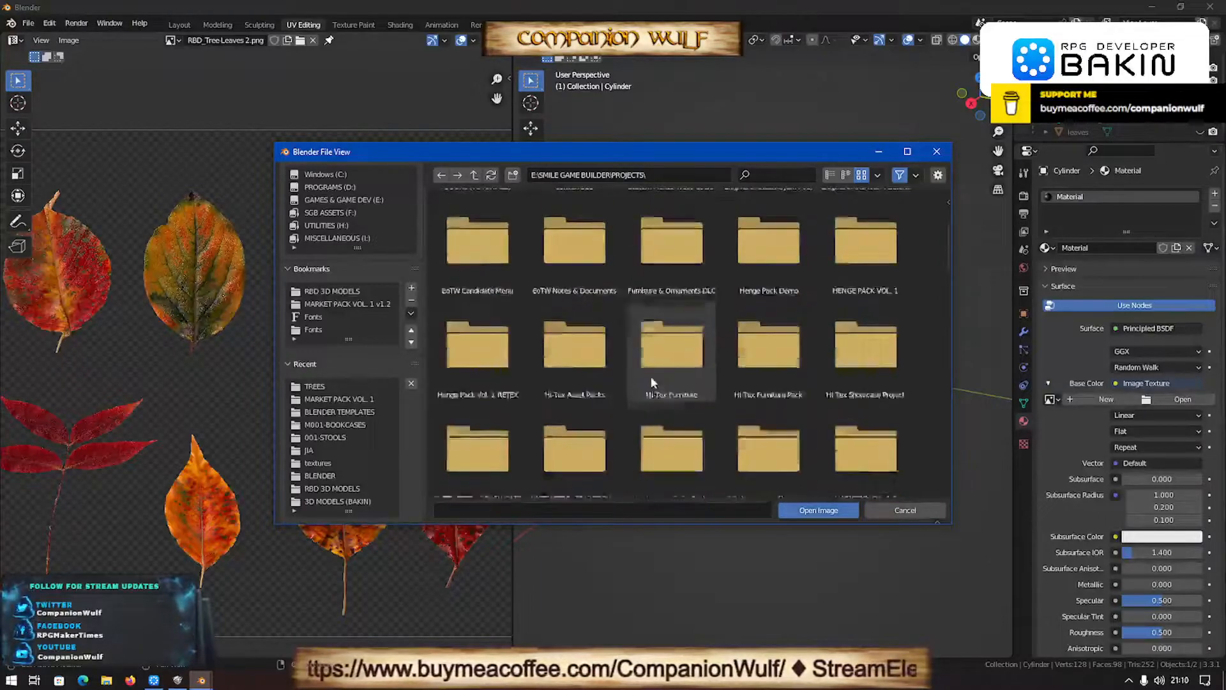
scroll(651, 378, down, 10)
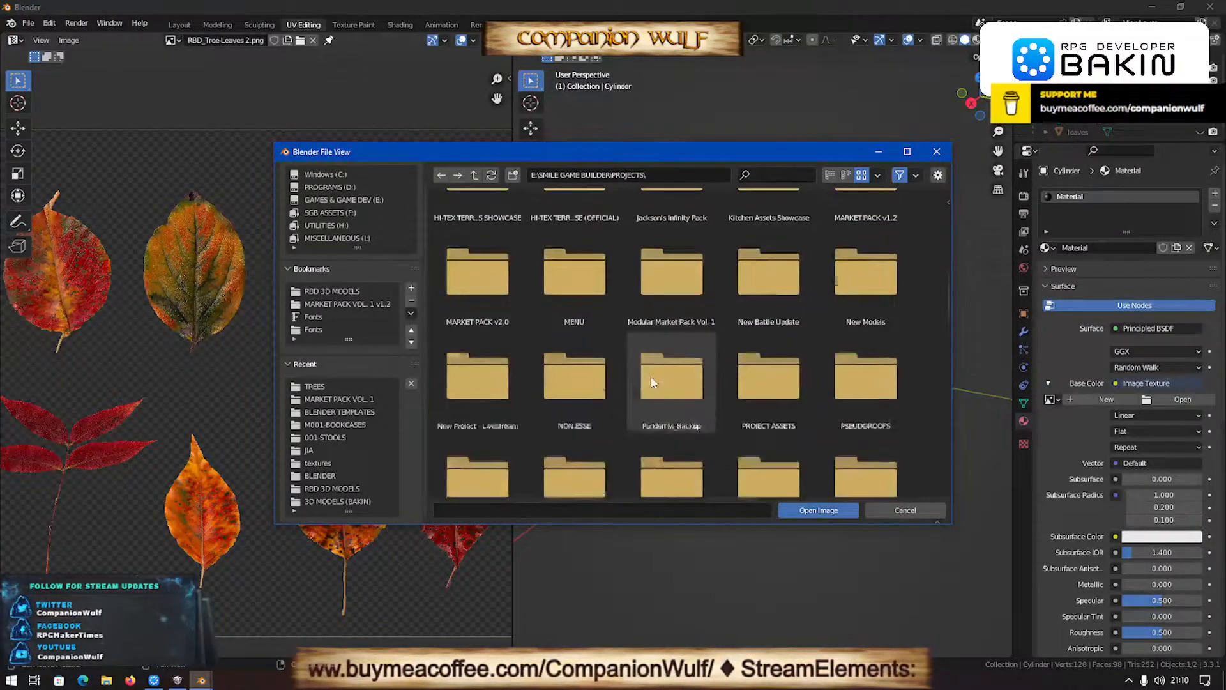
double_click(781, 308)
key(BackSpace)
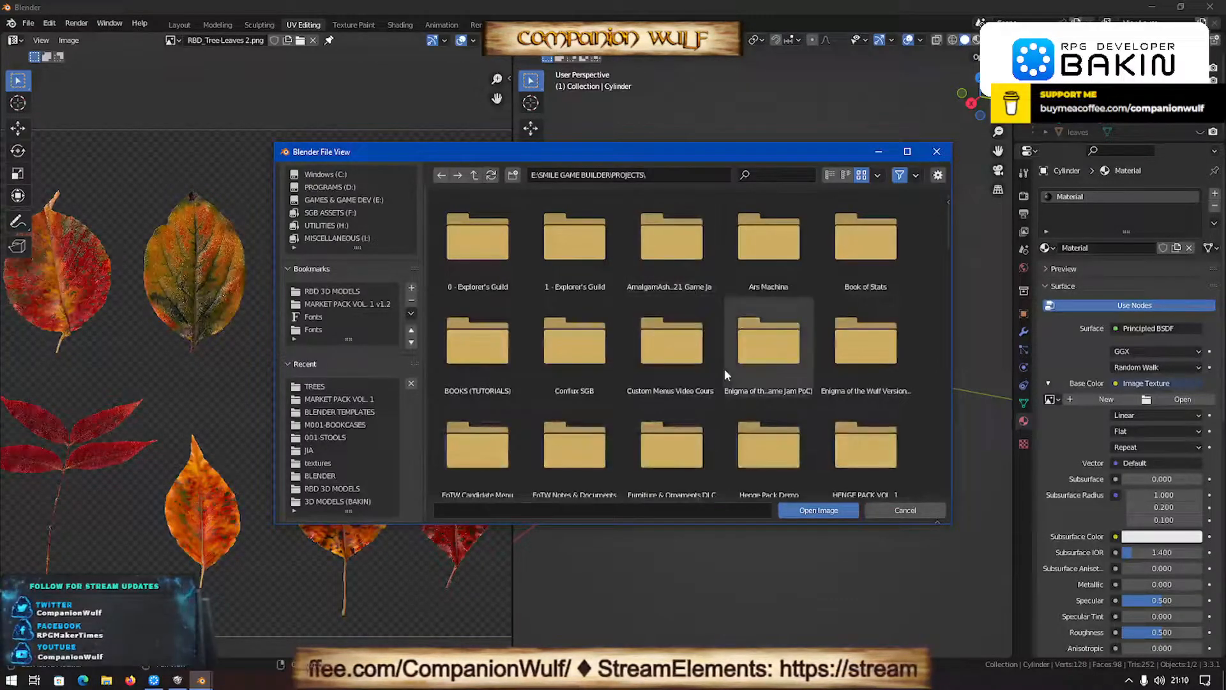
- Open res, mapobject in the Enigma of the Wulf Version 1.0 project and check the EoTW ASSETS texture images
double_click(866, 351)
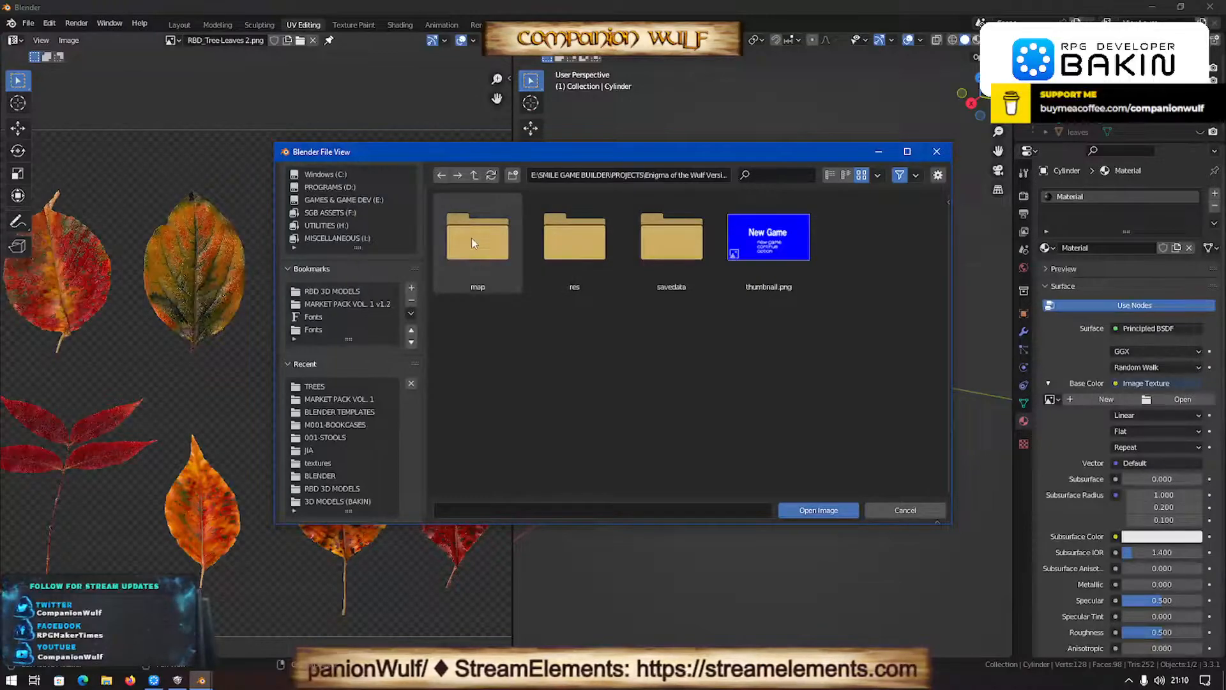
double_click(584, 243)
click(588, 359)
double_click(588, 359)
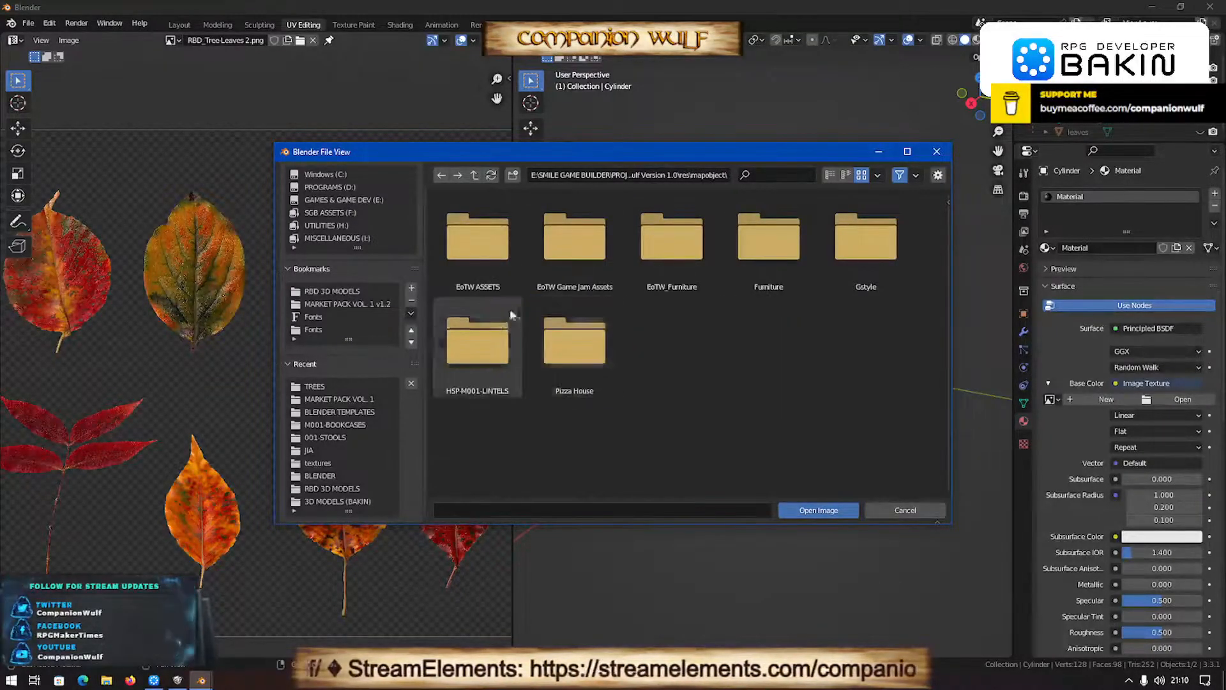
double_click(483, 242)
double_click(485, 259)
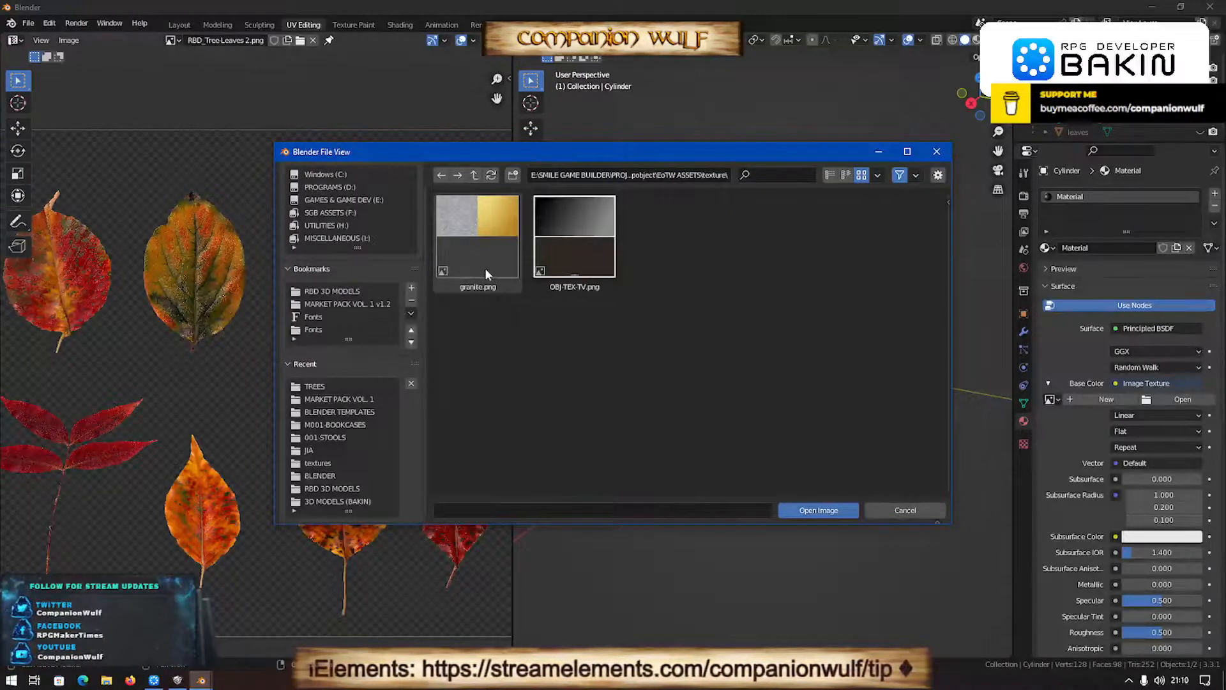
key(BackSpace)
key(BackSpace)
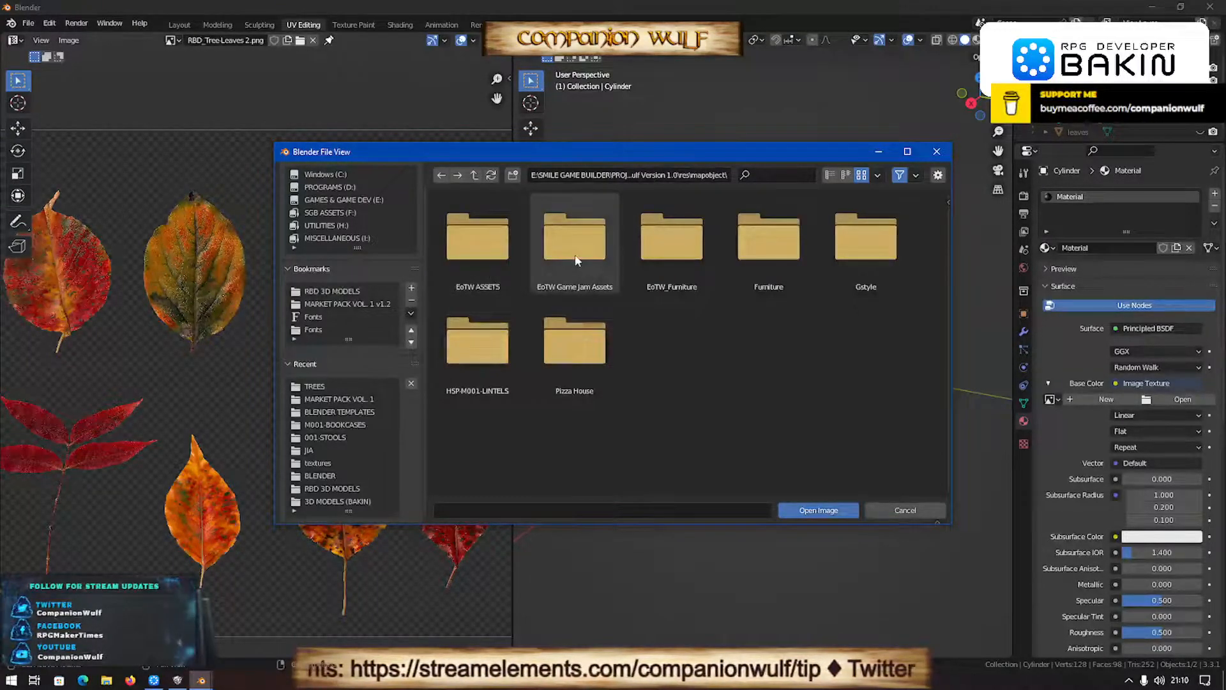
- Check the texture images of EoTW Game Jam Assets and look briefly into the EoTW_Furniture folder
double_click(575, 257)
double_click(448, 250)
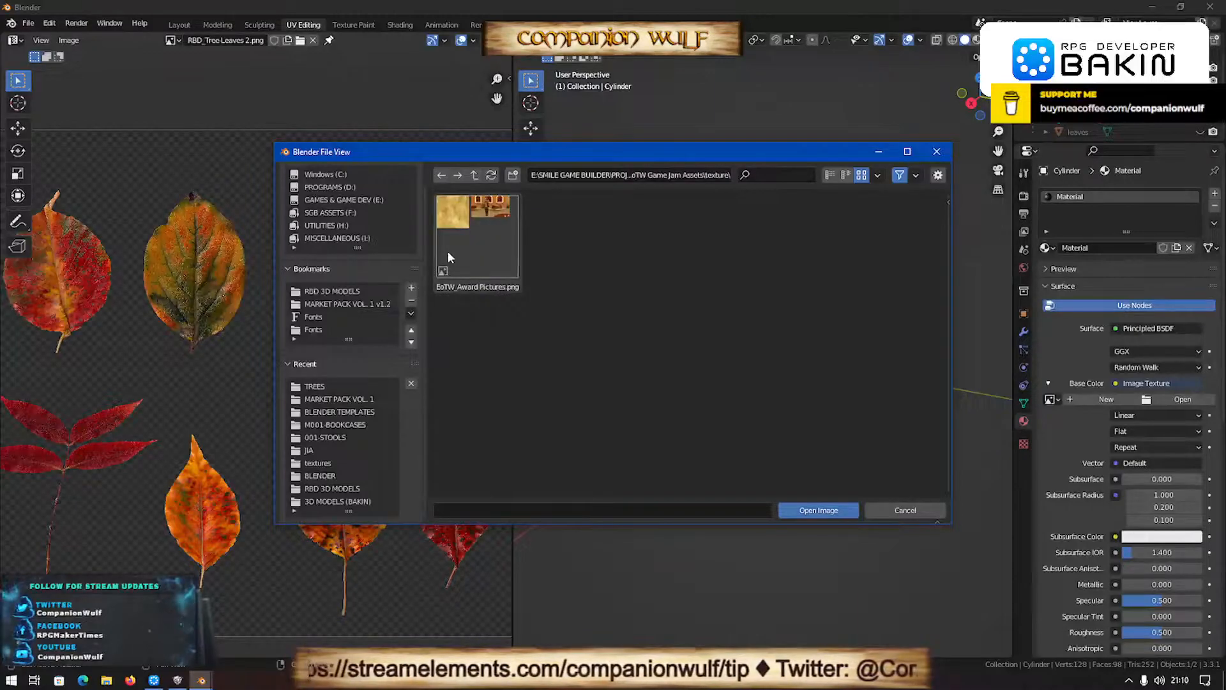
key(BackSpace)
key(BackSpace)
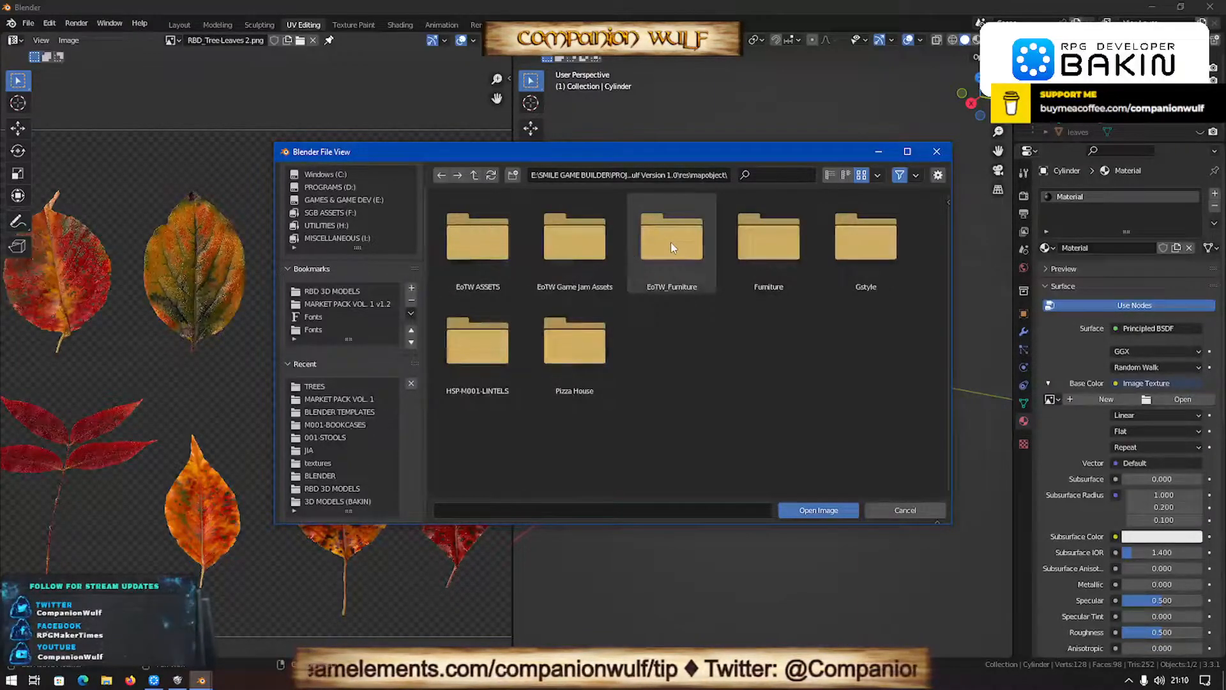
double_click(670, 242)
key(BackSpace)
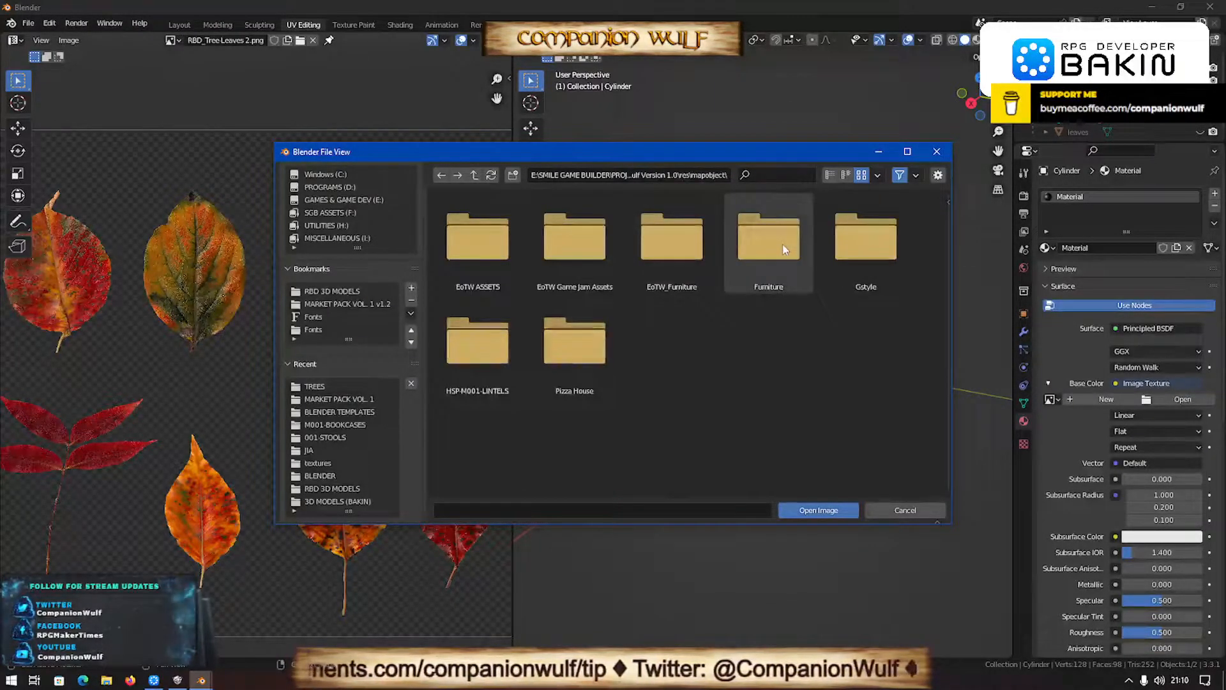
- Check the texture folder of Pizza House for a suitable image and return to the mapobject folder
double_click(570, 344)
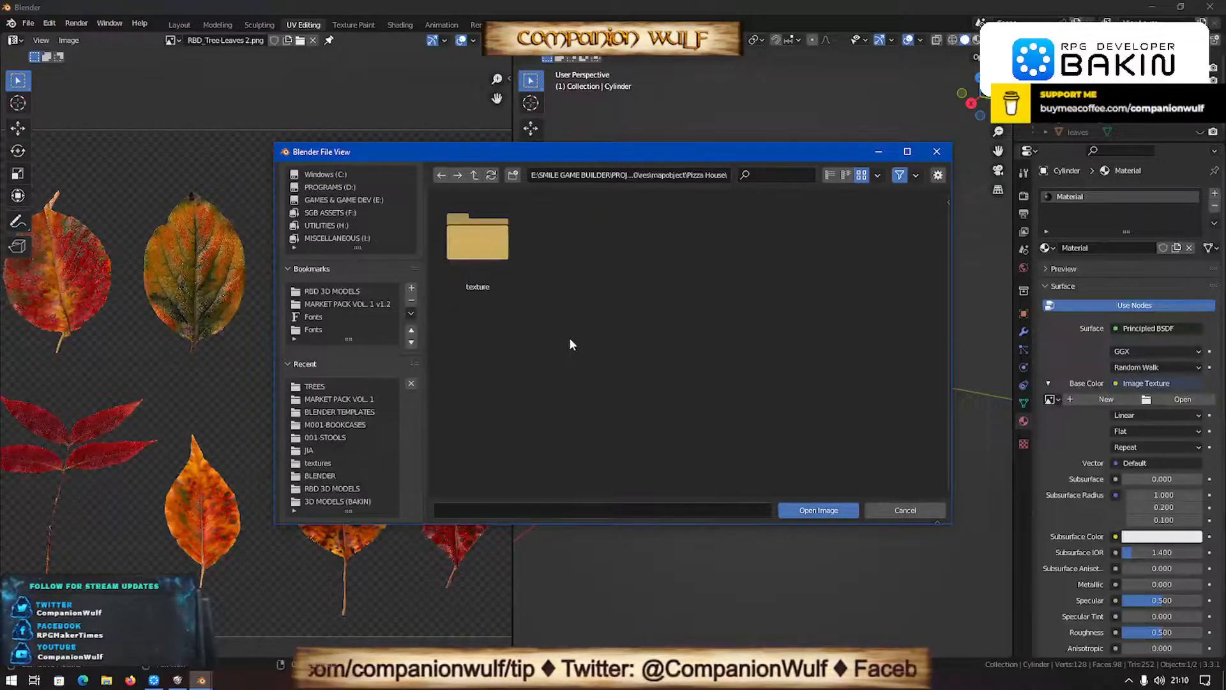
double_click(486, 243)
key(BackSpace)
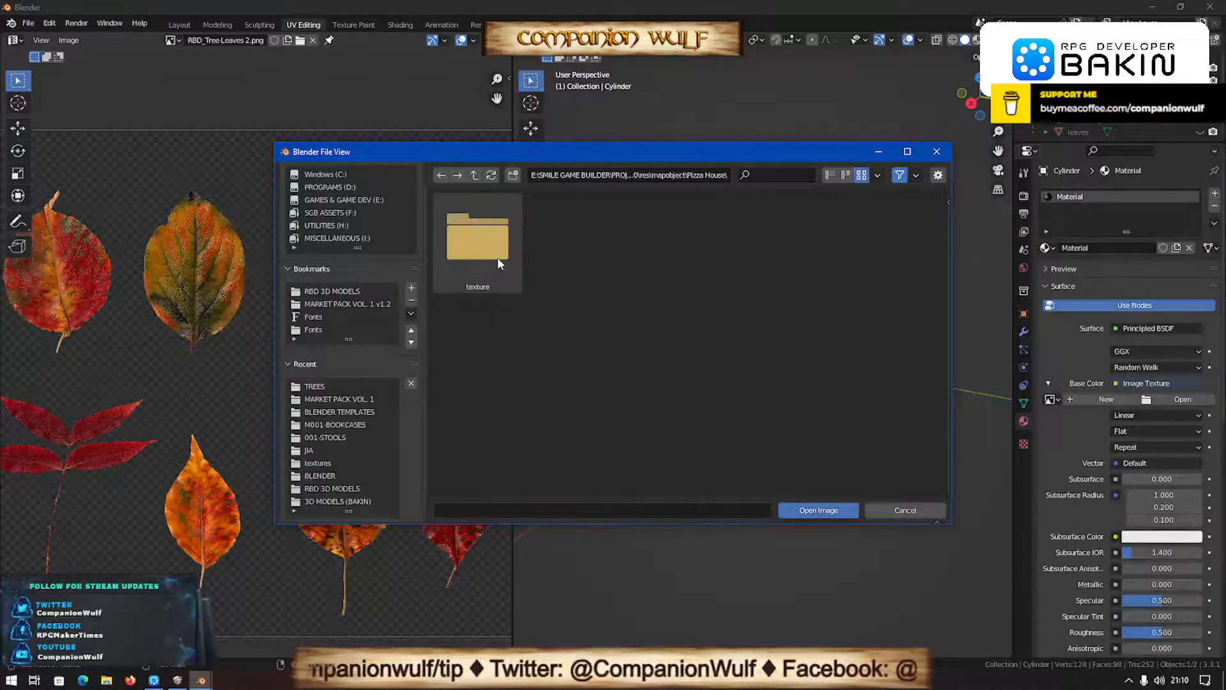
key(BackSpace)
- Examine the texture images in the EoTW_Furniture folder for one that suits the pot
double_click(671, 255)
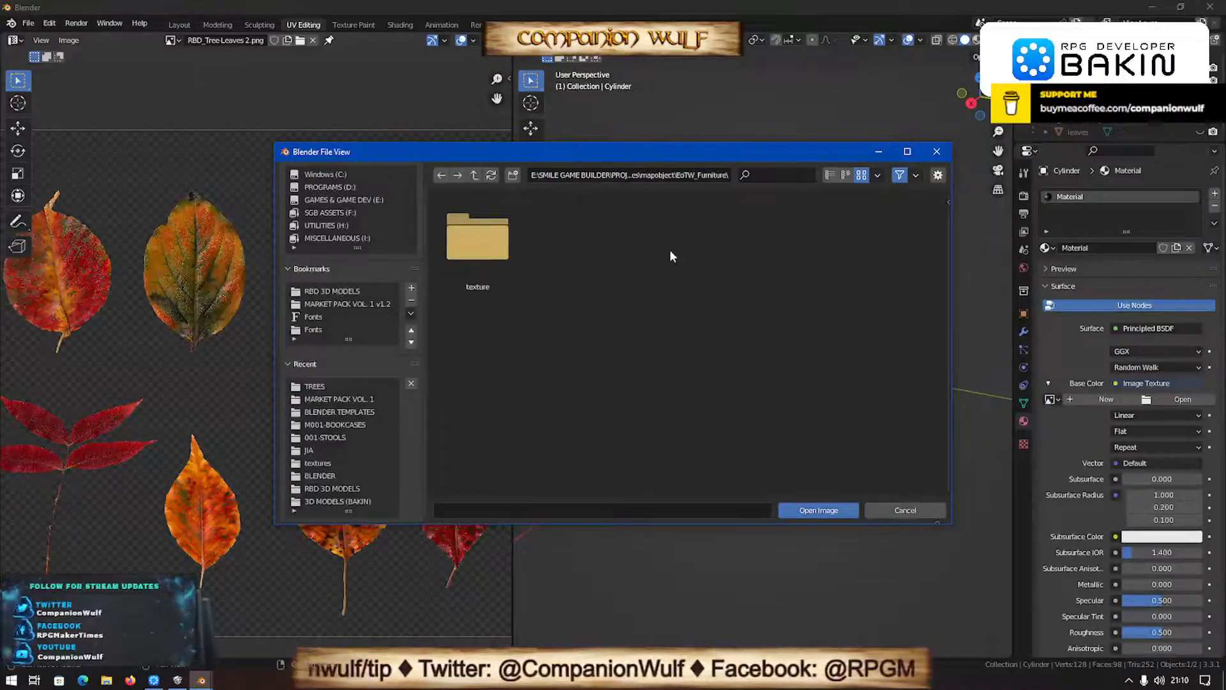
double_click(473, 242)
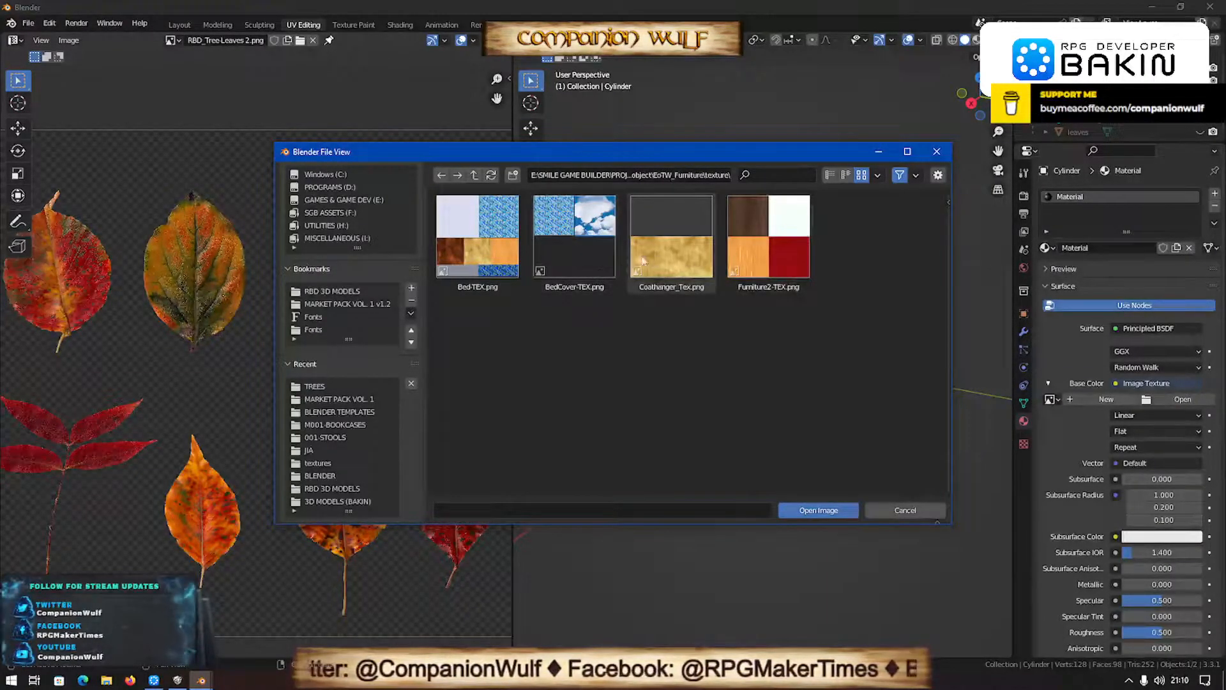
key(BackSpace)
key(BackSpace)
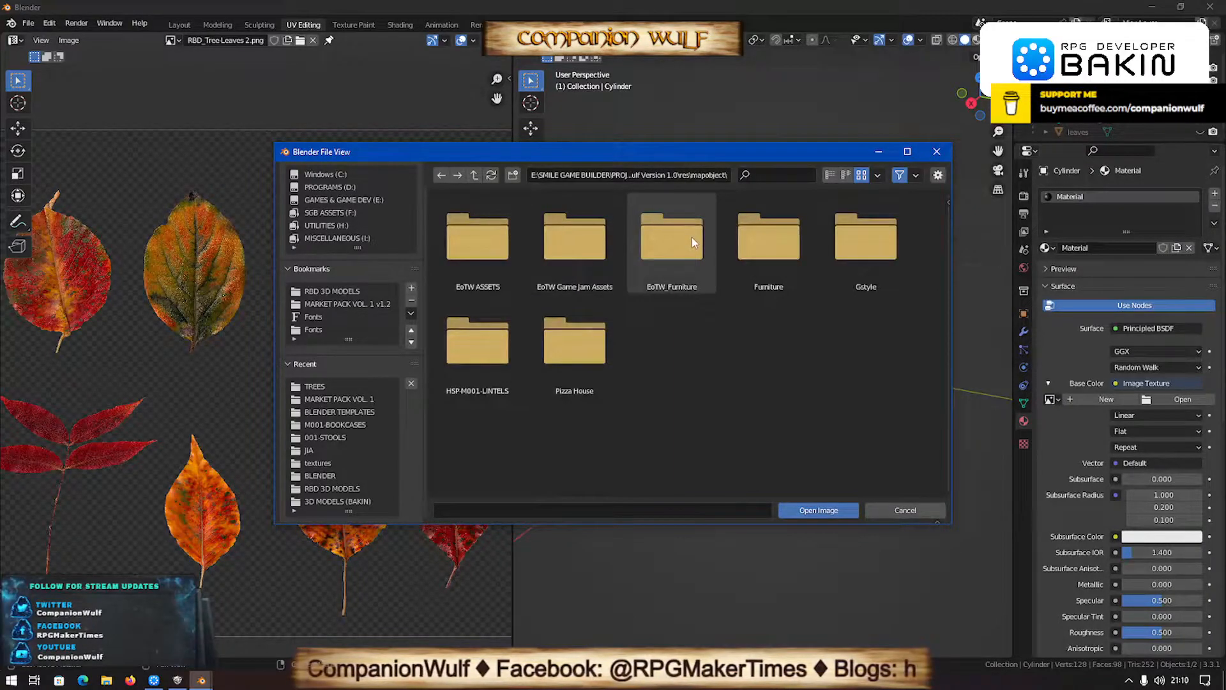
double_click(672, 241)
double_click(477, 238)
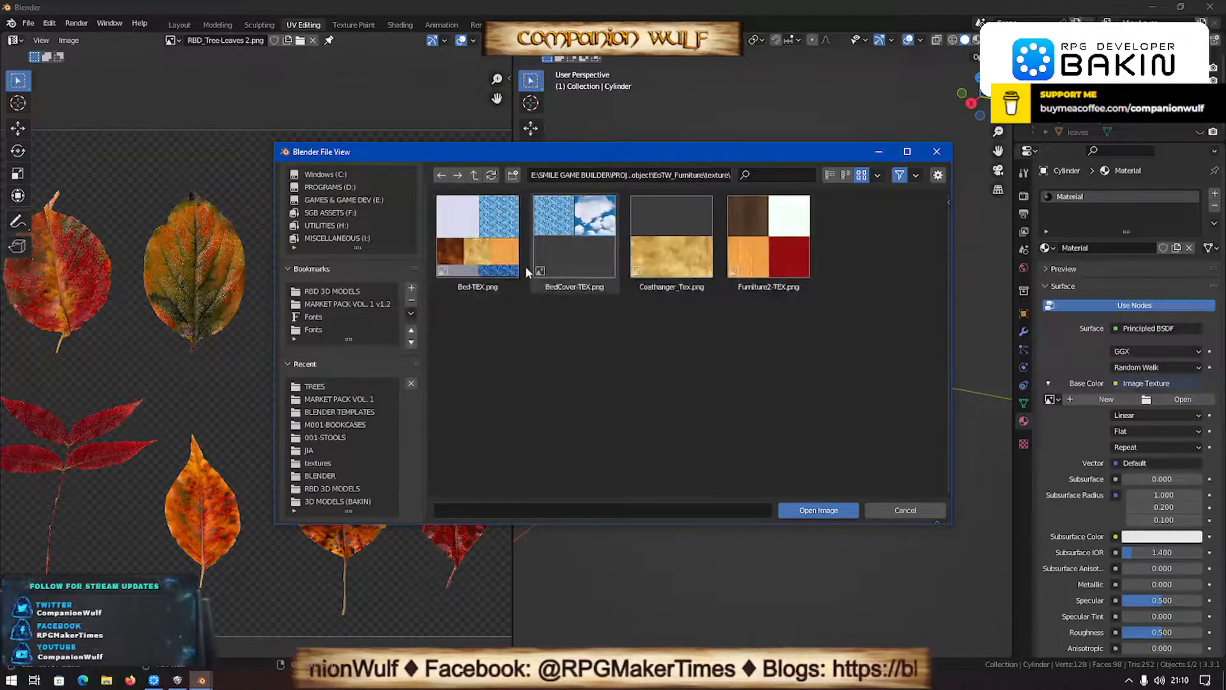
key(BackSpace)
key(BackSpace)
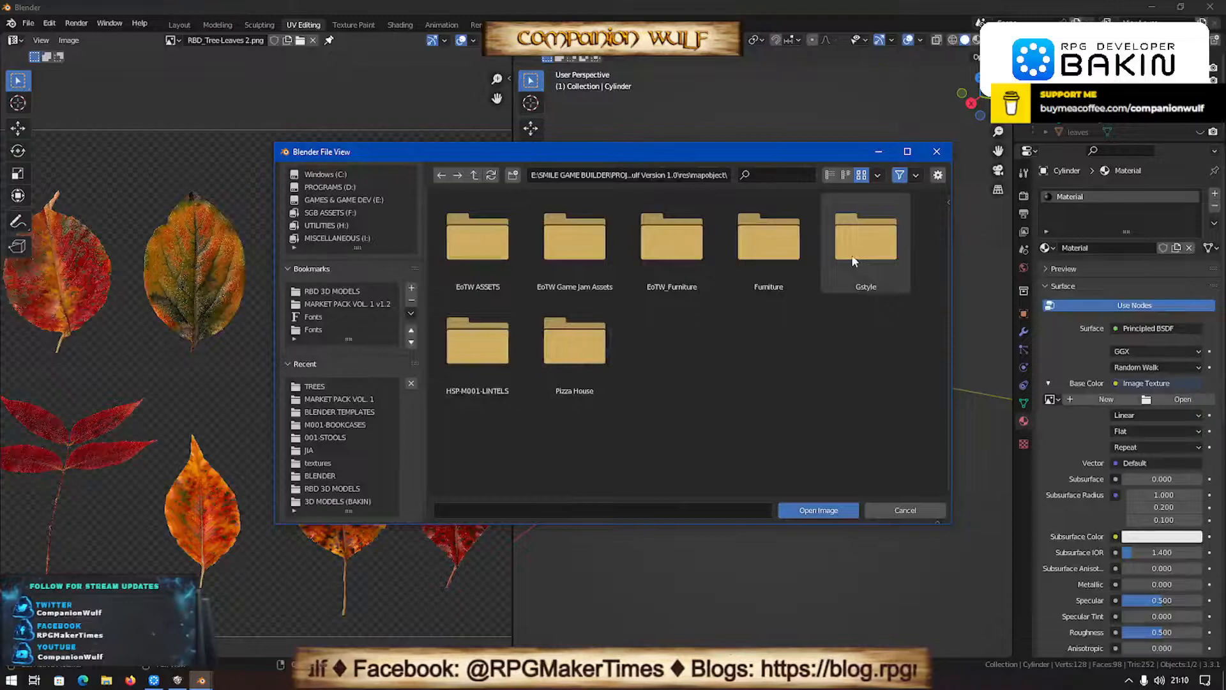
- Back out of the Enigma of the Wulf Version 1.0 project to the PROJECTS folder and restore the windows from the desktop
double_click(472, 246)
double_click(472, 247)
key(BackSpace)
key(BackSpace)
key(BackSpace)
key(BackSpace)
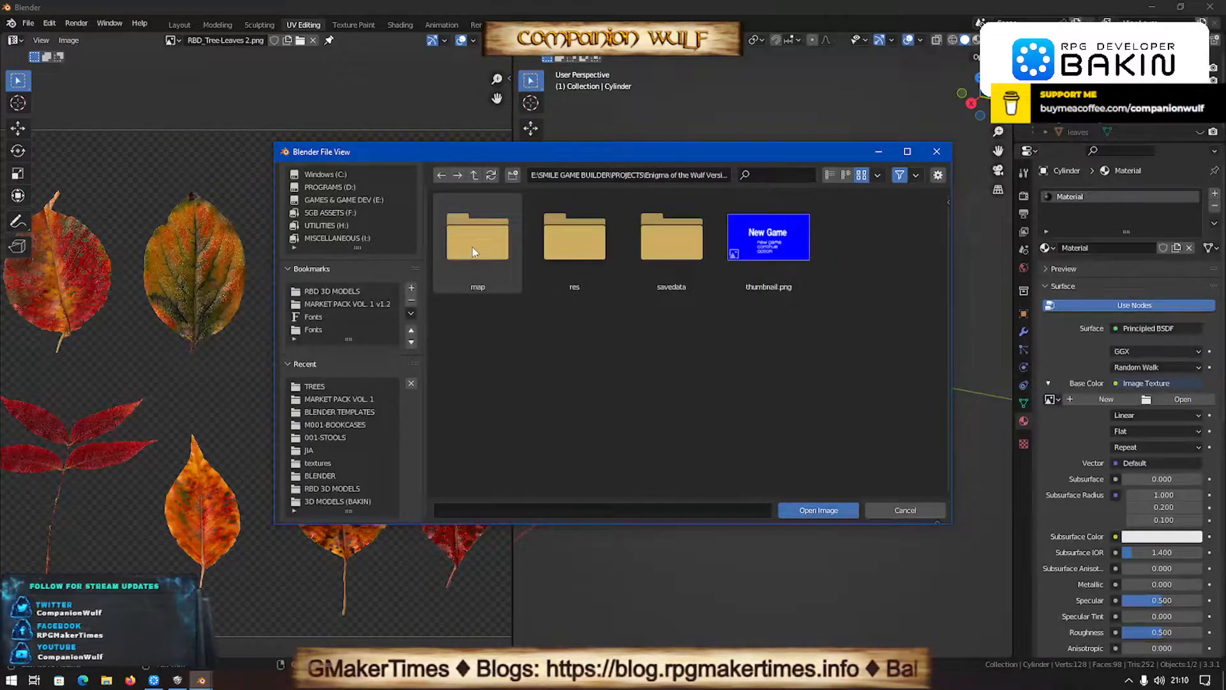
key(BackSpace)
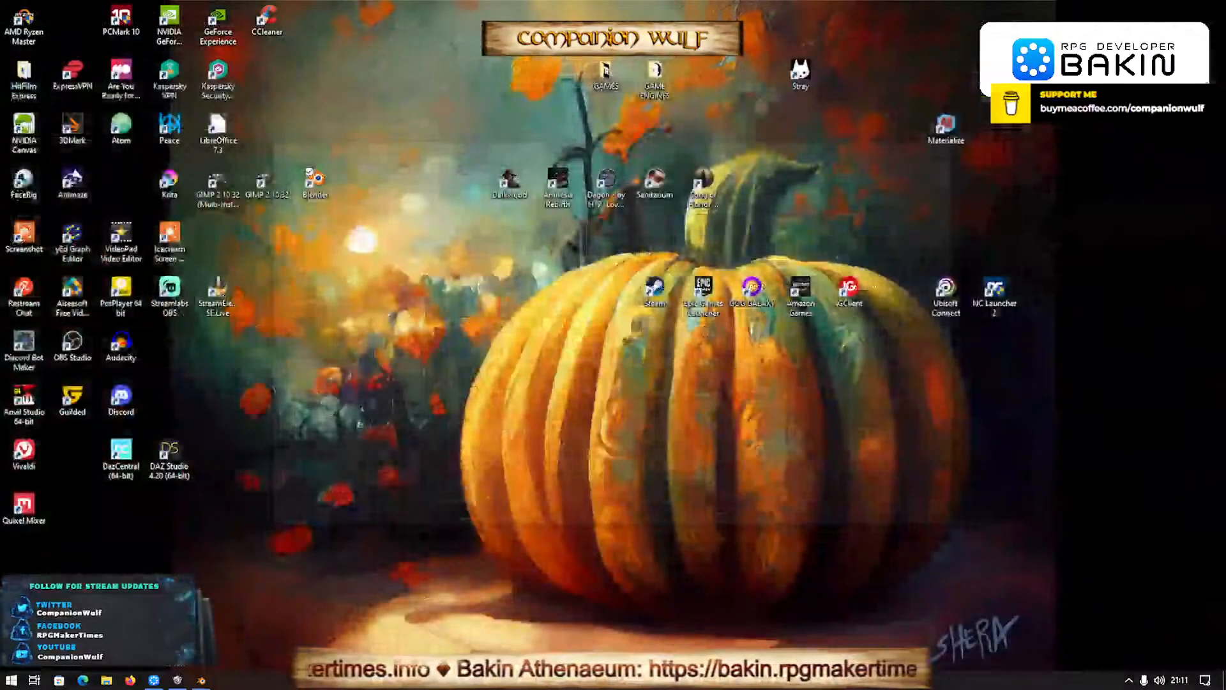
key(super+d)
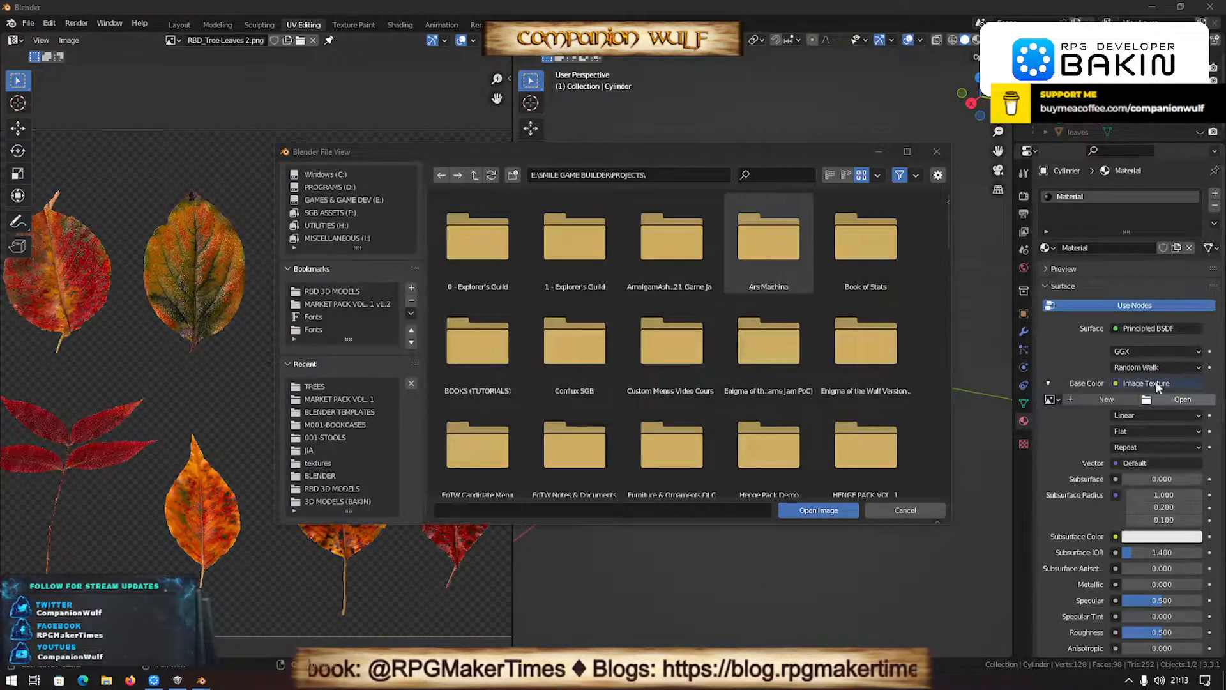
- Cancel the texture file selection, switch to Firefox and open the full asset list on ambientCG
click(906, 511)
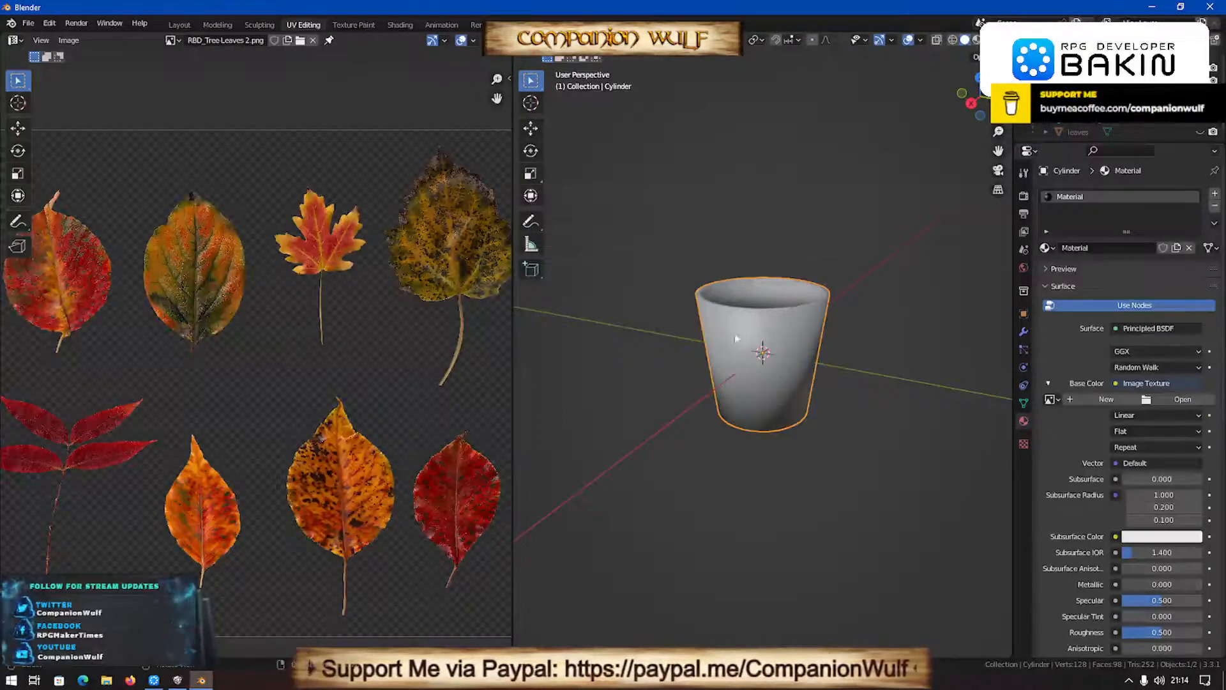
click(132, 680)
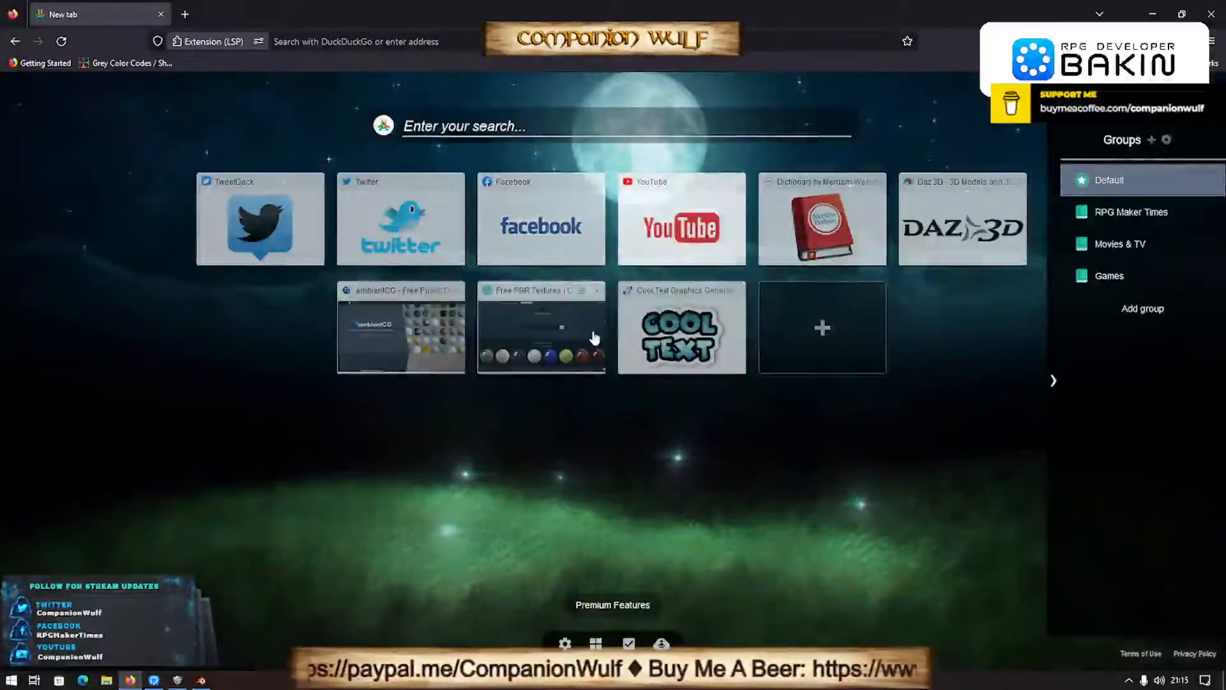
click(423, 331)
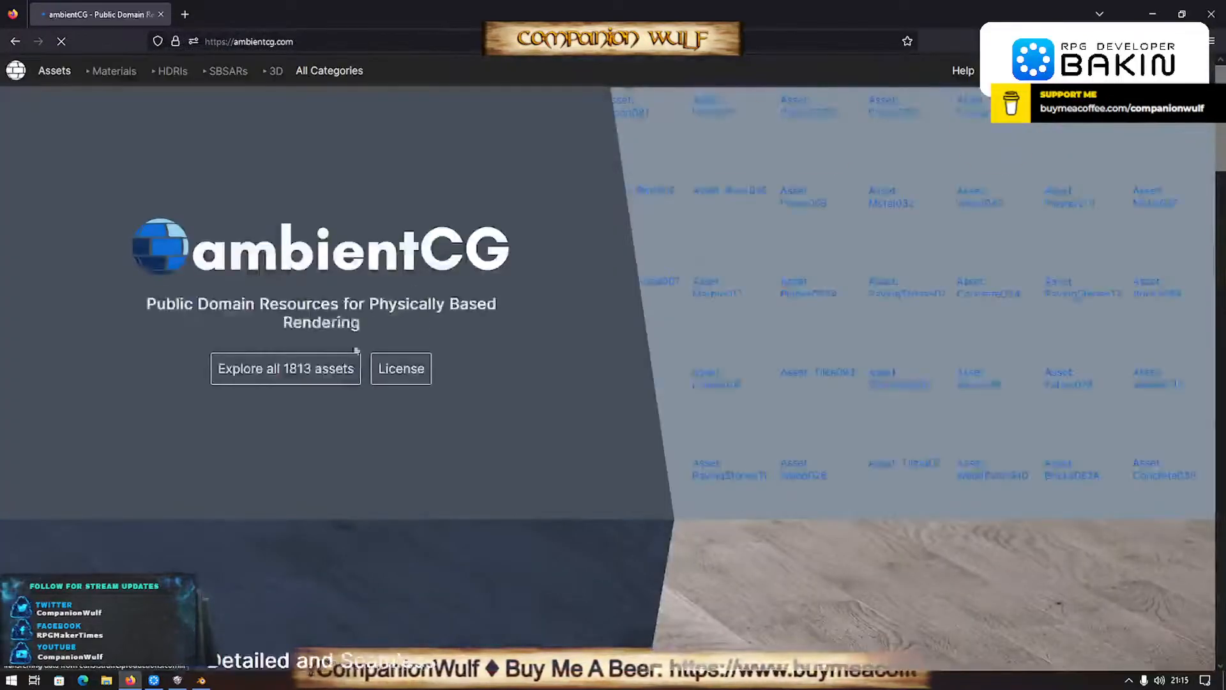
click(307, 369)
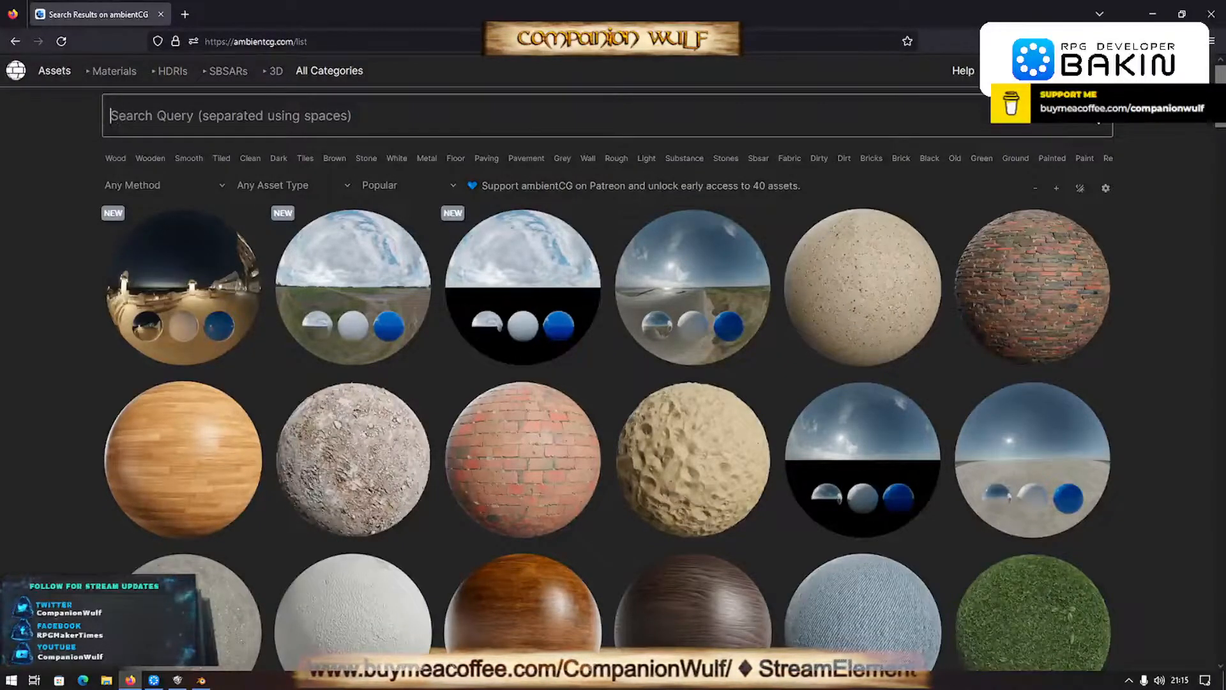
- Search the ambientCG asset list for clay
text(ca)
key(BackSpace)
text(lay)
key(Return)
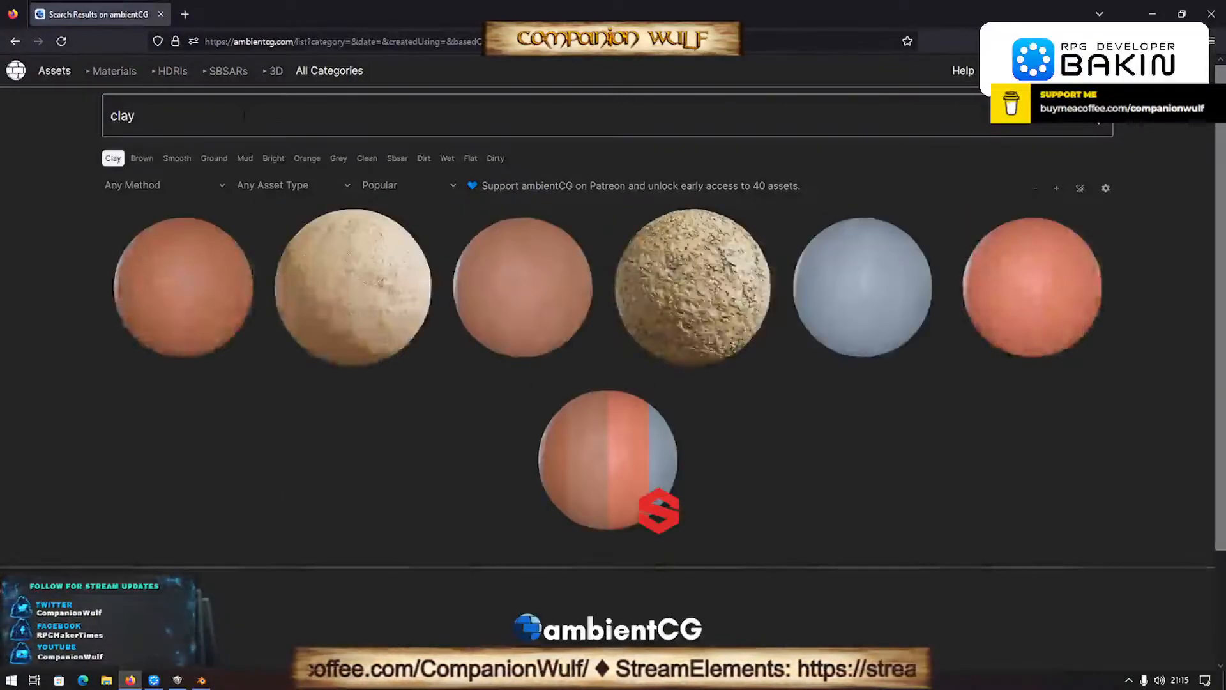
- Download the 1K-PNG archive of the Clay 001 material to the UNREAL ASSETS folder, replacing the existing Clay001_1K-PNG.zip
click(214, 302)
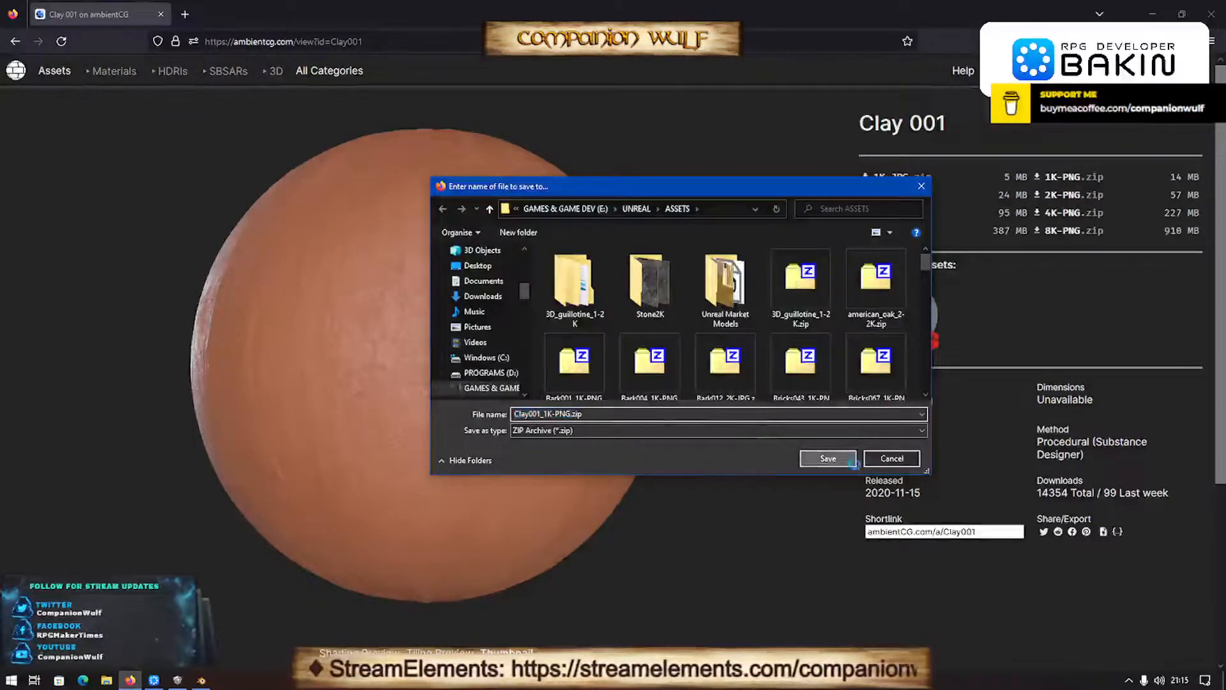
click(827, 458)
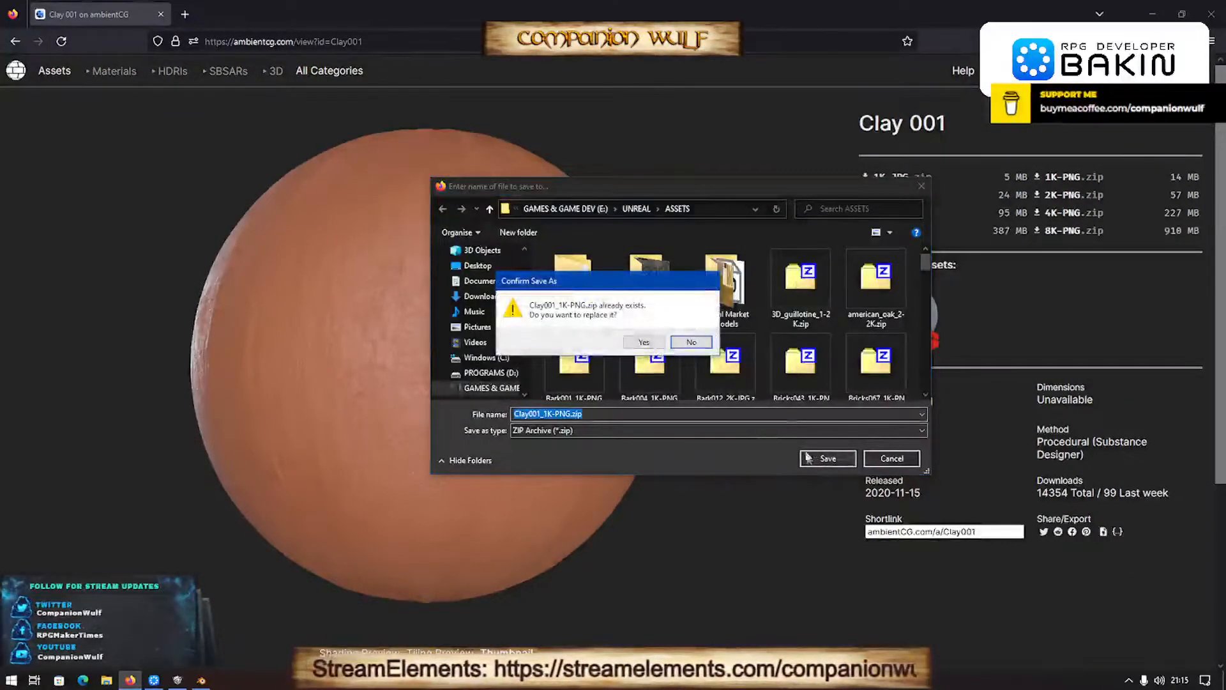
click(654, 345)
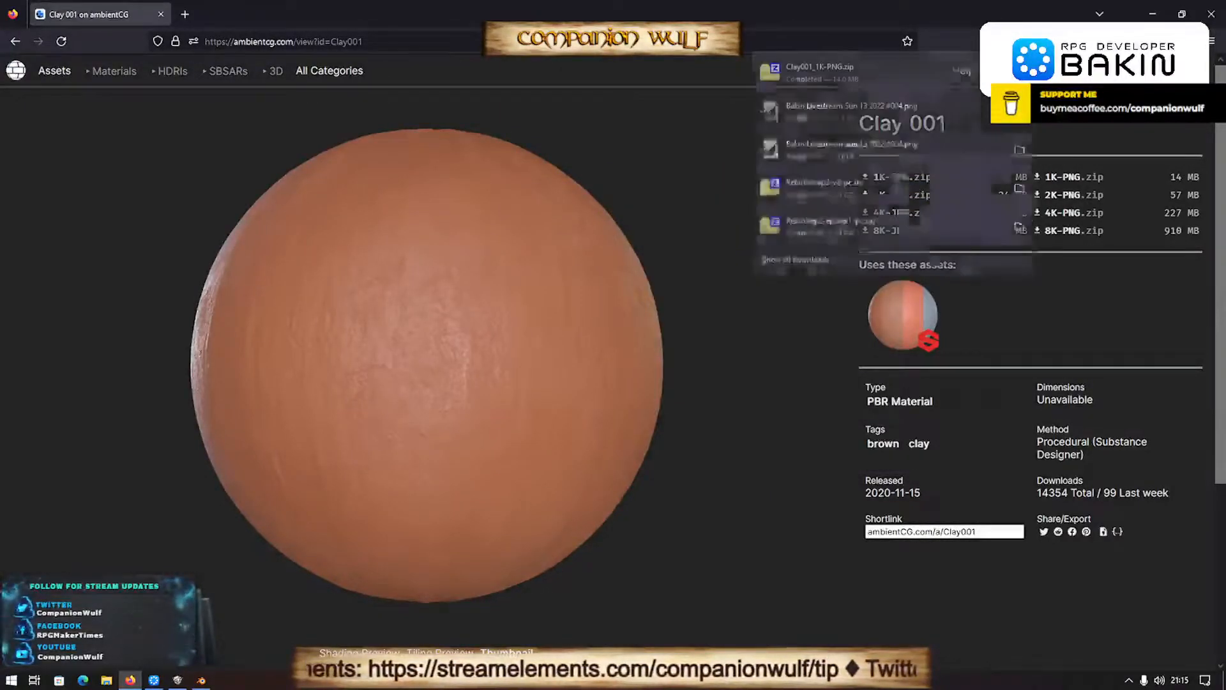
- Open Clay001_1K_Color.png from the downloaded archive in GIMP and scale the image to 512 × 512 pixels
click(843, 78)
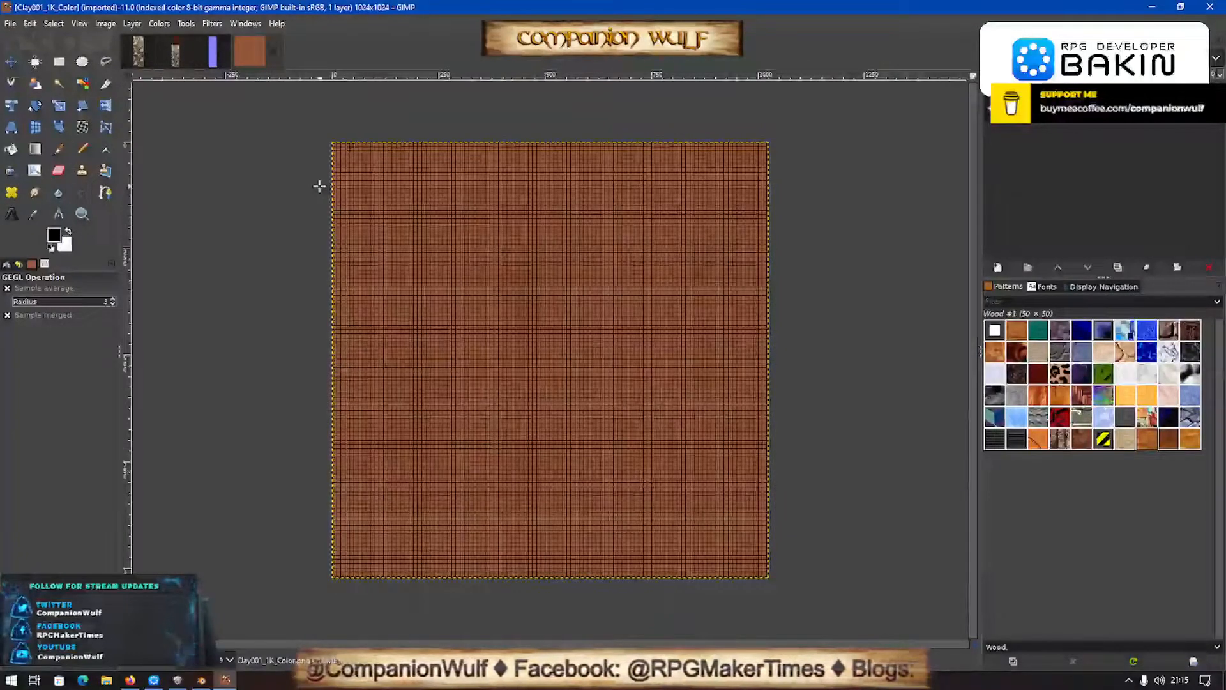
click(106, 23)
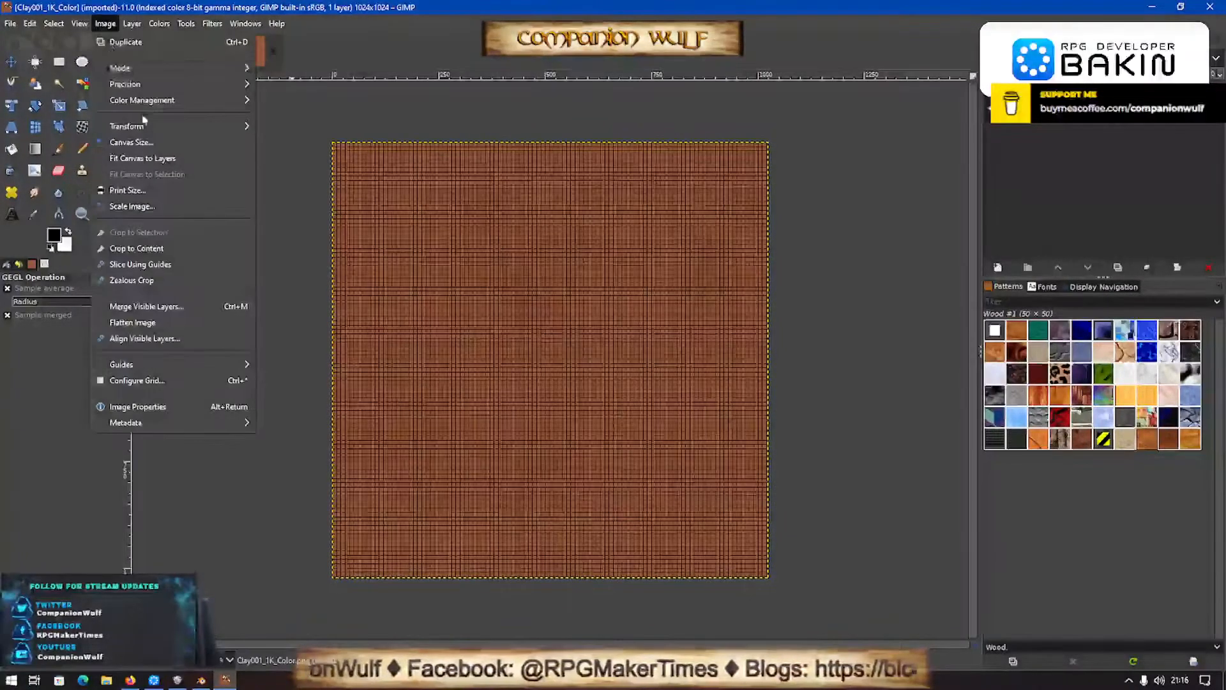
click(132, 205)
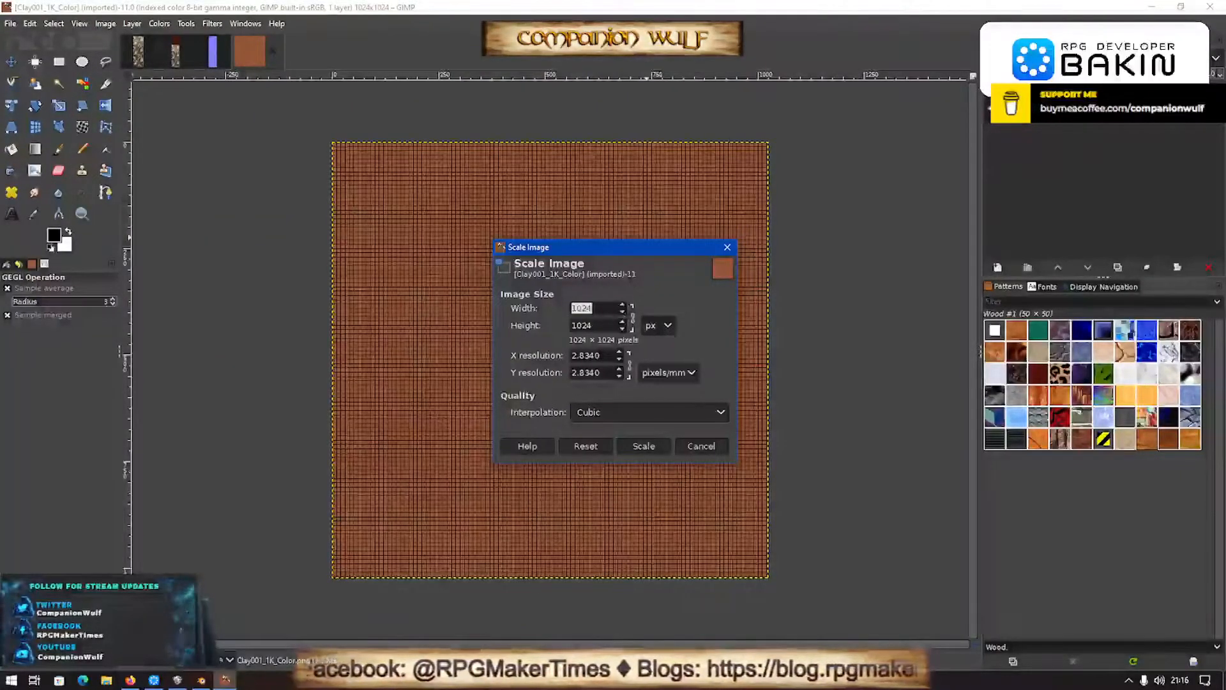
text(512)
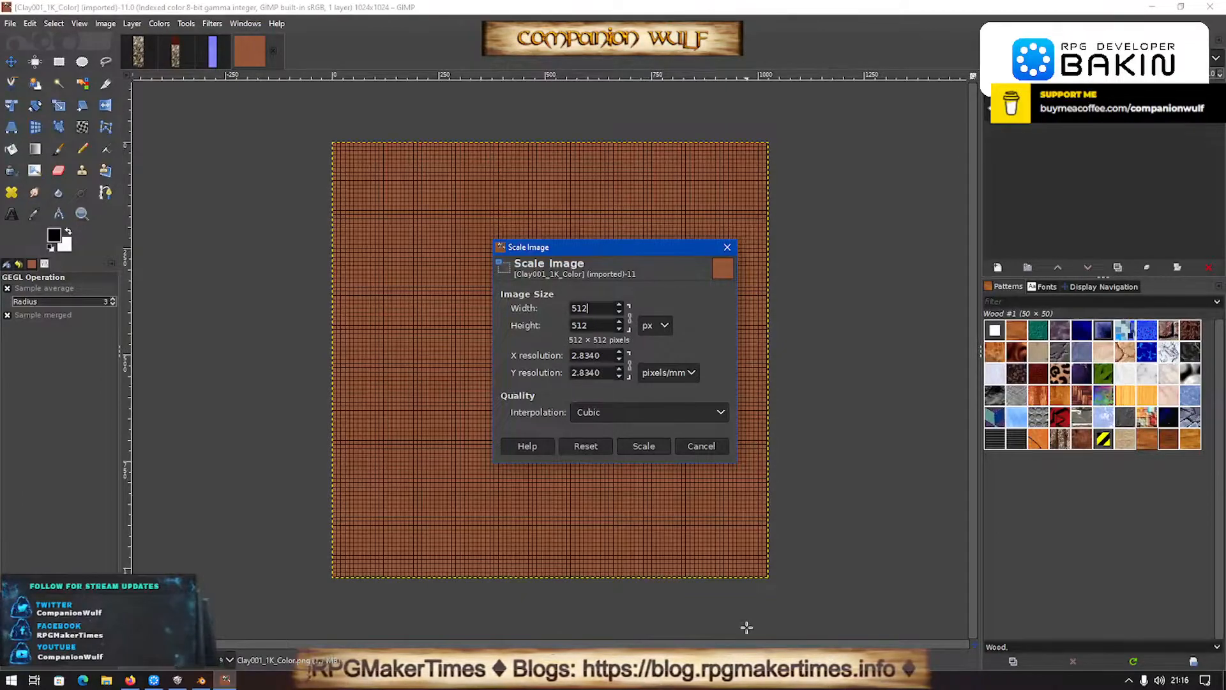
click(642, 445)
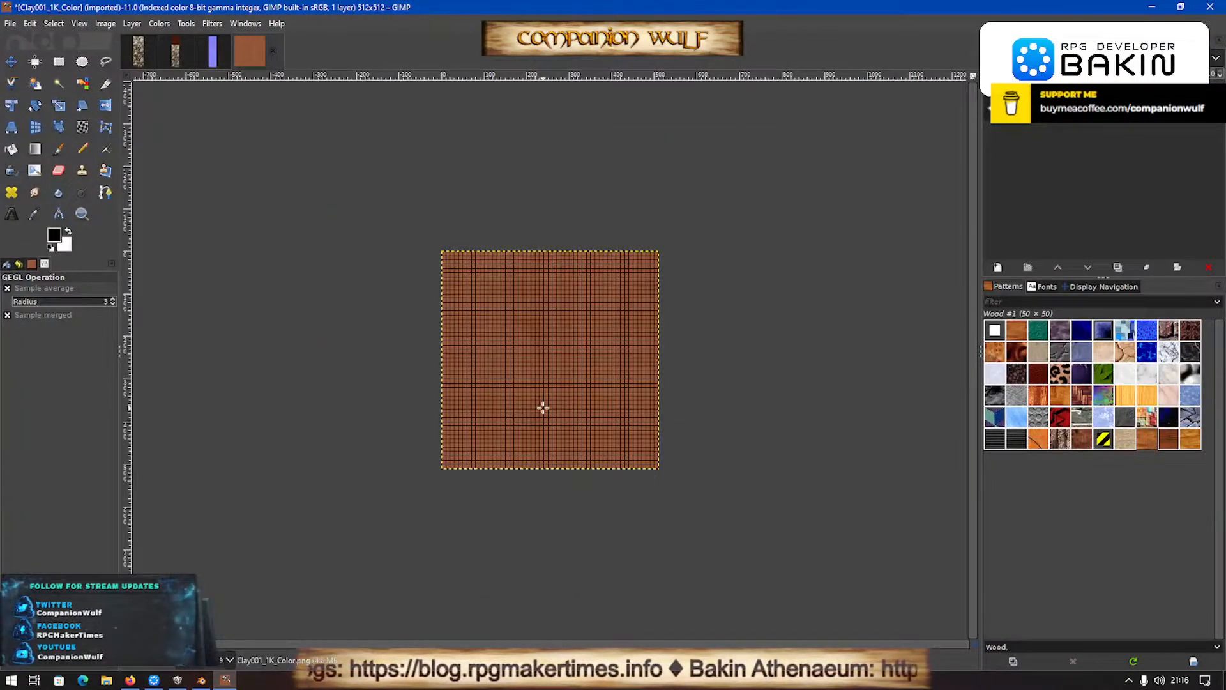
- Start exporting the scaled clay image and choose the 3D MODELS folder under RPG DEVELOPER BAKIN, ASSETS as its destination
key(ctrl+shift+e)
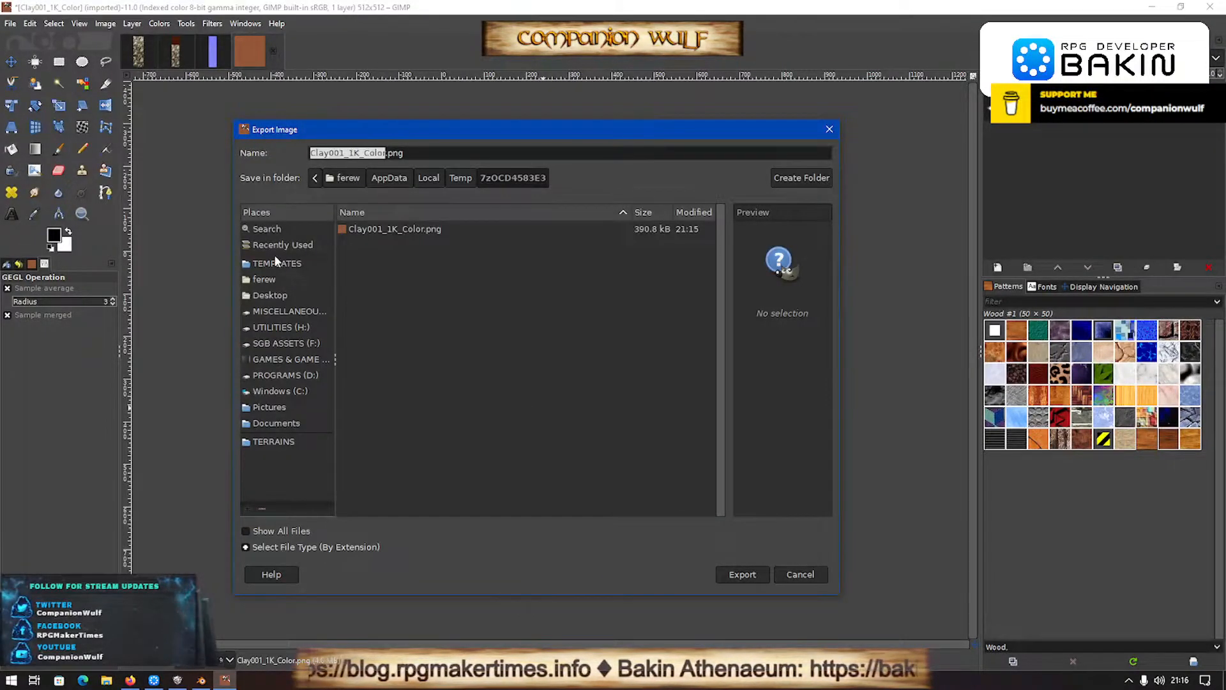
click(288, 243)
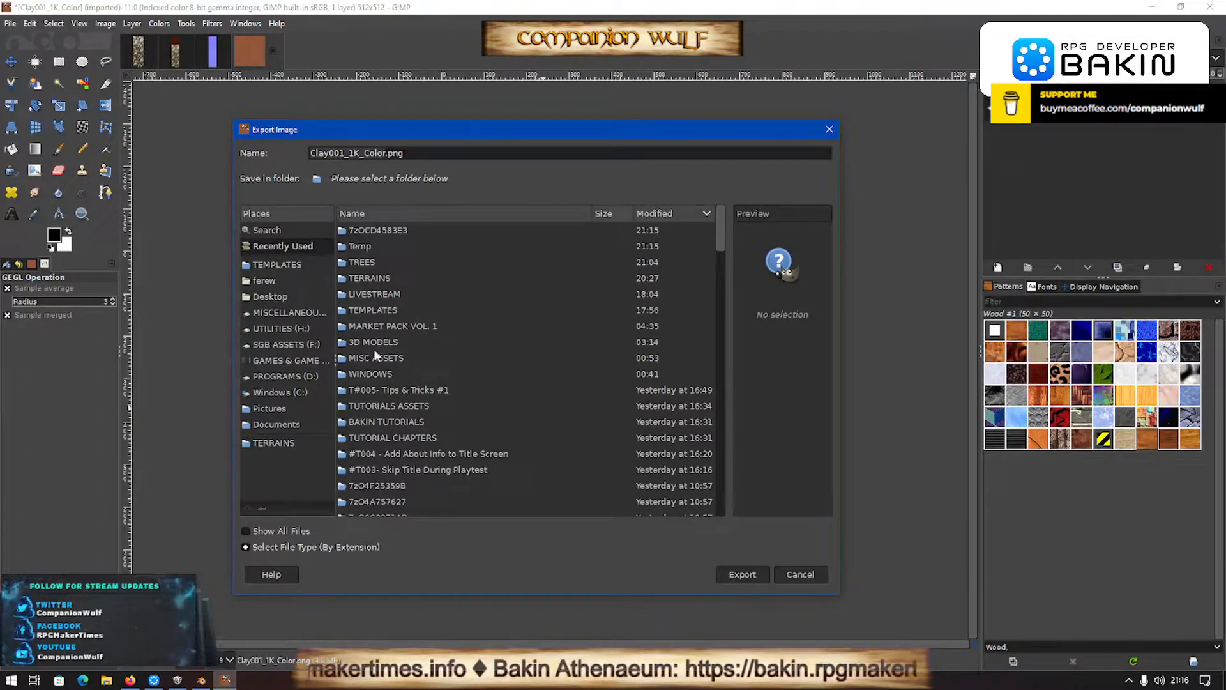
double_click(373, 294)
double_click(381, 231)
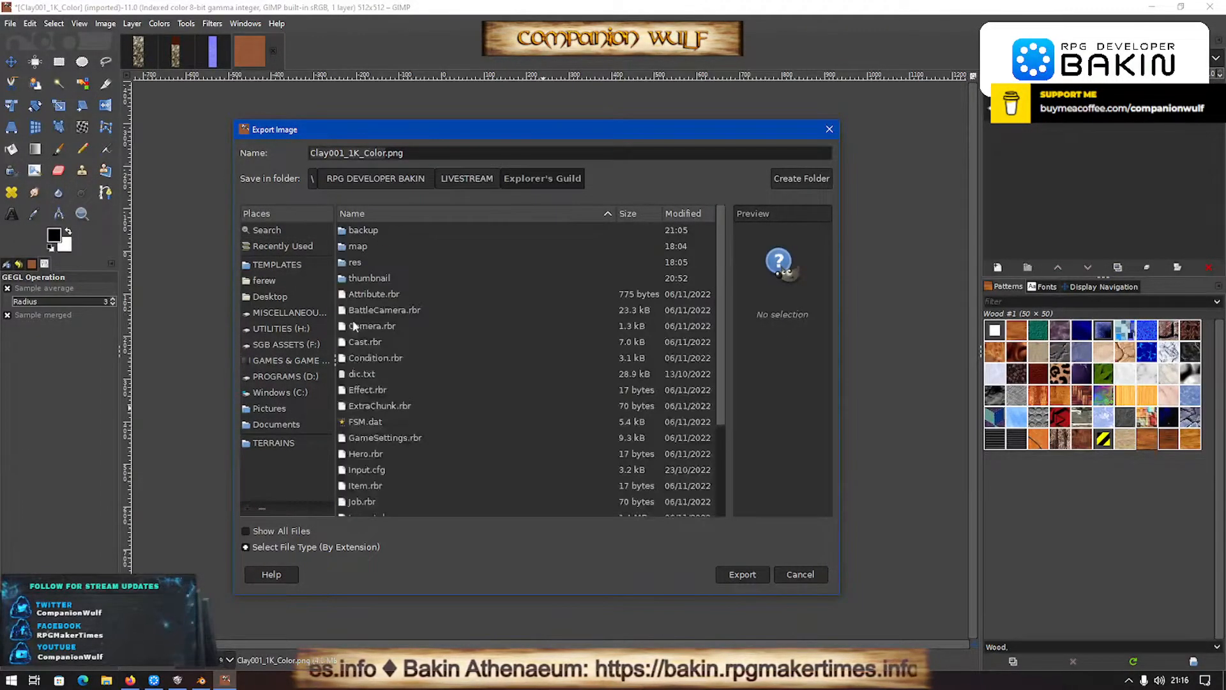
click(424, 263)
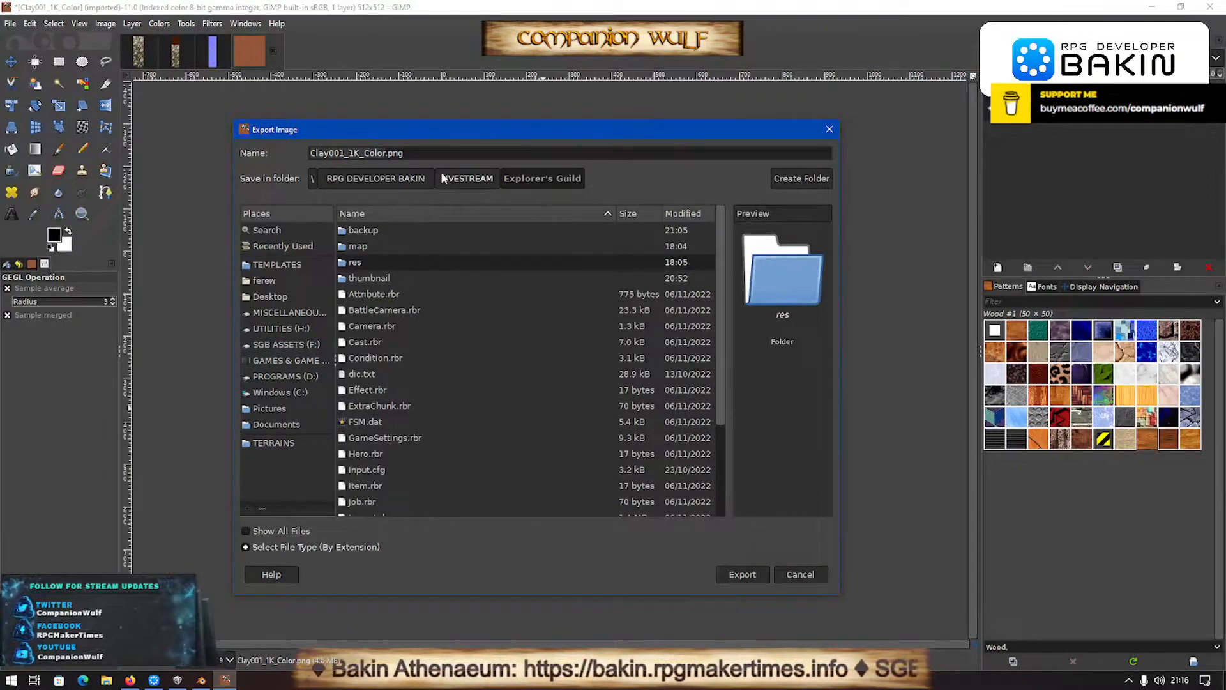
click(405, 178)
double_click(382, 248)
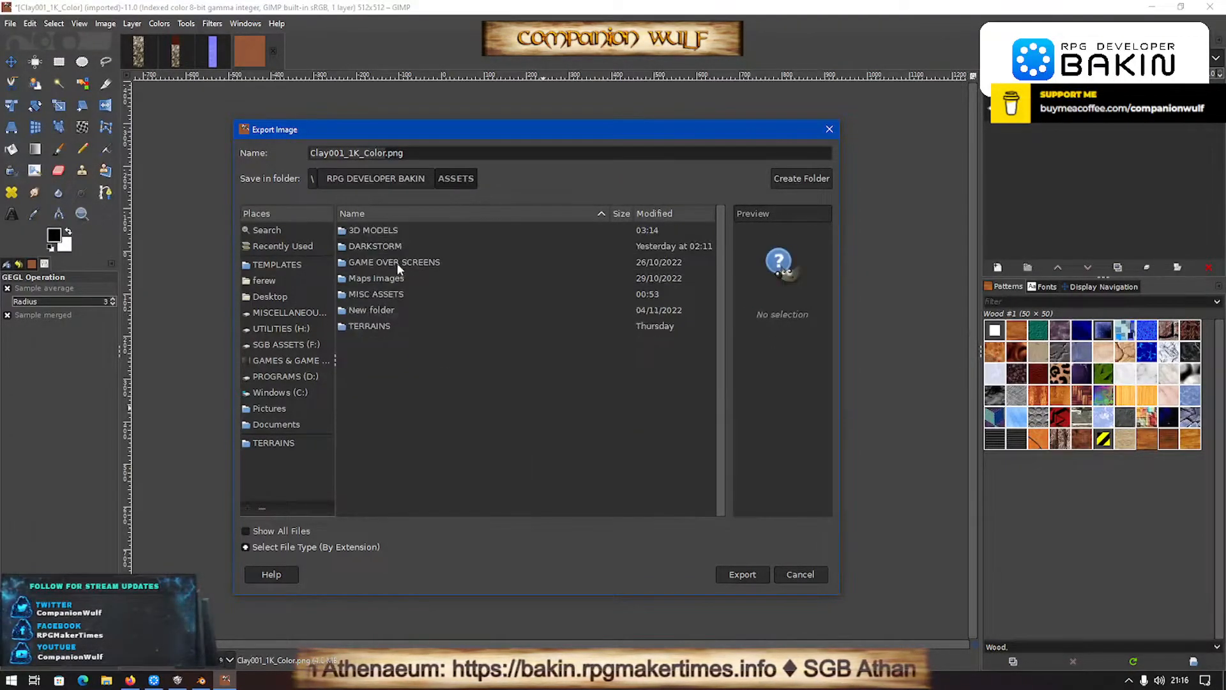
double_click(362, 230)
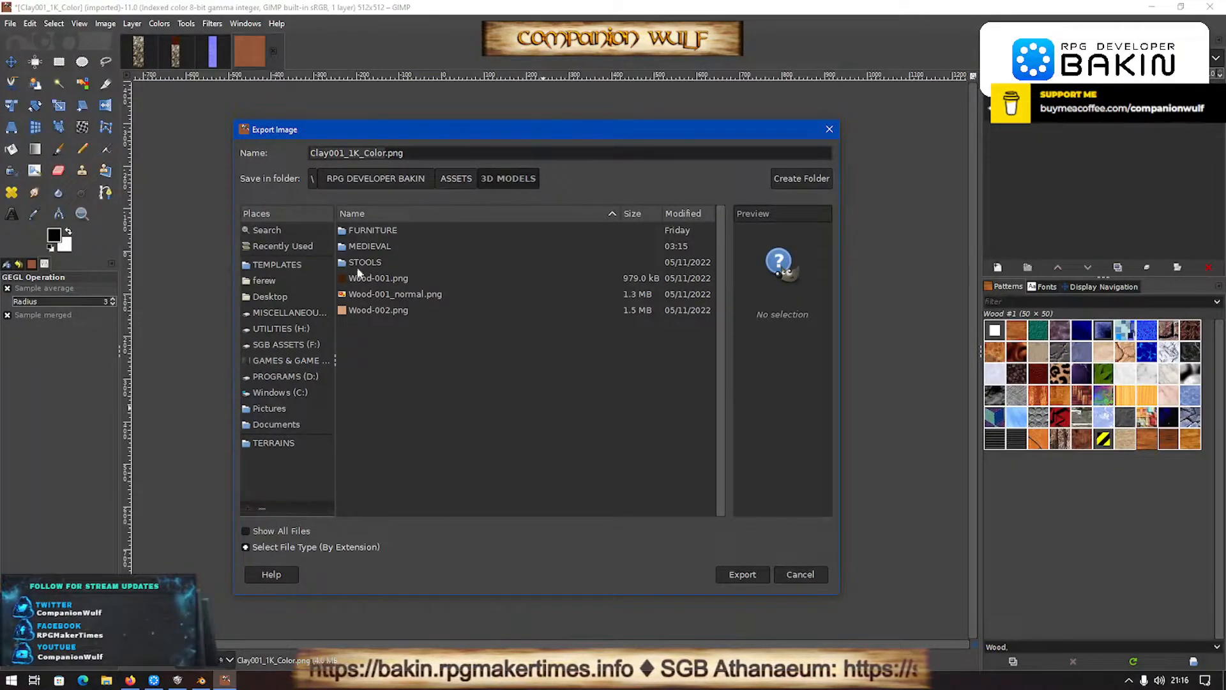
- Name the exported image Claypot.png and export it as PNG with the existing options
click(373, 154)
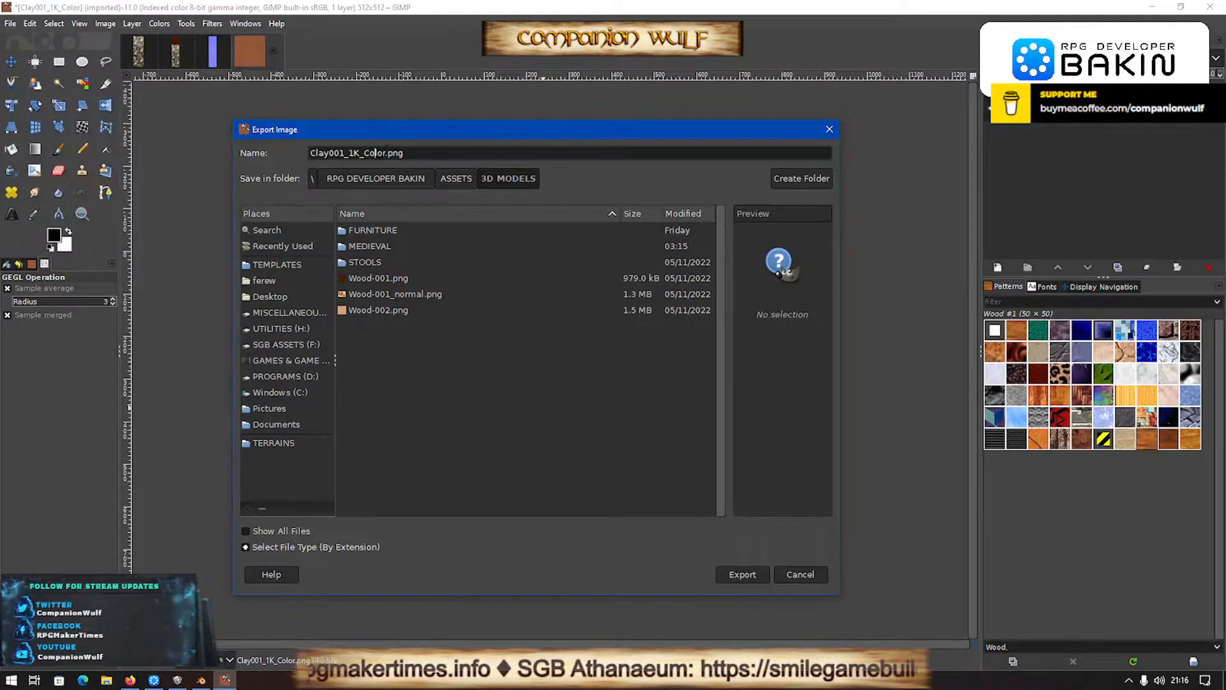
double_click(376, 153)
text(Cl)
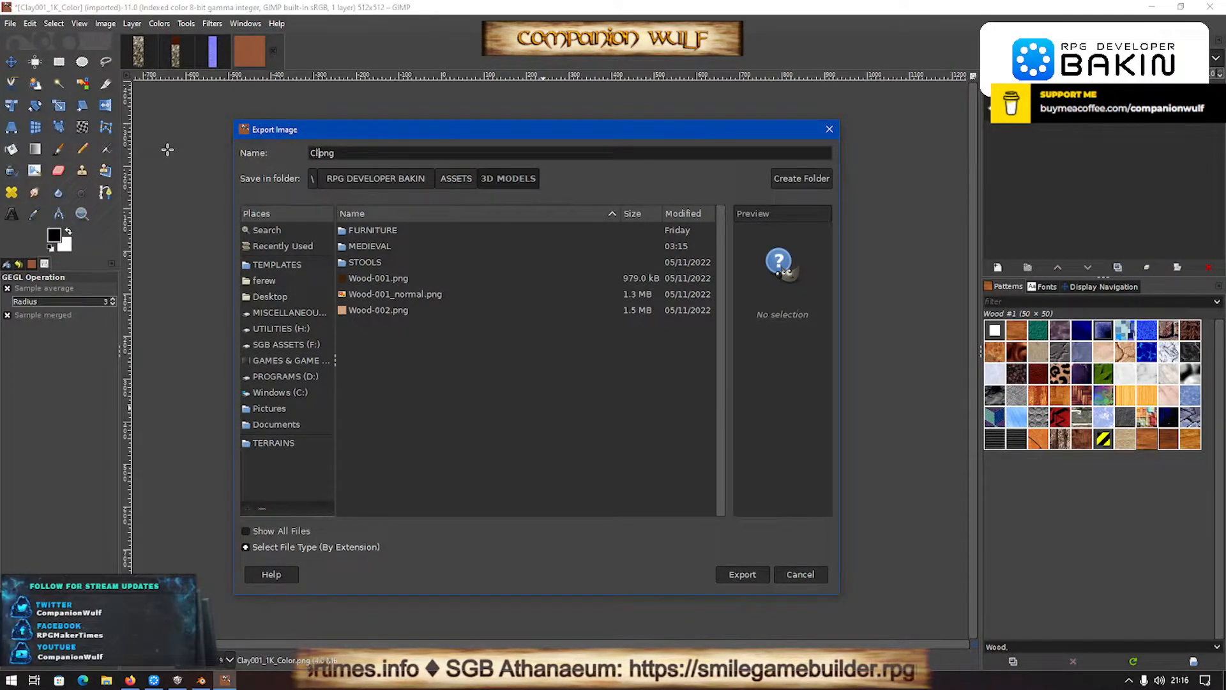
text(aypot)
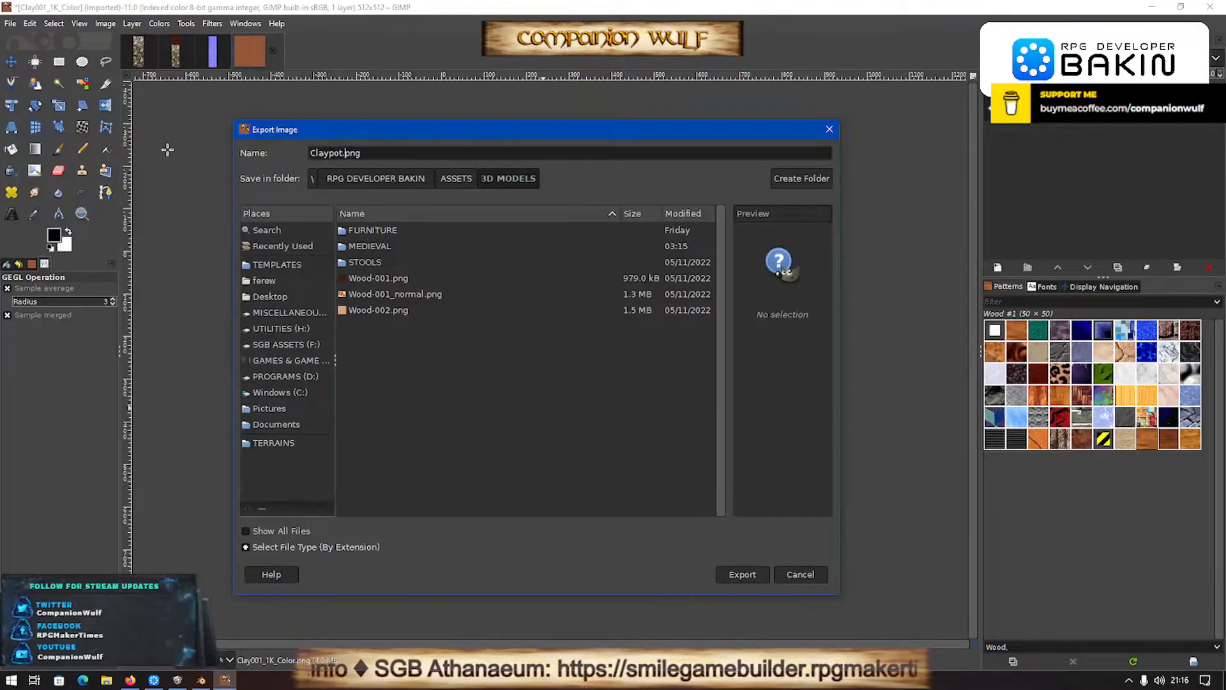
key(Return)
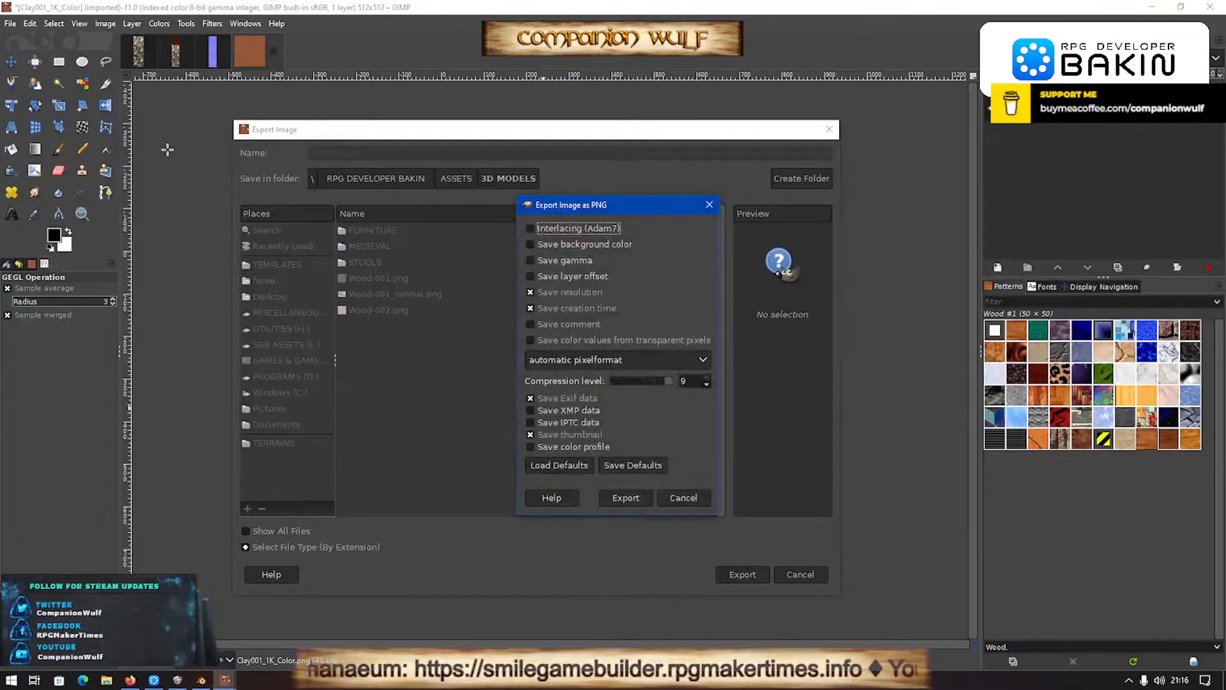
key(Return)
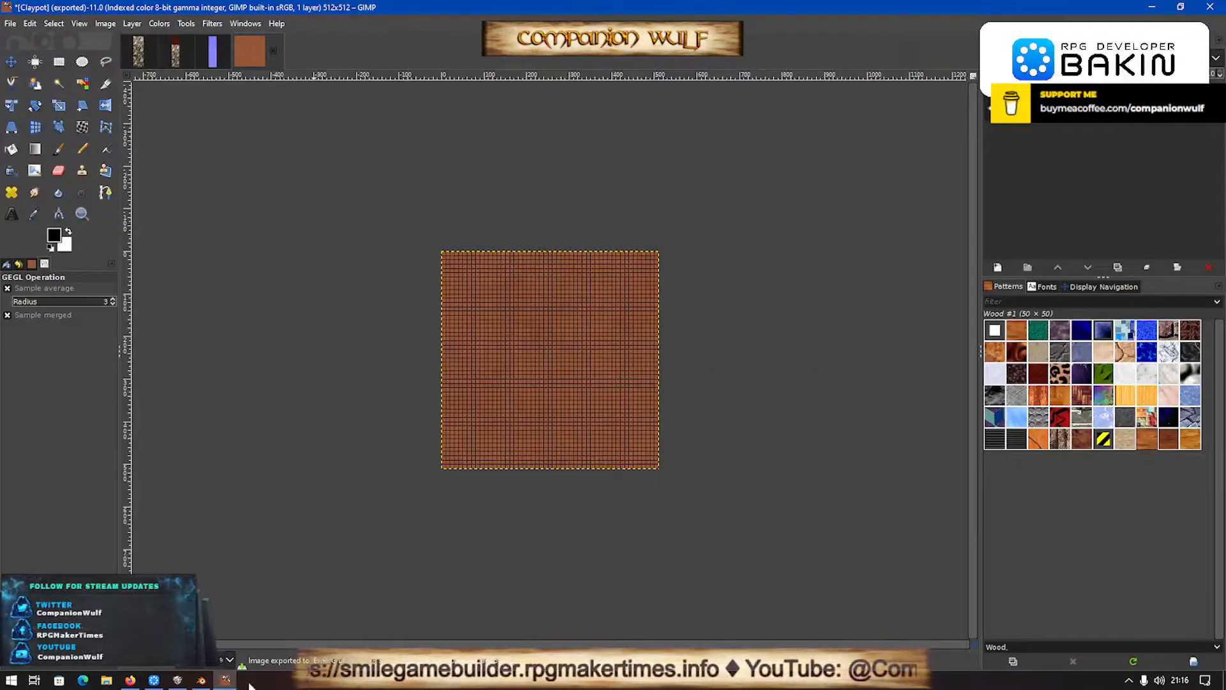
- Switch to Blender and load Claypot.png from the 3D MODELS folder as the pot material's base color image texture
click(202, 680)
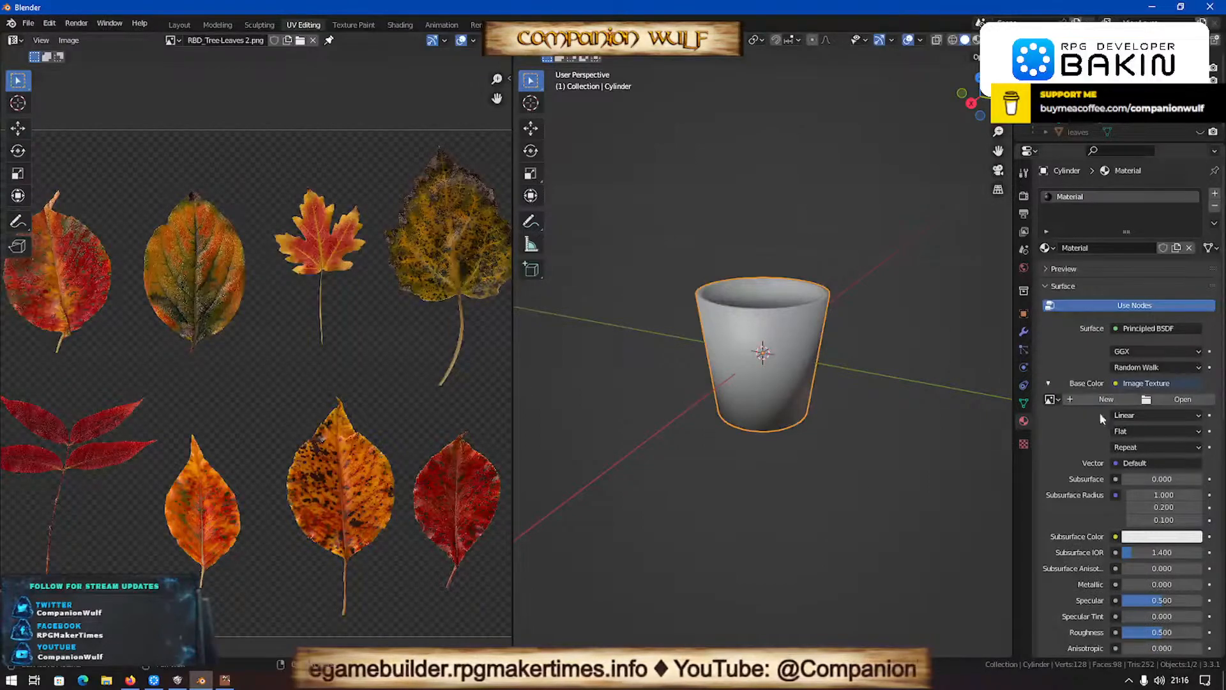
click(1168, 398)
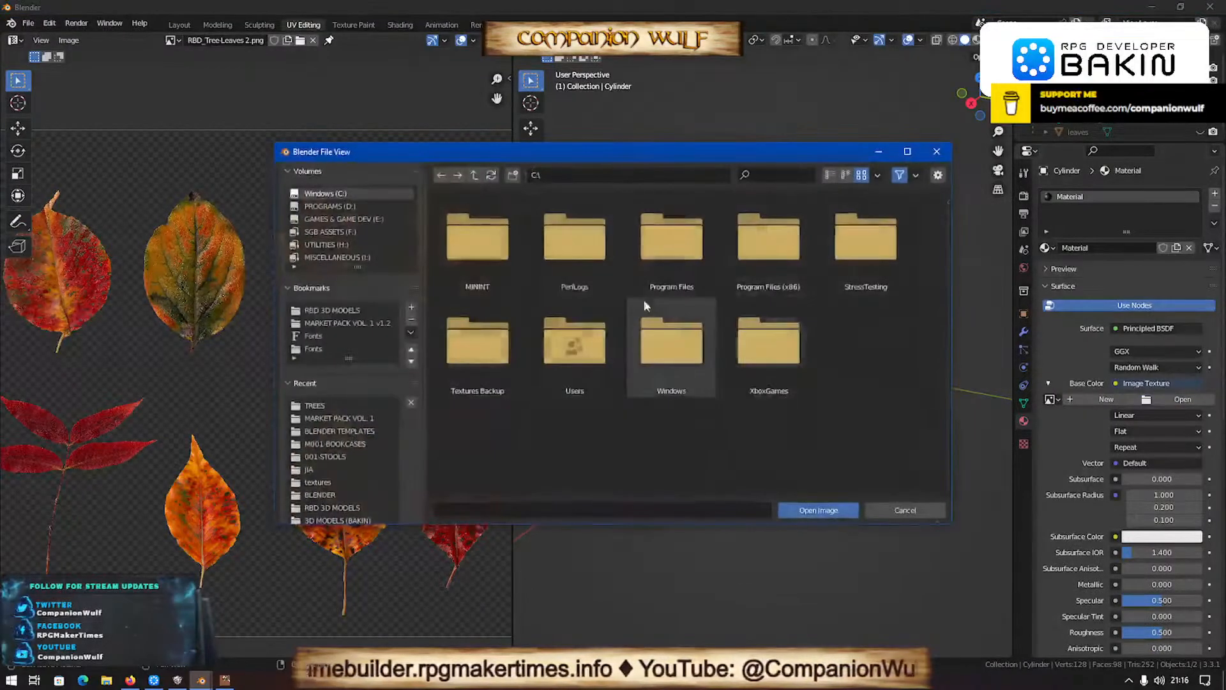
click(350, 418)
click(474, 176)
click(473, 176)
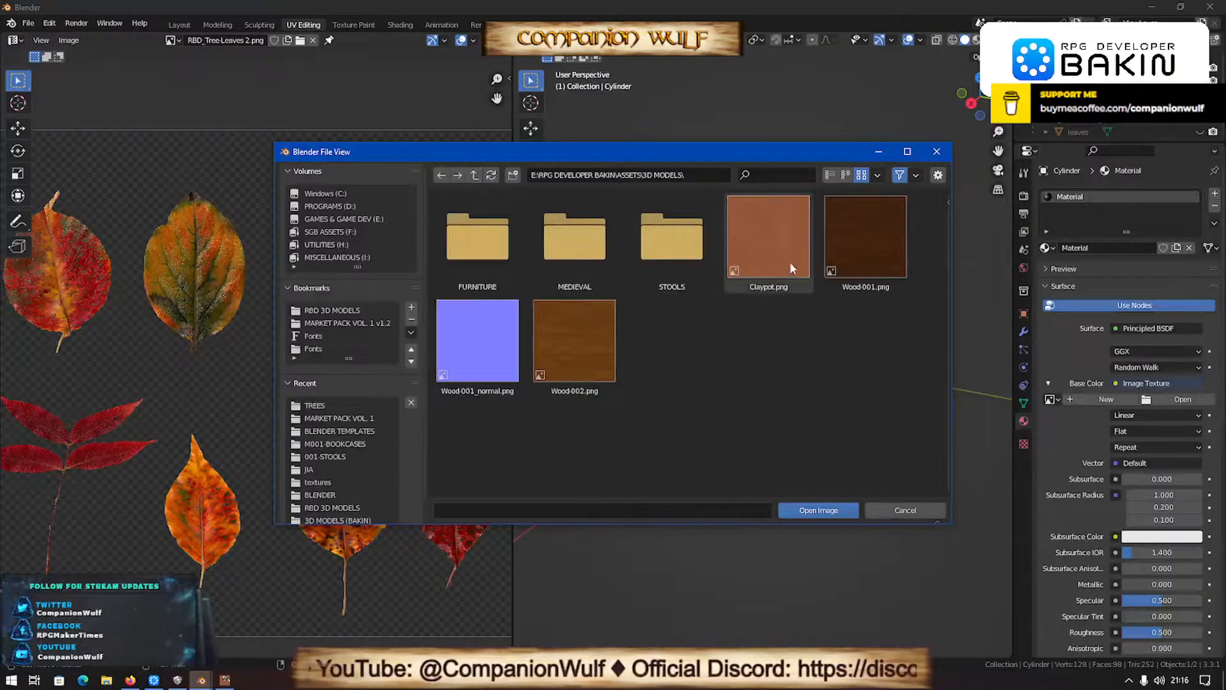
double_click(774, 248)
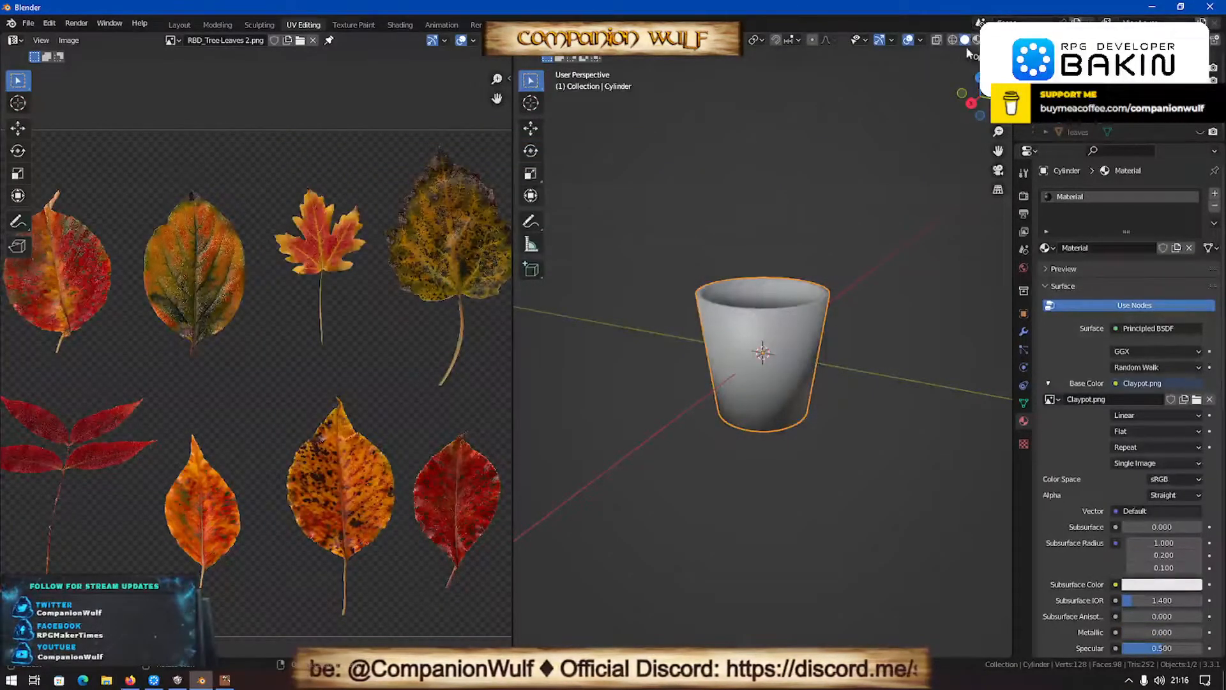
- Select the whole pot mesh in Edit Mode and display Claypot.png behind its UVs in the UV editor
scroll(838, 417, up, 2)
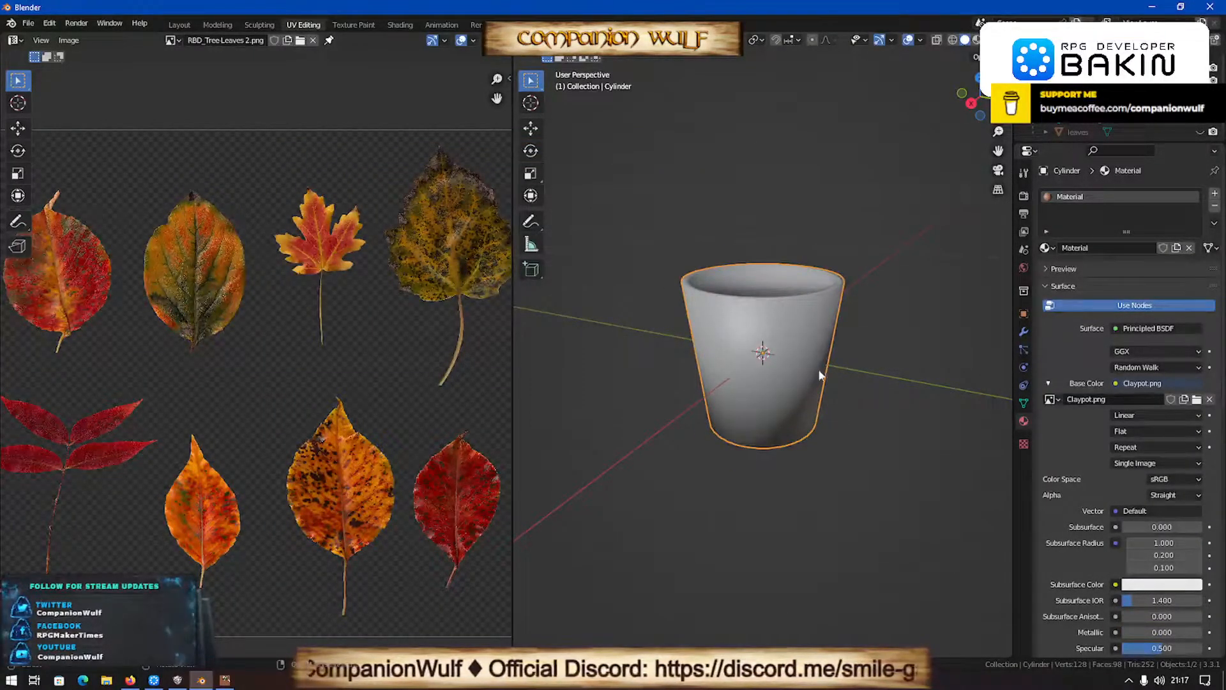
key(Tab)
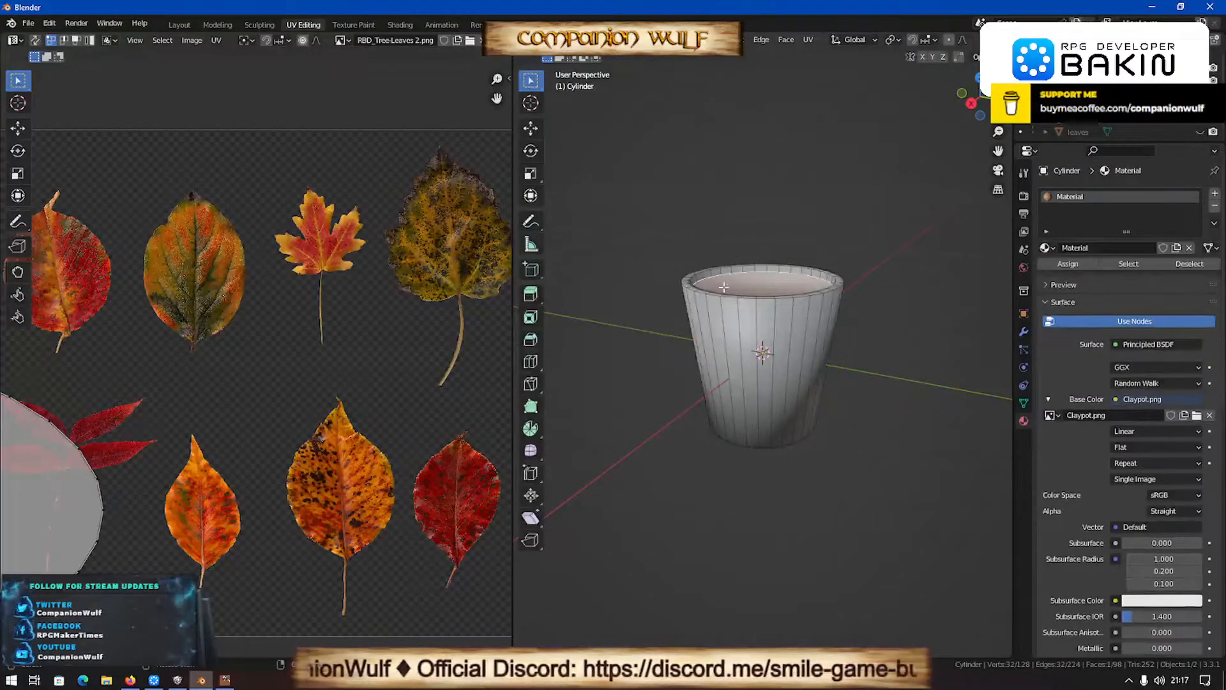
scroll(731, 298, down, 2)
scroll(731, 297, up, 2)
key(a)
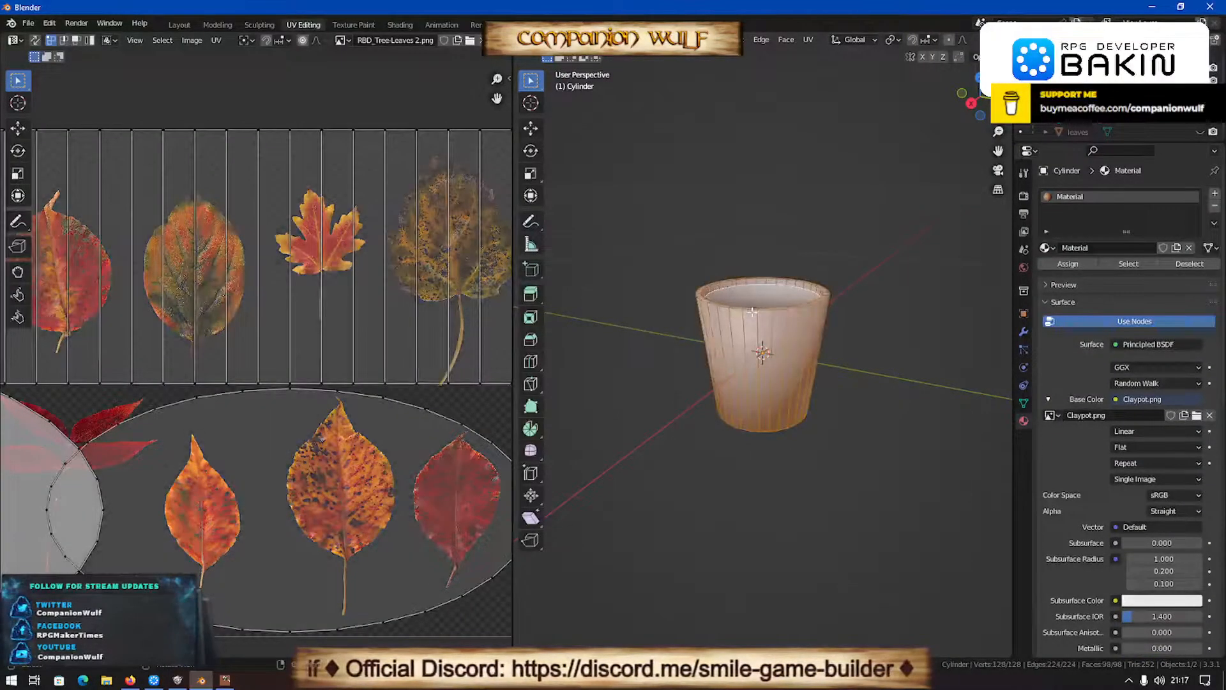
click(342, 41)
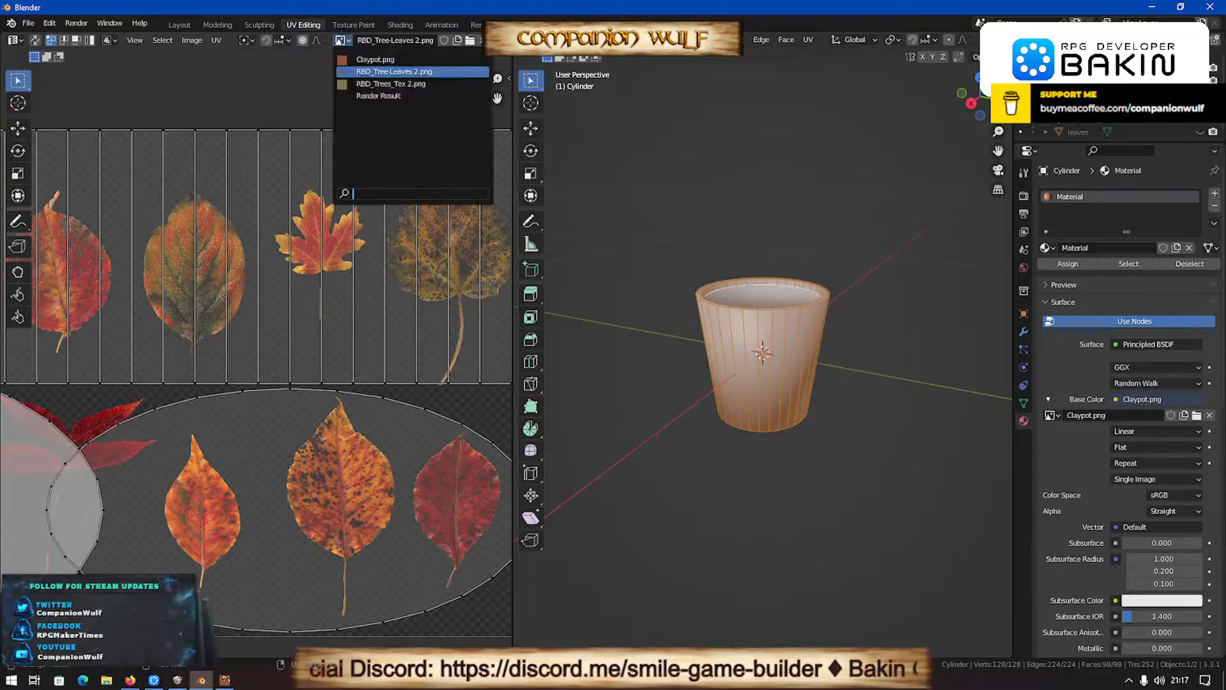
click(375, 59)
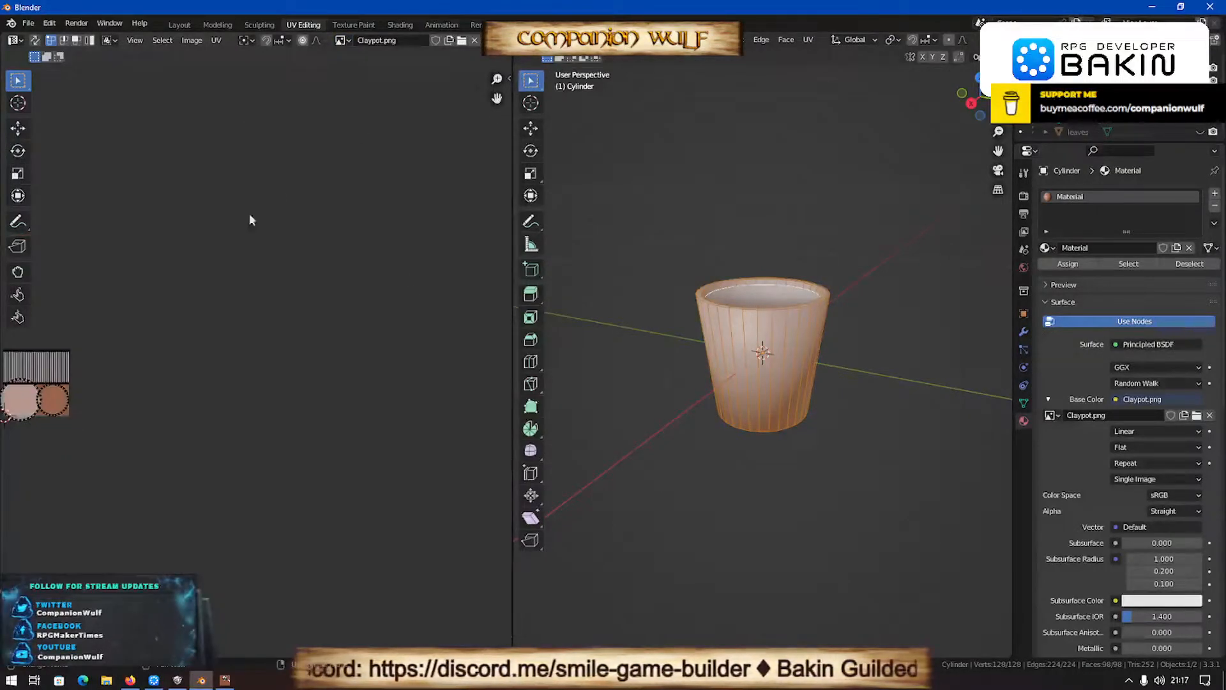
scroll(264, 242, down, 3)
scroll(109, 392, up, 2)
scroll(109, 392, down, 3)
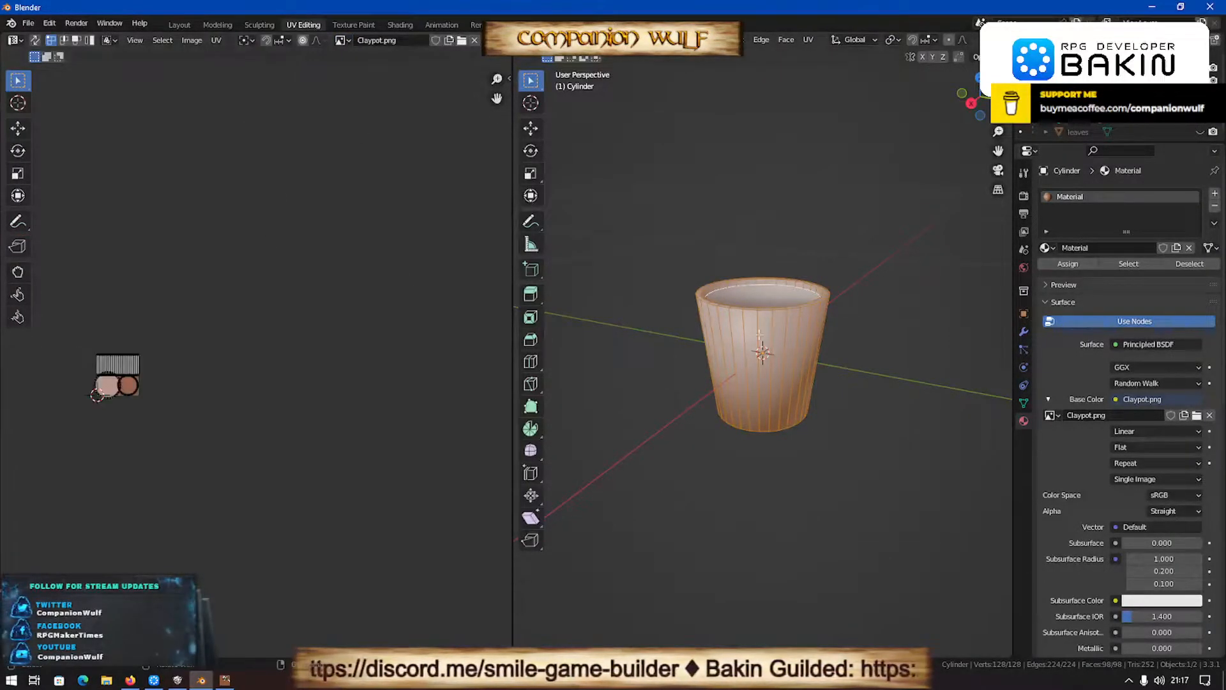
key(Tab)
key(Tab)
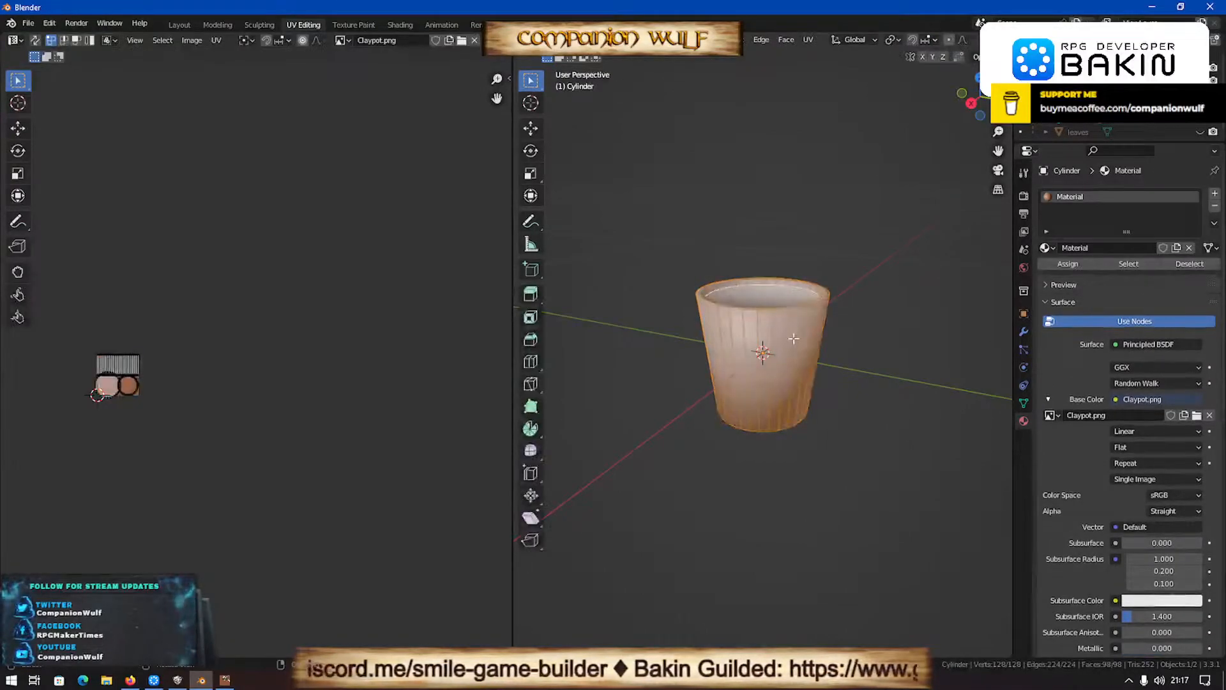
- Unwrap the whole pot mesh with Smart UV Project using an island margin of 0.010
key(q)
click(767, 339)
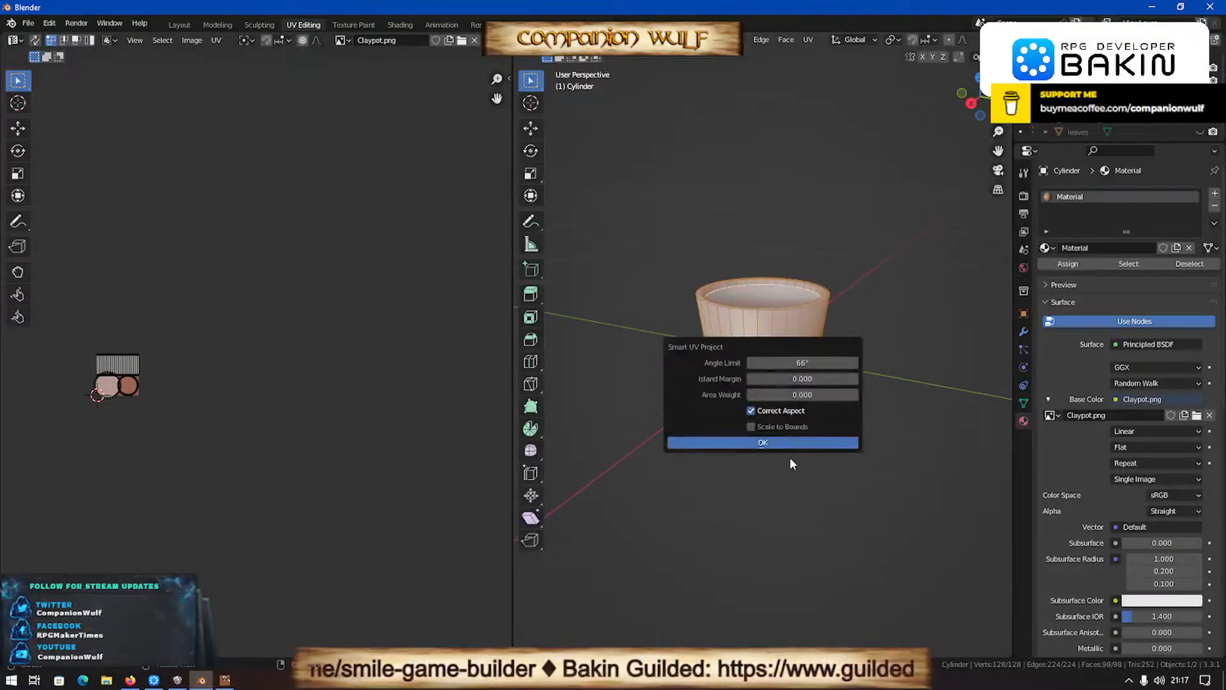
click(855, 379)
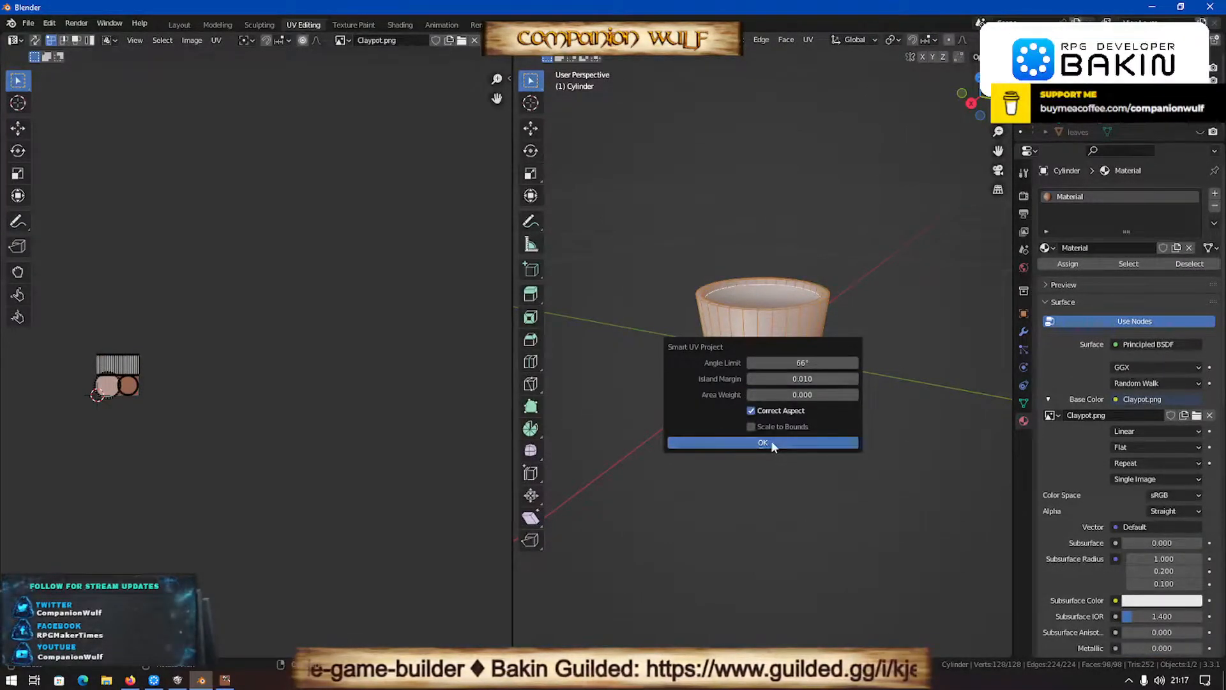
click(779, 442)
- Return to Object Mode and display the pot with its clay texture in material preview shading
key(Tab)
scroll(734, 424, up, 2)
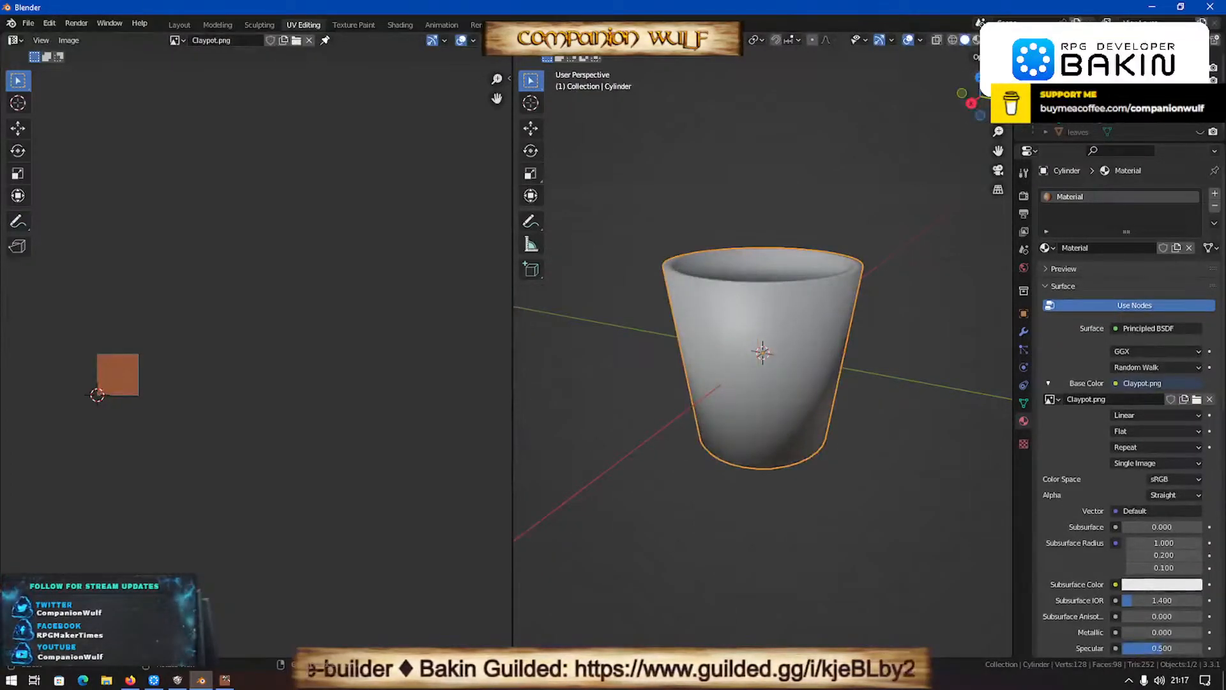
click(975, 40)
middle_drag(700, 431, 618, 475)
- Select the face inside the pot's opening in Edit Mode and examine its circular island over Claypot.png in the UV editor
key(Tab)
click(762, 283)
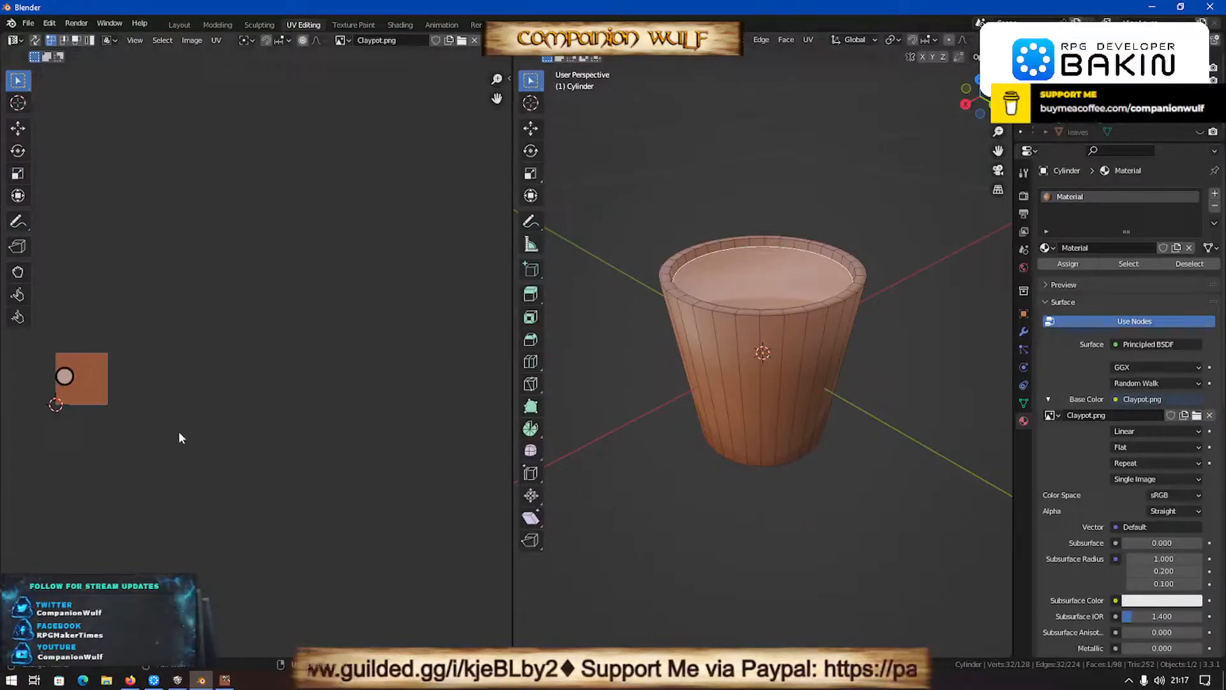
scroll(177, 431, up, 2)
scroll(658, 389, down, 1)
scroll(673, 401, down, 2)
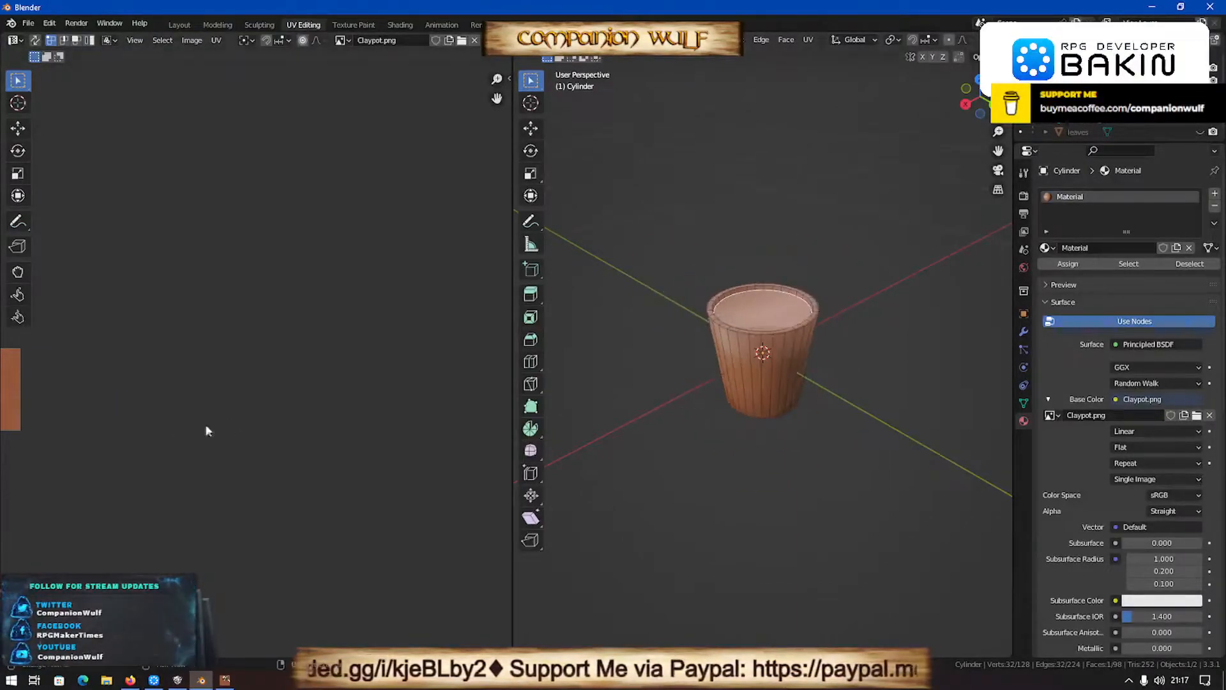
scroll(309, 421, down, 4)
middle_drag(170, 438, 362, 407)
scroll(361, 400, up, 5)
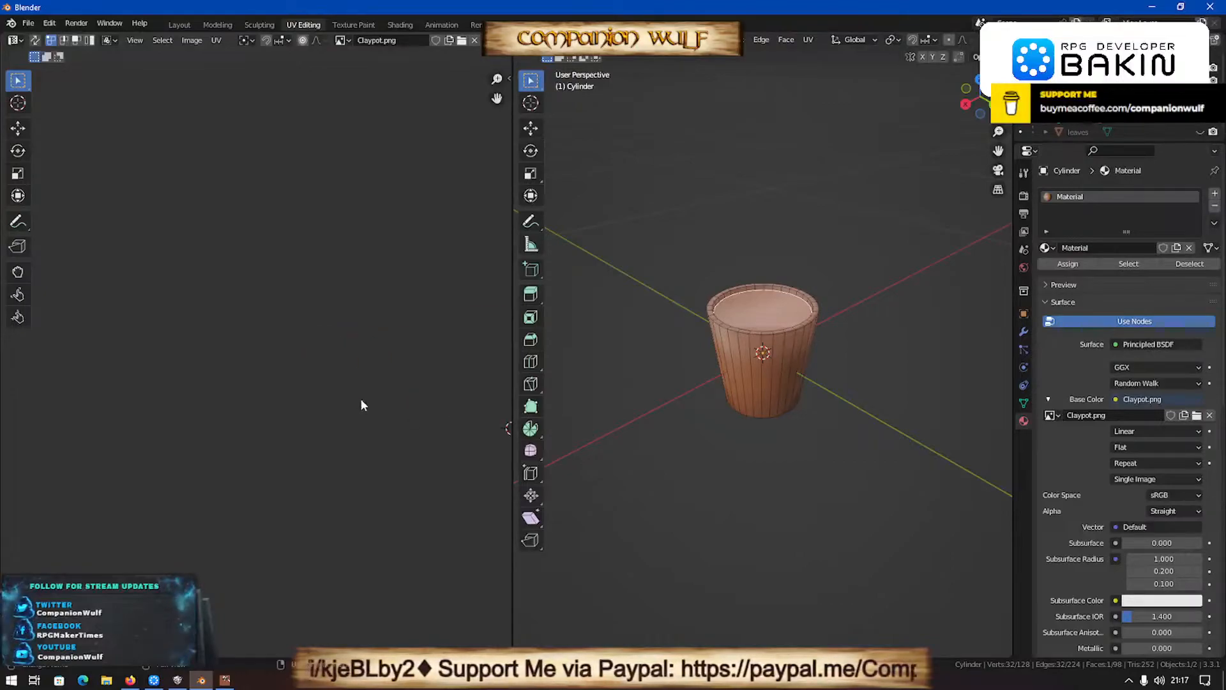
scroll(392, 415, down, 3)
scroll(434, 373, down, 1)
middle_drag(434, 373, 335, 365)
scroll(335, 365, up, 4)
scroll(335, 367, up, 2)
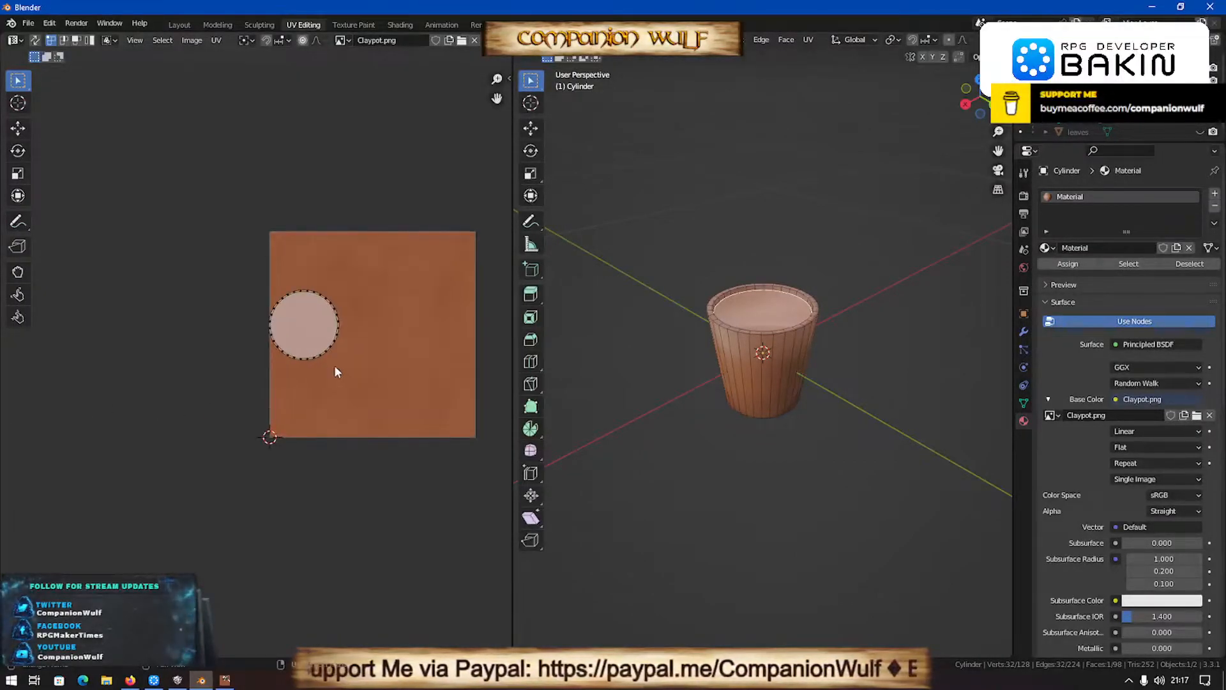
- Select the whole mesh to inspect the complete UV layout, and reselect only the face inside the pot's opening
key(Tab)
key(Tab)
key(s)
key(Escape)
key(a)
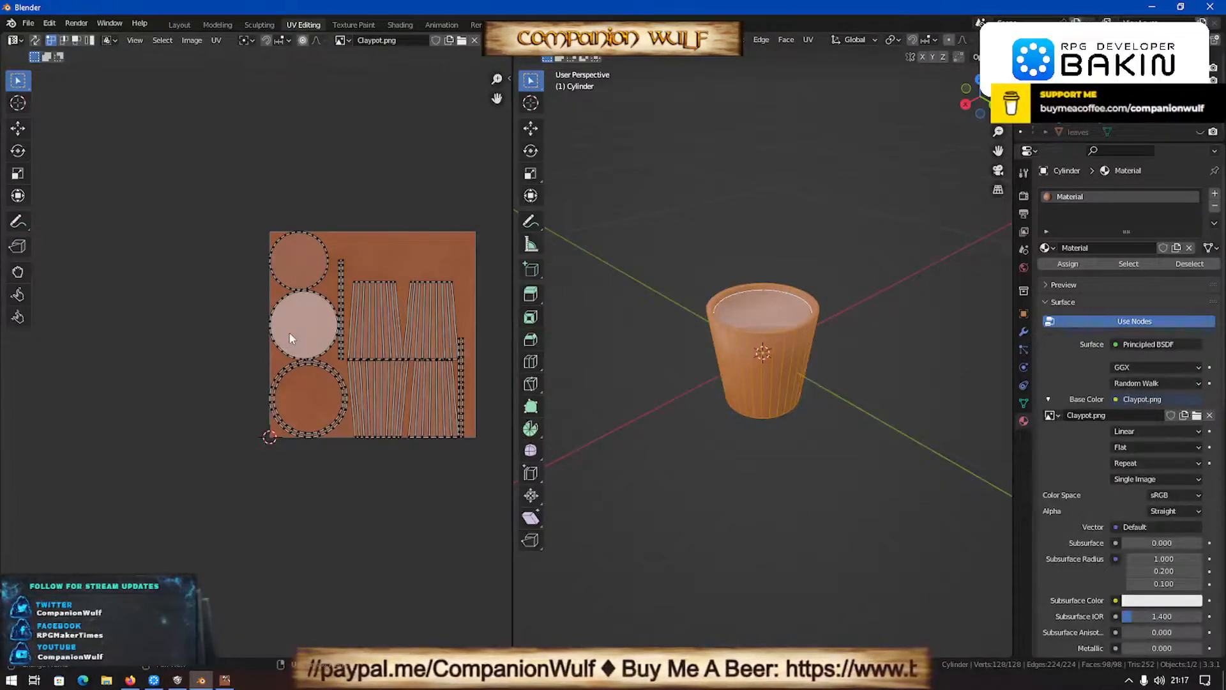
click(769, 305)
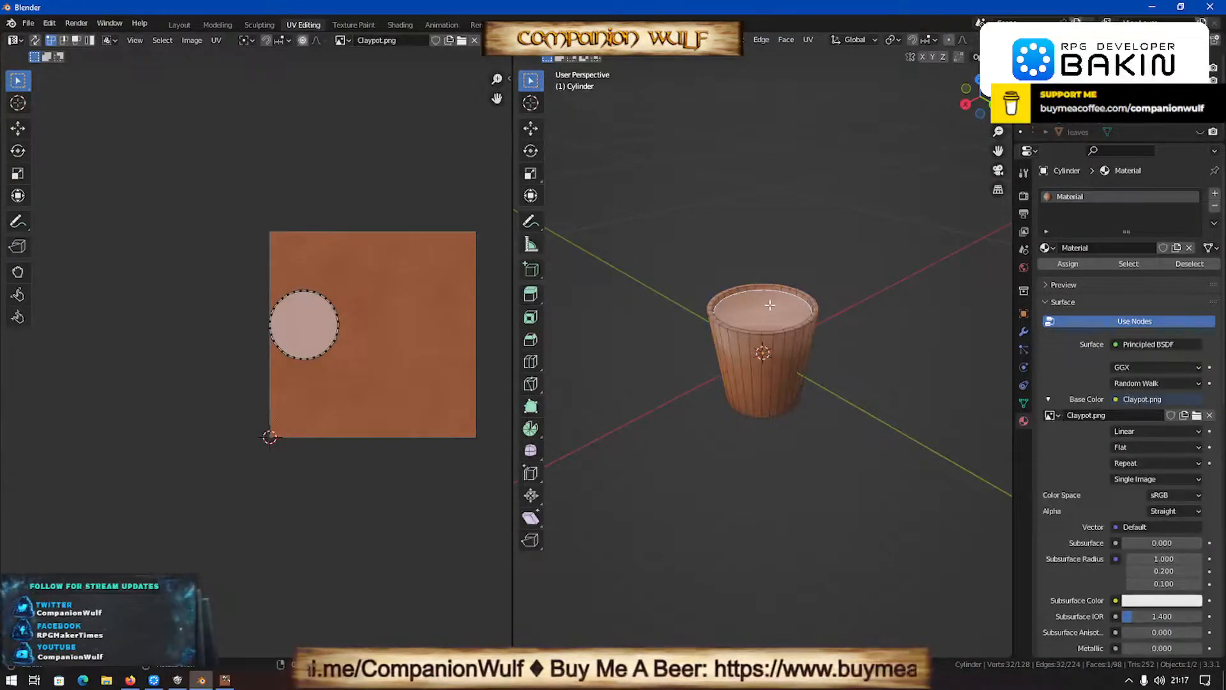
- Switch to Firefox, go back to the ambientCG search results and search for dirt materials
click(133, 682)
click(15, 42)
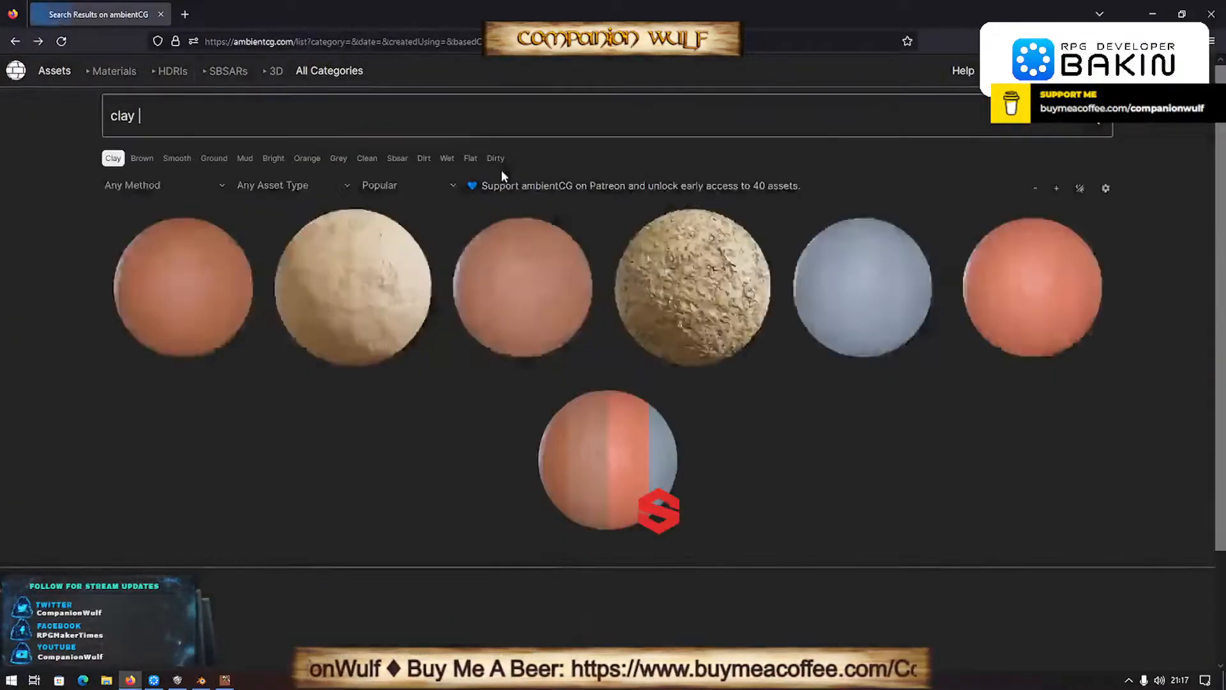
triple_click(300, 115)
text(dirt)
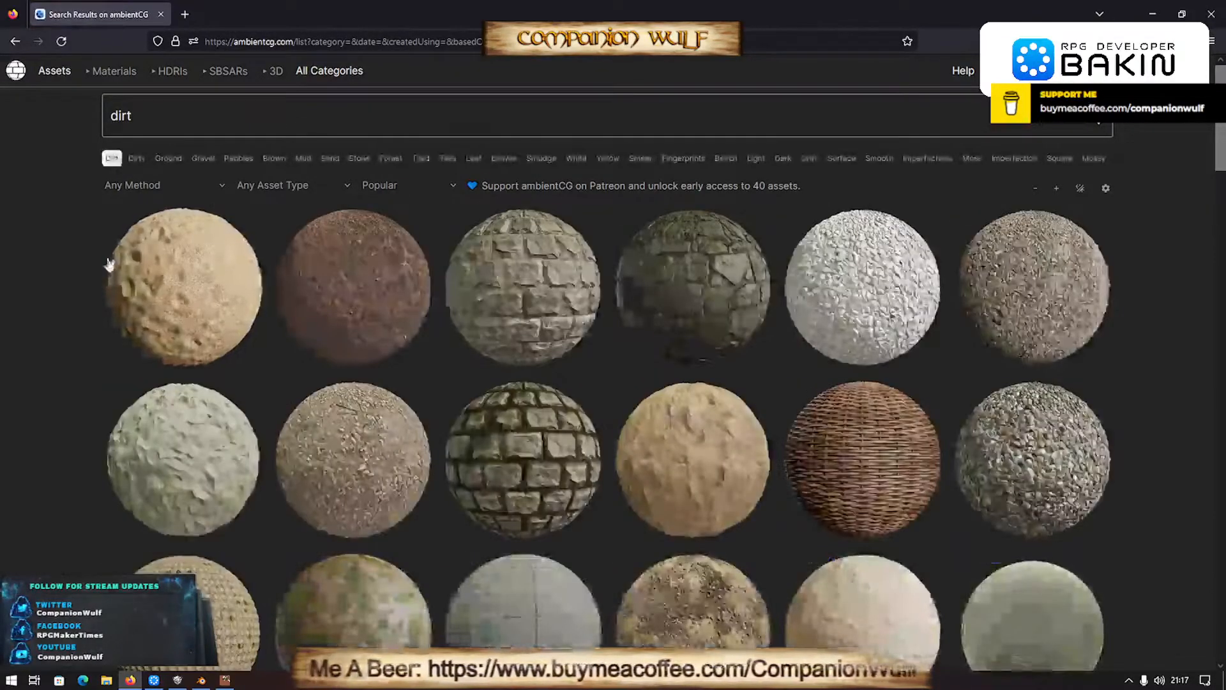
- Open the Ground 048 material and save its 1K-PNG archive as Ground048_1K-PNG.zip in the UNREAL ASSETS folder
click(418, 287)
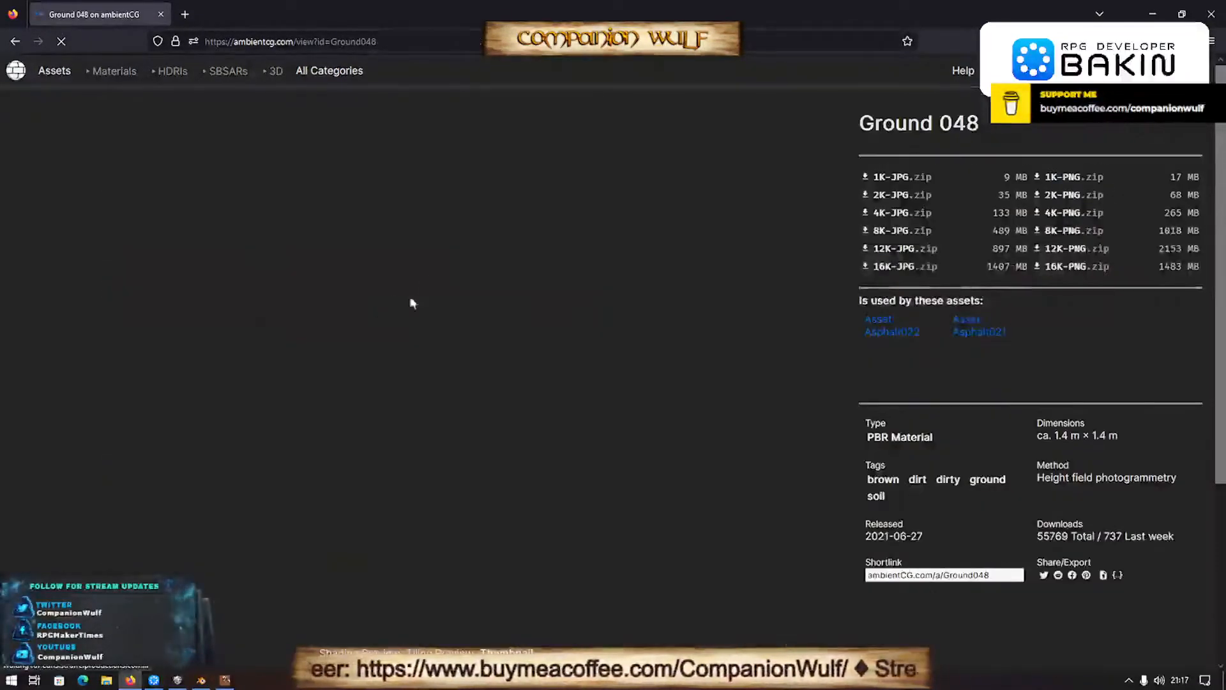
click(1065, 180)
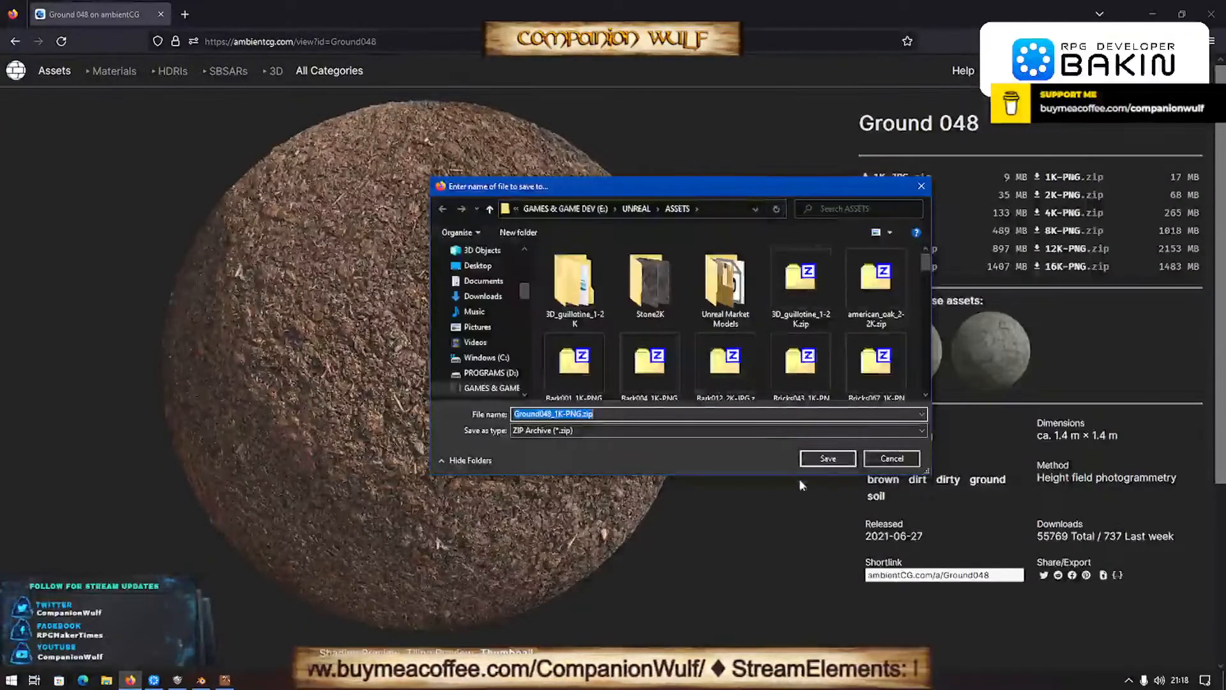
click(828, 458)
click(643, 342)
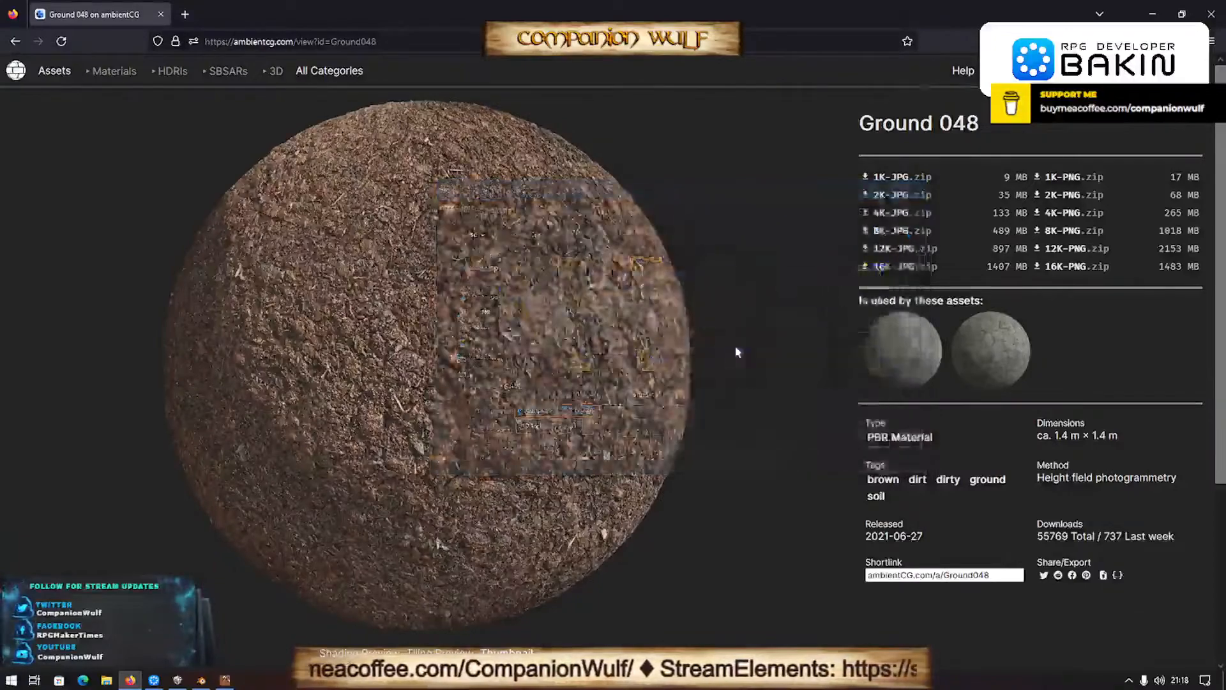
click(893, 81)
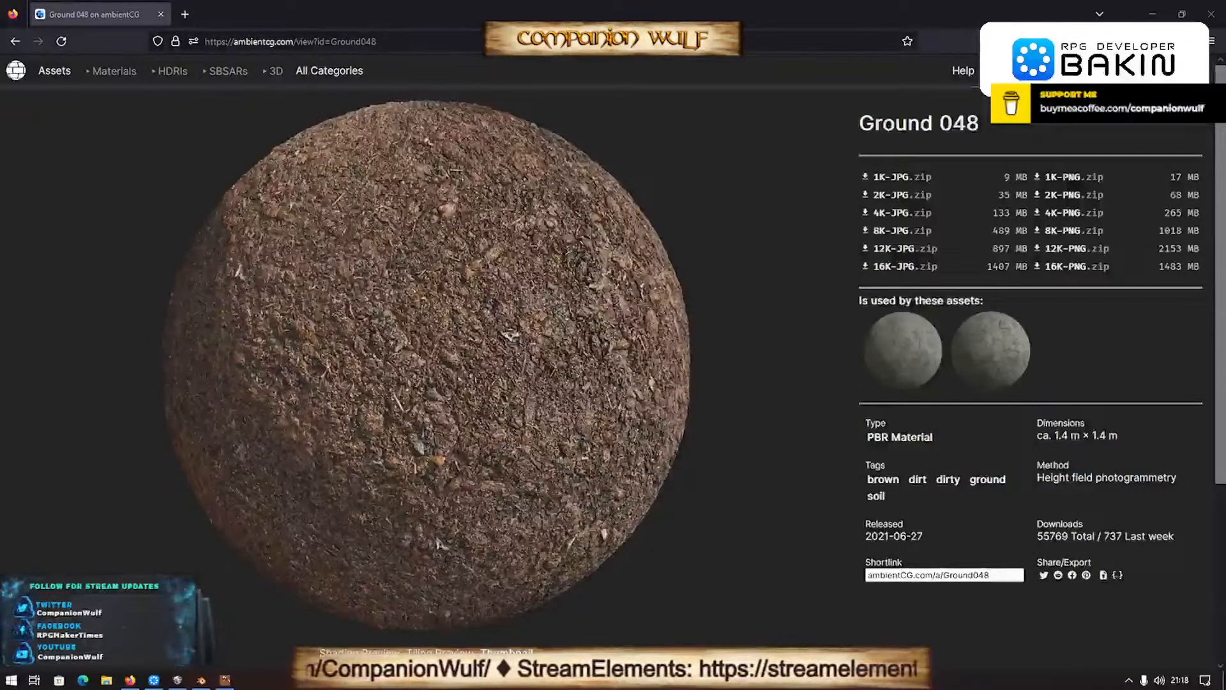
- Switch to GIMP and open Ground048_1K_Color.png as its own image
key(alt+Tab)
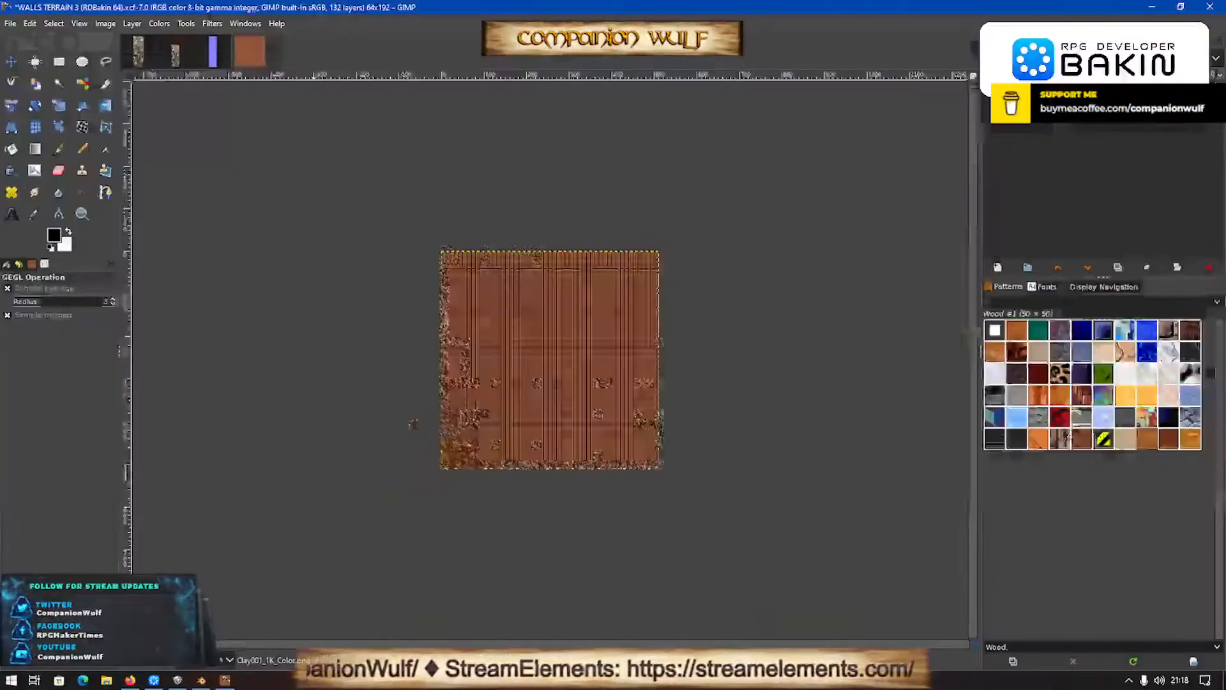
click(138, 51)
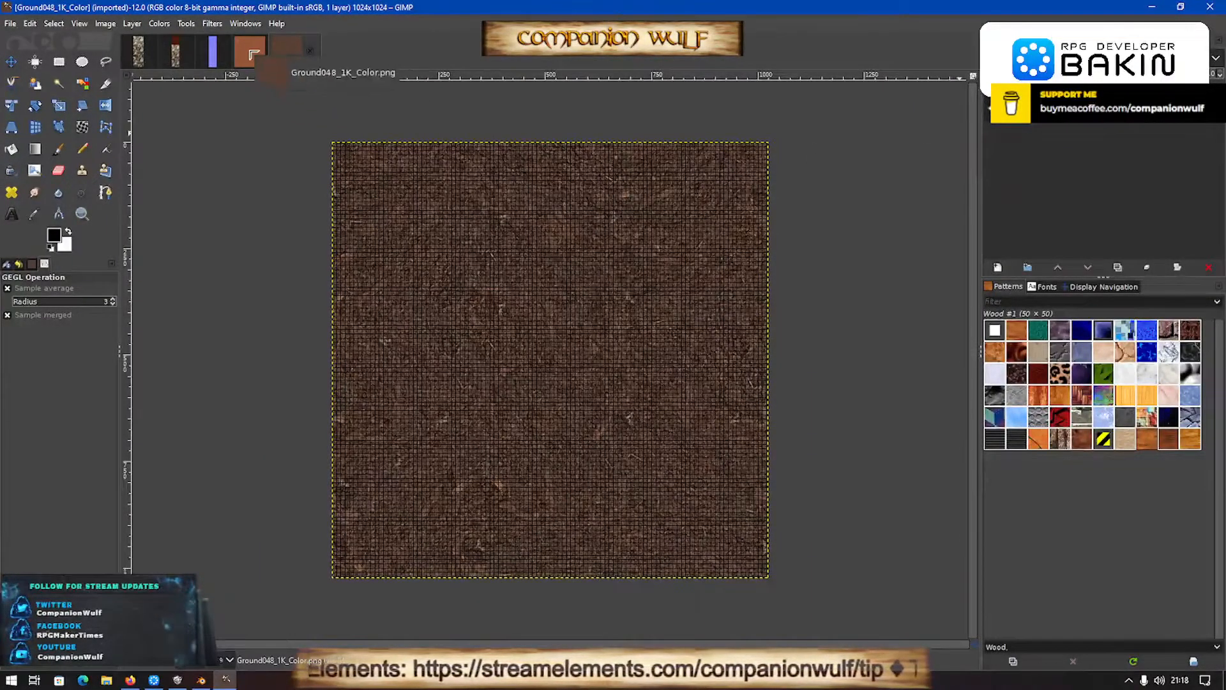
- Try adding the full-size ground texture as a layer in the Claypot image, check it against the clay layer, and undo the addition
click(249, 52)
key(ctrl+v)
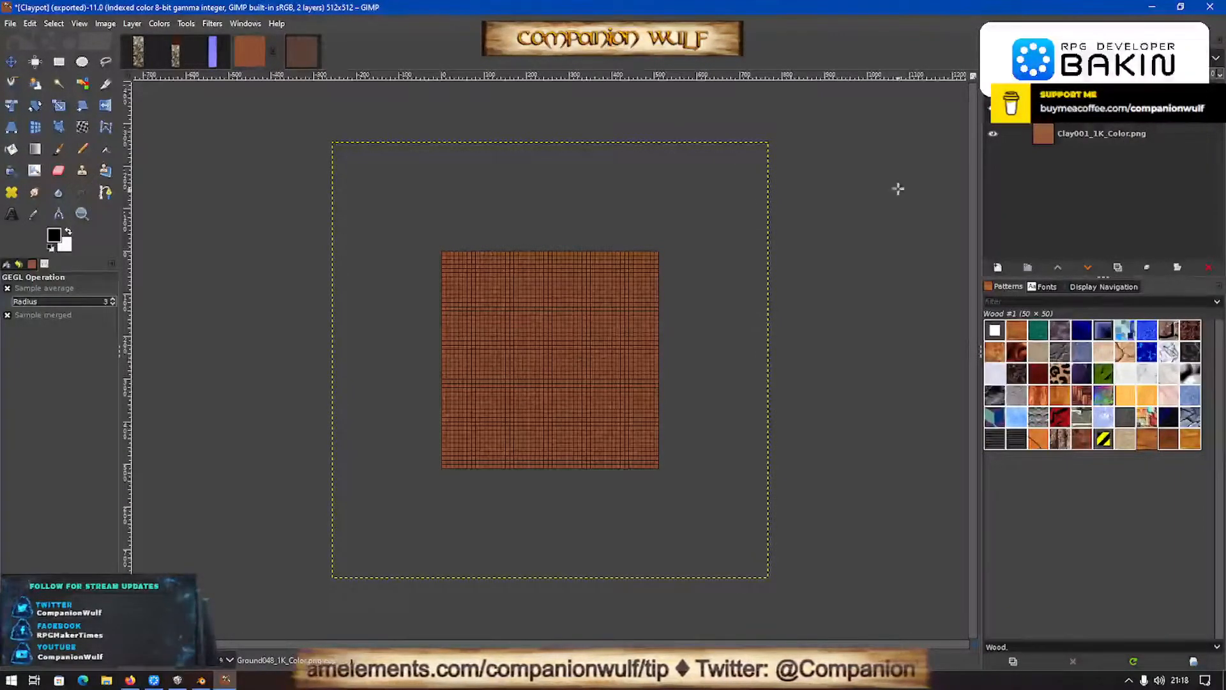
click(994, 134)
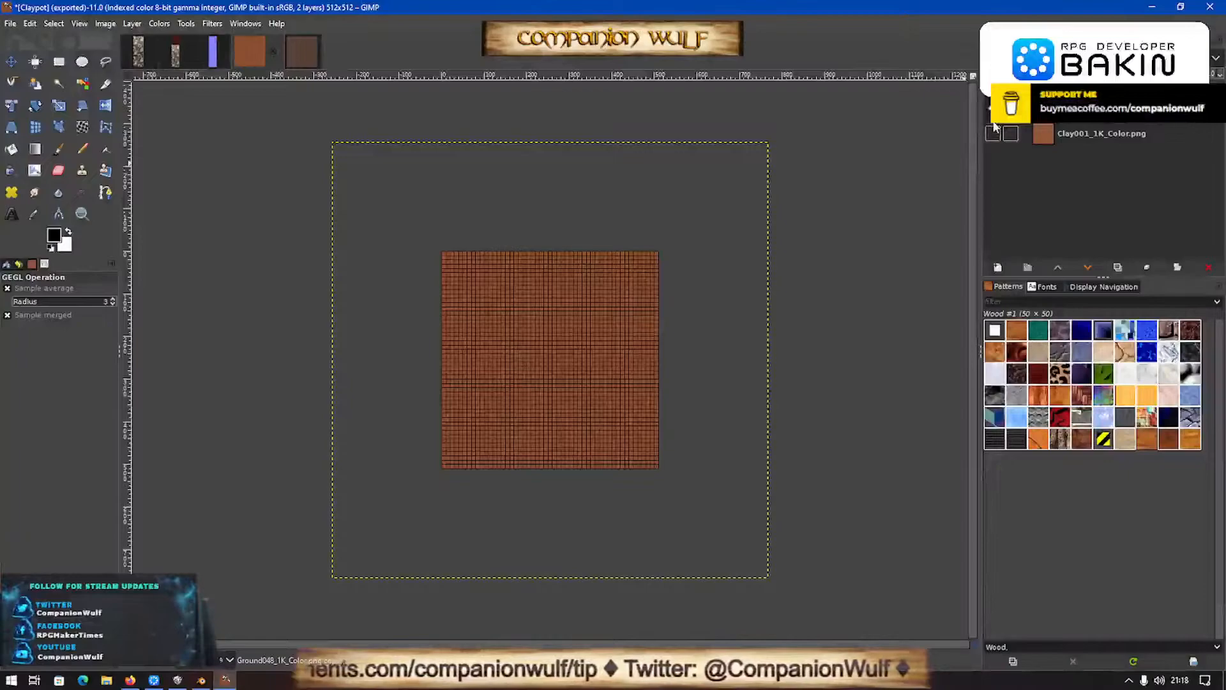
click(994, 134)
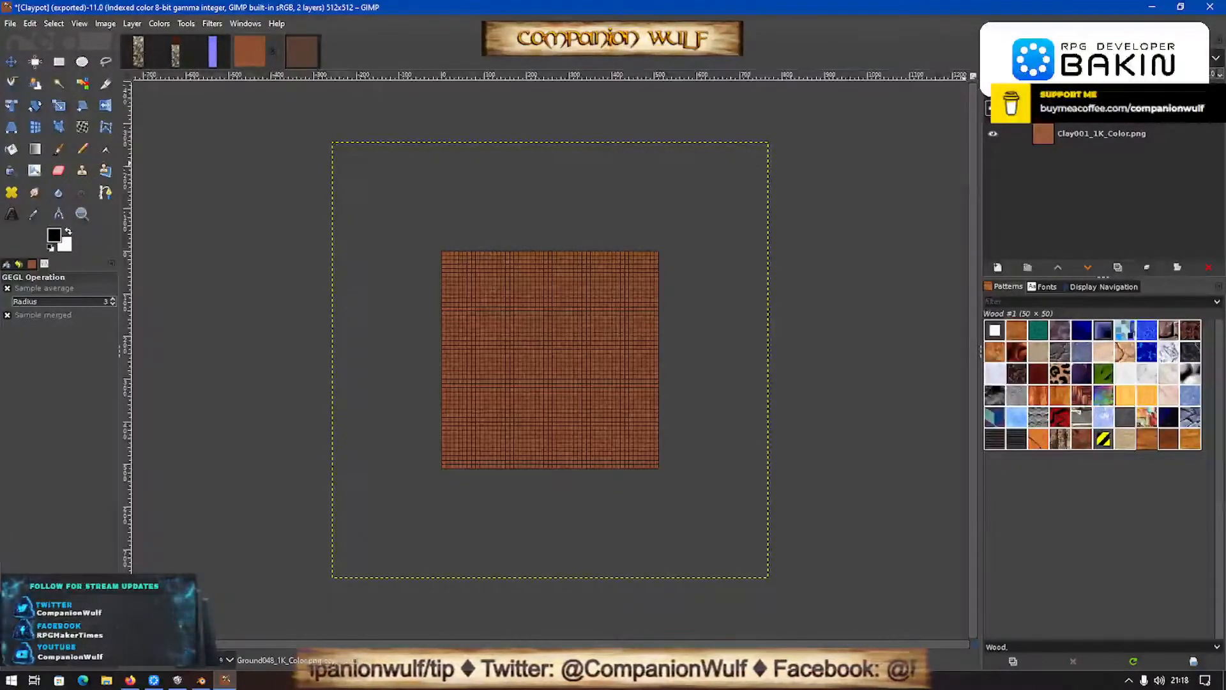
ctrl+scroll(553, 394, up, 4)
ctrl+scroll(553, 393, down, 3)
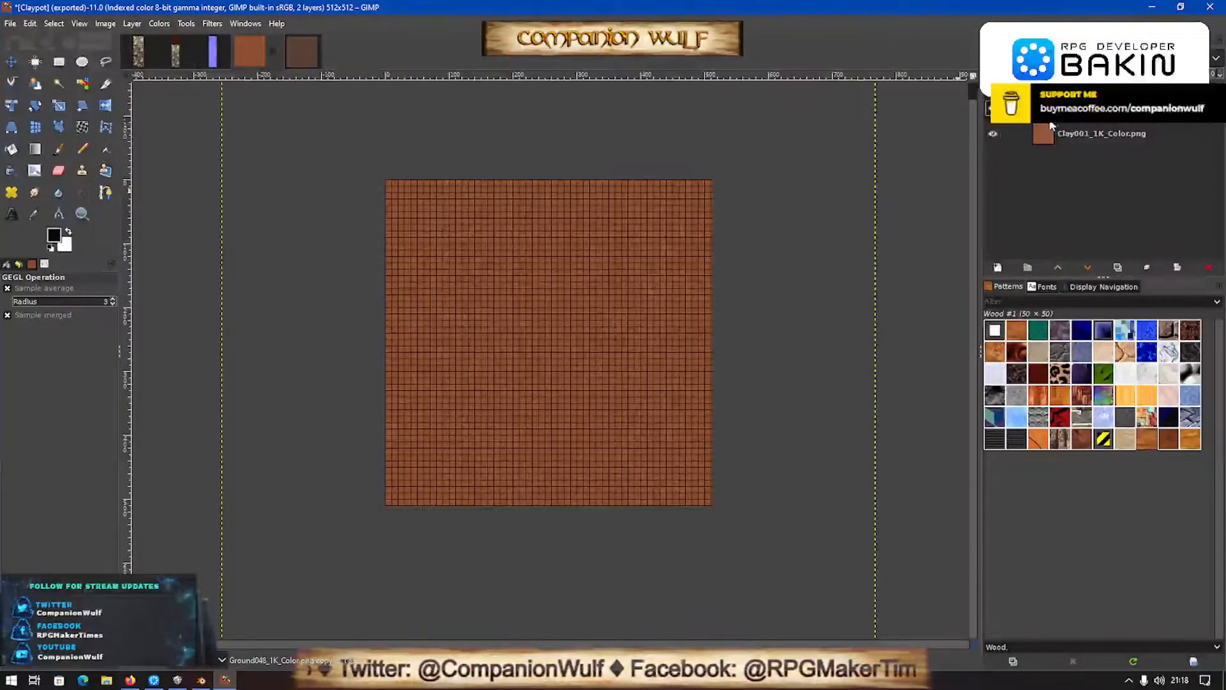
key(ctrl+z)
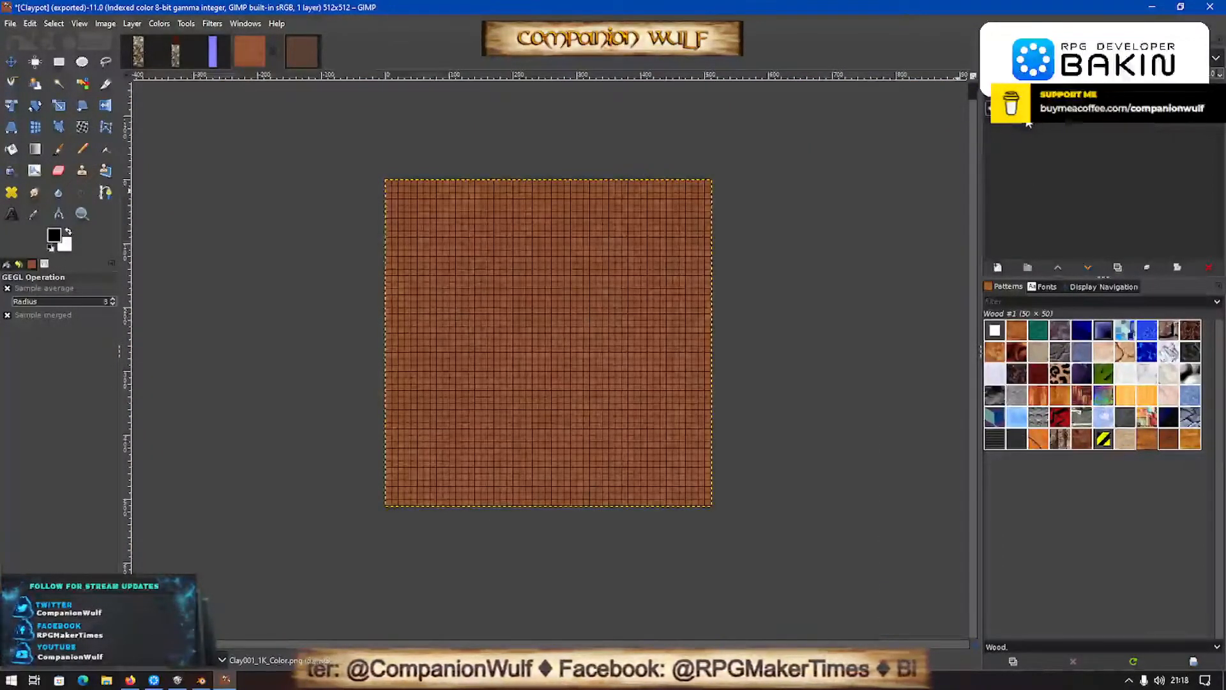
- Scale the layer in the Ground048_1K_Color image to 256 × 256 px and move it down along the canvas's left edge
click(306, 51)
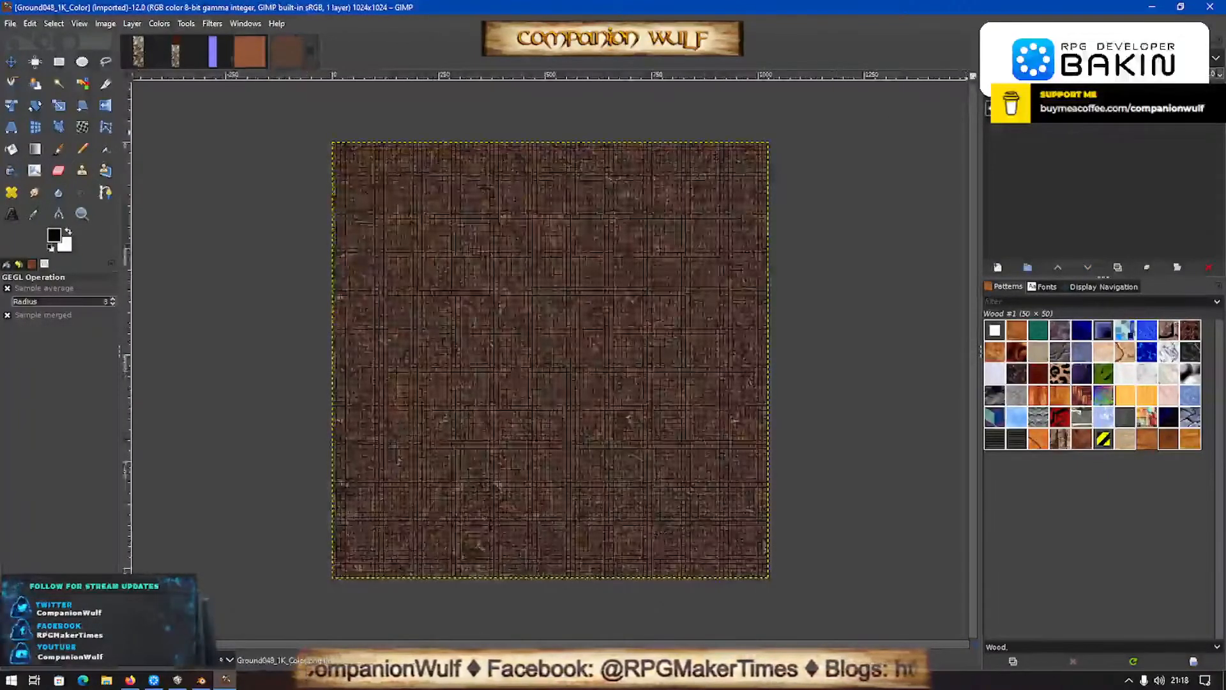
key(shift+s)
click(550, 359)
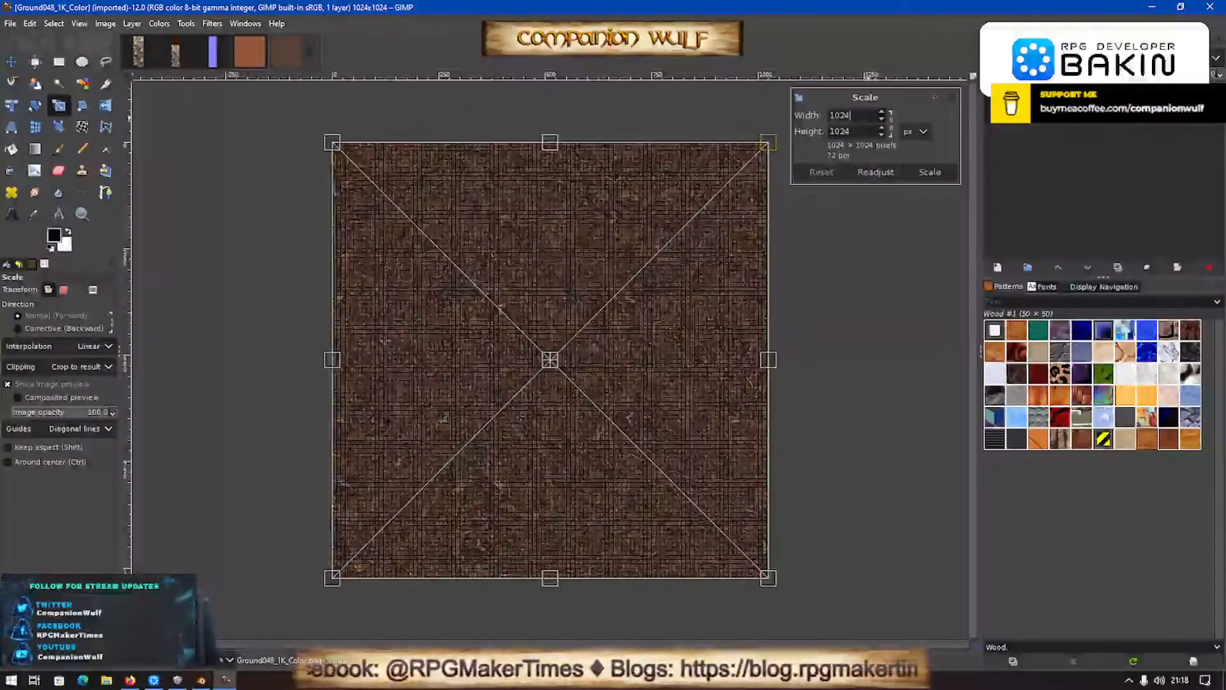
key(Return)
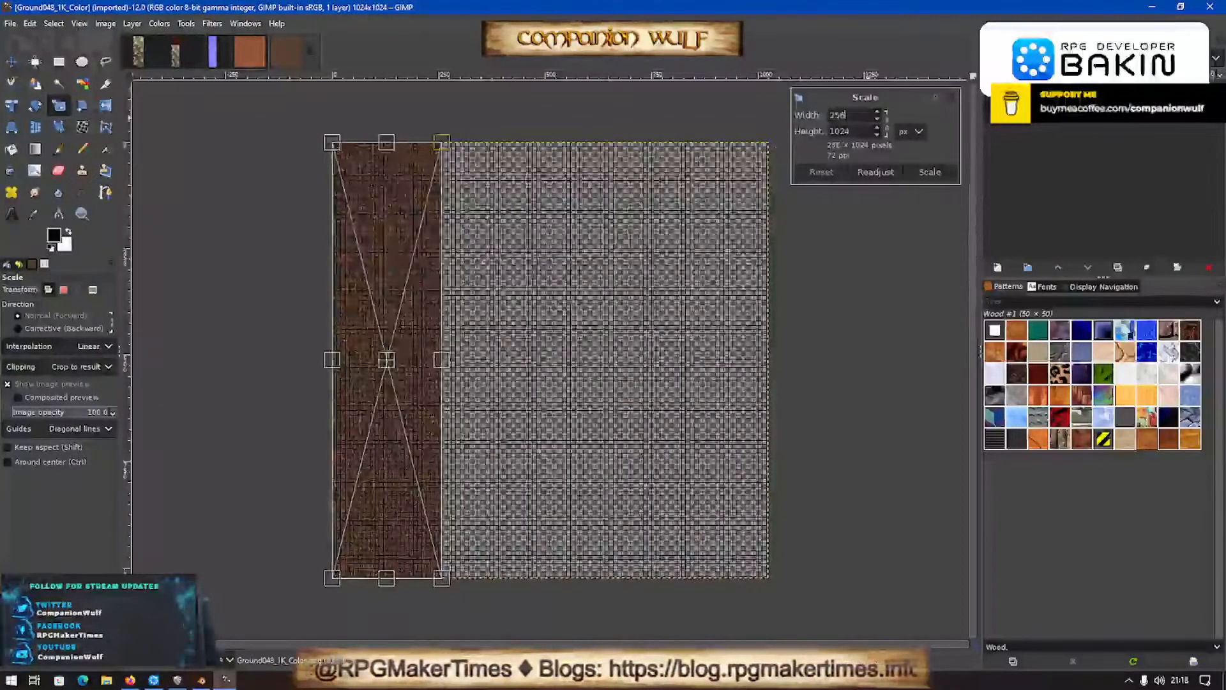
click(856, 131)
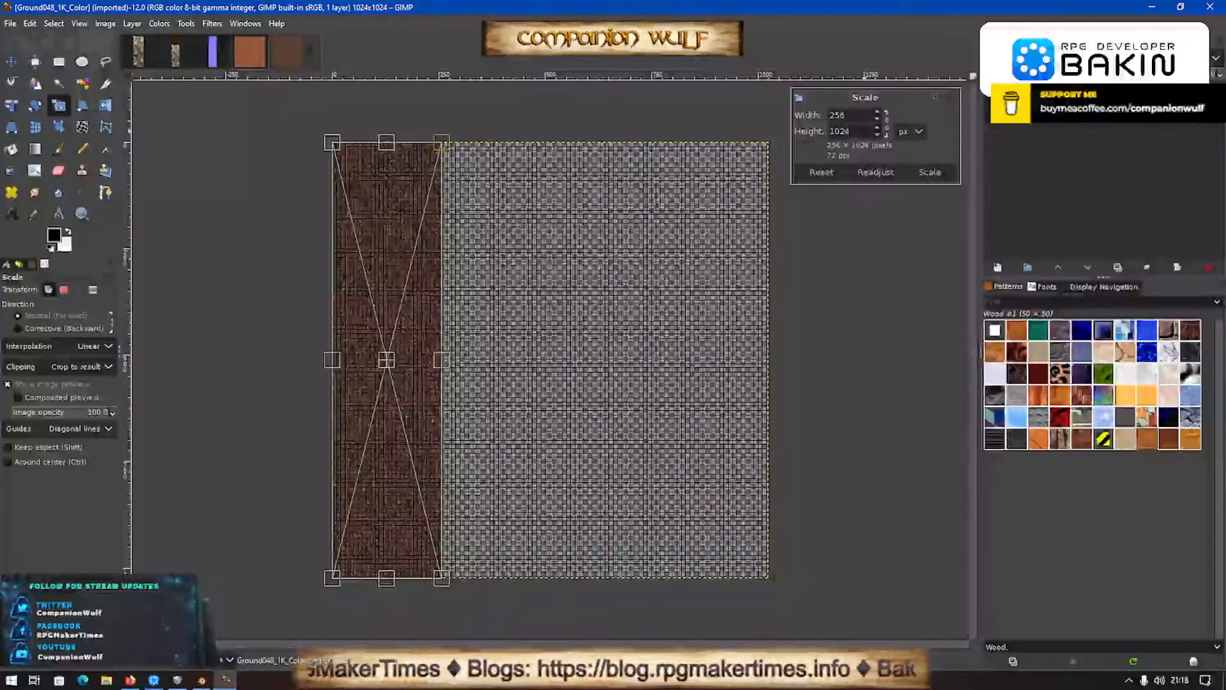
key(BackSpace)
key(BackSpace)
key(BackSpace)
key(BackSpace)
text(256)
key(Return)
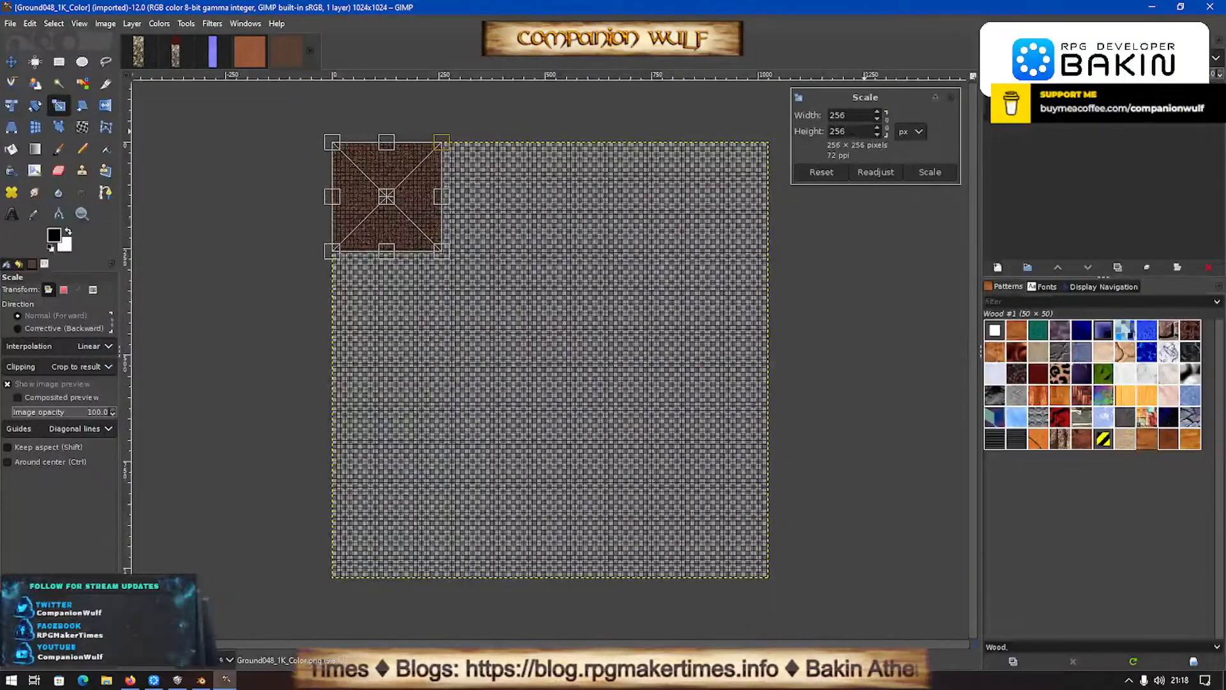
click(933, 174)
key(m)
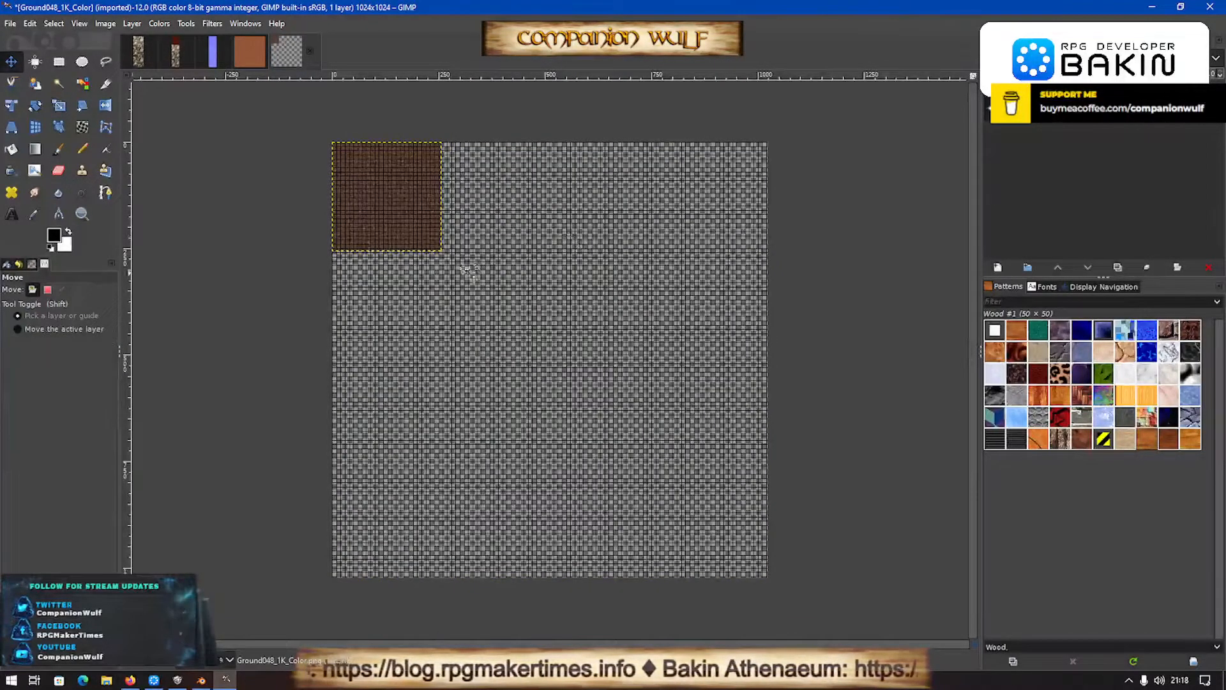
drag(402, 214, 402, 379)
- Copy the scaled ground texture into the Claypot image as a new layer and hide the Clay001_1K_Color.png layer
key(ctrl+c)
click(247, 54)
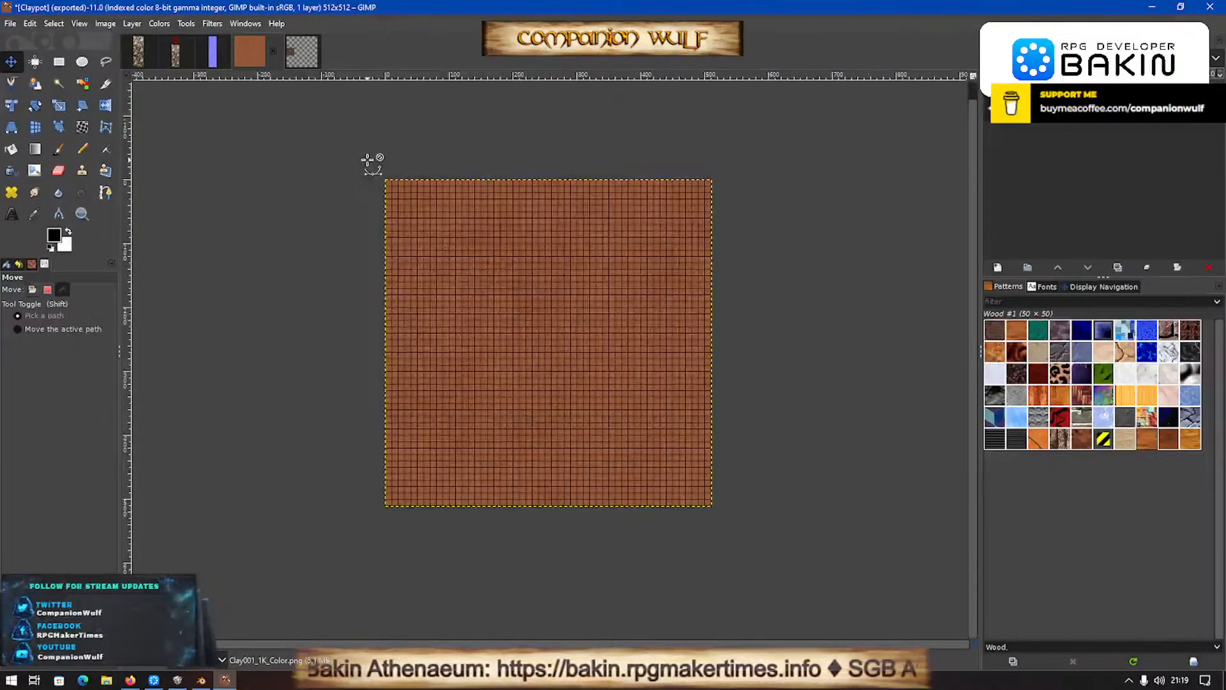
key(ctrl+v)
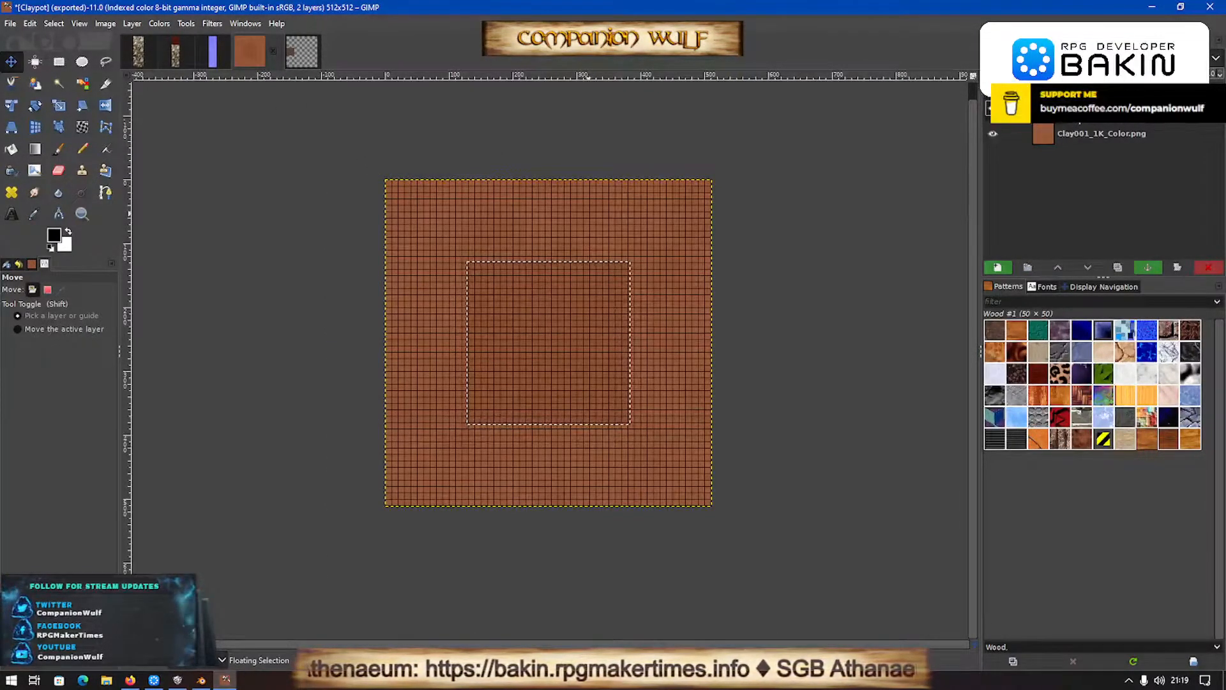
key(ctrl+shift+n)
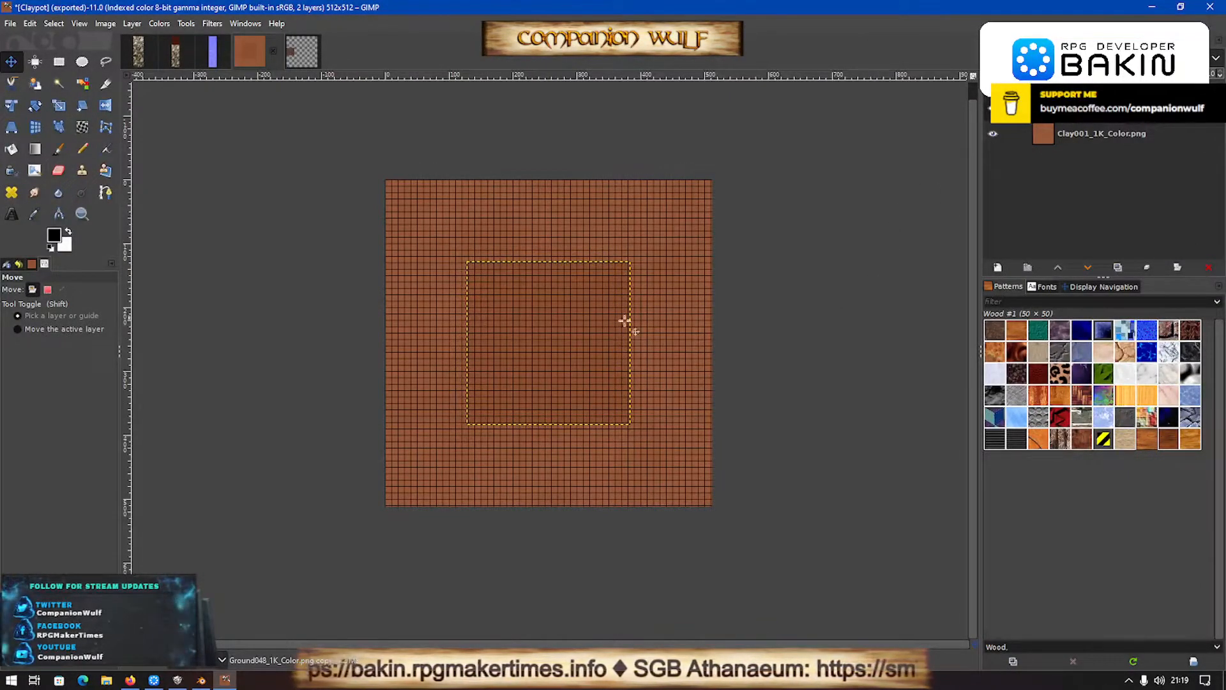
click(993, 134)
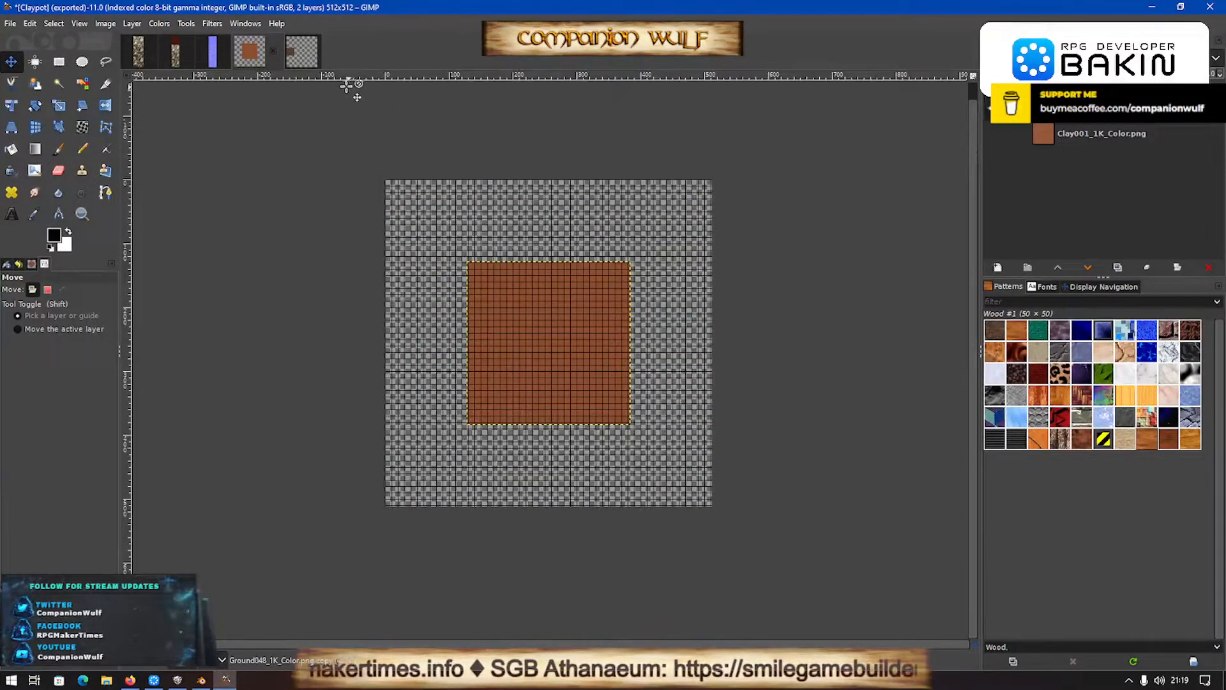
- Copy the Clay001_1K_Color.png layer from the Claypot image into the Ground048_1K_Color image, centered on the canvas
click(302, 56)
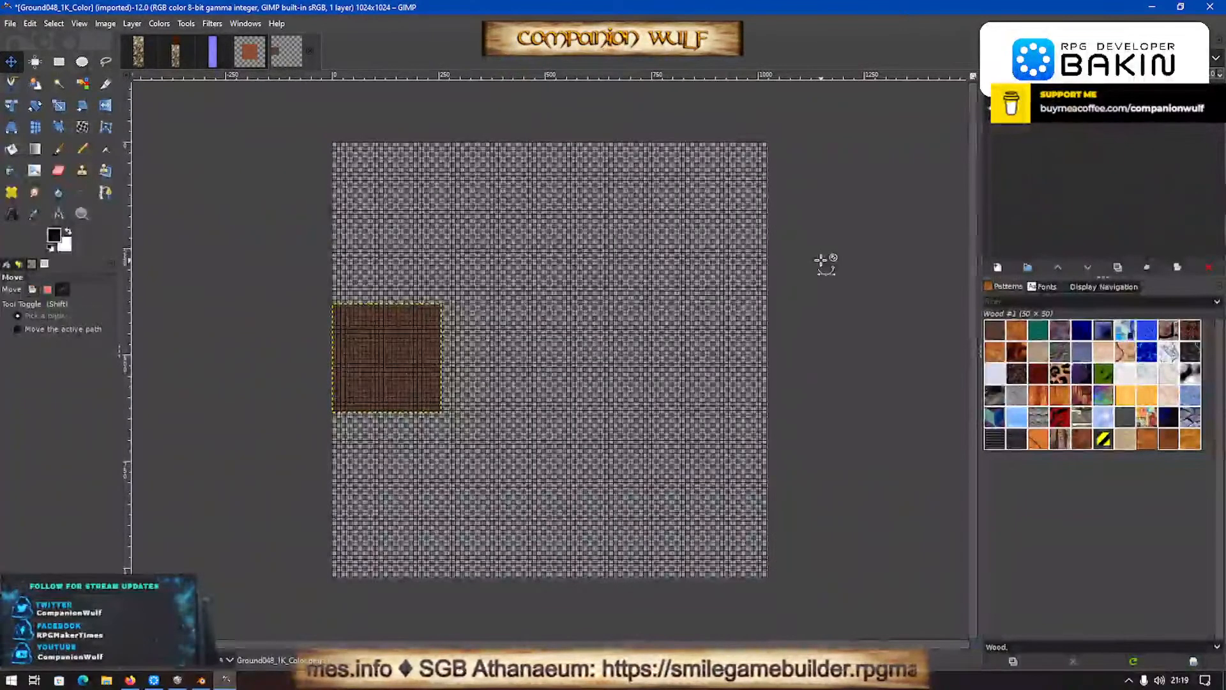
click(249, 53)
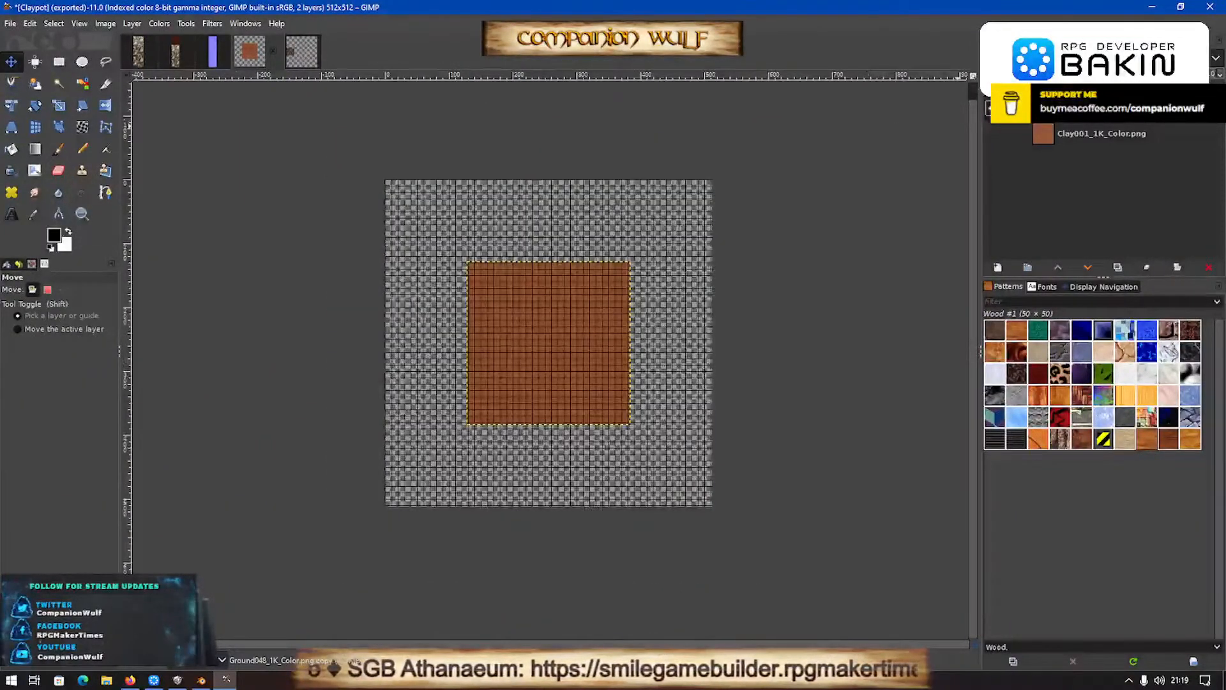
drag(1081, 138, 555, 361)
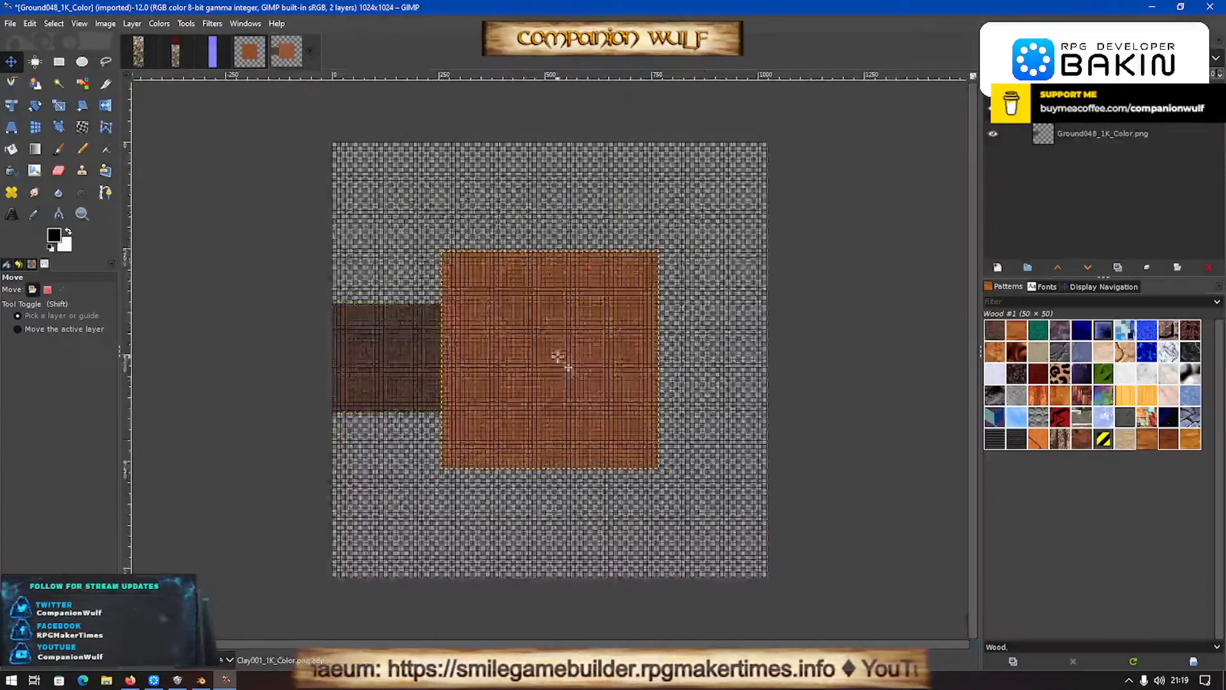
- Scale the Clay001_1K_Color.png copy layer to 1024 × 1024 px
key(shift+s)
click(936, 218)
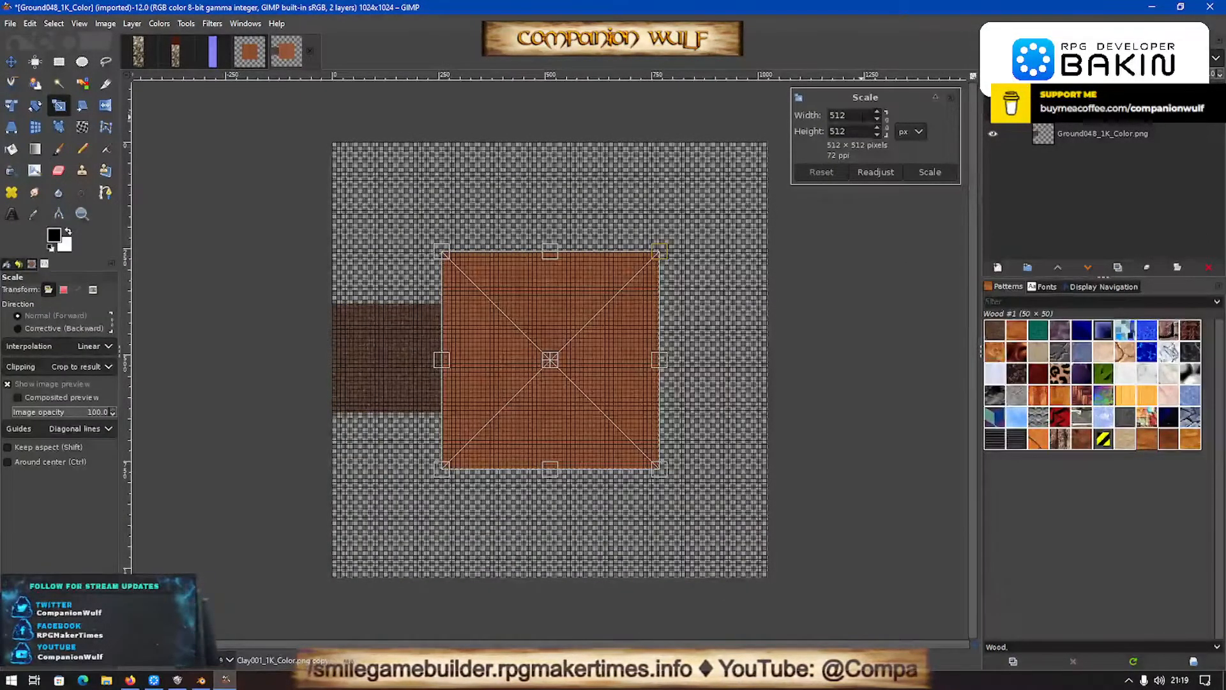
click(863, 117)
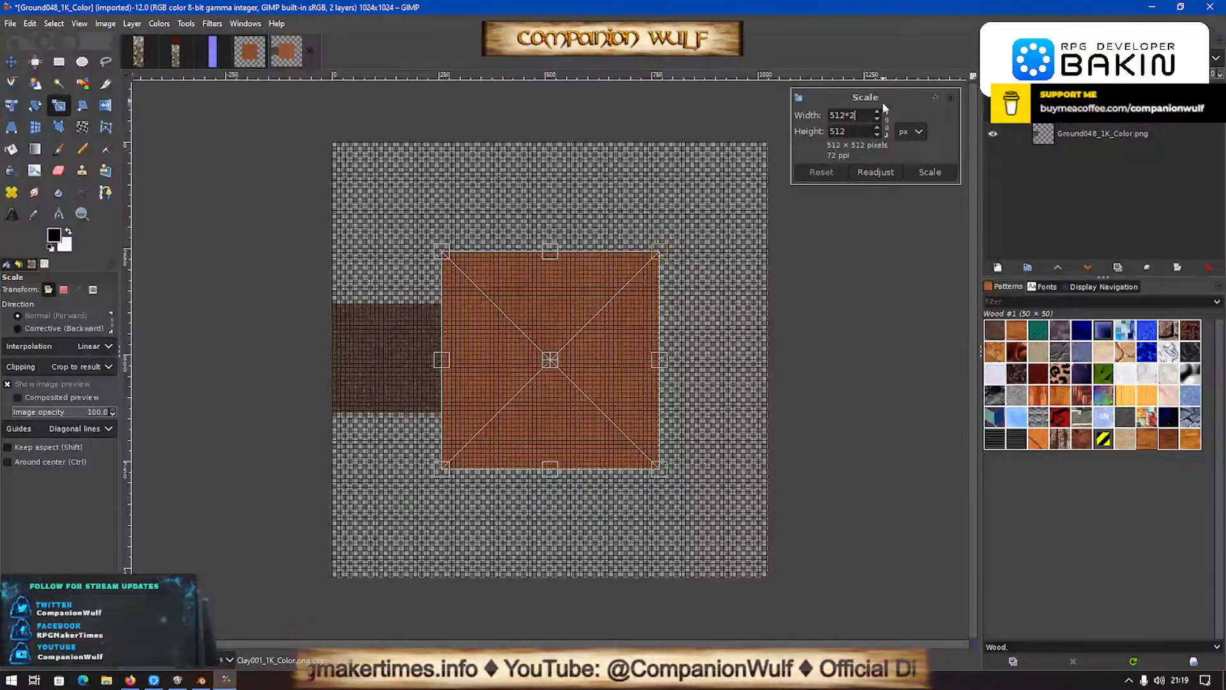
text(*2)
key(Return)
key(Tab)
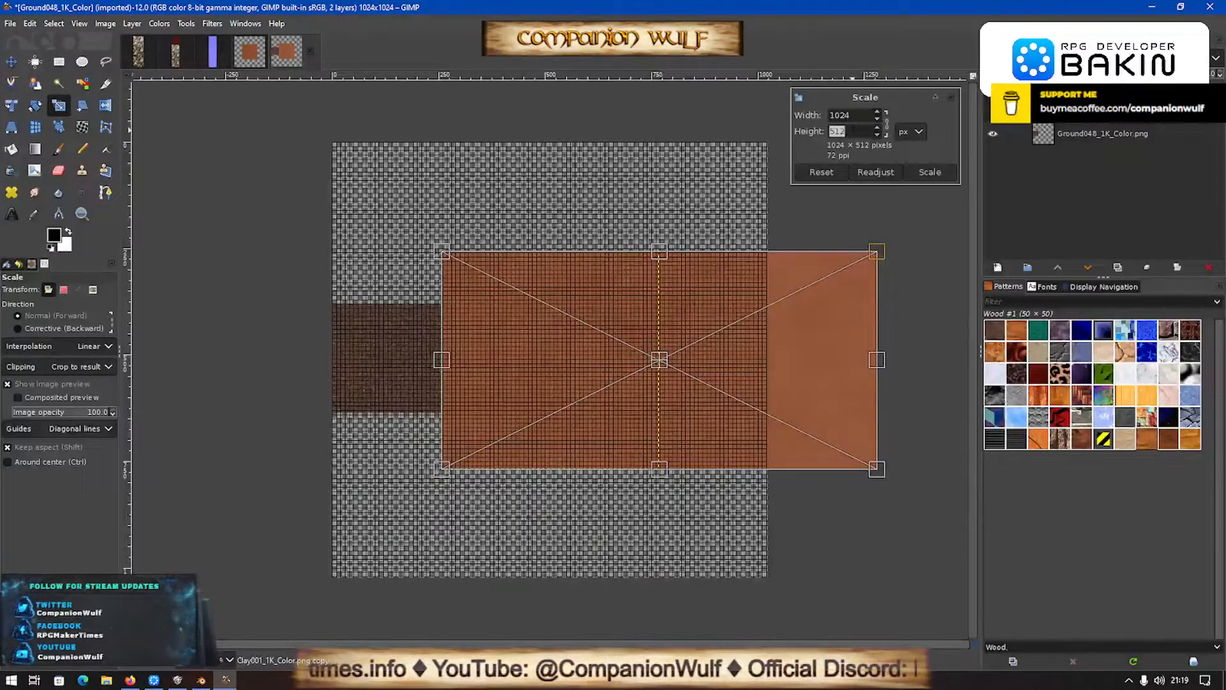
text(1)
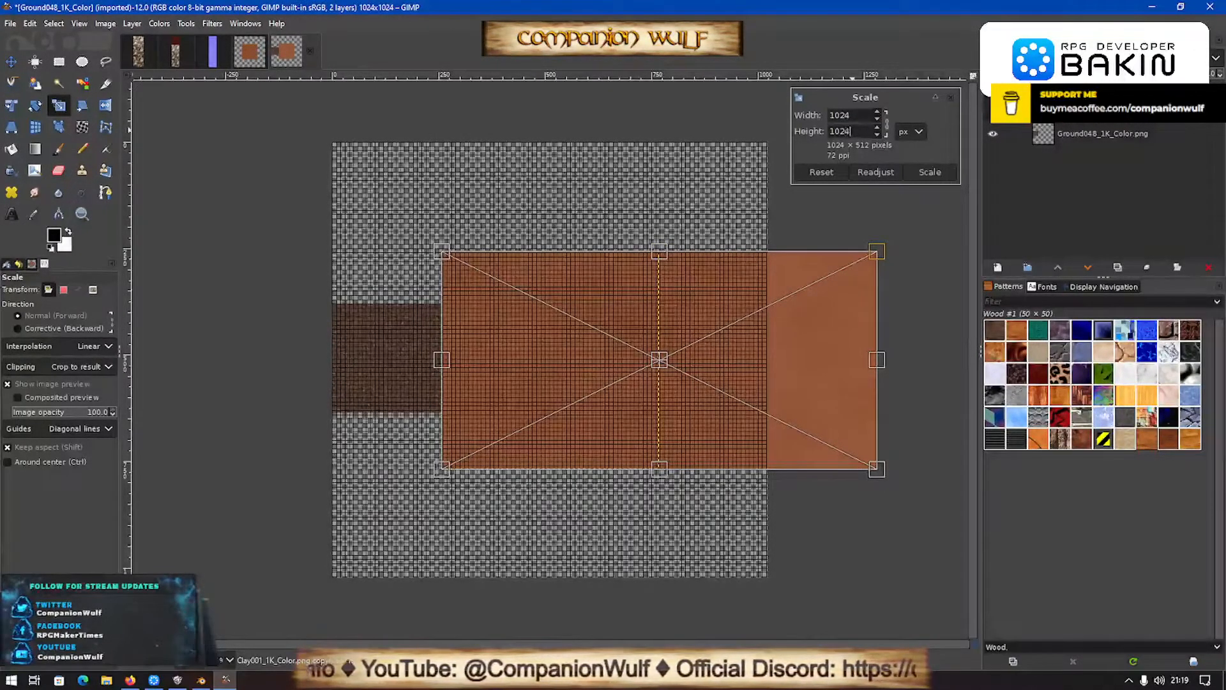
key(Return)
drag(873, 471, 572, 373)
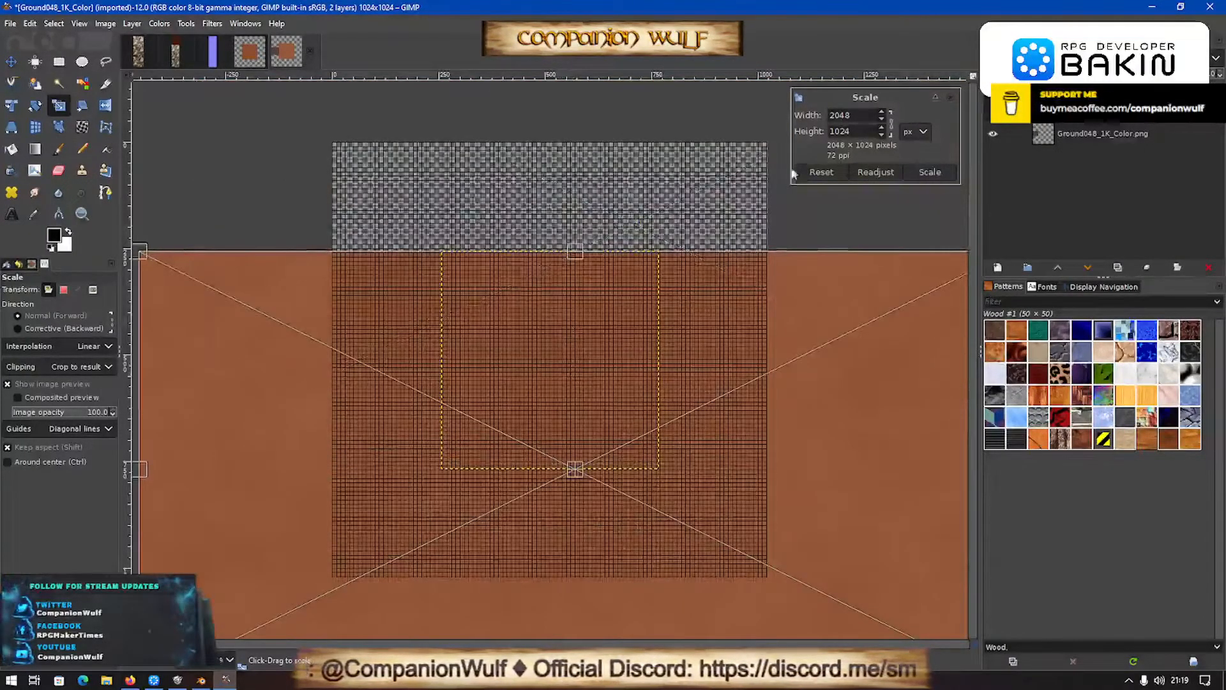
click(891, 122)
double_click(857, 115)
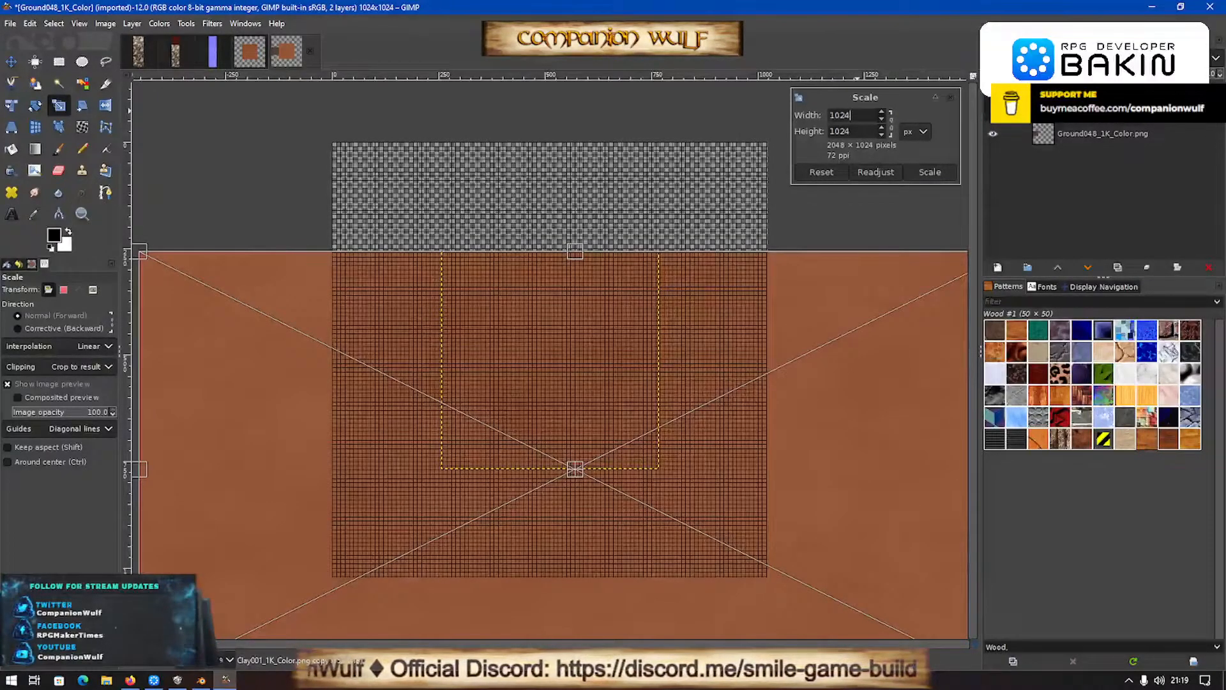
text(1024)
key(Return)
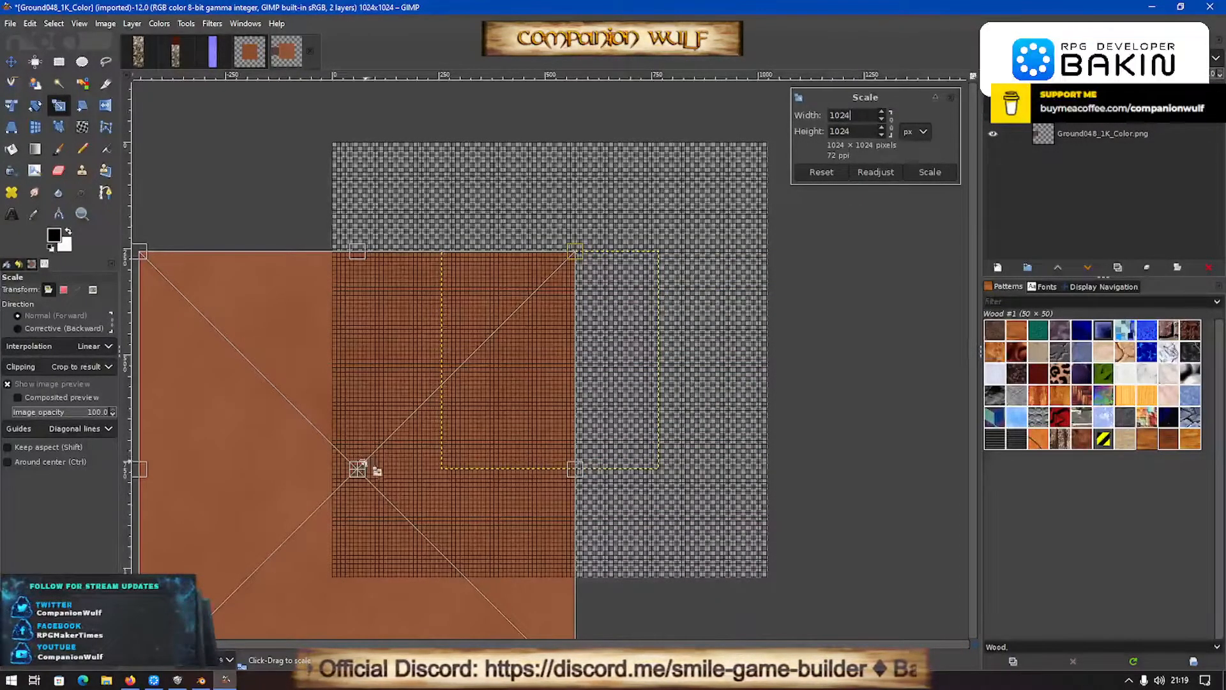
drag(360, 469, 514, 311)
click(929, 172)
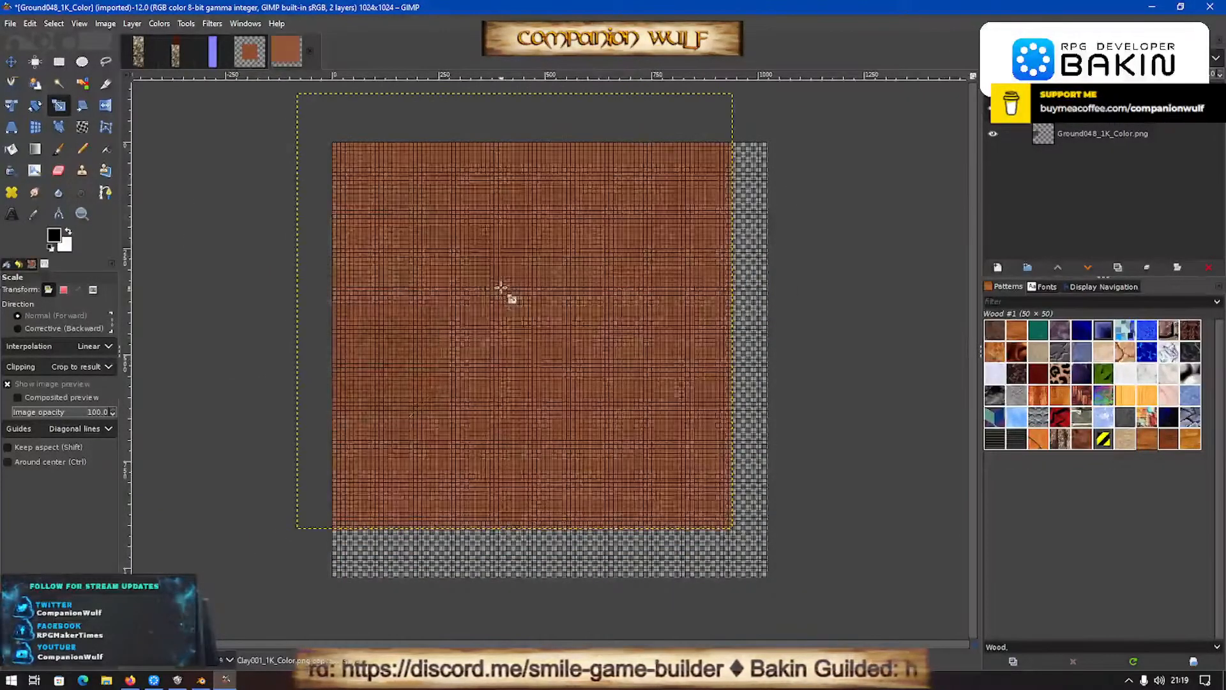
- Move the clay layer to cover the whole canvas and place the ground texture layer above it in the stack
key(m)
drag(508, 348, 548, 399)
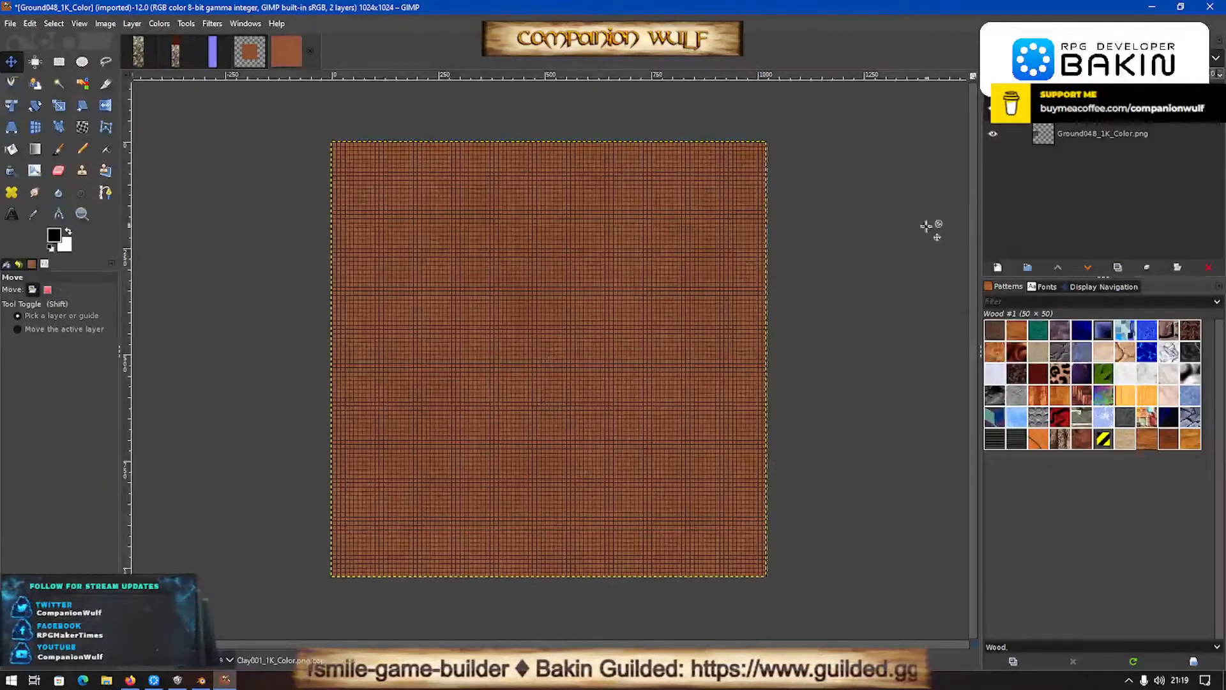
drag(1071, 135, 1072, 107)
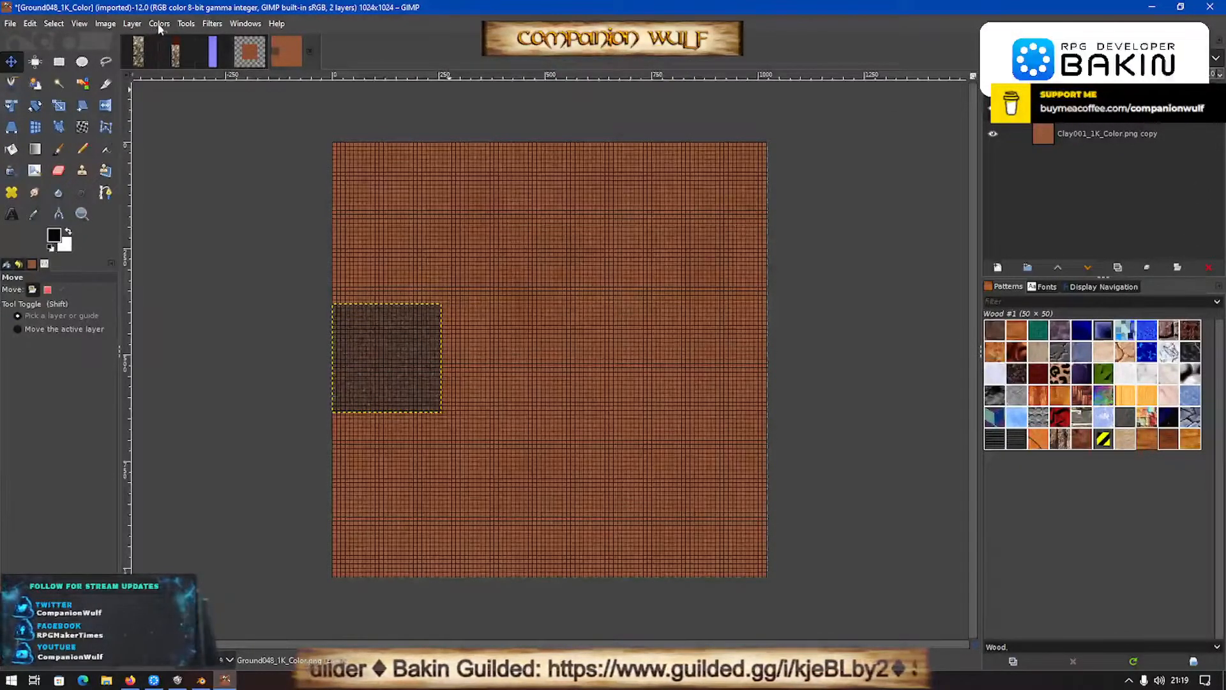
- Scale the whole image down to 512 × 512 px
click(106, 24)
click(137, 210)
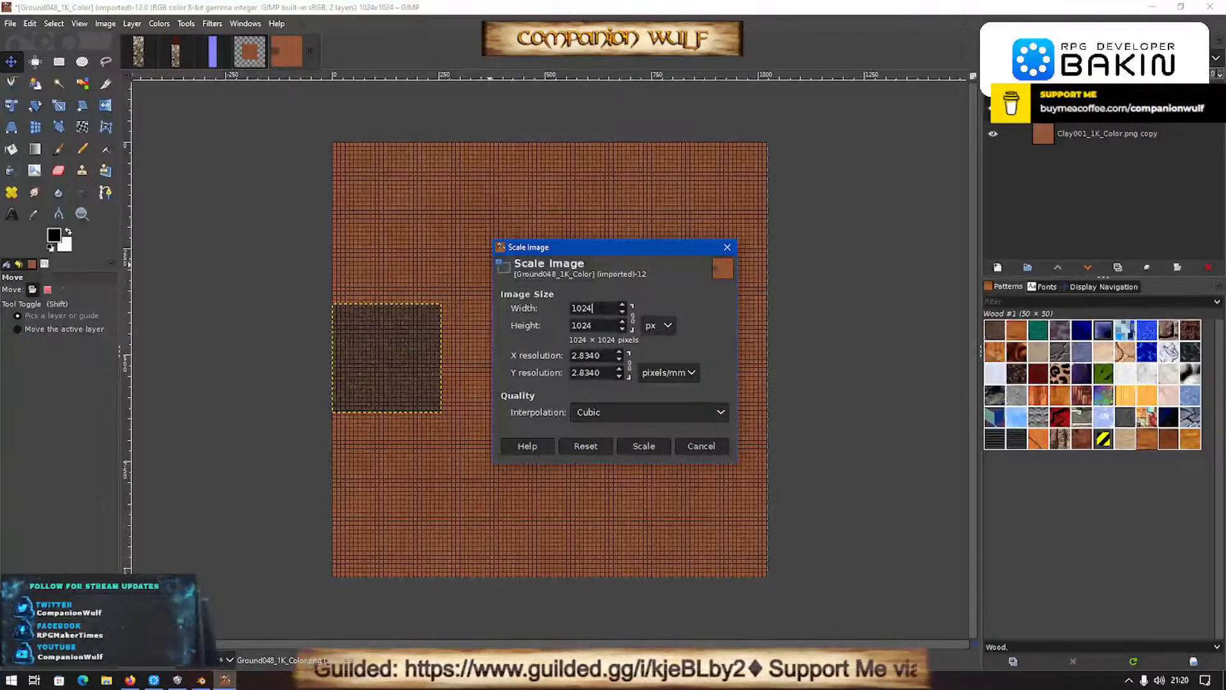
key(BackSpace)
key(BackSpace)
key(BackSpace)
key(BackSpace)
text(512)
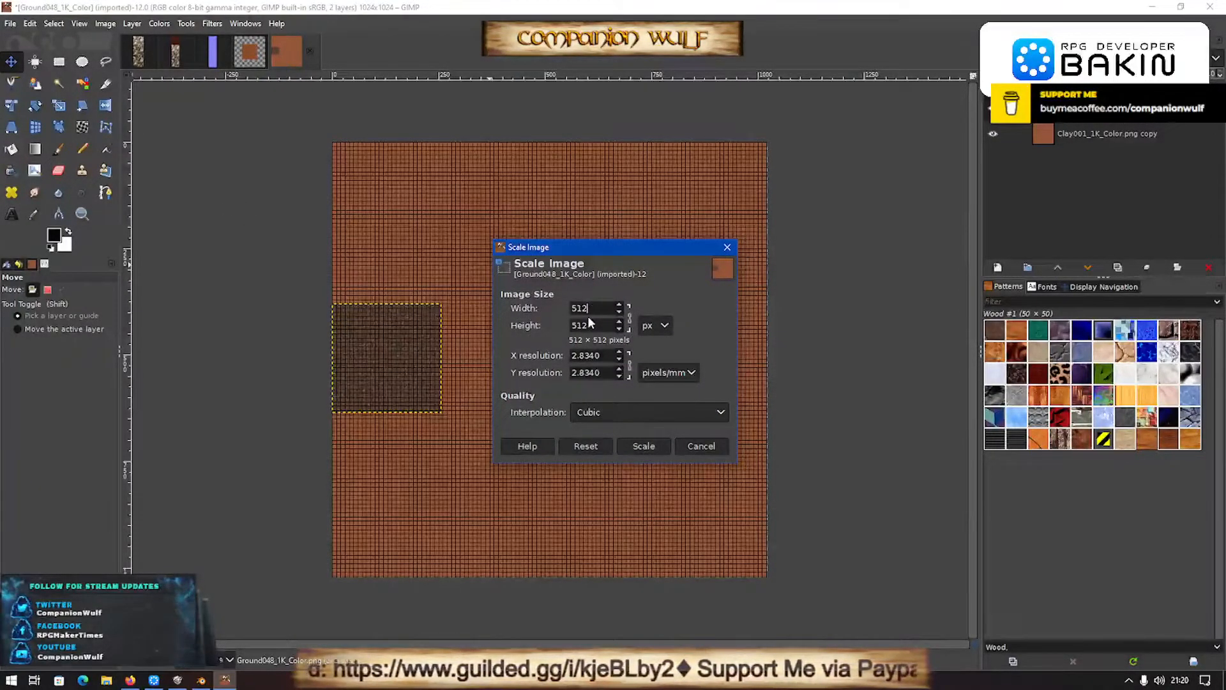
click(641, 440)
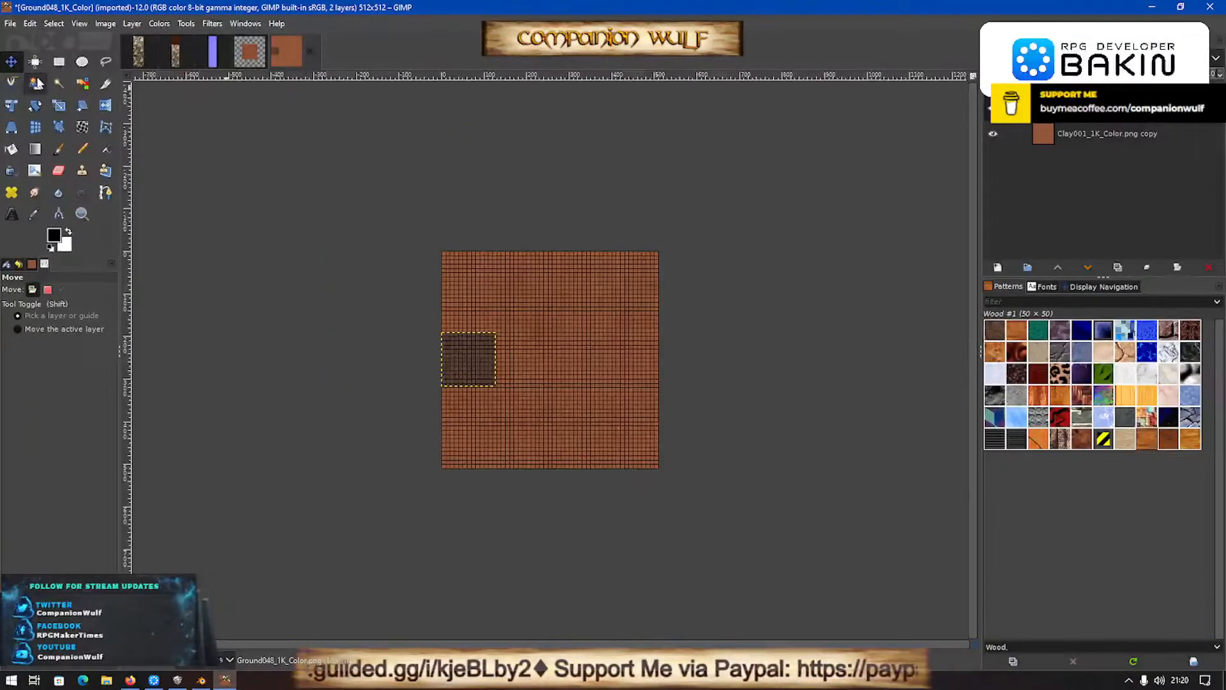
- Export the combined image over the existing Claypot.png in the 3D MODELS folder
key(shift+ctrl+e)
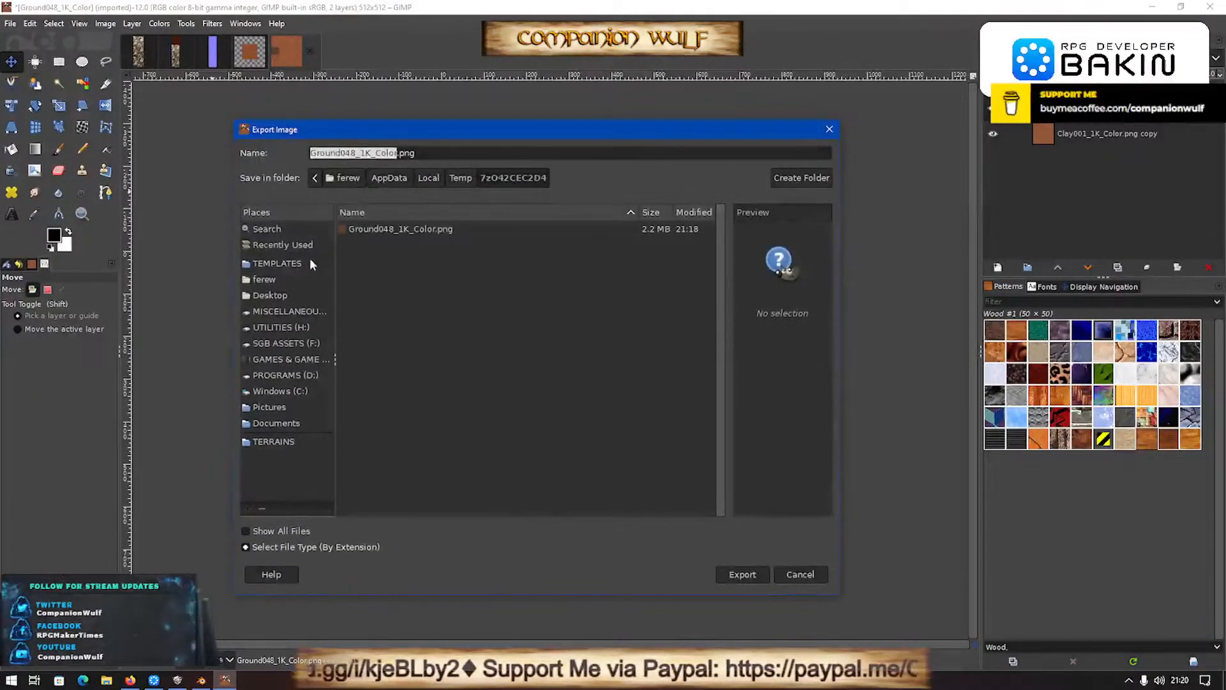
click(281, 248)
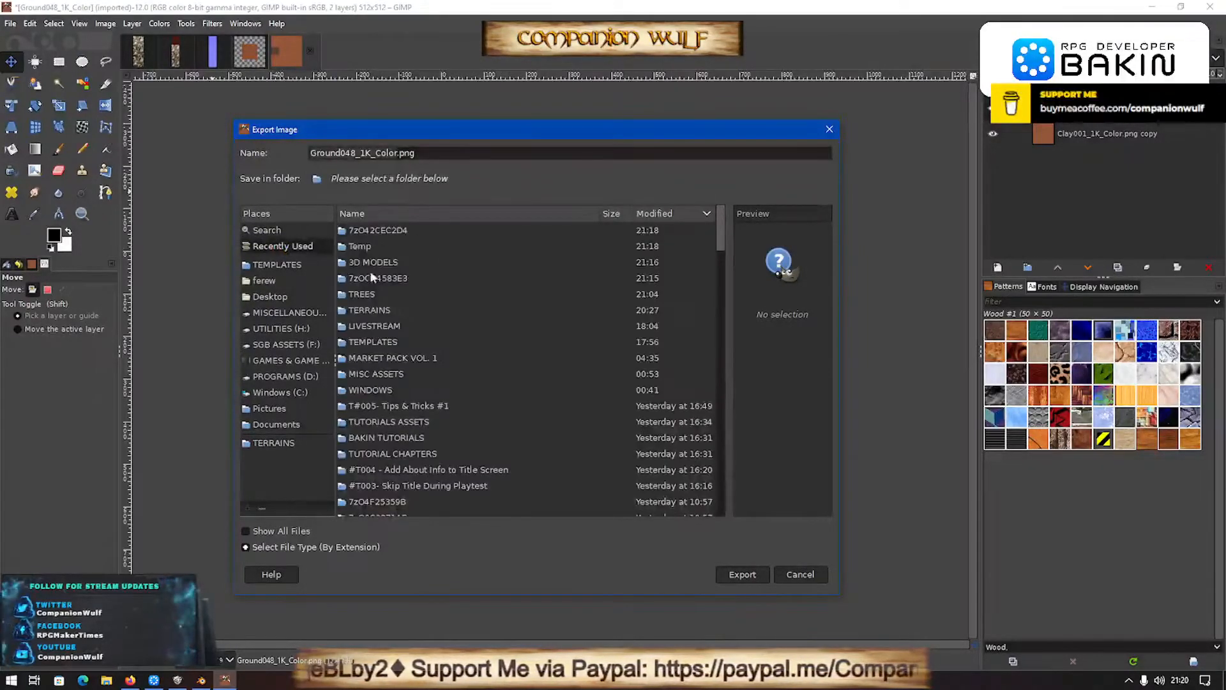
double_click(381, 263)
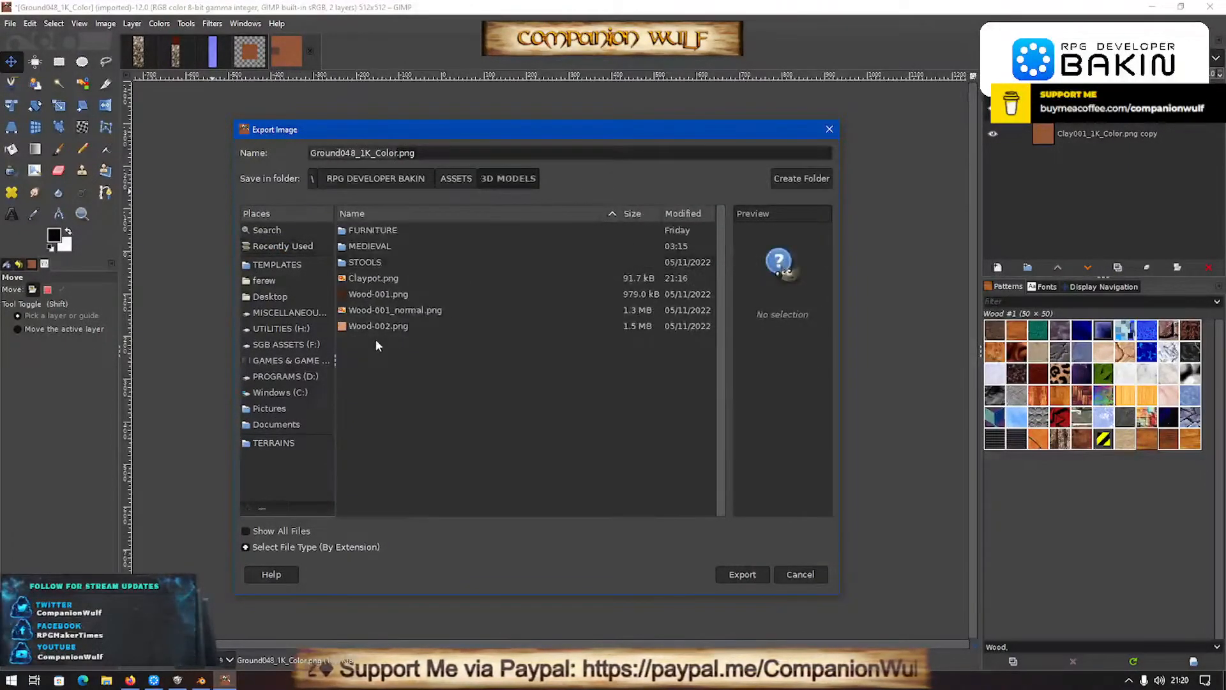
double_click(374, 279)
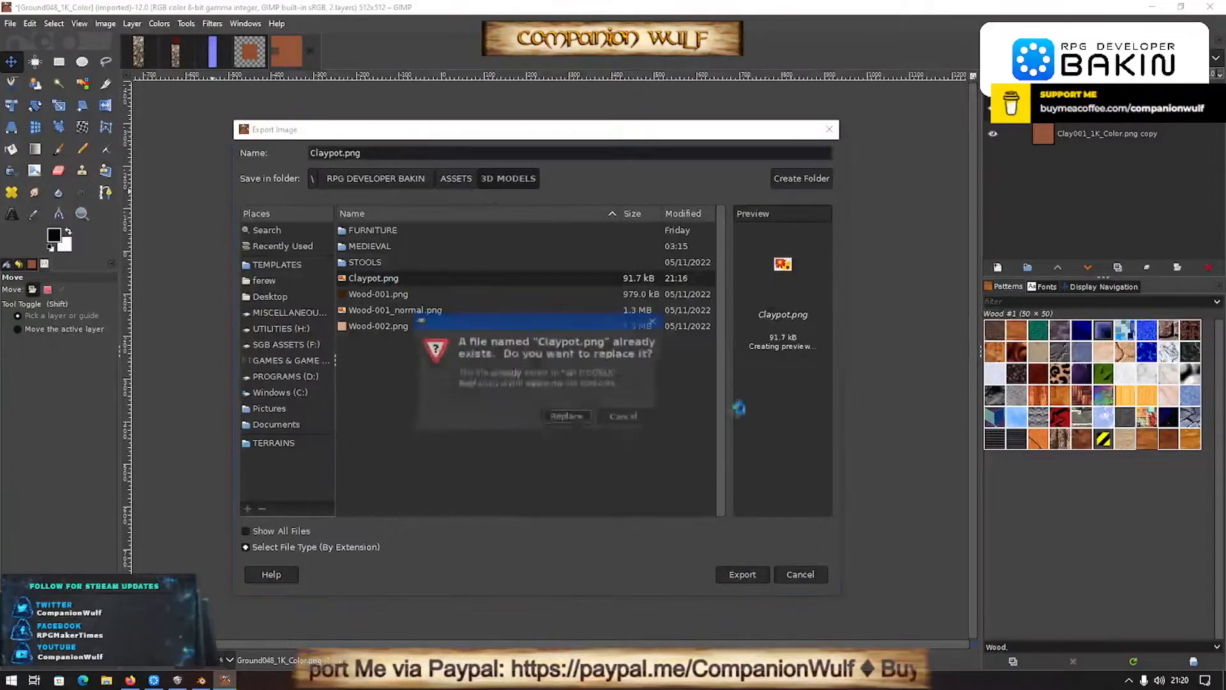
click(577, 419)
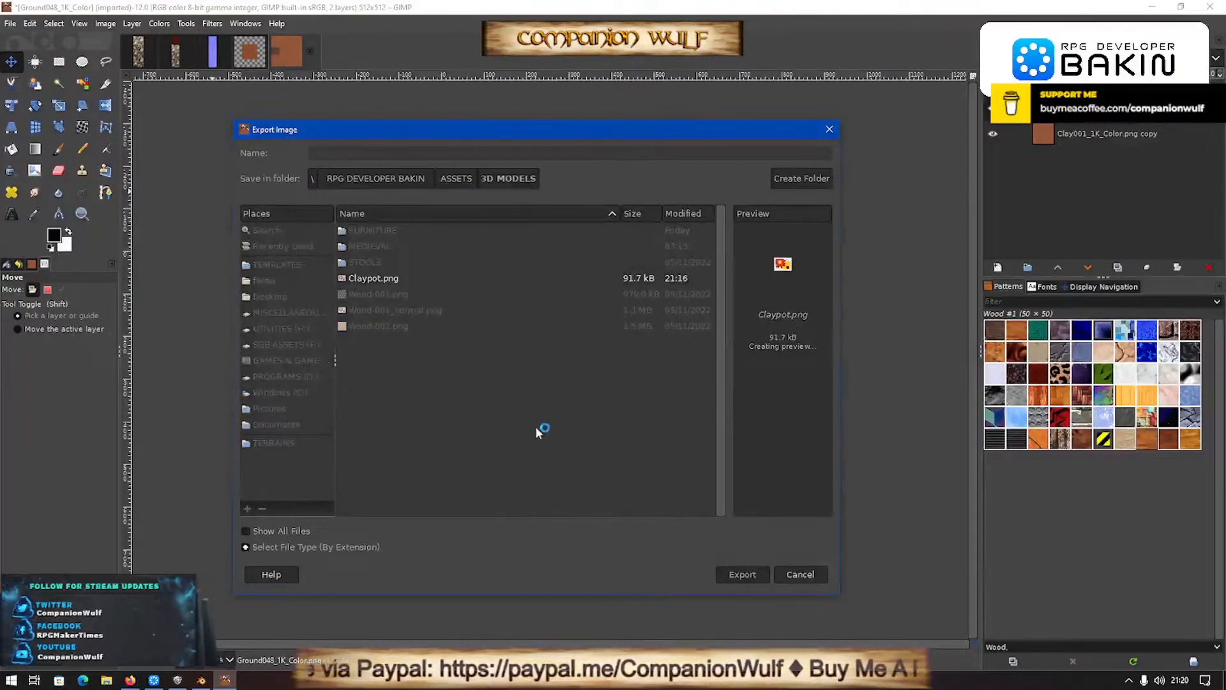
click(623, 497)
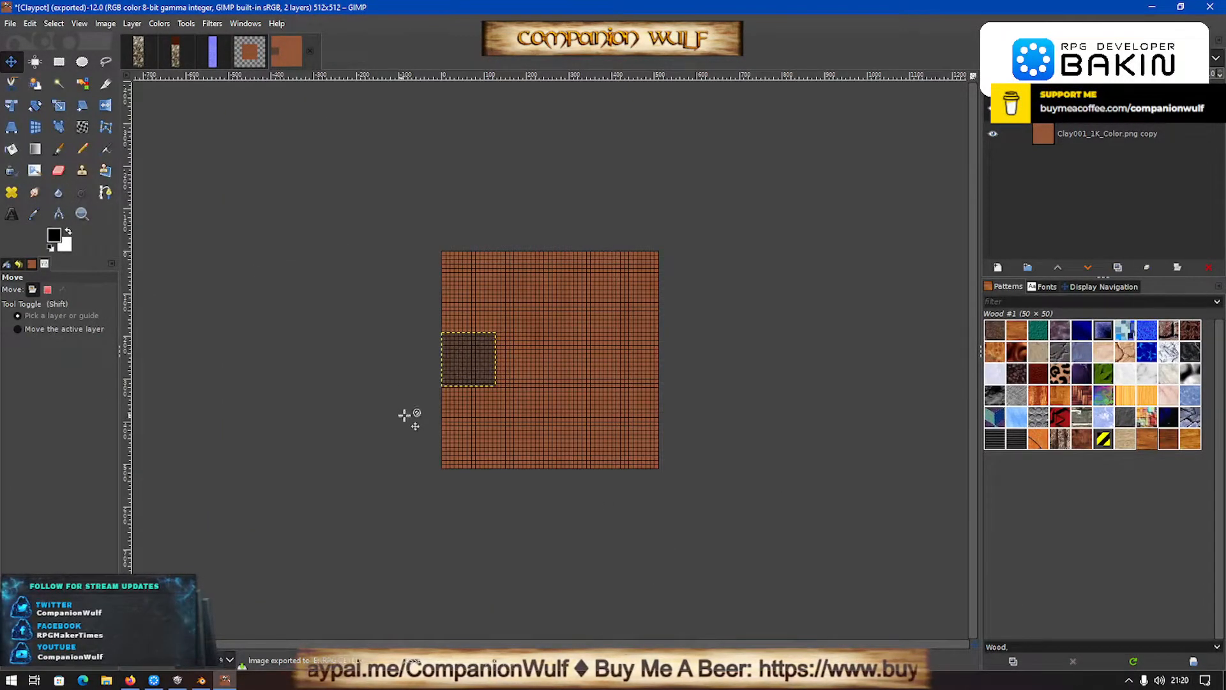
- Switch to Blender and reload the Claypot.png image in the UV editor
key(alt+Tab)
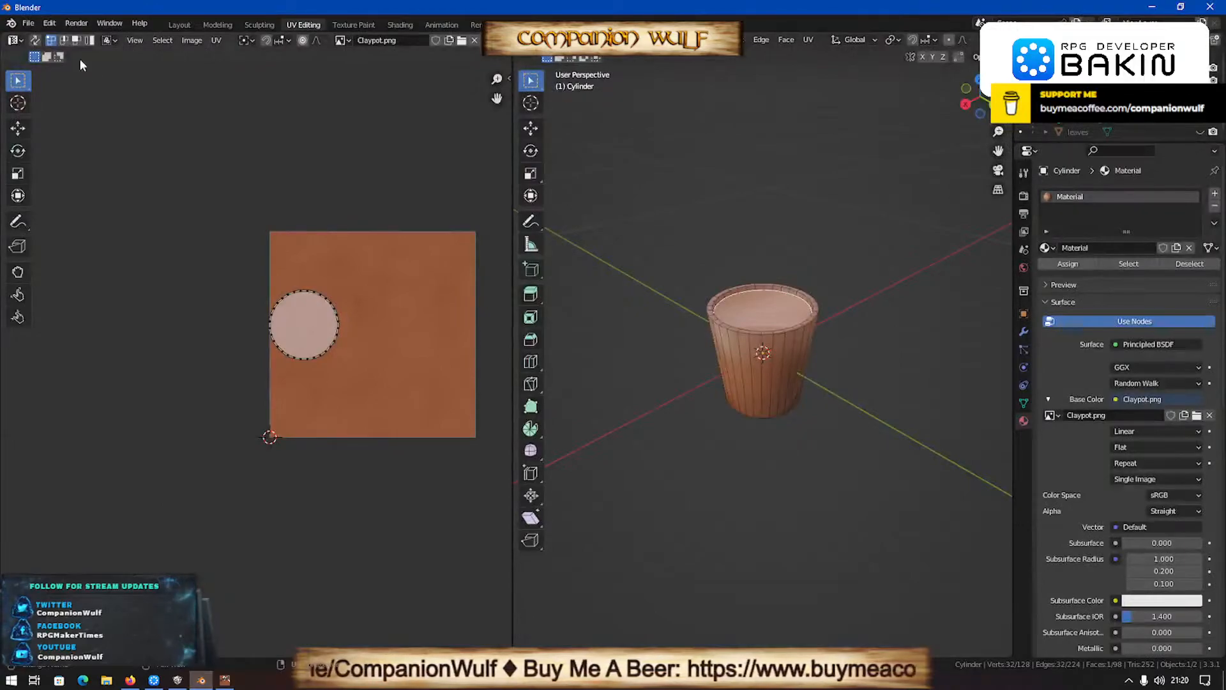
click(185, 38)
click(221, 113)
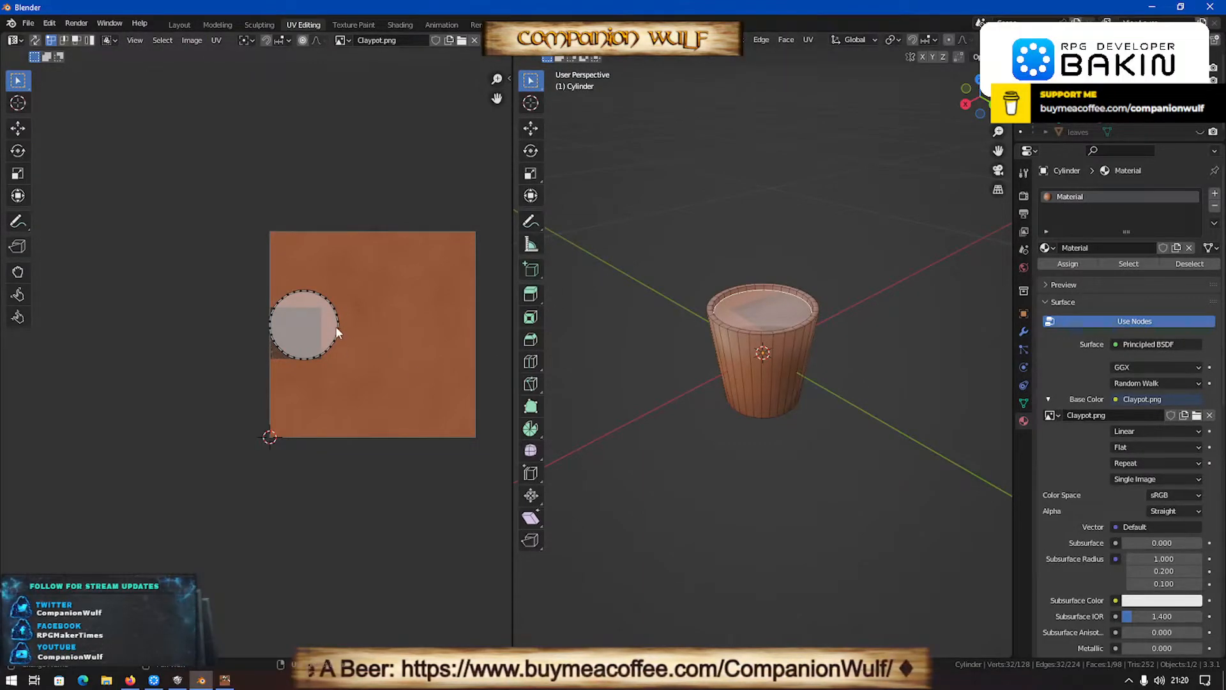
- Shrink and move the circular soil UV island so it fits inside the dark dirt square of the texture
key(a)
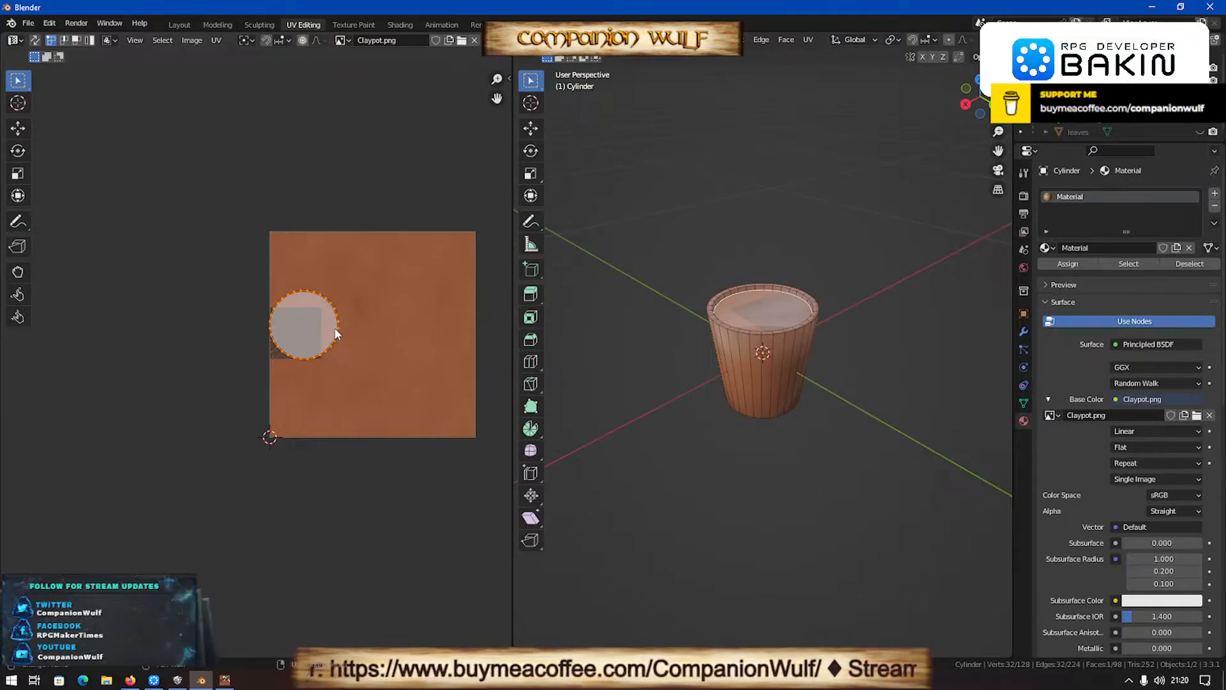
key(s)
click(334, 354)
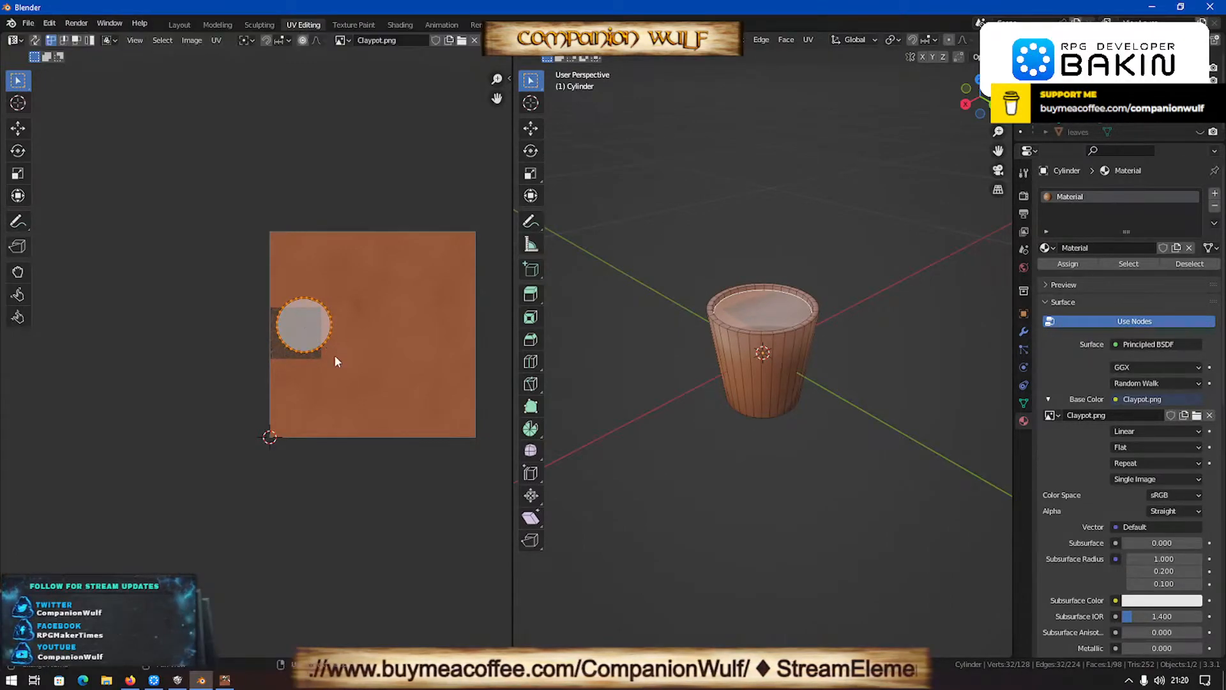
key(g)
click(322, 366)
key(s)
click(364, 369)
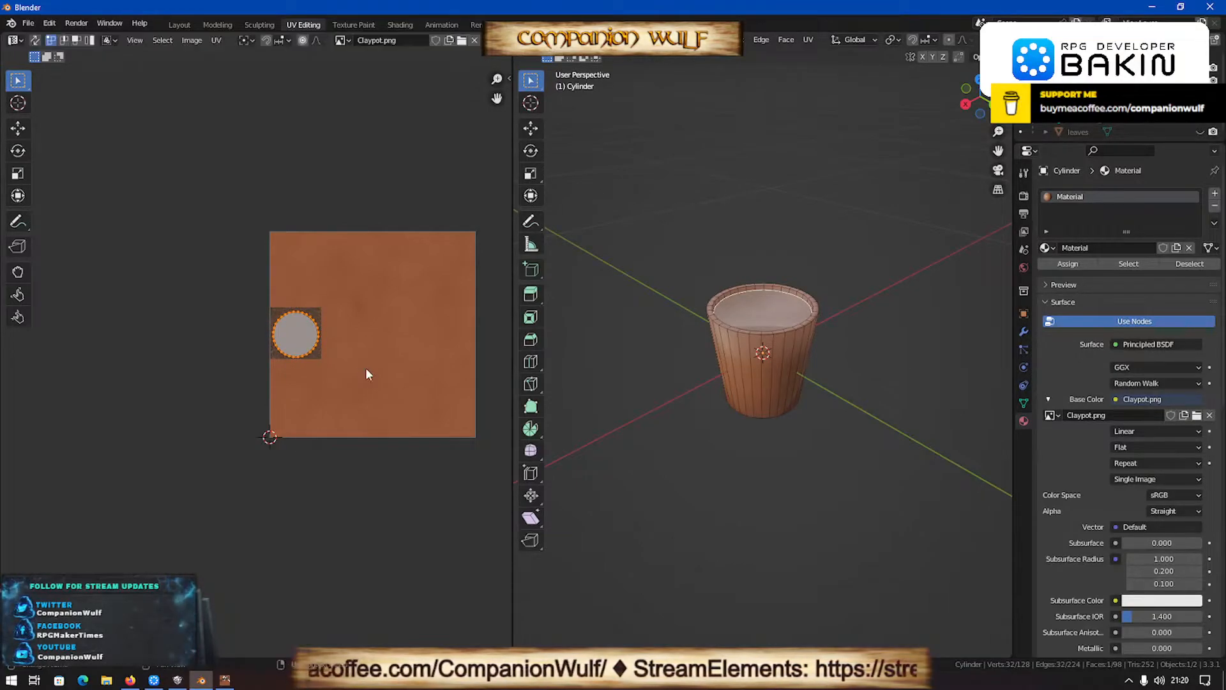
- Return to Object Mode and unhide the trunk and leaves objects above the pot
key(Tab)
scroll(826, 308, down, 1)
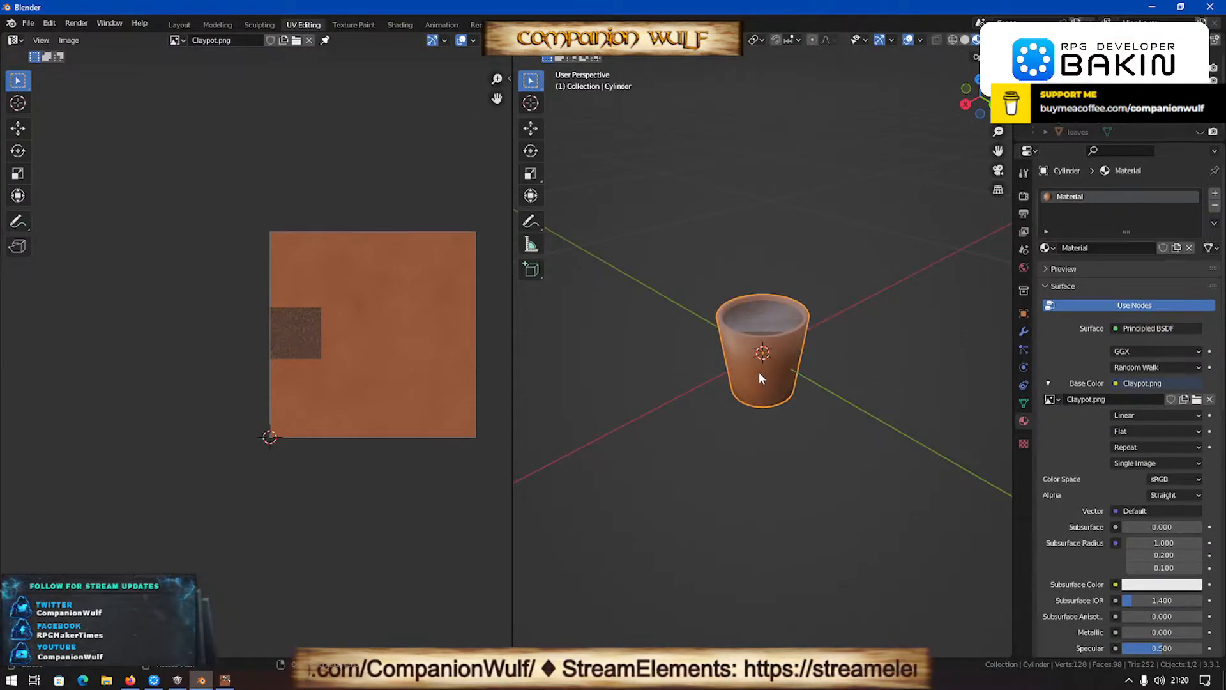
scroll(758, 378, up, 2)
middle_drag(758, 378, 726, 377)
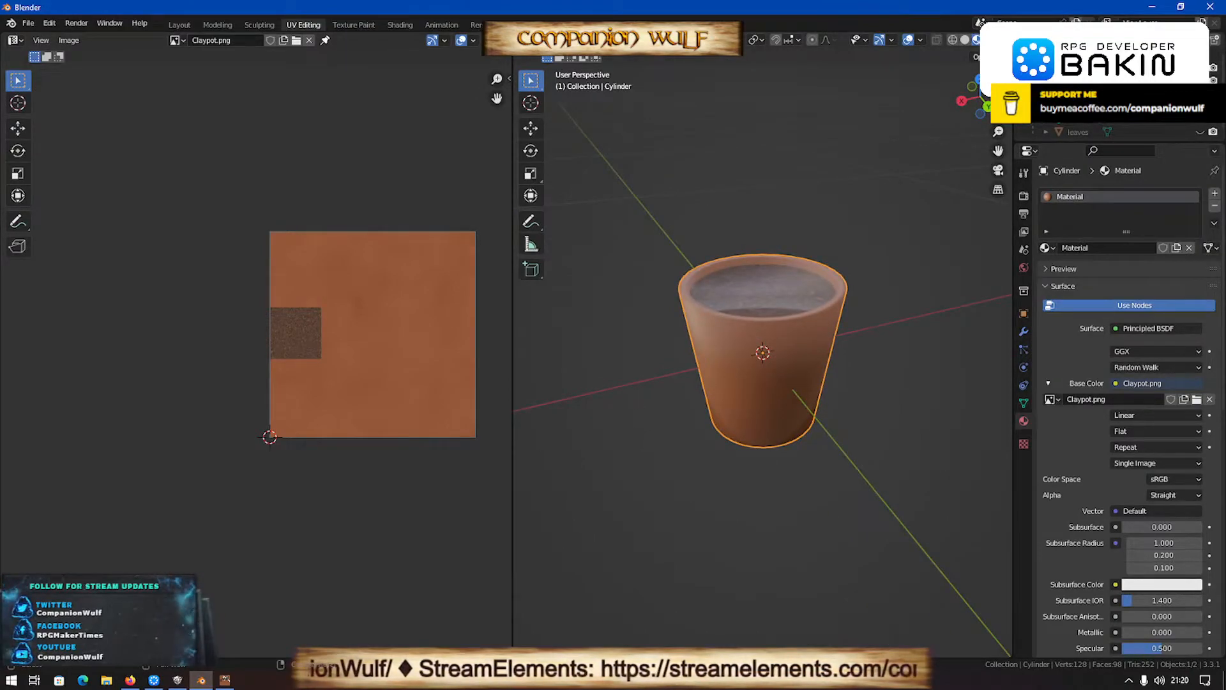
click(1200, 119)
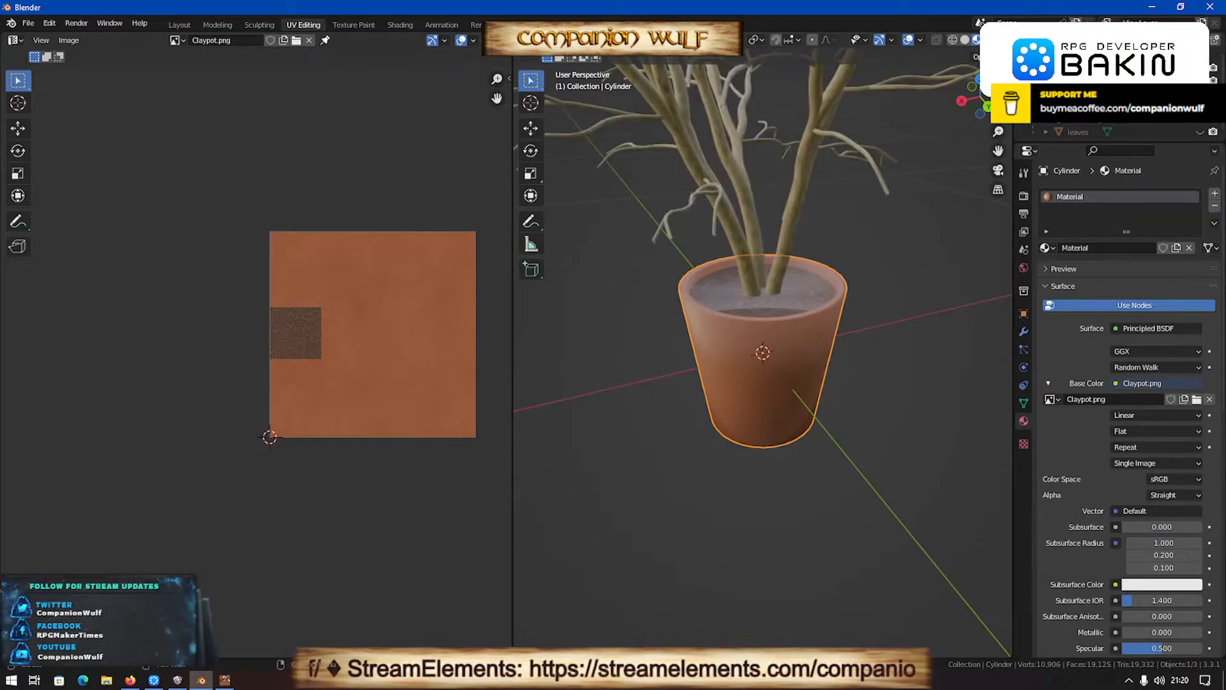
click(1199, 131)
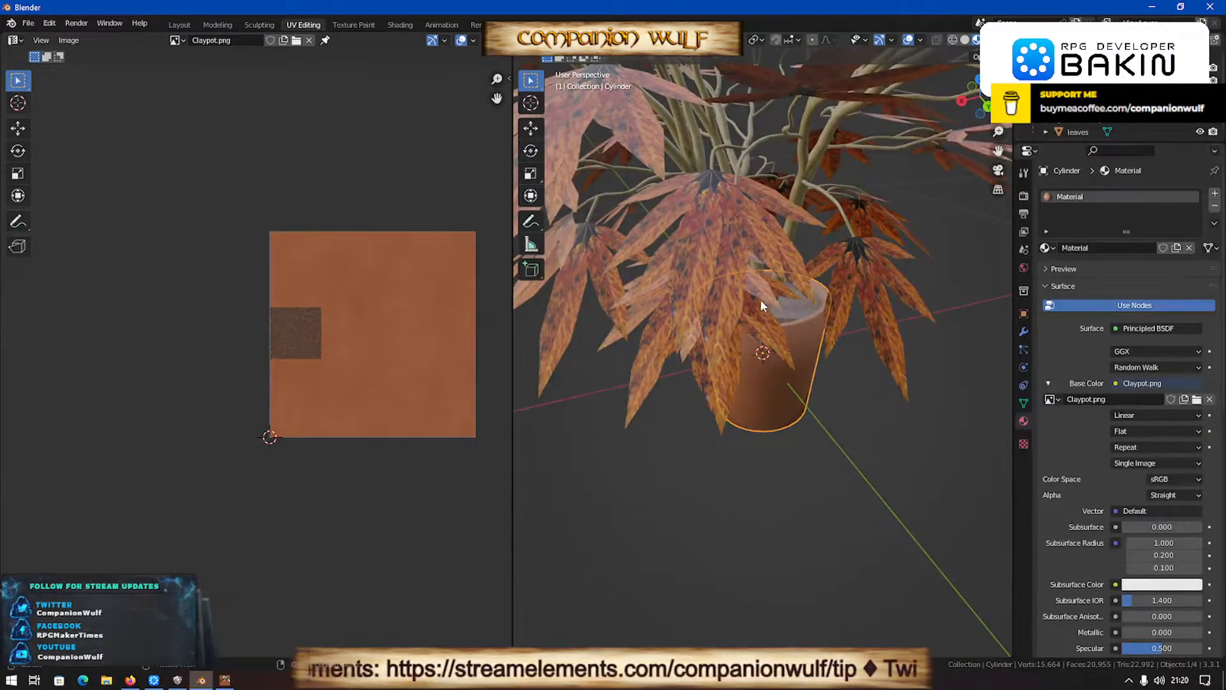
- Join the trunk with the pot into one object and check the joined mesh in Edit Mode
middle_drag(761, 301, 759, 374)
middle_drag(785, 308, 785, 314)
middle_drag(691, 241, 766, 337)
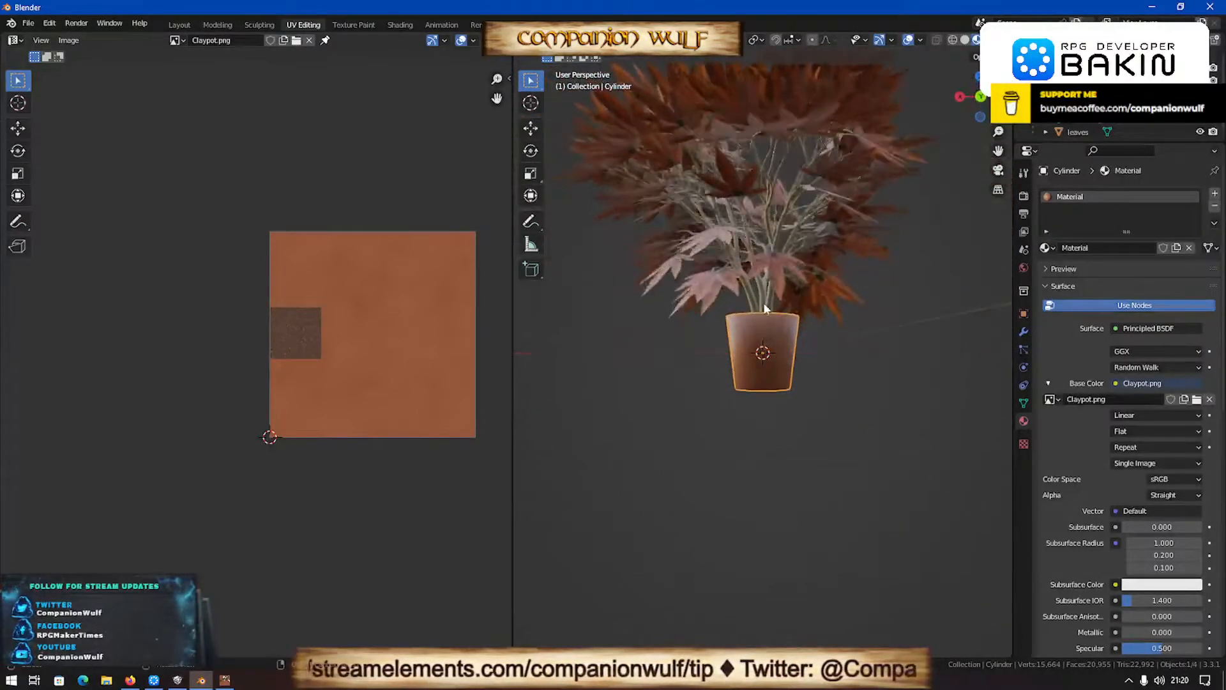
click(765, 337)
shift+click(761, 352)
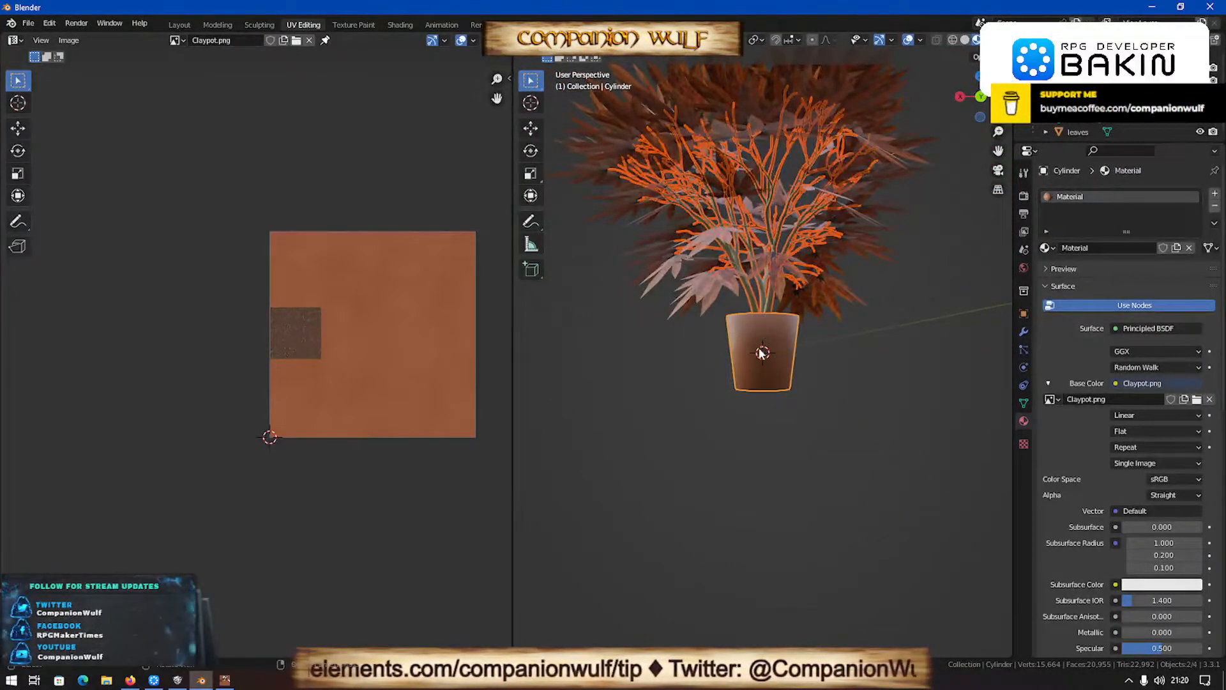
key(Tab)
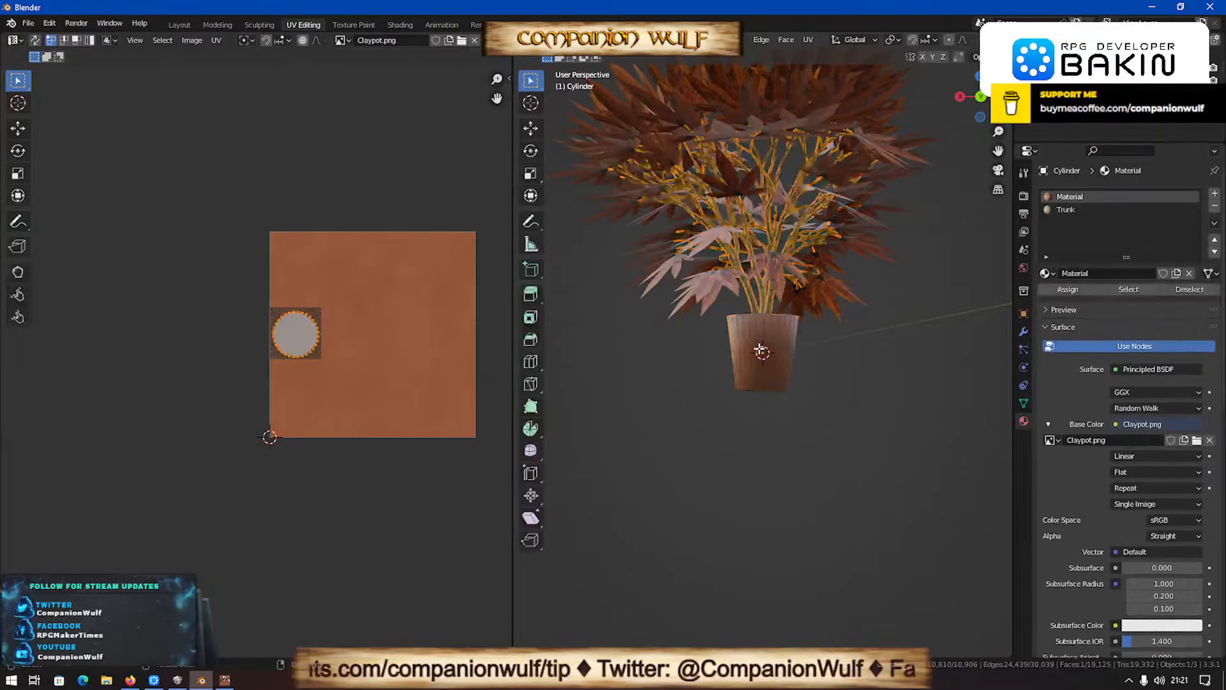
scroll(762, 352, up, 2)
key(Tab)
middle_drag(762, 352, 723, 390)
middle_drag(722, 385, 745, 358)
- Add the leaves to the selection as the active object and purge the unused data blocks
click(691, 258)
key(q)
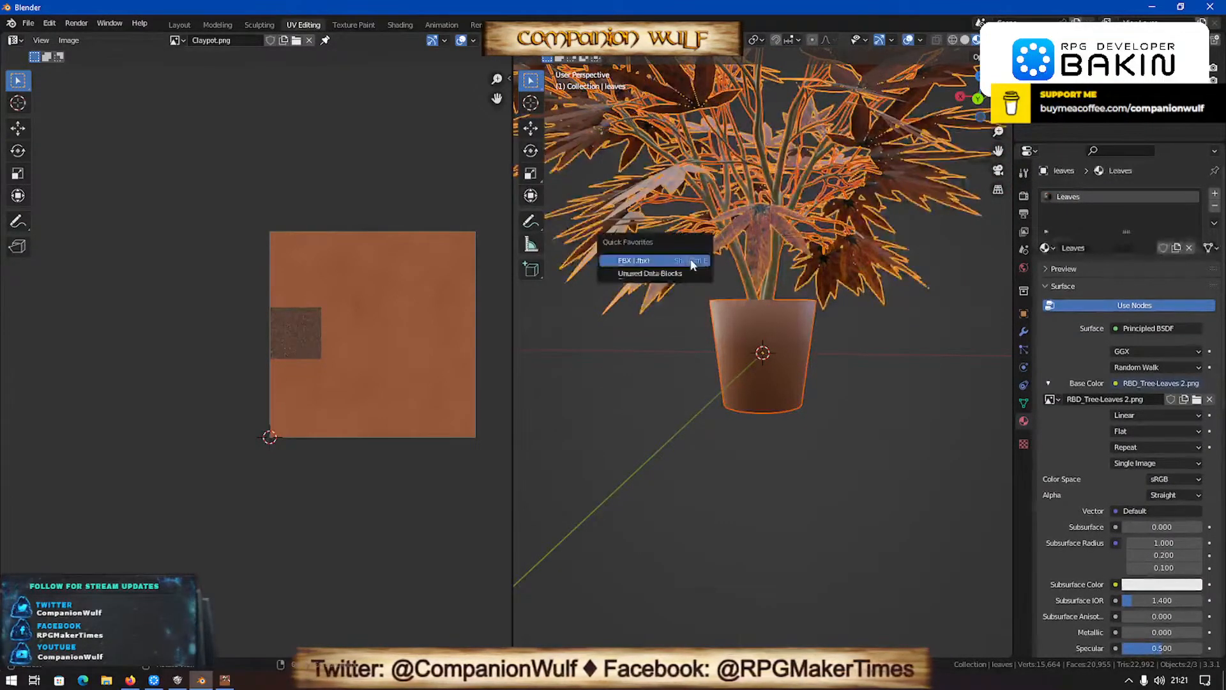
click(667, 275)
click(667, 274)
- Merge the vertices of the pot, trunk and leaves by distance at 0.0001 m and triangulate their faces with the Beauty method
key(Tab)
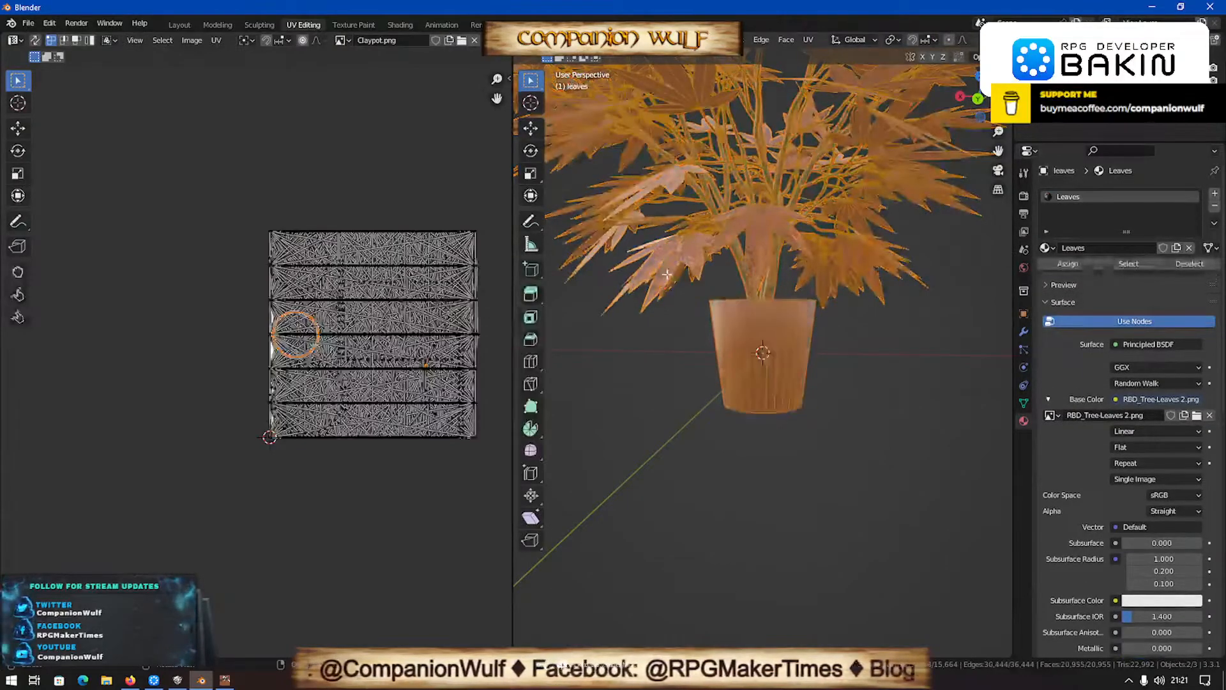
key(q)
click(651, 288)
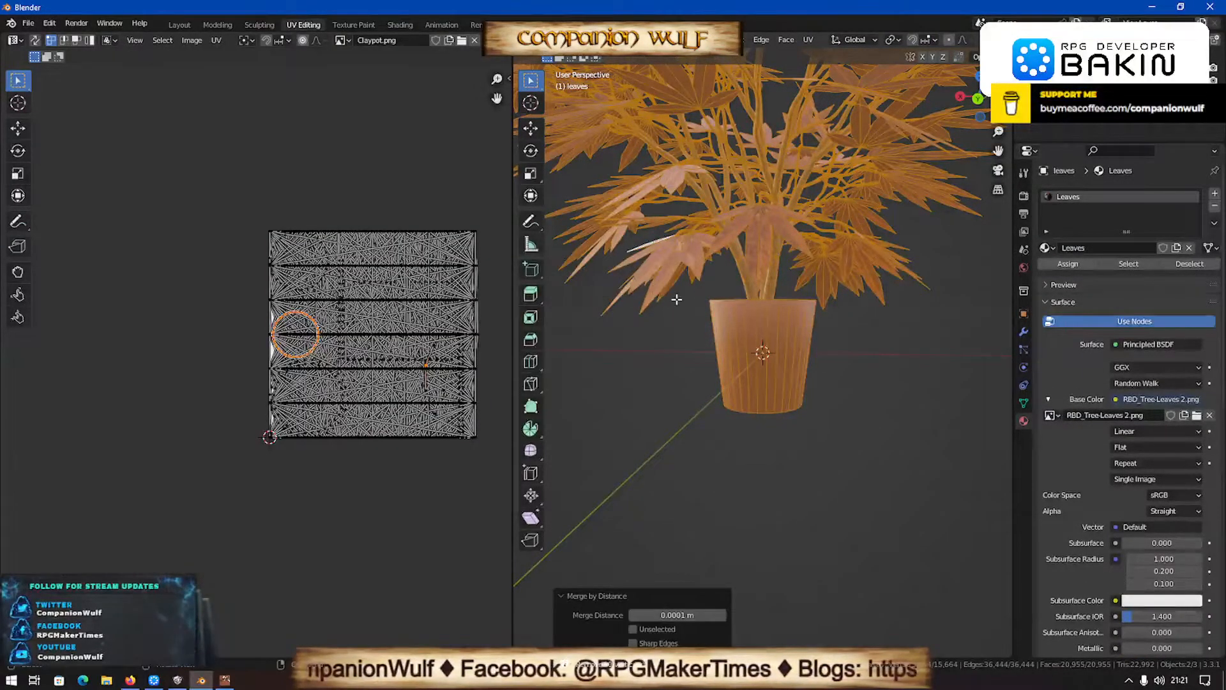
key(Tab)
key(Tab)
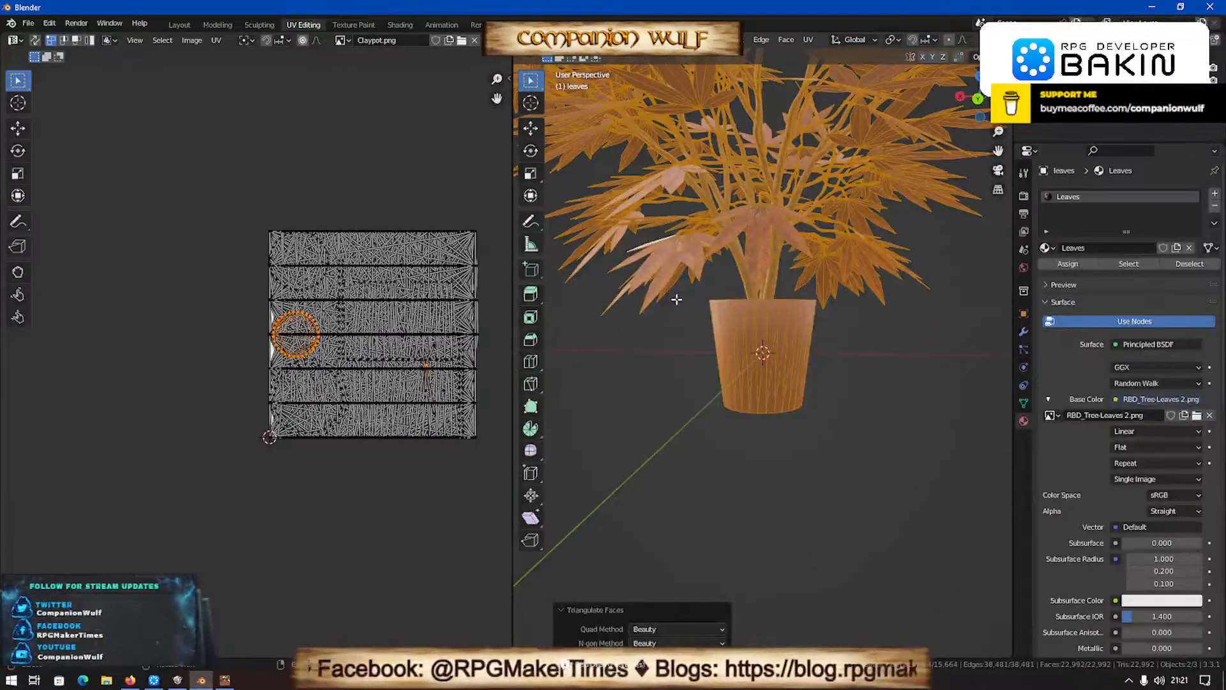
- Return to Object Mode and export the selected plant objects as FBX, overwriting RBD_Tree-09.fbx in the RBD 3D MODELS\TREES folder
key(Tab)
key(q)
click(646, 301)
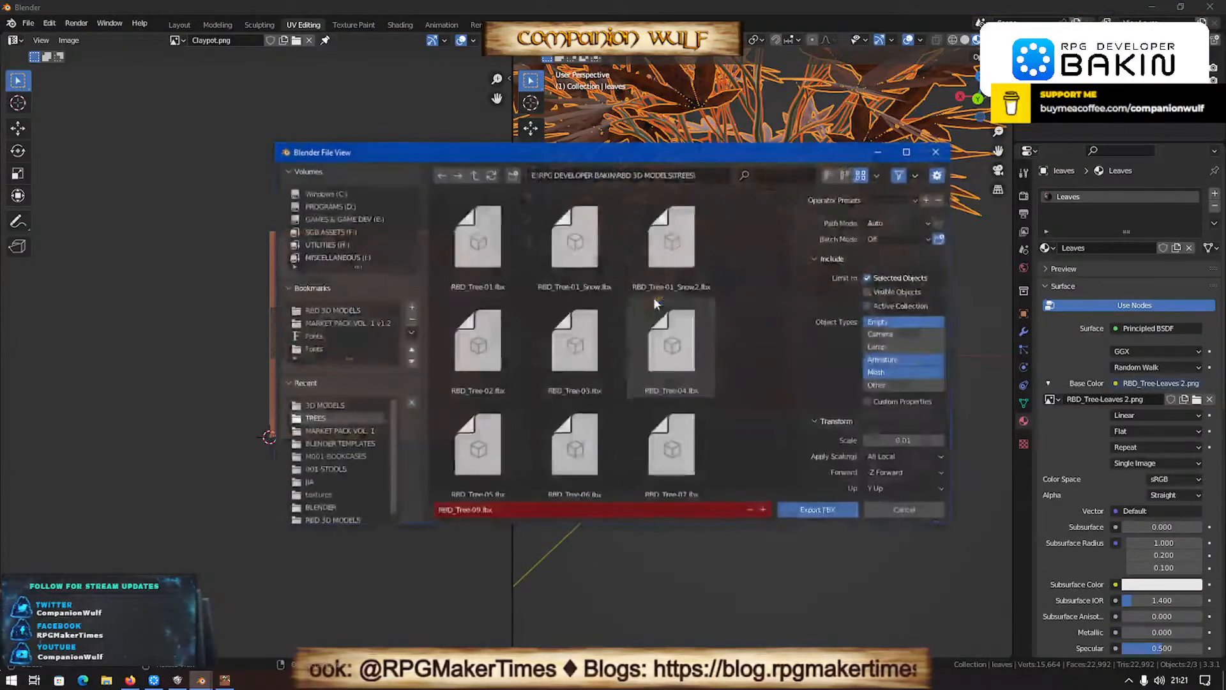
click(325, 404)
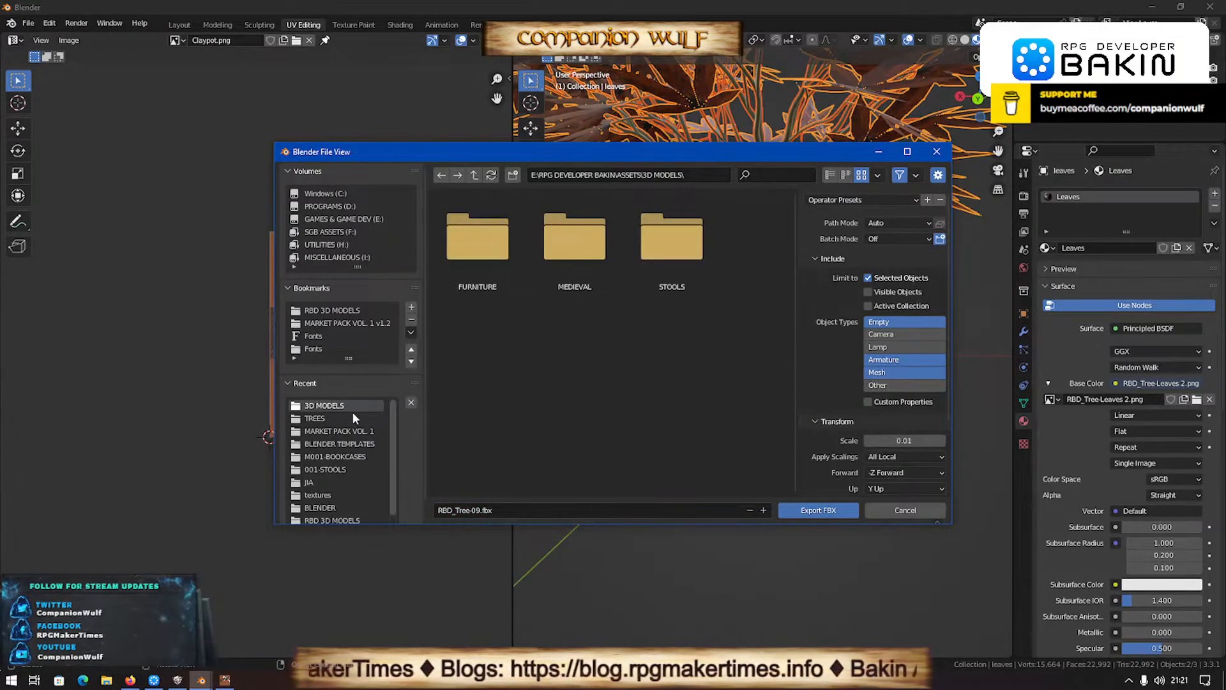
click(316, 418)
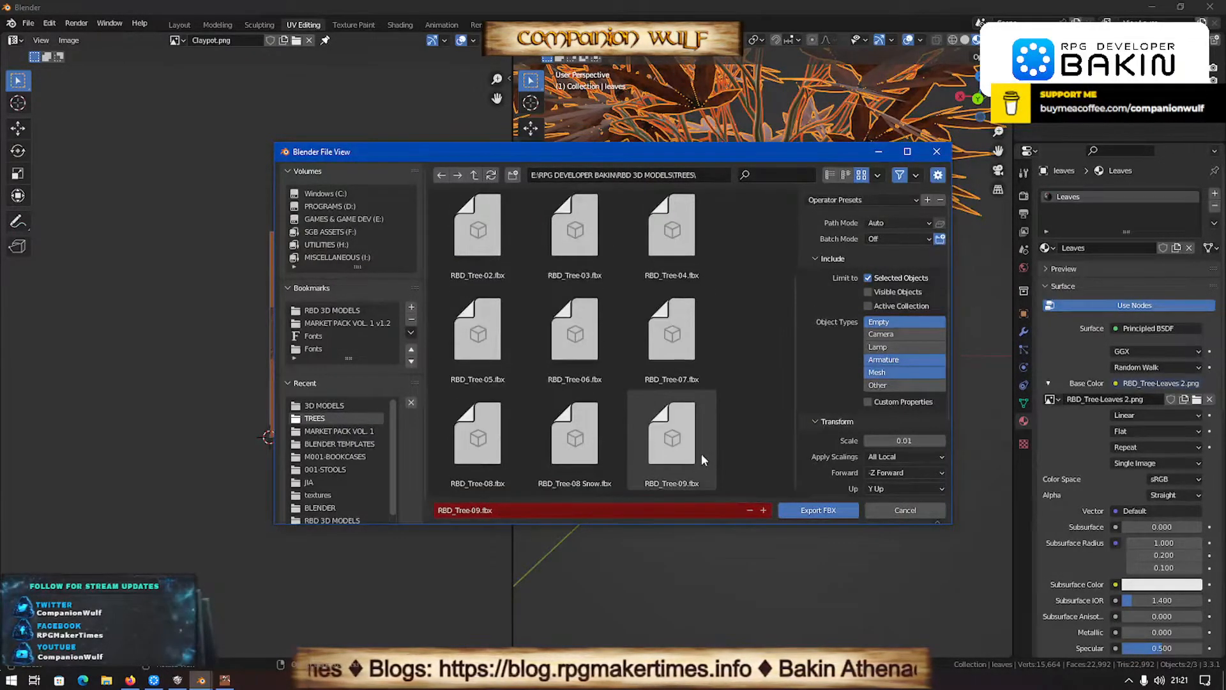
double_click(681, 439)
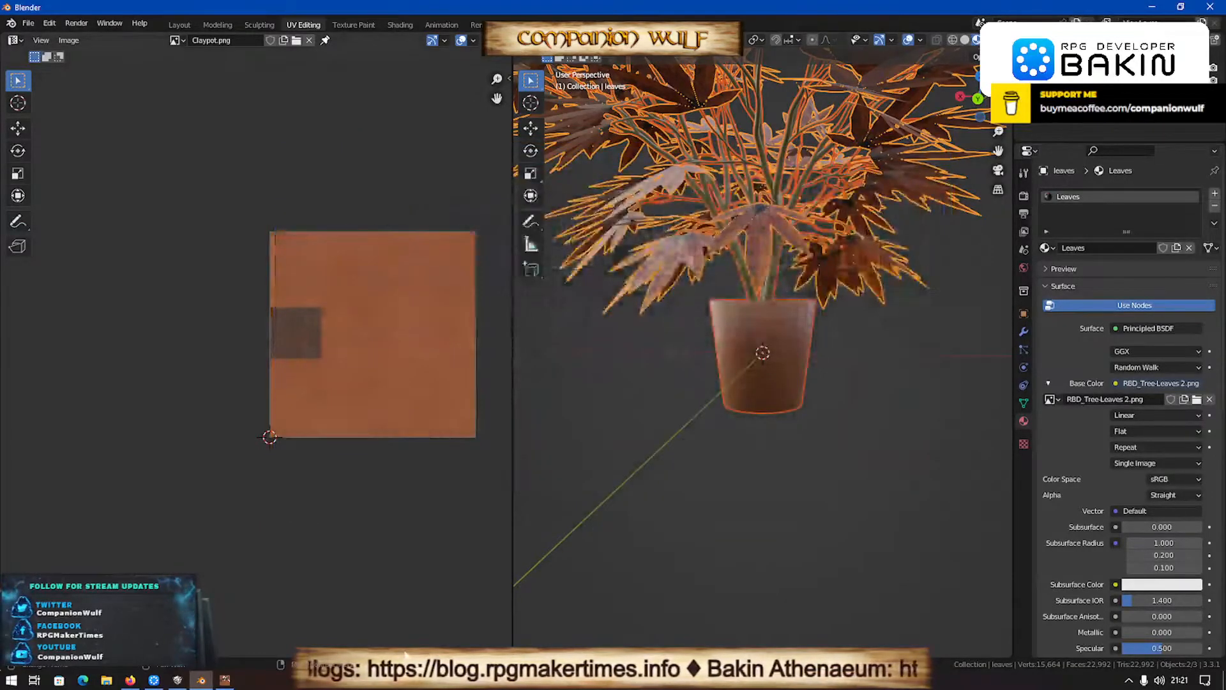
- Switch to RPG Developer Bakin and start adding a 3D stamp from file to the TREES folder in the resources
click(175, 681)
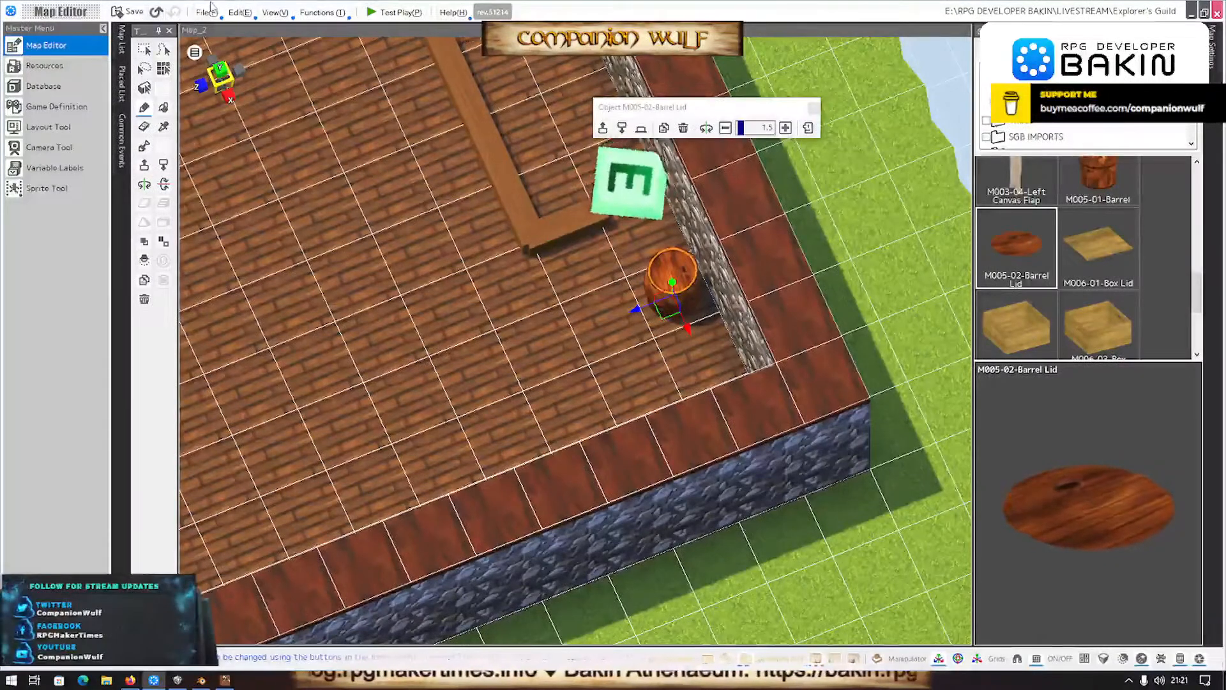
click(30, 64)
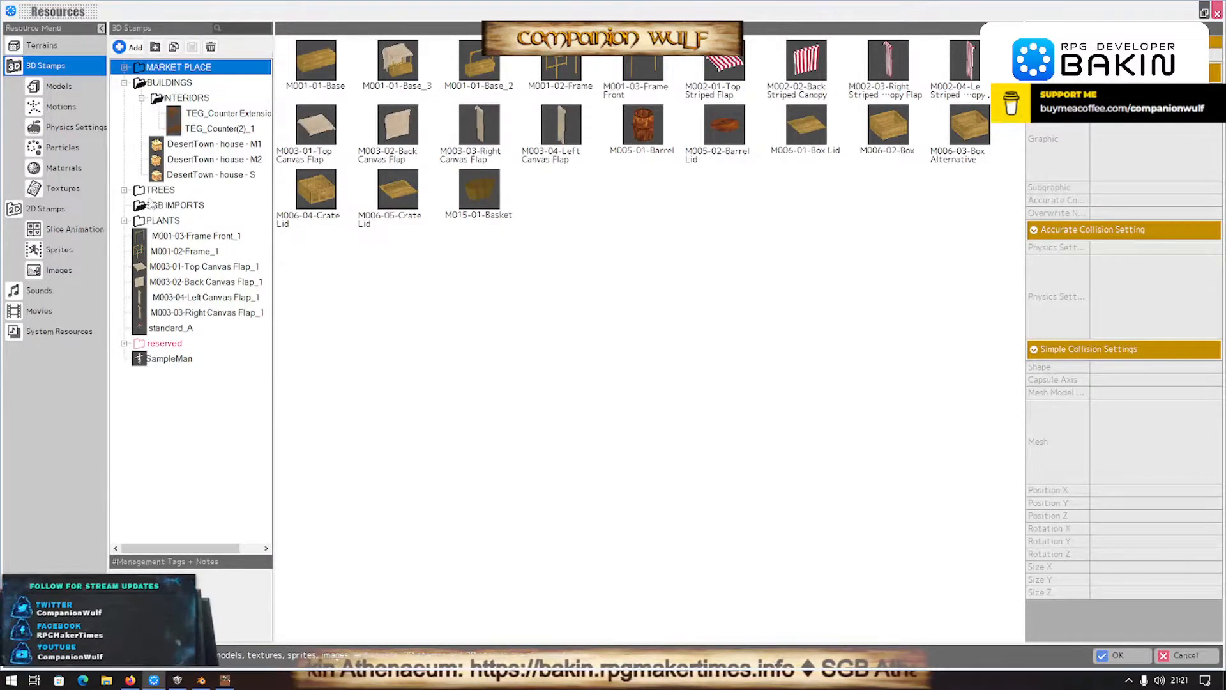
double_click(140, 221)
double_click(139, 222)
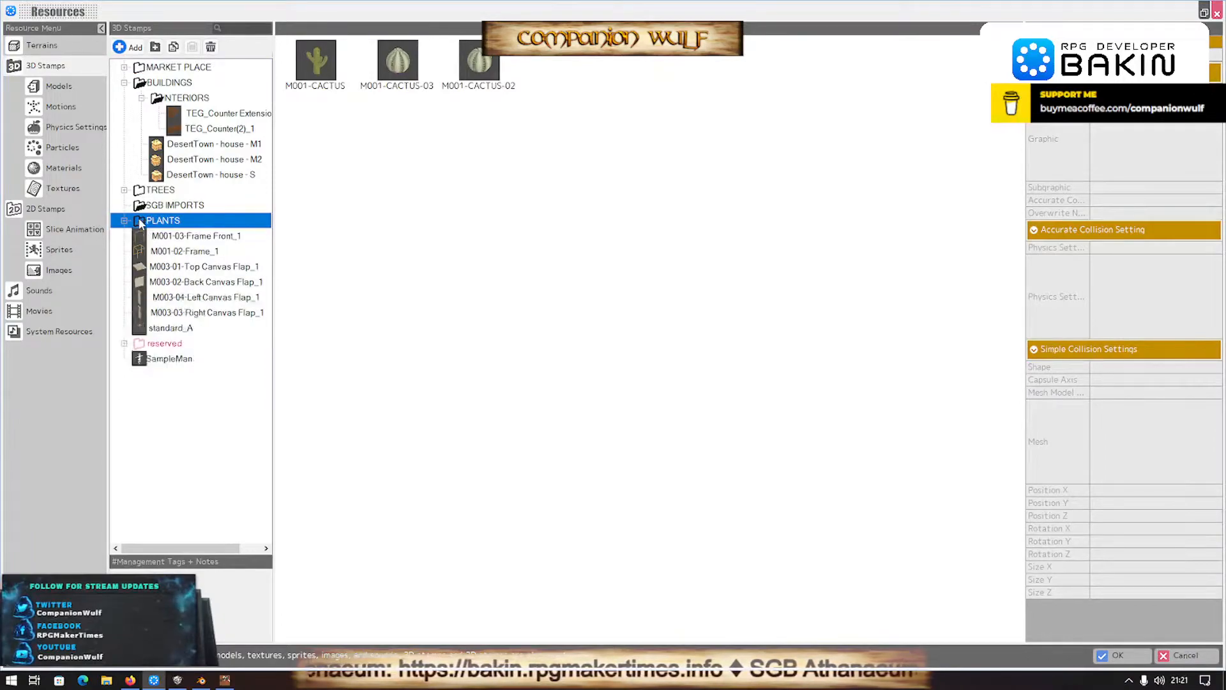
double_click(149, 191)
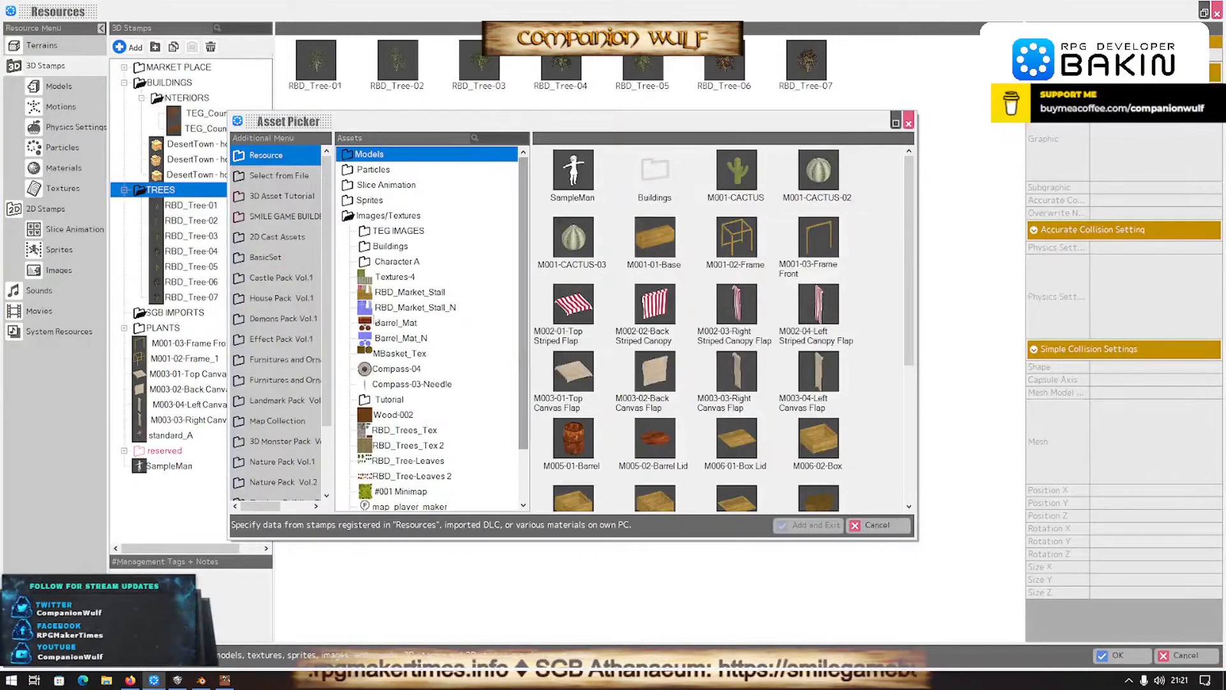
click(279, 176)
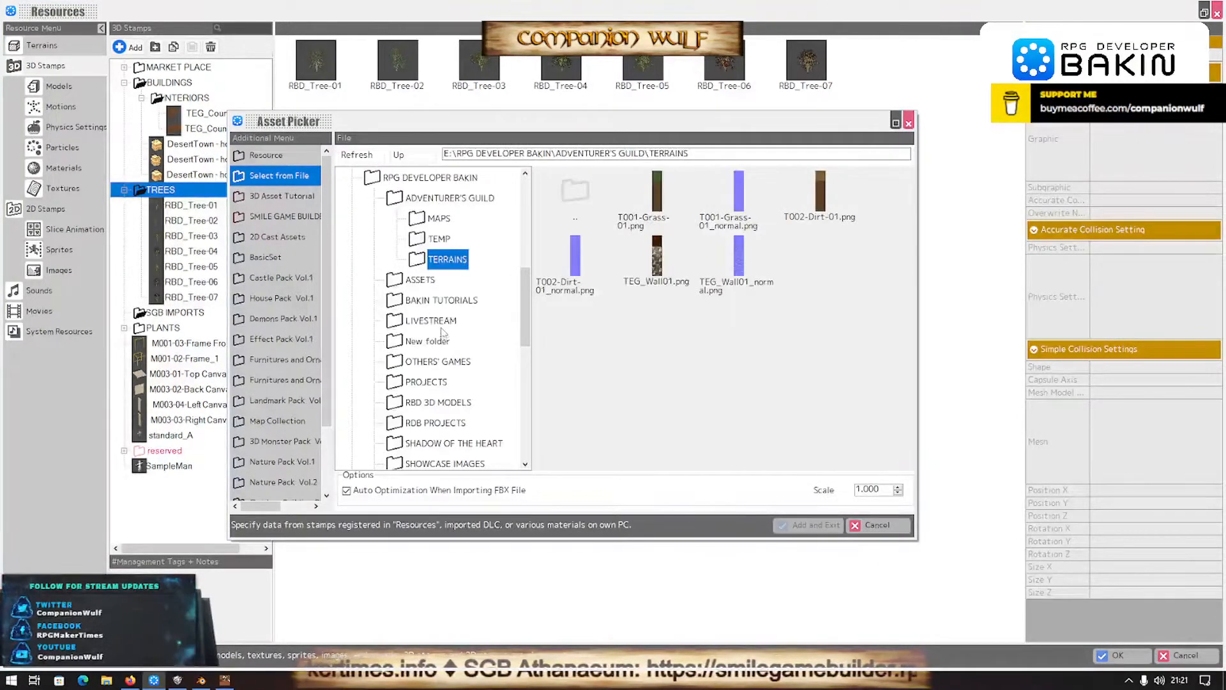
scroll(425, 423, down, 3)
scroll(425, 423, down, 1)
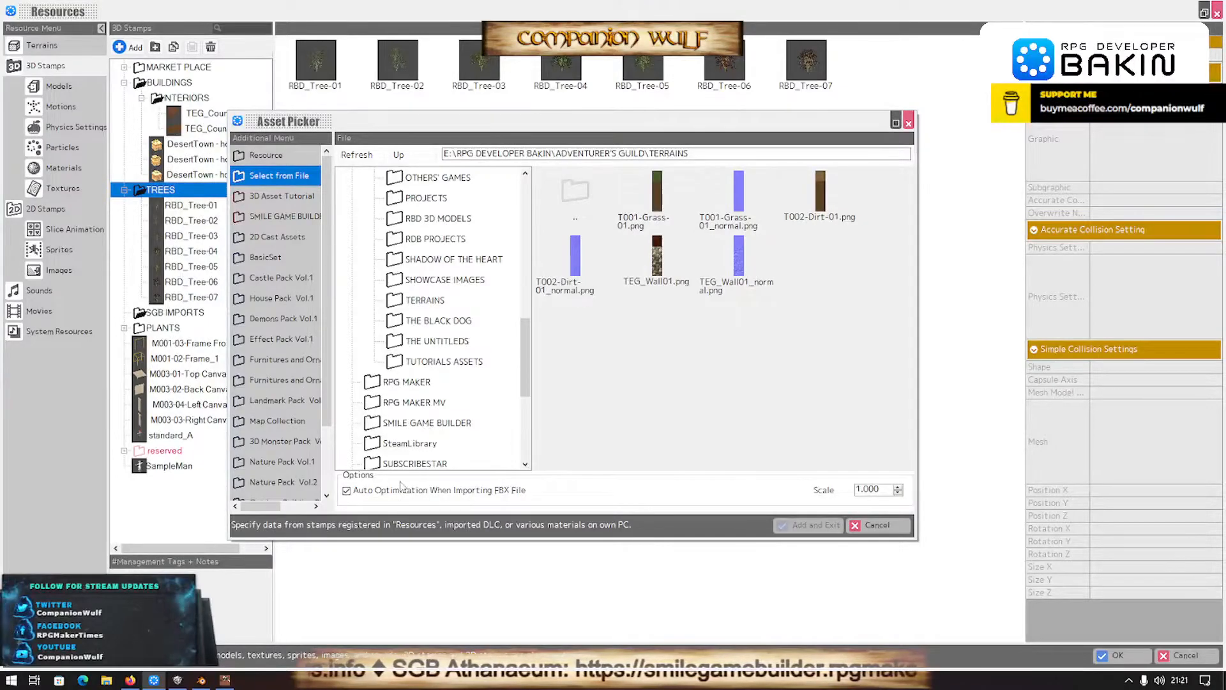
- Copy the TREES folder path from Blender's FBX export dialog and return to Bakin's asset picker
click(201, 680)
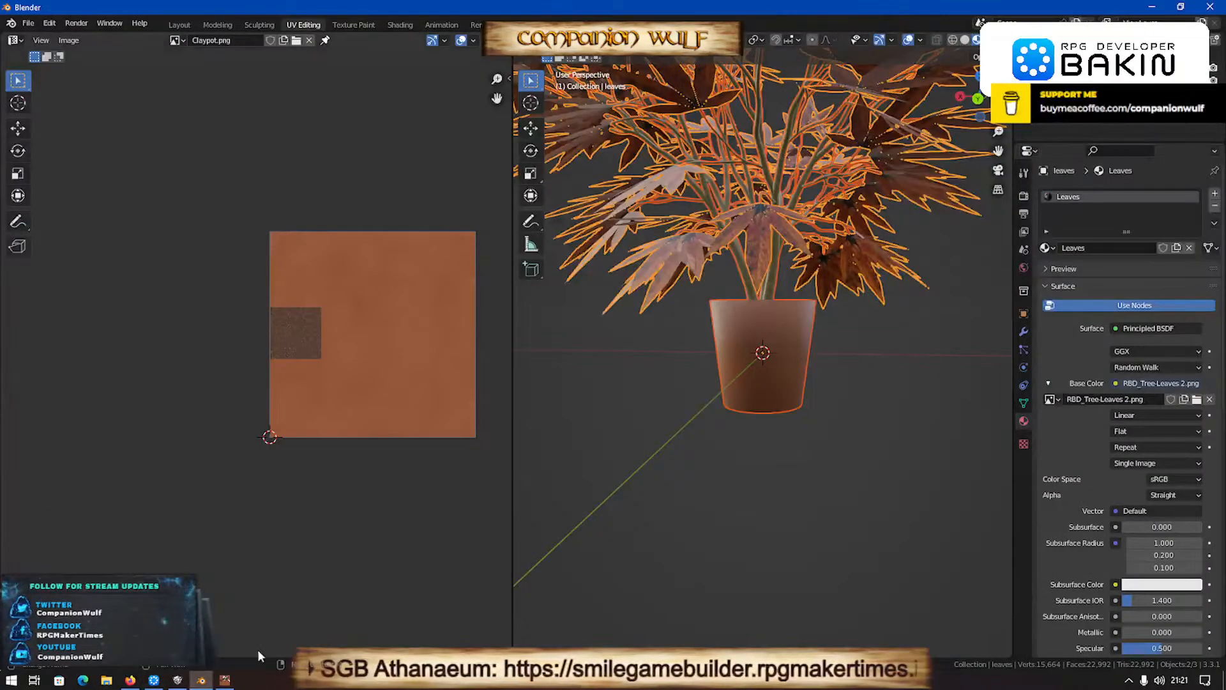
key(q)
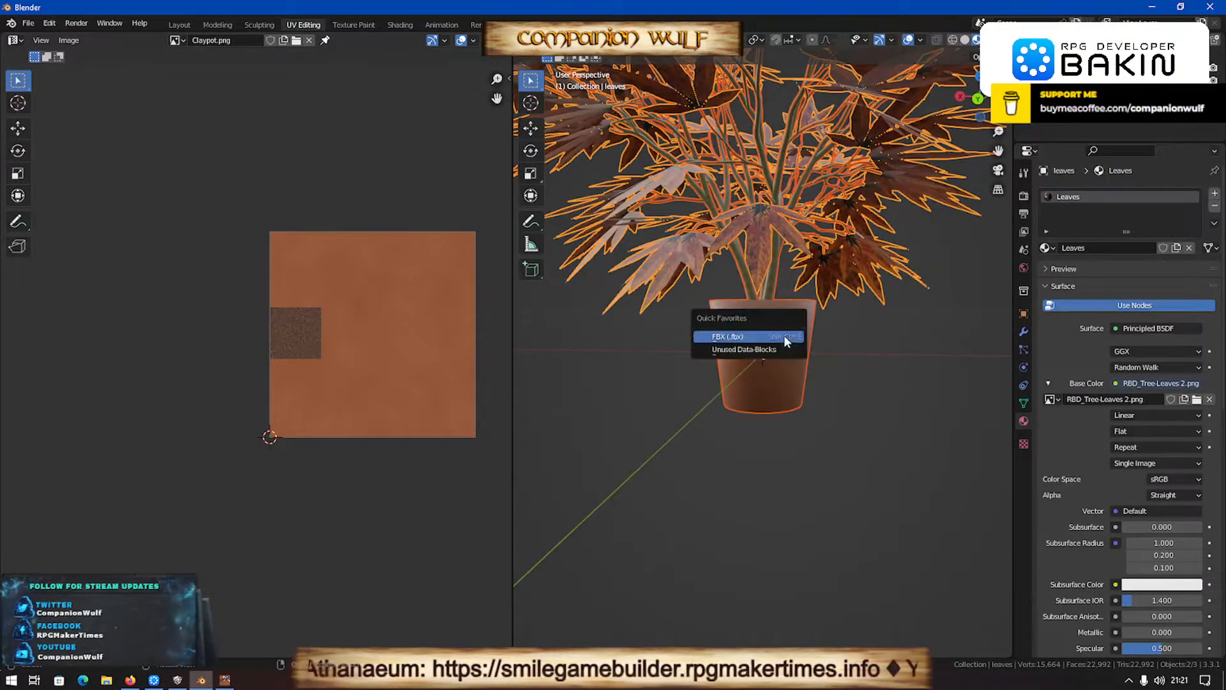
click(764, 332)
click(691, 174)
key(ctrl+c)
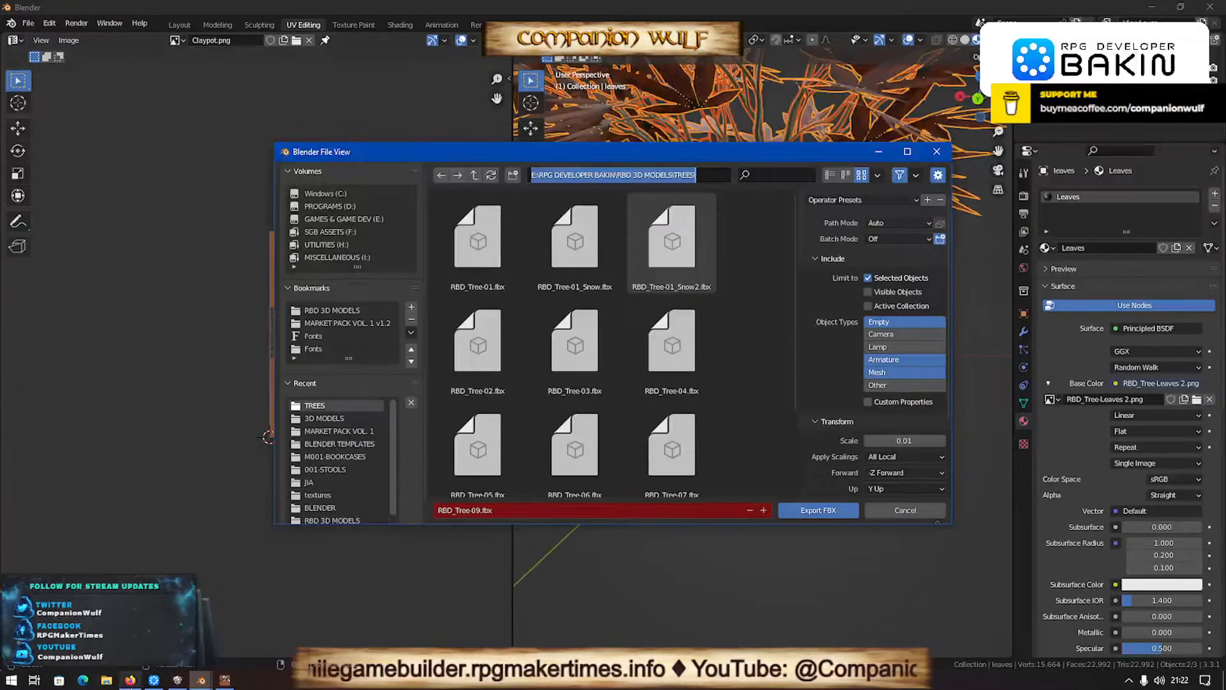
click(226, 680)
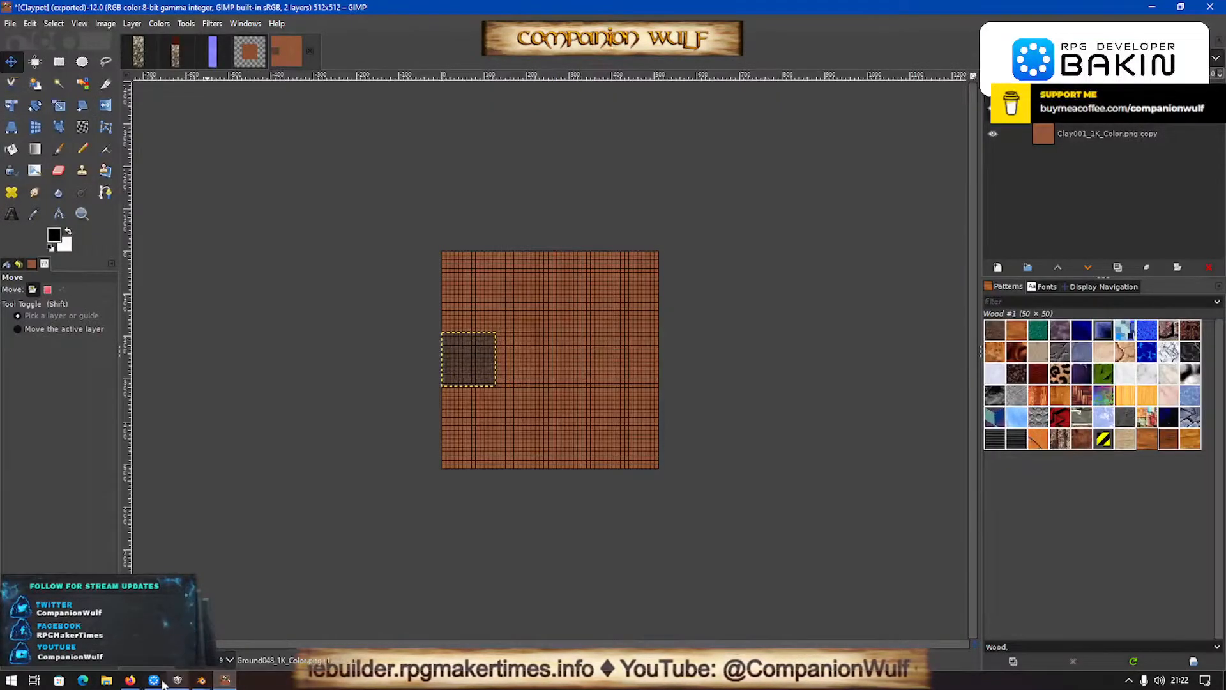
click(156, 681)
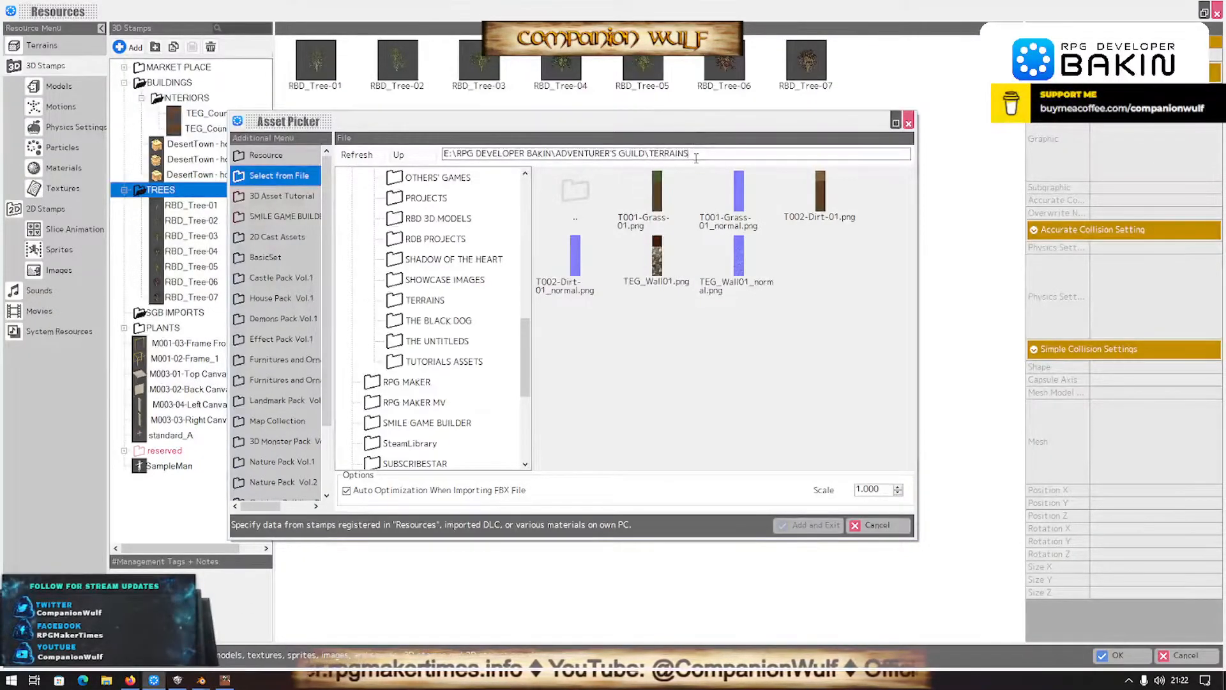
- Go to E:\RPG DEVELOPER BAKIN\RBD 3D MODELS\TREES and add RBD_Tree-09.fbx as a new 3D stamp
key(ctrl+a)
key(ctrl+v)
key(Return)
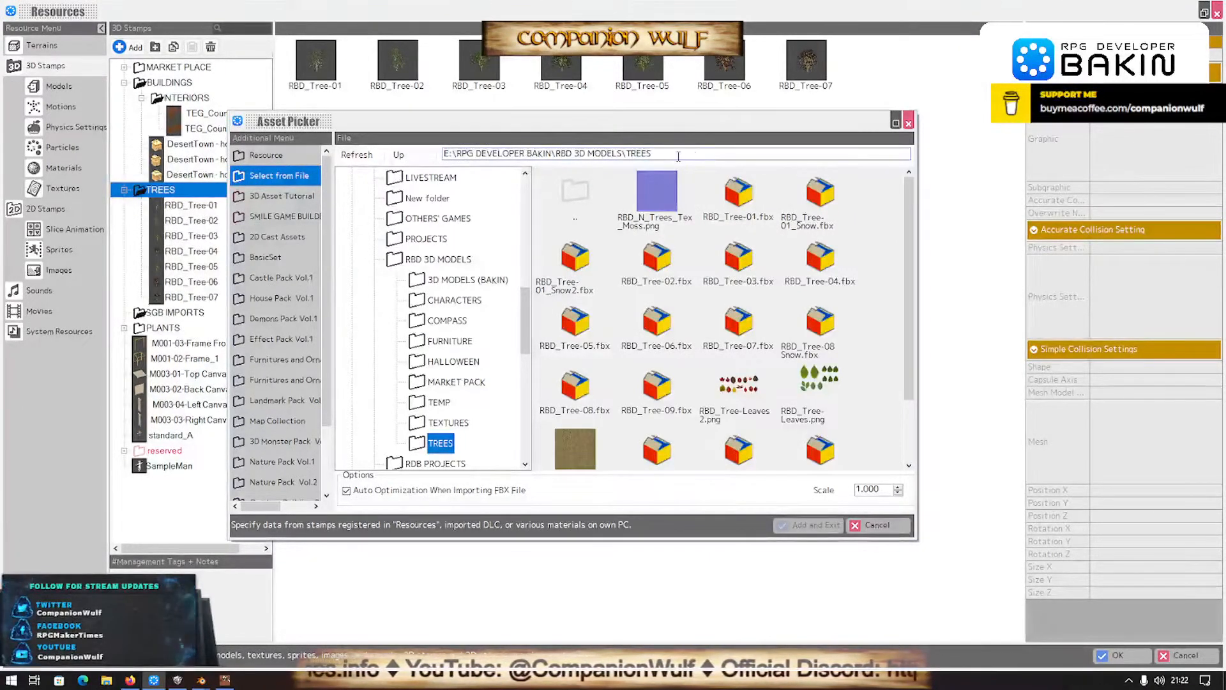
click(661, 396)
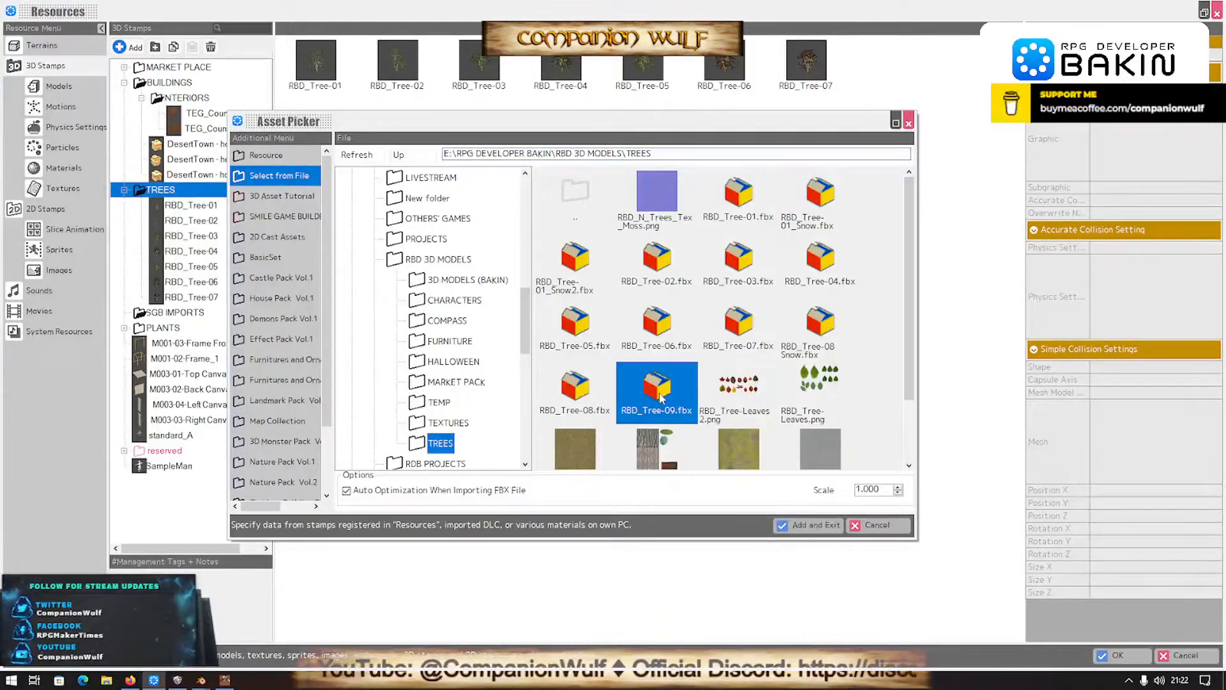
click(815, 525)
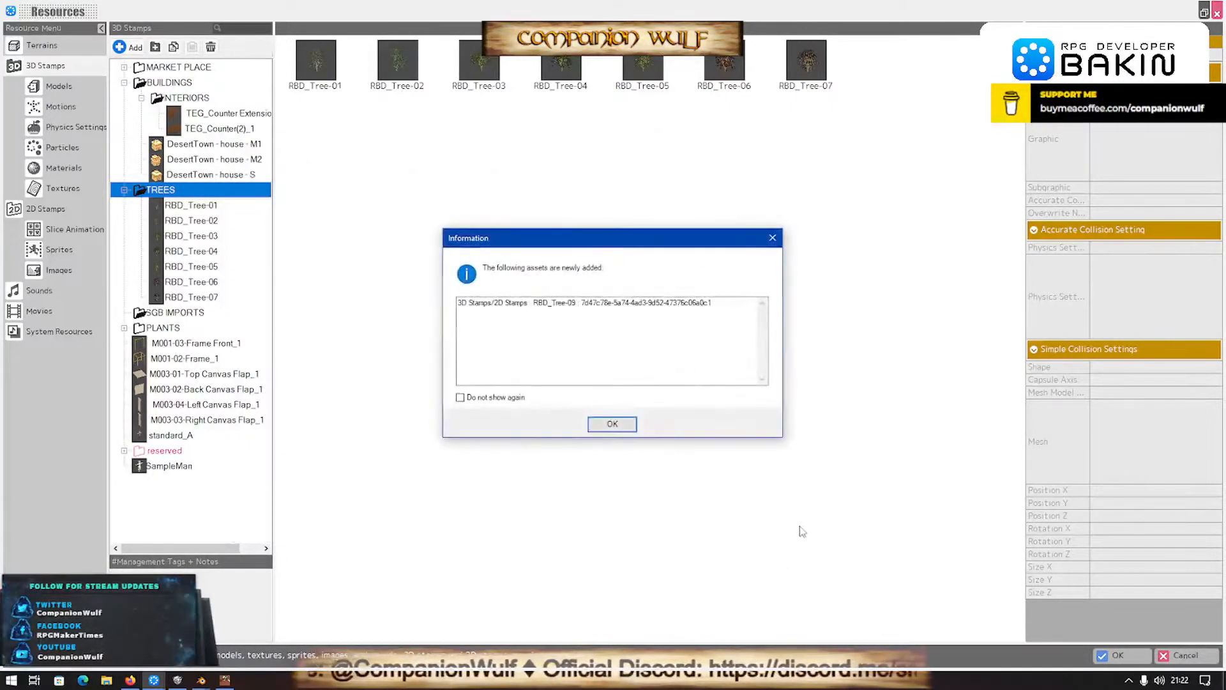
click(604, 424)
click(726, 409)
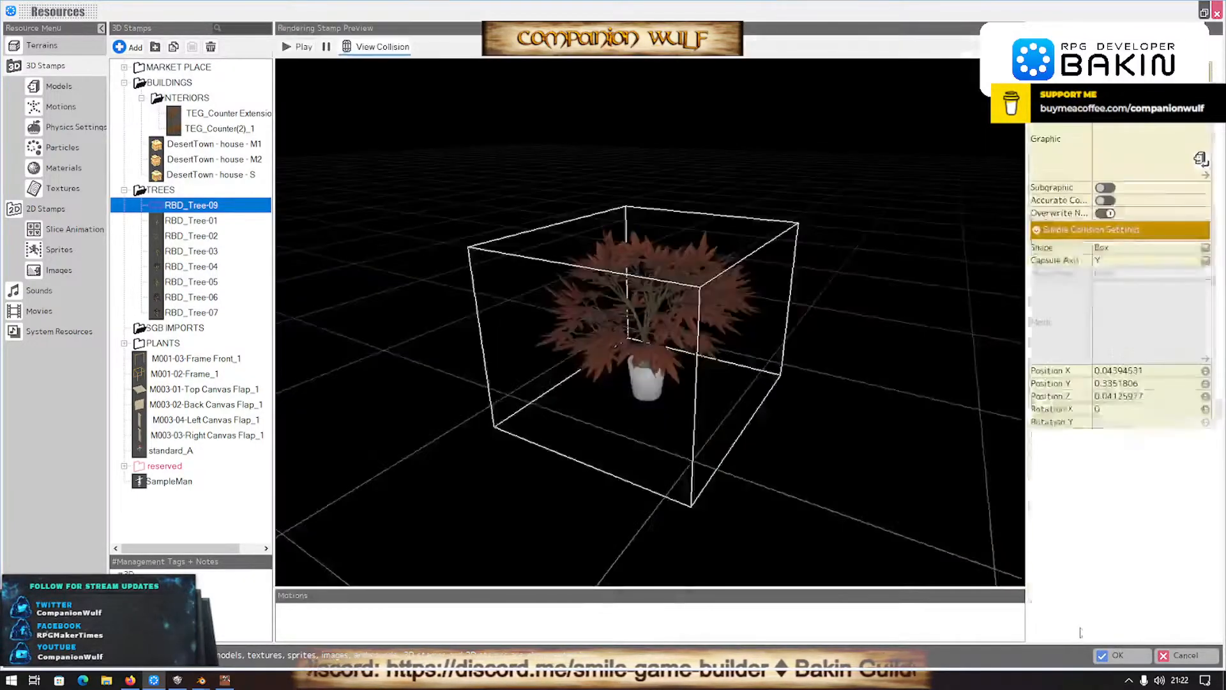
- Try the Mesh collision shape on the RBD_Tree-09 stamp, and set its simple collision shape to Capsule
scroll(756, 419, up, 6)
scroll(756, 419, down, 5)
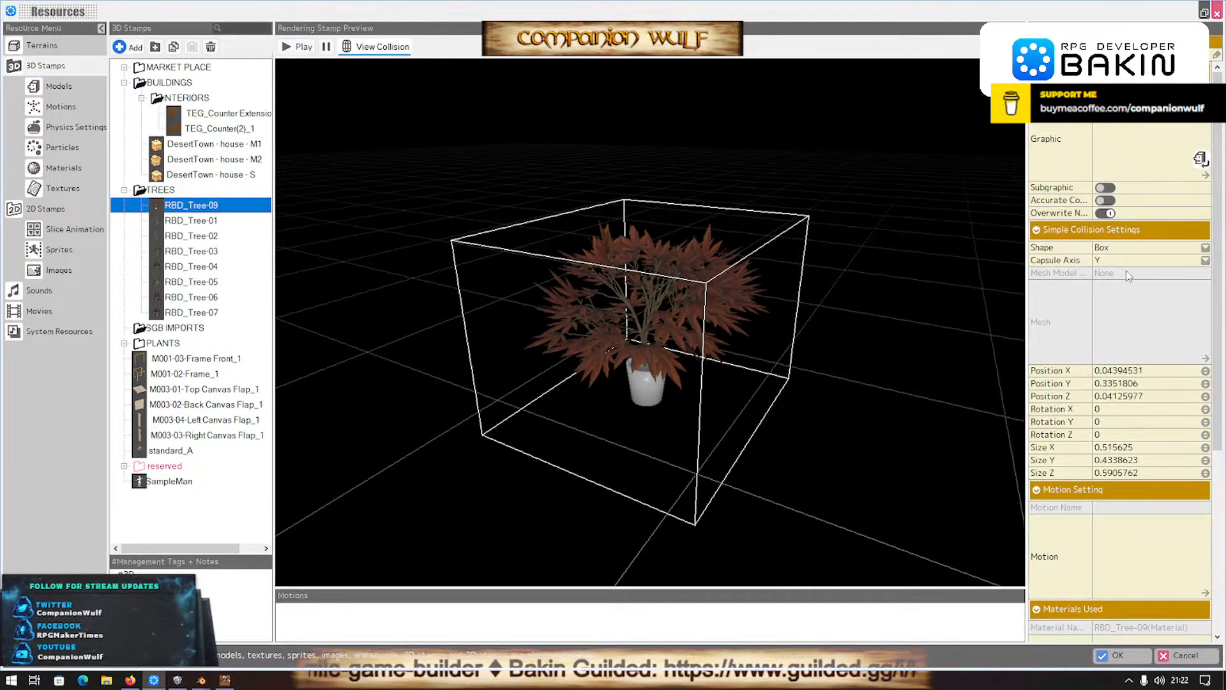
click(1134, 249)
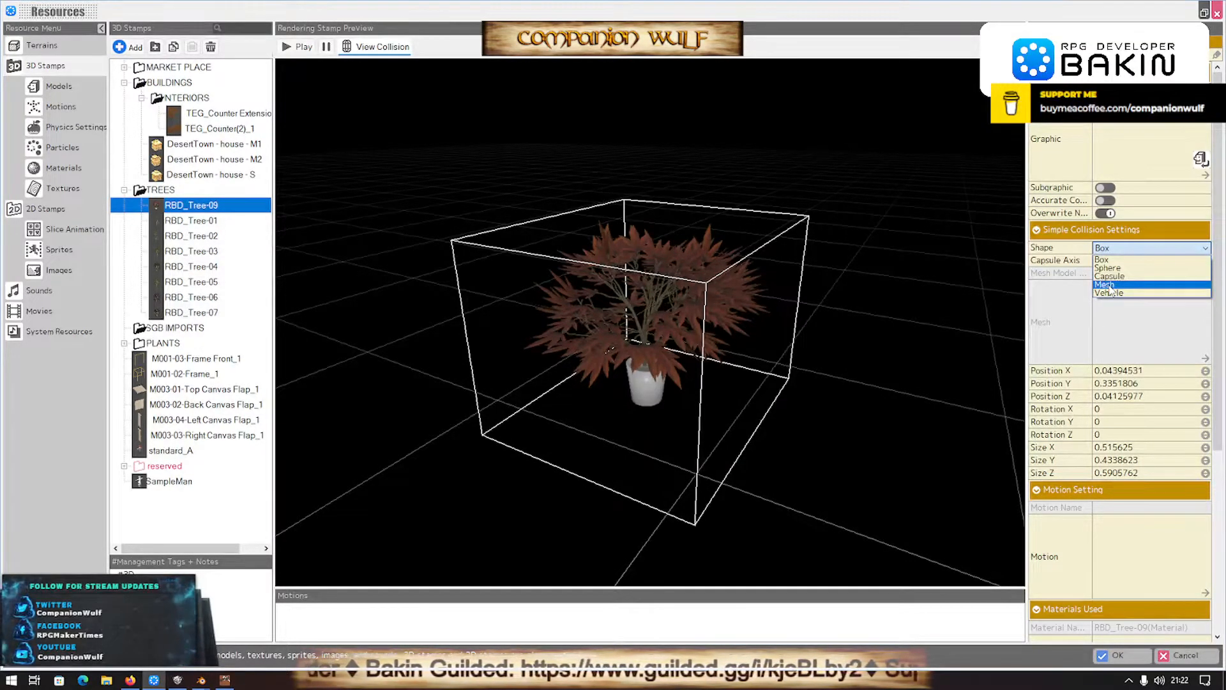
click(1109, 285)
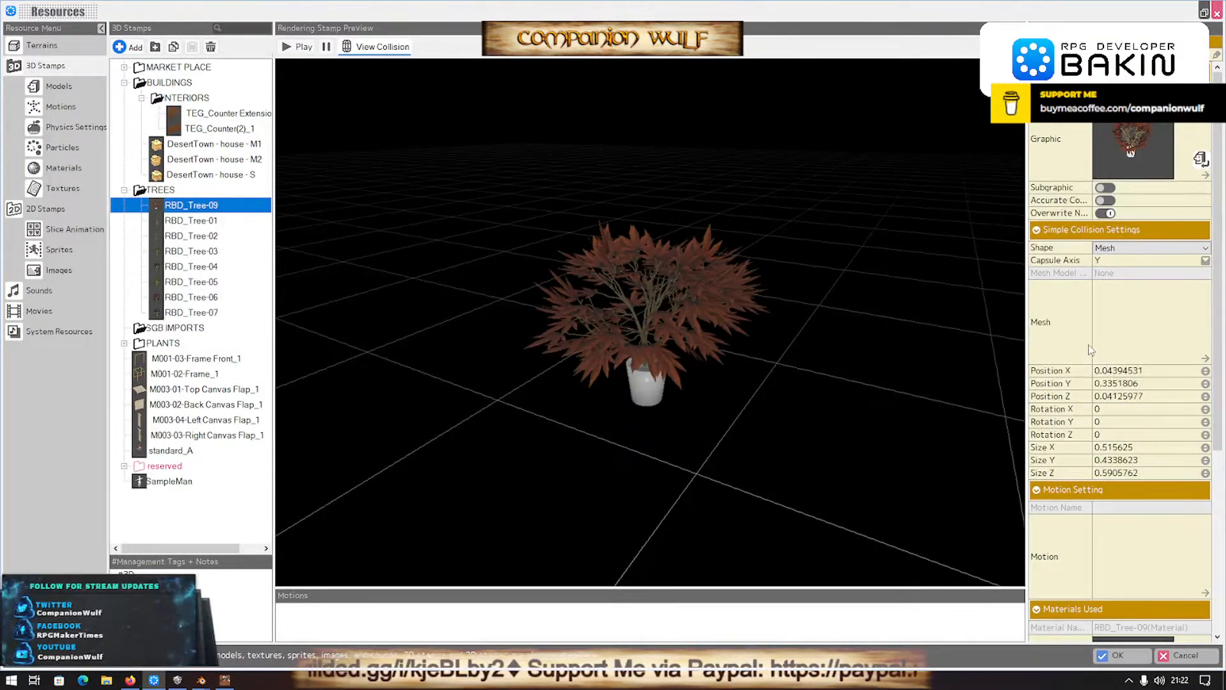
click(1123, 251)
click(1111, 276)
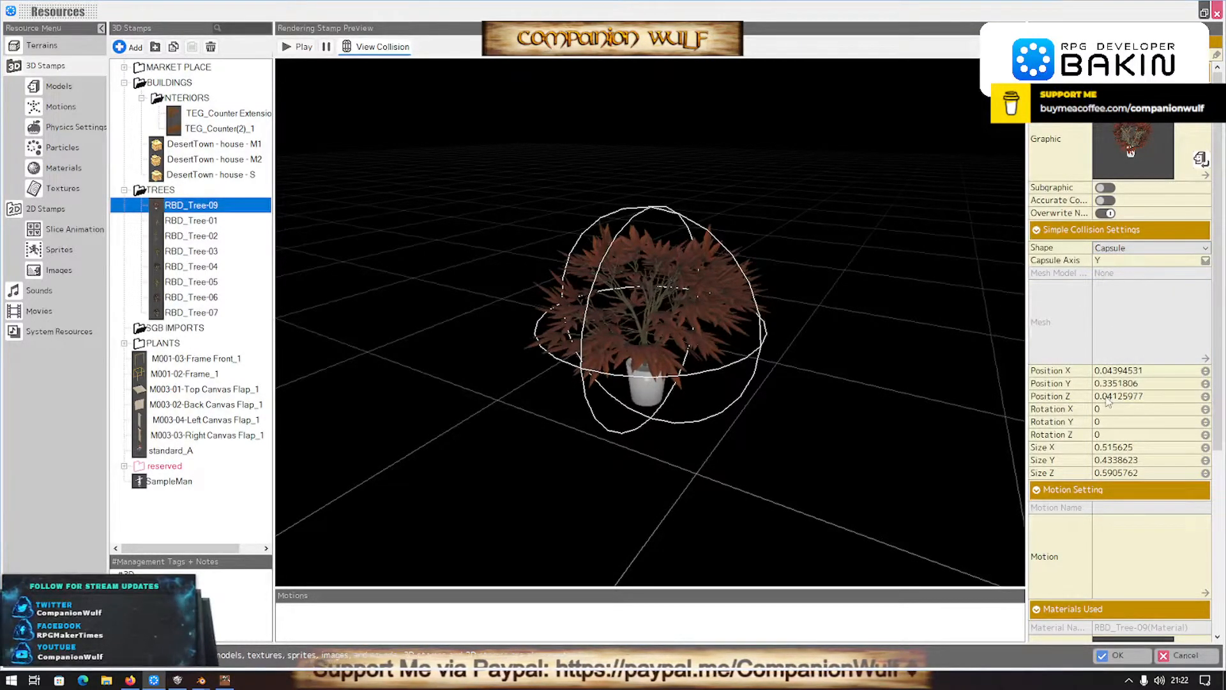
- Set the capsule's Size X to about 0.116 and Size Y to about 0.934, and confirm the resource changes
drag(1060, 447, 1003, 447)
drag(1205, 447, 1206, 415)
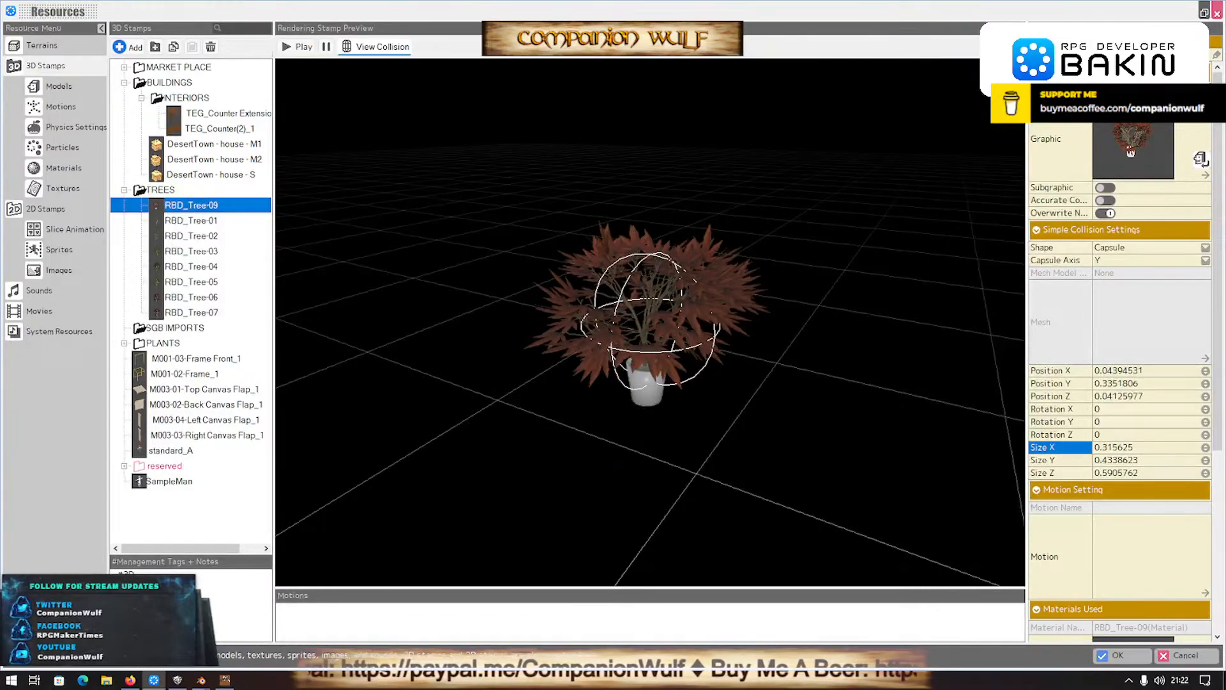
click(1206, 451)
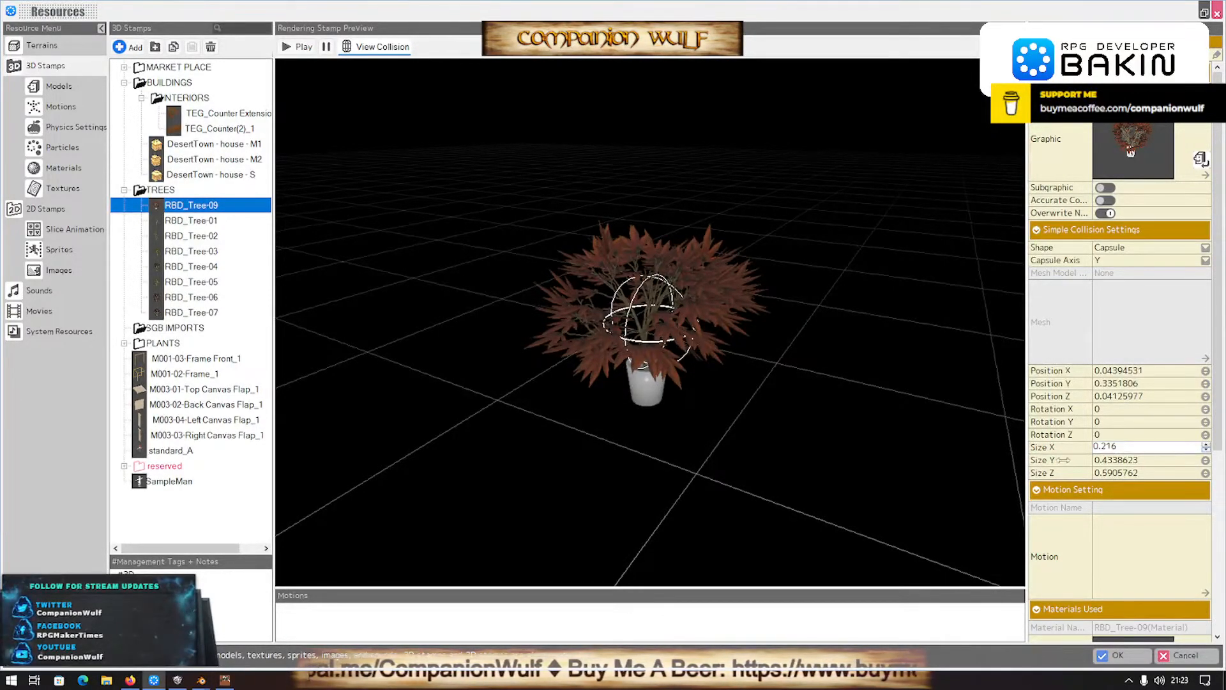
drag(1086, 461, 1118, 461)
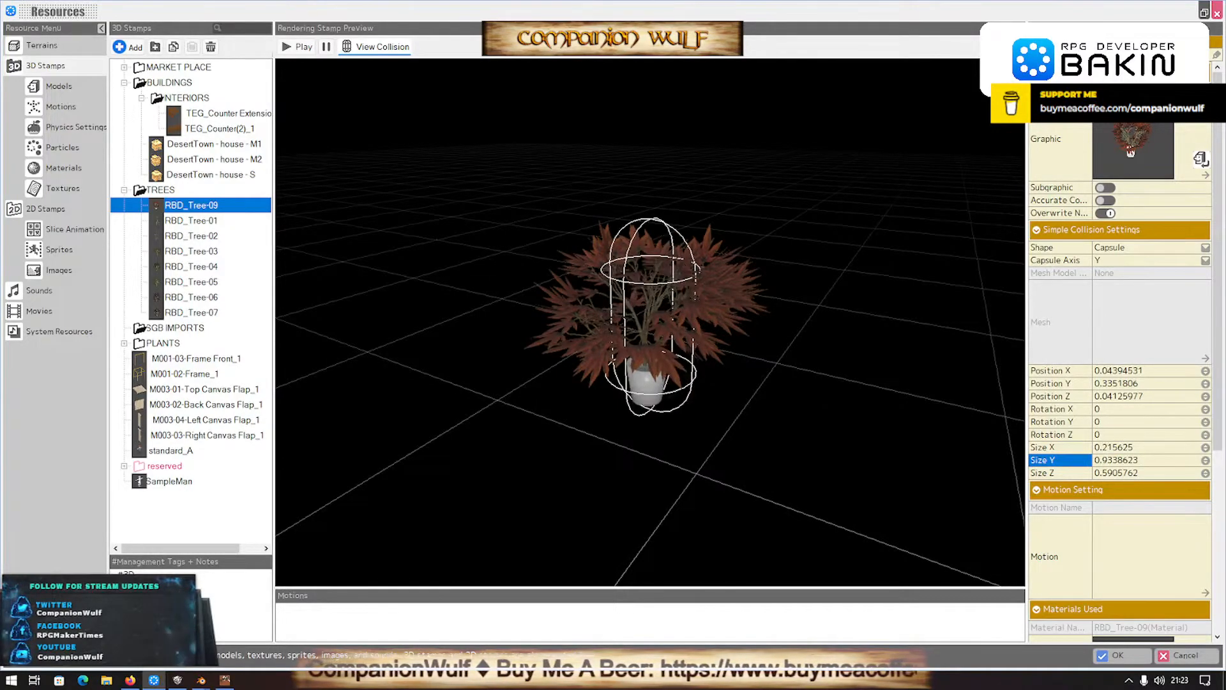
click(1206, 449)
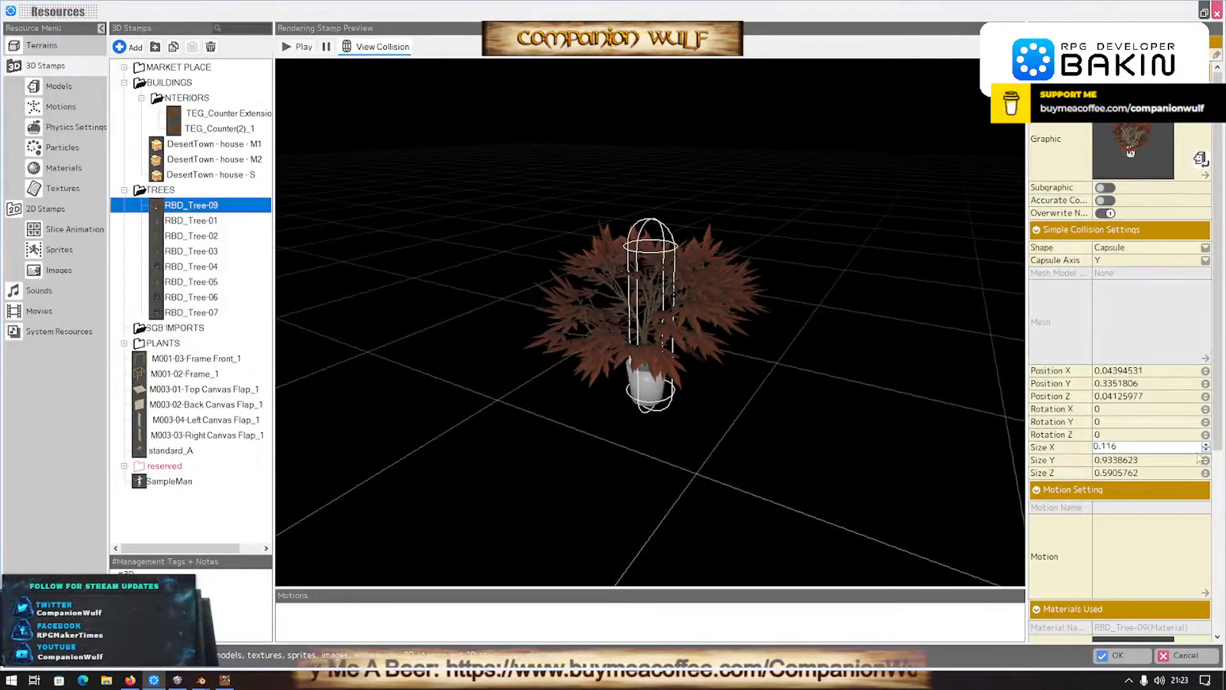
click(1118, 655)
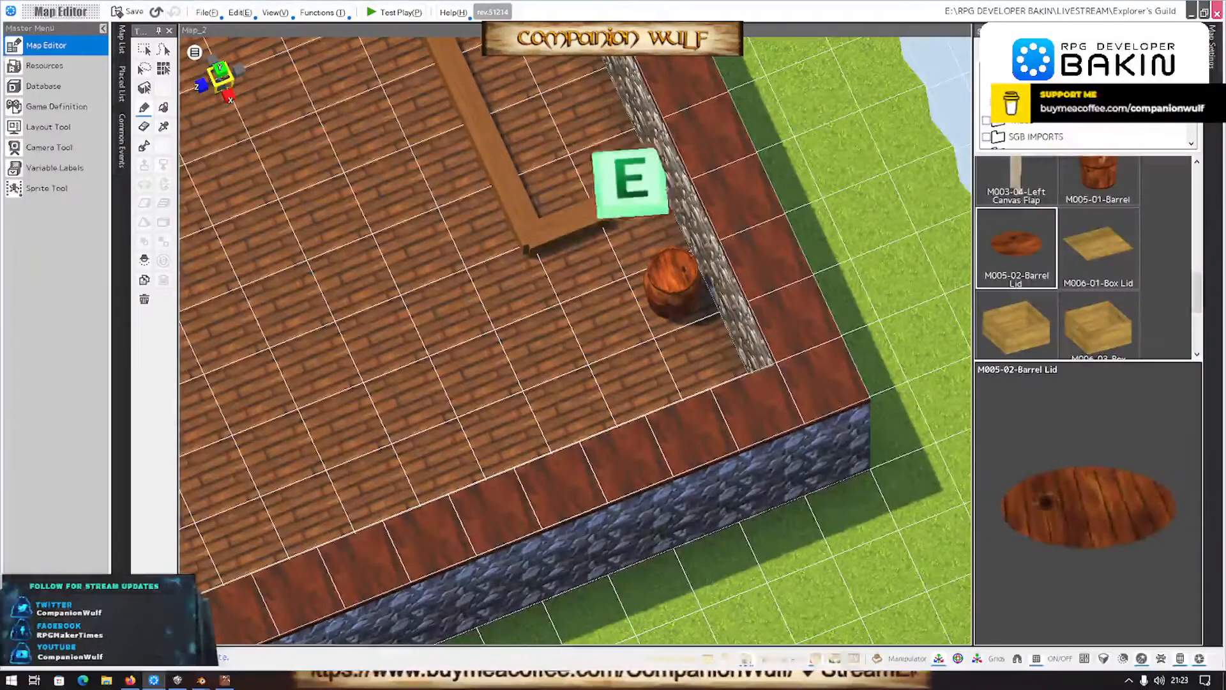
- Place the RBD_Tree-09 potted plant in the room corner beside the barrel at X 23, Z 4, undoing the first placement
click(1020, 125)
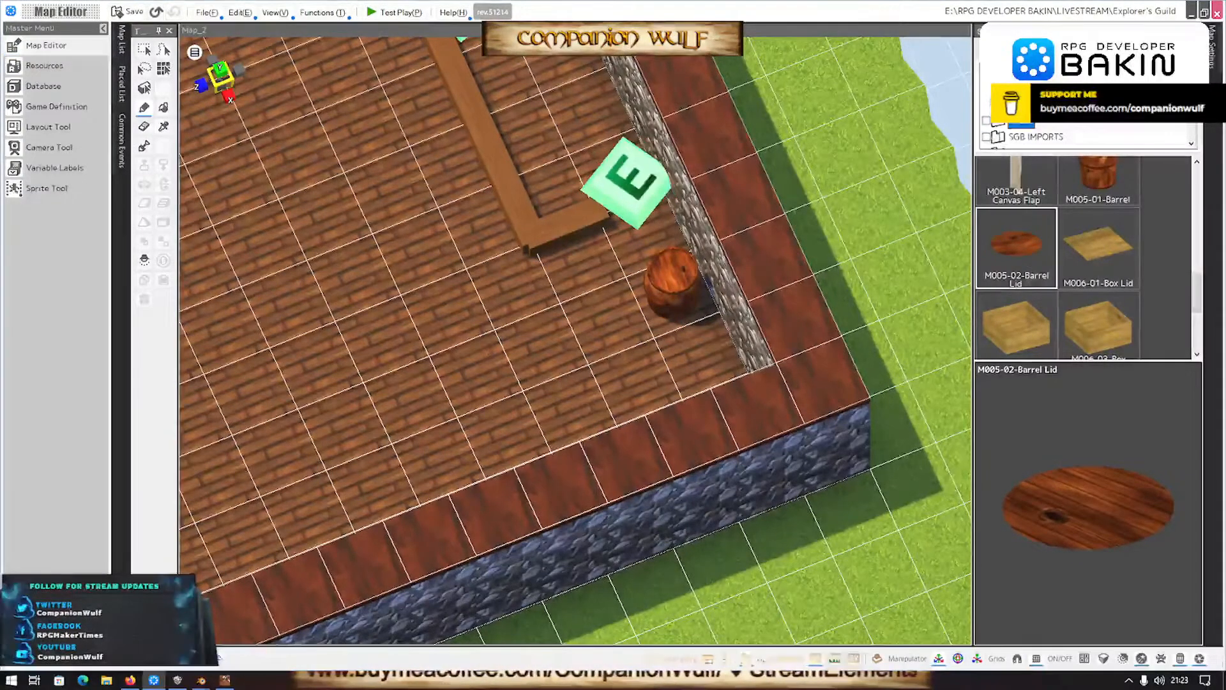
middle_drag(627, 383, 695, 369)
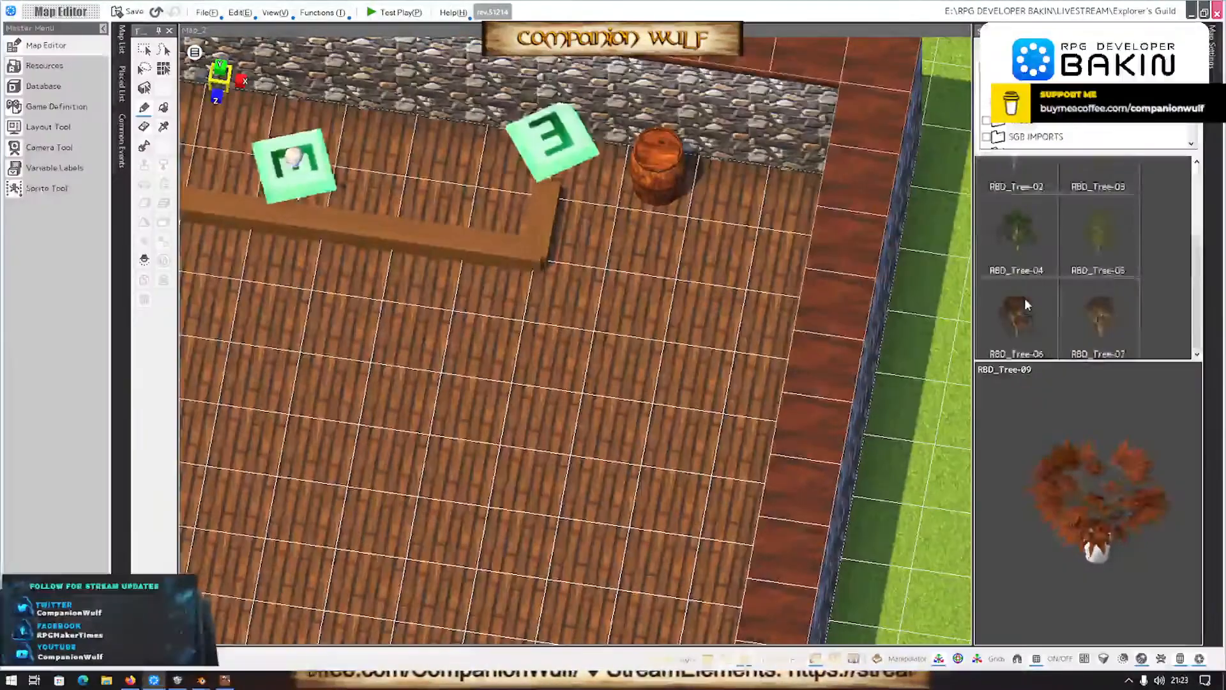
click(768, 206)
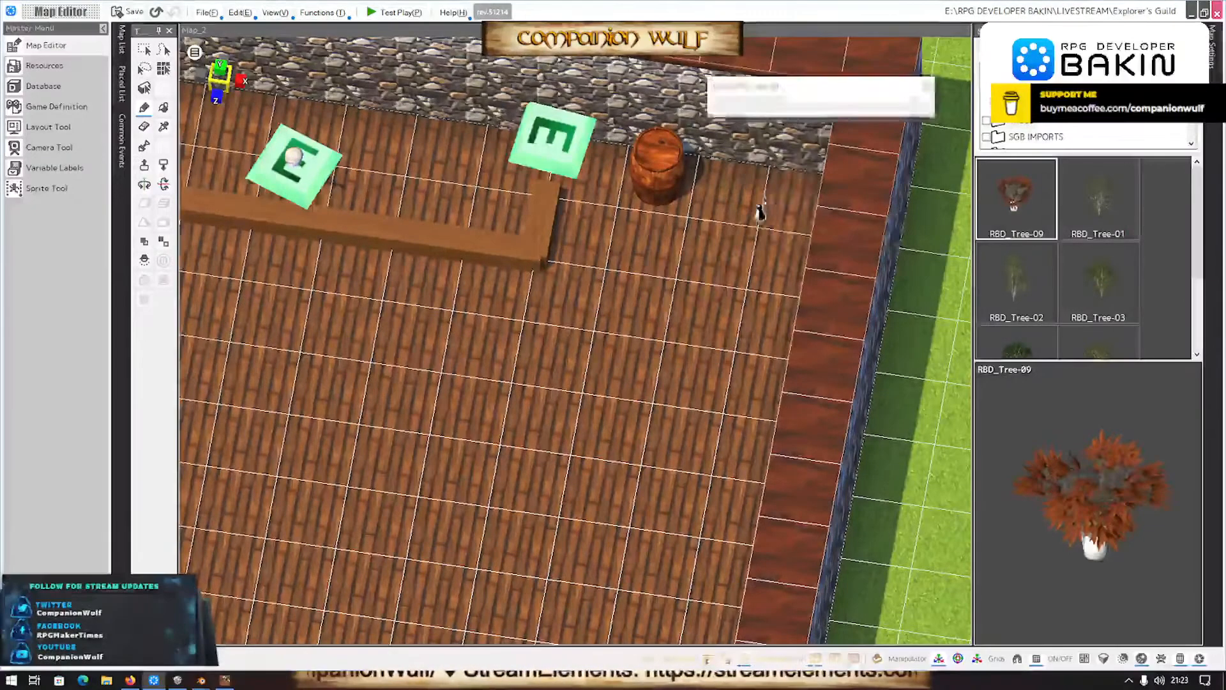
middle_drag(607, 358, 673, 299)
scroll(674, 300, down, 5)
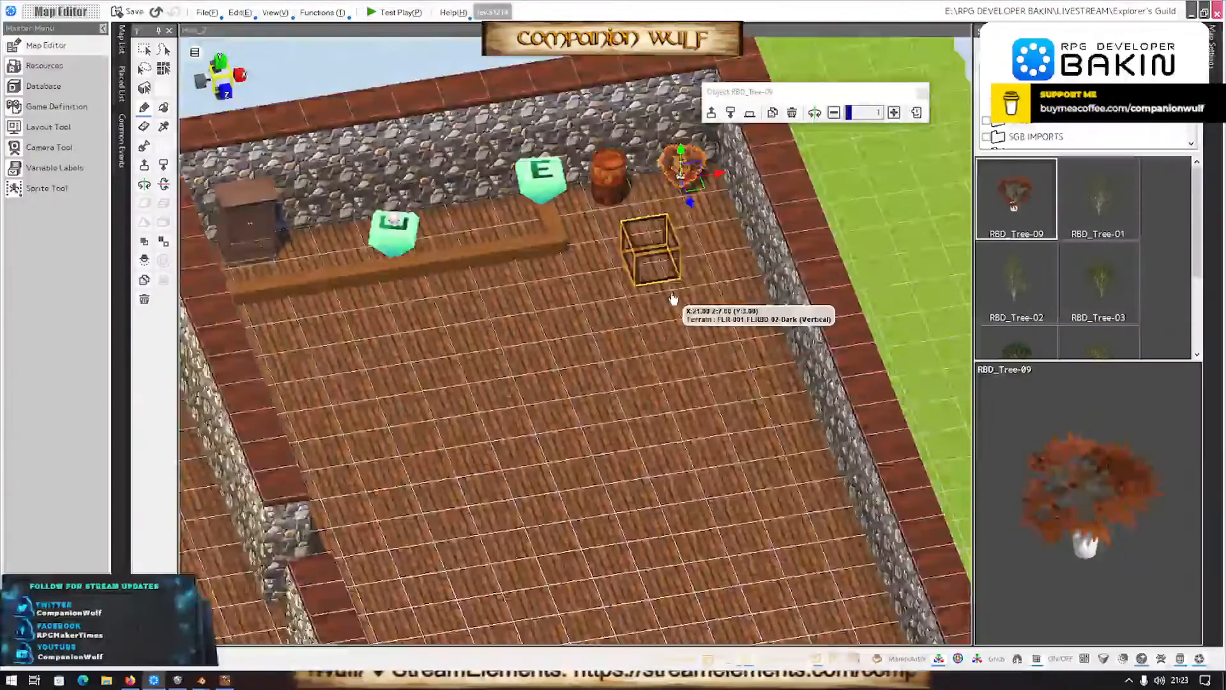
scroll(674, 300, up, 3)
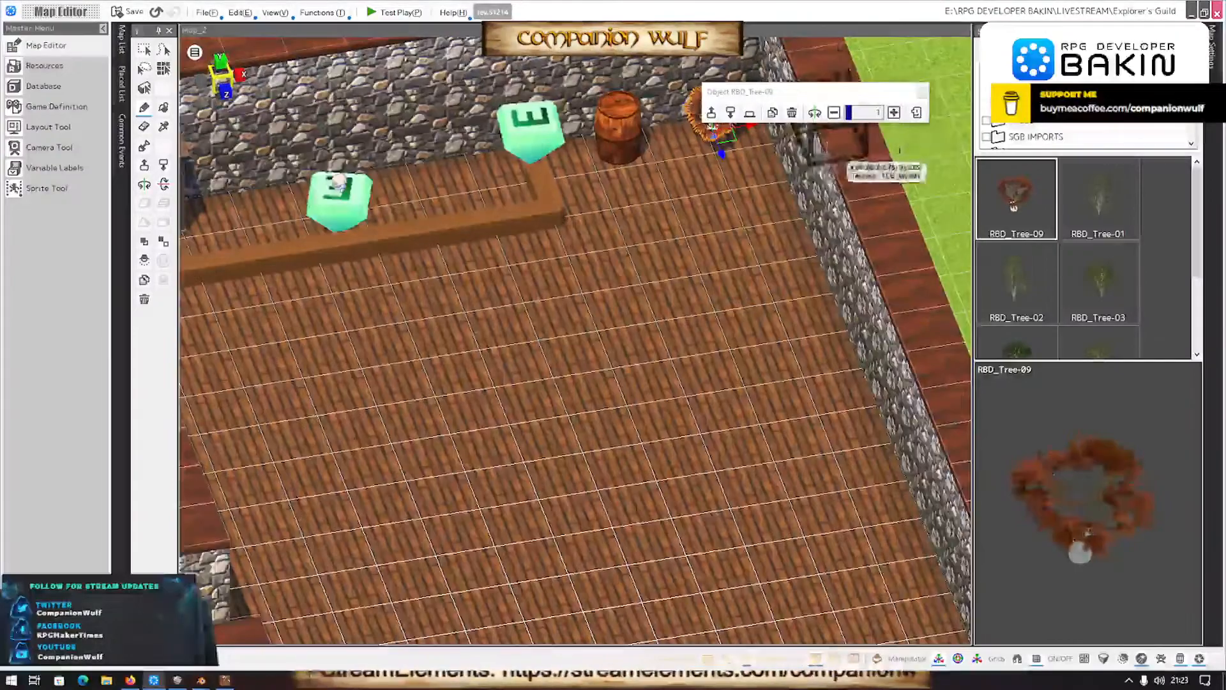
key(ctrl+z)
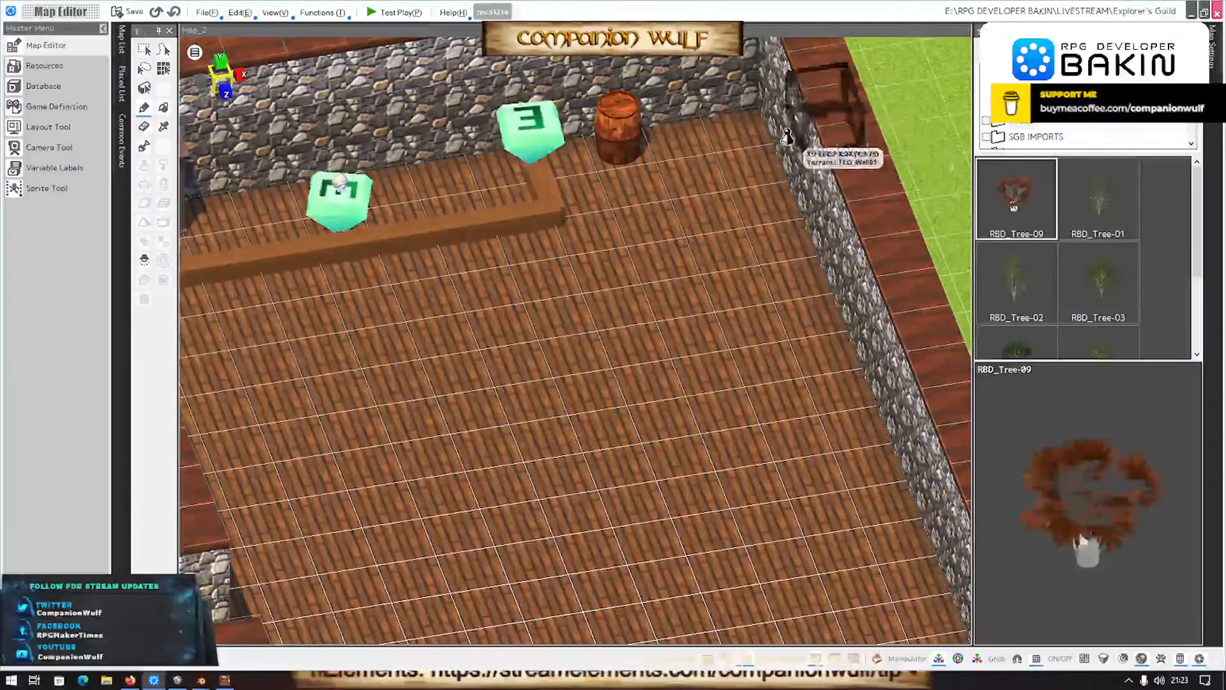
click(715, 128)
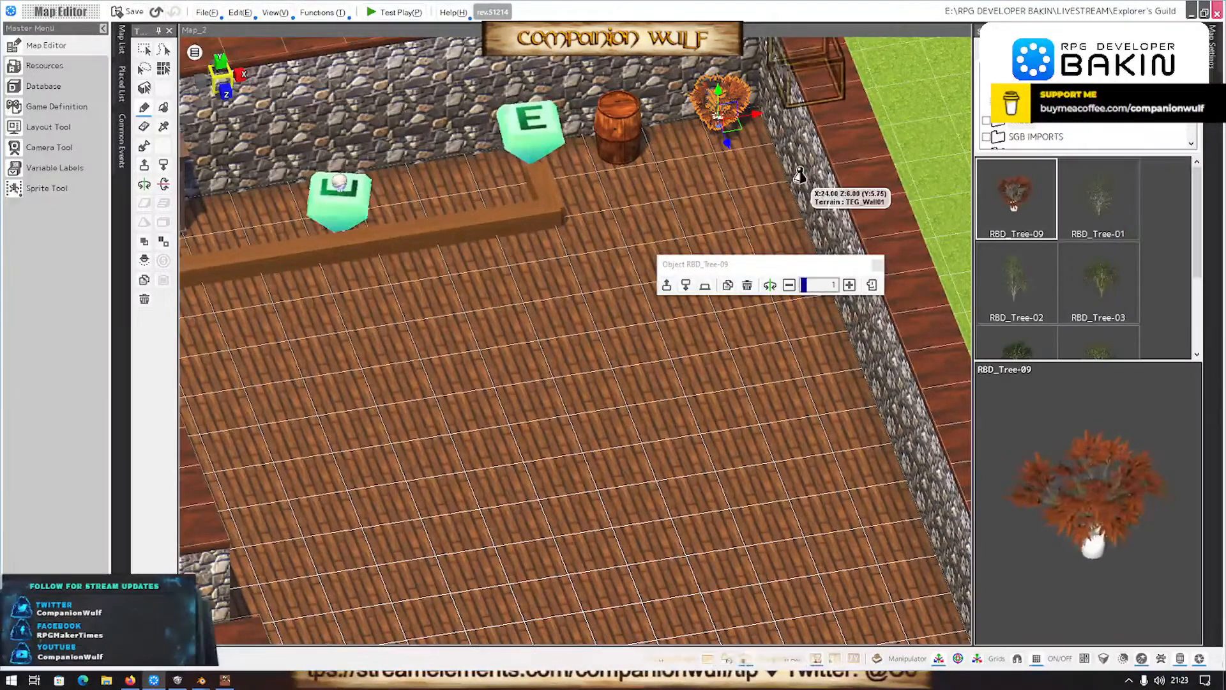
- Undo the potted plant's placement and try placing RBD_Tree-09 again in the room corner beside the barrel, undoing each attempt
key(ctrl+z)
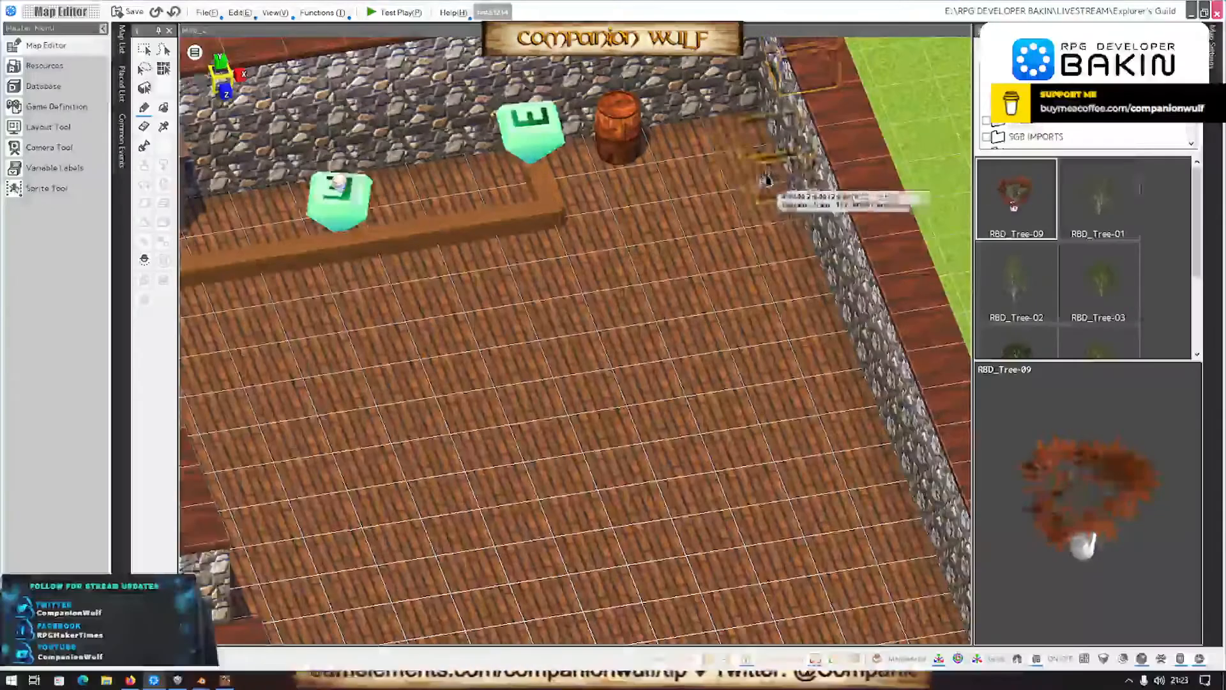
click(734, 148)
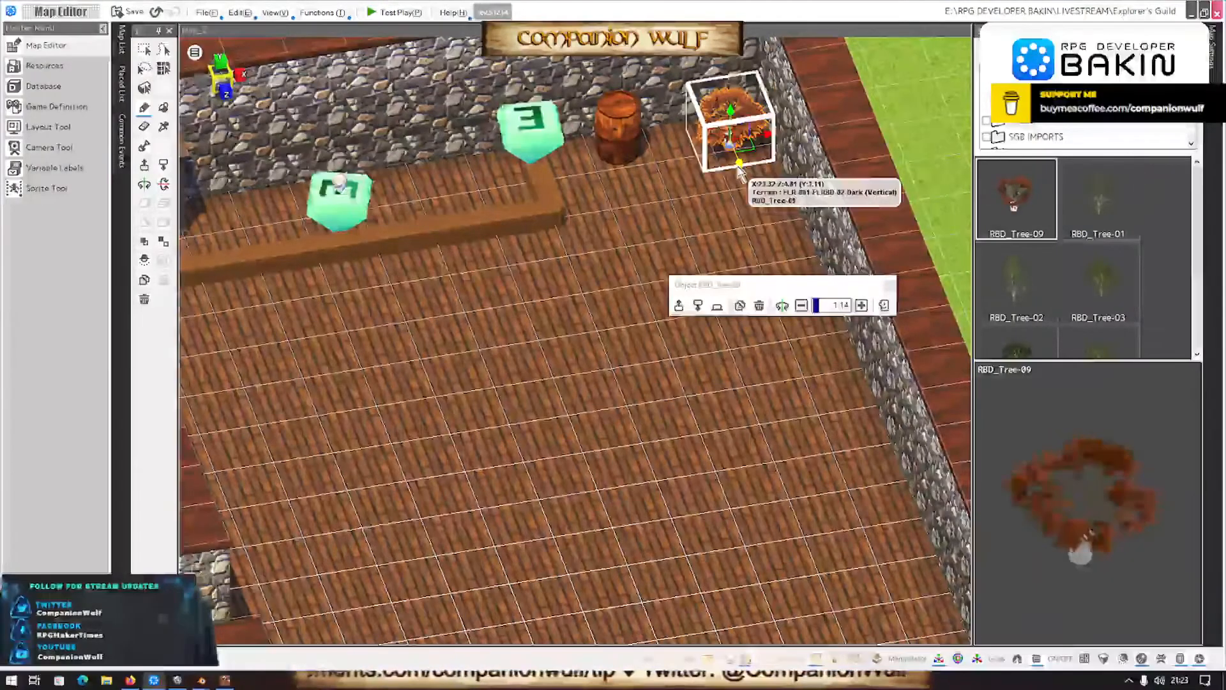
key(ctrl+z)
click(736, 166)
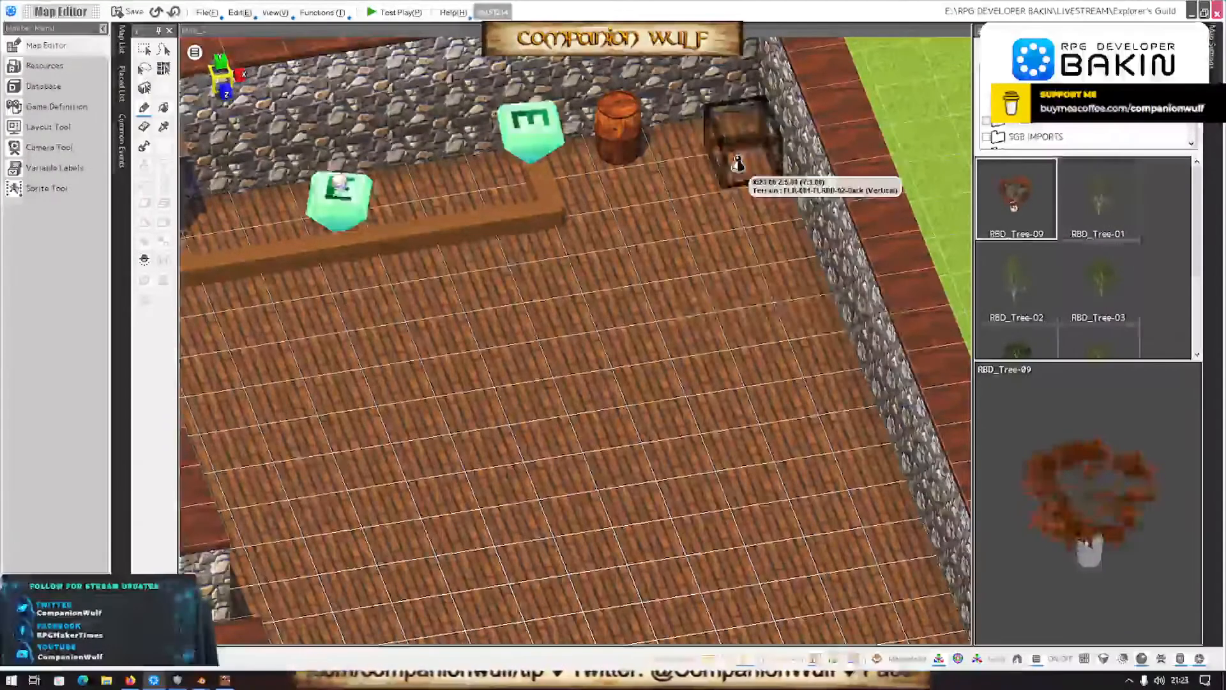
key(ctrl+z)
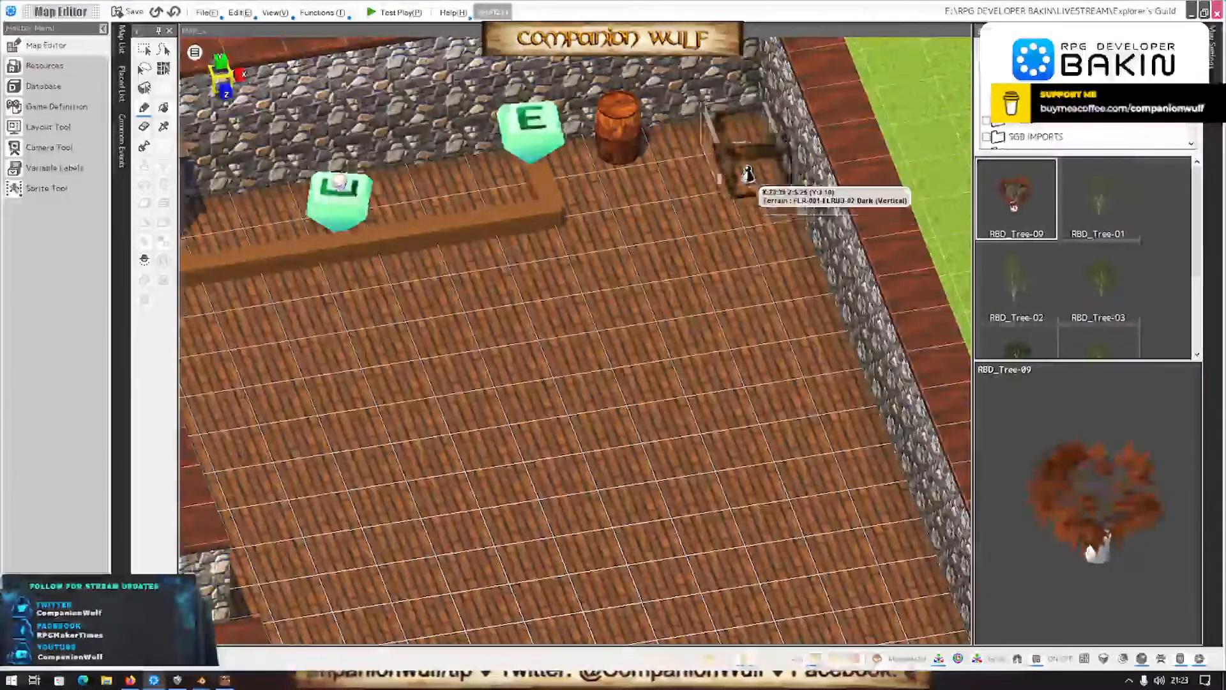
click(736, 151)
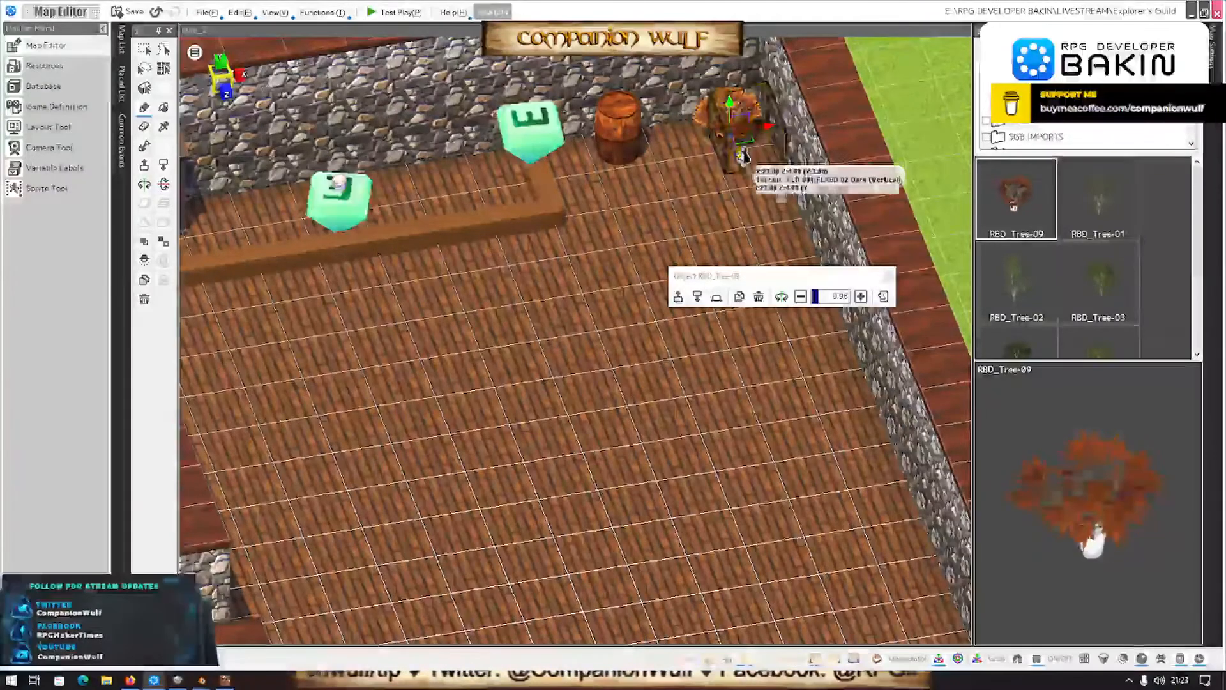
key(ctrl+z)
- Place the RBD_Tree-09 potted plant in the room corner and shift it along the X axis, slightly closer to the barrel
click(737, 144)
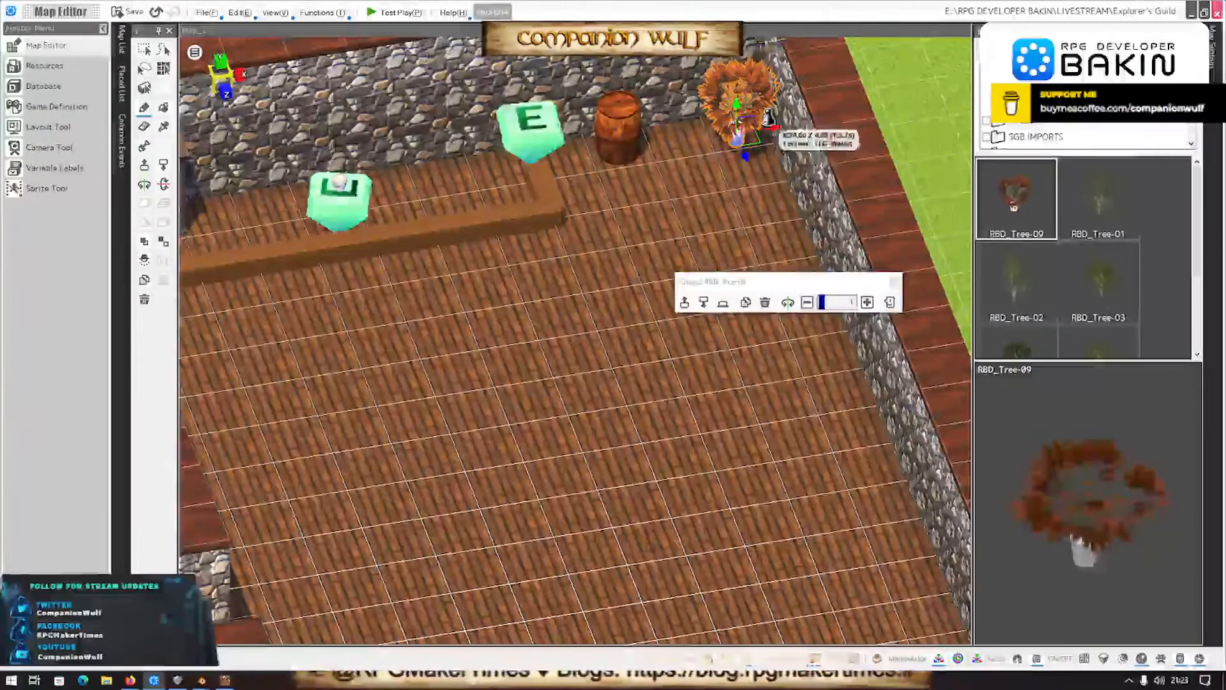
drag(766, 128, 741, 133)
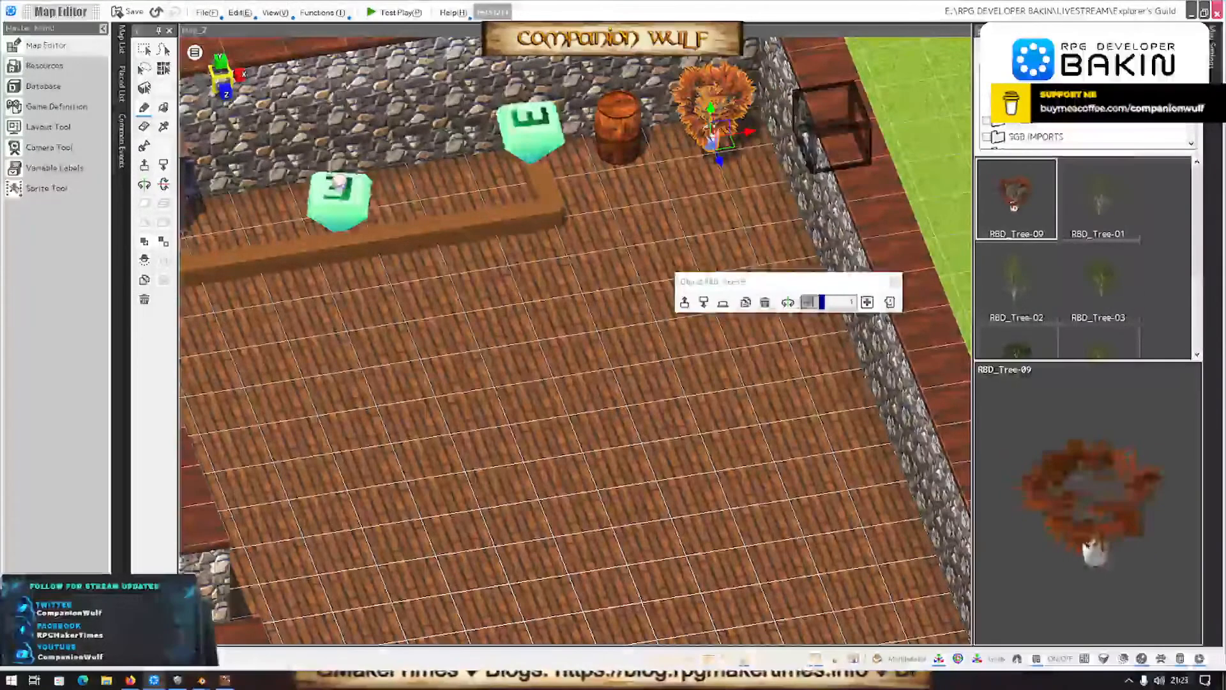
right_drag(541, 284, 530, 253)
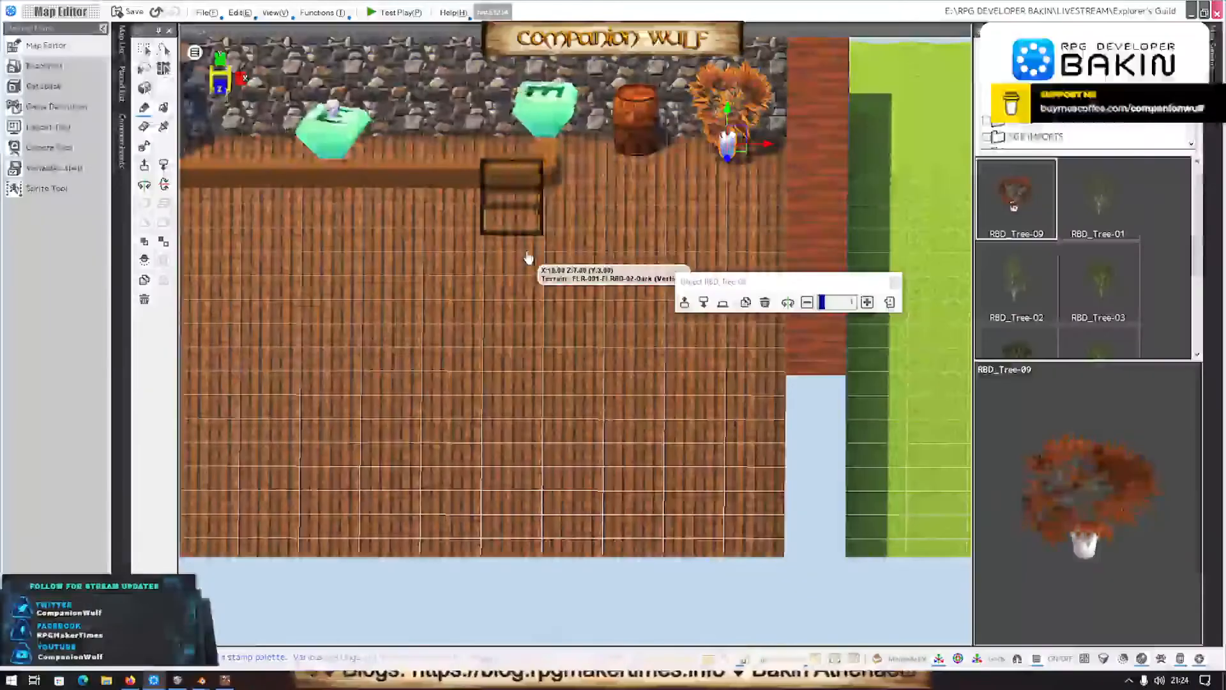